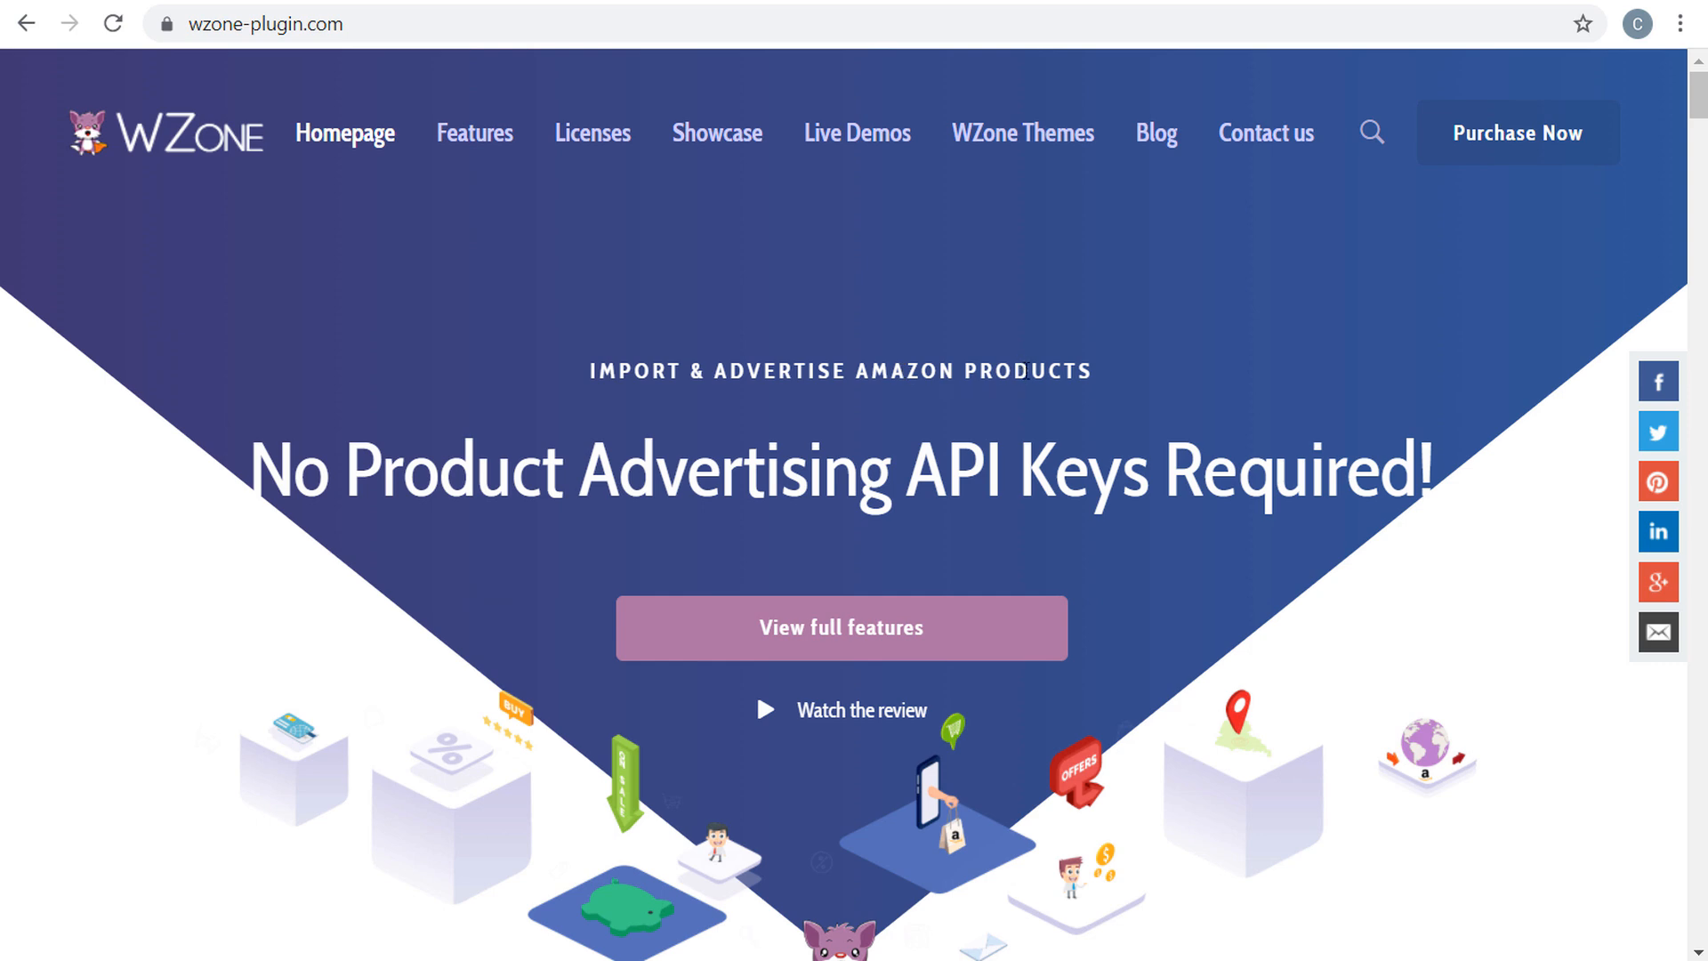
- Look through the Farmhouse Valances post and open the product link for the Sweet Jojo Designs green and white leaf valance
mouse_move(1059, 218)
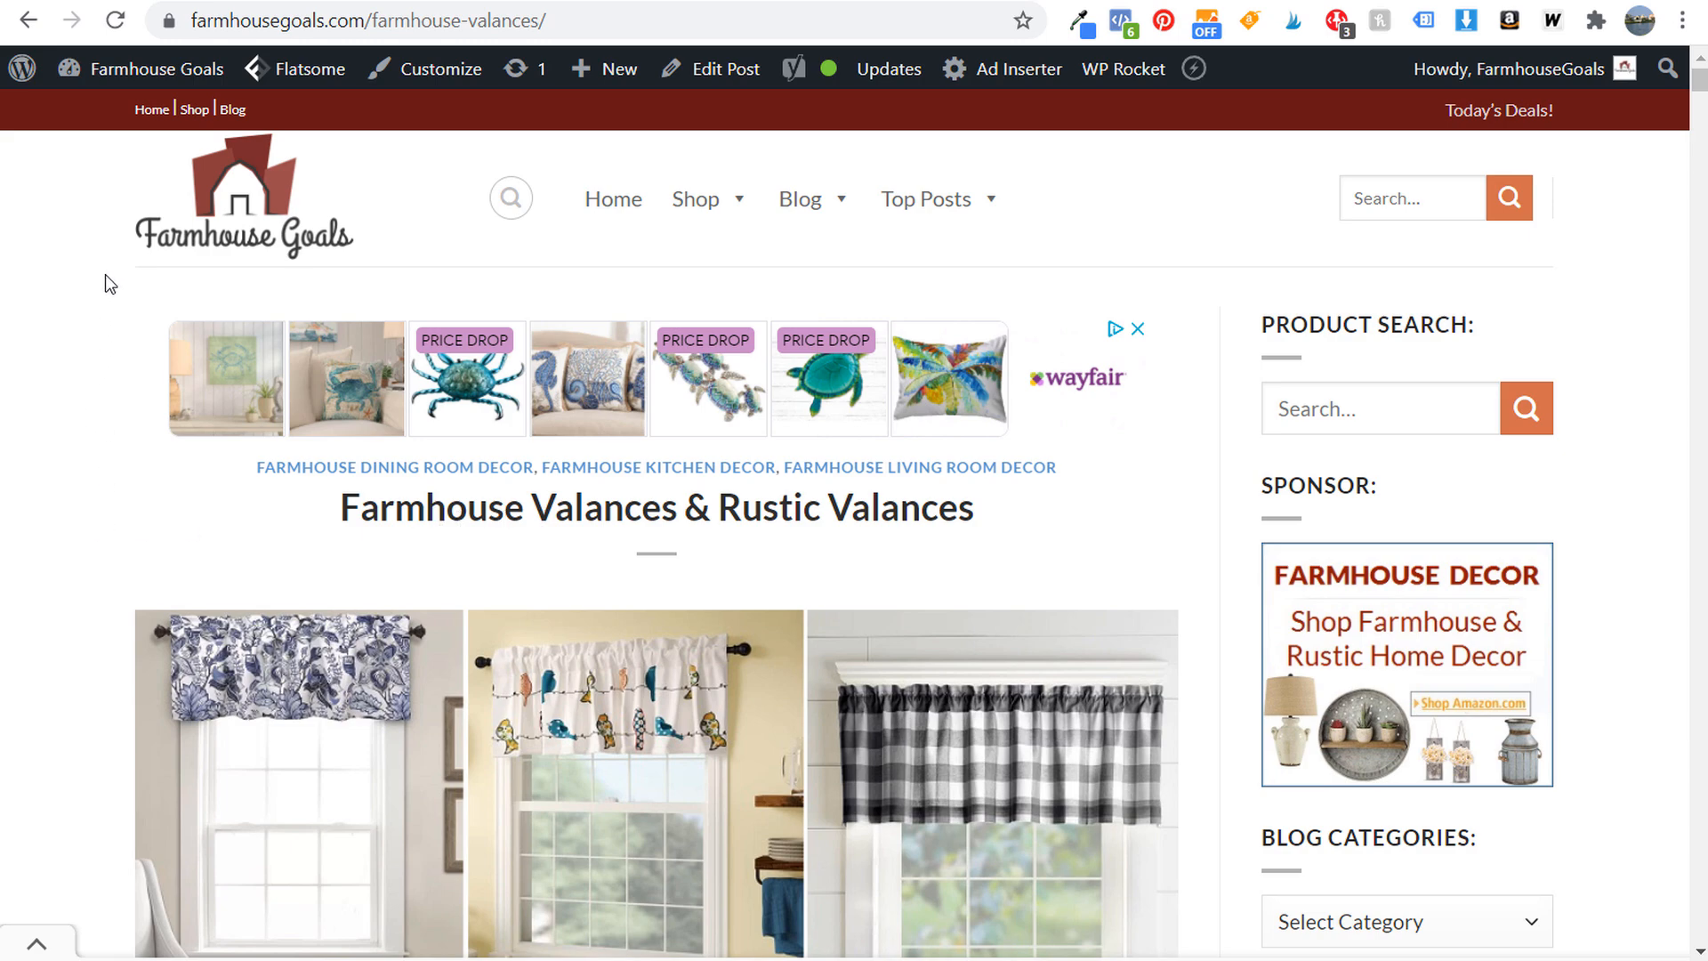
scroll(103, 276, "down", 7)
scroll(118, 276, "down", 5)
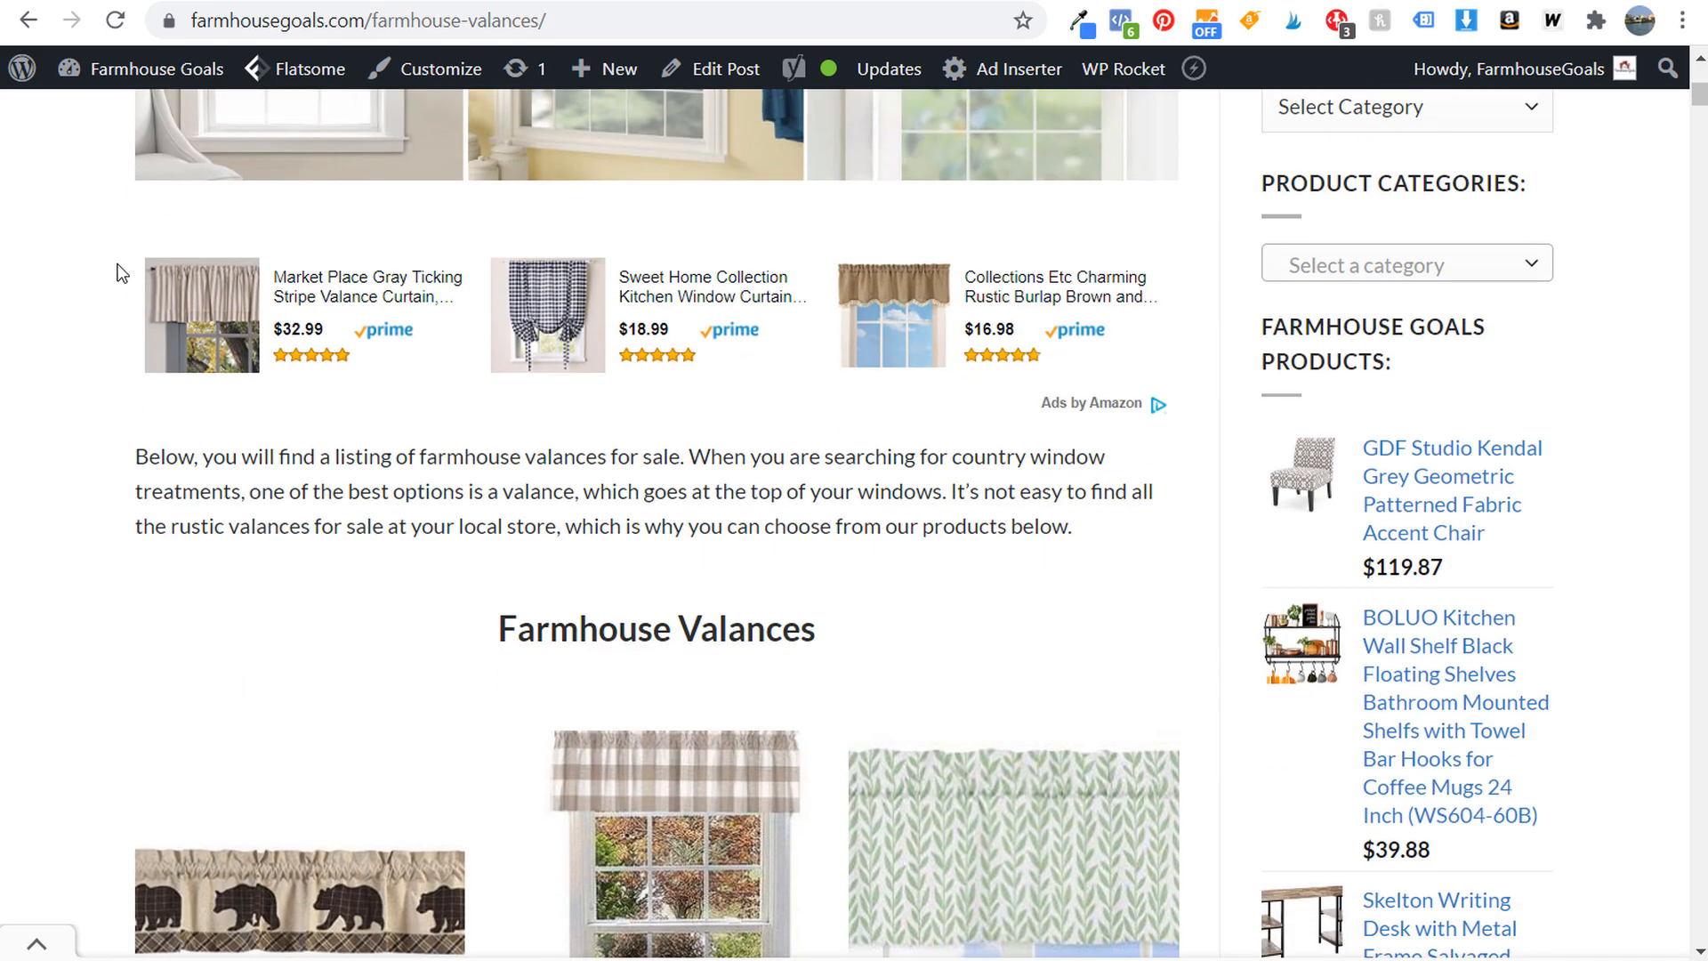
scroll(124, 330, "down", 2)
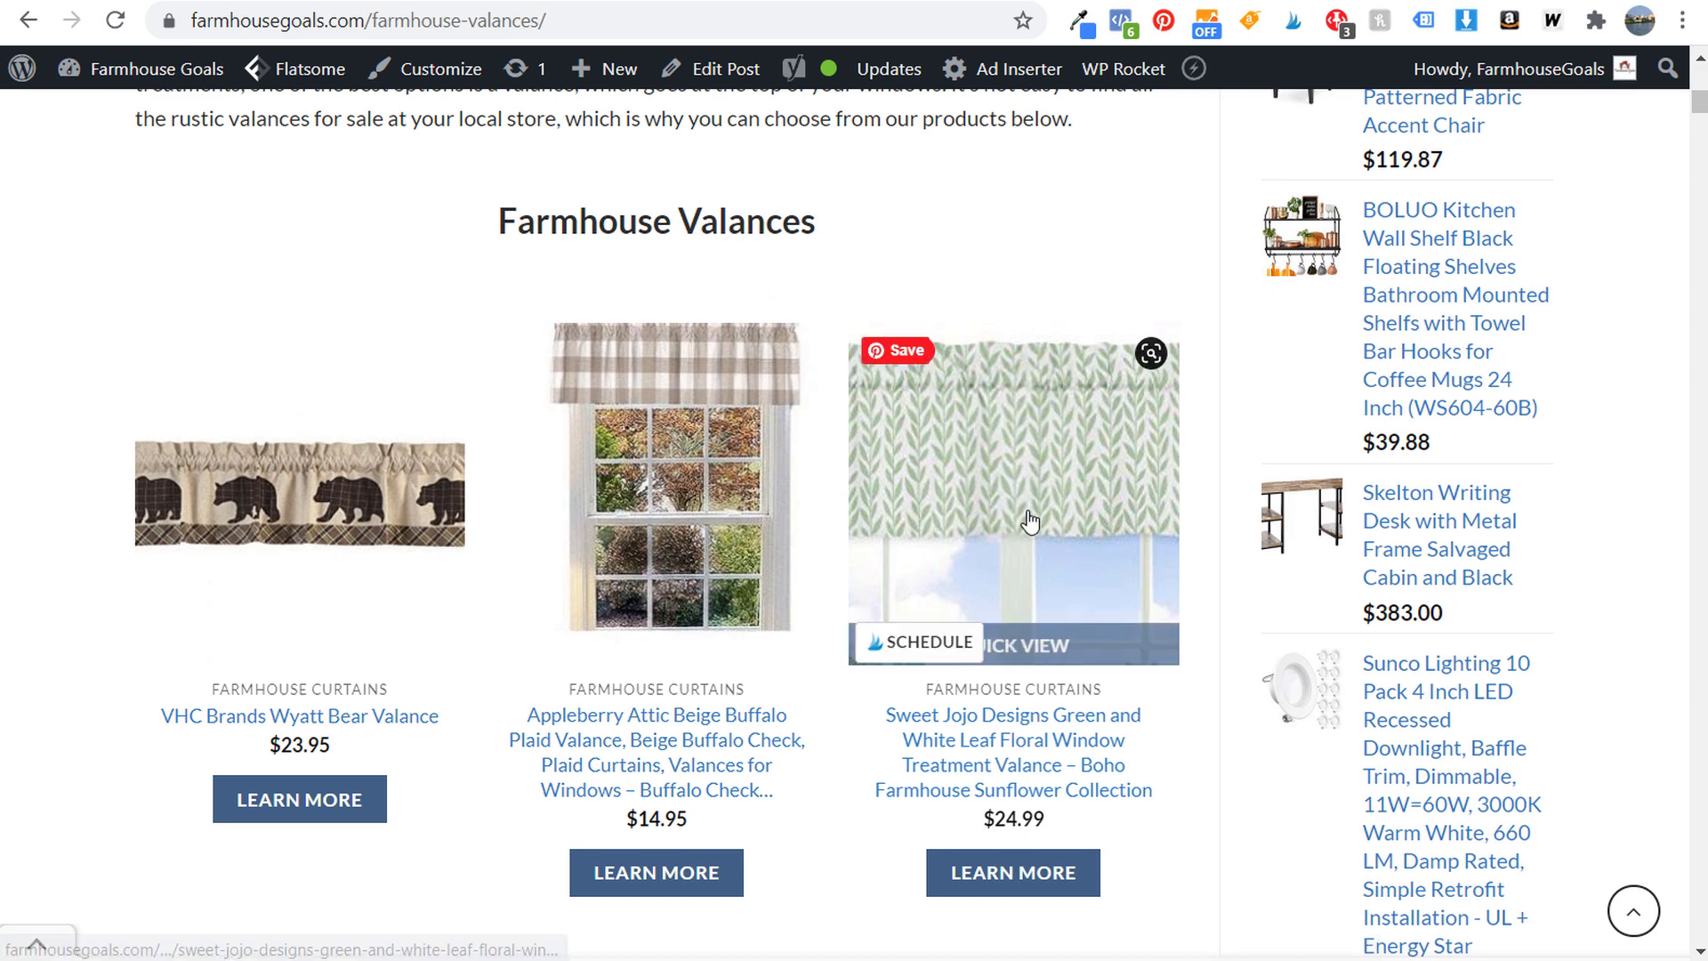
left_click(1003, 874)
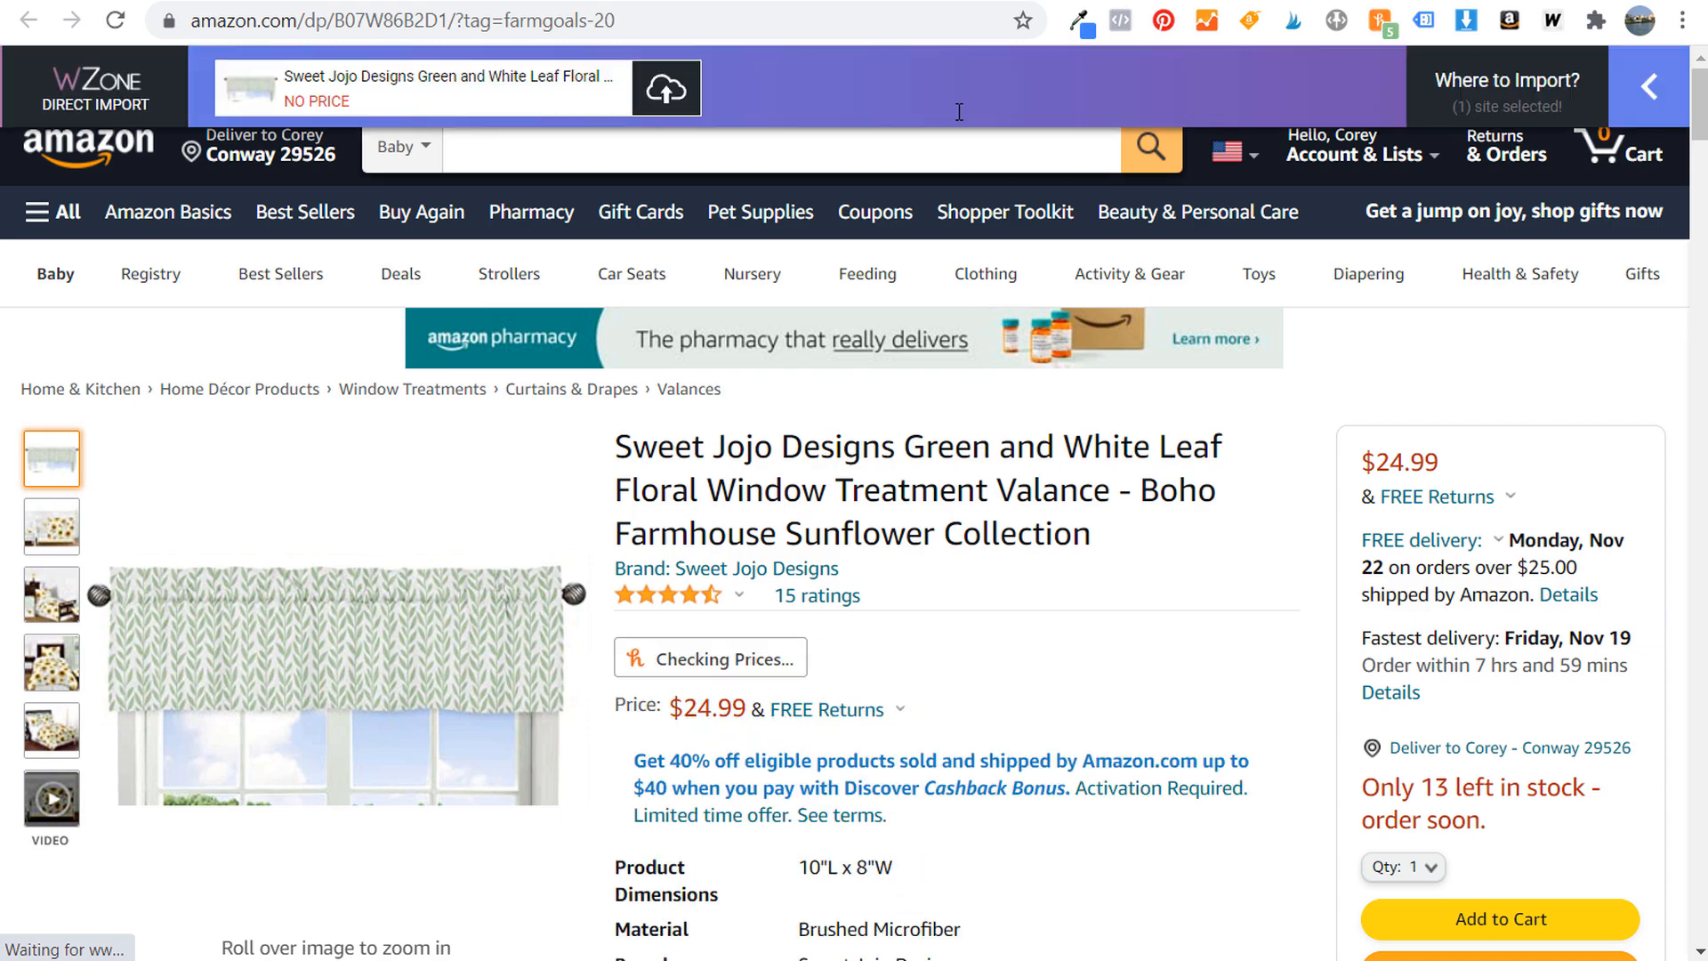
- Look through the product categories on the Farmhouse Goals shop page
left_click(948, 3)
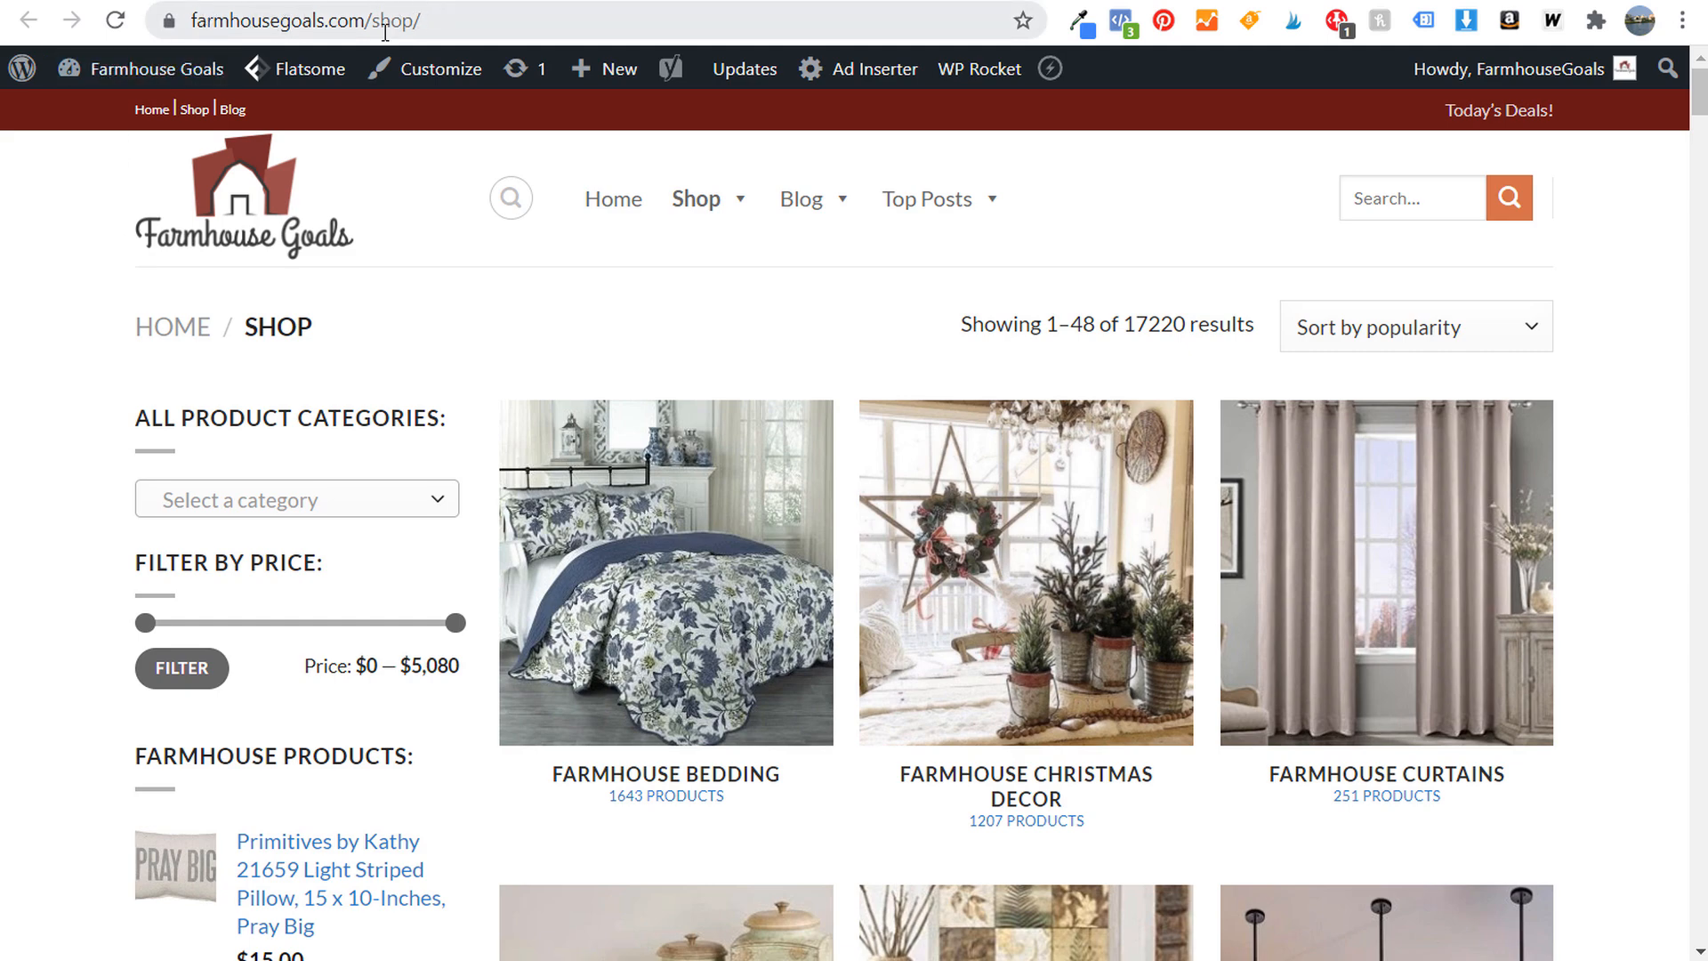
scroll(114, 253, "down", 10)
scroll(93, 276, "down", 3)
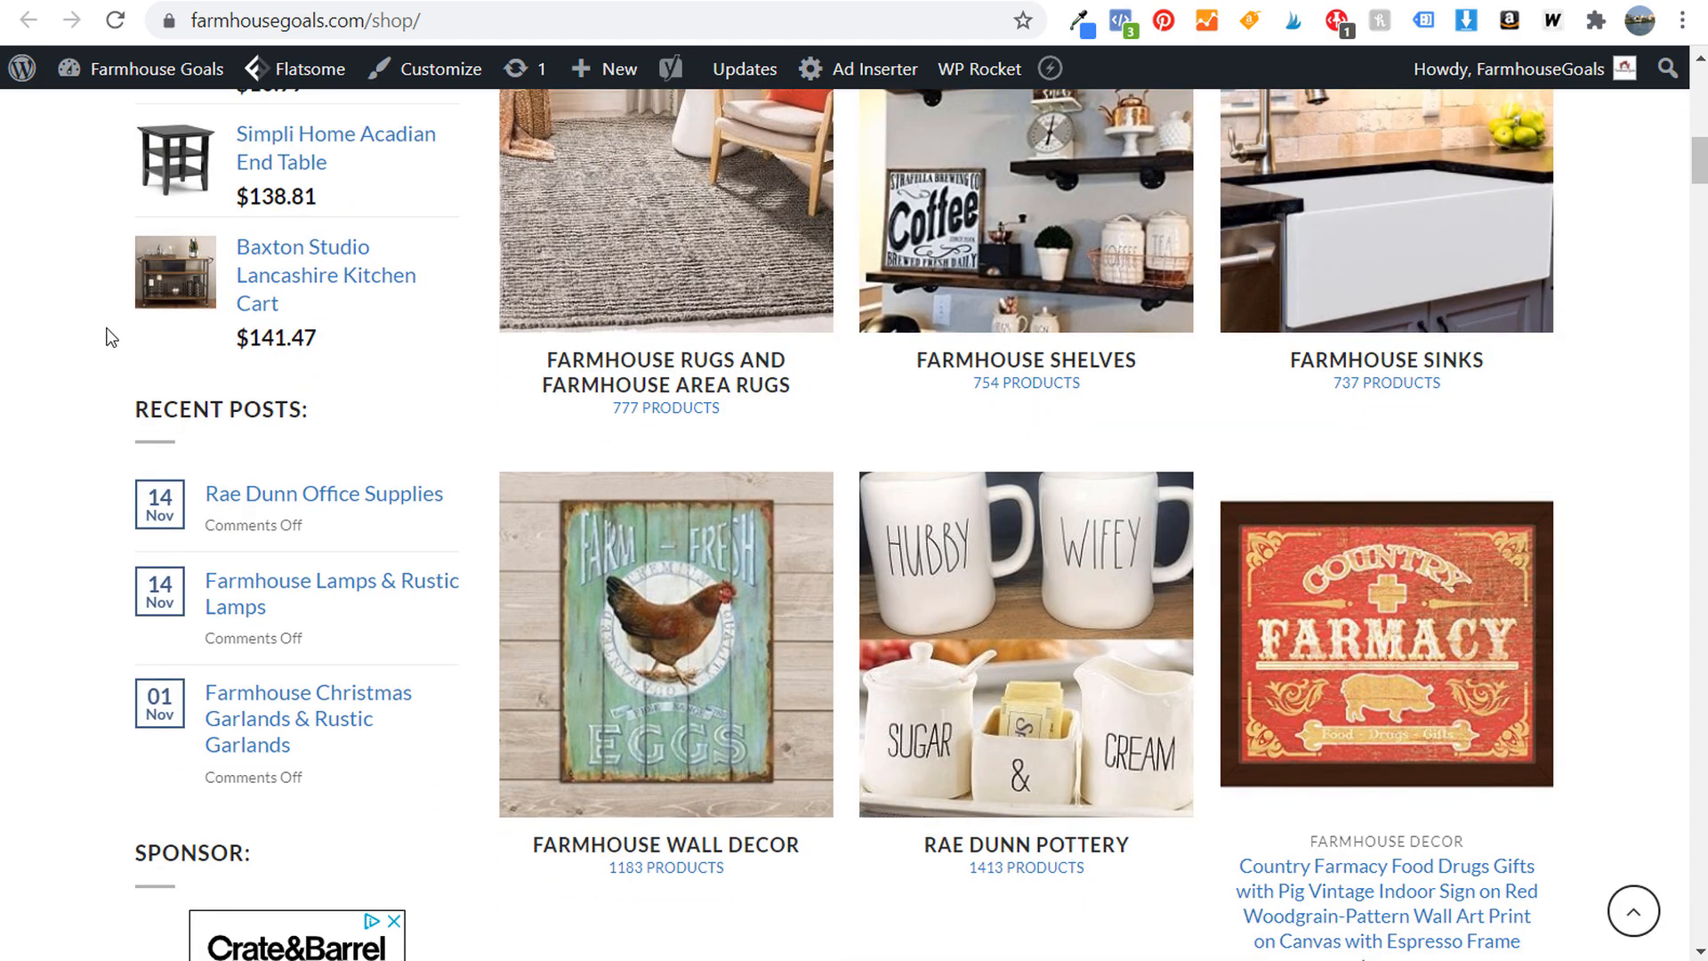
scroll(88, 363, "down", 3)
scroll(89, 356, "up", 10)
scroll(229, 392, "up", 5)
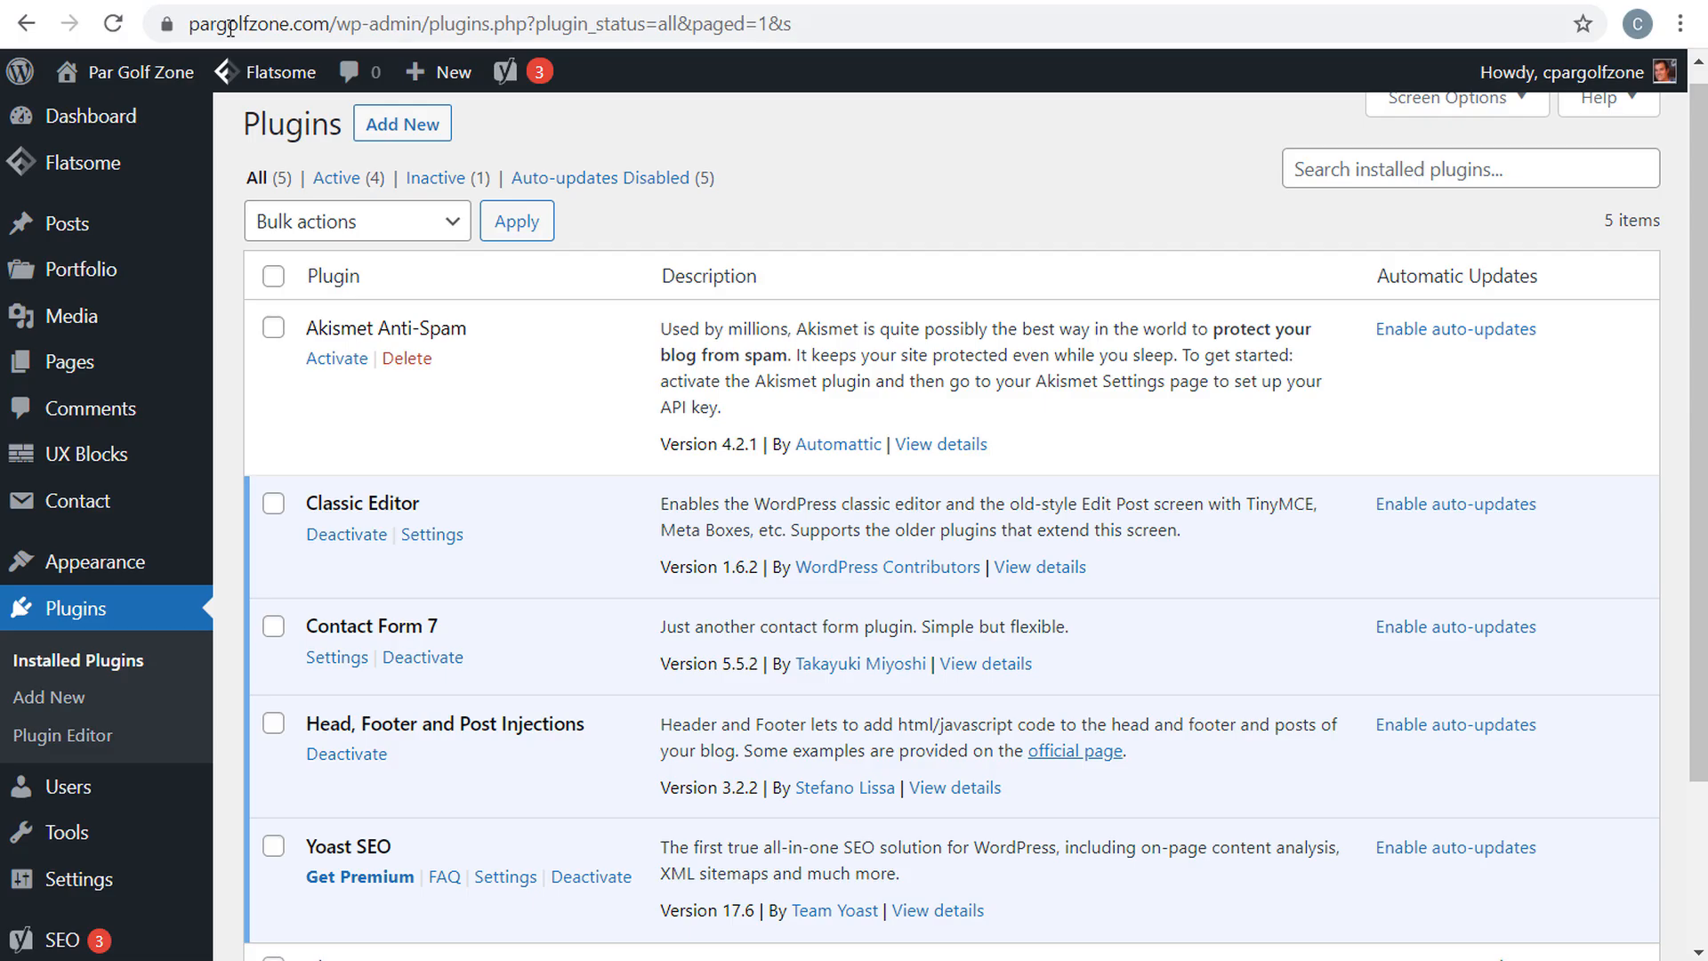
- Review the installed plugins on the Par Golf Zone WordPress site
scroll(466, 584, "down", 1)
scroll(467, 585, "down", 1)
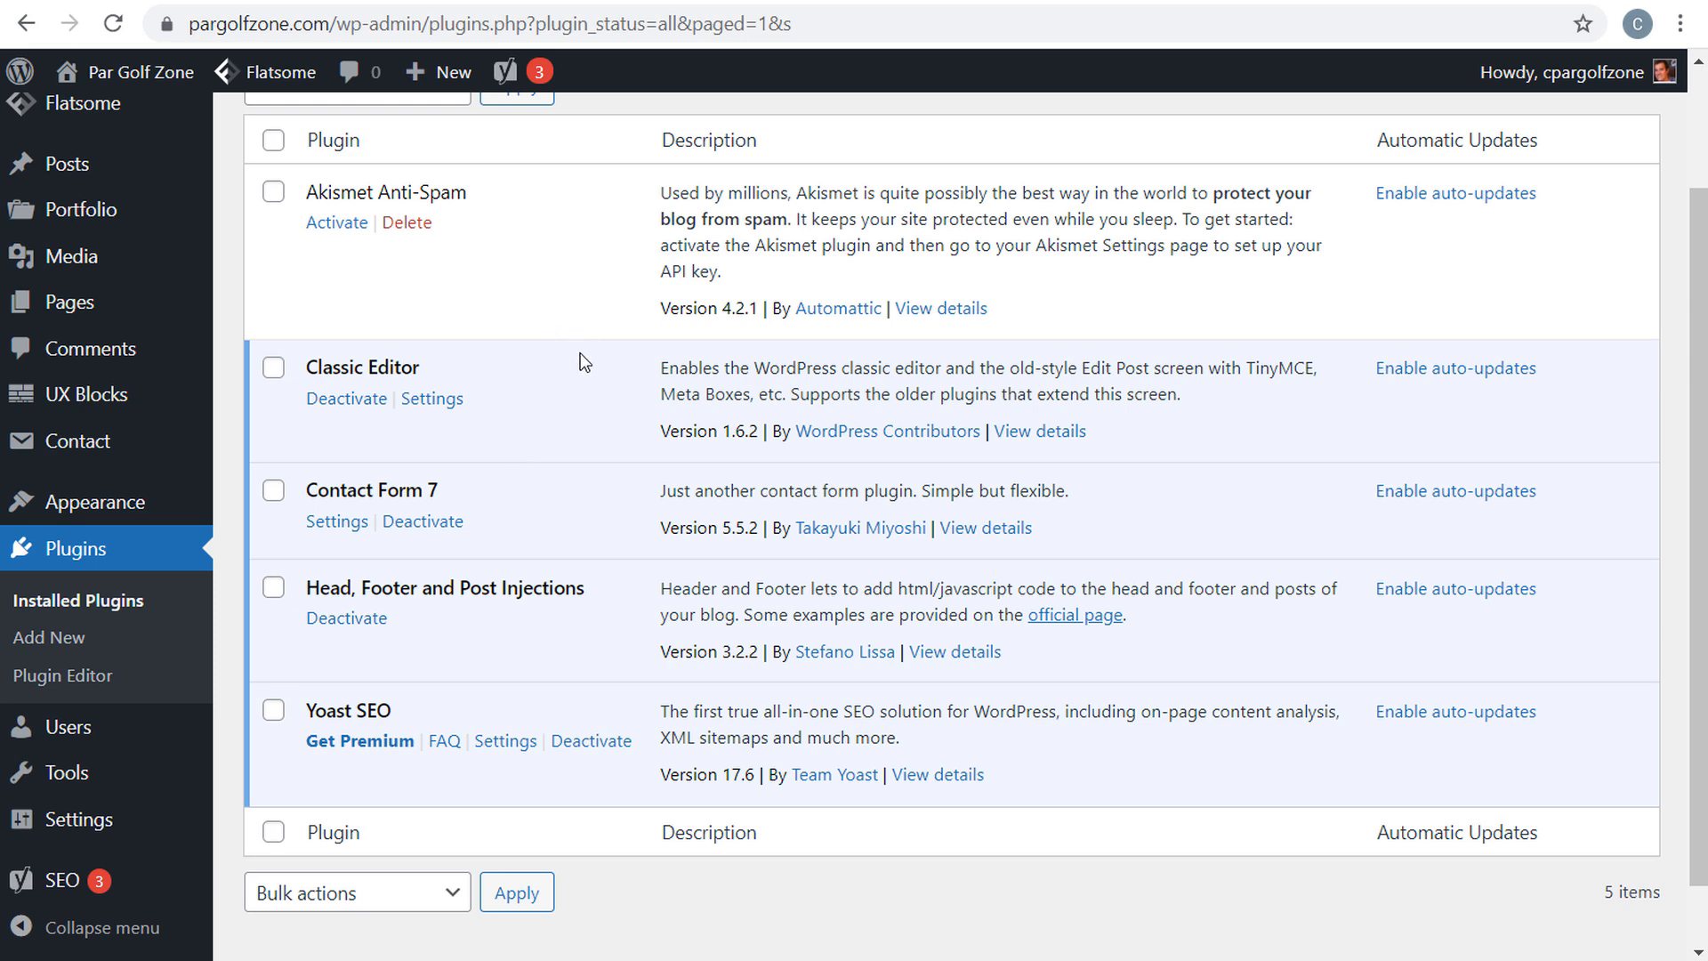
scroll(538, 403, "up", 2)
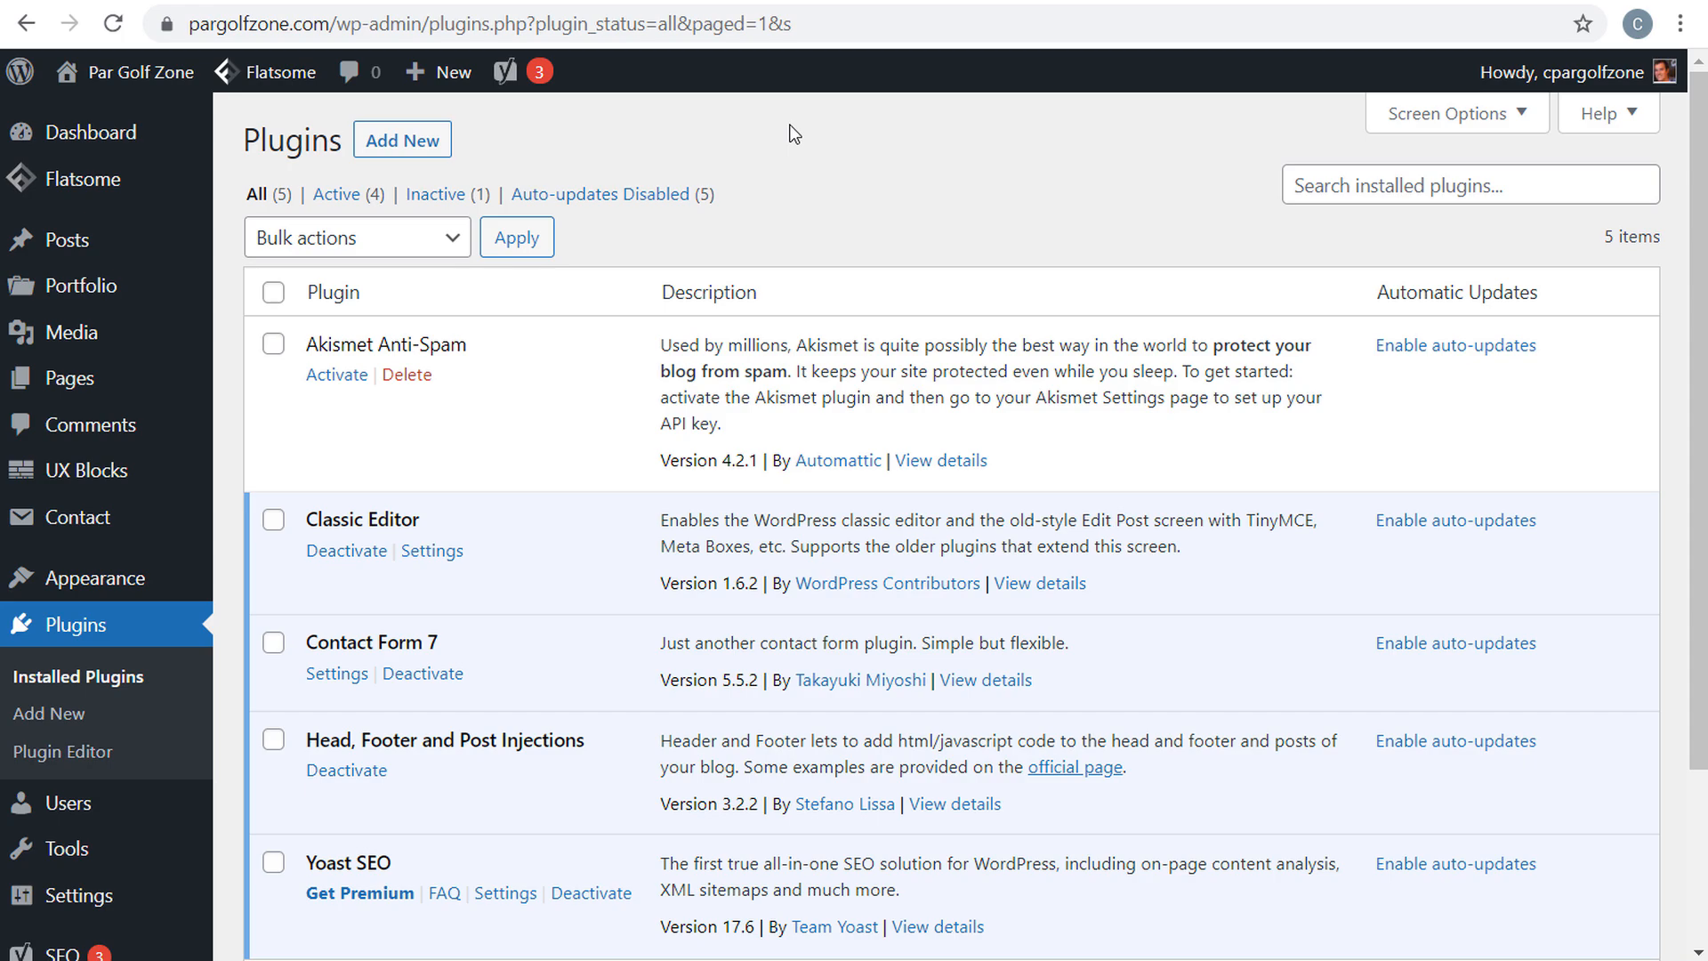
- Examine the CodeCanyon item page of the WooCommerce Amazon Affiliates WordPress plugin
left_click(541, 1)
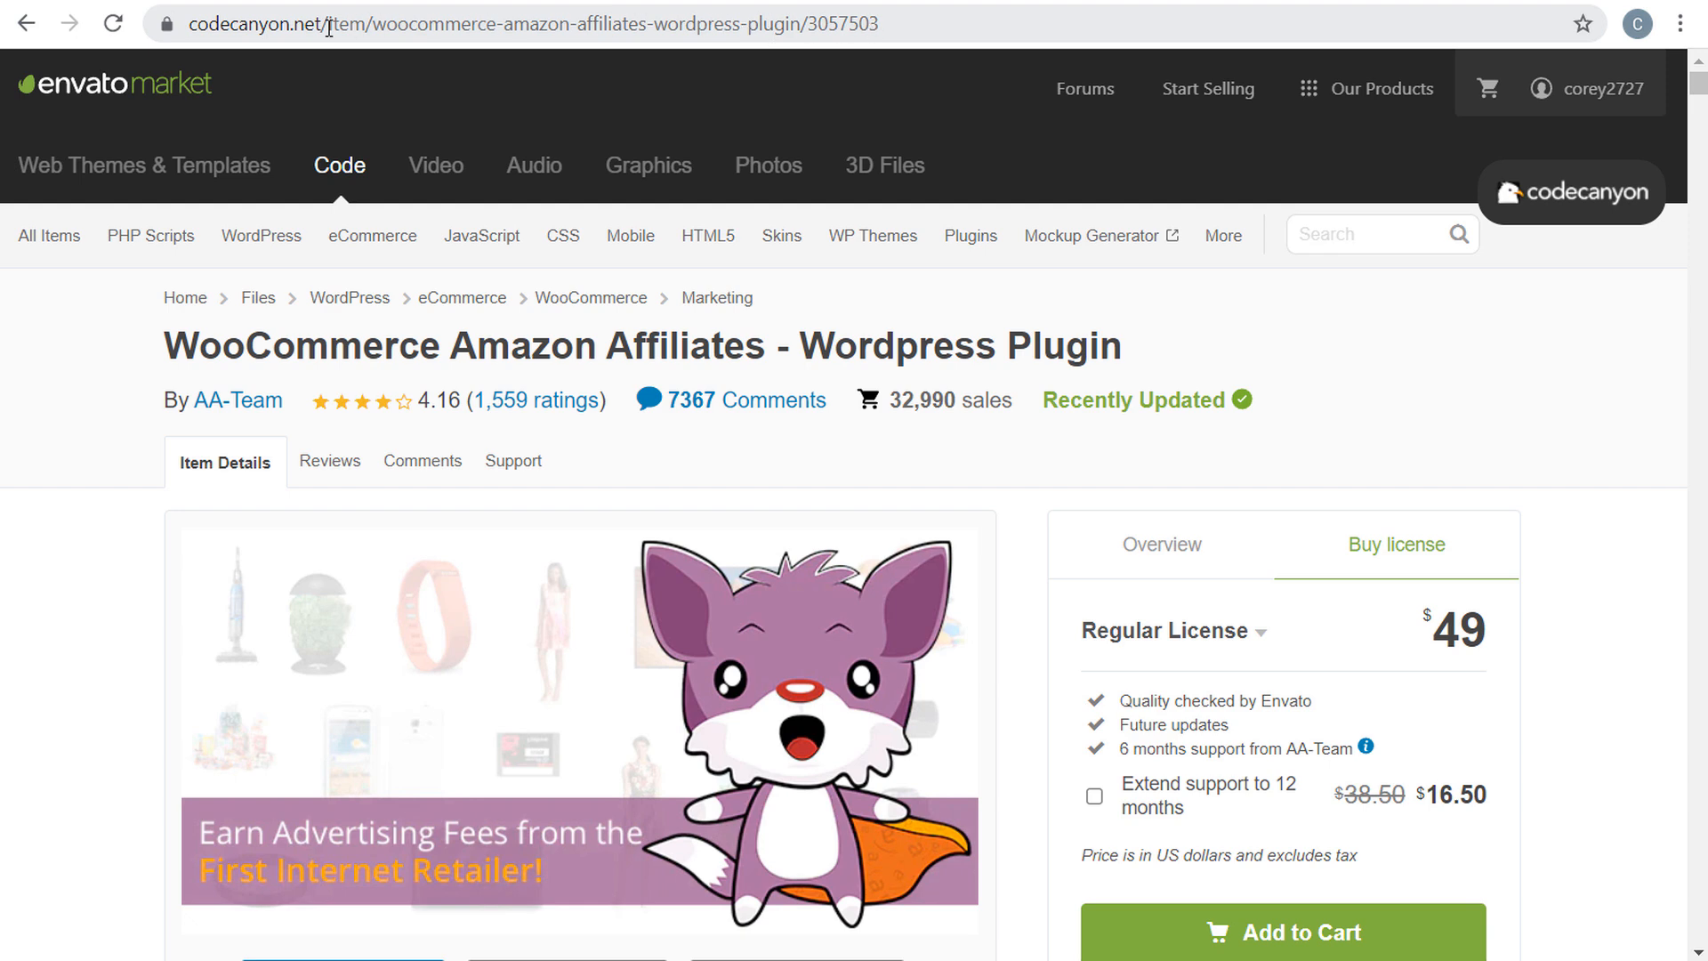
left_click_drag(165, 345, 849, 340)
left_click(858, 343)
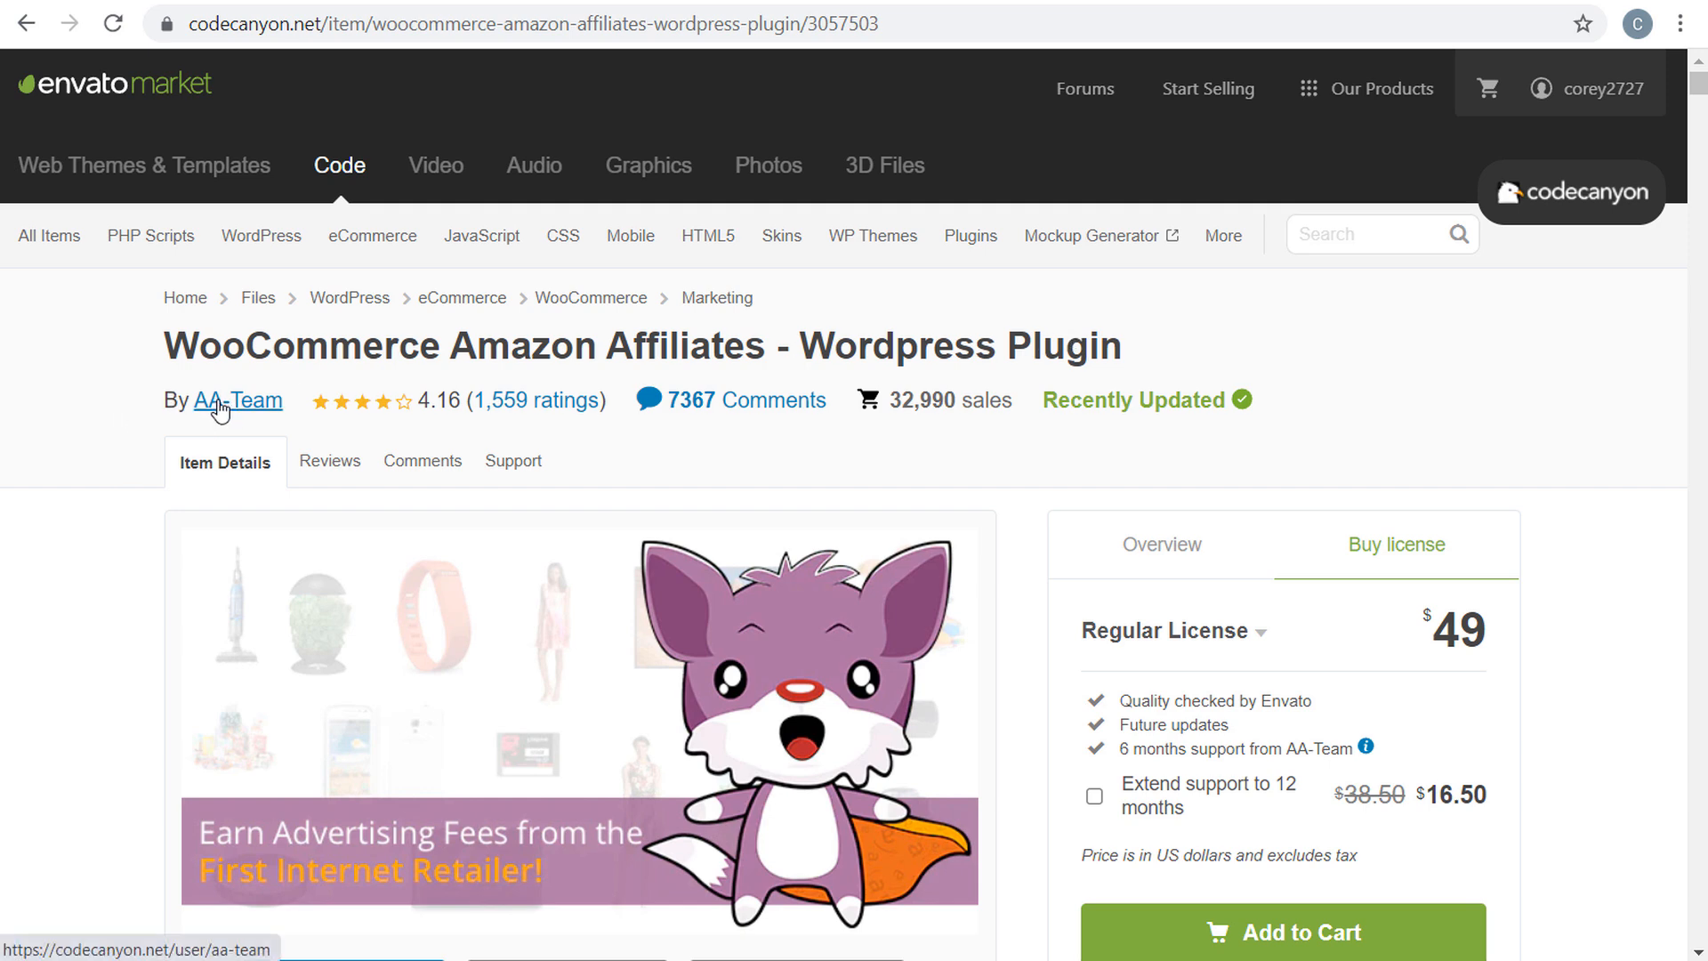
scroll(92, 383, "down", 1)
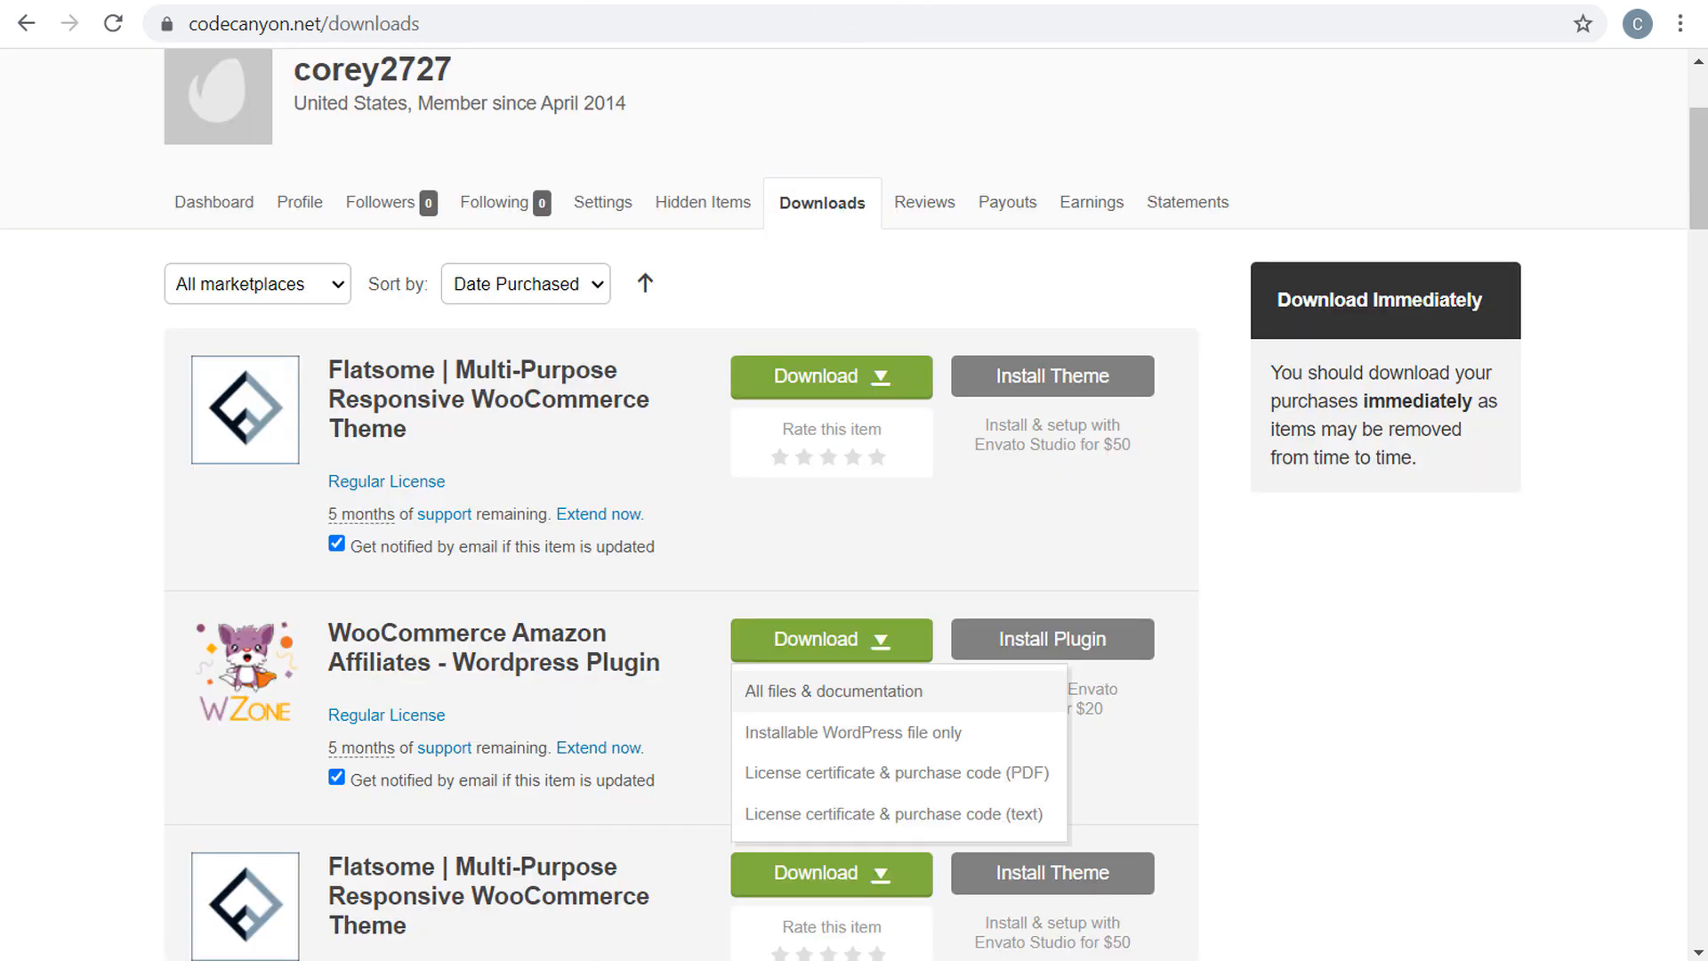
- Download the installable WordPress file of the WooCommerce Amazon Affiliates plugin from the account's CodeCanyon downloads and dismiss the download scan banner
scroll(825, 167, "up", 3)
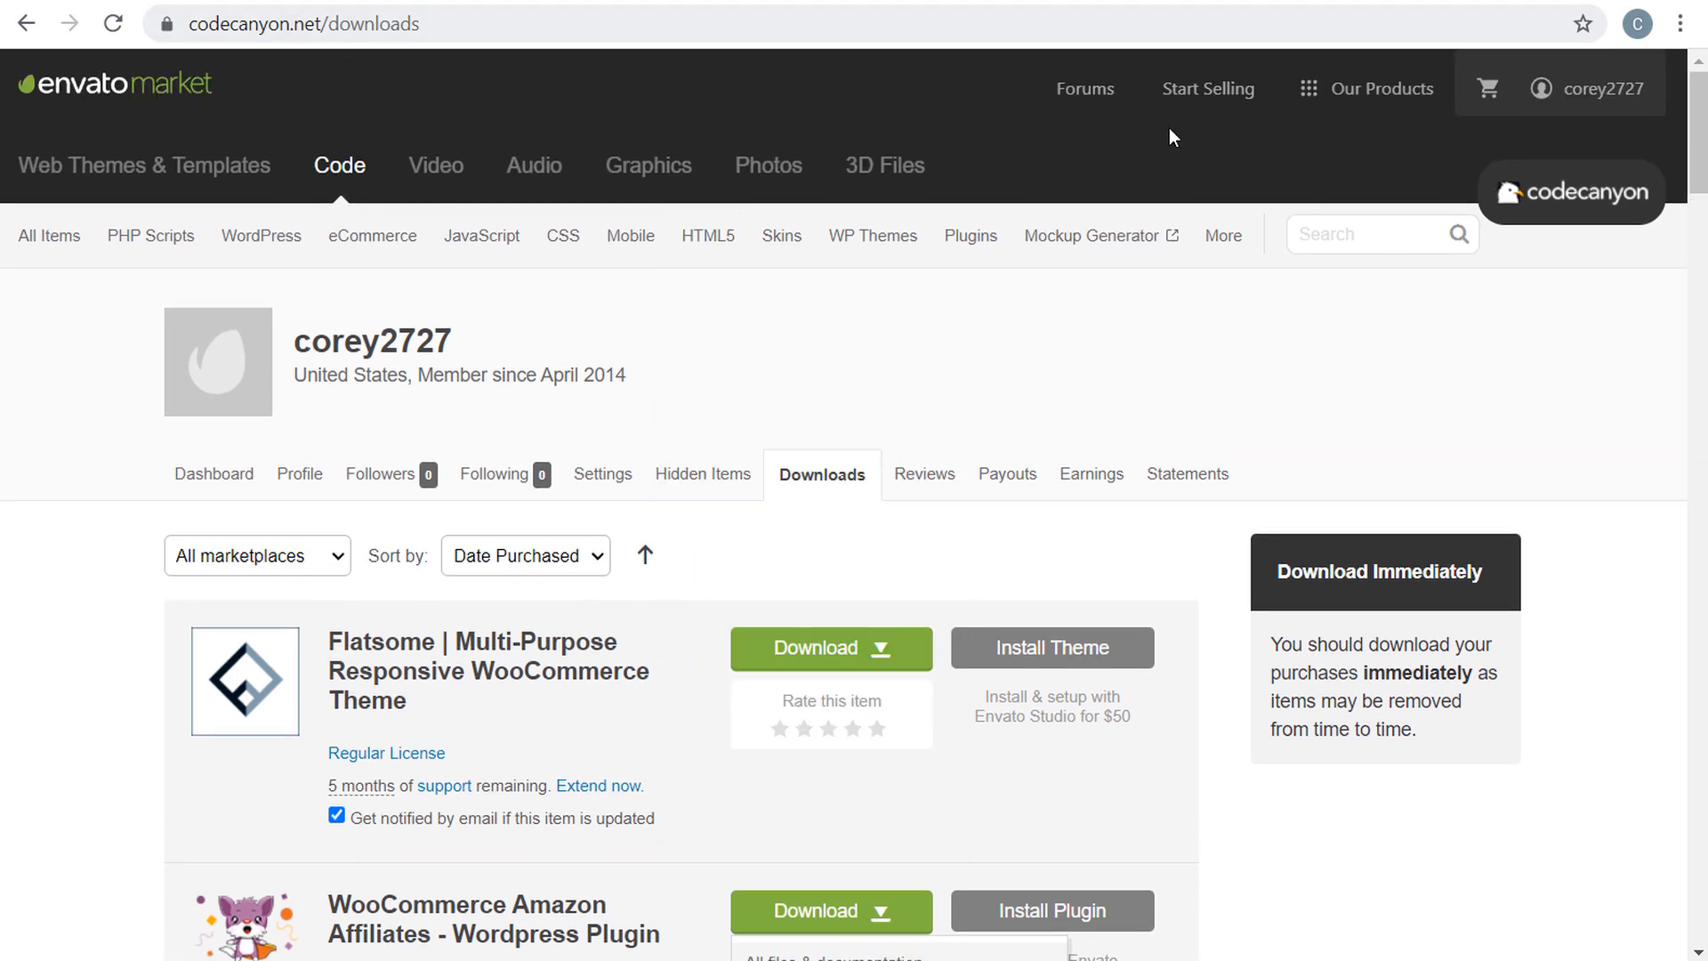
mouse_move(1596, 89)
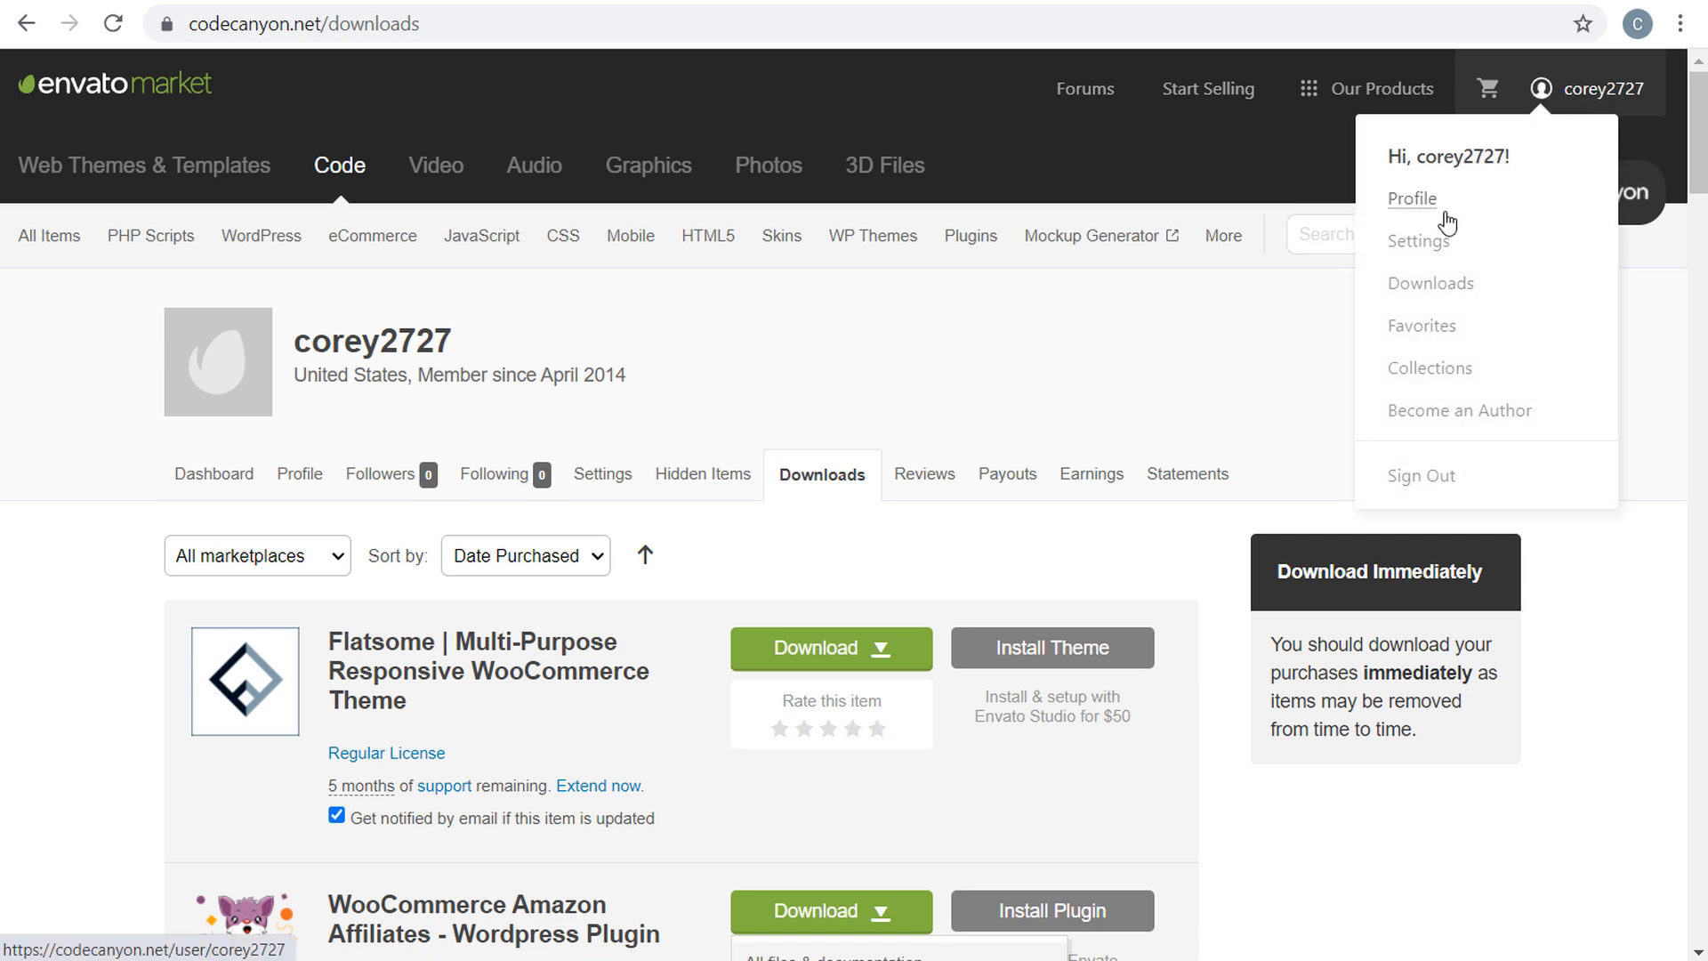
scroll(223, 623, "down", 3)
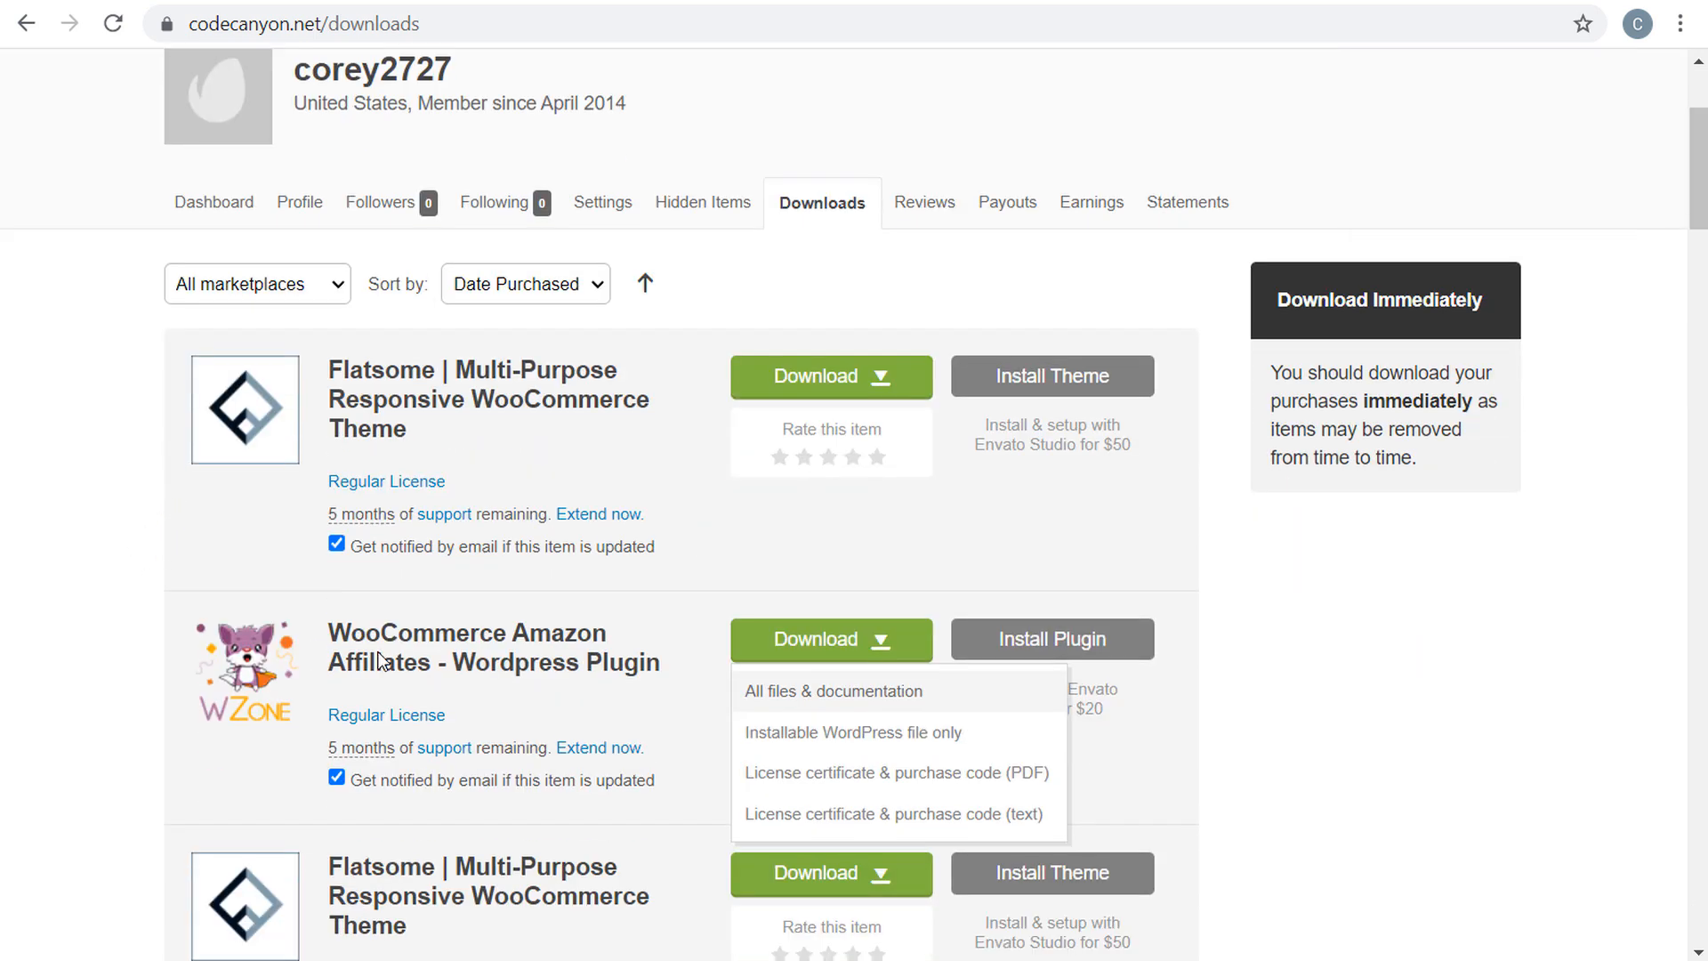
left_click(853, 593)
left_click(831, 654)
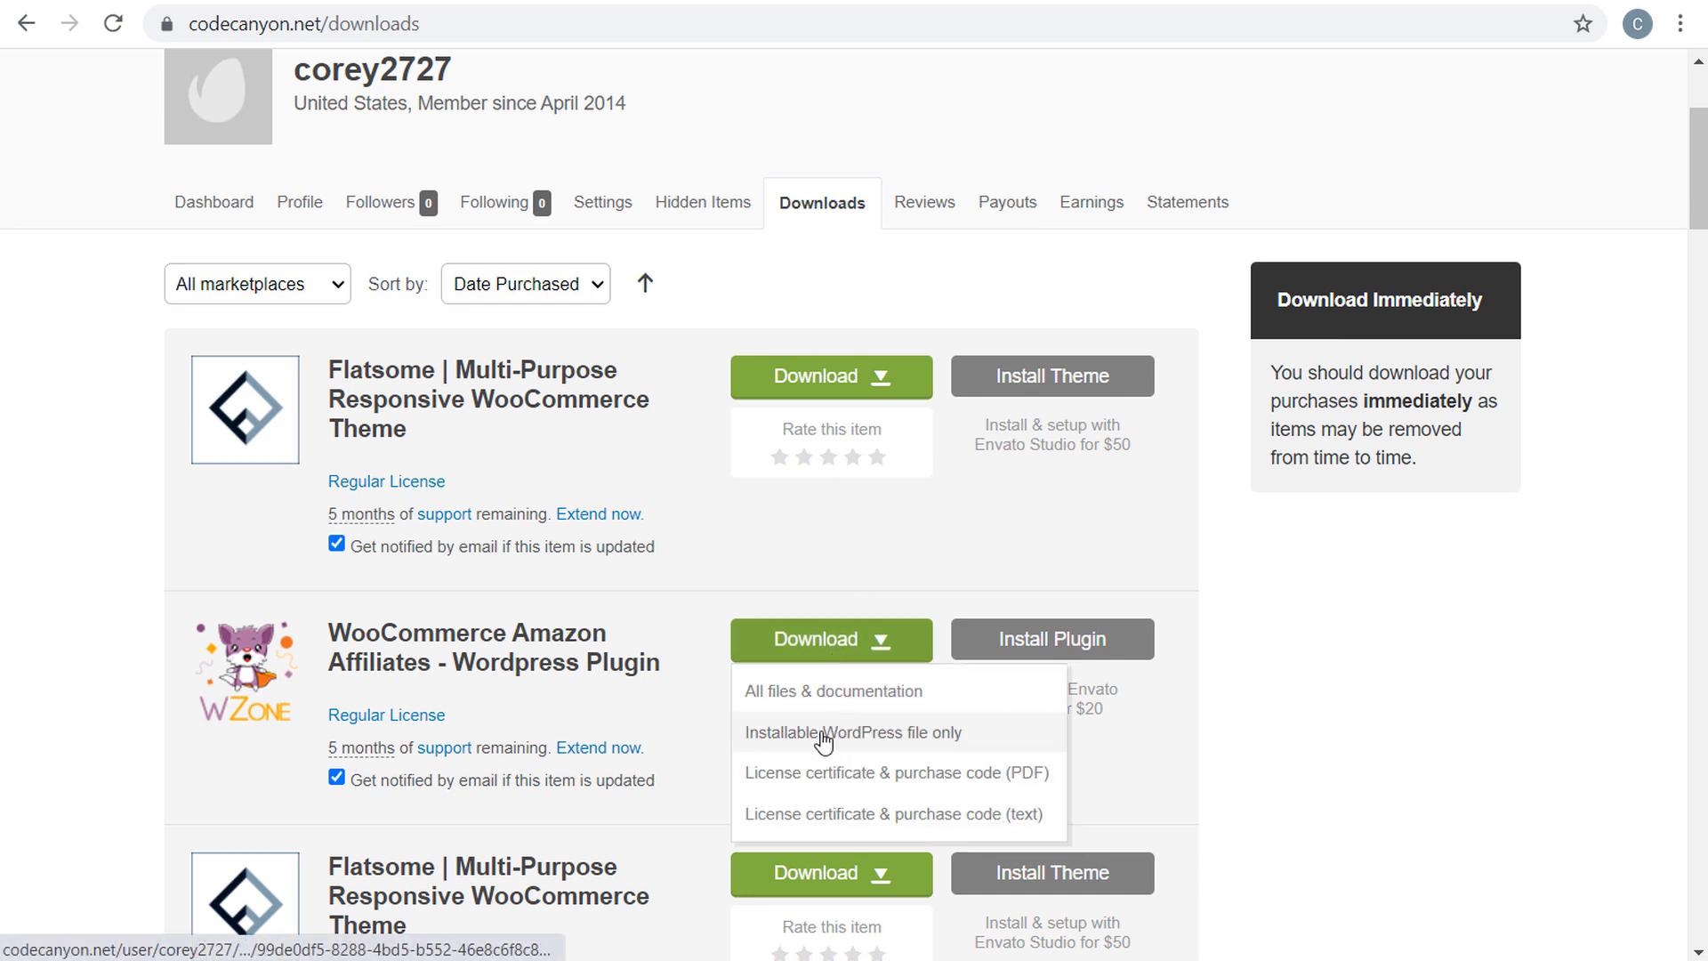
left_click(852, 742)
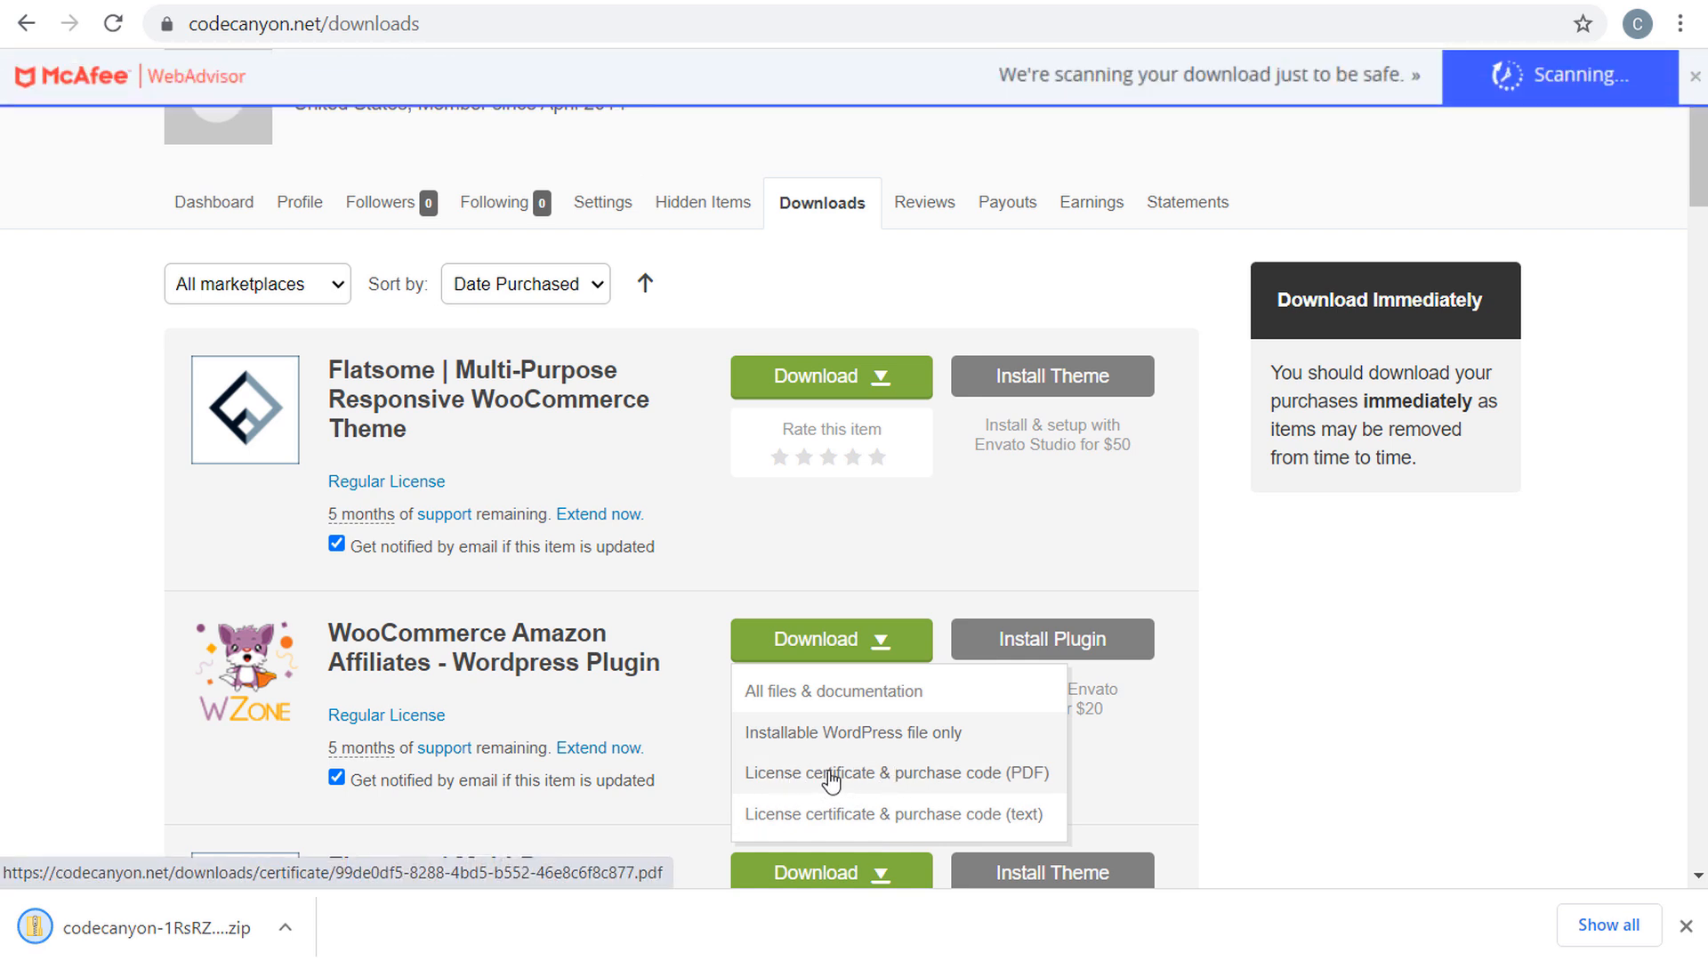
left_click(1694, 83)
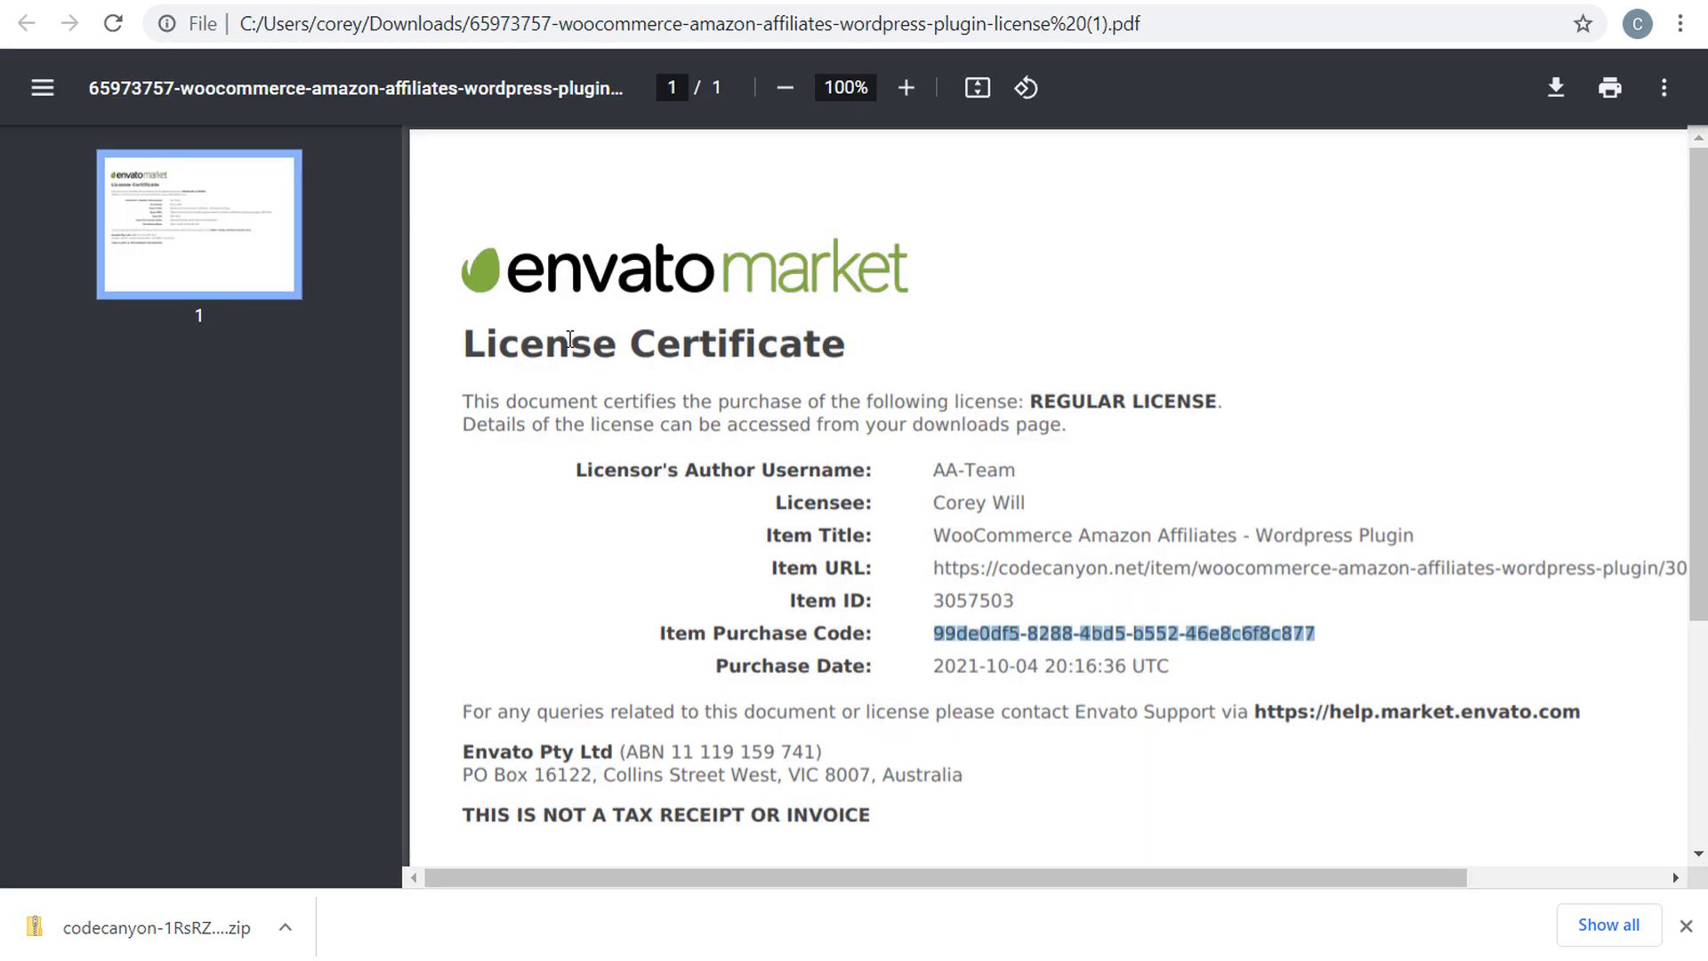
- Examine the item purchase code on the plugin's license certificate
left_click(807, 637)
left_click_drag(938, 629, 1369, 622)
left_click(1356, 640)
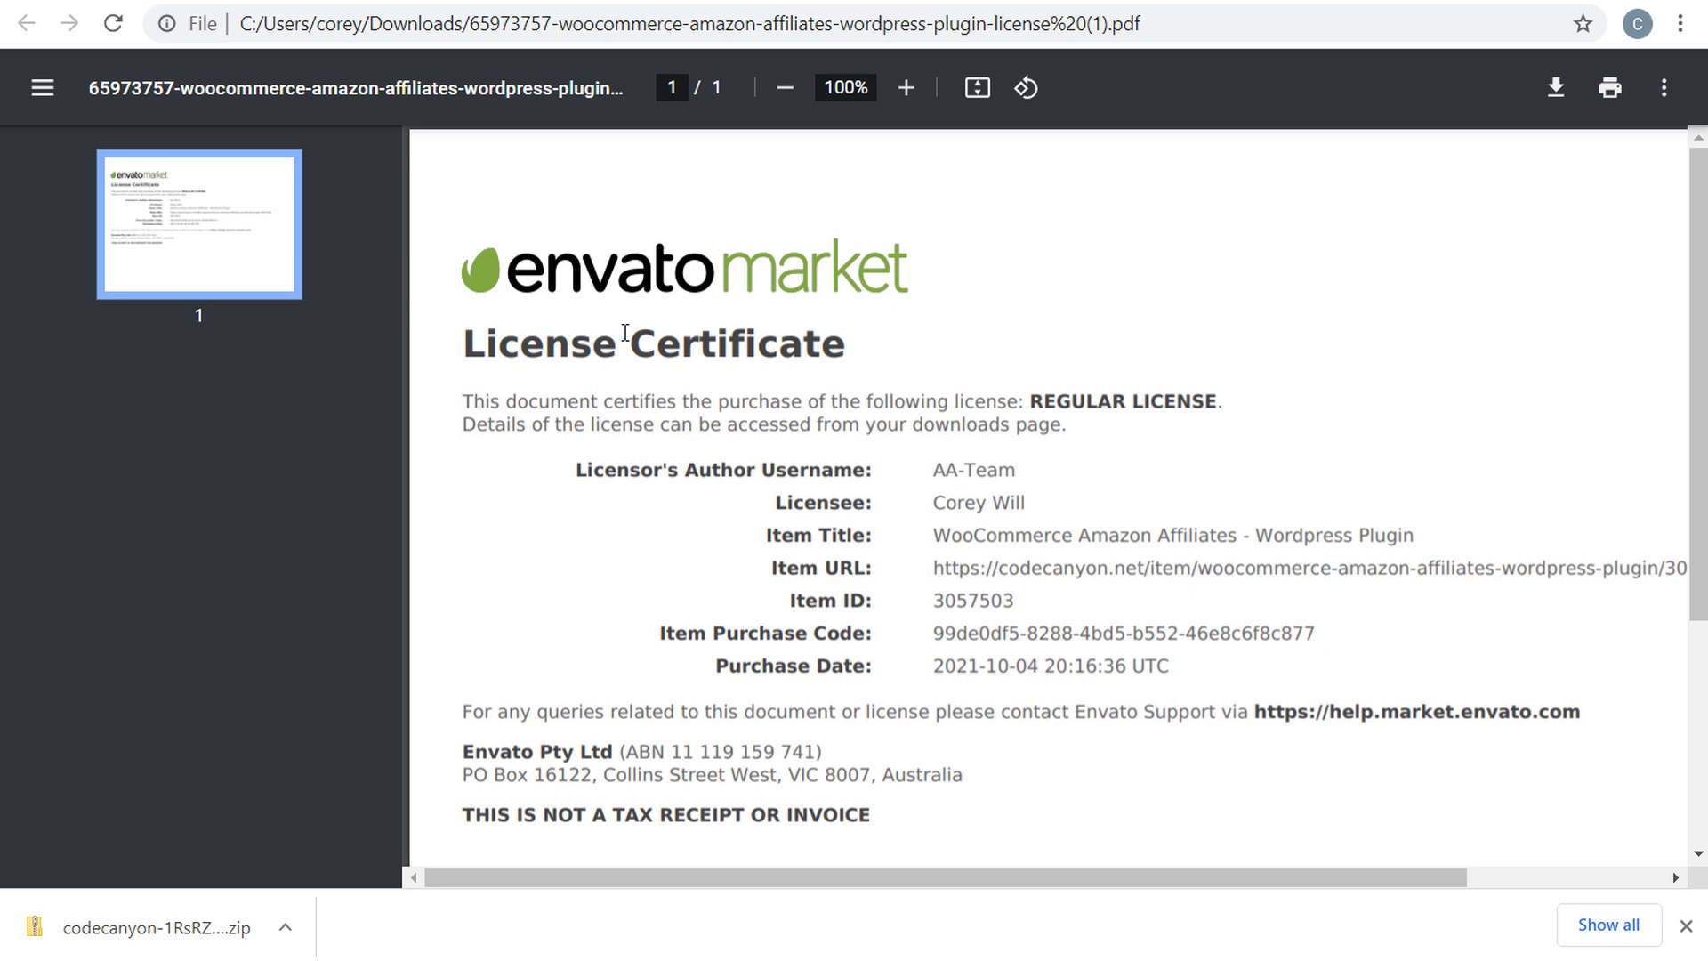
- Upload the downloaded CodeCanyon plugin zip to the Par Golf Zone WordPress site and install it
left_click(229, 2)
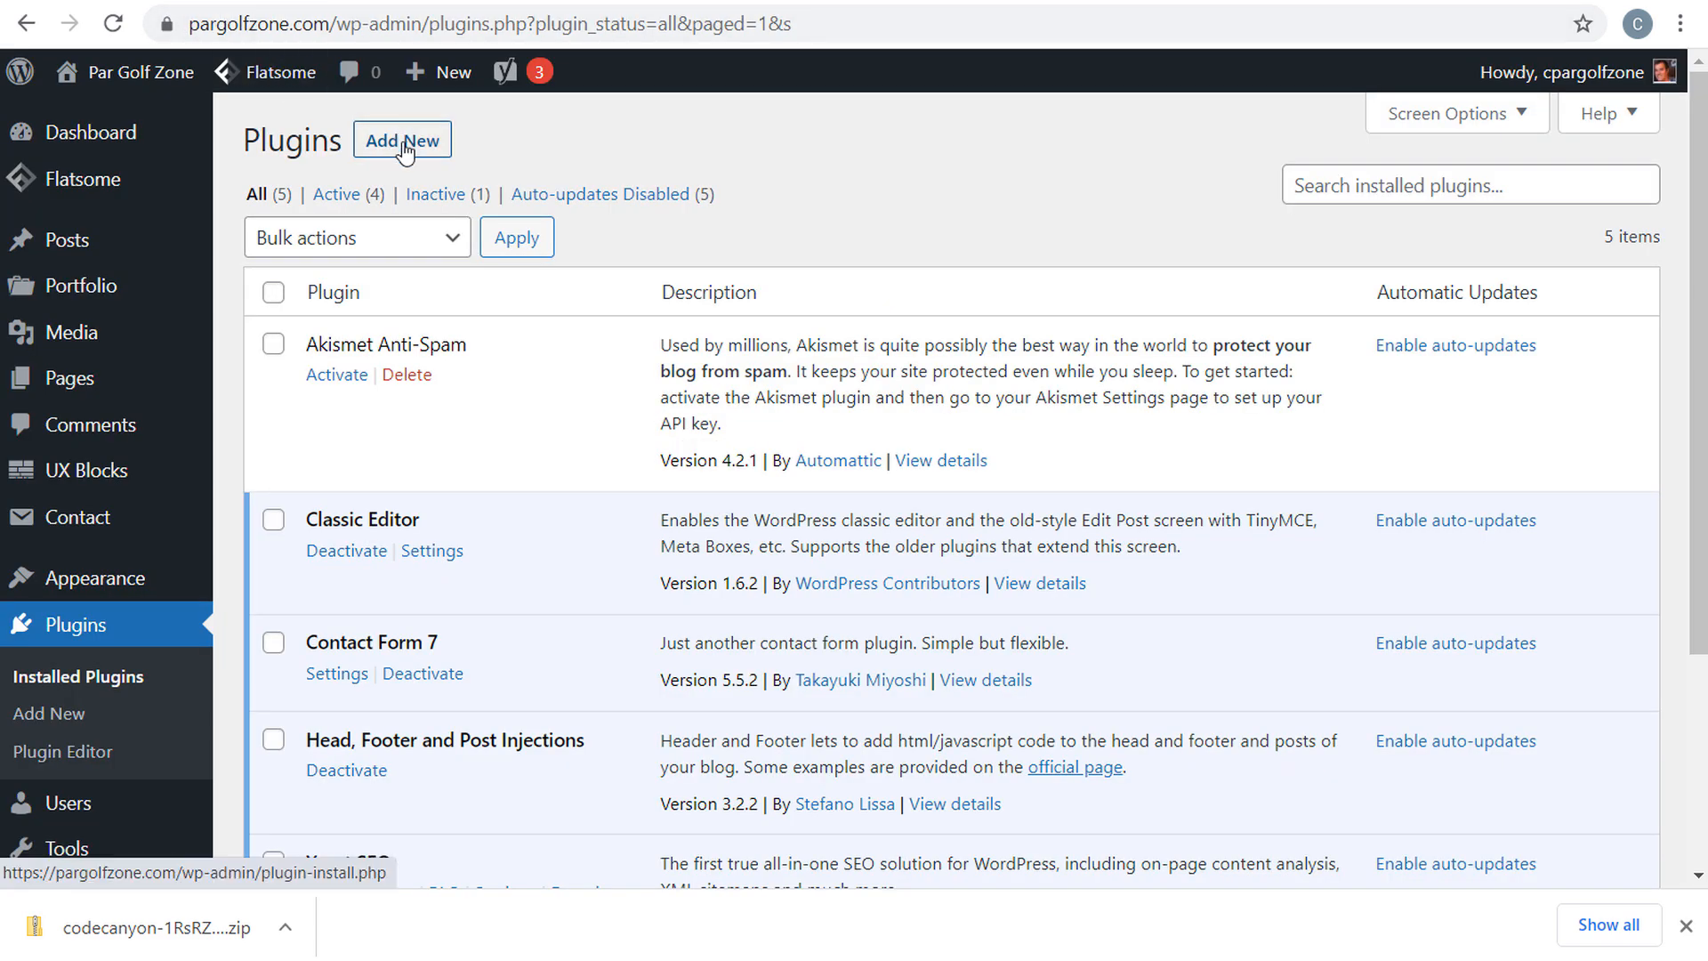
left_click(1685, 926)
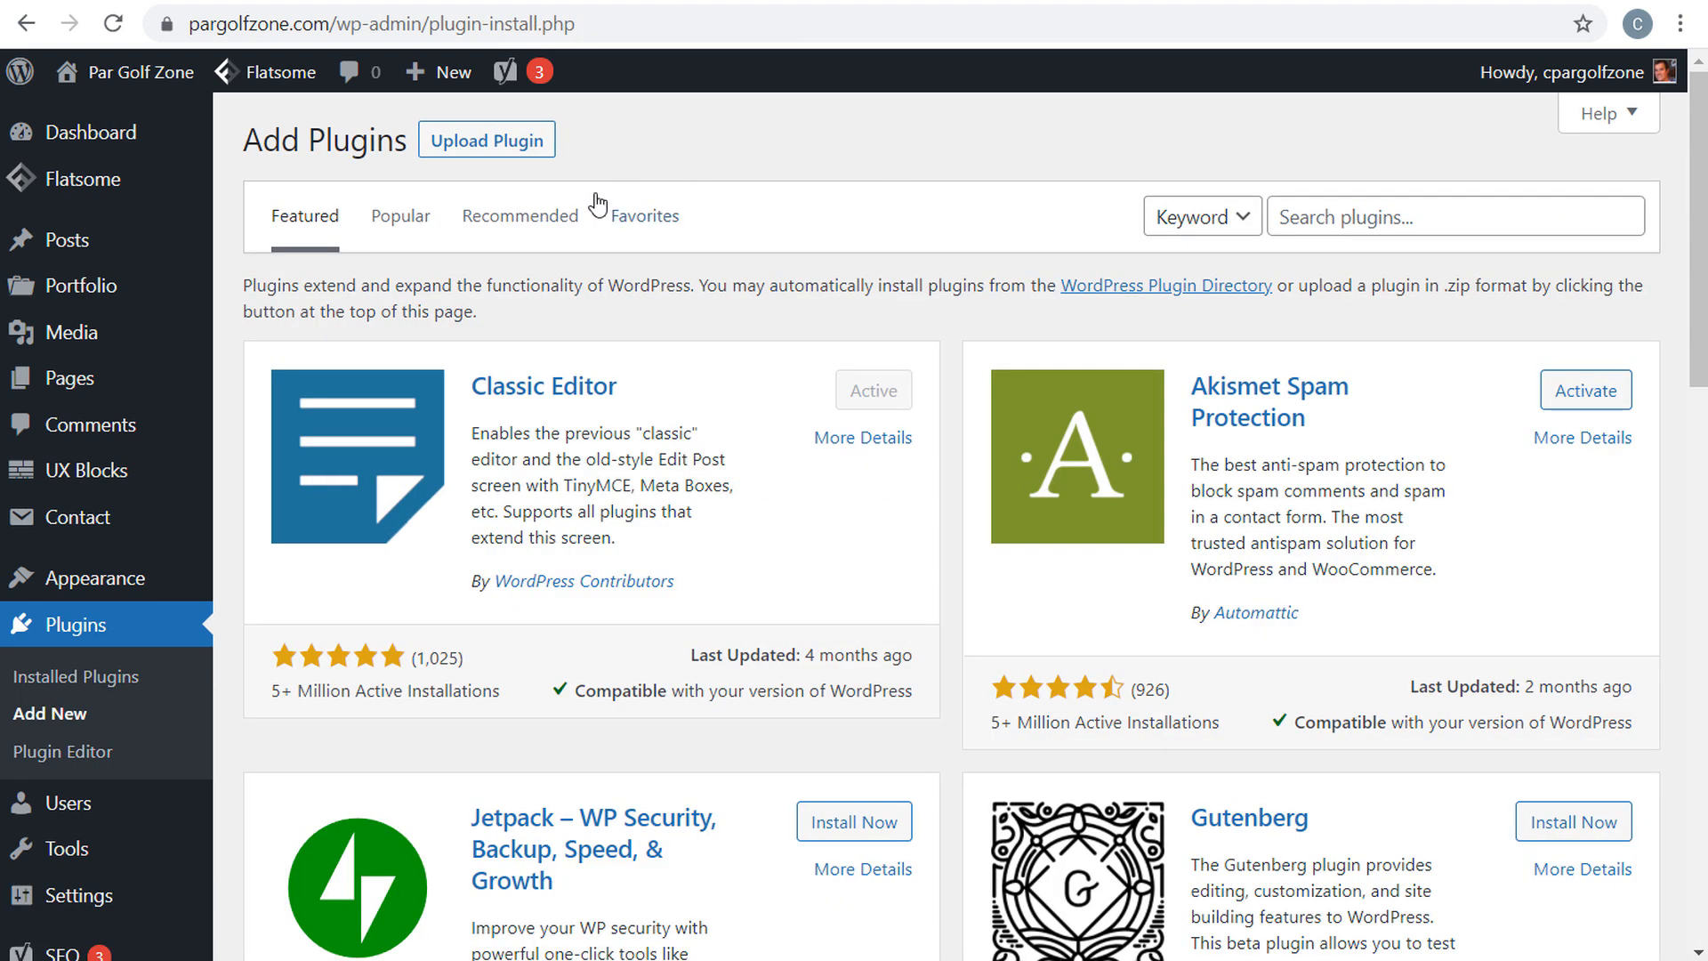
left_click(464, 146)
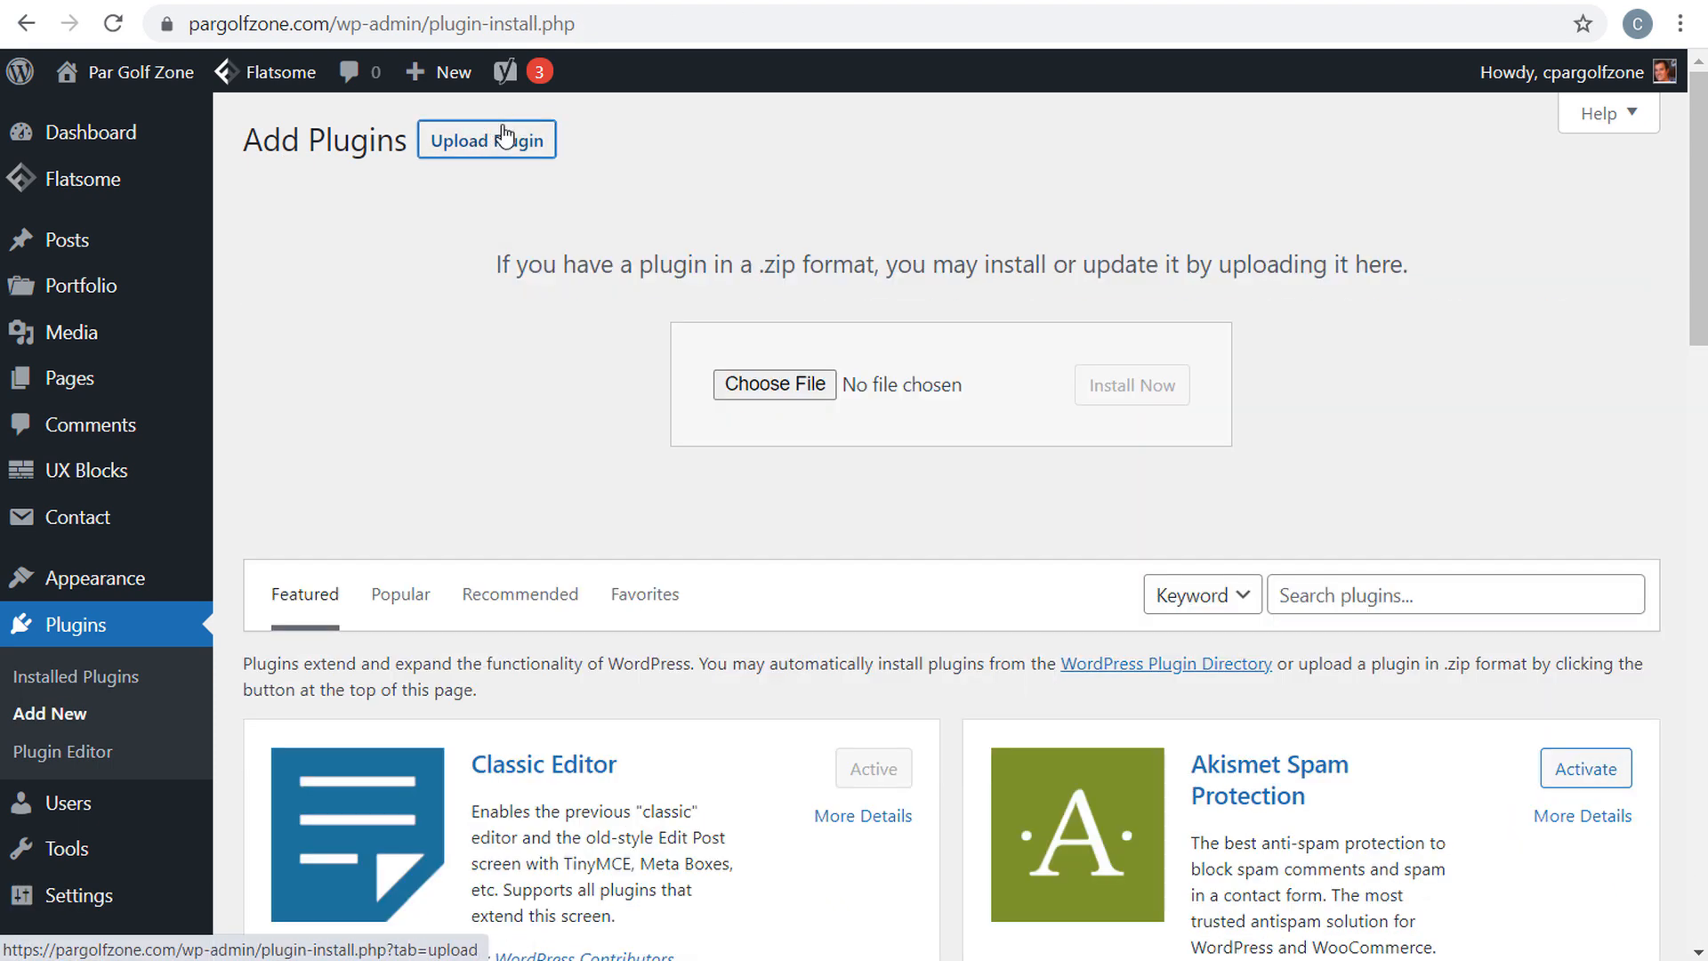
left_click(778, 385)
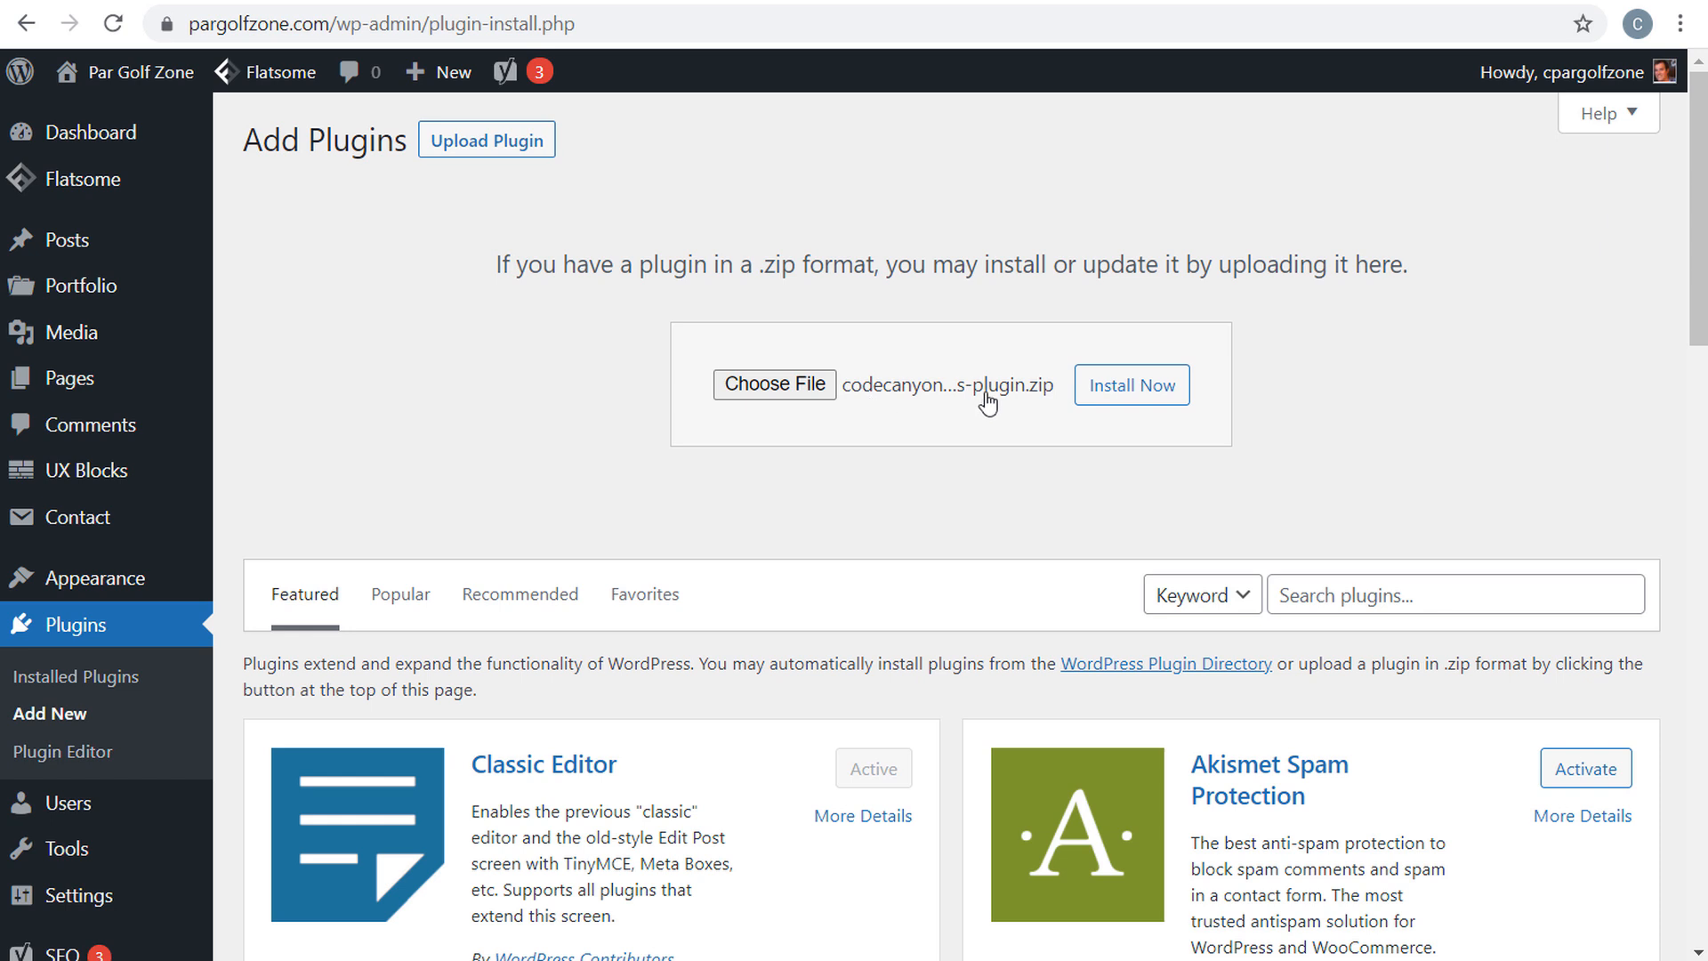
left_click(1147, 394)
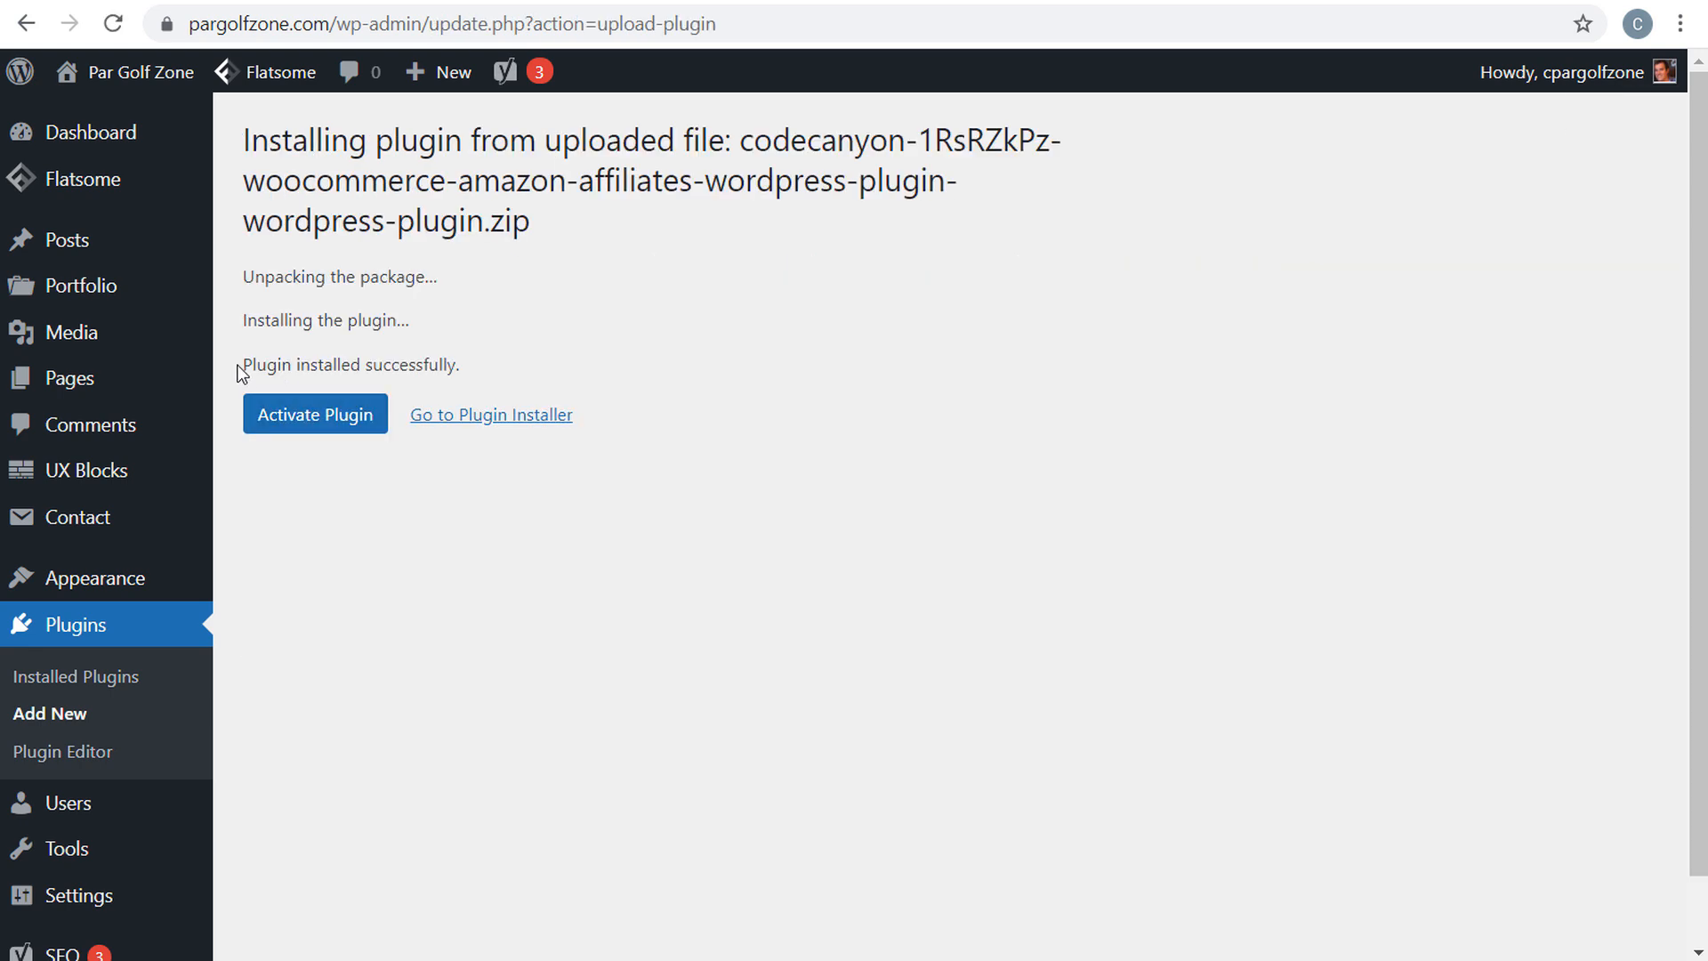
- Activate the newly installed WooCommerce Amazon Affiliates plugin
left_click_drag(242, 365, 467, 366)
left_click(534, 363)
left_click(335, 426)
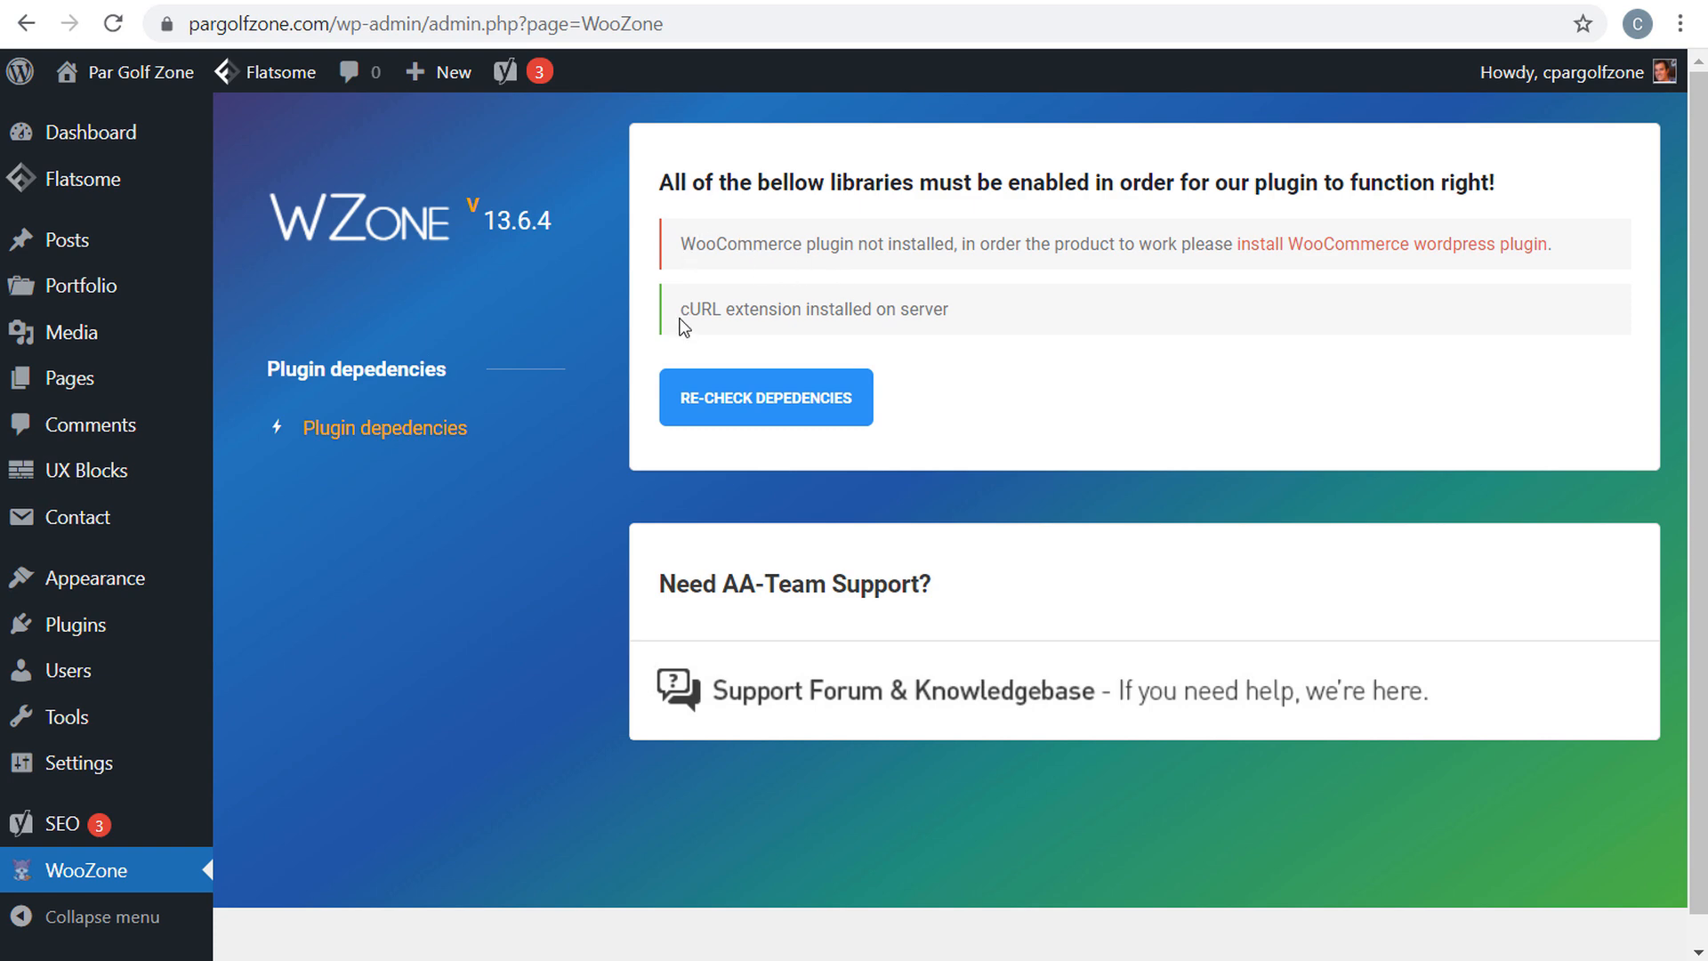
- Install and activate the WooCommerce plugin by Automattic that the WZone dependencies page requires
mouse_move(683, 318)
left_mouse_down()
mouse_move(1007, 321)
mouse_move(672, 318)
left_mouse_up()
left_click(1101, 270)
left_click(721, 283)
left_click_drag(687, 241, 972, 242)
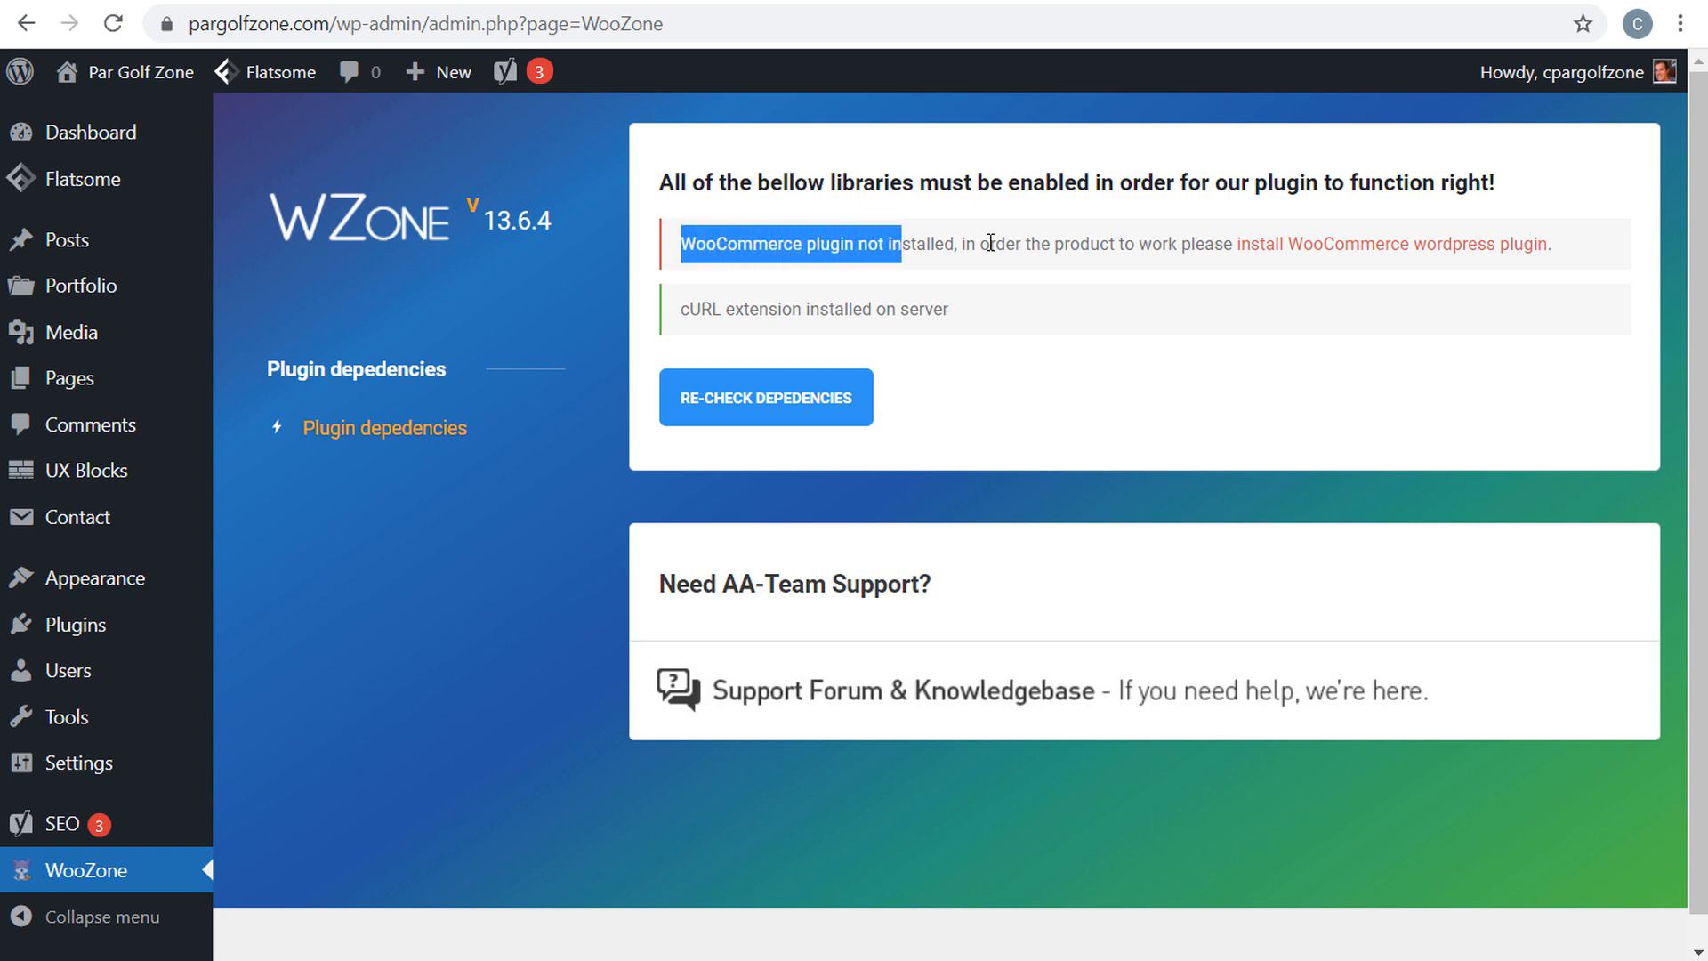
left_click(1040, 243)
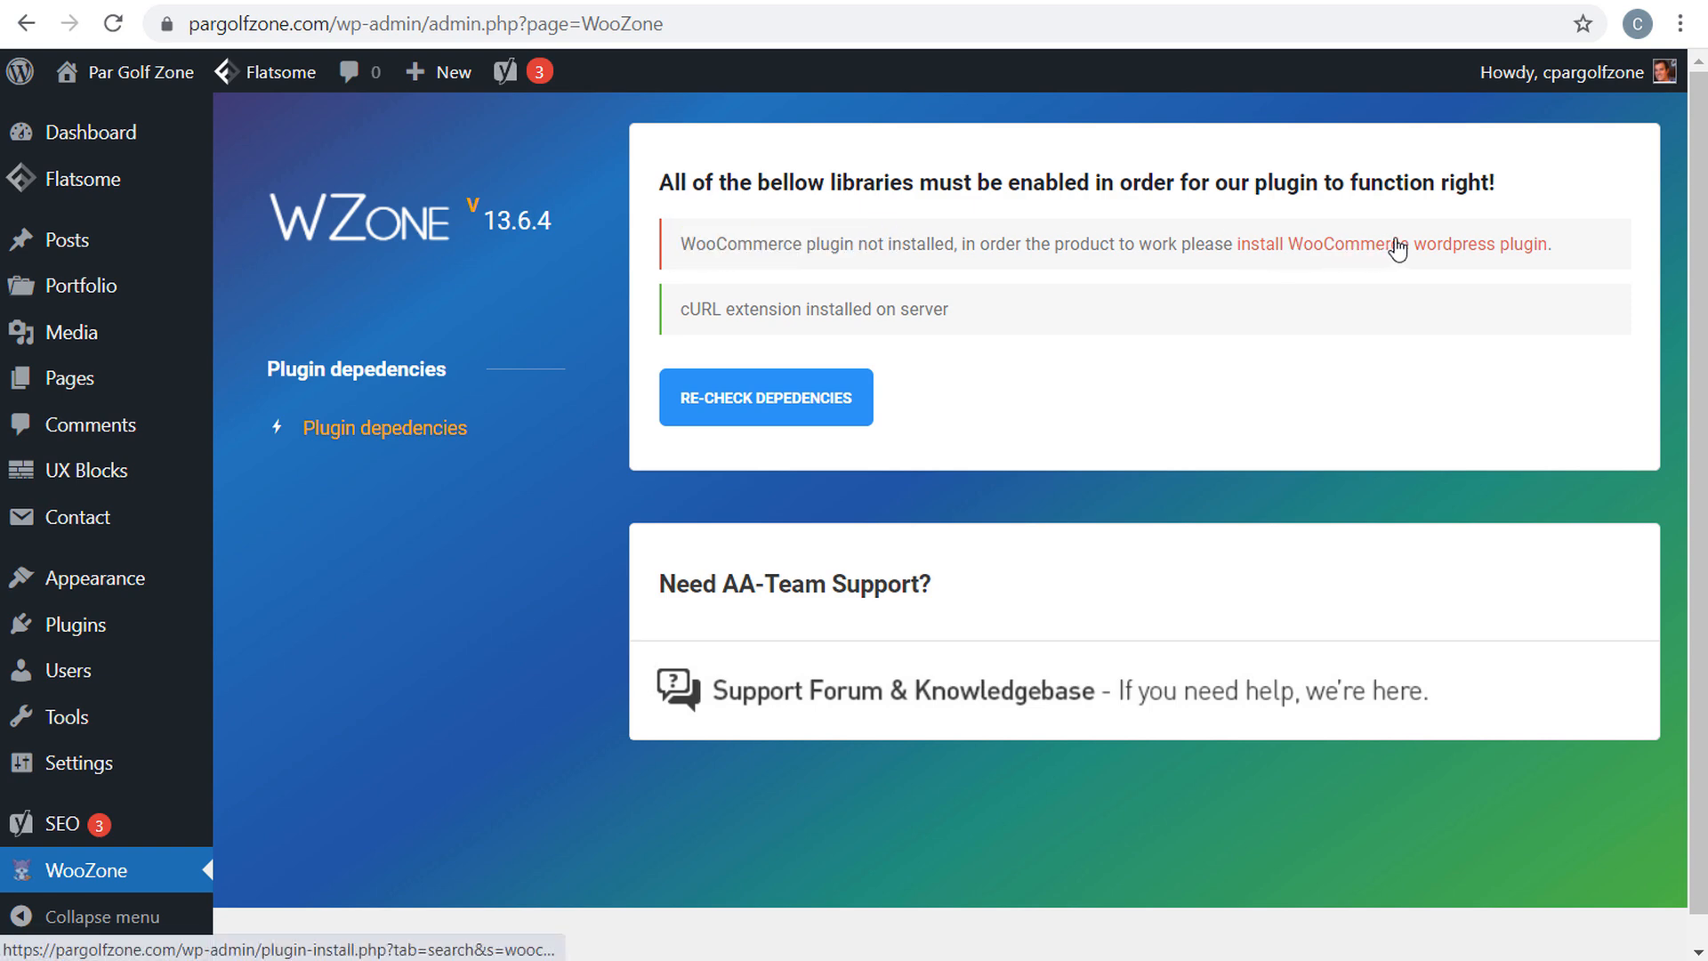
left_click(1333, 246)
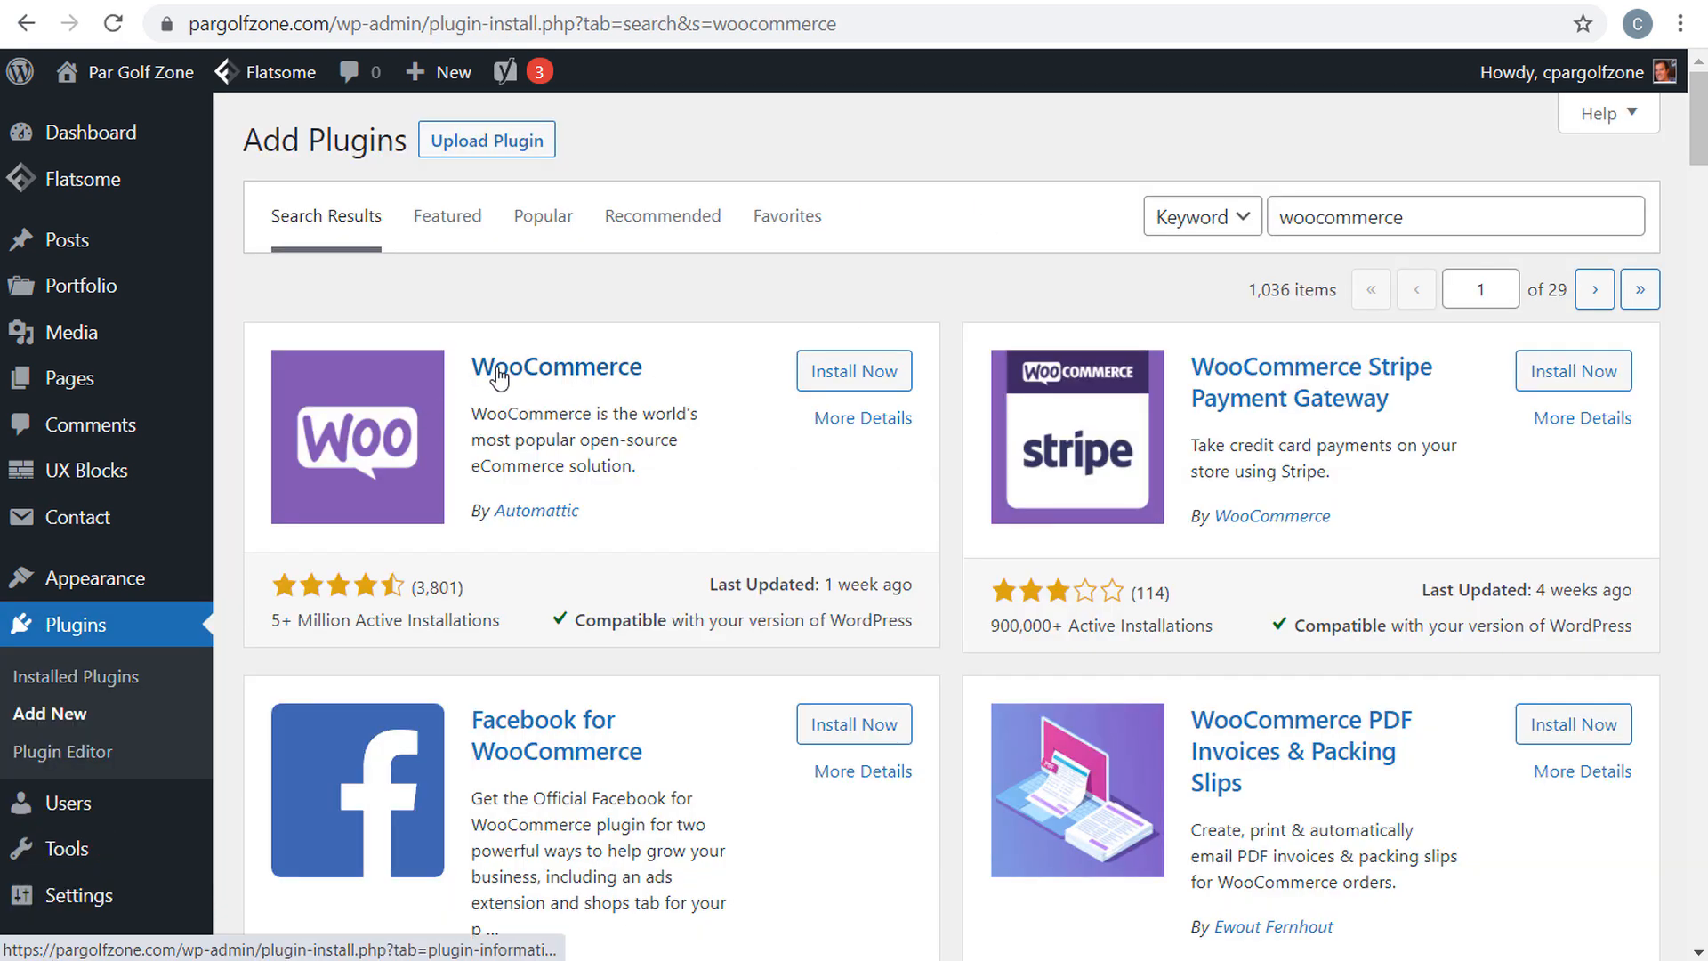
left_click(871, 370)
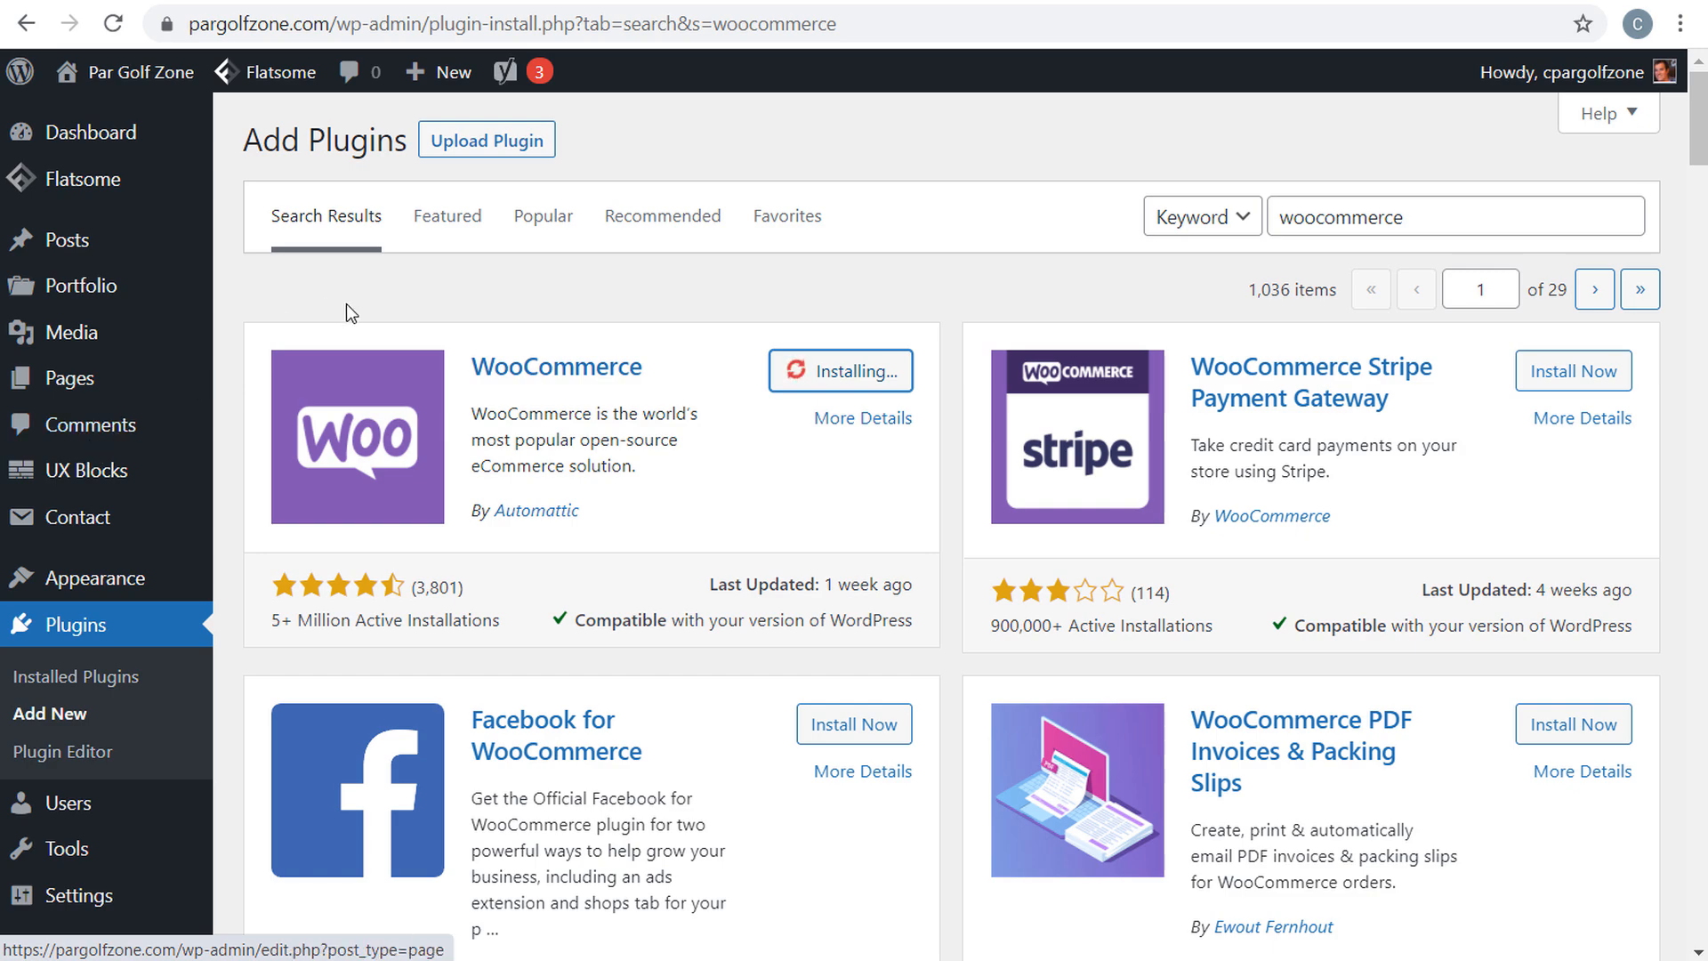
left_click(831, 368)
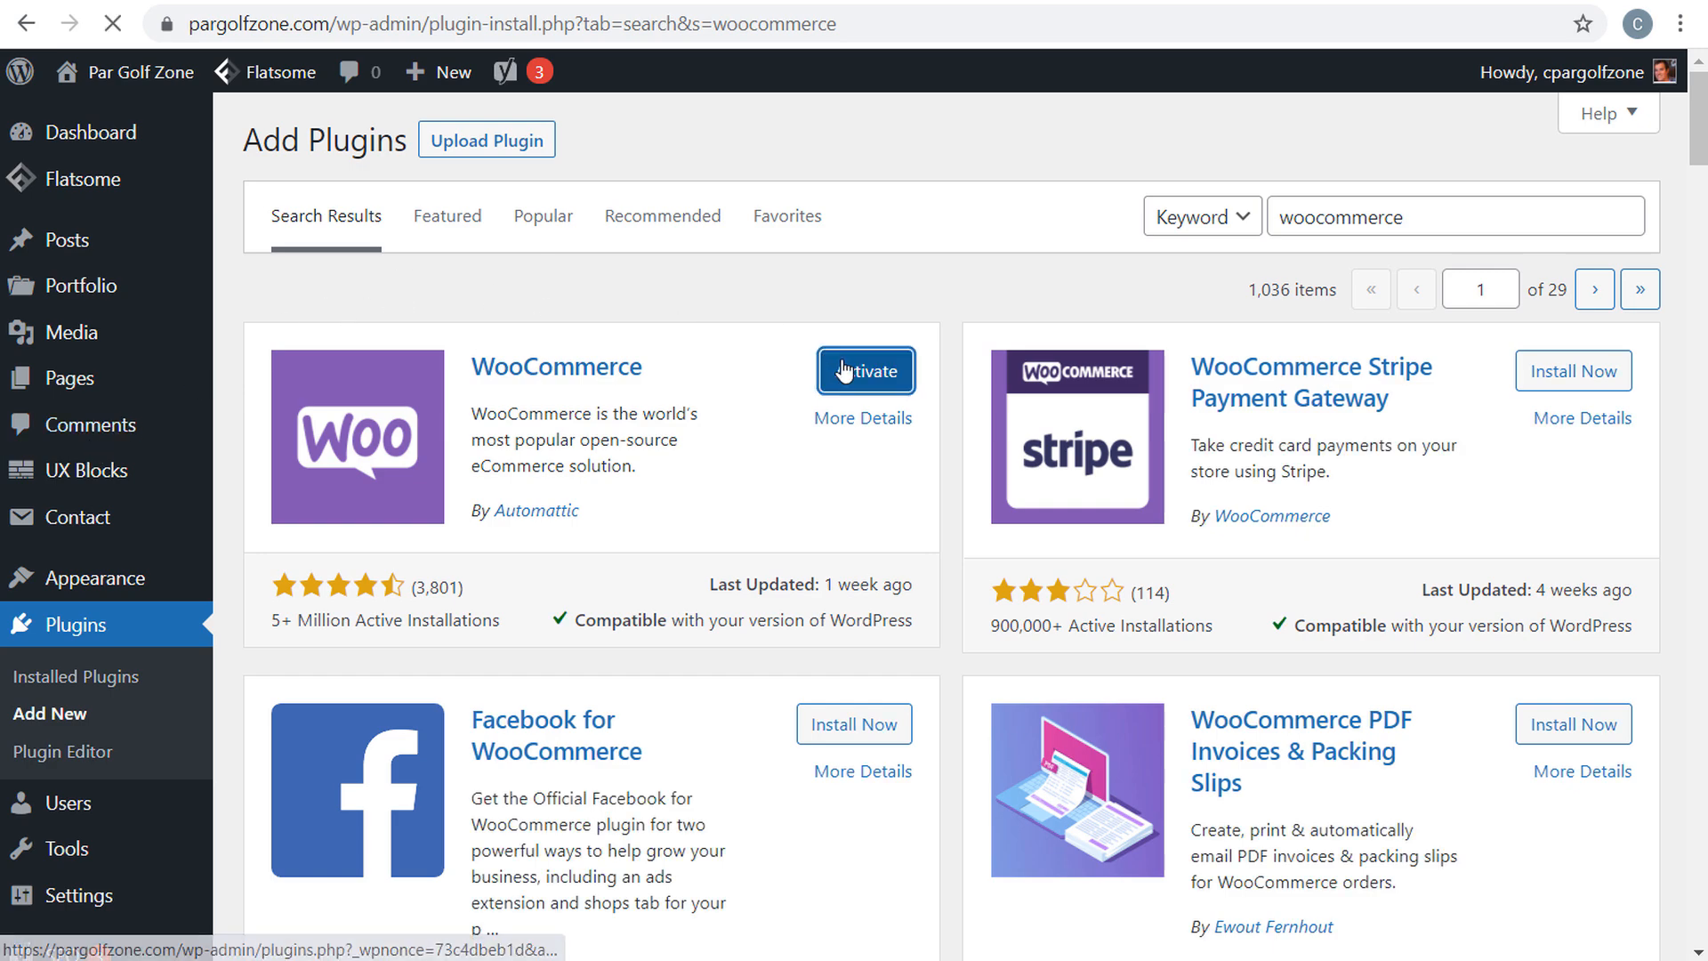
- Check the WZone entry and its new-version notice among the installed plugins and revisit the plugin's CodeCanyon page
scroll(560, 605, "down", 5)
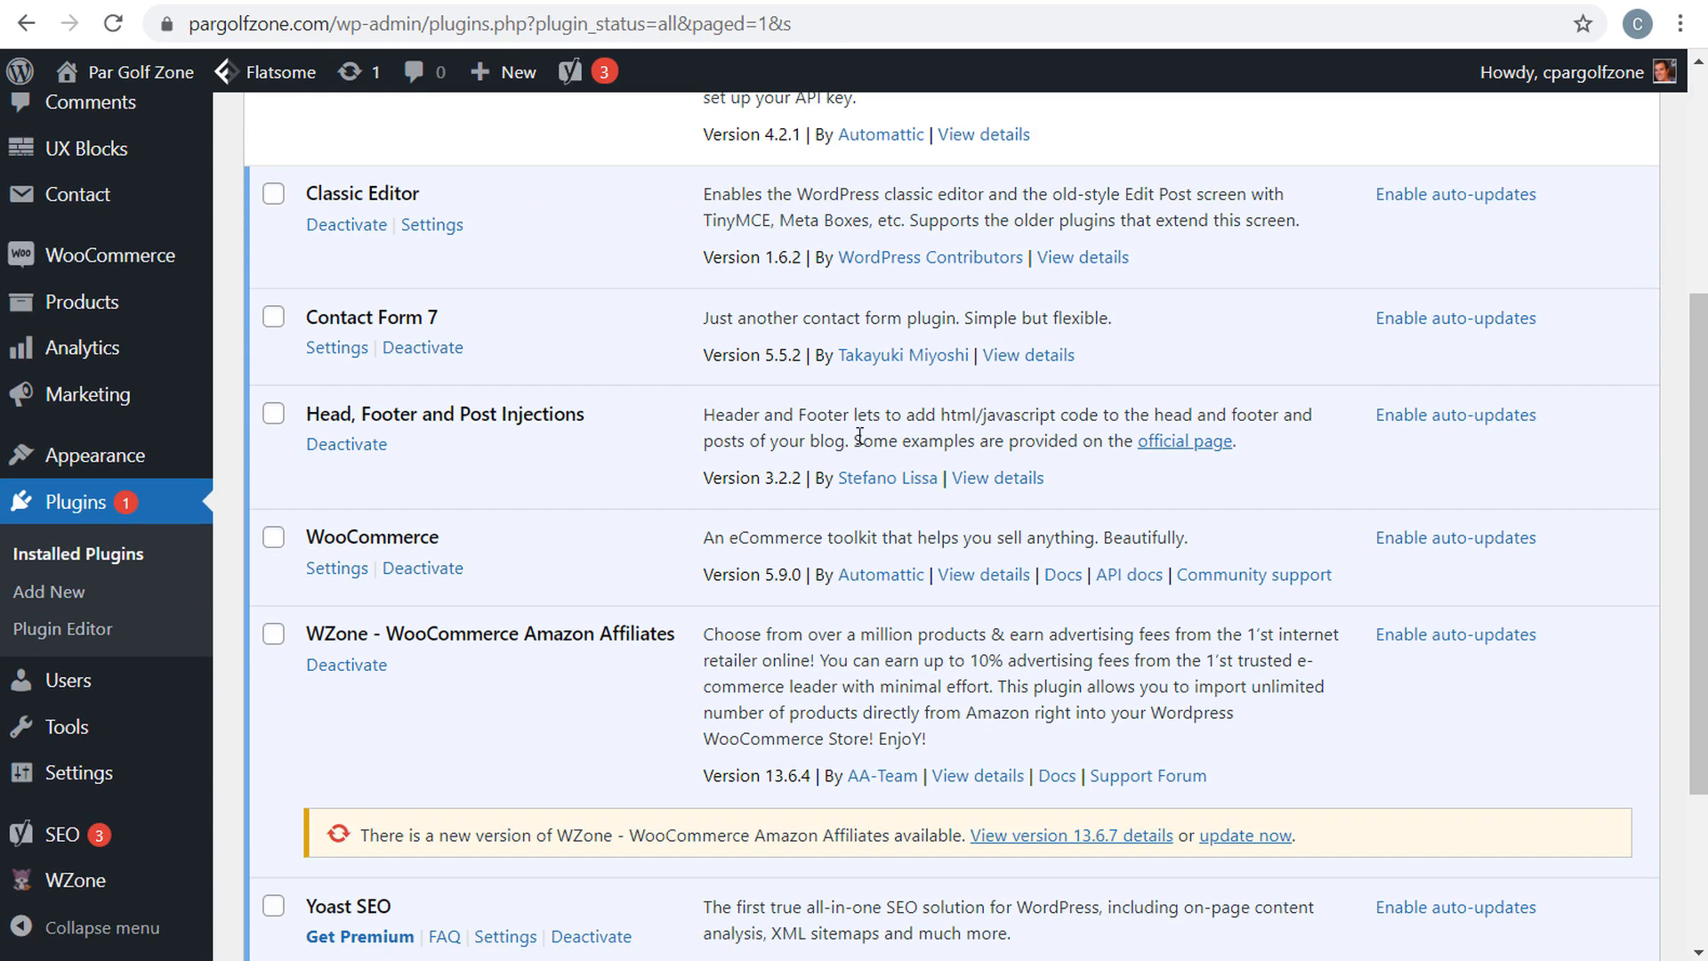
left_click_drag(326, 630, 576, 631)
left_click(497, 584)
left_click_drag(431, 831, 709, 834)
left_click(725, 837)
left_click_drag(375, 836, 756, 837)
left_click(825, 837)
left_click(521, 2)
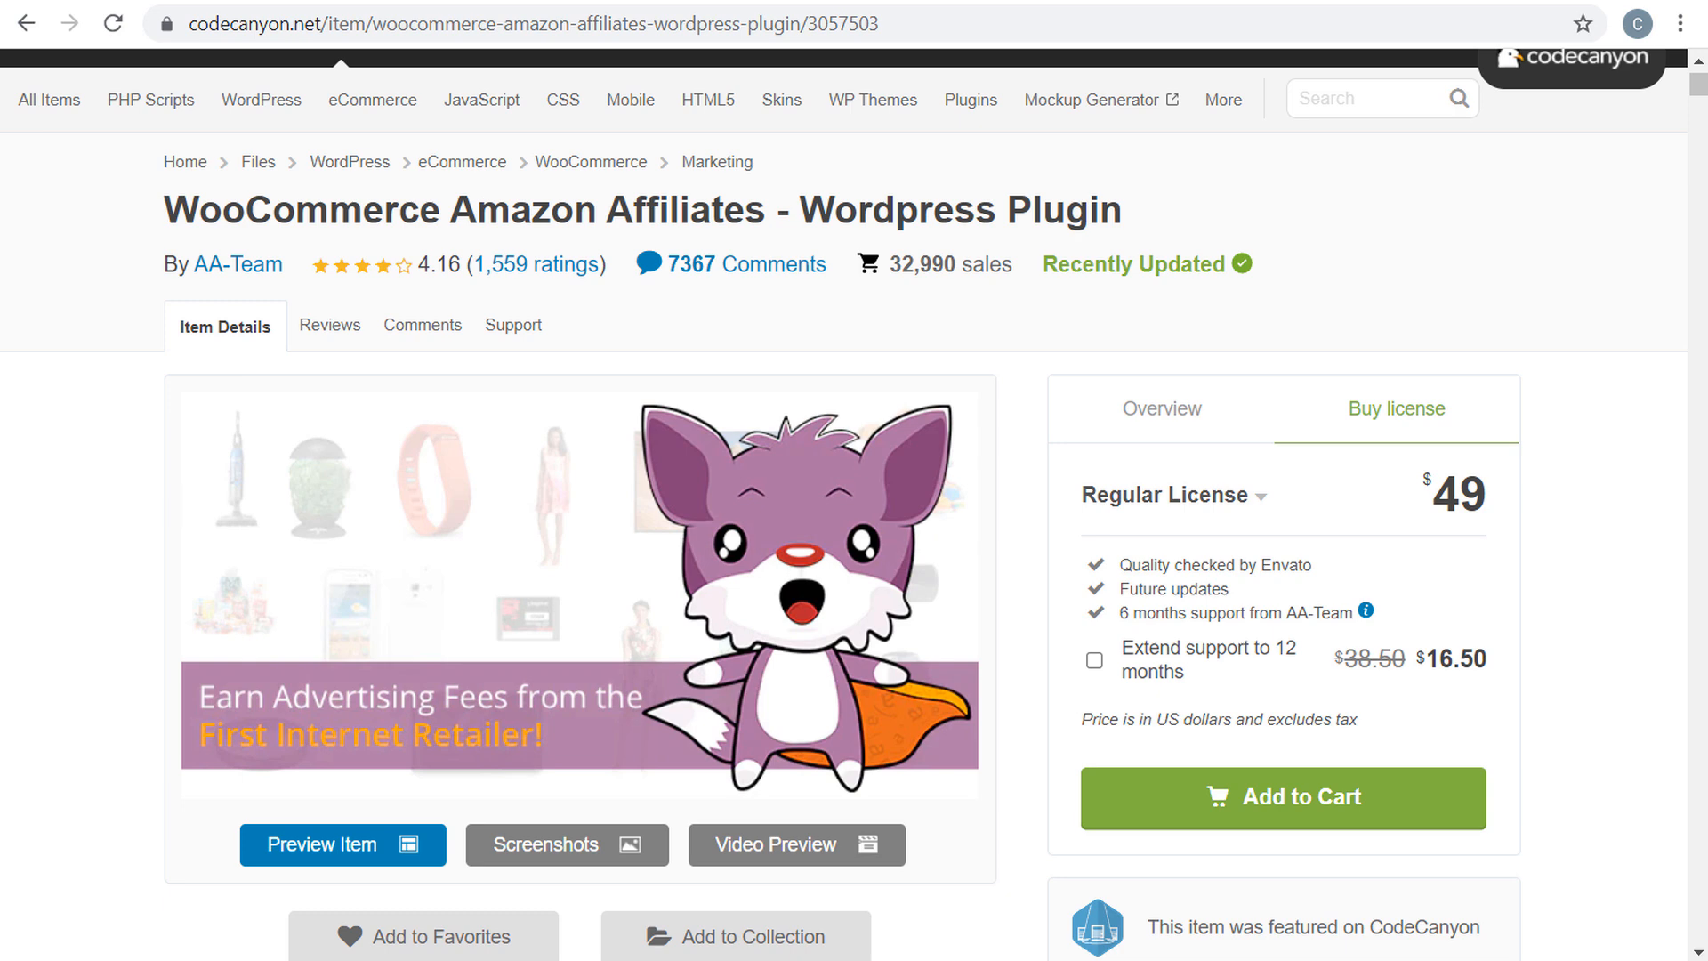
- Update the WZone - WooCommerce Amazon Affiliates plugin to version 13.6.7
left_click(234, 2)
scroll(730, 582, "down", 2)
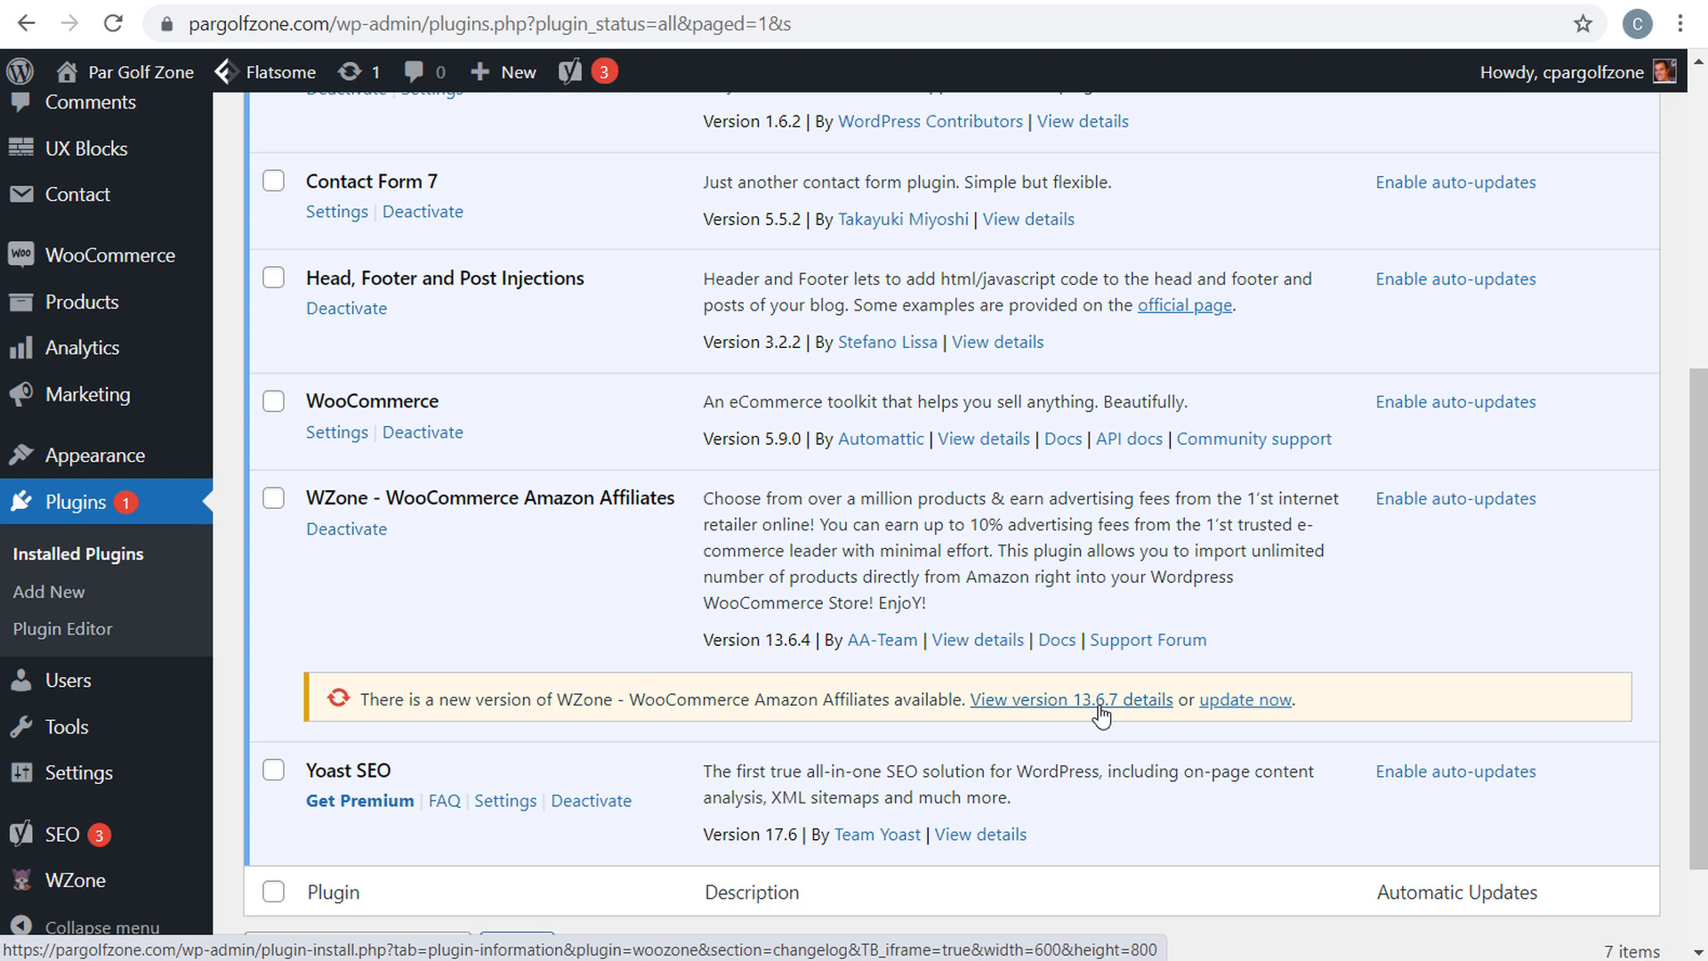
left_click(1244, 700)
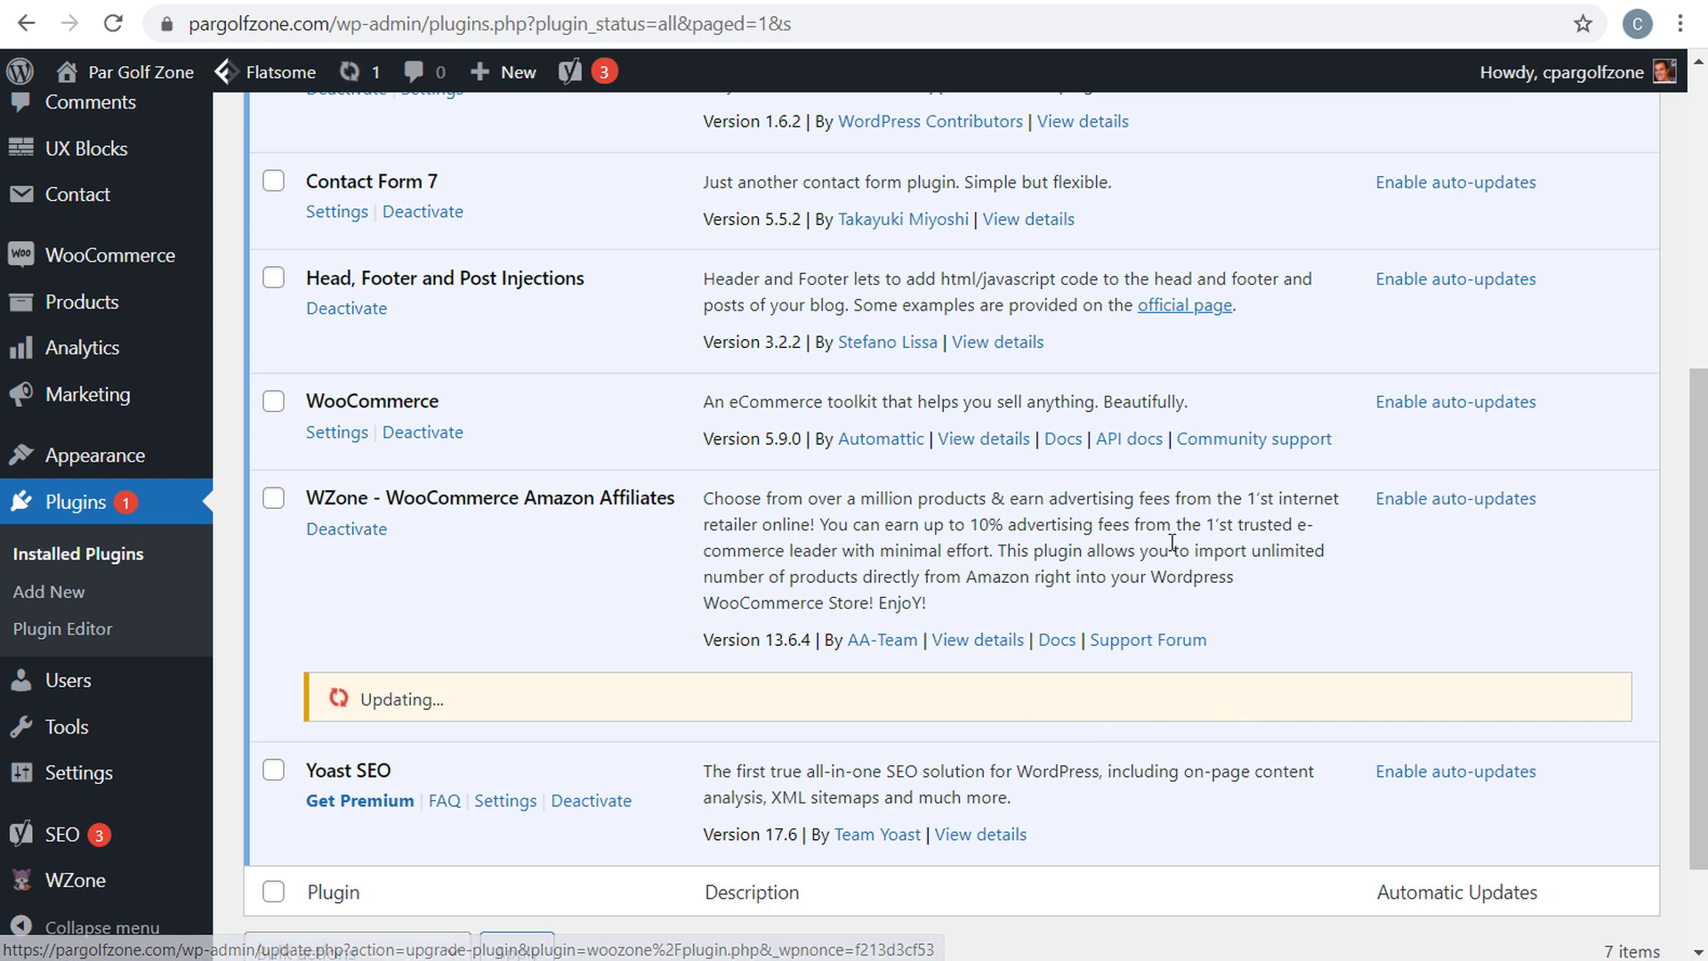
left_click_drag(472, 707, 349, 705)
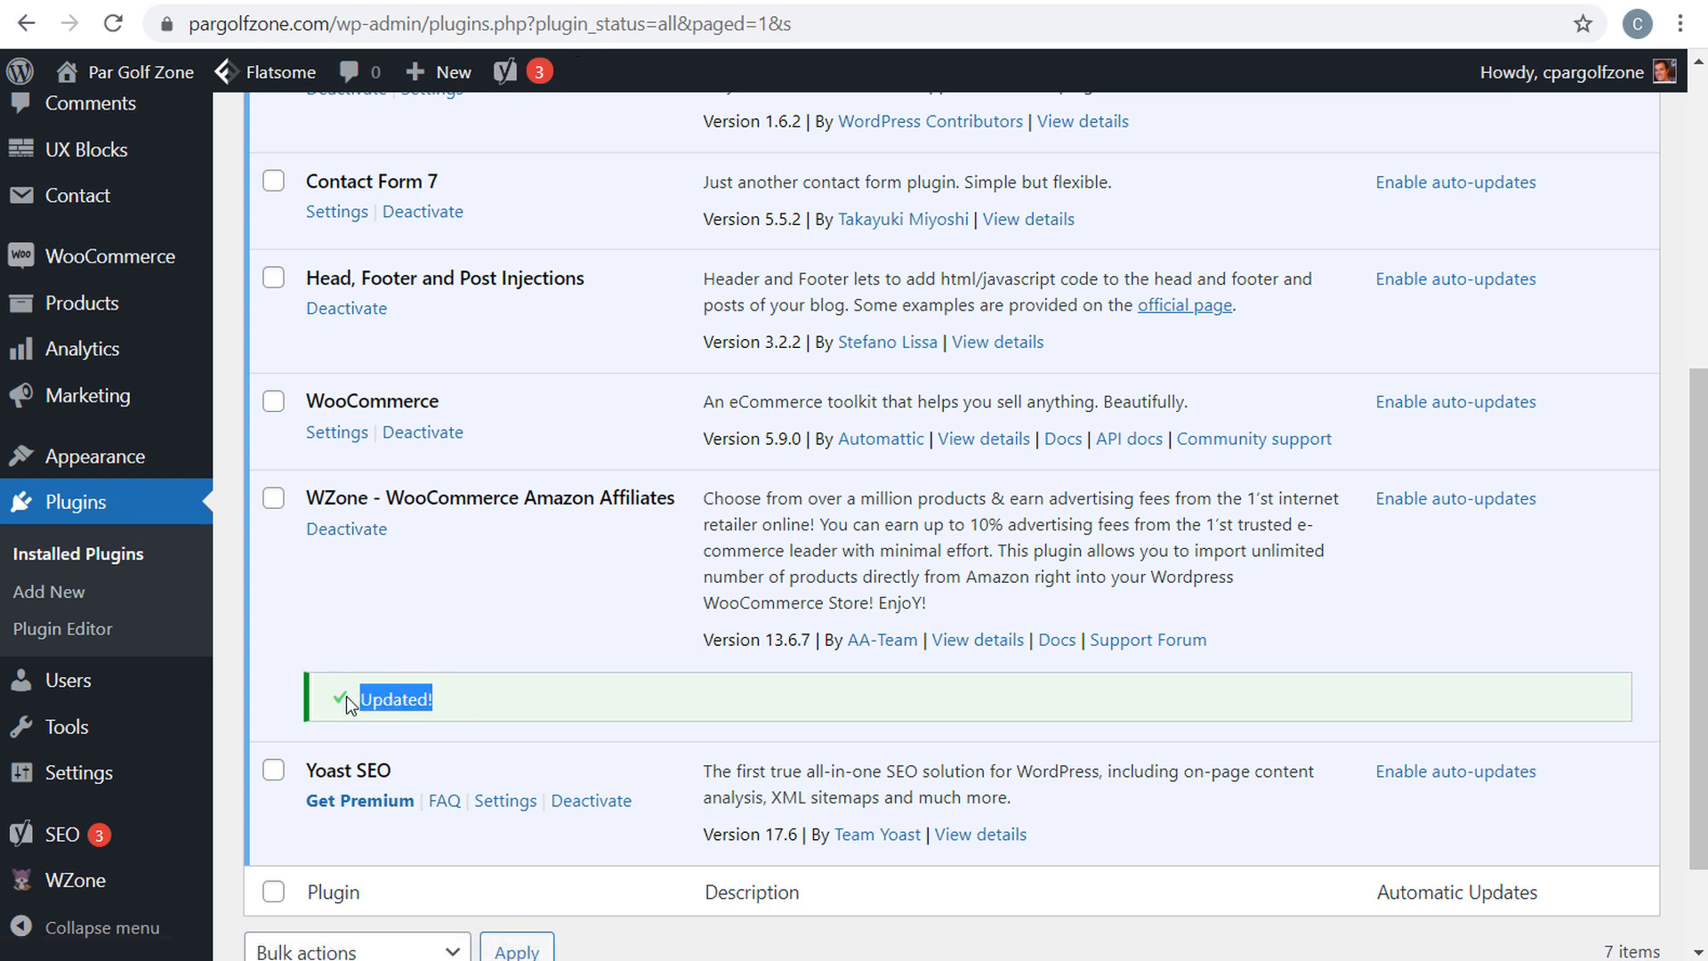
- Revisit the WooCommerce Amazon Affiliates plugin page on CodeCanyon and examine its title
left_click(817, 530)
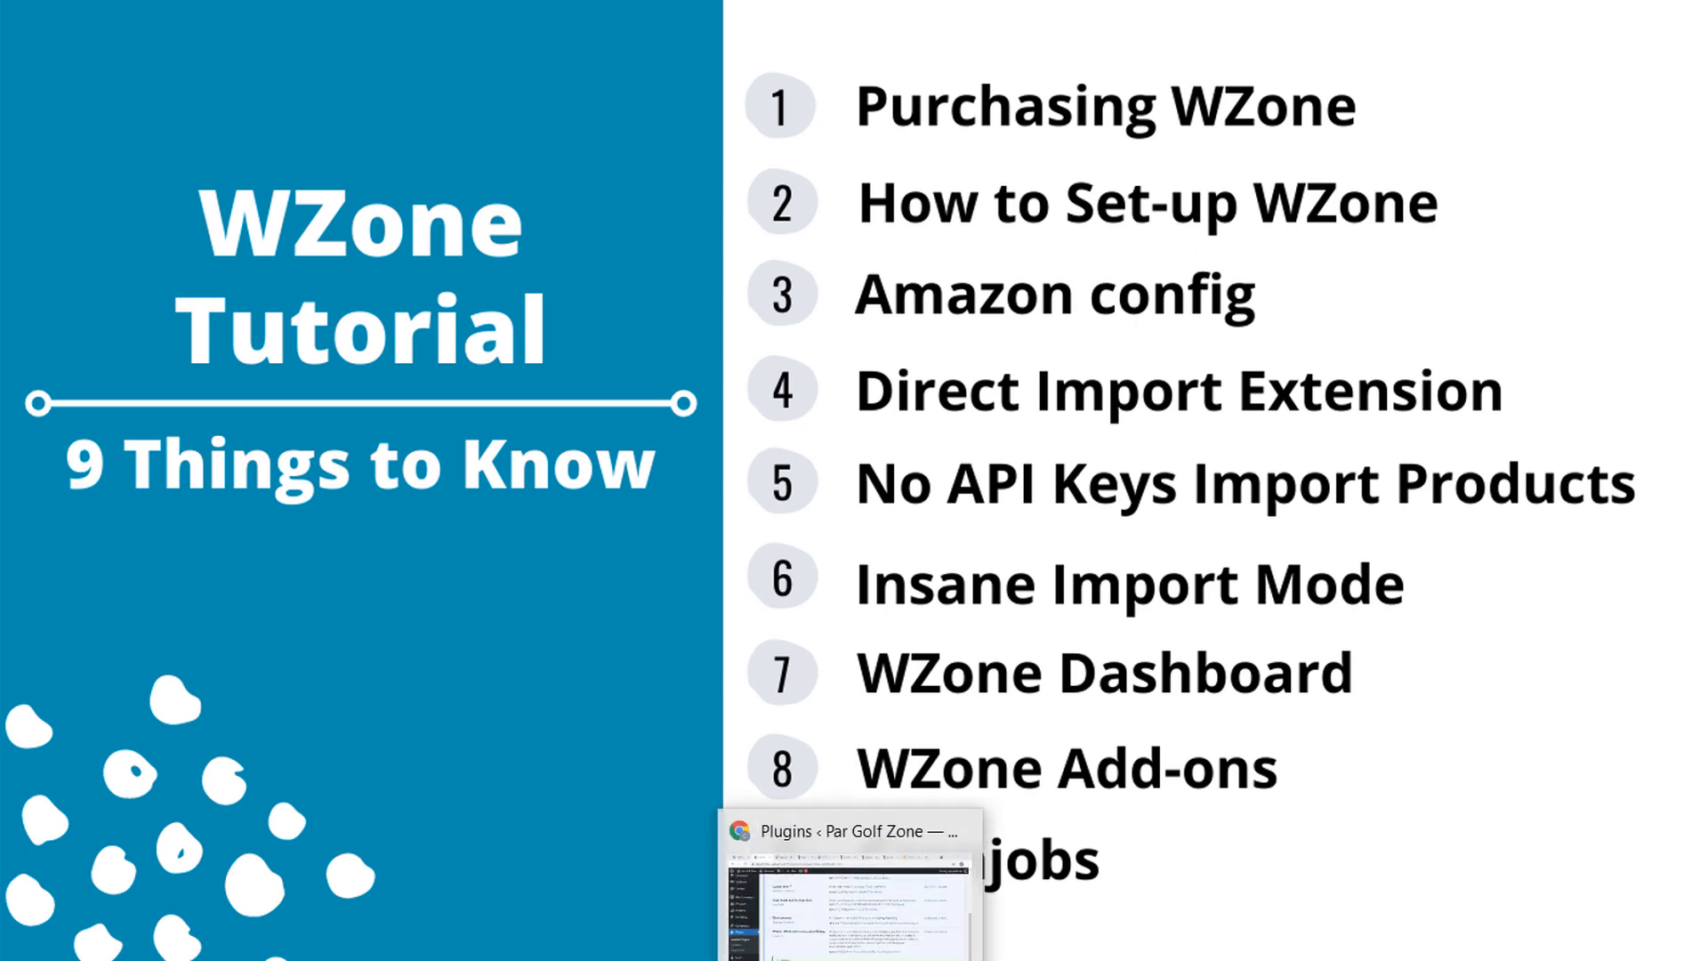
left_click(855, 952)
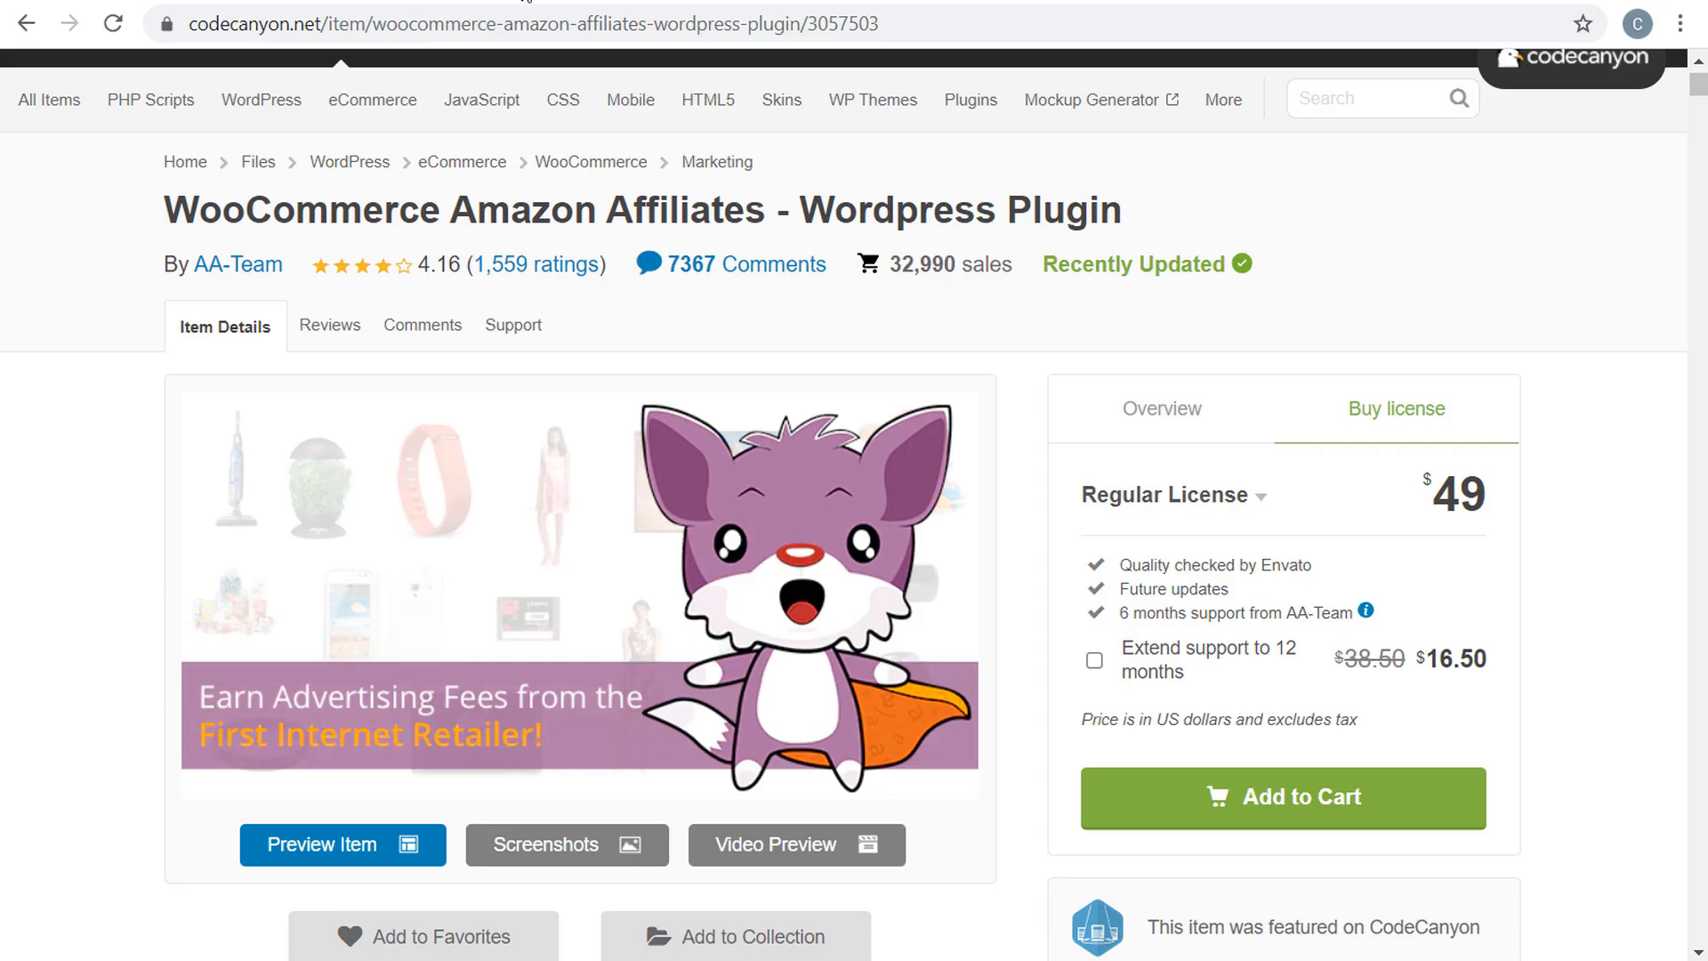
left_click_drag(173, 203, 1003, 240)
left_click(1003, 241)
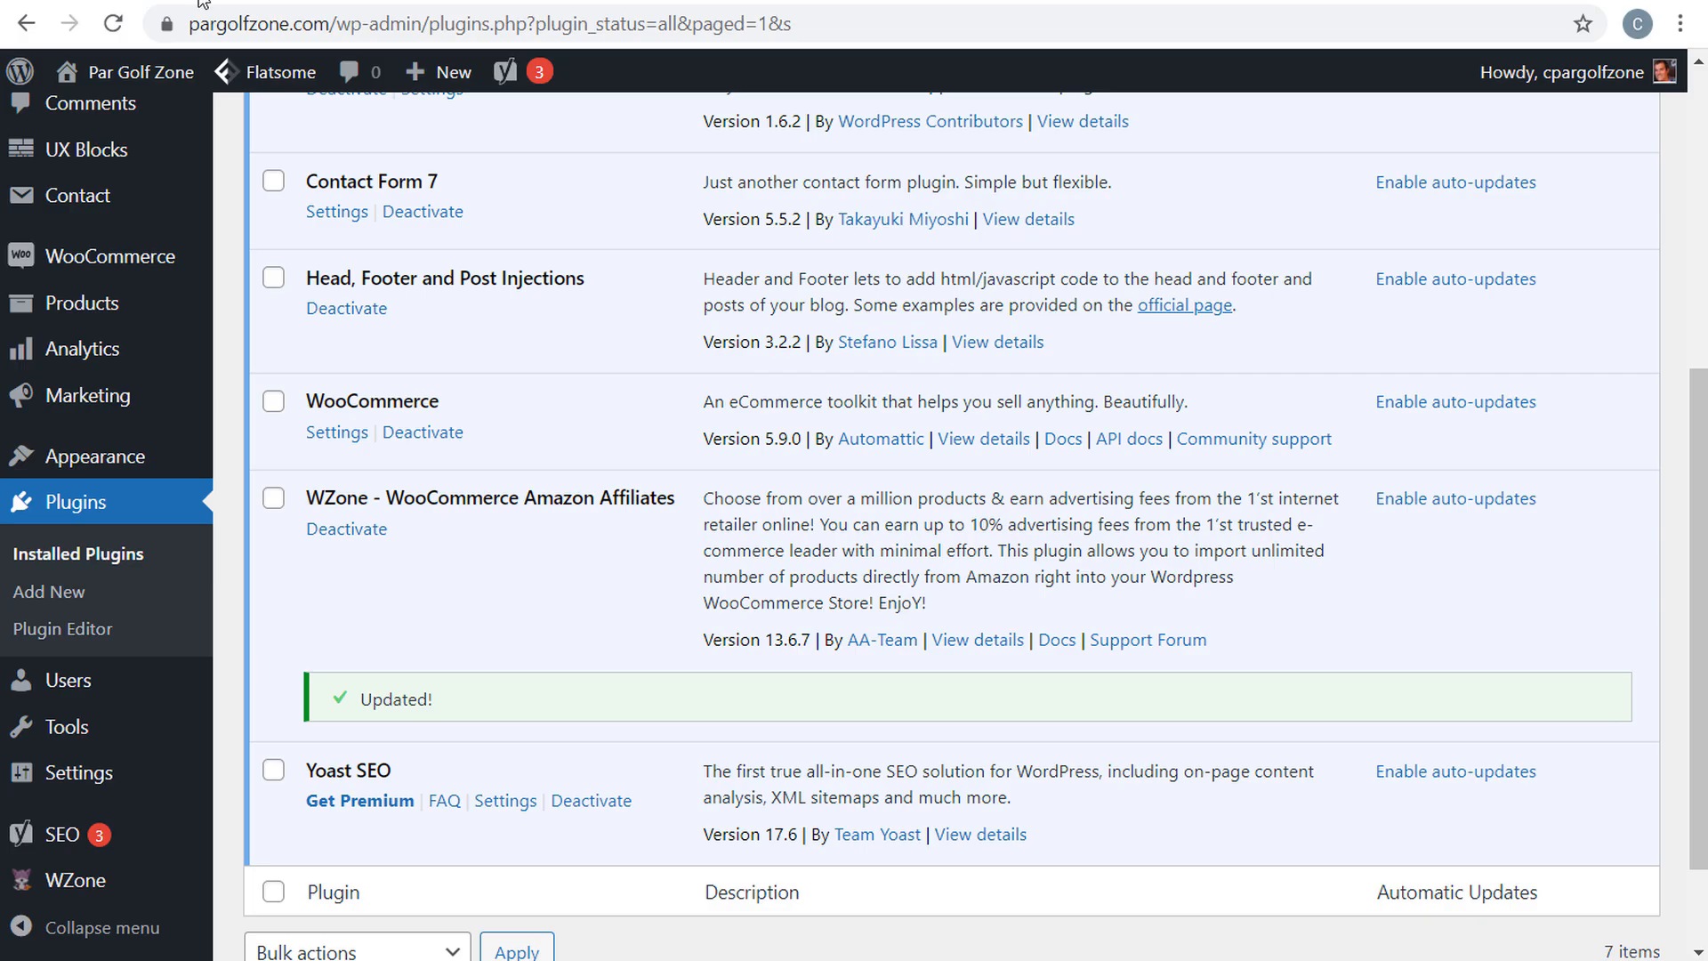
- Open the WZone dashboard in the WordPress admin and look through its module shortcuts
scroll(519, 495, "down", 2)
mouse_move(95, 890)
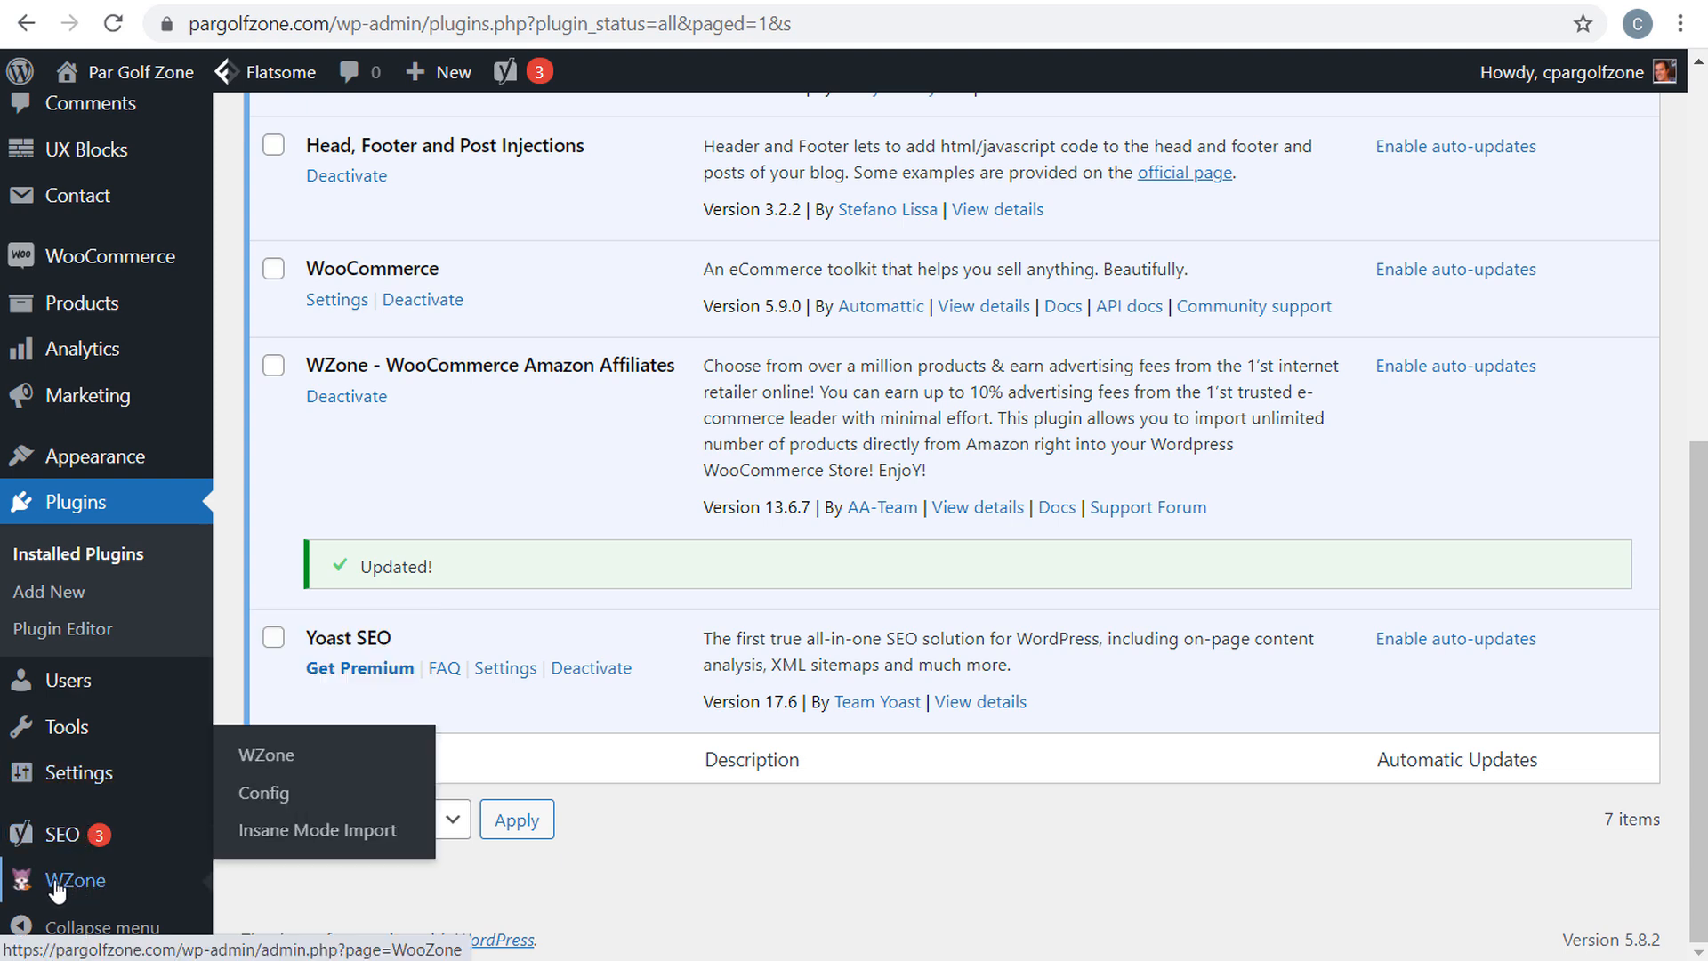
left_click(96, 888)
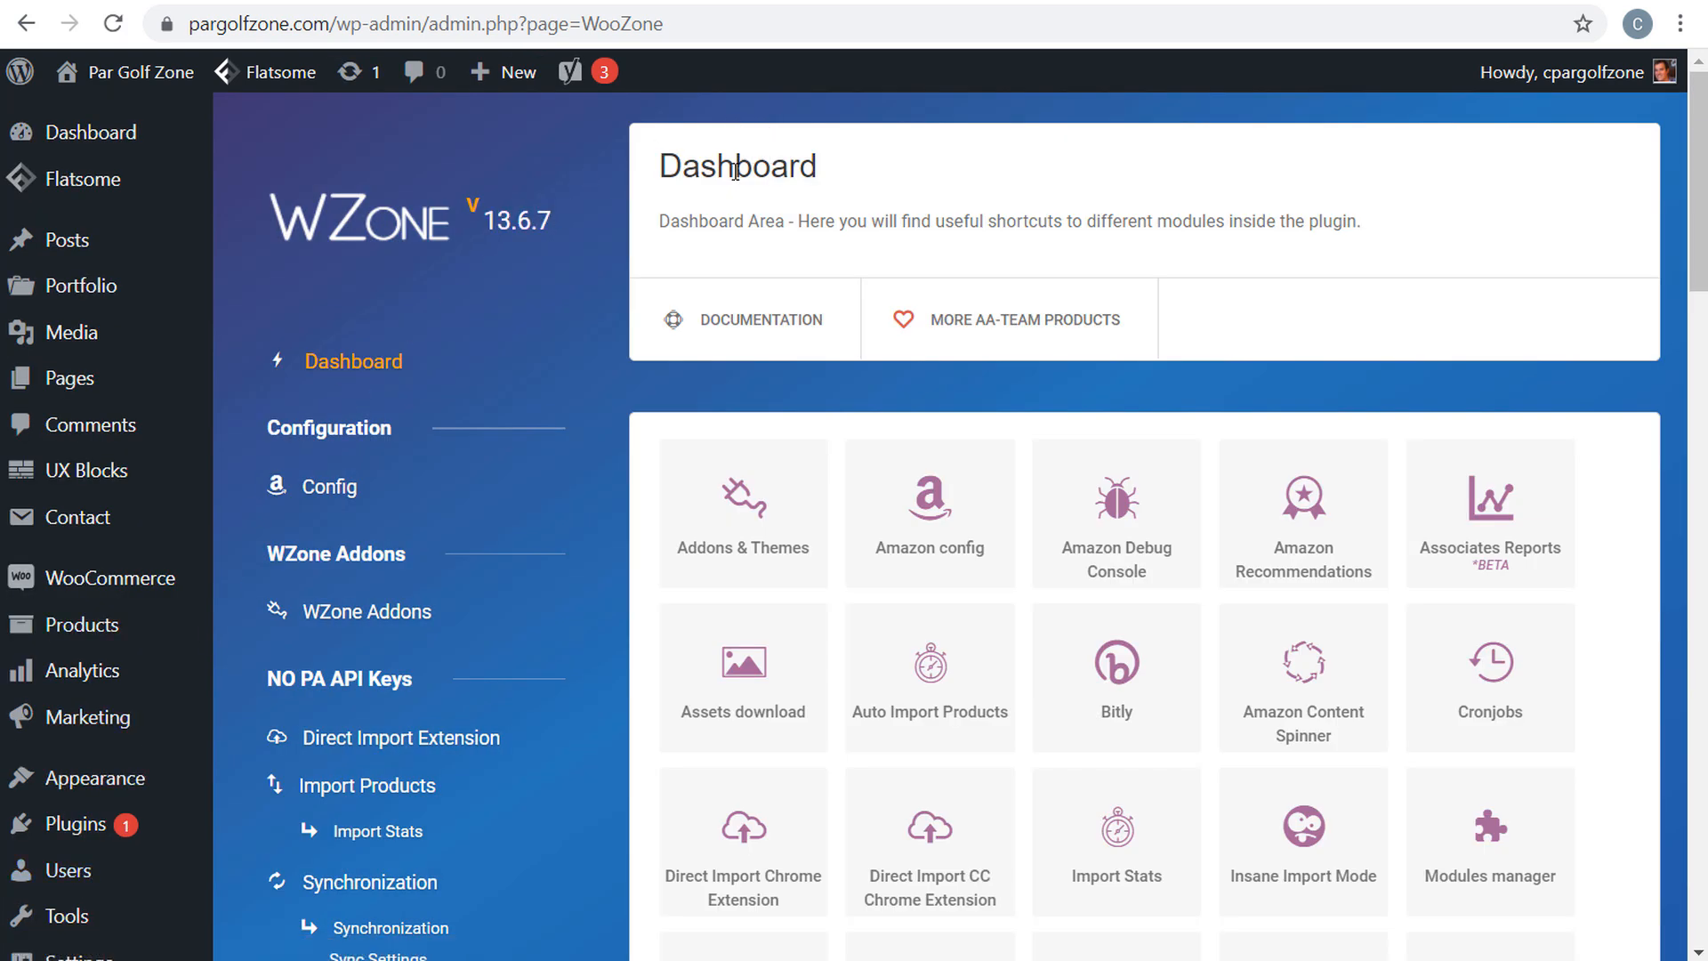
scroll(1126, 195, "down", 5)
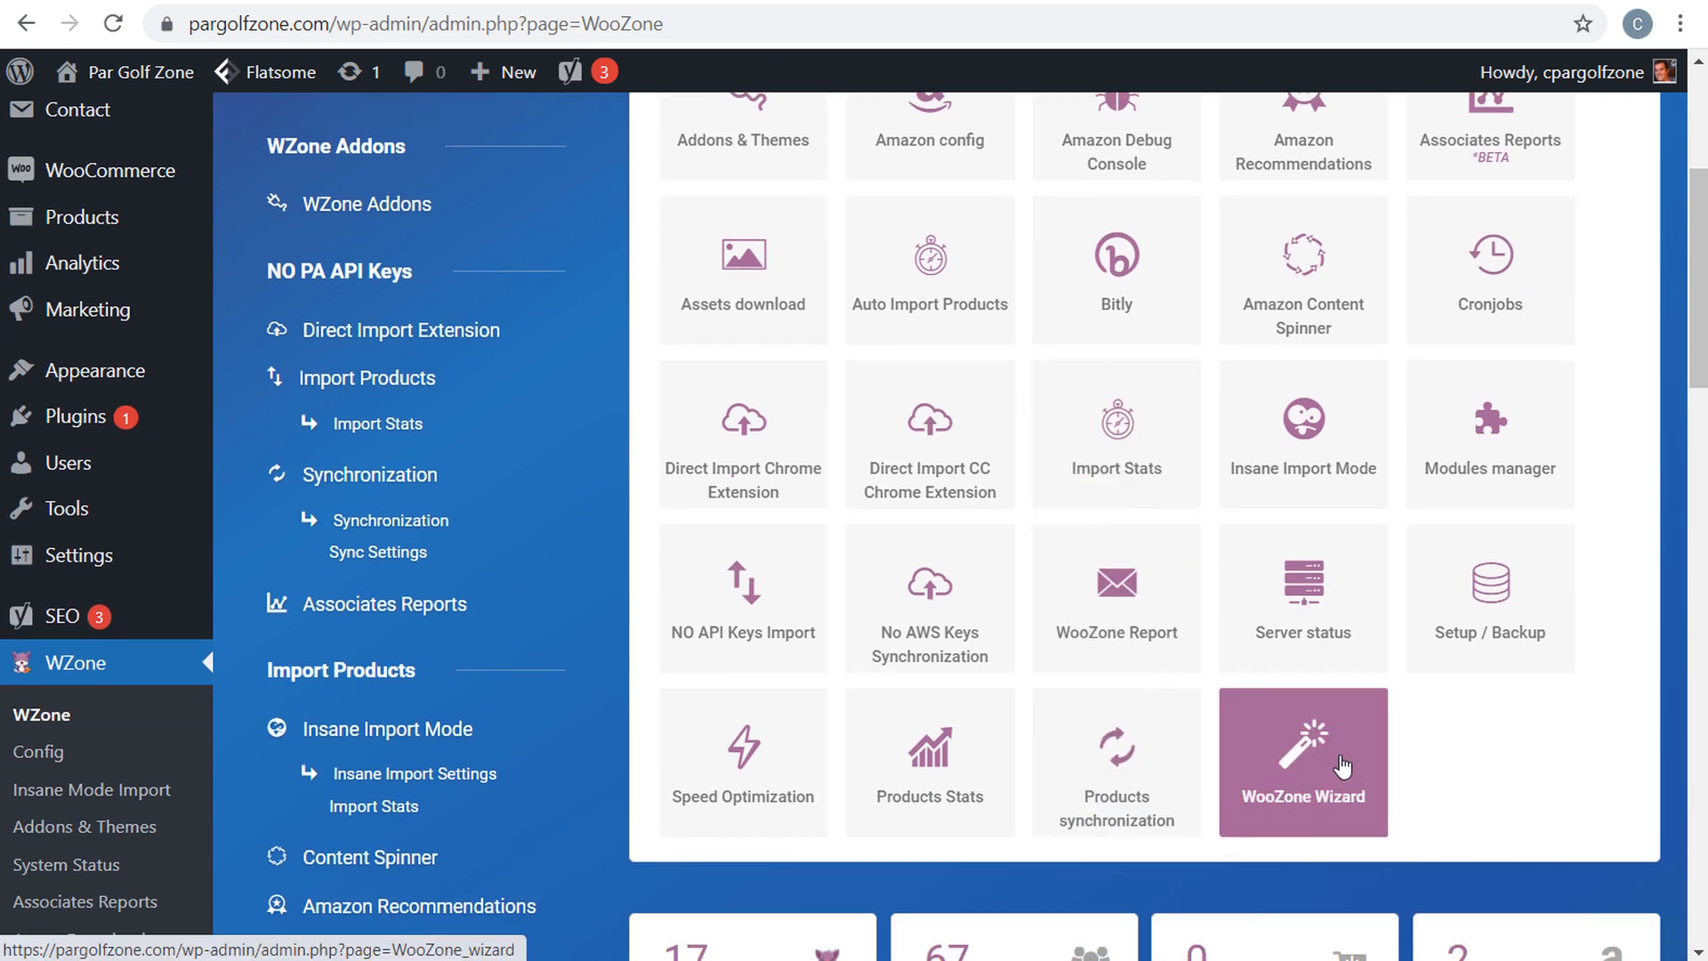
scroll(1452, 767, "up", 5)
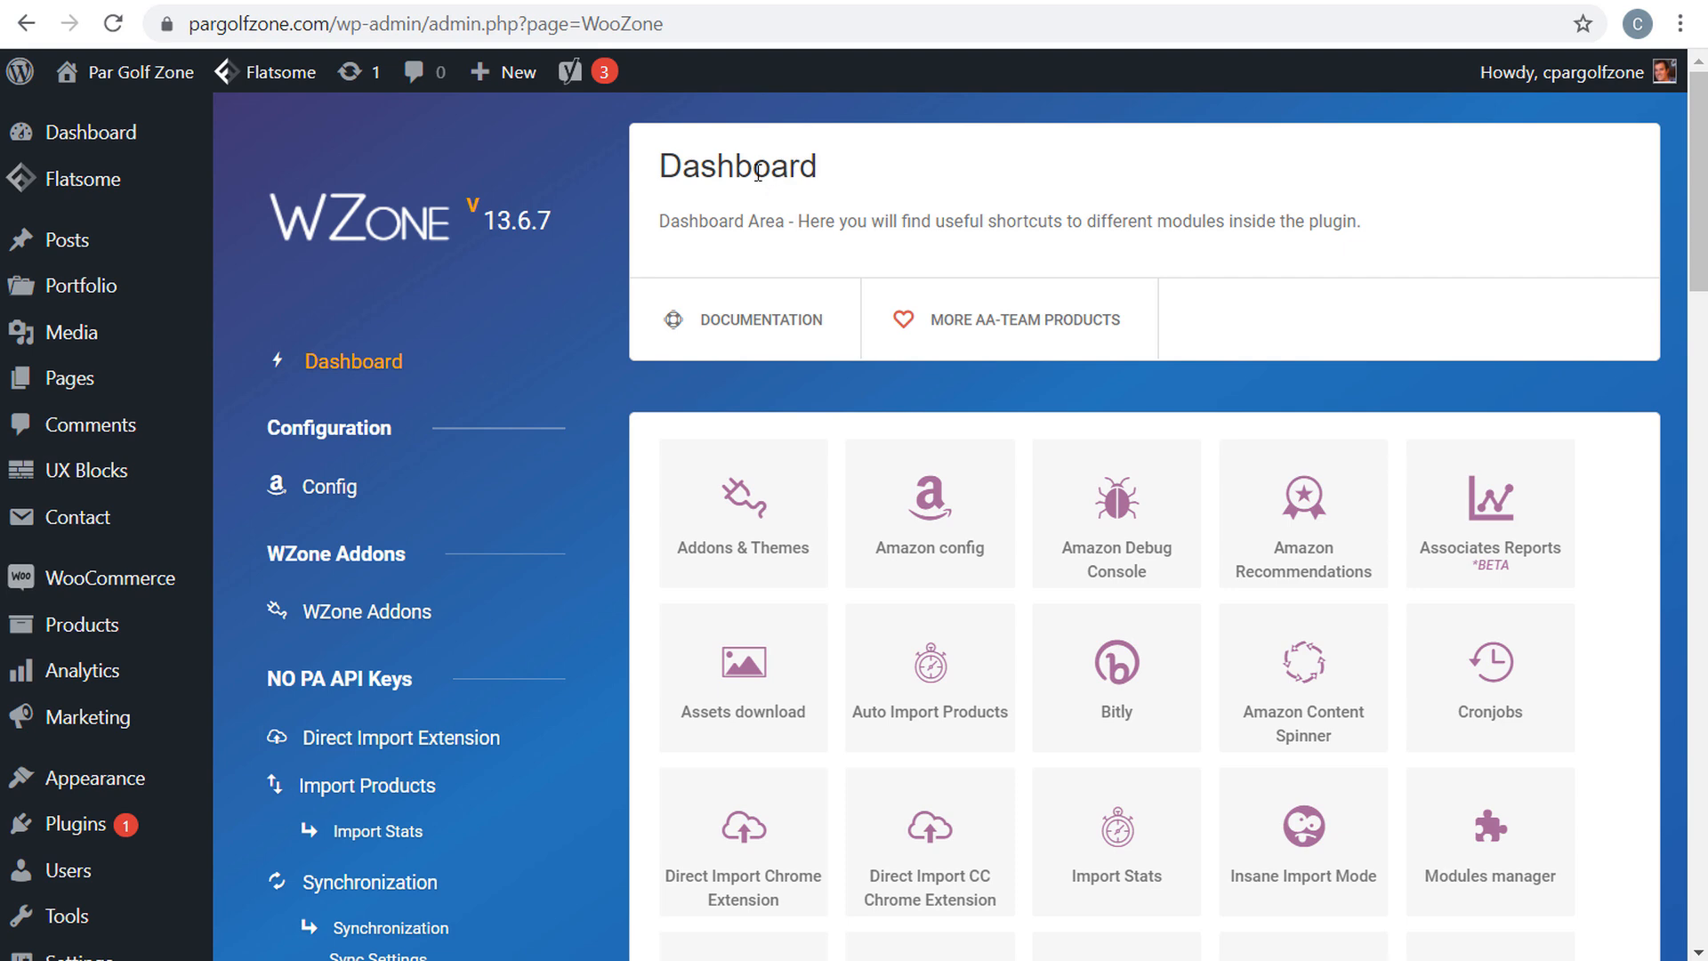
scroll(1174, 324, "down", 5)
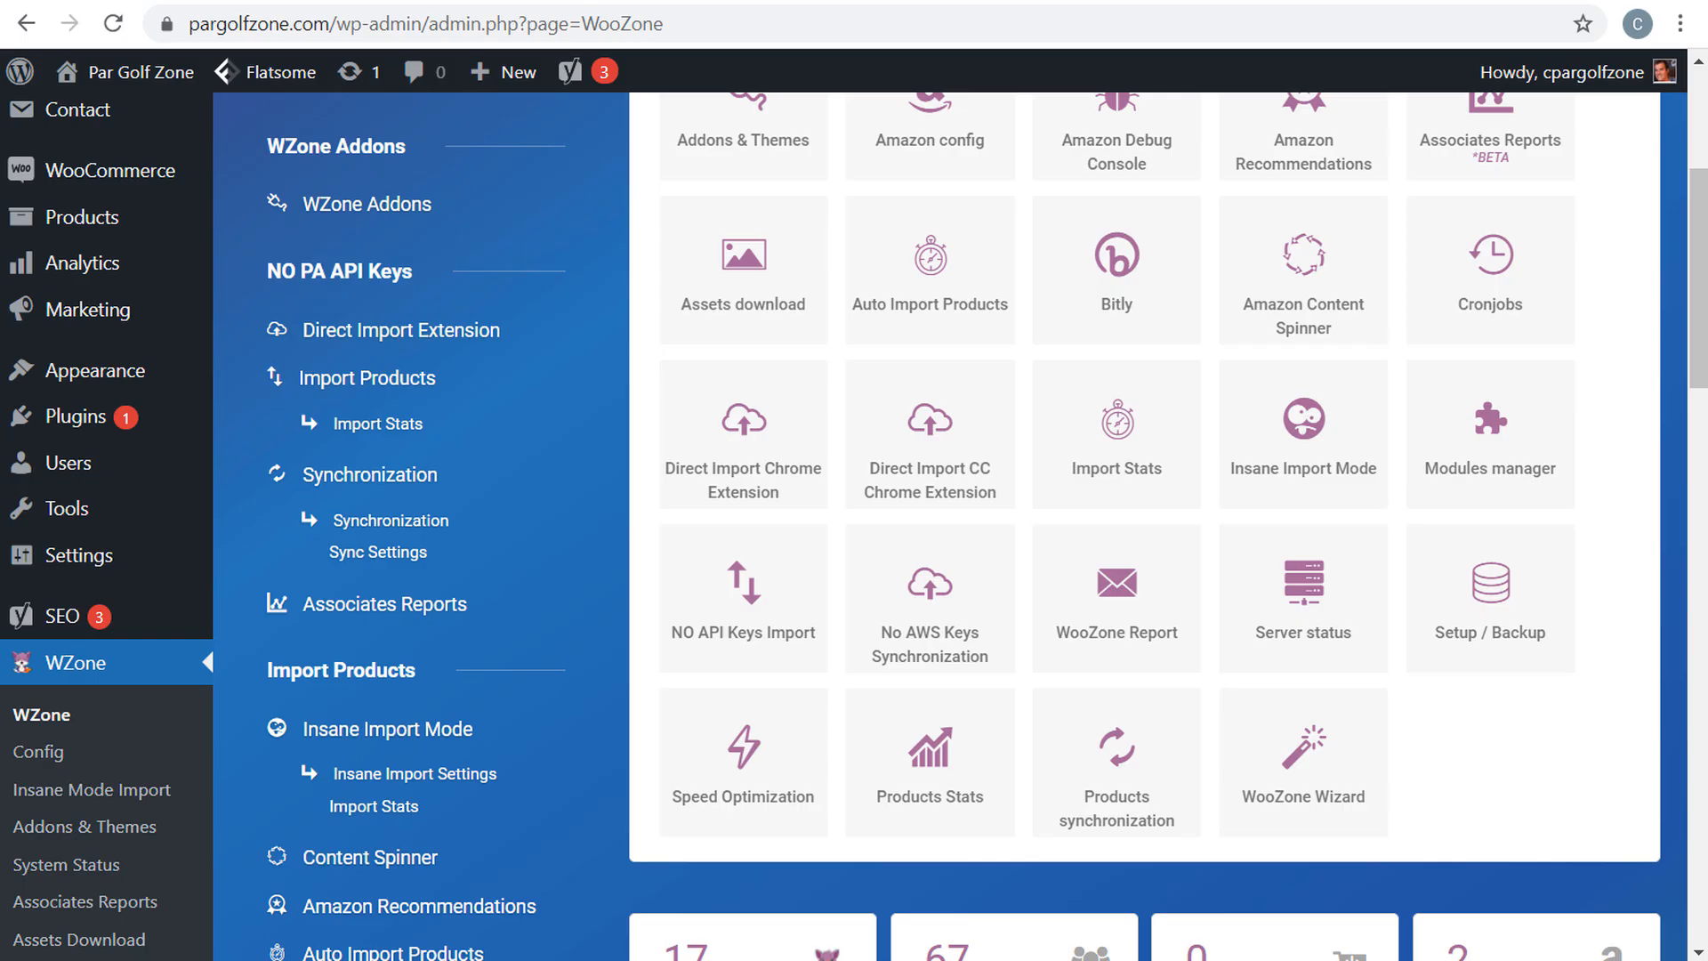
- Launch the WooZone Wizard from the WZone dashboard and start the guided setup
left_click(1293, 772)
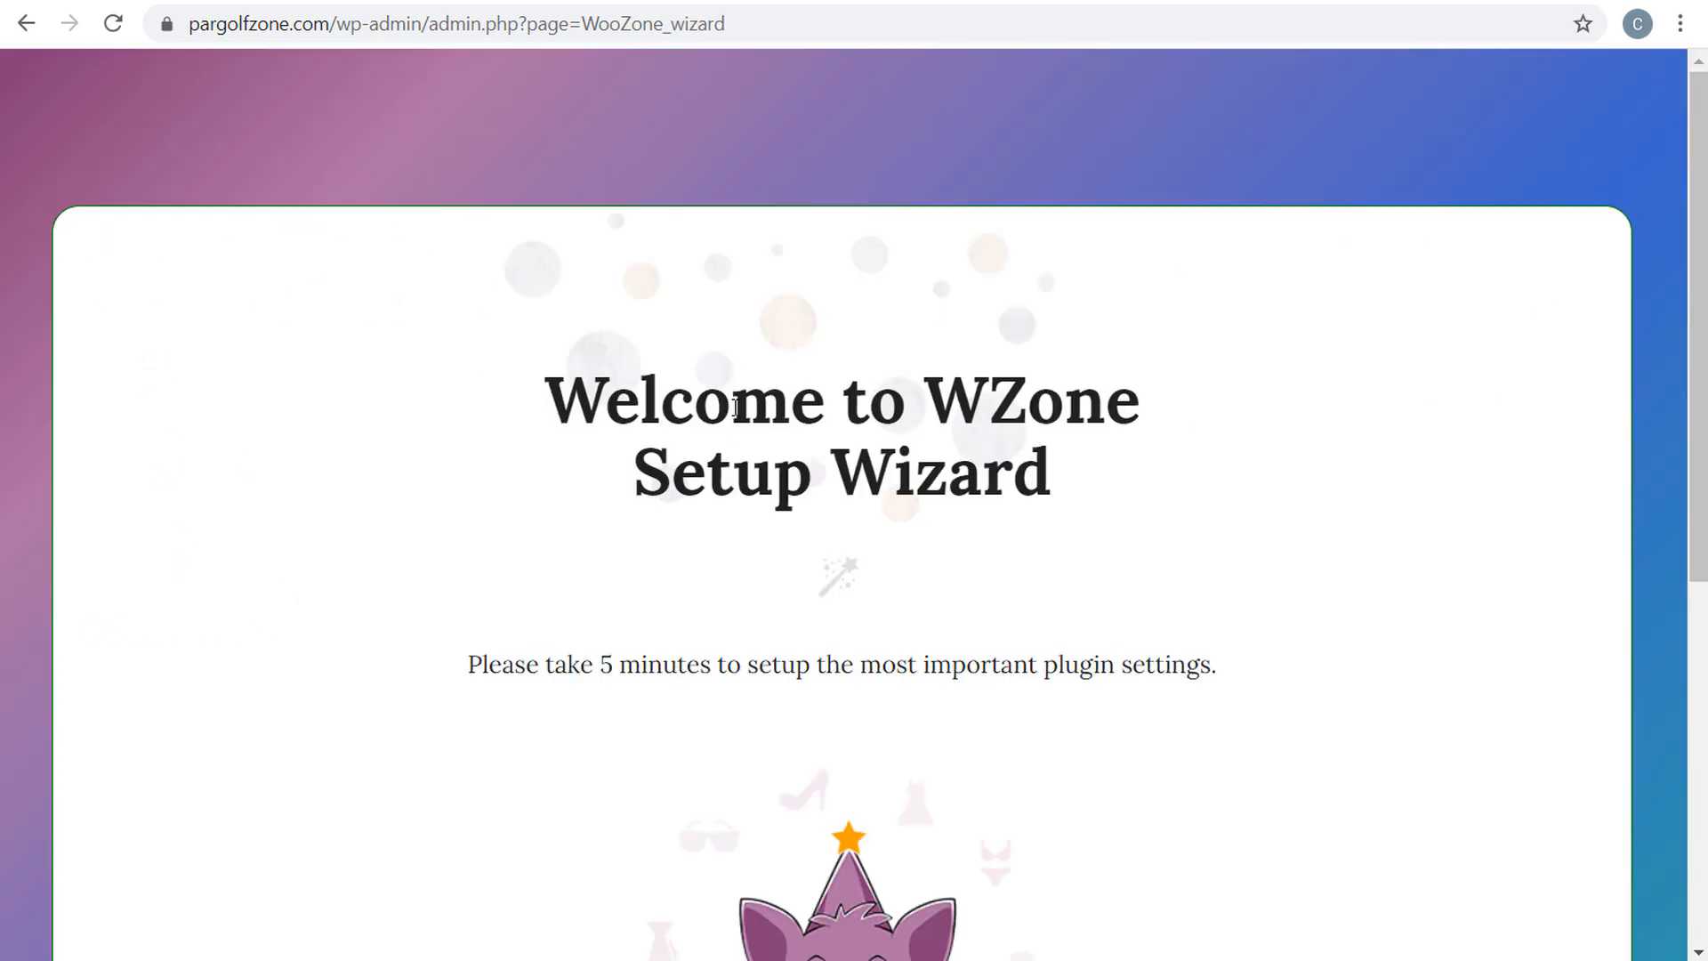
scroll(1296, 362, "down", 5)
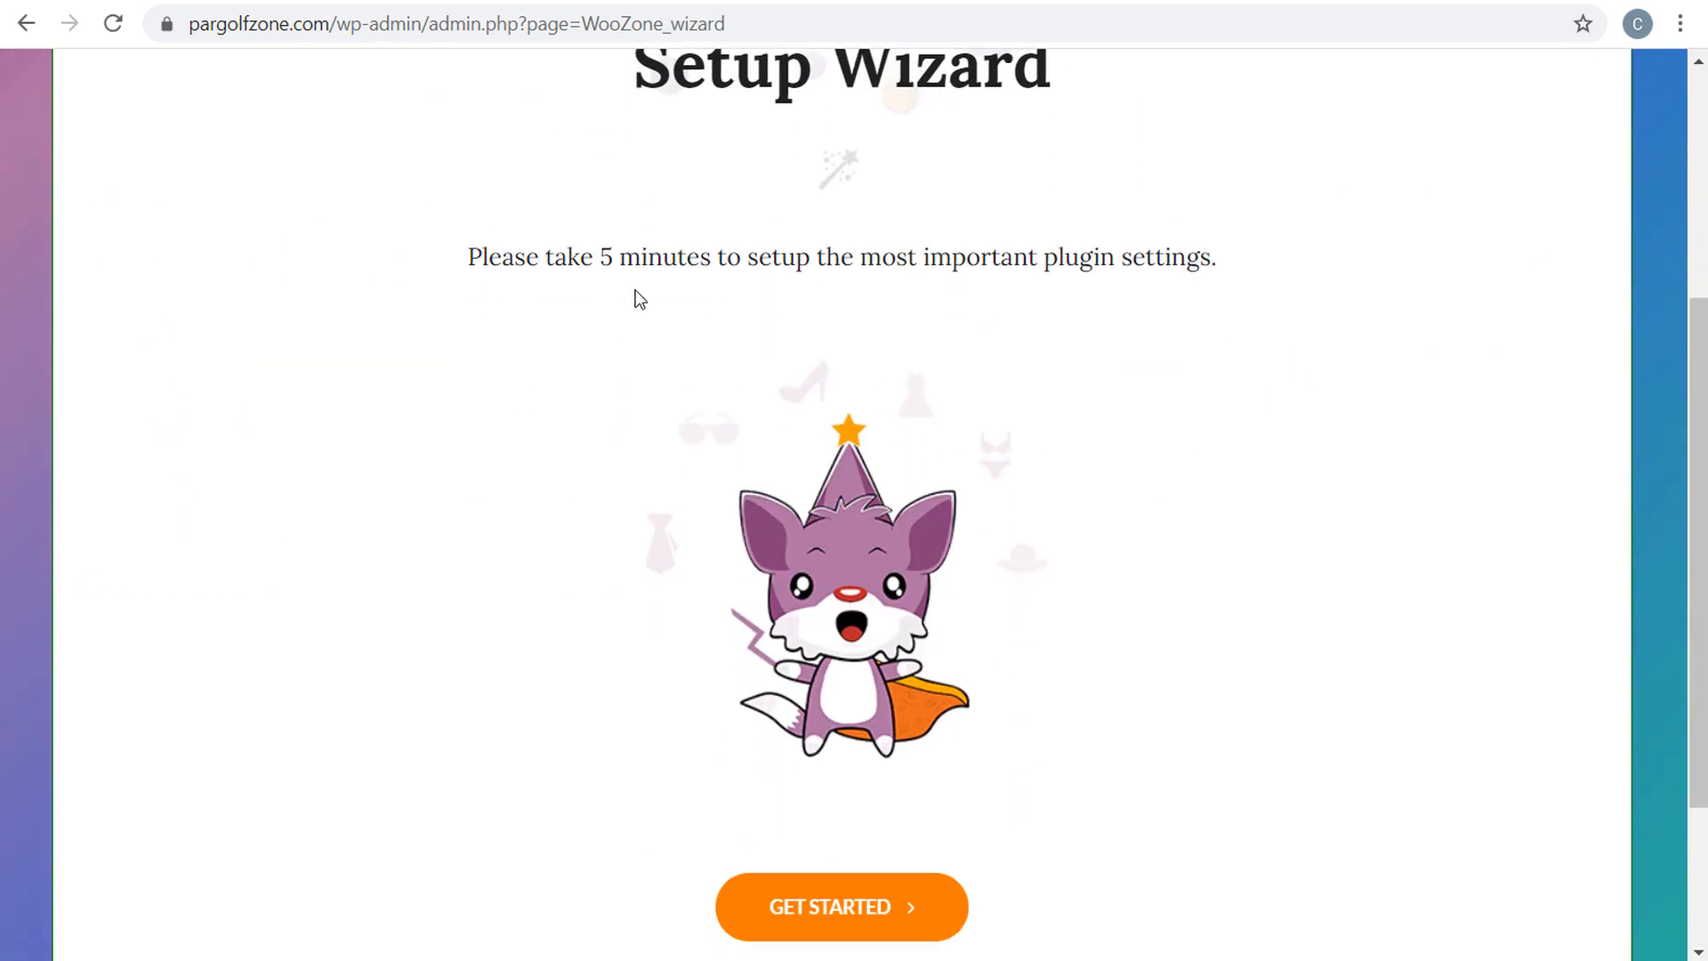
scroll(1293, 267, "down", 2)
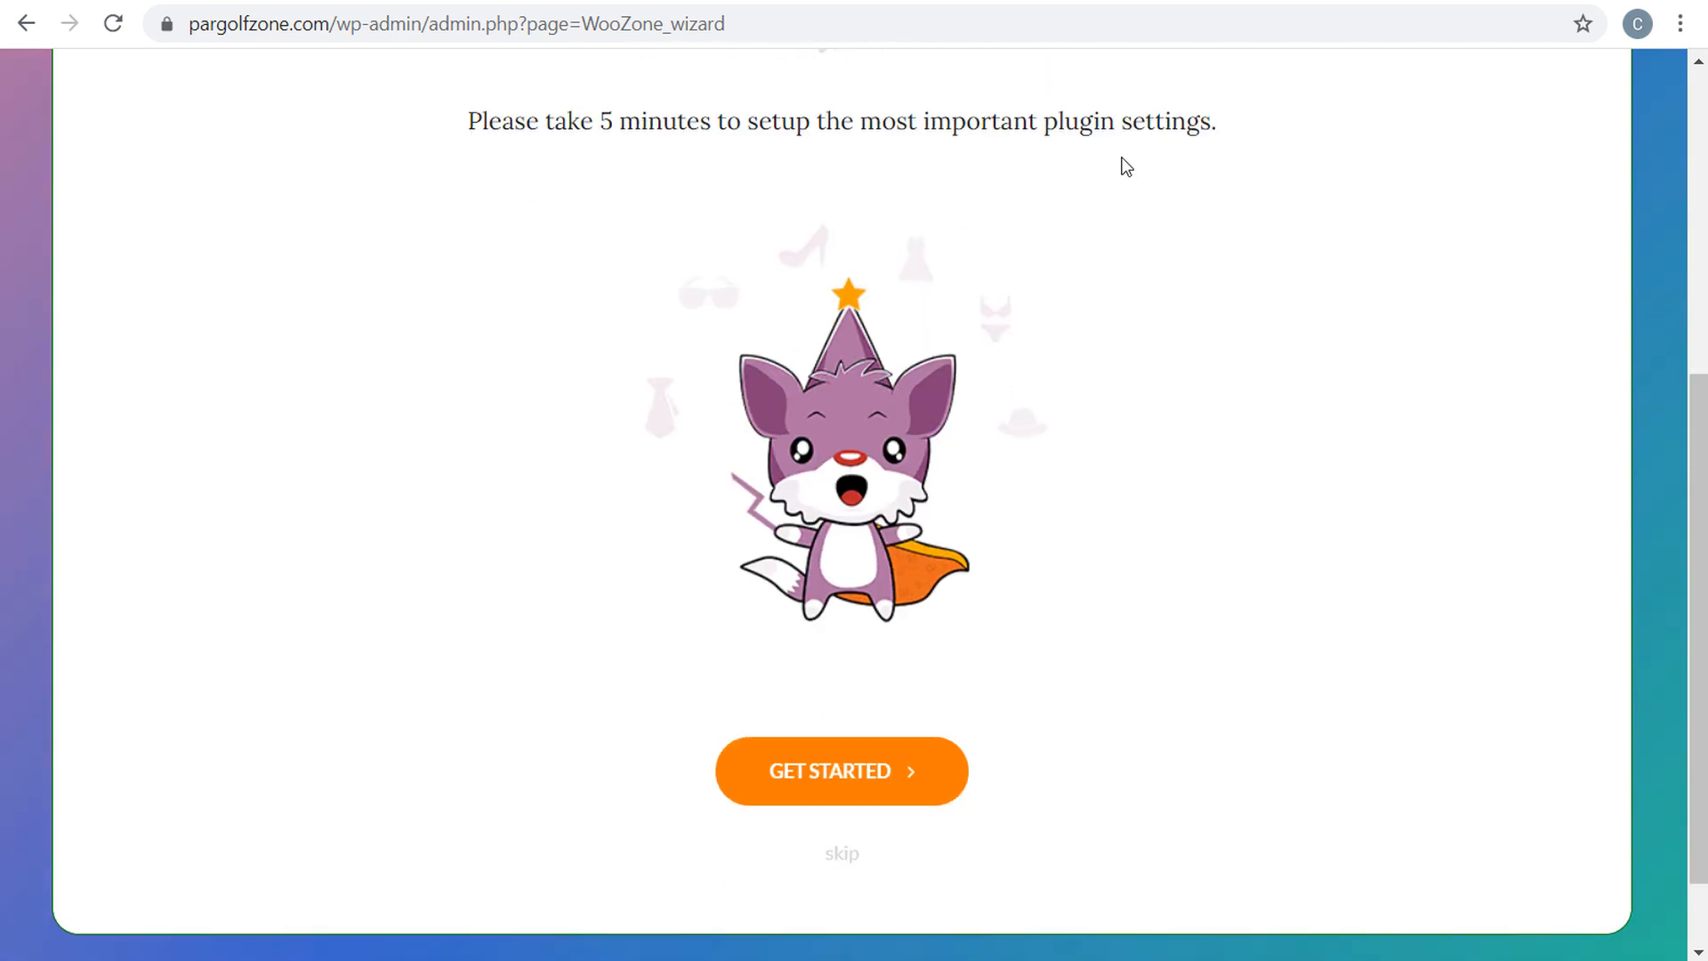
left_click(884, 781)
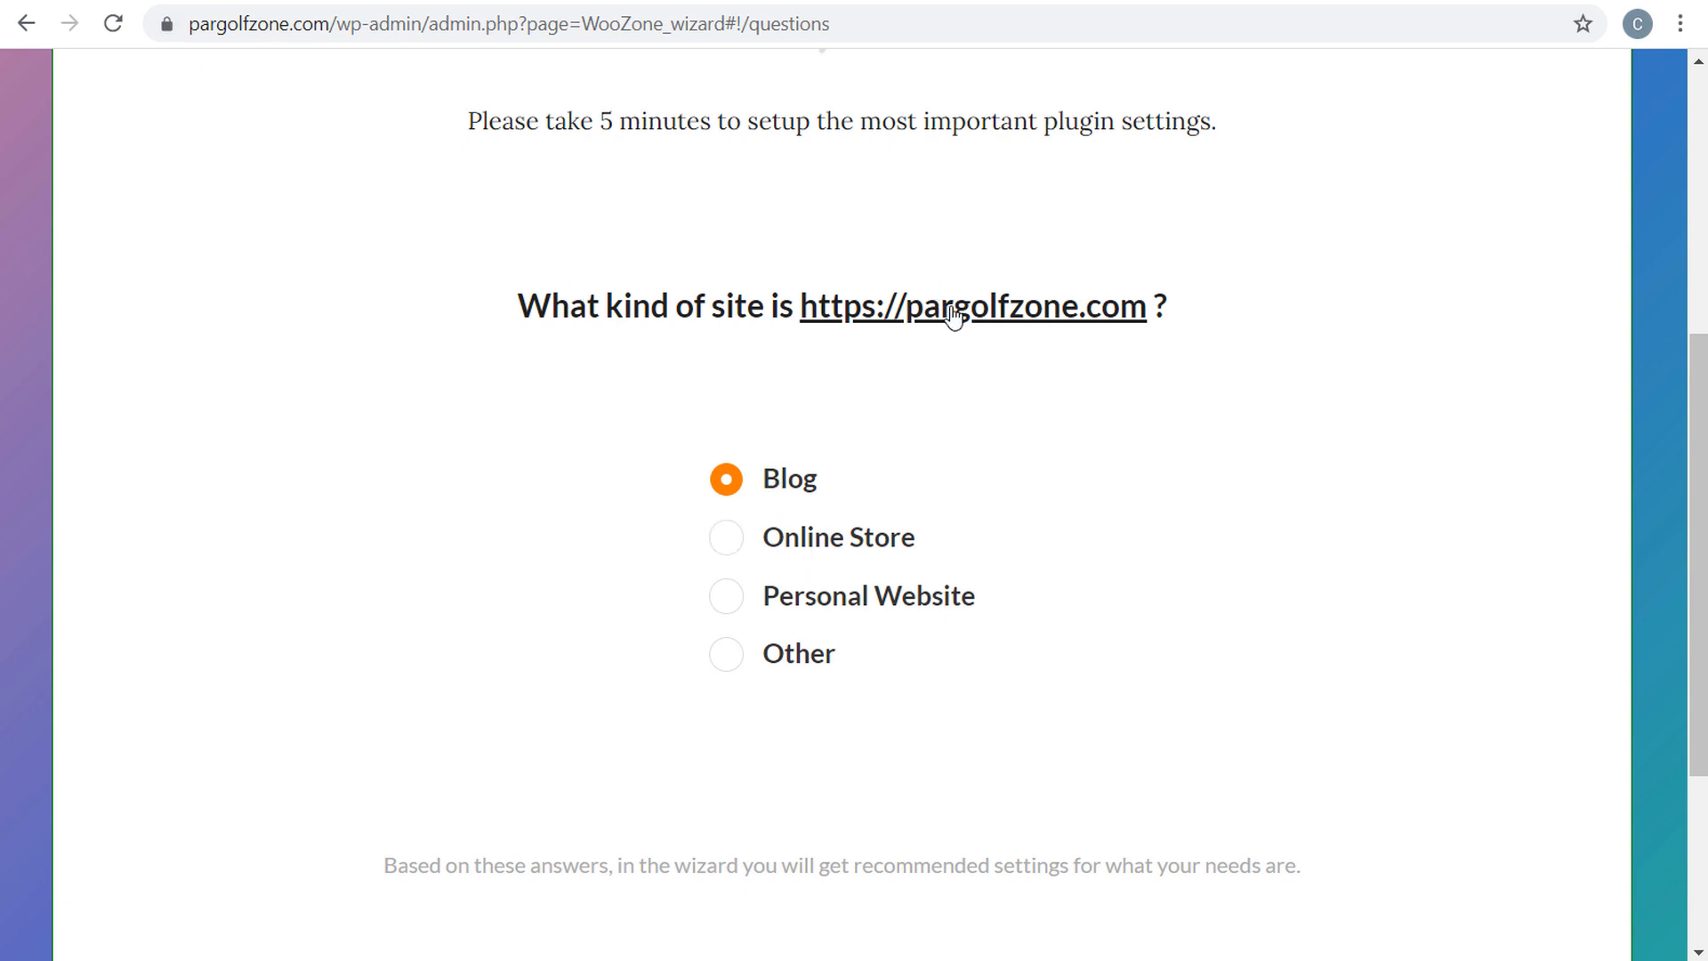
- Keep Blog as the kind of site and declare that the website already has some content
scroll(978, 480, "down", 2)
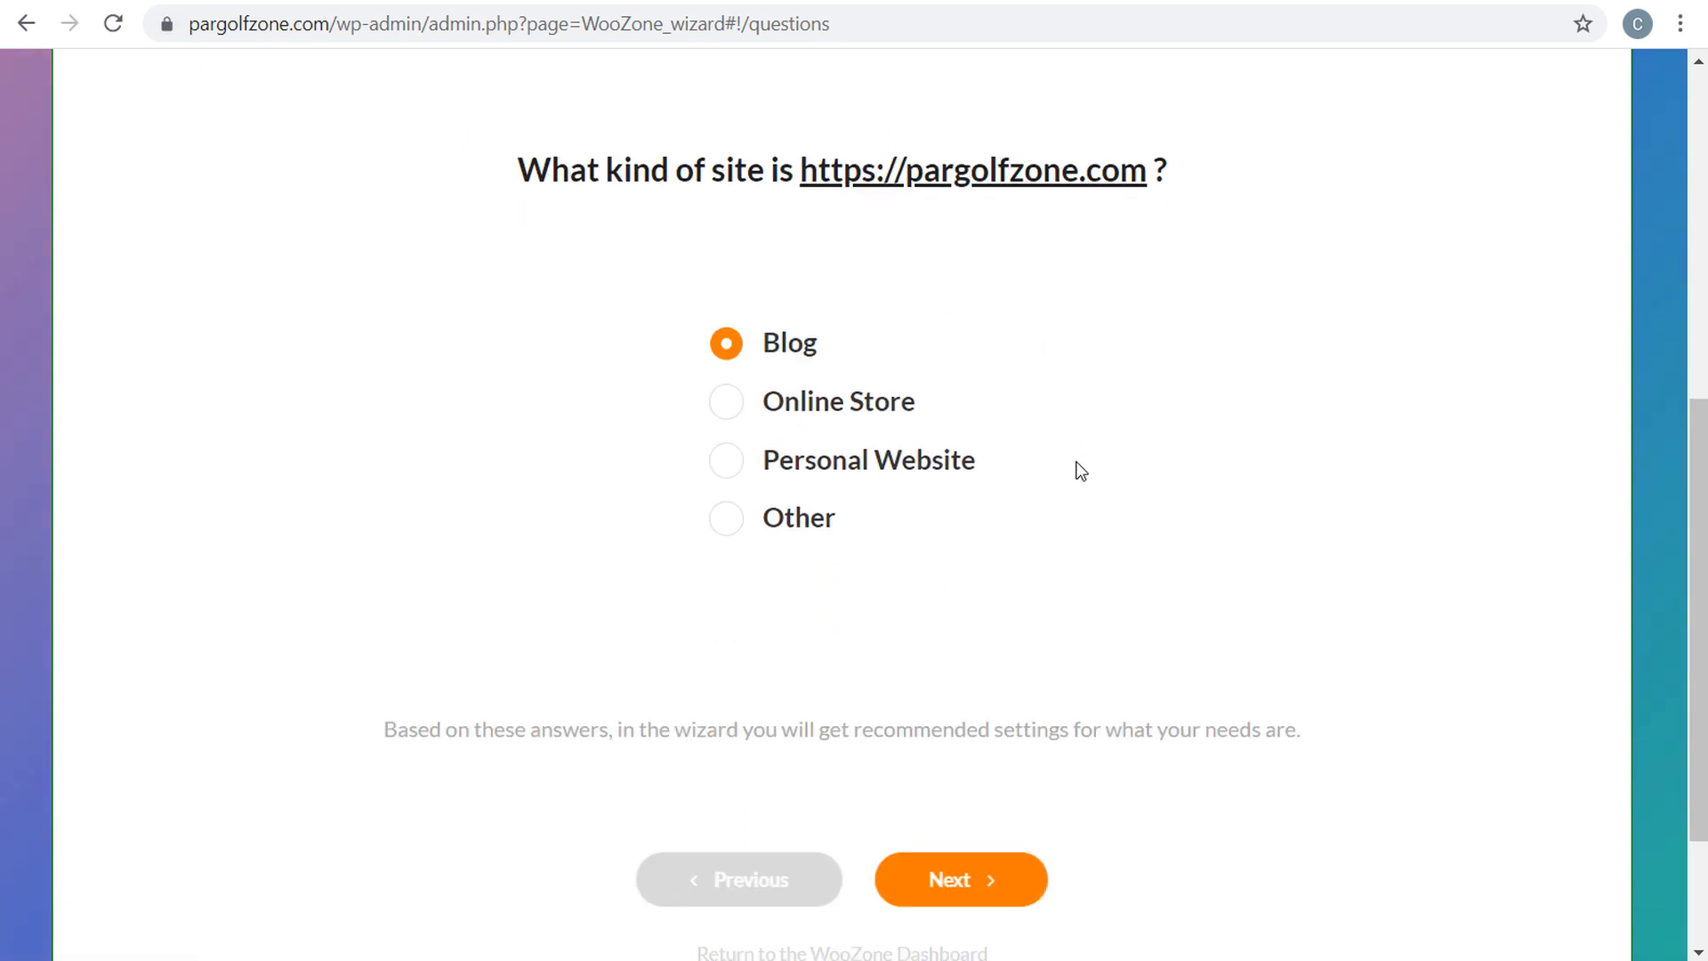
left_click(982, 904)
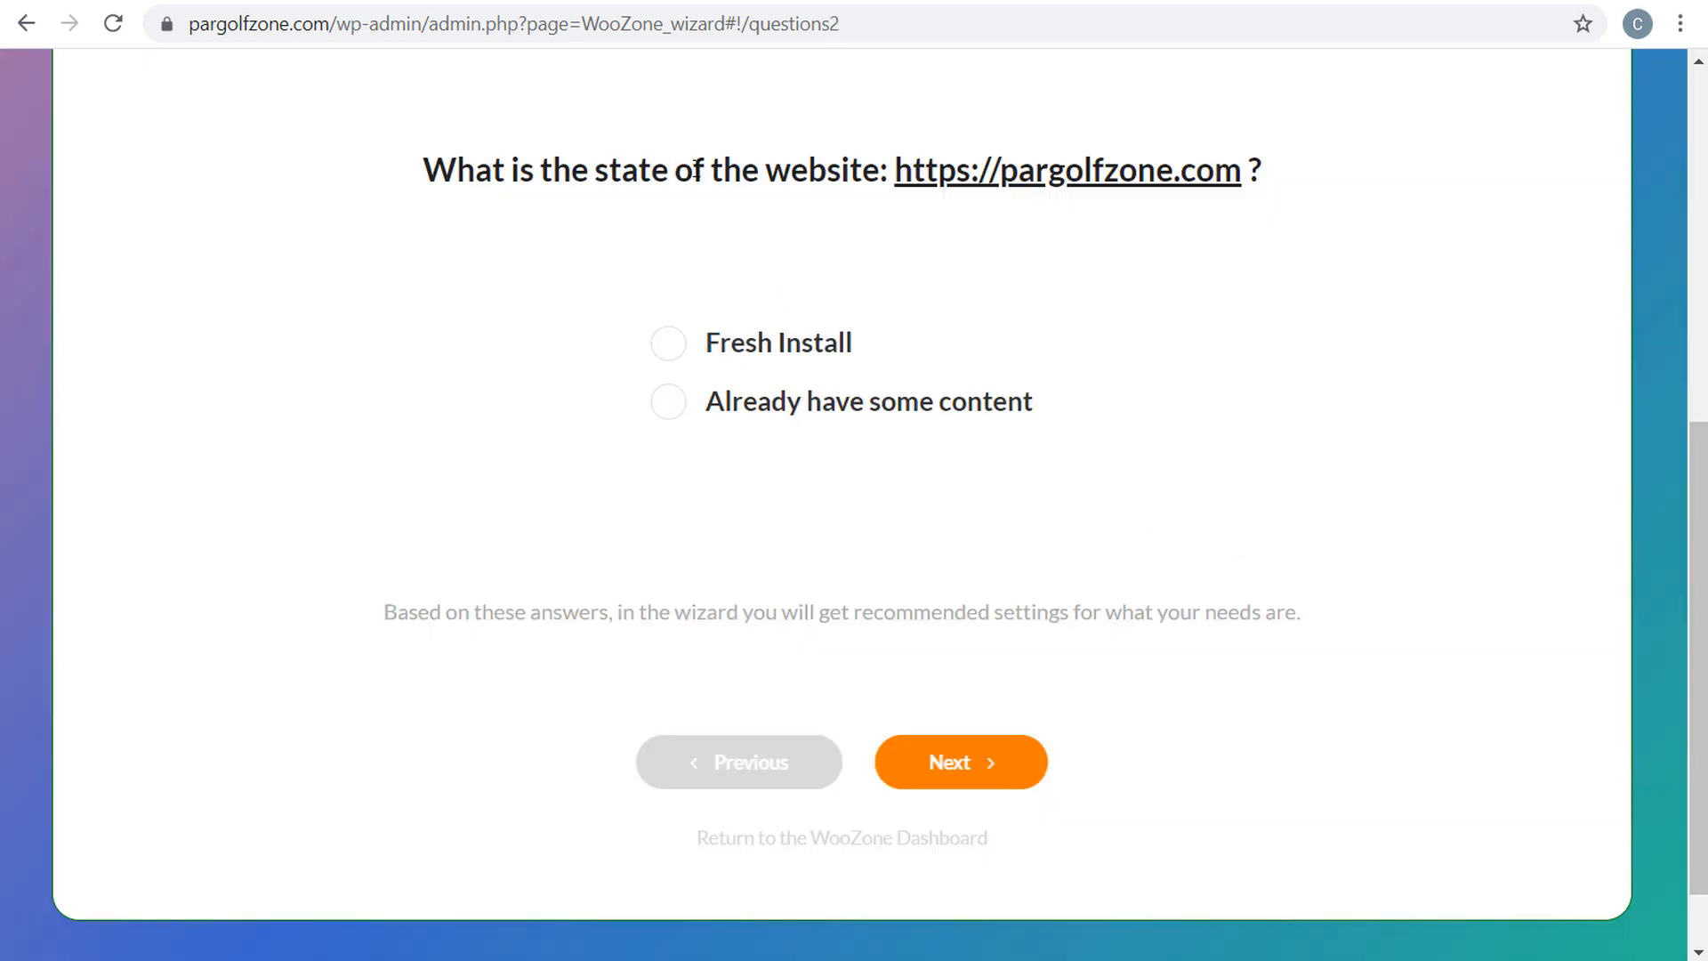
left_click(828, 422)
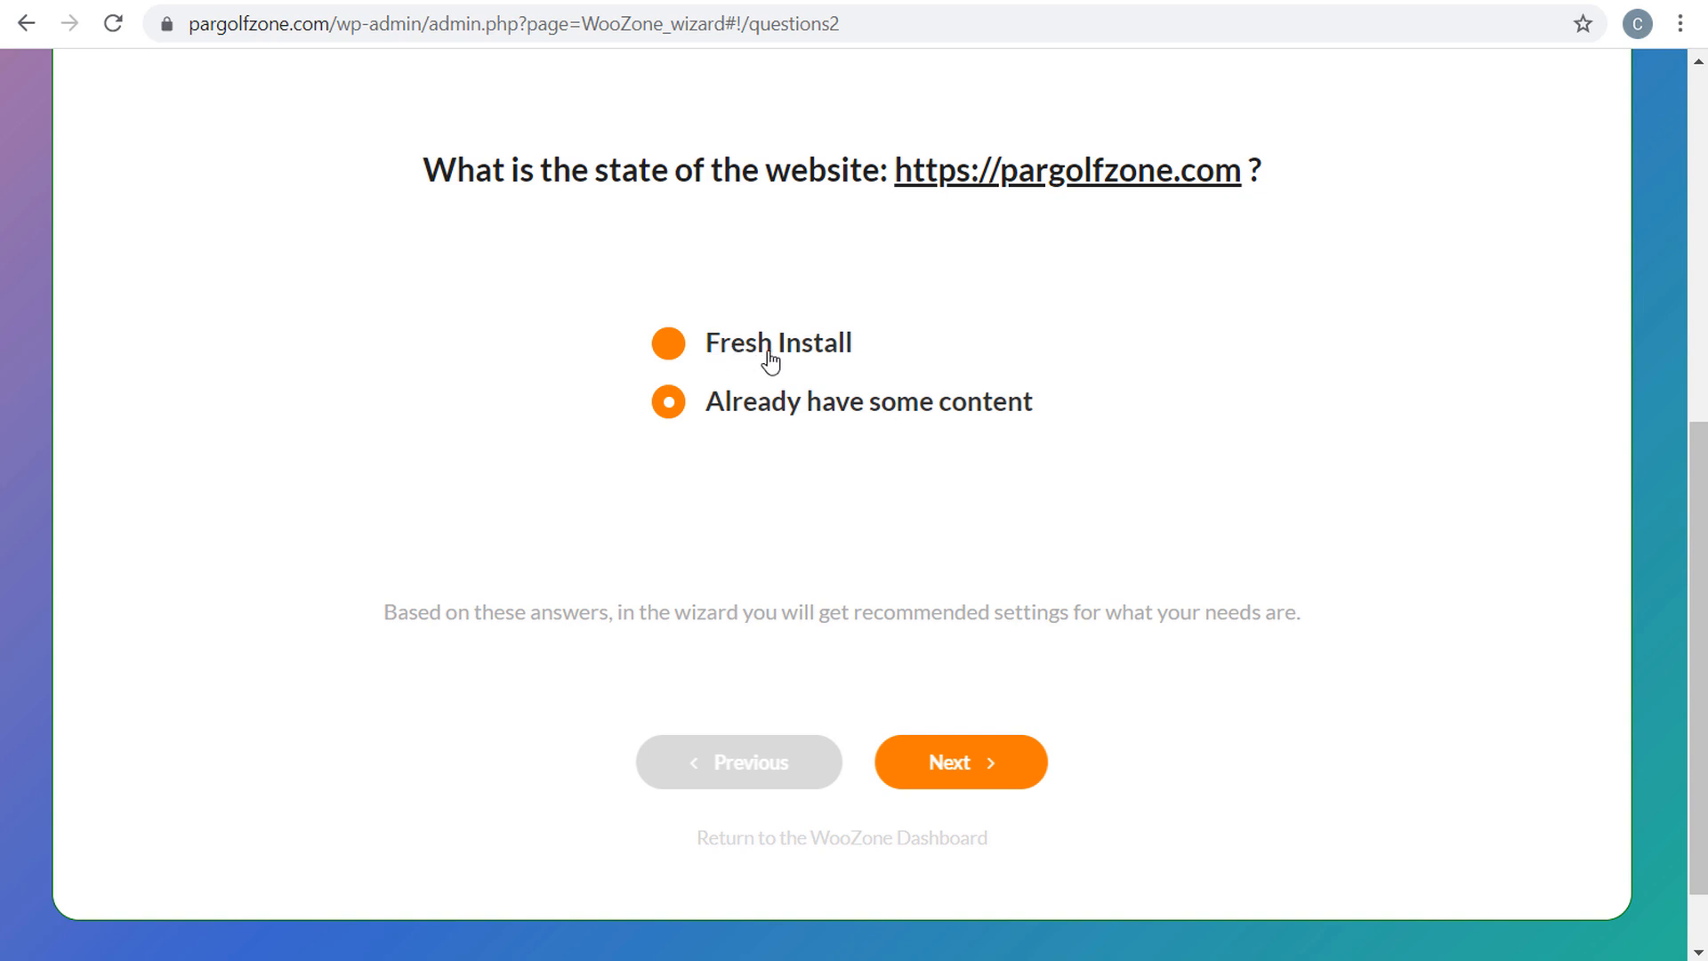
left_click(956, 765)
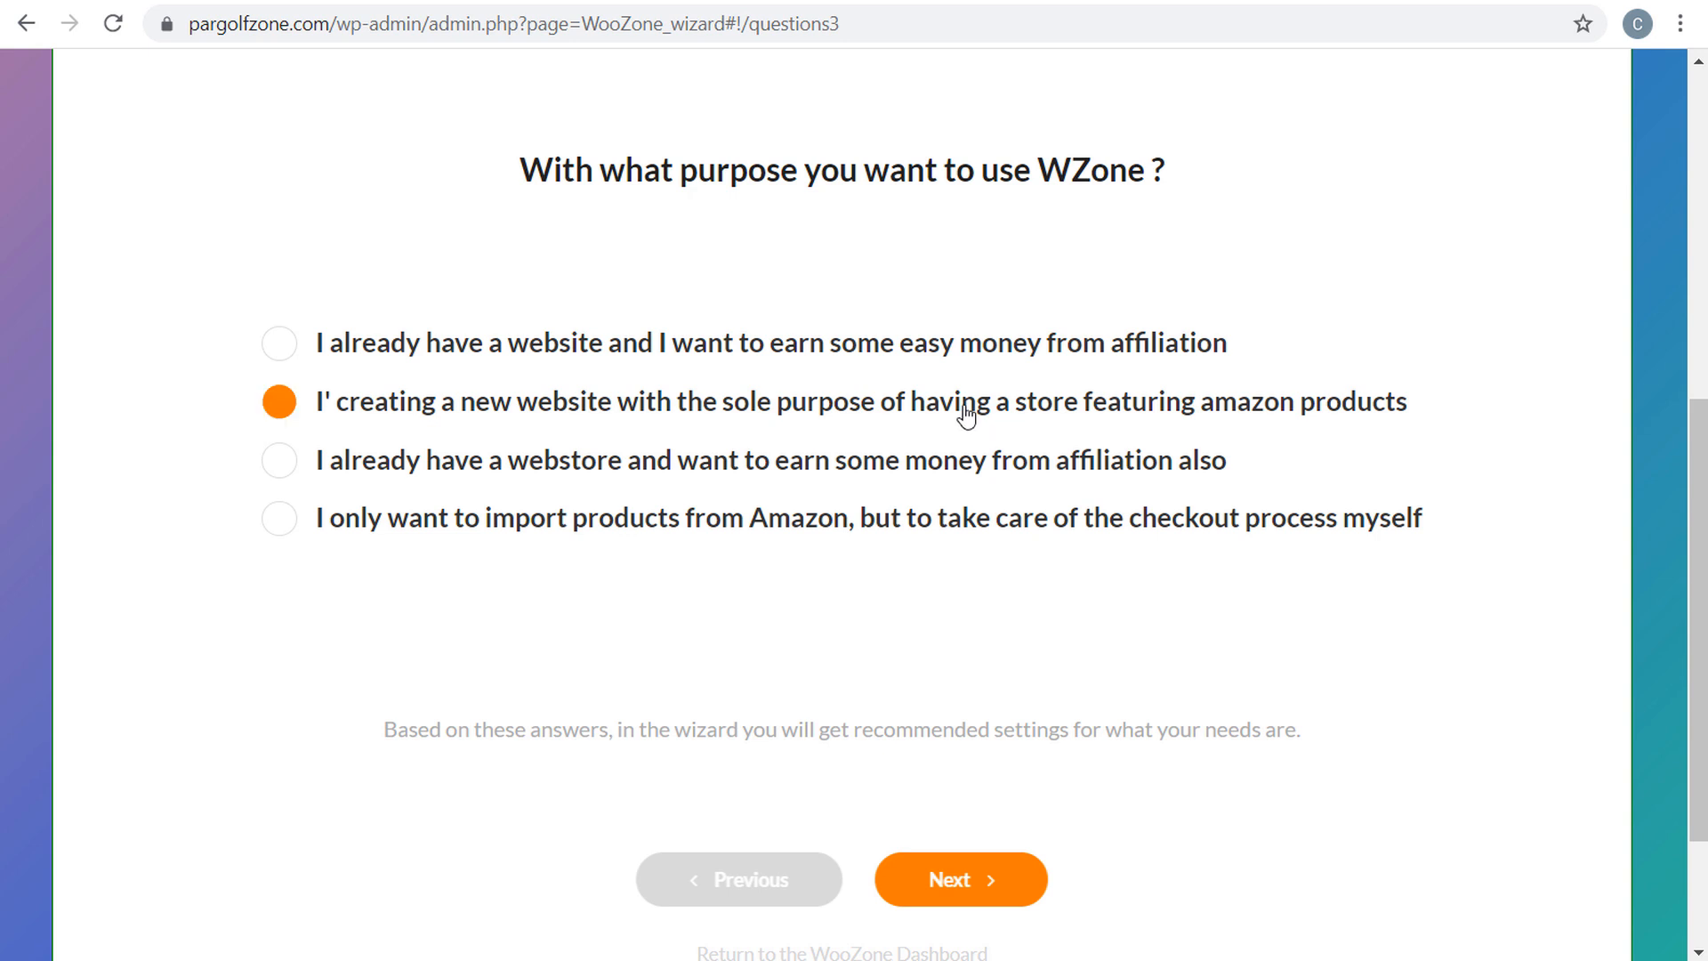
- Choose "I already have a website and I want to earn some easy money from affiliation" as the purpose and continue
left_click_drag(611, 178, 1032, 174)
left_click(1035, 171)
left_click(384, 348)
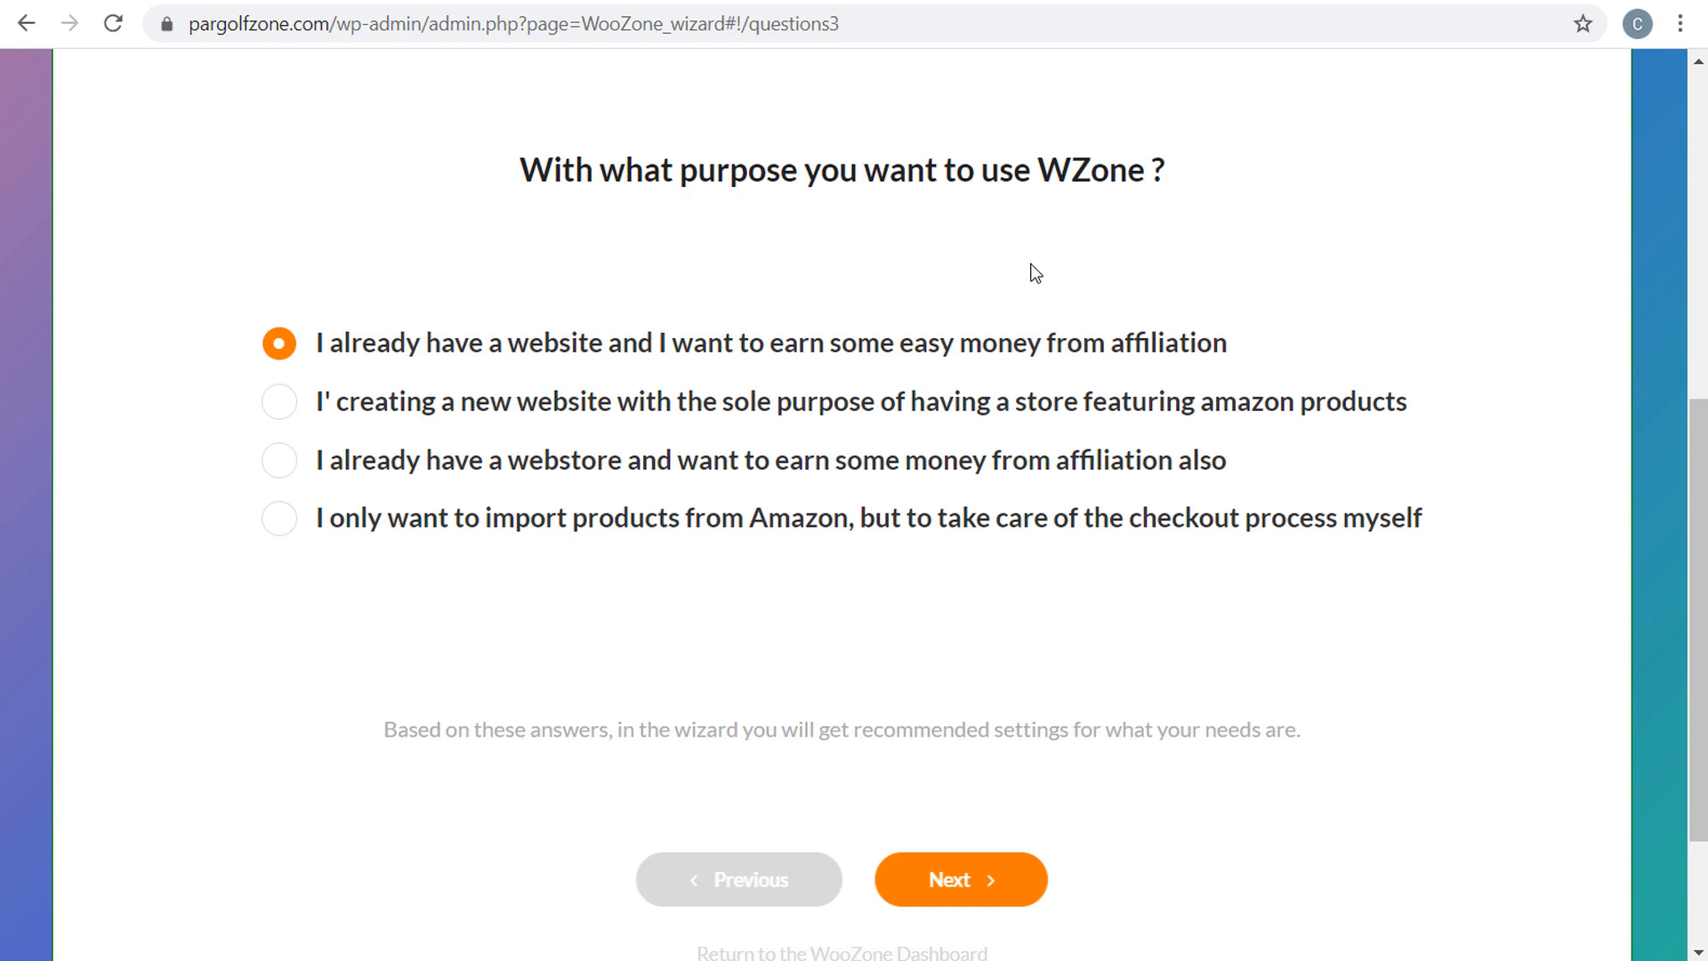
left_click(954, 863)
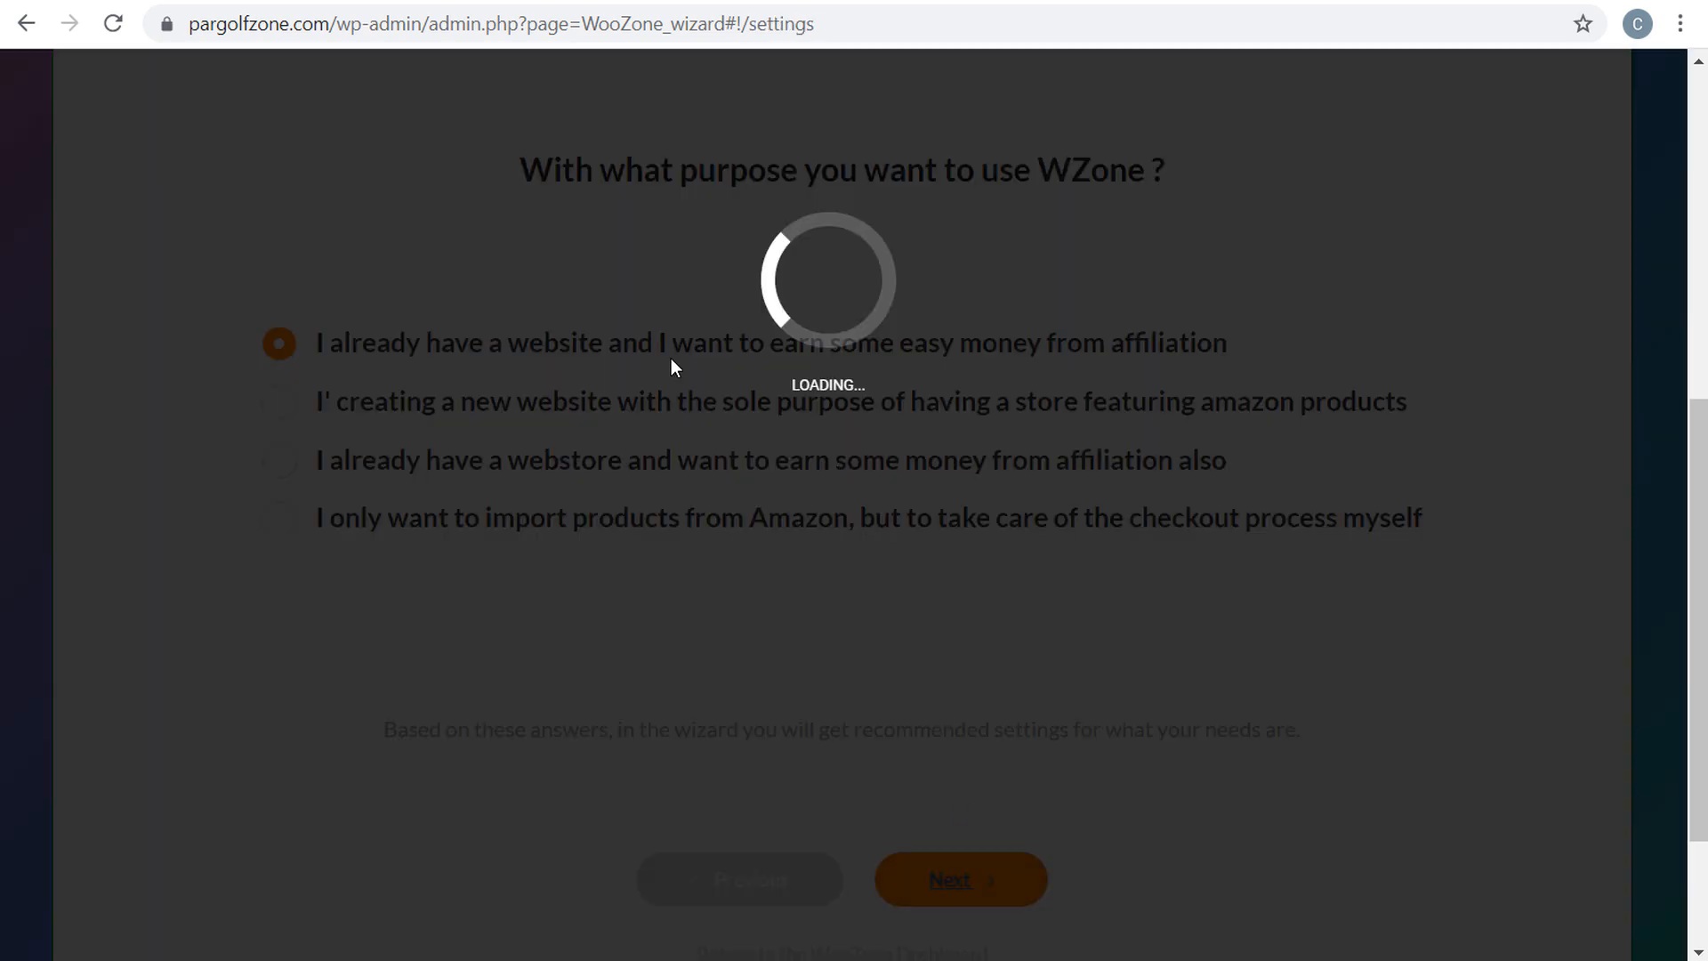
- Review the wizard's Settings options and turn off Show Coupon
scroll(373, 266, "up", 2)
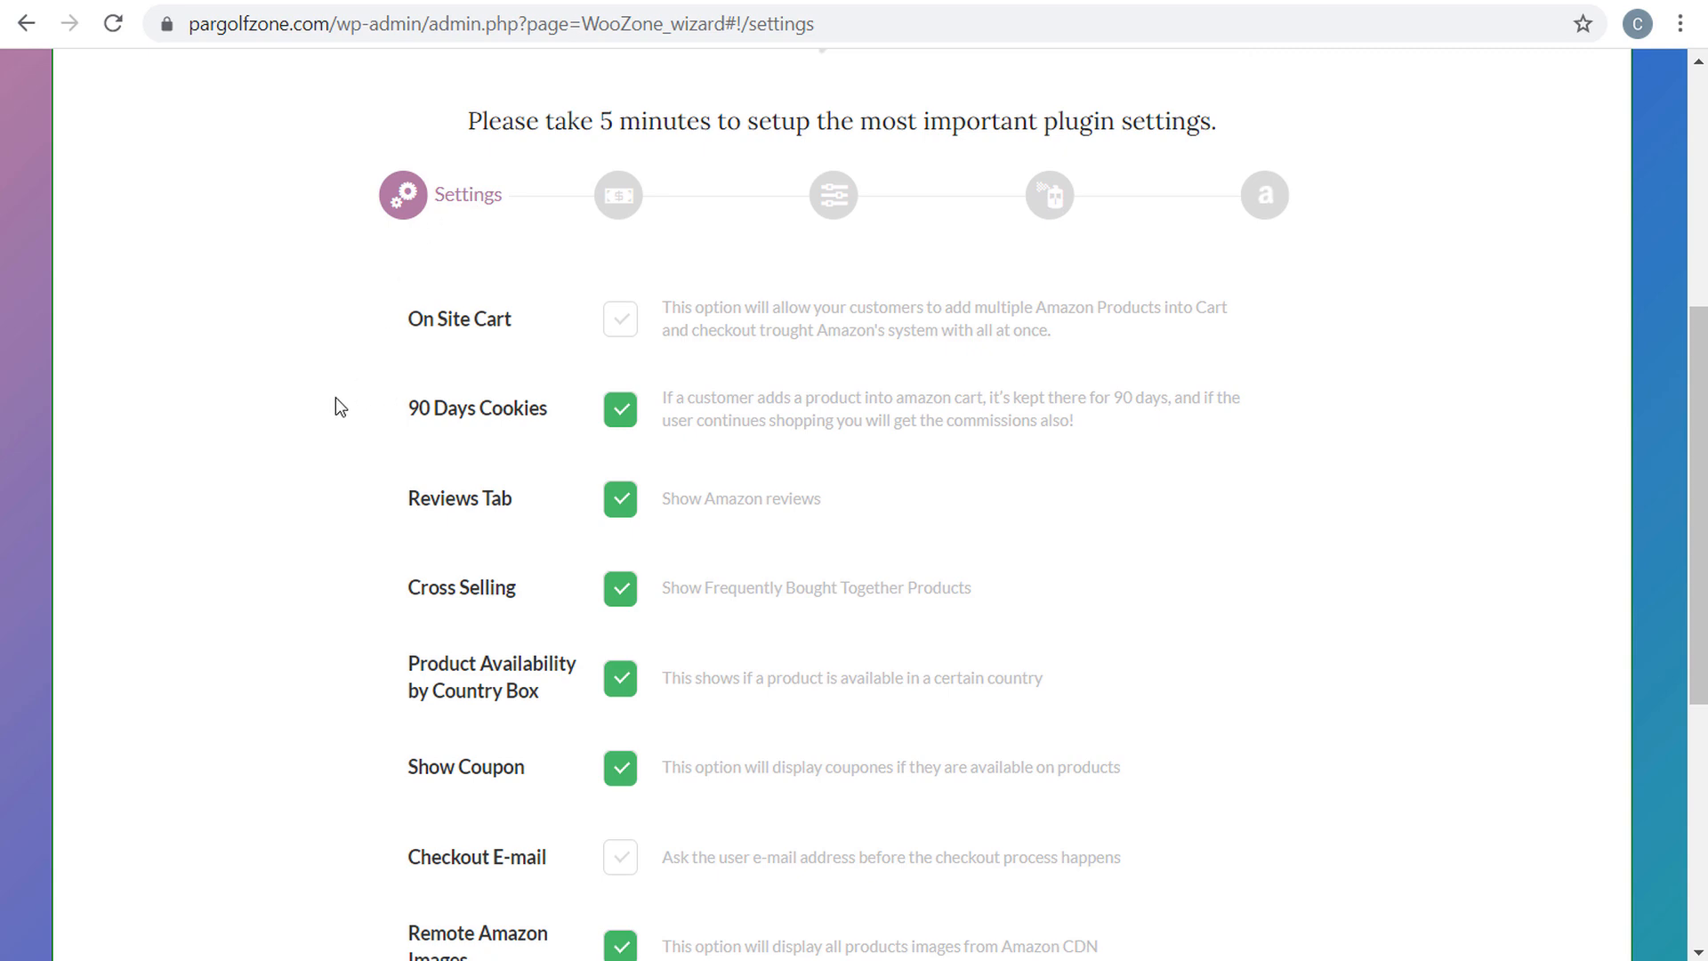
scroll(394, 398, "down", 2)
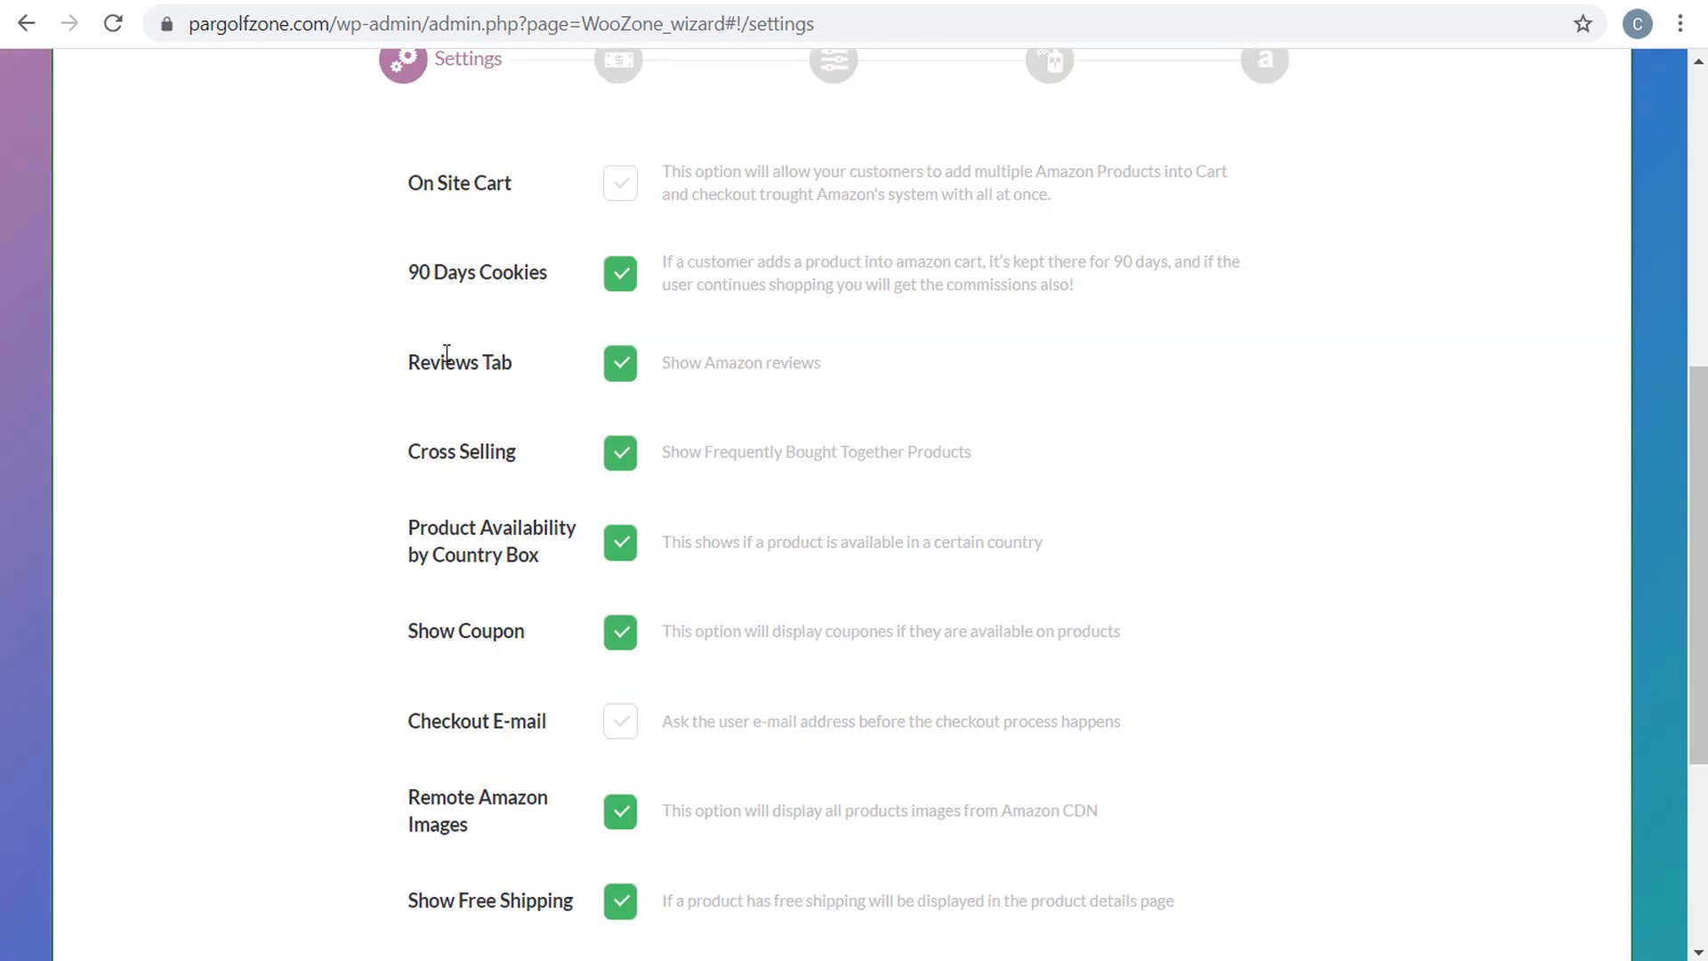
scroll(350, 441, "down", 2)
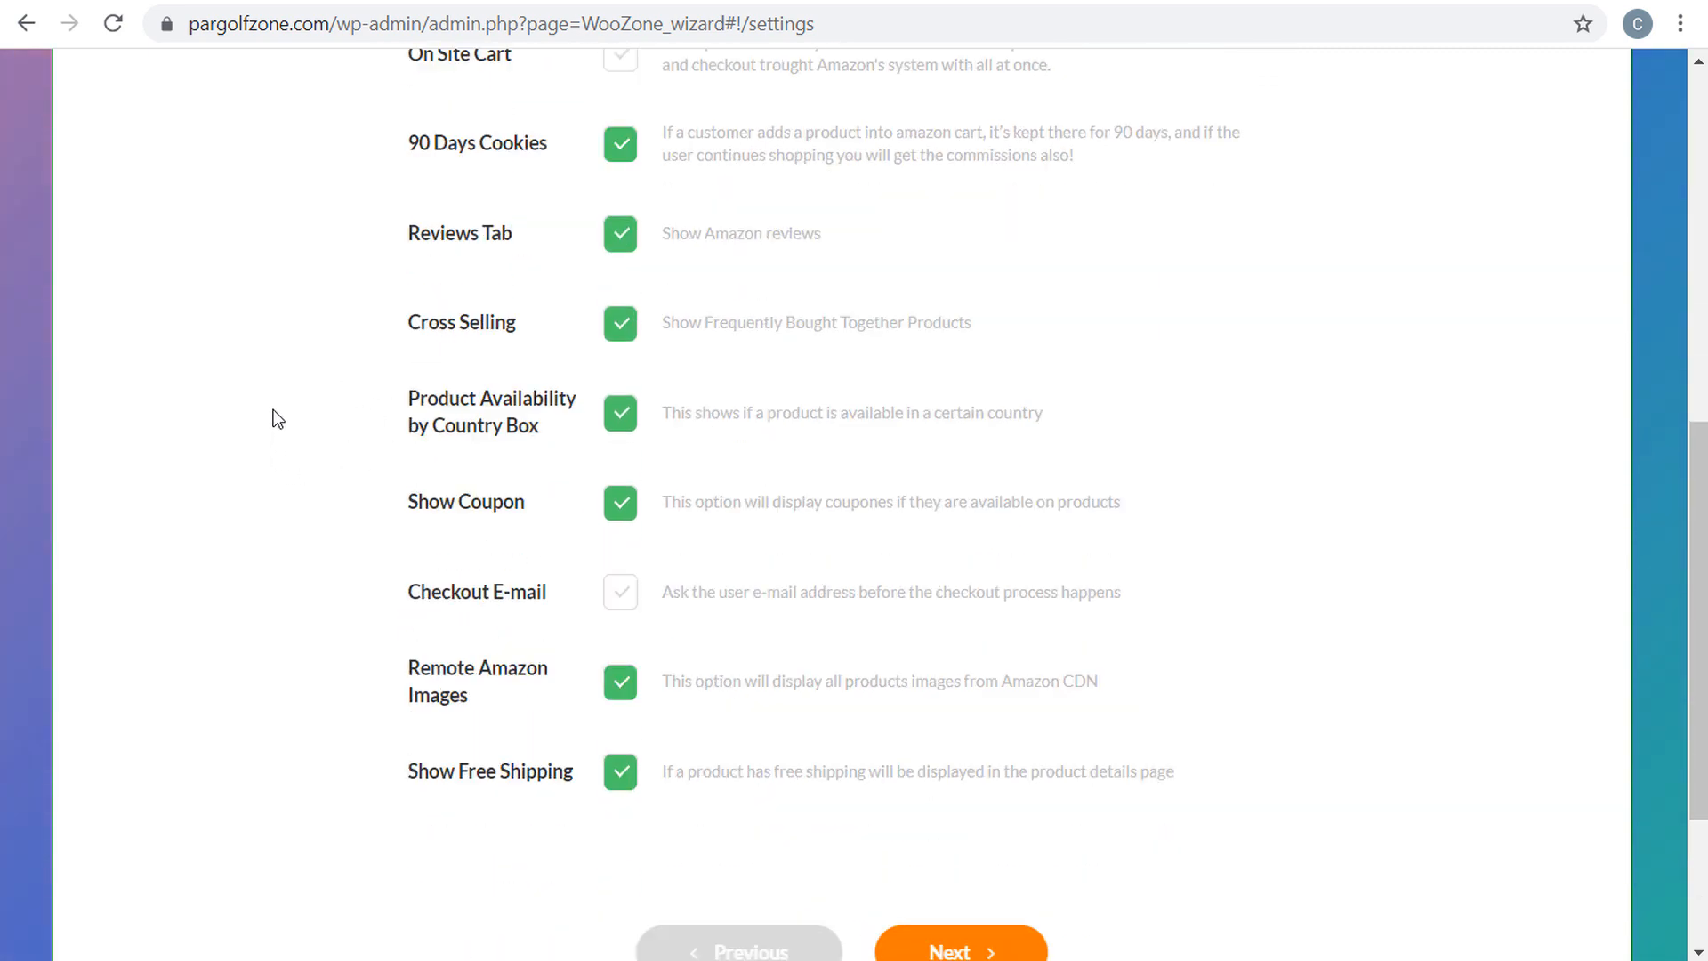
left_click(628, 492)
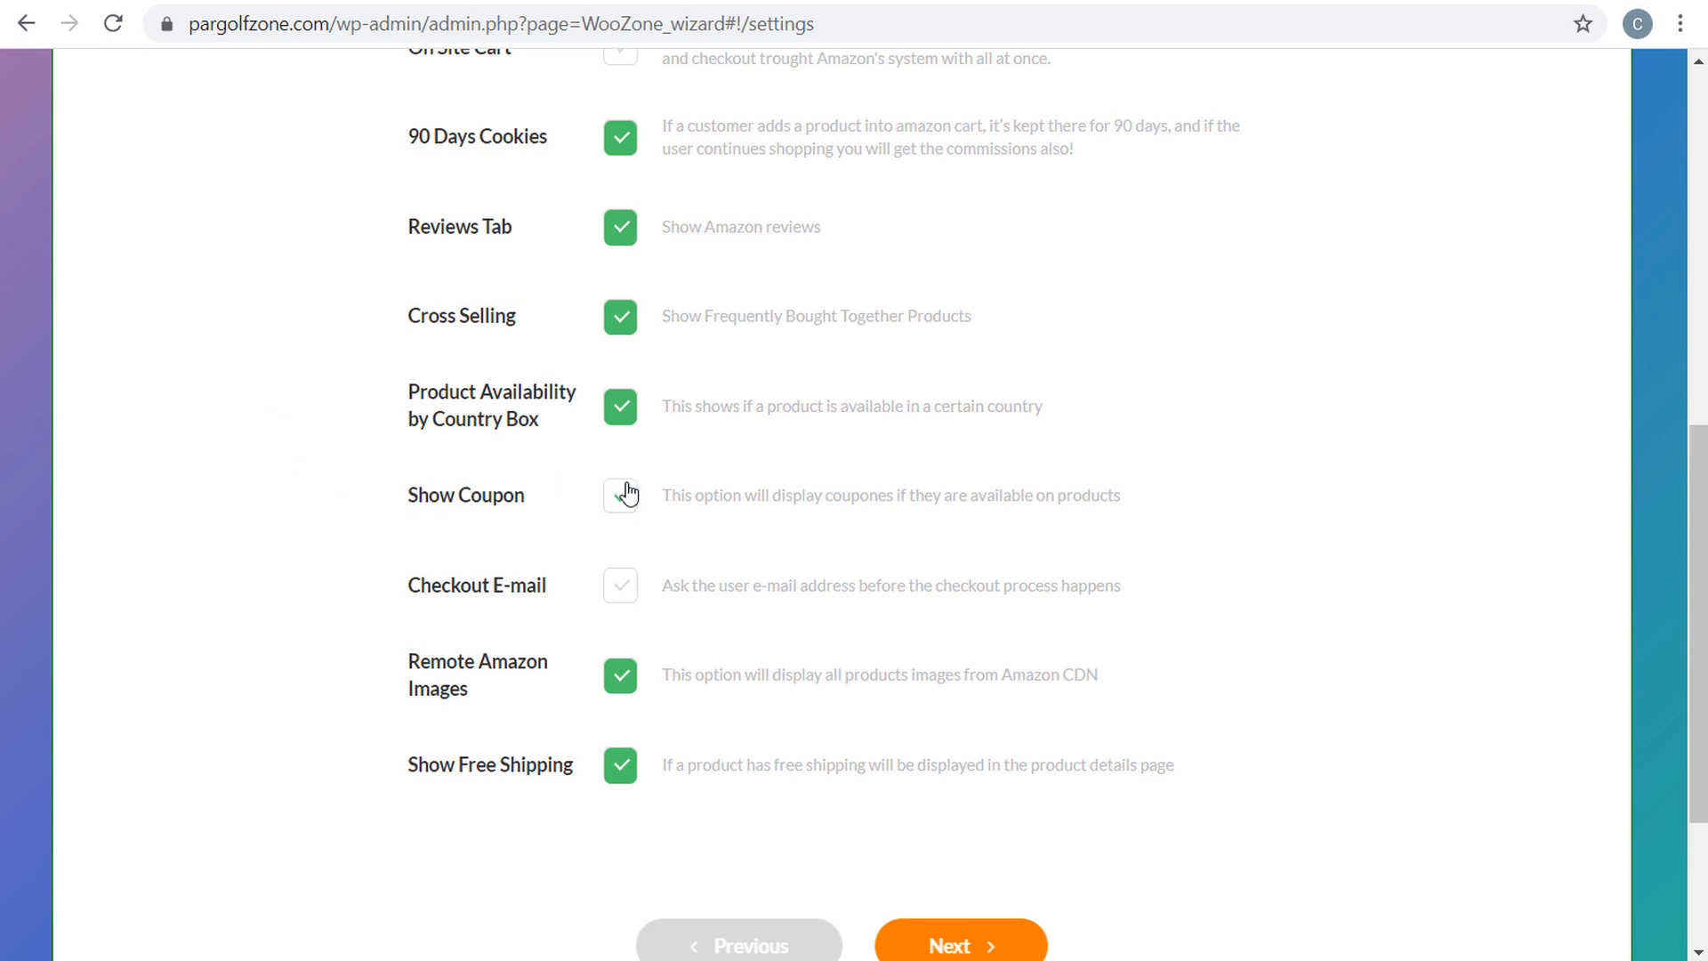
left_click_drag(672, 492, 1079, 495)
left_click(1084, 496)
scroll(498, 656, "down", 2)
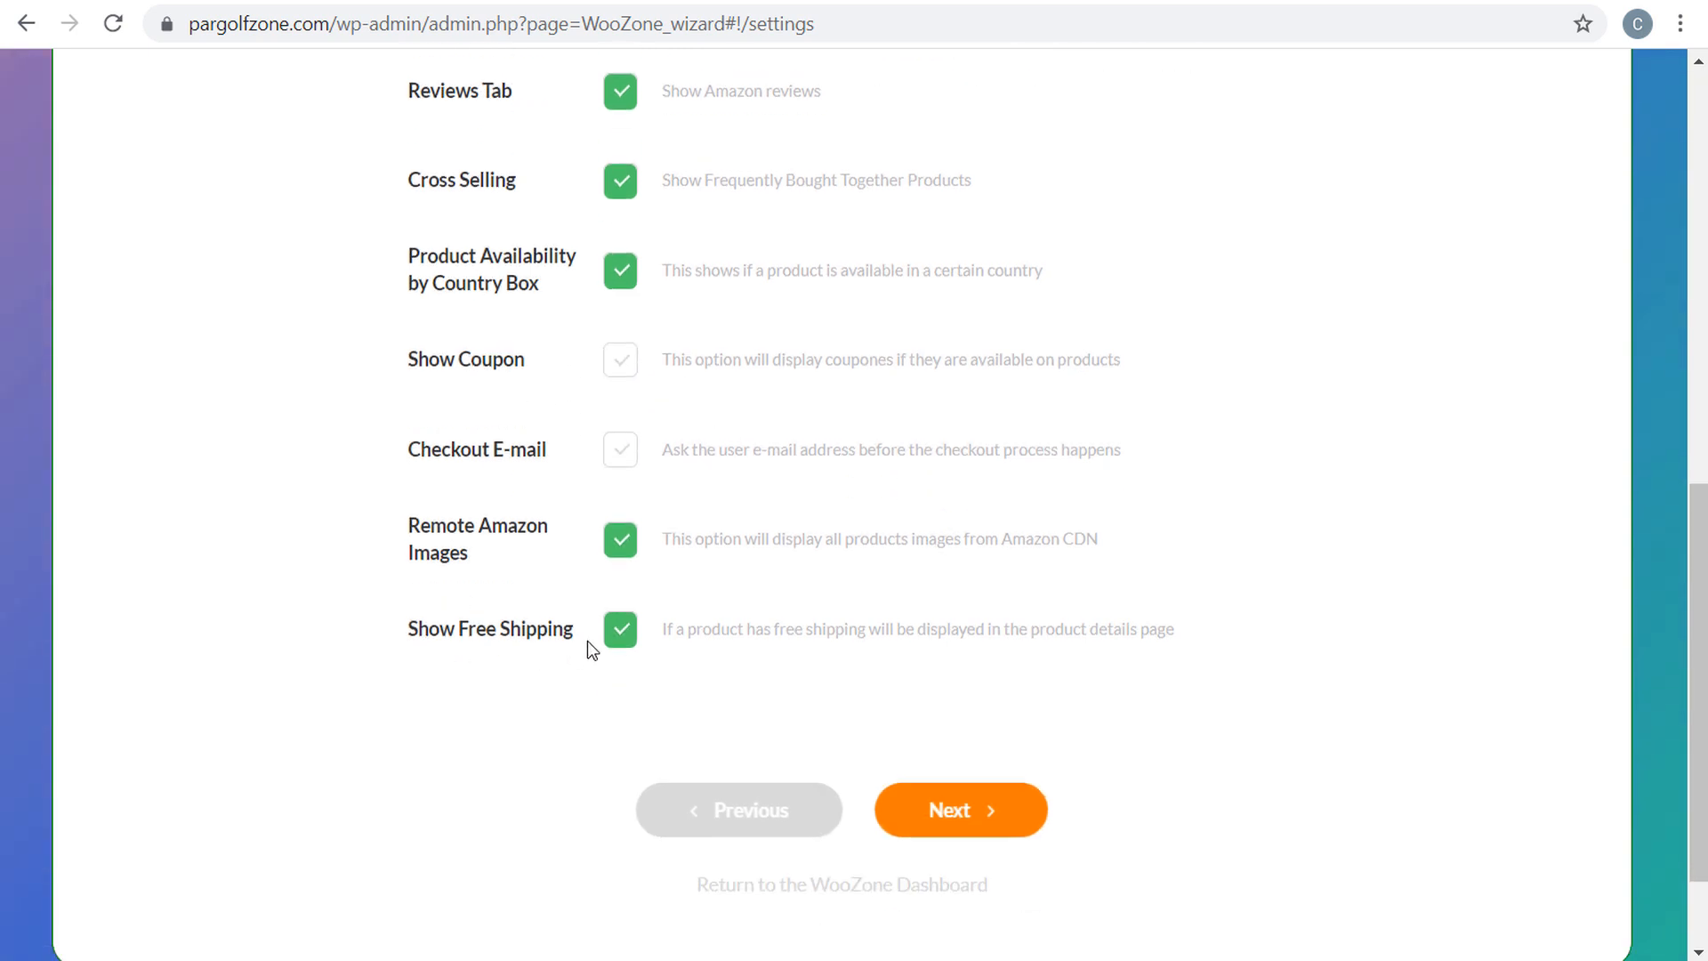
- Turn off Show Free Shipping, recheck the other settings and proceed to Prices Setup
left_click(622, 632)
scroll(362, 401, "up", 2)
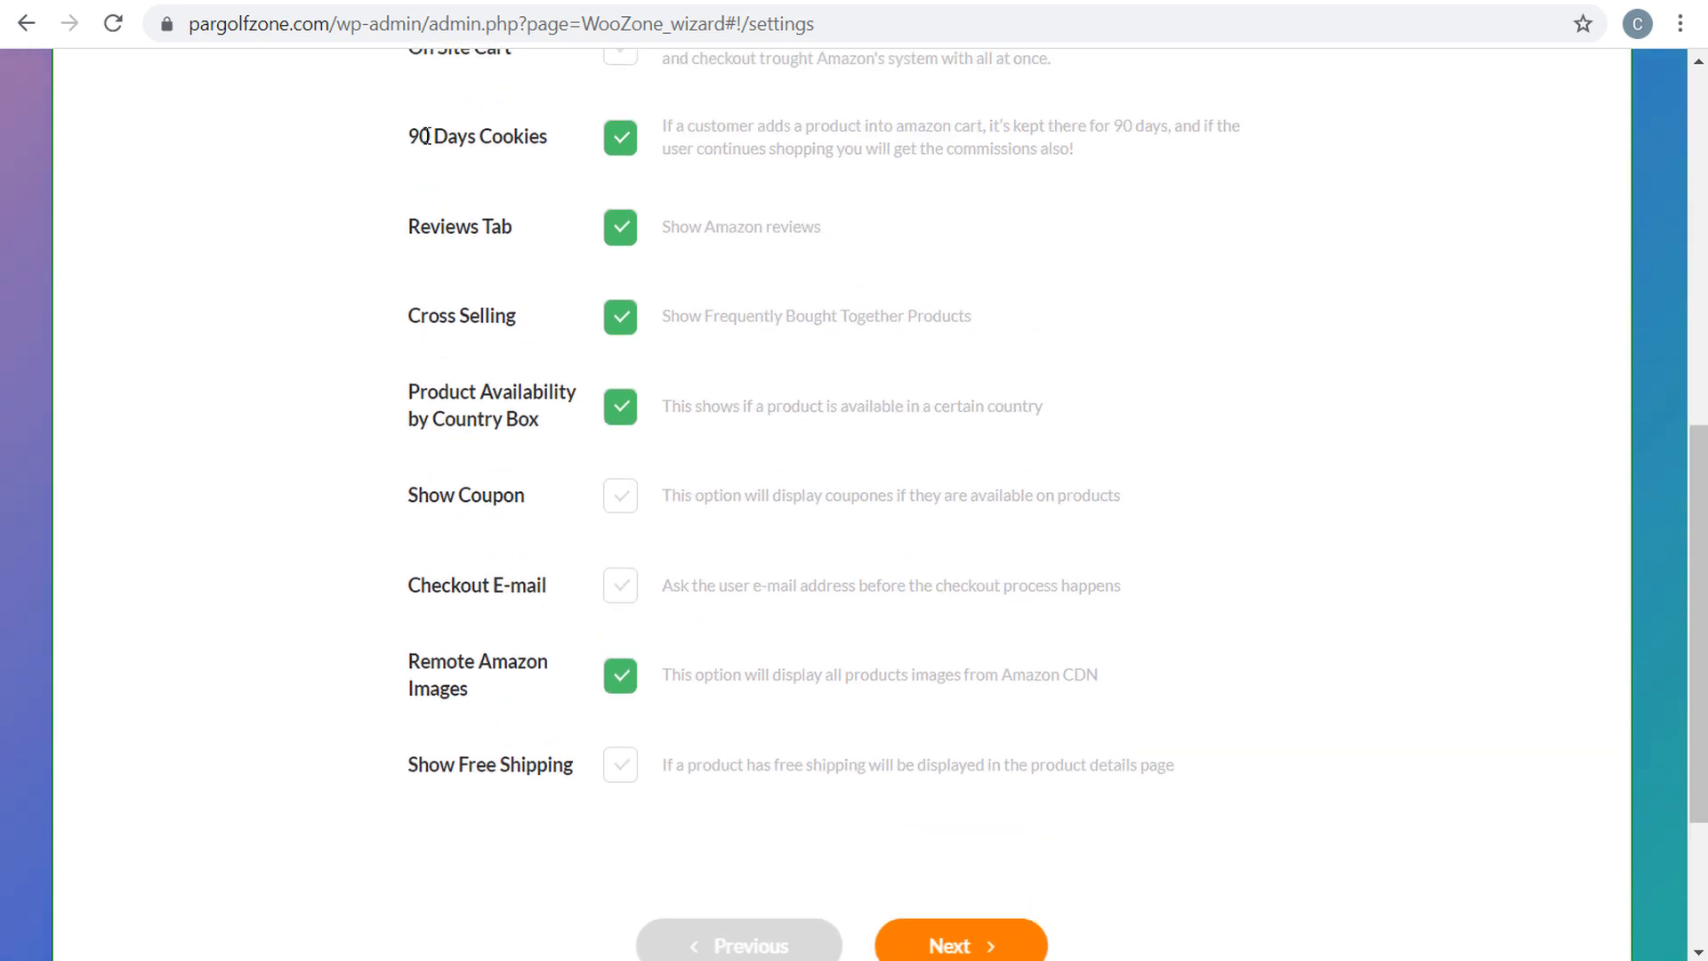
scroll(426, 135, "up", 2)
scroll(410, 455, "down", 3)
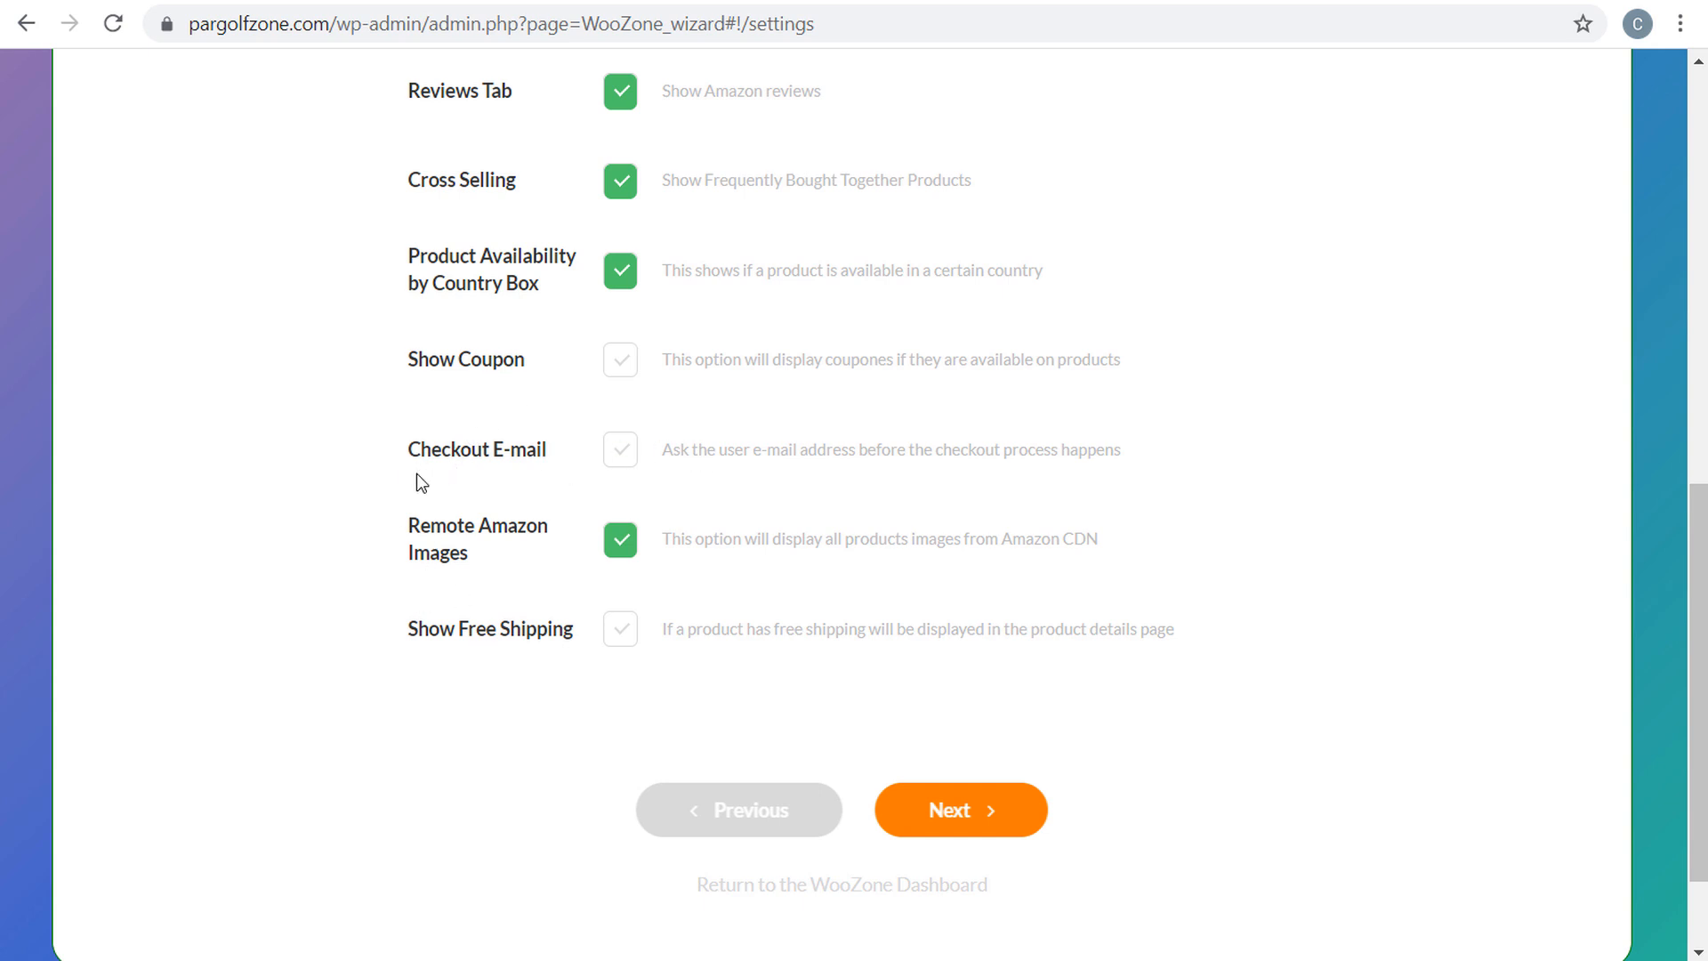
left_click_drag(408, 630, 547, 630)
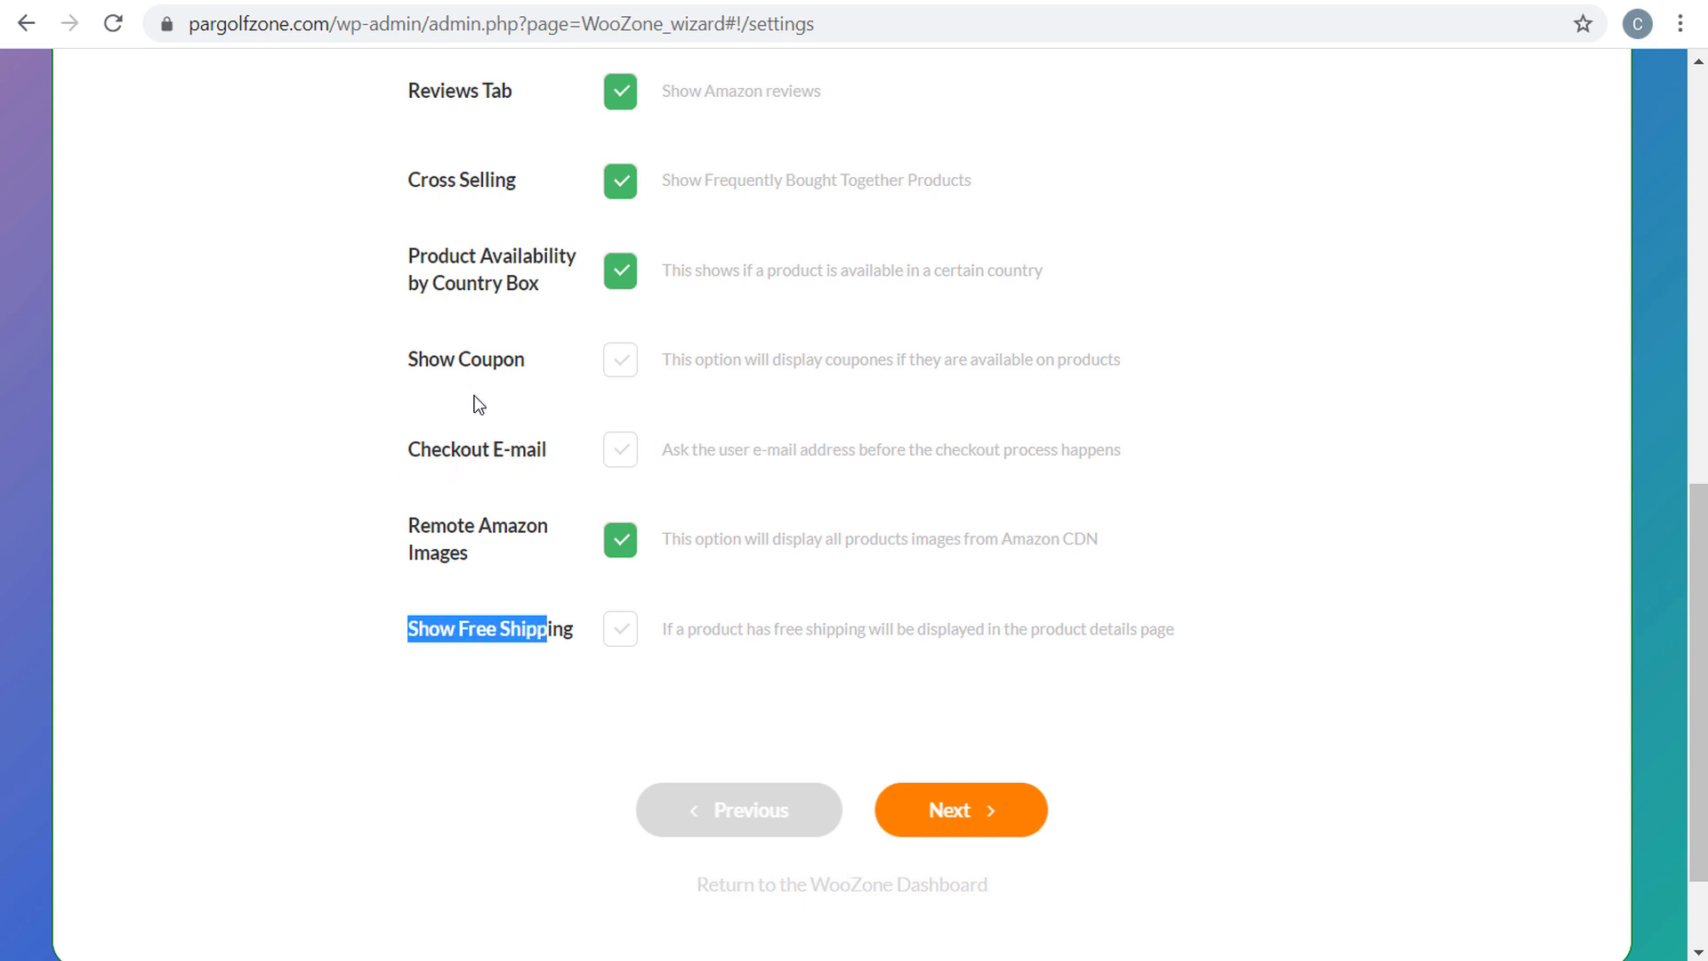
left_click(503, 619)
left_click(961, 819)
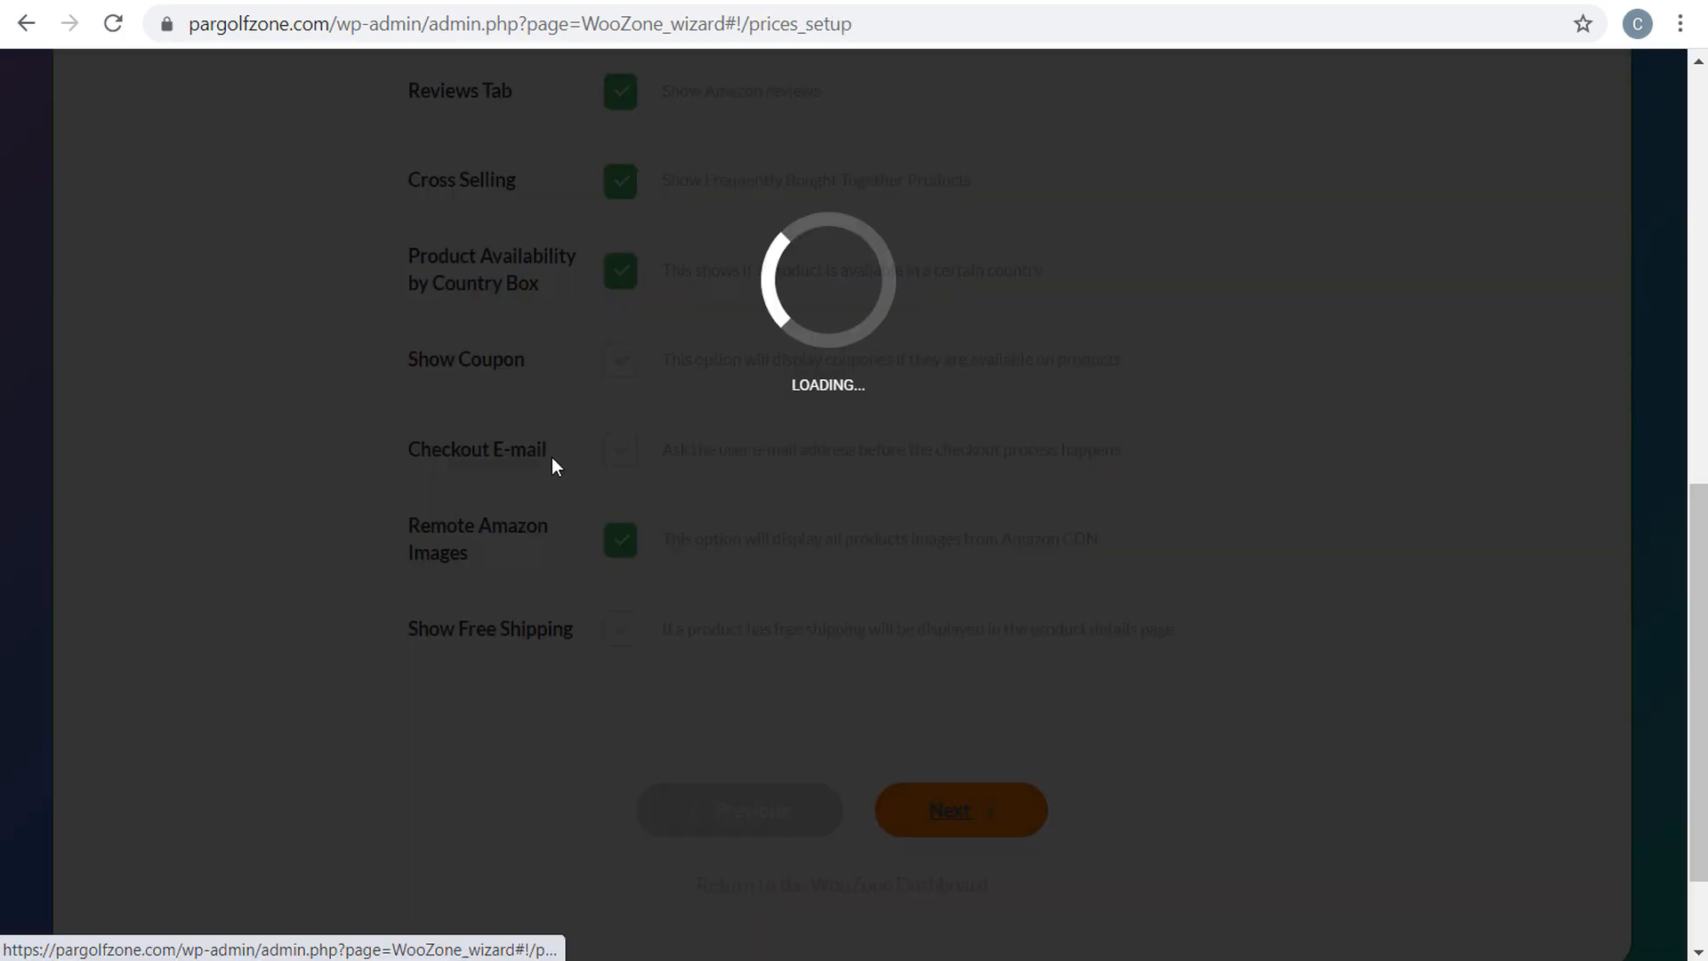
- Keep Only Amazon for the price source and merchant, keep importing products as Publish, and proceed to Fine Tuning
left_click(817, 403)
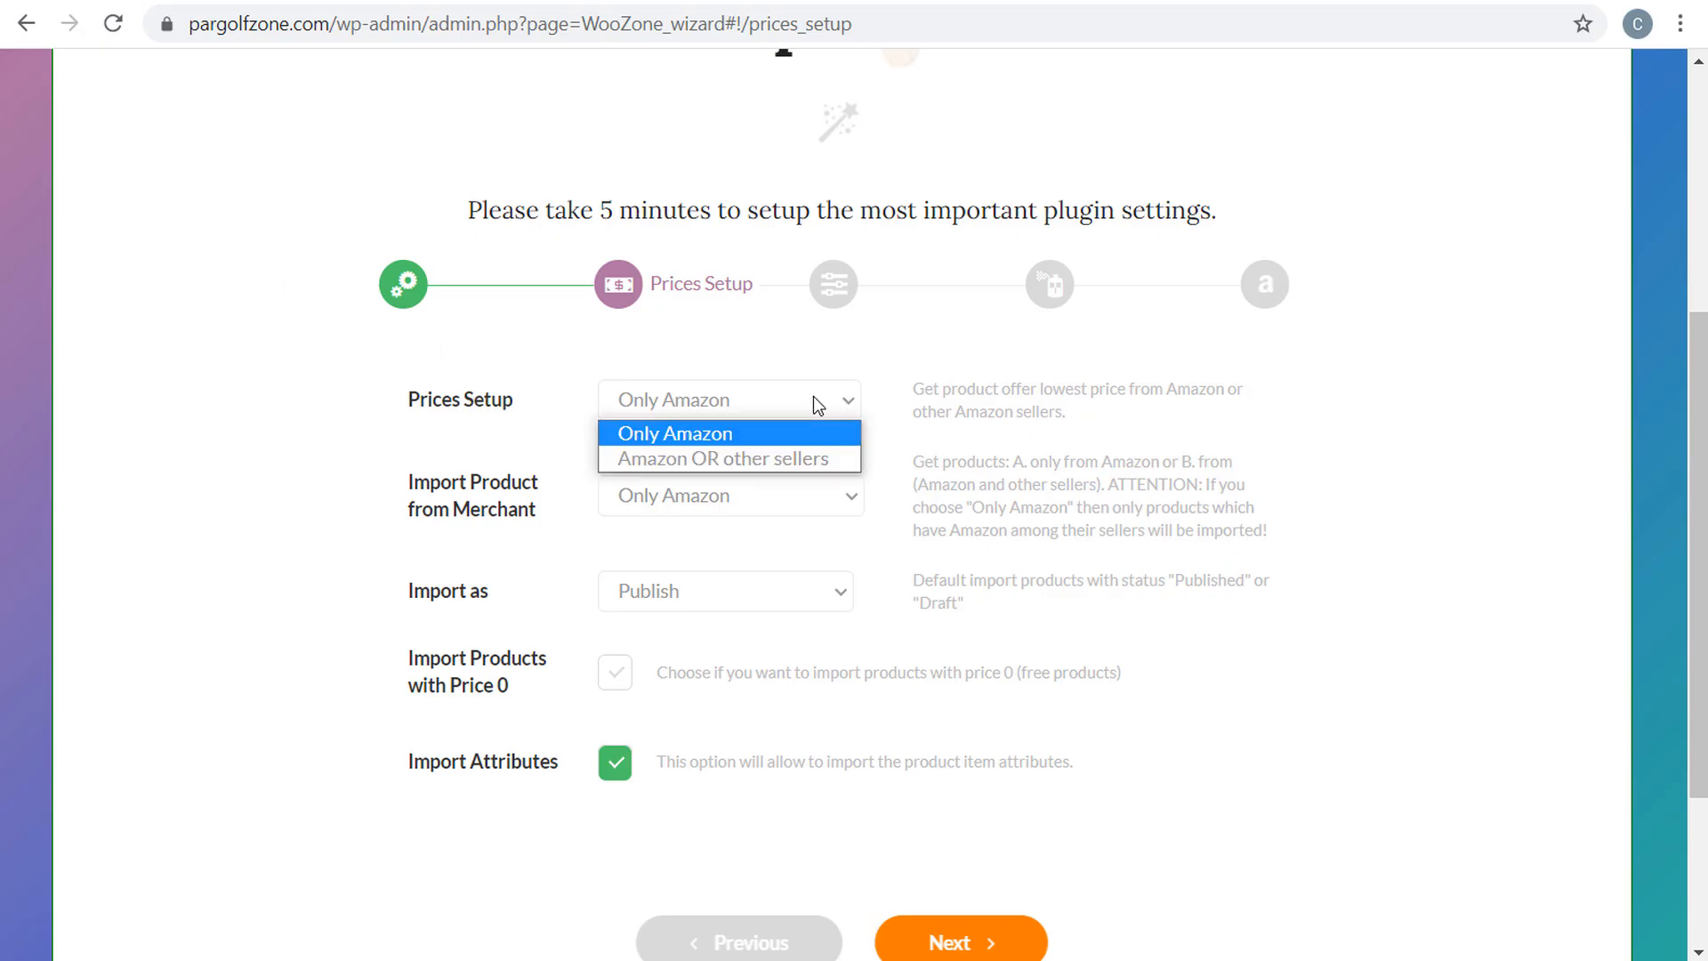
left_click(700, 433)
left_click(713, 502)
left_click(659, 532)
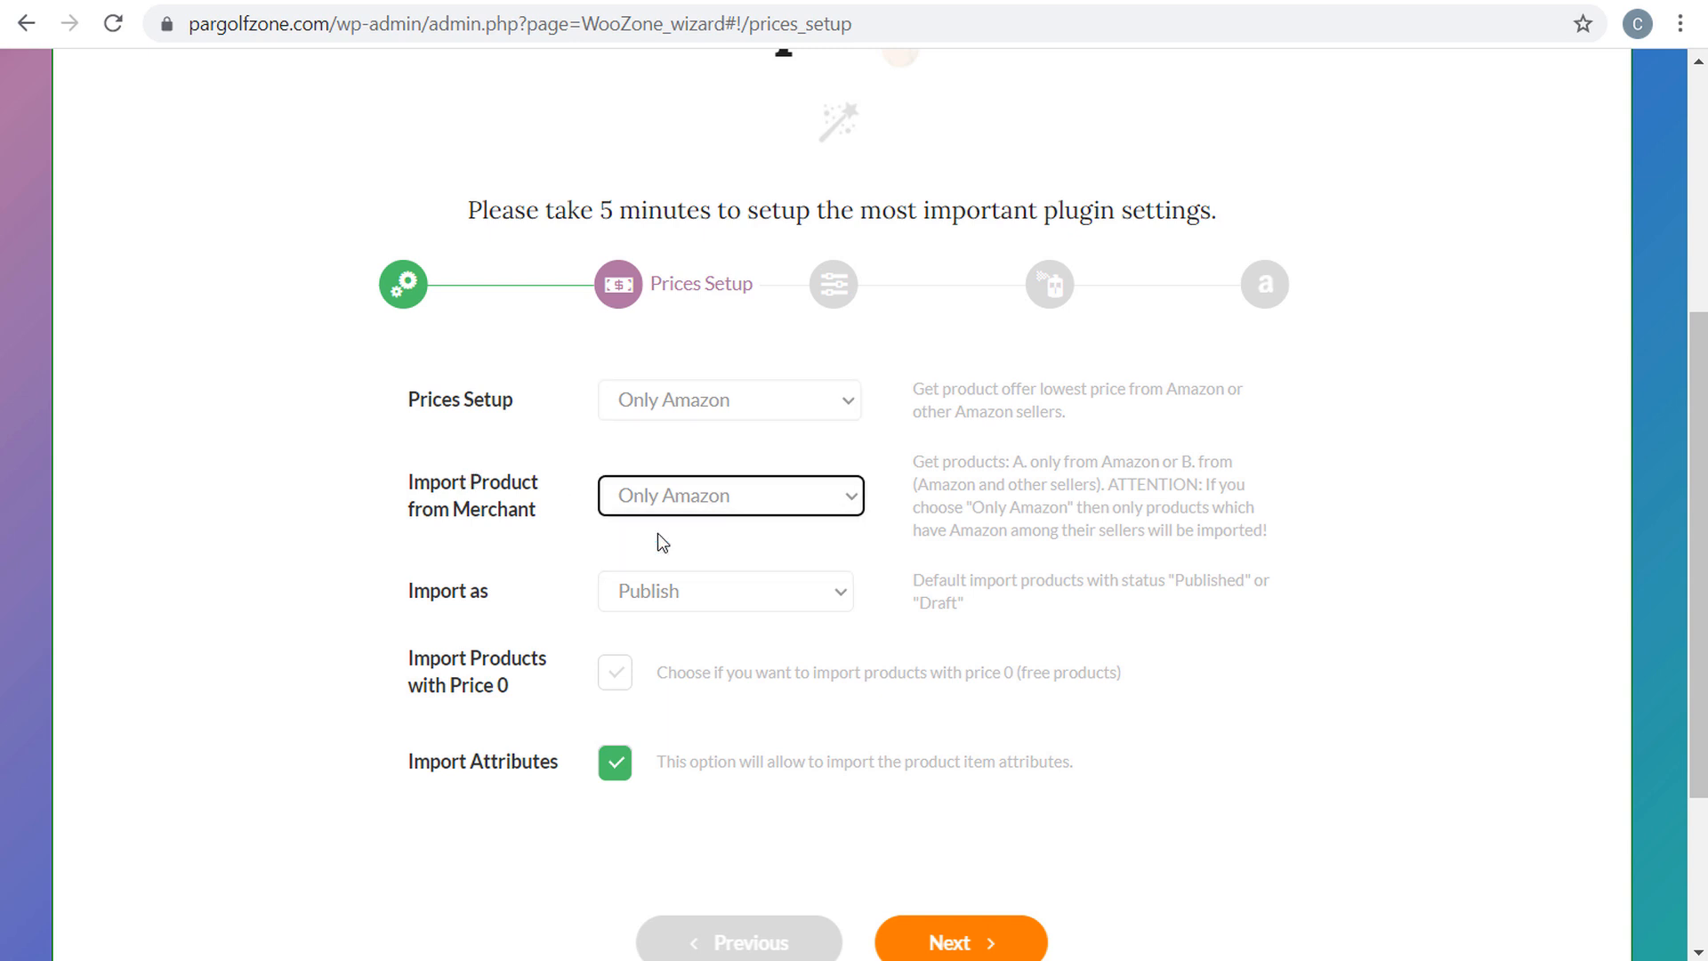
left_click(716, 602)
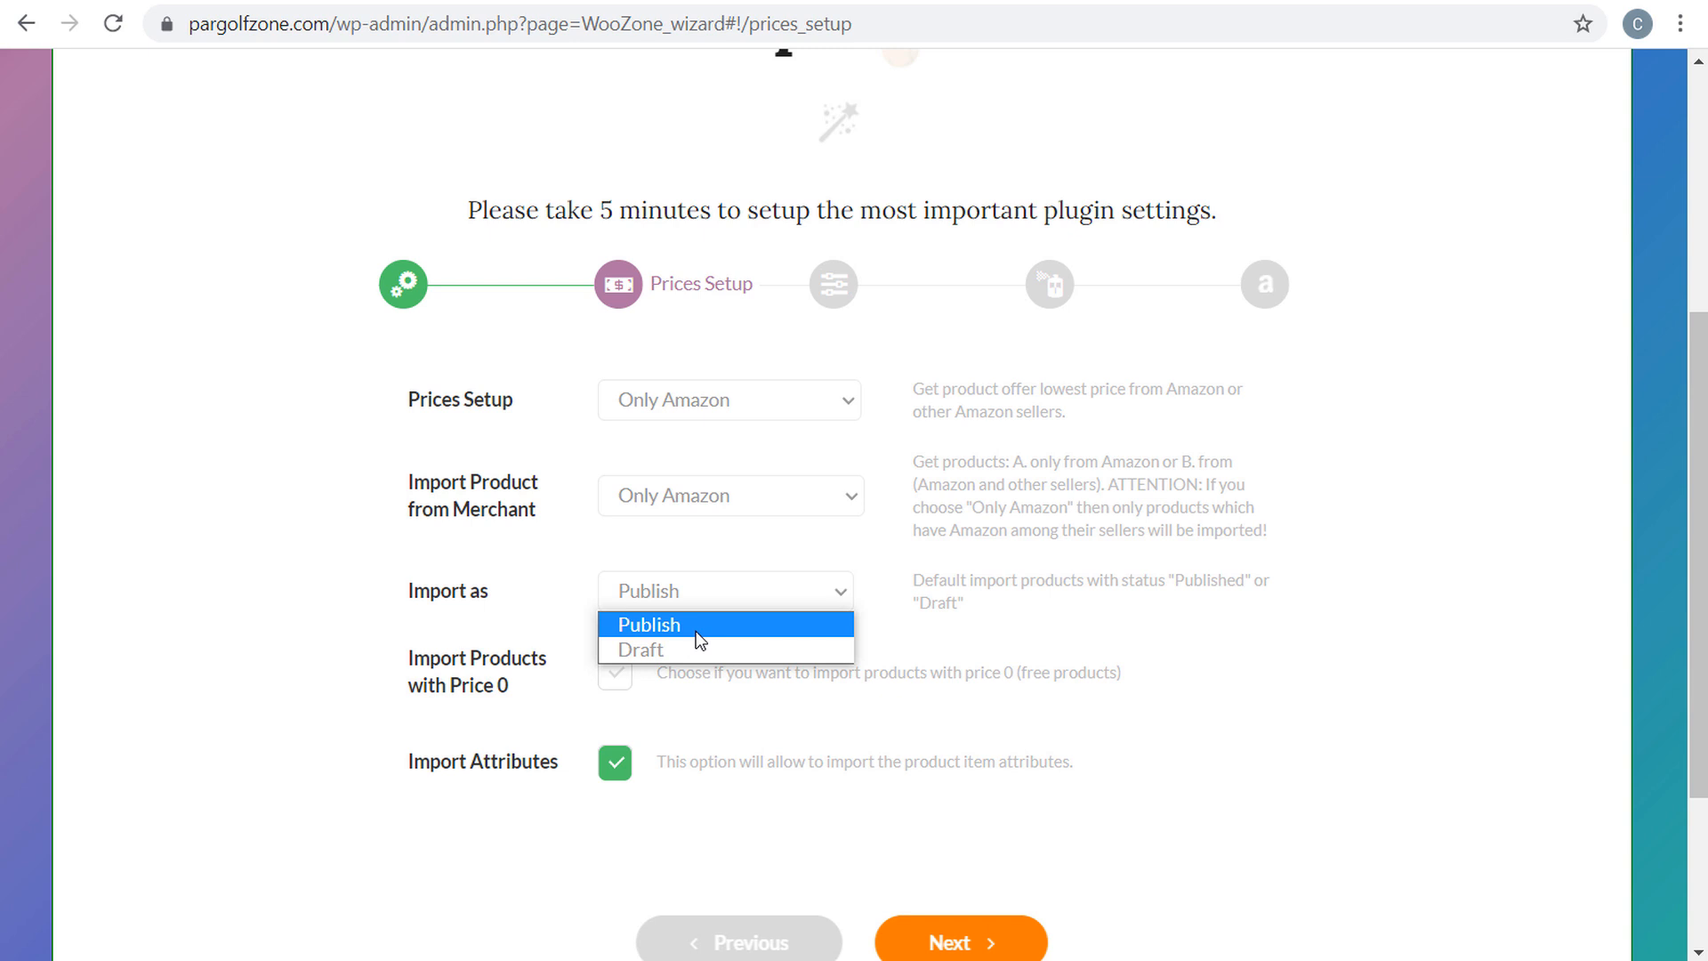
left_click(702, 628)
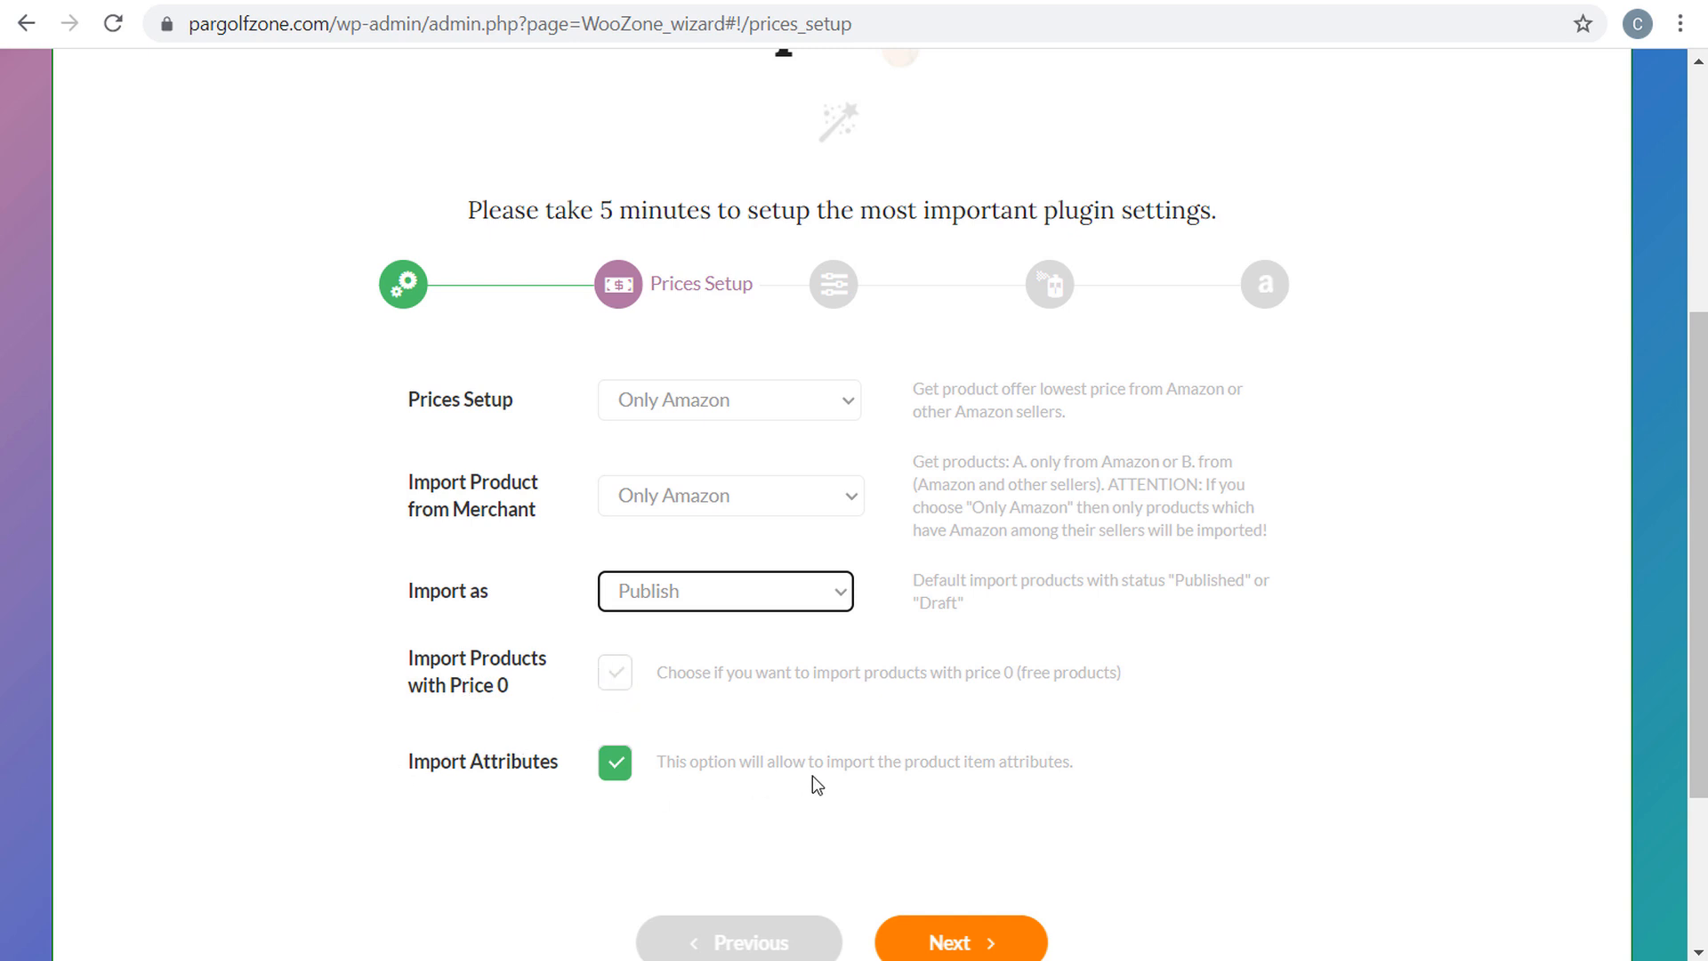
left_click(934, 941)
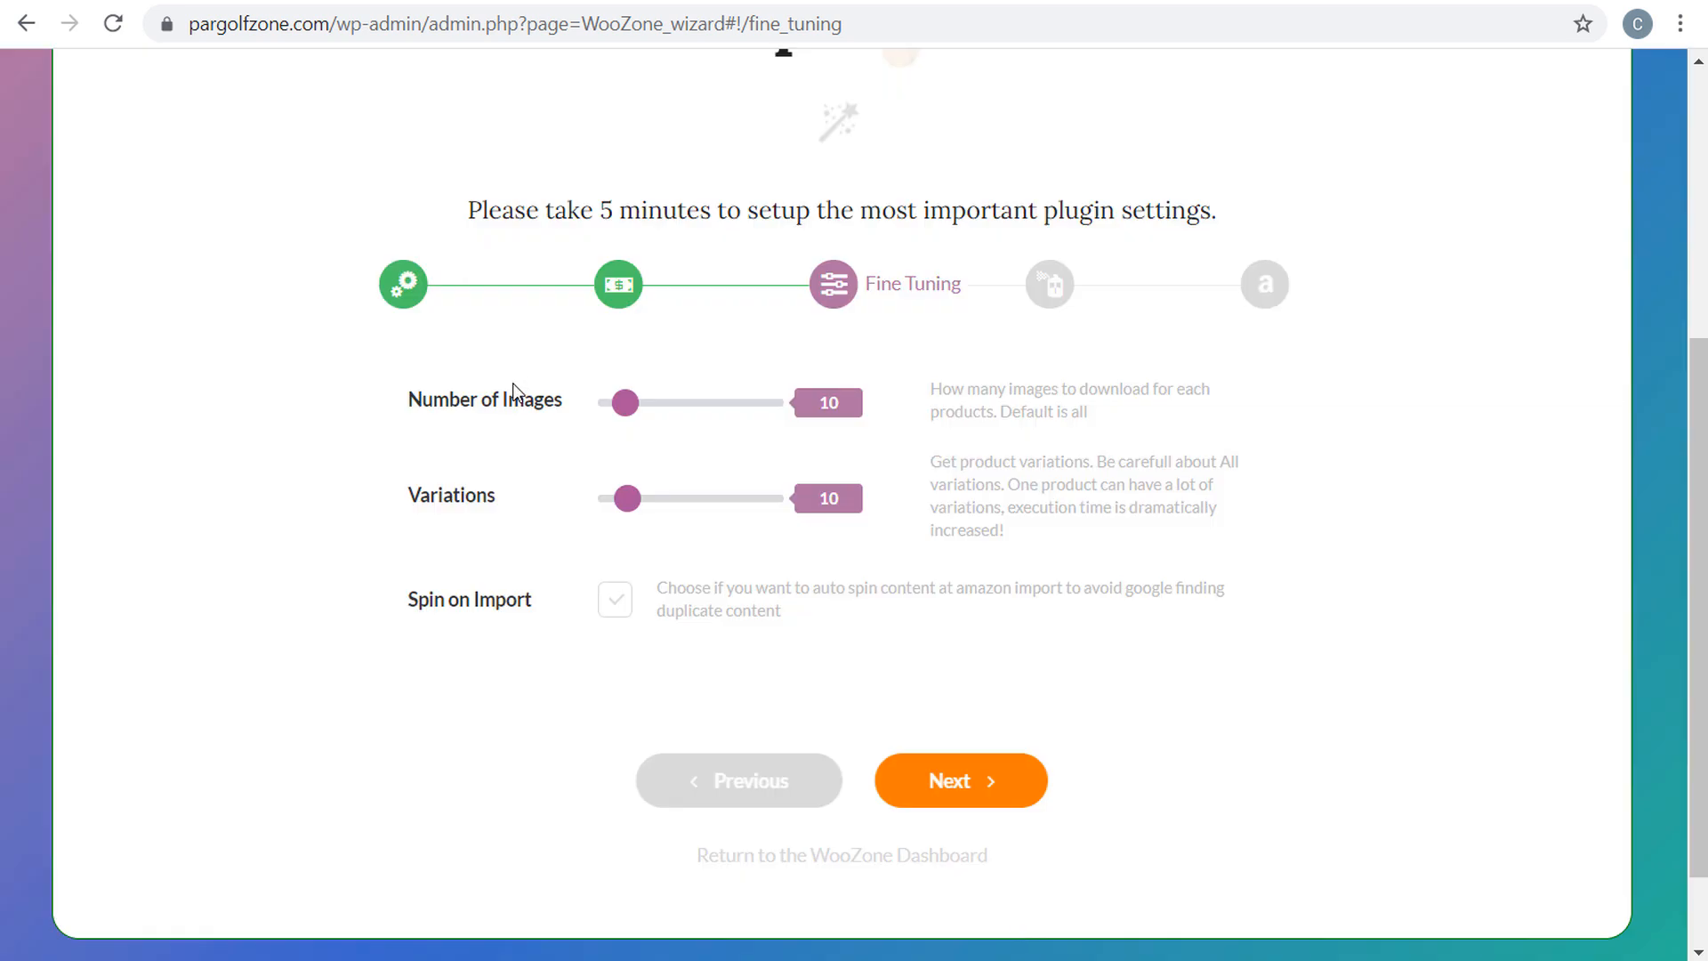
- Set the number of images to 3 and variations to none, enable Spin on Import, and proceed to Customization
left_click_drag(617, 412, 614, 411)
left_click_drag(627, 500, 585, 509)
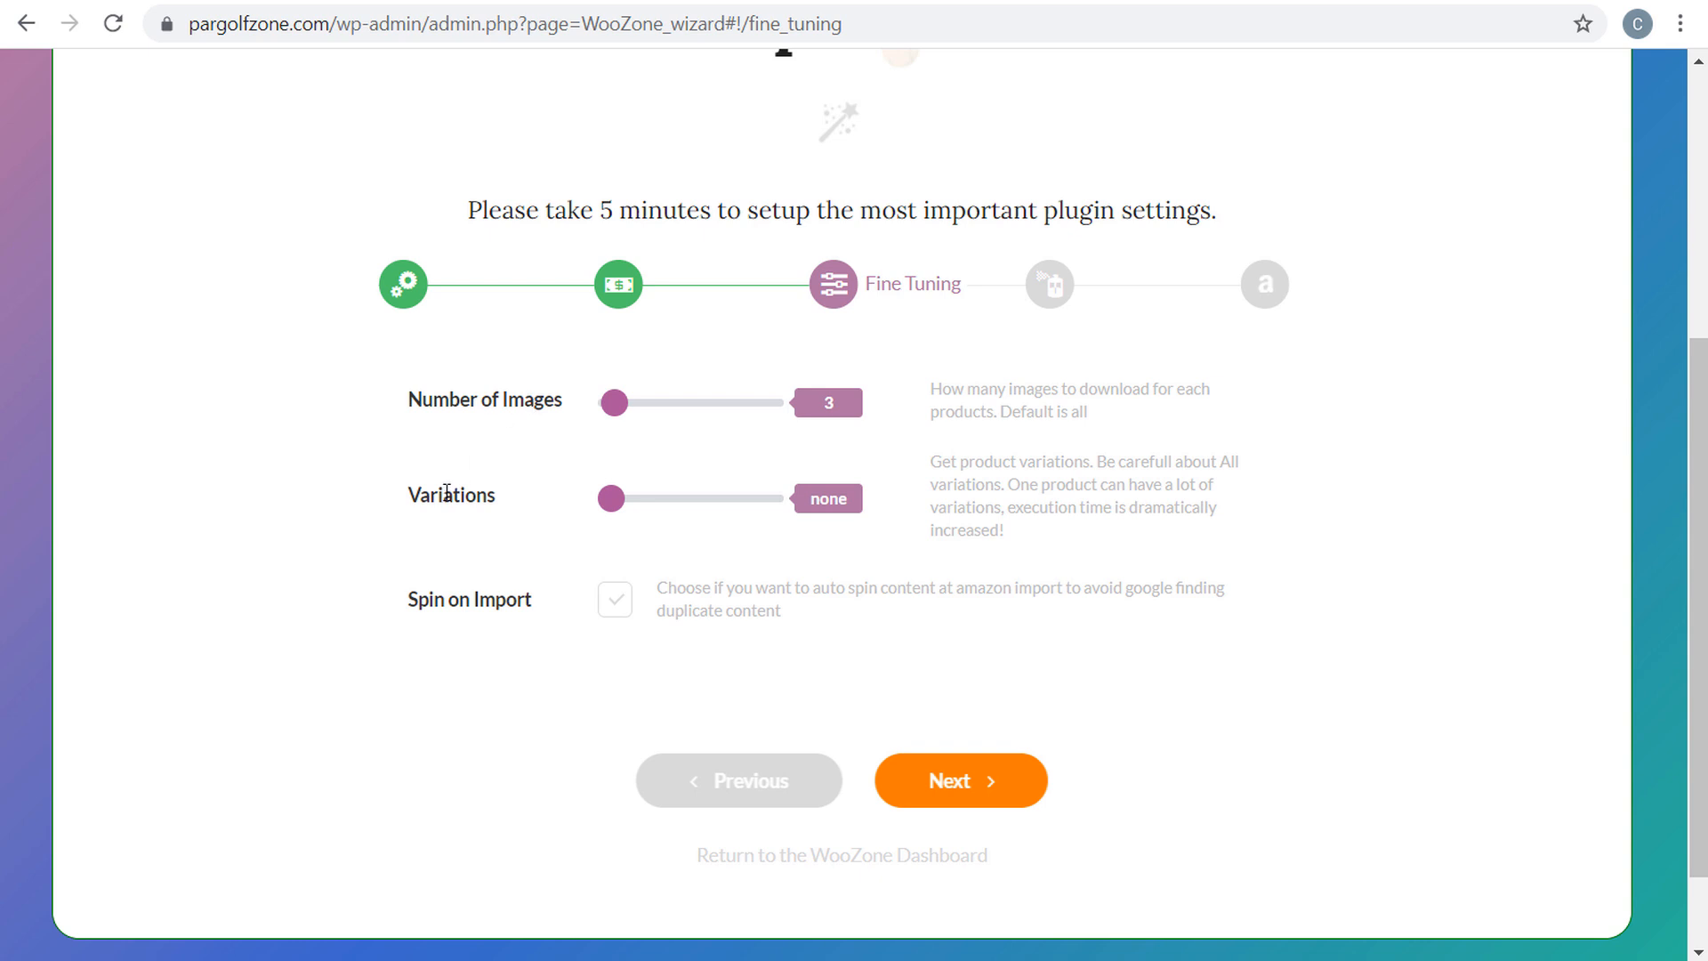
left_click(617, 610)
left_click_drag(678, 587, 1270, 592)
left_click(1270, 593)
left_click(948, 787)
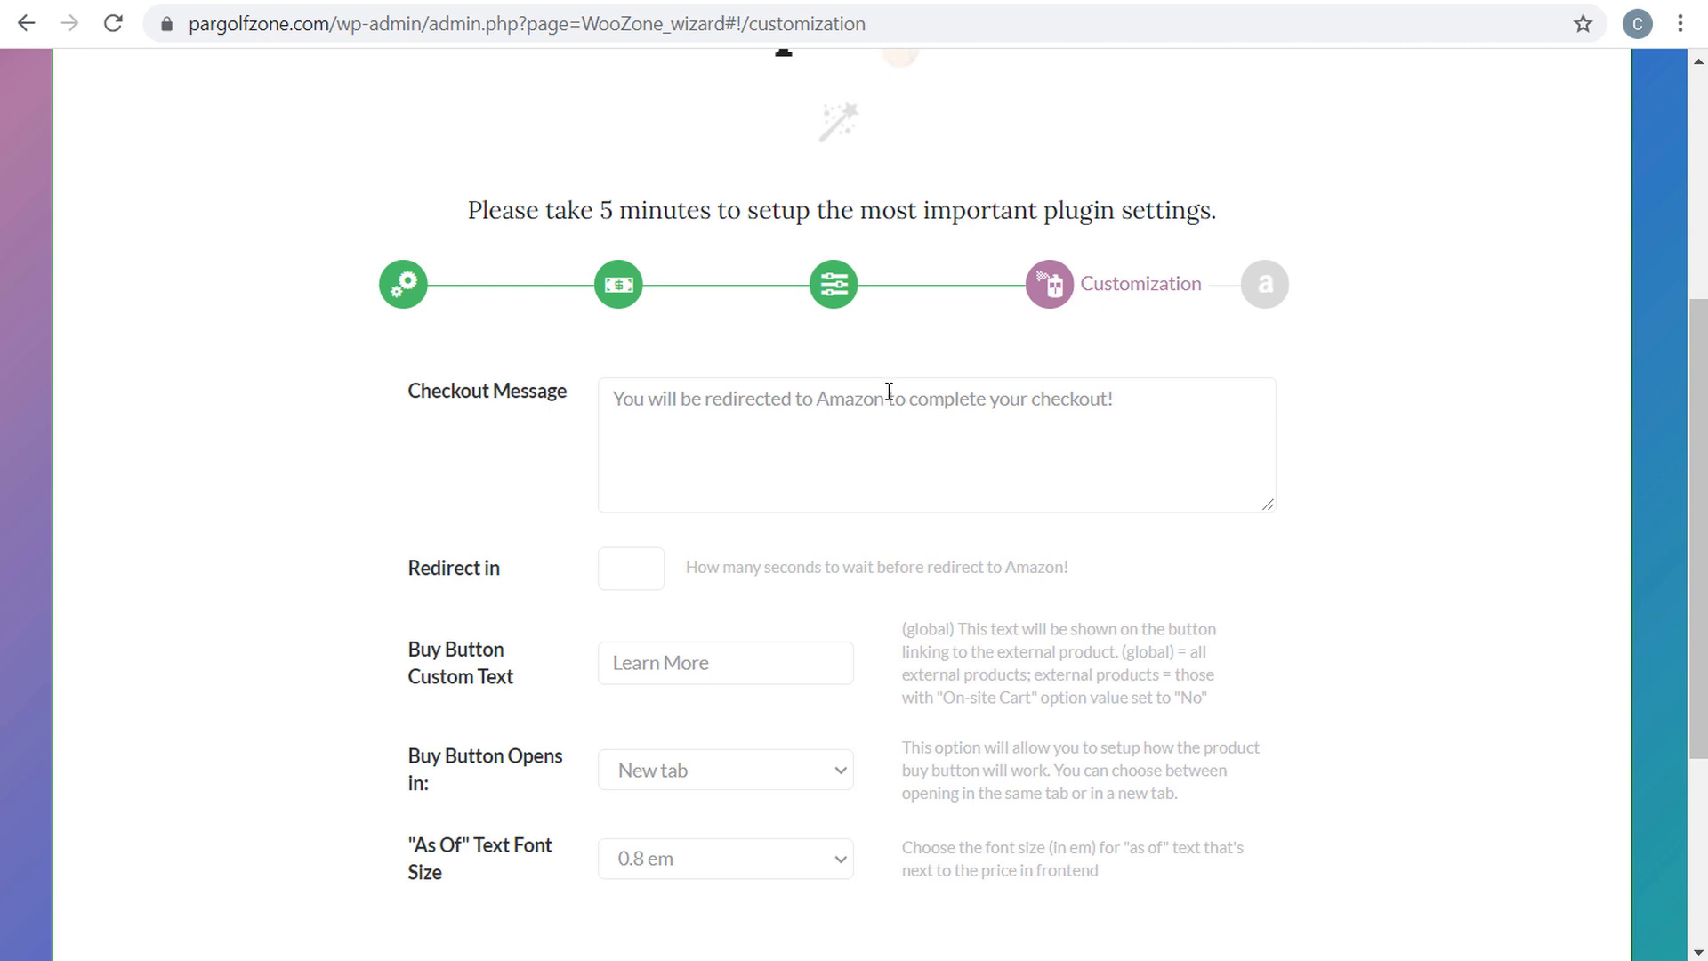
- Set the wait before redirecting to Amazon to 1 second
left_click(648, 562)
type("1")
scroll(438, 536, "down", 2)
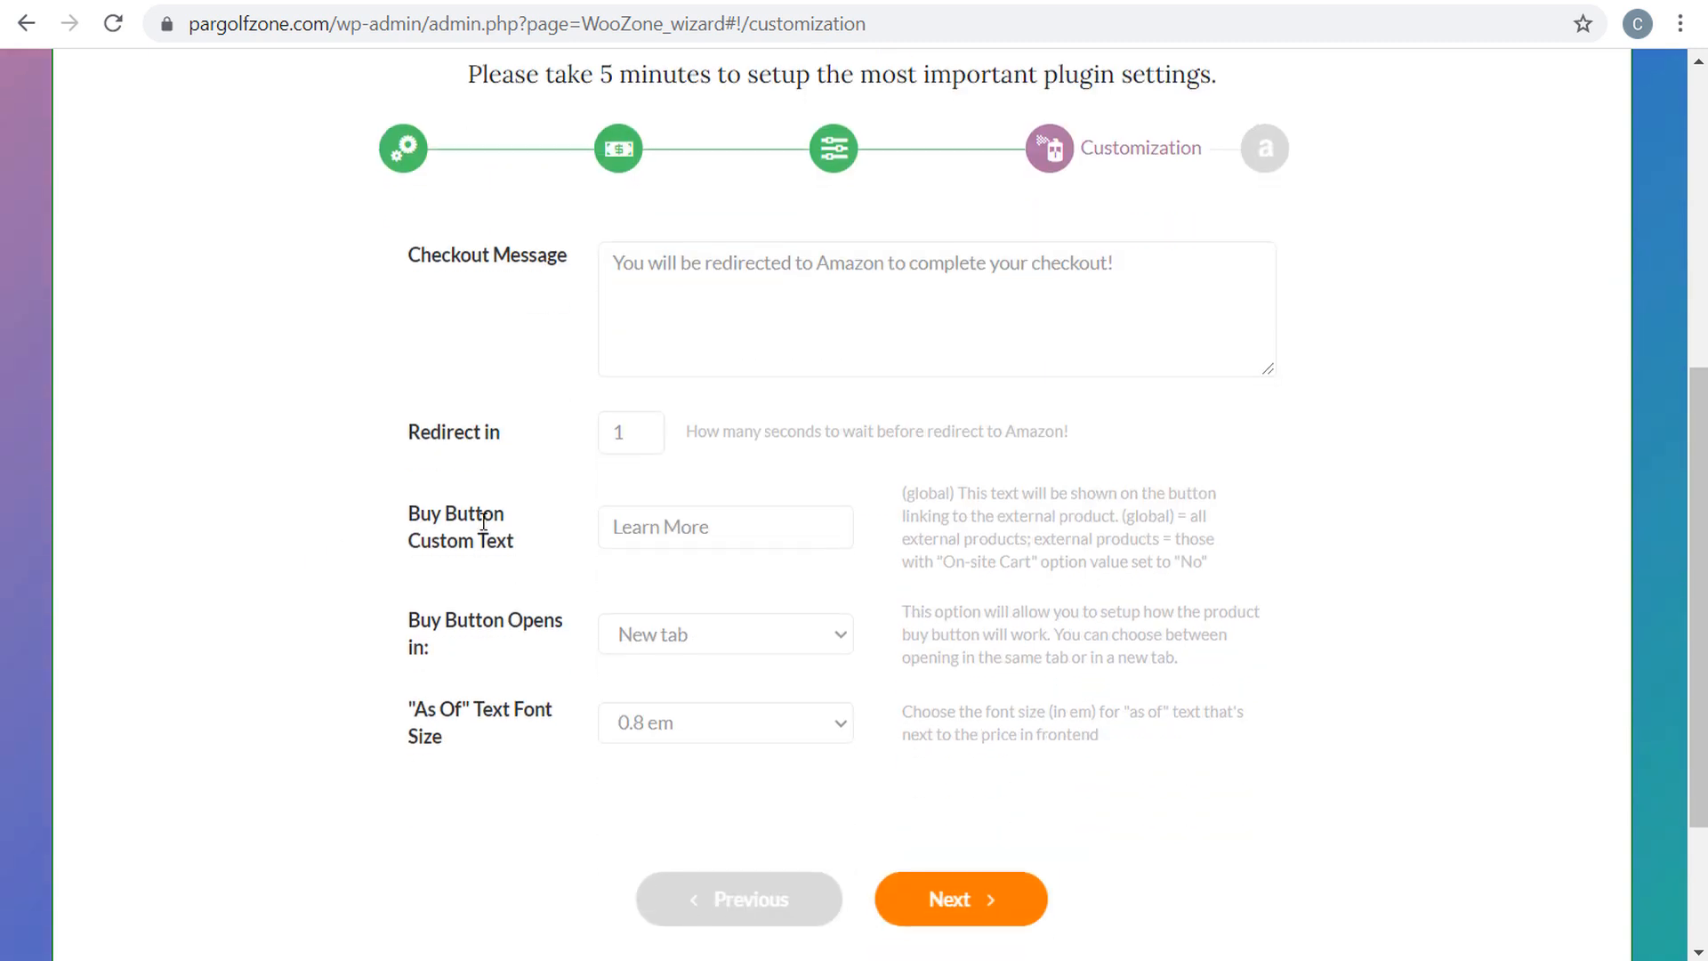
- Keep Learn More as the buy button text and New tab for how it opens, and proceed to Amazon Keys
left_click_drag(788, 530, 538, 538)
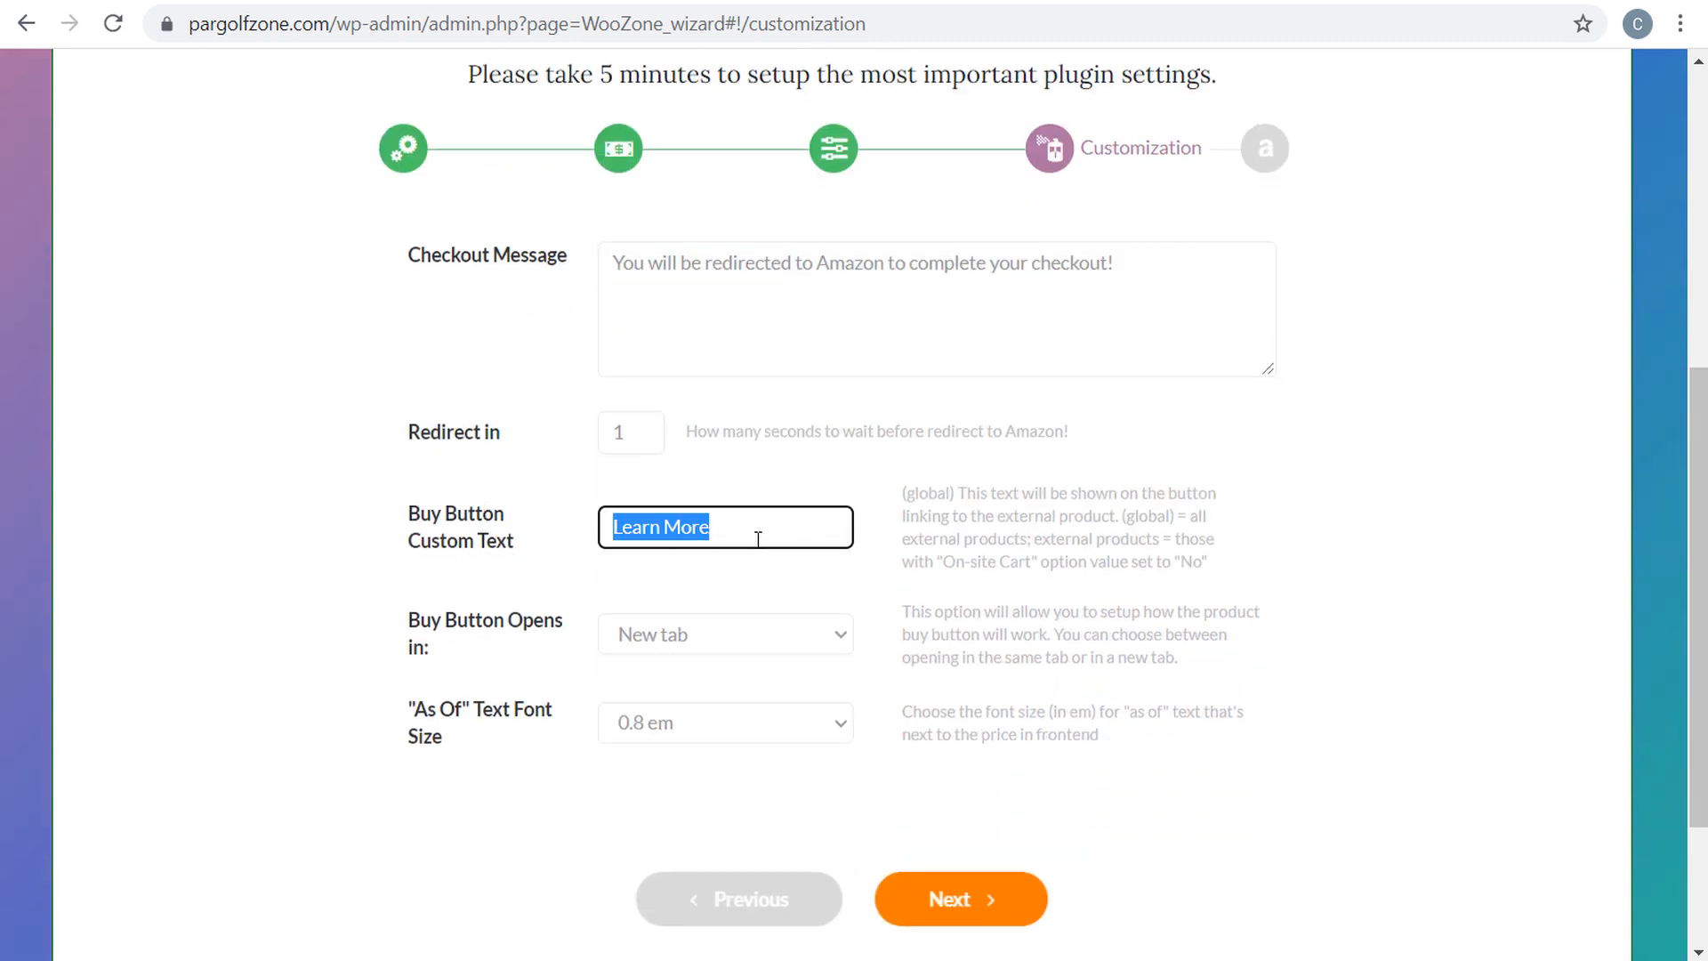
left_click(786, 532)
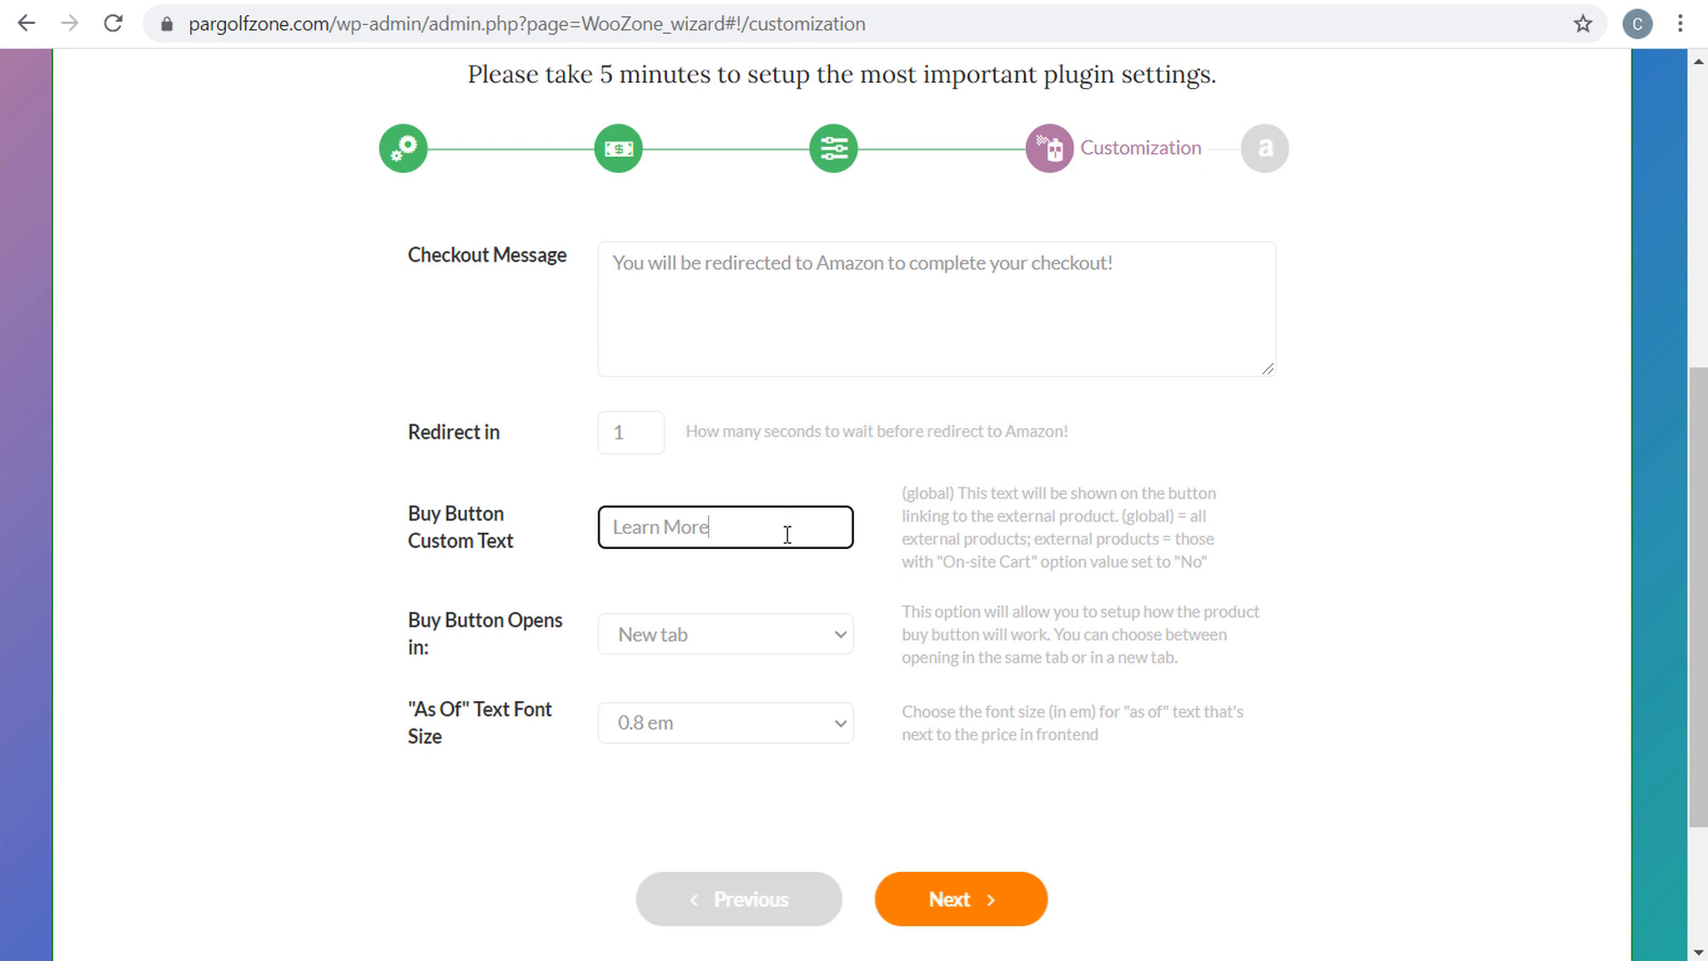
left_click(468, 617)
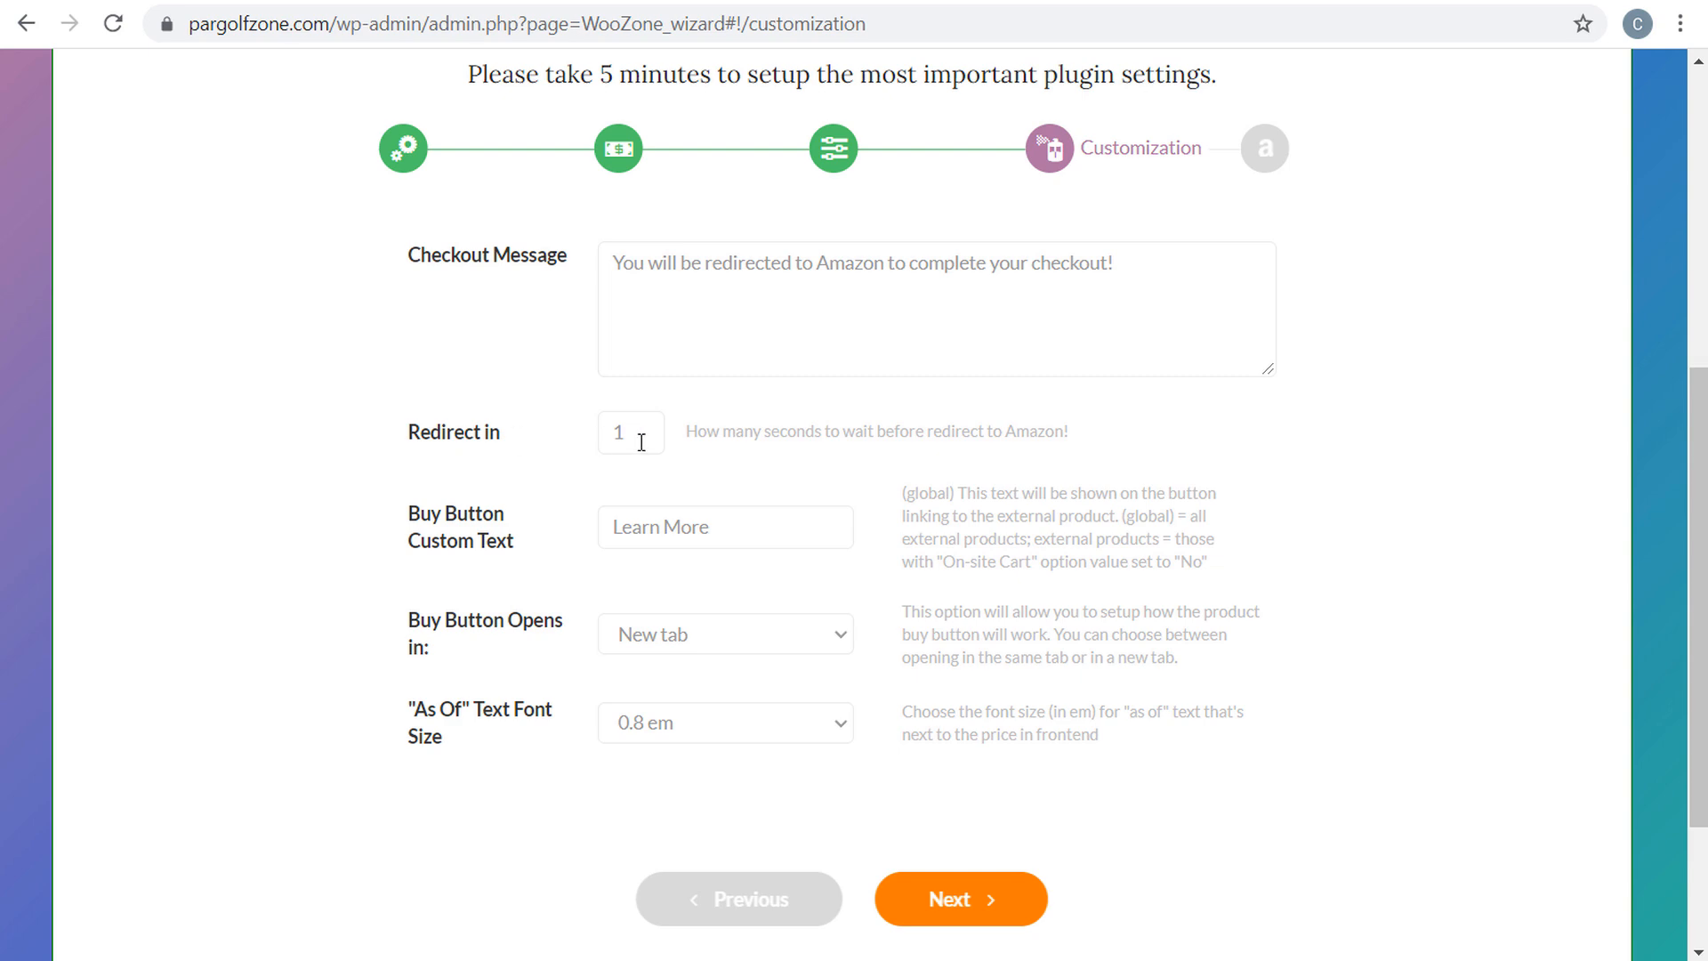
left_click(963, 880)
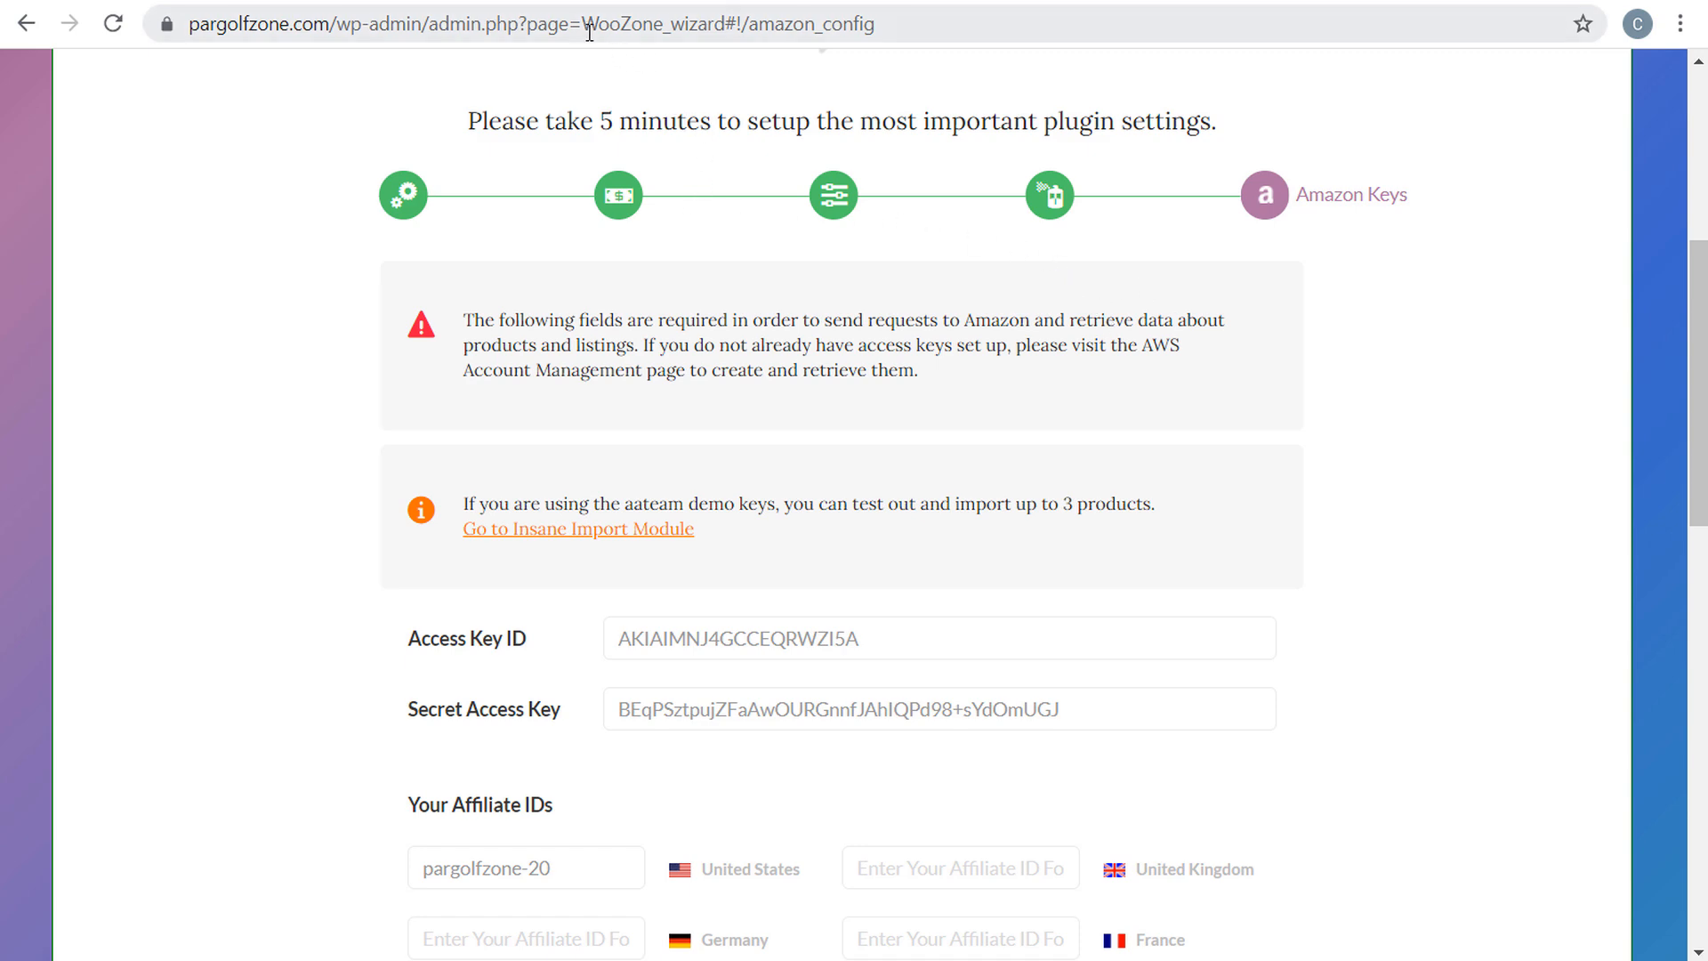
- Look up the item purchase code in the Envato license certificate and its download option on CodeCanyon, and return to the setup wizard
key("ctrl+Tab")
left_click_drag(932, 636, 1370, 622)
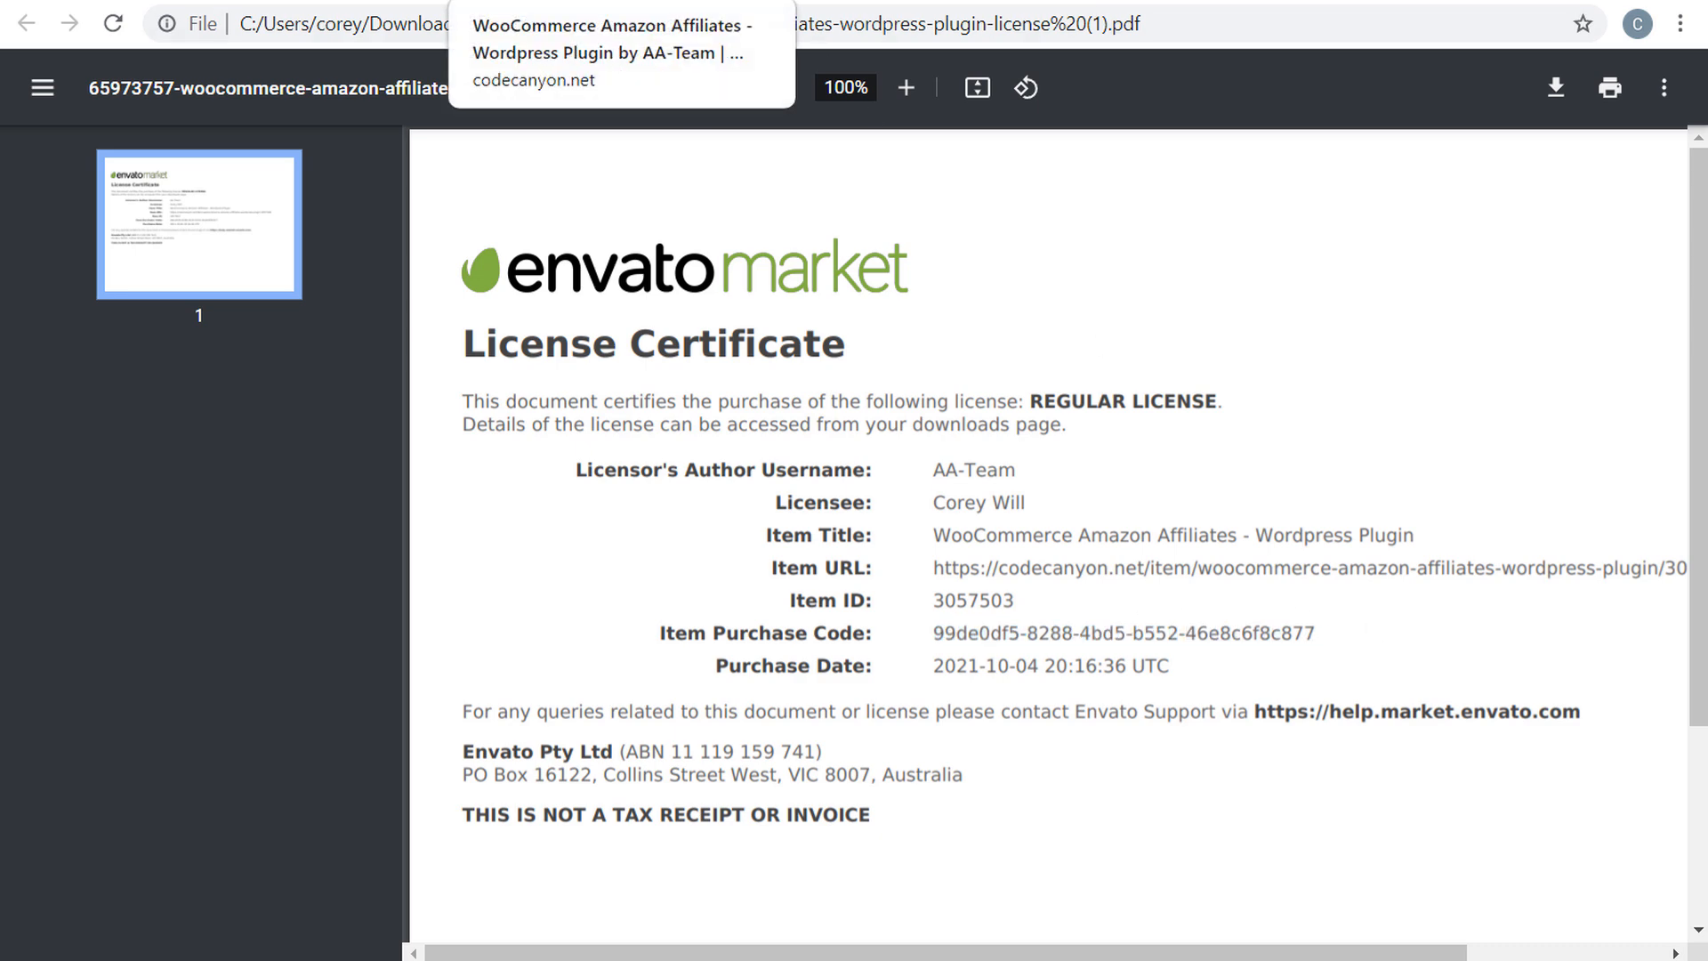
left_click(832, 4)
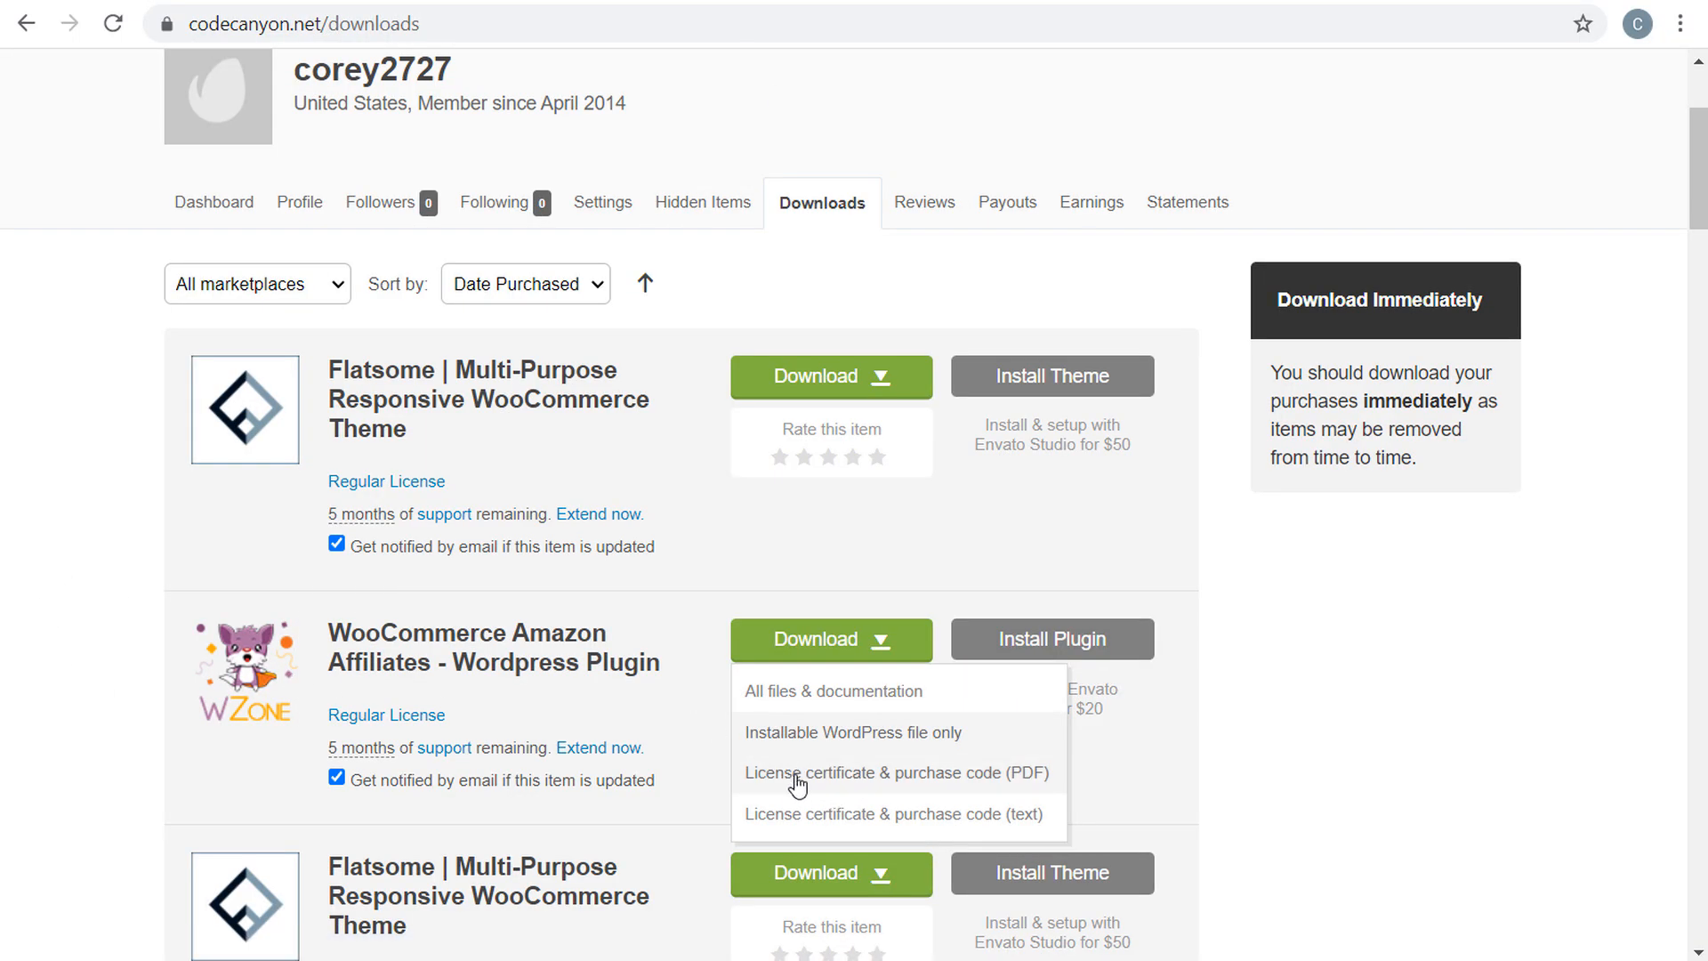
left_click(1016, 783)
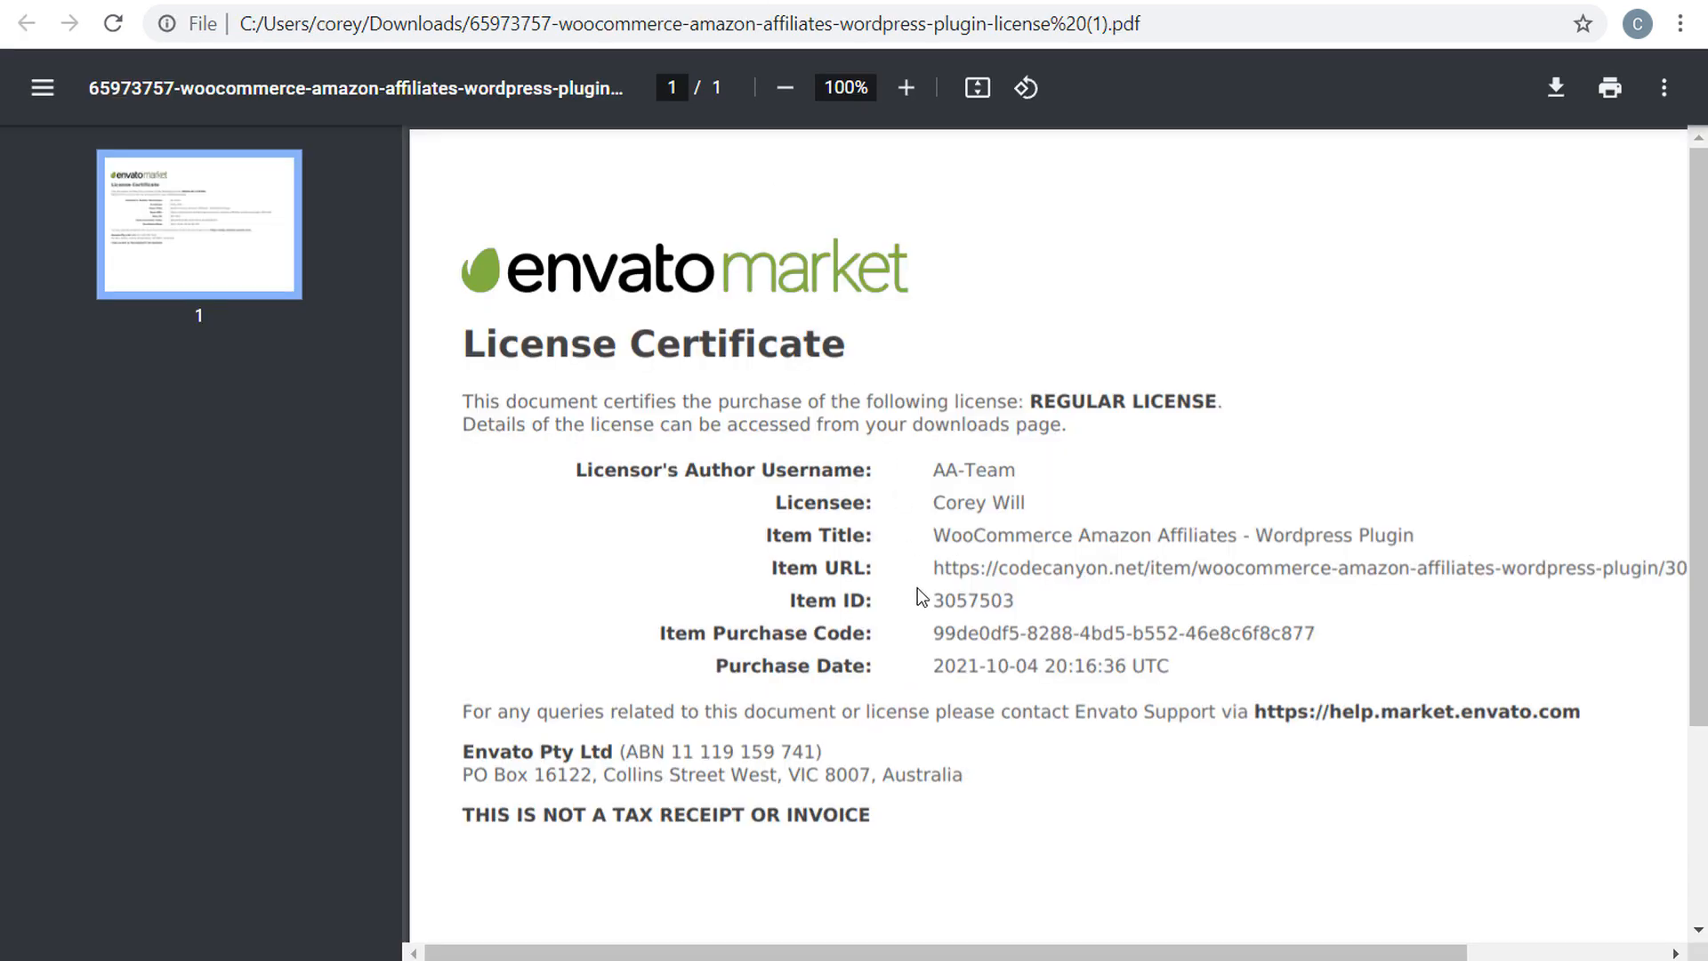
left_click_drag(933, 634, 1345, 625)
left_click(1370, 638)
left_click(246, 4)
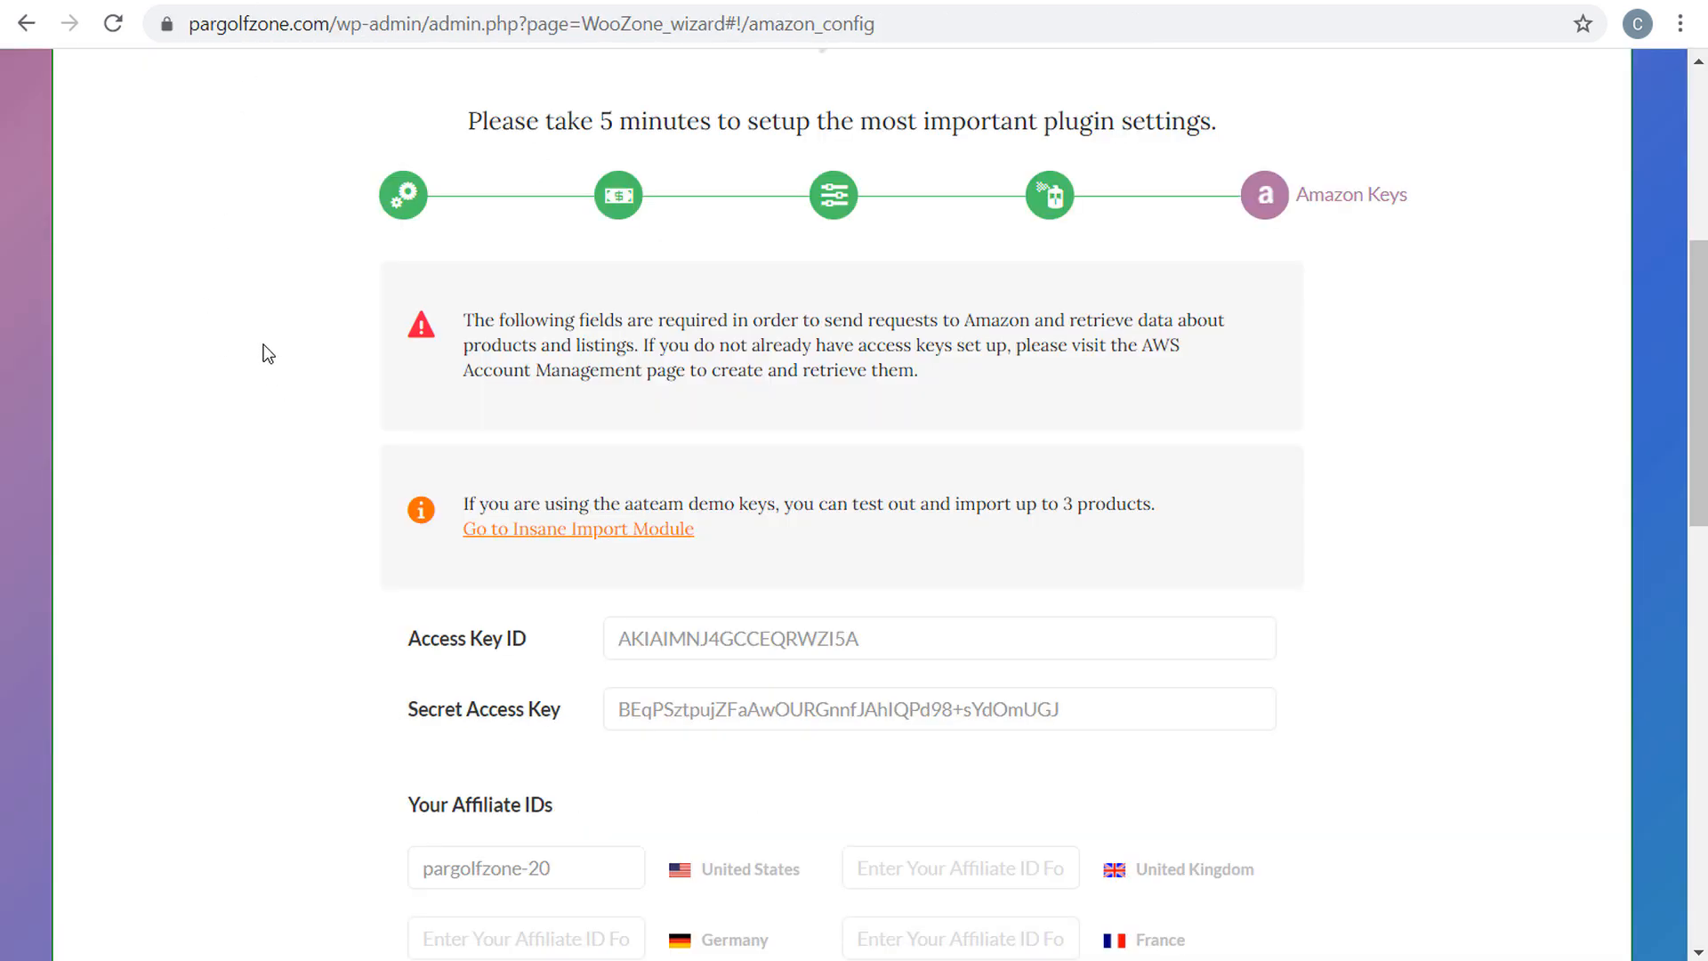
- Review the Access Key ID and Secret Access Key fields in the wizard's Amazon Keys step
scroll(347, 427, "down", 2)
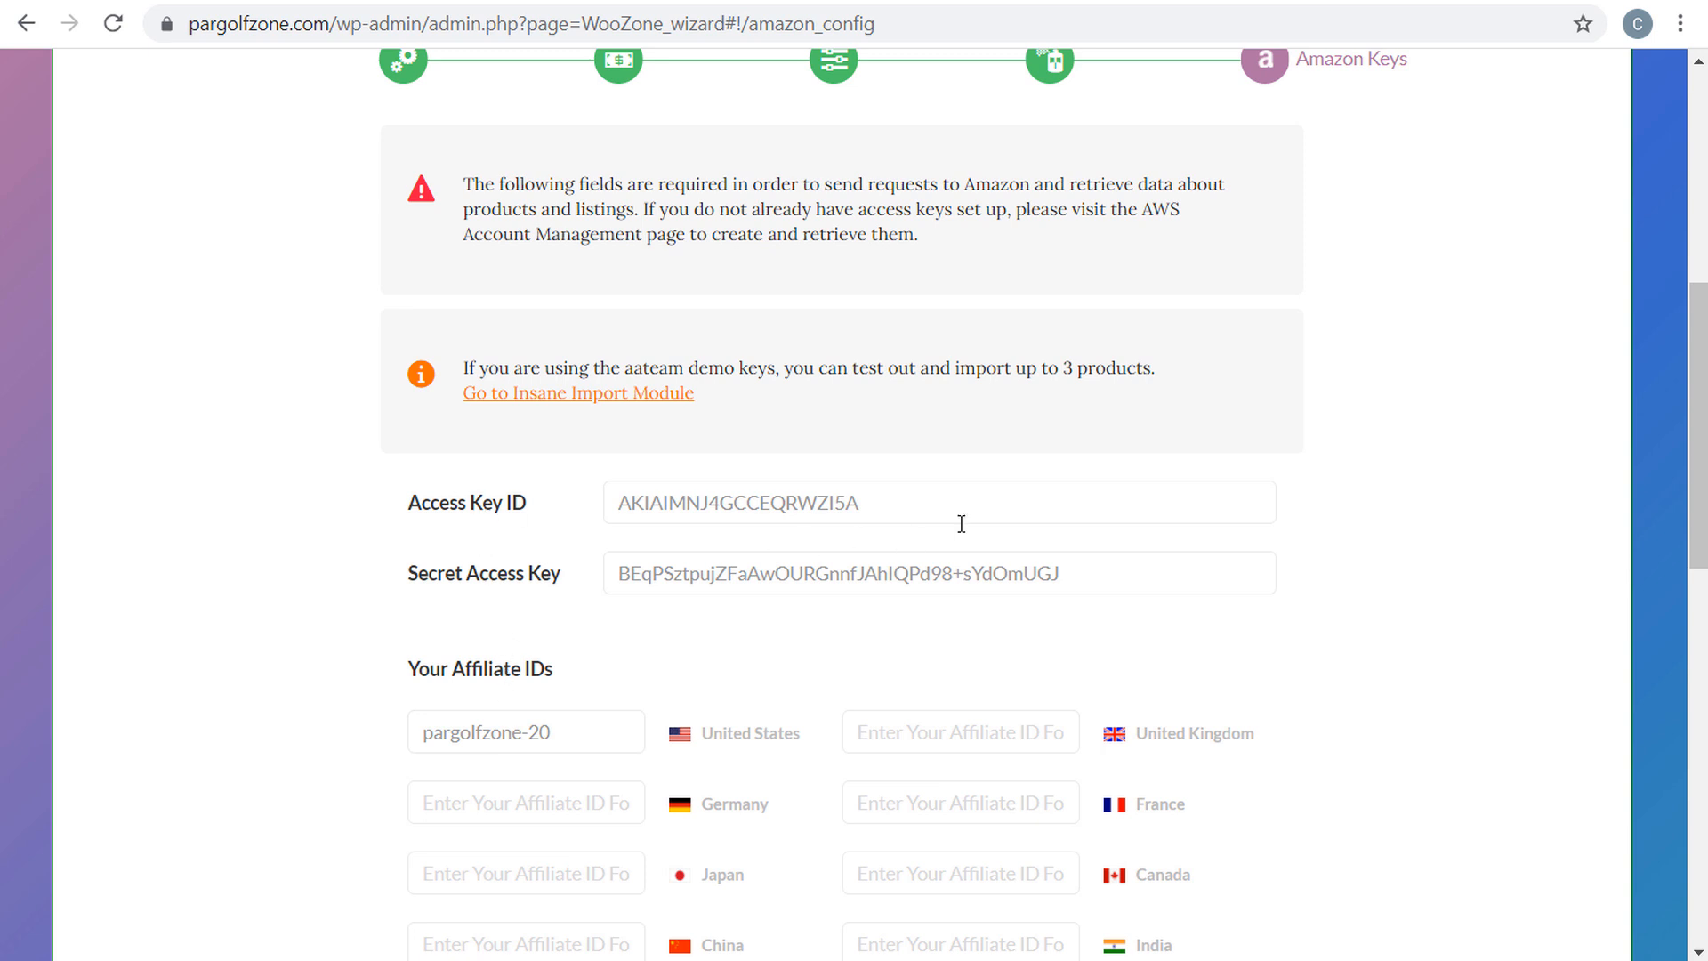
left_click_drag(1022, 499, 631, 519)
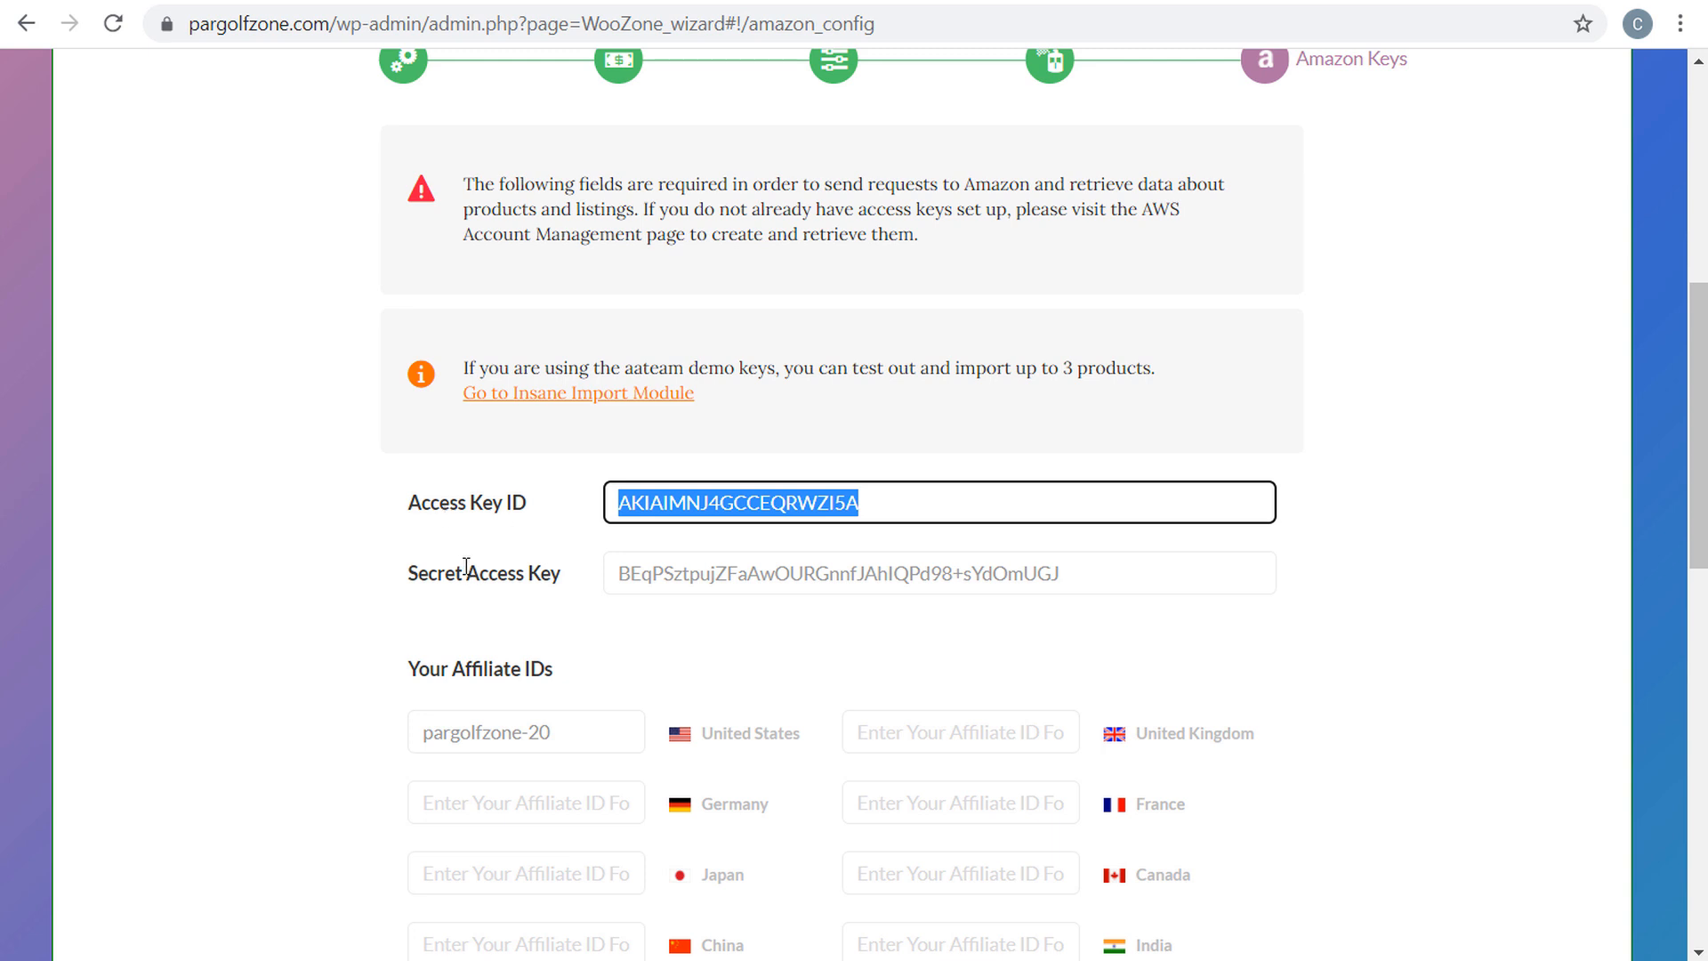
left_click_drag(1171, 574, 467, 494)
left_click(466, 495)
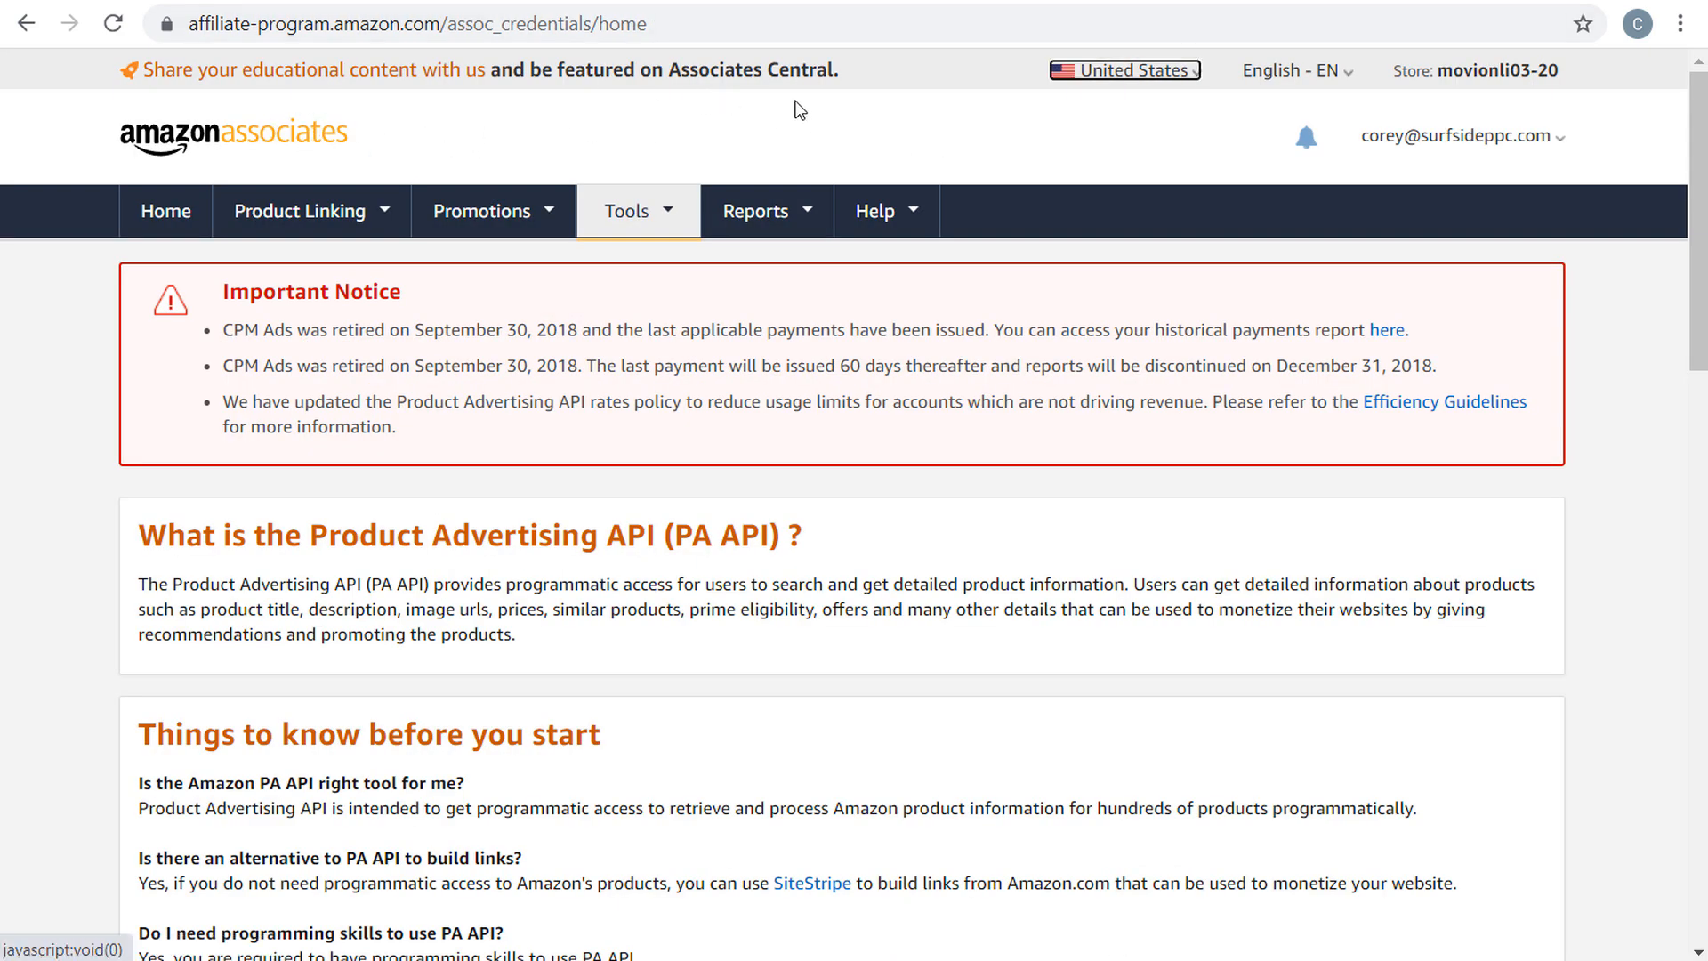
- Examine the access keys under Manage Your Credentials on the Amazon Associates Product Advertising API page
mouse_move(633, 216)
scroll(107, 559, "down", 10)
left_click_drag(153, 228, 487, 233)
left_click(637, 316)
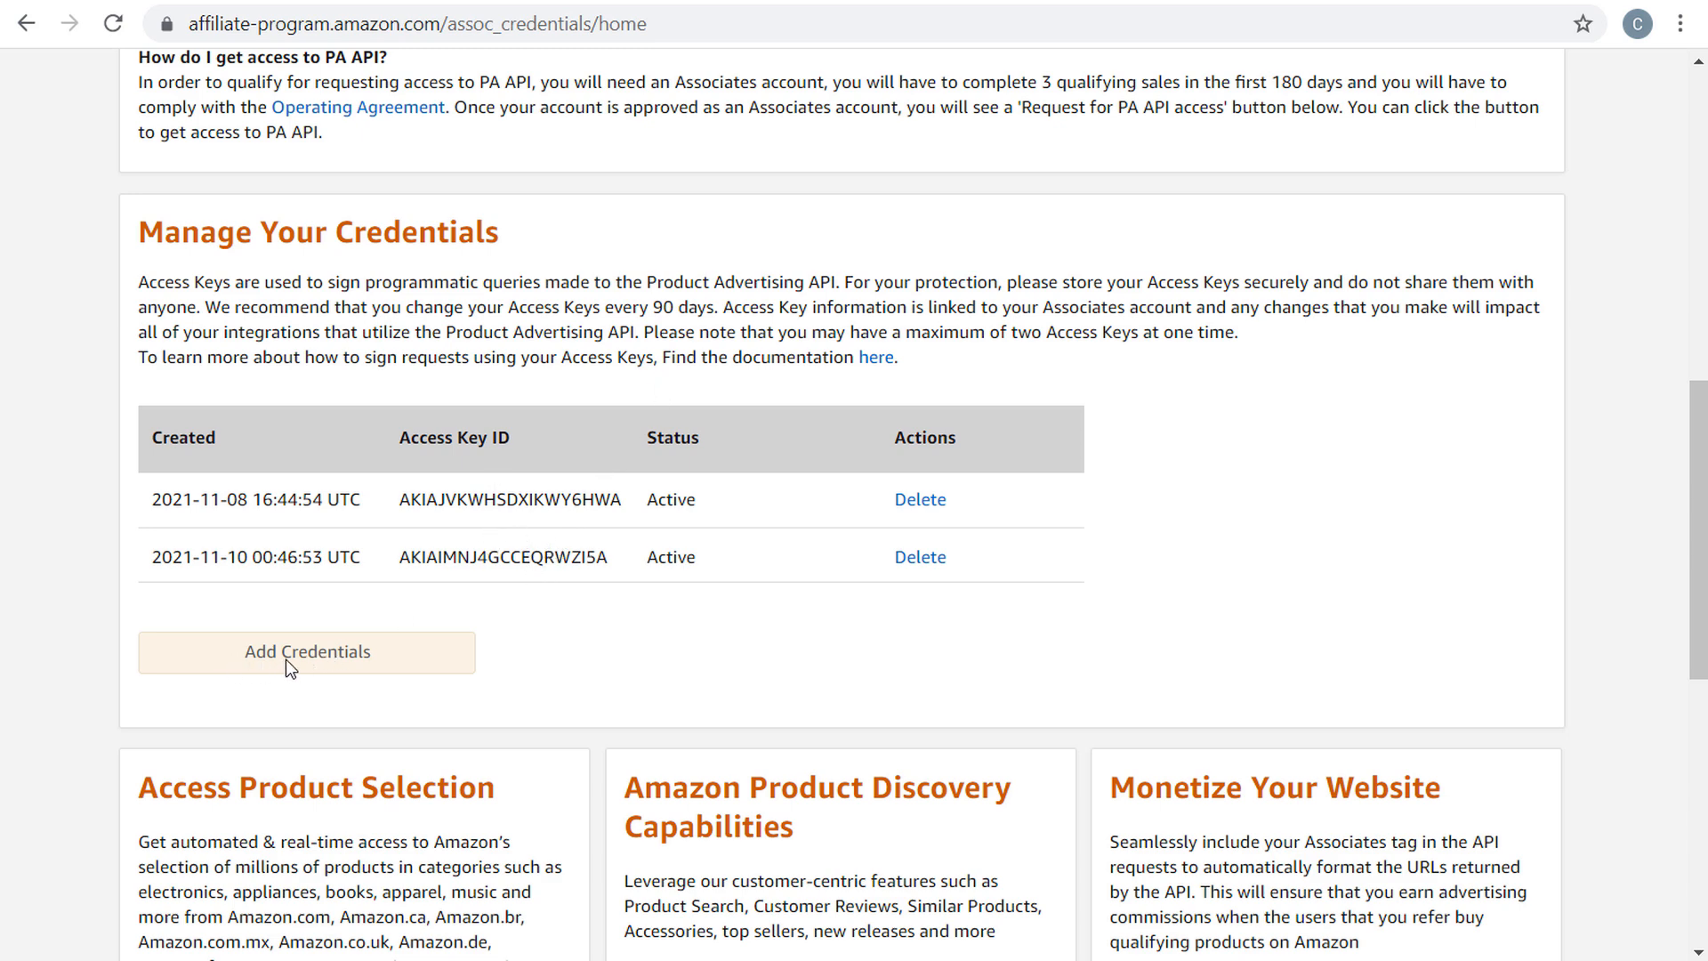
double_click(430, 494)
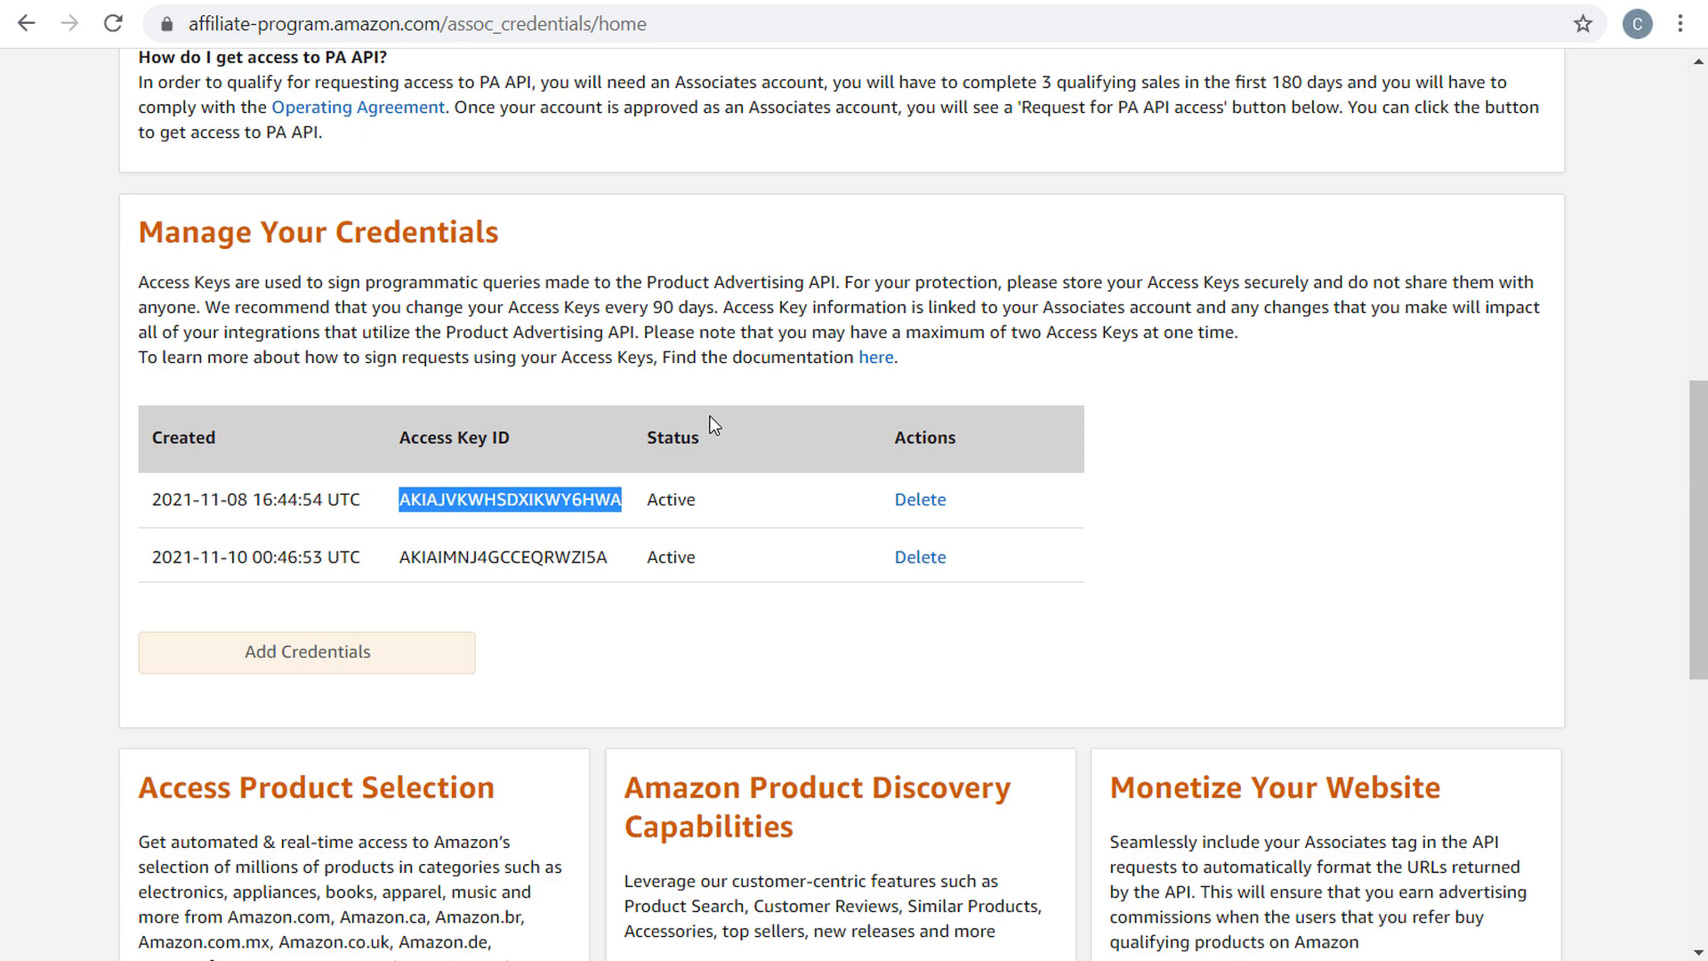
- Return to the WZone wizard and review the Access Key ID field and the affiliate ID fields for each country
left_click(240, 2)
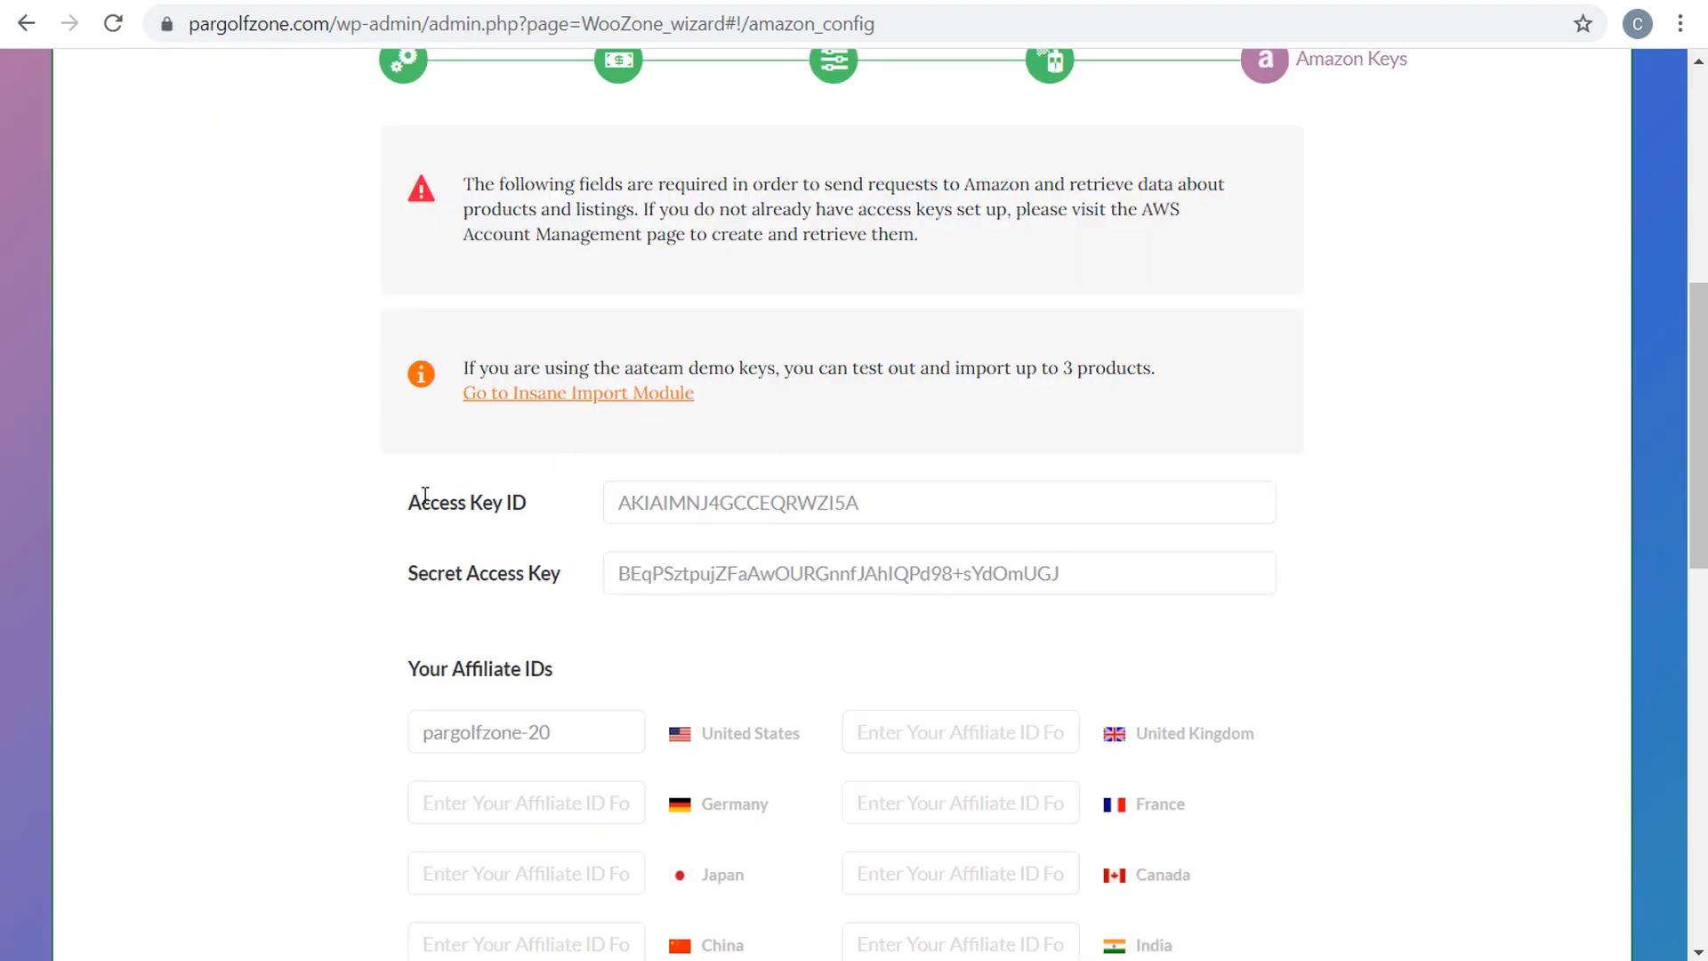
left_click_drag(407, 503, 661, 503)
left_click(916, 500)
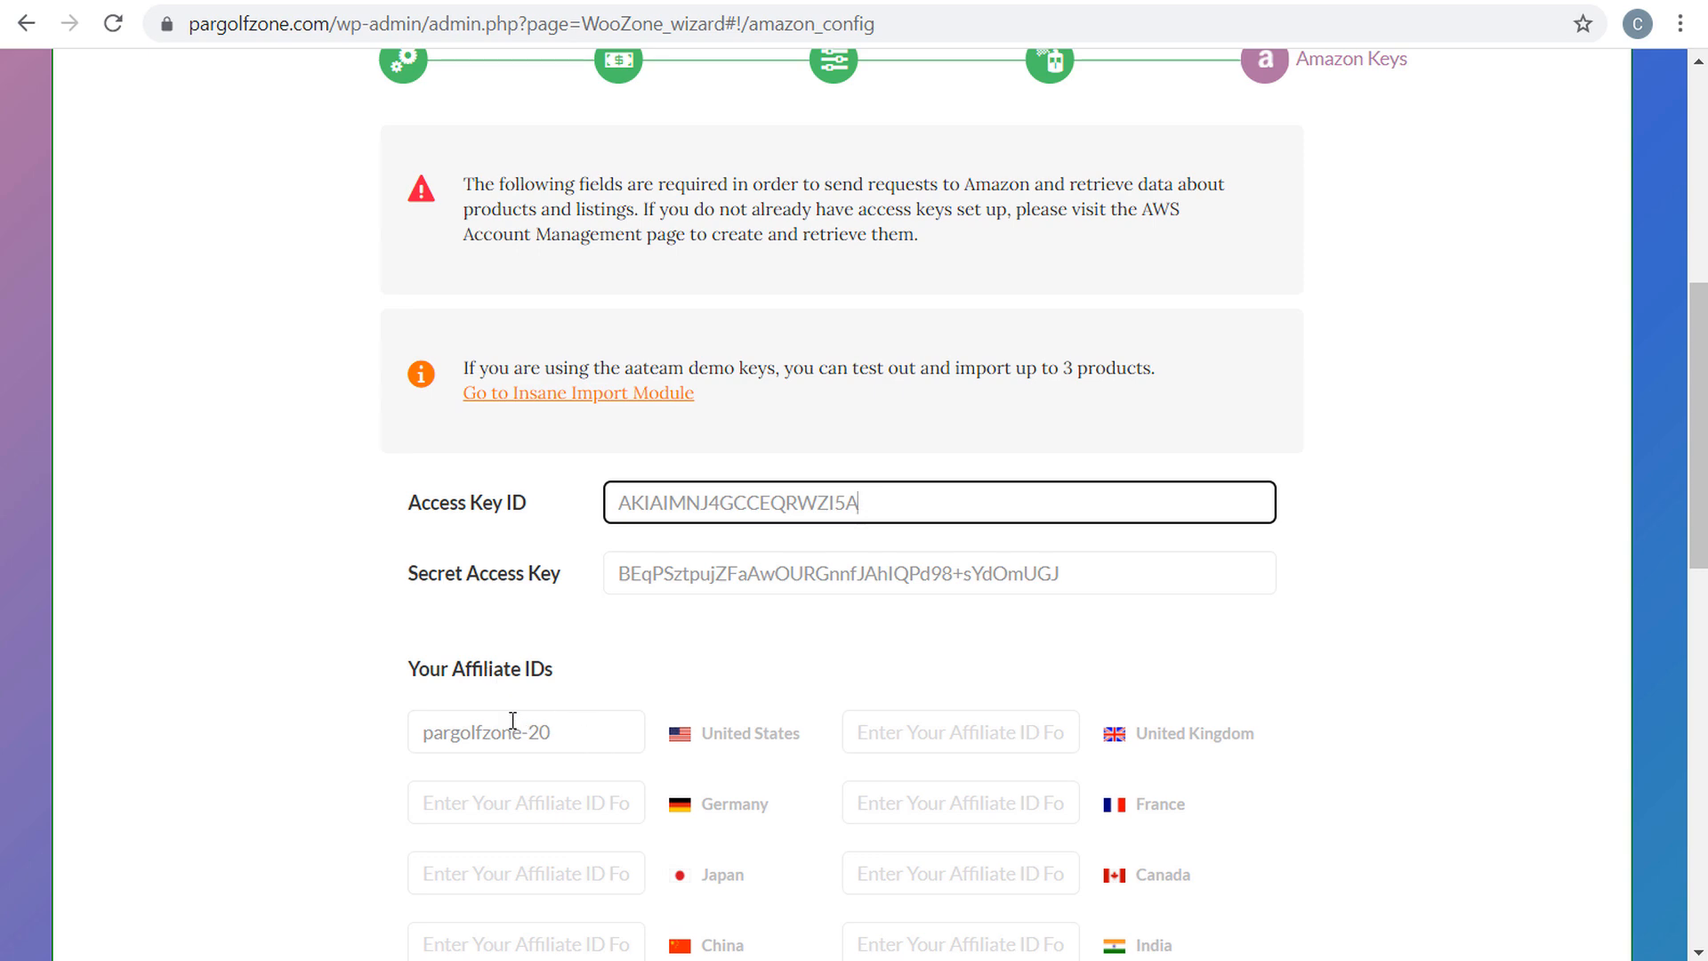
scroll(329, 565, "down", 5)
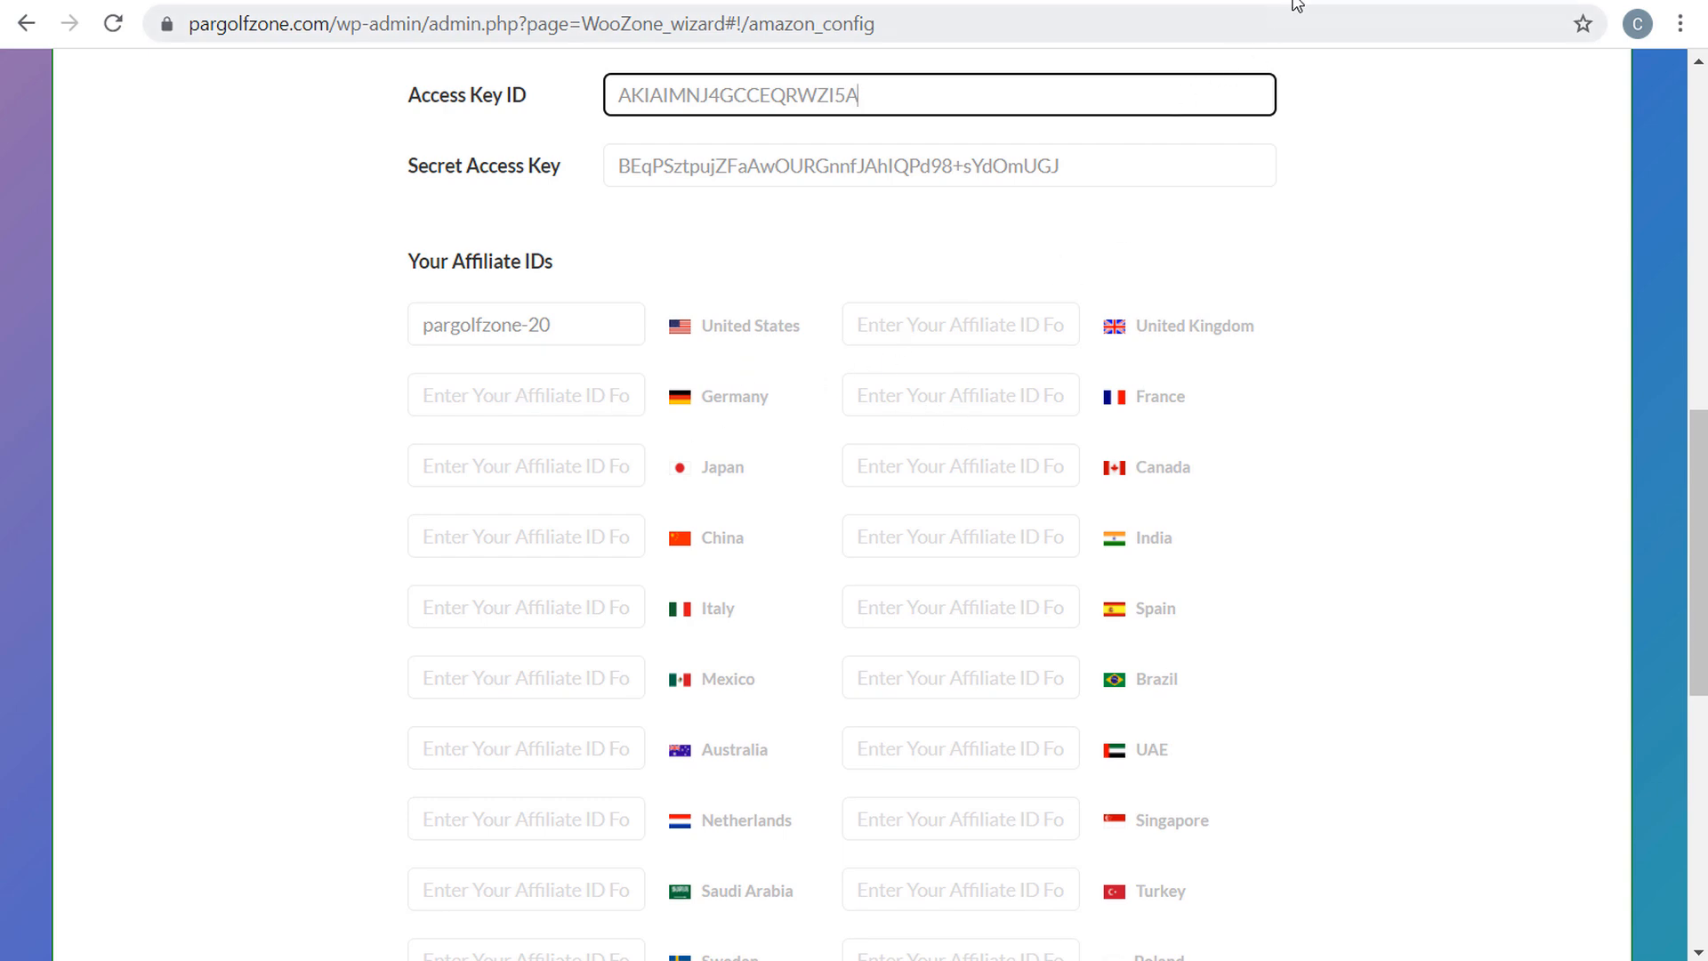
- Switch to Amazon Associates and look through the available tools, the country marketplaces and the account options for managing tracking IDs
key("ctrl+Tab")
scroll(998, 281, "up", 10)
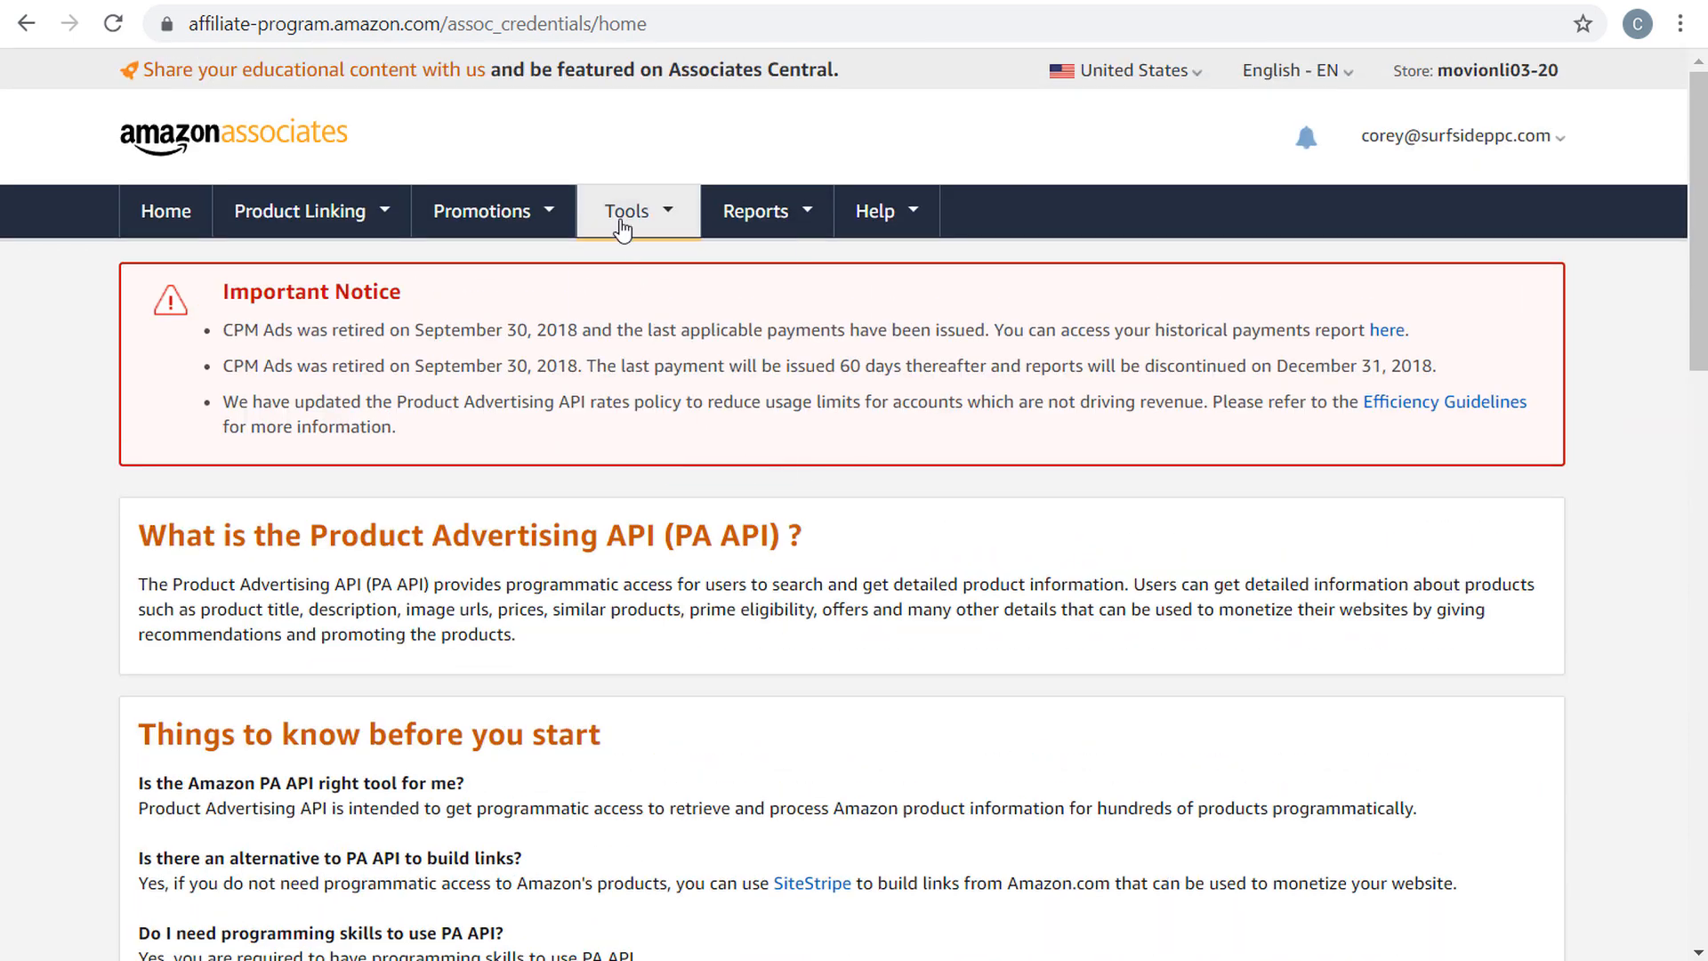
left_click(614, 213)
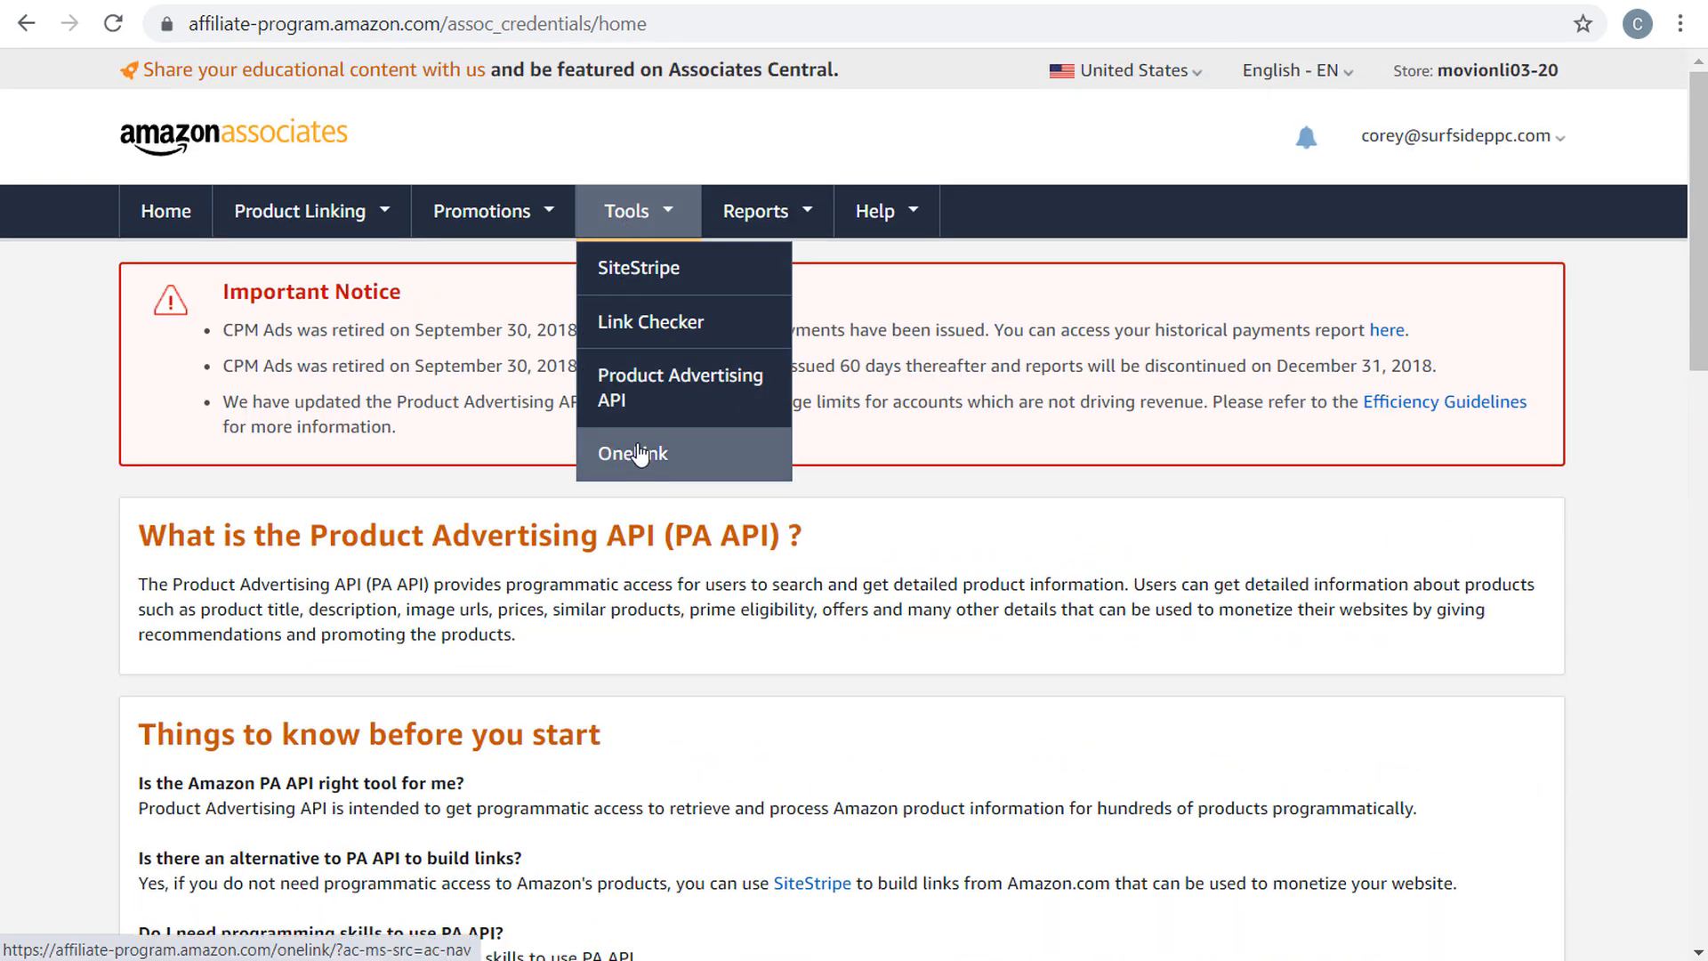
left_click(1134, 73)
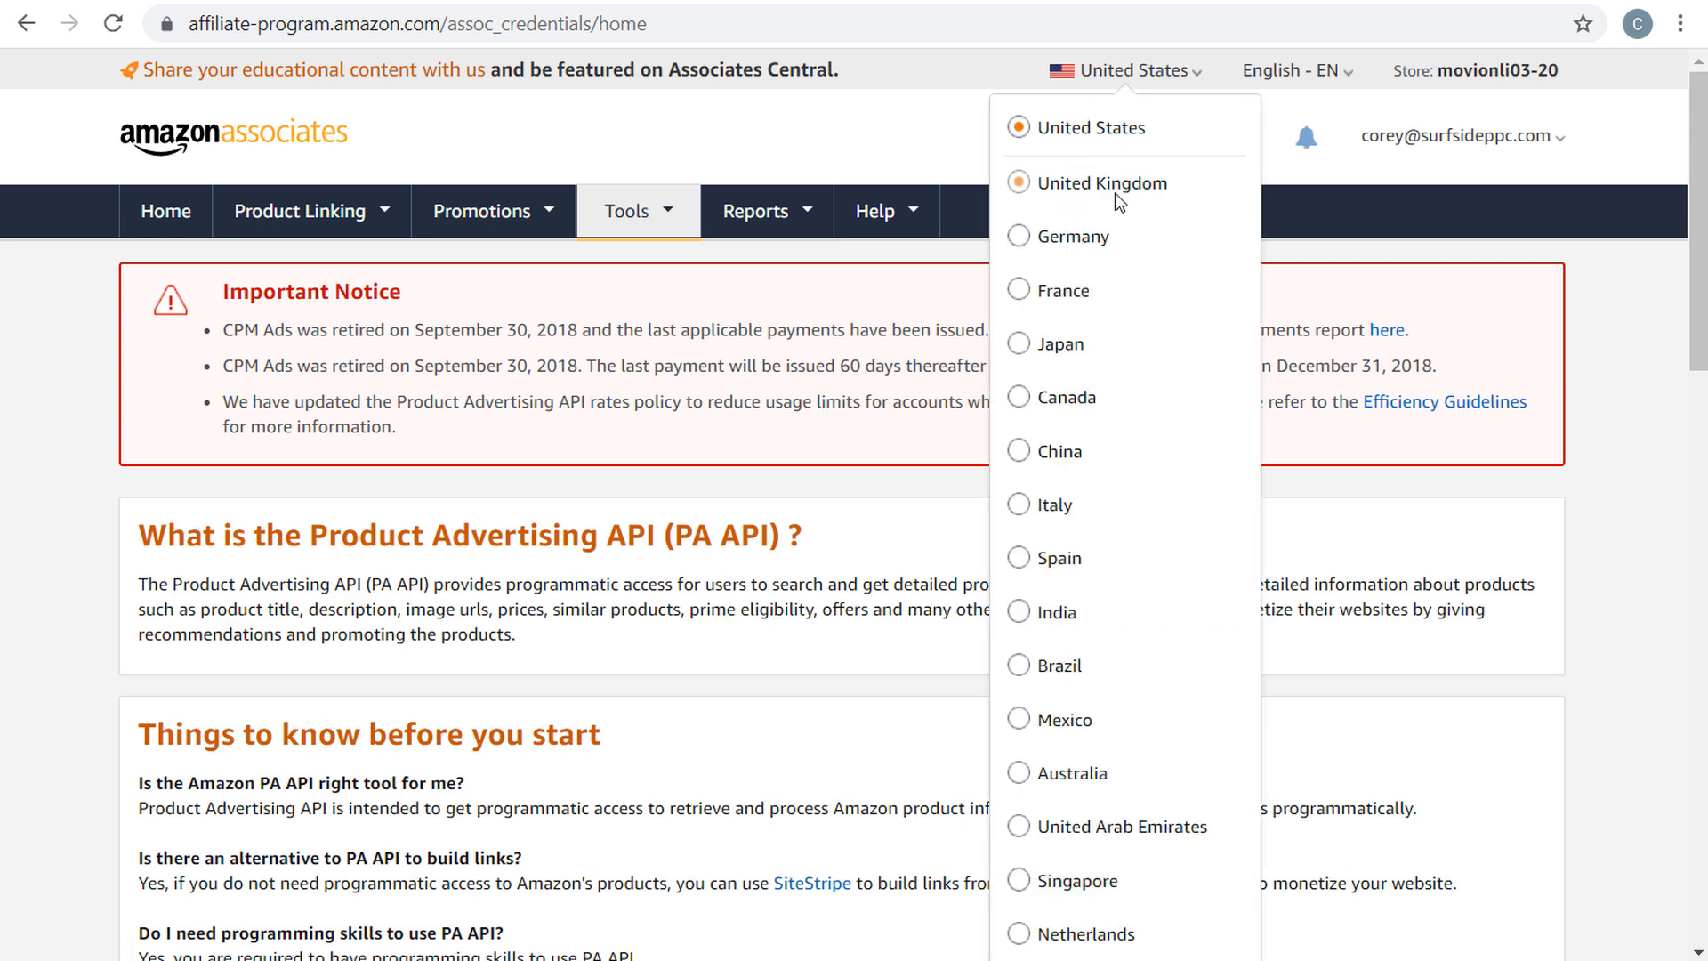
left_click(869, 365)
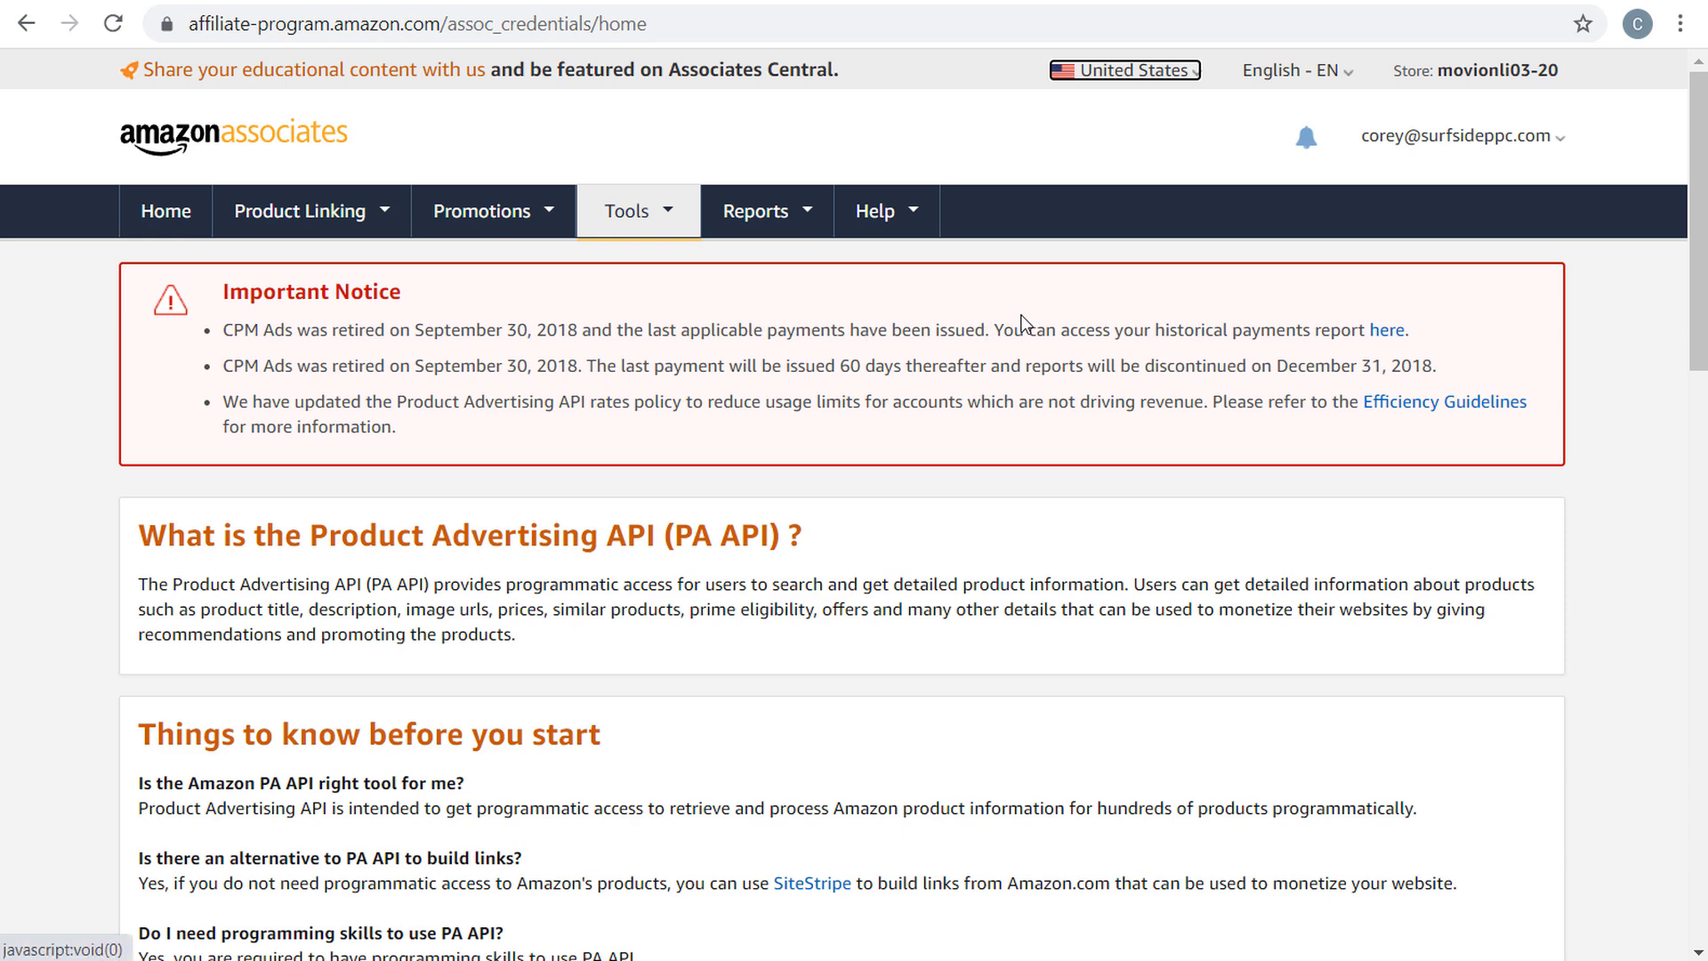
left_click(1077, 270)
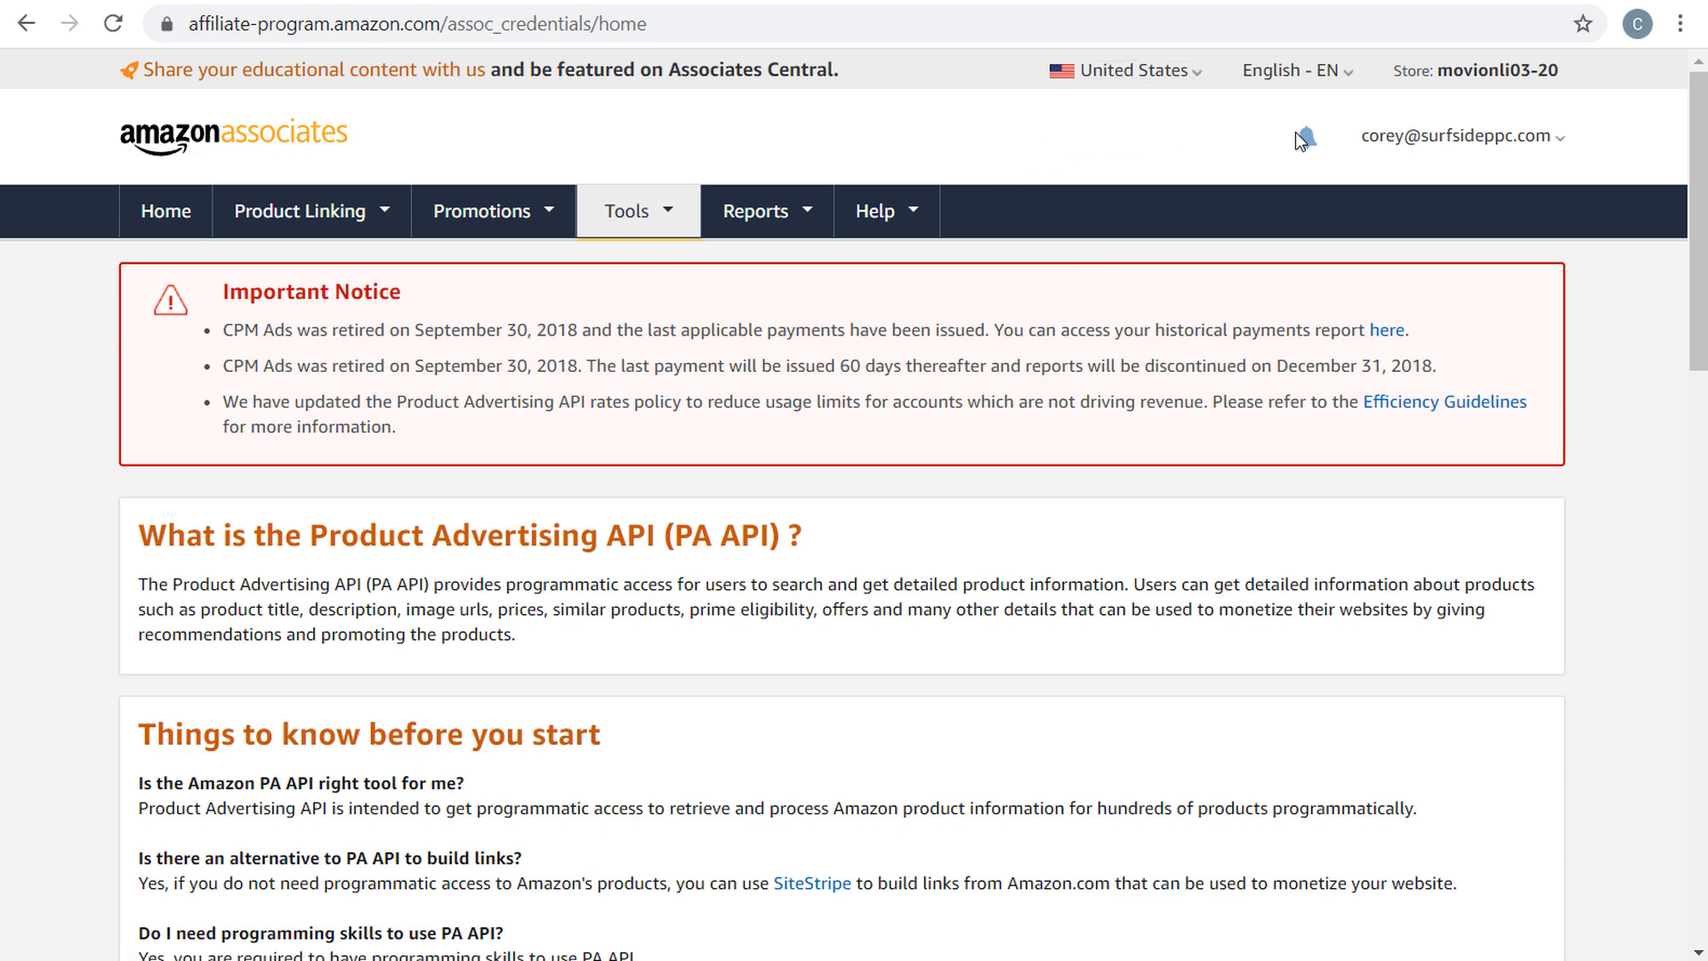
mouse_move(1403, 140)
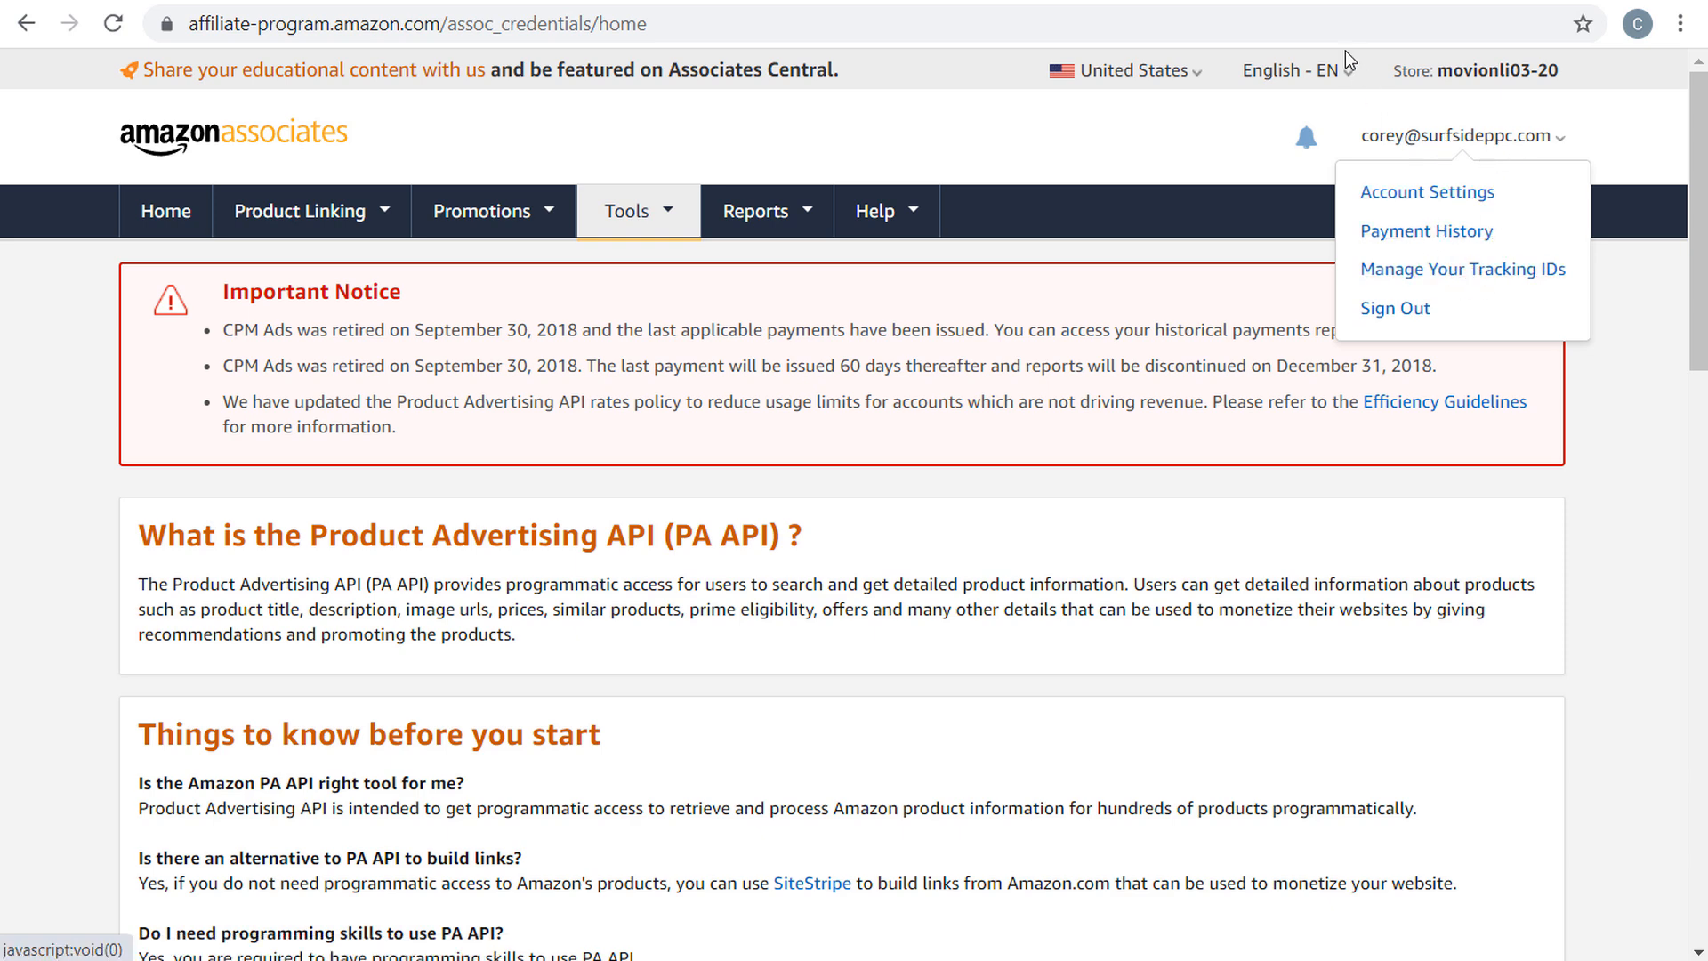
- View the form for adding a new tracking ID on the Manage Your Tracking IDs page and close it without creating one
key("ctrl+Tab")
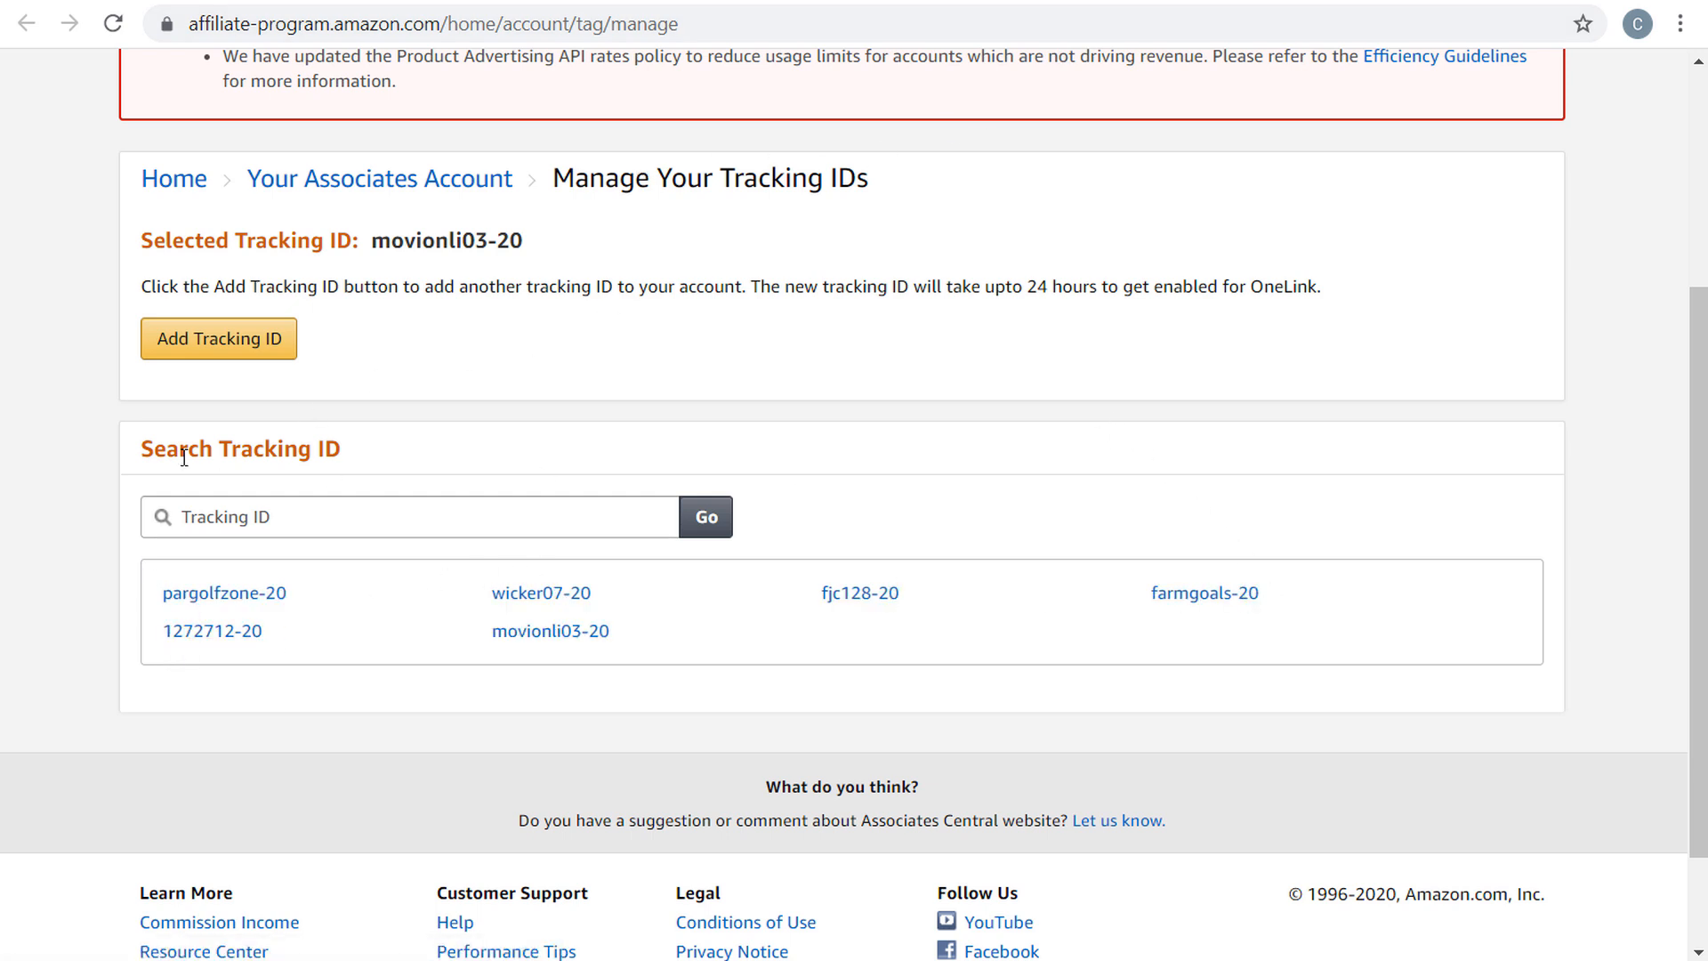
left_click(236, 353)
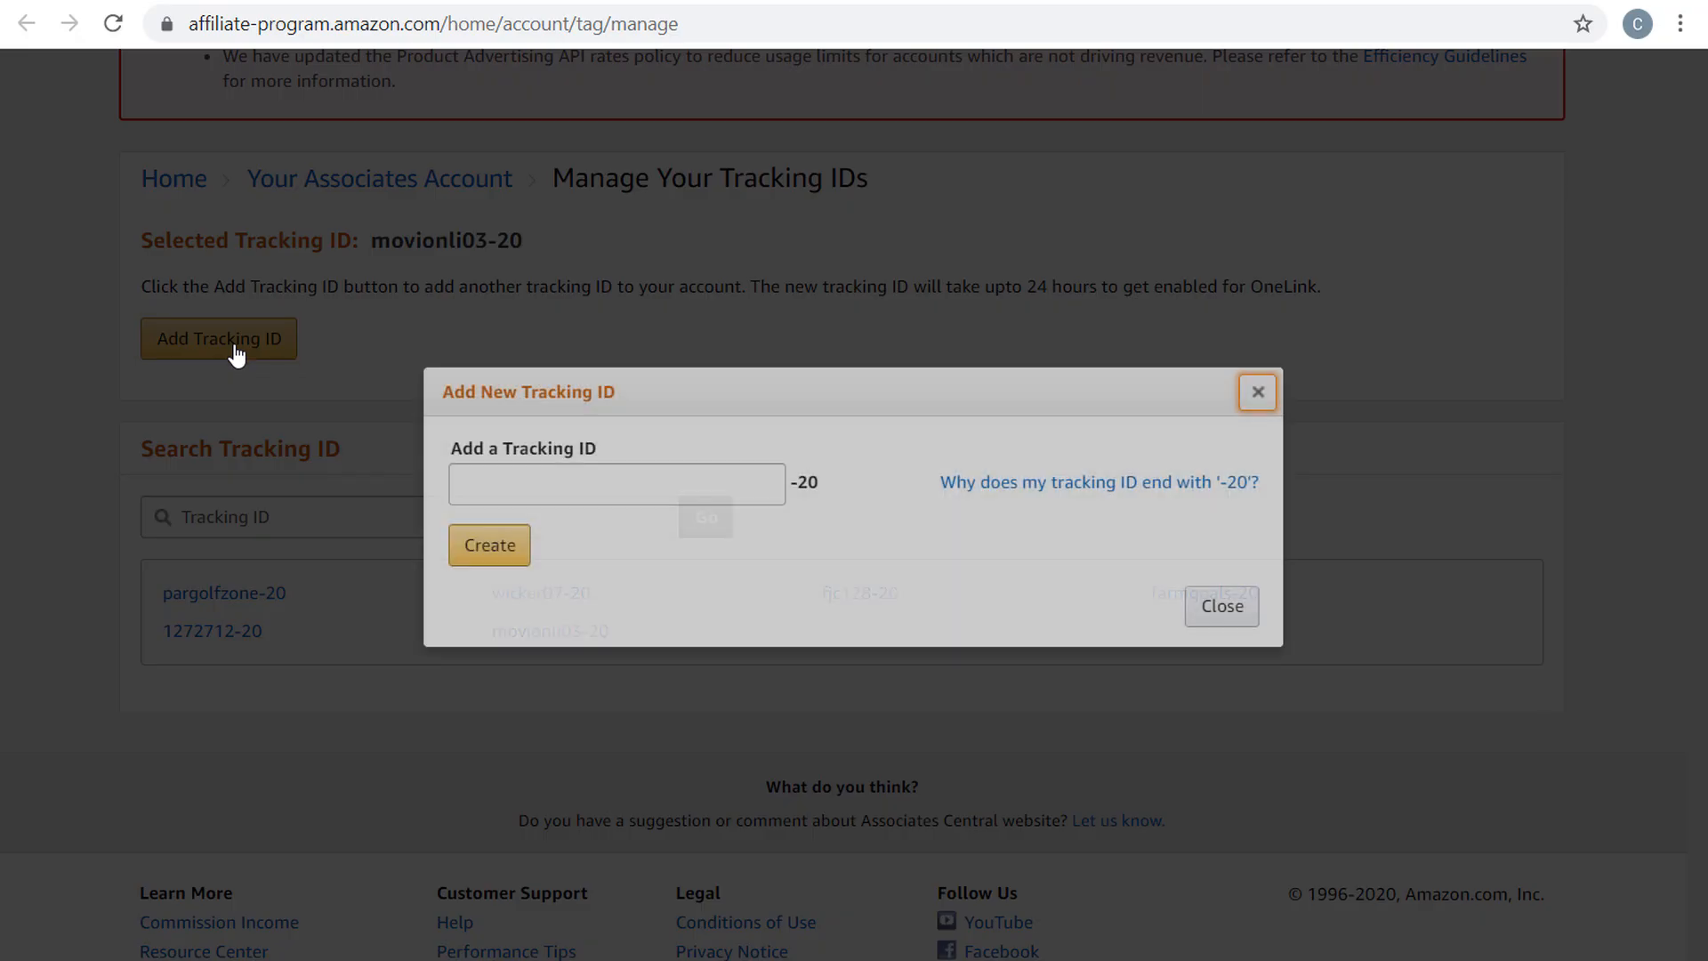
left_click(564, 484)
left_click(1233, 610)
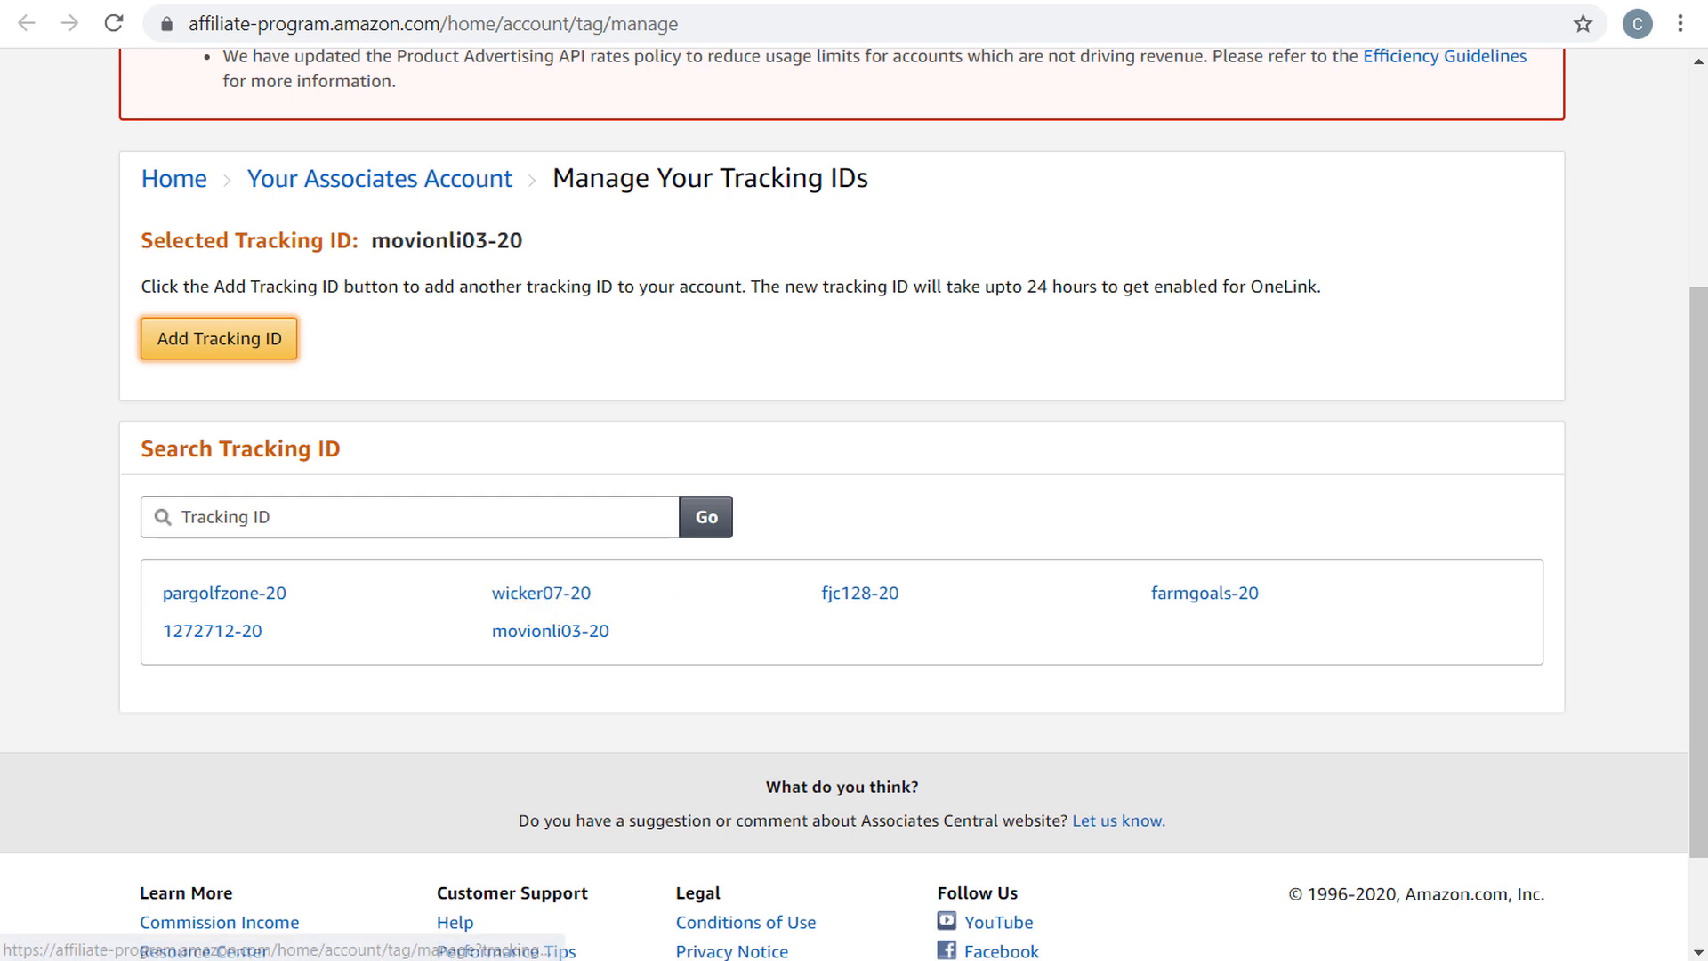
- Return to the WZone wizard and recheck the Access Key ID, Secret Access Key and Your Affiliate IDs fields
left_click(196, 2)
left_click(601, 312)
left_click(405, 267)
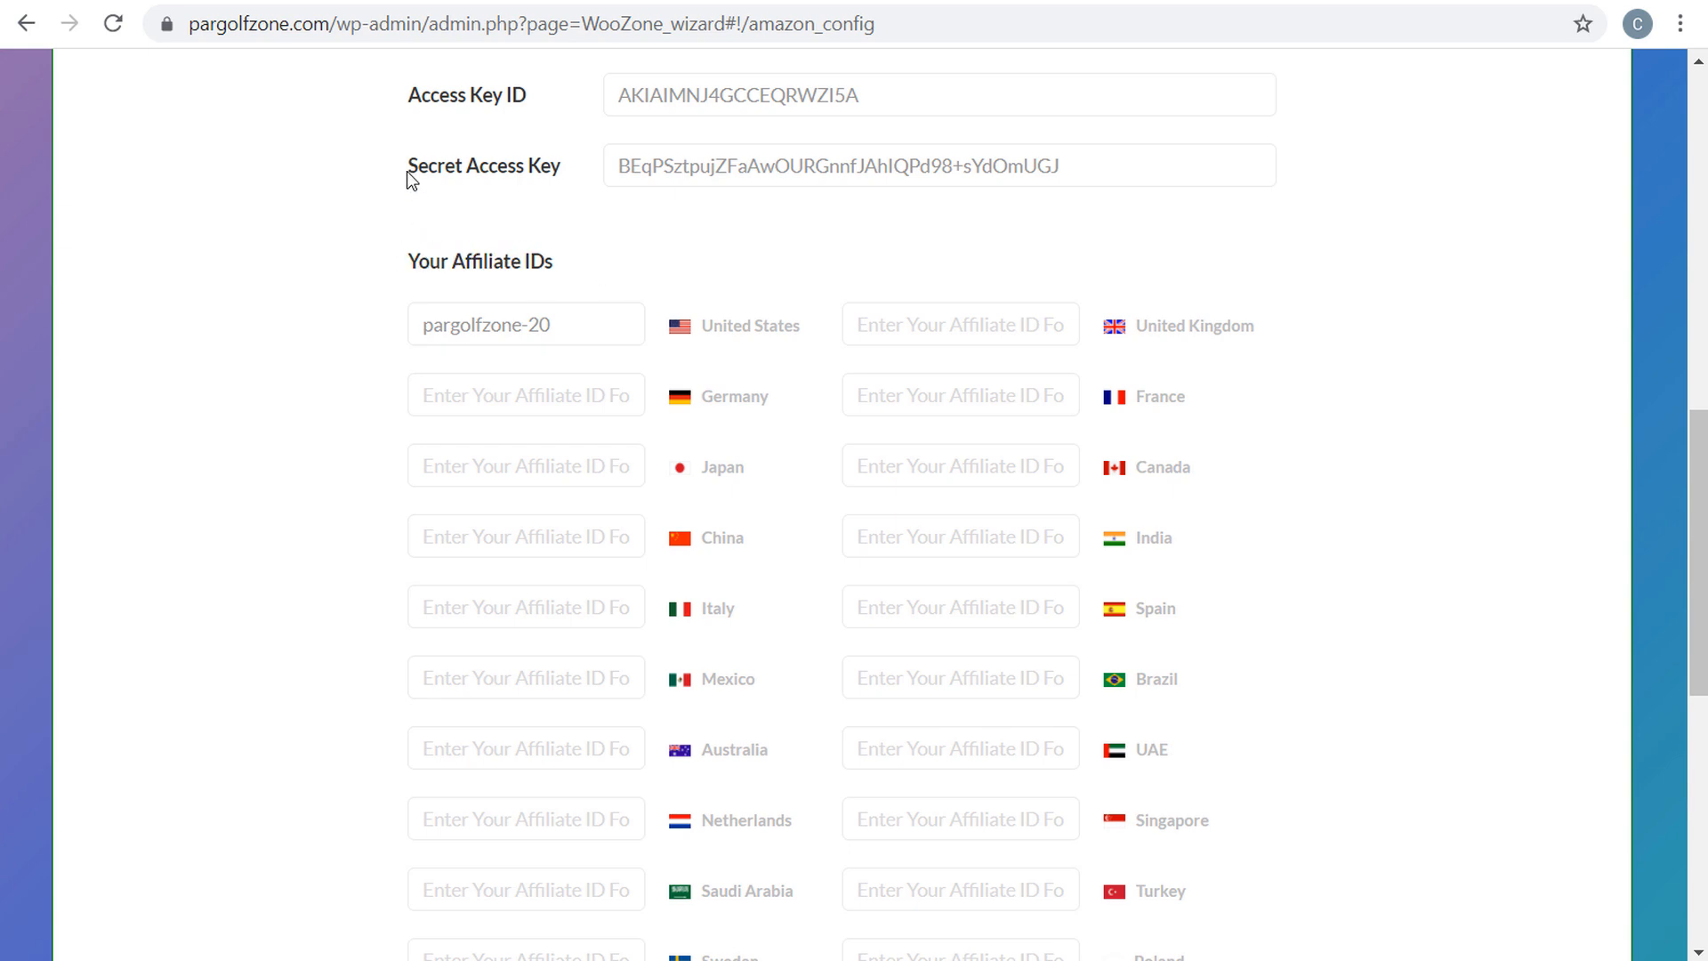
scroll(221, 302, "up", 3)
left_click_drag(407, 367, 537, 380)
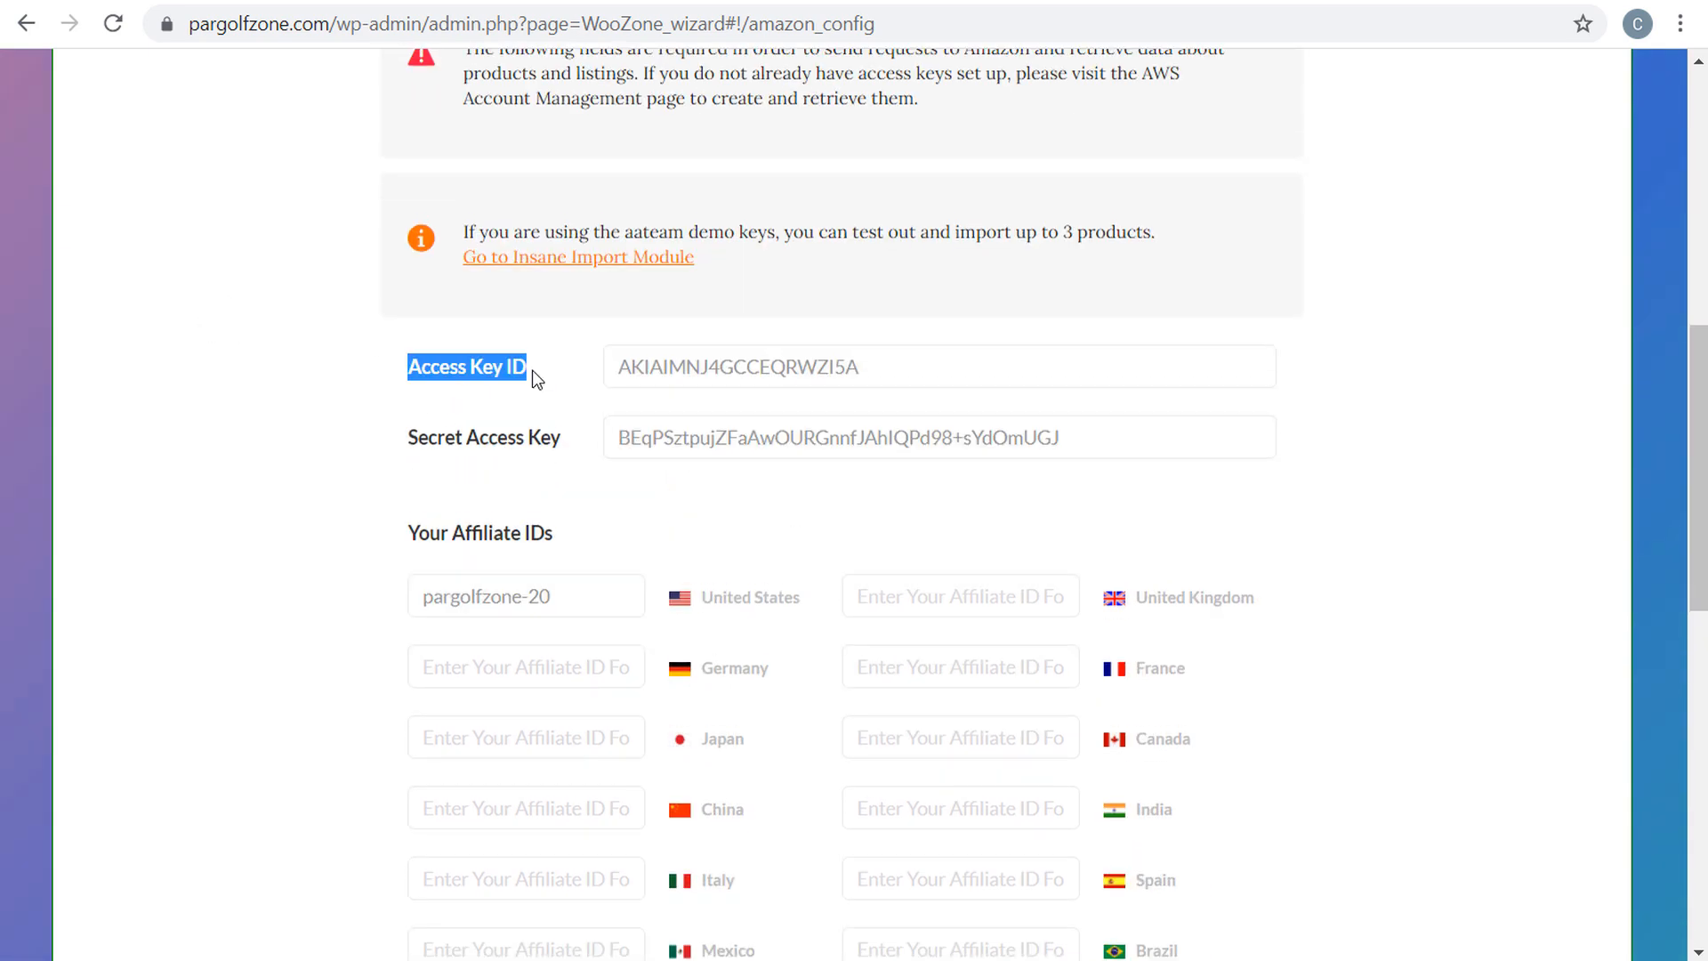
left_click_drag(408, 436, 573, 450)
left_click(461, 541)
left_click_drag(394, 537, 587, 534)
left_click(587, 534)
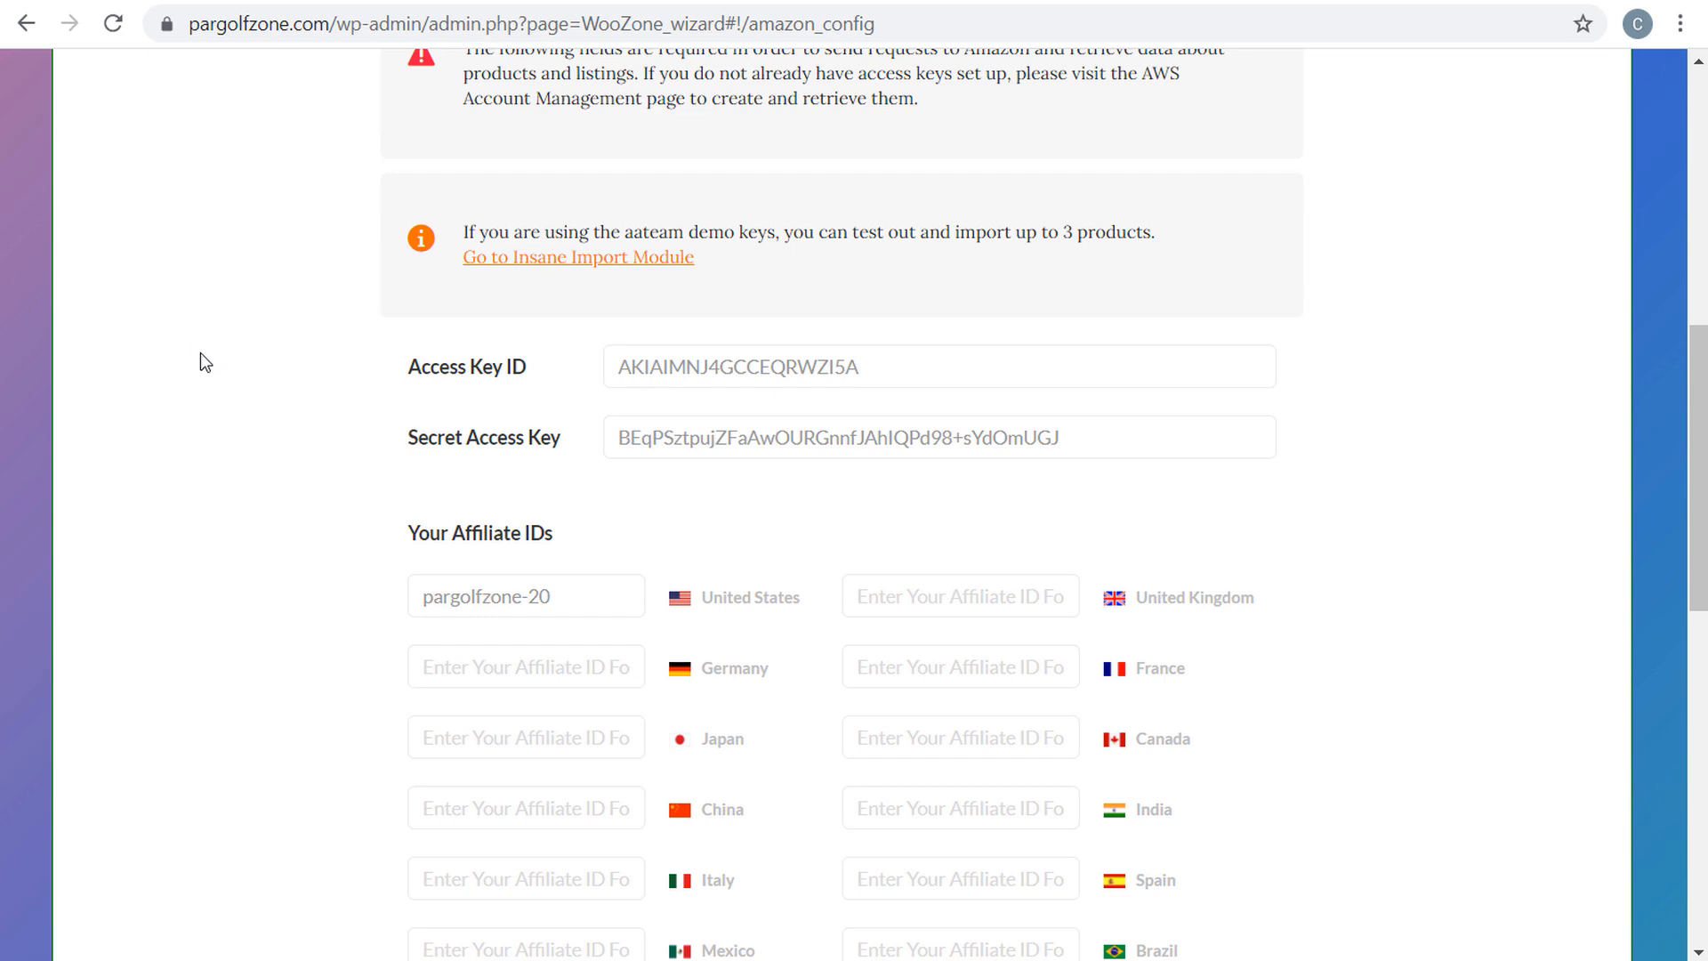
- Keep United States as main affiliate ID and import location, check the Amazon AWS keys and finish the setup wizard
scroll(217, 388, "down", 3)
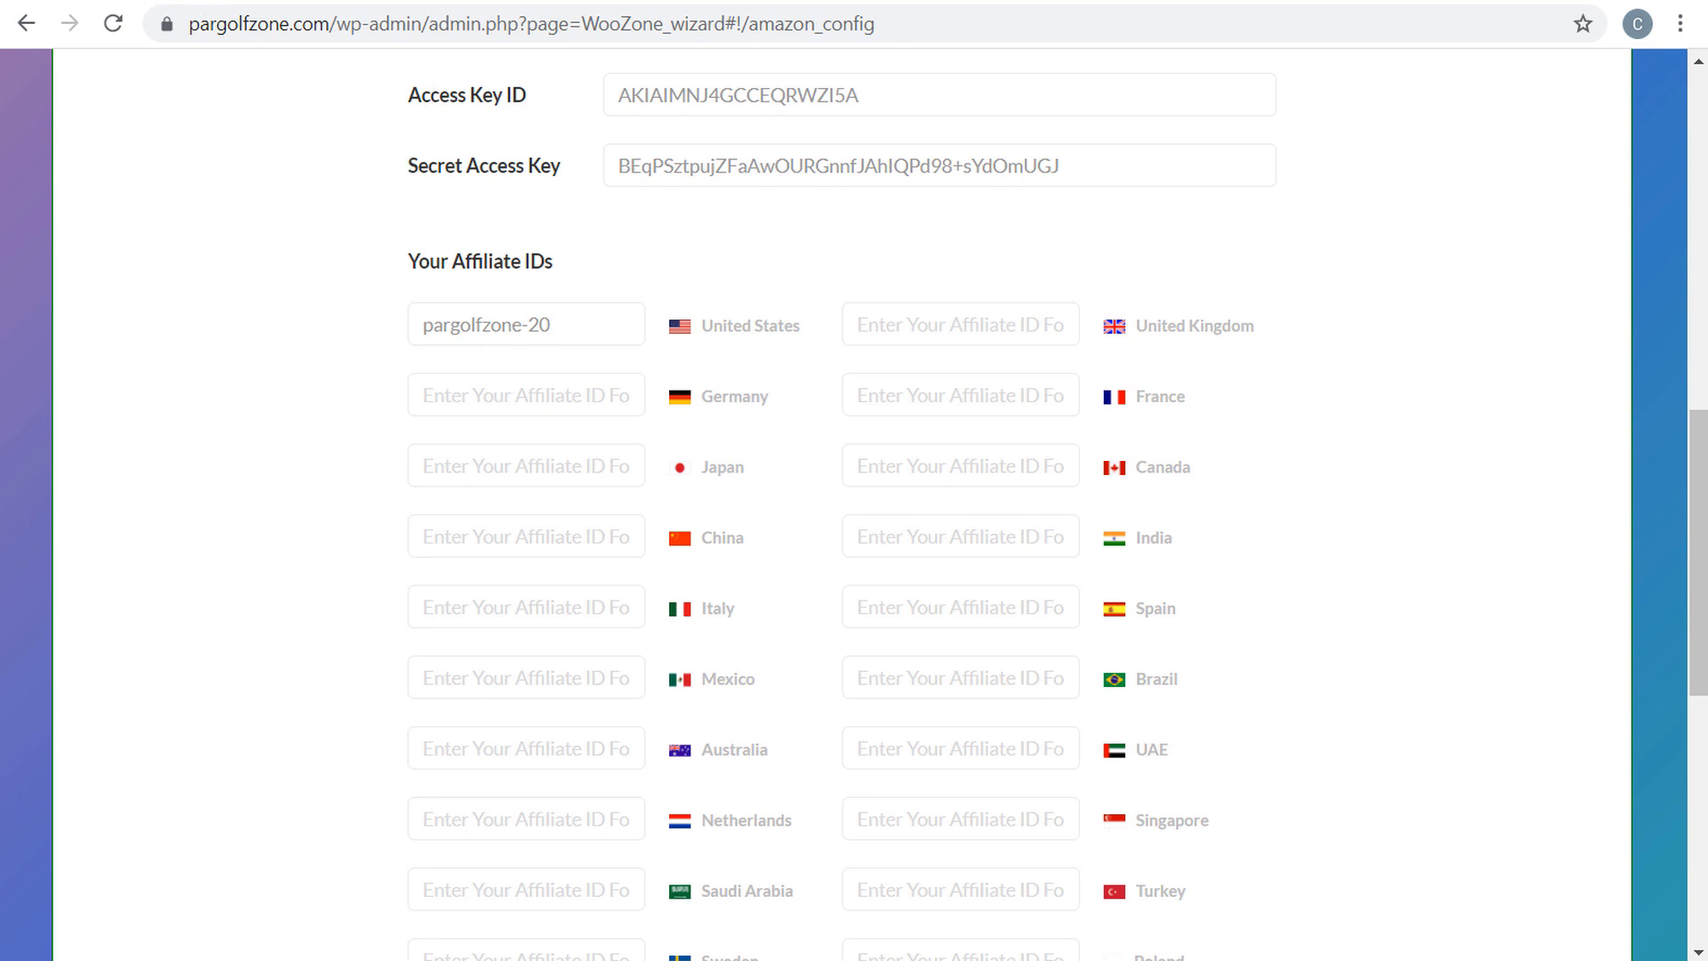
scroll(355, 160, "down", 2)
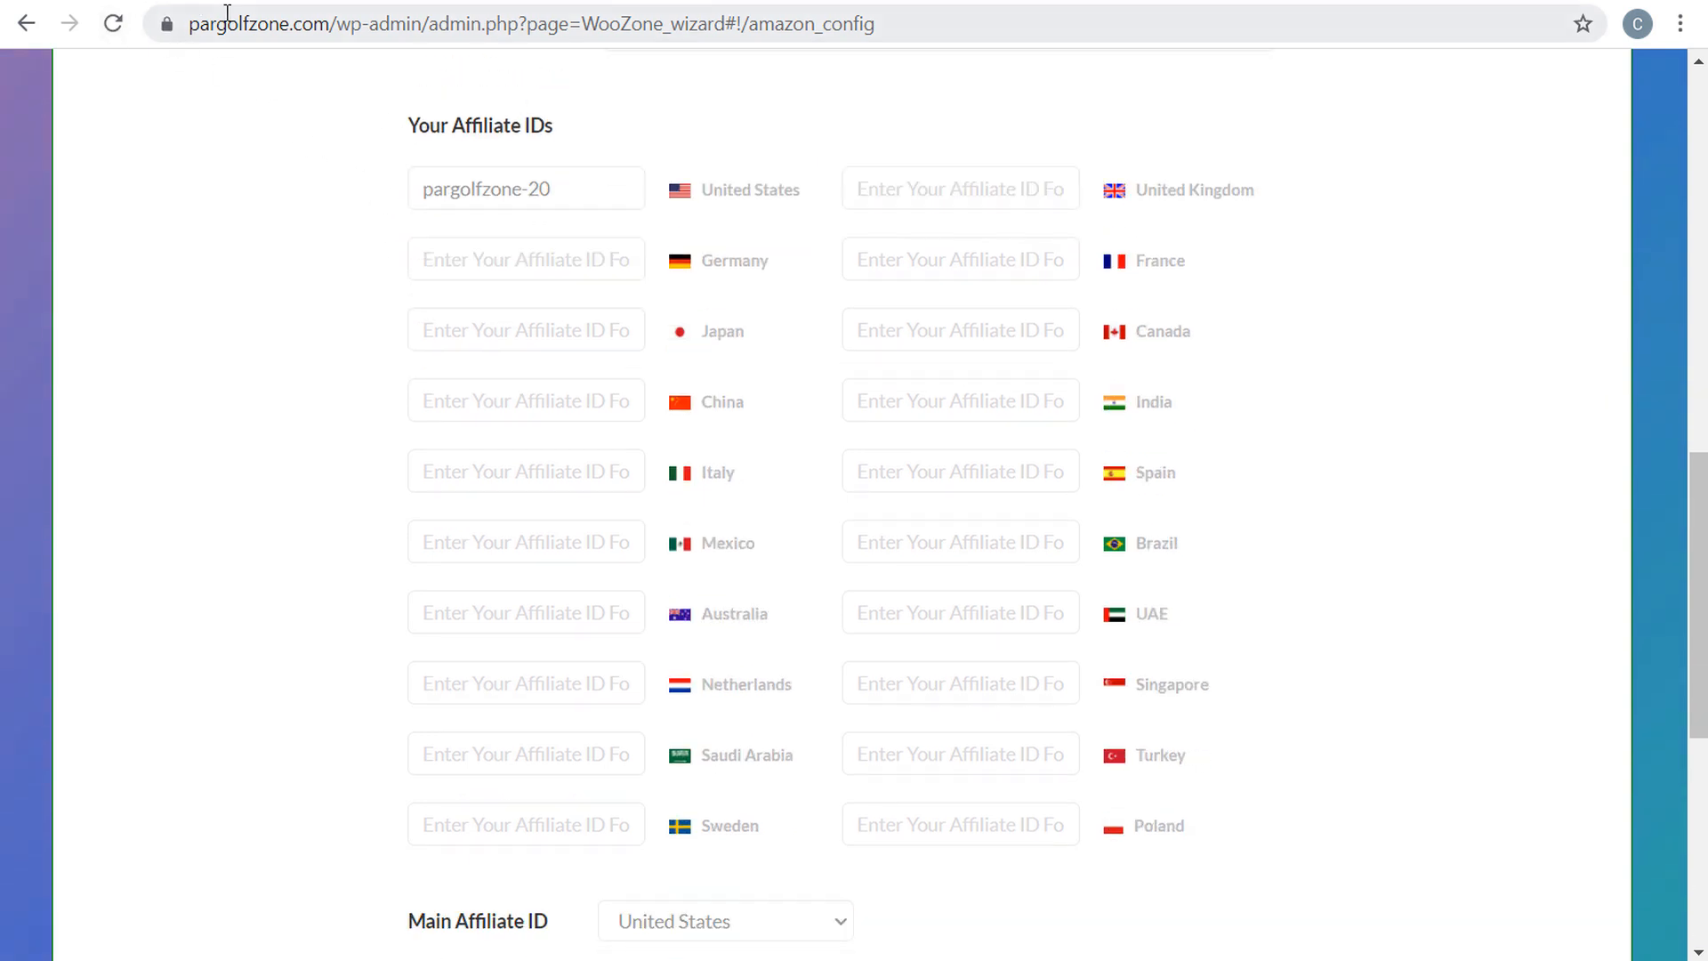
scroll(282, 114, "down", 6)
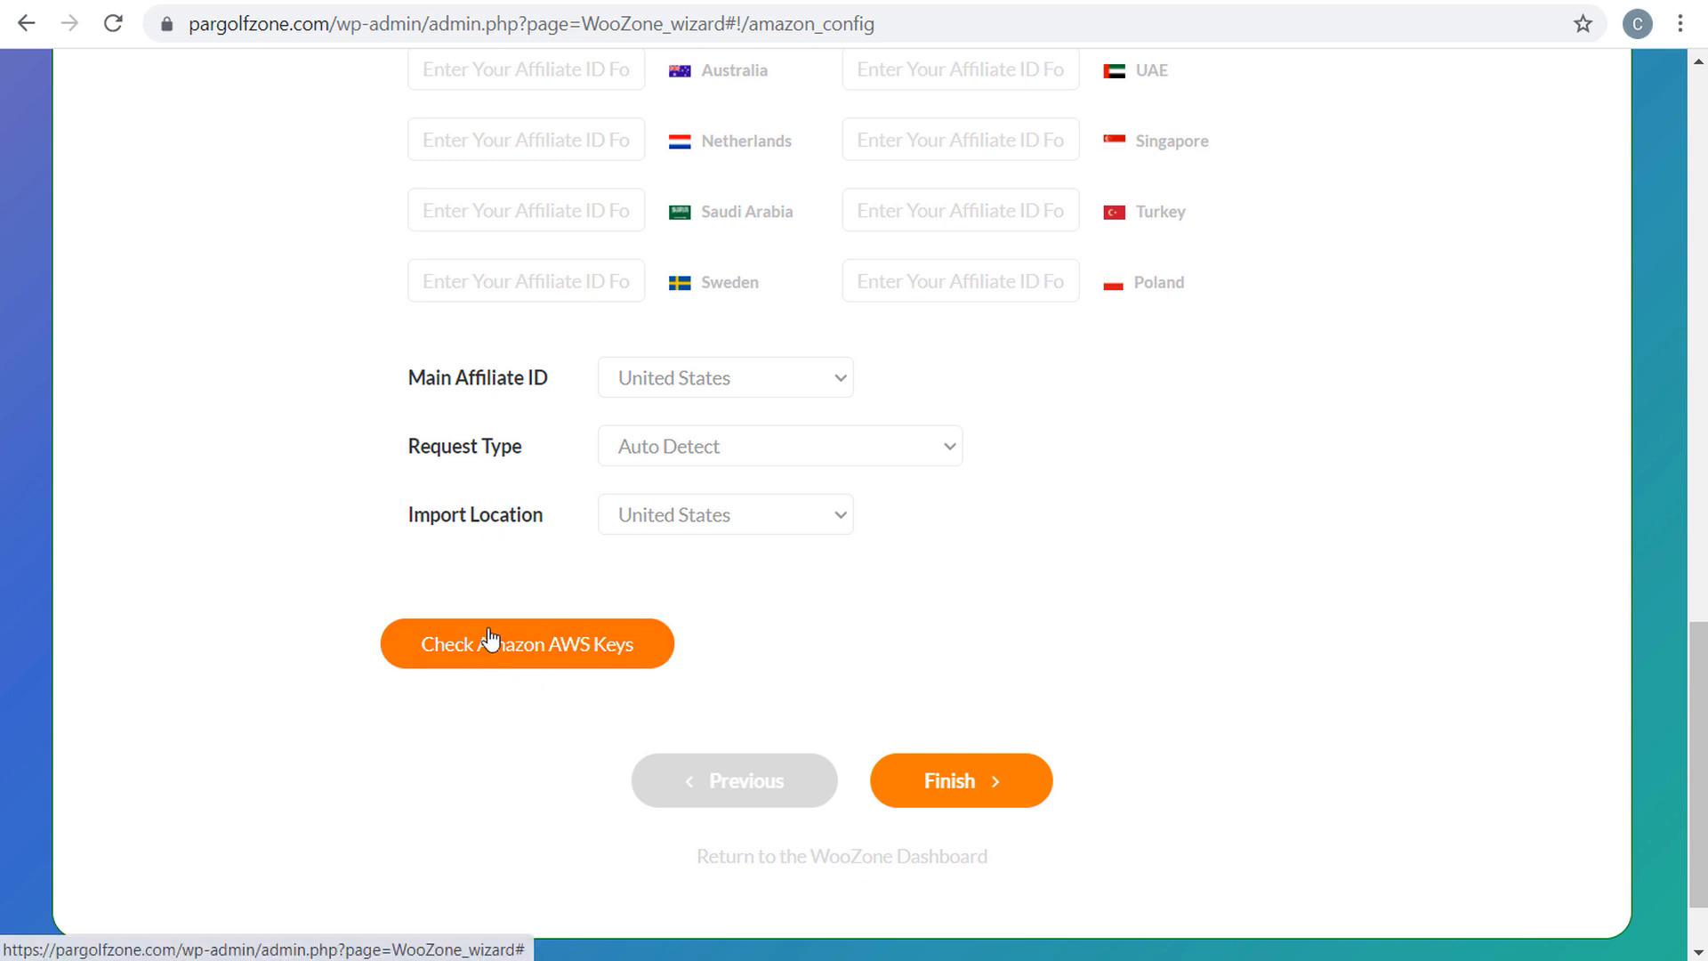
left_click(605, 629)
left_click(997, 794)
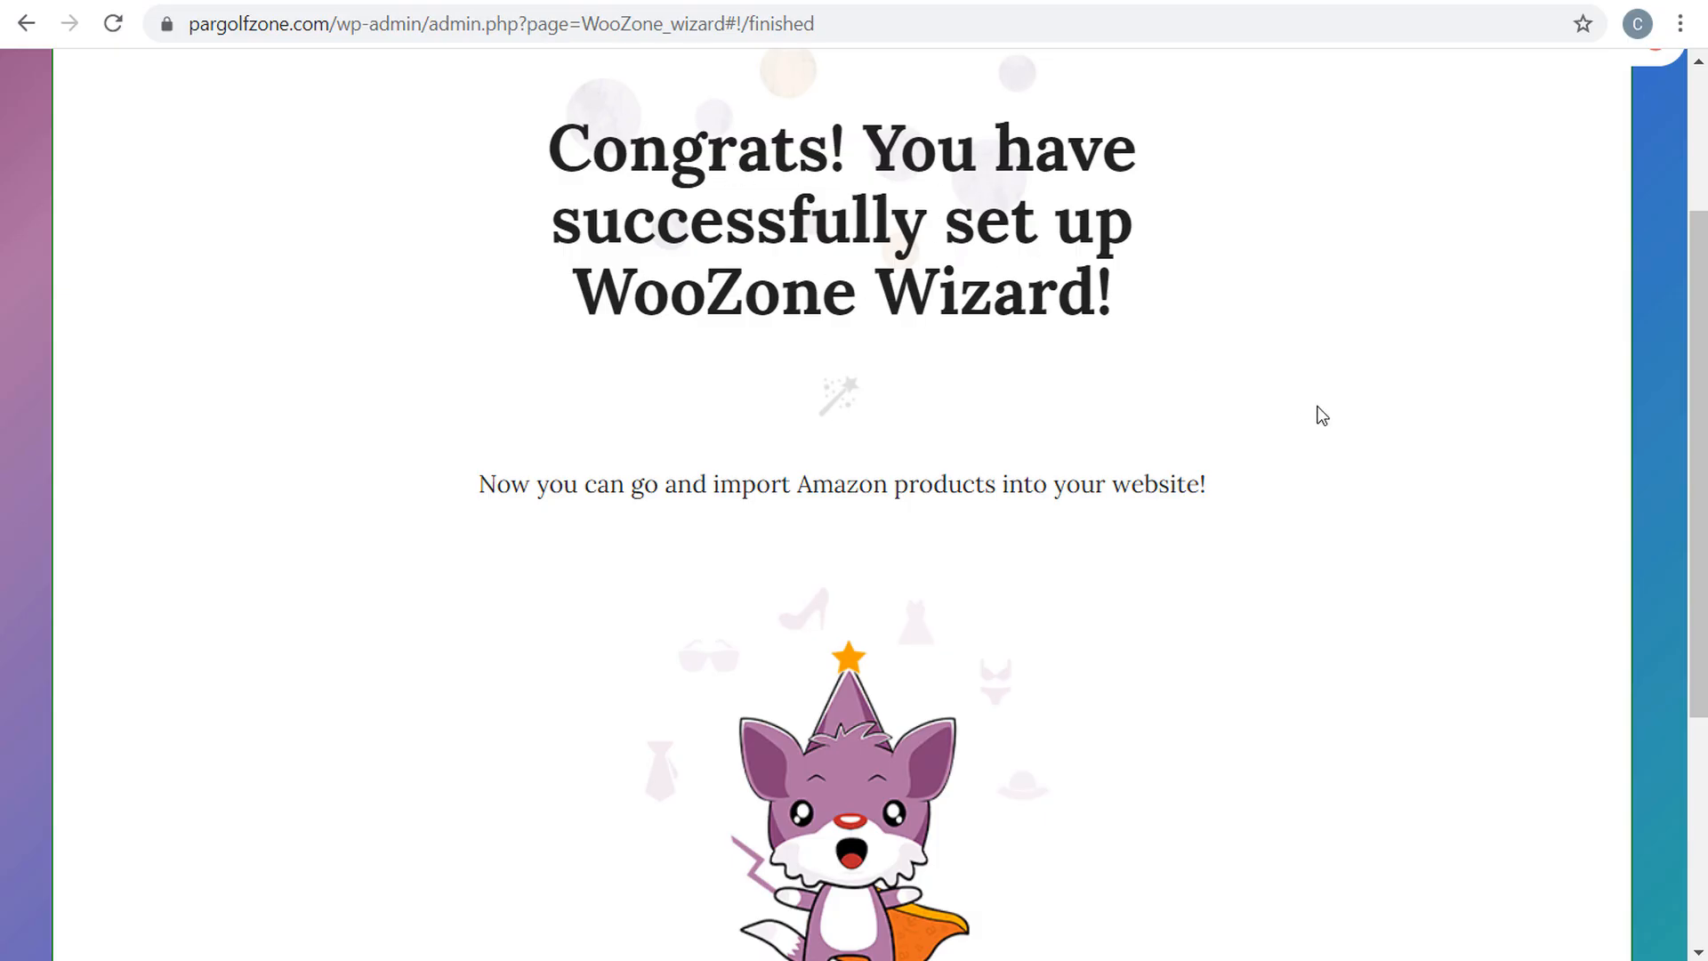
- Close the completed wizard and open the Amazon config page from the WZone dashboard
left_click_drag(652, 479, 867, 480)
left_click(870, 481)
scroll(1160, 493, "down", 5)
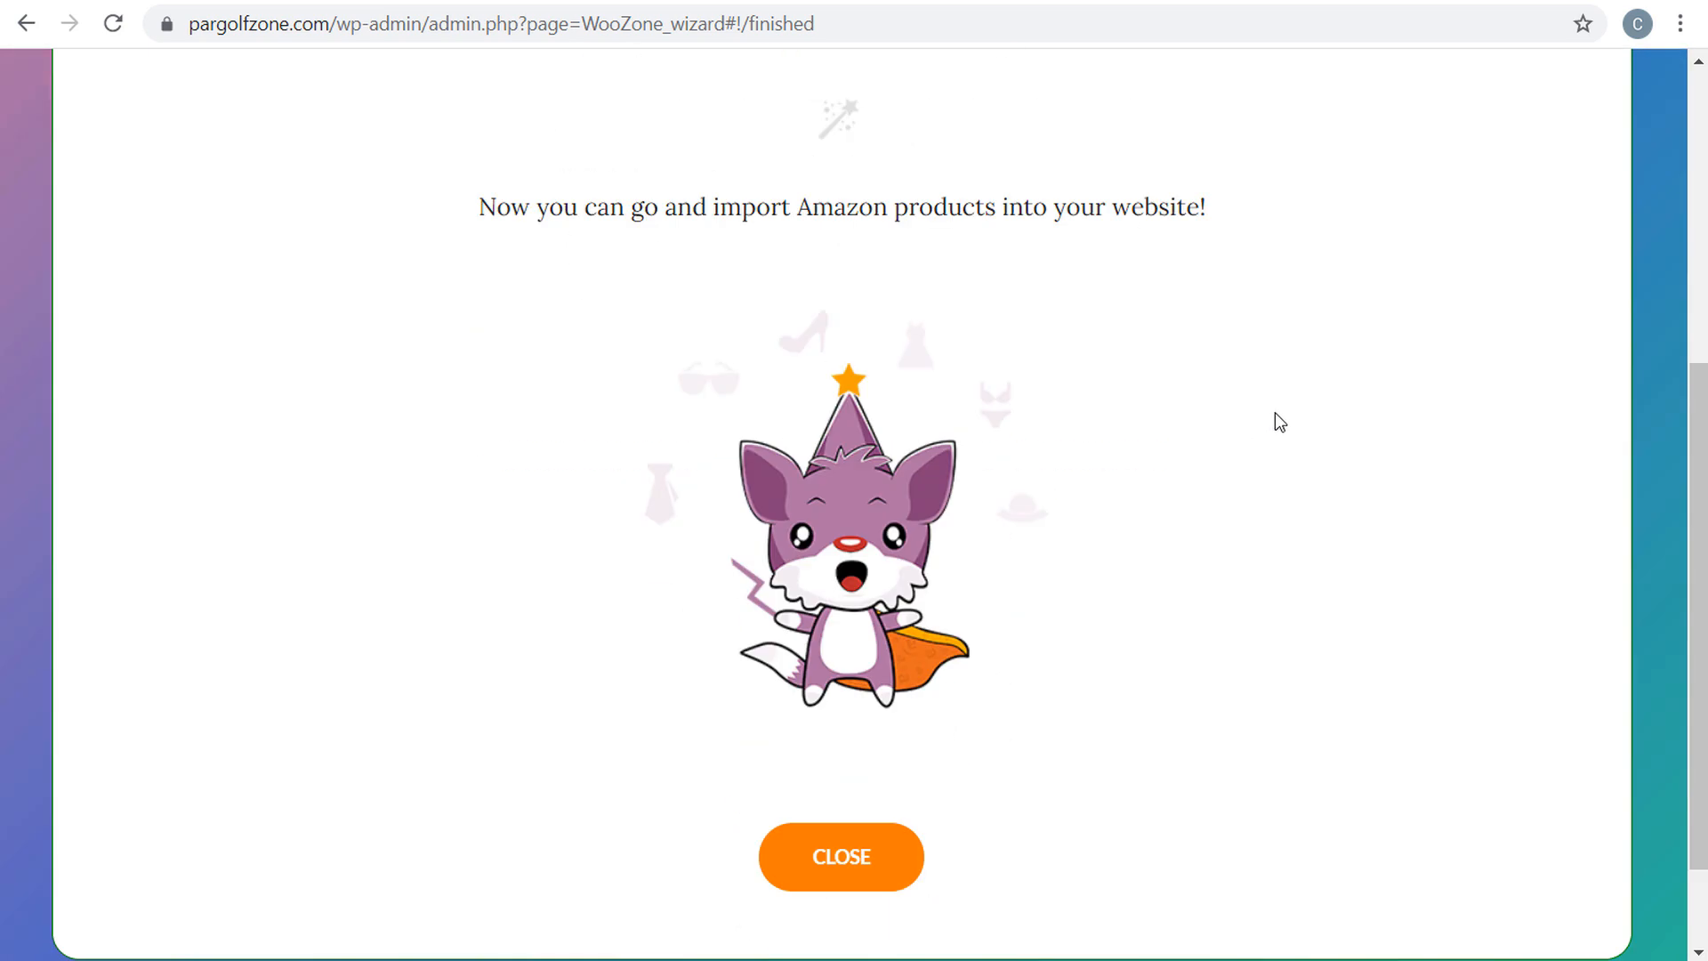
left_click(863, 731)
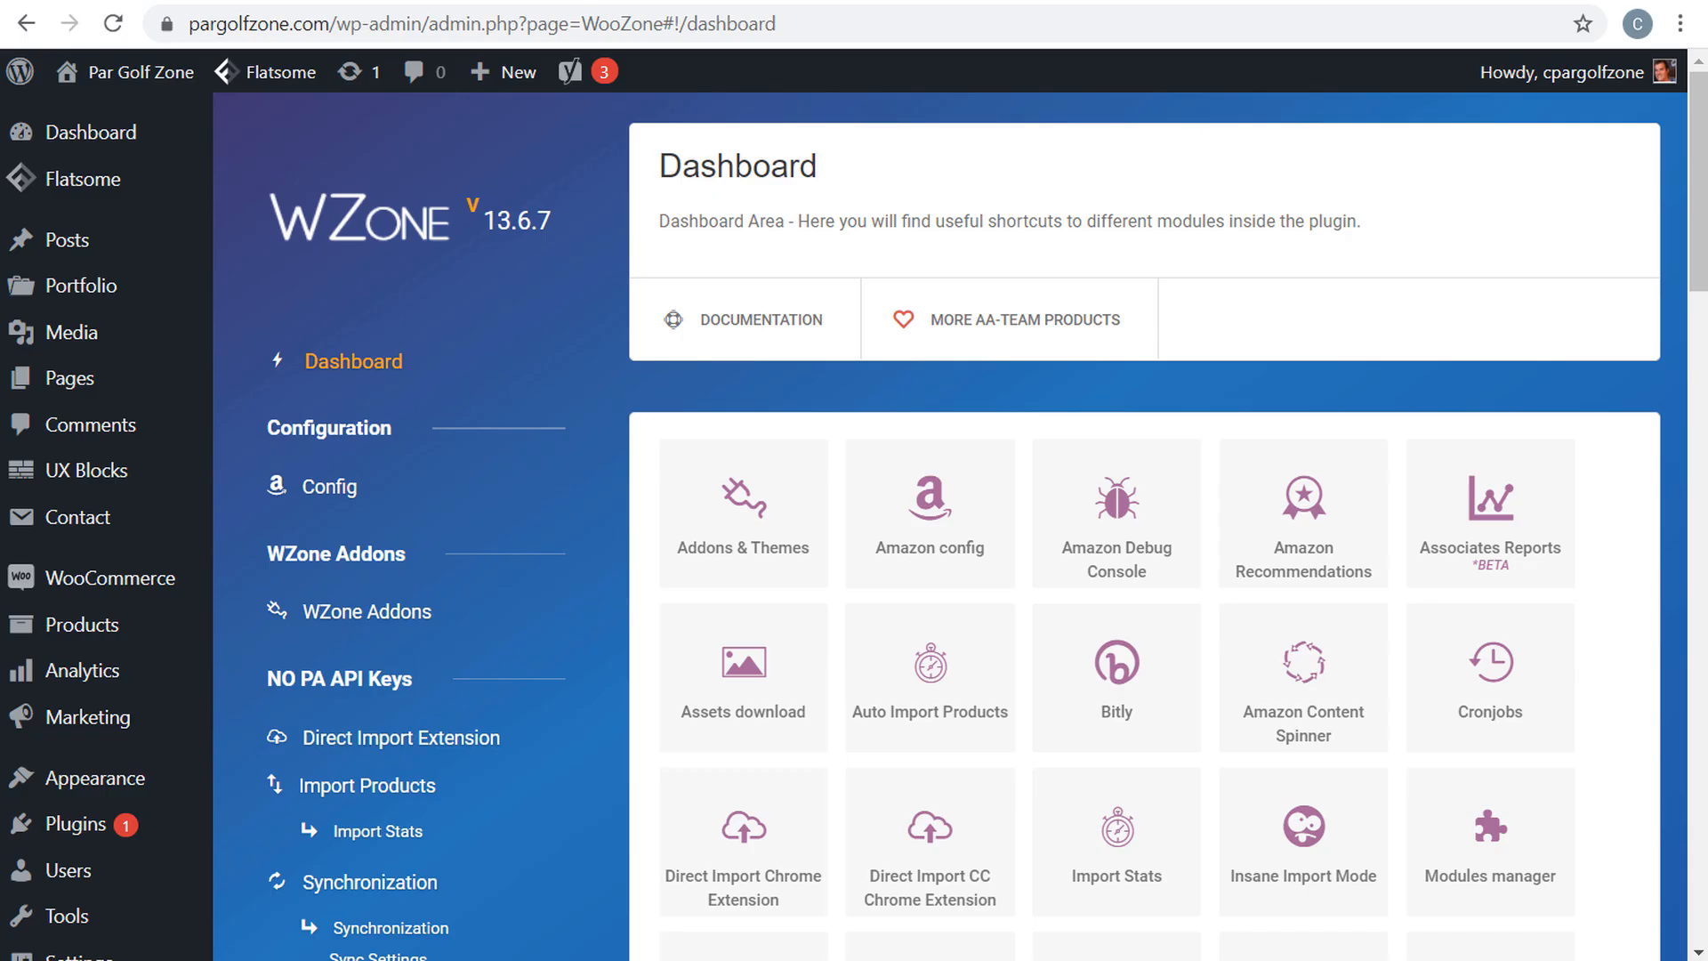
left_click(329, 488)
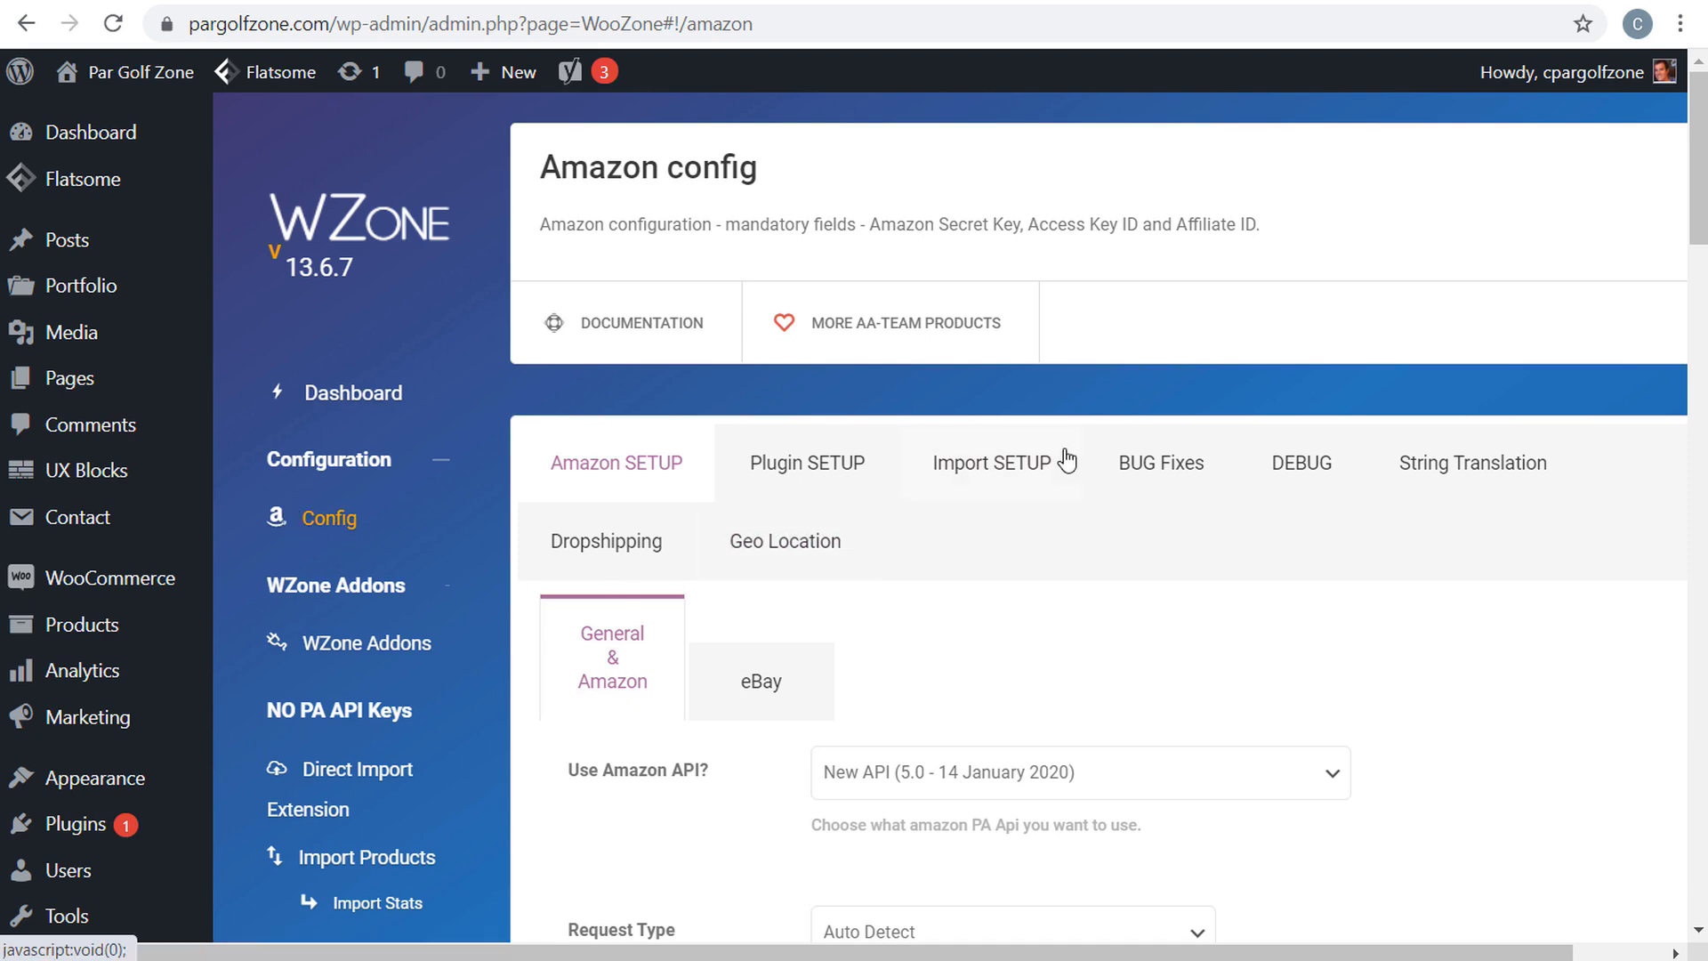
- Keep New API (5.0 - 14 January 2020) selected as the Amazon API under Amazon SETUP
scroll(1037, 484, "down", 5)
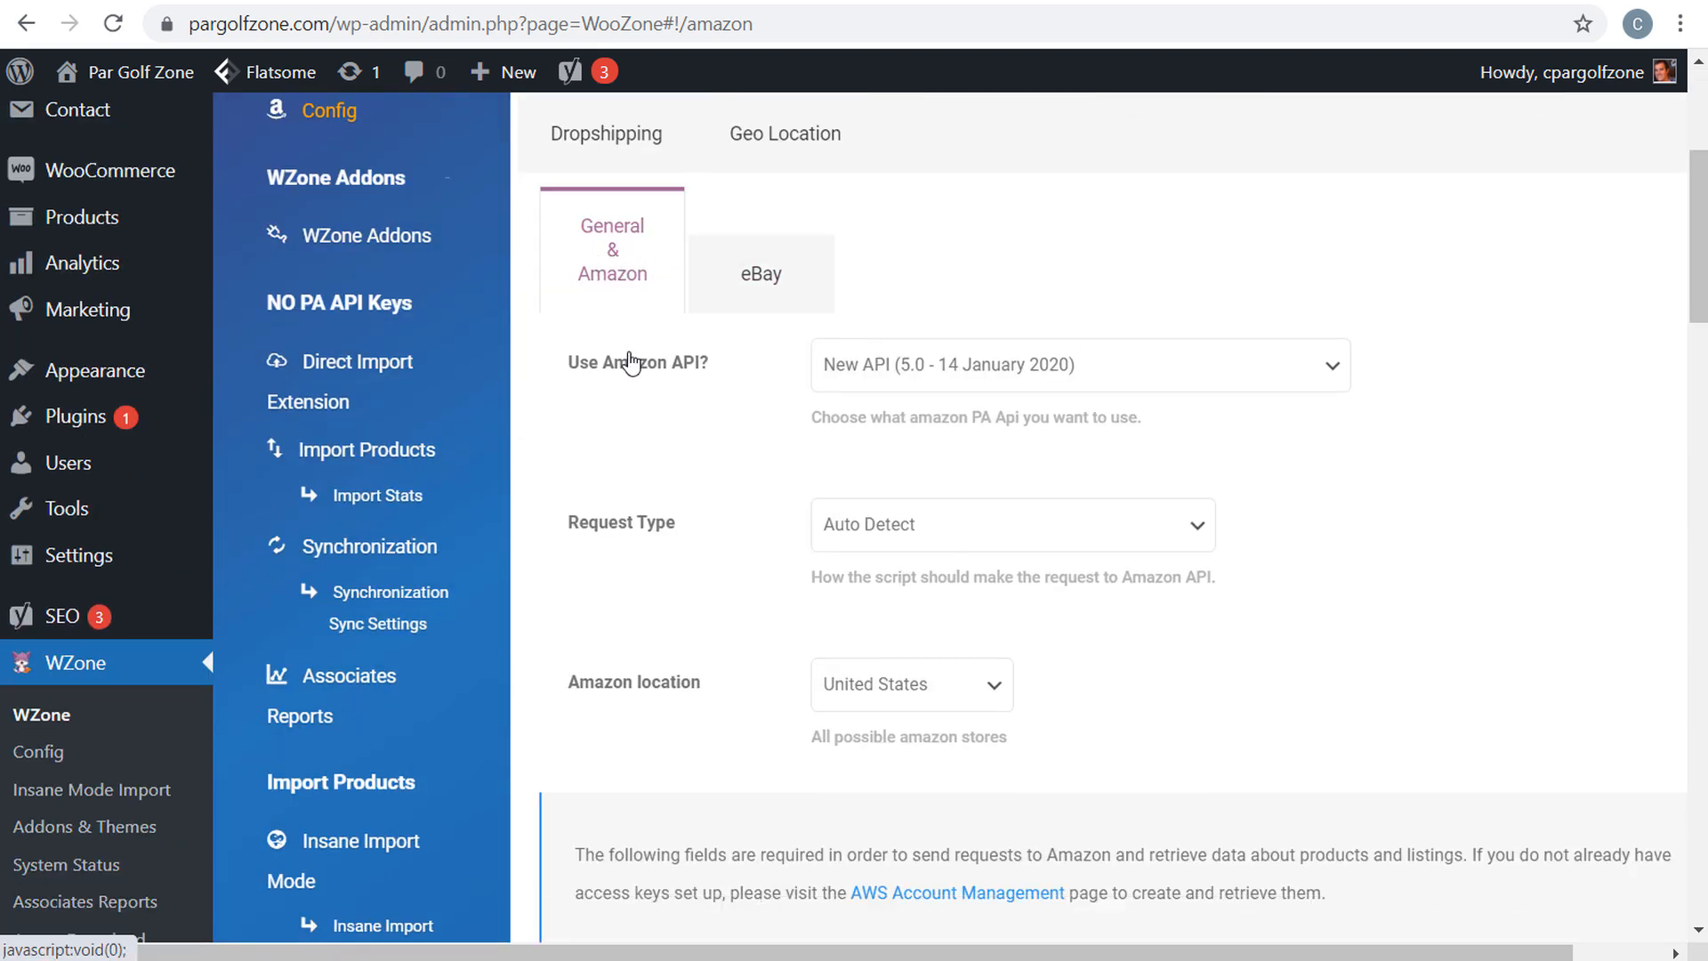
left_click(943, 373)
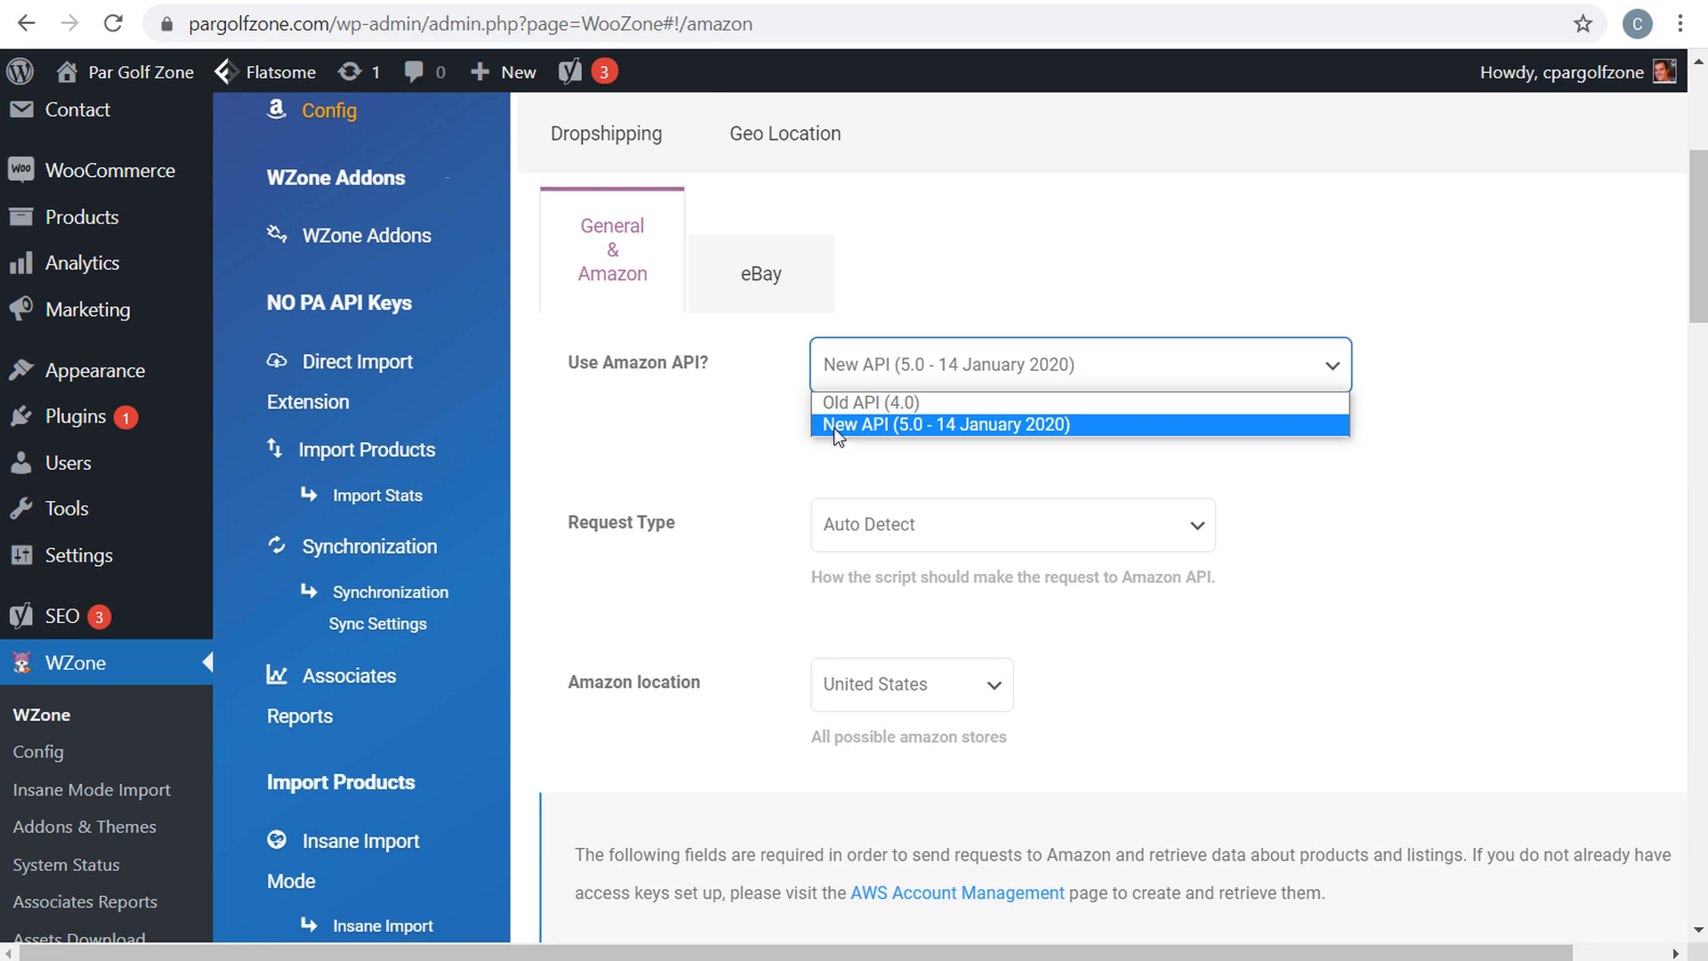
left_click(894, 426)
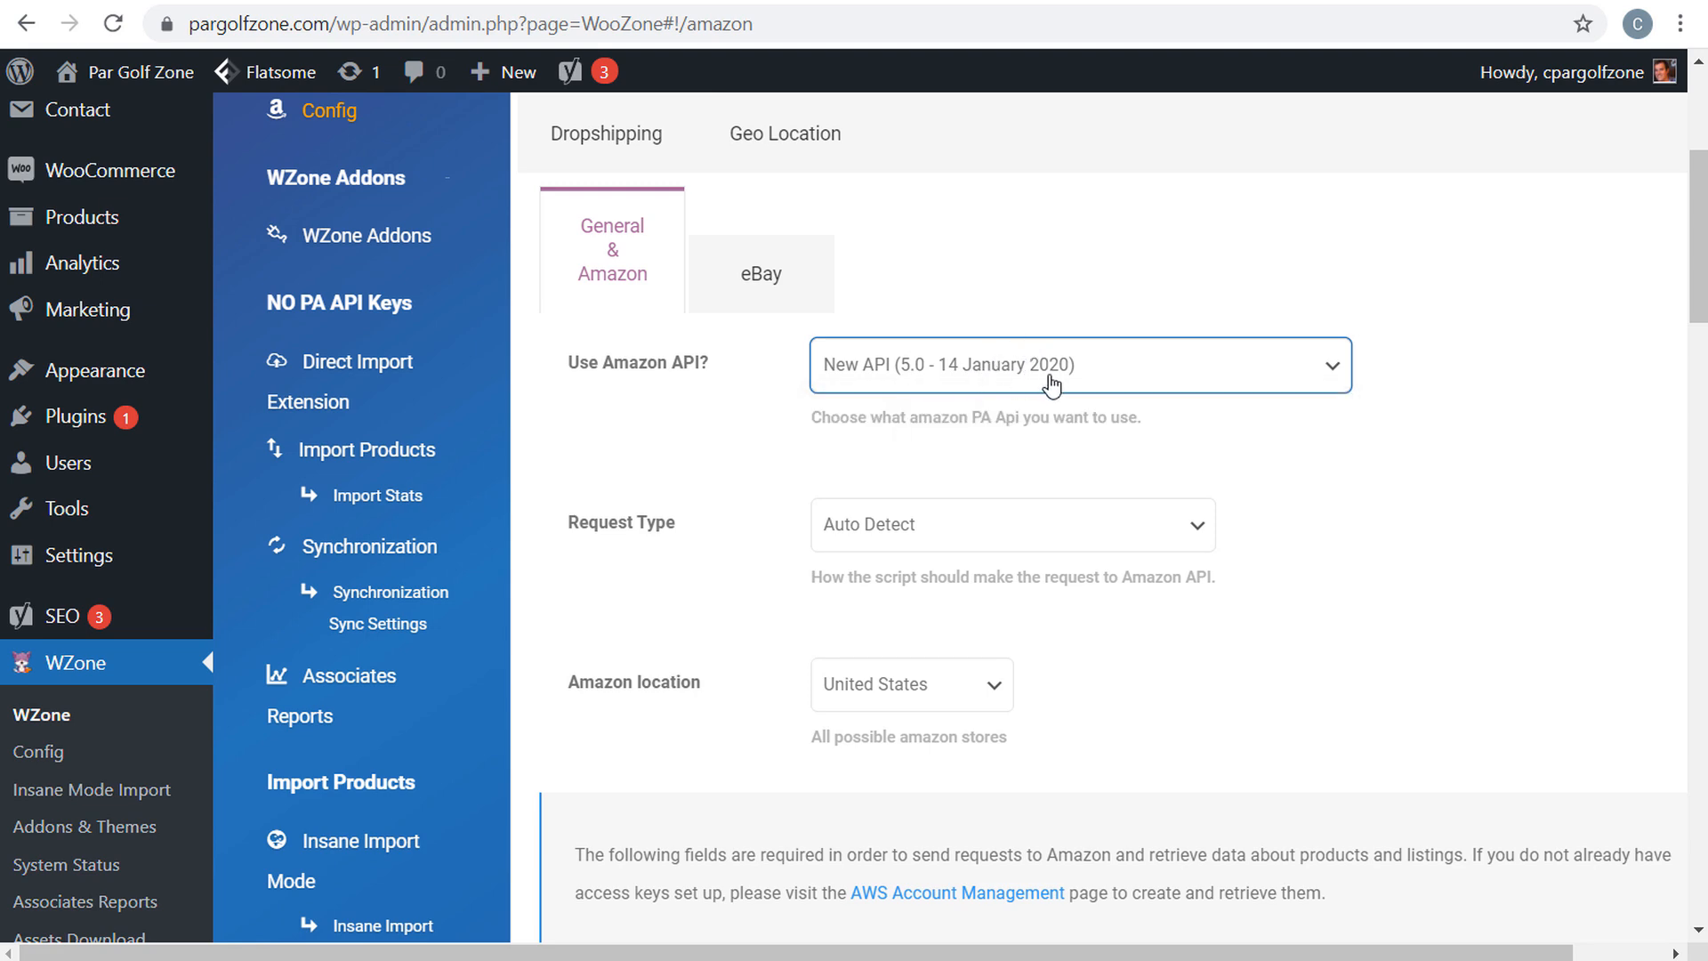
- Examine the Add Multiple Amazon Keys fields and the stored key pair in the Amazon Access Keys table
scroll(836, 445, "down", 2)
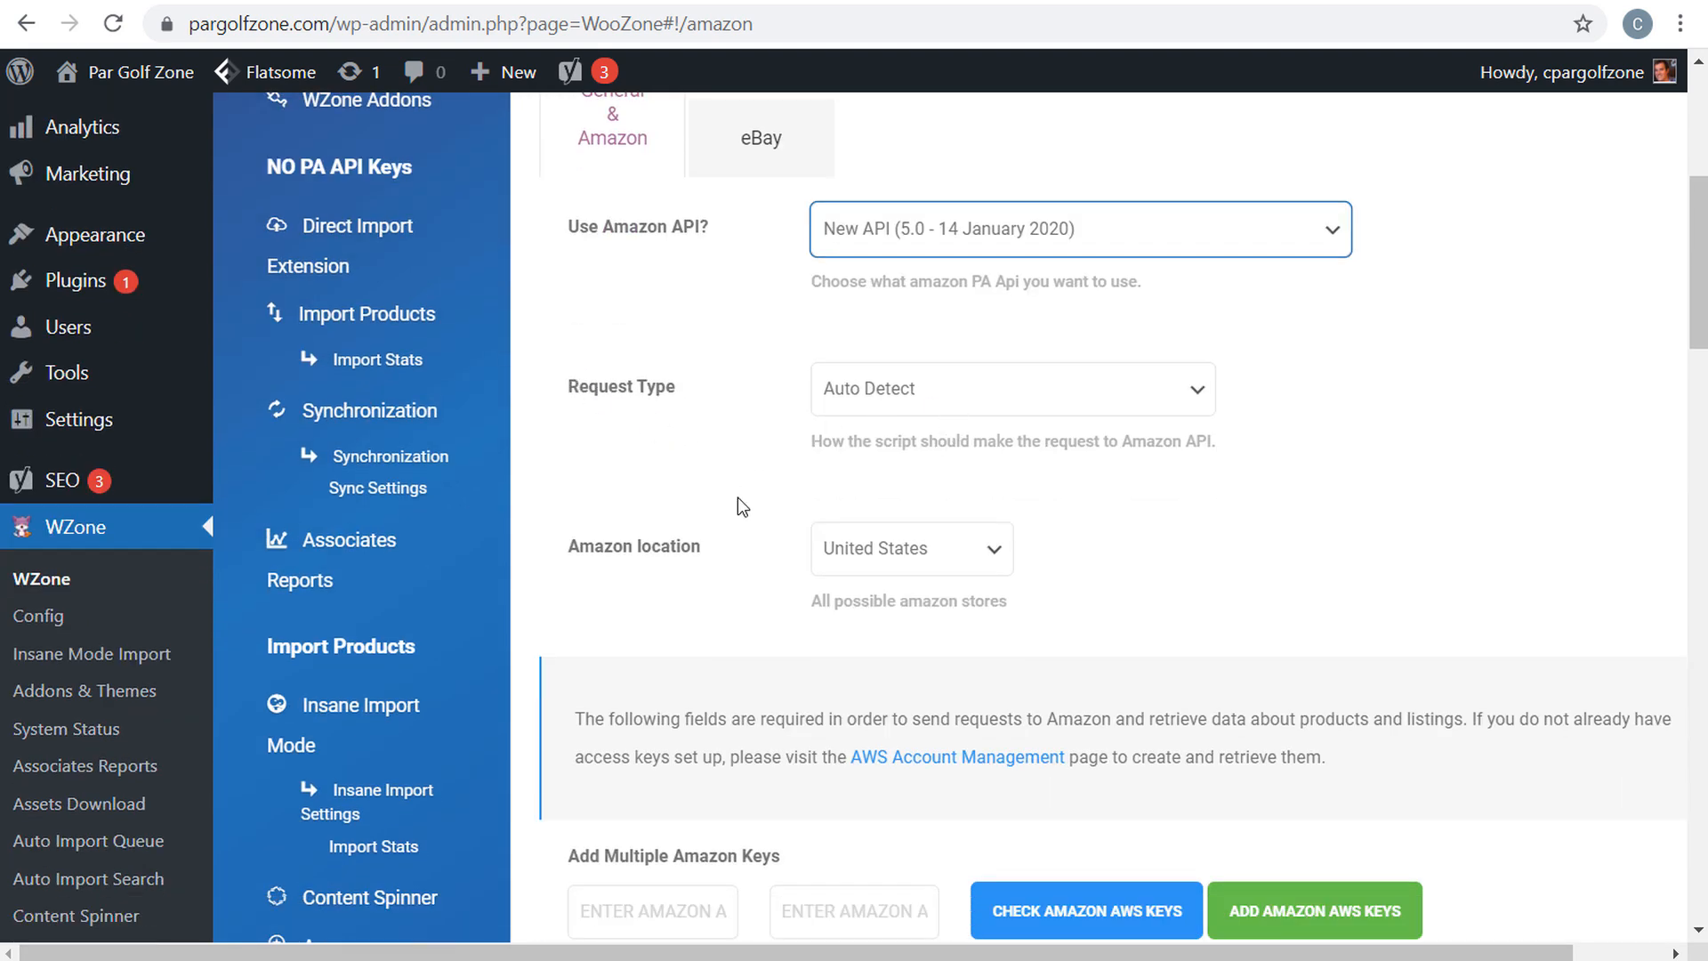
scroll(1021, 598, "down", 5)
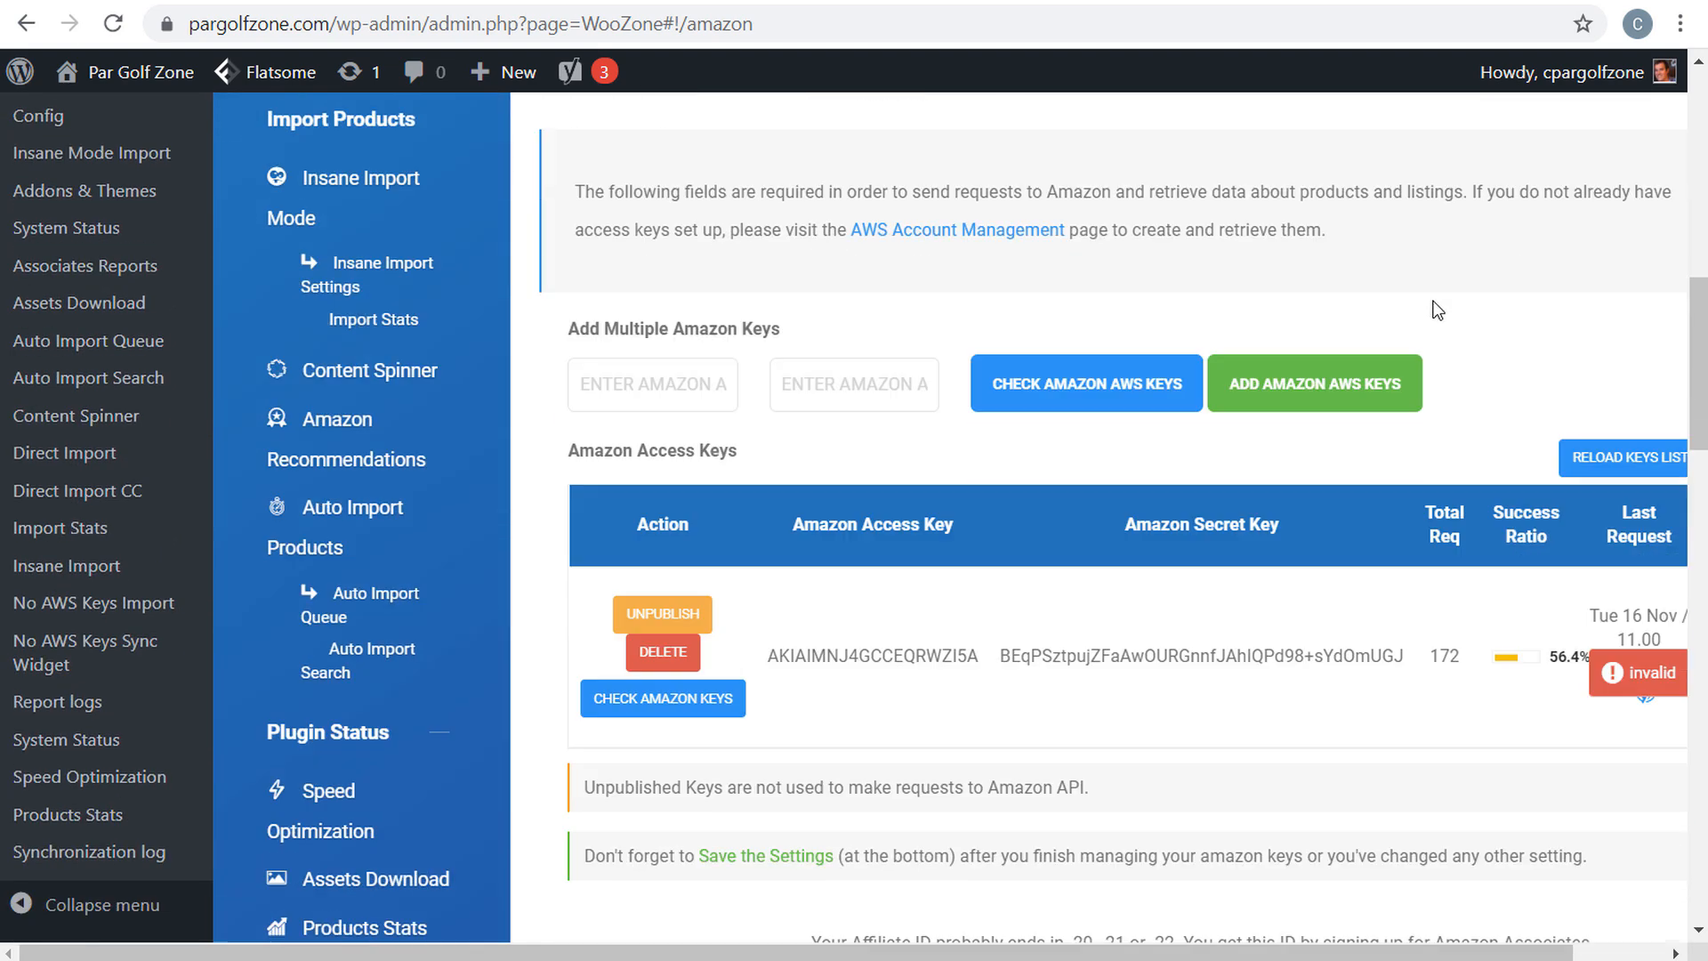
left_click(672, 365)
left_click(849, 362)
left_click(630, 371)
left_click(816, 387)
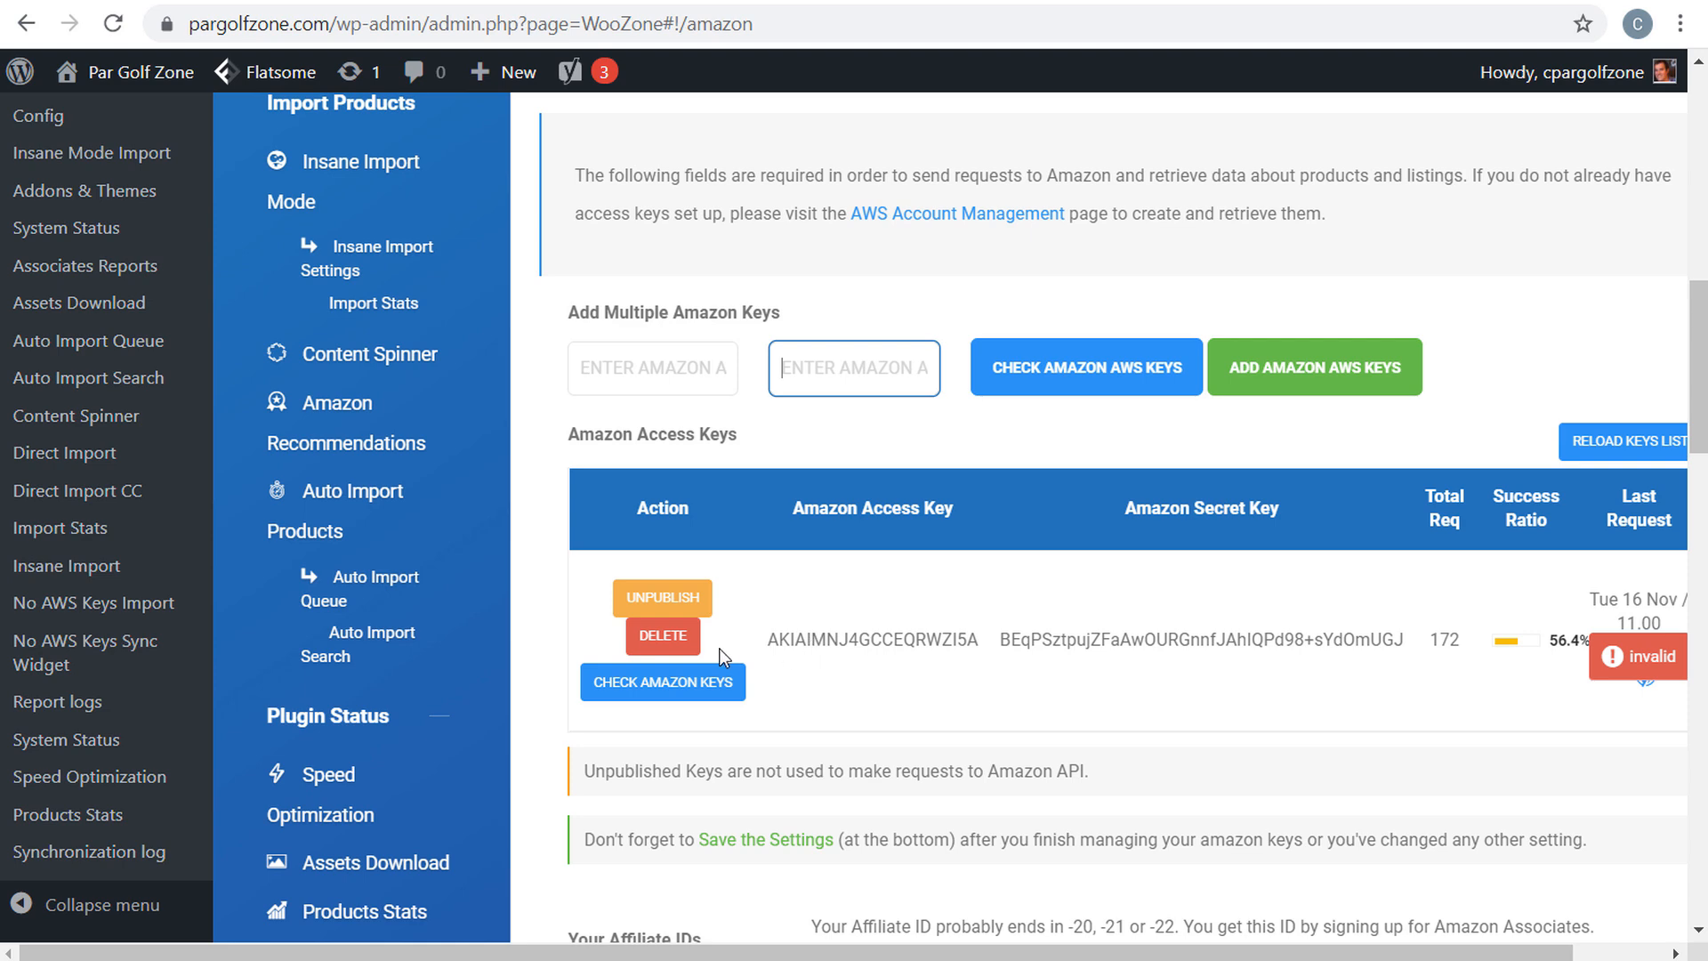
left_click_drag(765, 649, 1355, 636)
left_click(1348, 633)
left_click(635, 363)
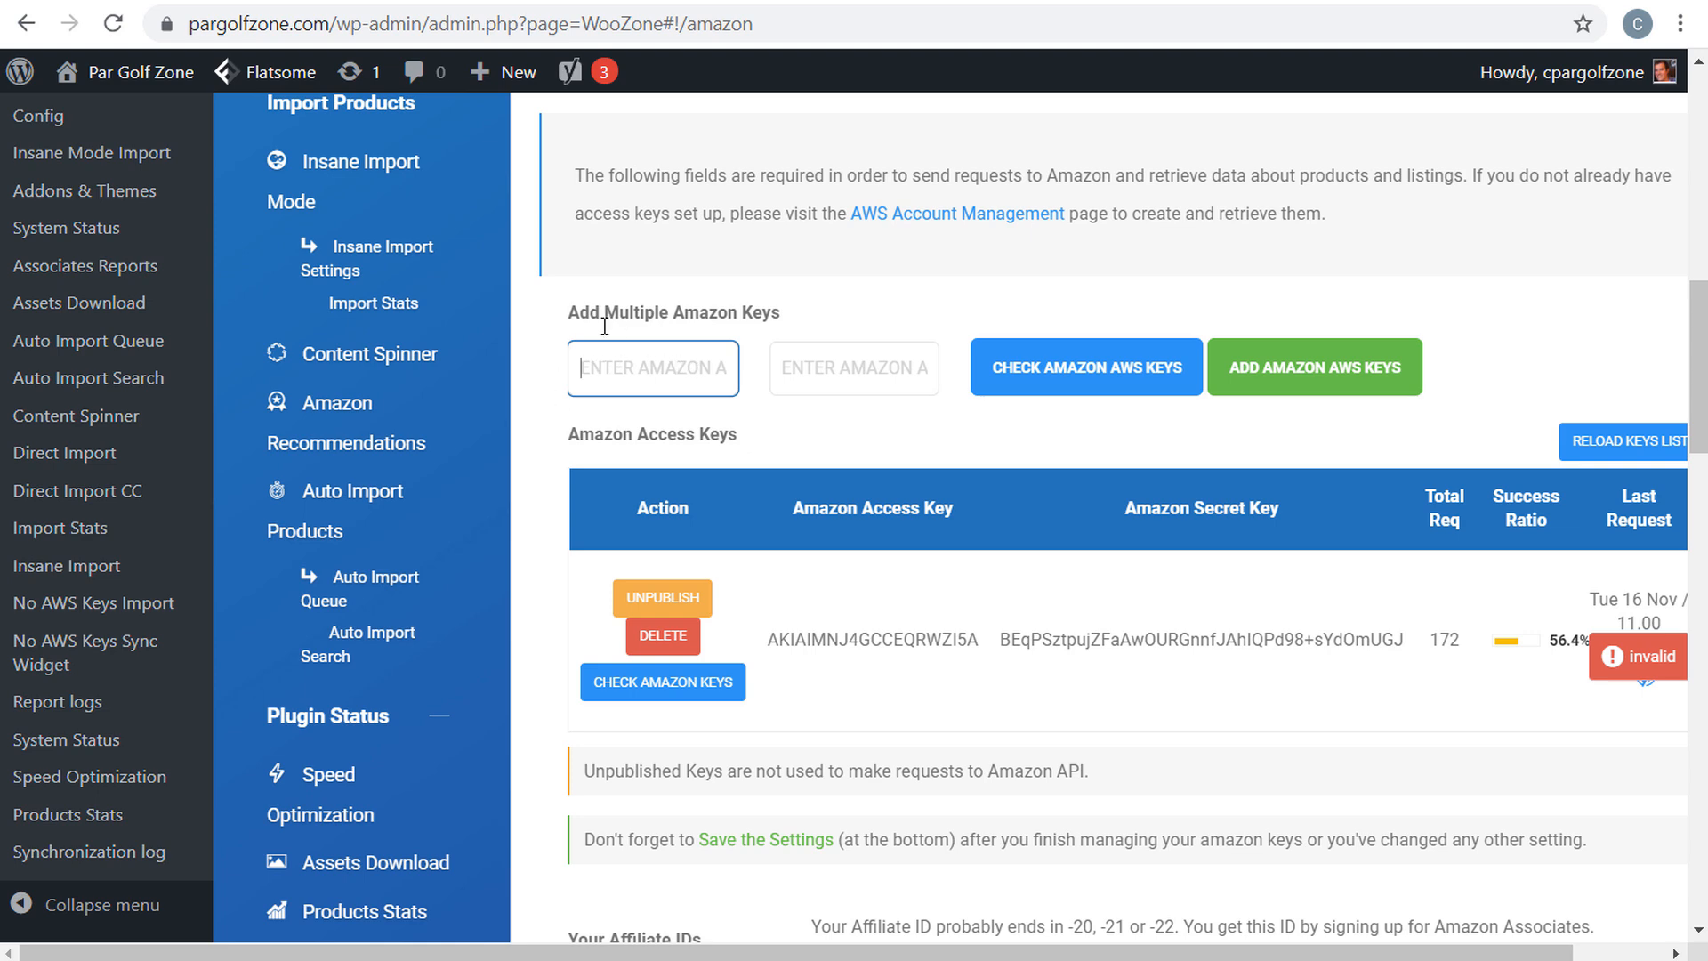
left_click(839, 380)
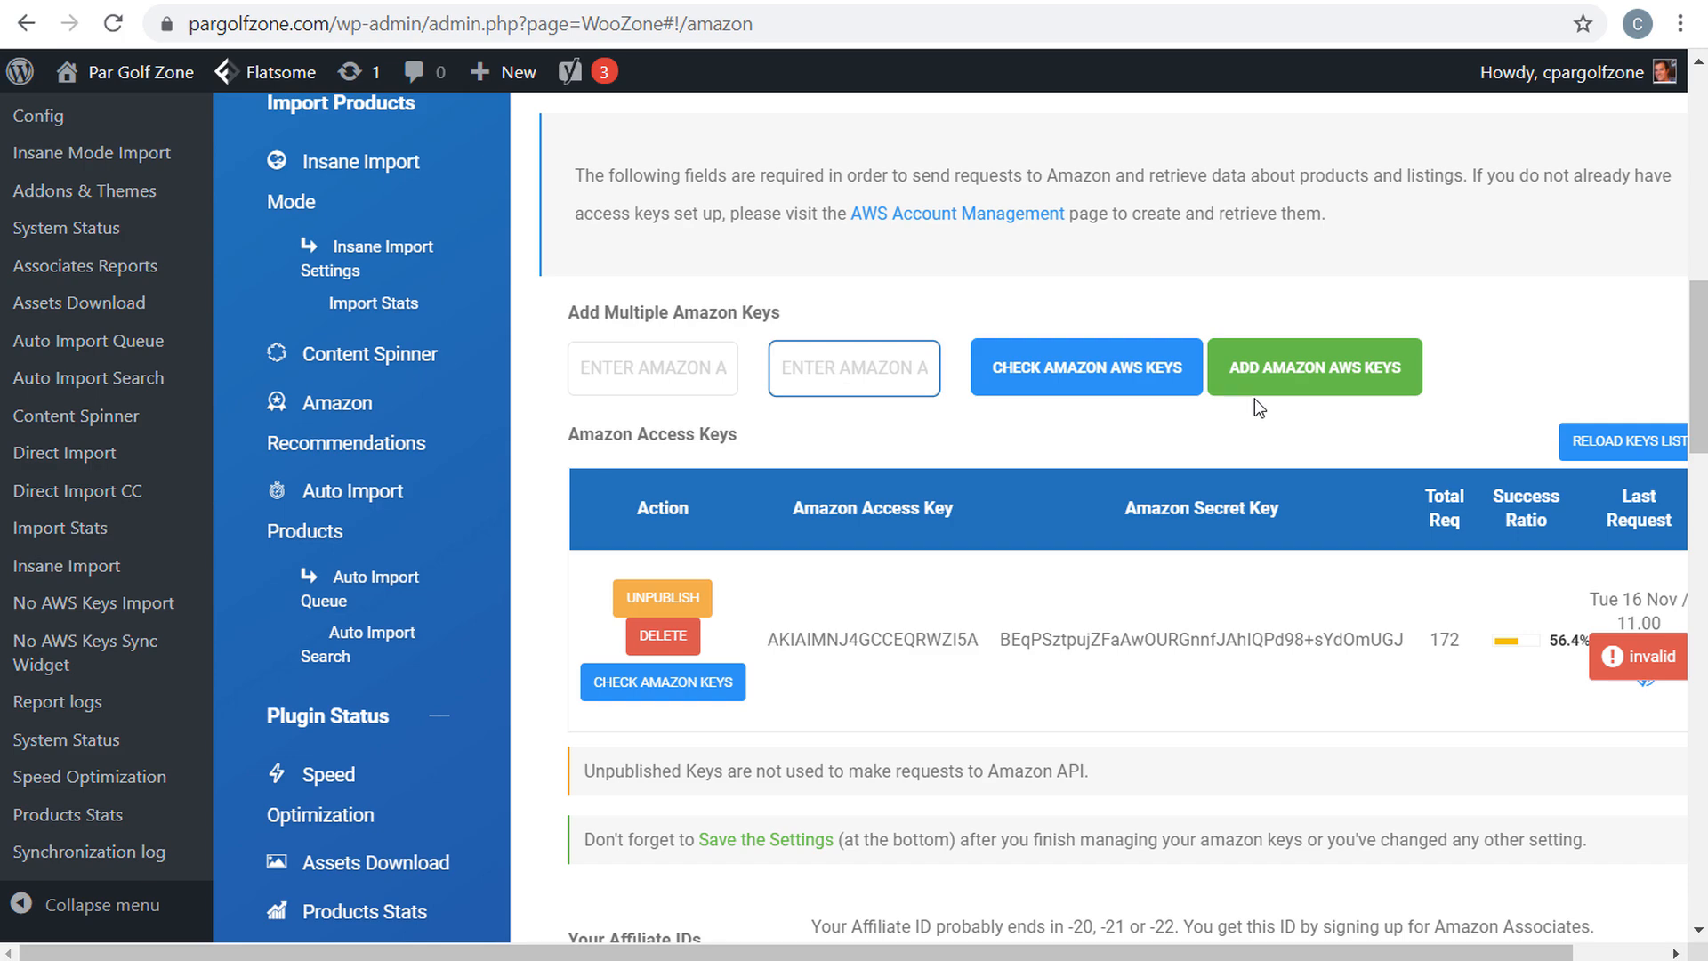
- Review the Main Affiliate ID and requests rate settings, and the United States and other country fields under Your Affiliate IDs
scroll(1117, 536, "down", 5)
scroll(1598, 474, "down", 15)
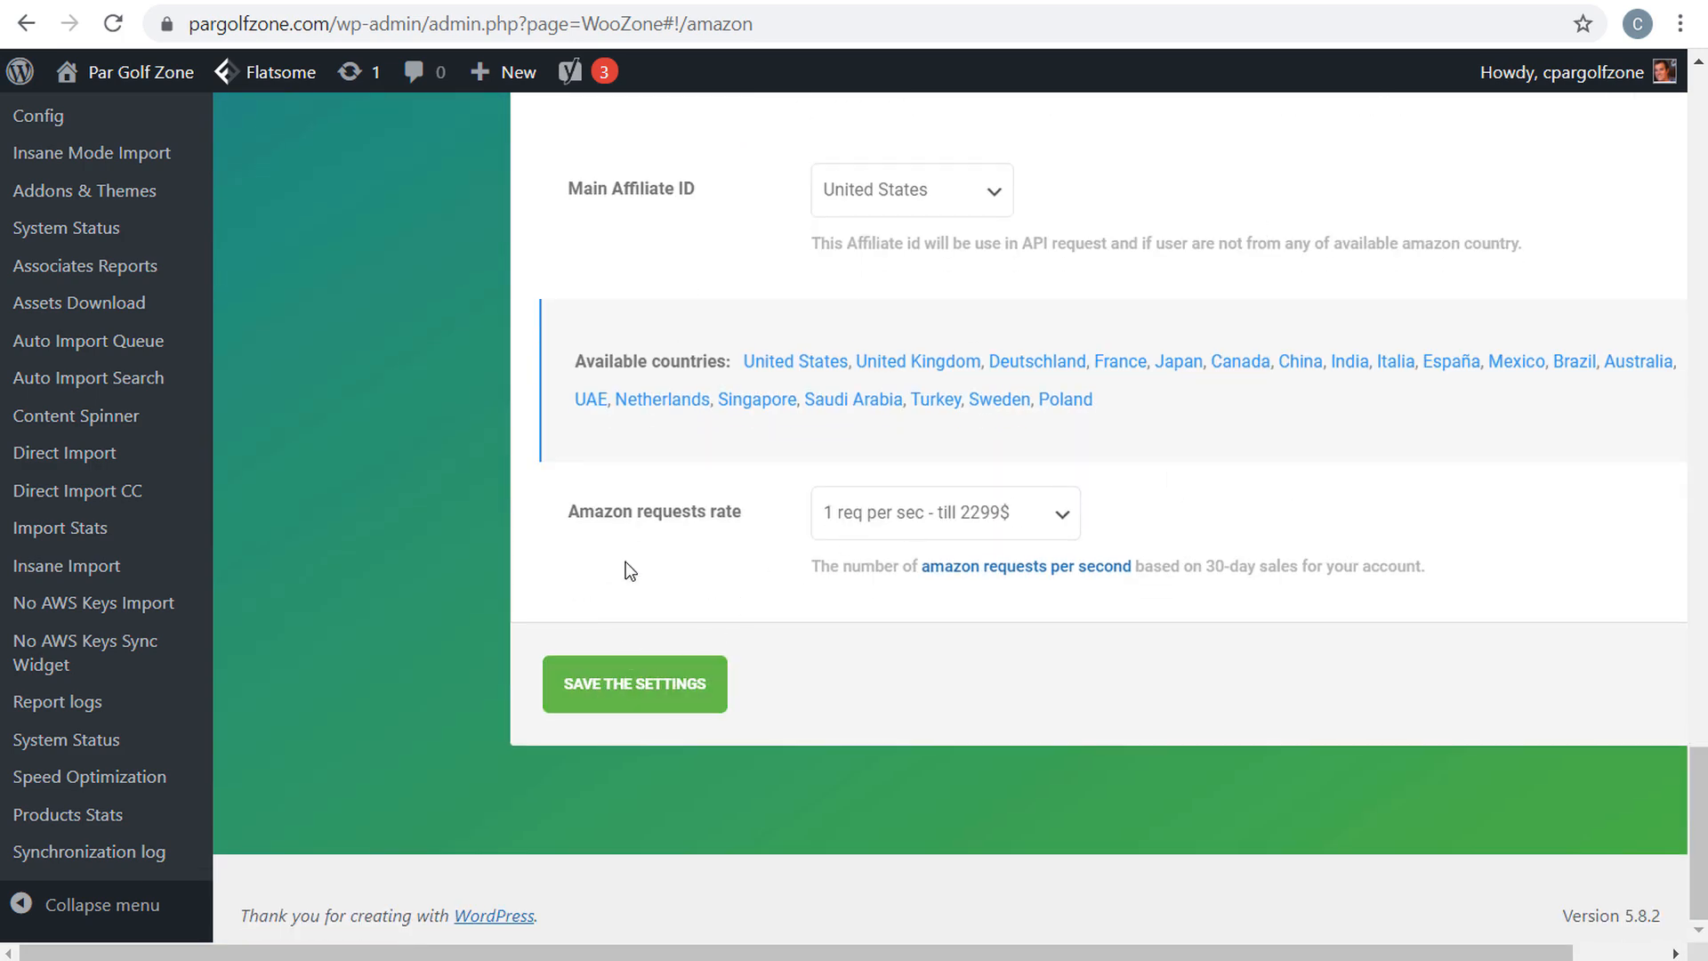
scroll(656, 485, "up", 10)
scroll(728, 414, "up", 2)
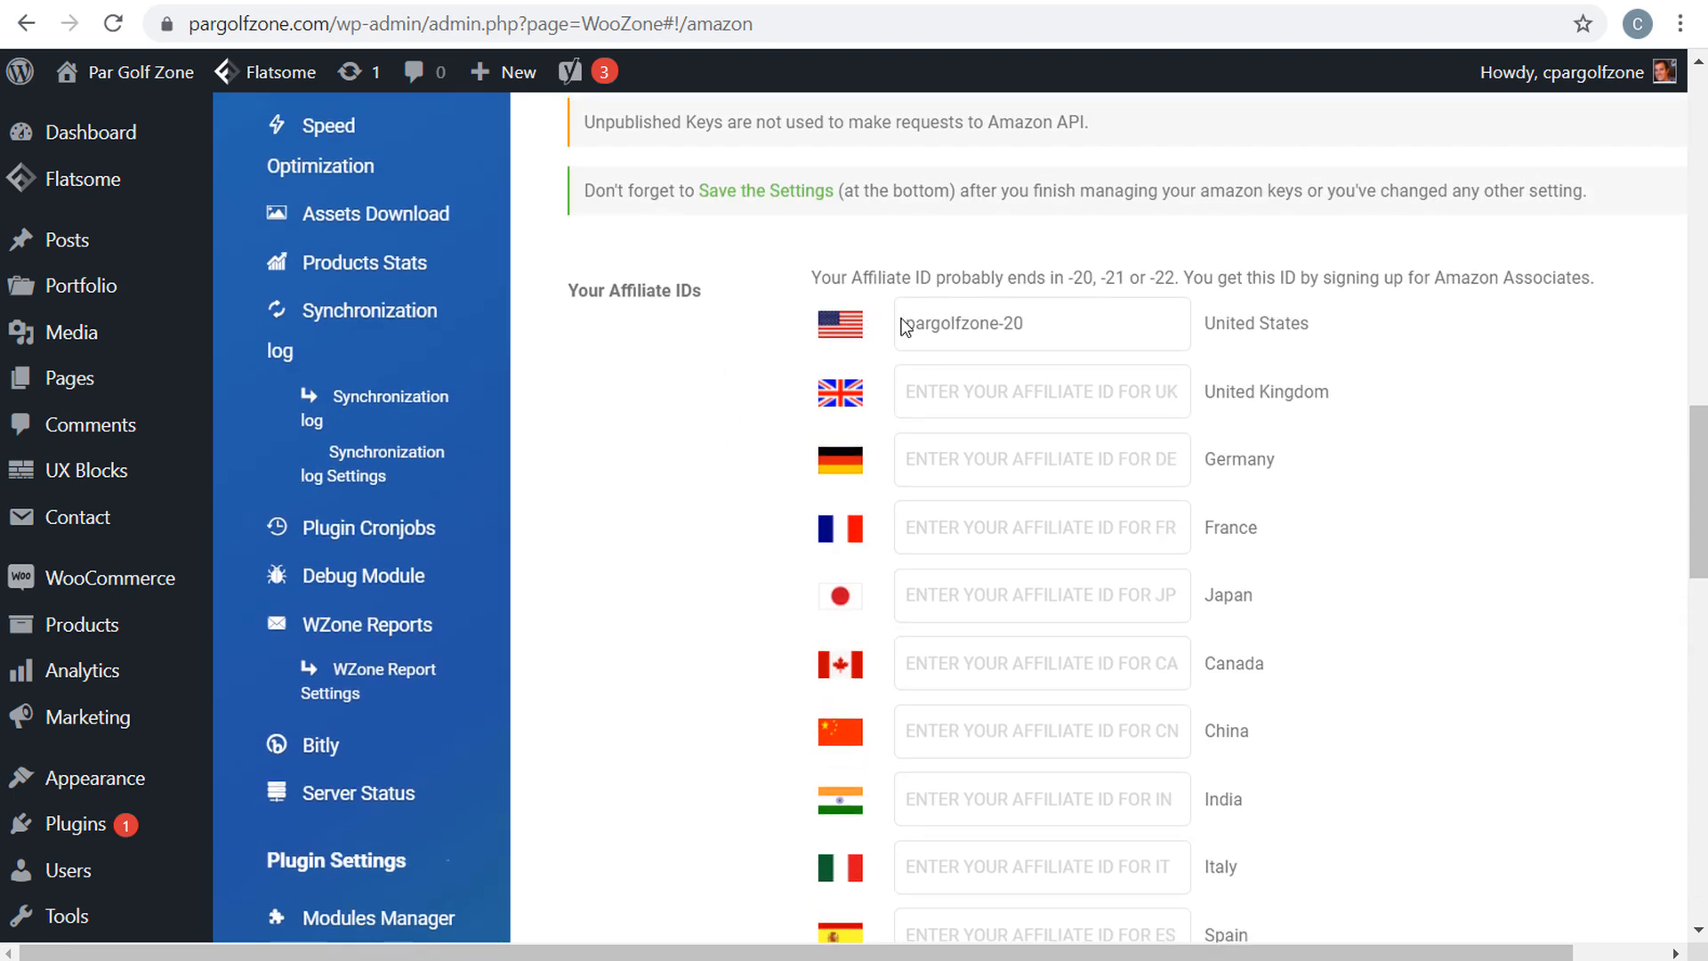
left_click_drag(1066, 318, 876, 333)
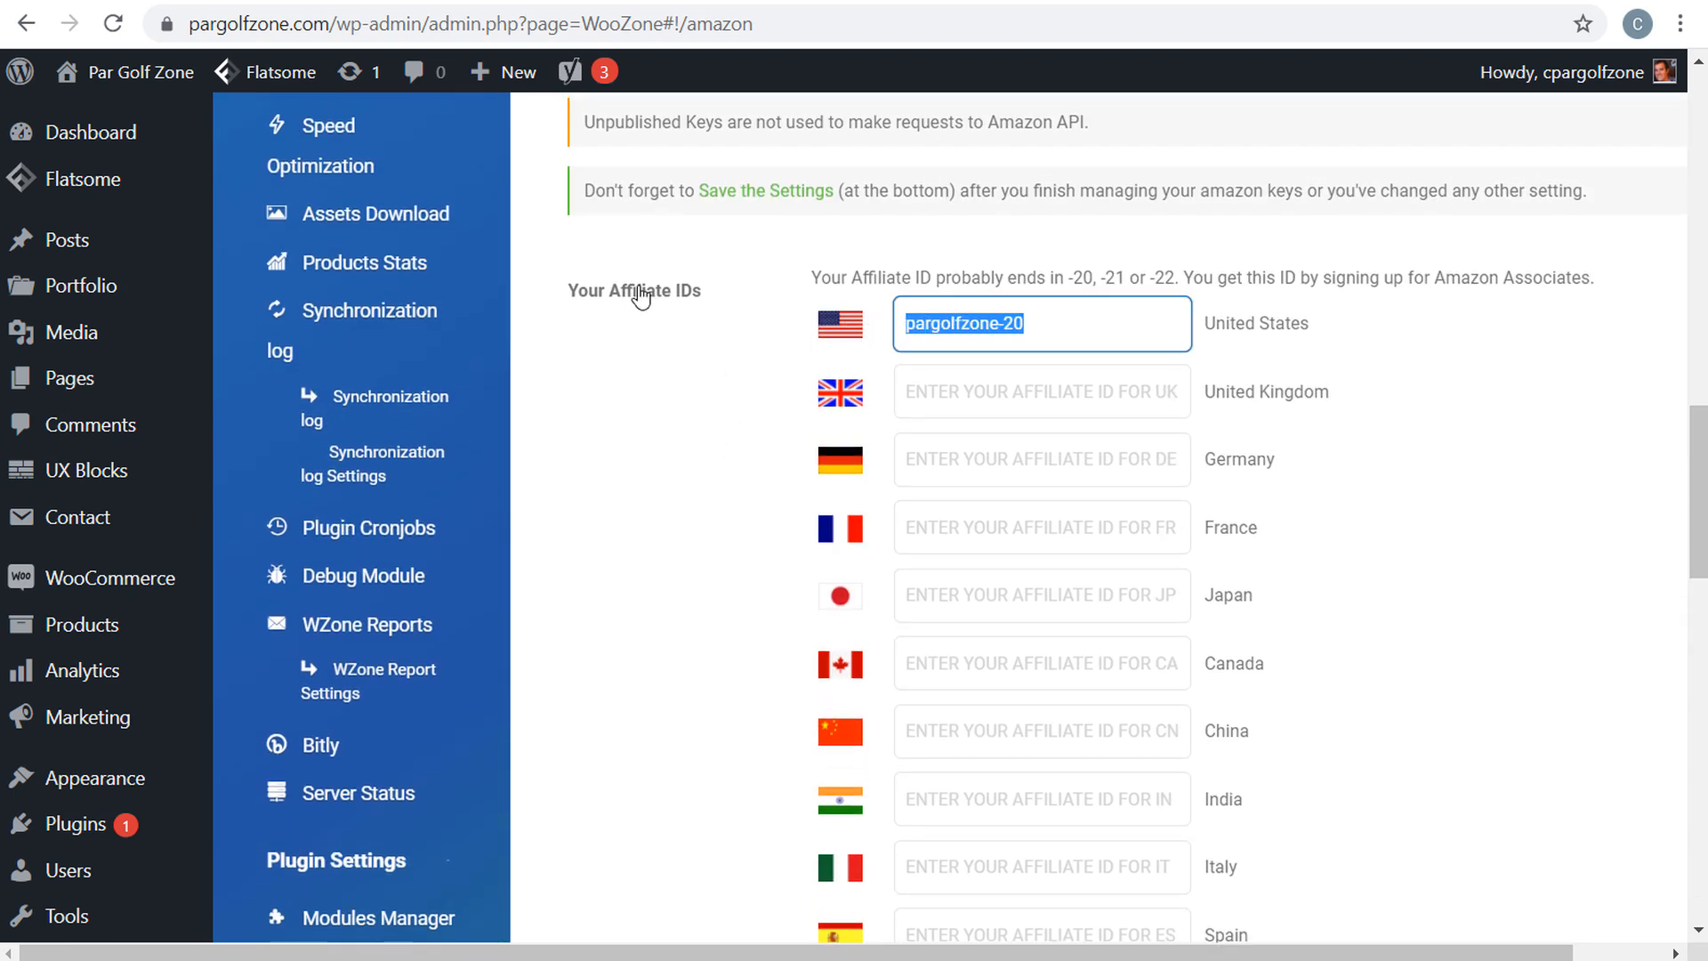
left_click(610, 438)
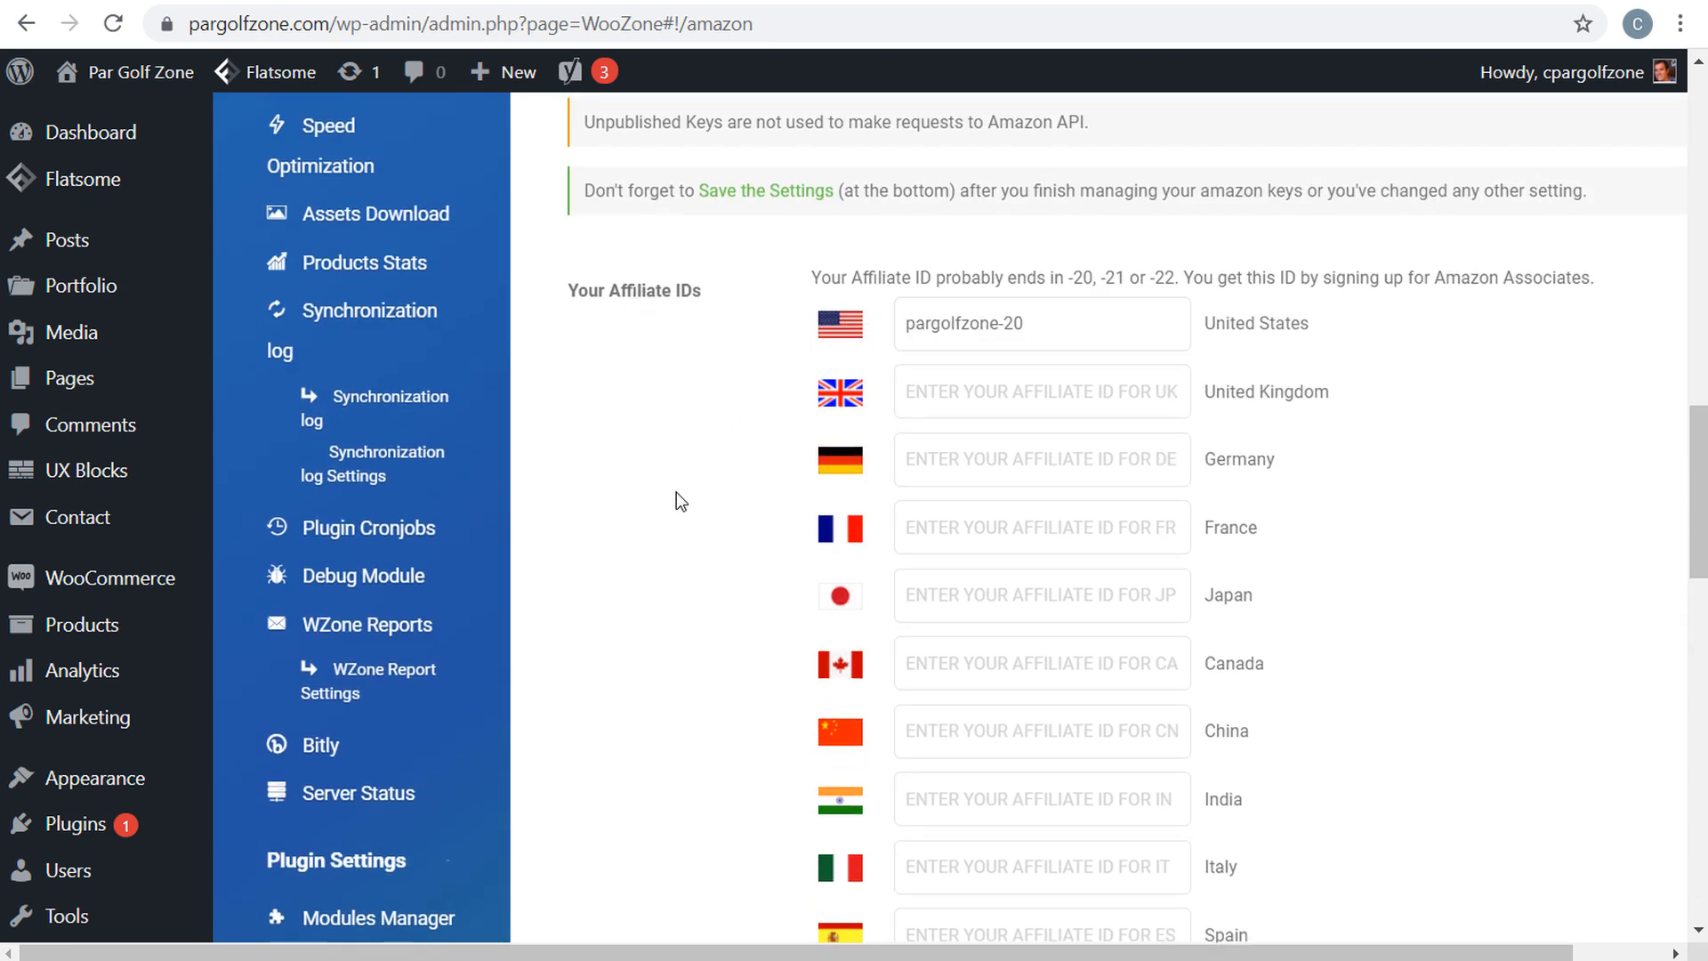
left_click(1022, 401)
left_click(994, 675)
left_click(665, 574)
- Look at the Plugin SETUP and Import SETUP sections of the Amazon config page
scroll(692, 510, "up", 5)
scroll(974, 413, "up", 10)
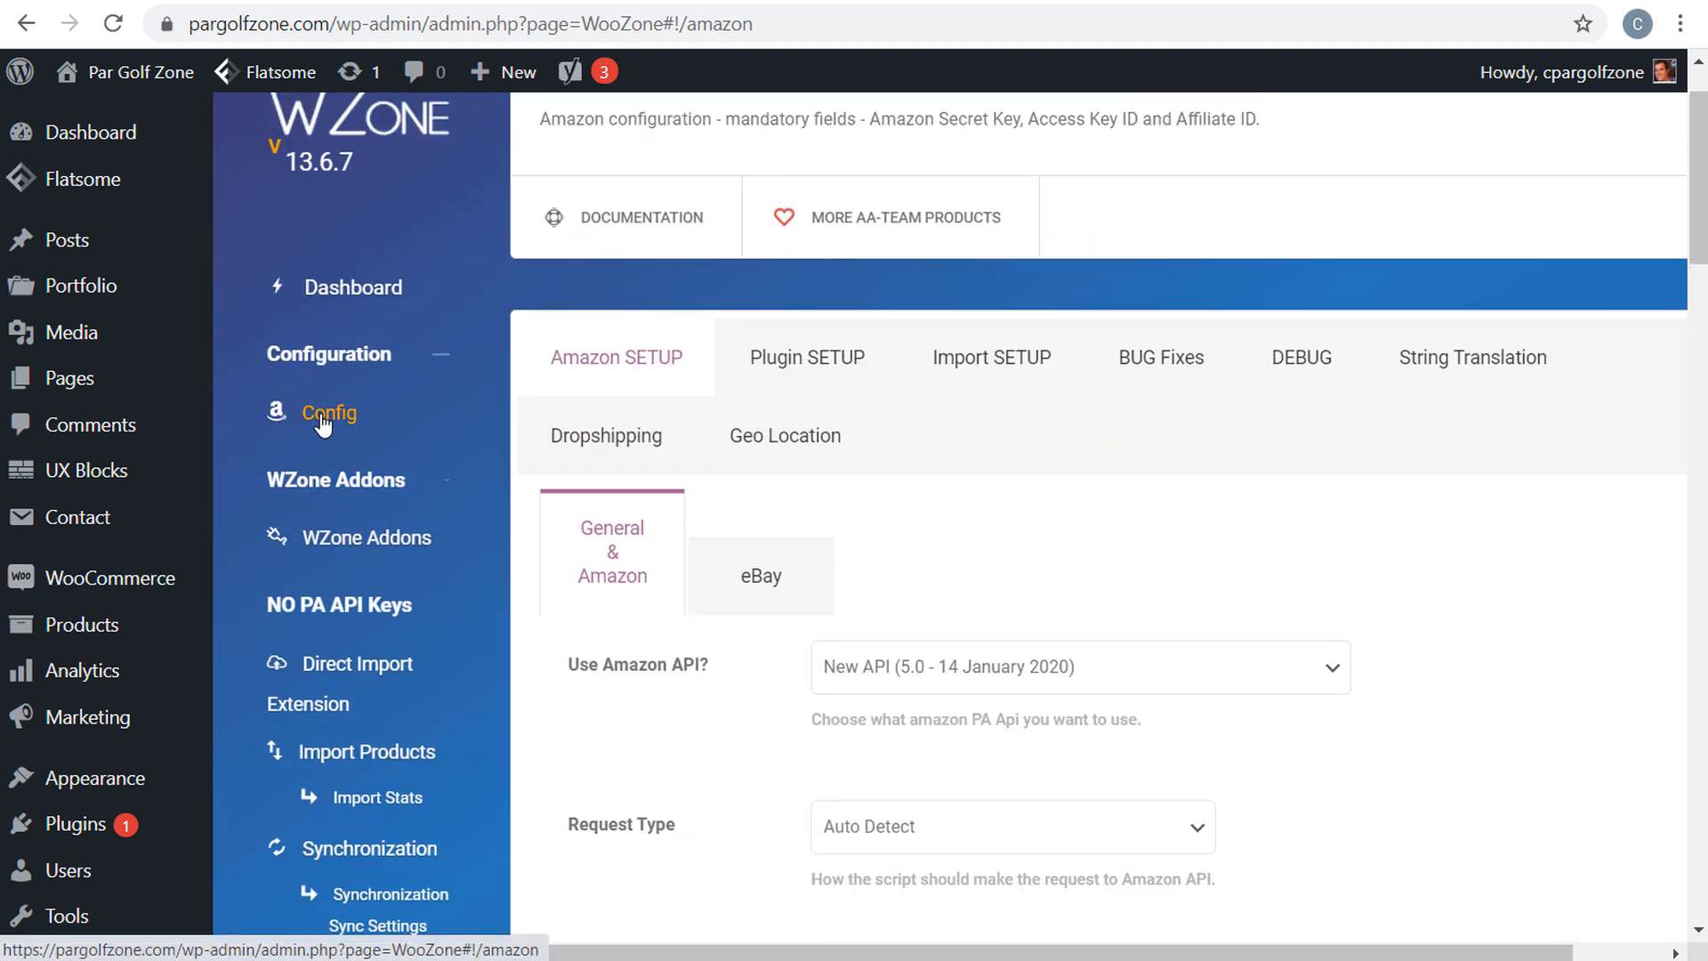
left_click(774, 365)
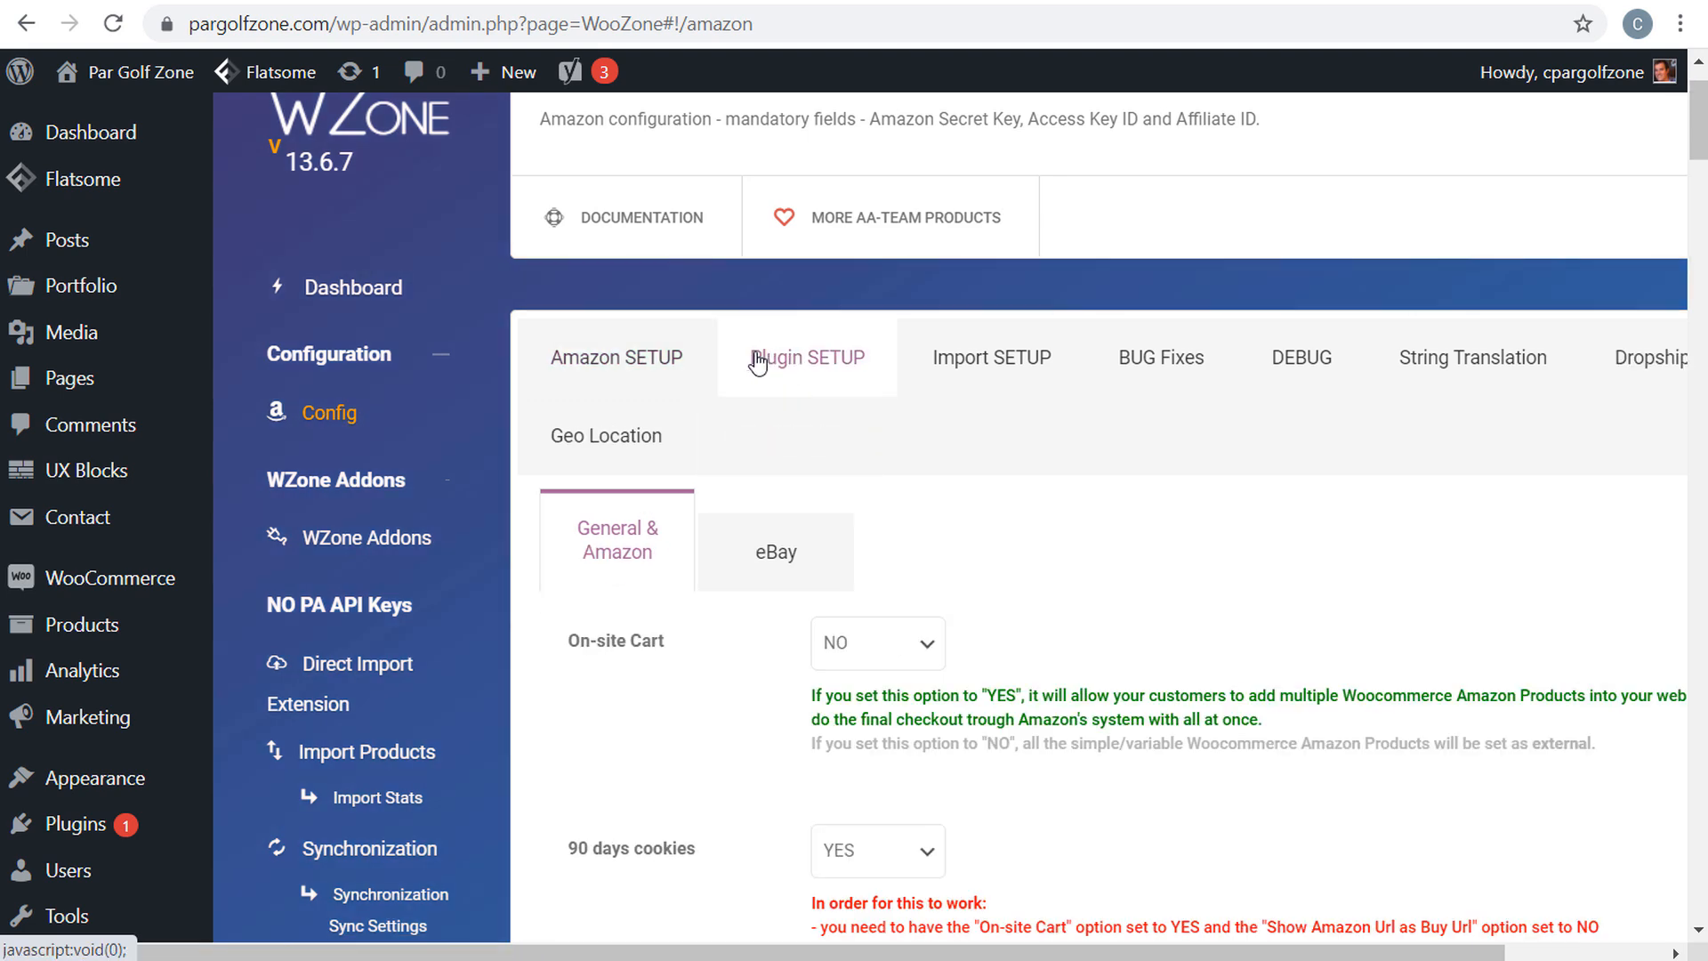
left_click(984, 359)
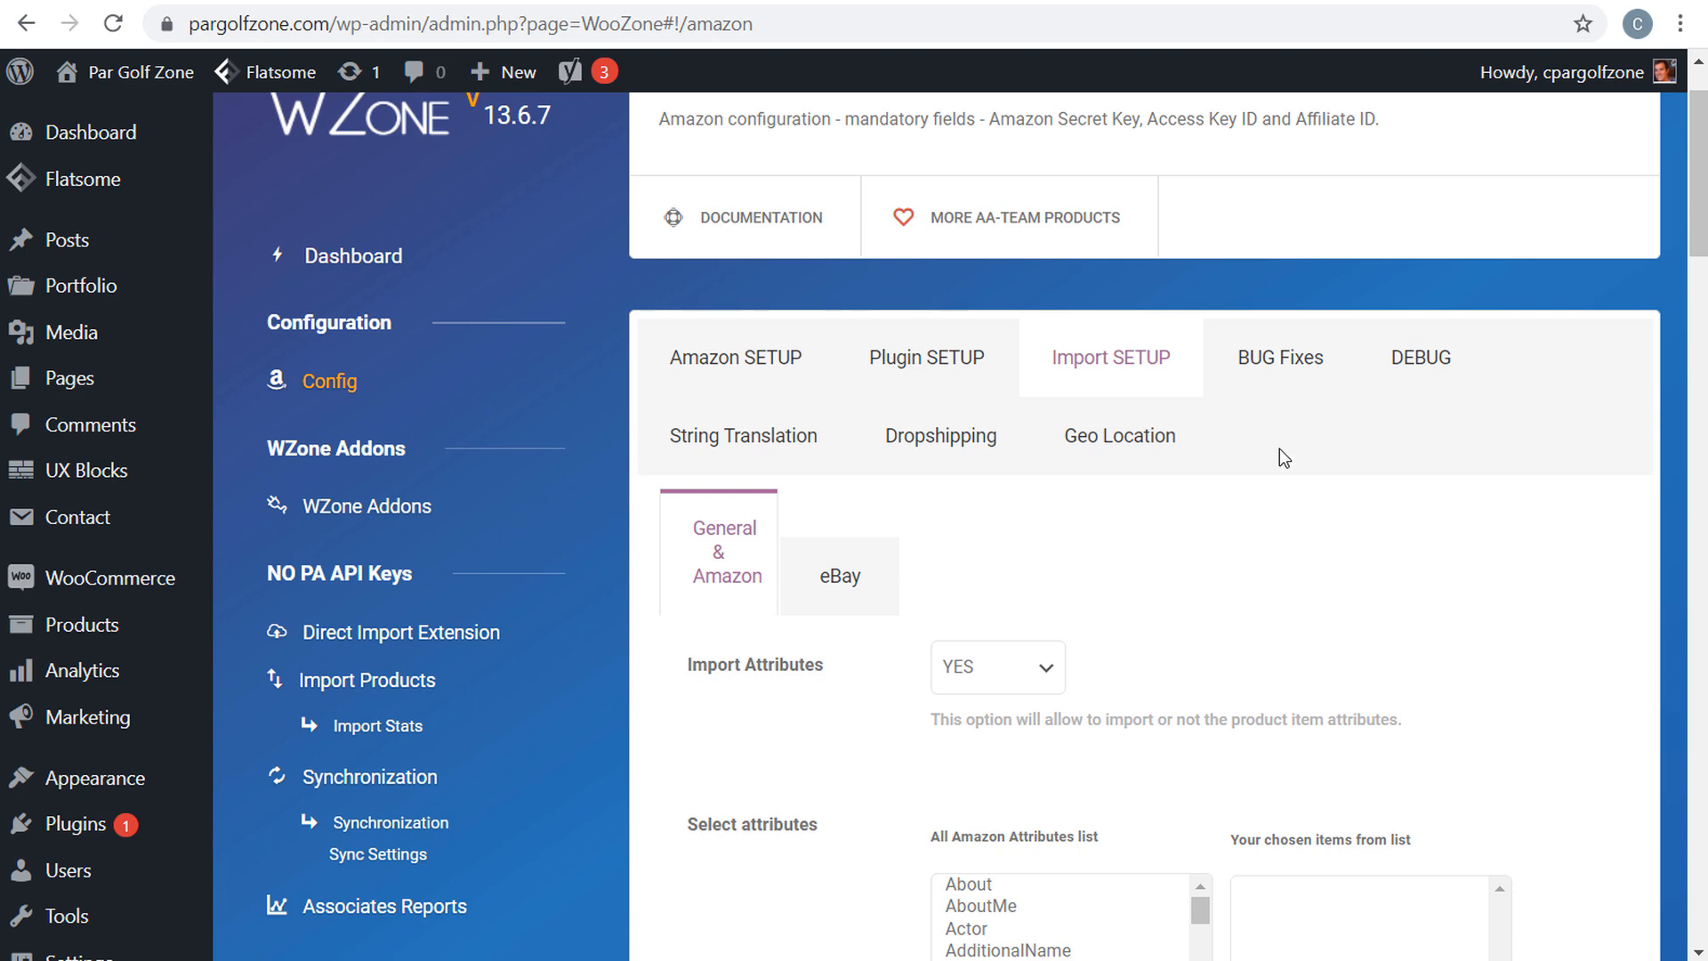
- In the String Translation settings, set the translated expression for "Frequently Bought Together" to "Recommended Products"
left_click(776, 450)
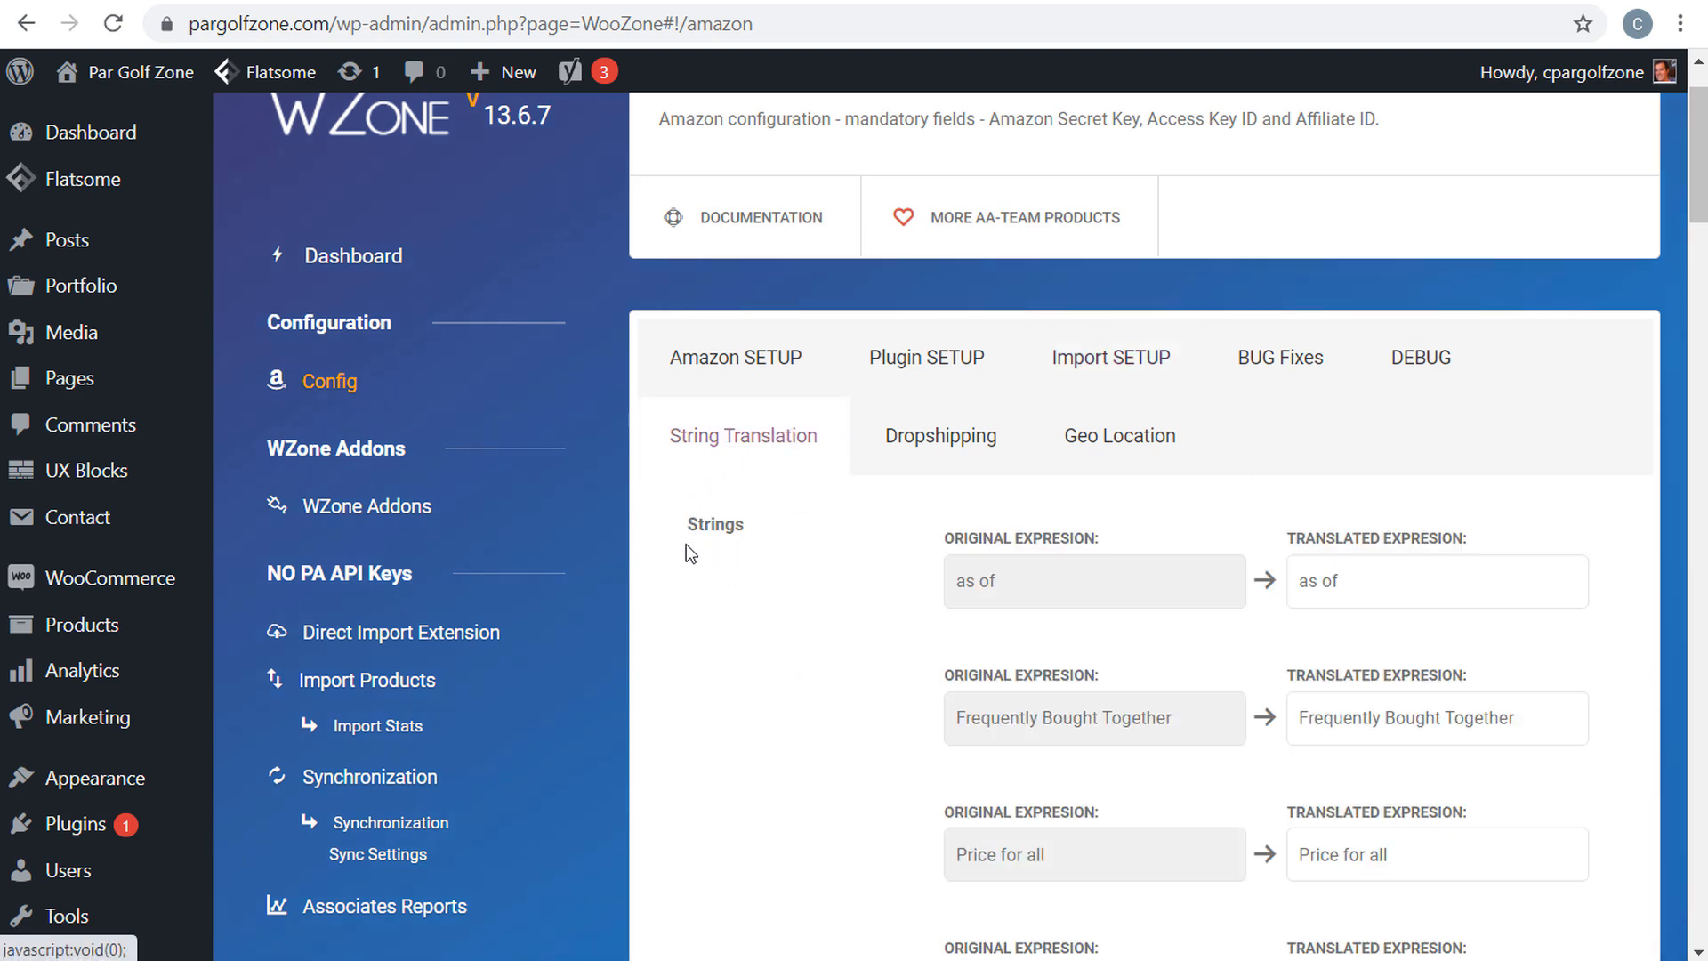
scroll(935, 534, "down", 2)
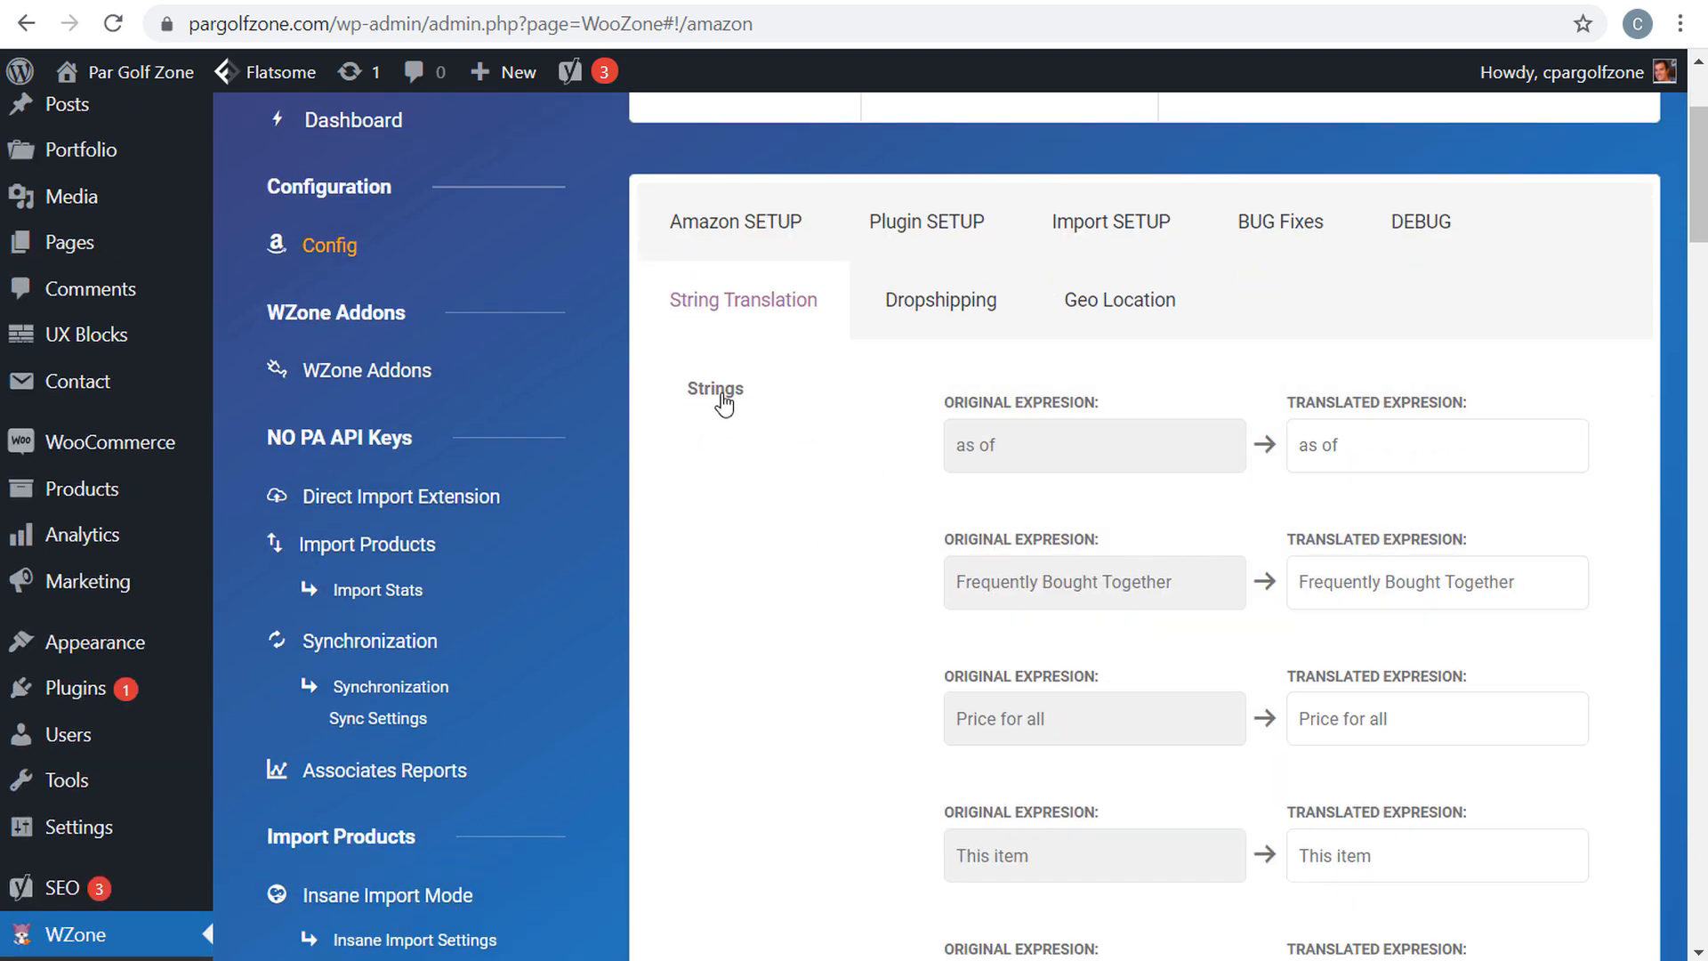
left_click_drag(948, 539, 1113, 541)
left_click(1147, 546)
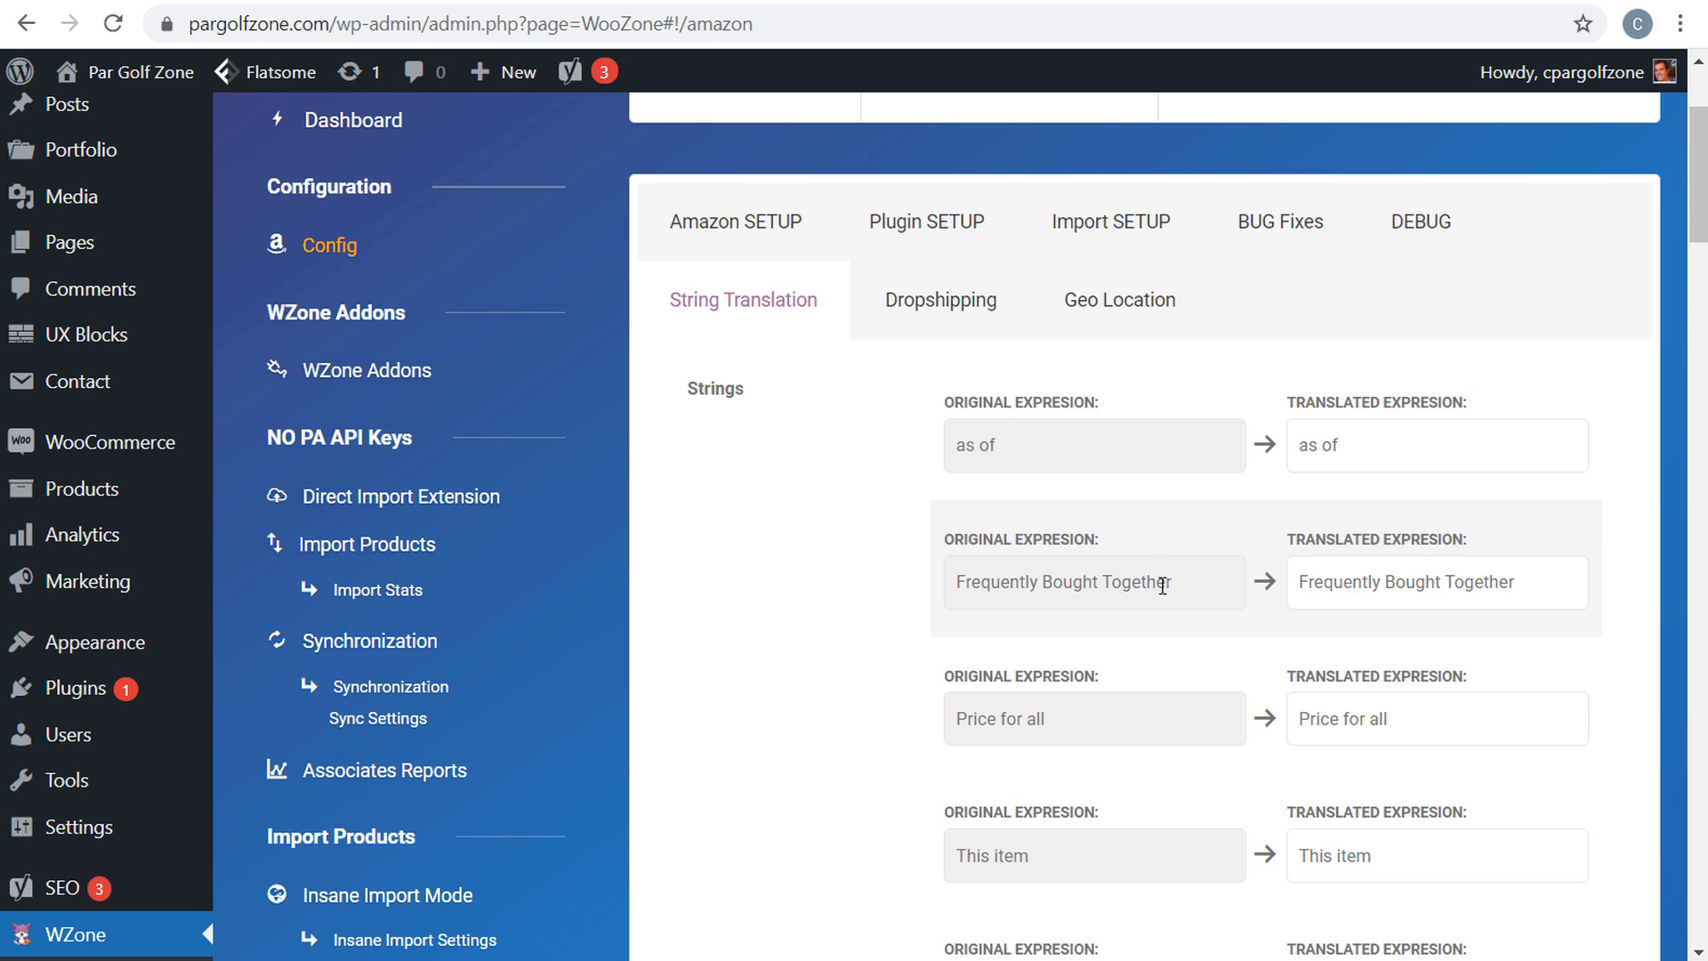
left_click_drag(1196, 579, 938, 584)
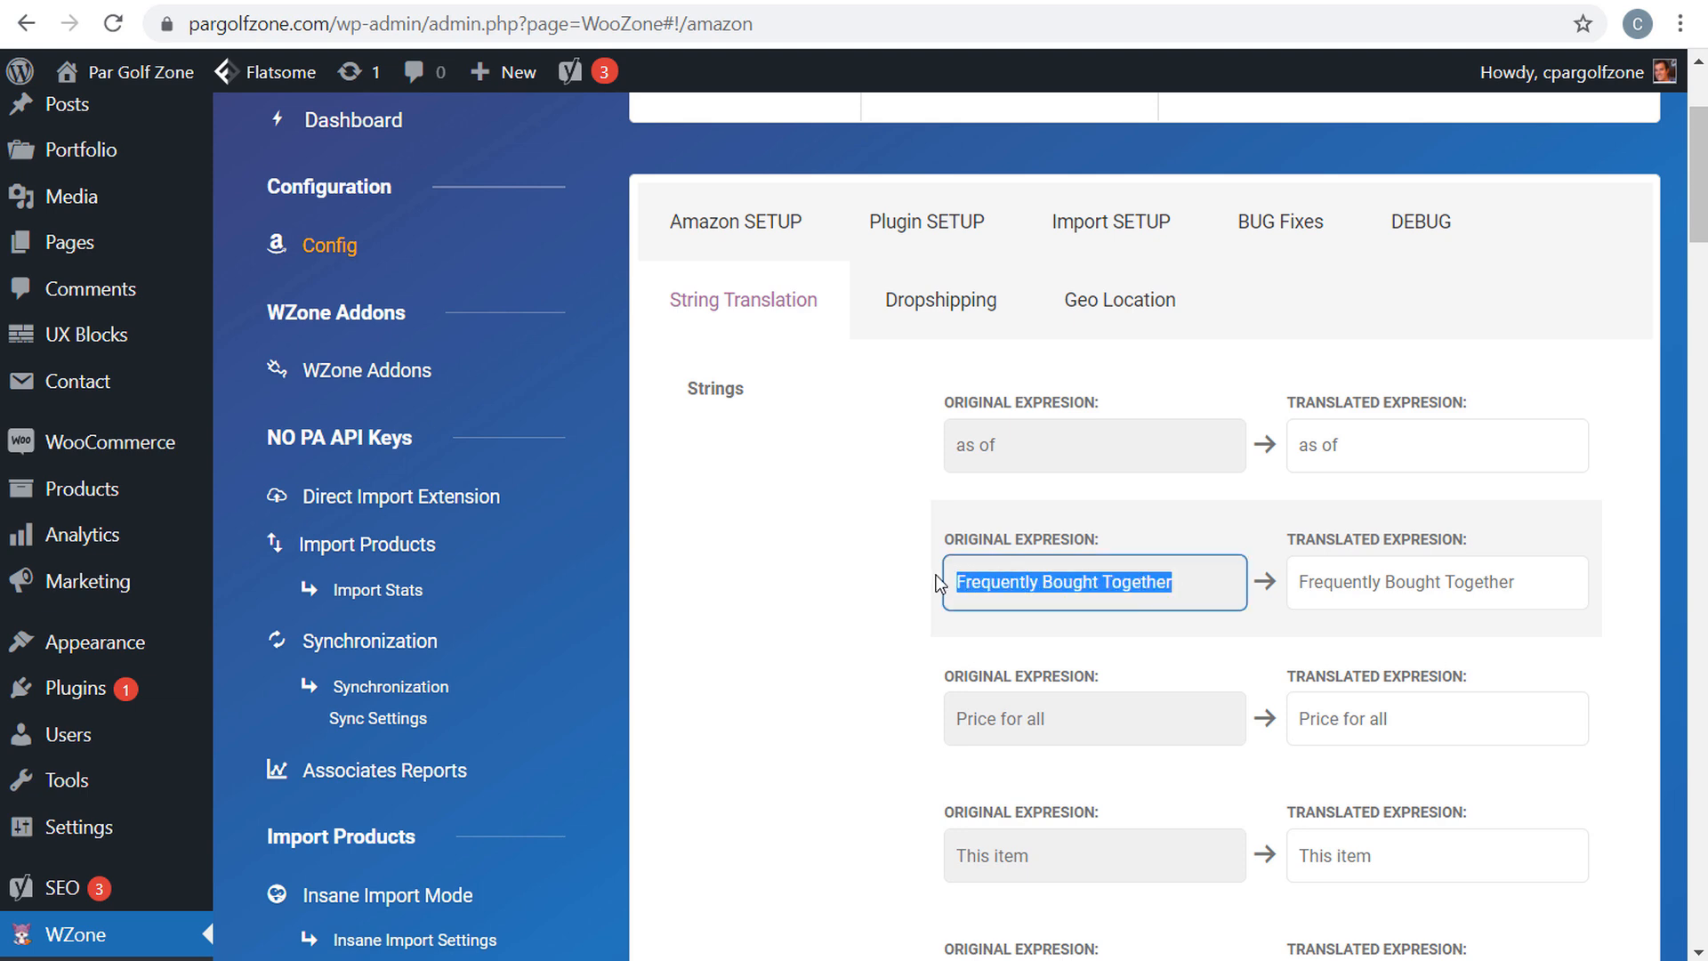
left_click(1006, 581)
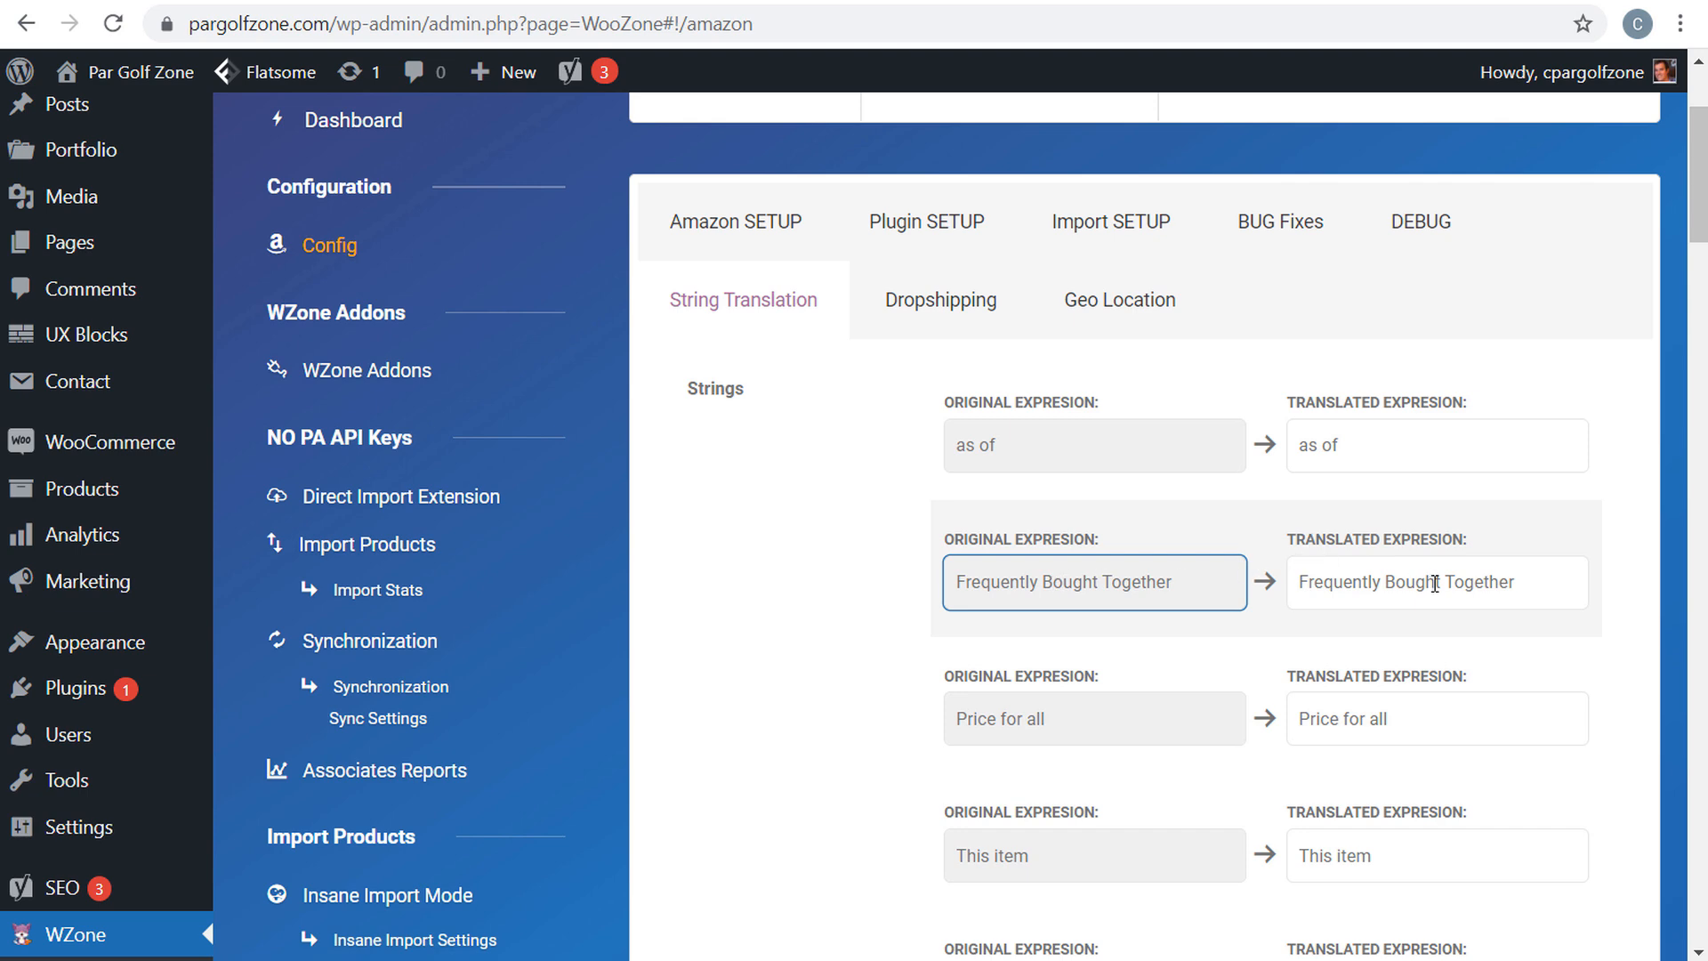
left_click_drag(1551, 586, 1301, 582)
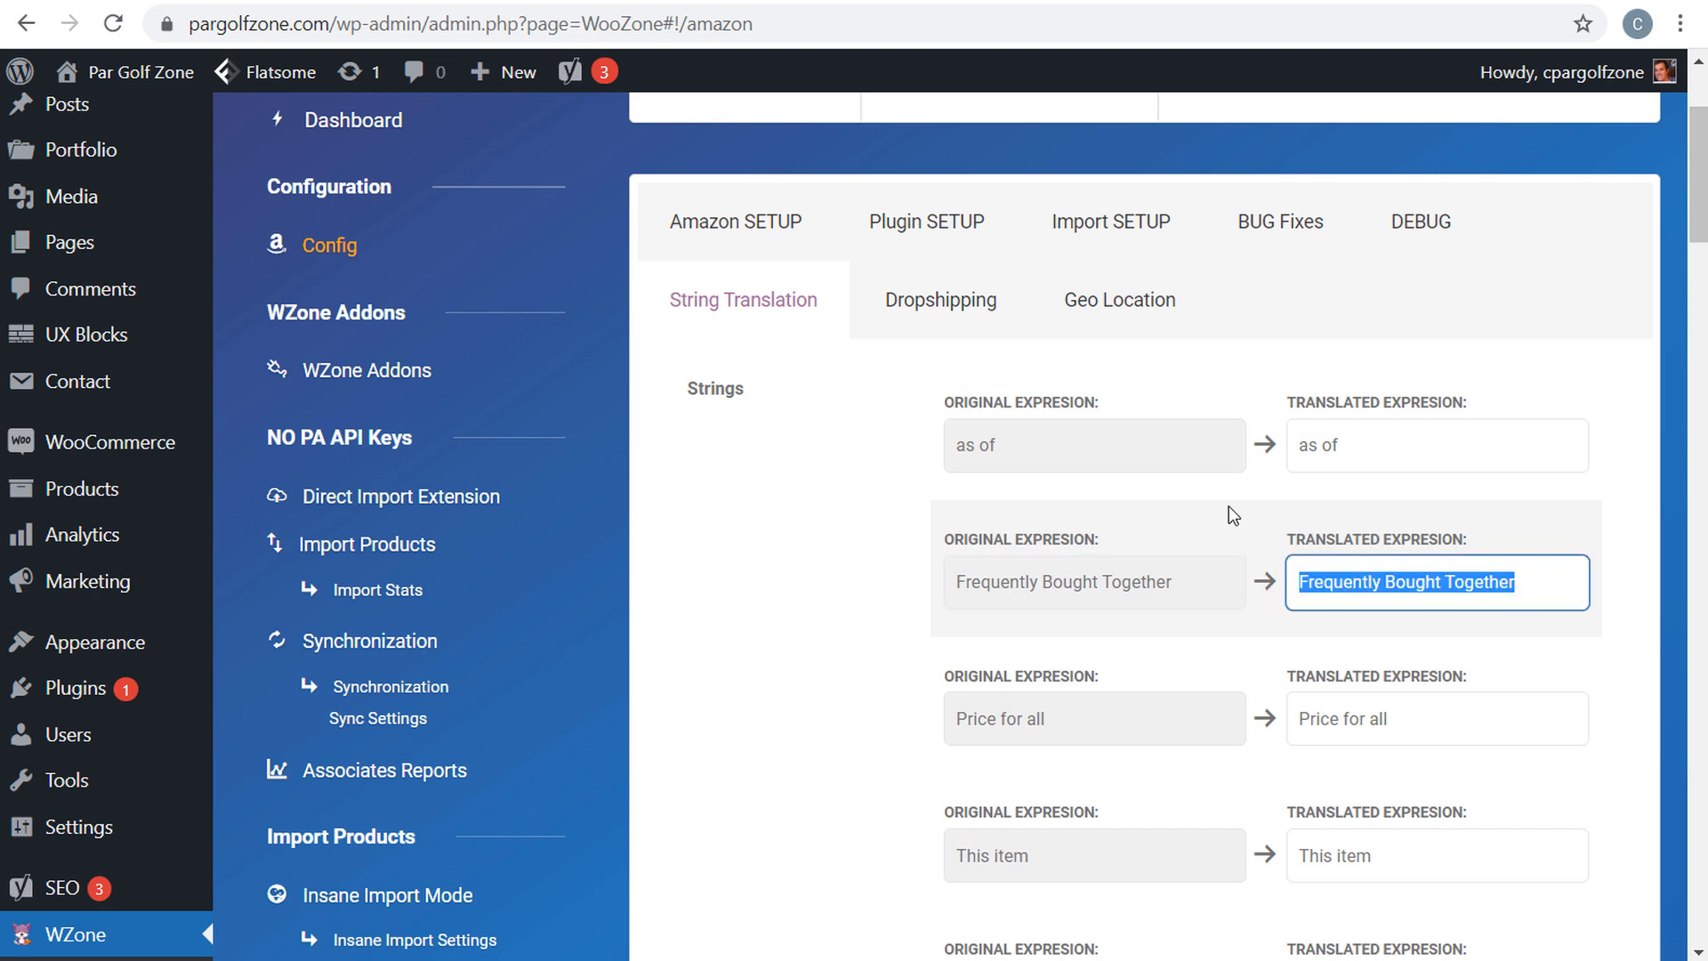
type("Recommended Pr")
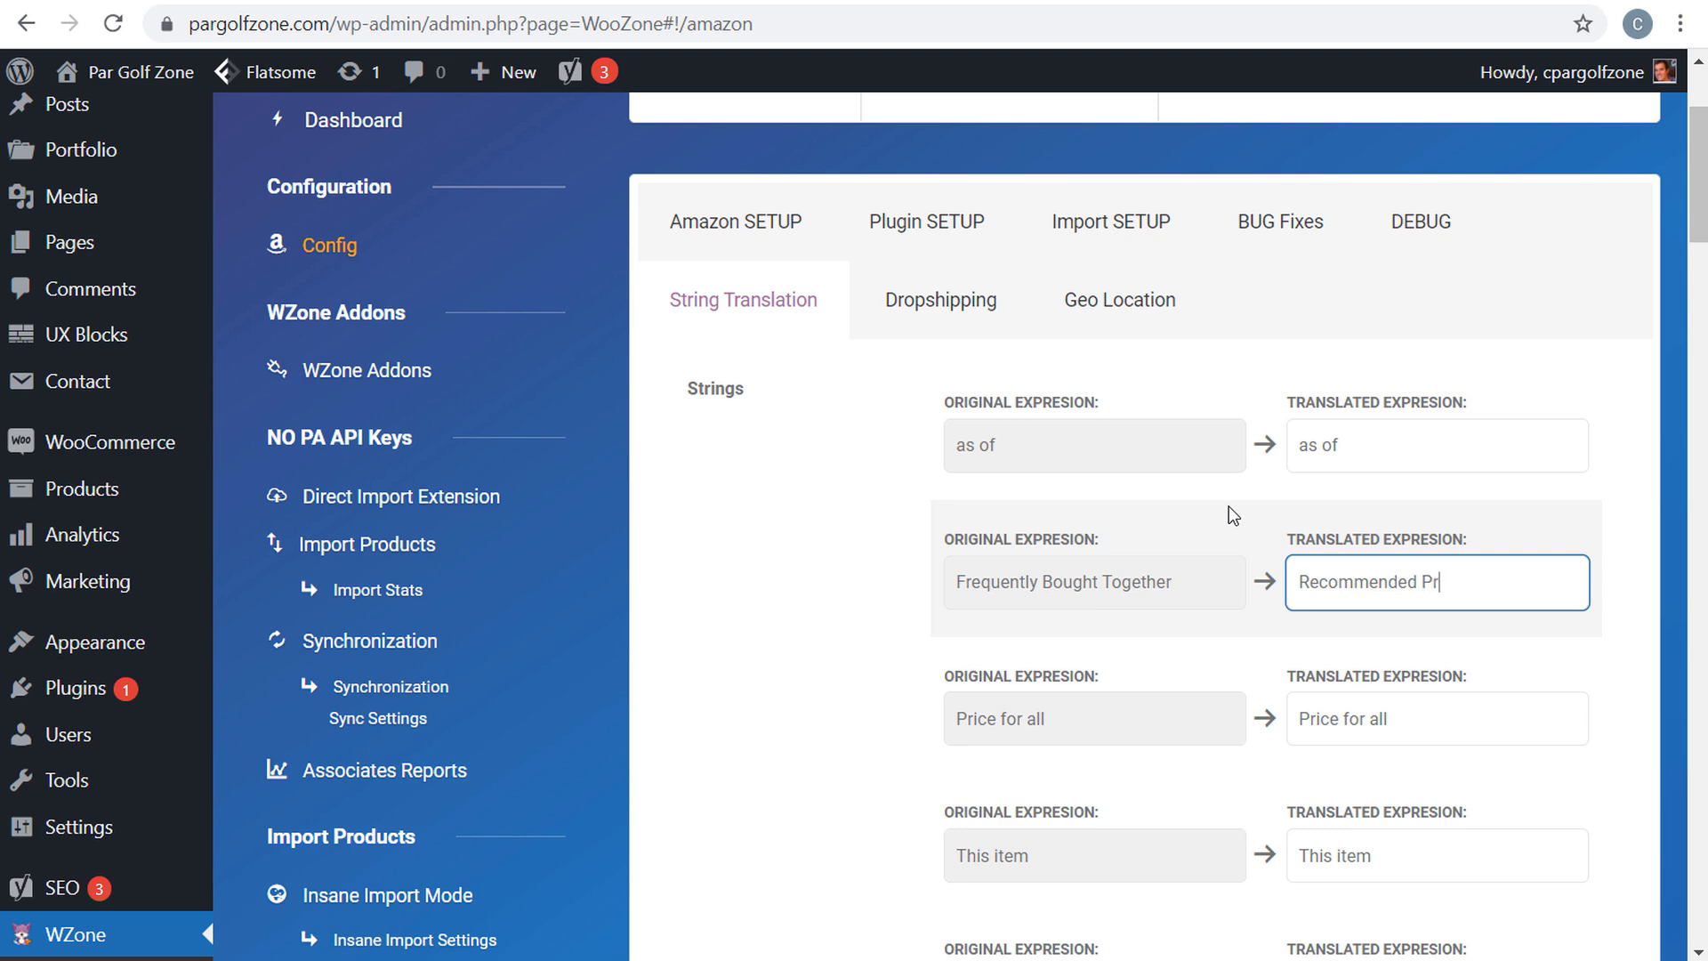
type("oducts")
left_click_drag(1555, 593, 1297, 589)
left_click(1314, 531)
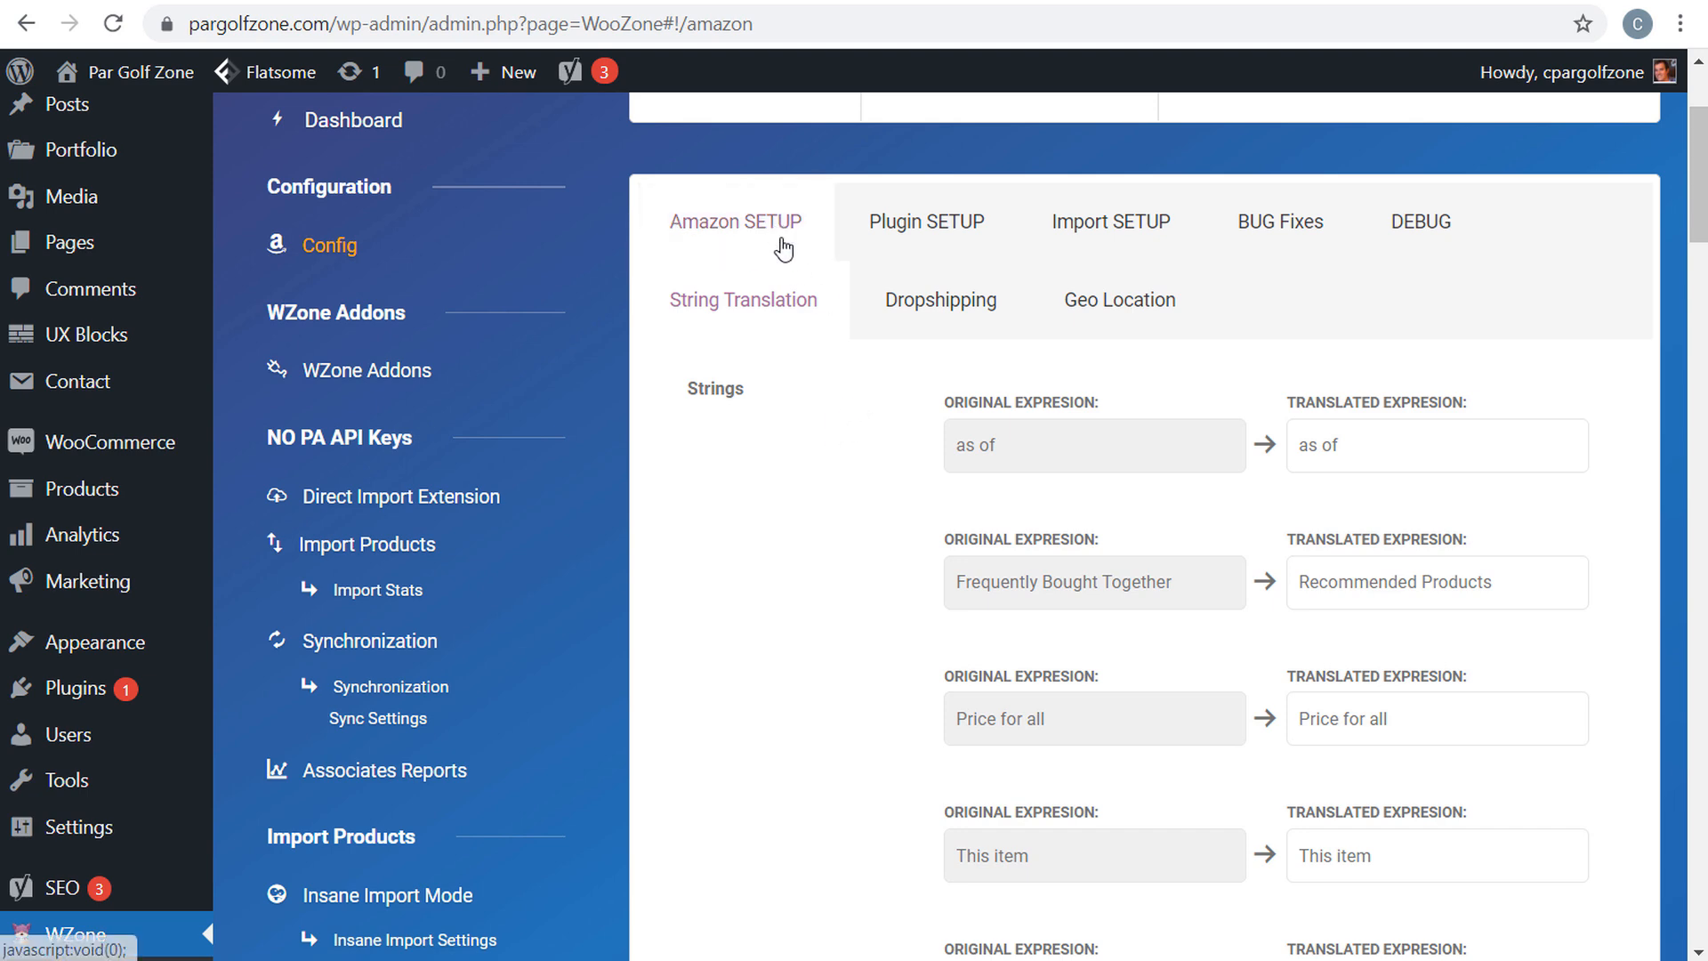
- View the eBay section of Amazon SETUP and review the cart, cookies, buy URL and short URL options in Plugin SETUP
left_click(752, 233)
left_click(761, 439)
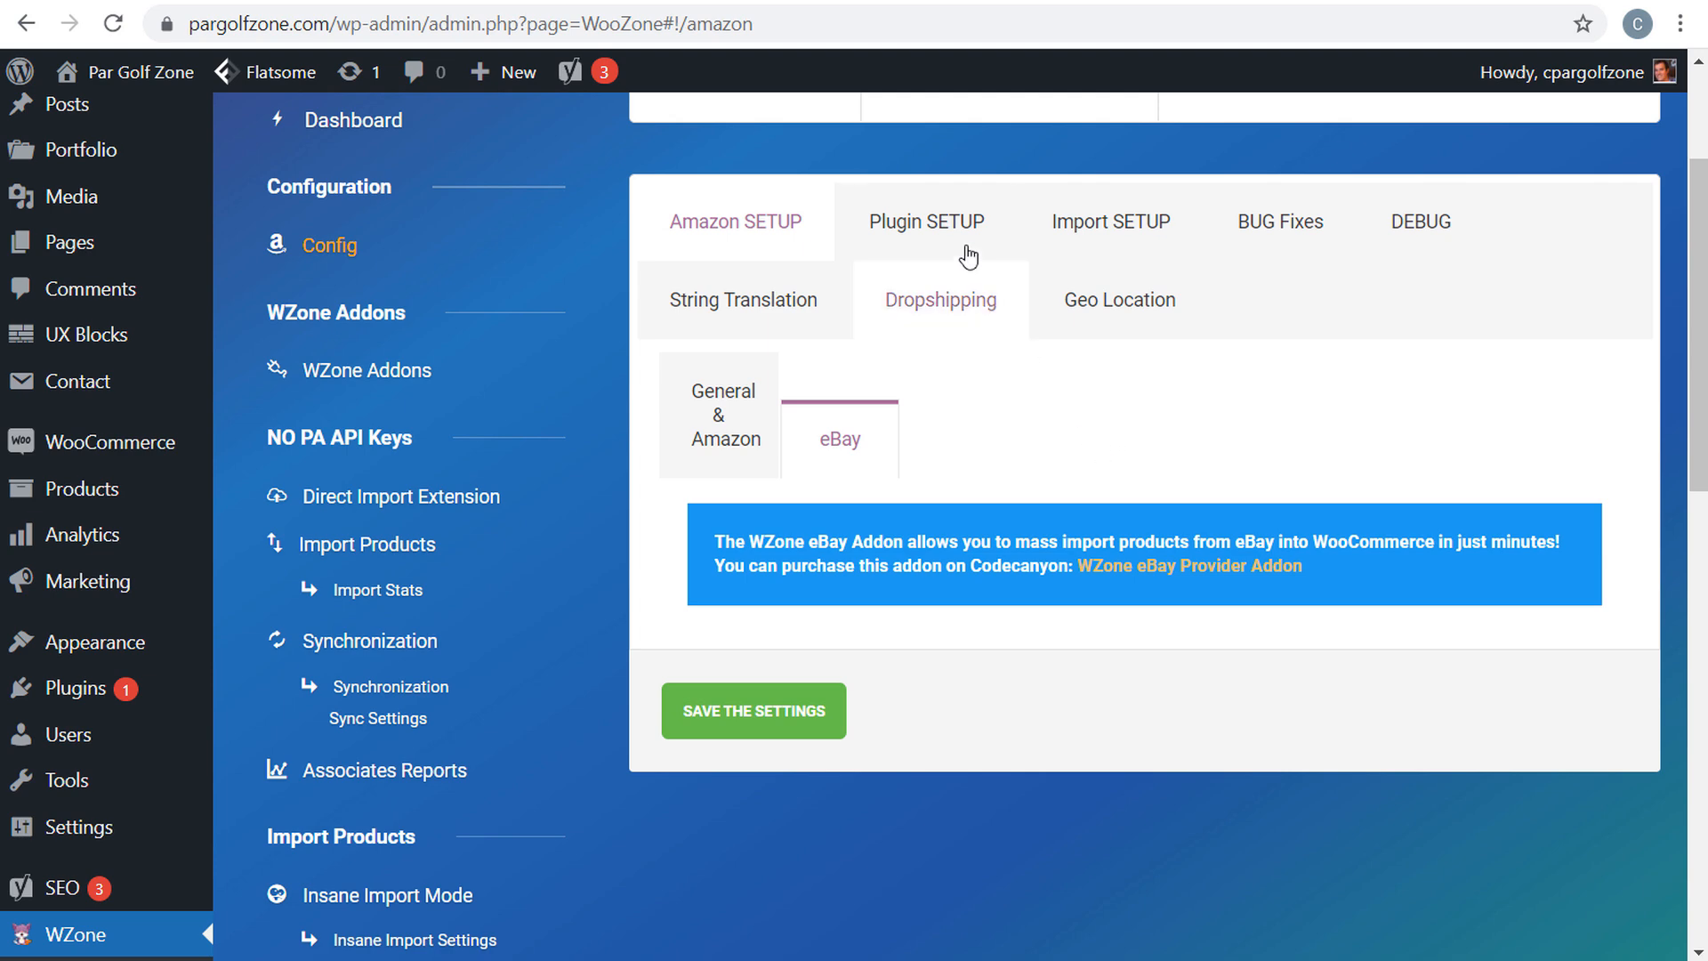
left_click(927, 222)
scroll(726, 370, "down", 3)
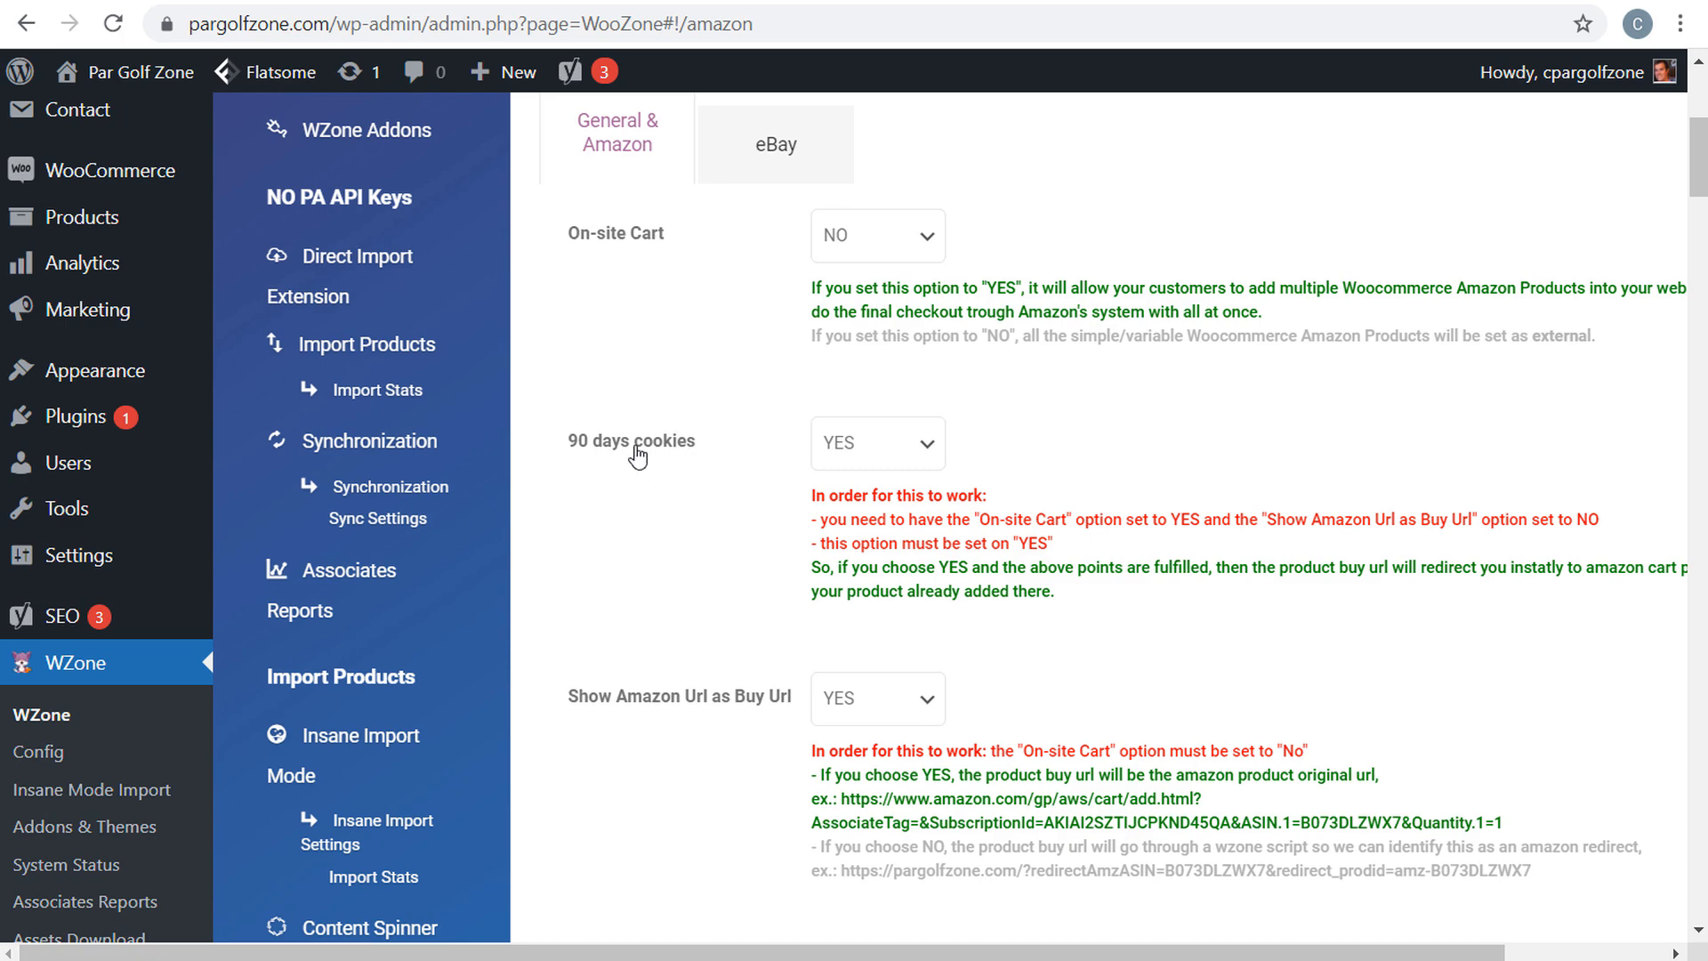
scroll(1133, 391, "down", 3)
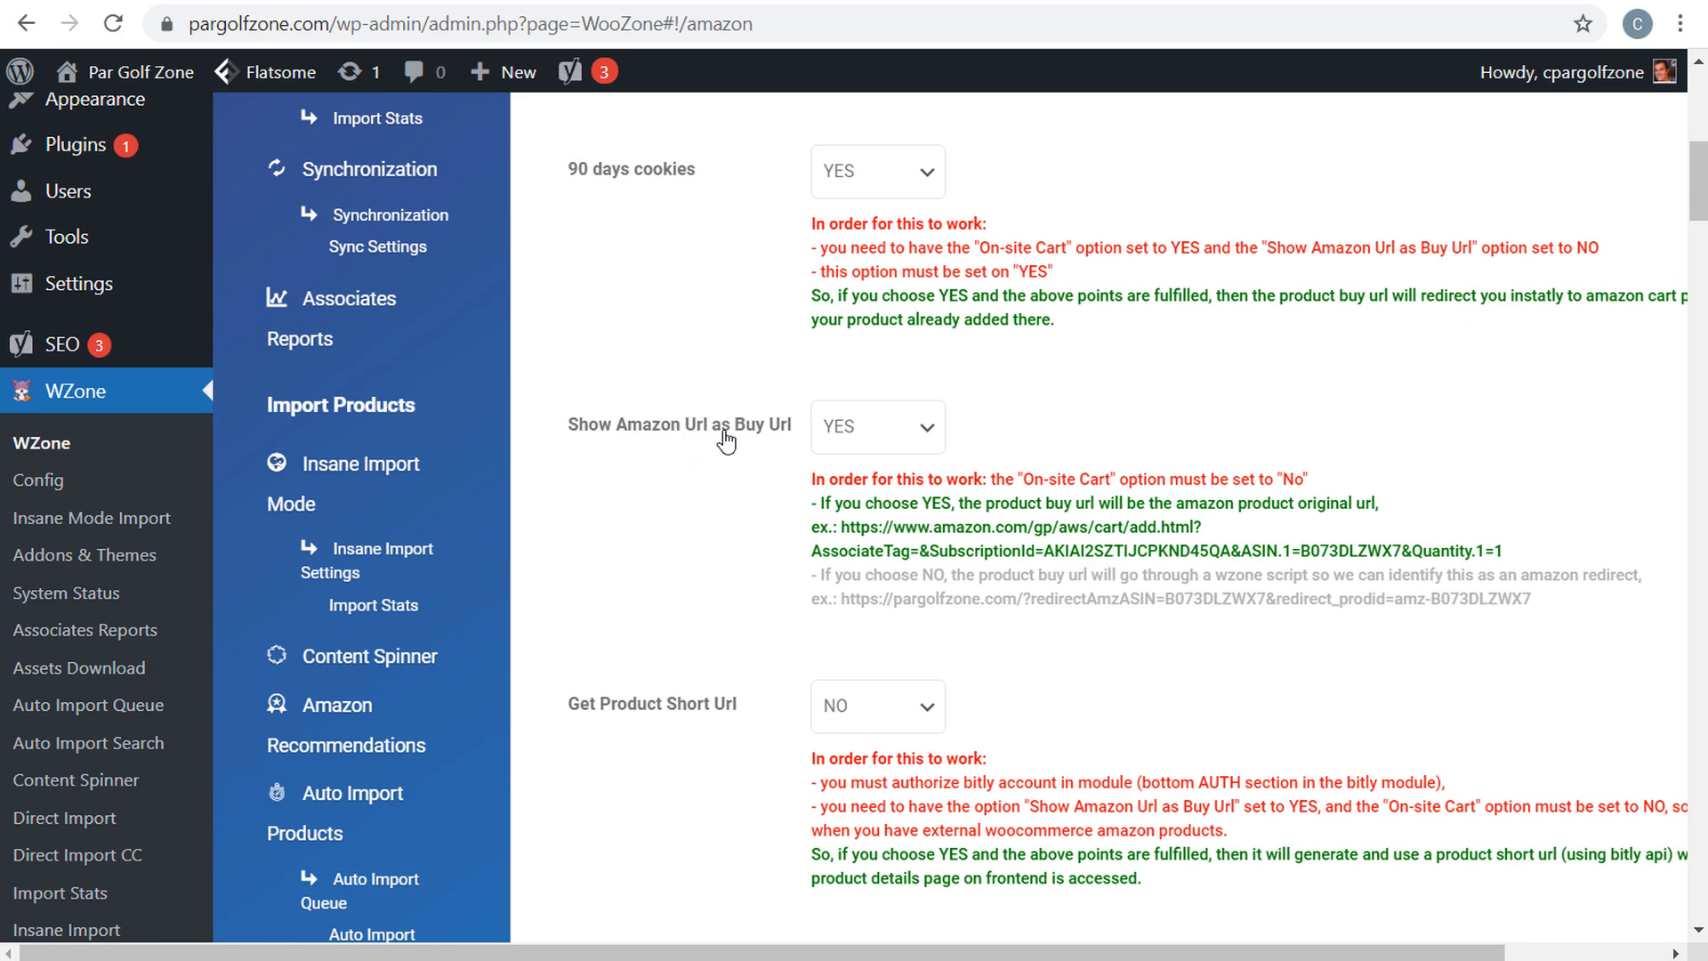
scroll(1068, 418, "down", 1)
scroll(1093, 397, "down", 4)
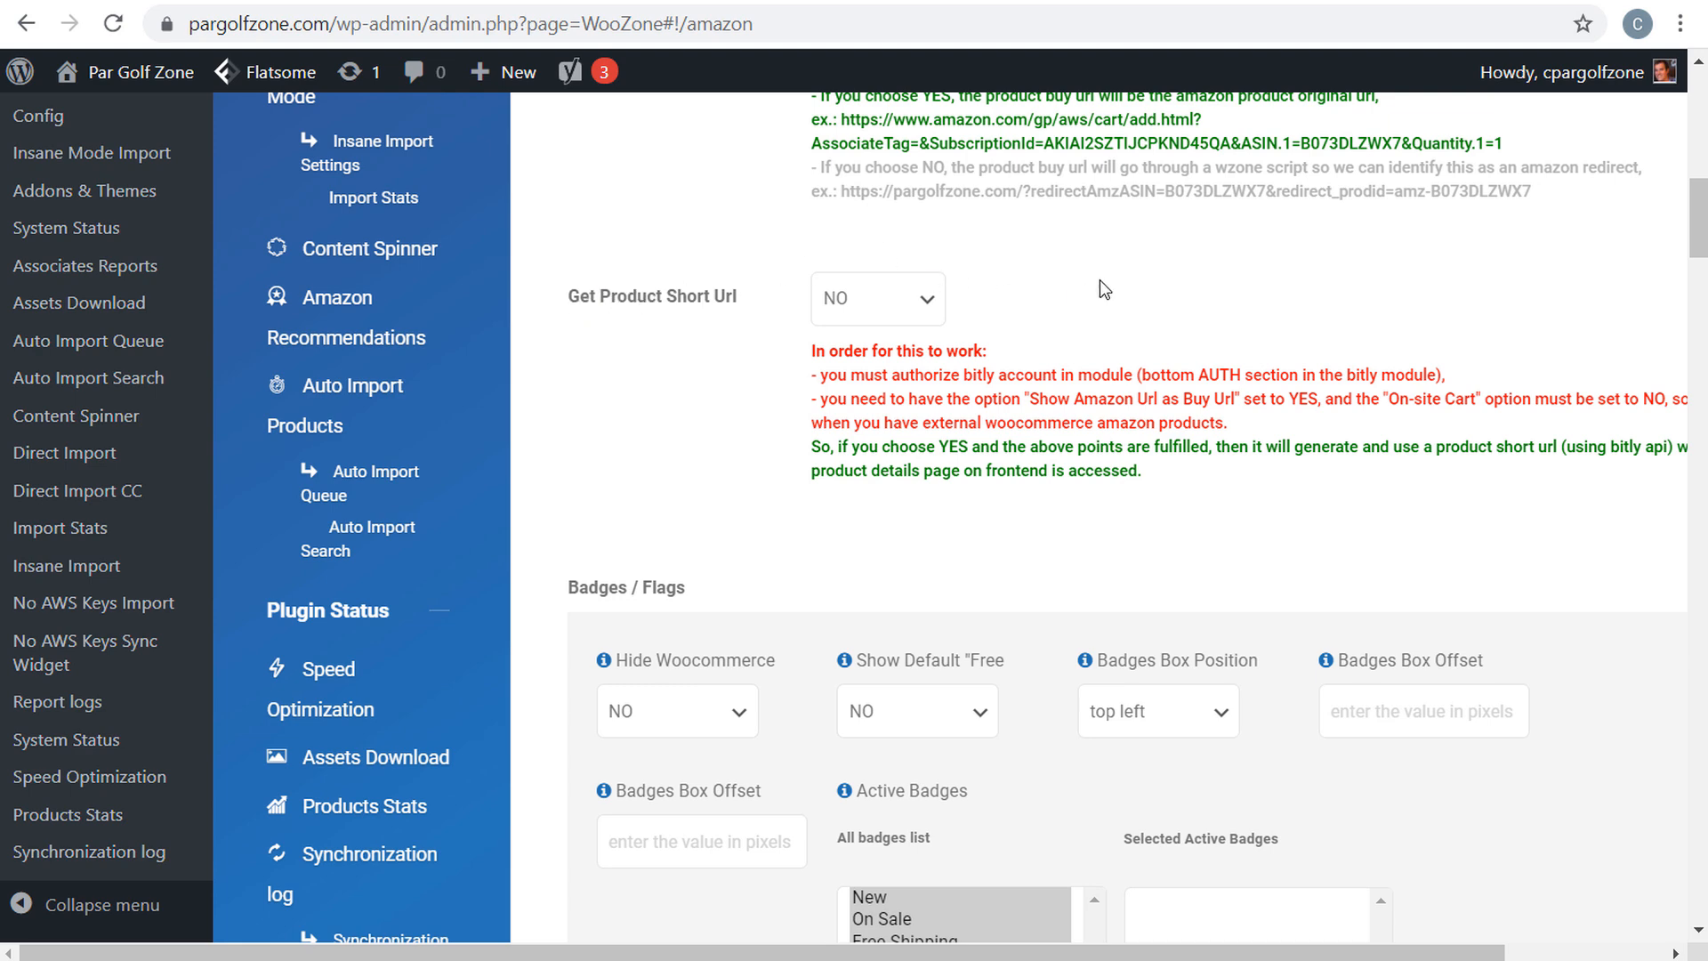
- Review the Plugin SETUP options from Badges / Flags through GDPR, coupon, checkout e-mail, gallery, checkout message and Product Buy Button
scroll(1100, 283, "down", 5)
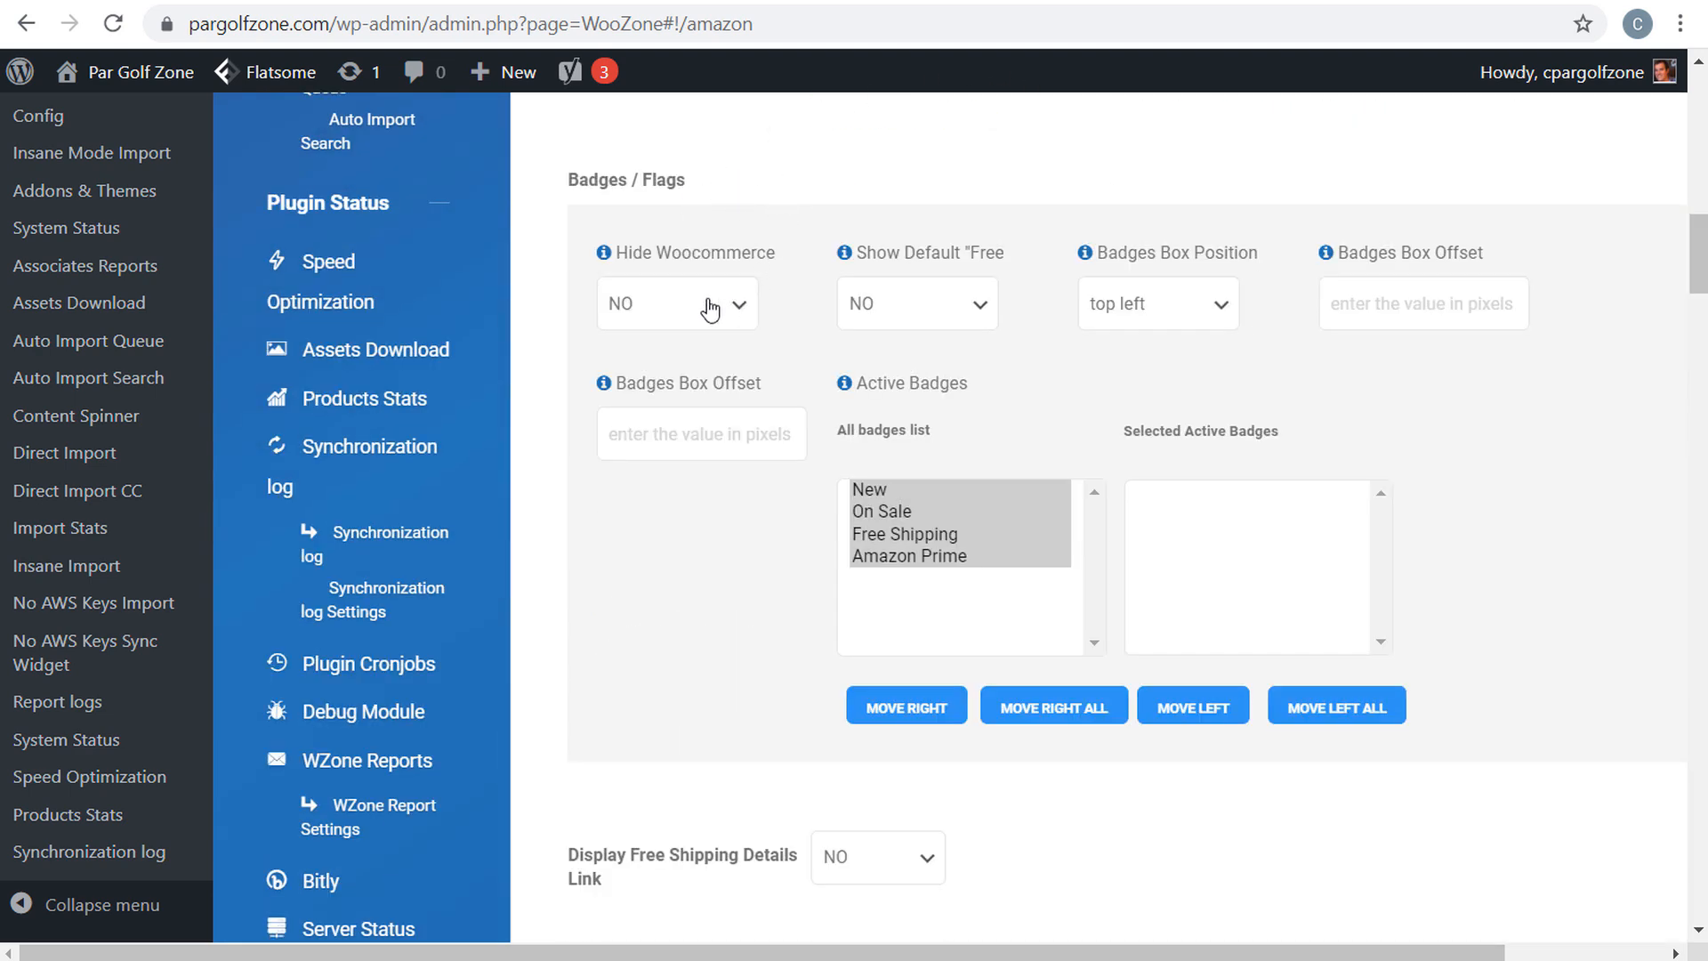
scroll(787, 322, "down", 1)
scroll(792, 331, "down", 1)
scroll(723, 332, "down", 5)
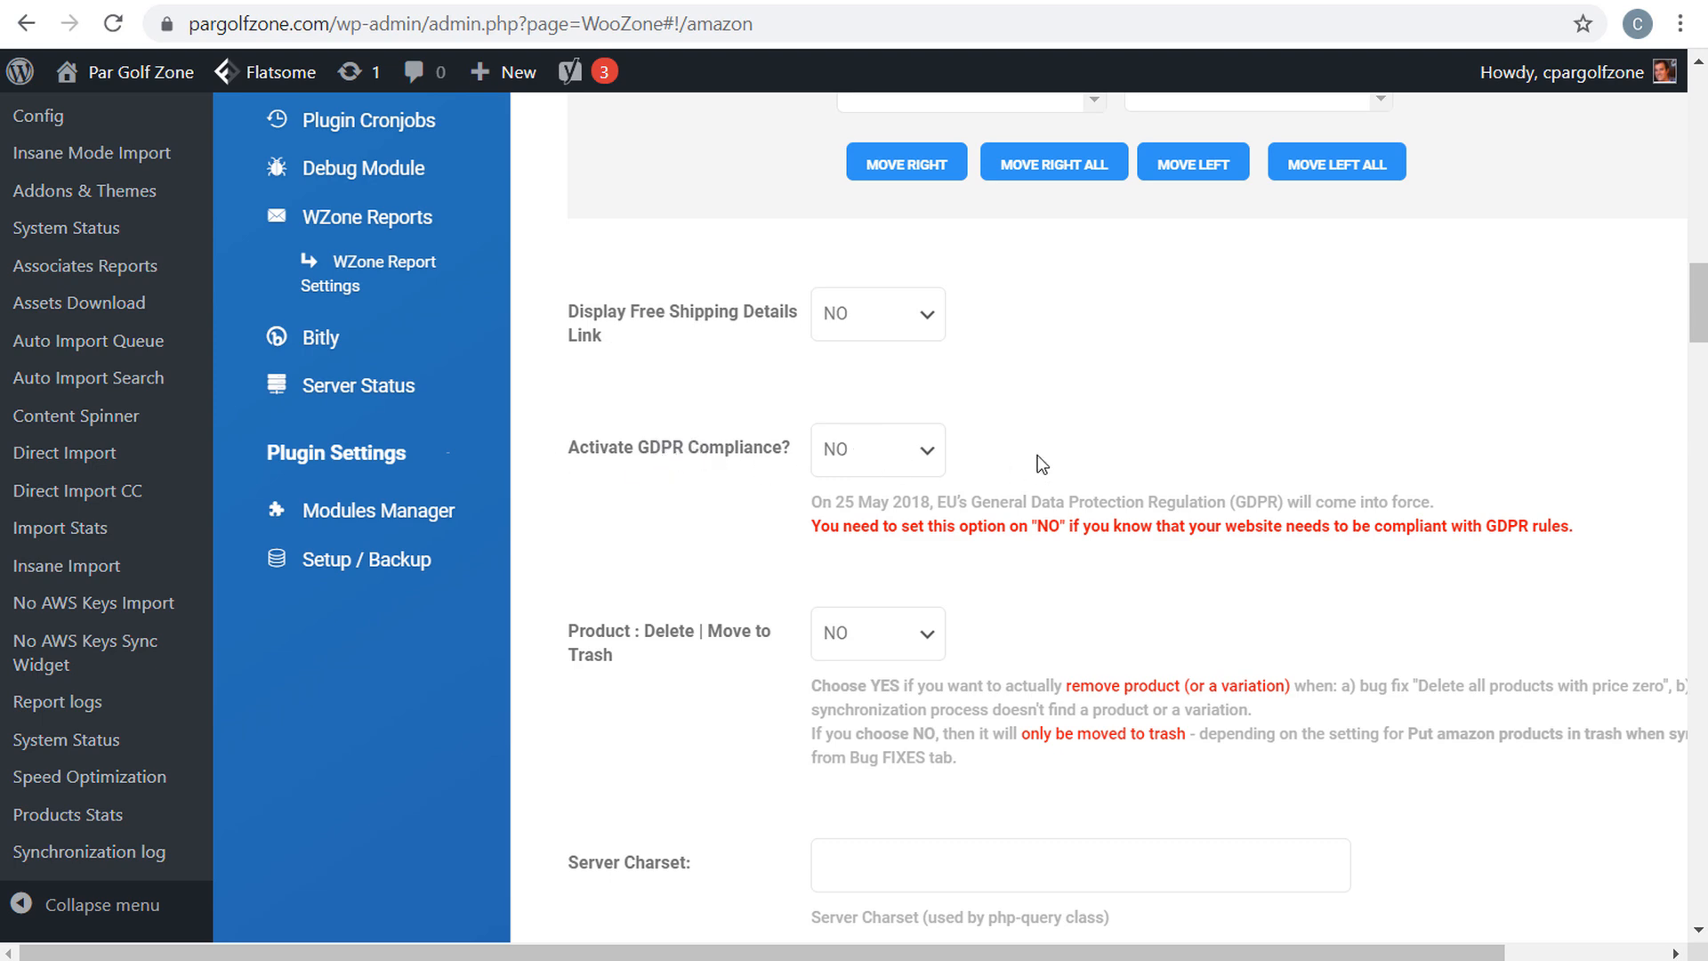
scroll(660, 442, "down", 1)
scroll(661, 449, "down", 3)
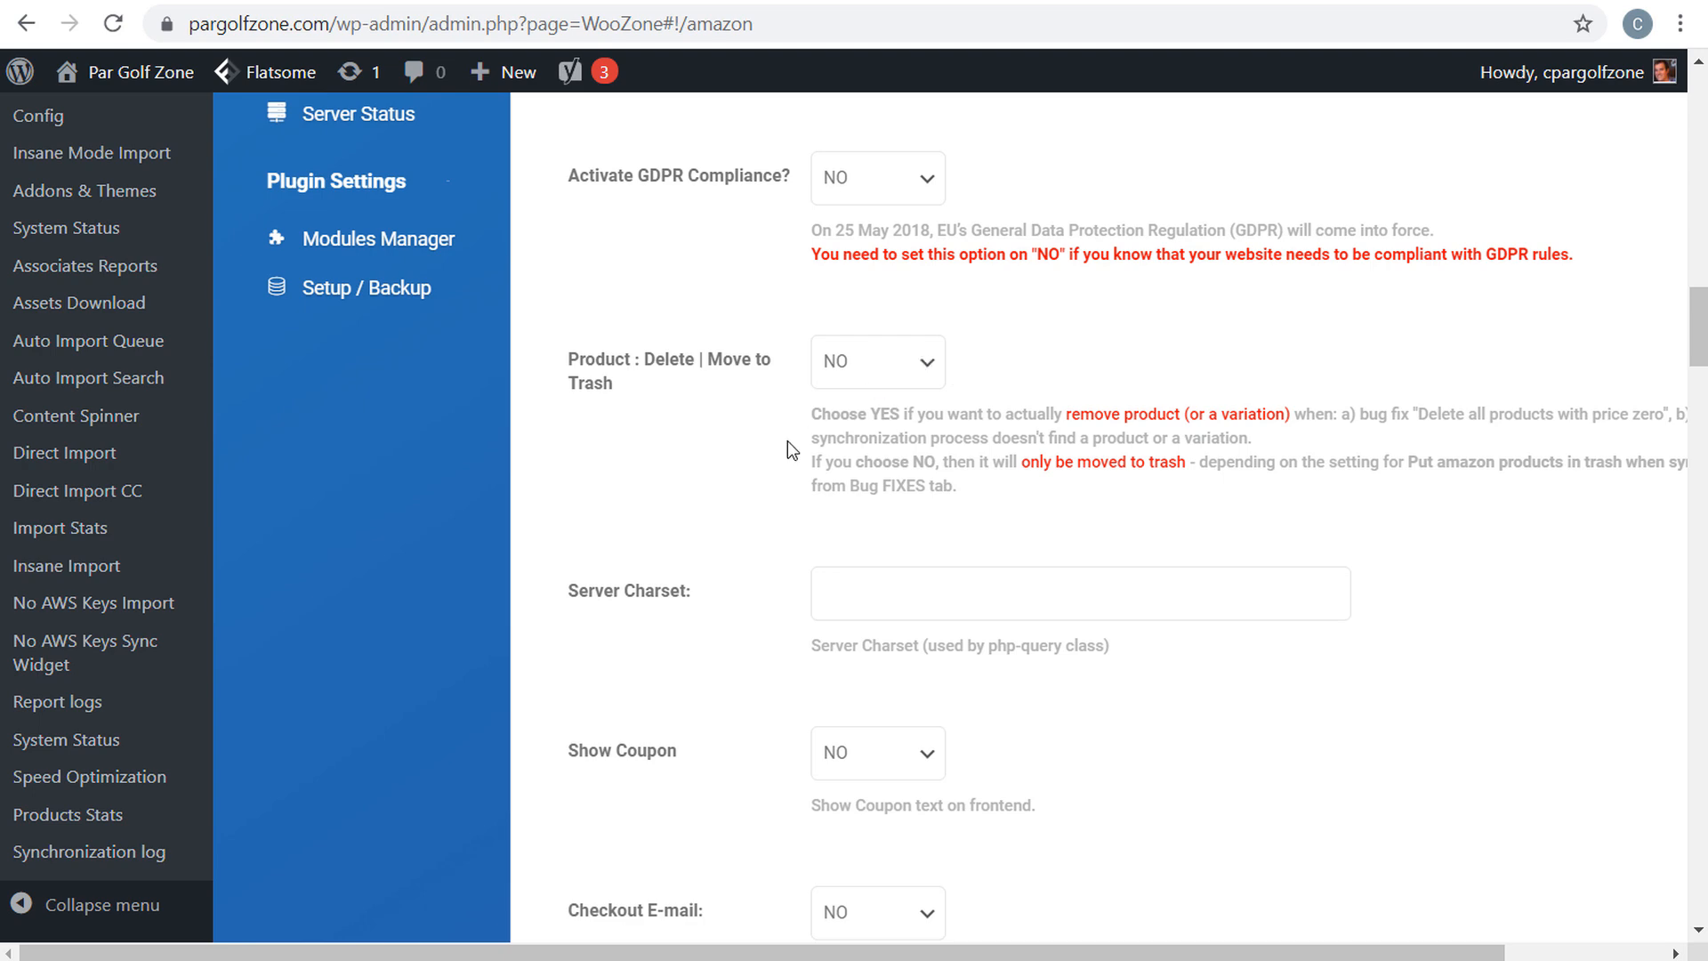
scroll(632, 411, "down", 3)
scroll(650, 402, "down", 2)
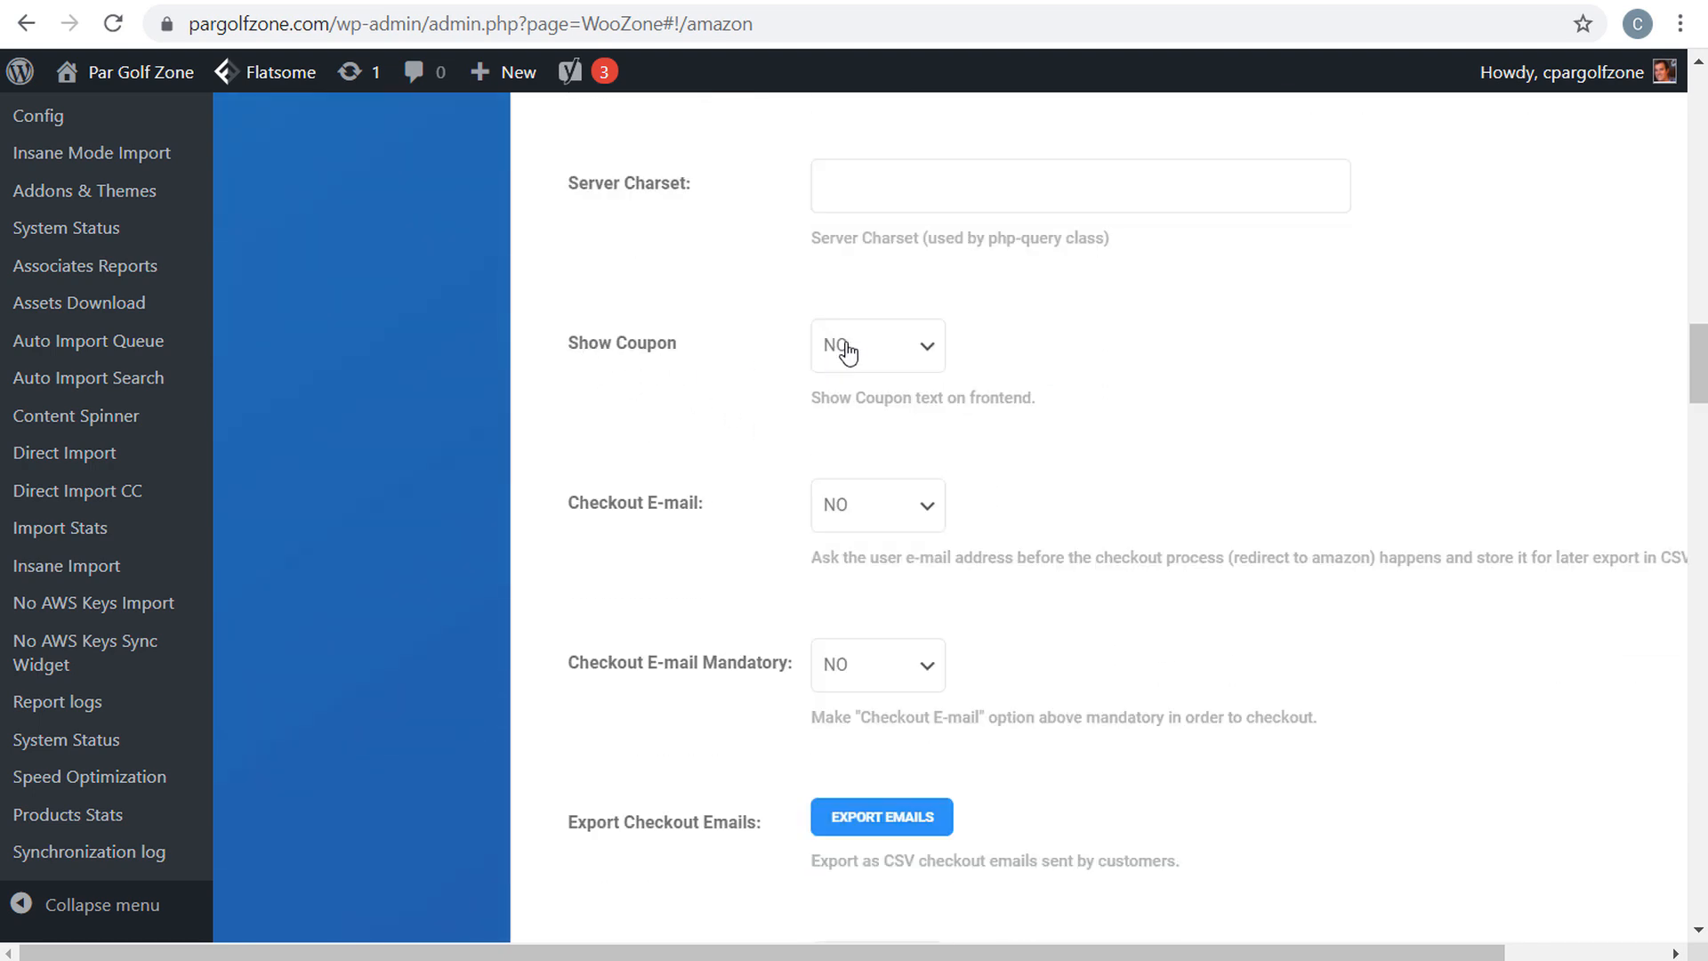
scroll(724, 504, "down", 3)
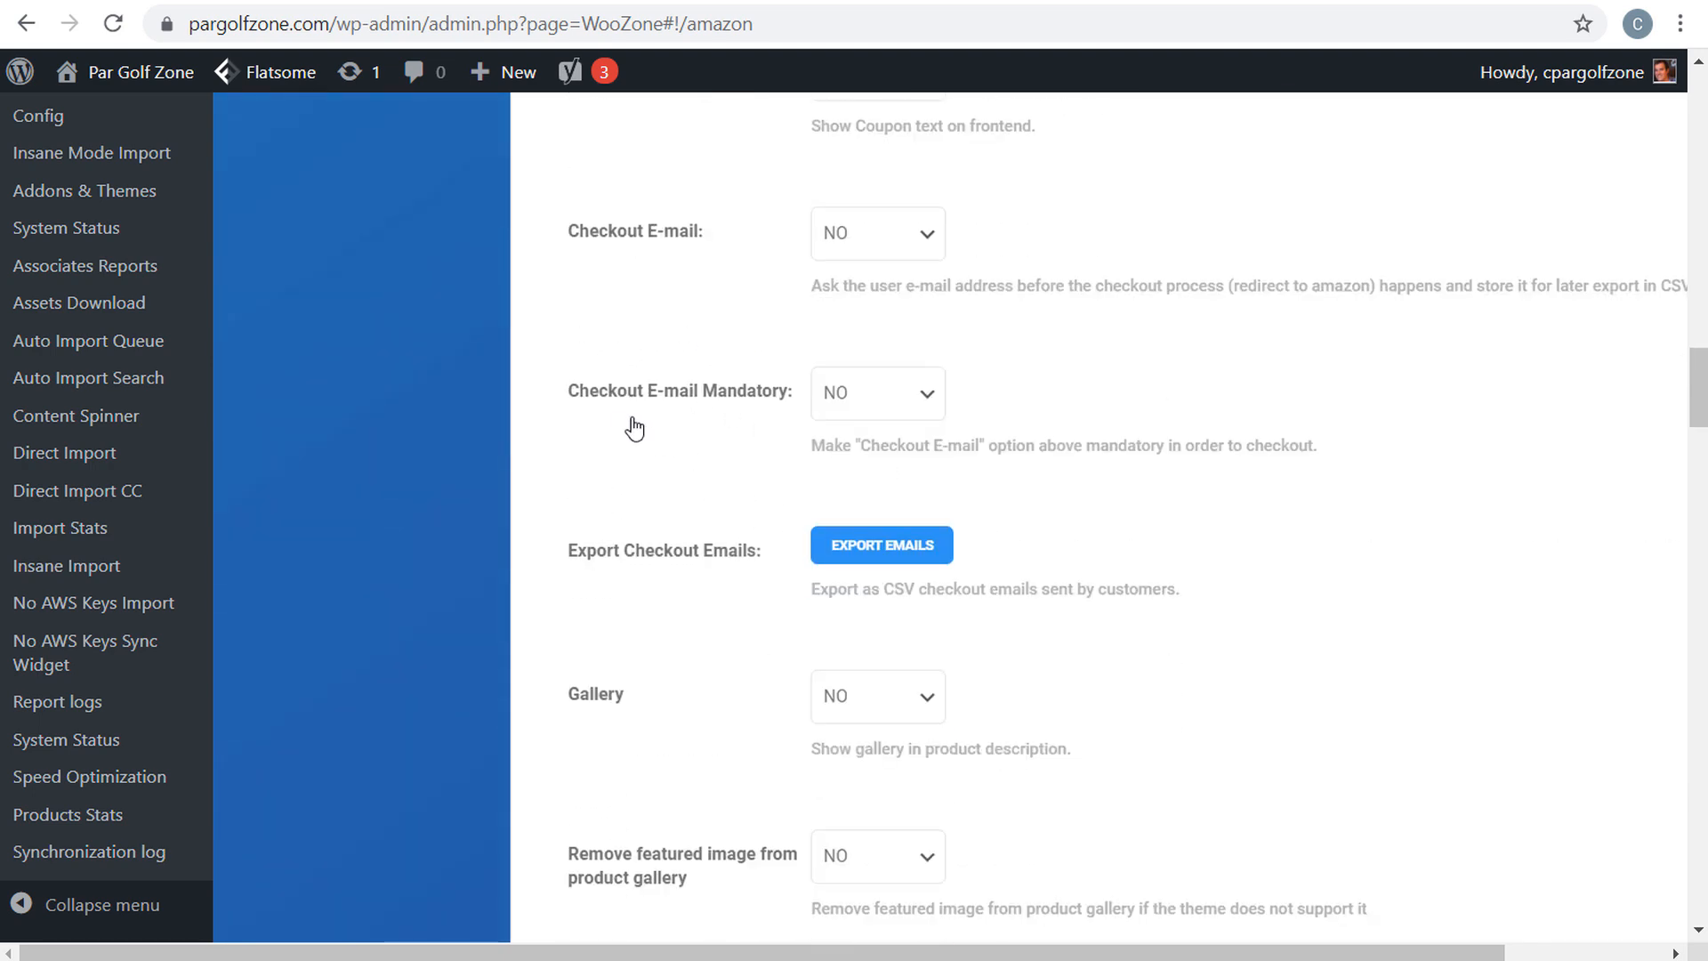
scroll(722, 427, "down", 4)
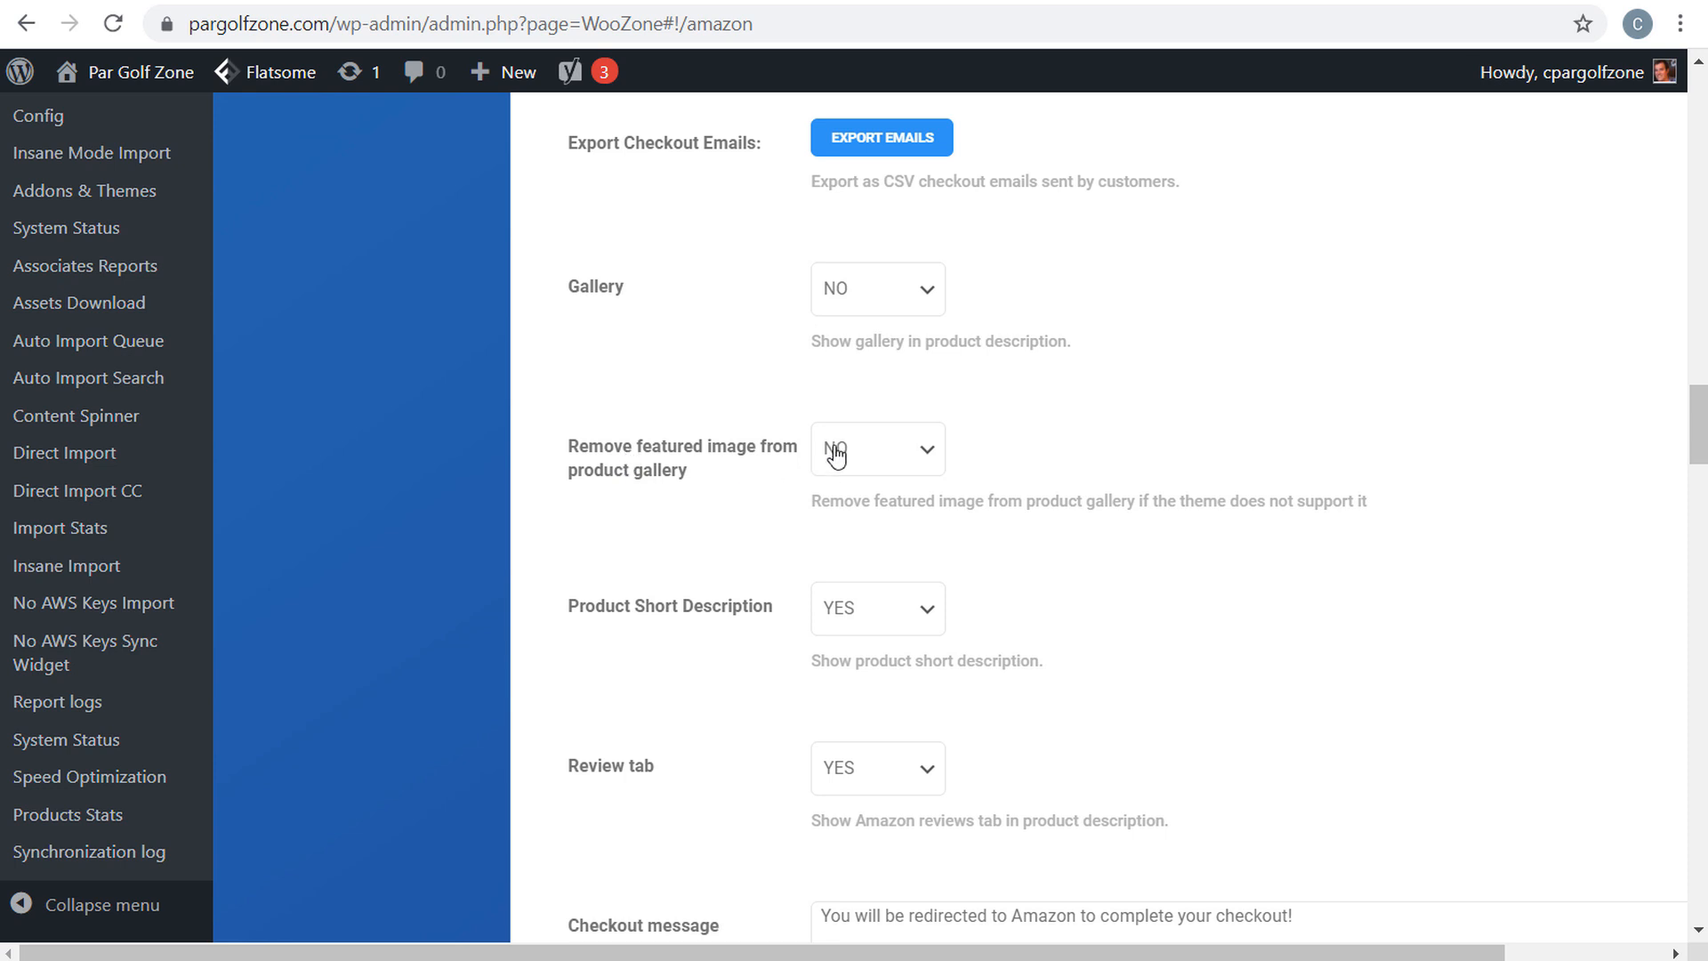
scroll(649, 471, "down", 3)
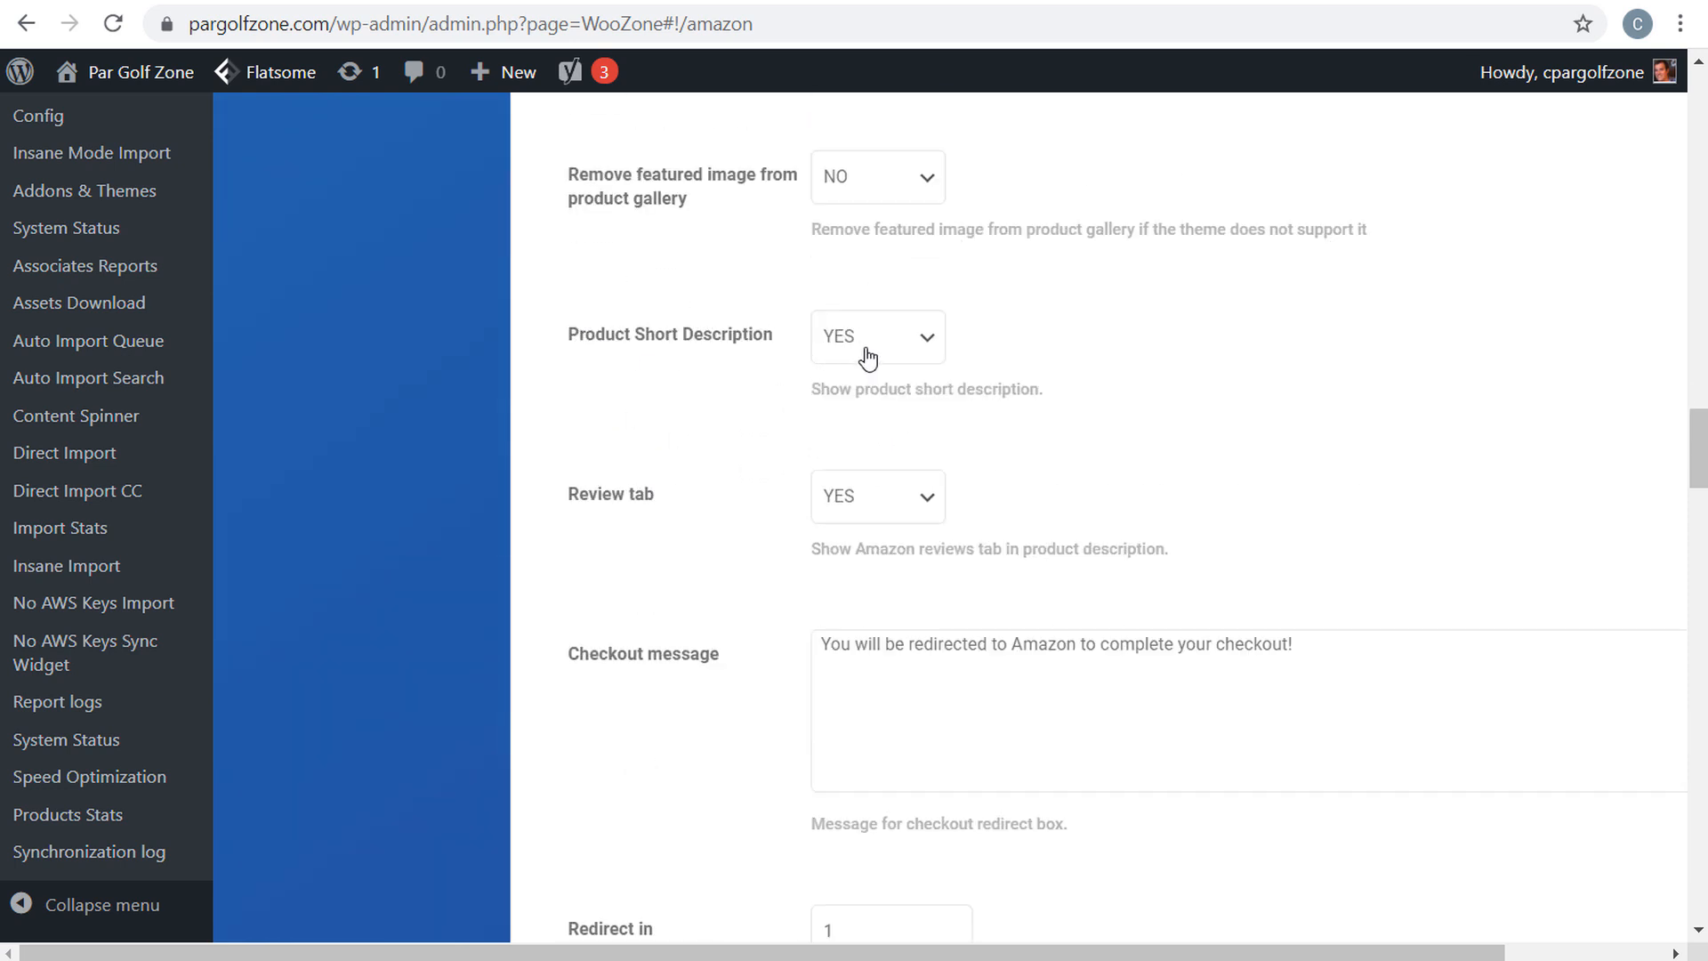
scroll(618, 546, "down", 2)
scroll(719, 411, "down", 4)
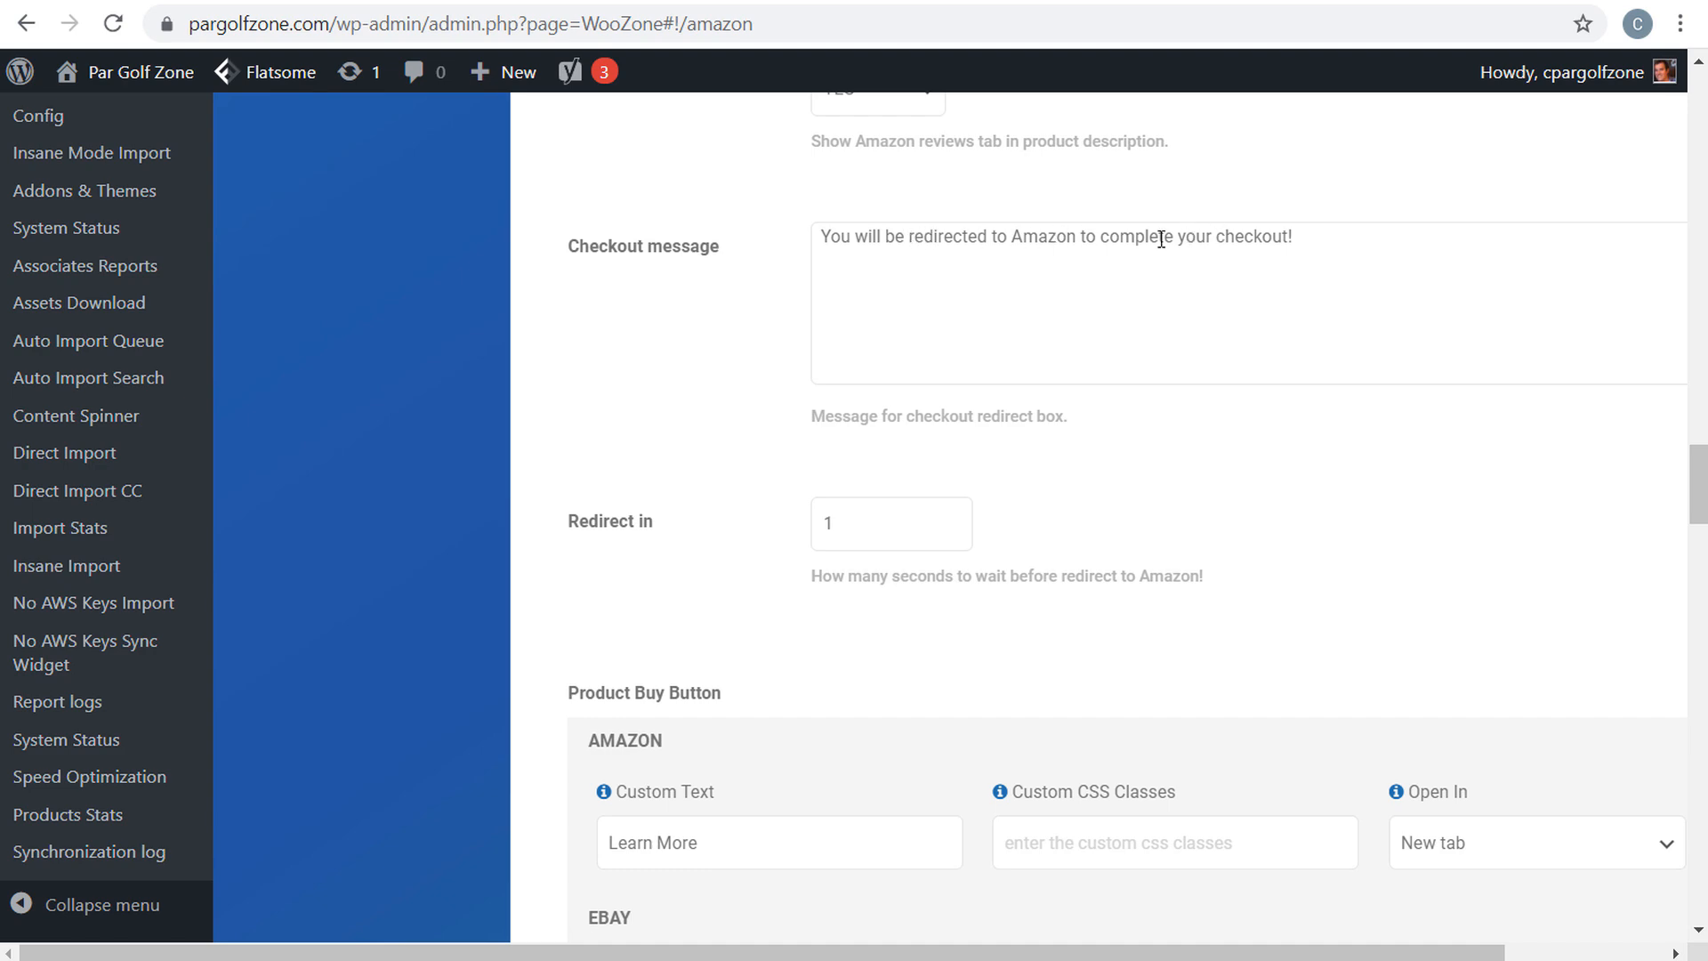
- Review the Plugin SETUP options from Checkout message and Product Buy Button through remote images, country availability, country flags and attachment deletion
scroll(584, 393, "down", 4)
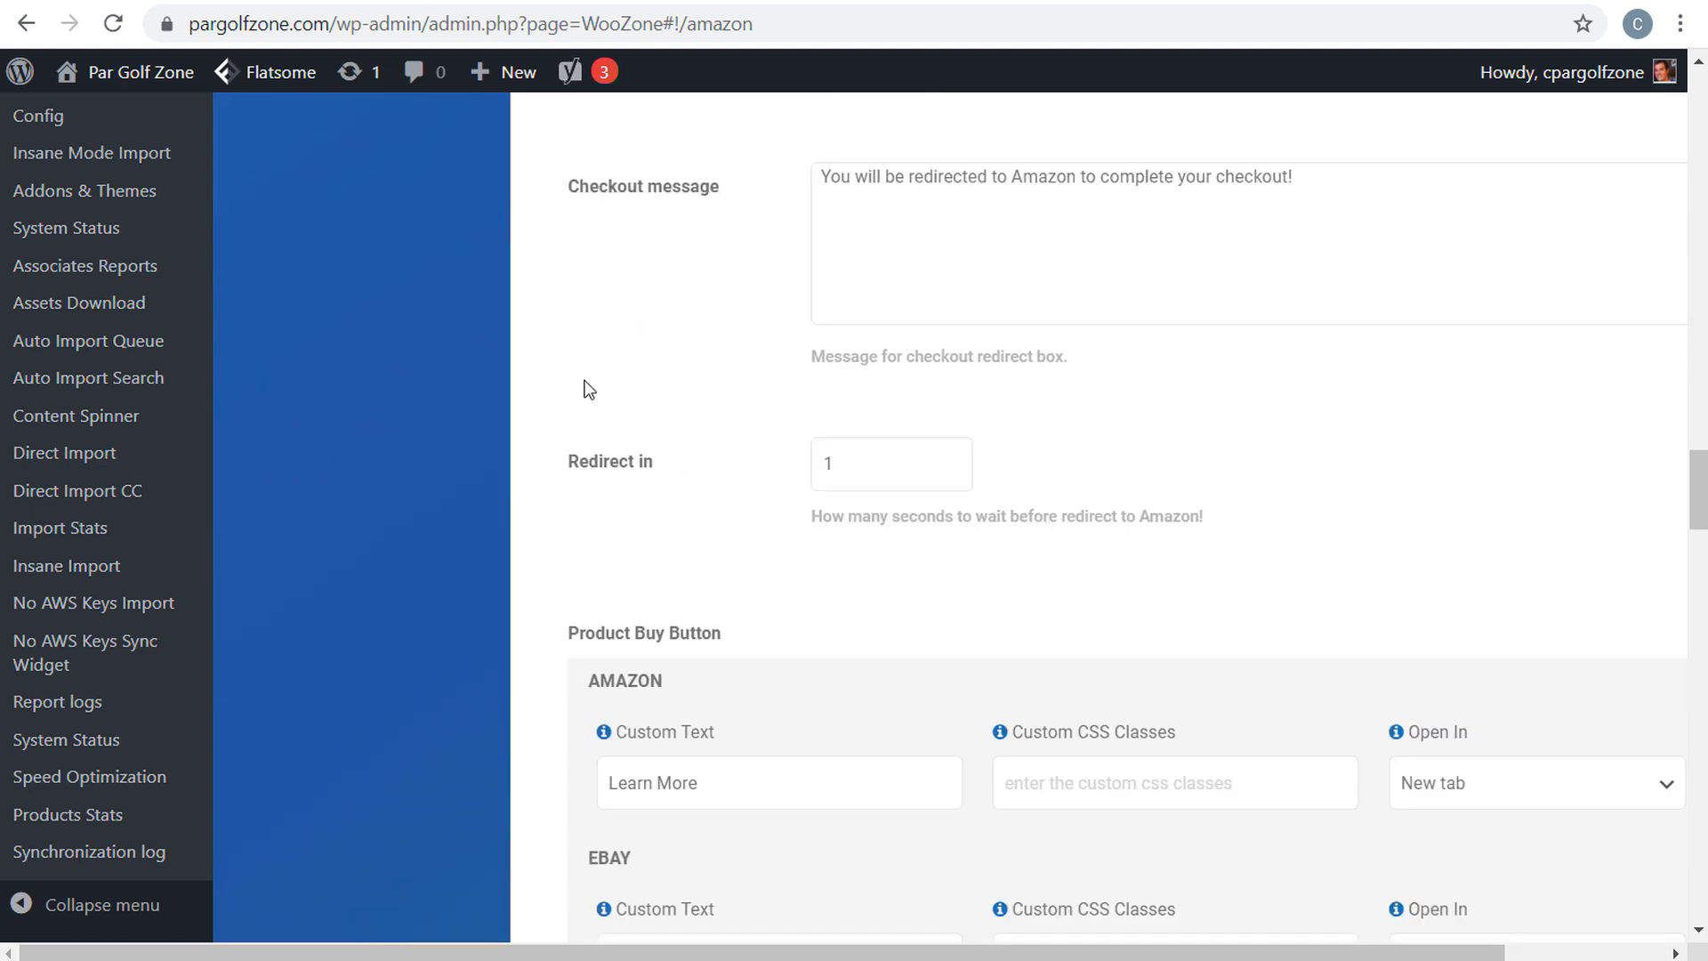
scroll(756, 454, "down", 8)
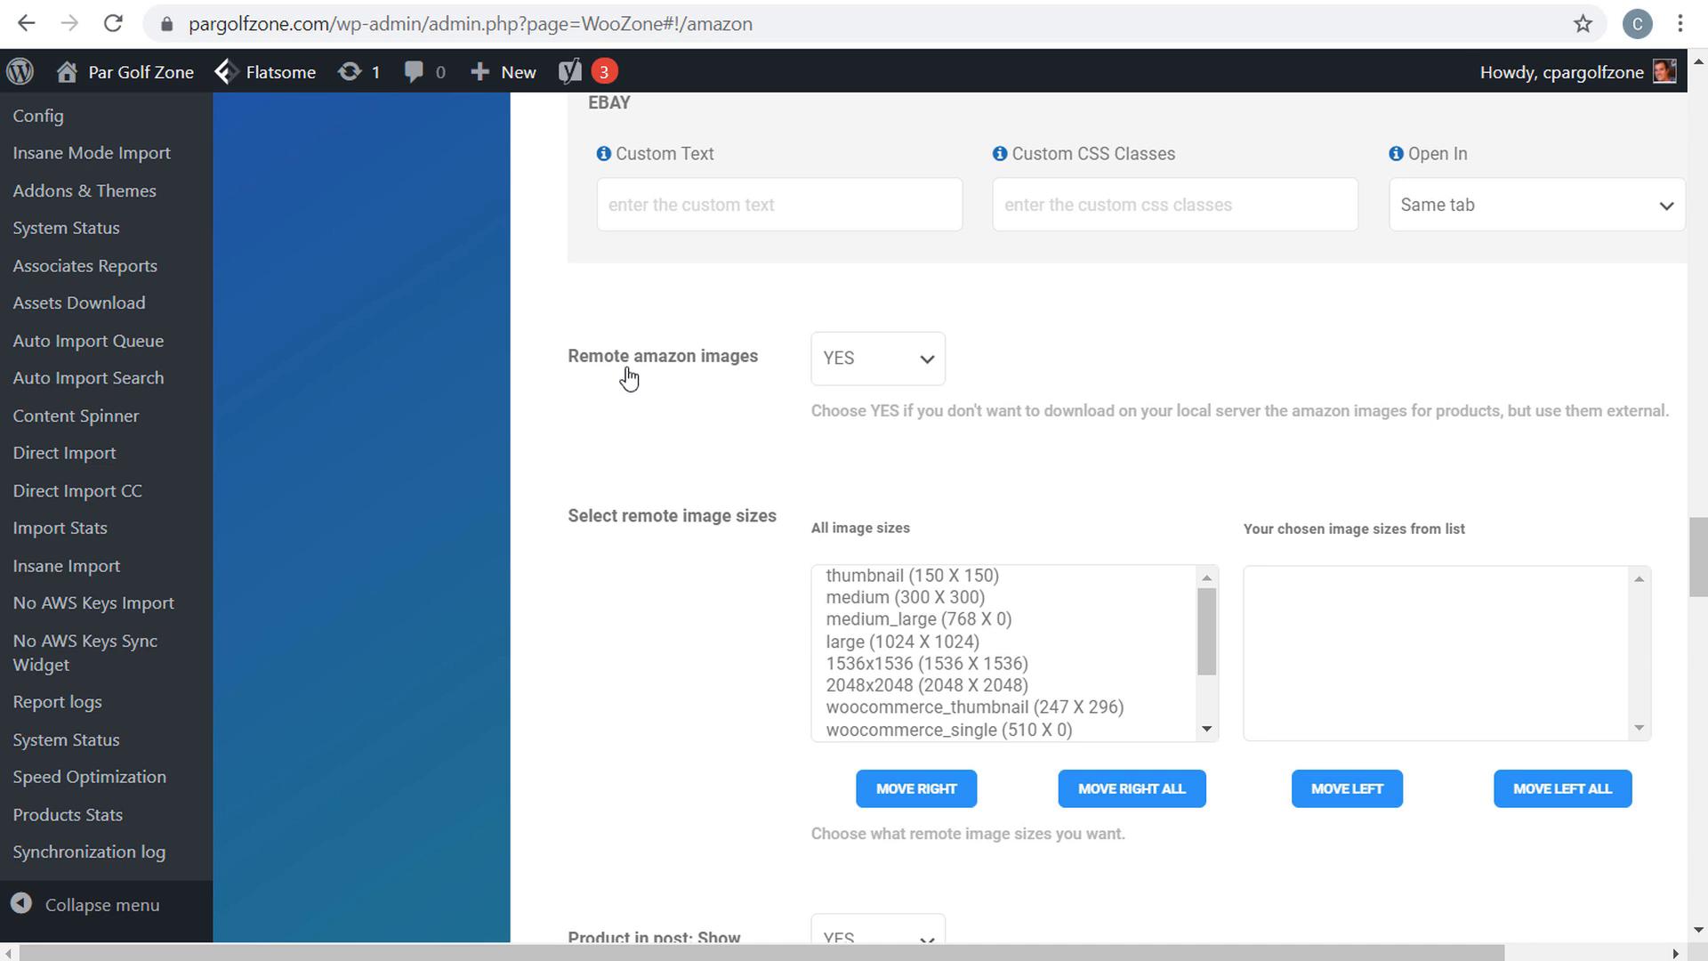
scroll(574, 391, "down", 2)
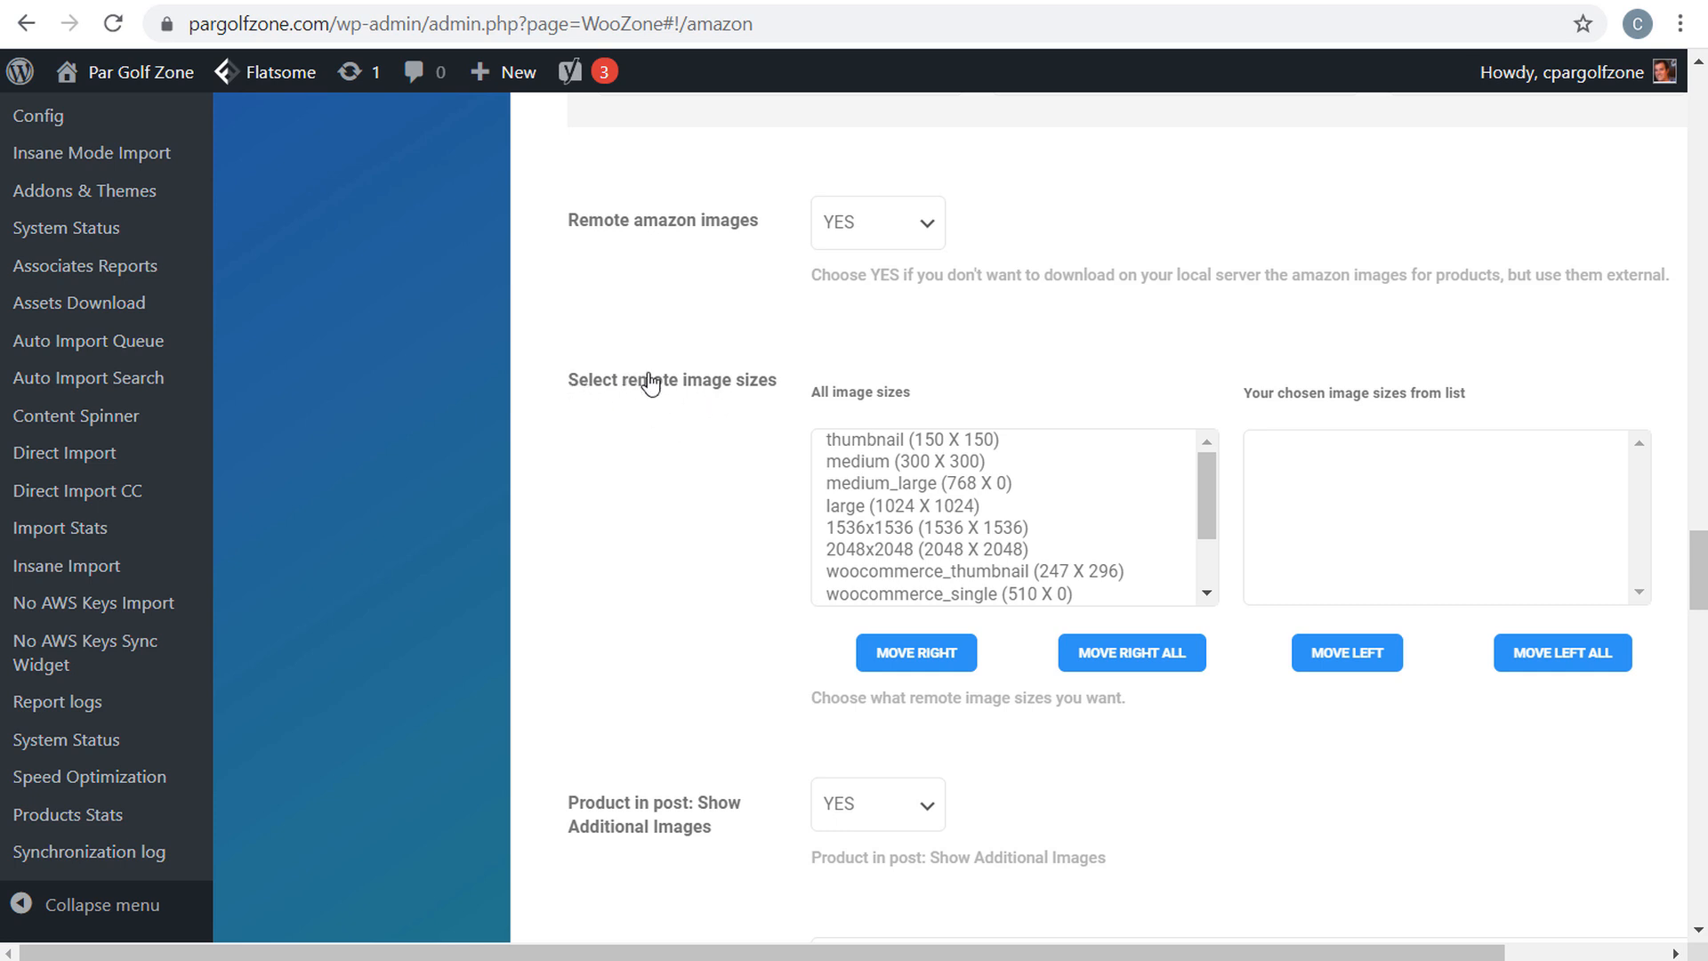
scroll(696, 476, "down", 5)
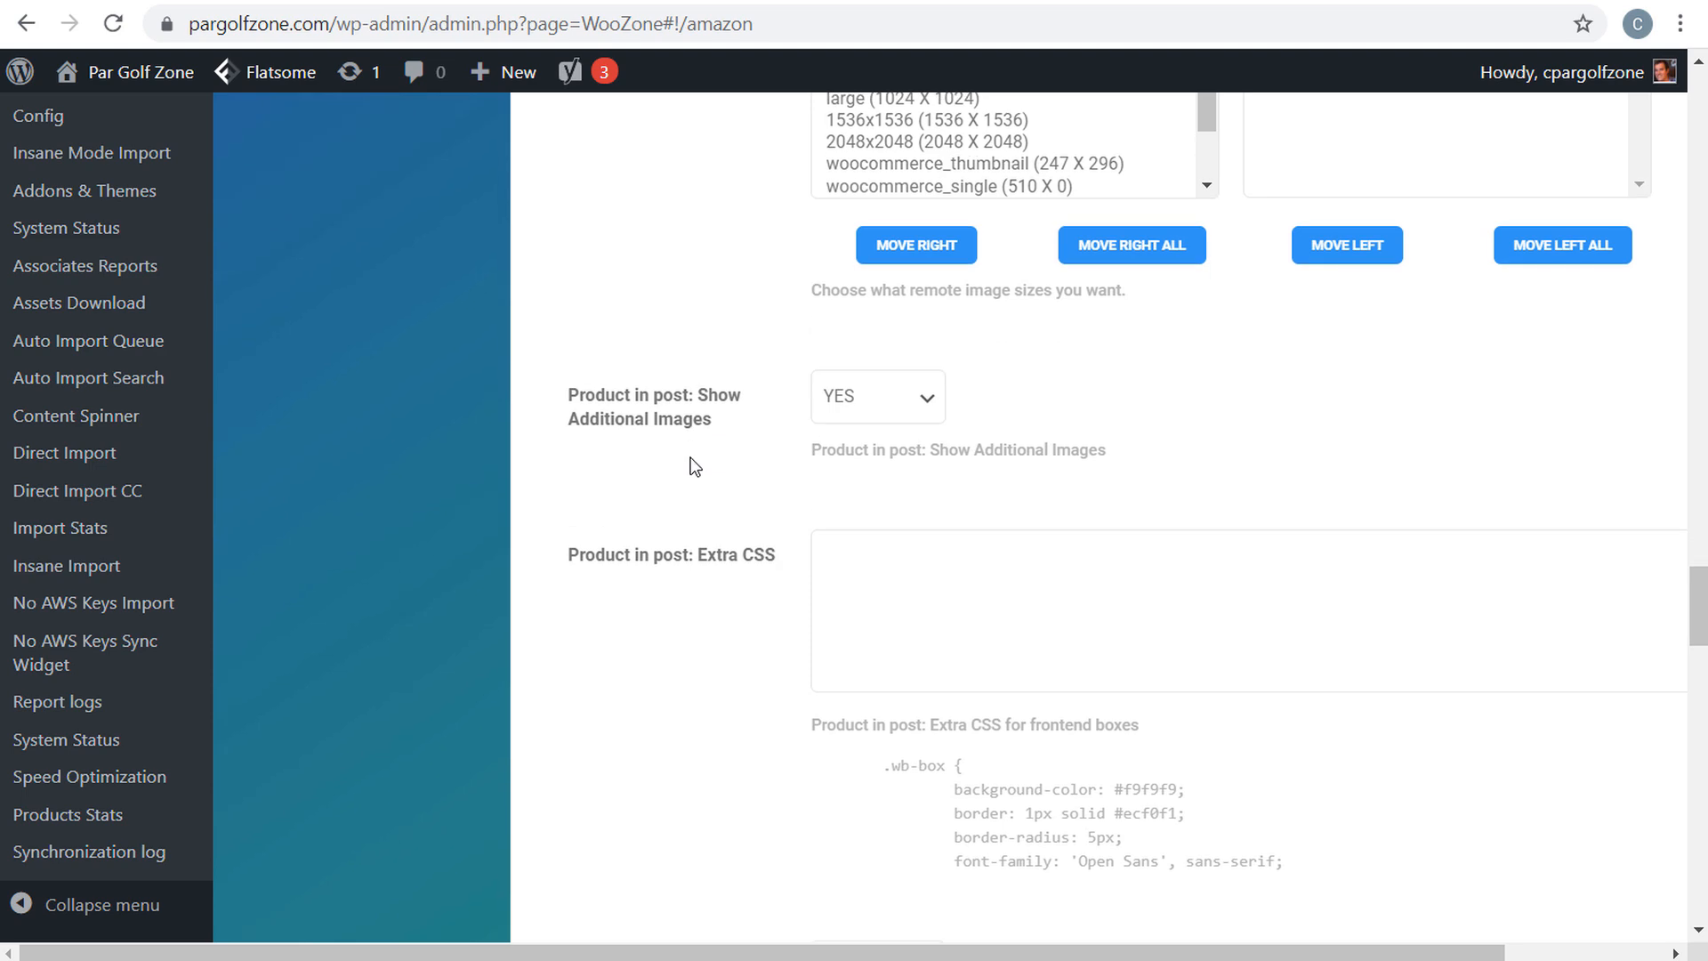
scroll(685, 459, "down", 2)
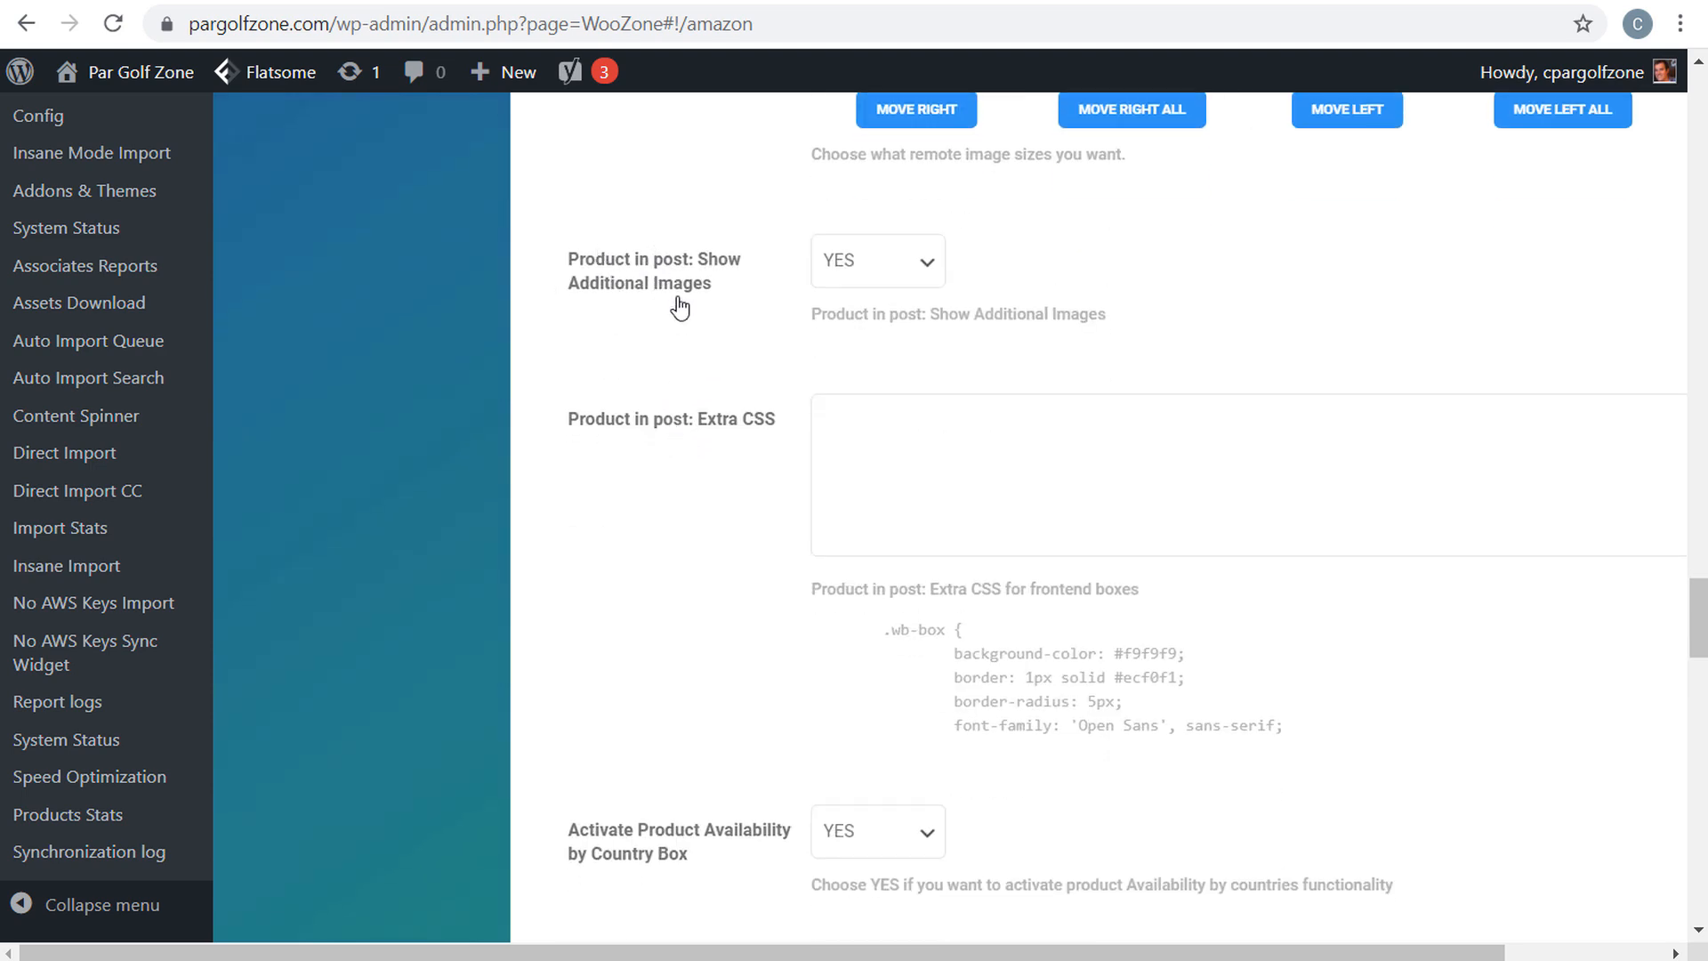
scroll(654, 361, "down", 3)
scroll(648, 352, "down", 5)
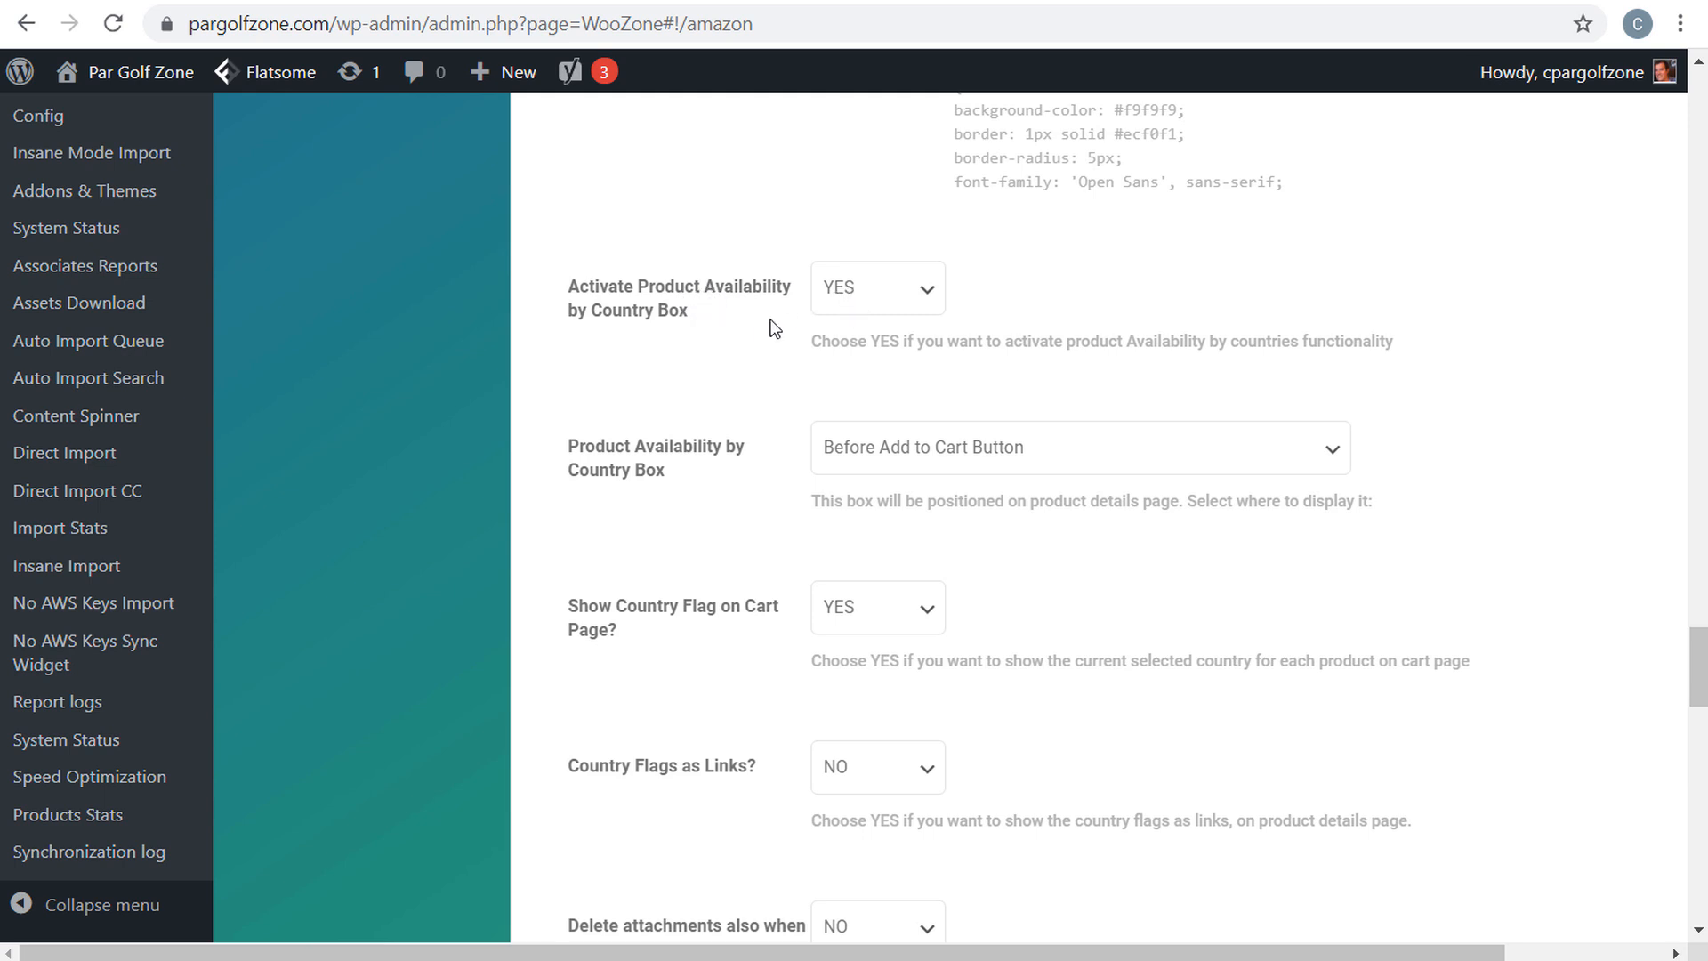
scroll(786, 325, "down", 2)
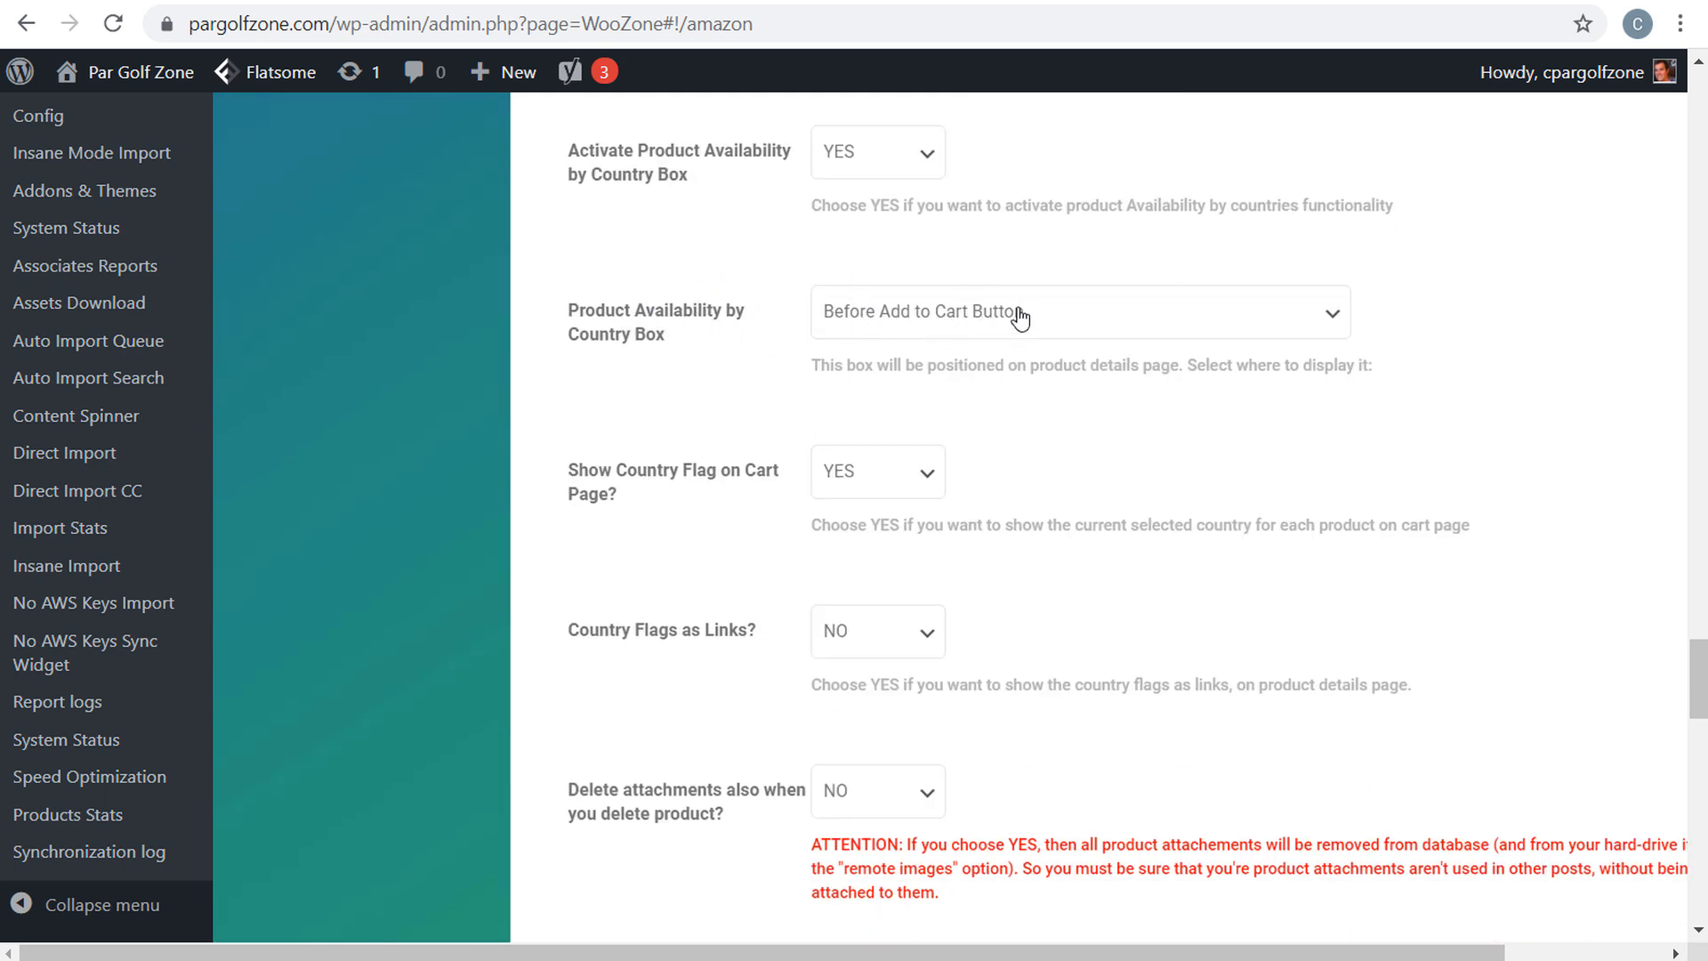
scroll(631, 353, "down", 2)
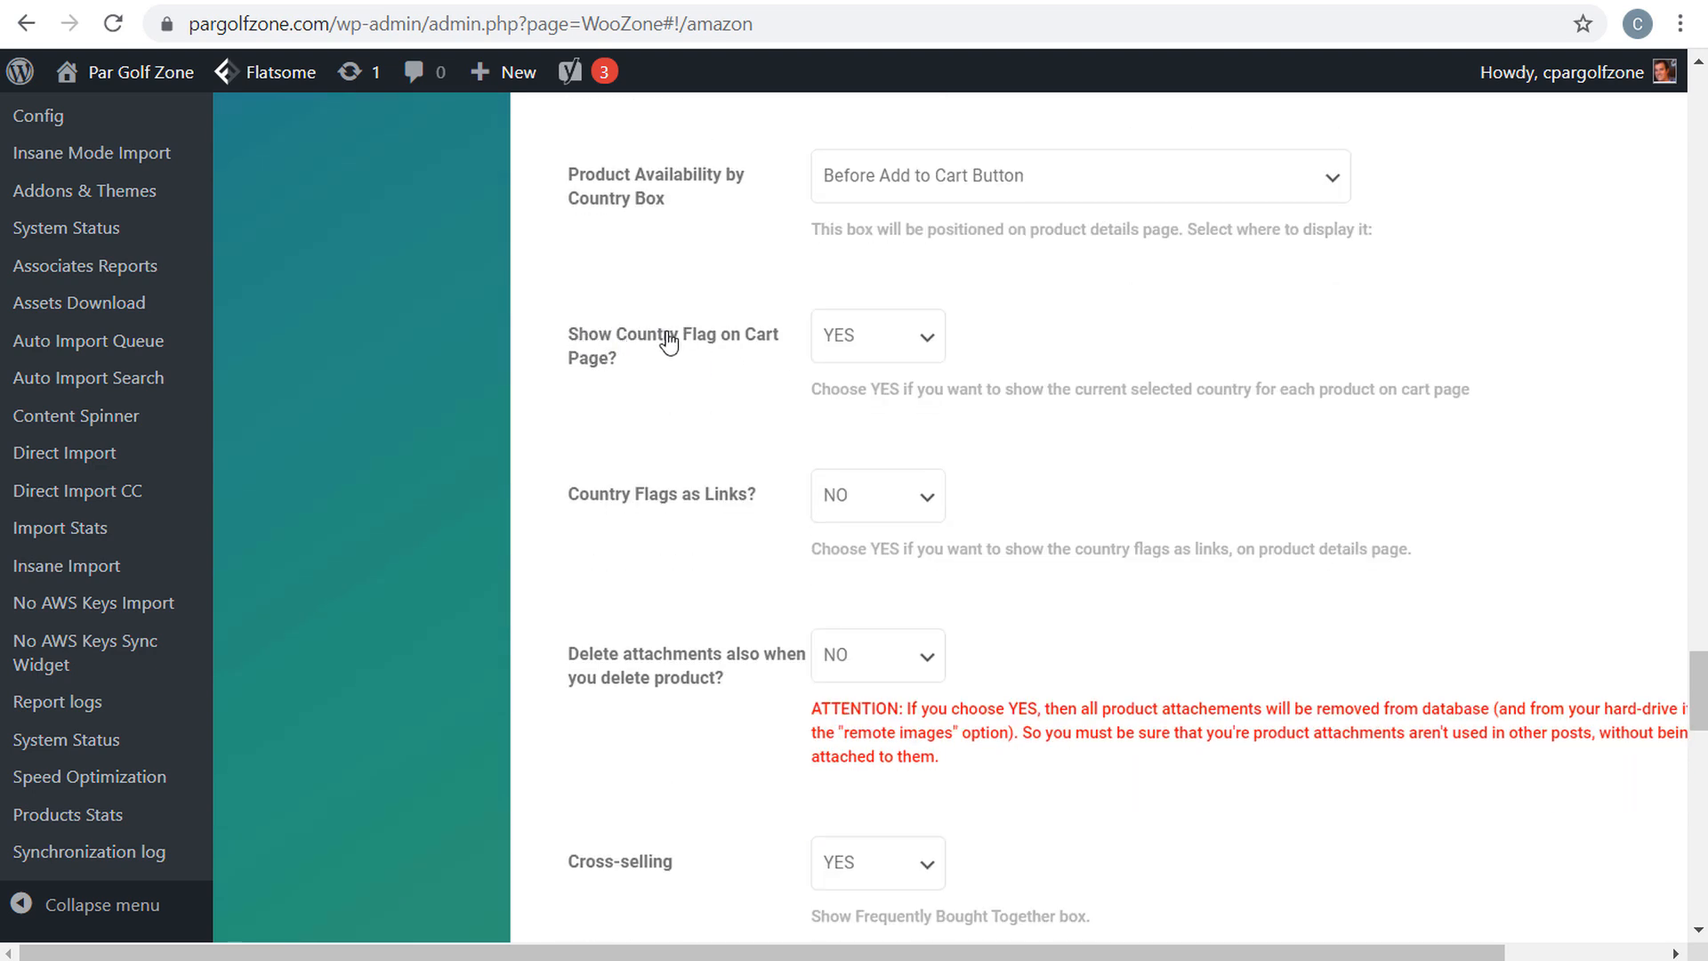
scroll(727, 398, "down", 2)
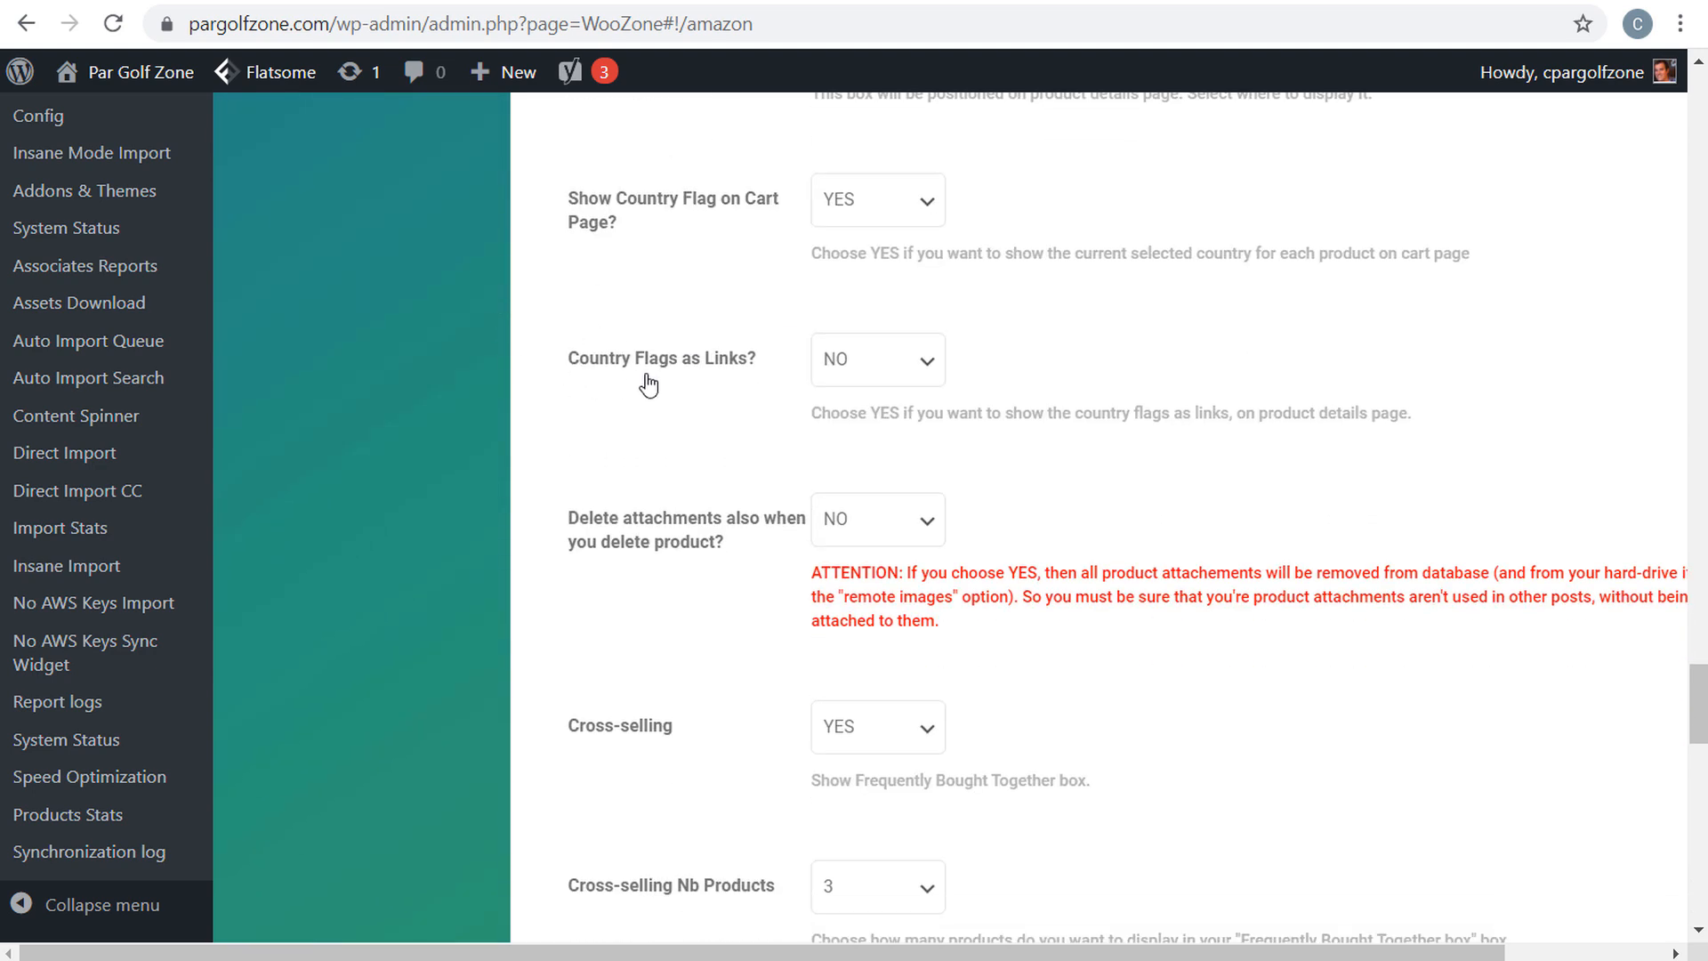
scroll(613, 382, "down", 4)
scroll(616, 237, "up", 4)
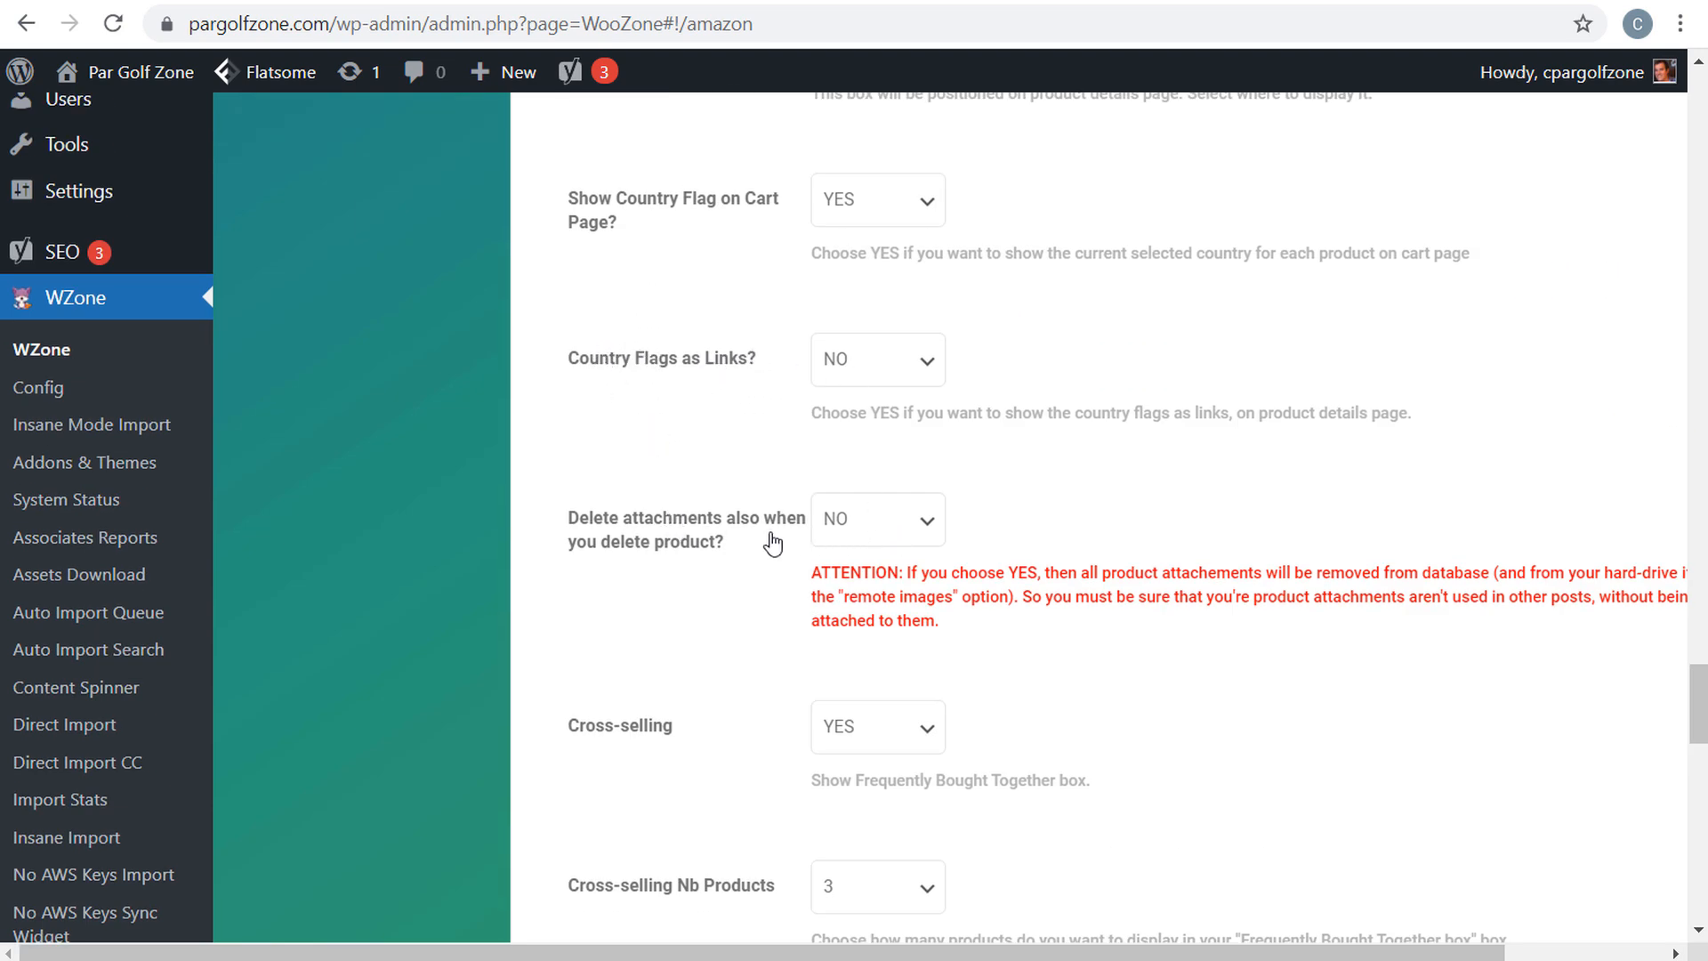
- Review the cross-selling, missing offerListingId, availability icon and Product Price Disclaimer options, and save the Plugin SETUP settings
scroll(703, 534, "down", 5)
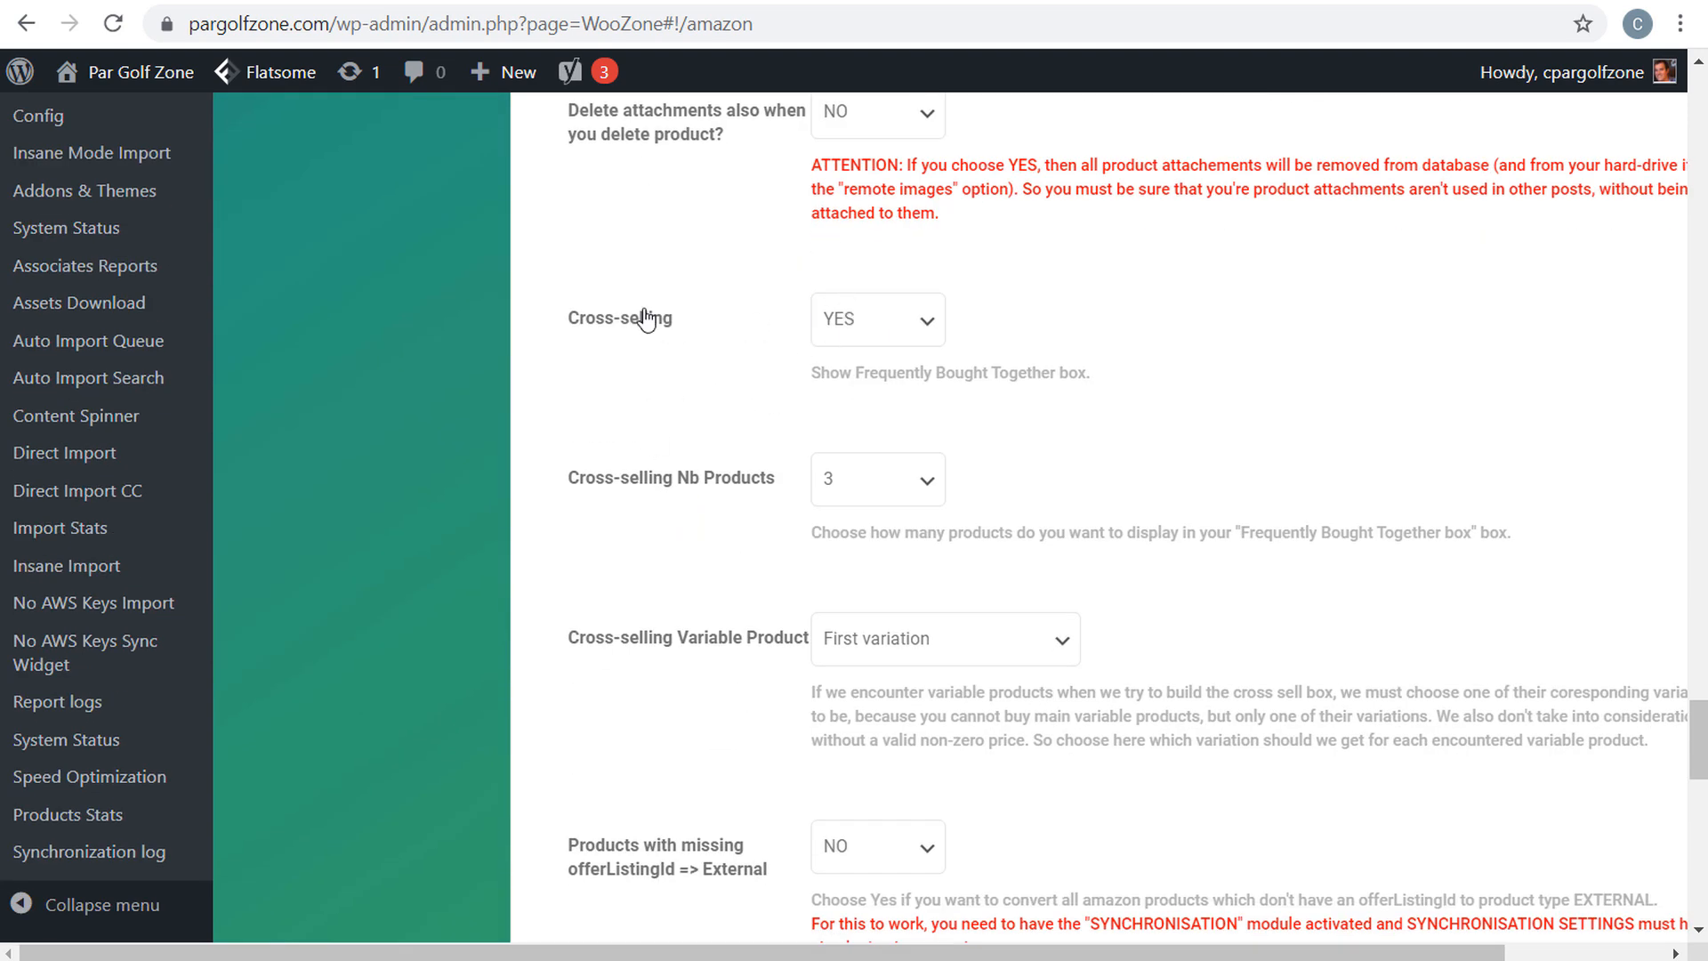
scroll(578, 507, "down", 5)
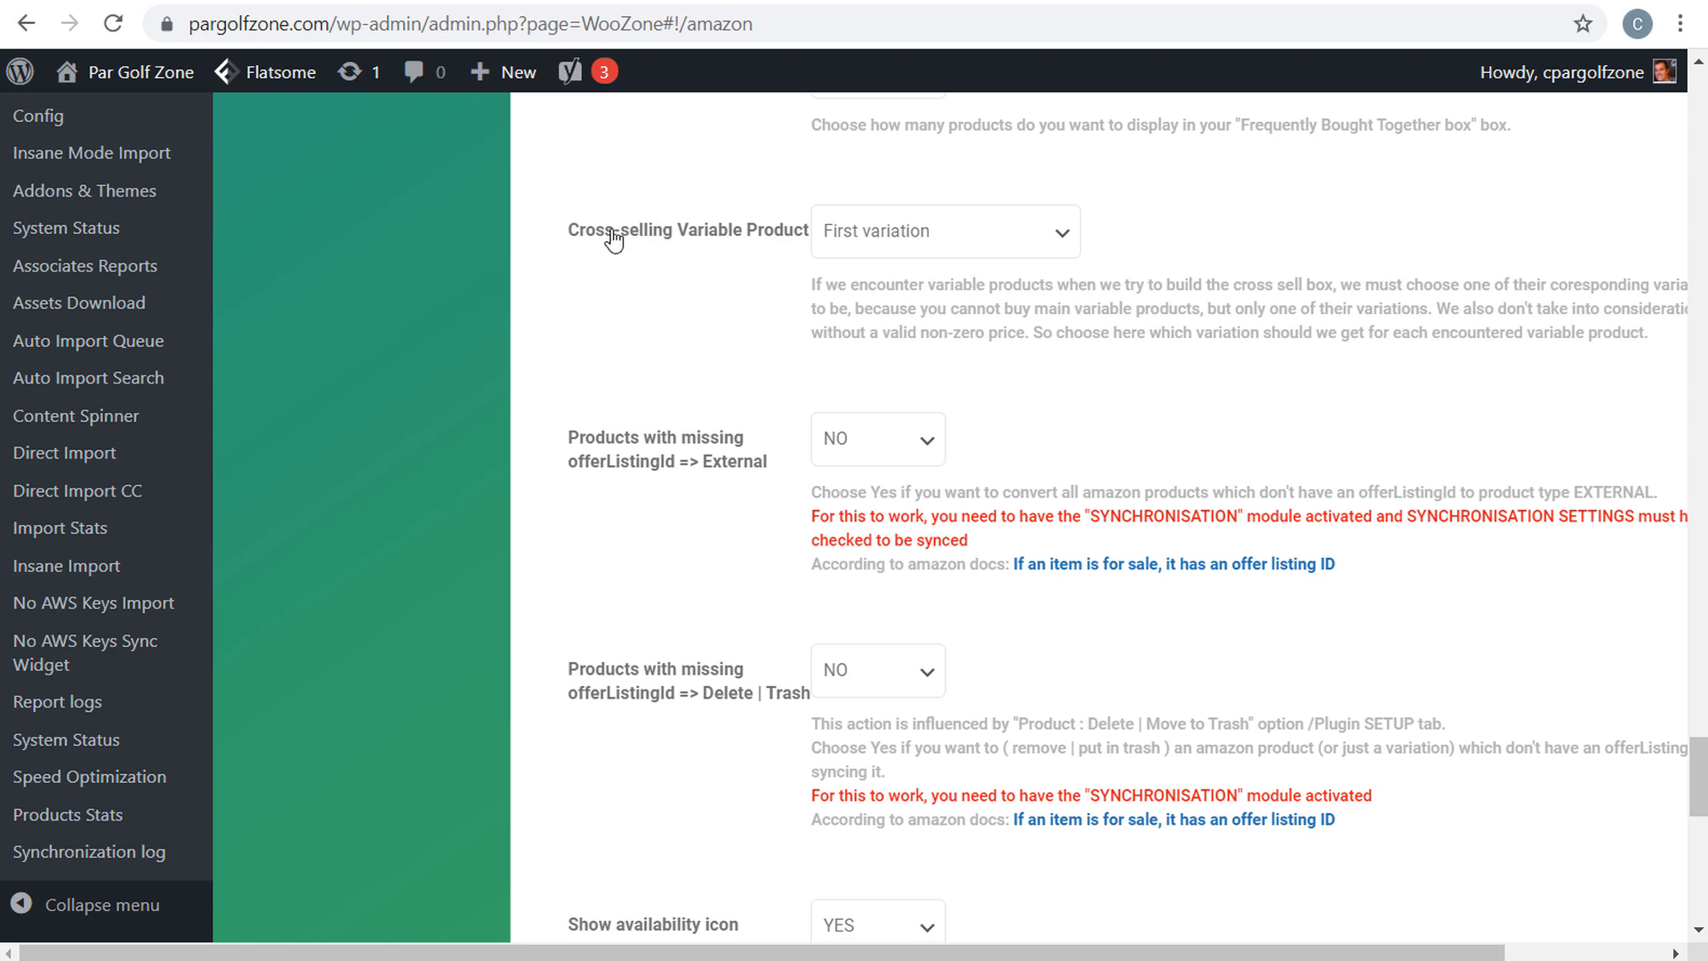
scroll(744, 299, "down", 2)
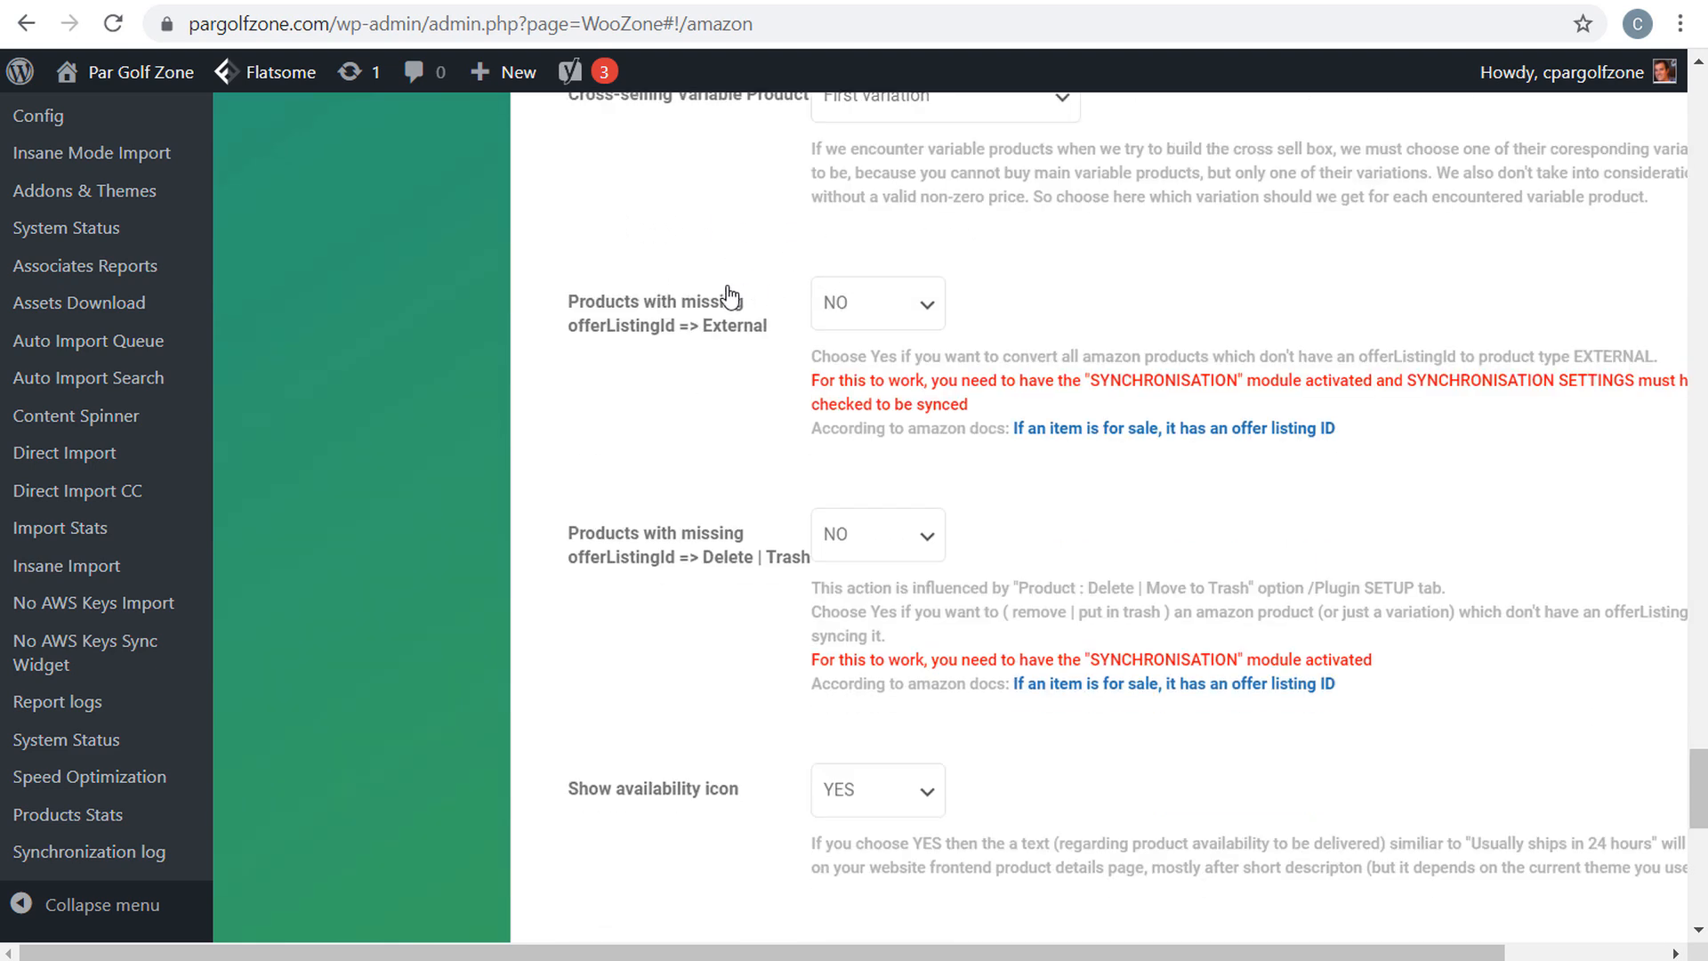
scroll(881, 313, "down", 3)
scroll(669, 356, "down", 3)
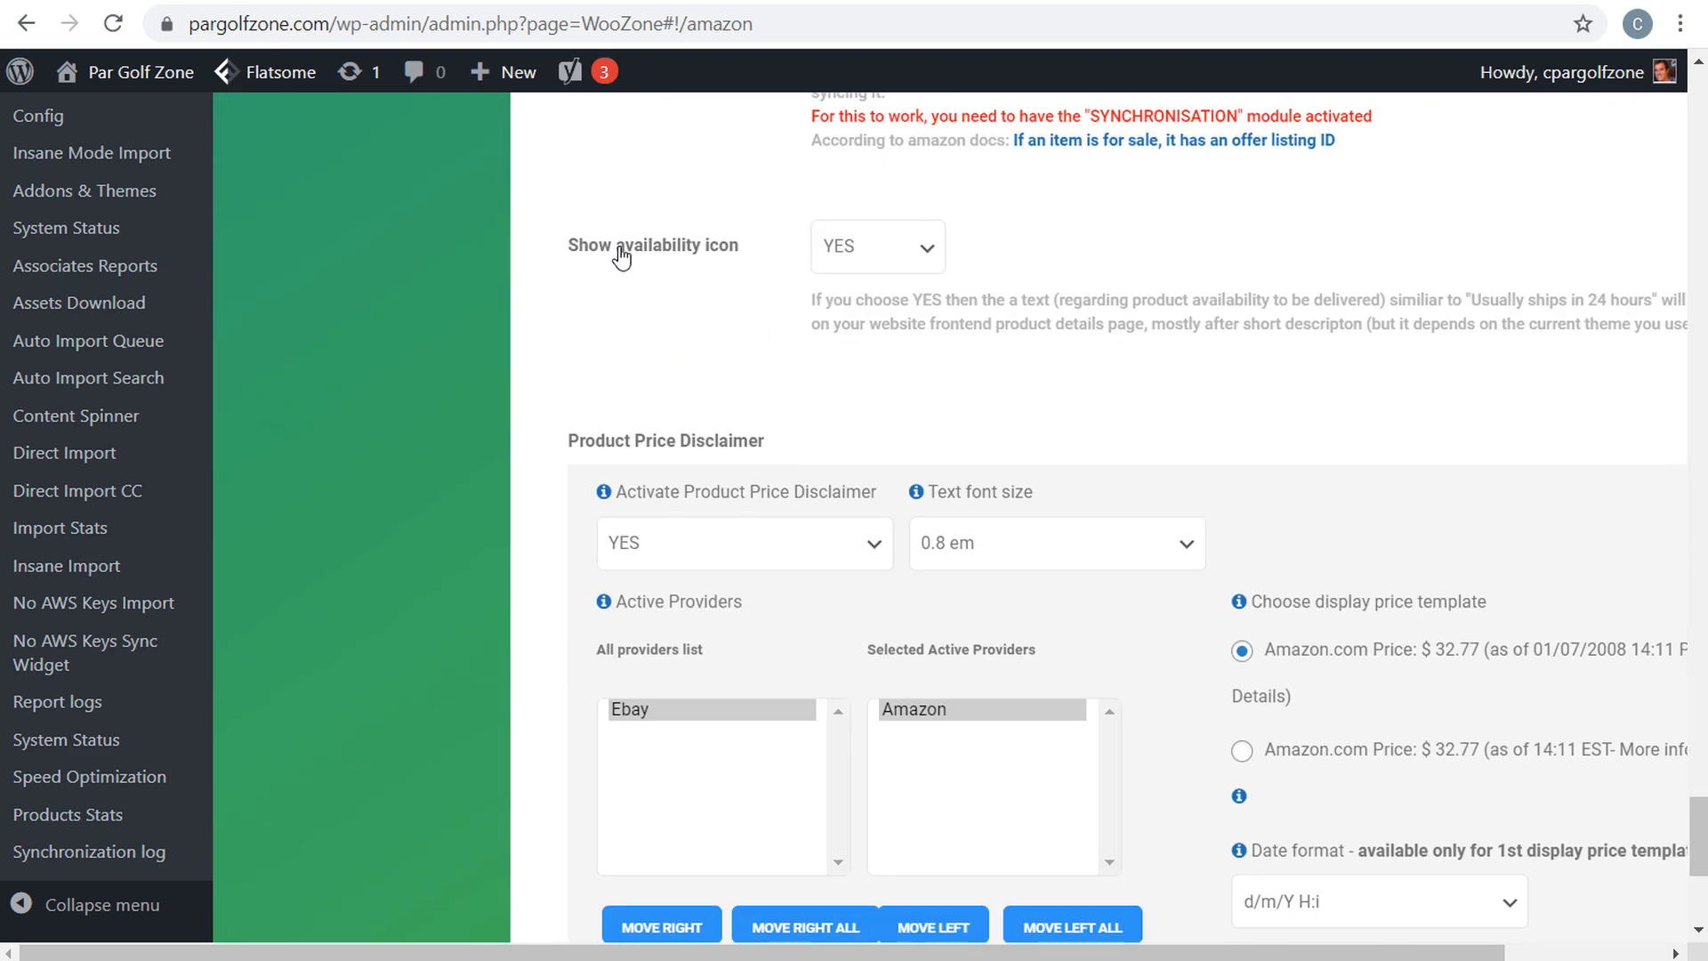
scroll(520, 303, "down", 3)
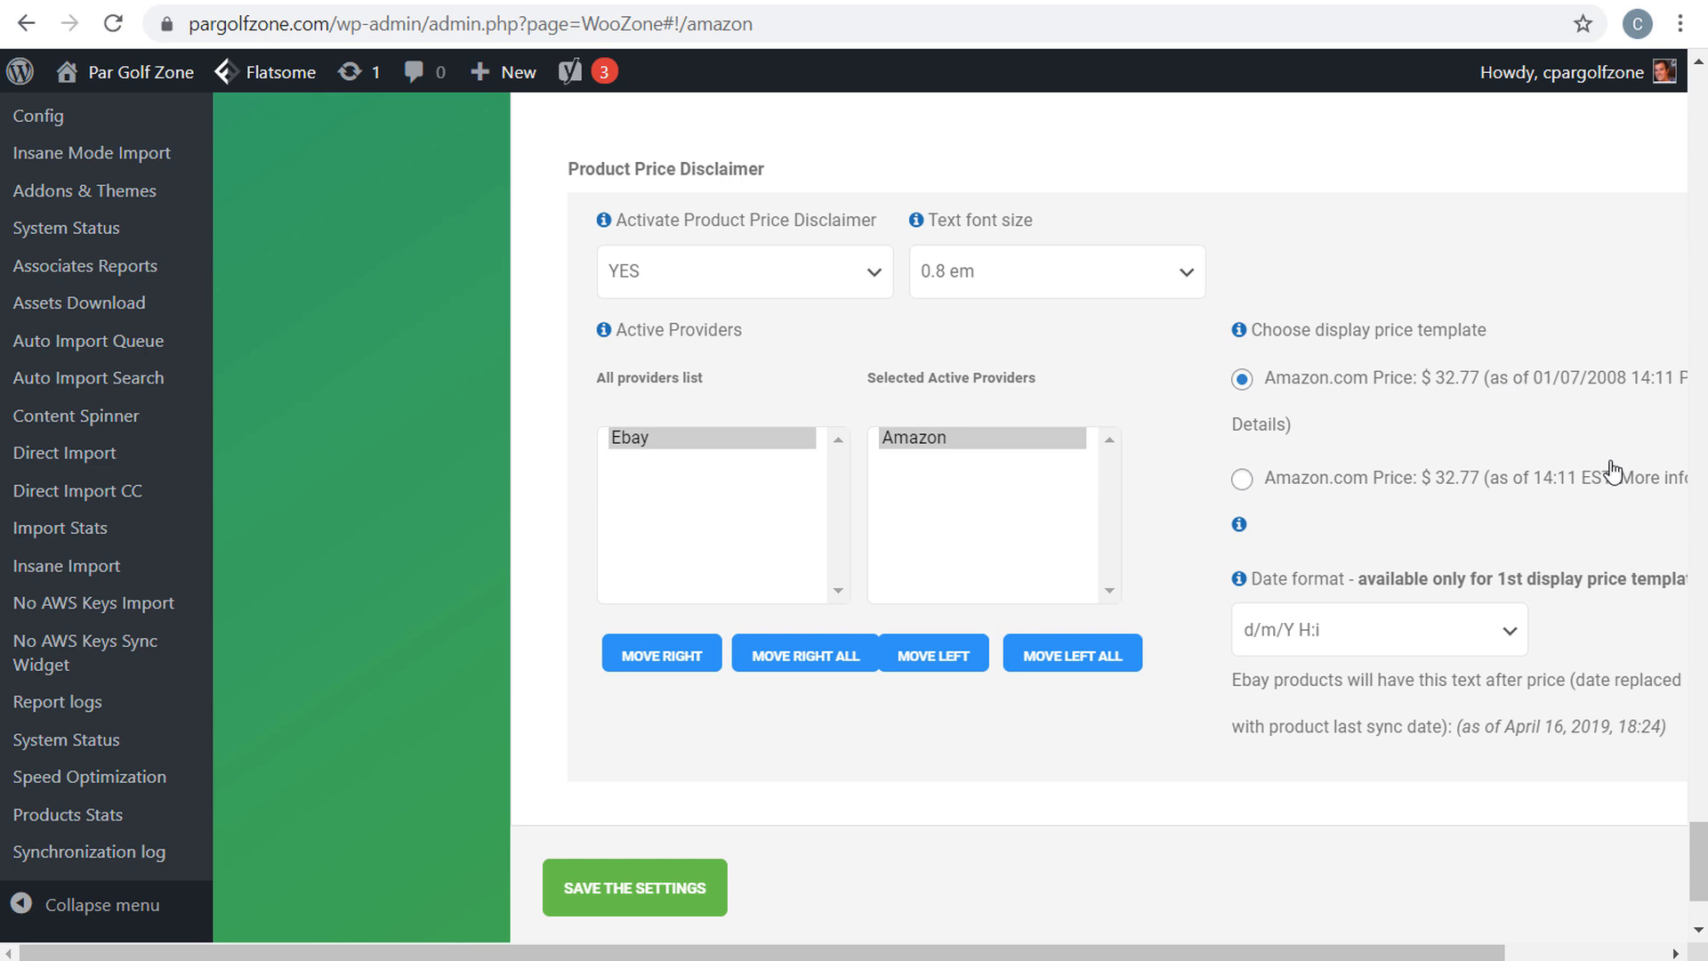
scroll(463, 479, "down", 2)
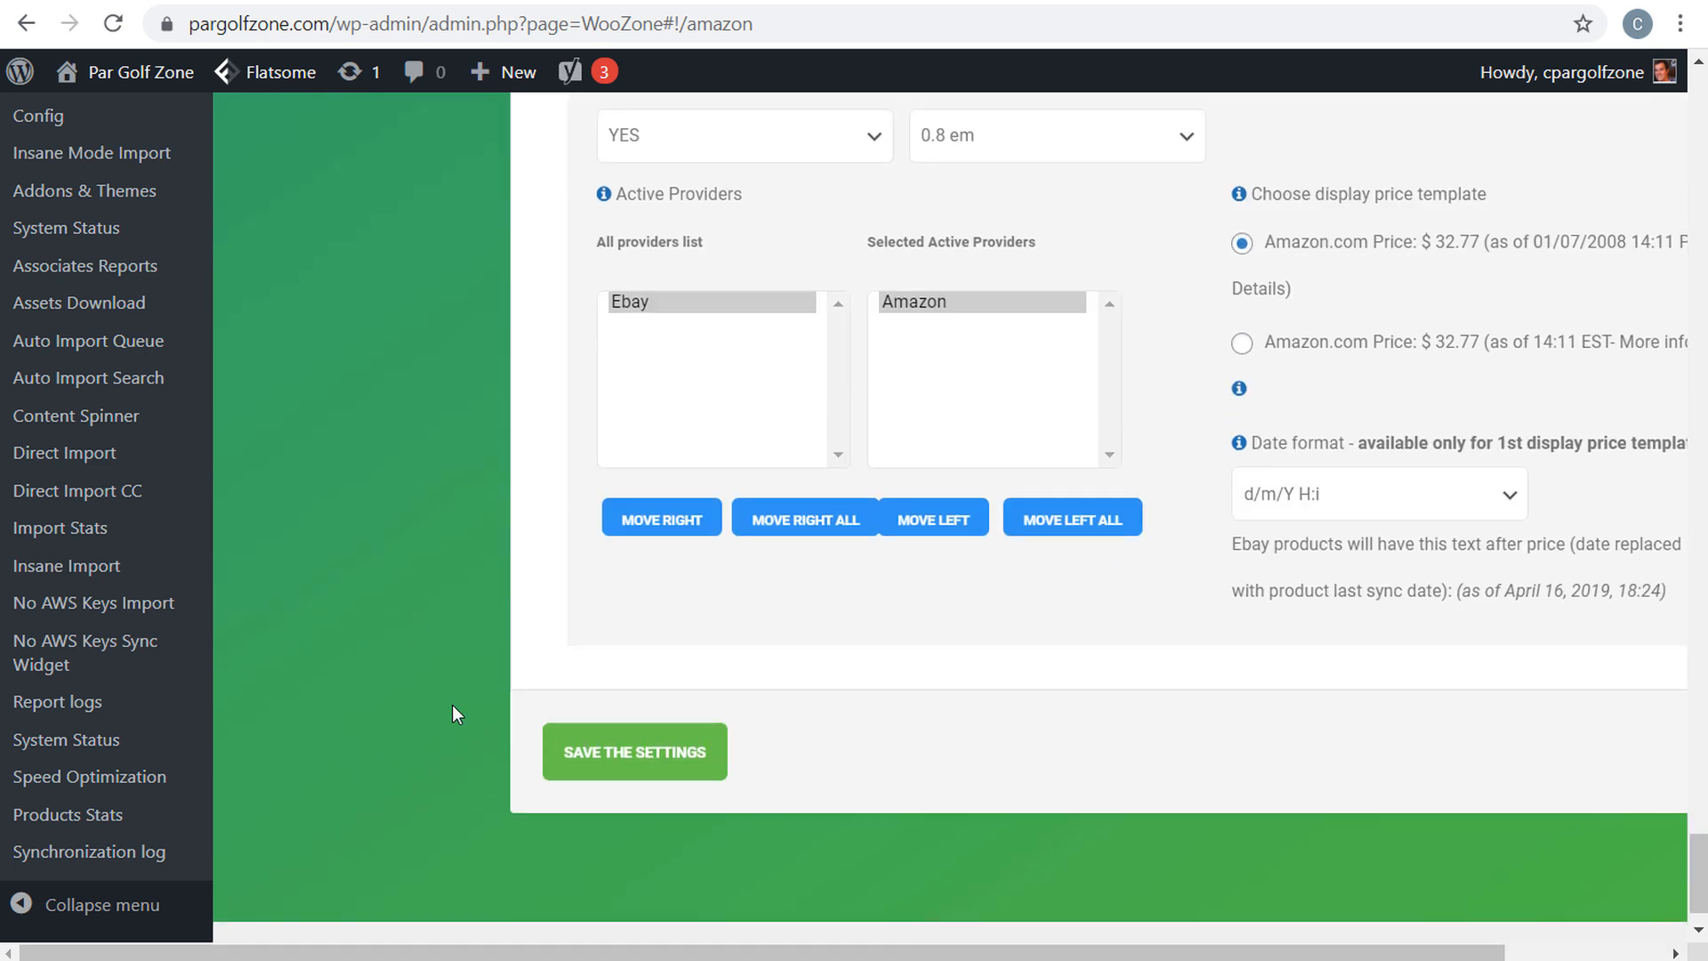
left_click(625, 763)
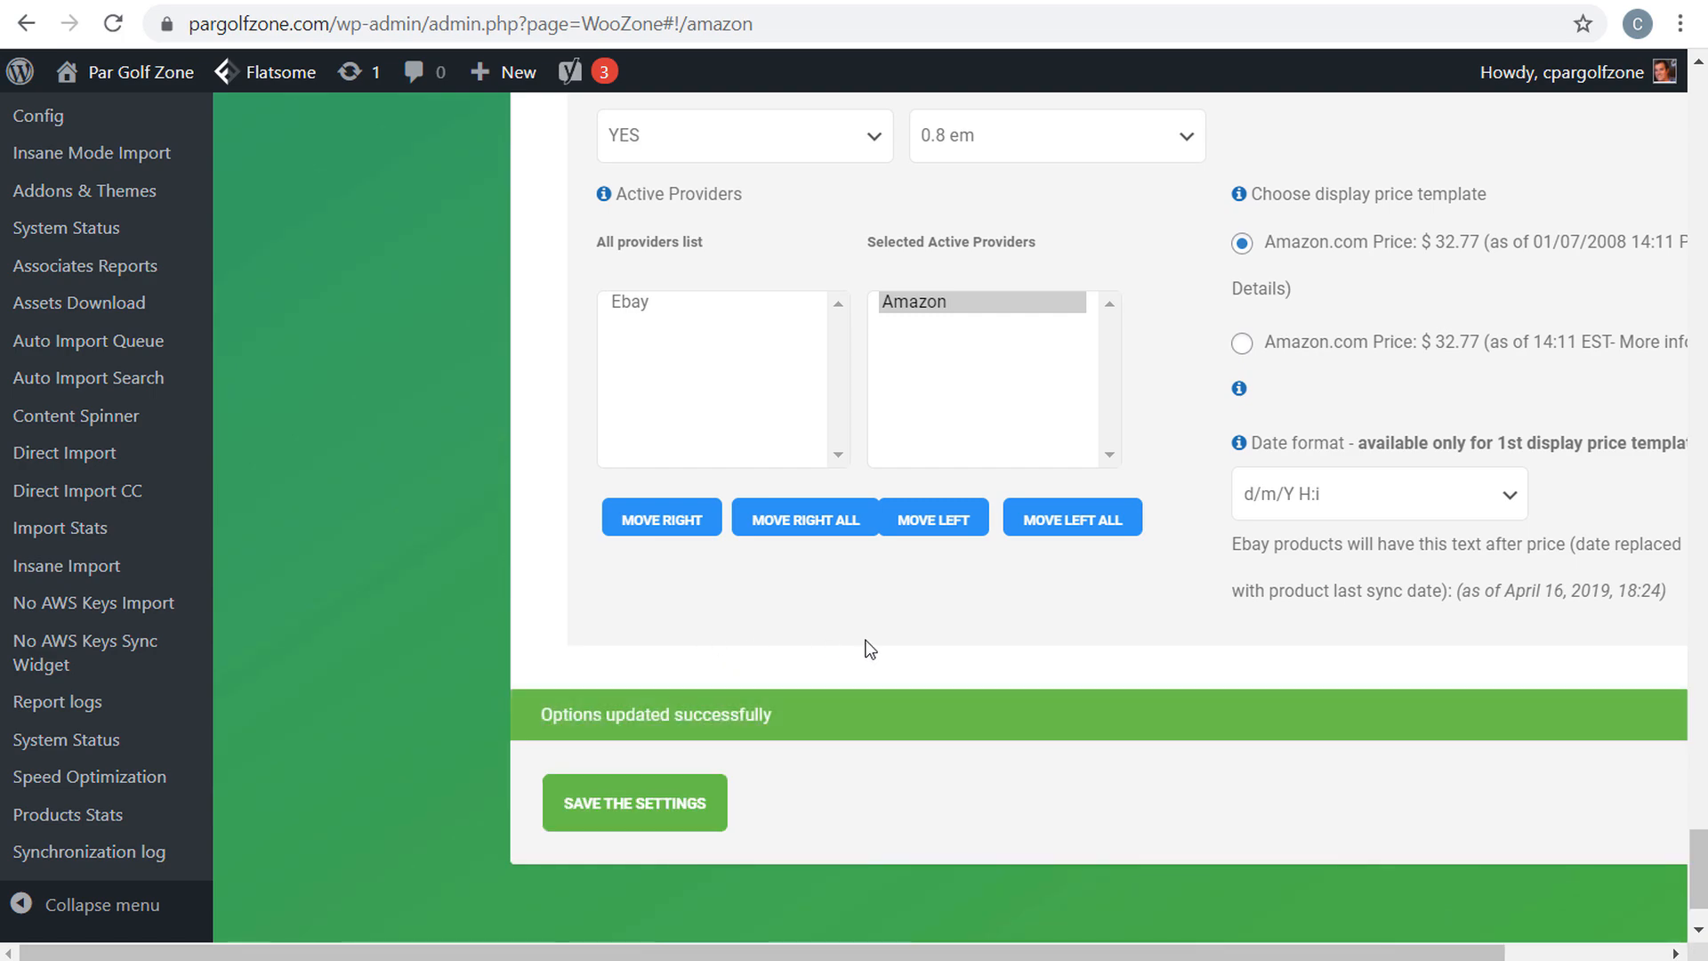
- Open the Import SETUP section and review its options from Import Attributes and Prices setup through Variation, Import as and Image Import type
left_click_drag(1697, 870, 1671, 132)
scroll(1591, 201, "up", 2)
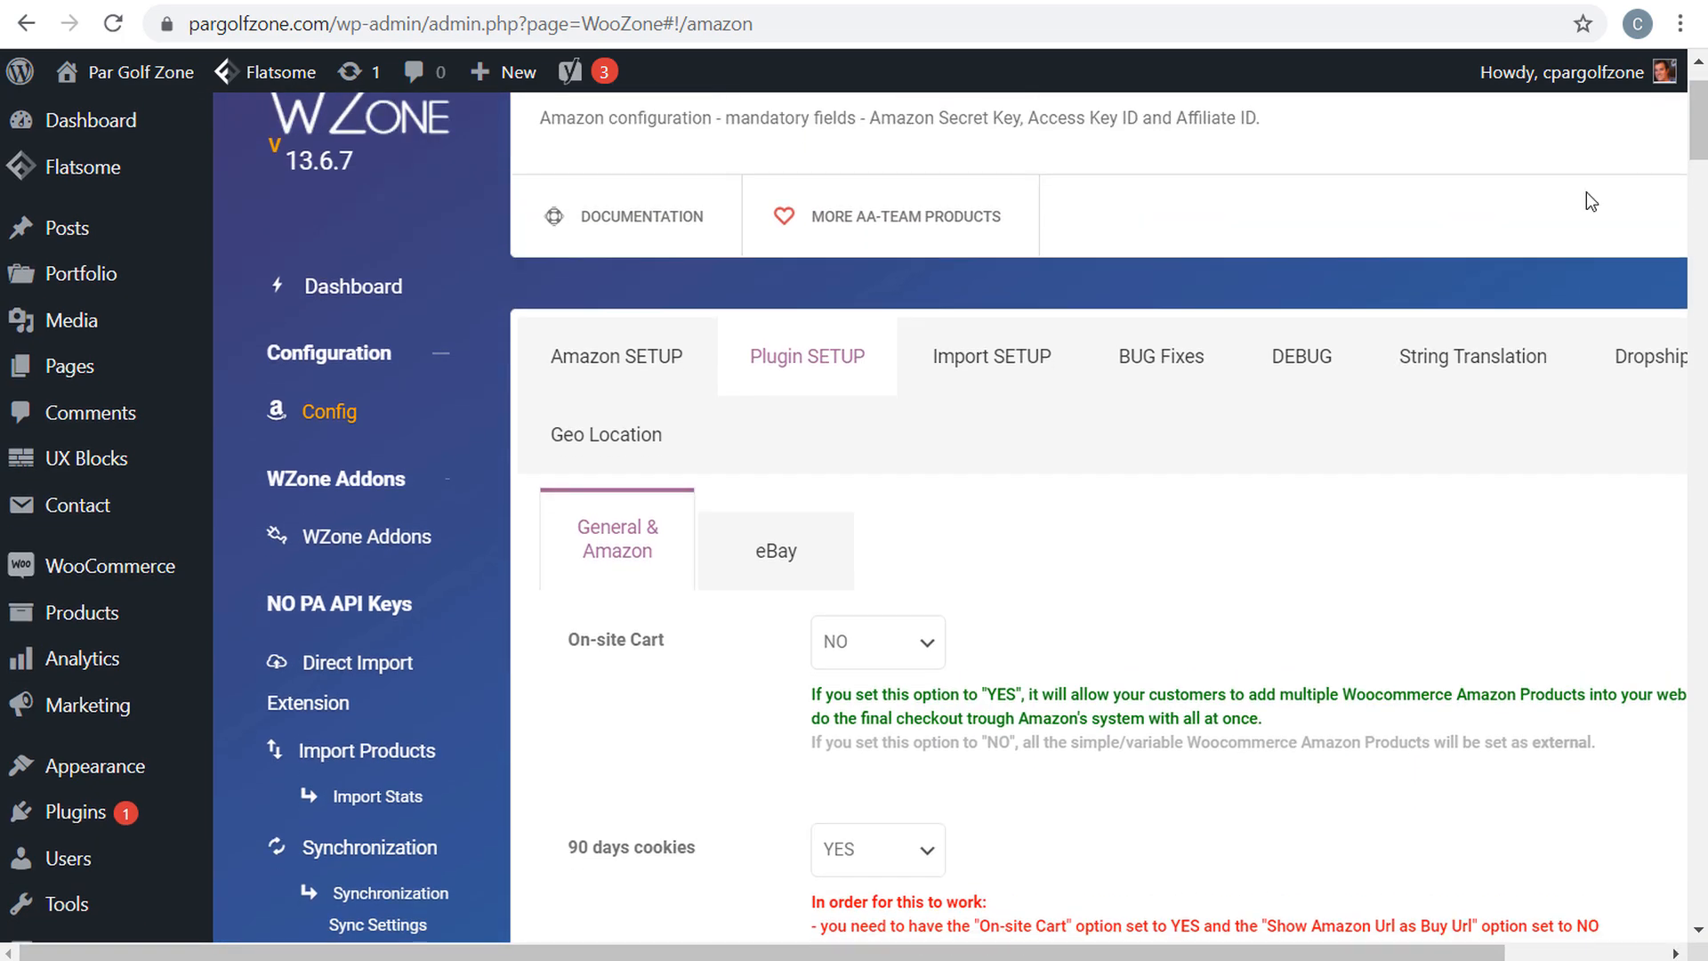
left_click(976, 372)
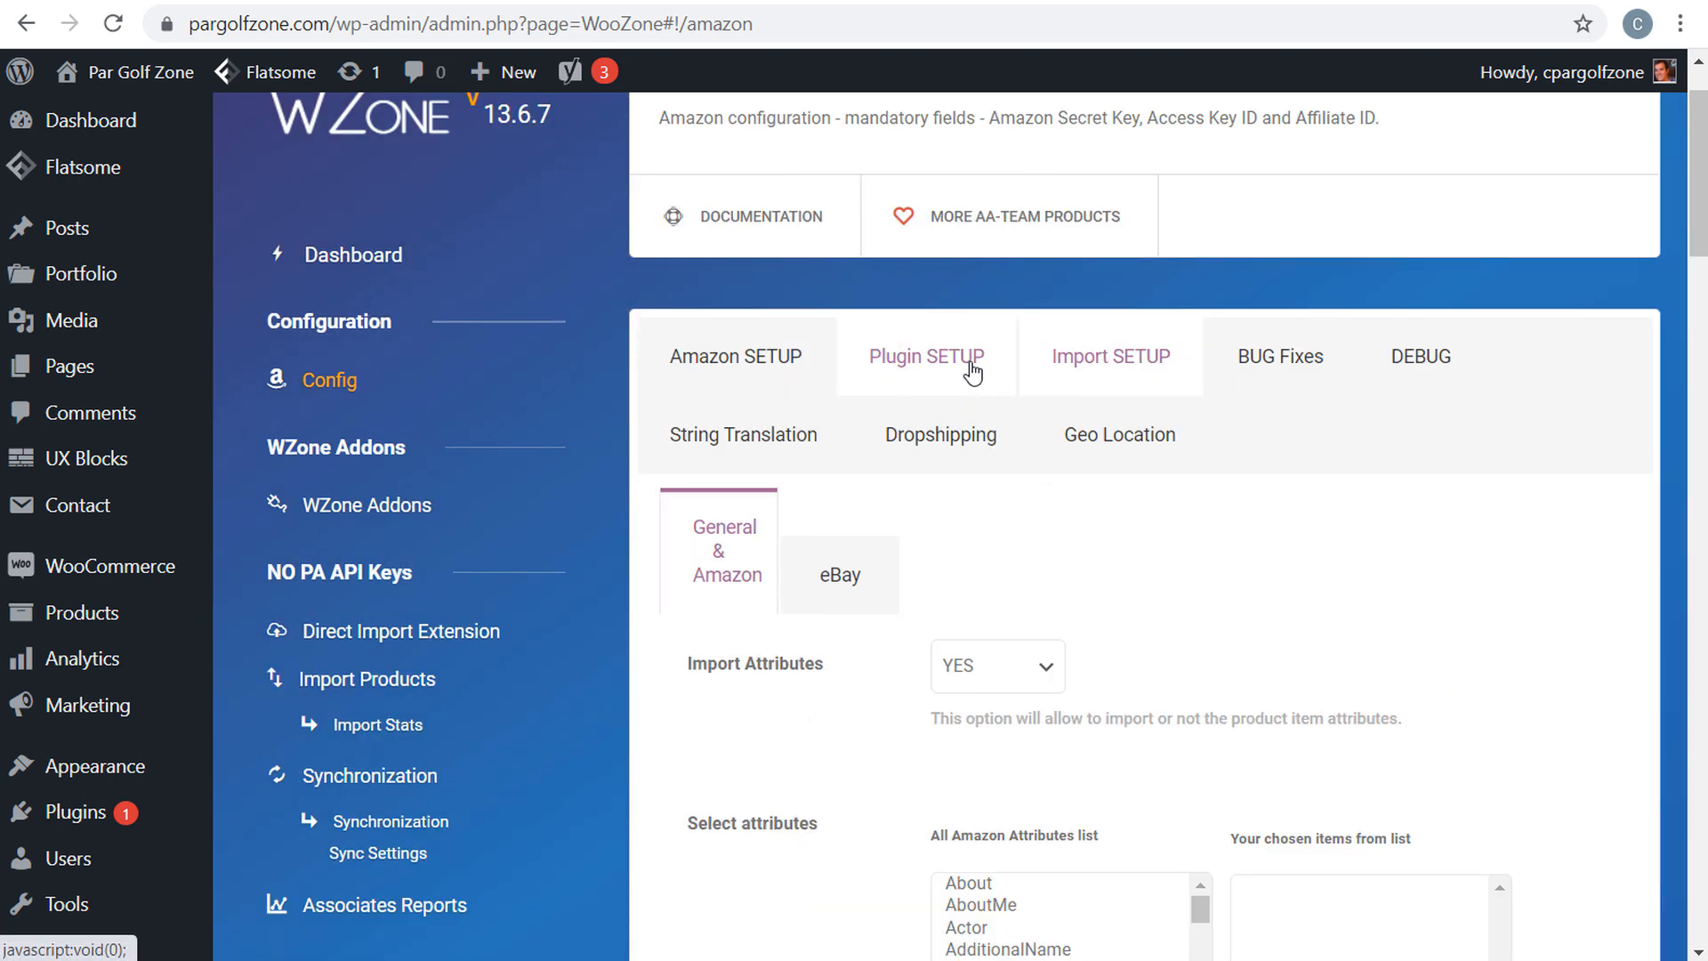
scroll(694, 623, "down", 3)
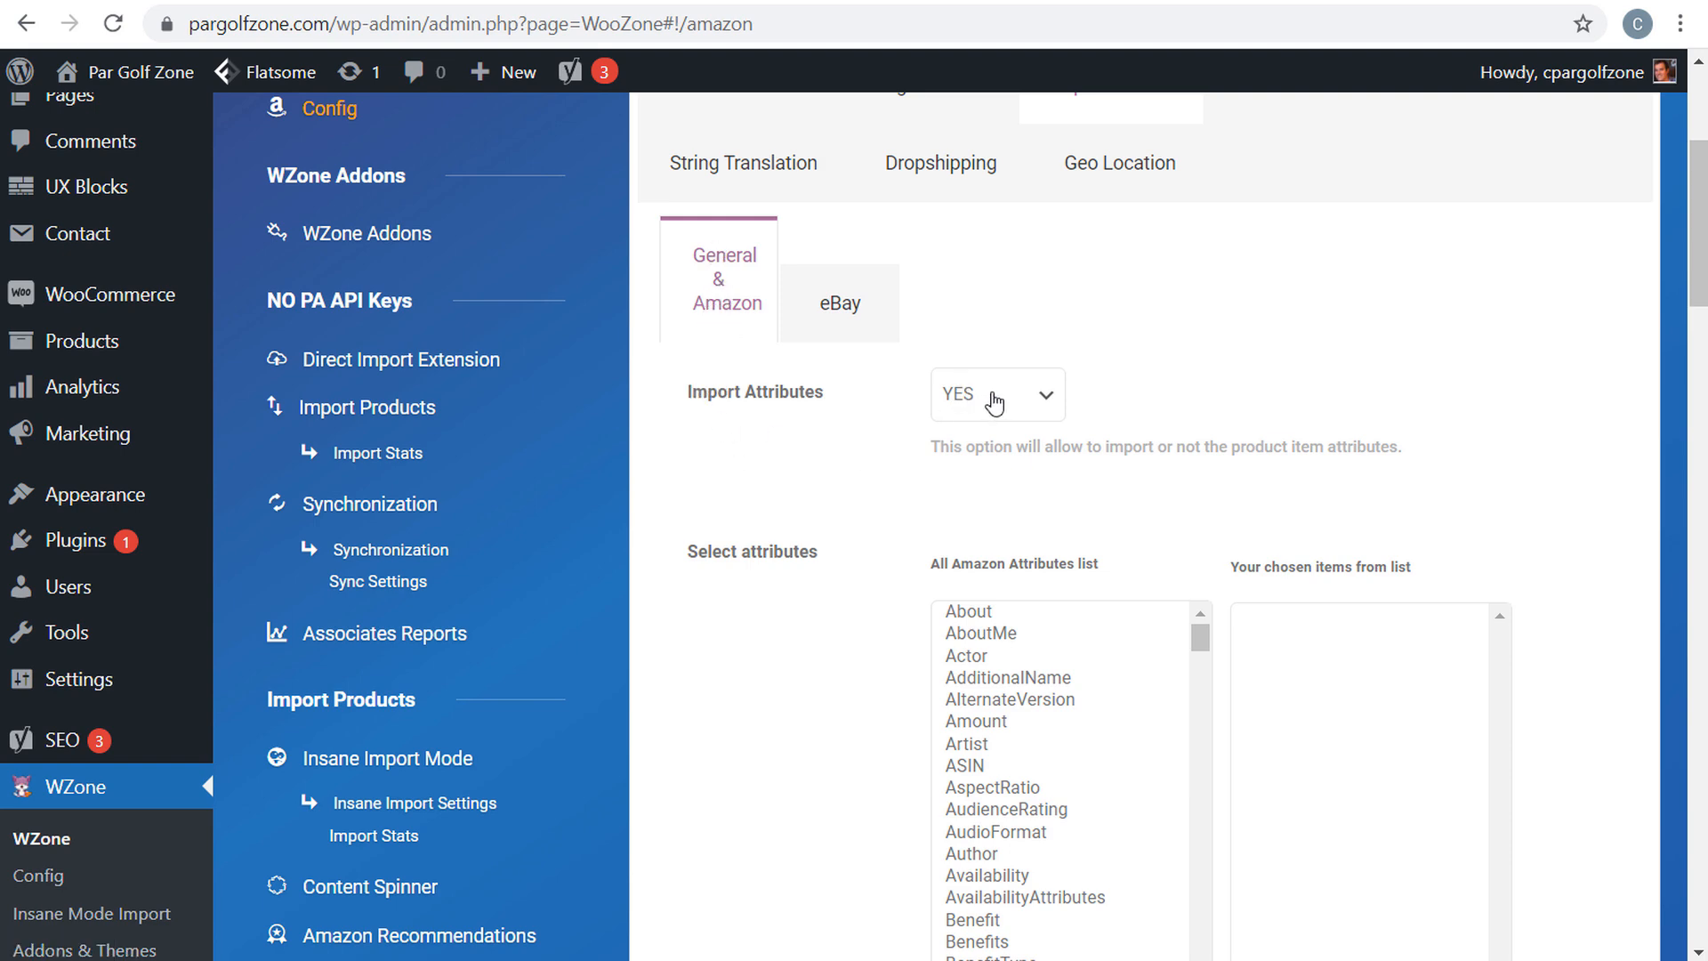
scroll(743, 391, "down", 5)
scroll(836, 382, "down", 5)
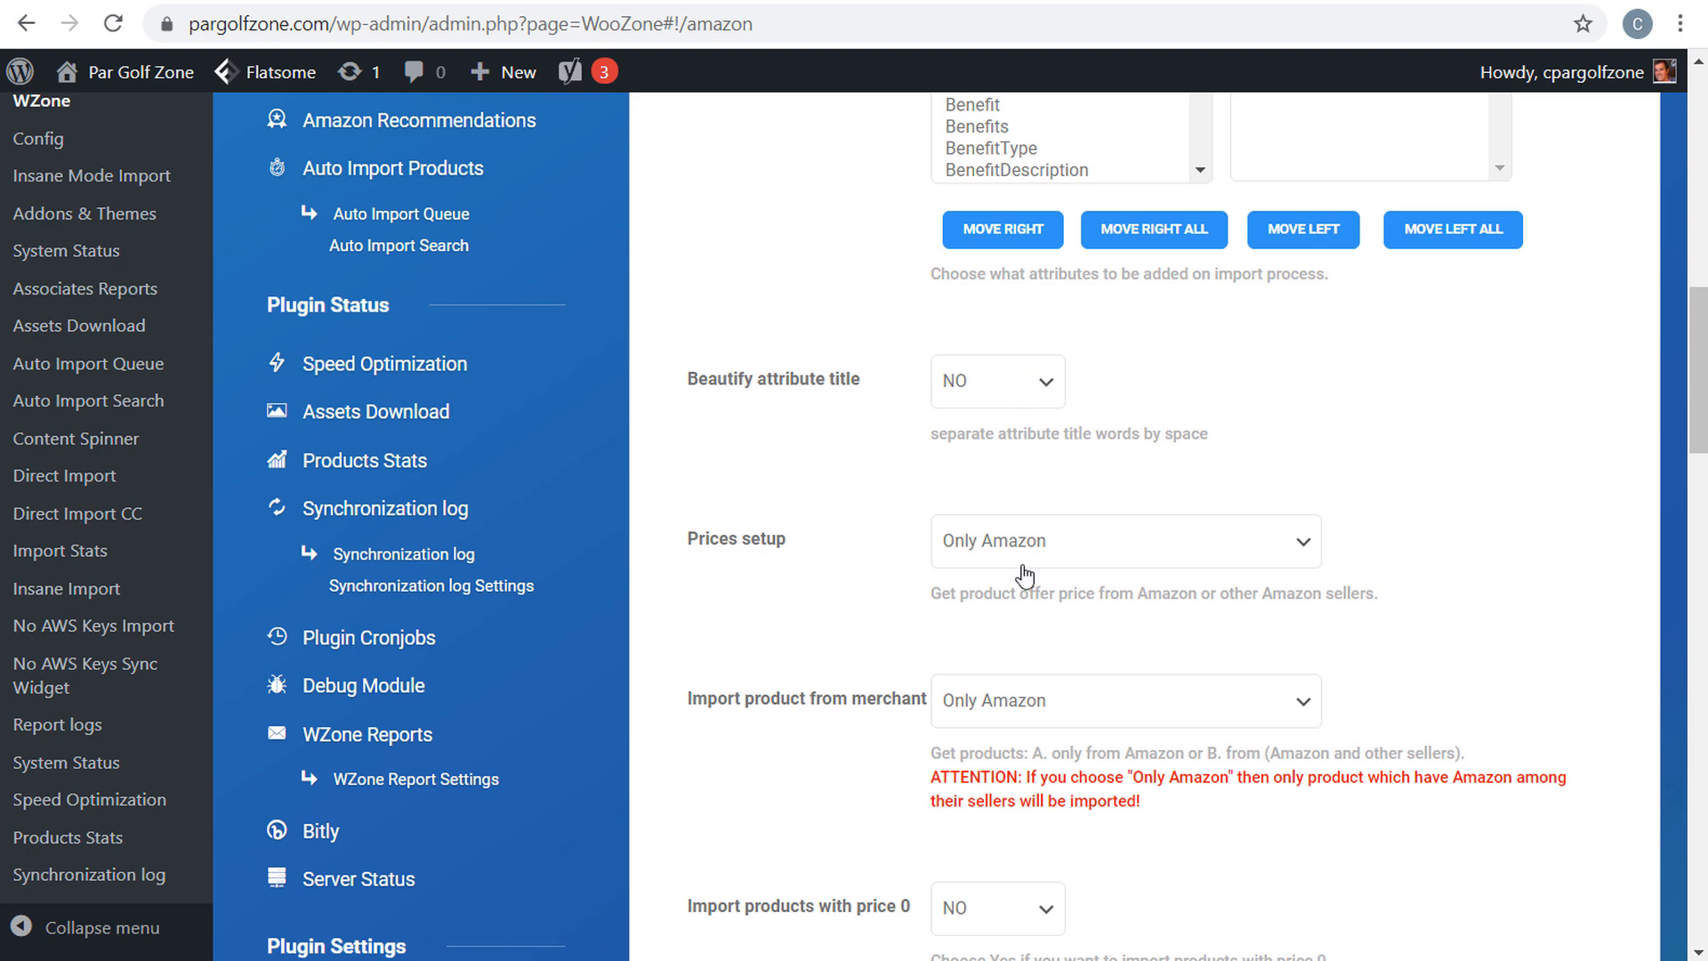
scroll(703, 376, "down", 7)
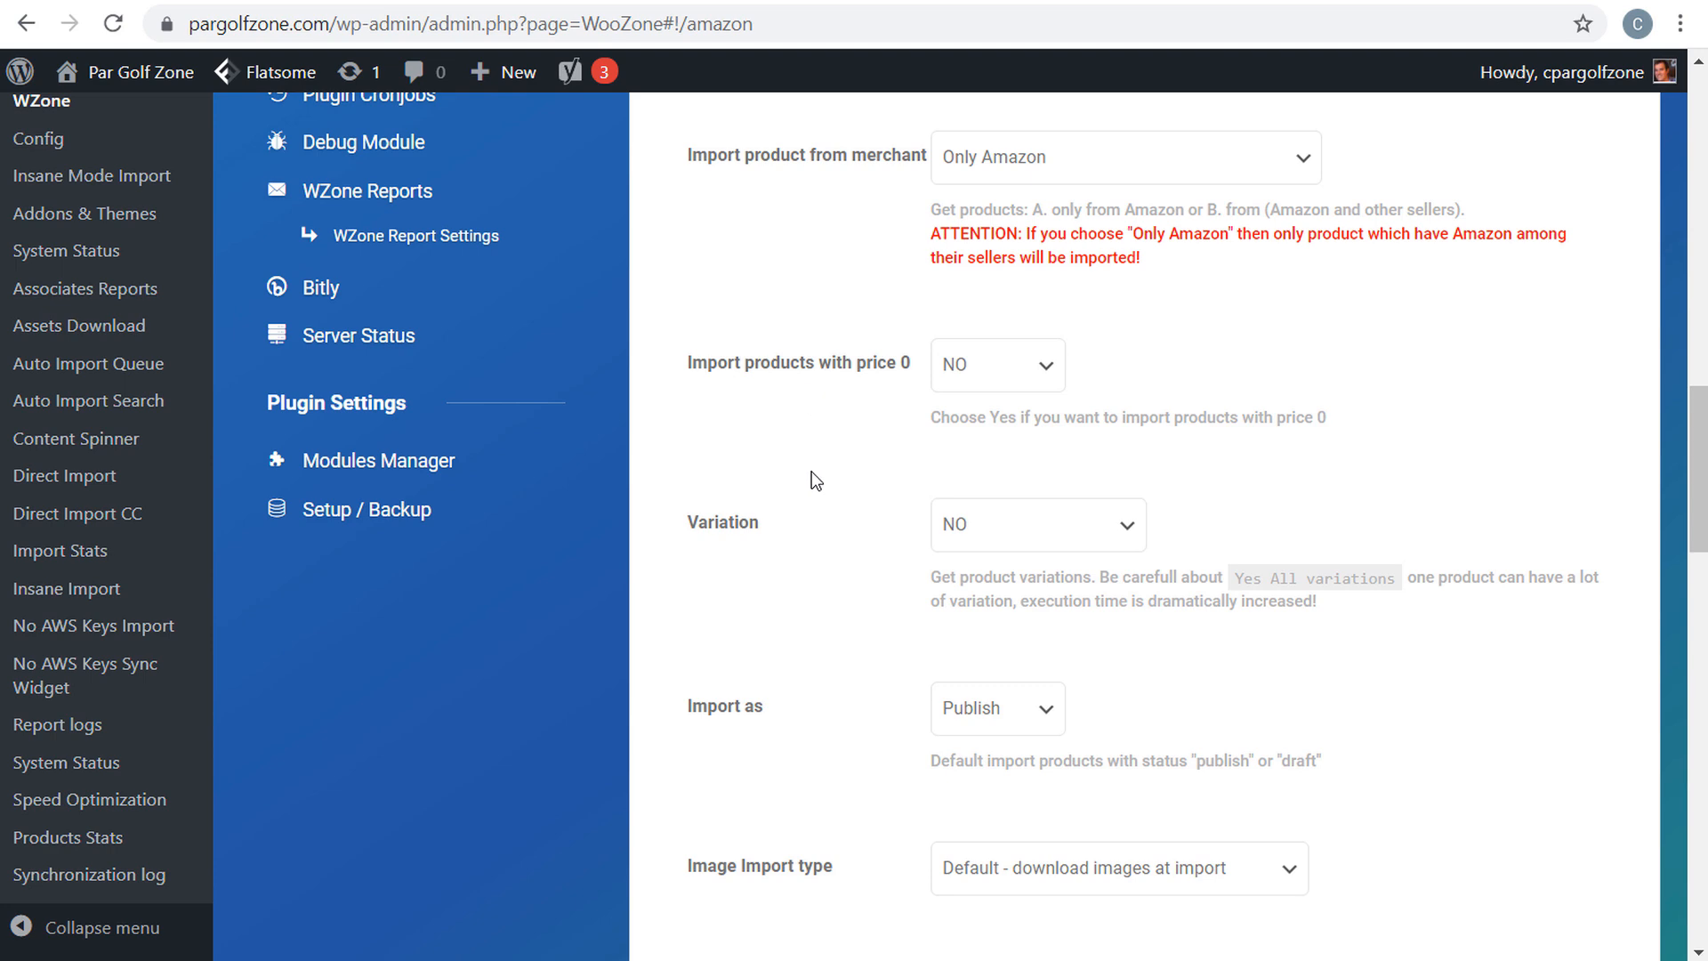
scroll(811, 470, "down", 2)
scroll(816, 431, "down", 6)
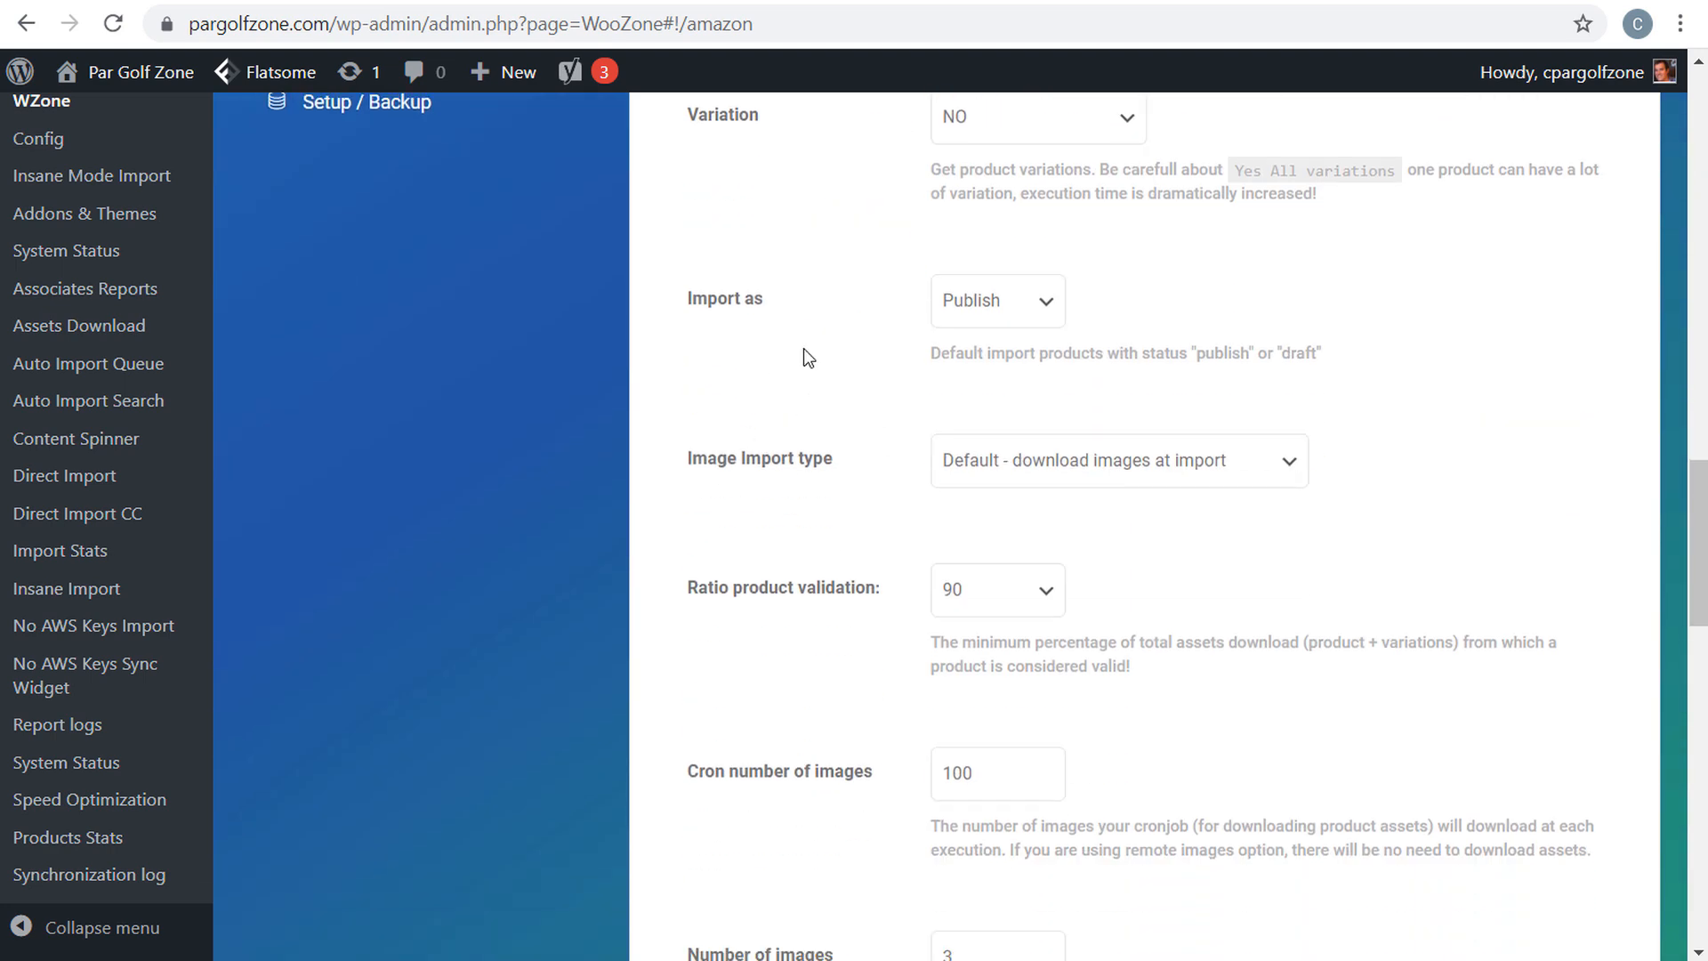
- Review the image, spin, parent category and missing offerListingId import options, and save the Import SETUP settings
scroll(709, 353, "down", 2)
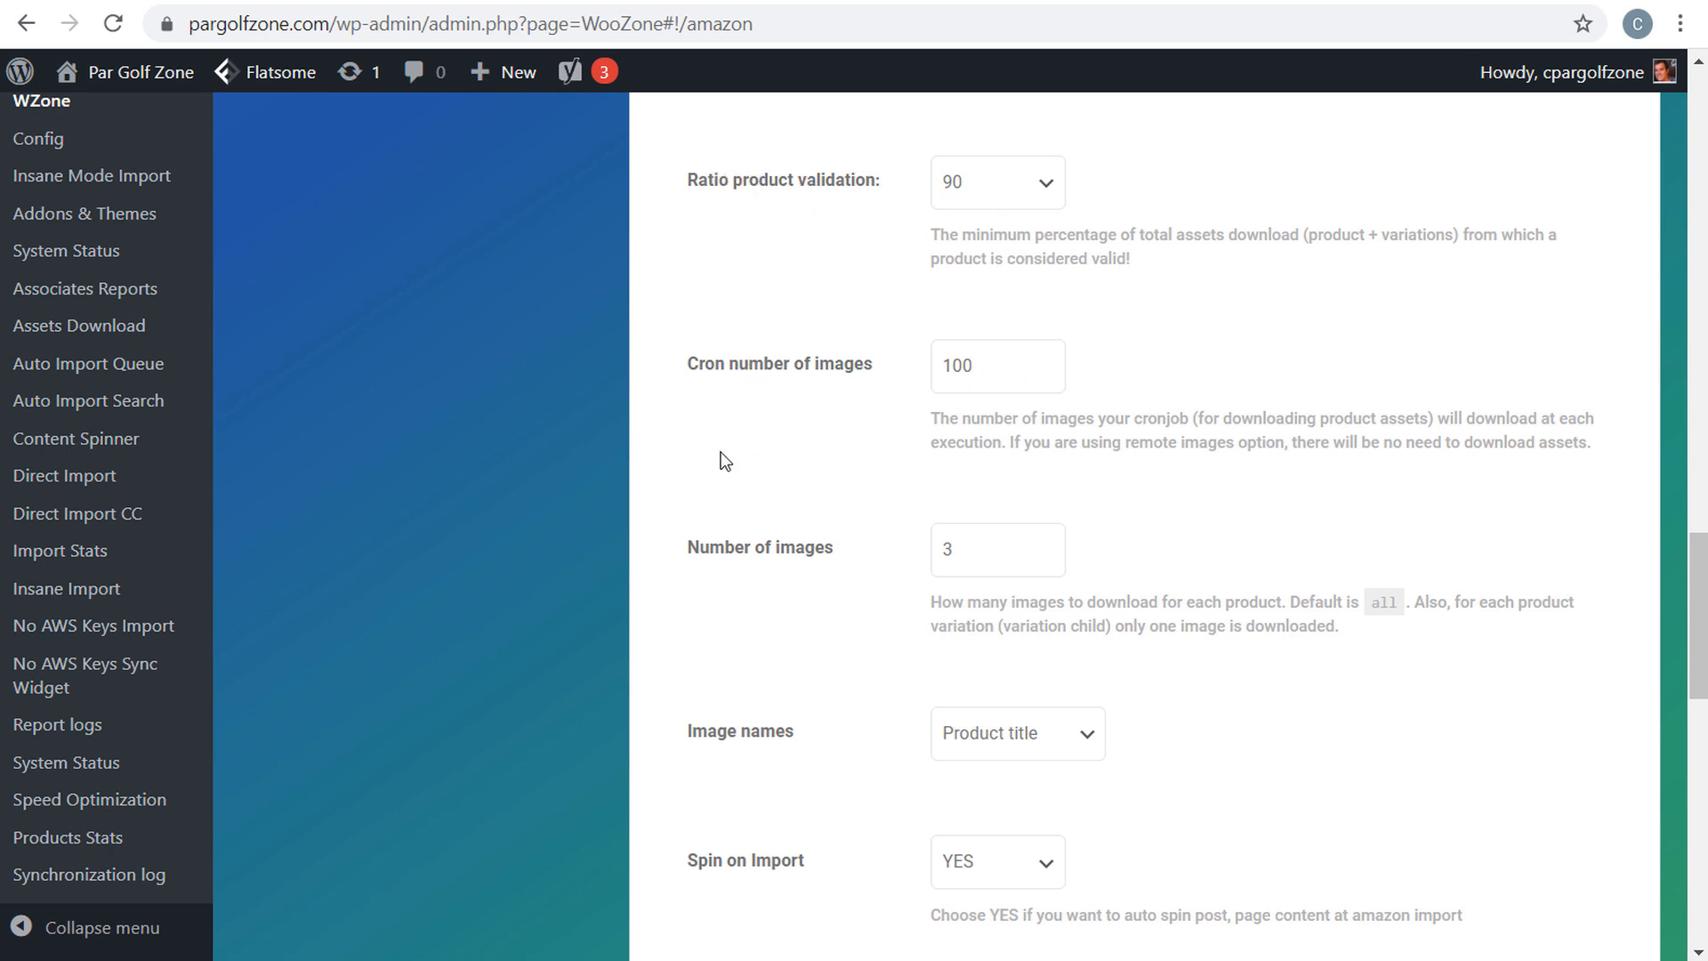
scroll(728, 461, "down", 2)
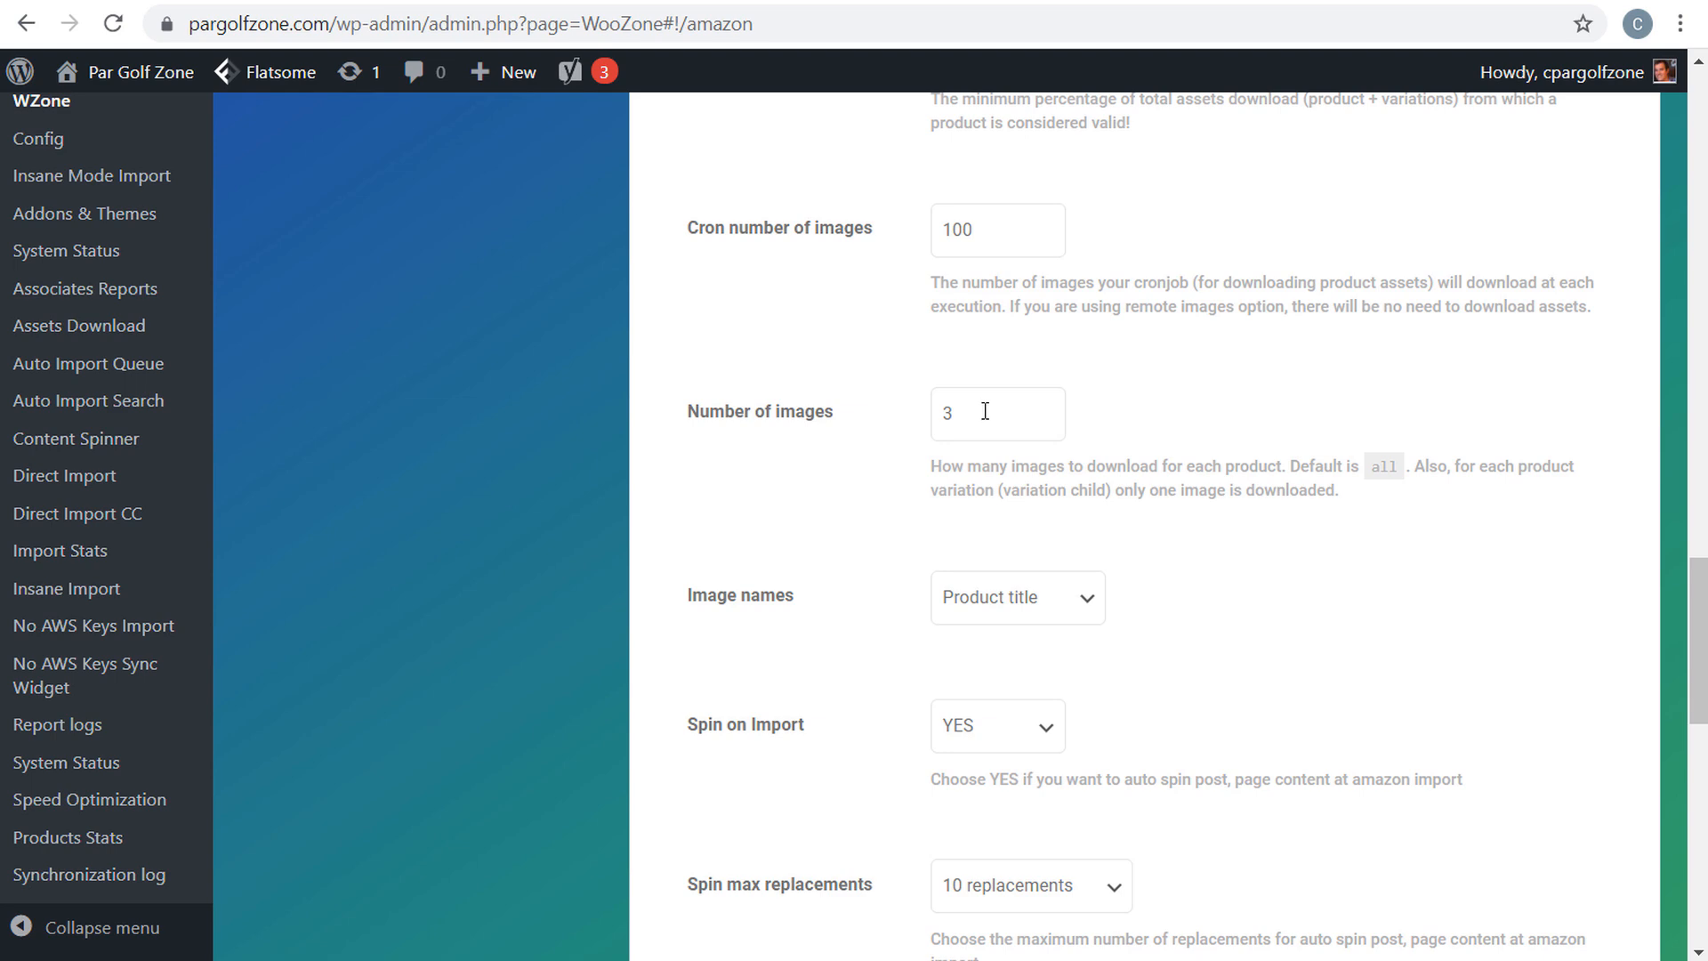
scroll(985, 411, "down", 6)
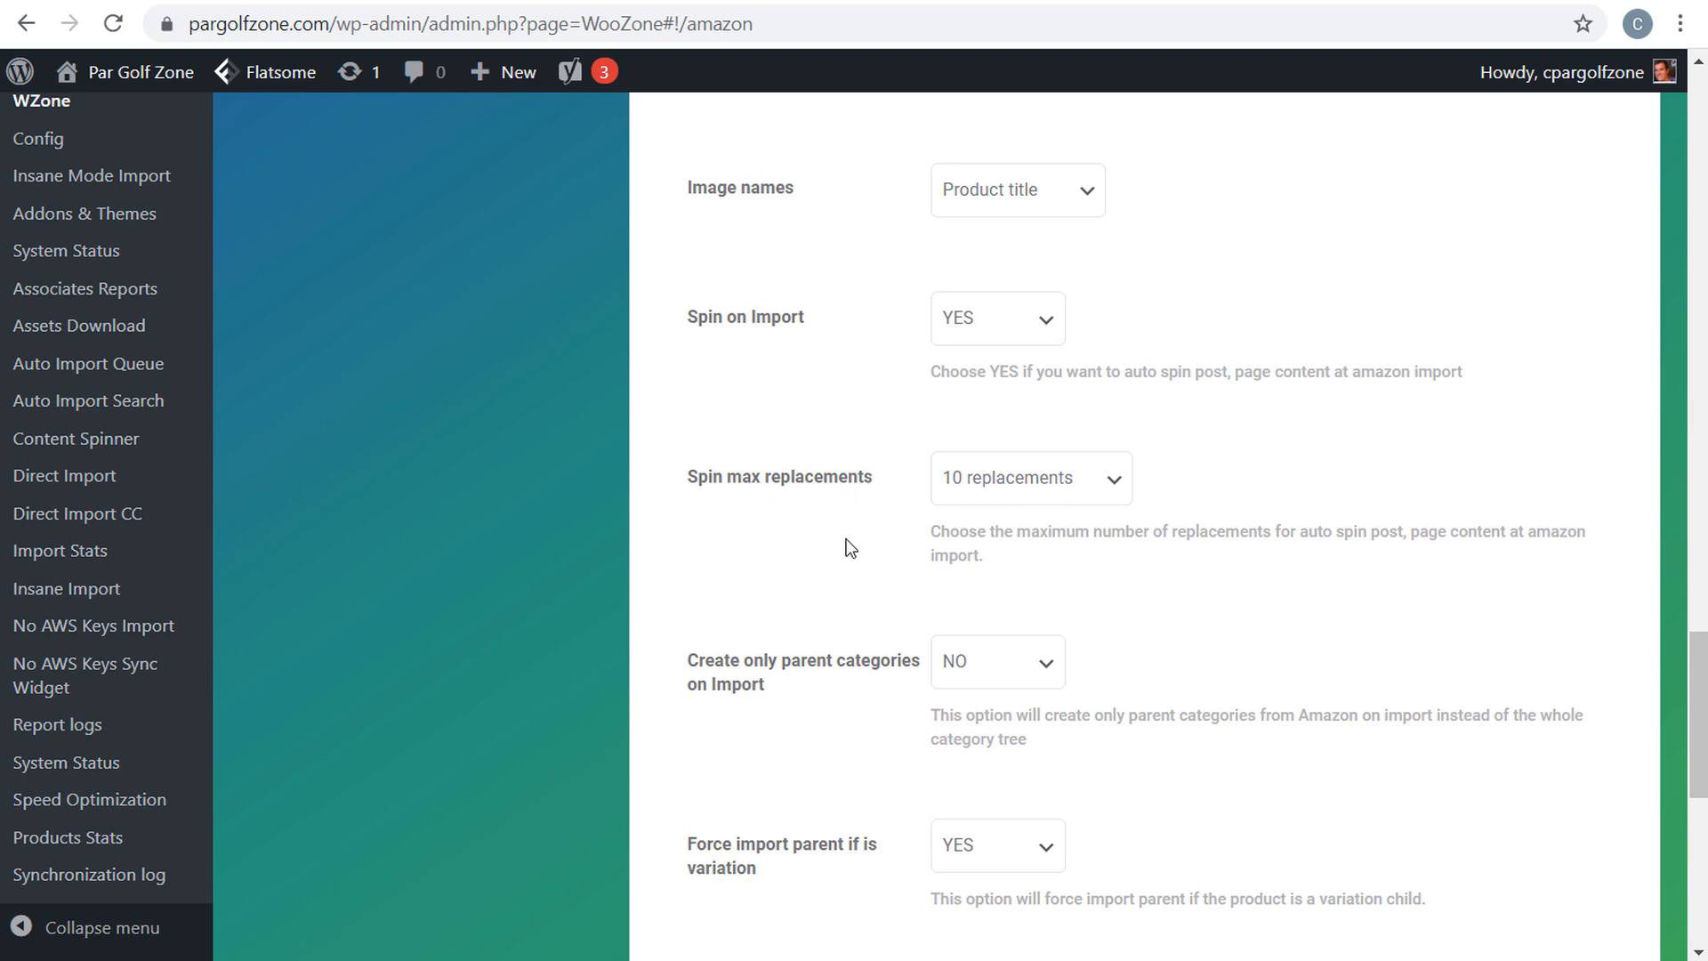
scroll(850, 536, "down", 5)
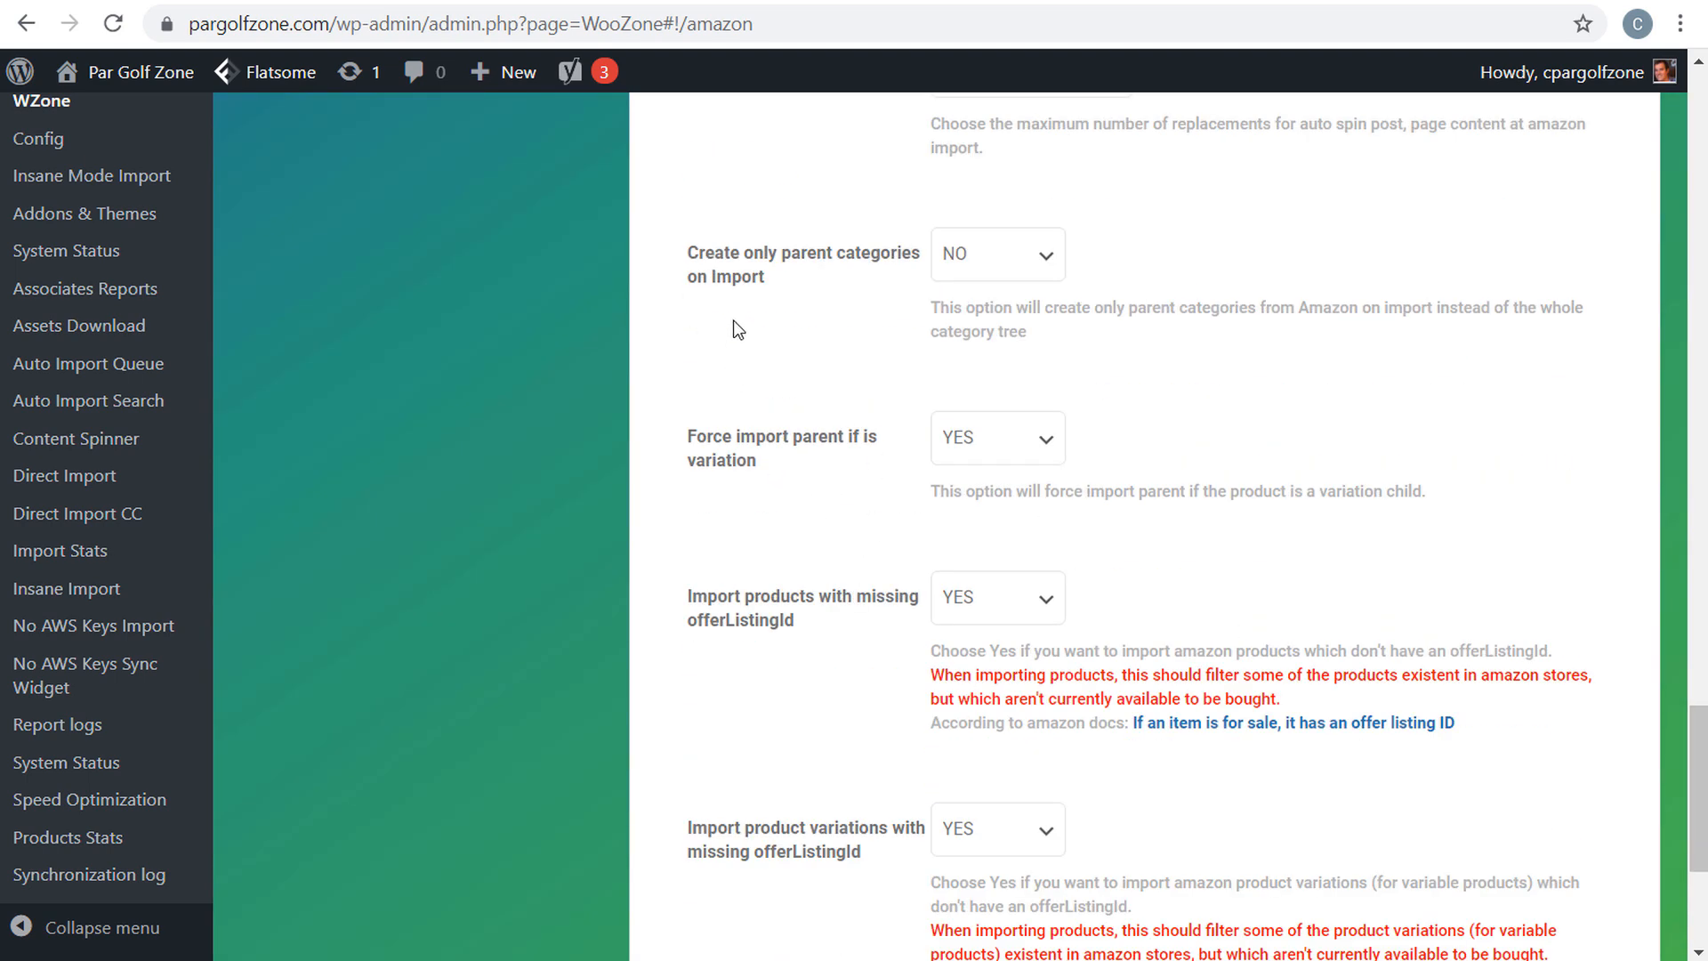
left_click(698, 283)
scroll(757, 552, "down", 5)
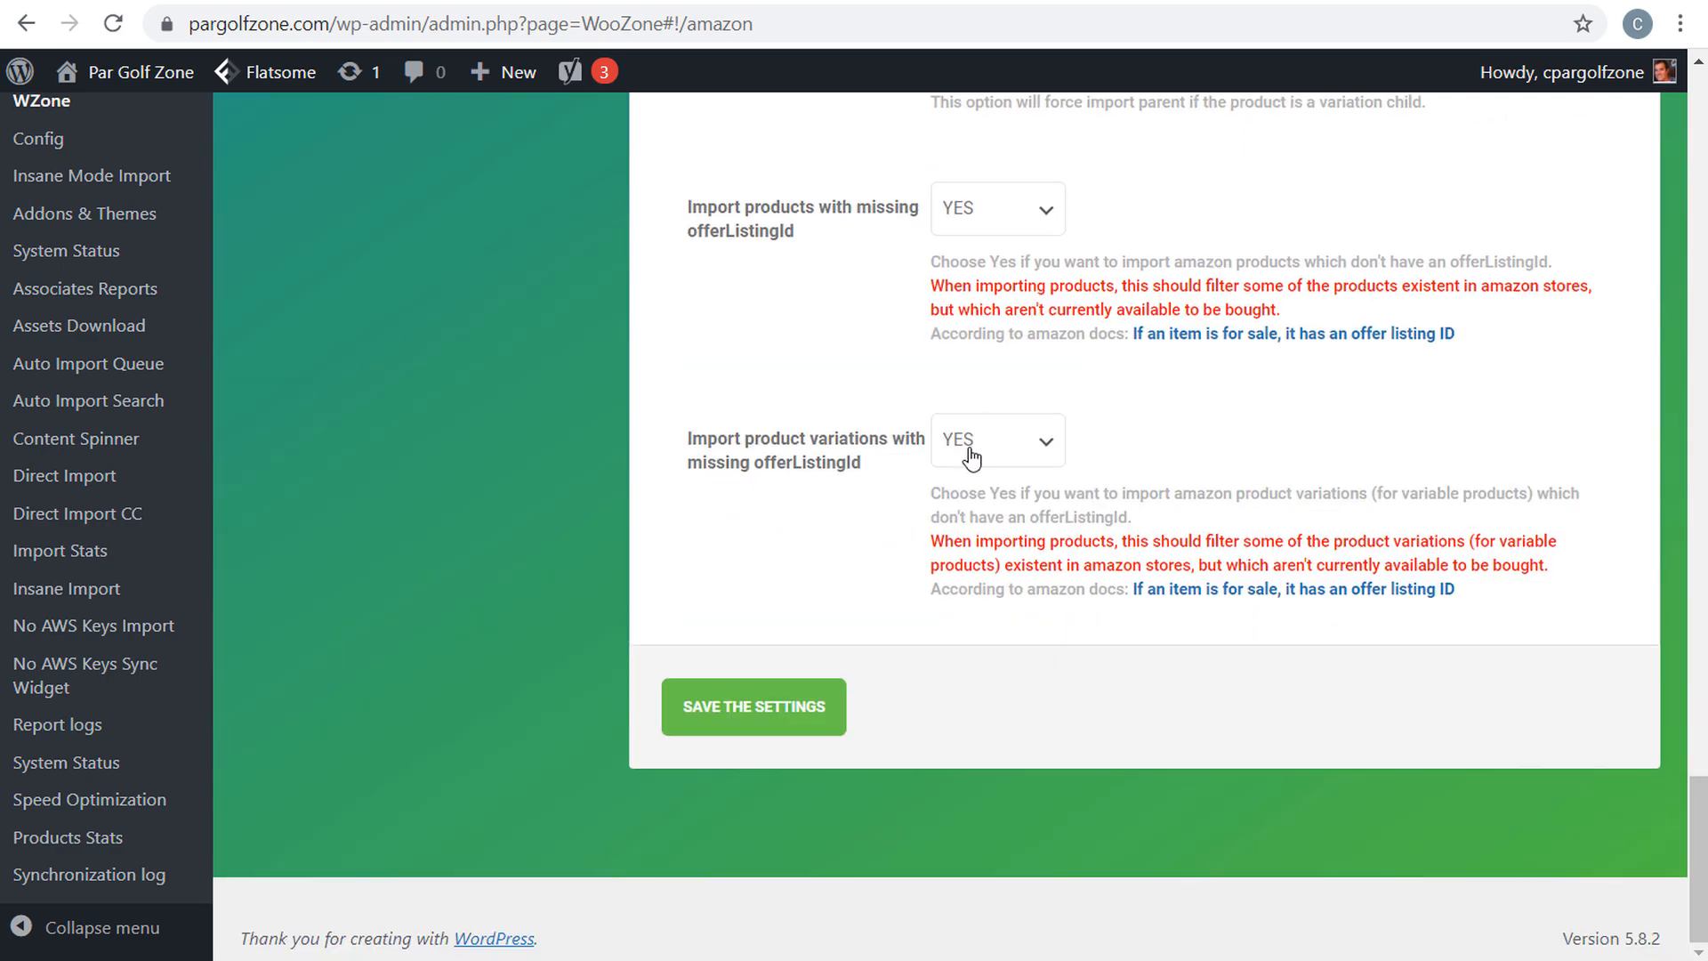
left_click(775, 729)
- Open the WZone Direct Import Extension settings page and go to the extension's listing in the Chrome Web Store
scroll(854, 481, "up", 15)
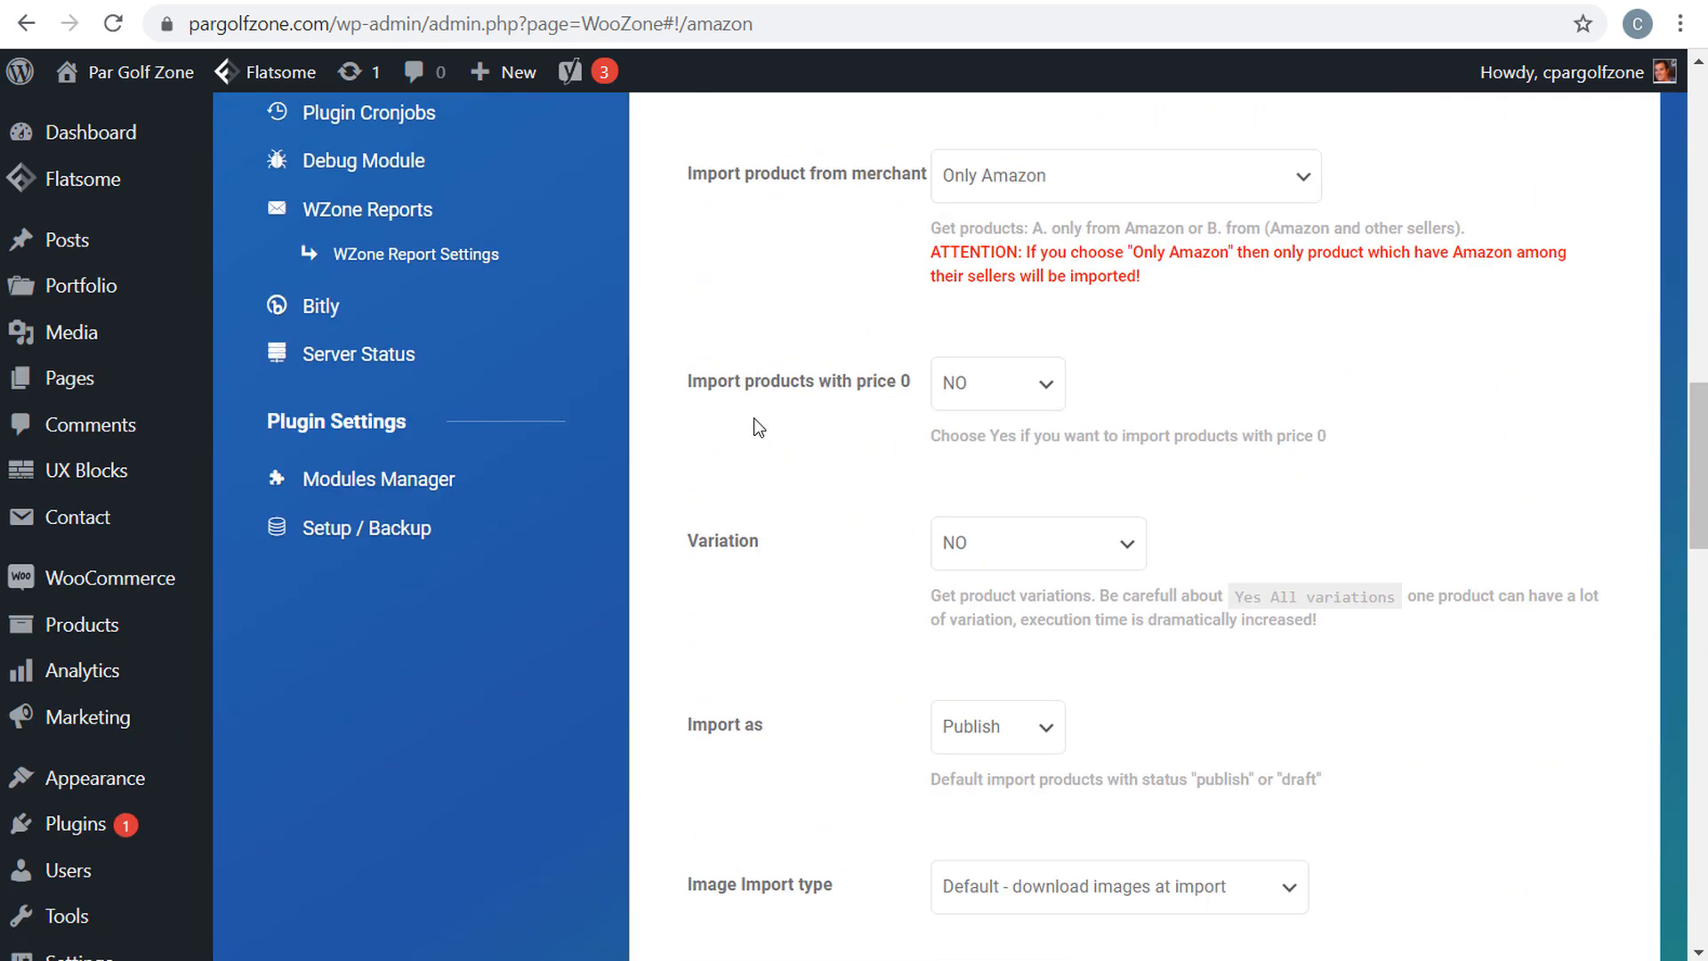
scroll(856, 429, "up", 10)
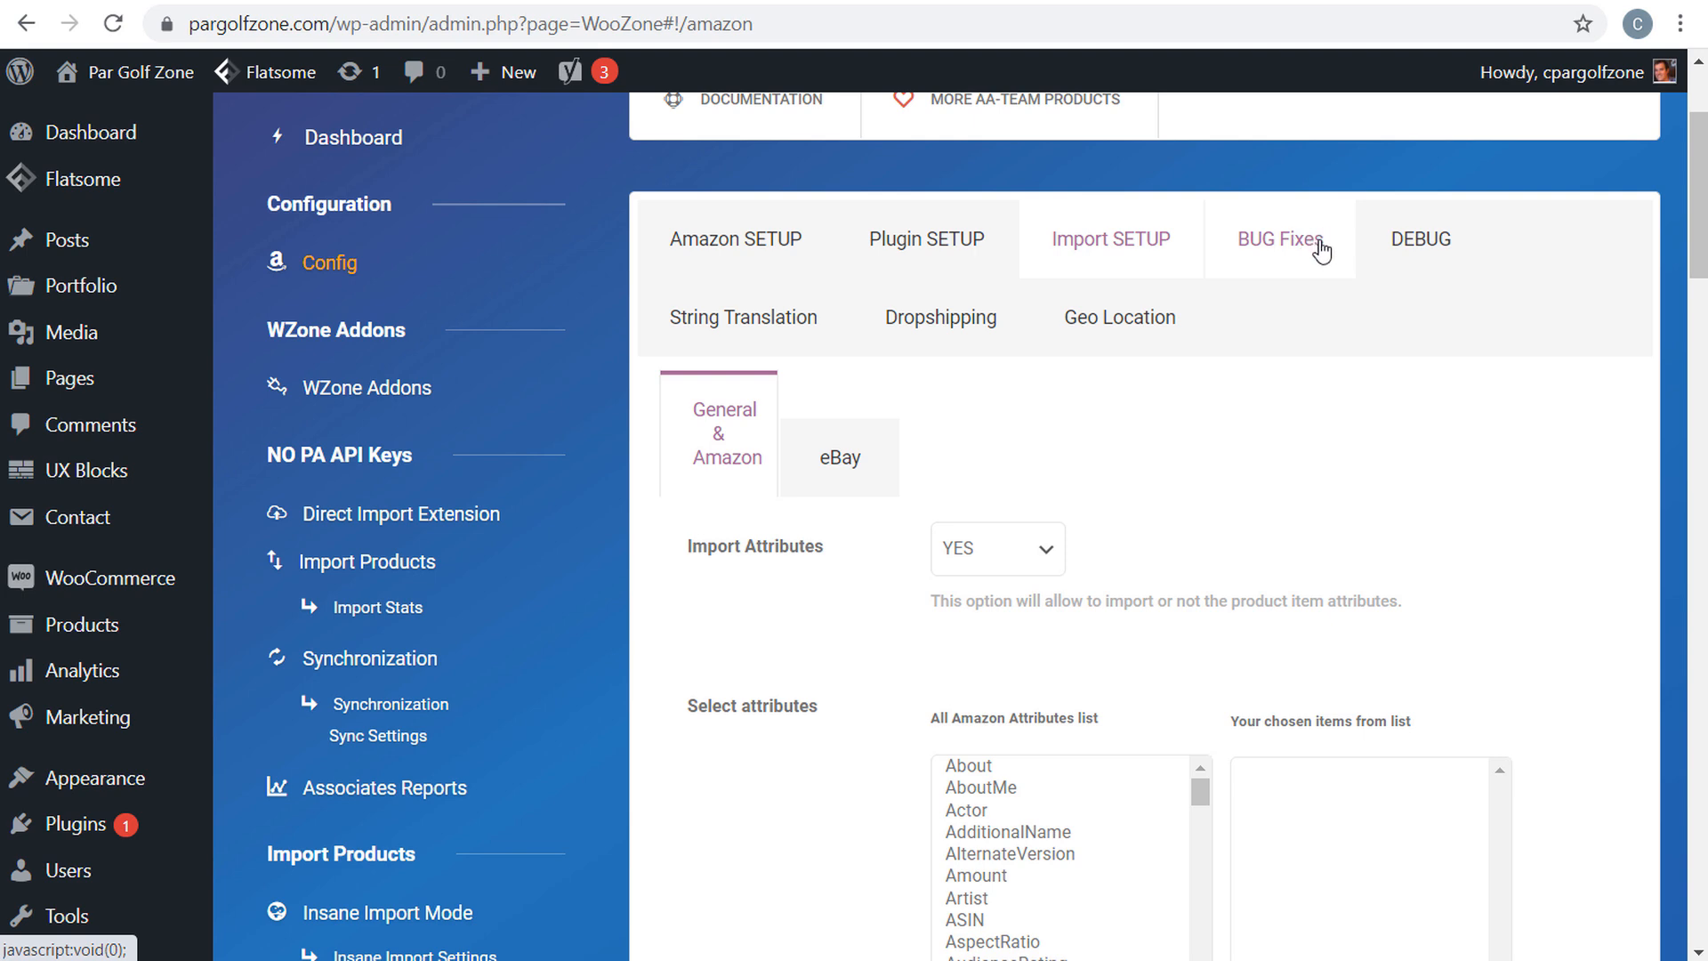
left_click_drag(1268, 352, 1199, 410)
left_click(1199, 409)
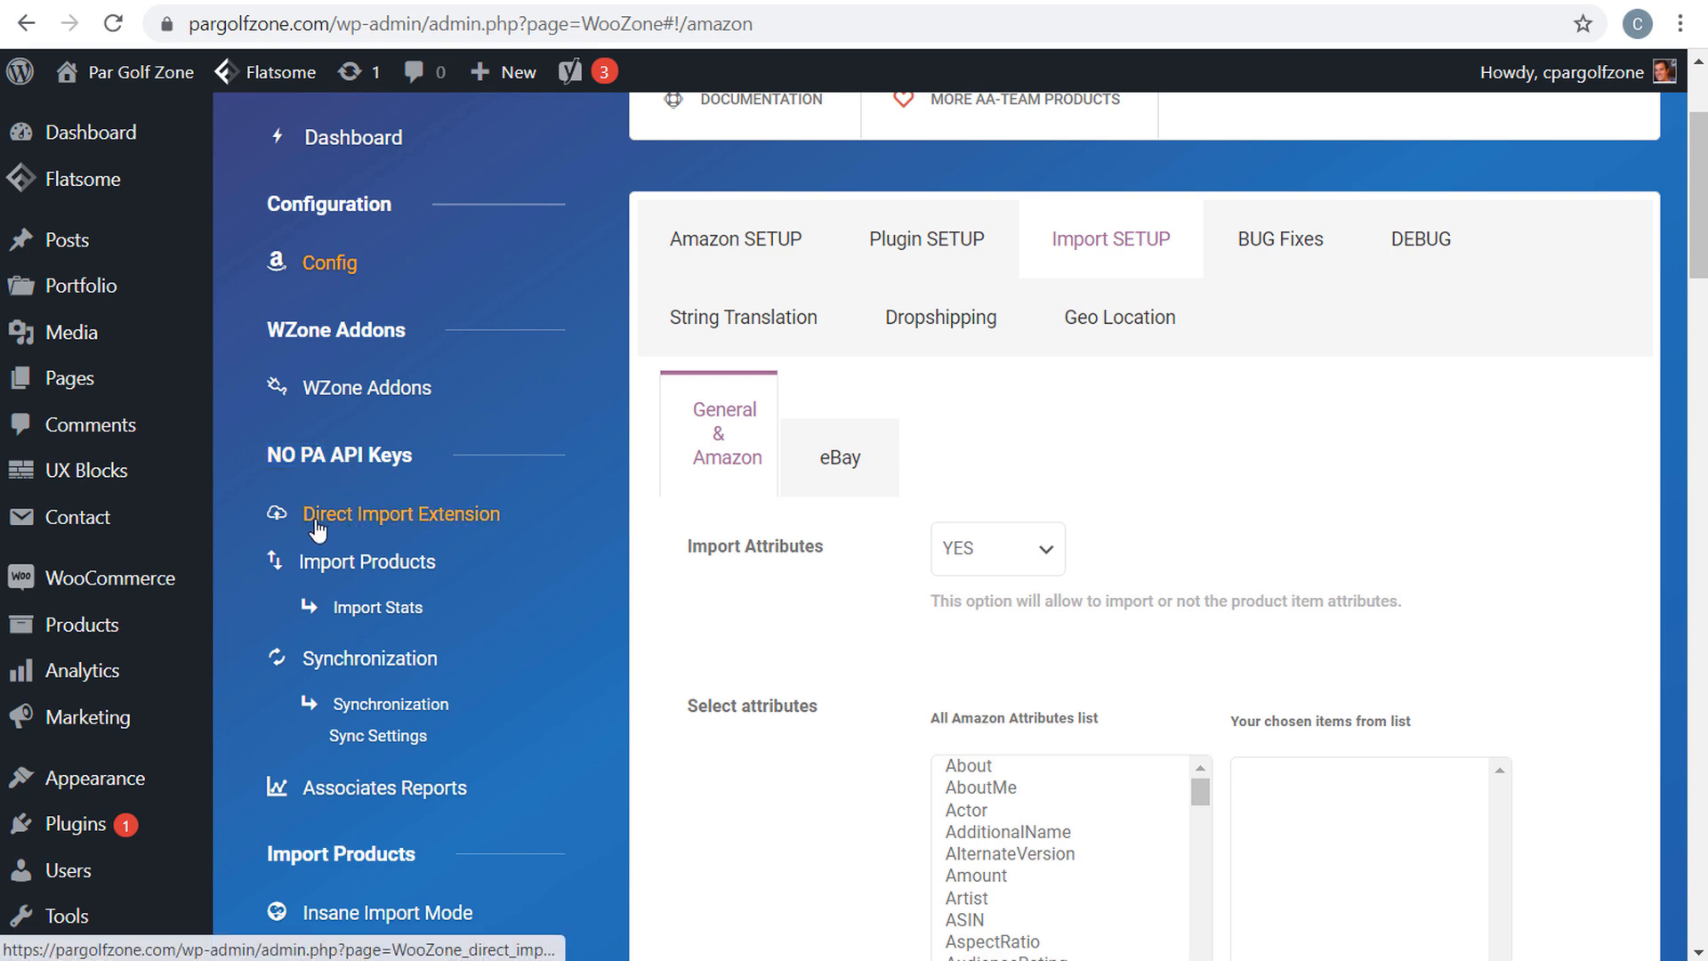
left_click(365, 516)
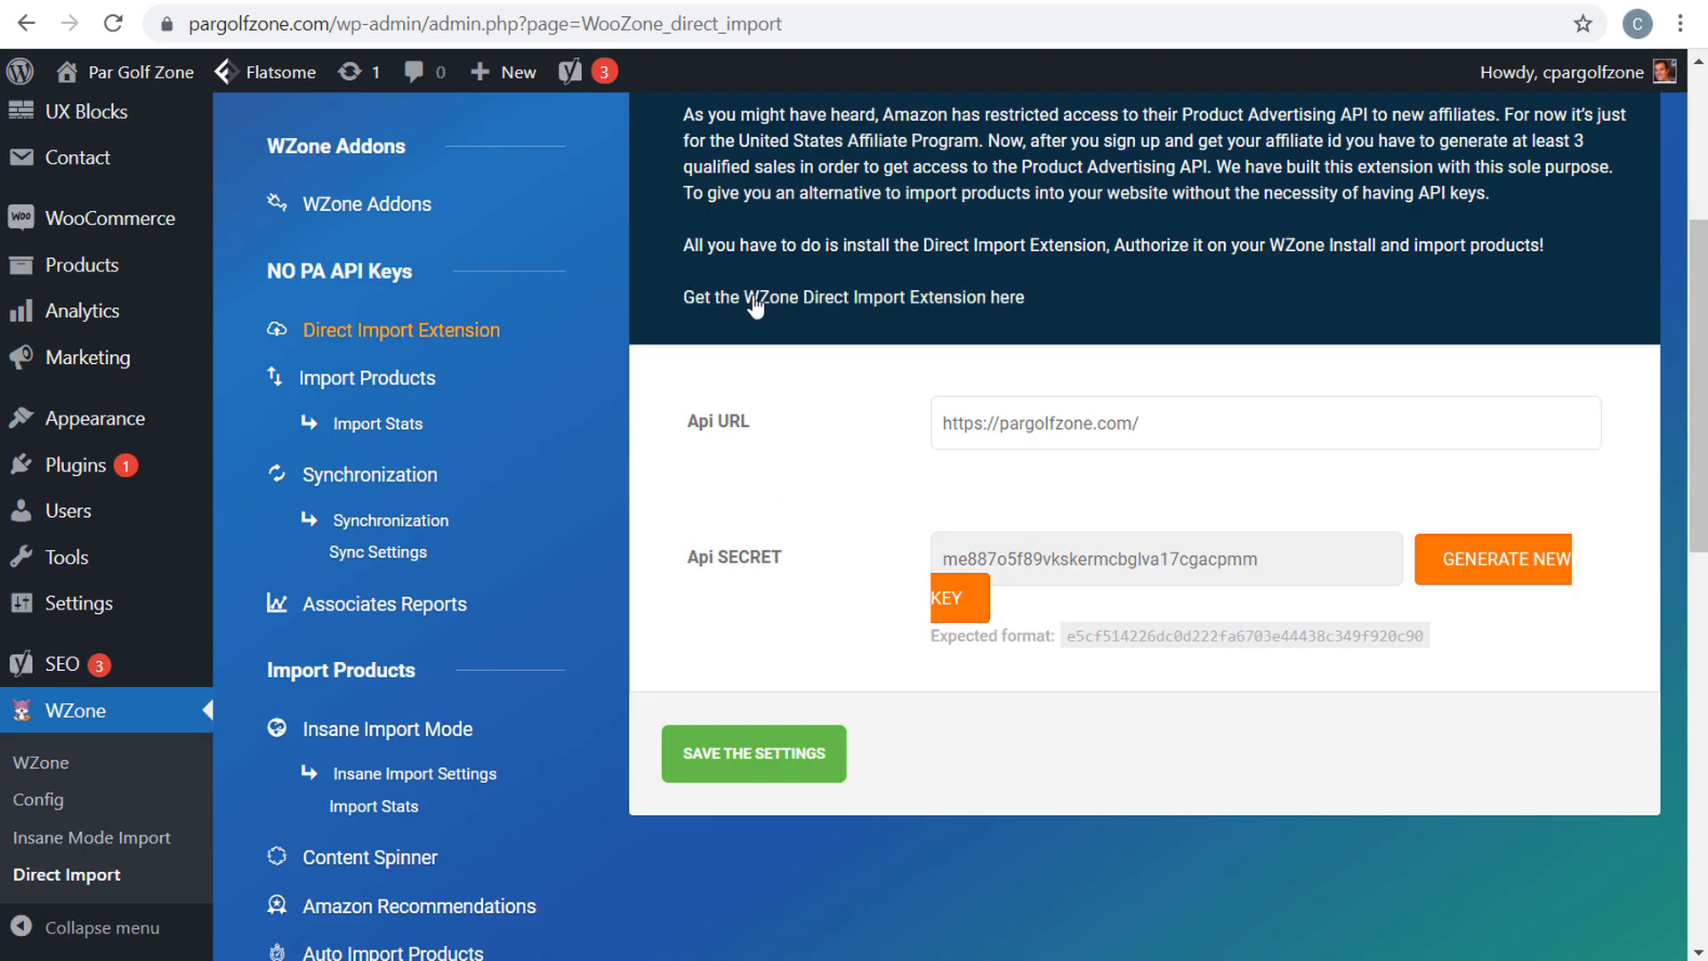
left_click(951, 301)
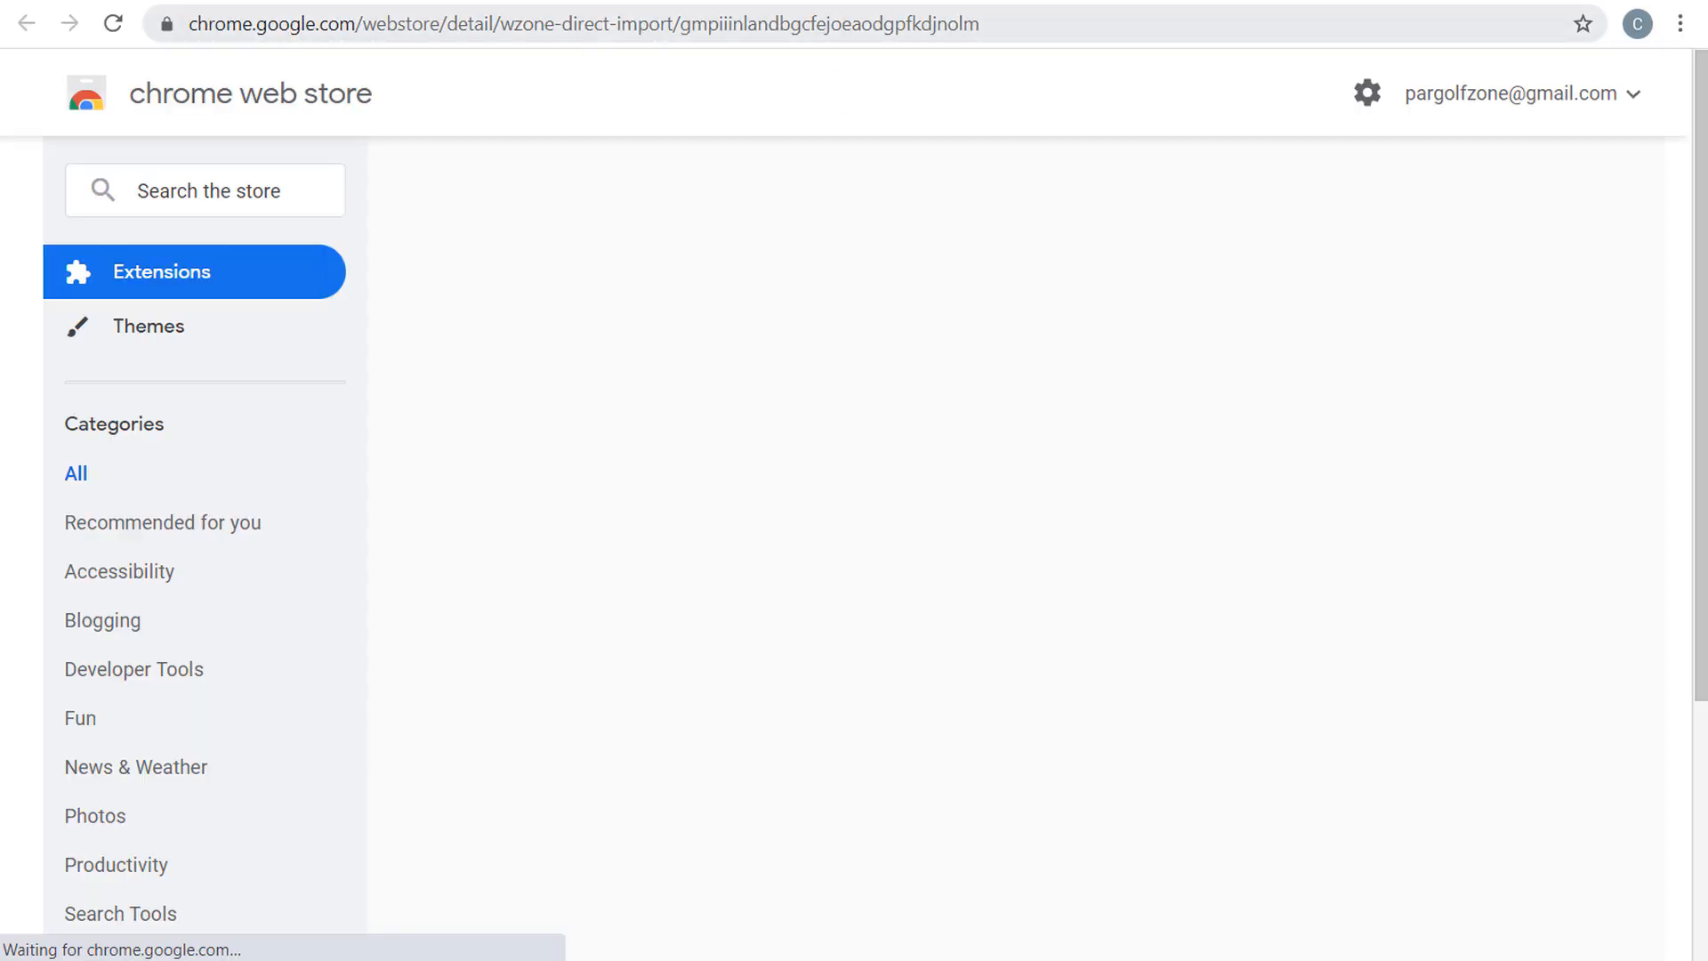
- Examine the Overview and Additional Information of the WZone Direct Import extension's listing, marking its version number
scroll(1284, 375, "down", 5)
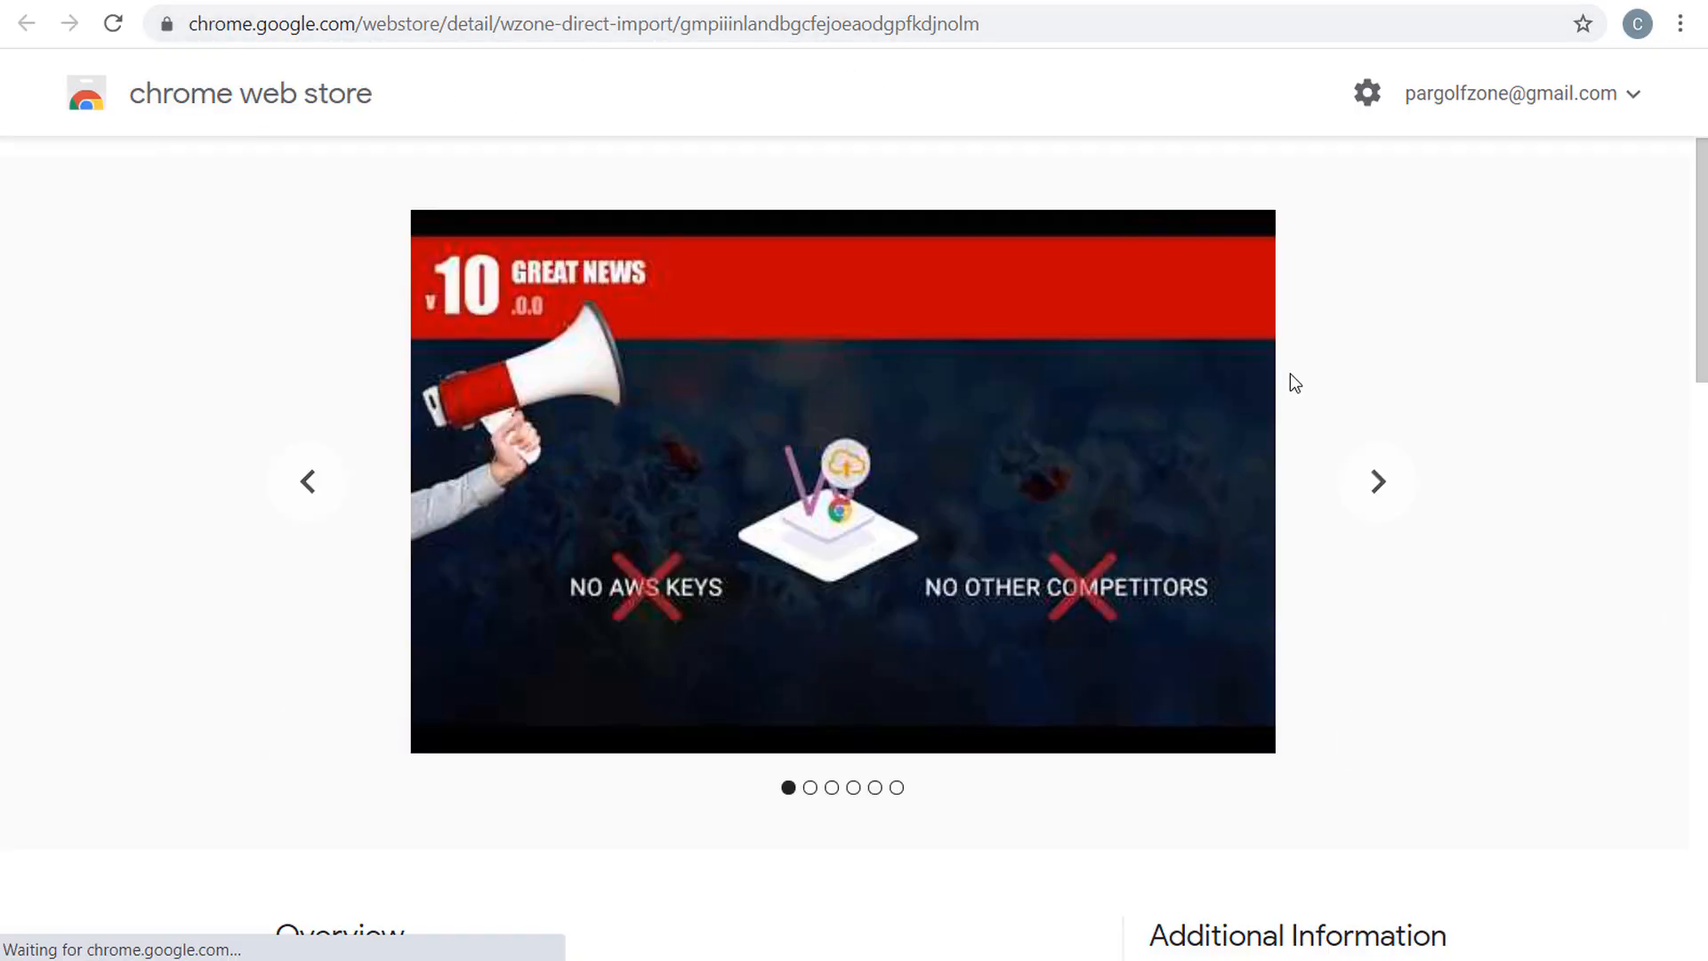
scroll(1427, 355, "down", 4)
left_click_drag(1195, 567, 1149, 566)
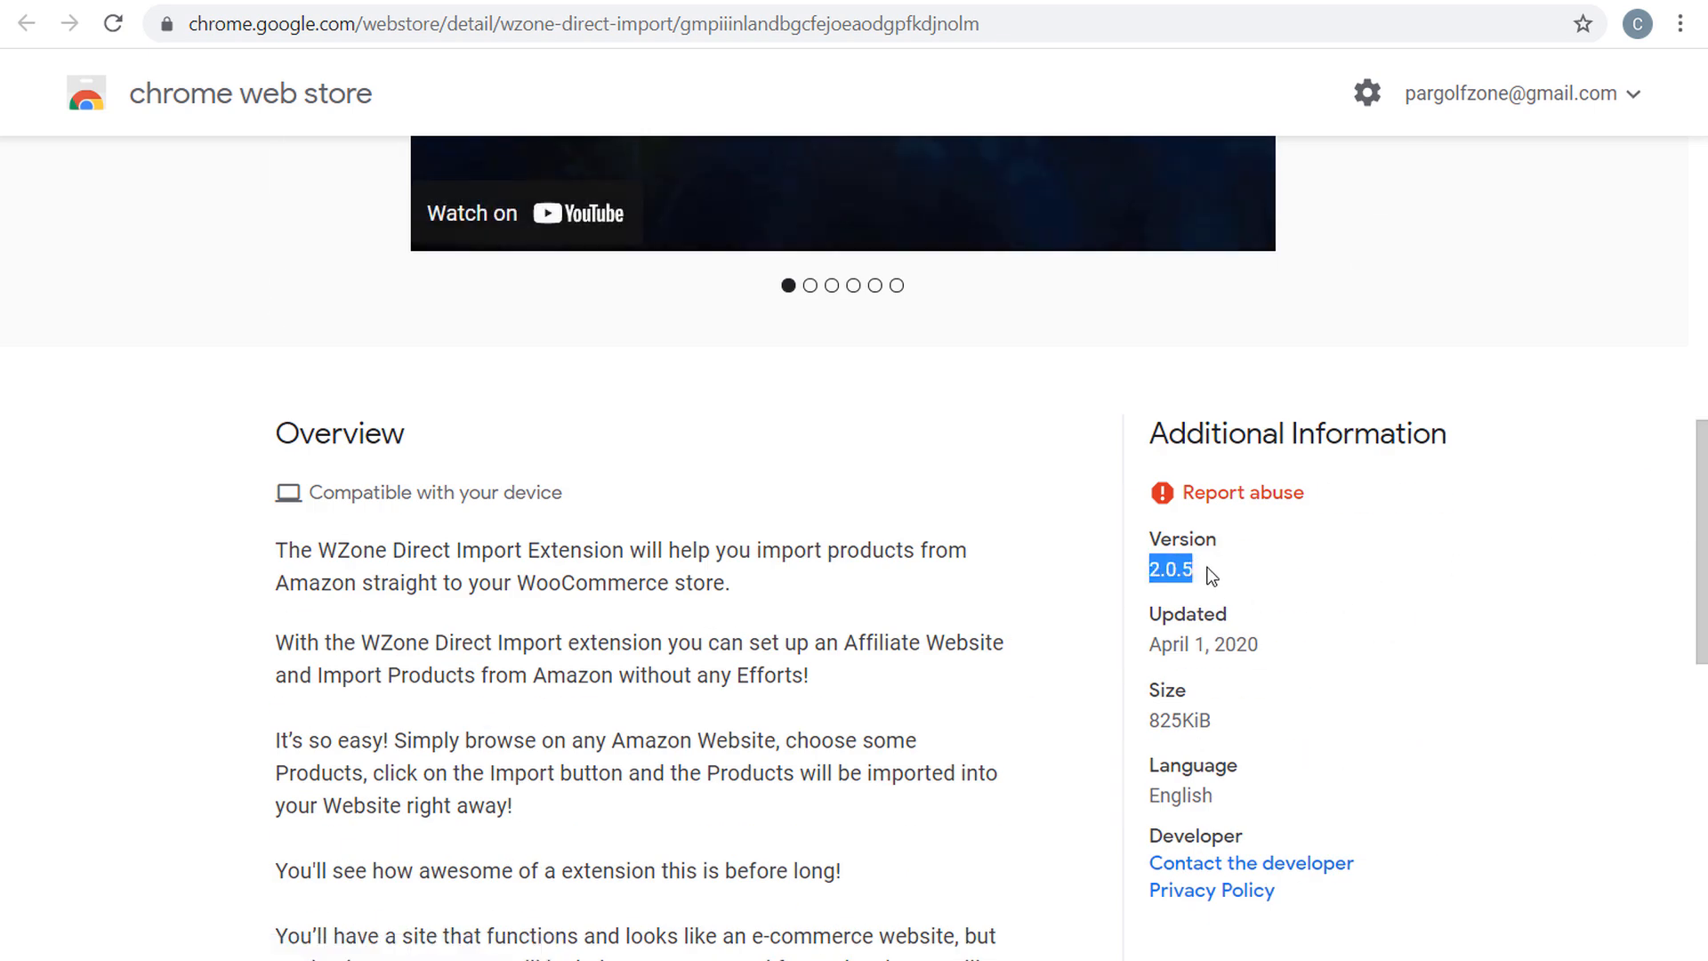
- Install the WZone Direct Import extension from its Chrome Web Store listing and approve the requested permissions
left_click(1210, 576)
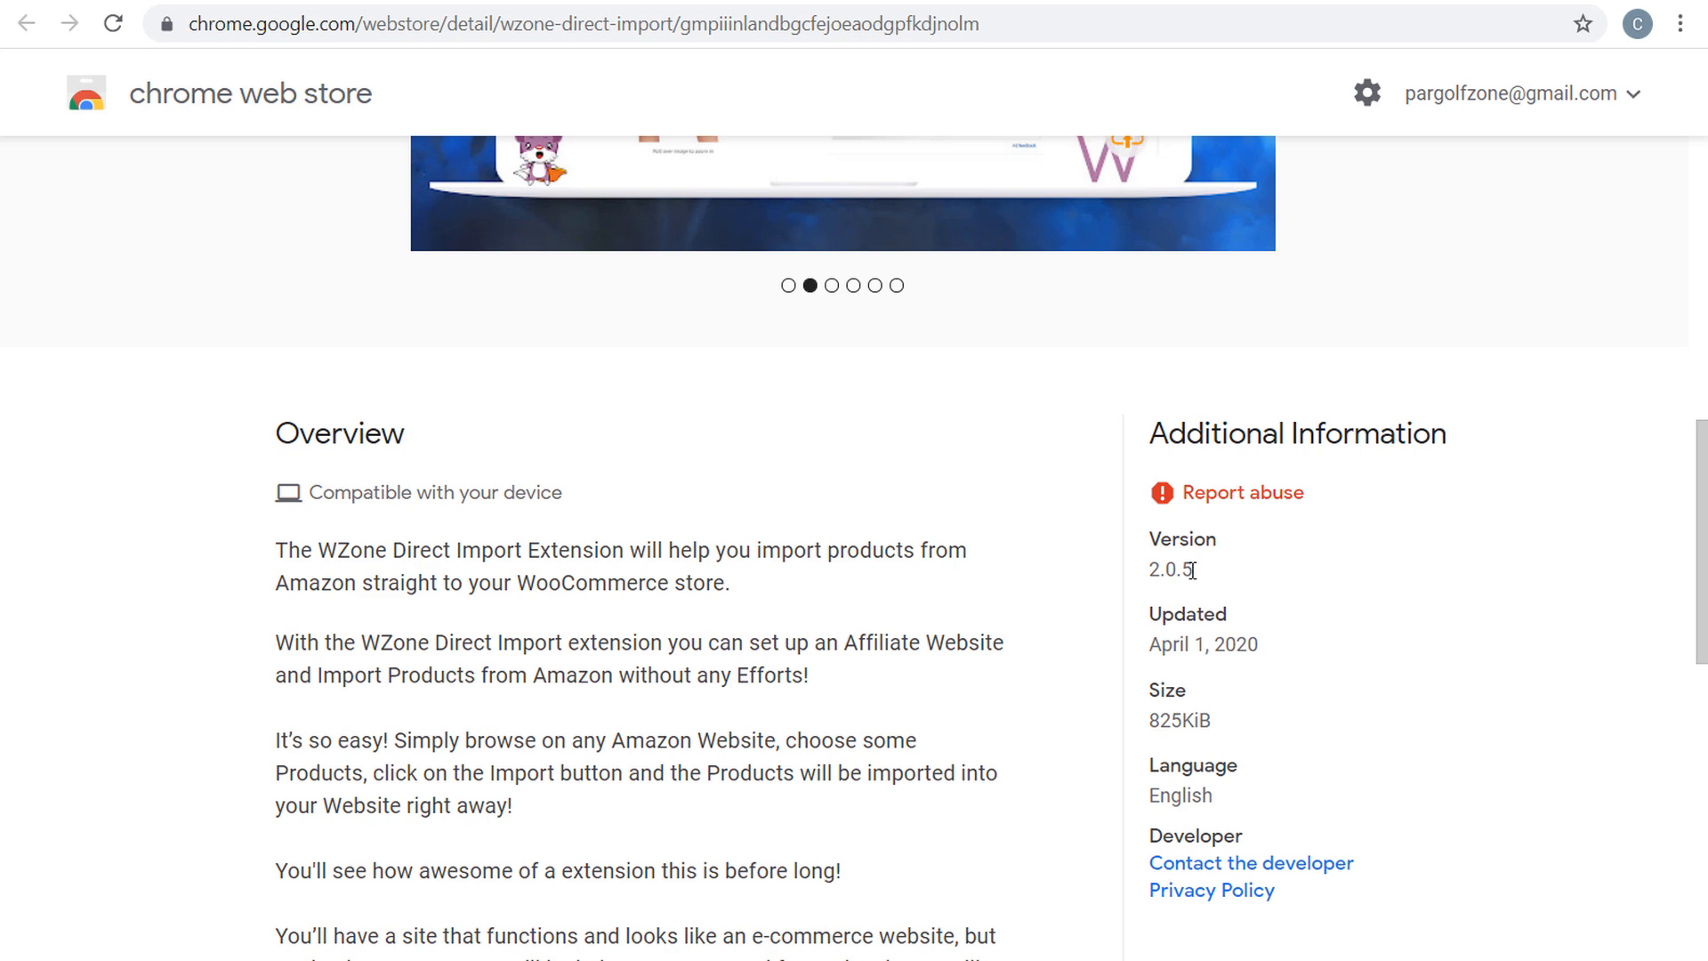
left_click_drag(1215, 575, 1135, 567)
scroll(1527, 496, "up", 10)
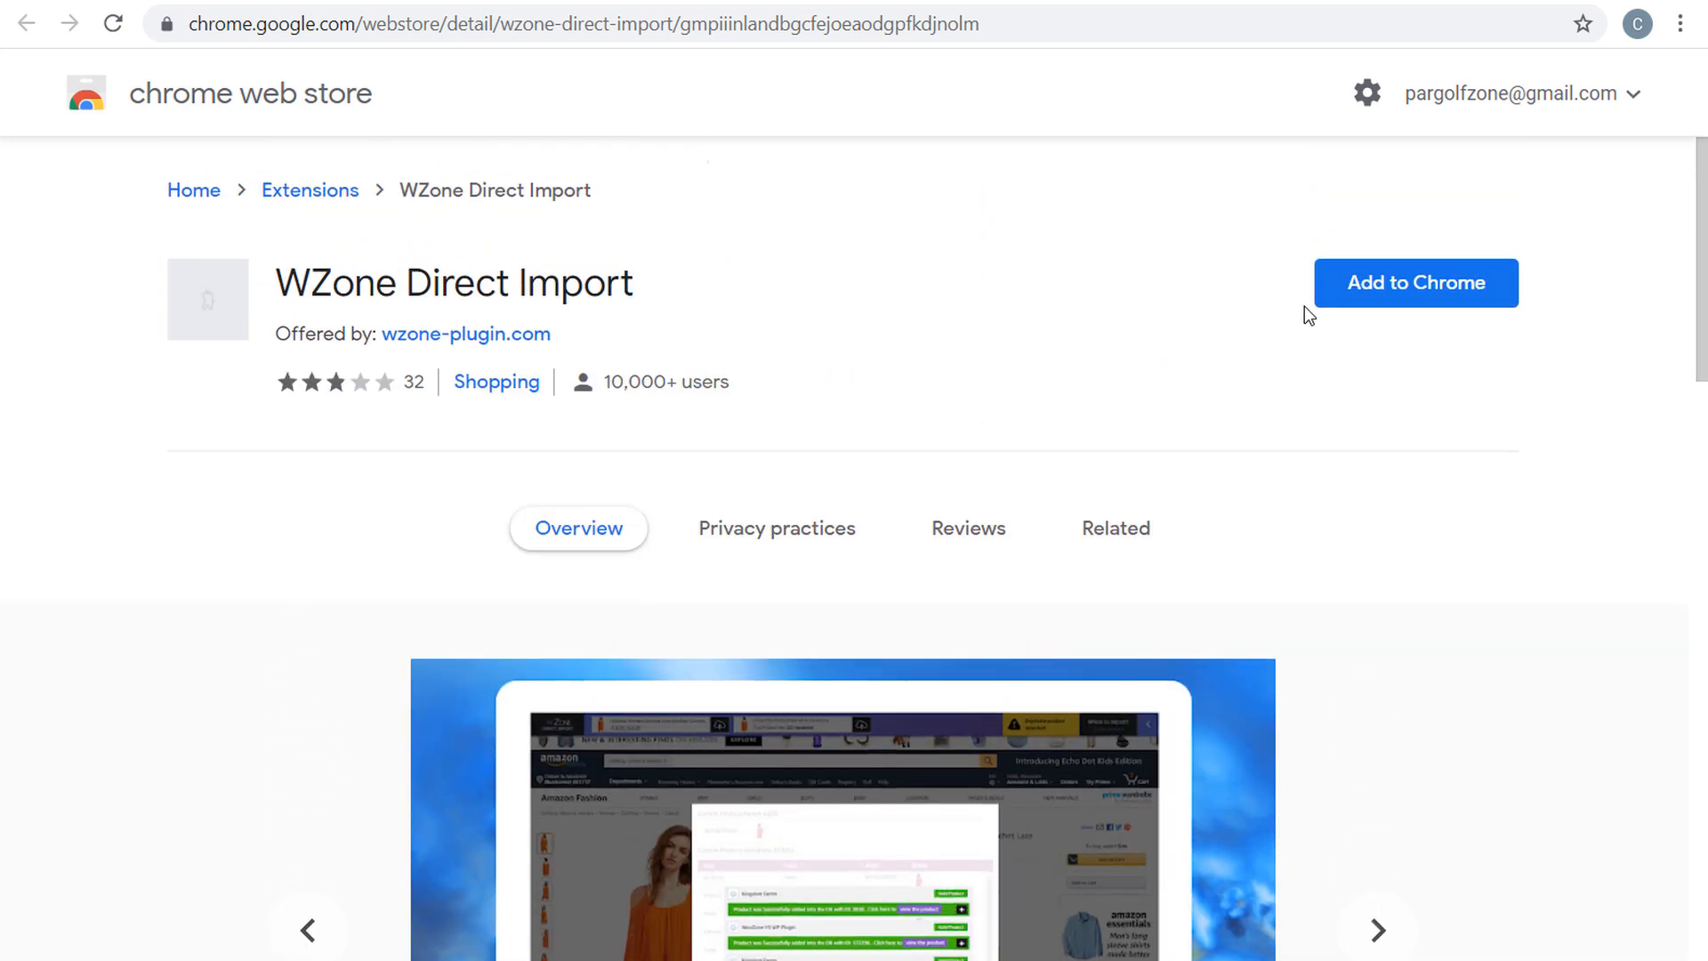
left_click(1441, 286)
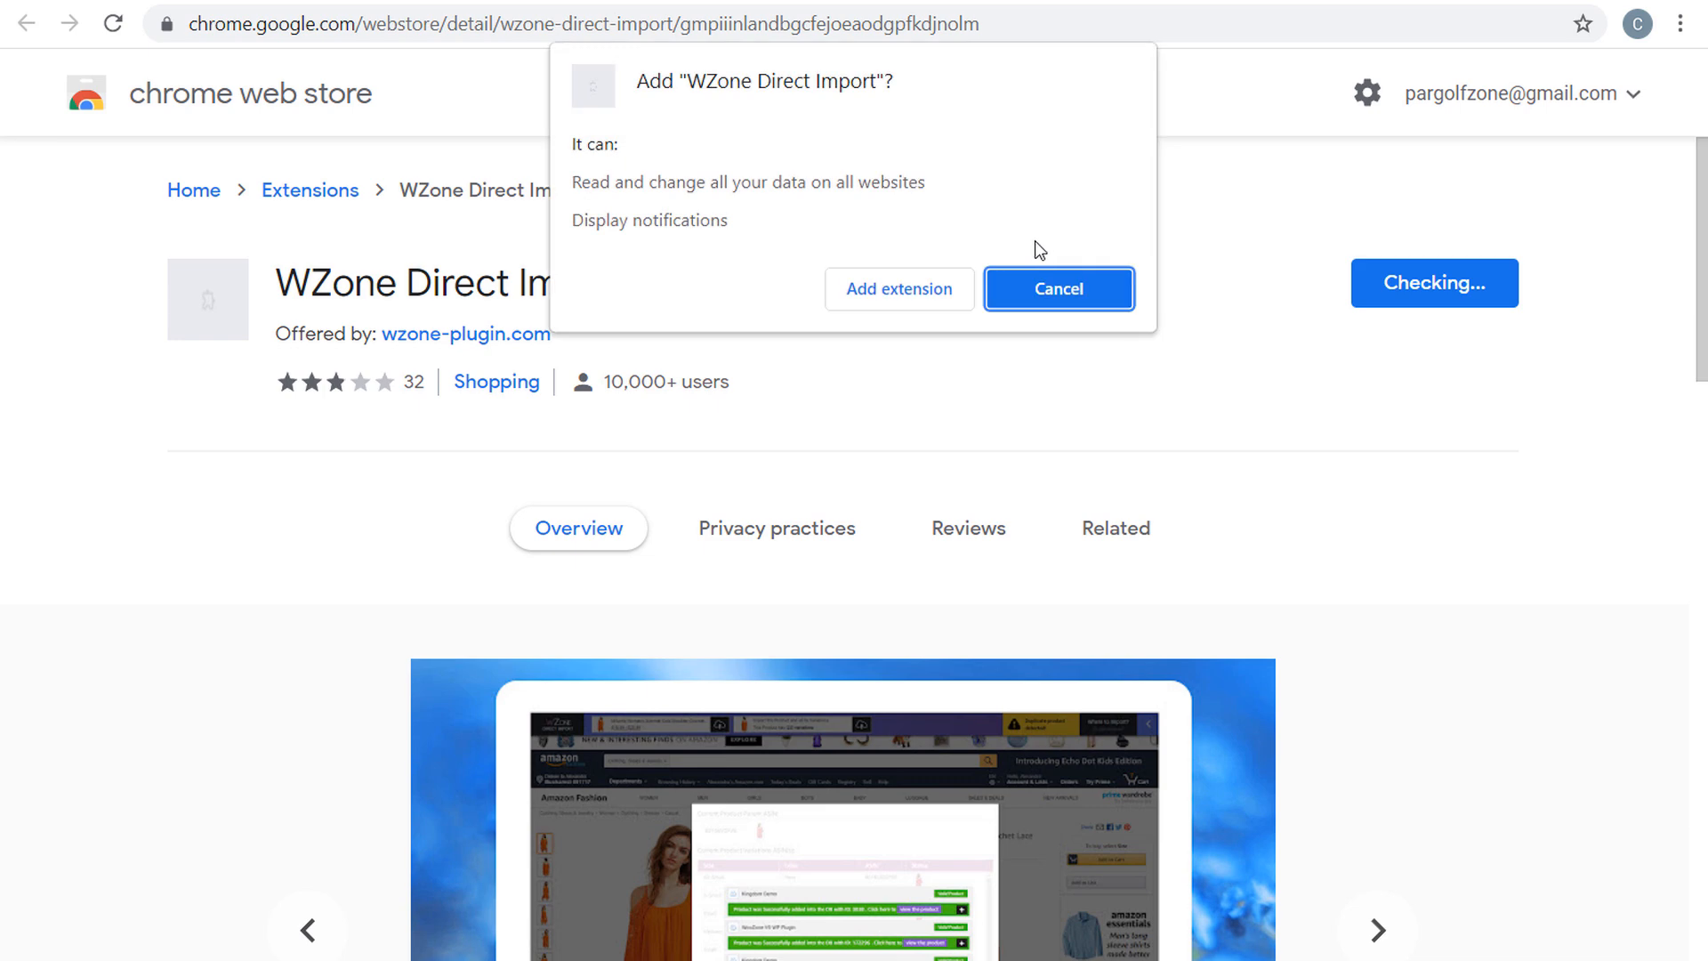
left_click(900, 296)
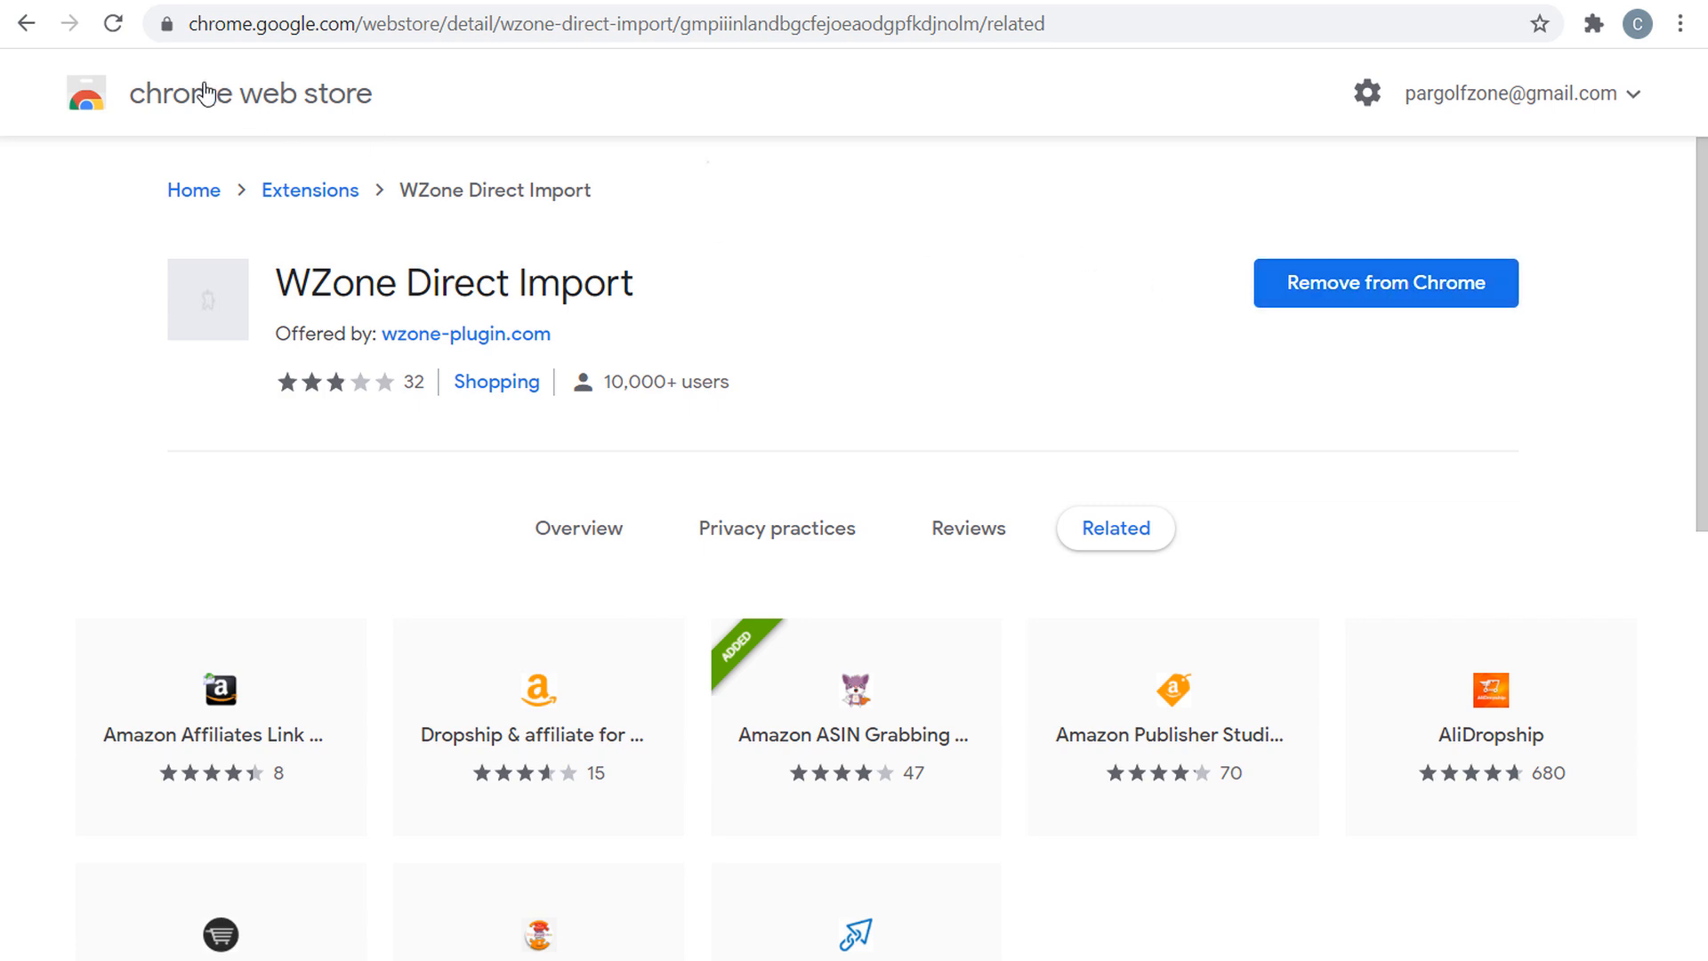
- Authorize the Direct Import extension for the WZone install in the Par Golf Zone admin and save the Direct Import settings
left_click(169, 3)
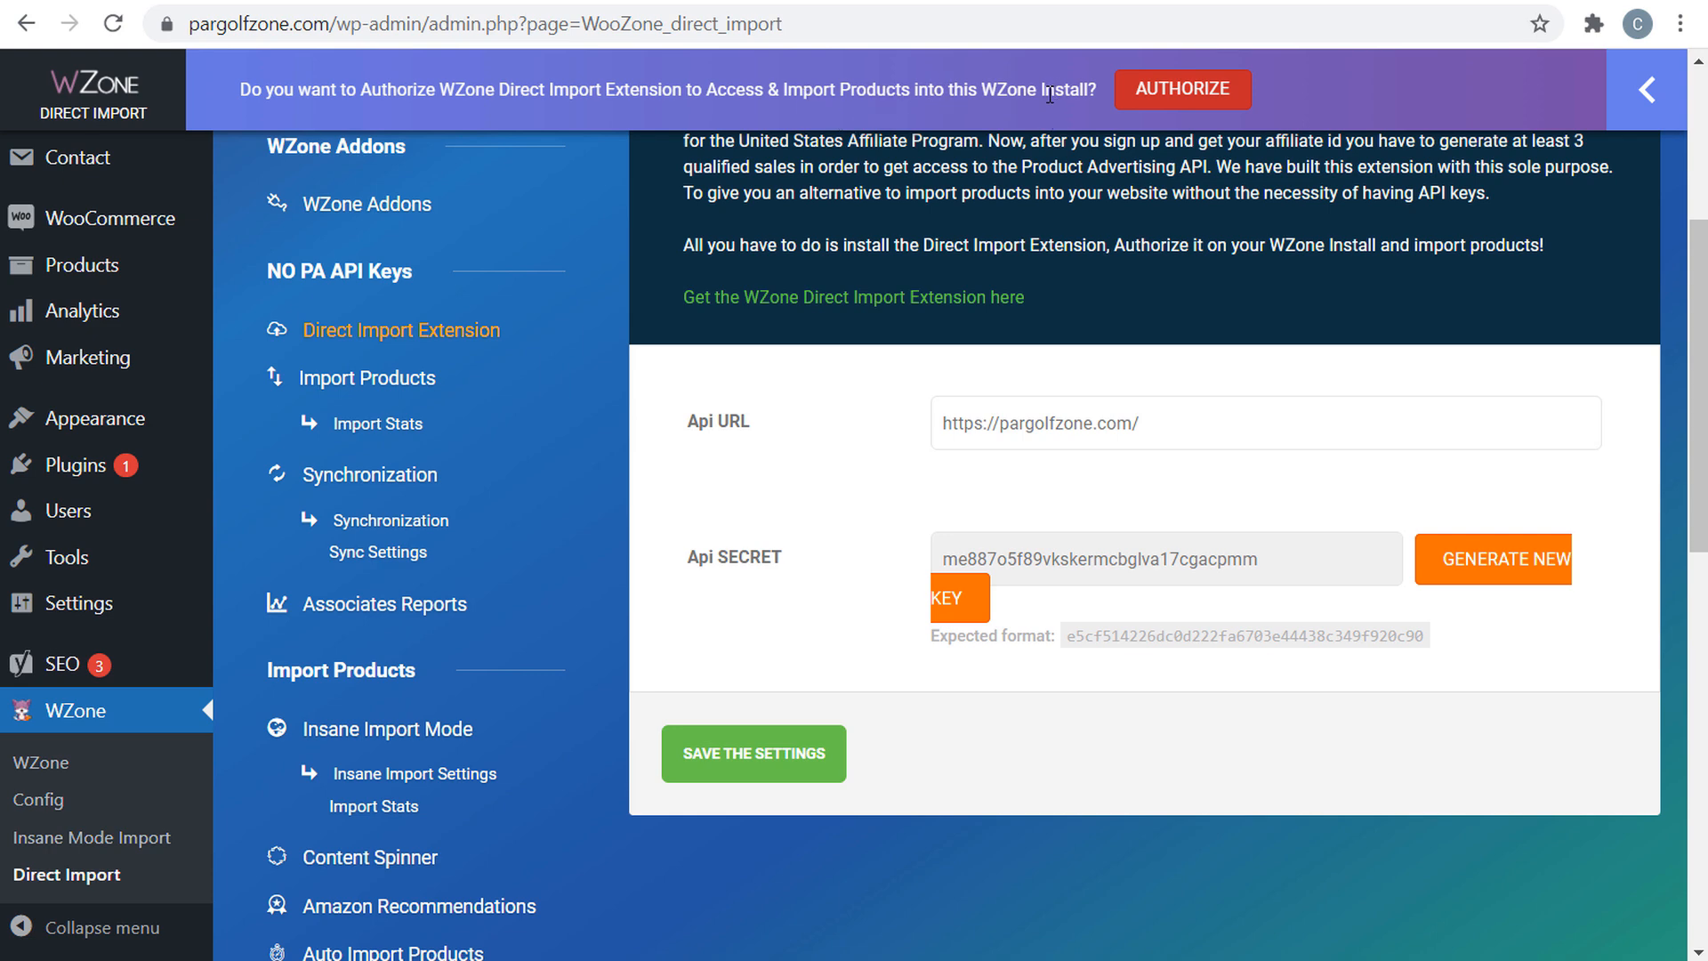
left_click(1167, 96)
left_click(797, 753)
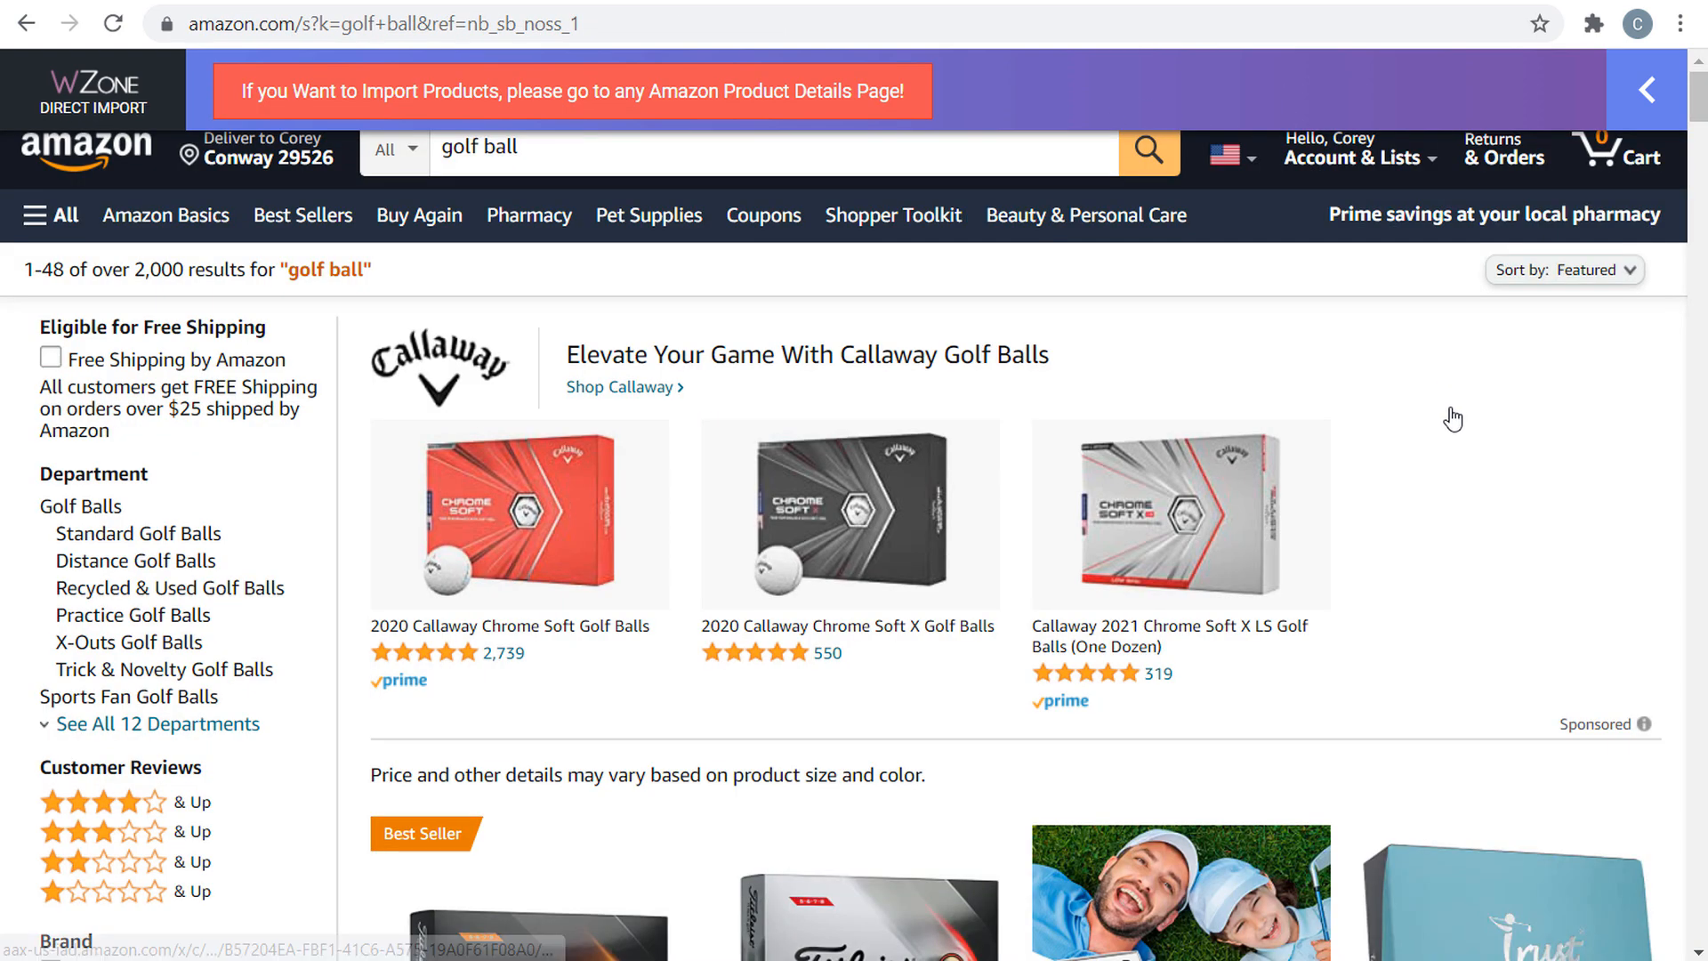
left_click(643, 153)
left_click(610, 144)
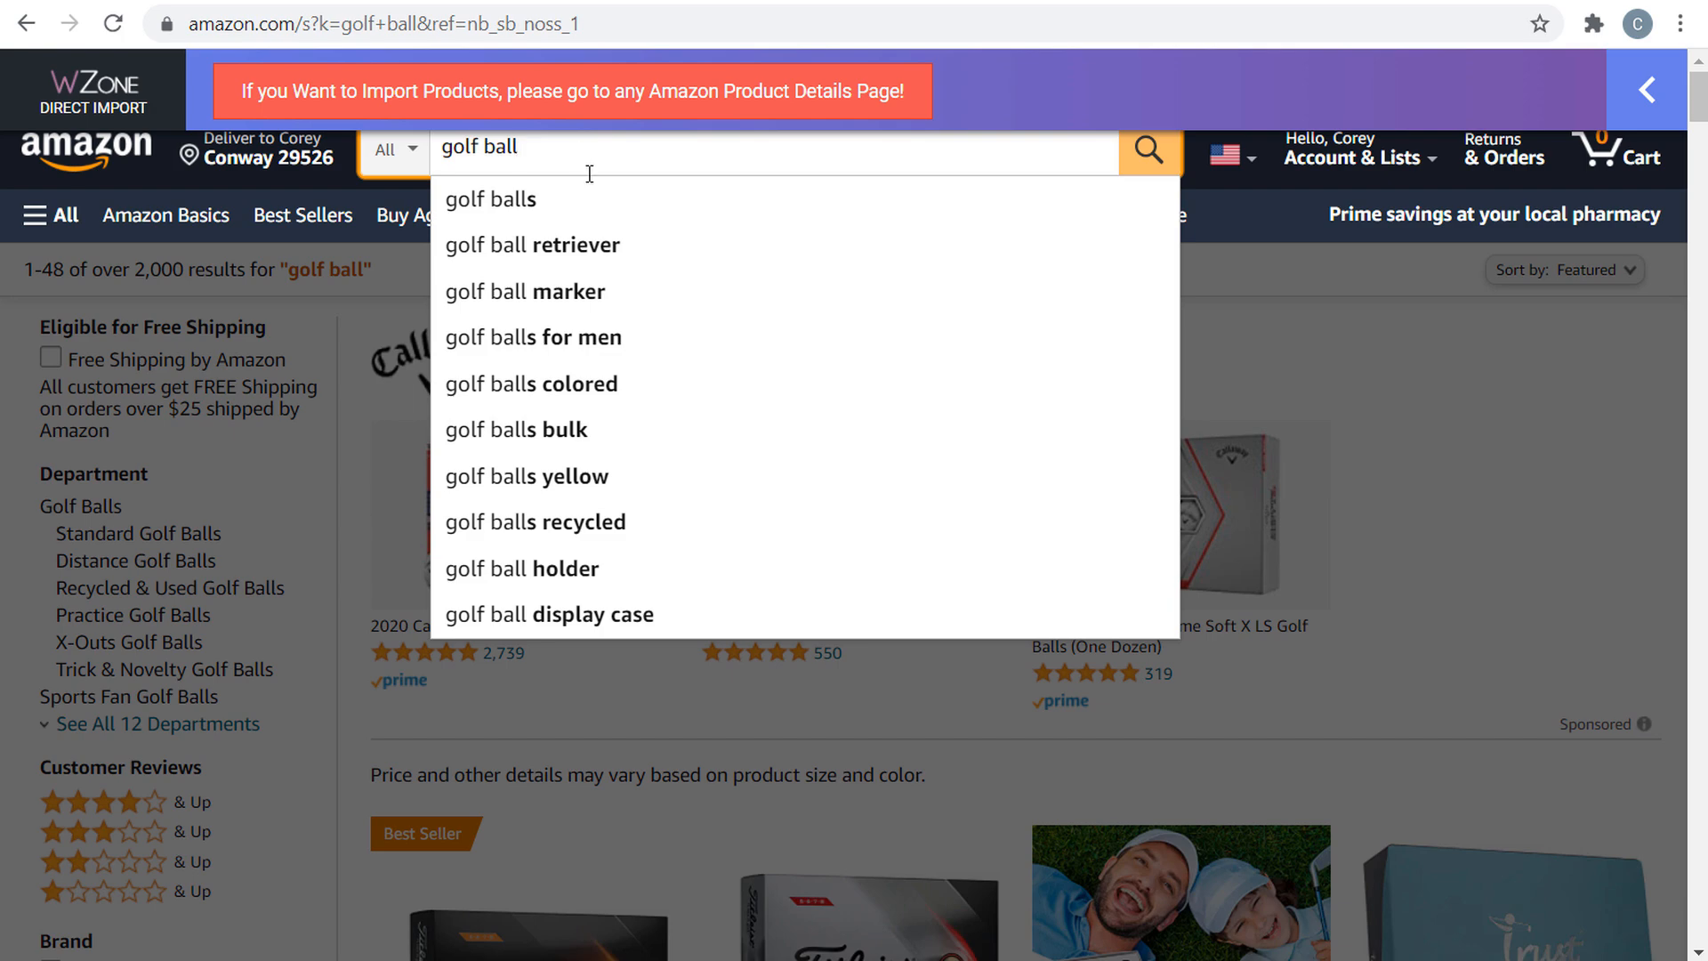
left_click(1545, 410)
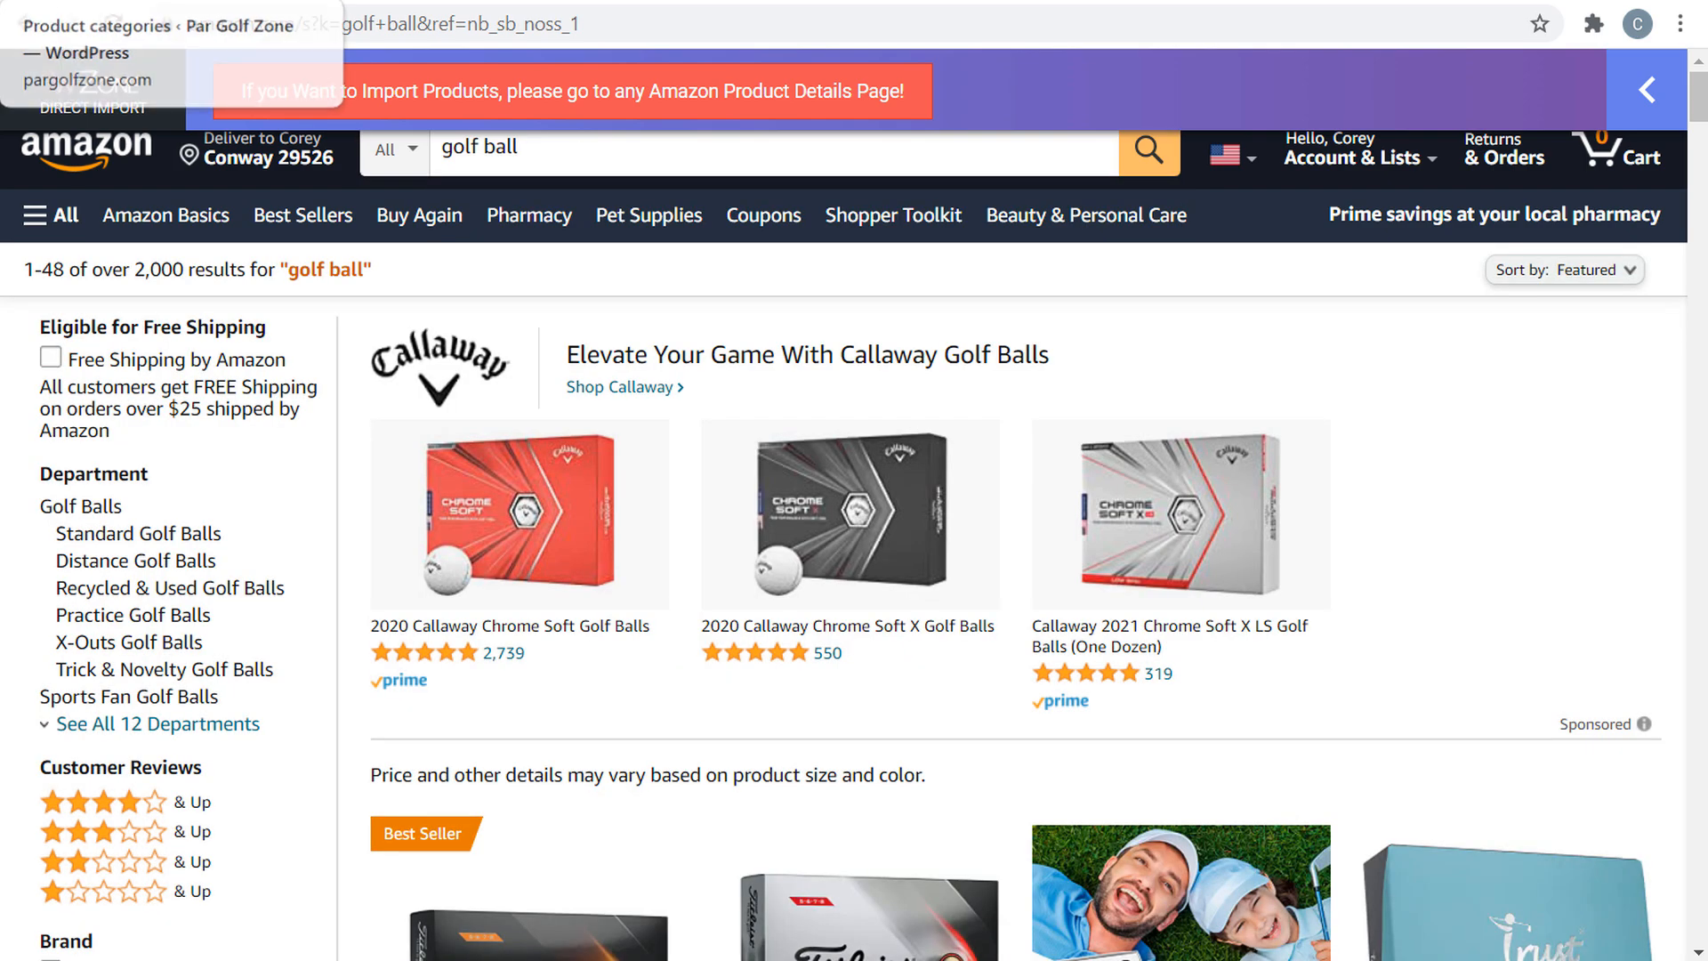
- Review the existing product categories on the Par Golf Zone site, from Golf Clubs through the branded Golf Balls subcategories
left_click(129, 5)
scroll(555, 260, "up", 3)
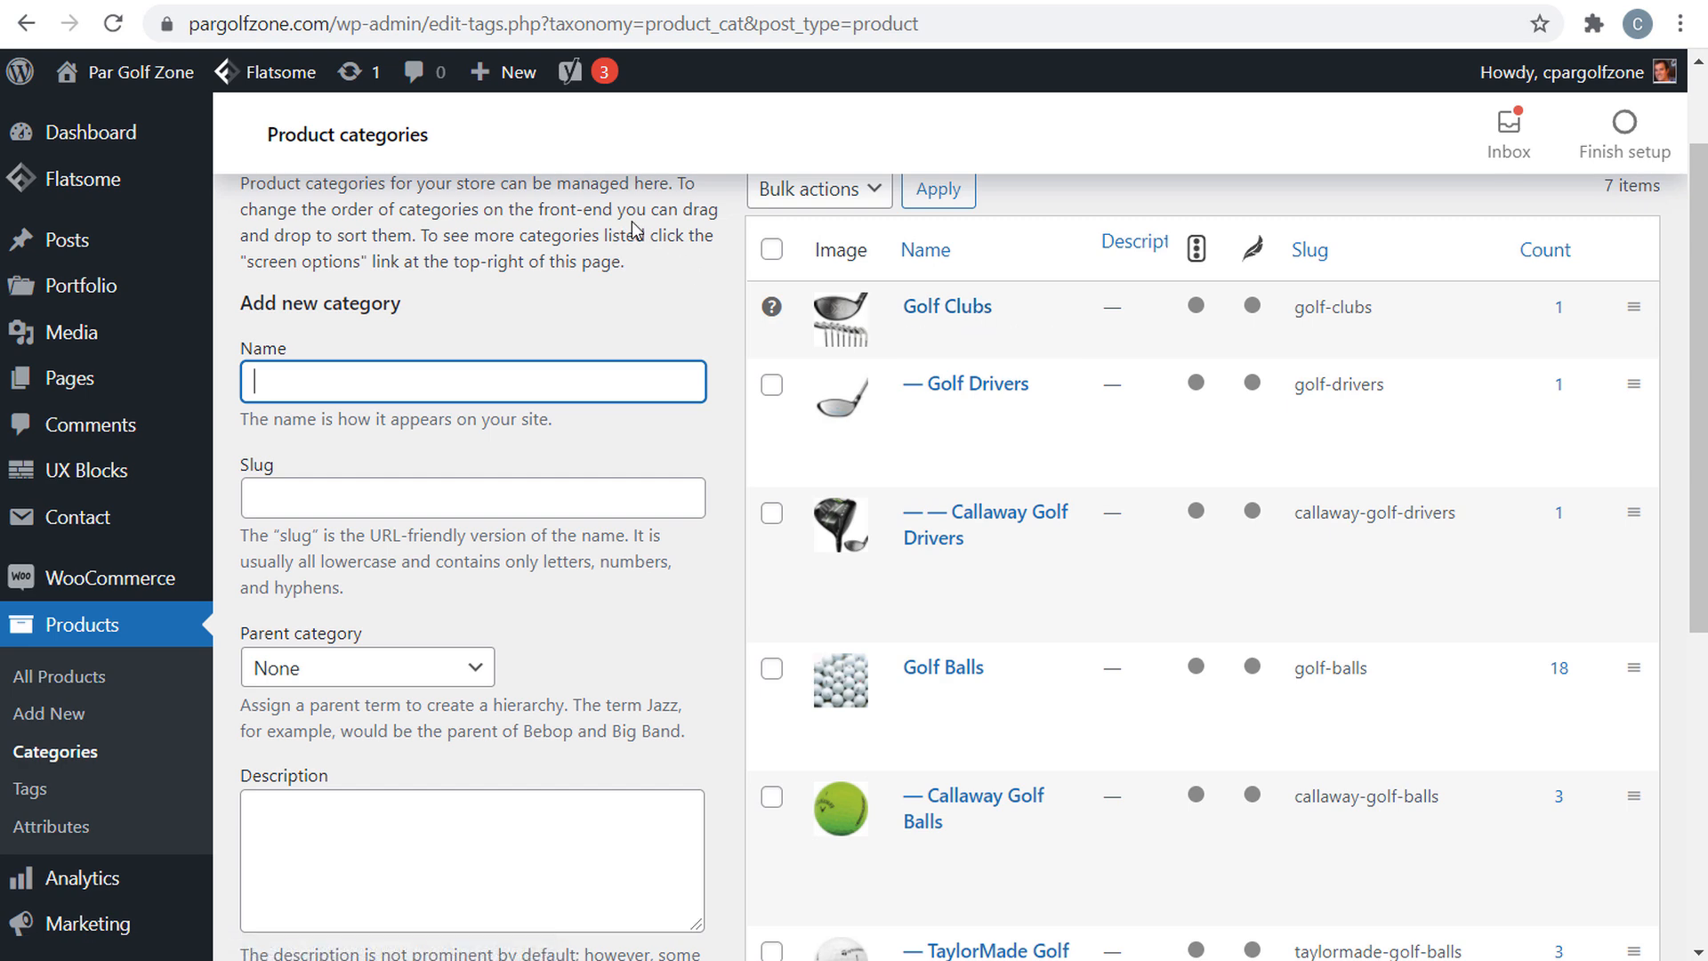
scroll(686, 320, "down", 2)
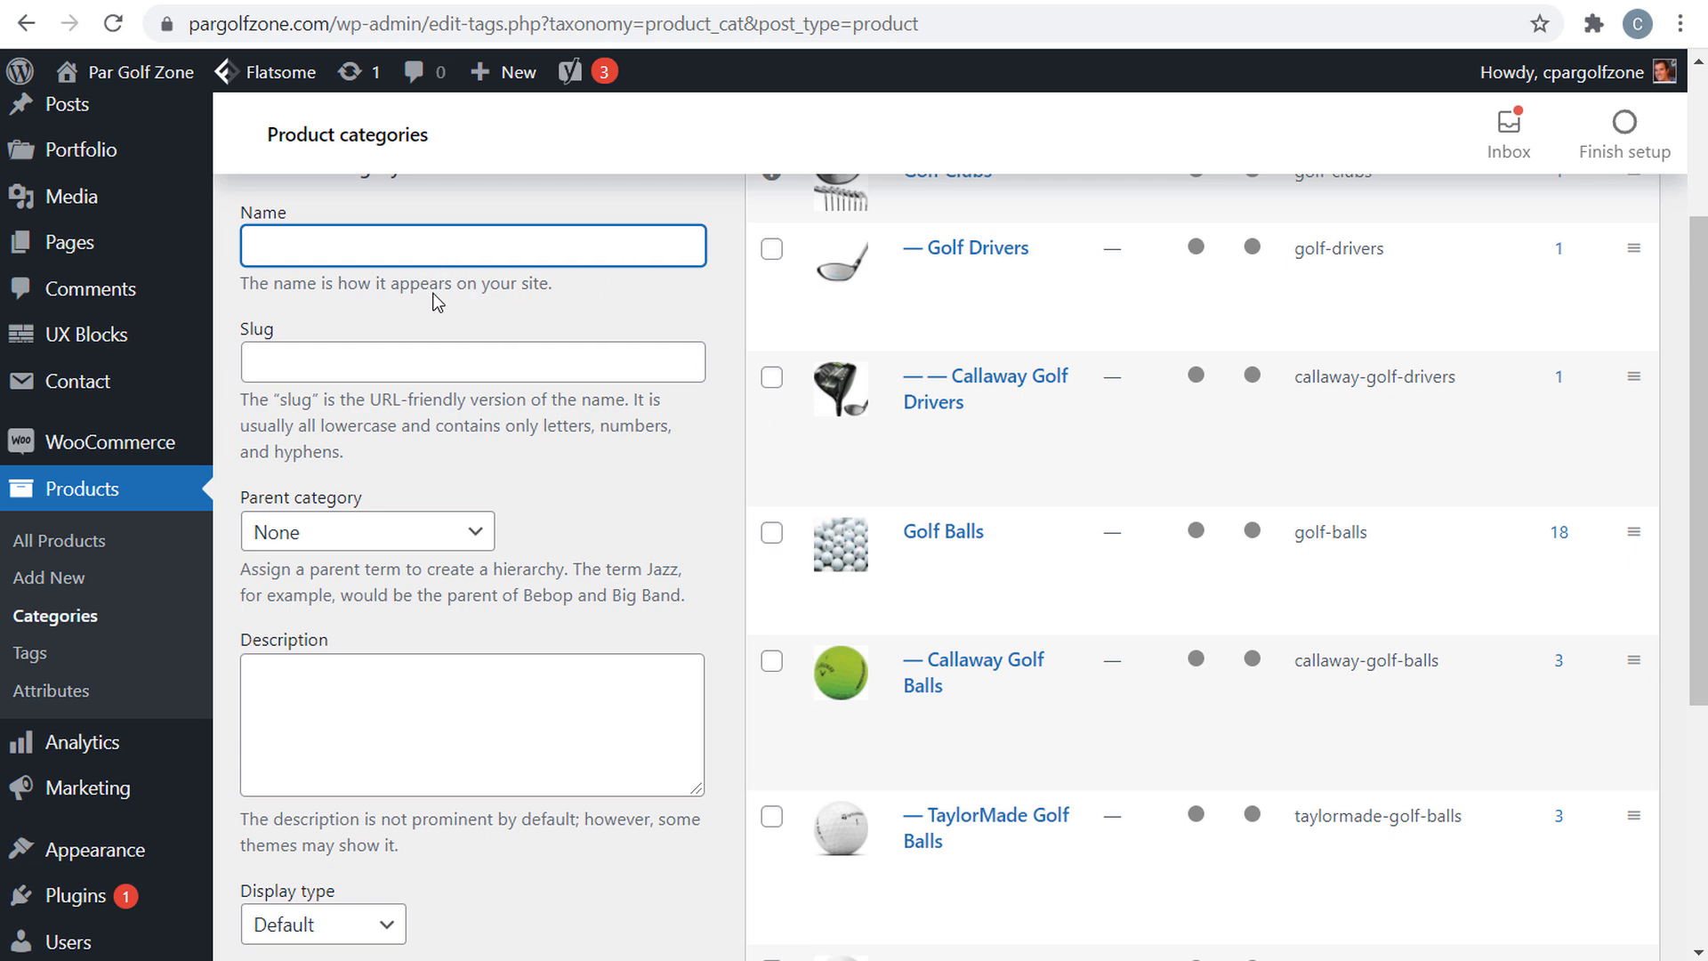
scroll(925, 400, "down", 2)
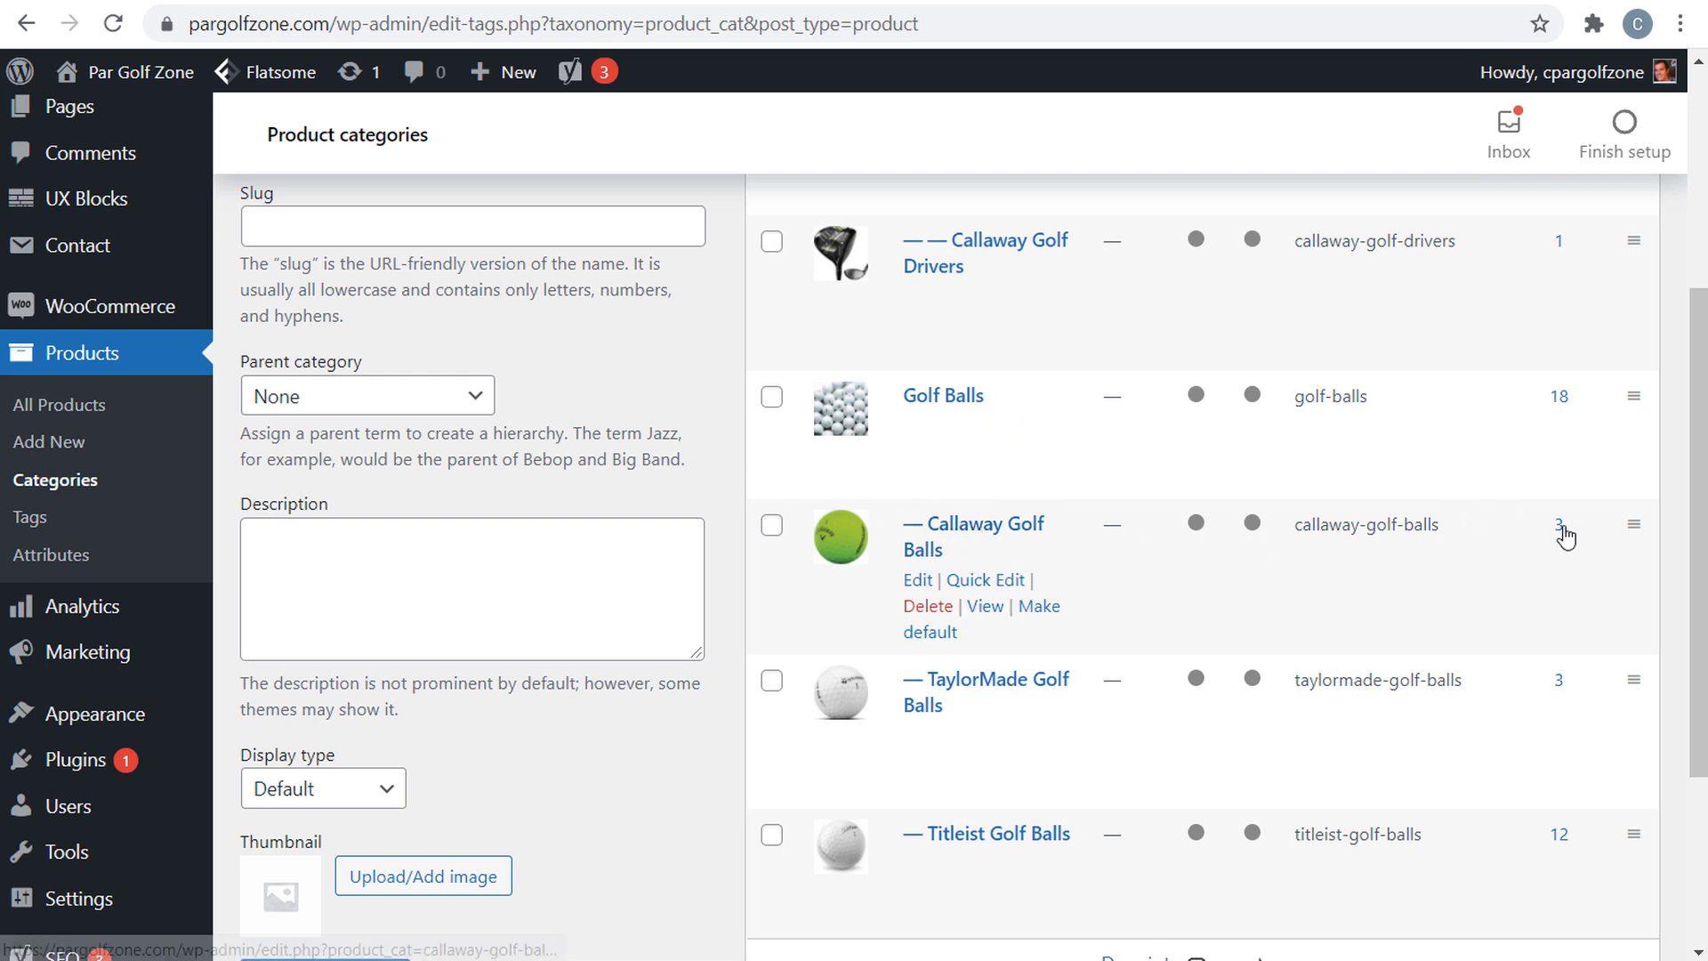
- Open the three sponsored Callaway golf ball products from the Amazon golf ball results in separate new tabs
left_click(1179, 2)
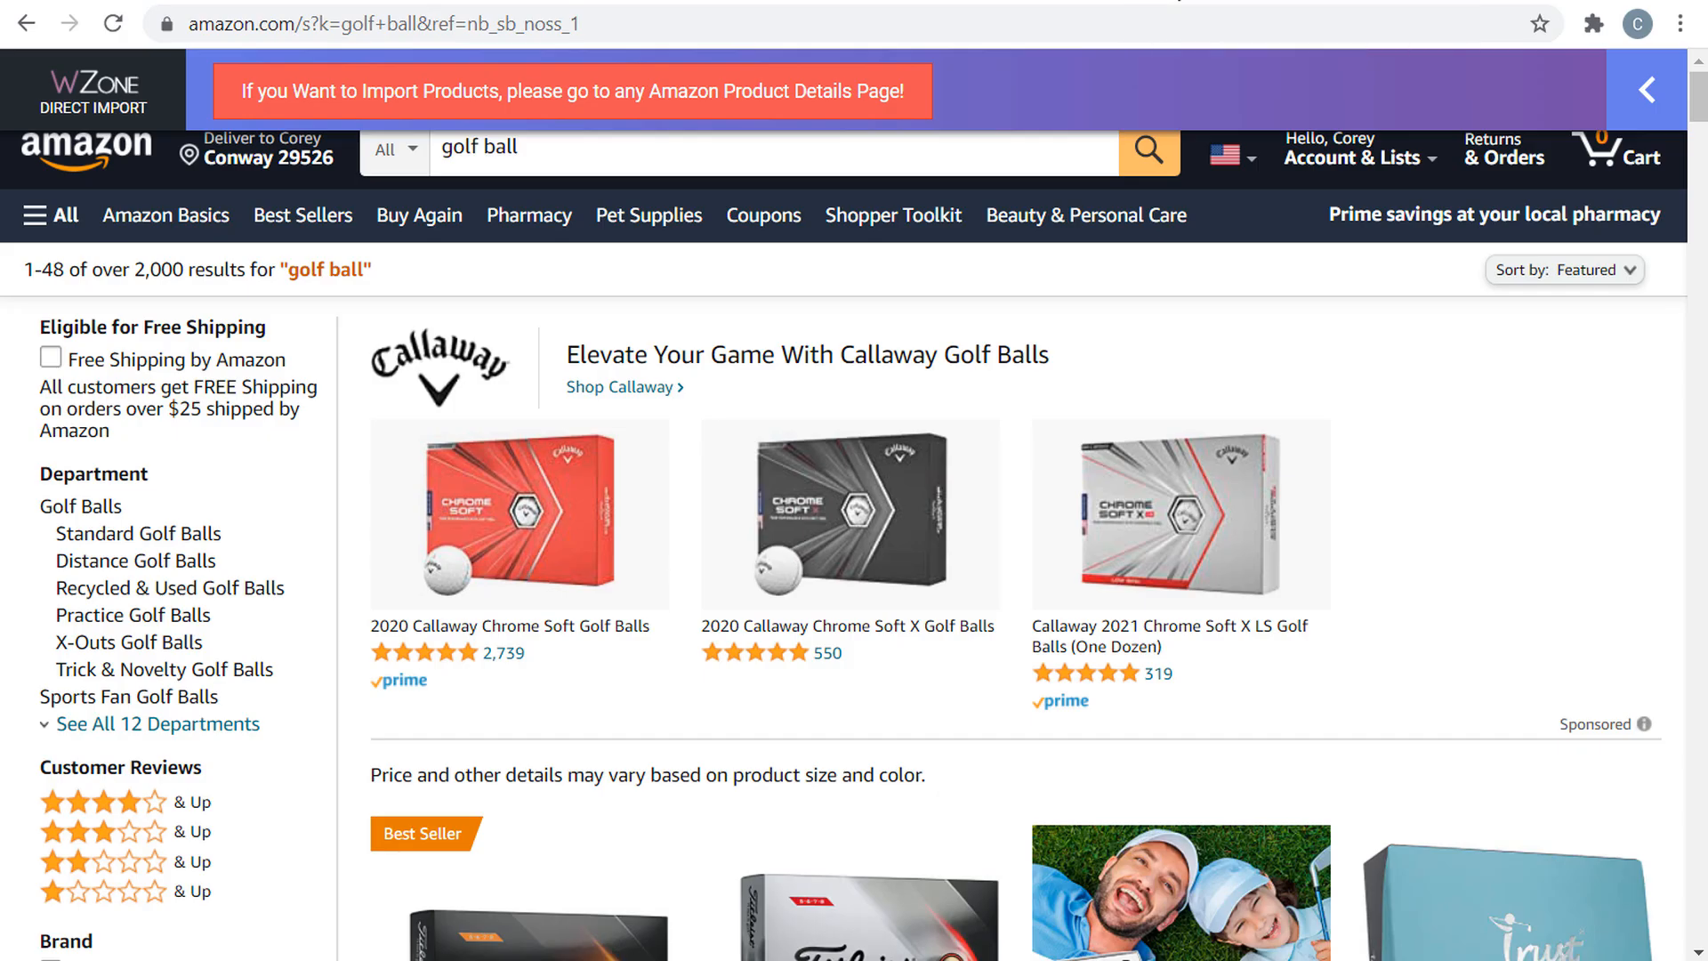
scroll(1338, 388, "down", 3)
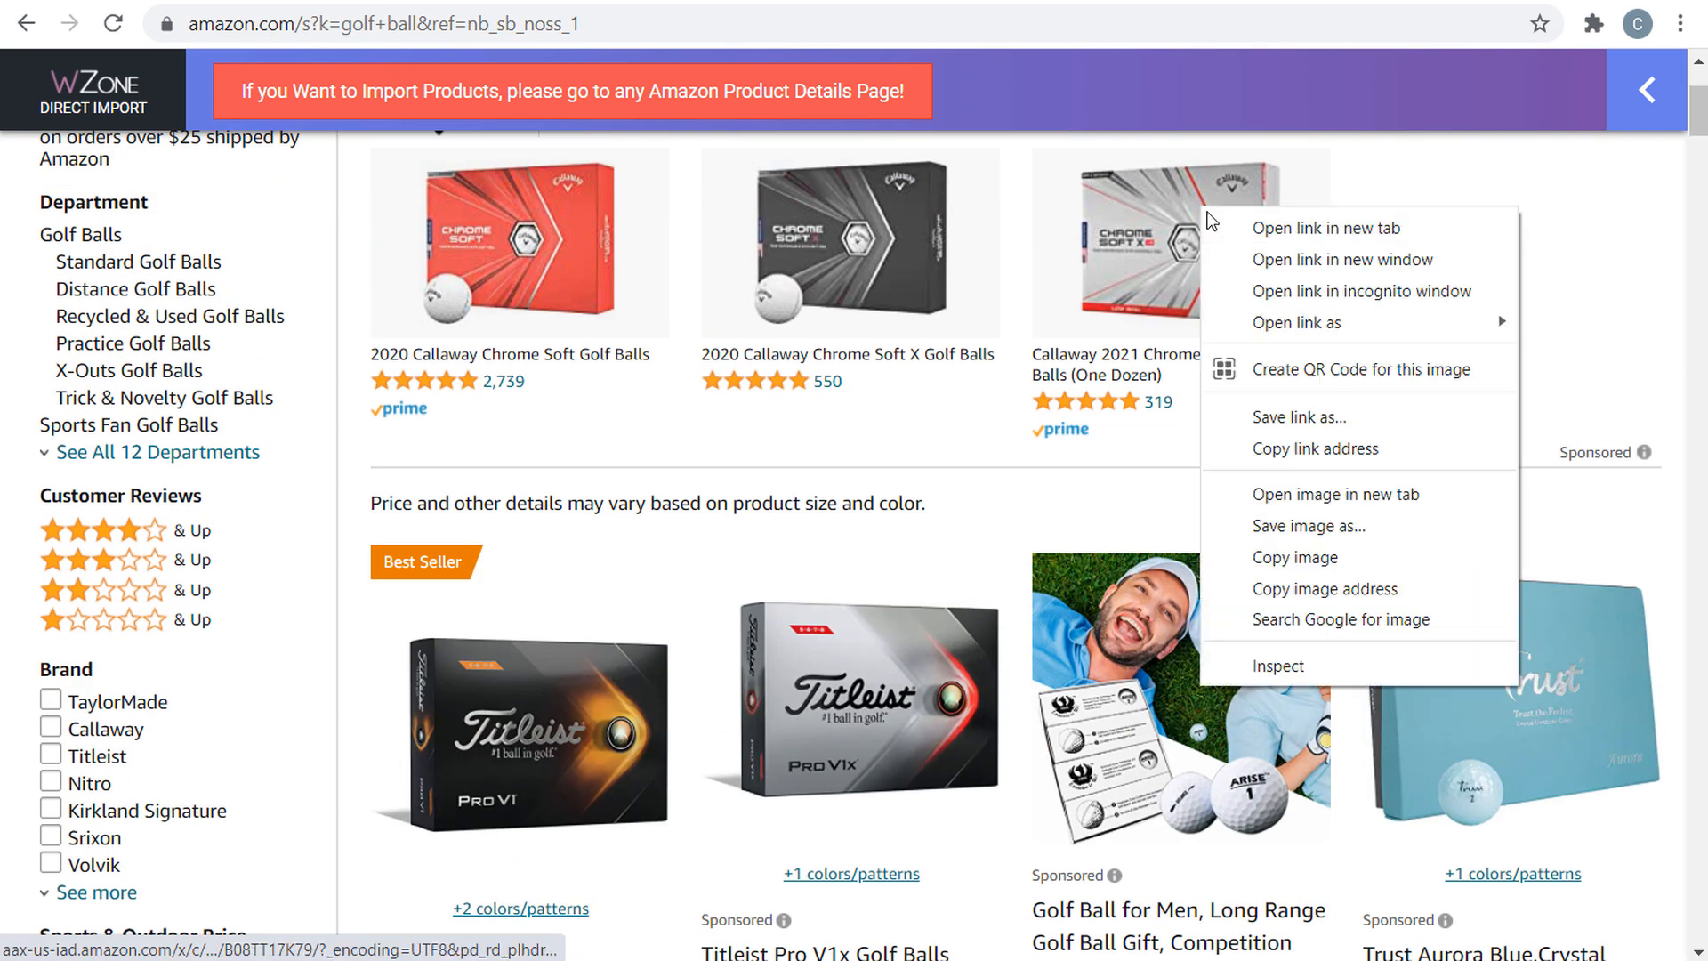
right_click(810, 224)
left_click(862, 246)
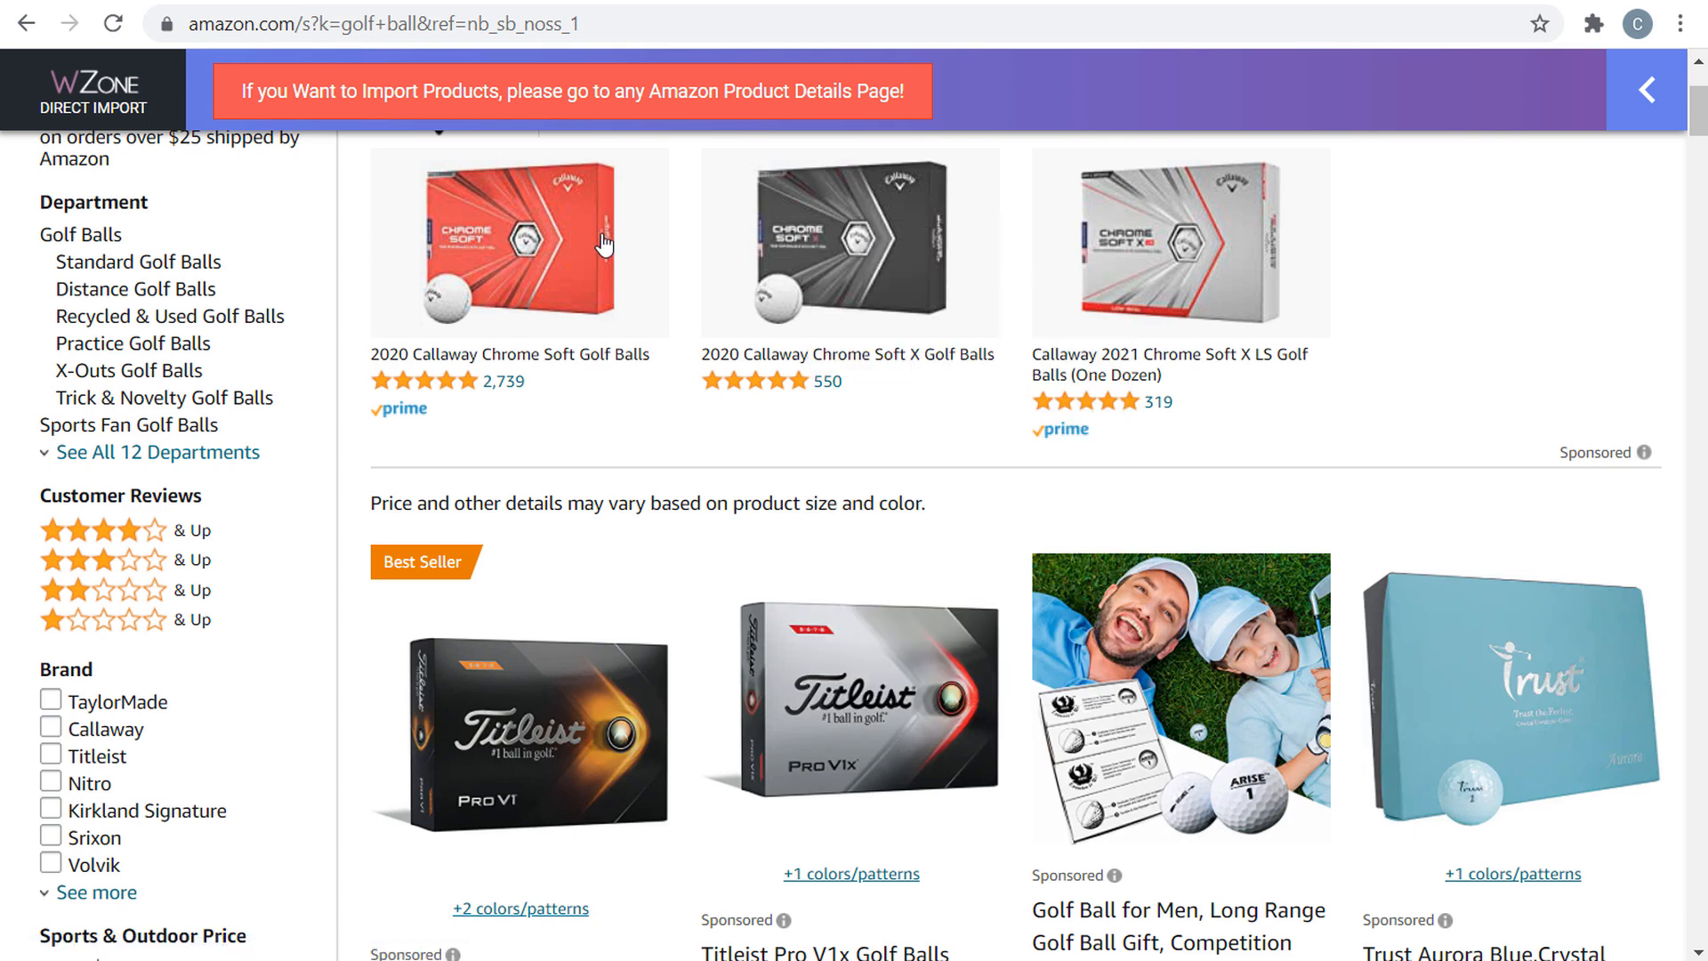
right_click(575, 220)
left_click(663, 242)
scroll(943, 227, "up", 3)
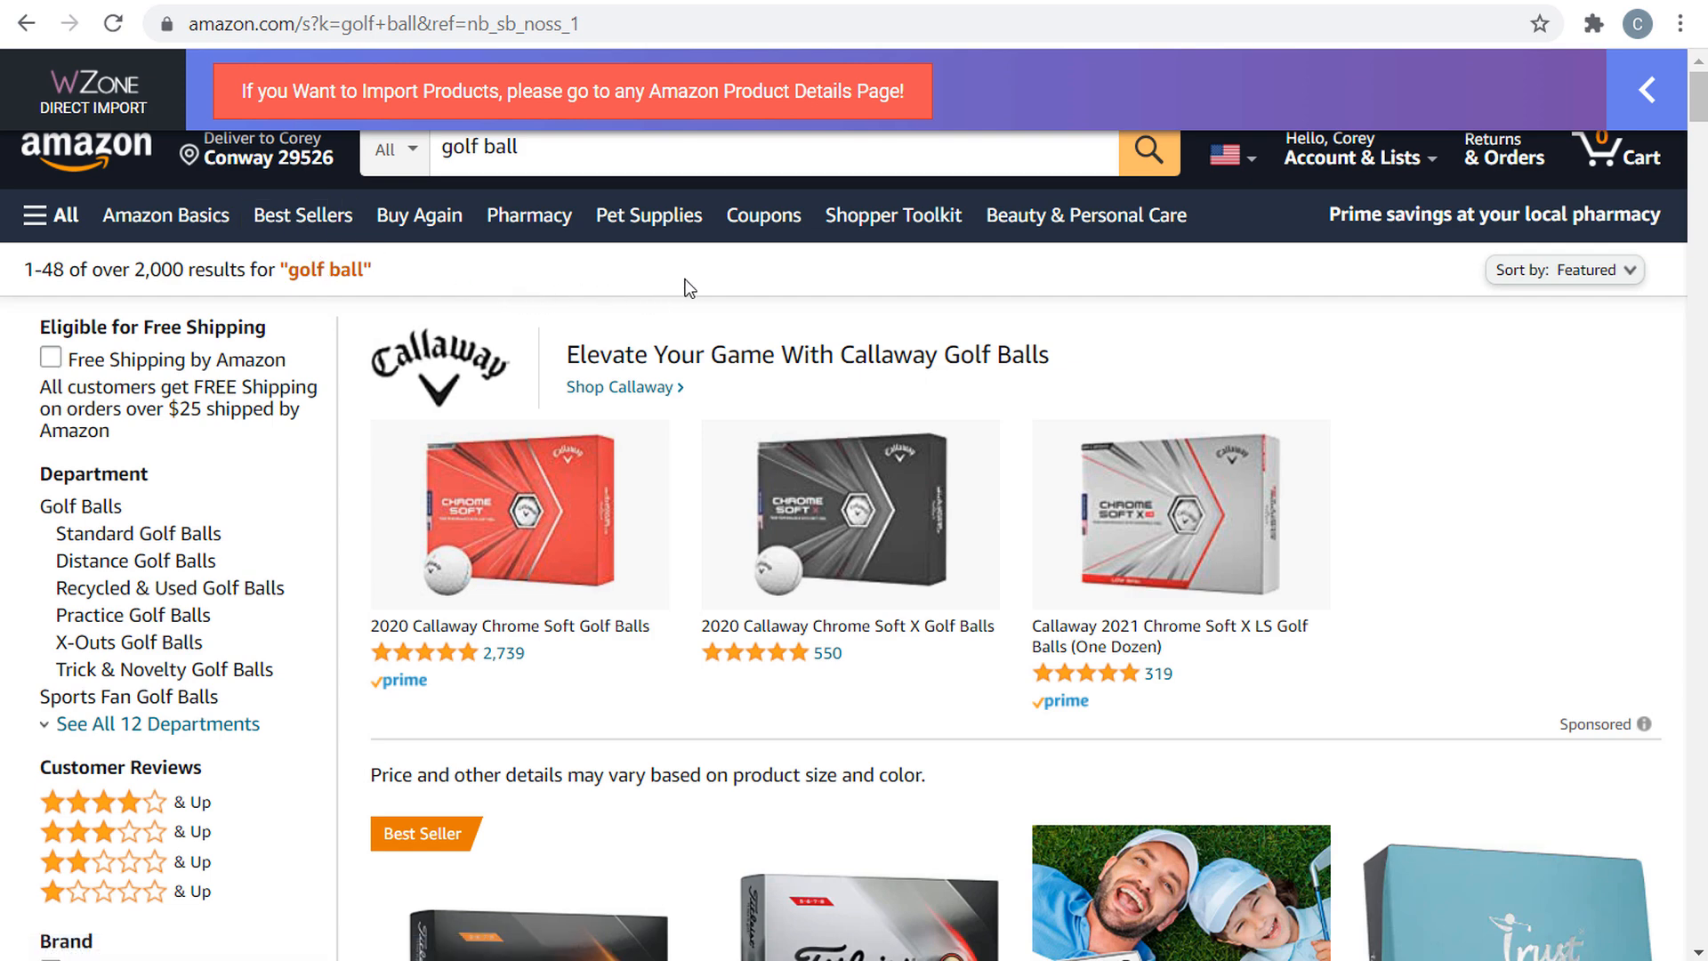
- Set Par Golf Zone's import category to Callaway Golf Balls and try to import the Callaway 2021 Chrome Soft X LS golf balls
key("ctrl+Tab")
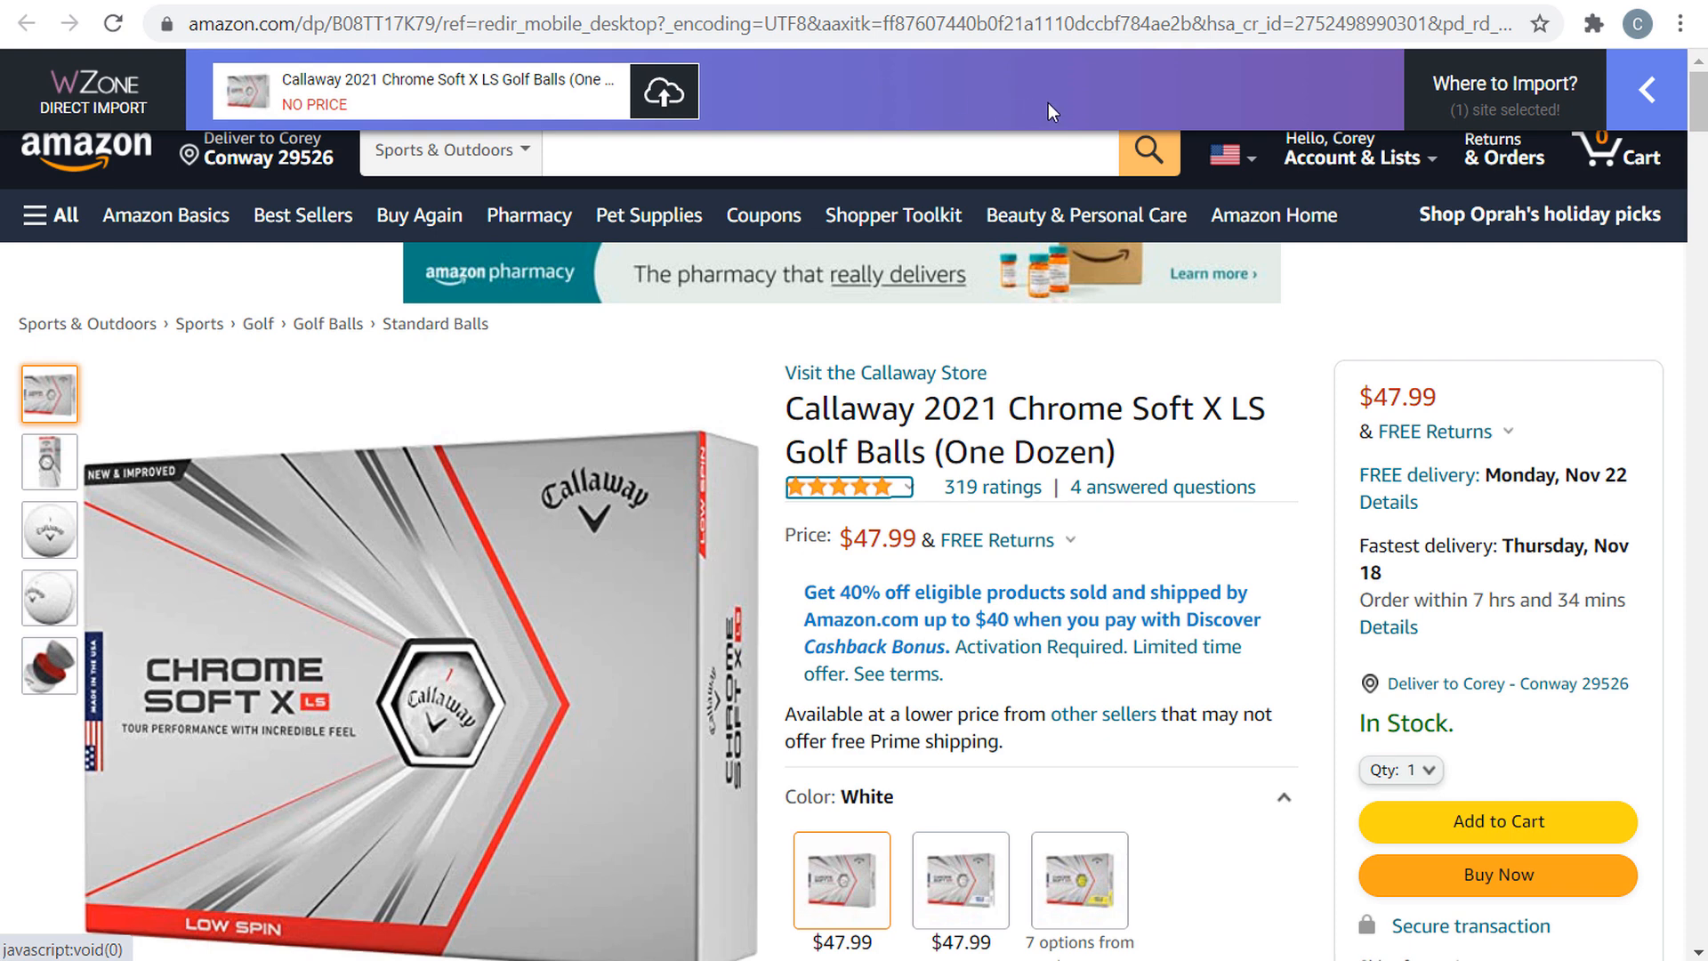
mouse_move(1537, 87)
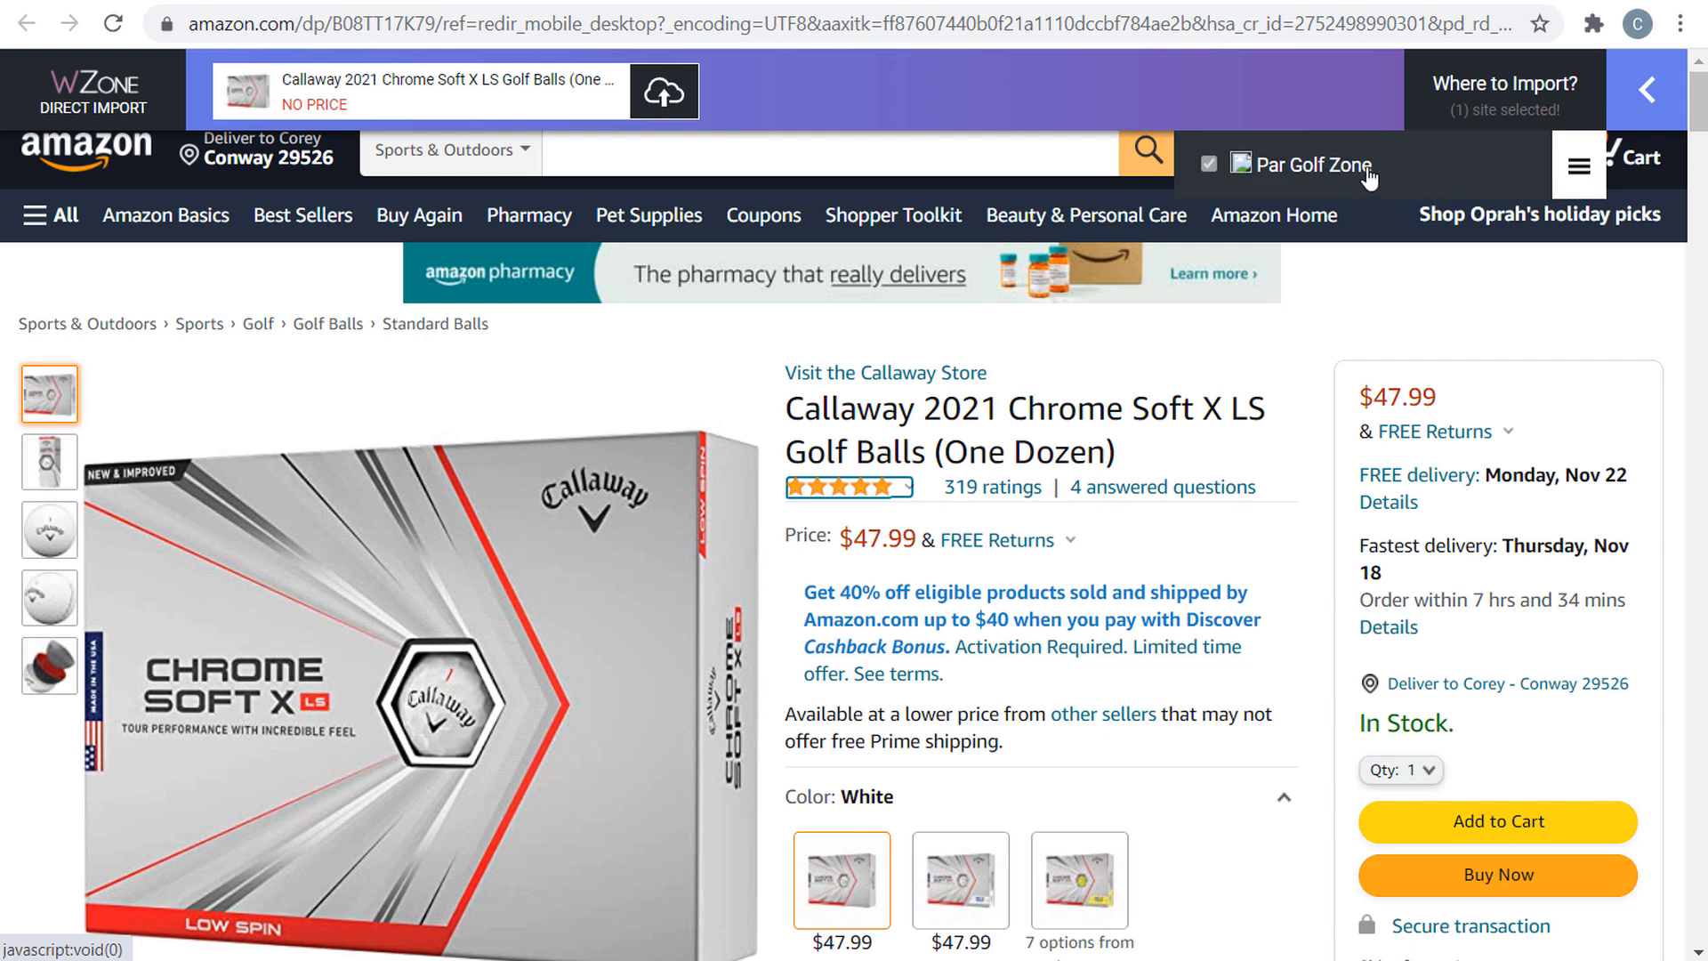
left_click(1580, 179)
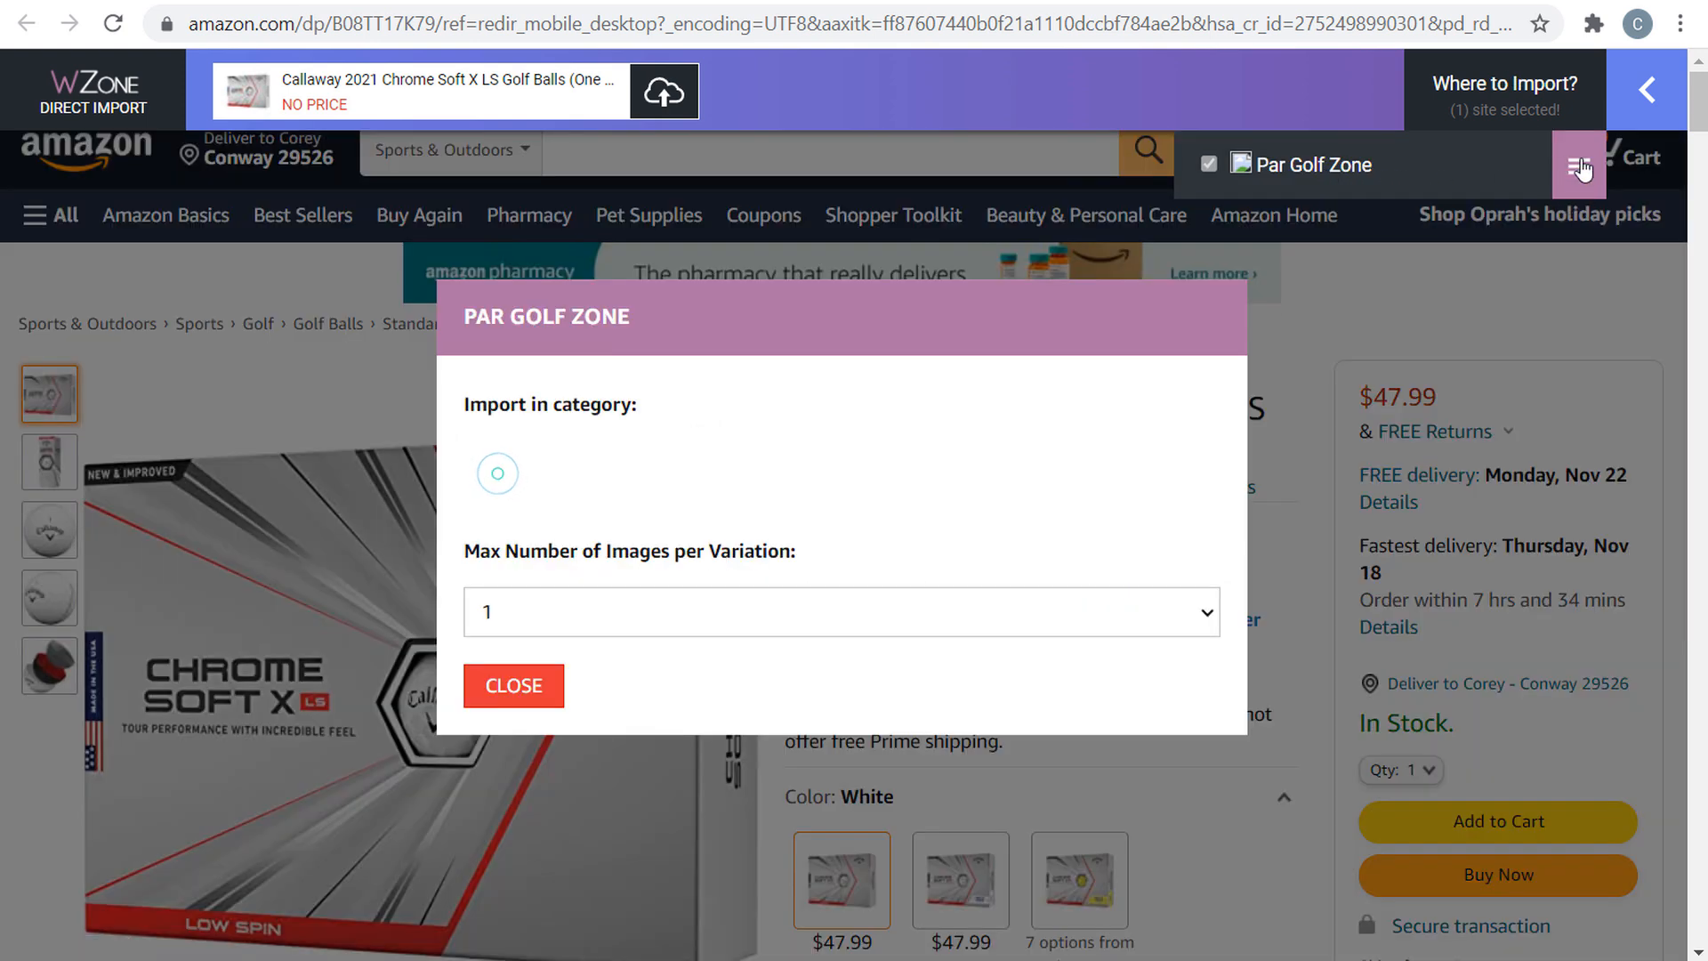
left_click_drag(468, 383, 701, 379)
left_click(728, 379)
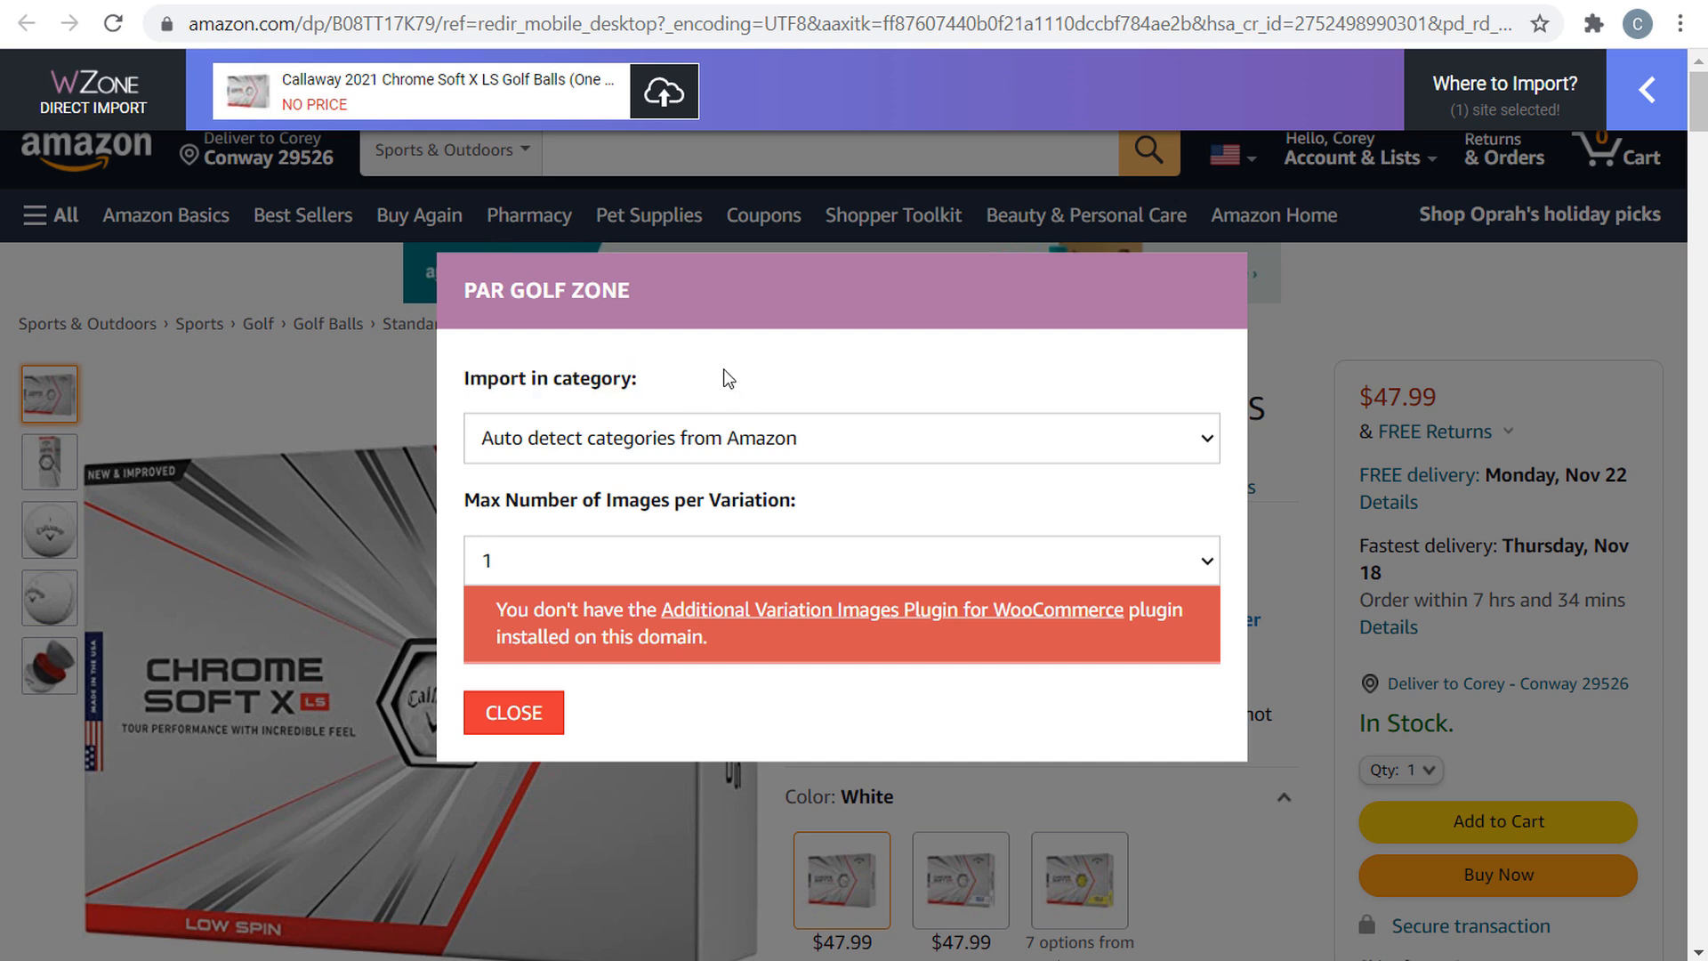
left_click(797, 432)
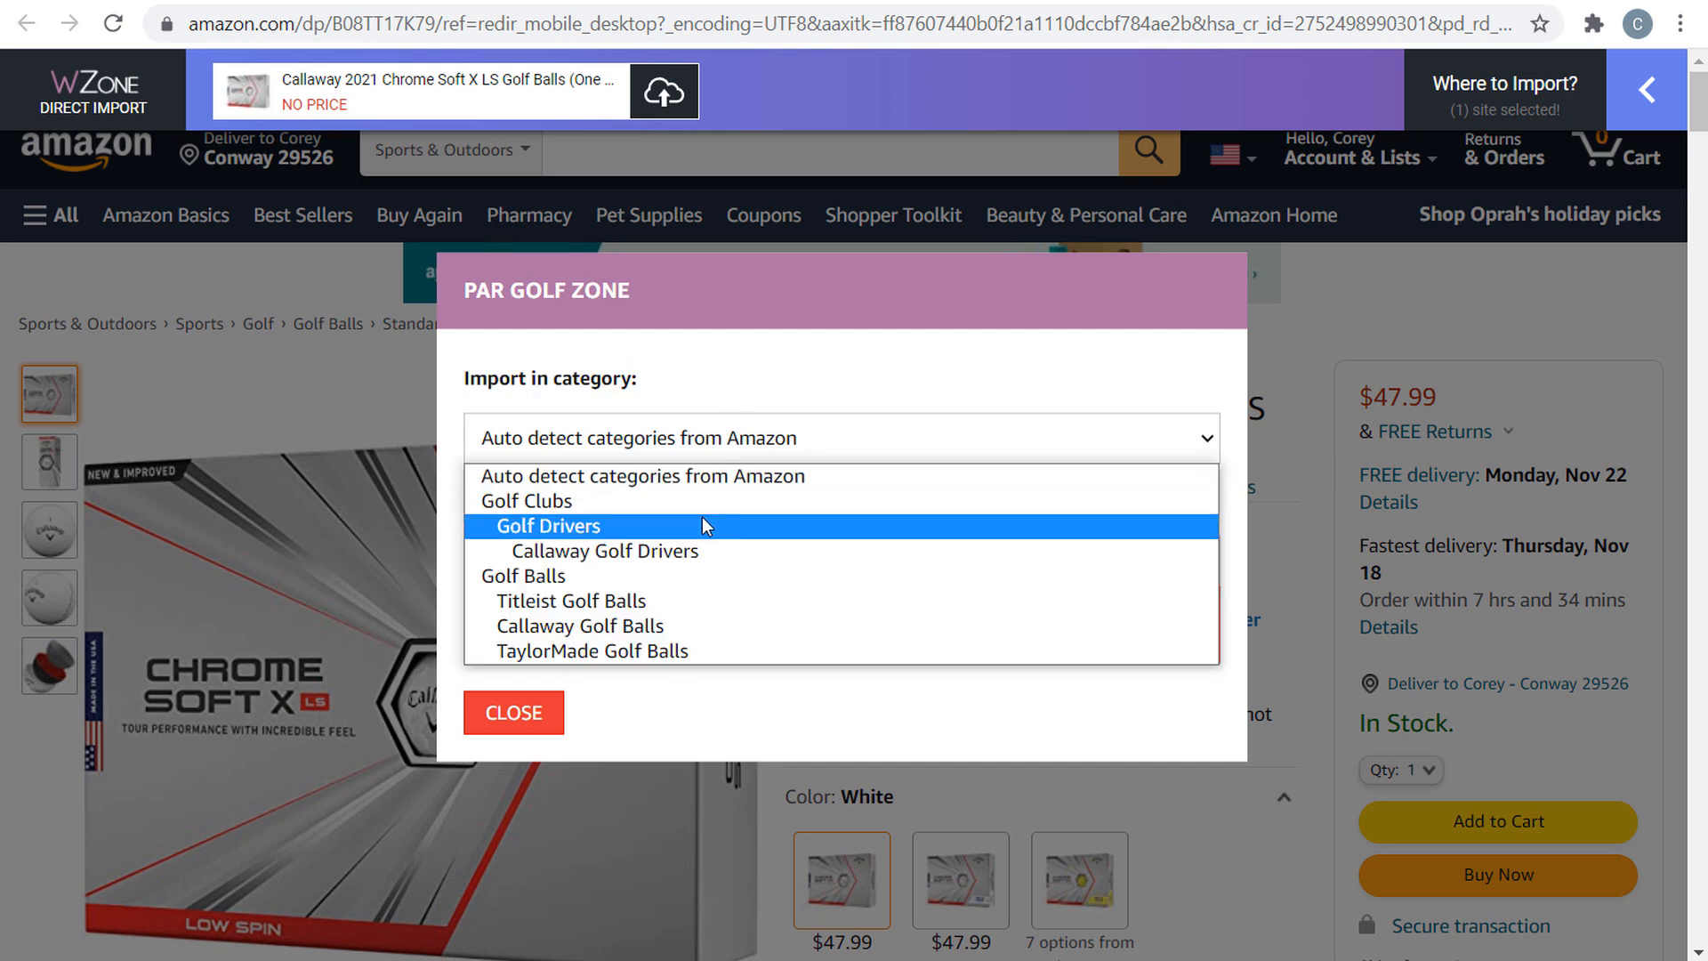
left_click(576, 626)
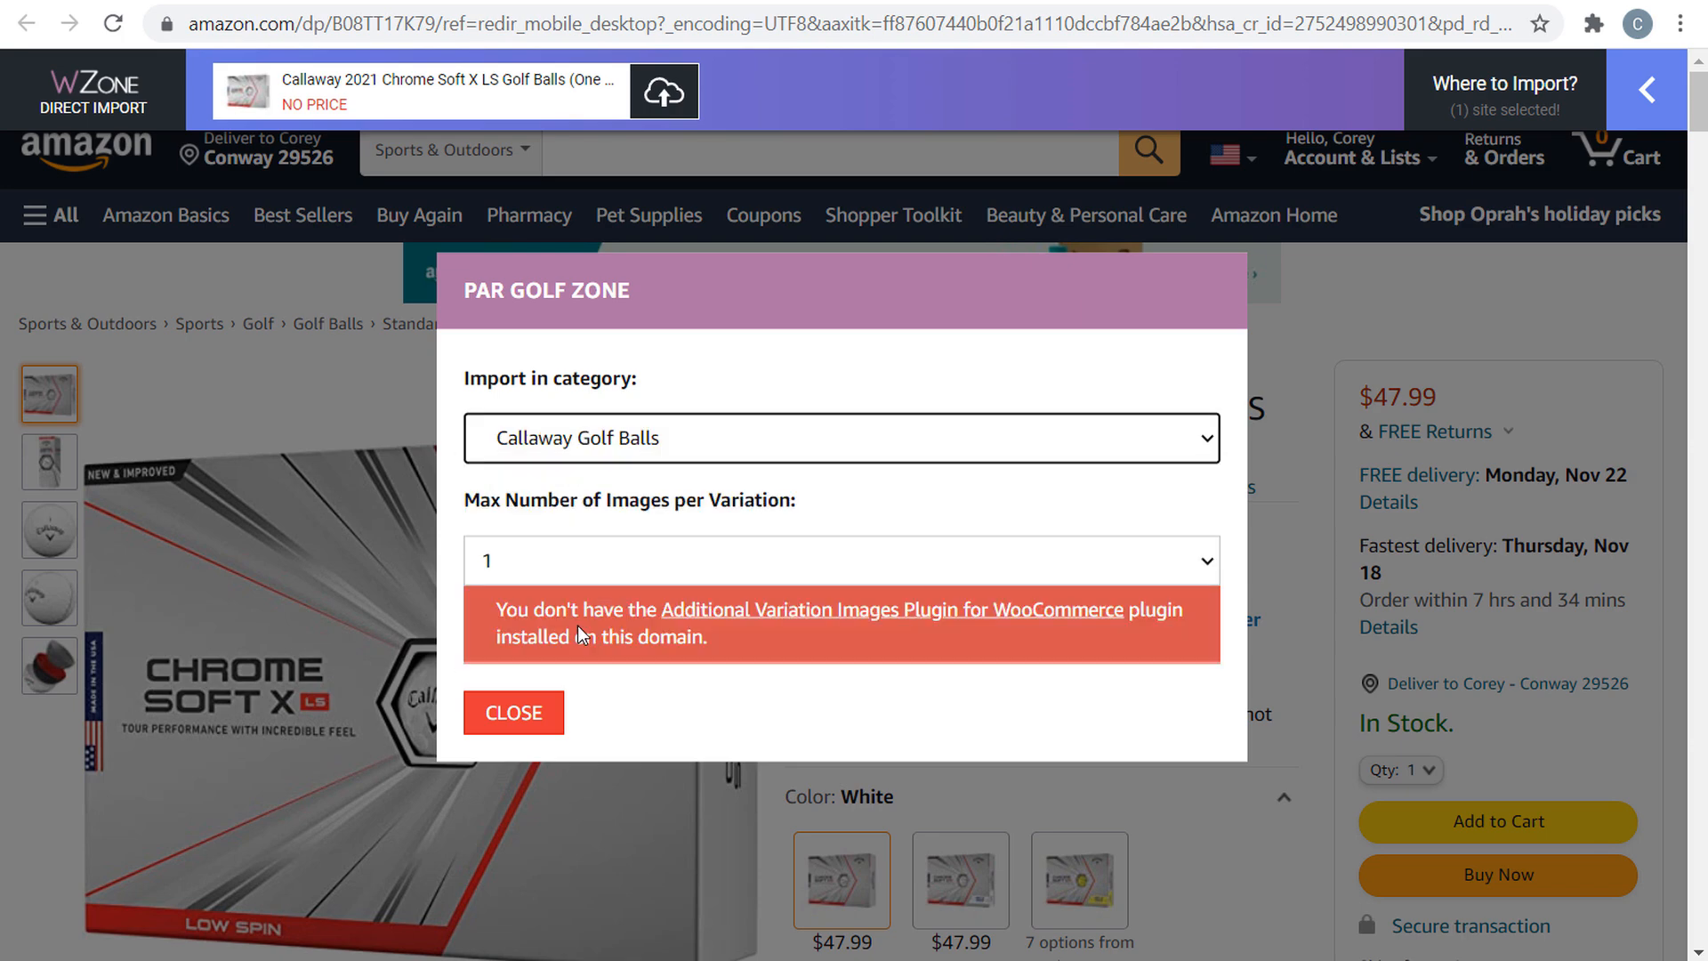
left_click(514, 714)
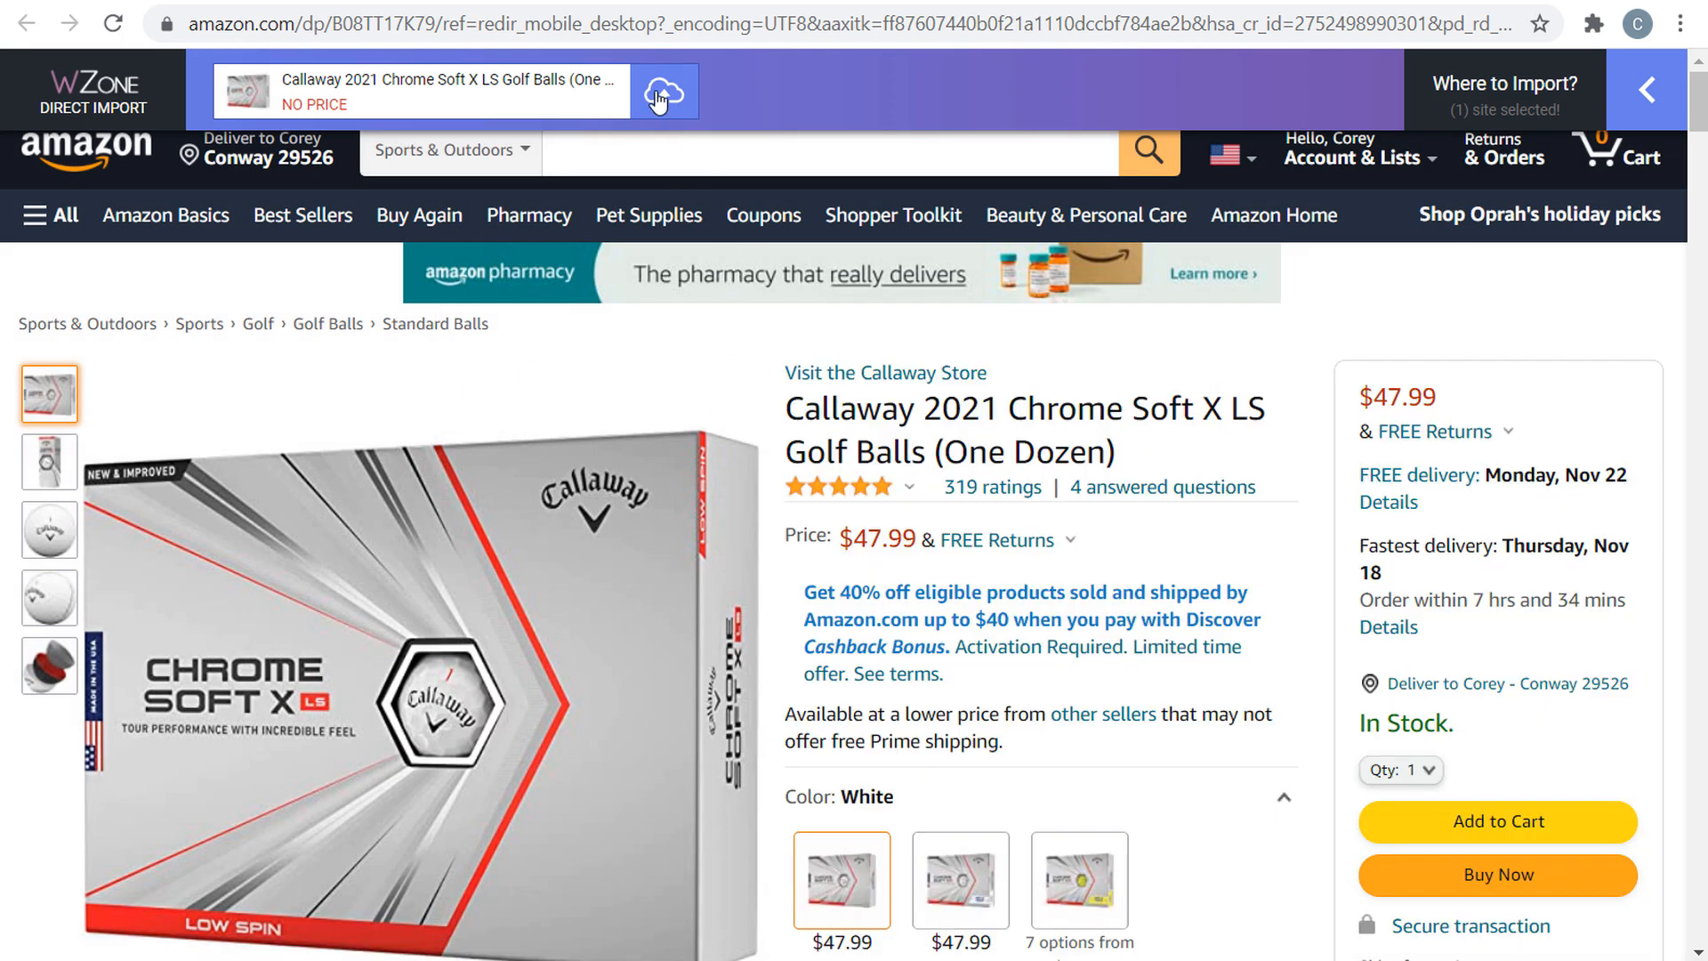
left_click(656, 98)
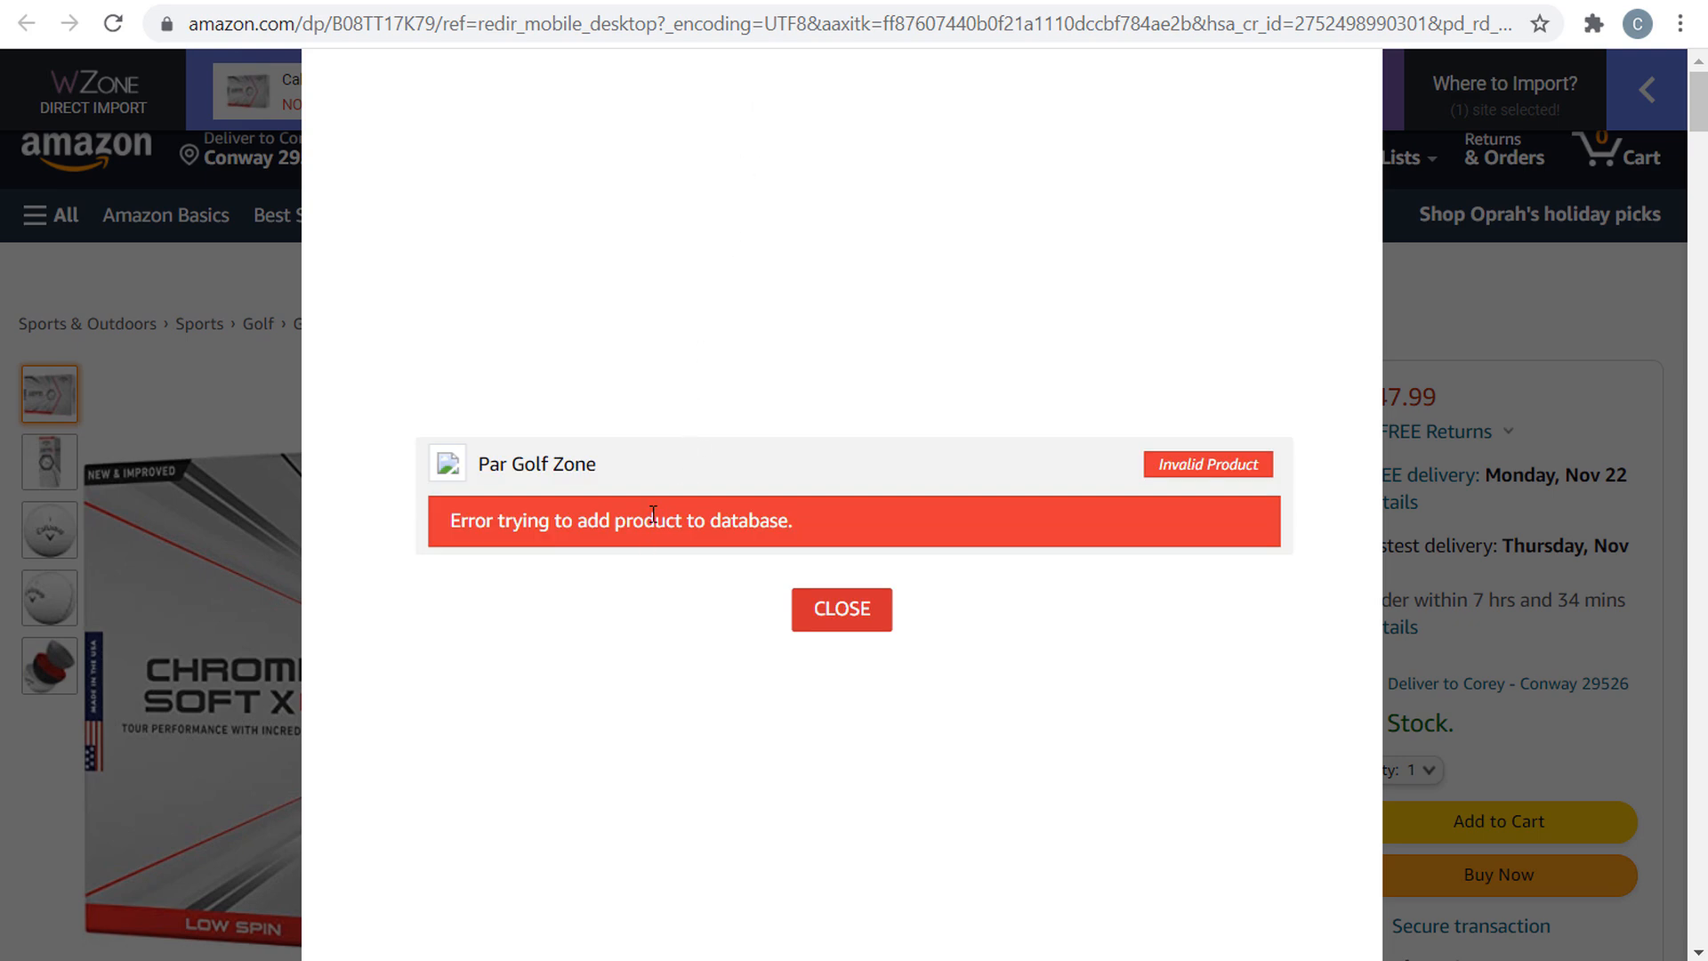
left_click(842, 610)
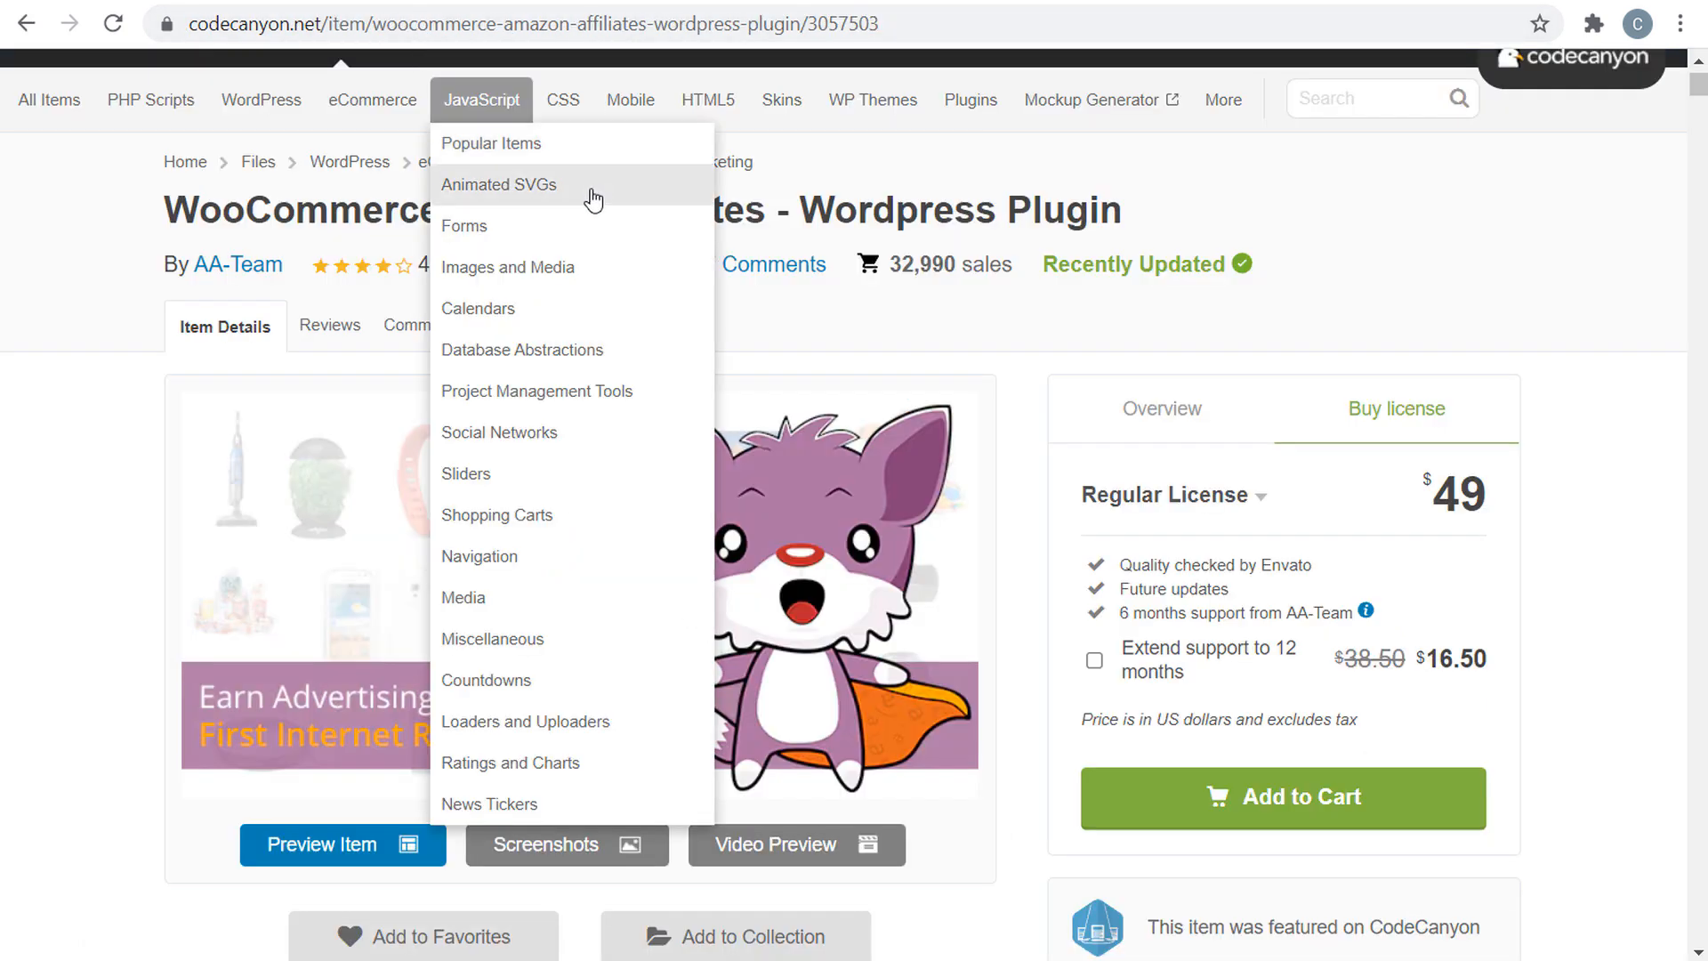
- Read the CodeCanyon comments on the WooCommerce Amazon Affiliates plugin about the extension showing "No Price"
left_click_drag(164, 210, 765, 218)
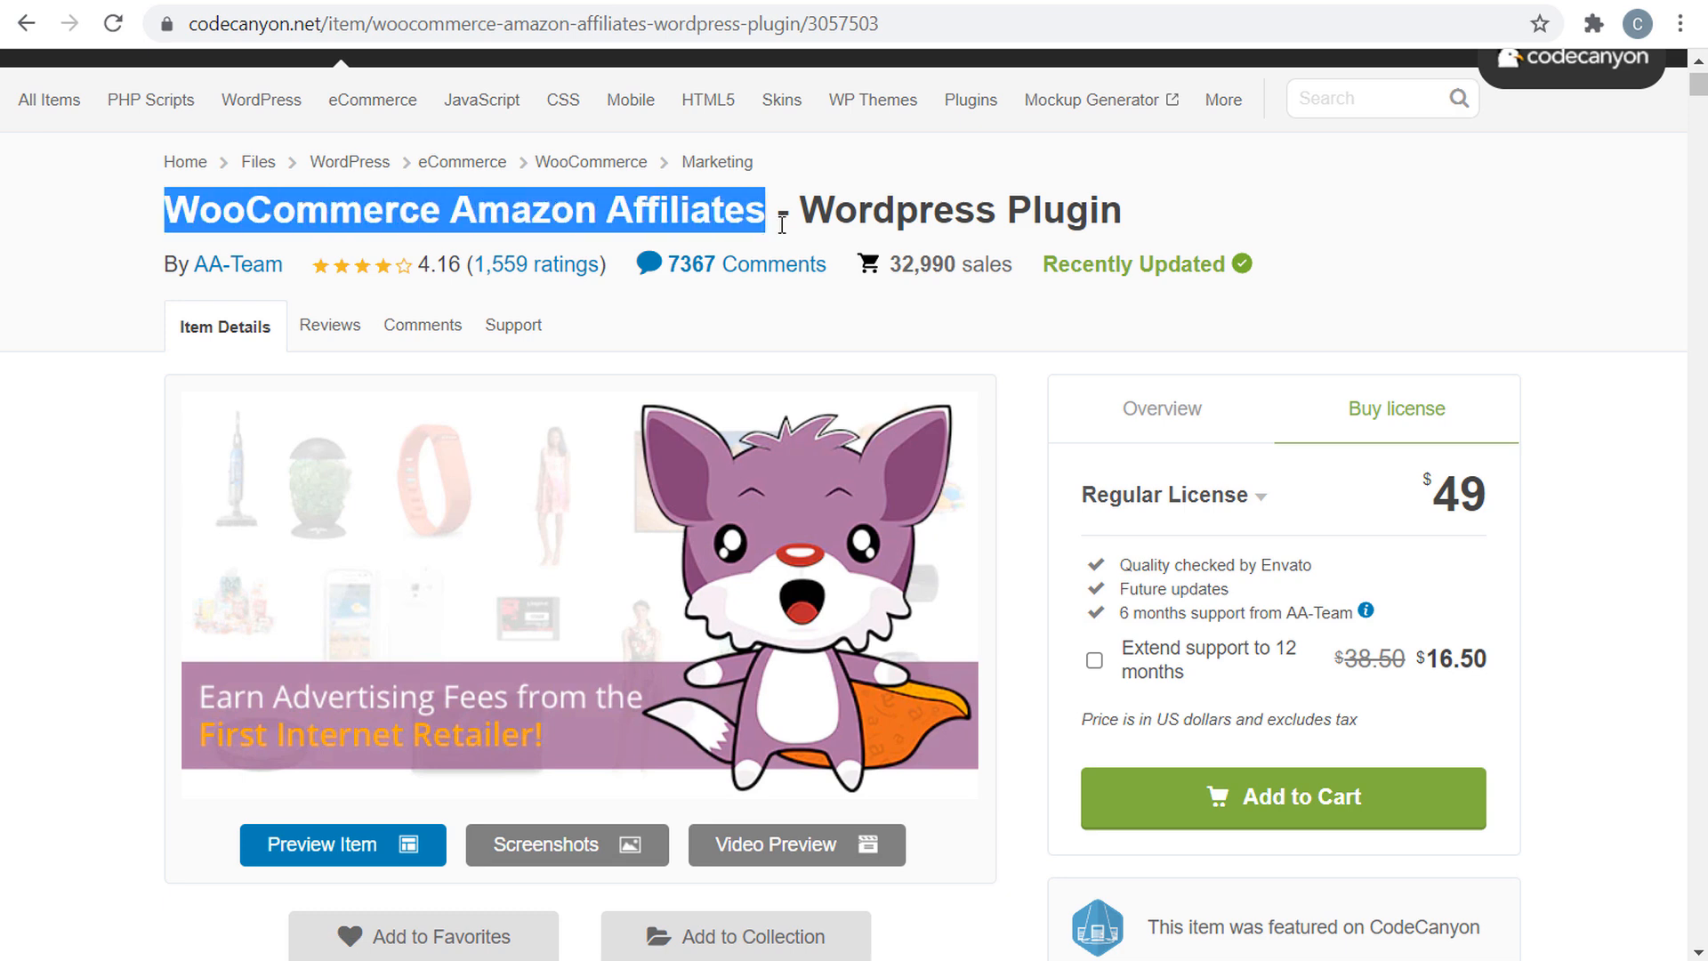
left_click(862, 214)
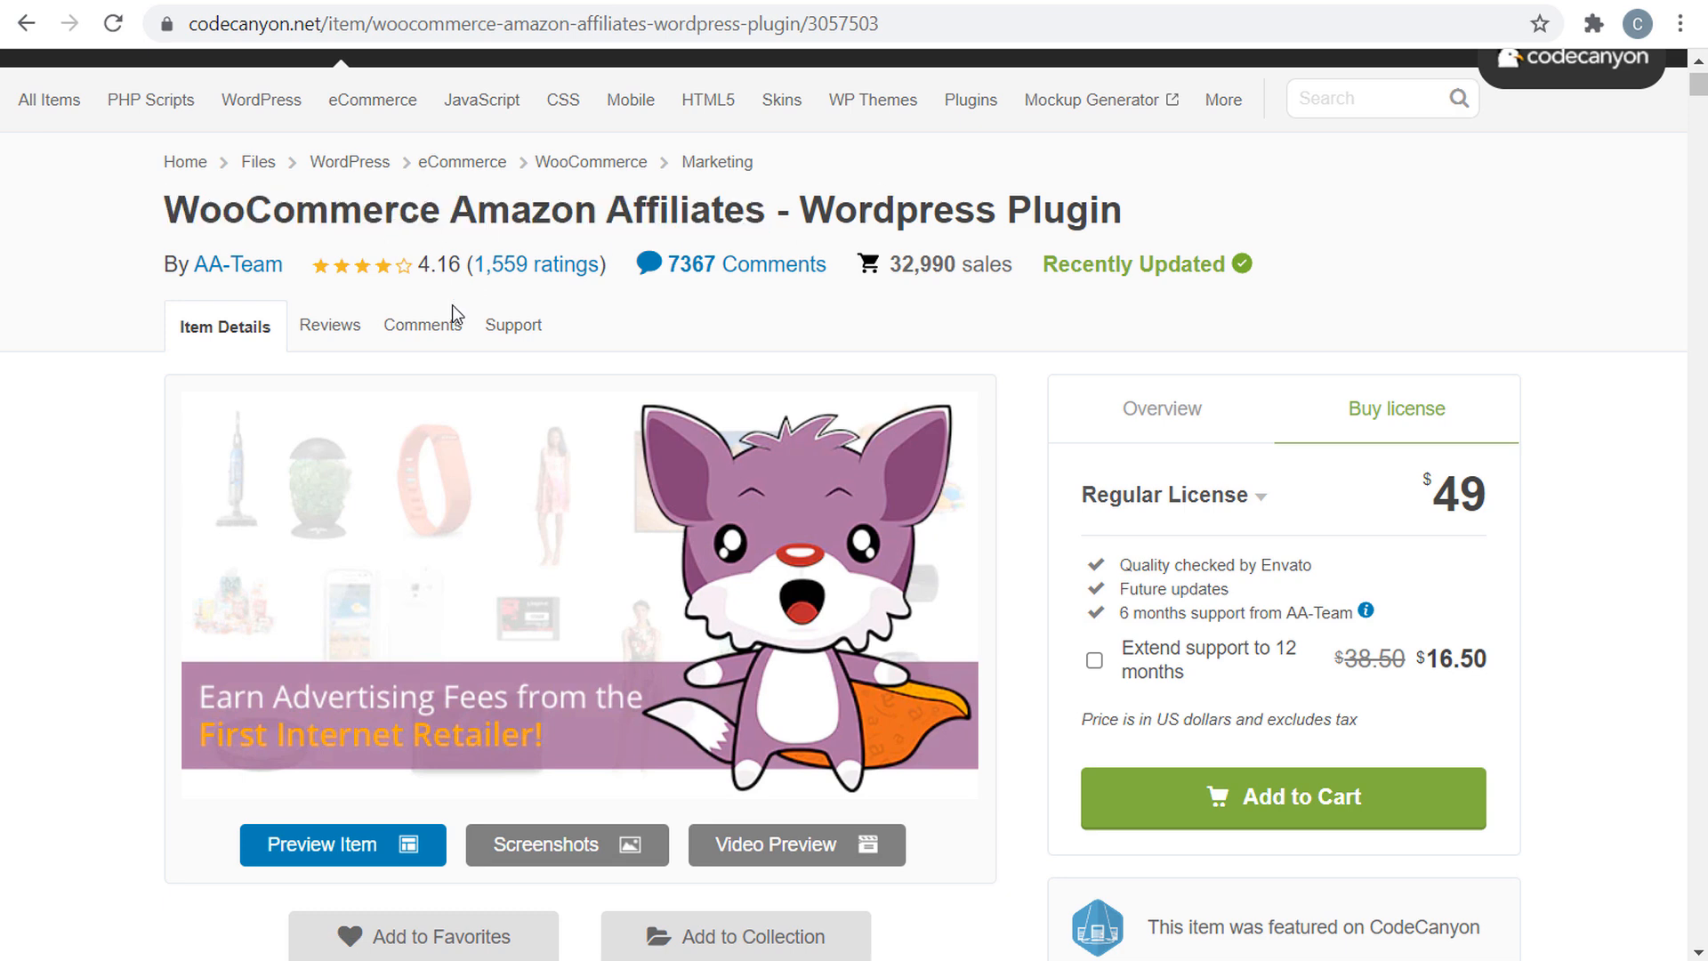
left_click(424, 326)
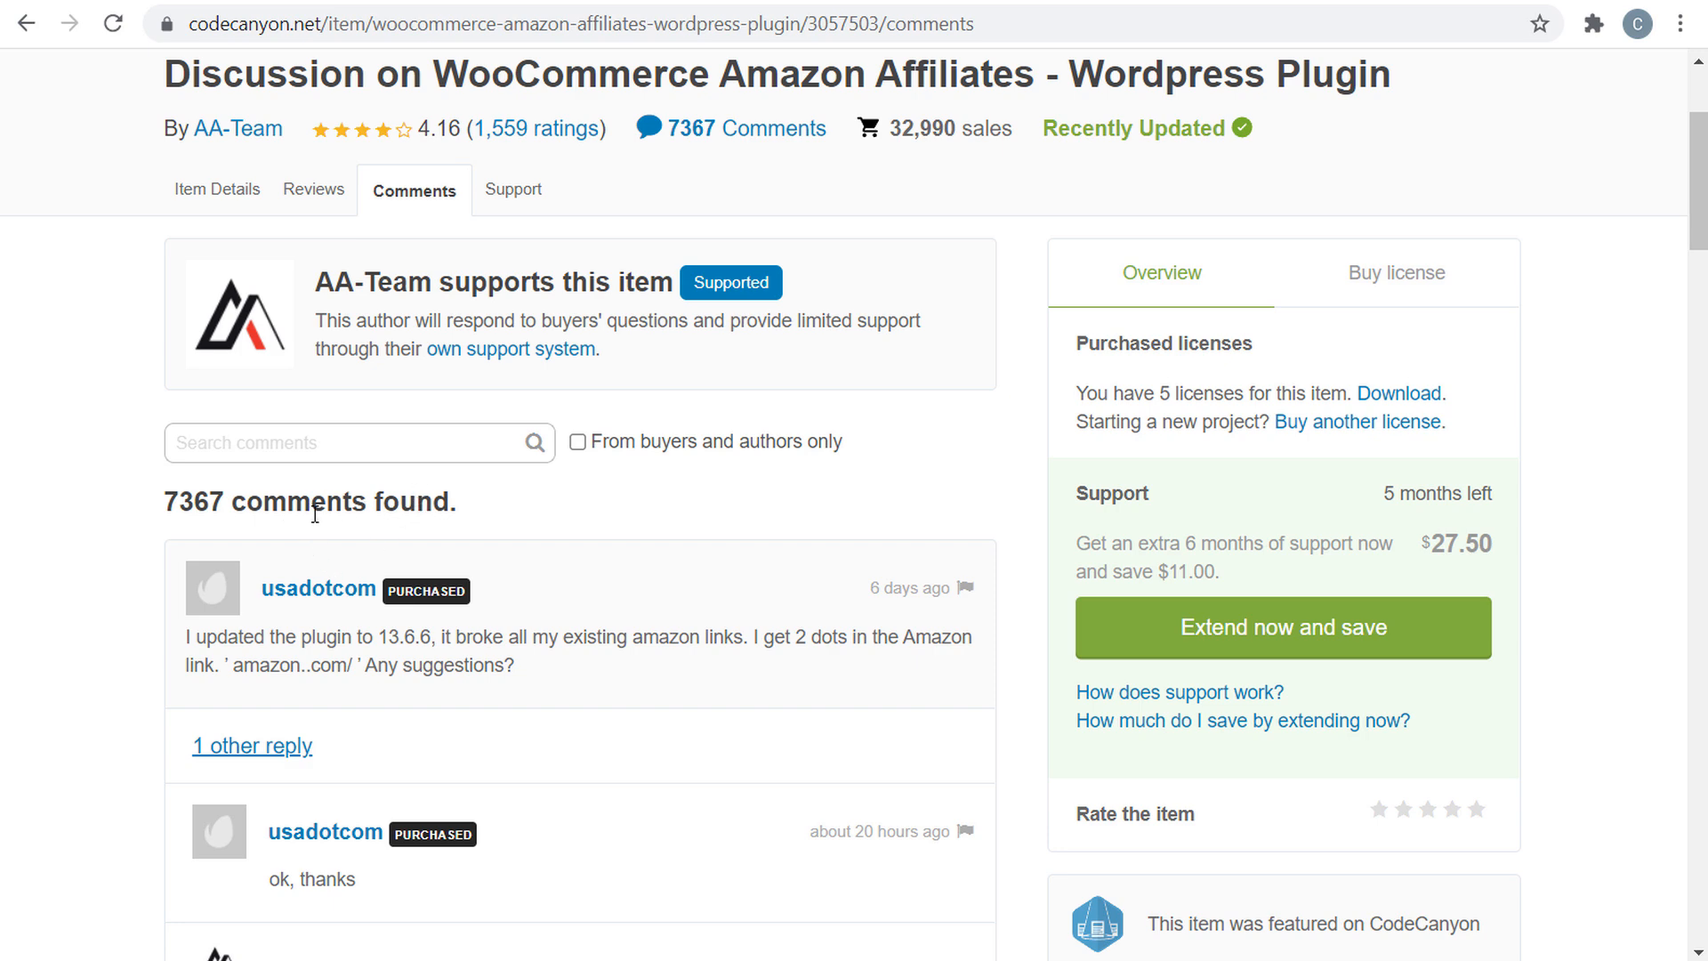
scroll(114, 534, "down", 7)
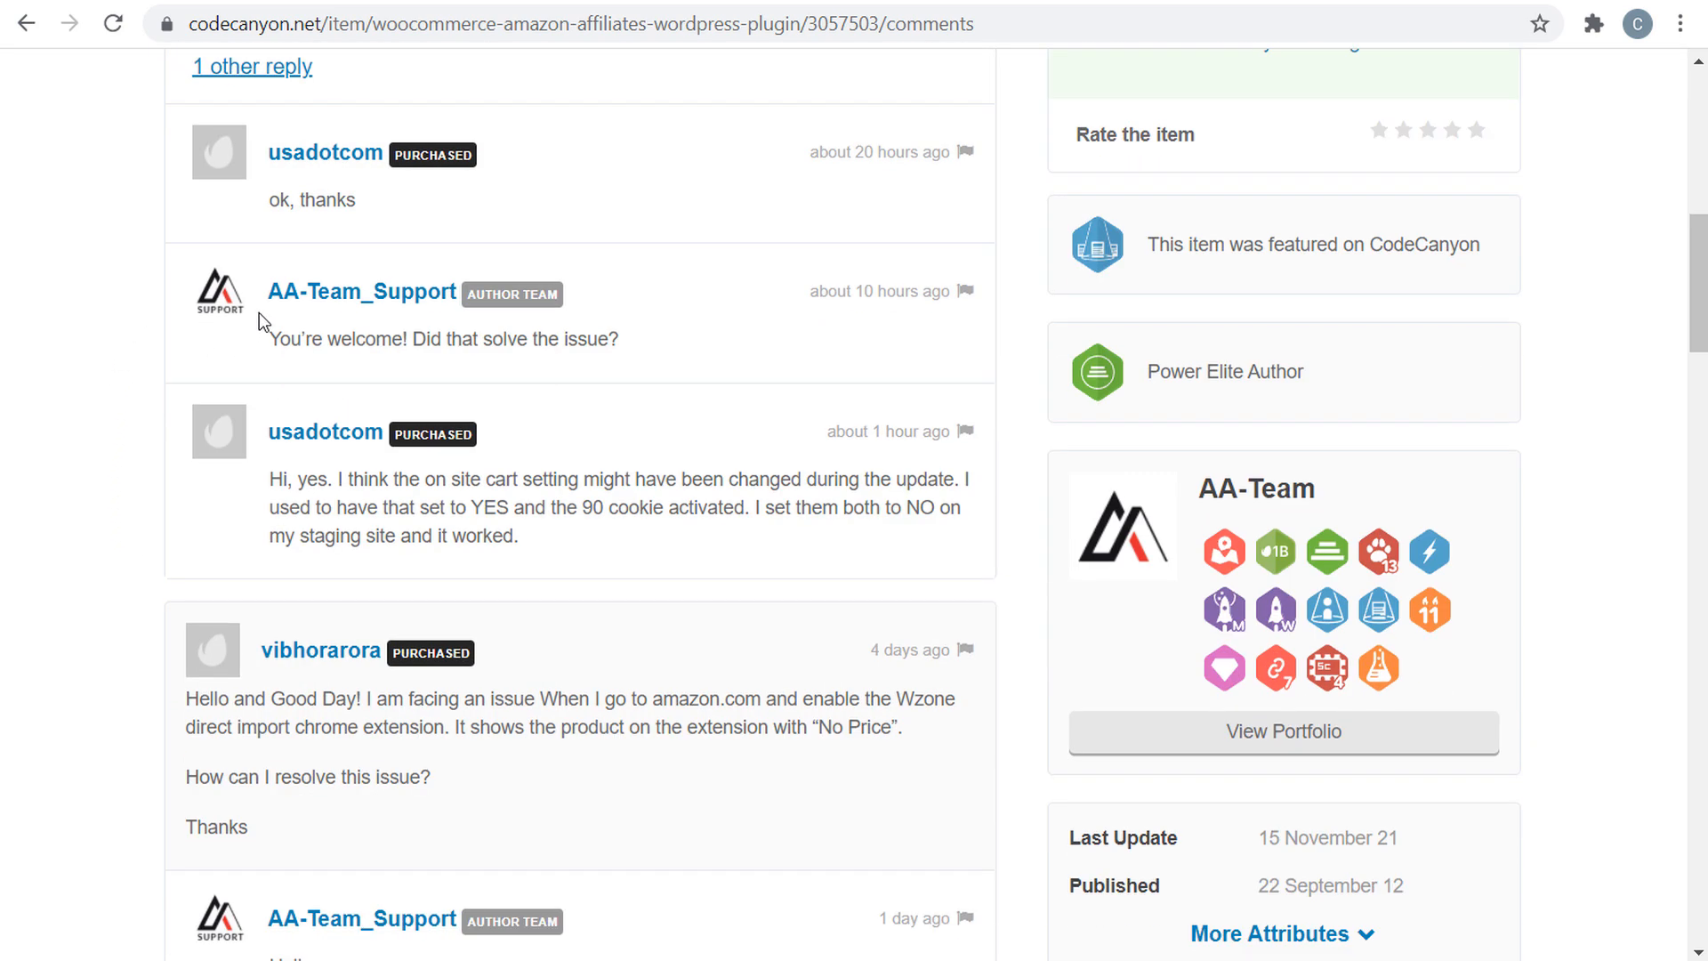
scroll(86, 244, "down", 6)
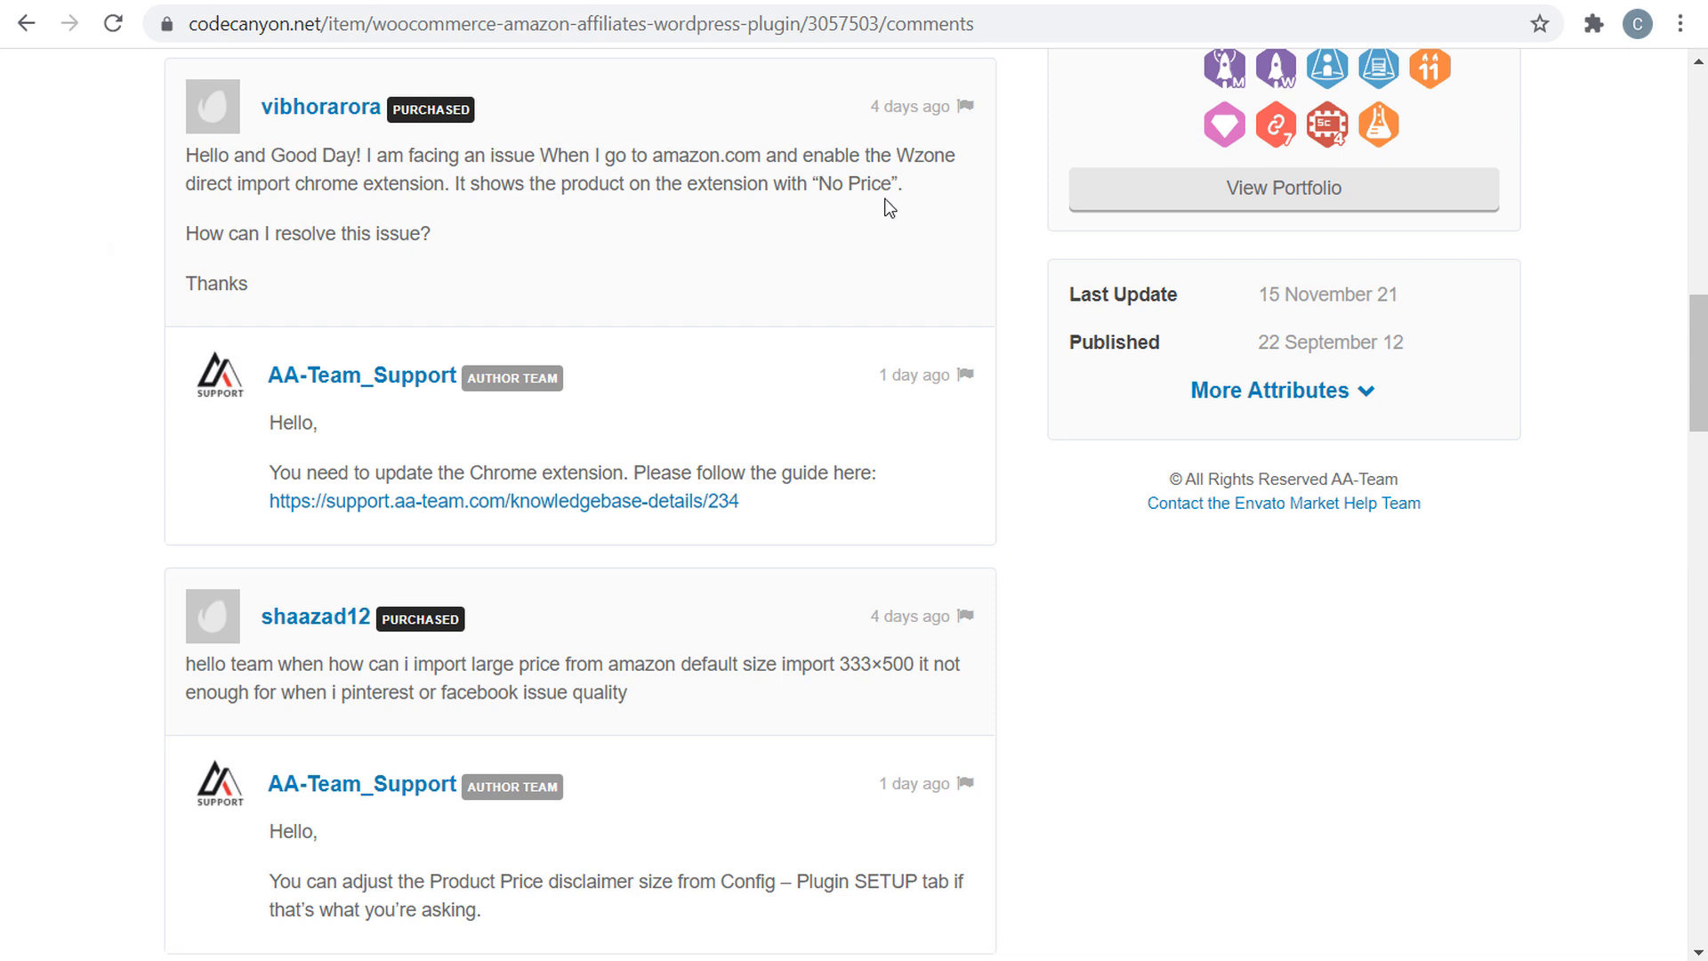
left_click_drag(602, 160, 876, 159)
left_click(930, 156)
- Open the support team's linked knowledge base guide in a new tab and examine the Direct Import Chrome Extension v. 2.0.6 download link
right_click(338, 501)
left_click(378, 509)
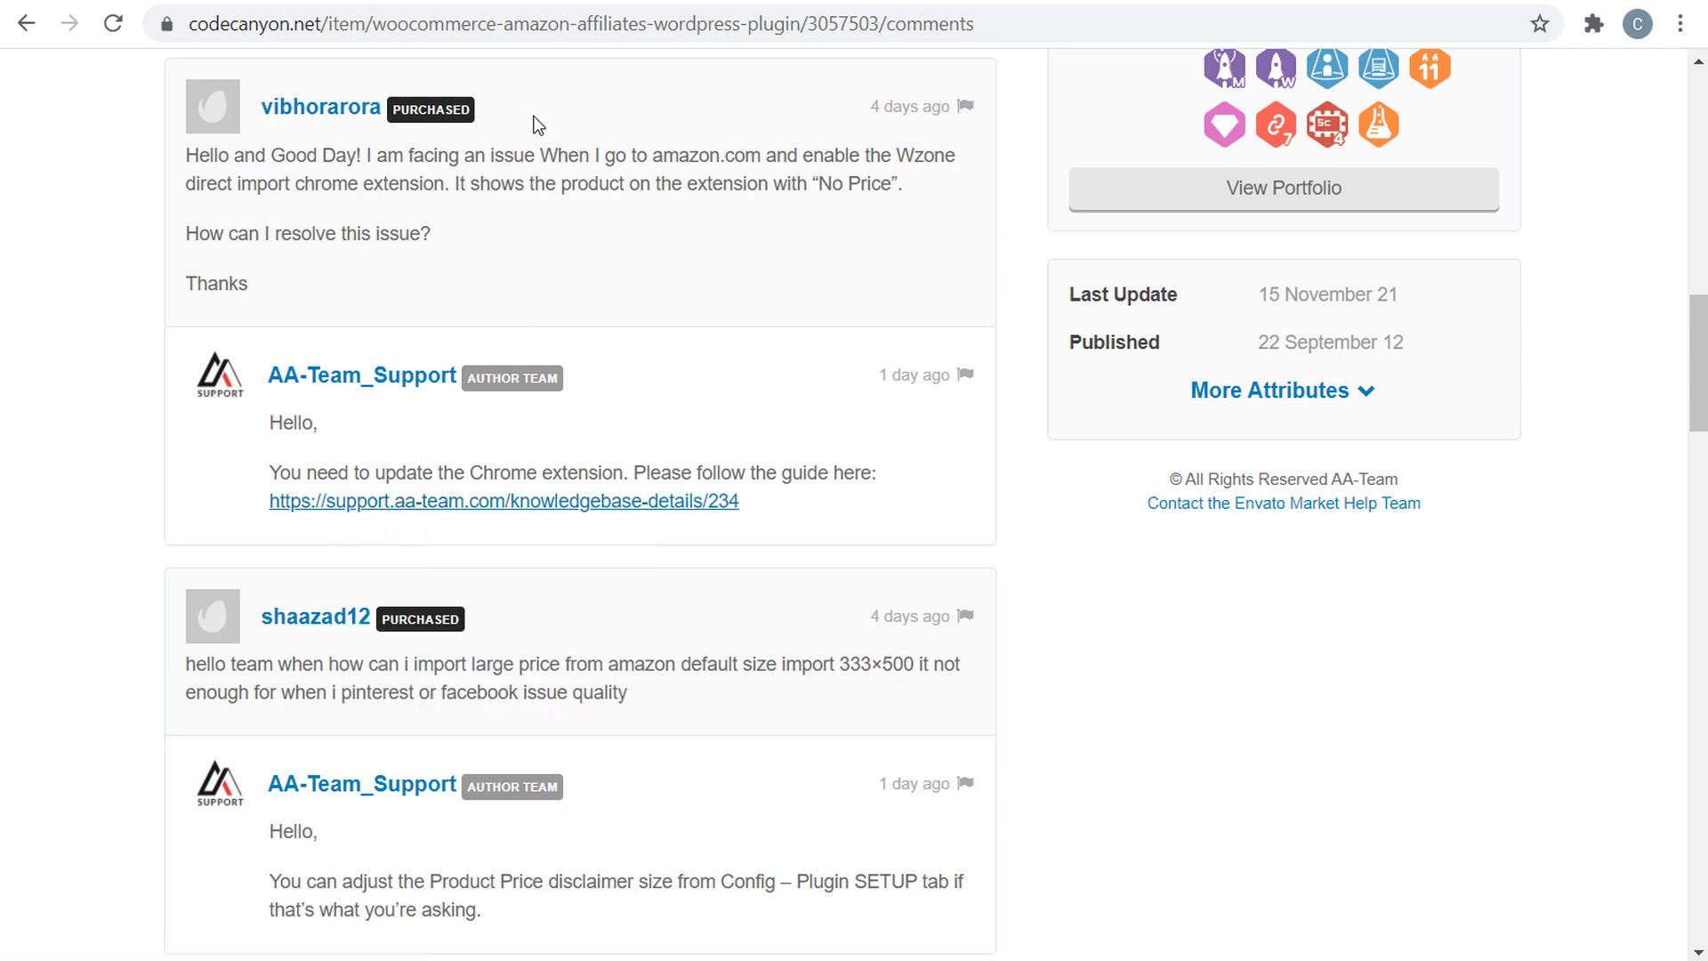
key("ctrl+Tab")
scroll(574, 313, "down", 5)
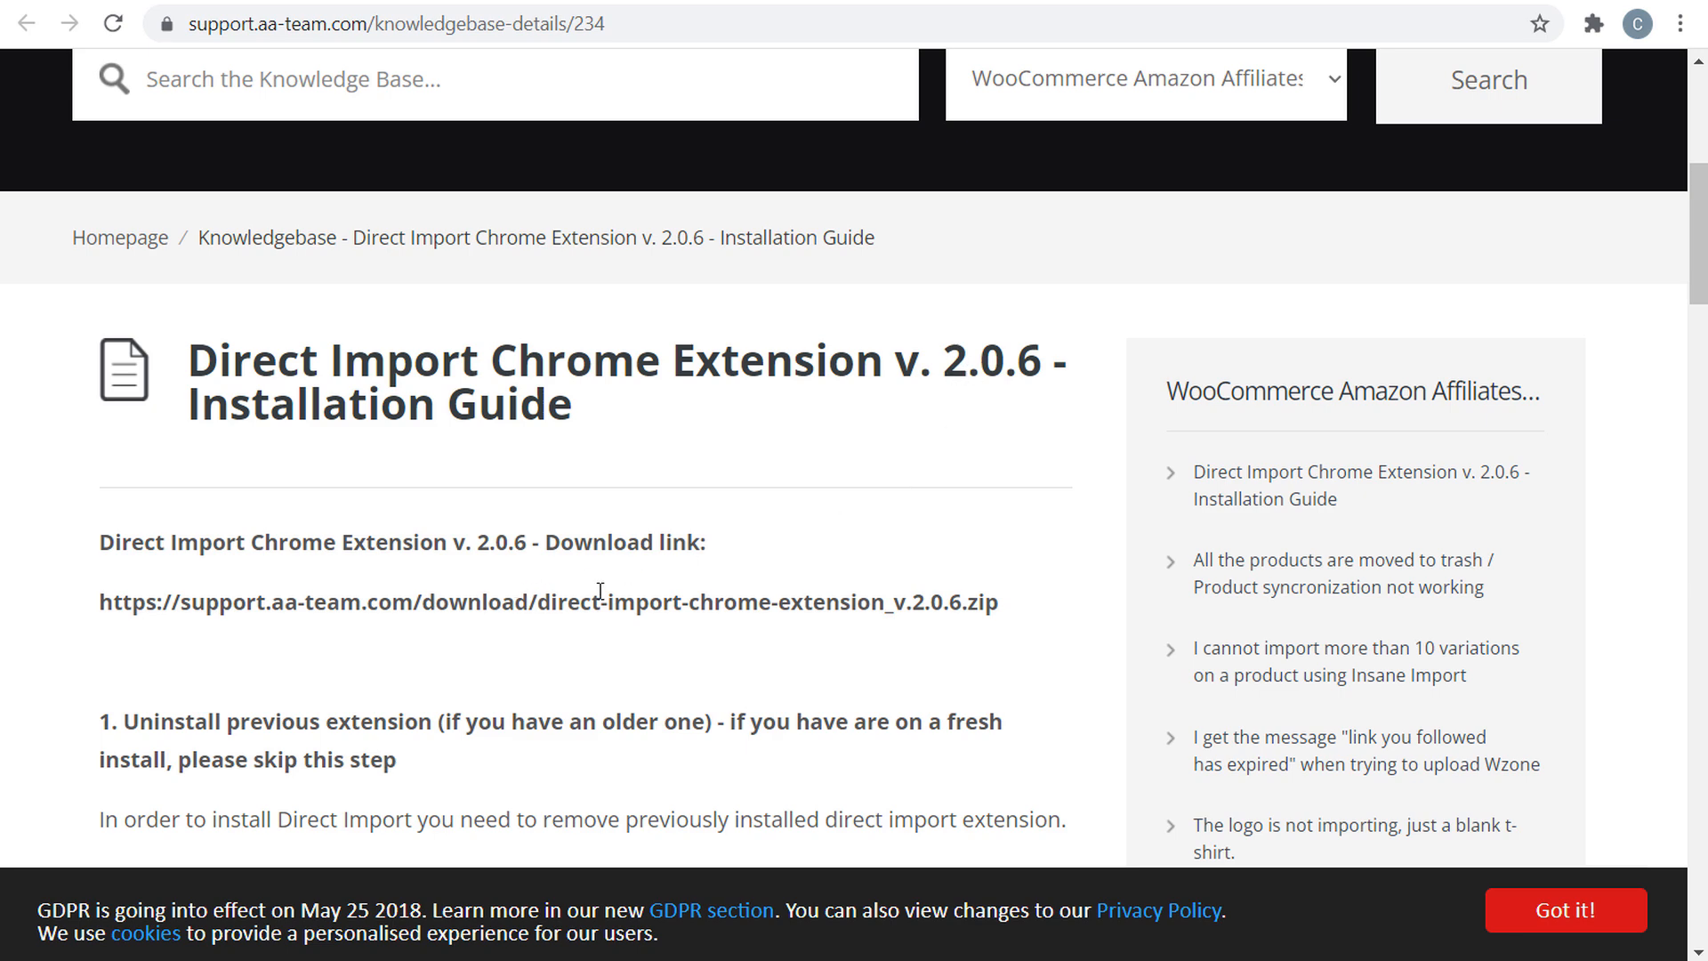
left_click_drag(1018, 612, 94, 612)
left_click(302, 496)
left_click_drag(1056, 630, 210, 519)
left_click(298, 471)
- Open Chrome's Extensions page and check the installed version of WZone Direct Import
left_click(1672, 24)
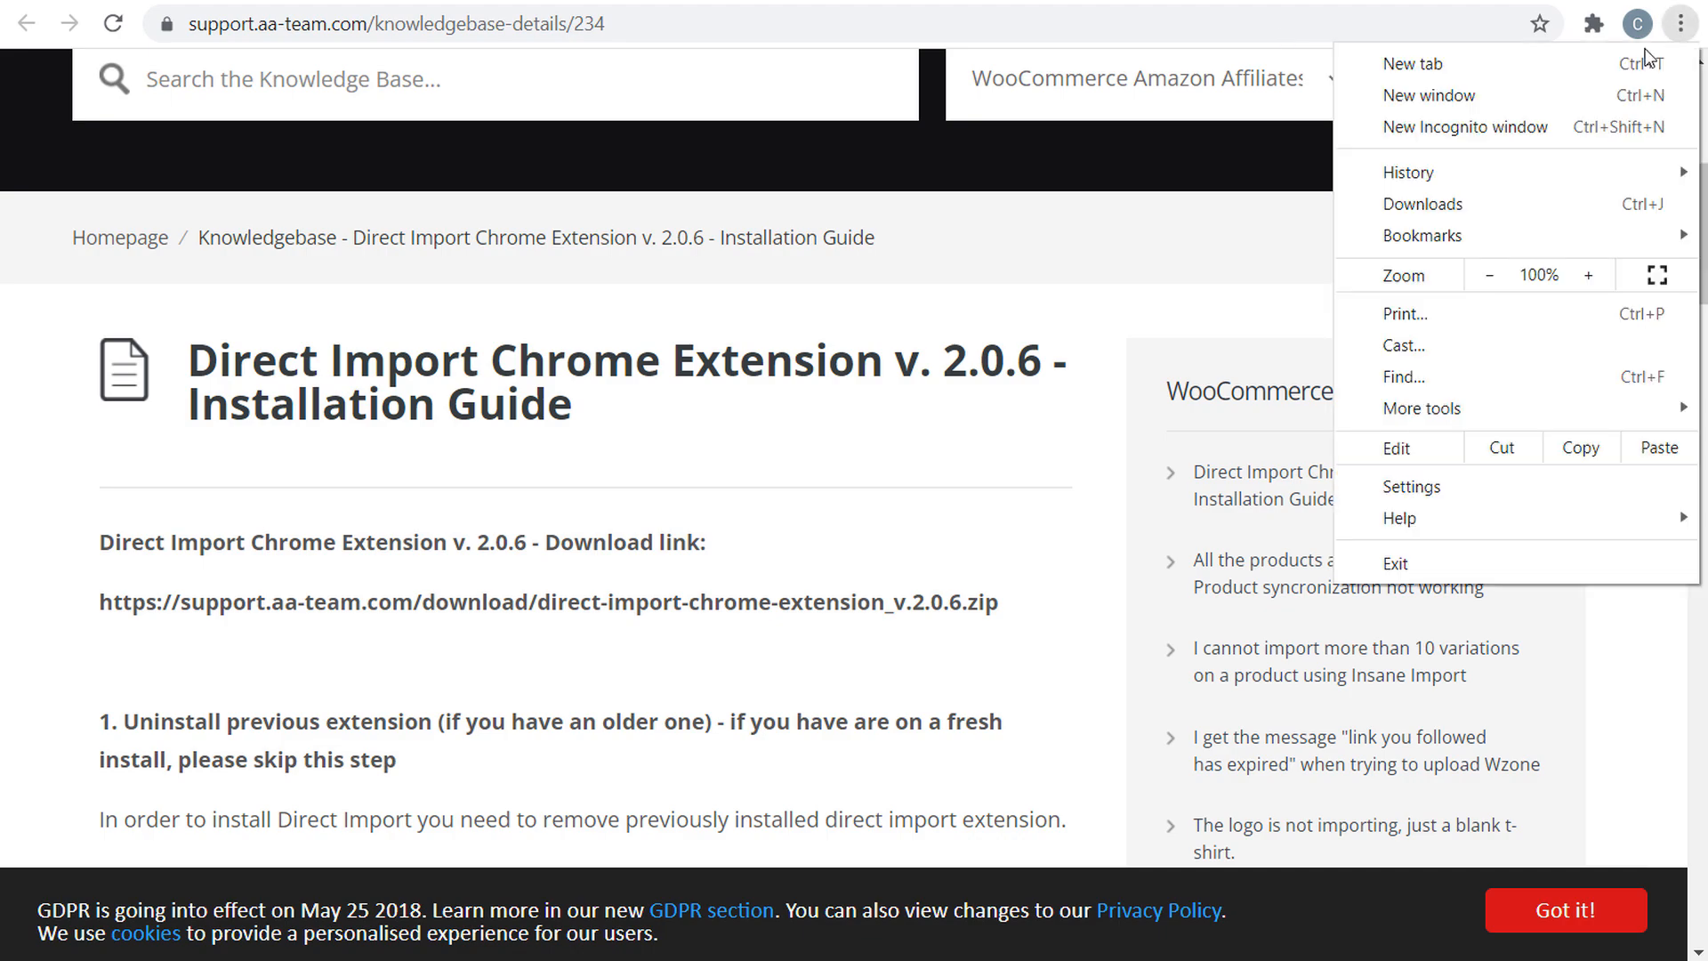
left_click(1425, 489)
left_click(93, 634)
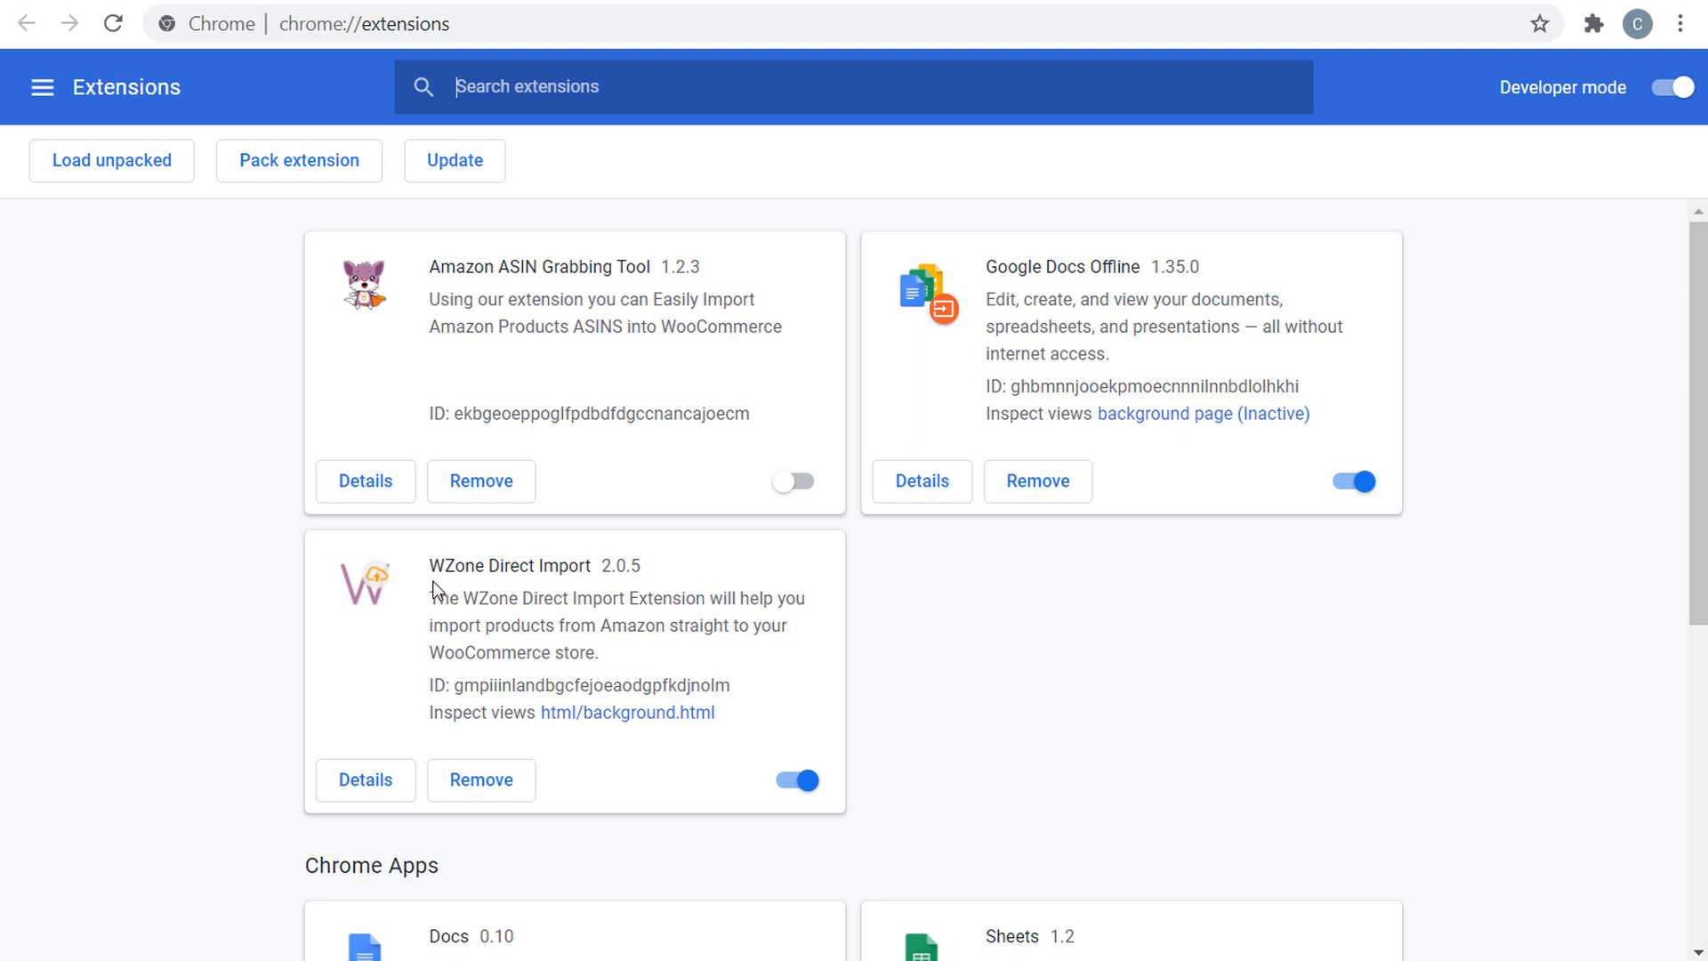
left_click_drag(433, 563, 632, 560)
left_click(496, 660)
- Return to the knowledge base installation guide and examine the download link for direct-import-chrome-extension_v.2.0.6.zip
left_click(399, 0)
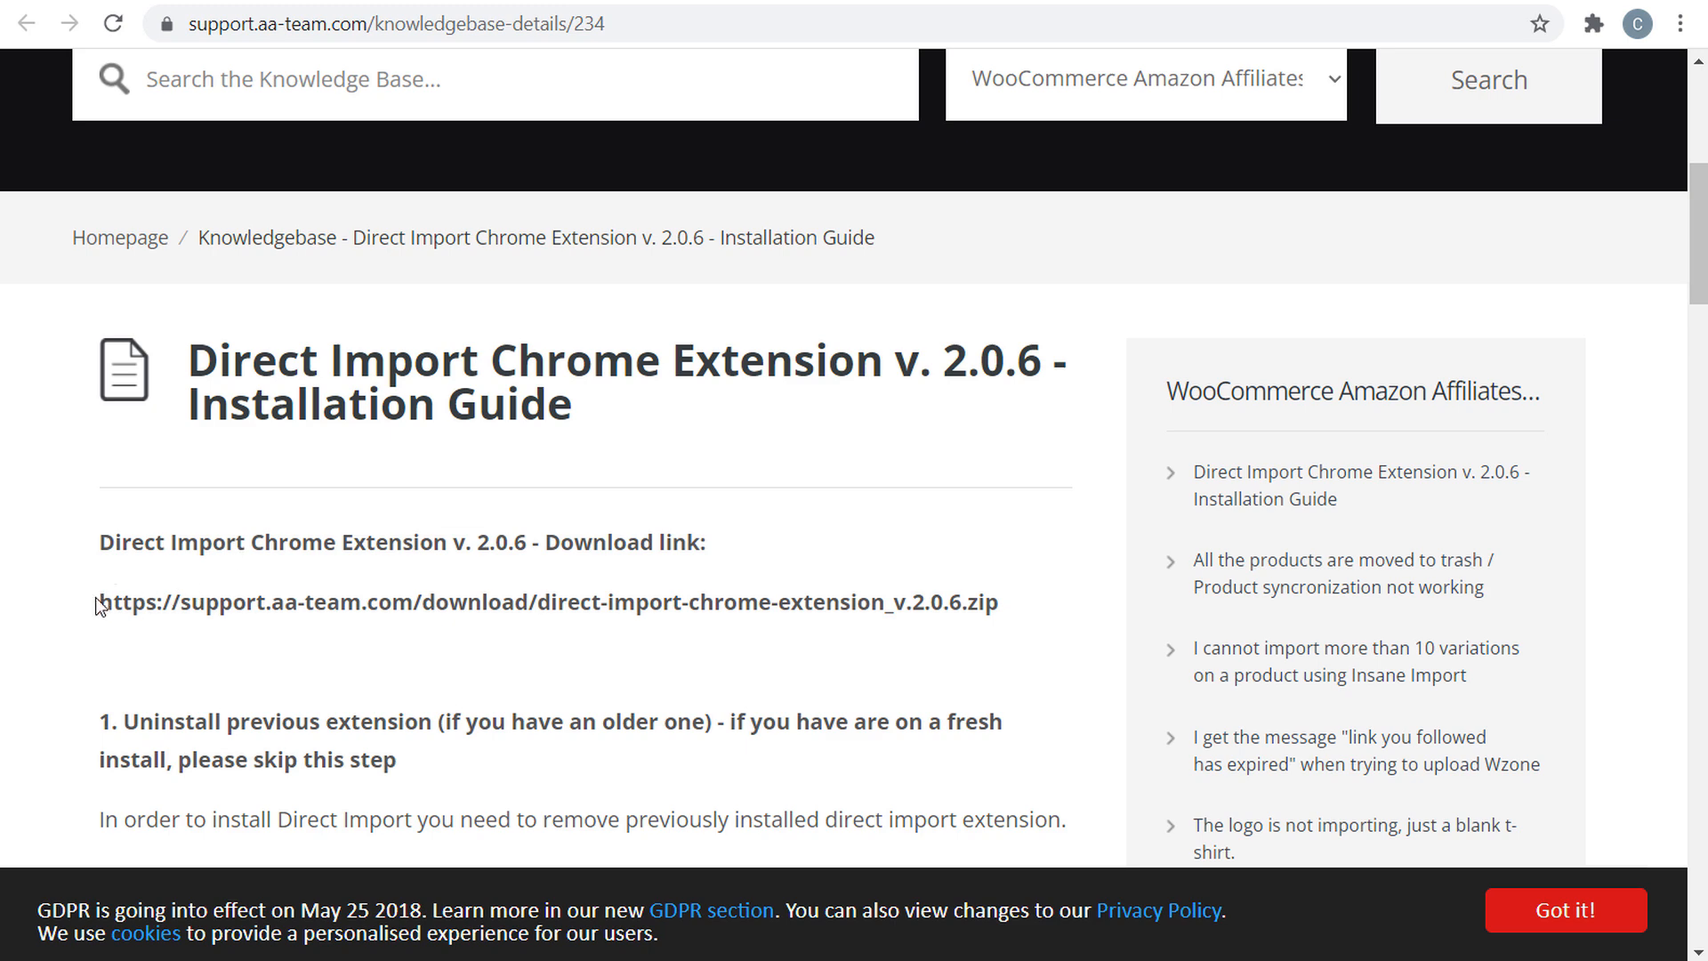
left_click_drag(98, 603, 1014, 598)
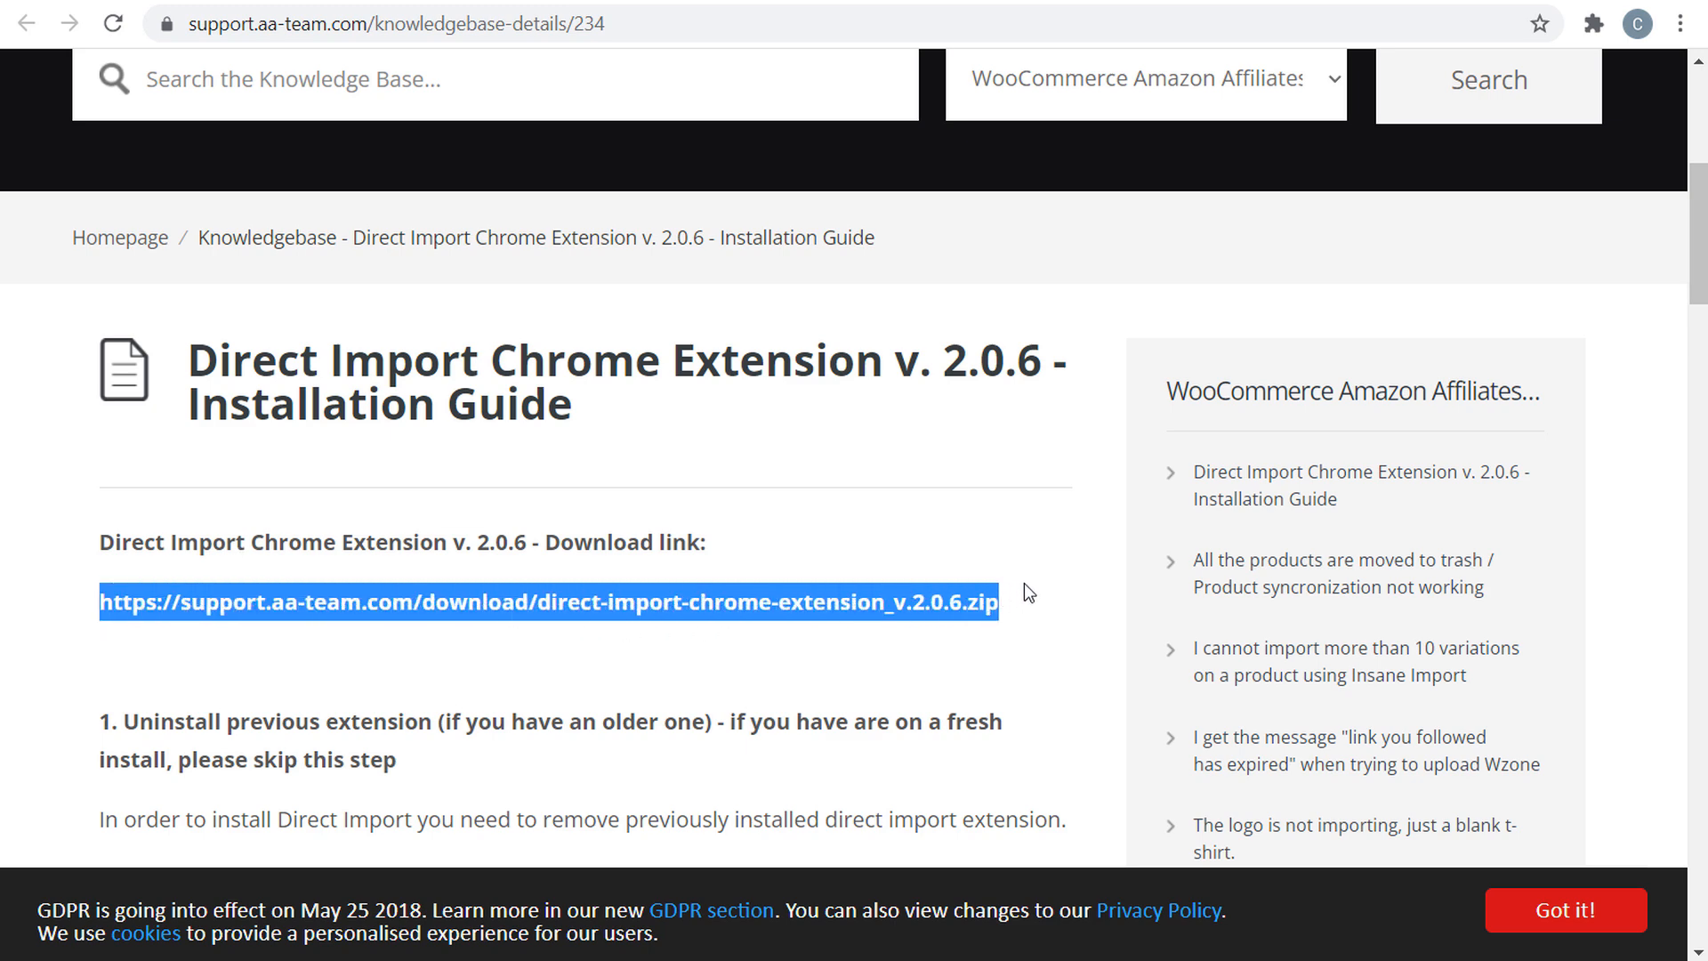
left_click(883, 603)
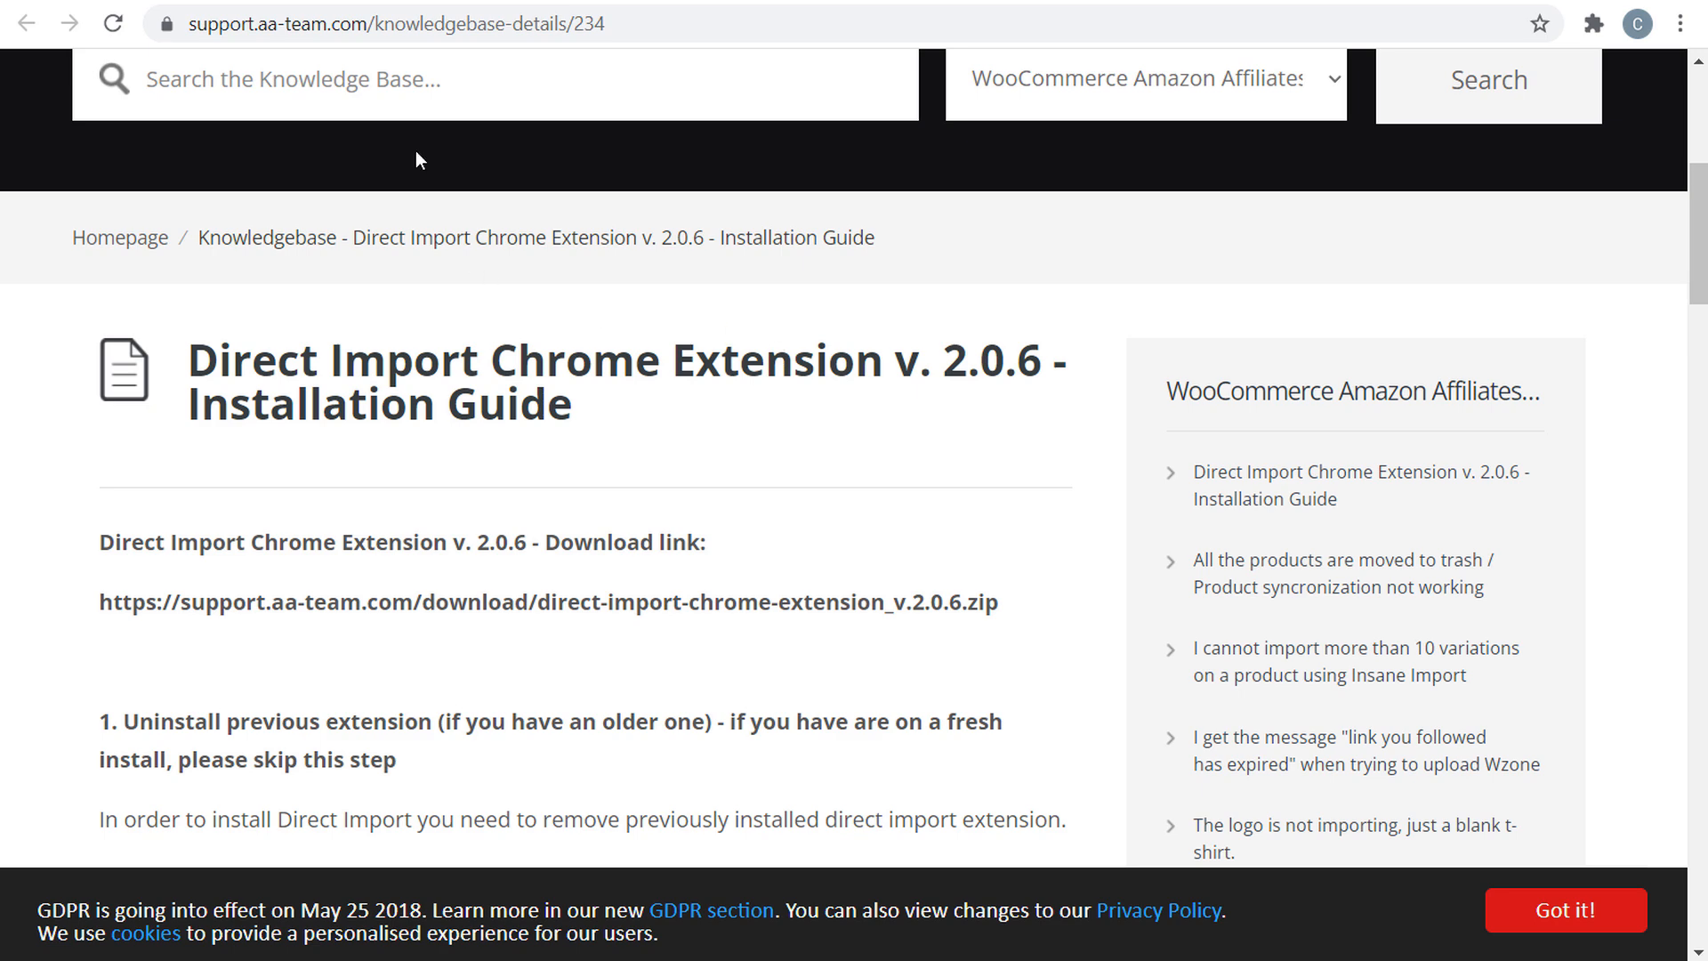
- Revisit the CodeCanyon comments and compare the WZone Direct Import page's extension link with the knowledge base guide
left_click(345, 2)
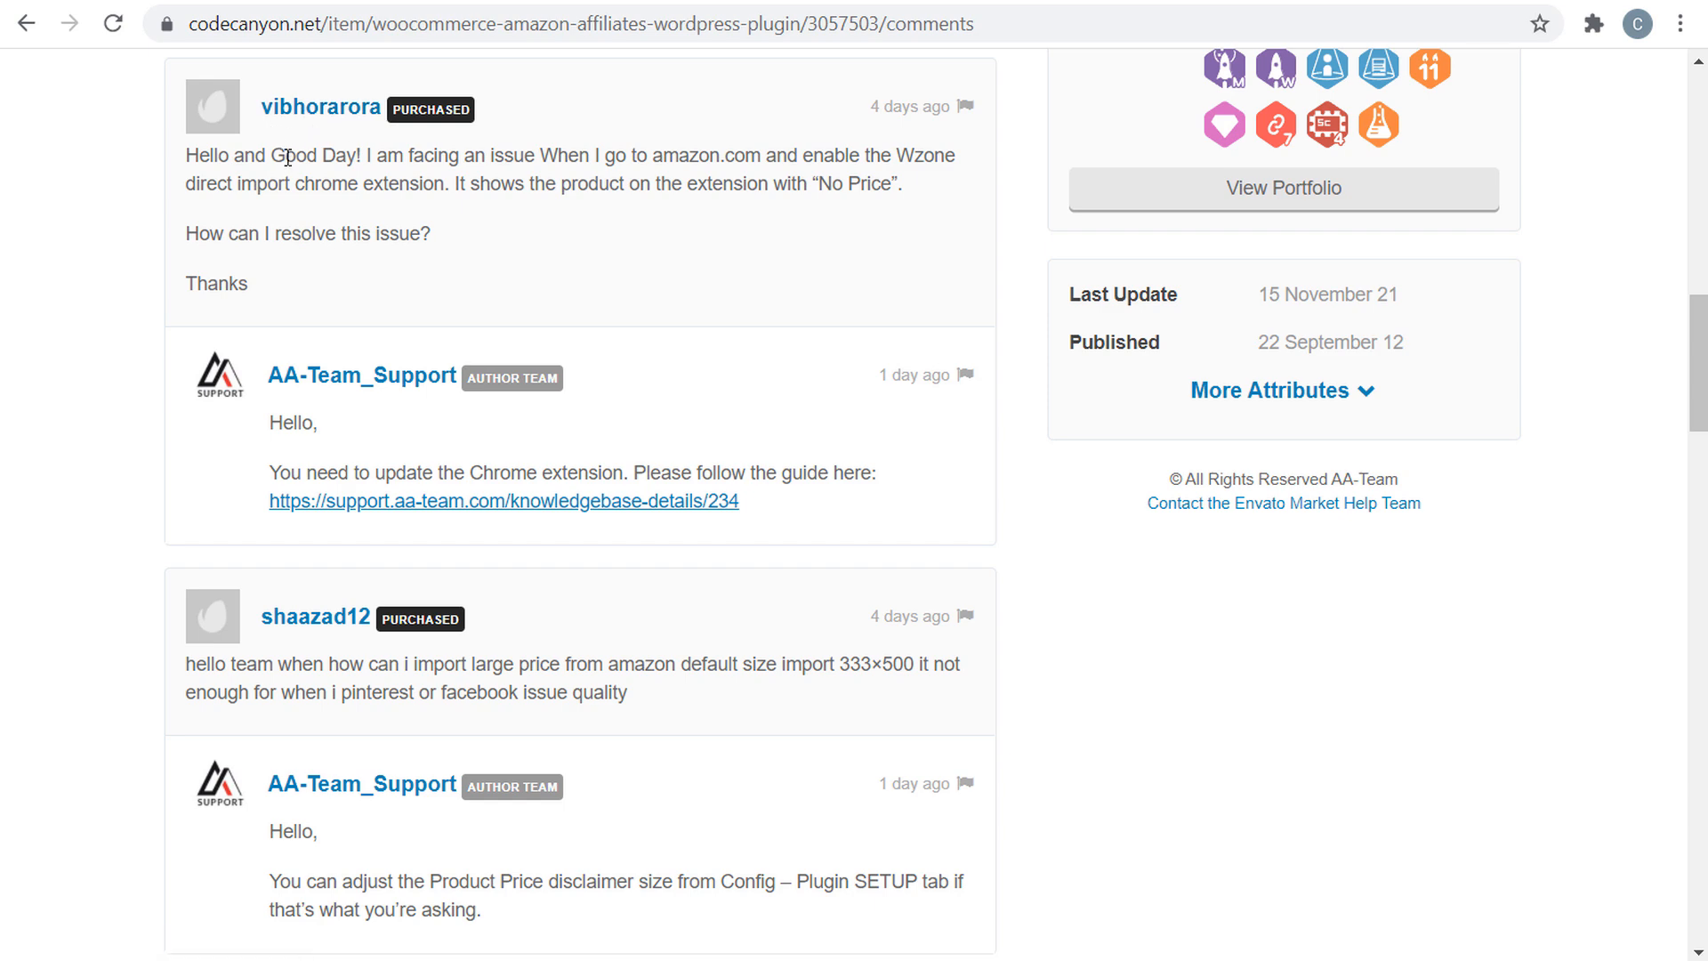
left_click(147, 3)
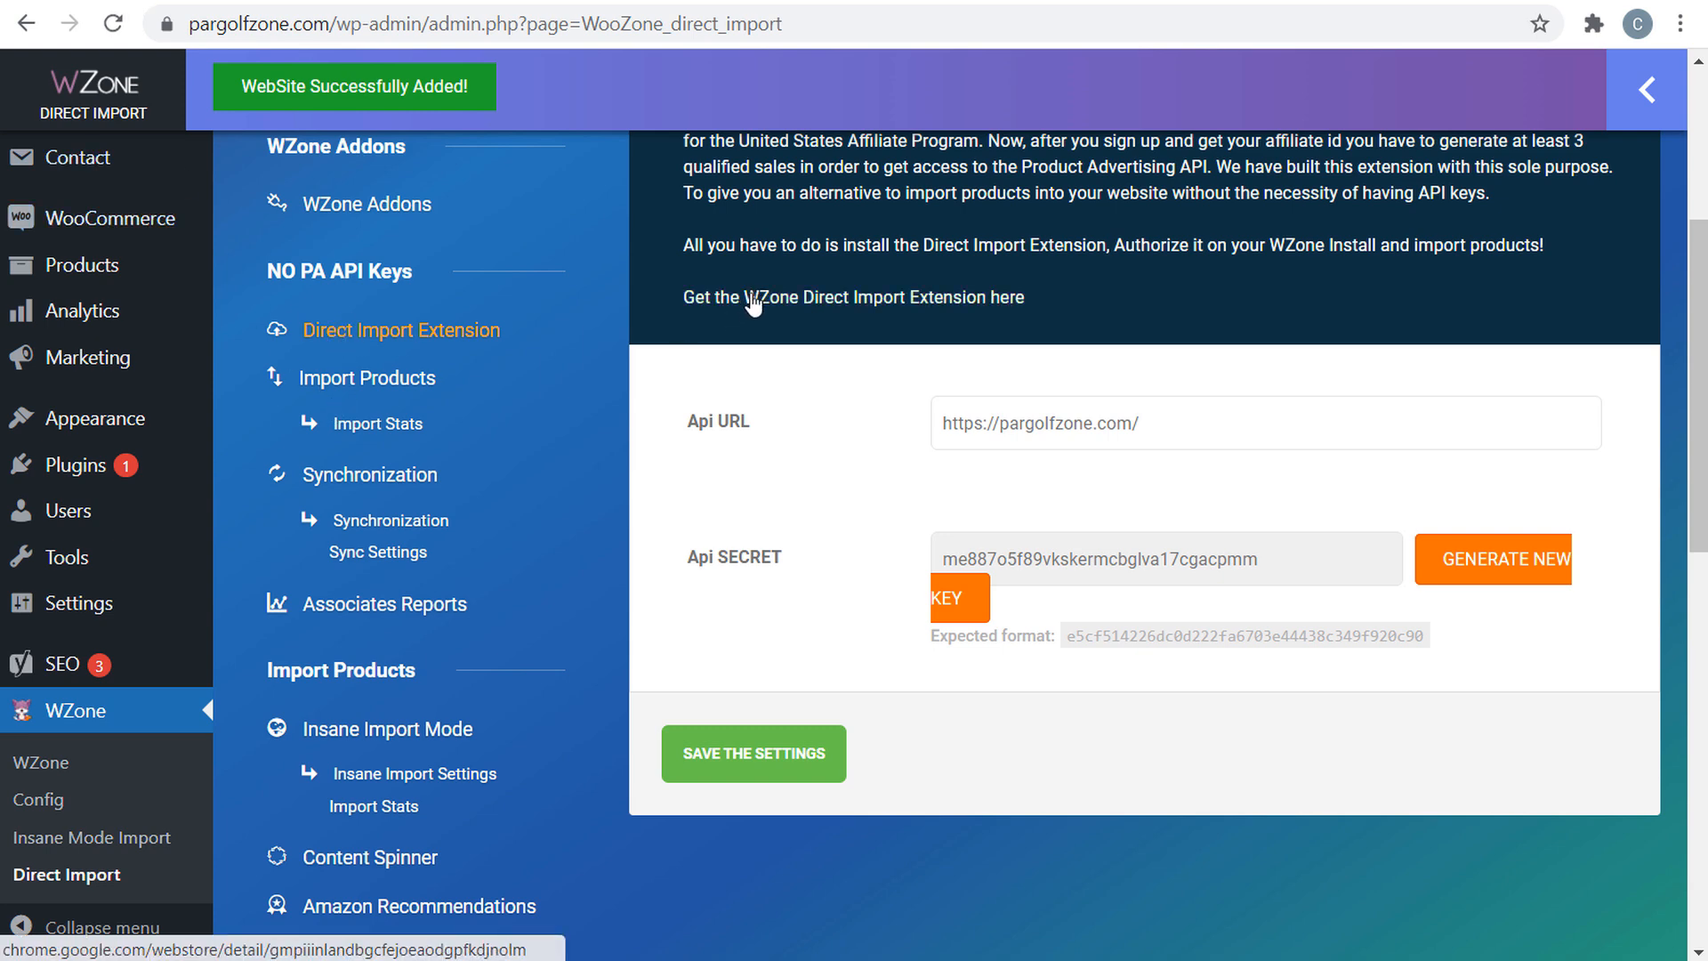
left_click(808, 305)
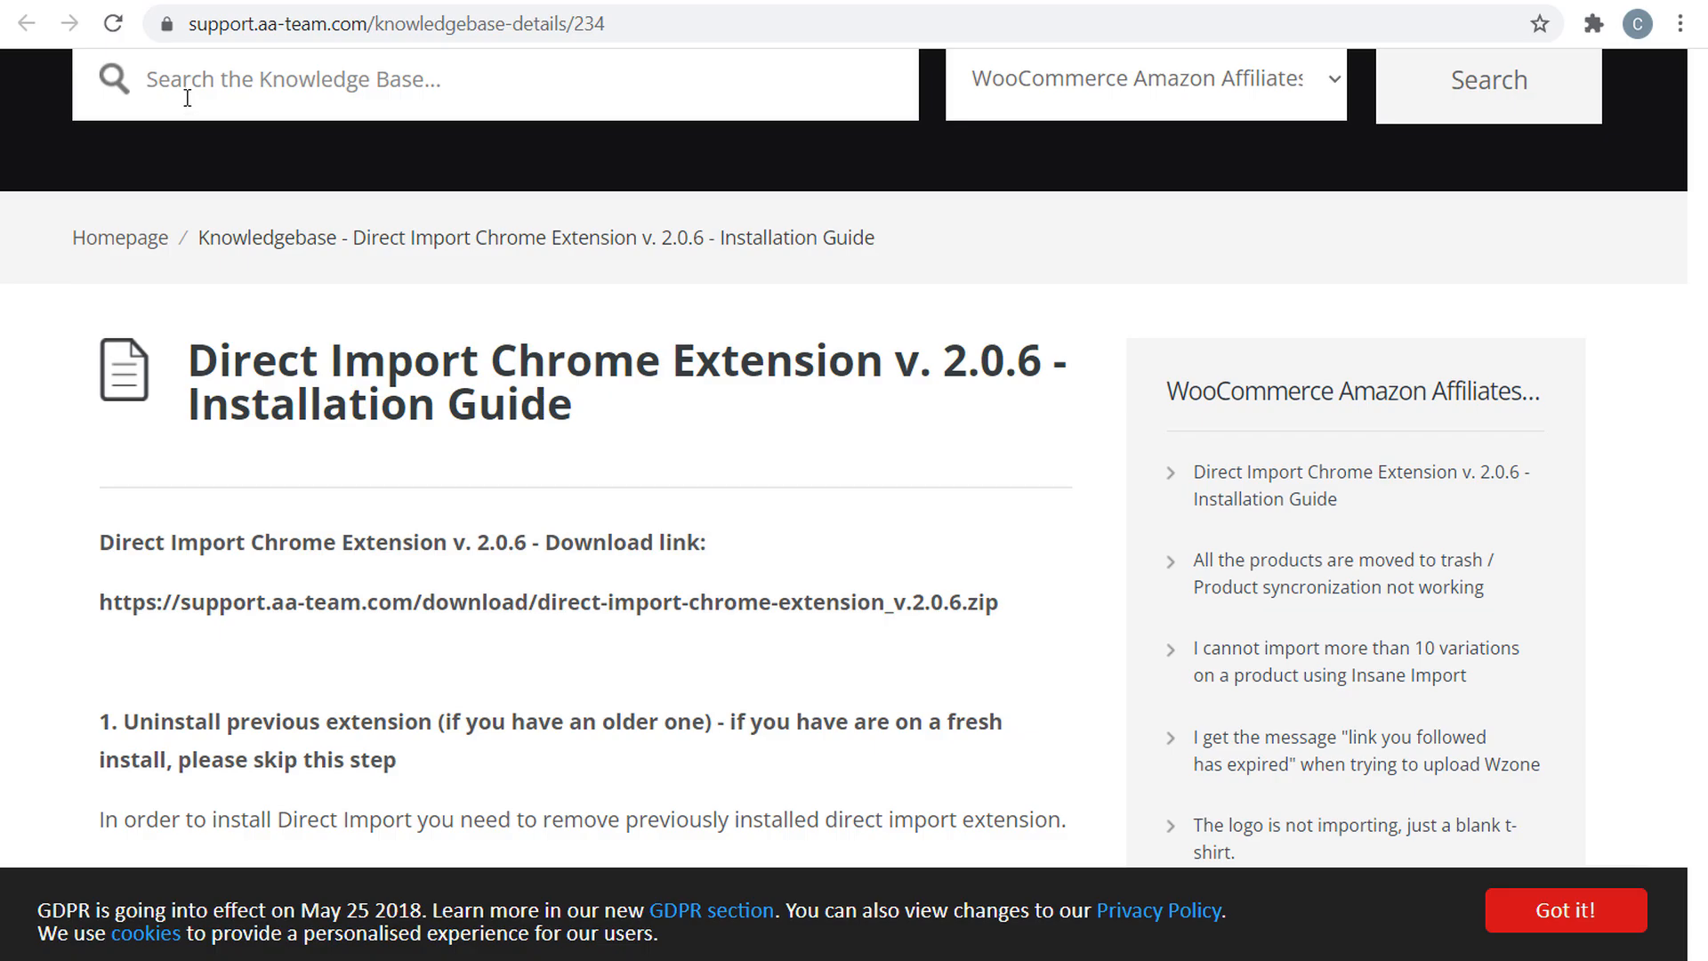
left_click(126, 2)
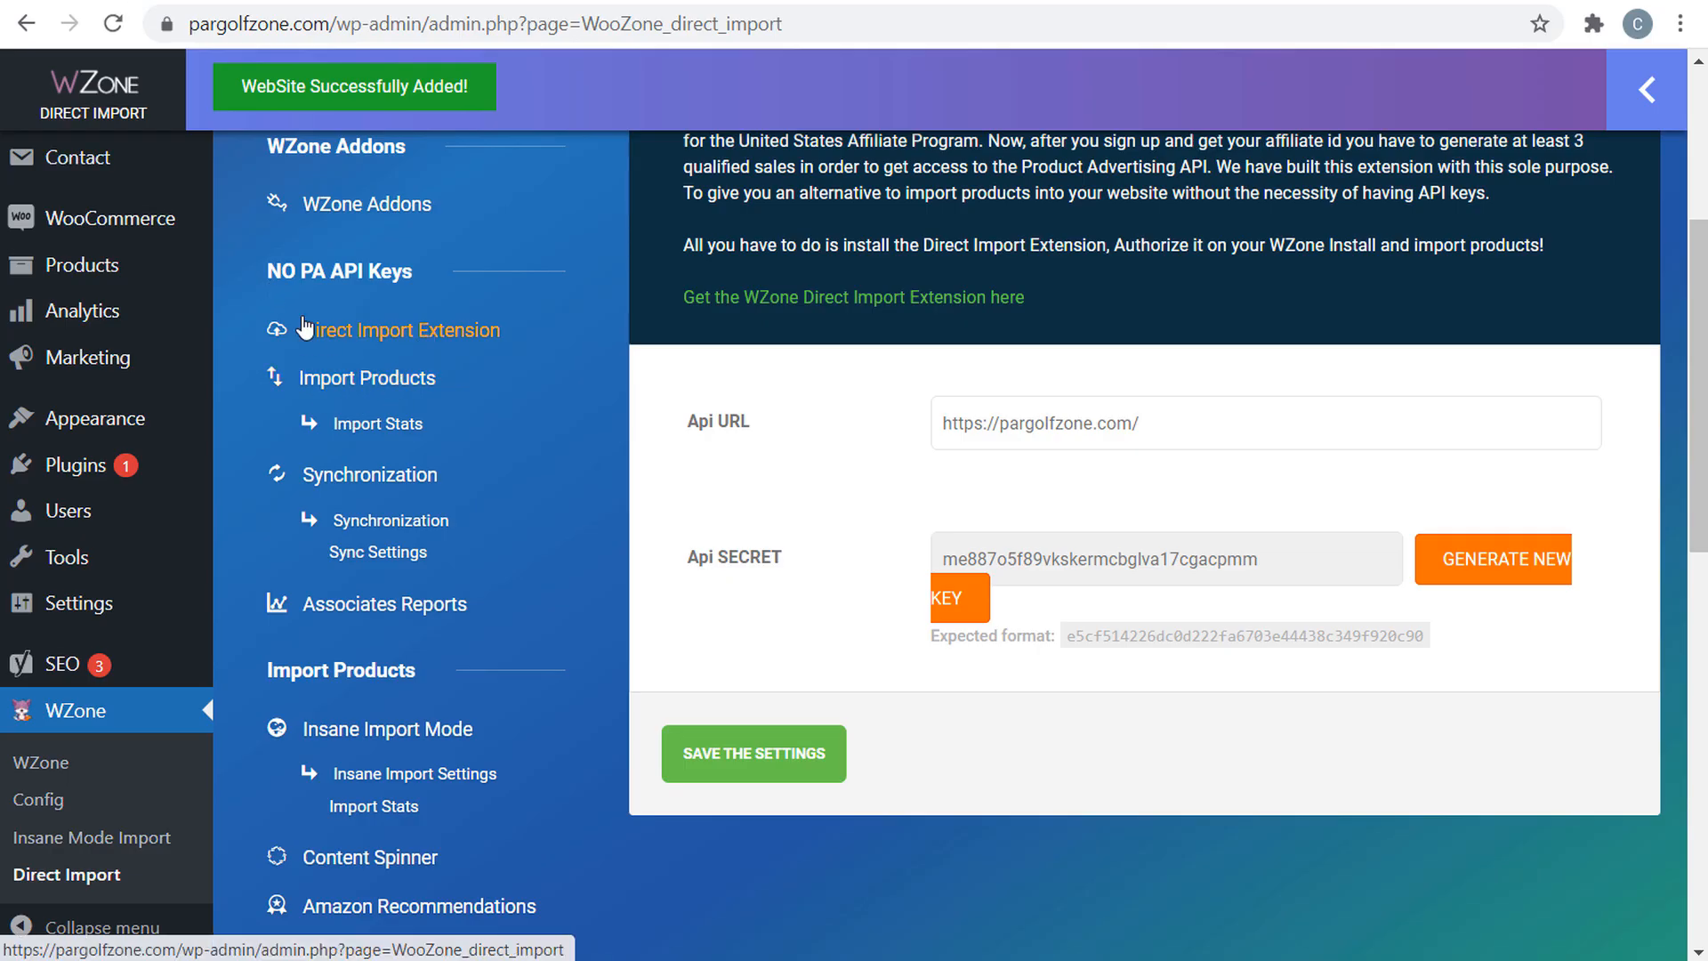
left_click_drag(269, 275, 311, 277)
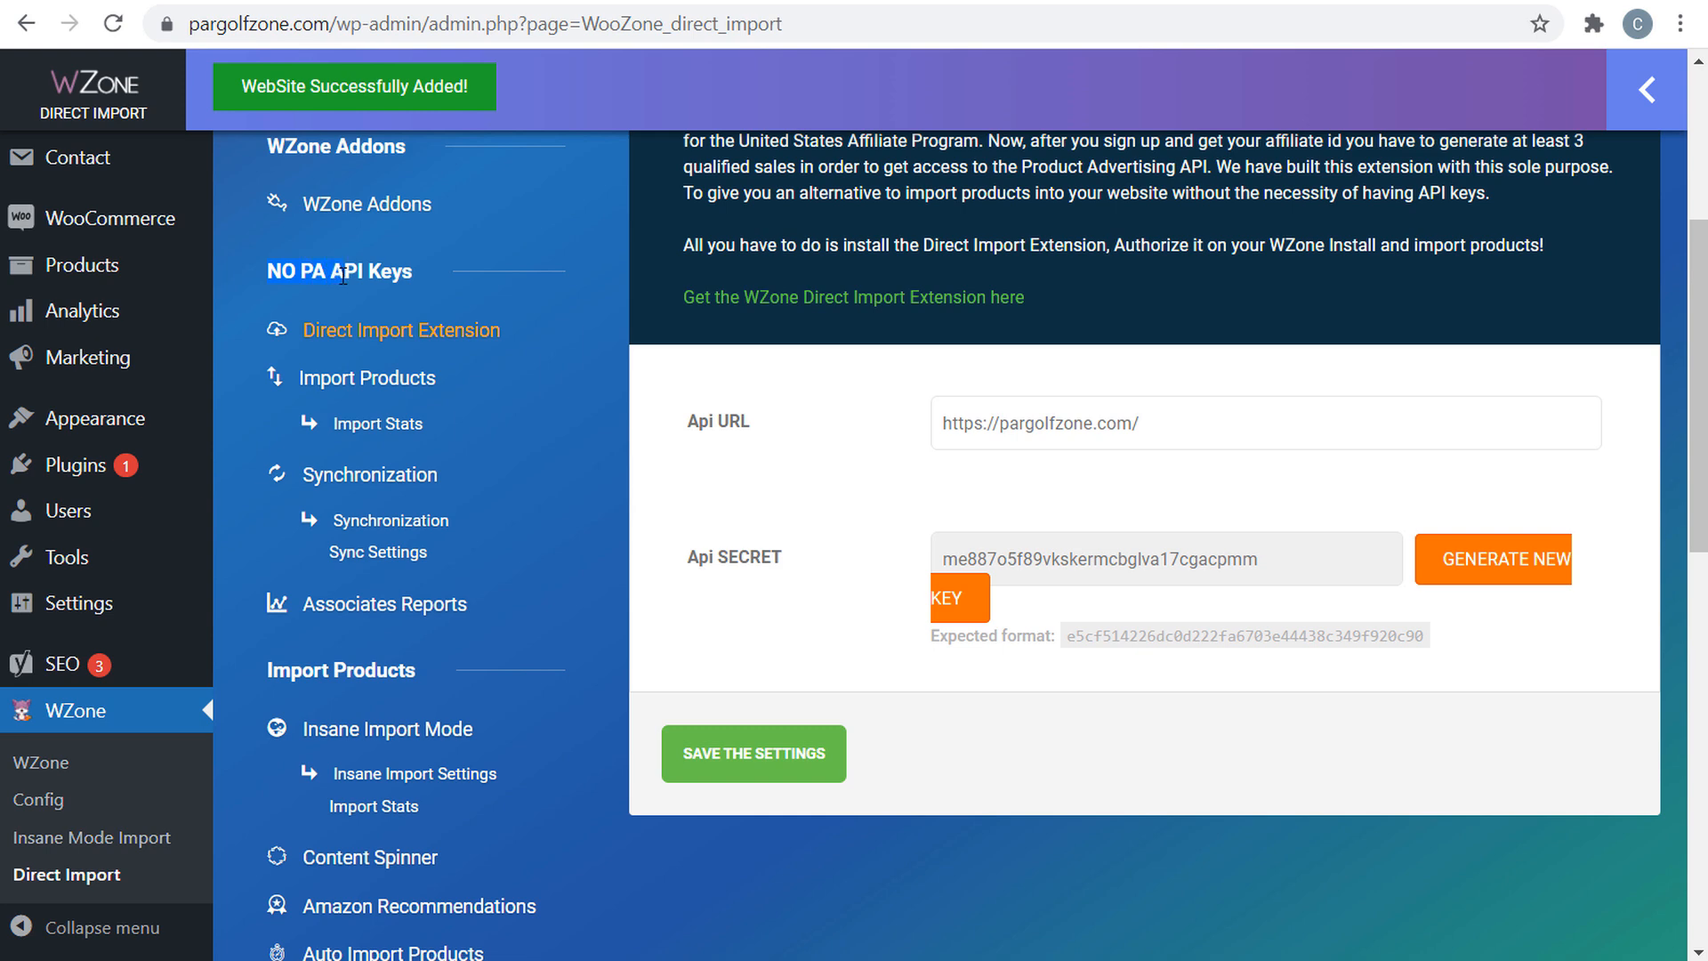
- Open WZone's Import Products module and unlock No AWS Keys Import with the prefilled purchase code and e-mail
left_click(352, 380)
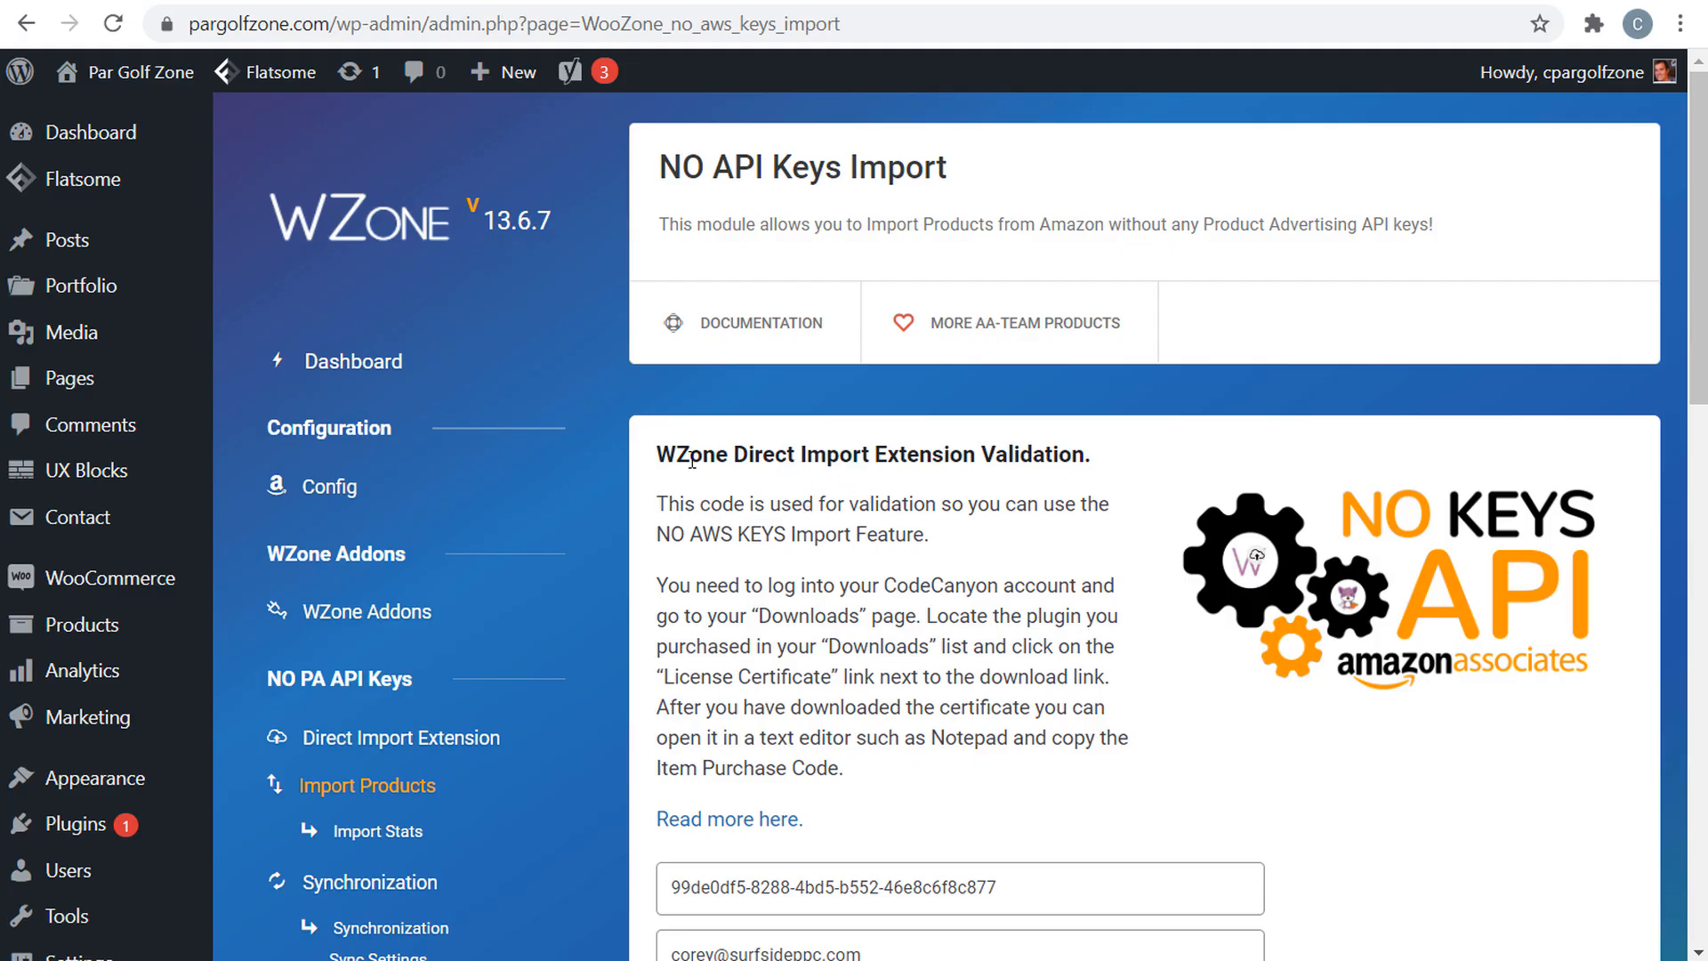
scroll(717, 479, "down", 5)
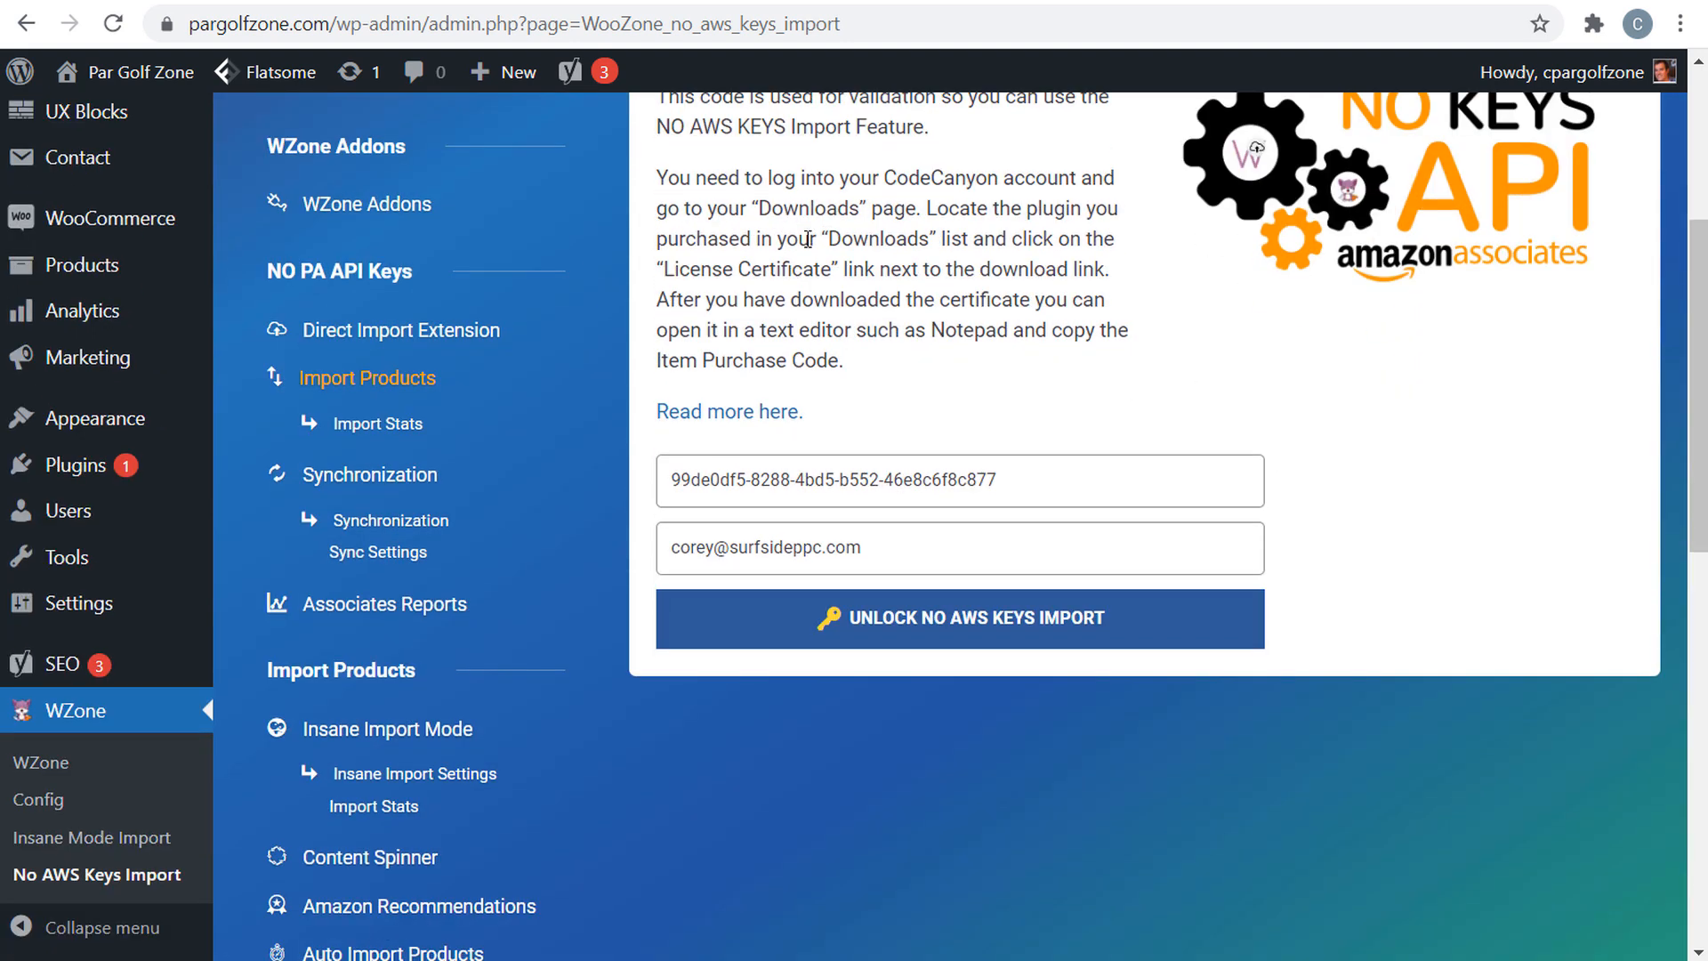
left_click_drag(1172, 483, 630, 516)
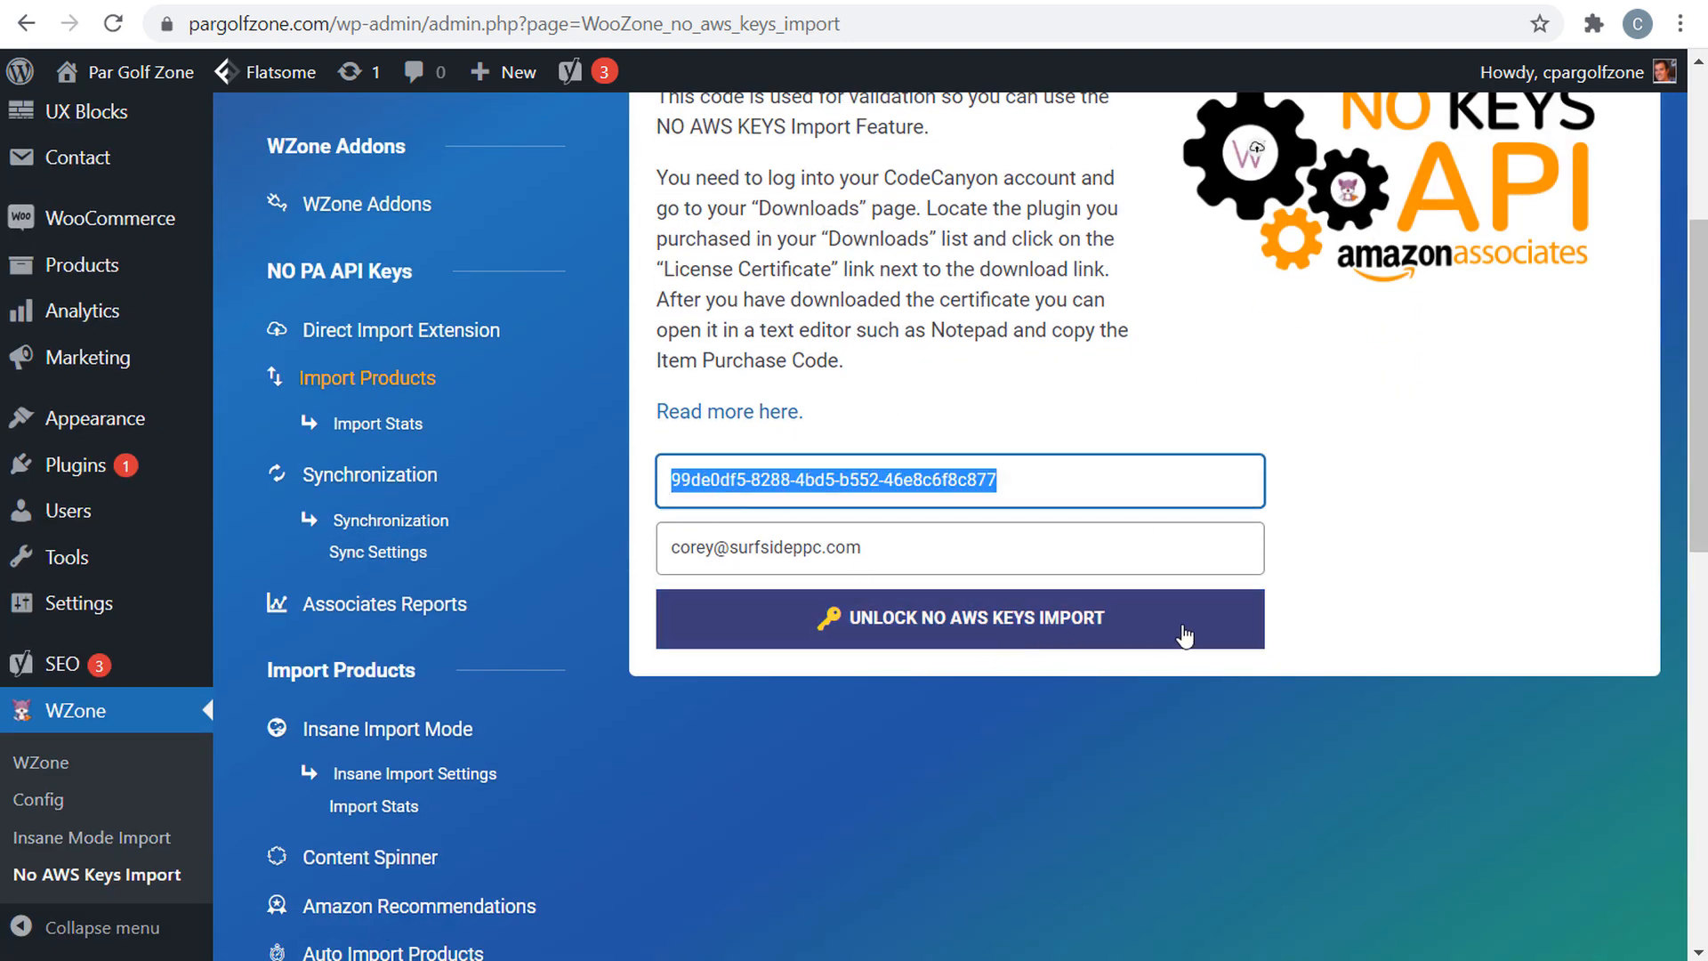
left_click(930, 637)
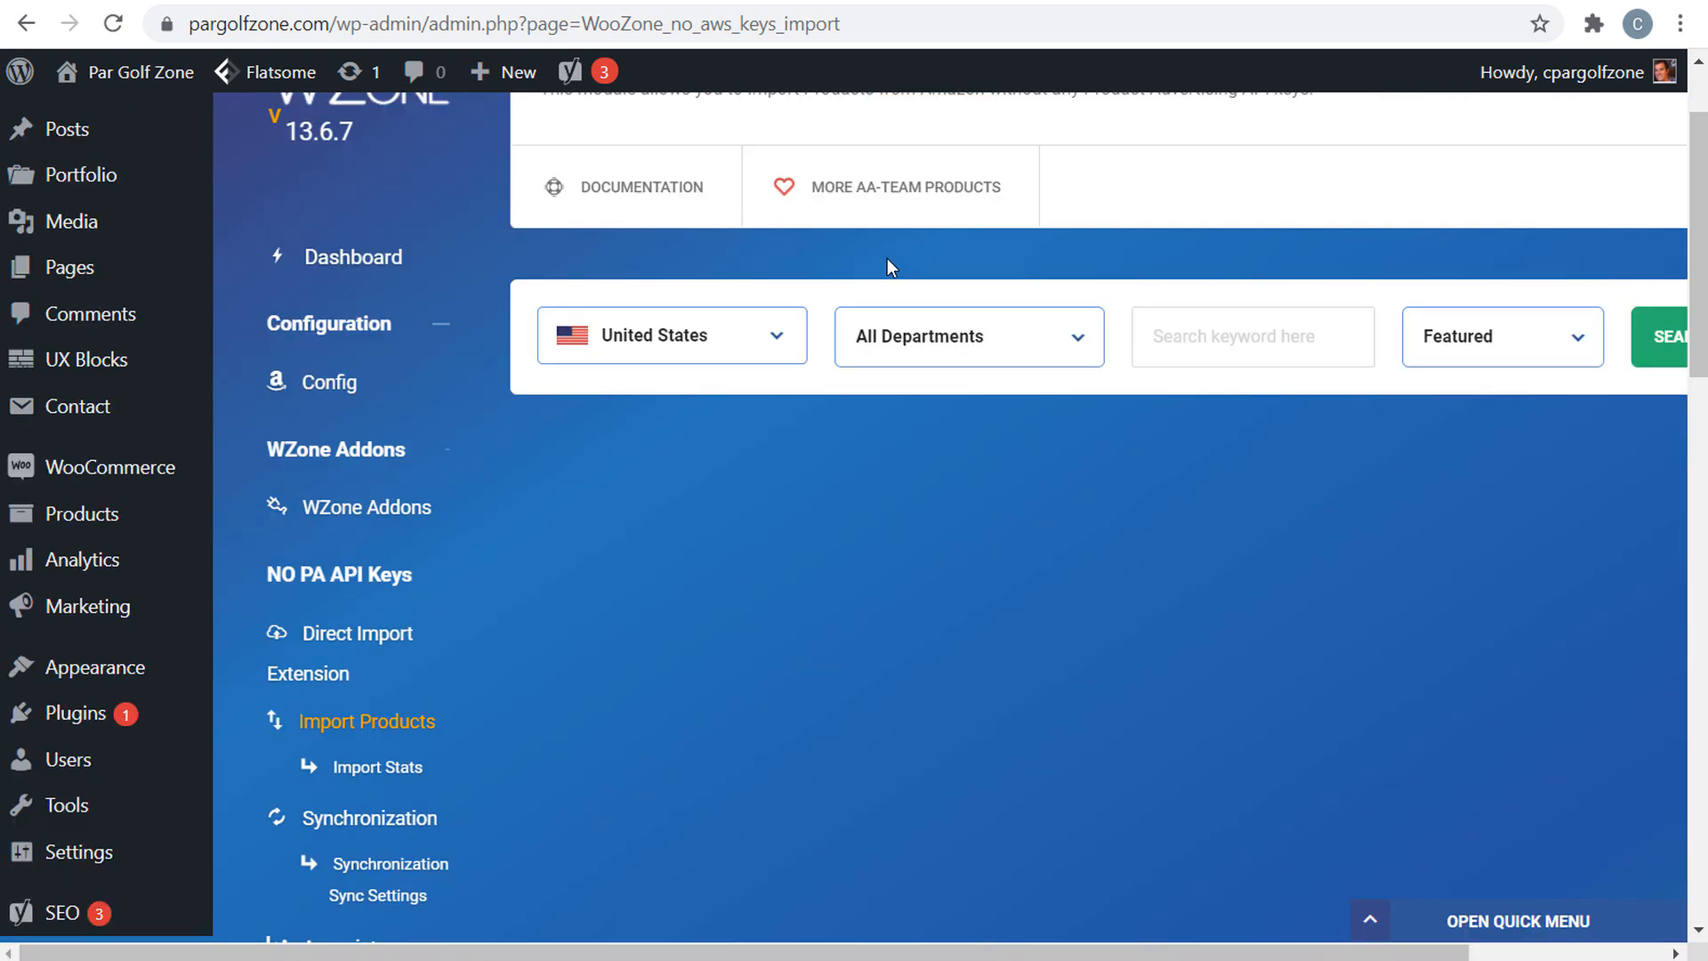
- Search all United States departments for "callaway golf ball" in the No API Keys Import module
left_click_drag(537, 166, 863, 166)
left_click(1018, 171)
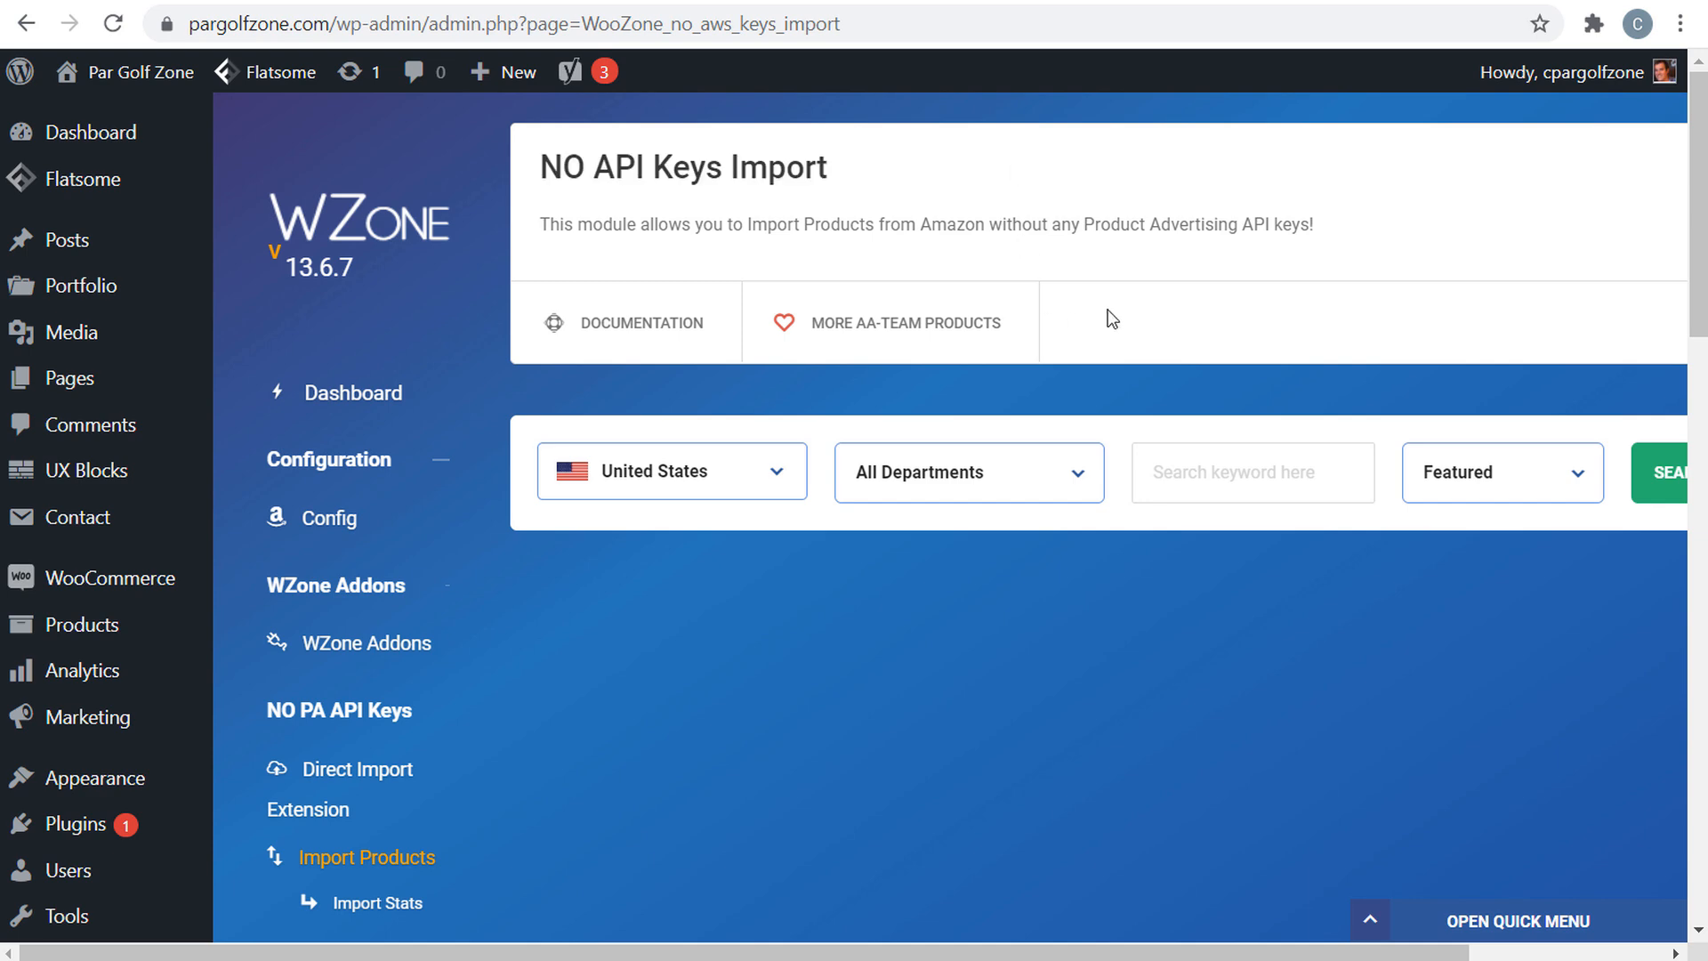
scroll(1108, 311, "down", 1)
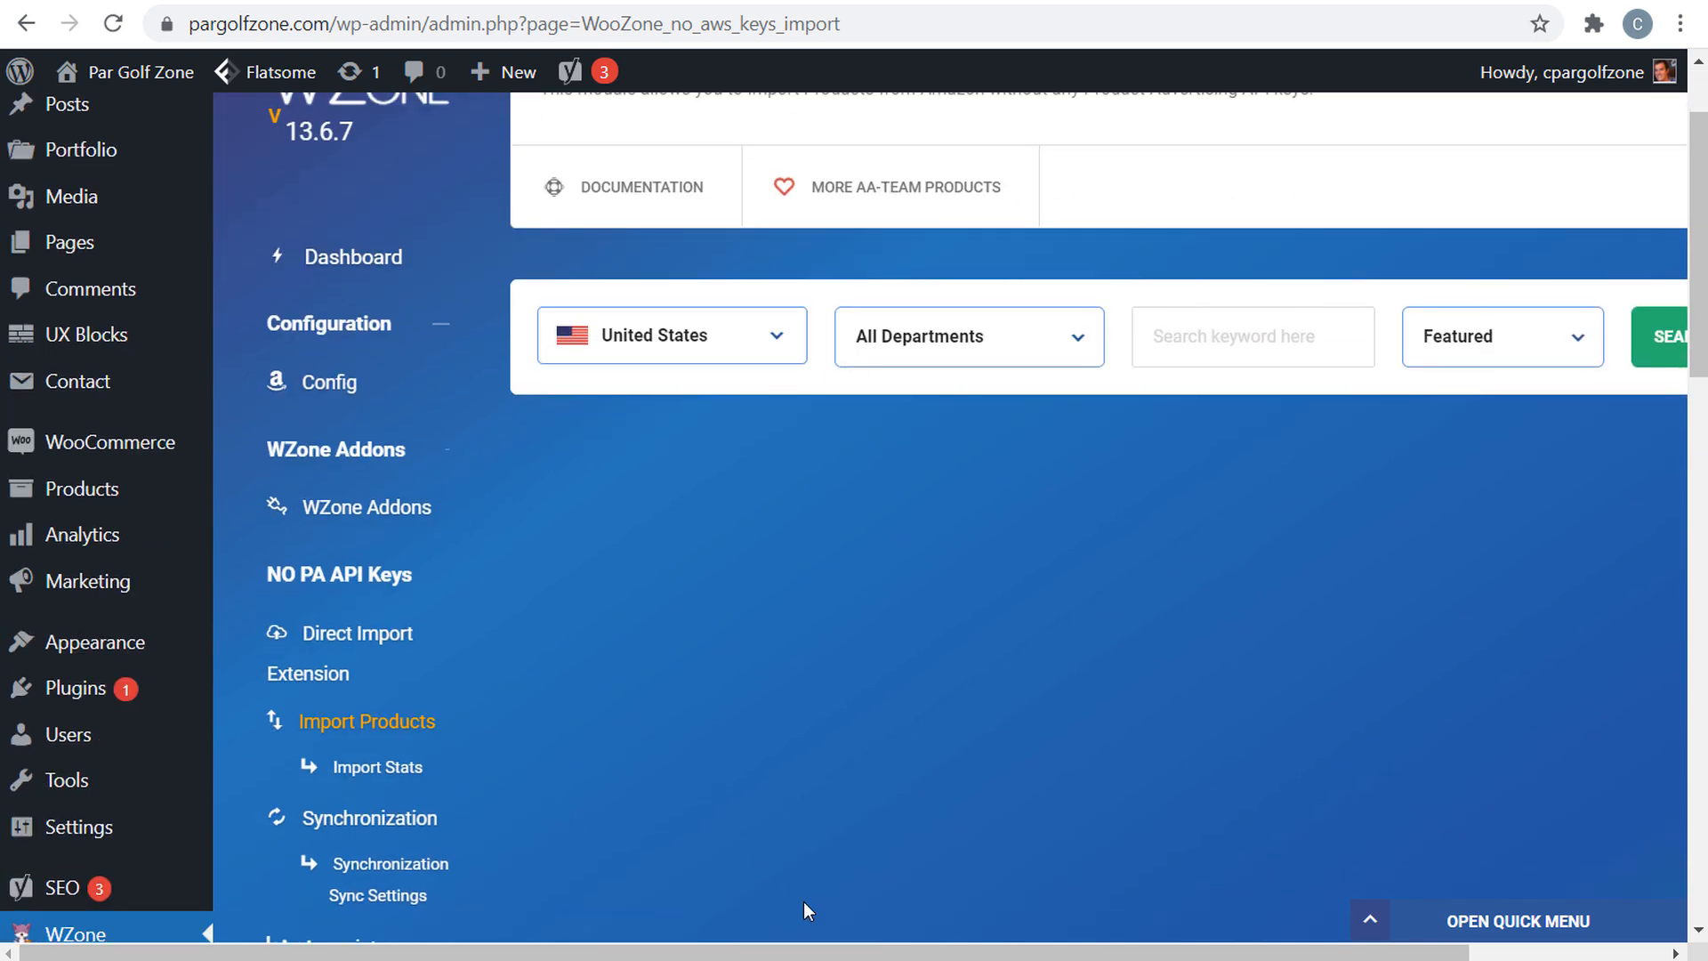
left_click_drag(840, 948, 1035, 560)
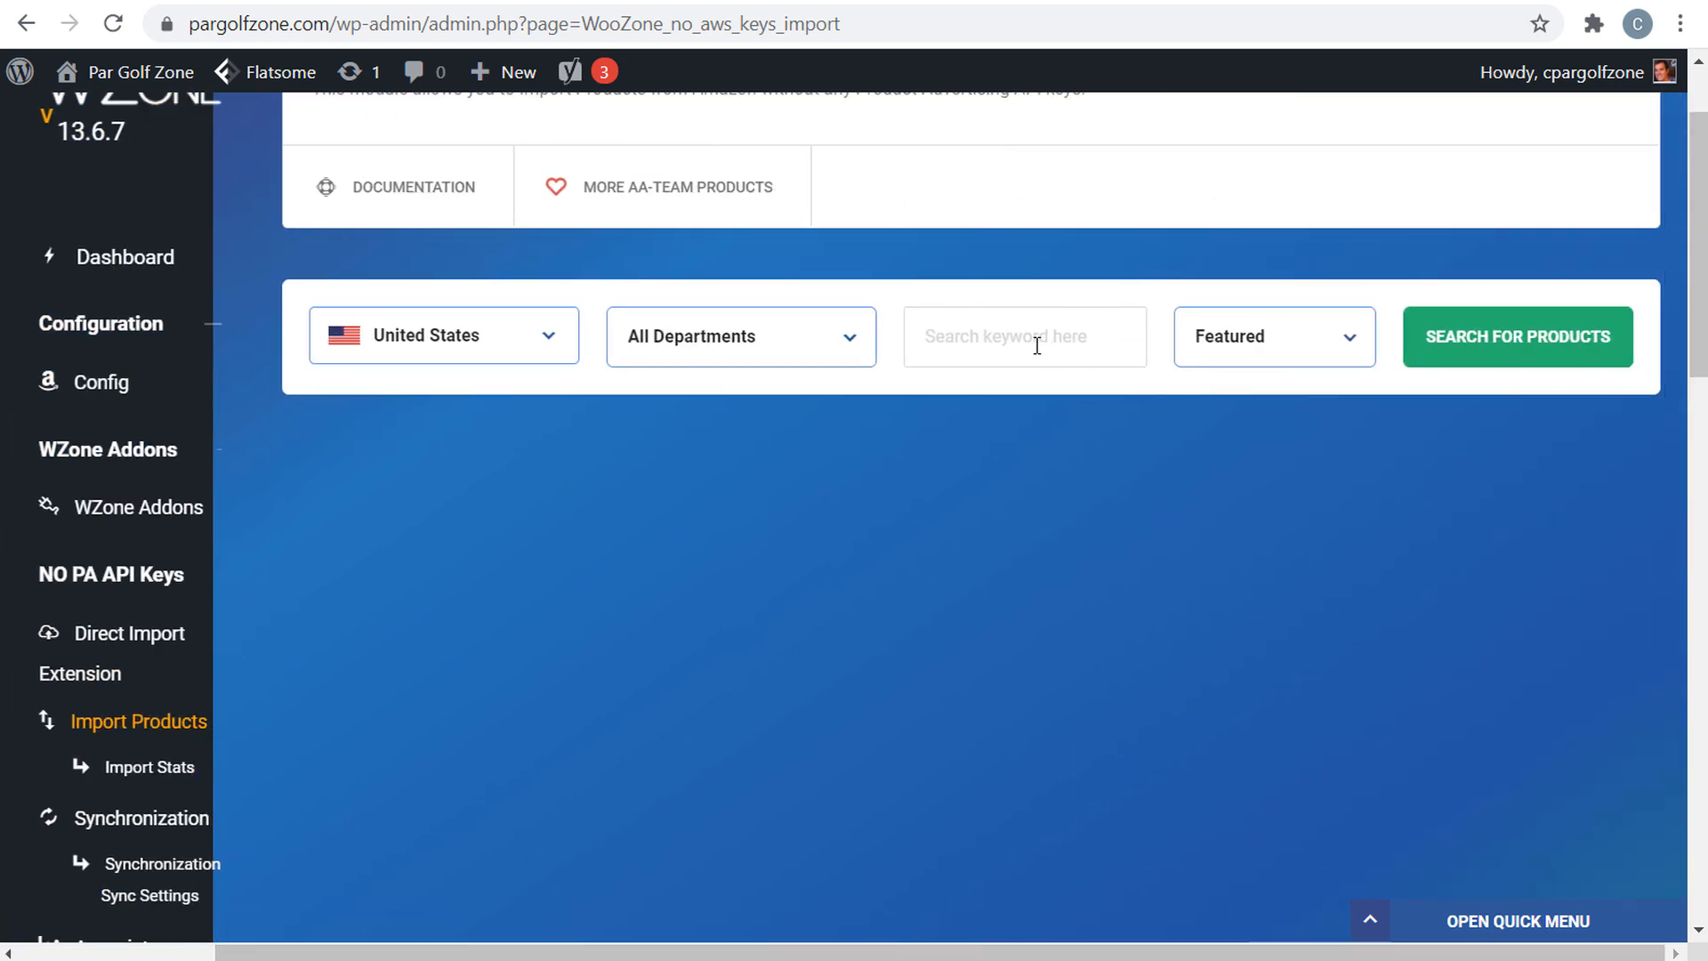
left_click(1000, 338)
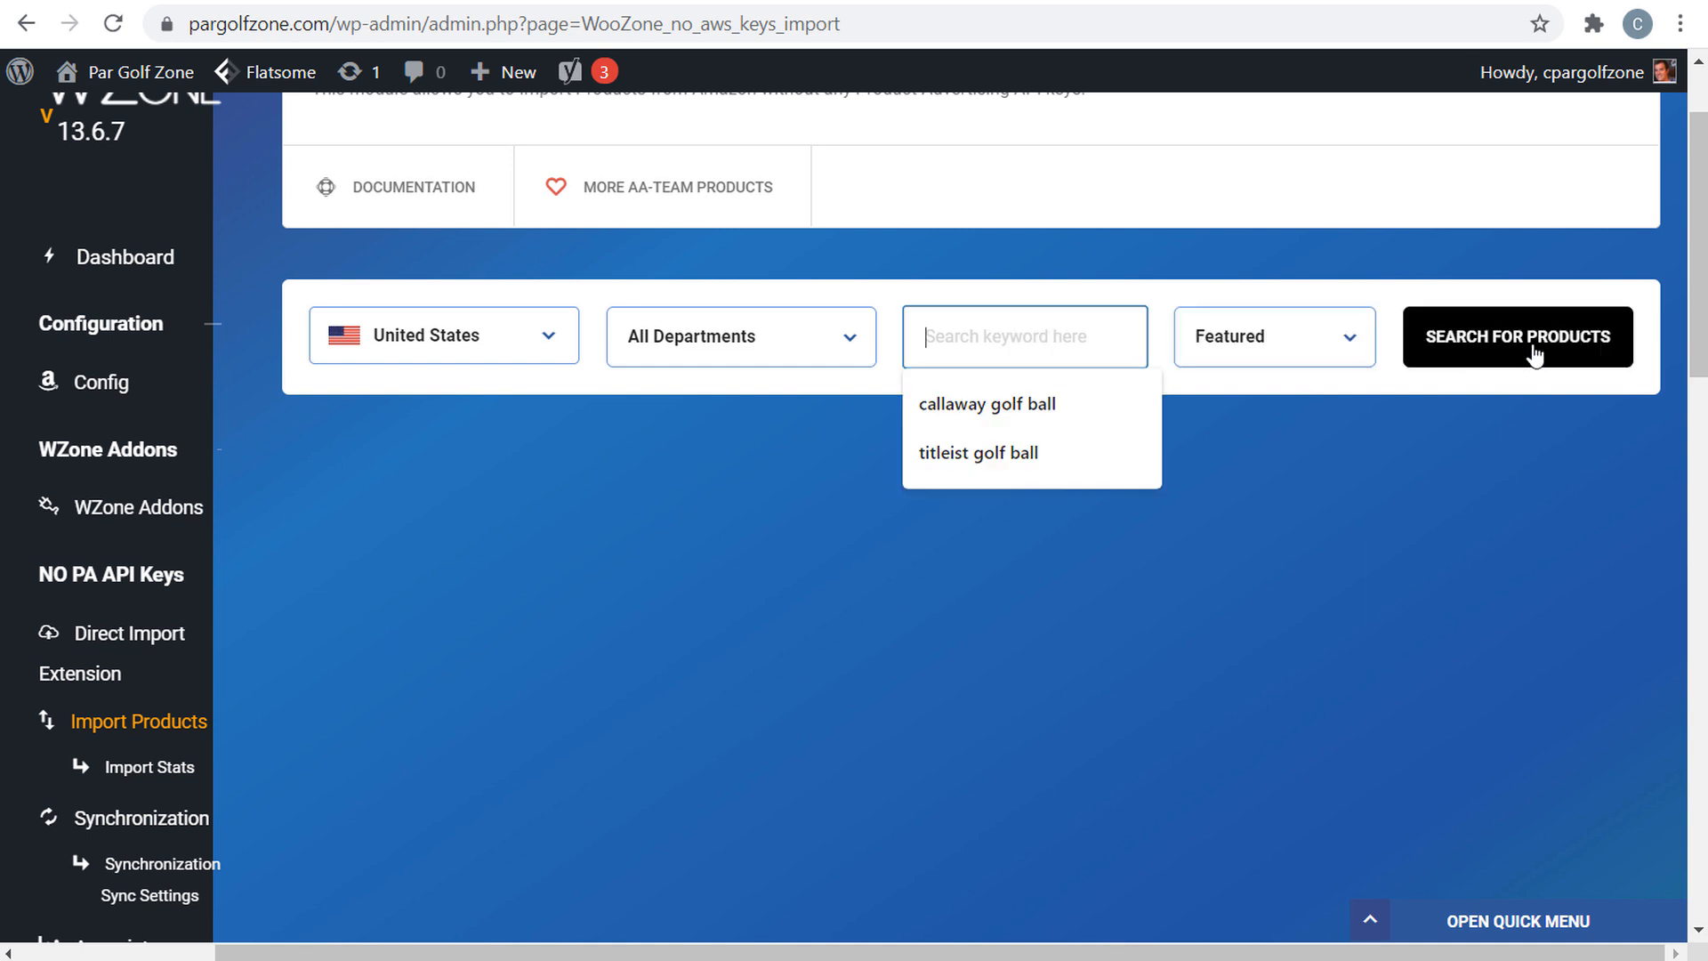
left_click(1028, 415)
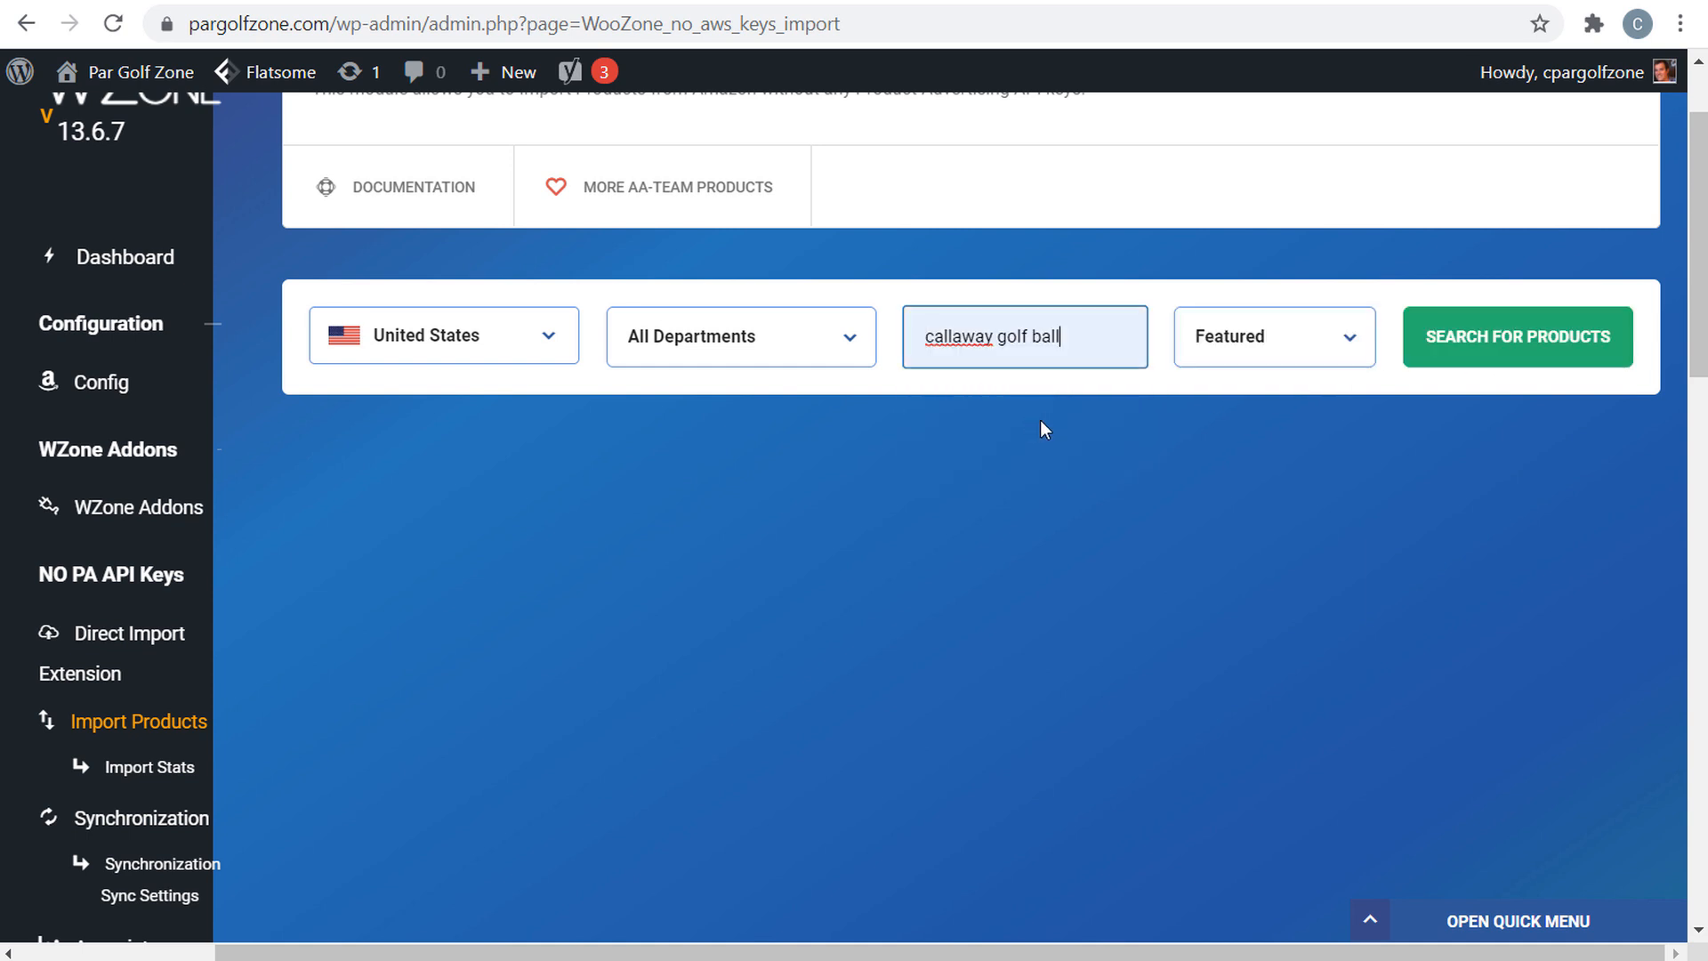
left_click(1518, 336)
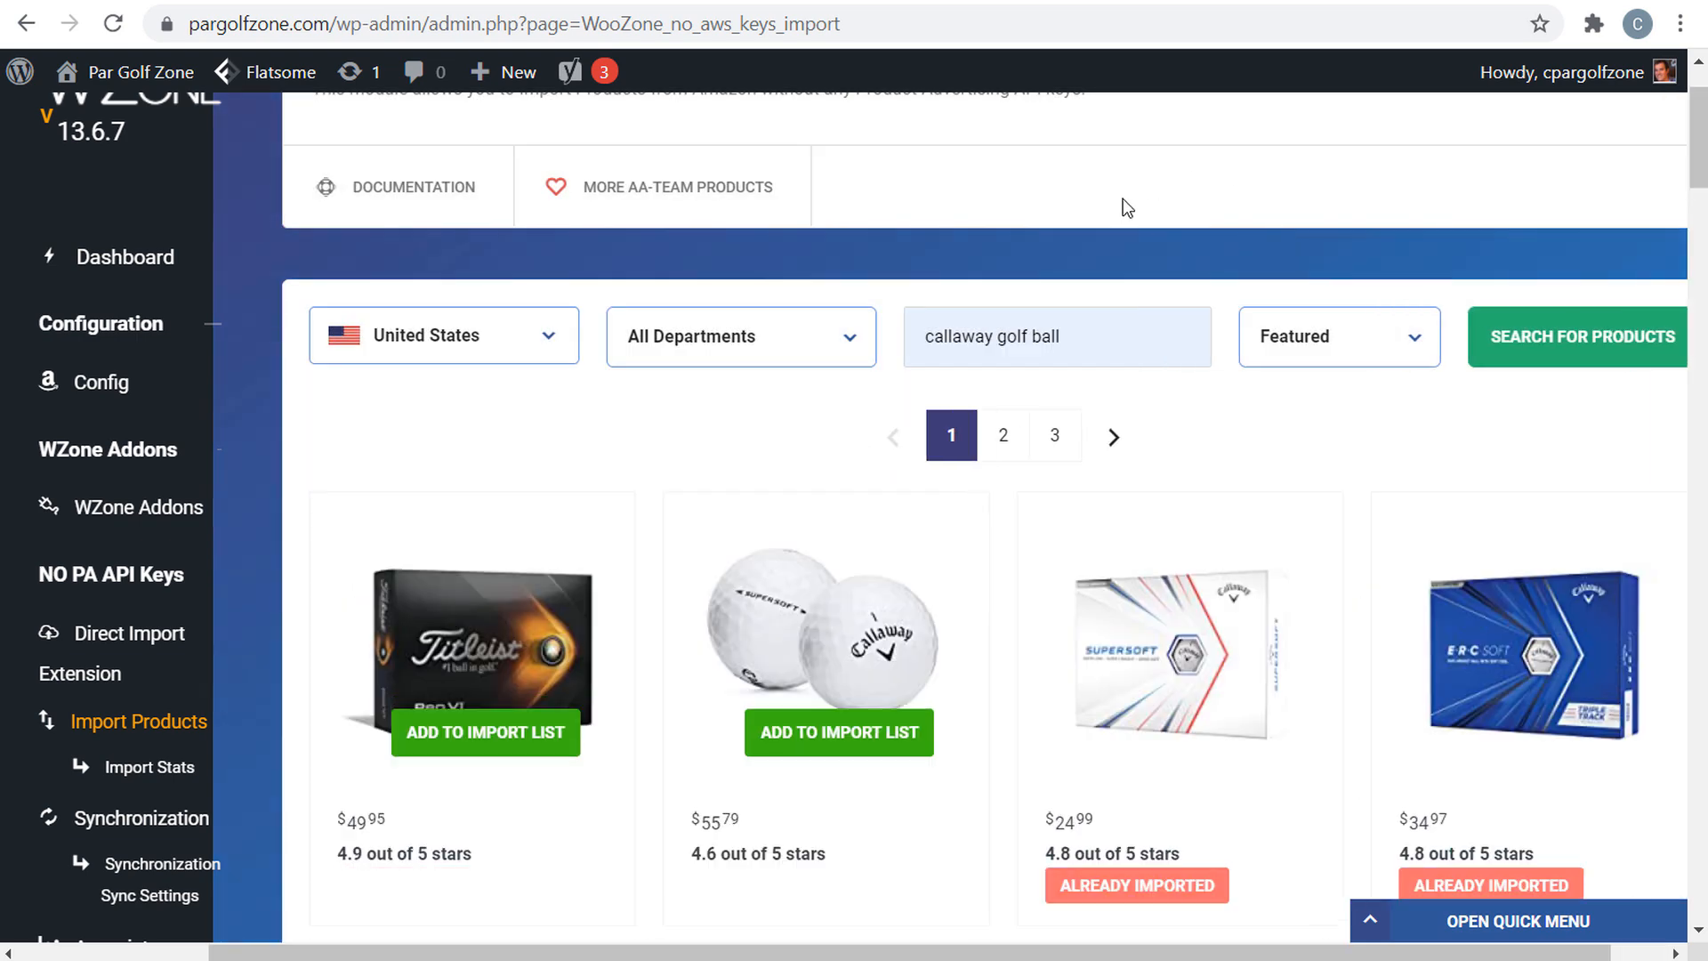
- Add the loose Callaway Supersoft balls and the boxed Chrome Soft, Hex Soft, Supersoft Max and Chrome Soft X LS balls to the import list
scroll(1193, 450, "down", 3)
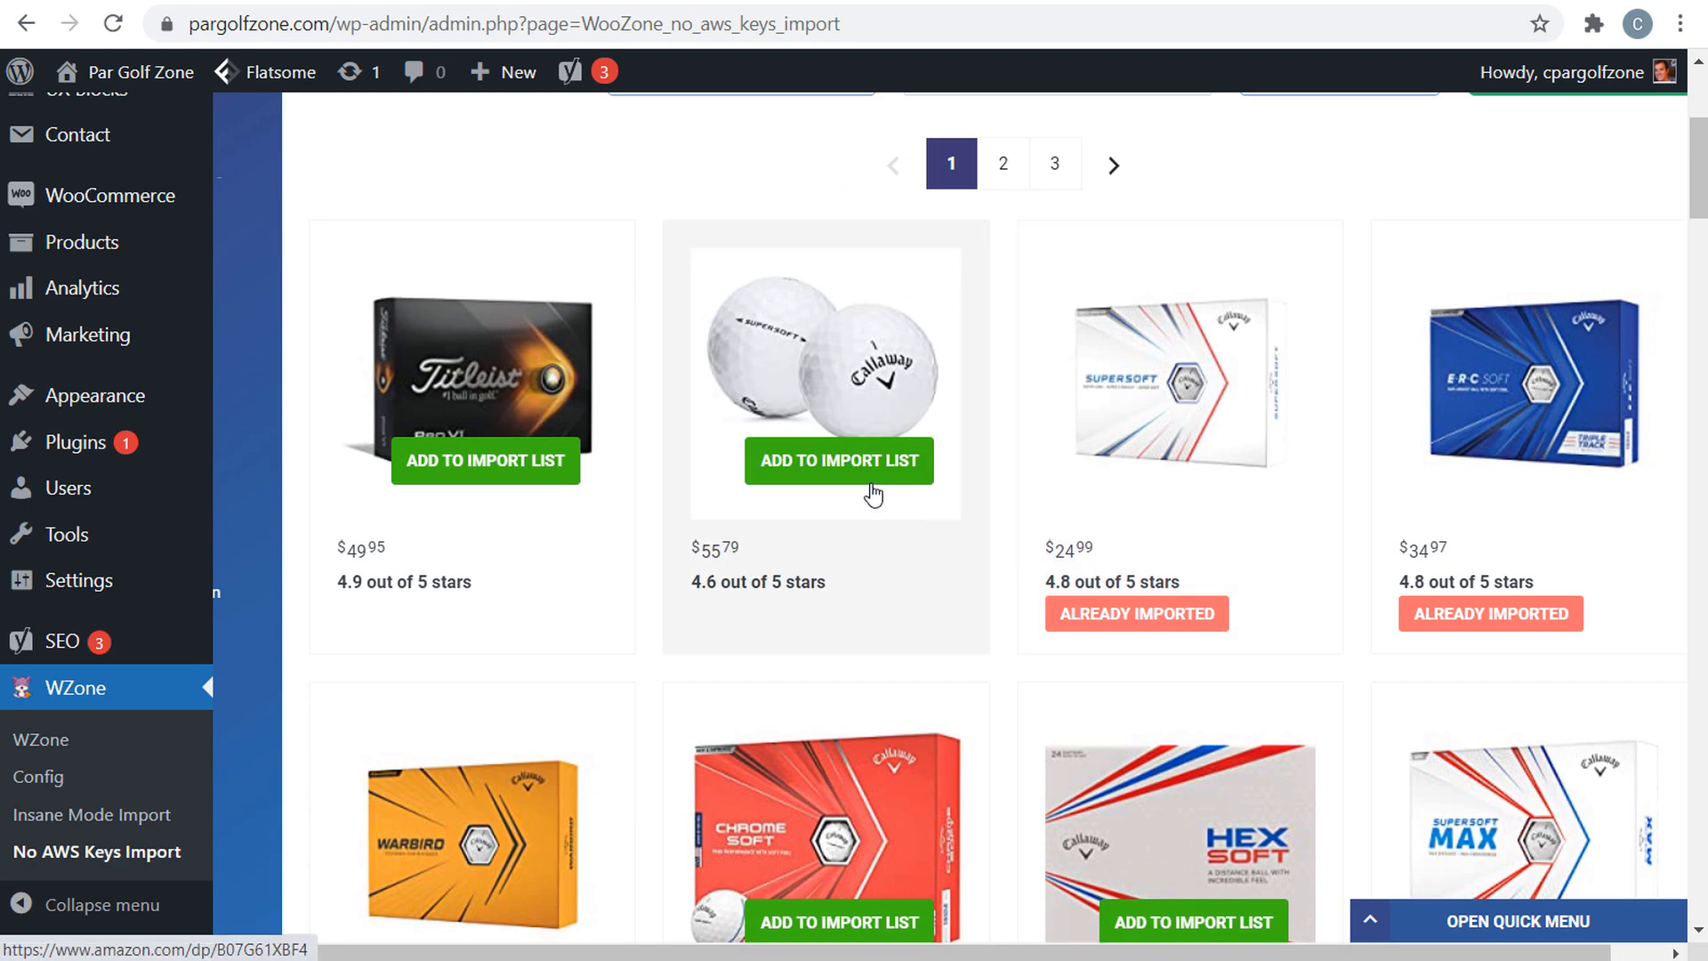
left_click(829, 467)
scroll(801, 362, "down", 6)
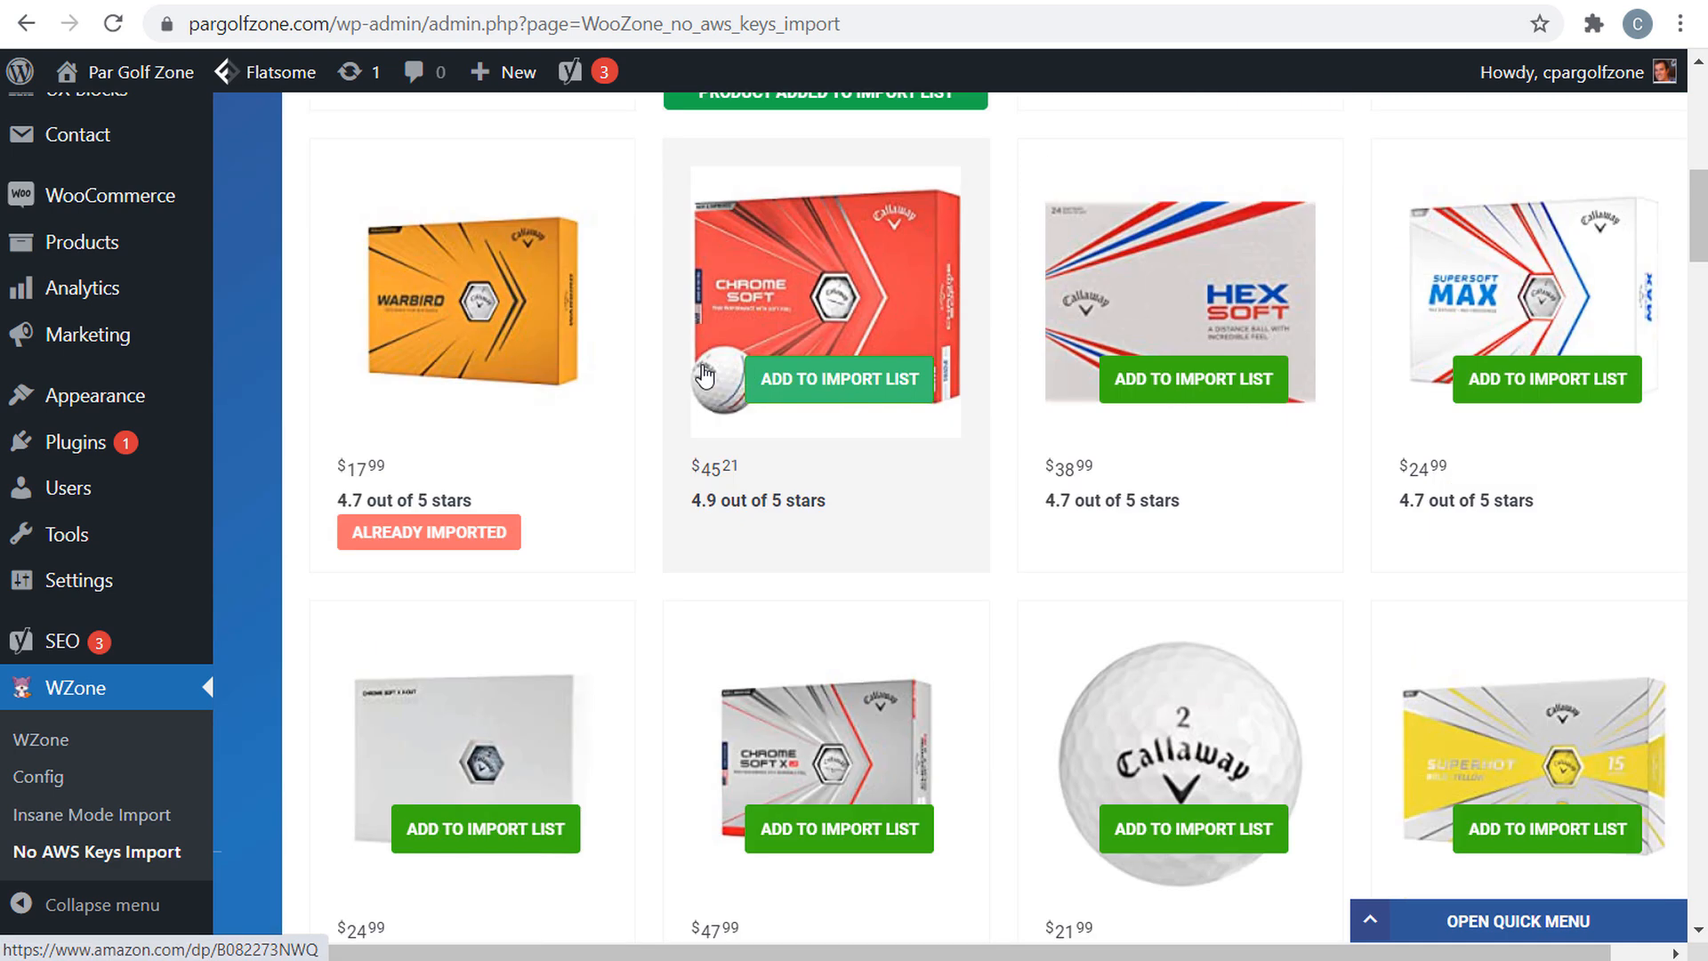
left_click(868, 380)
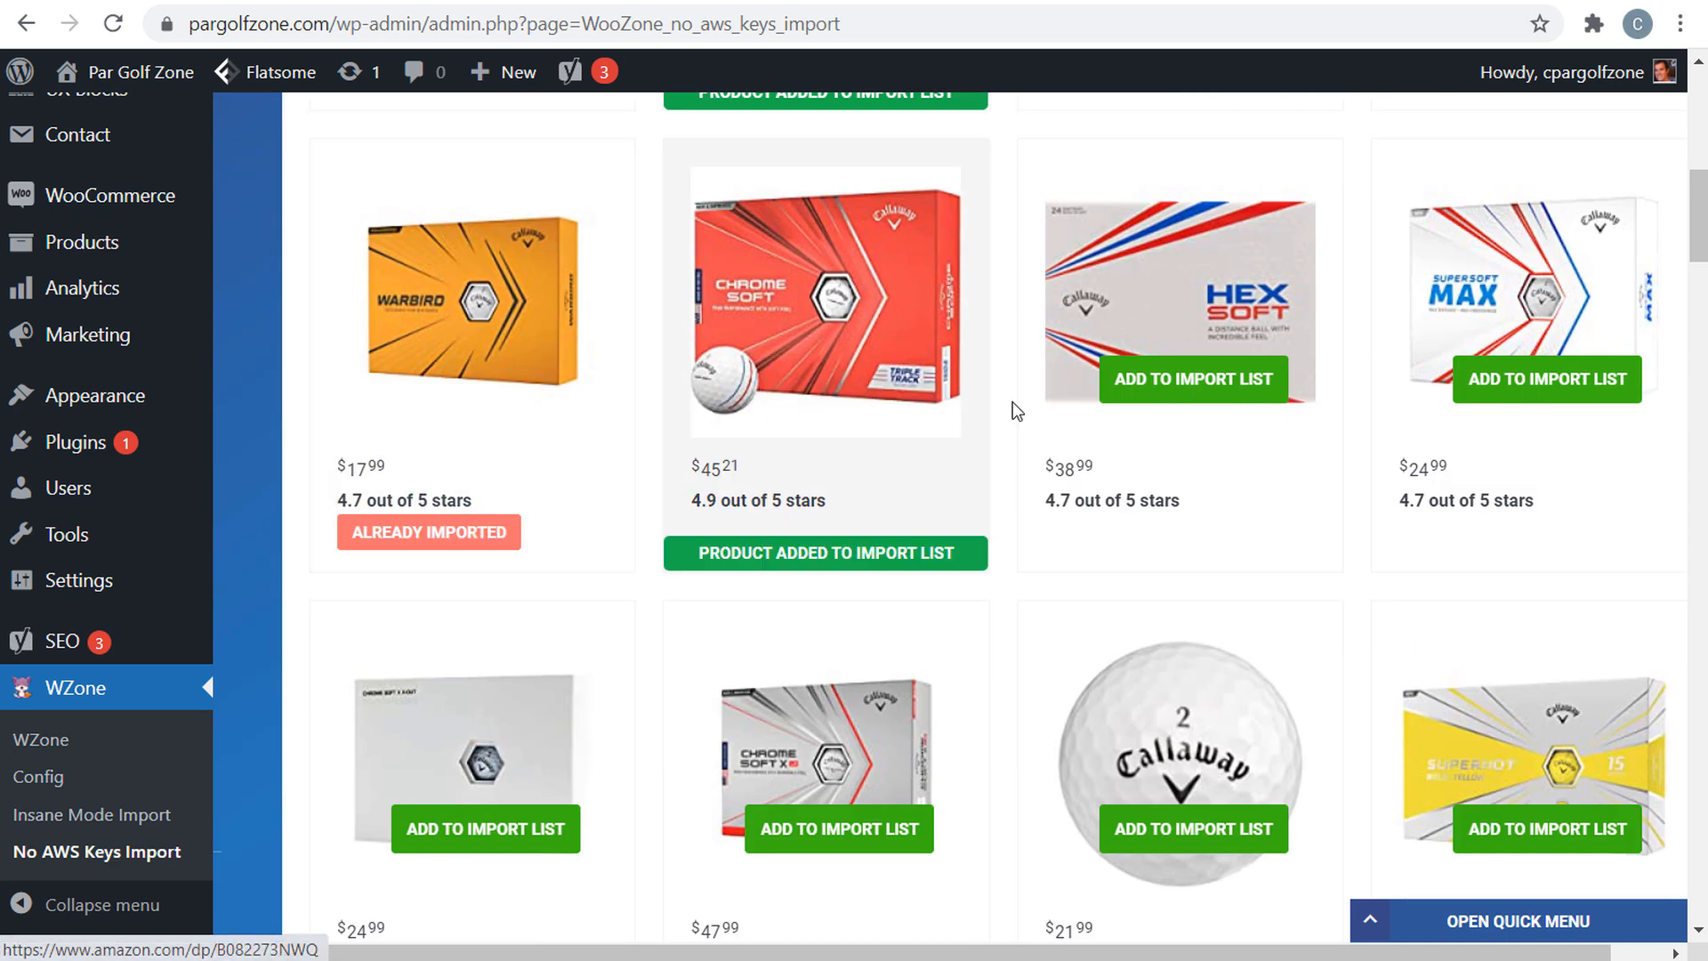
left_click(1190, 391)
left_click(1530, 396)
scroll(1530, 396, "down", 5)
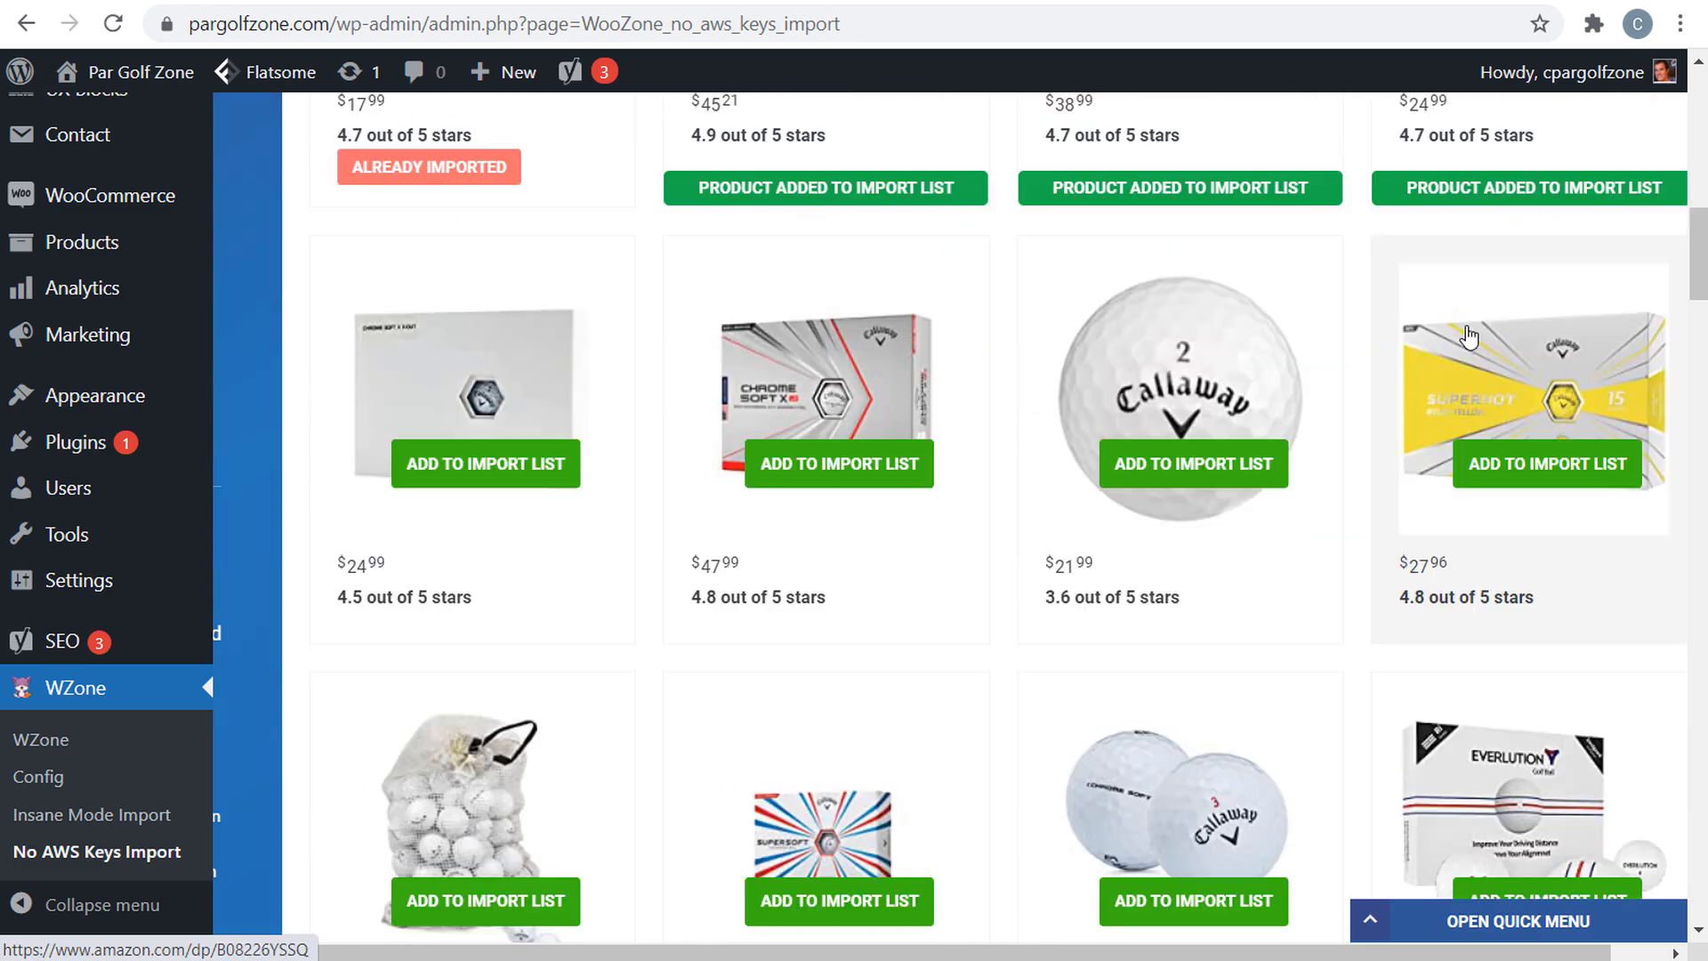
left_click(845, 425)
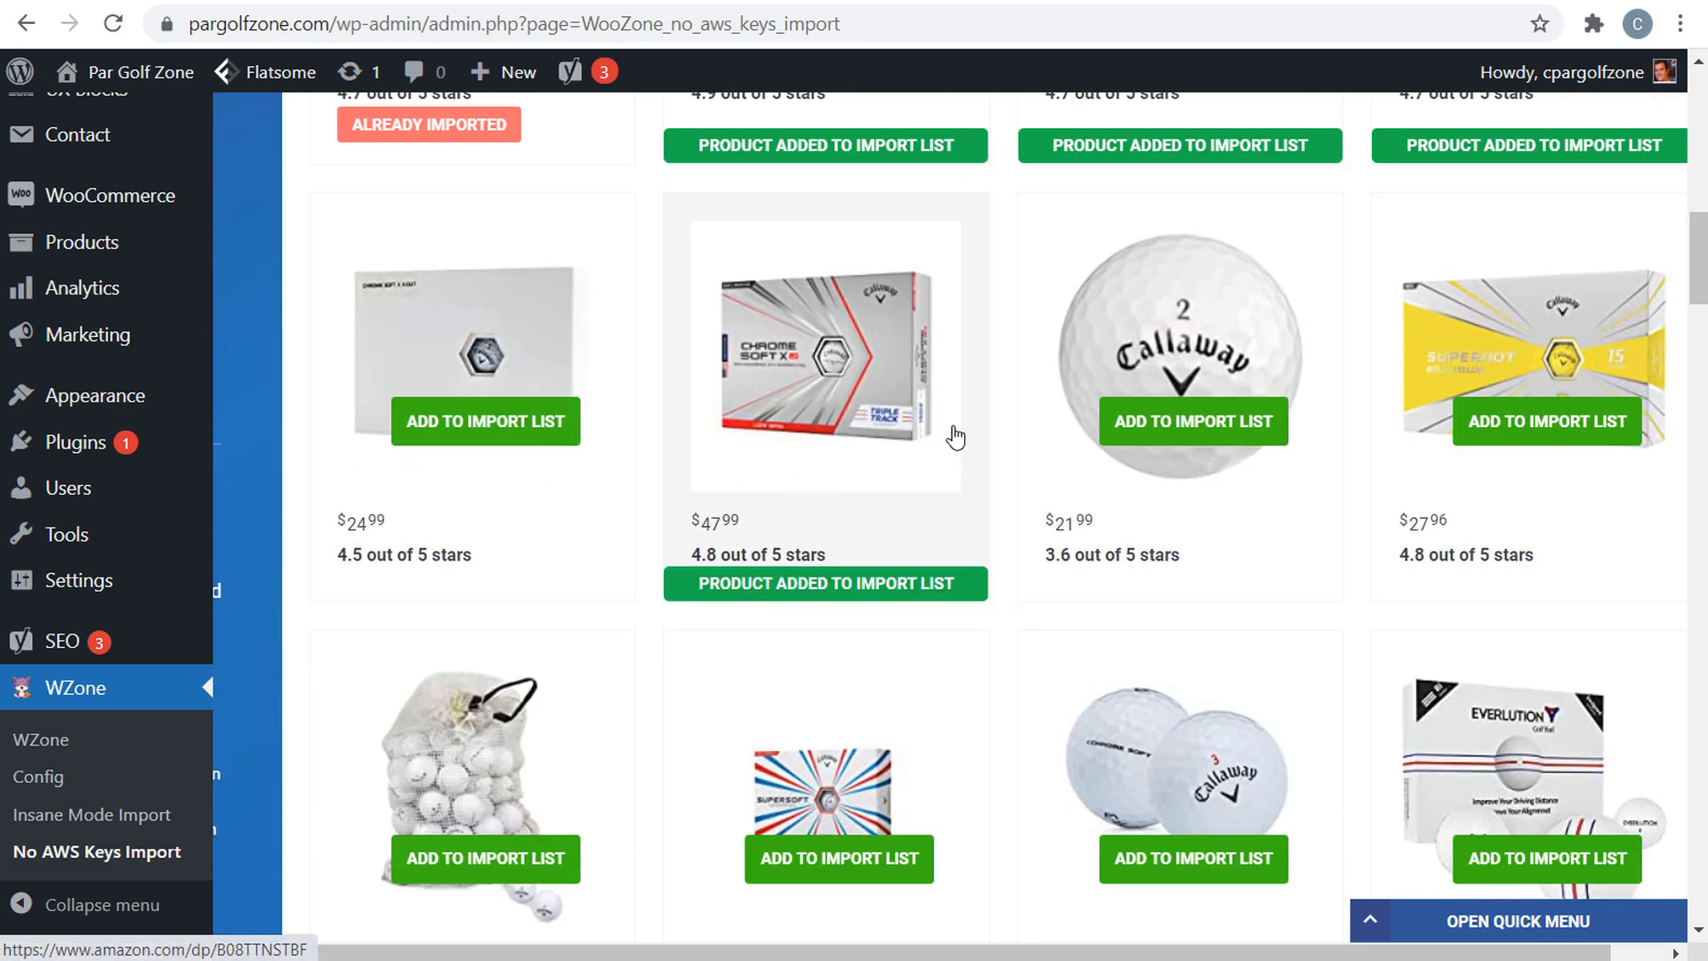
- Configure the import list for Simple Product with 3 images and Spin on Import enabled
scroll(917, 405, "down", 18)
scroll(973, 440, "down", 15)
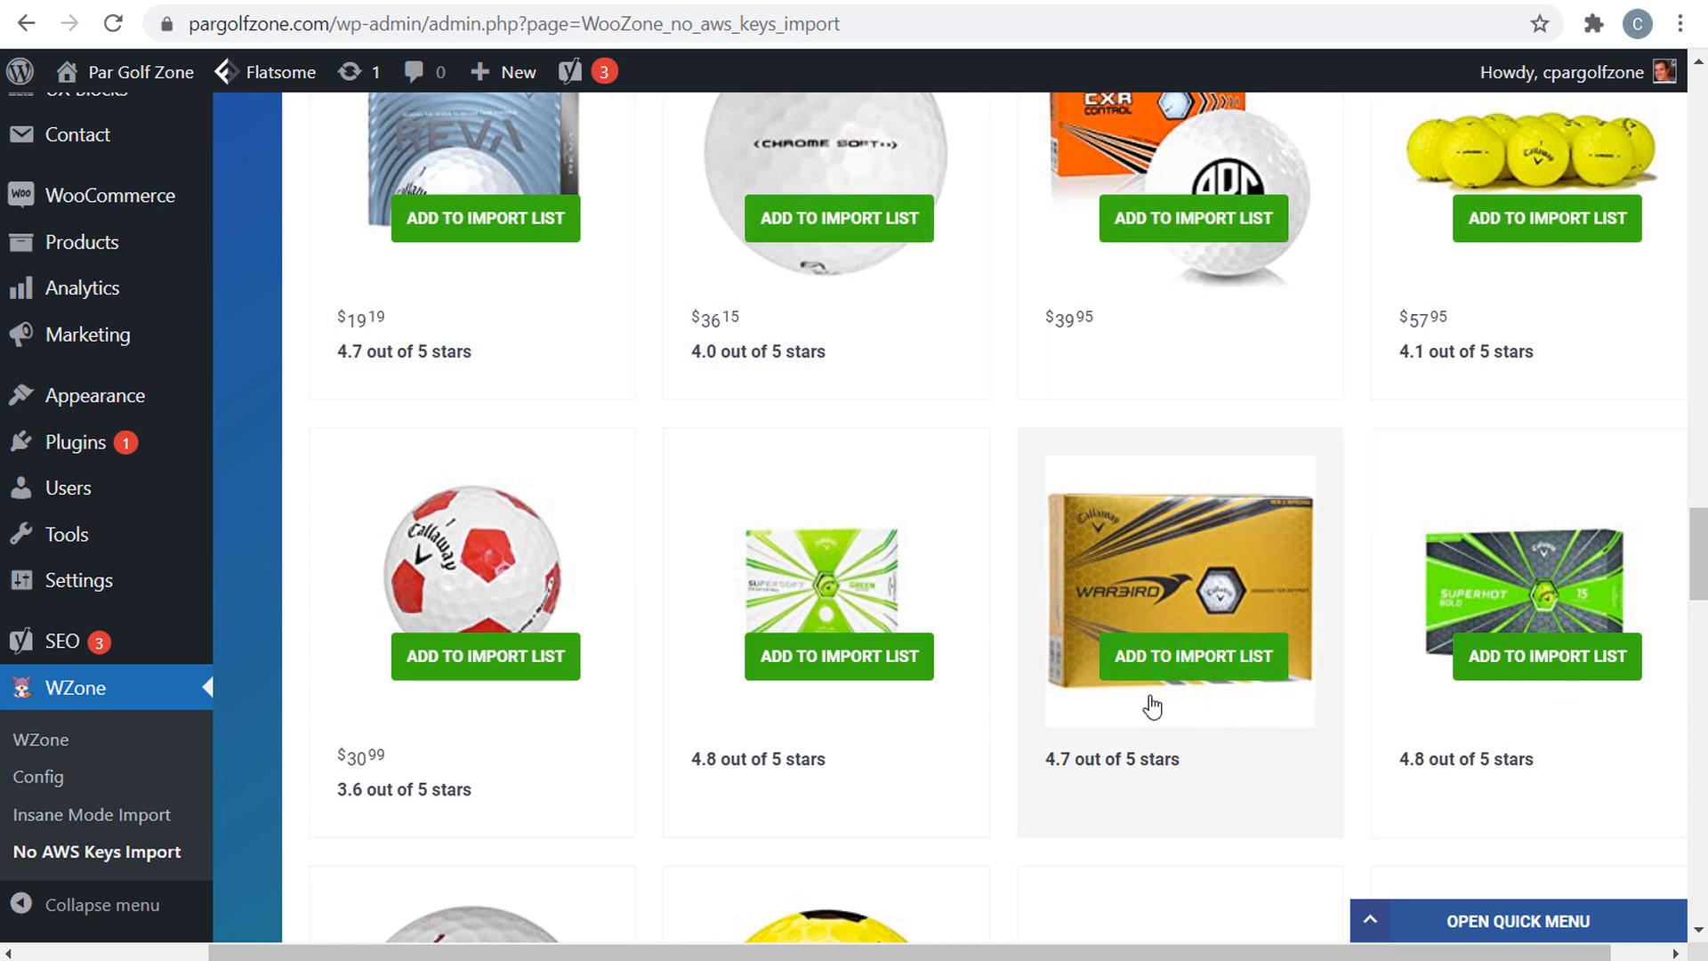
scroll(644, 759, "down", 5)
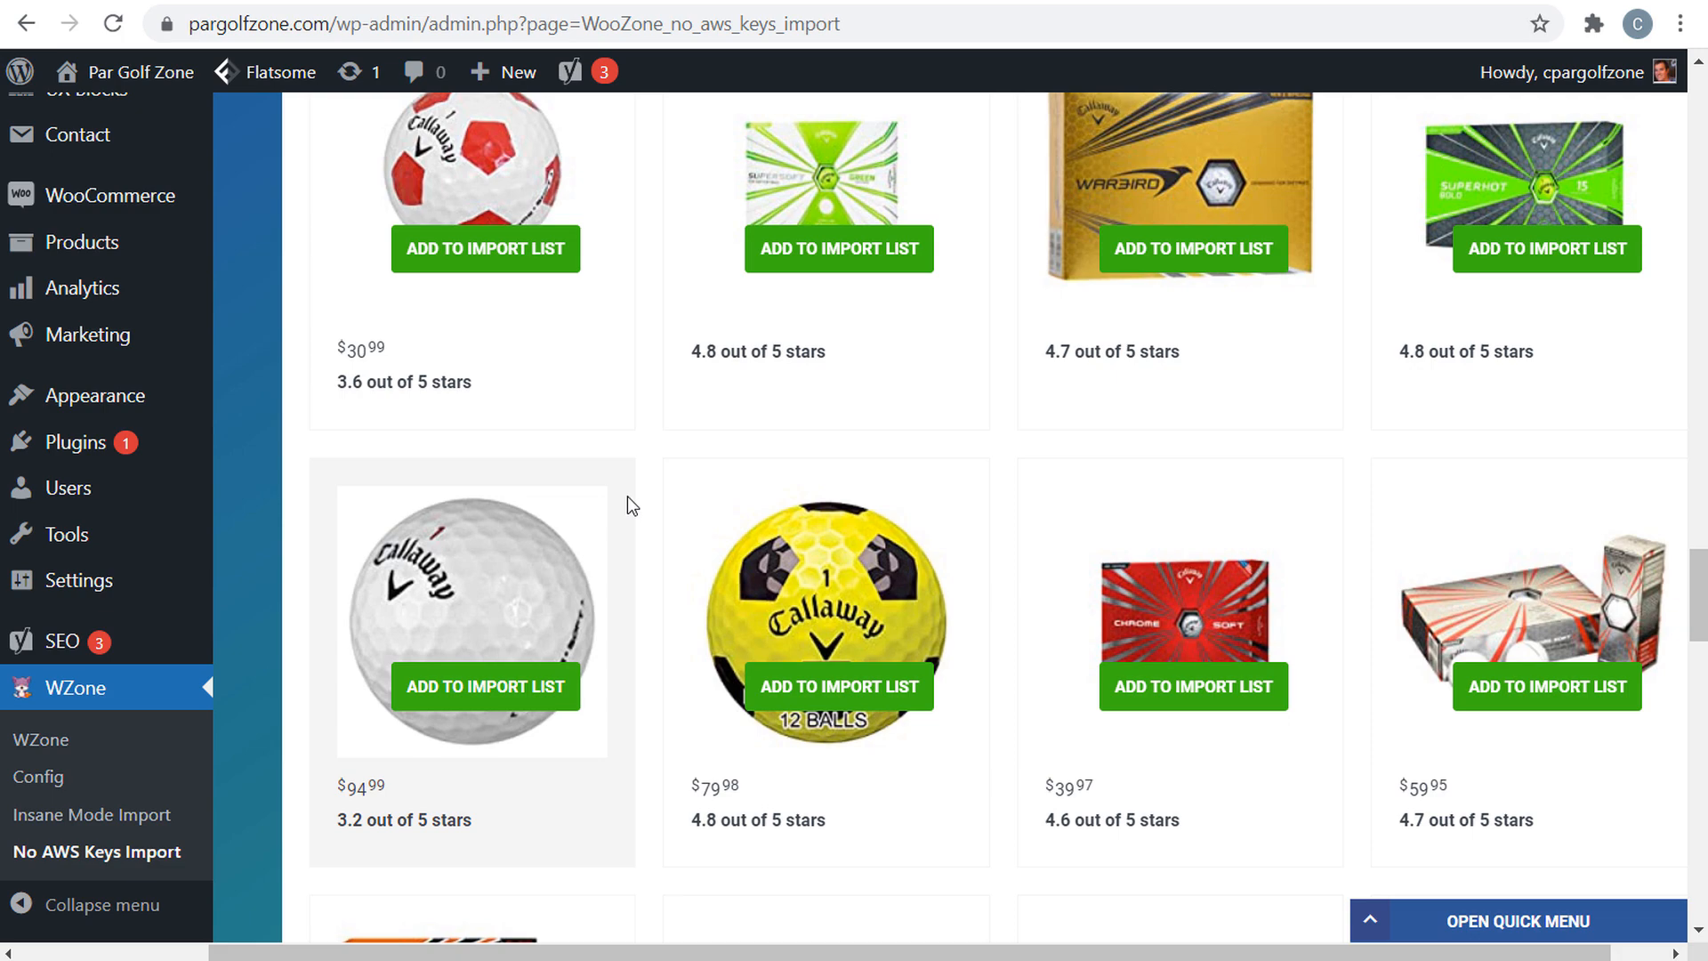
scroll(587, 427, "down", 6)
scroll(625, 442, "down", 20)
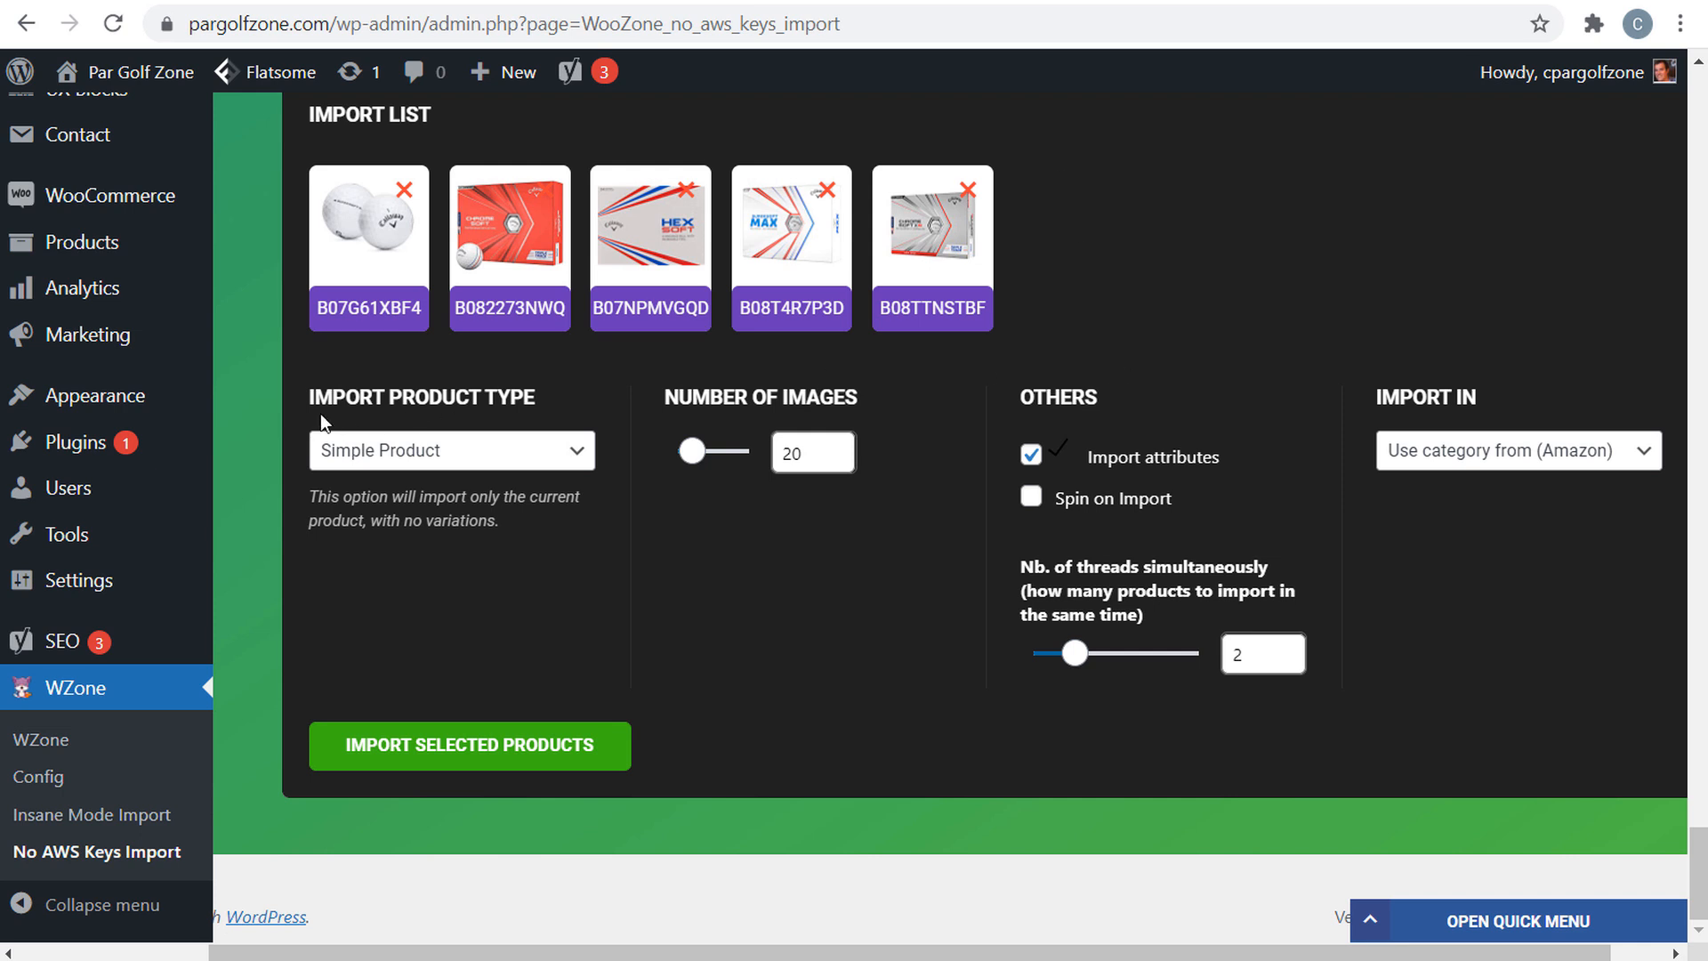
left_click(504, 461)
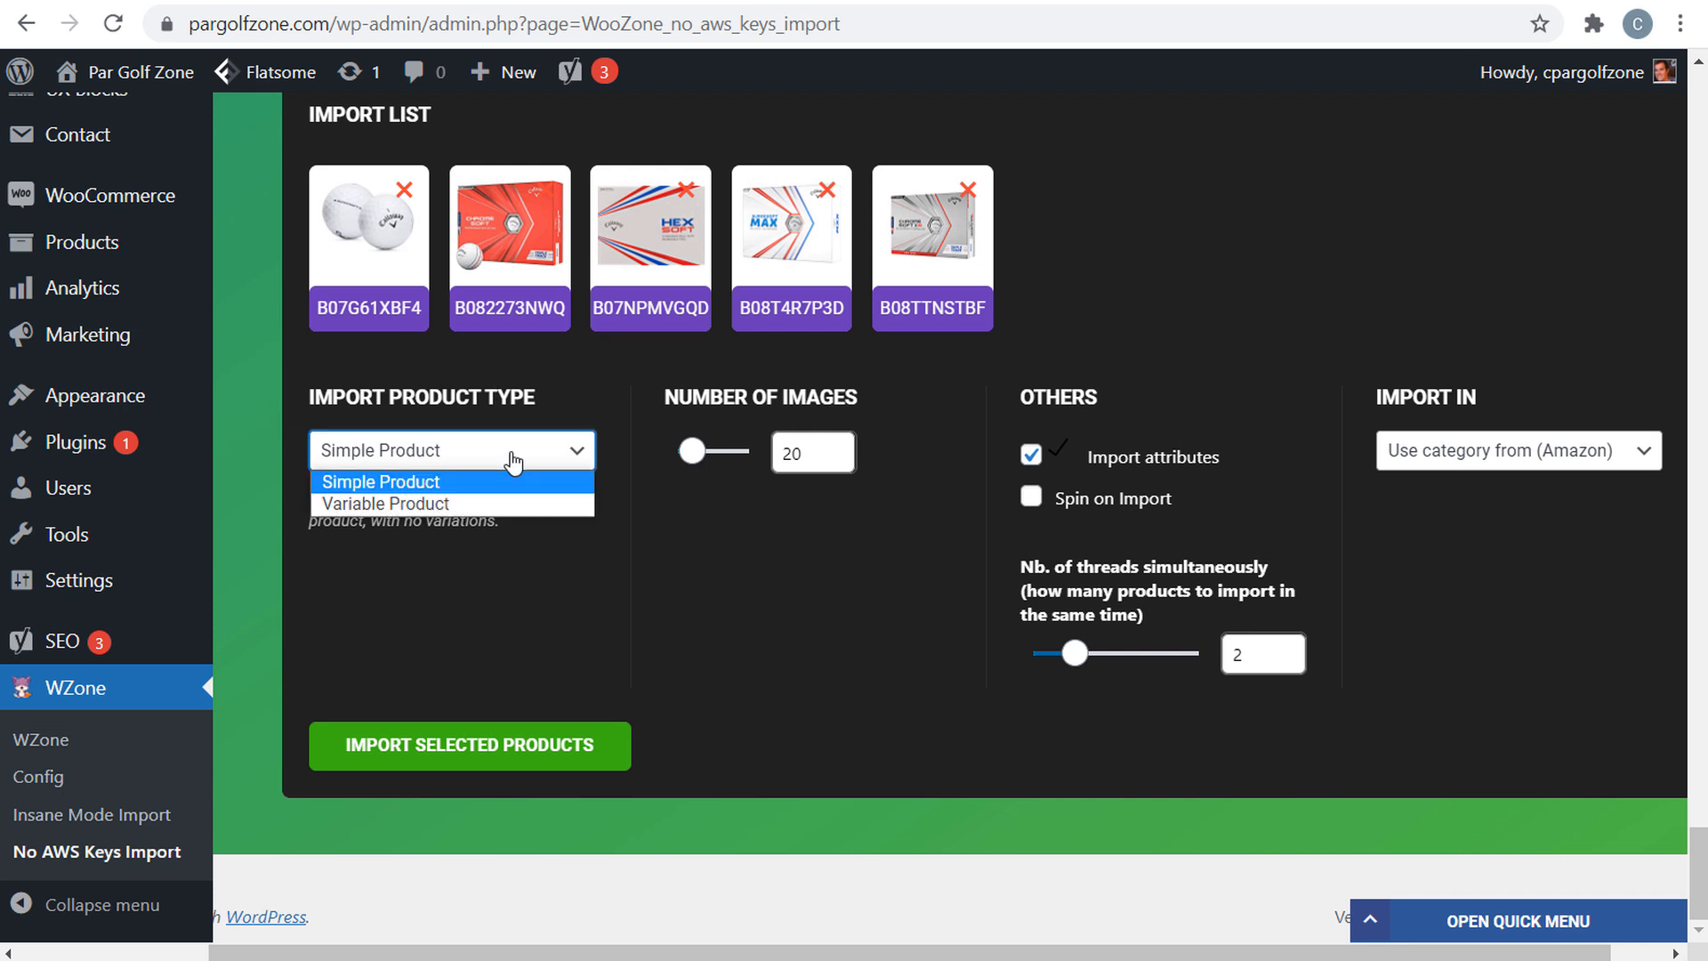
left_click(407, 483)
left_click(408, 450)
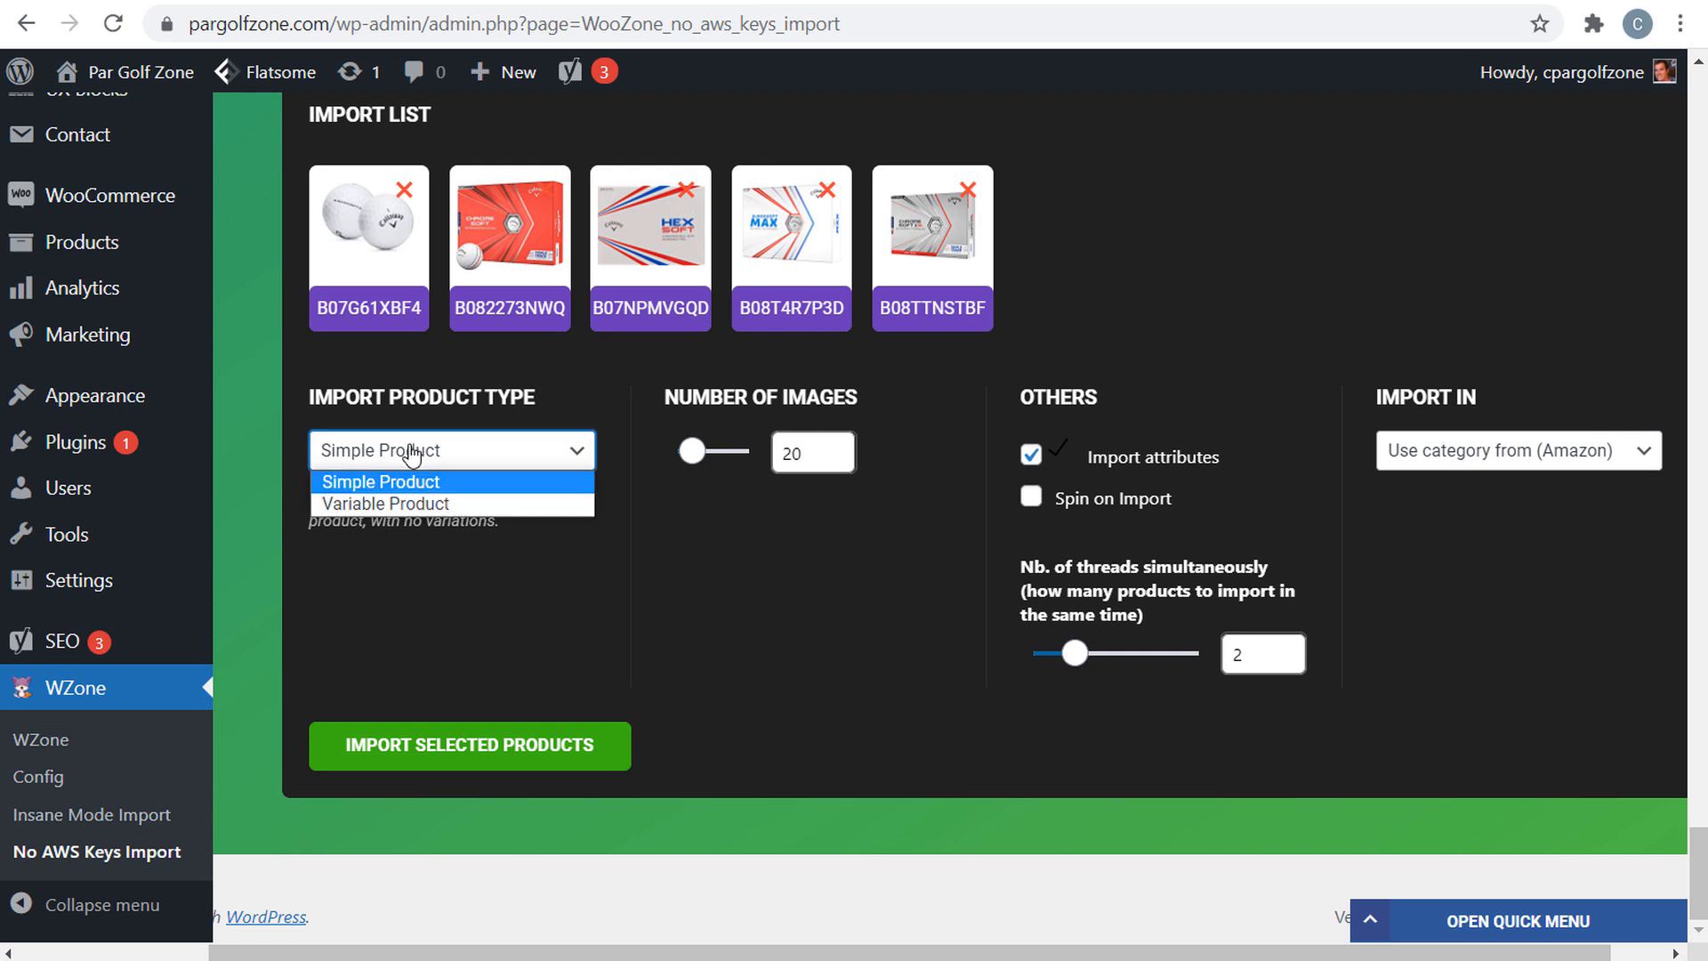
left_click(343, 488)
double_click(793, 454)
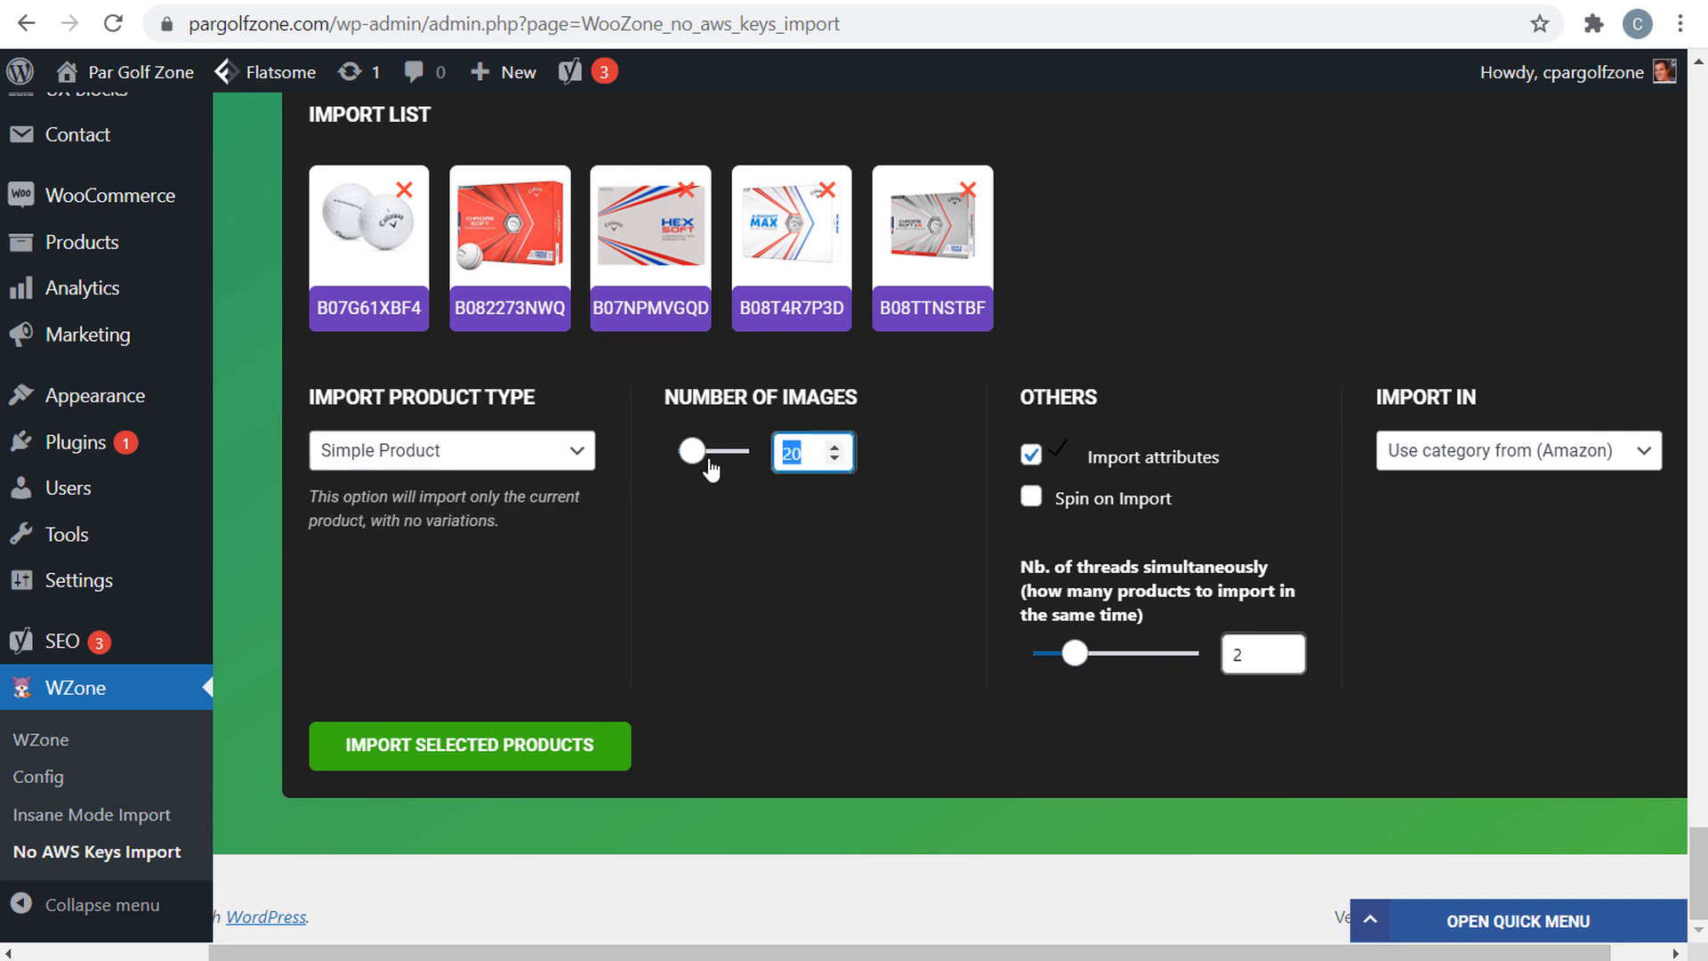
type("3")
left_click(897, 589)
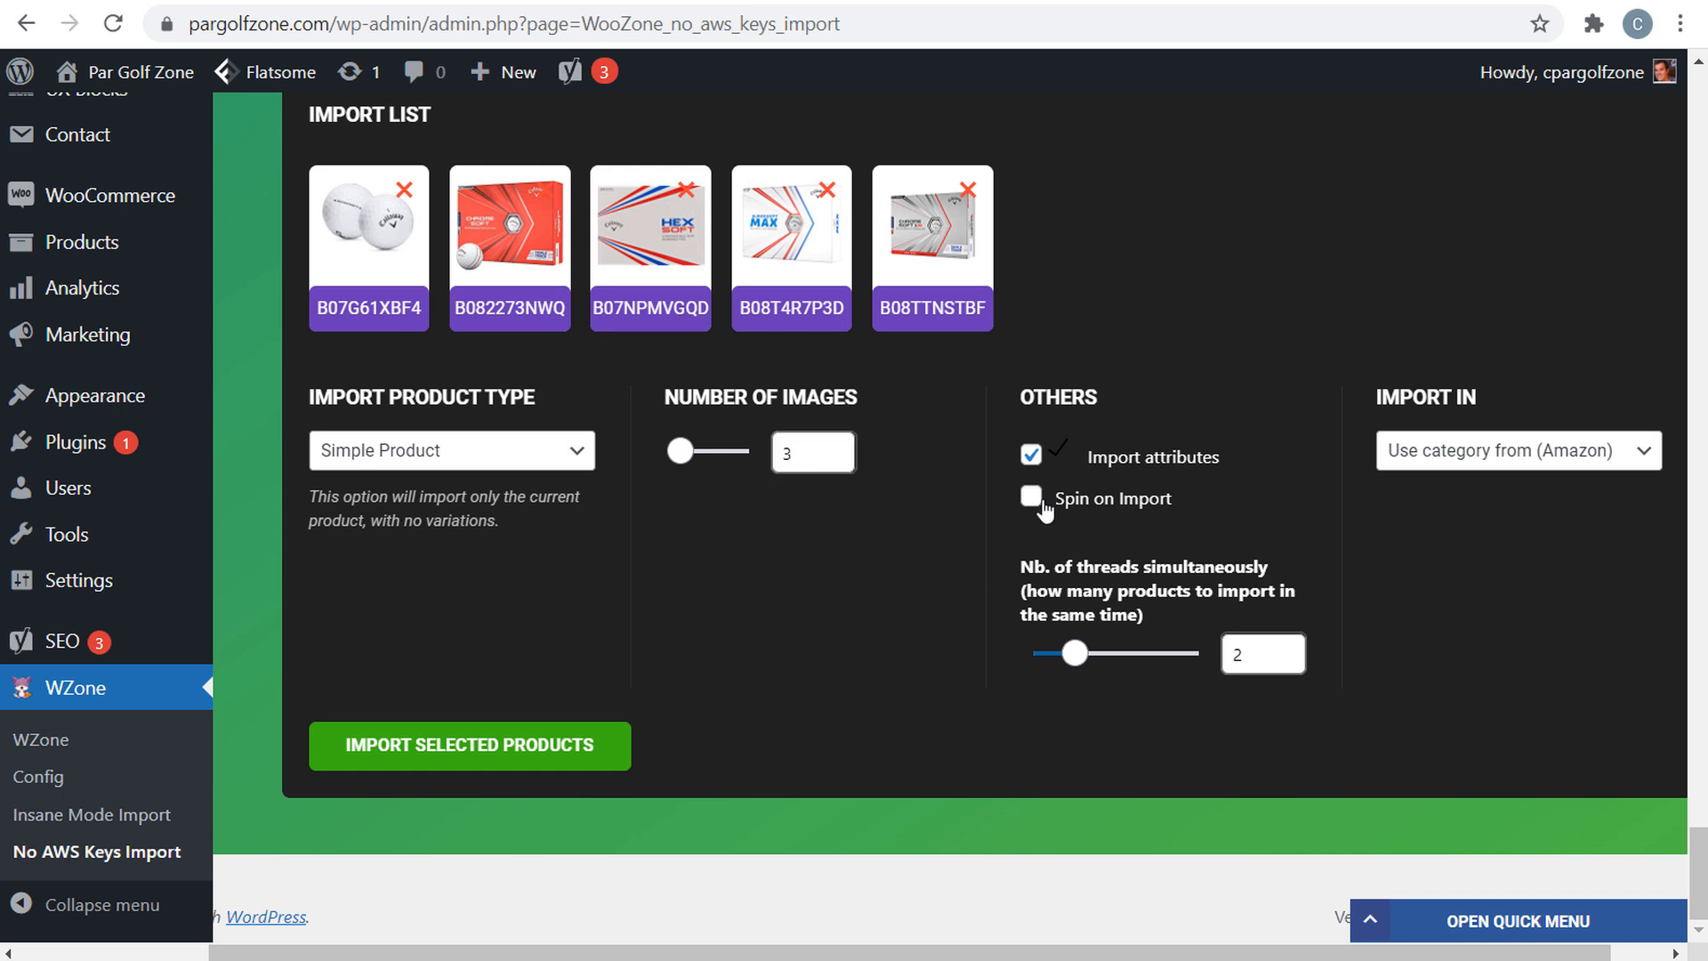
left_click(1031, 498)
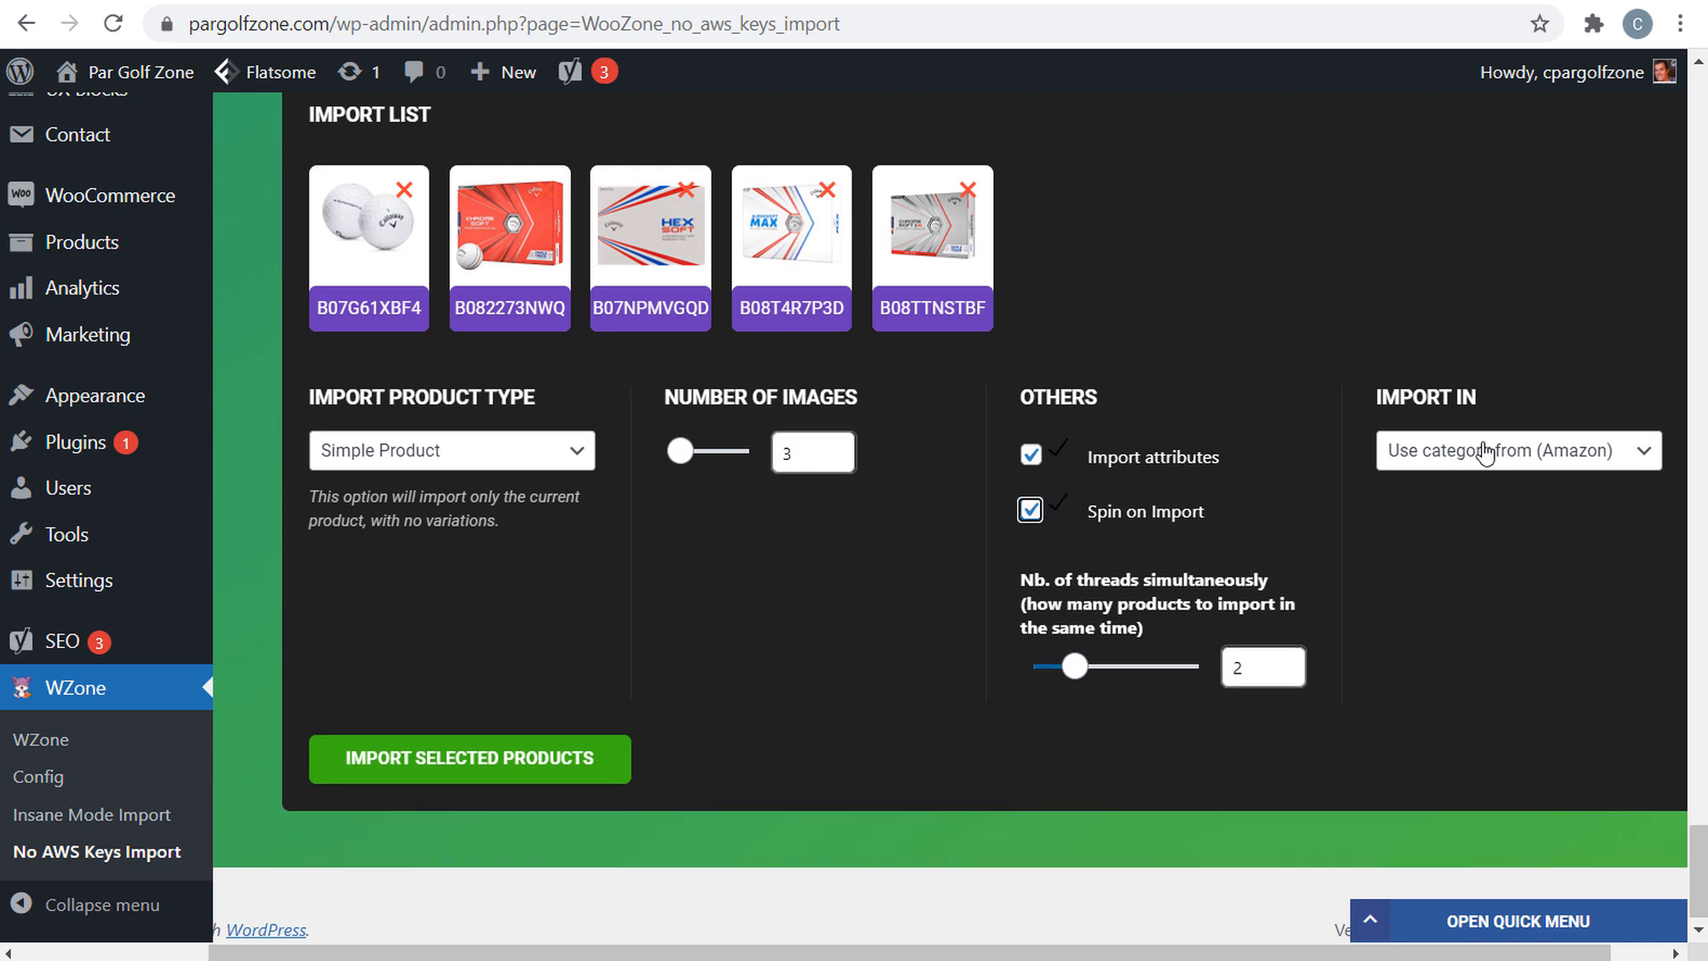
- Import the listed products into the Callaway Golf Balls category and check their entries in the import log
left_click(1564, 452)
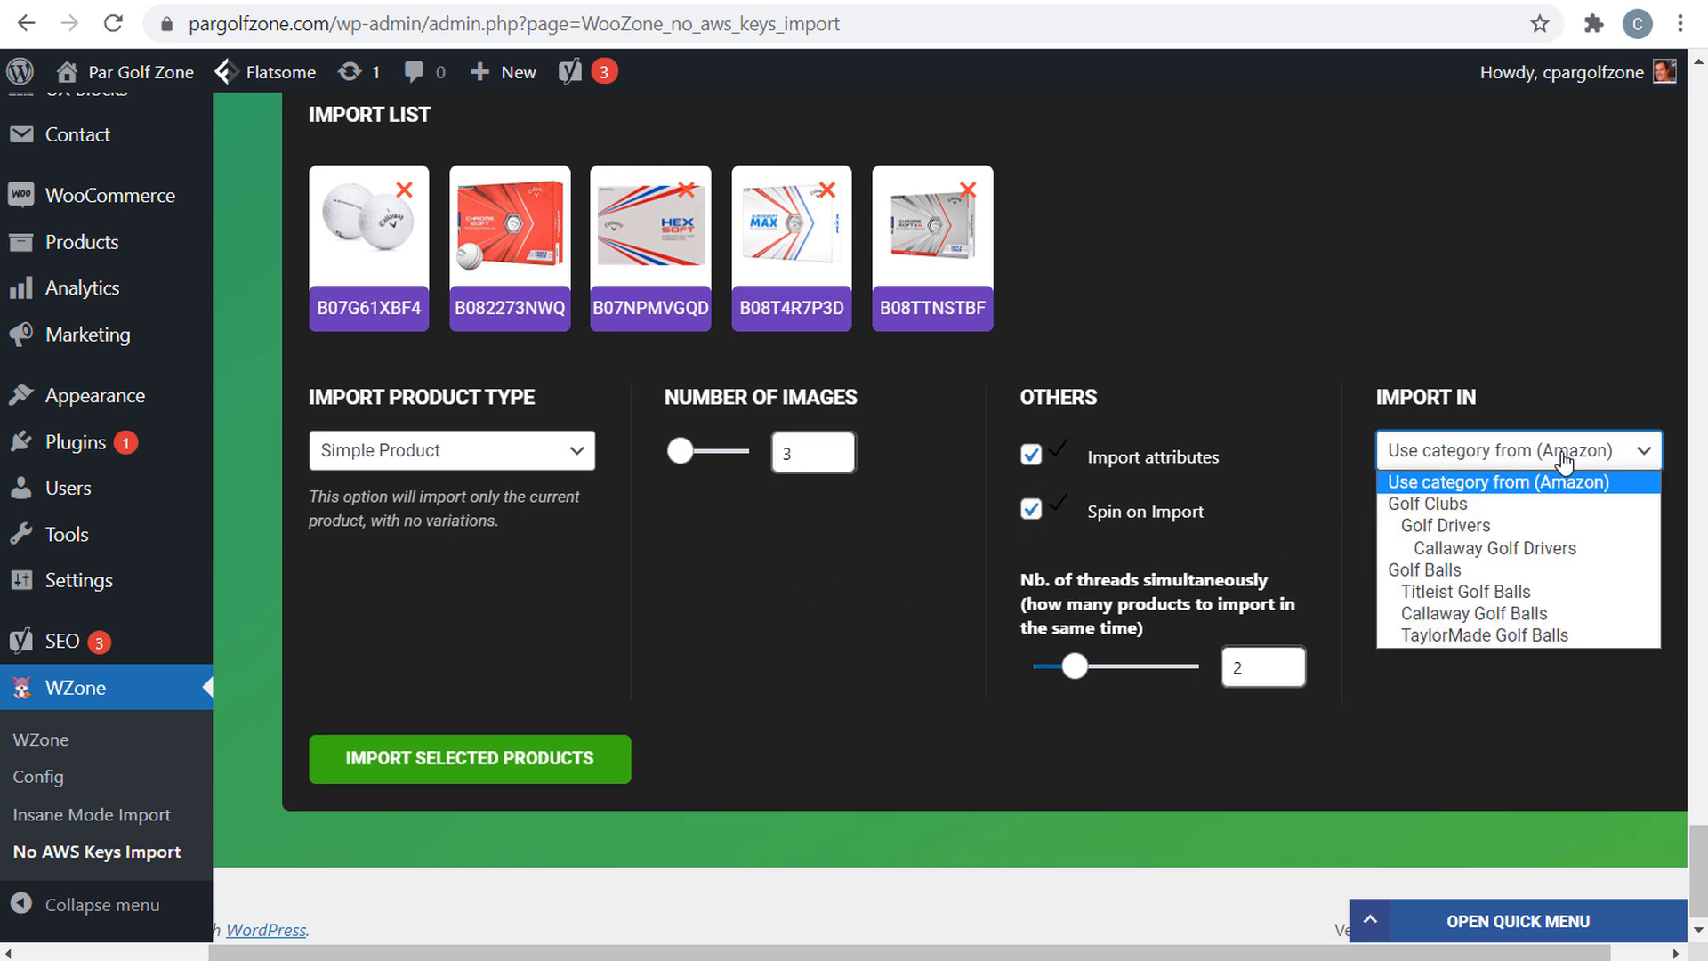
left_click(1431, 614)
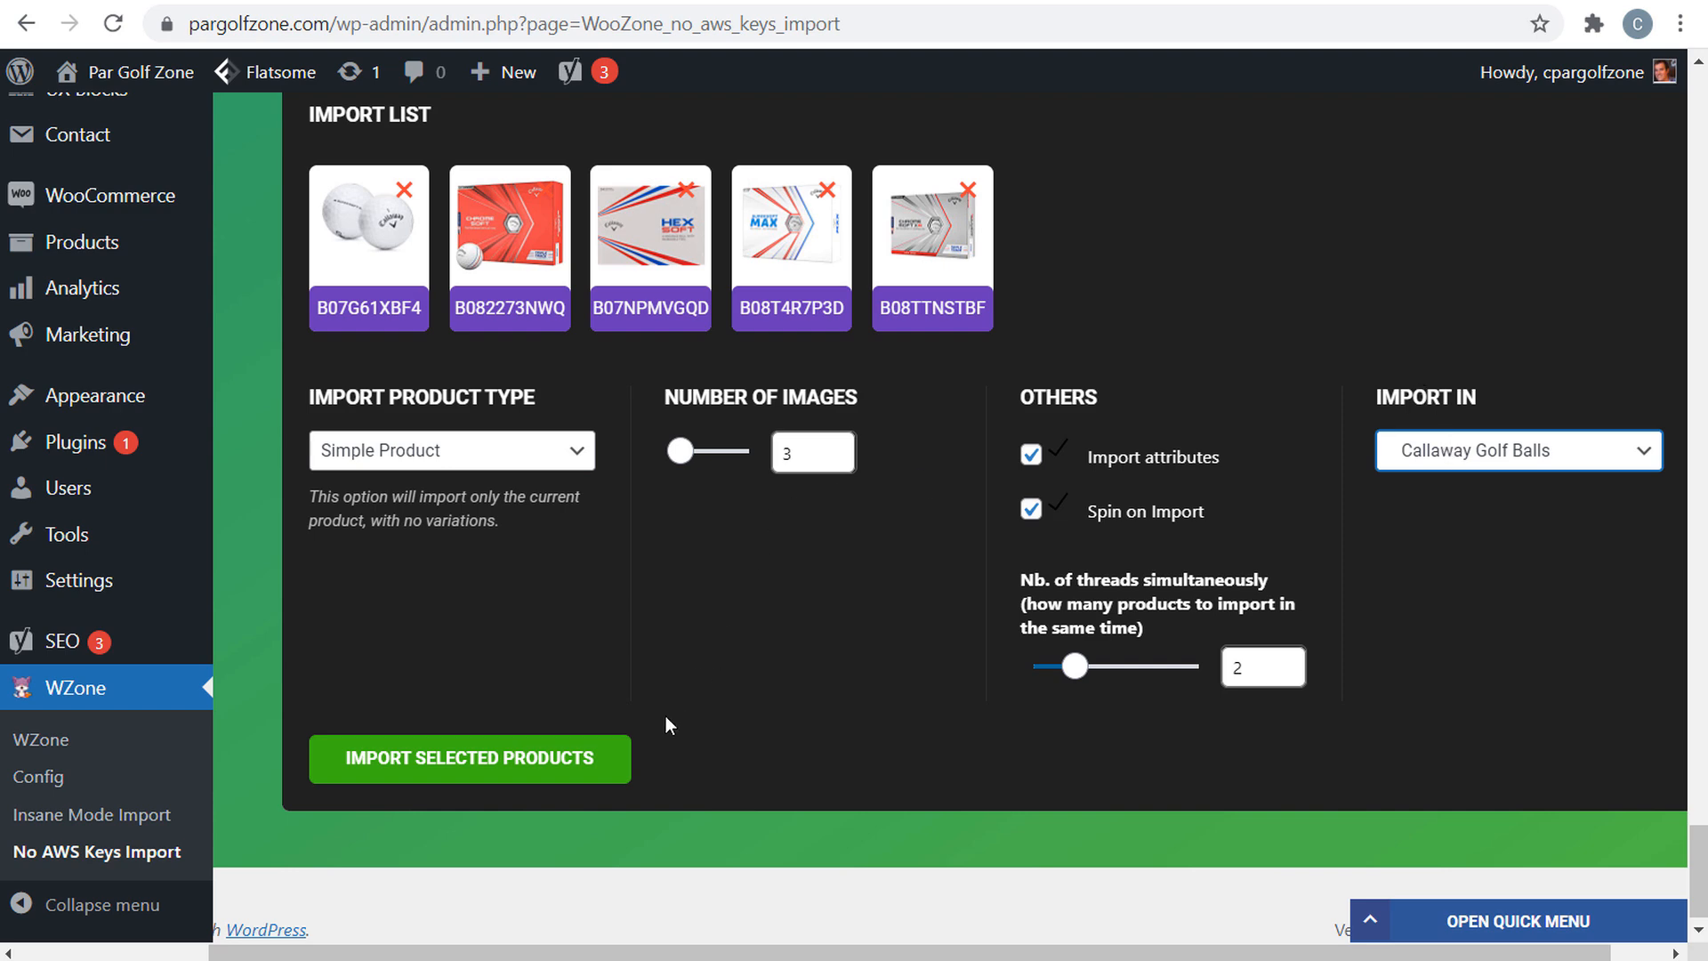
left_click(460, 761)
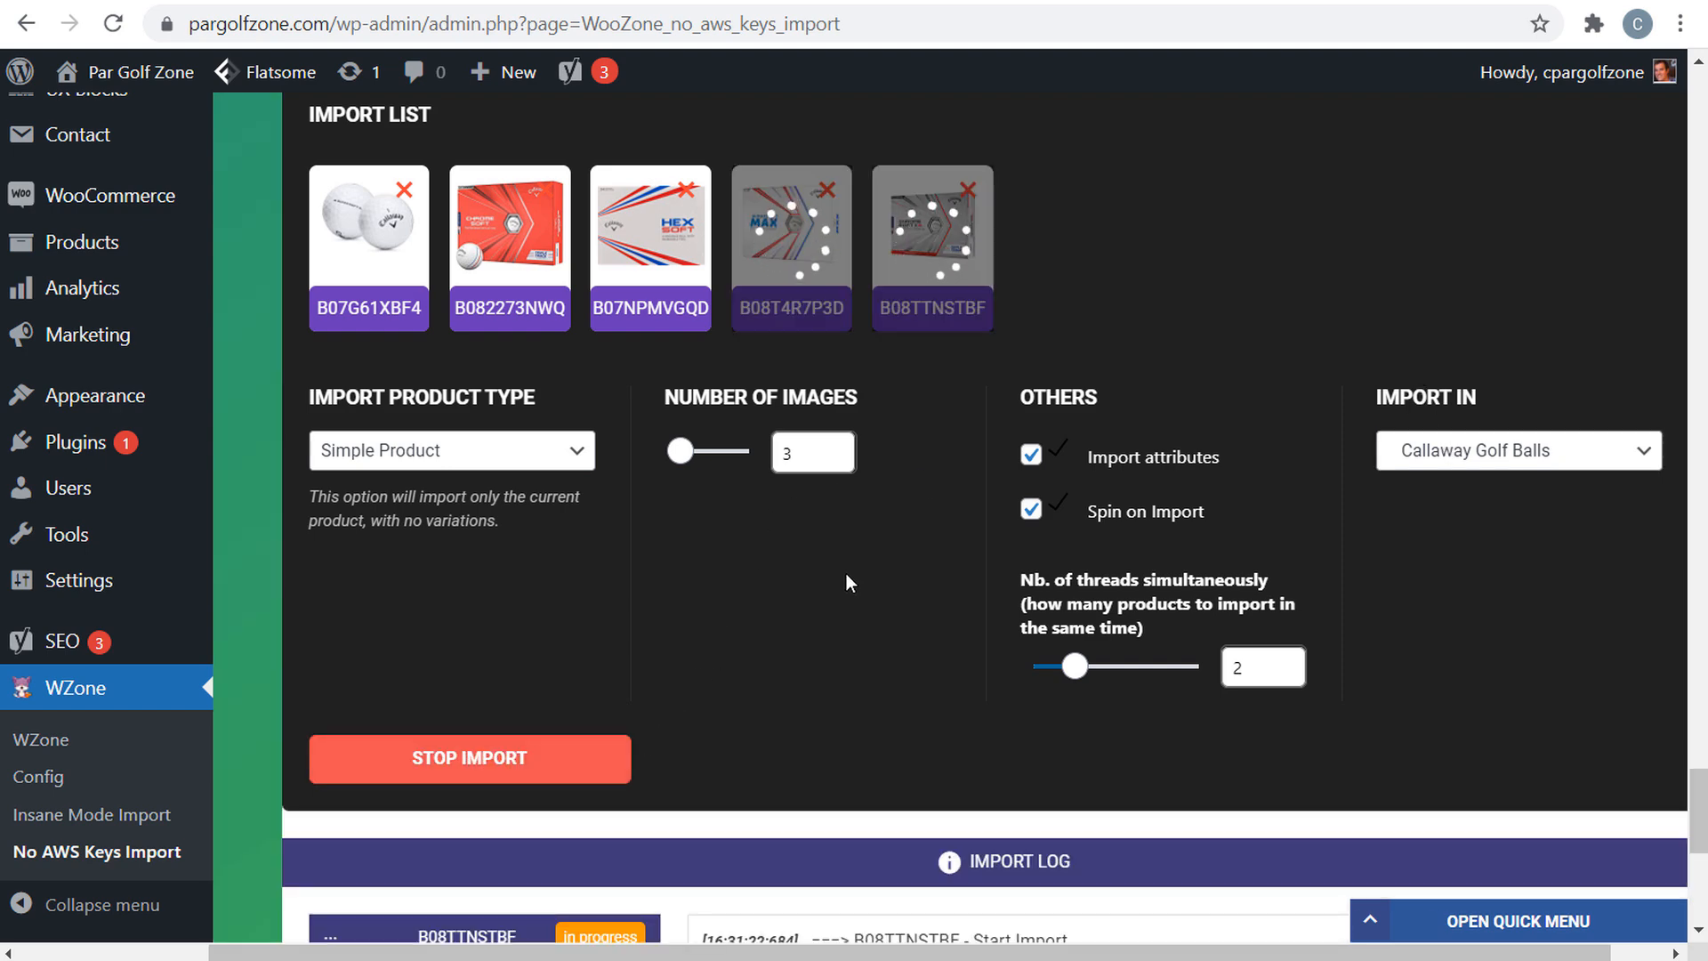
scroll(848, 574, "down", 5)
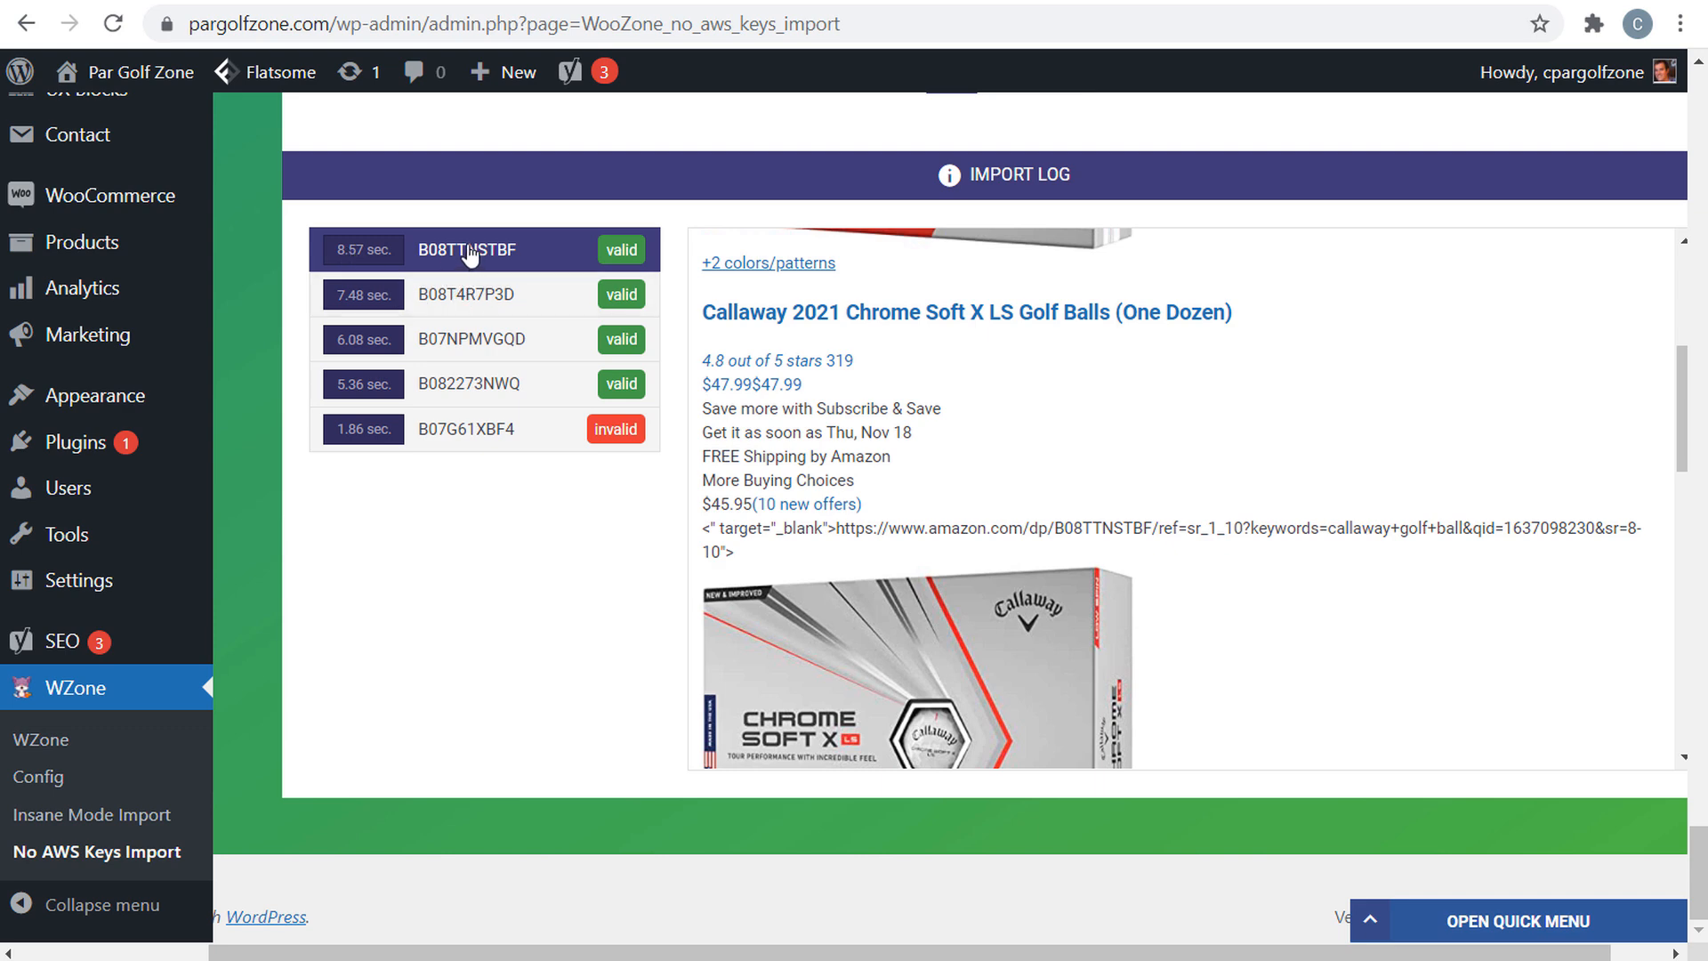
- Examine the import log details of the invalid product B07G61XBF4 and of the valid Callaway golf ball imports
left_click(458, 432)
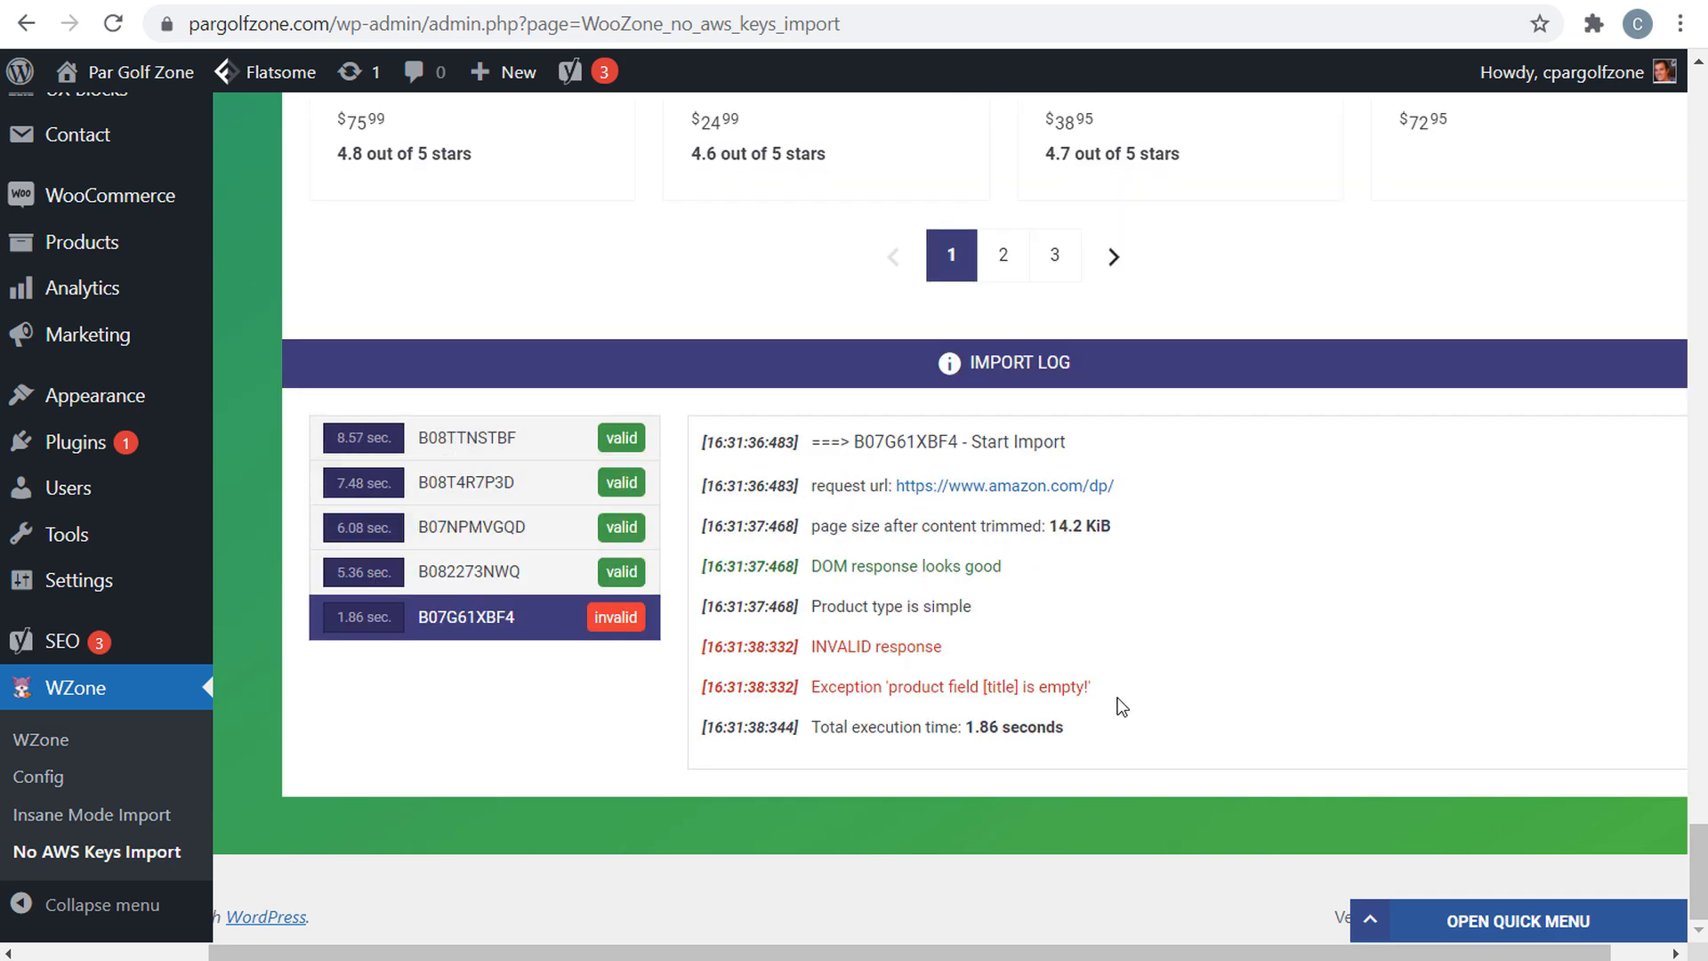
left_click_drag(998, 692, 1062, 689)
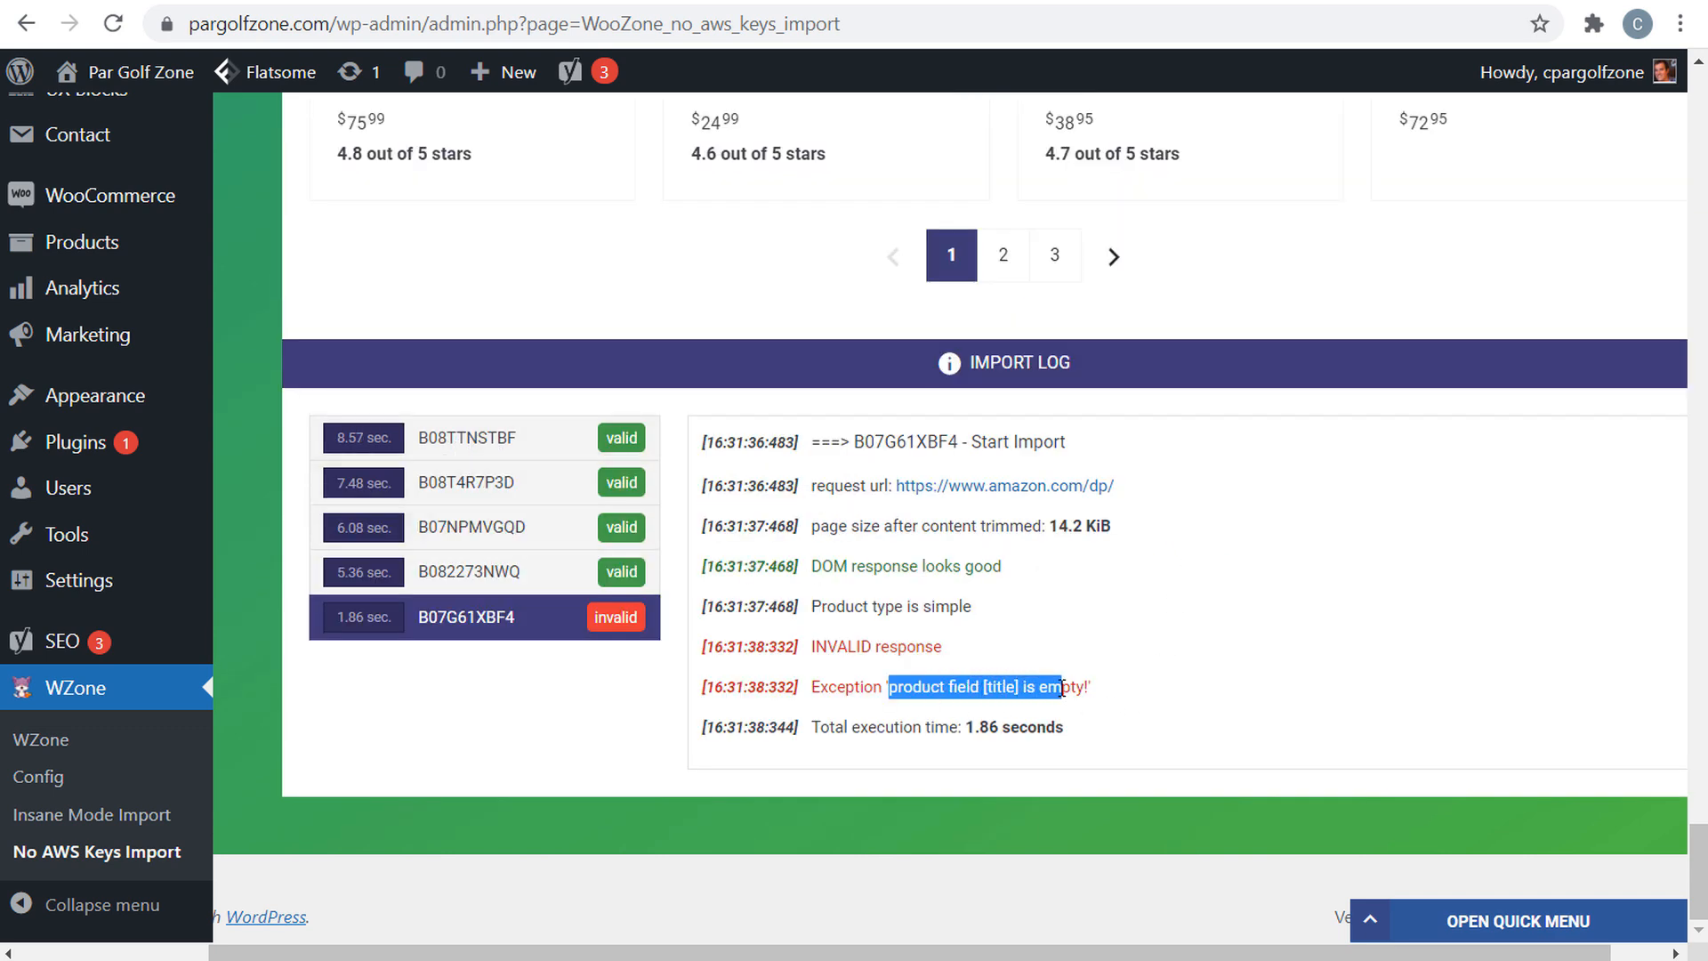
left_click(1074, 686)
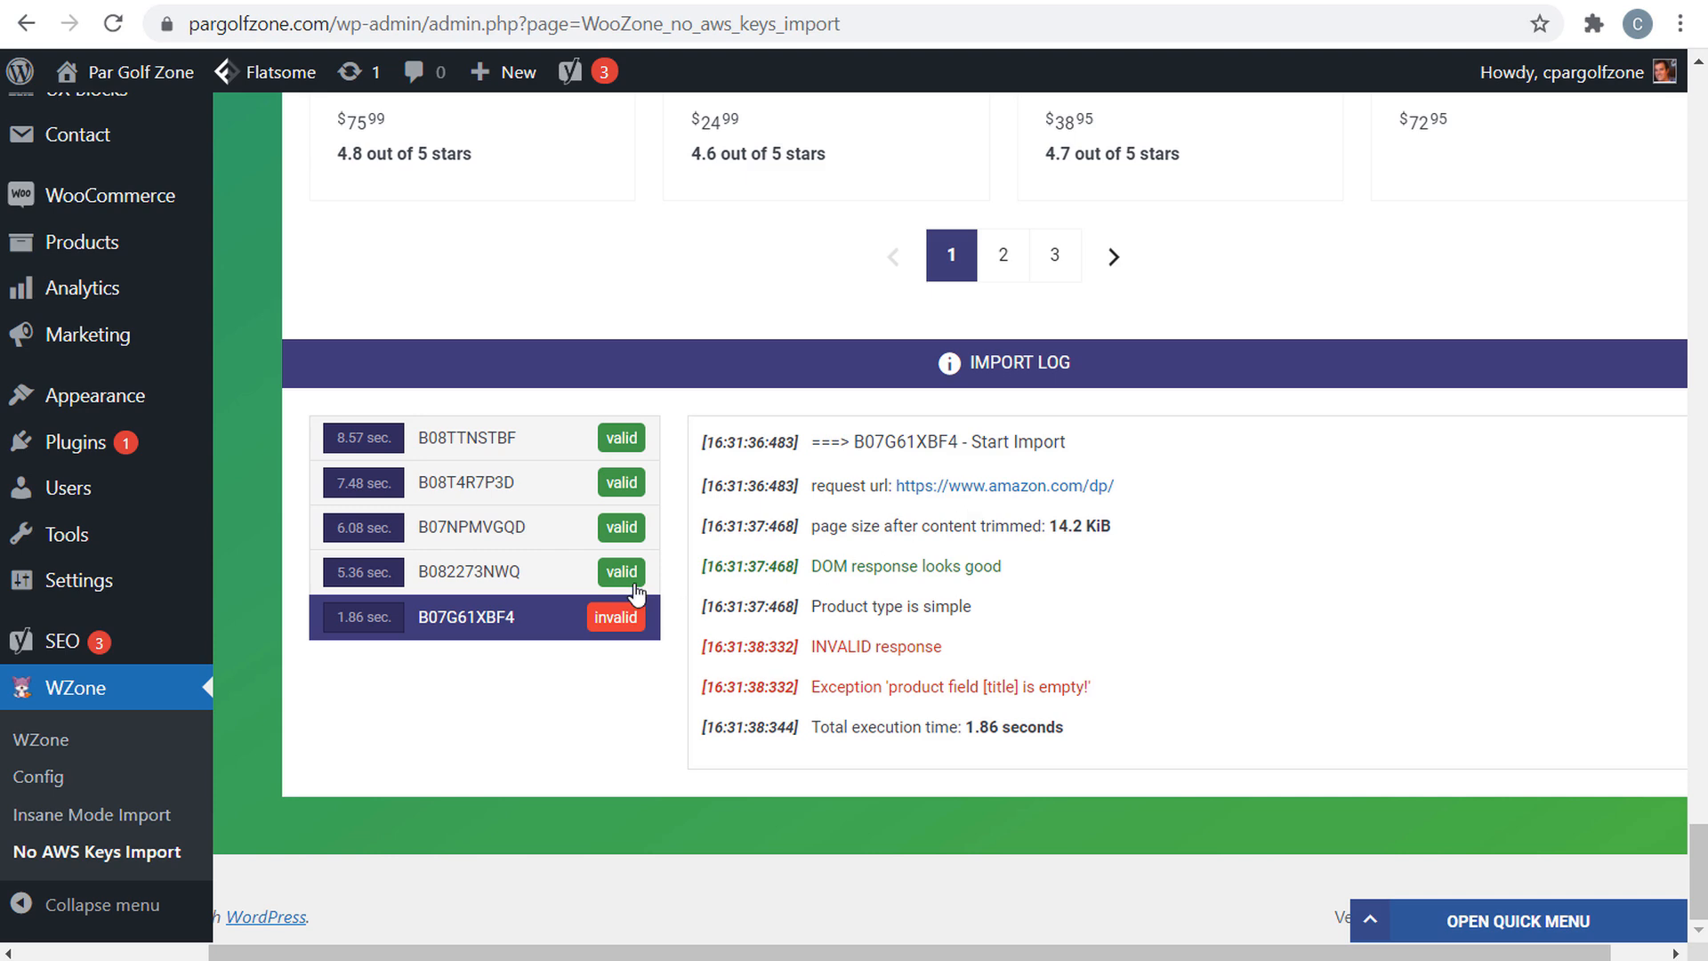
left_click(491, 587)
scroll(496, 579, "down", 2)
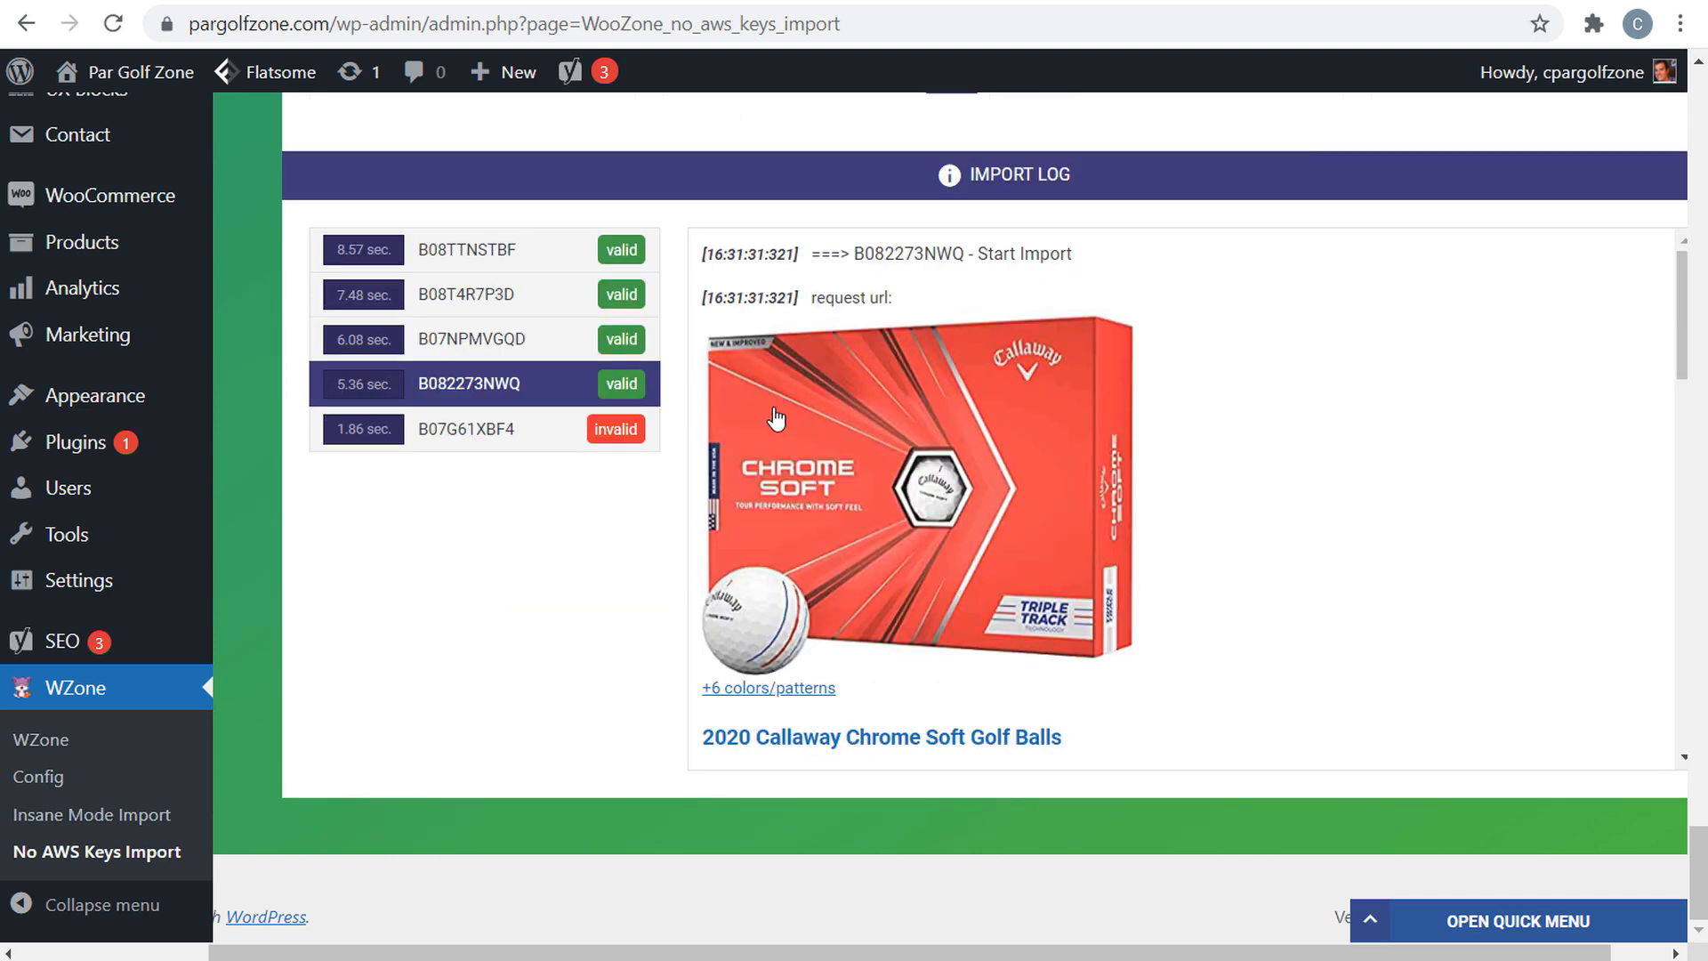
left_click(532, 353)
left_click(519, 293)
left_click(523, 265)
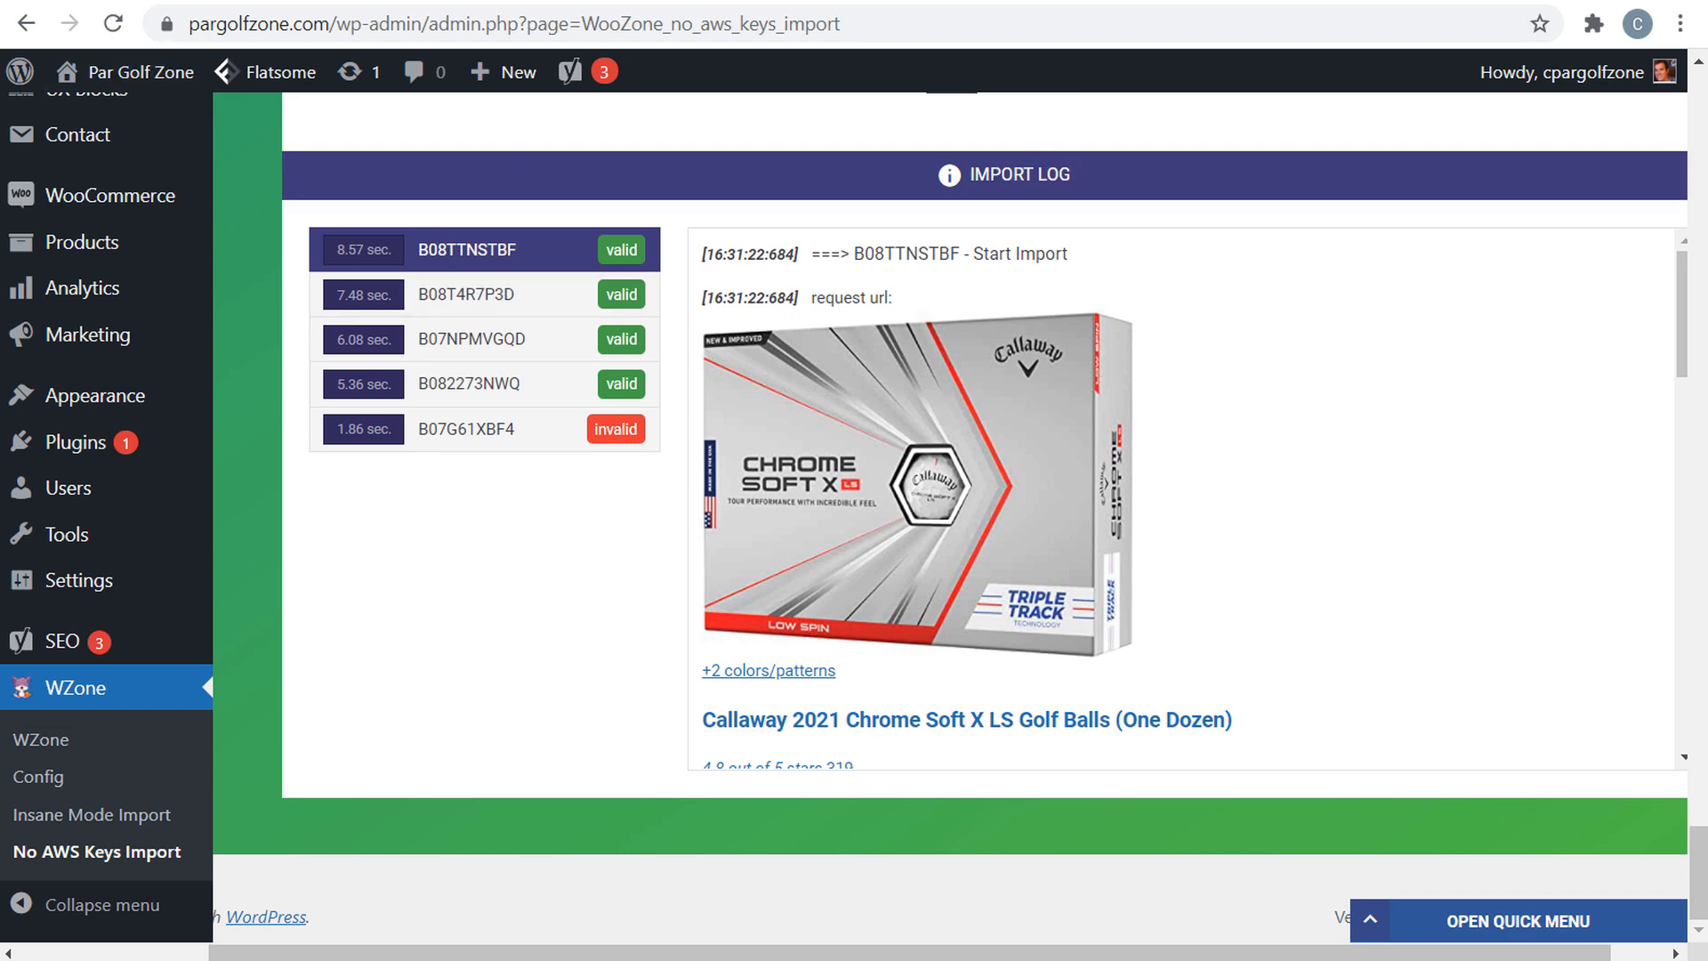
- Open the list of all products and review the newly imported Callaway golf balls
left_click(98, 1)
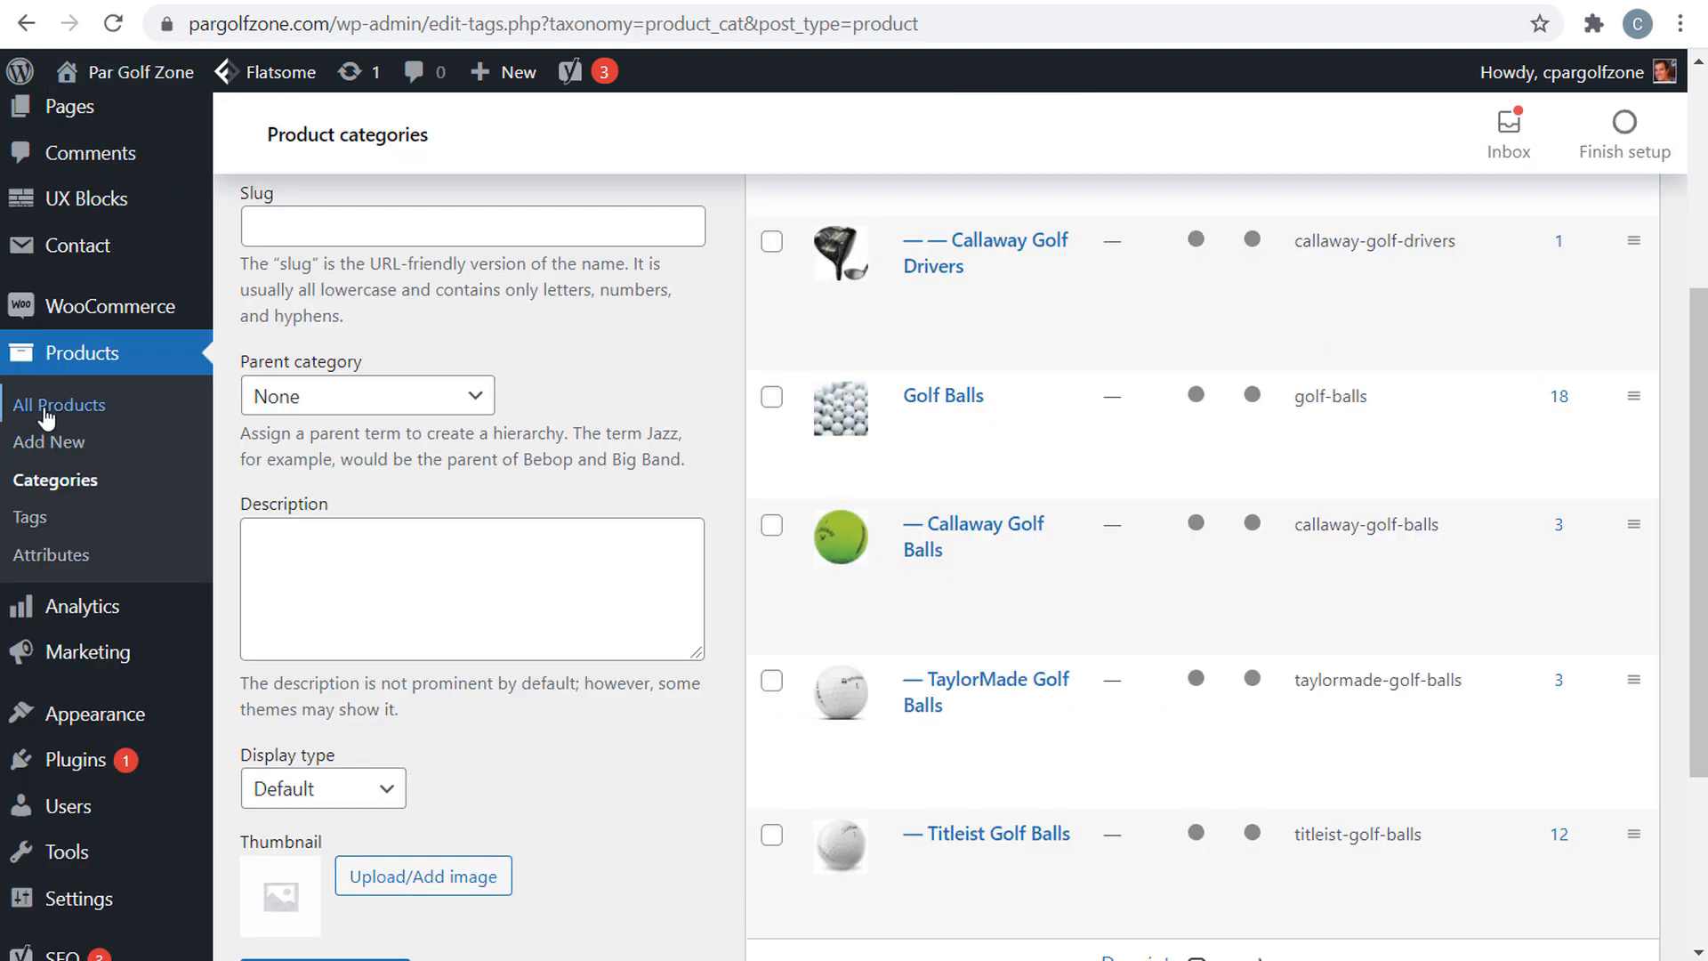
left_click(64, 412)
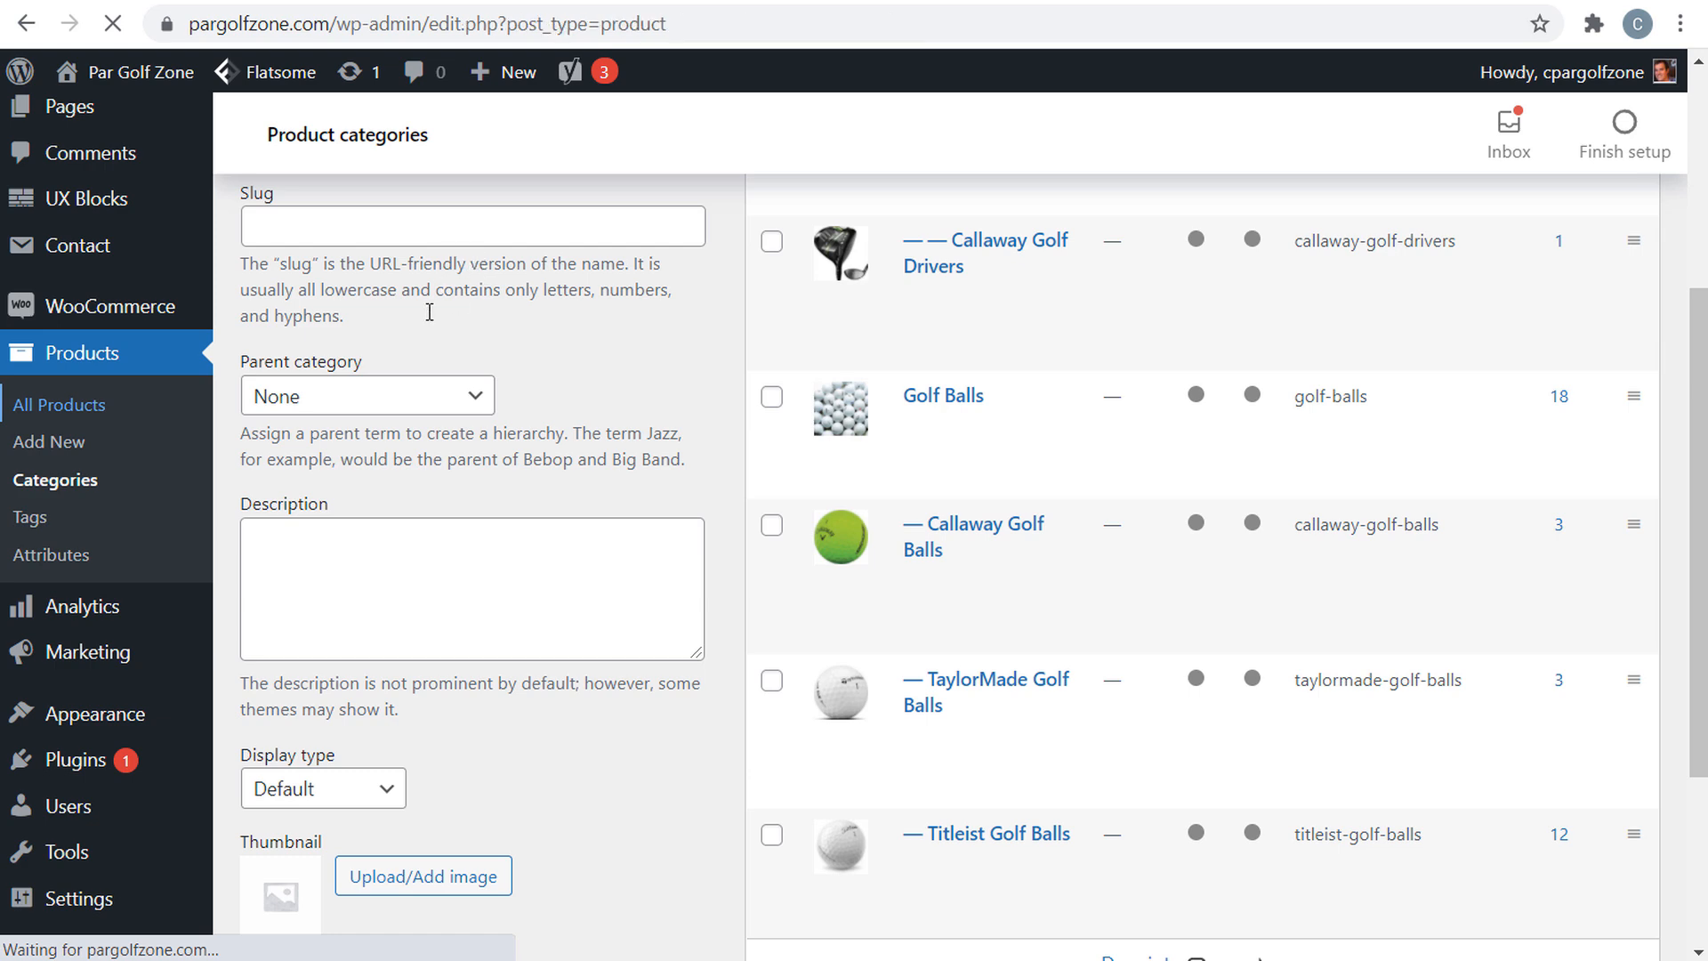
scroll(1041, 412, "down", 2)
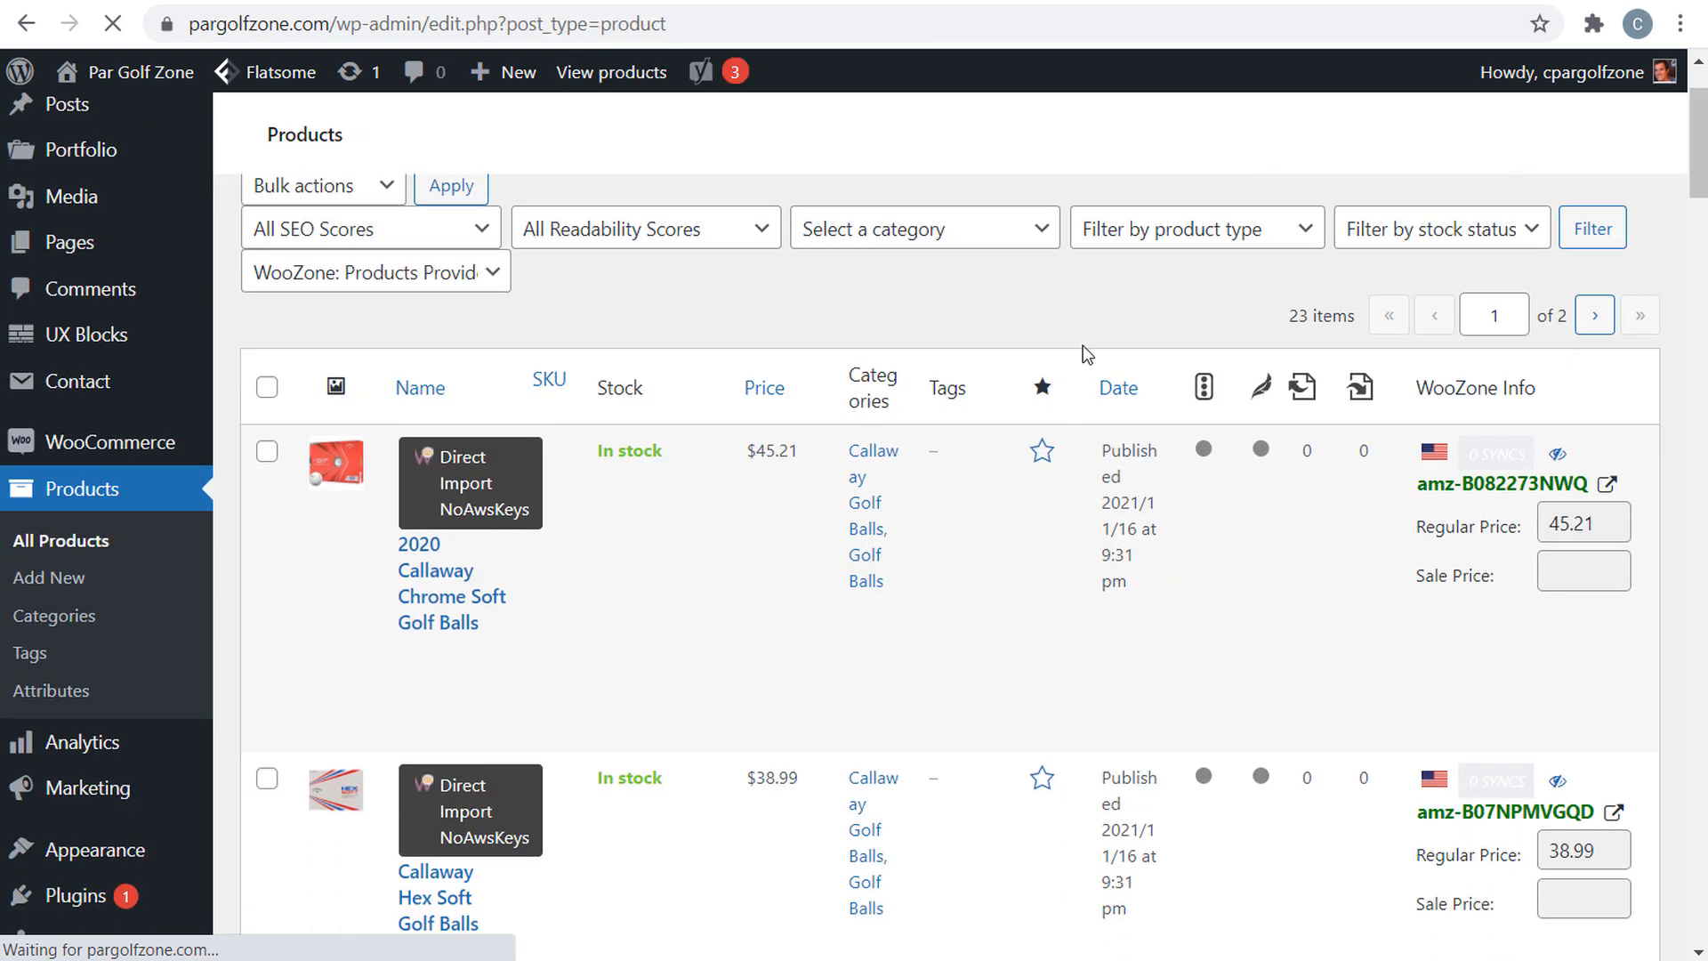
scroll(709, 407, "down", 4)
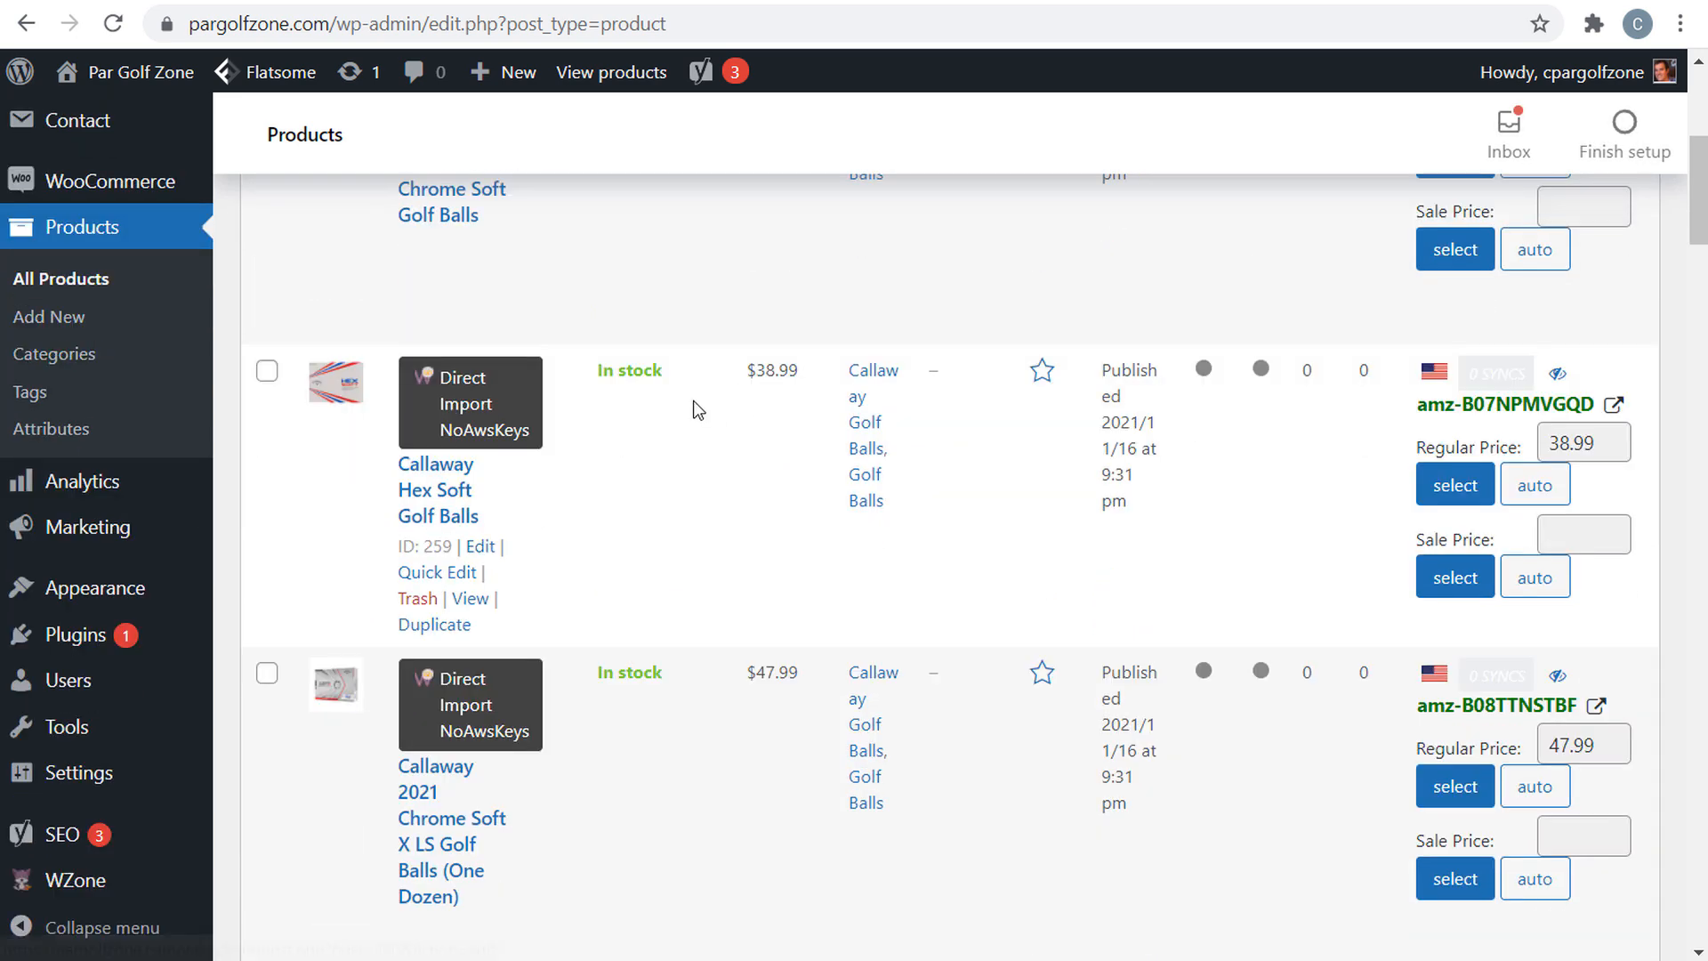
scroll(643, 490, "down", 5)
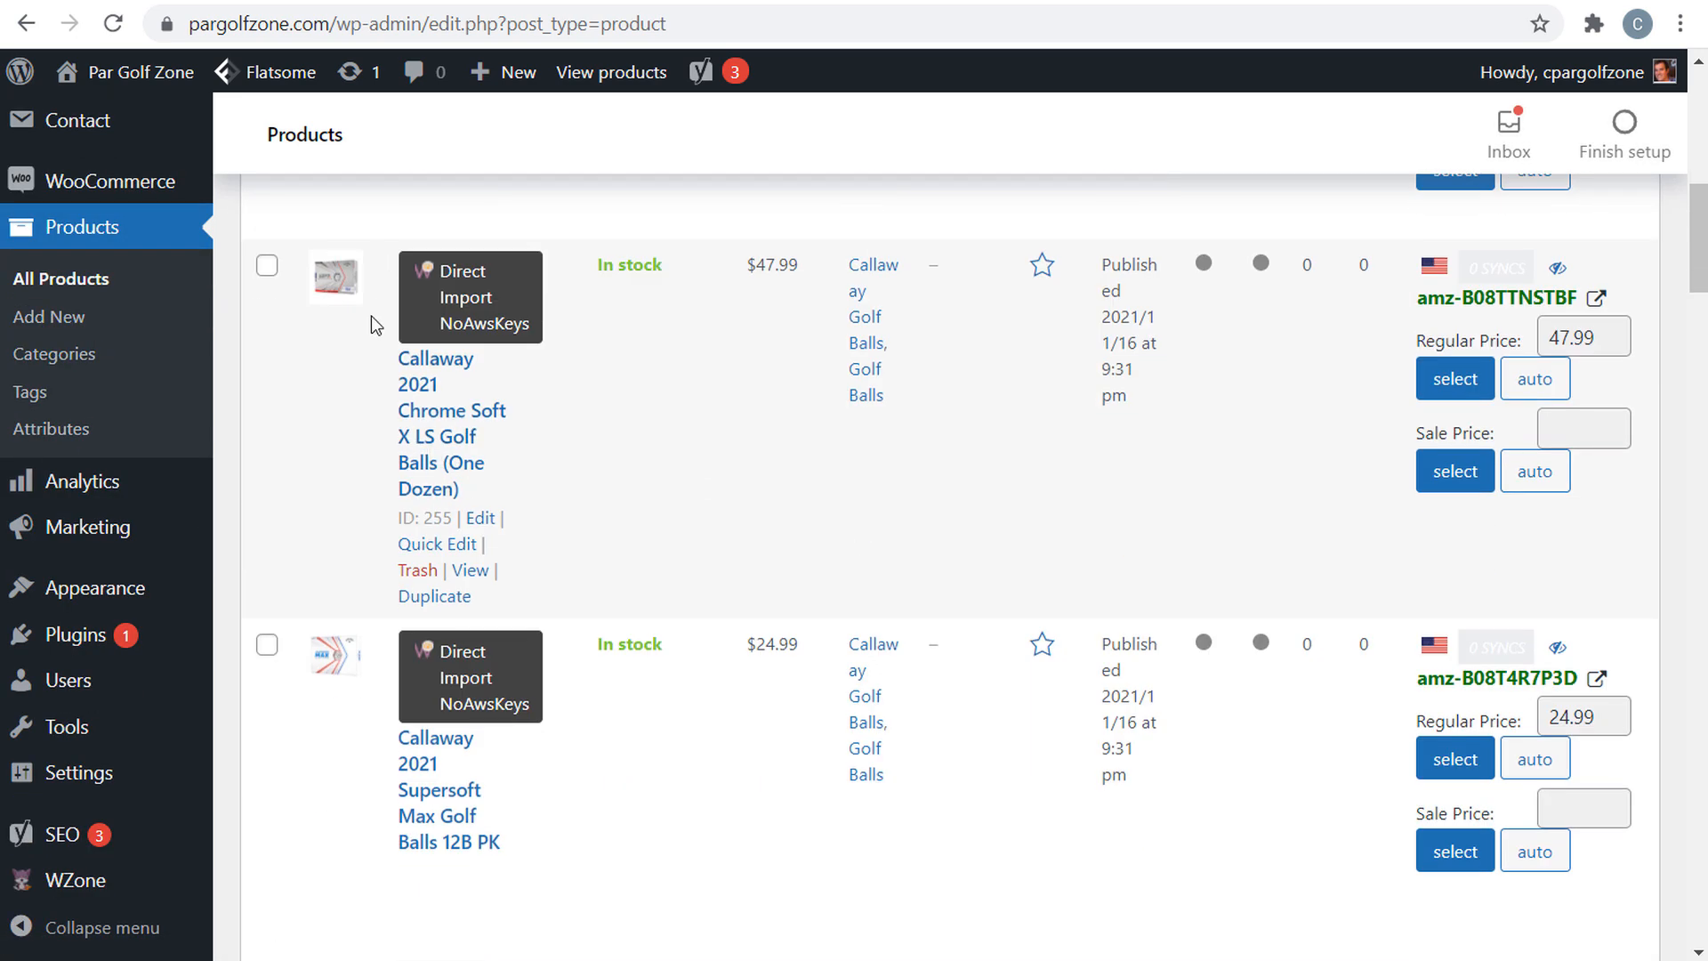
scroll(373, 308, "down", 3)
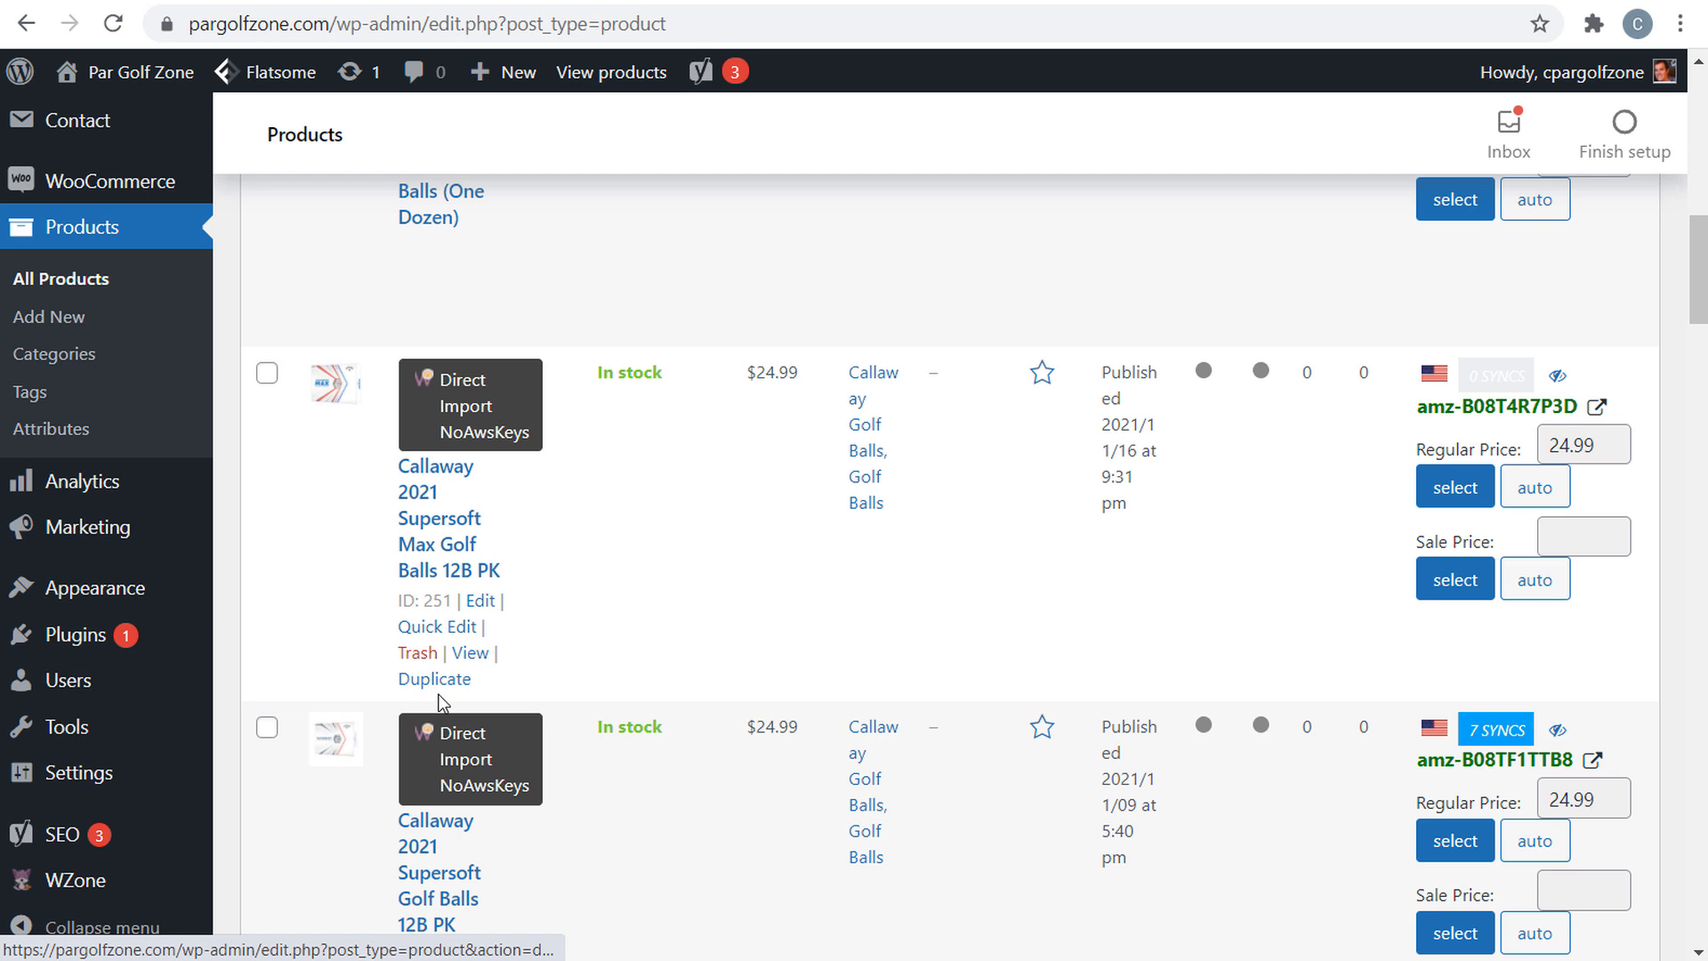
- View the Callaway 2021 Supersoft Max Golf Balls 12B PK store page in a new tab and check its title and Amazon price
right_click(467, 654)
left_click(548, 680)
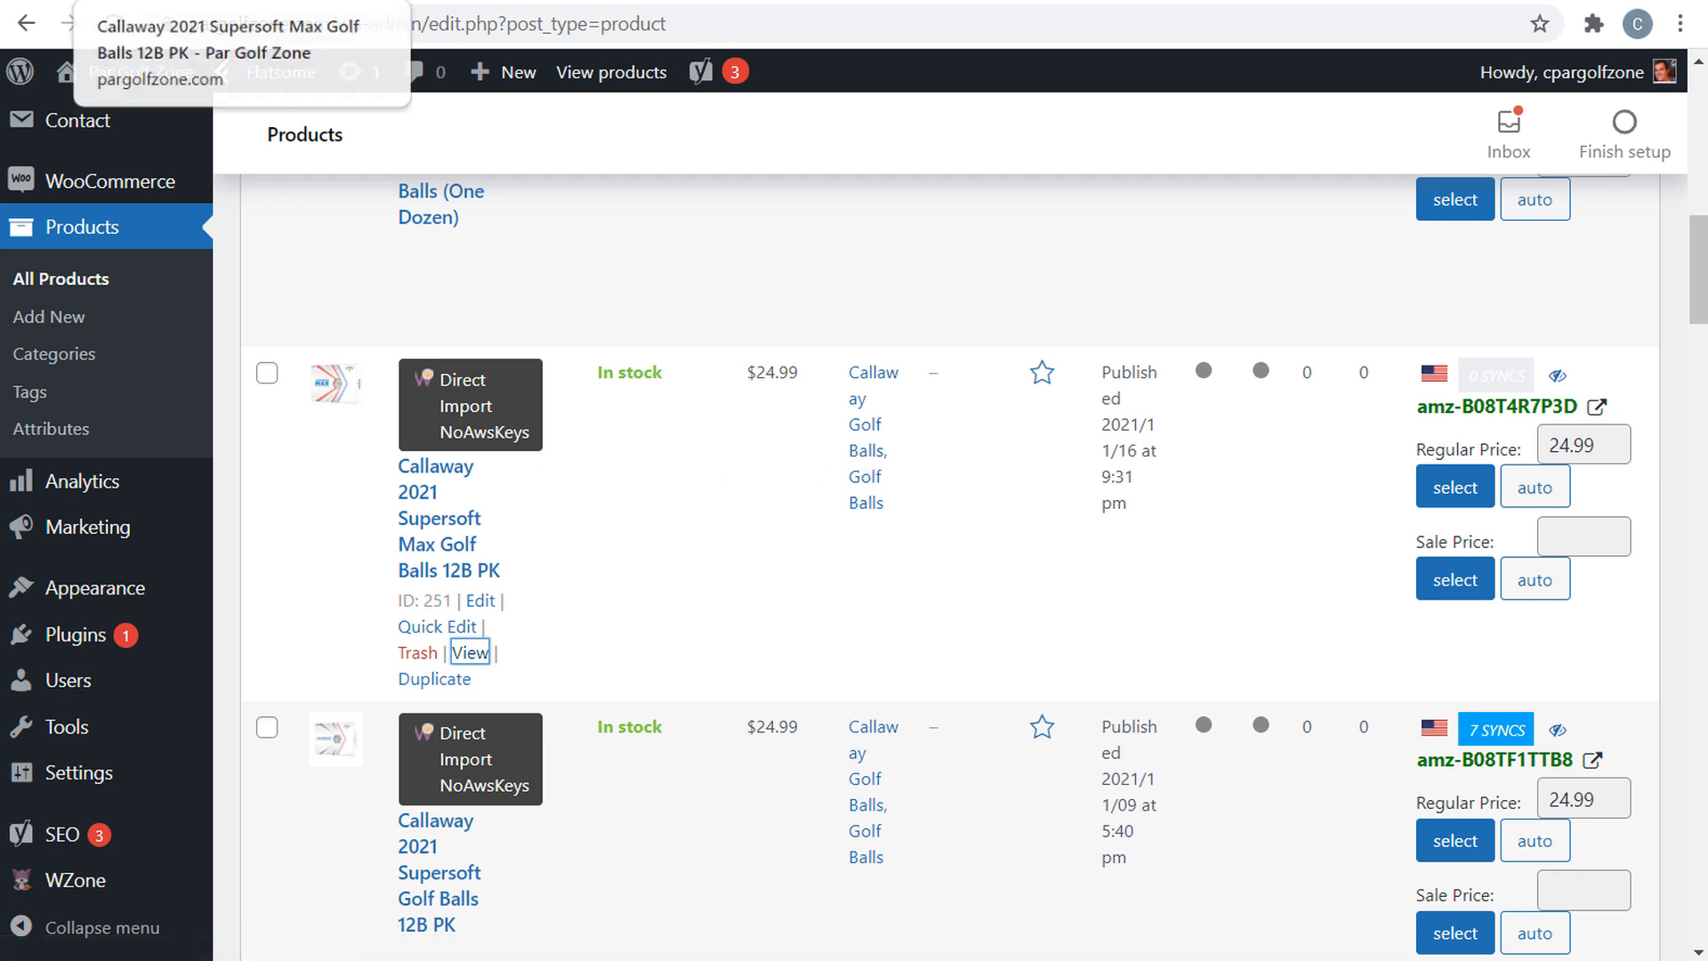
left_click(151, 2)
left_click_drag(856, 383, 1393, 365)
left_click(1468, 372)
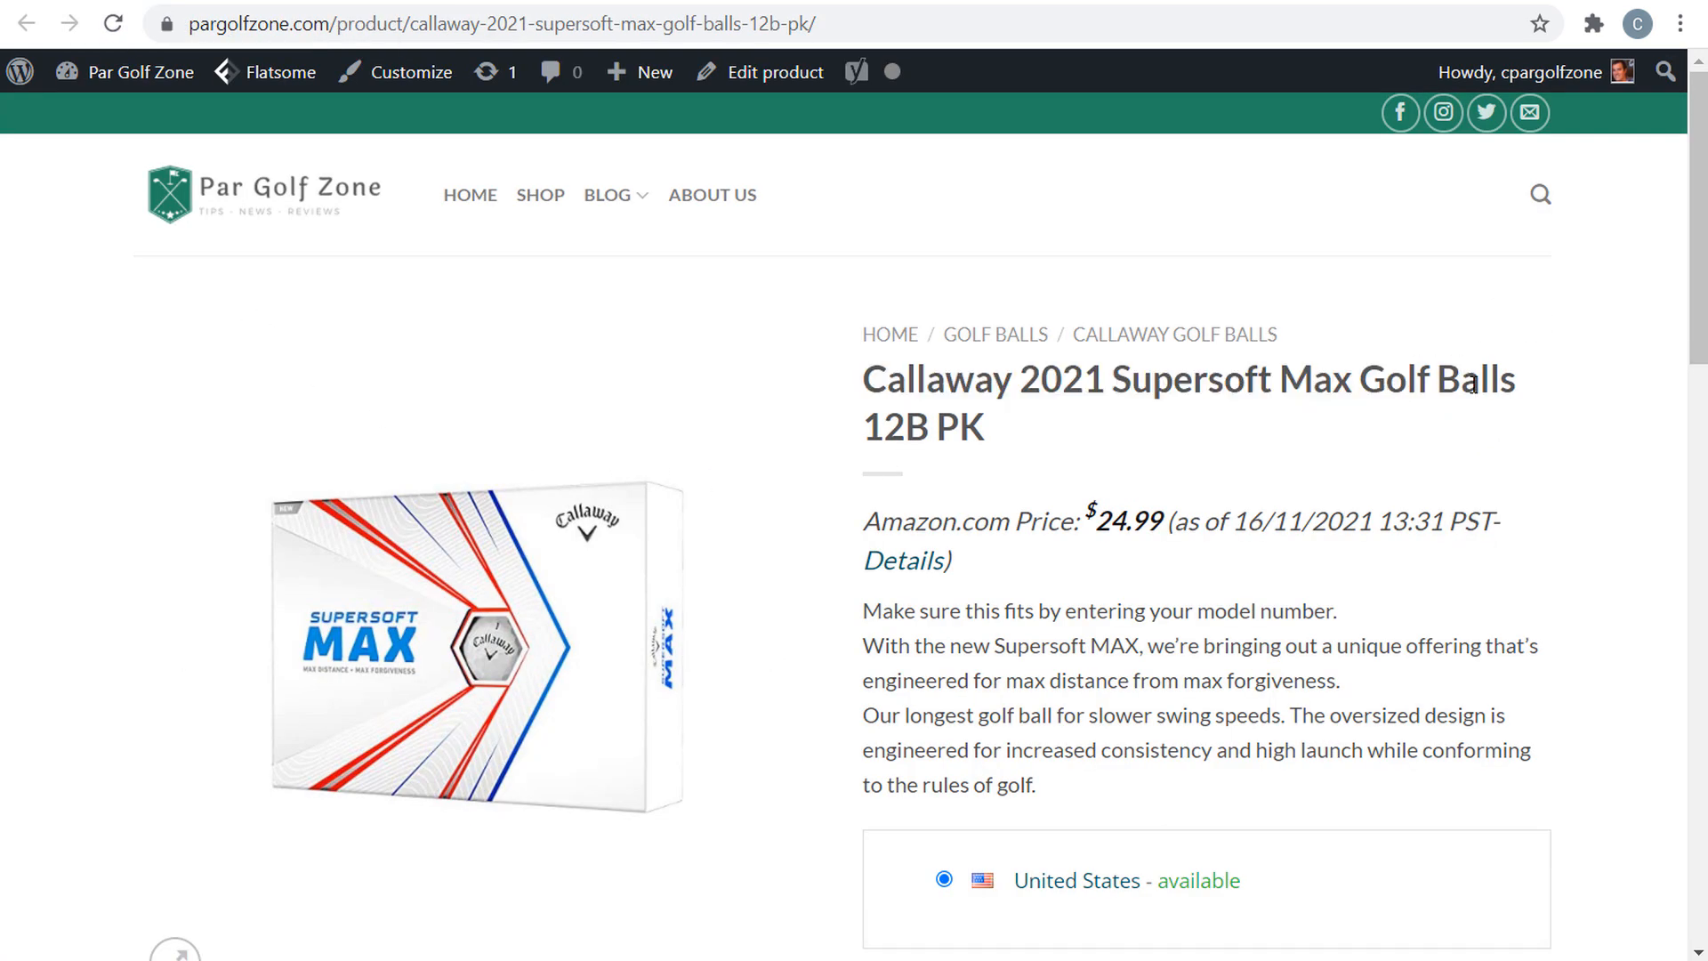
scroll(1108, 450, "down", 3)
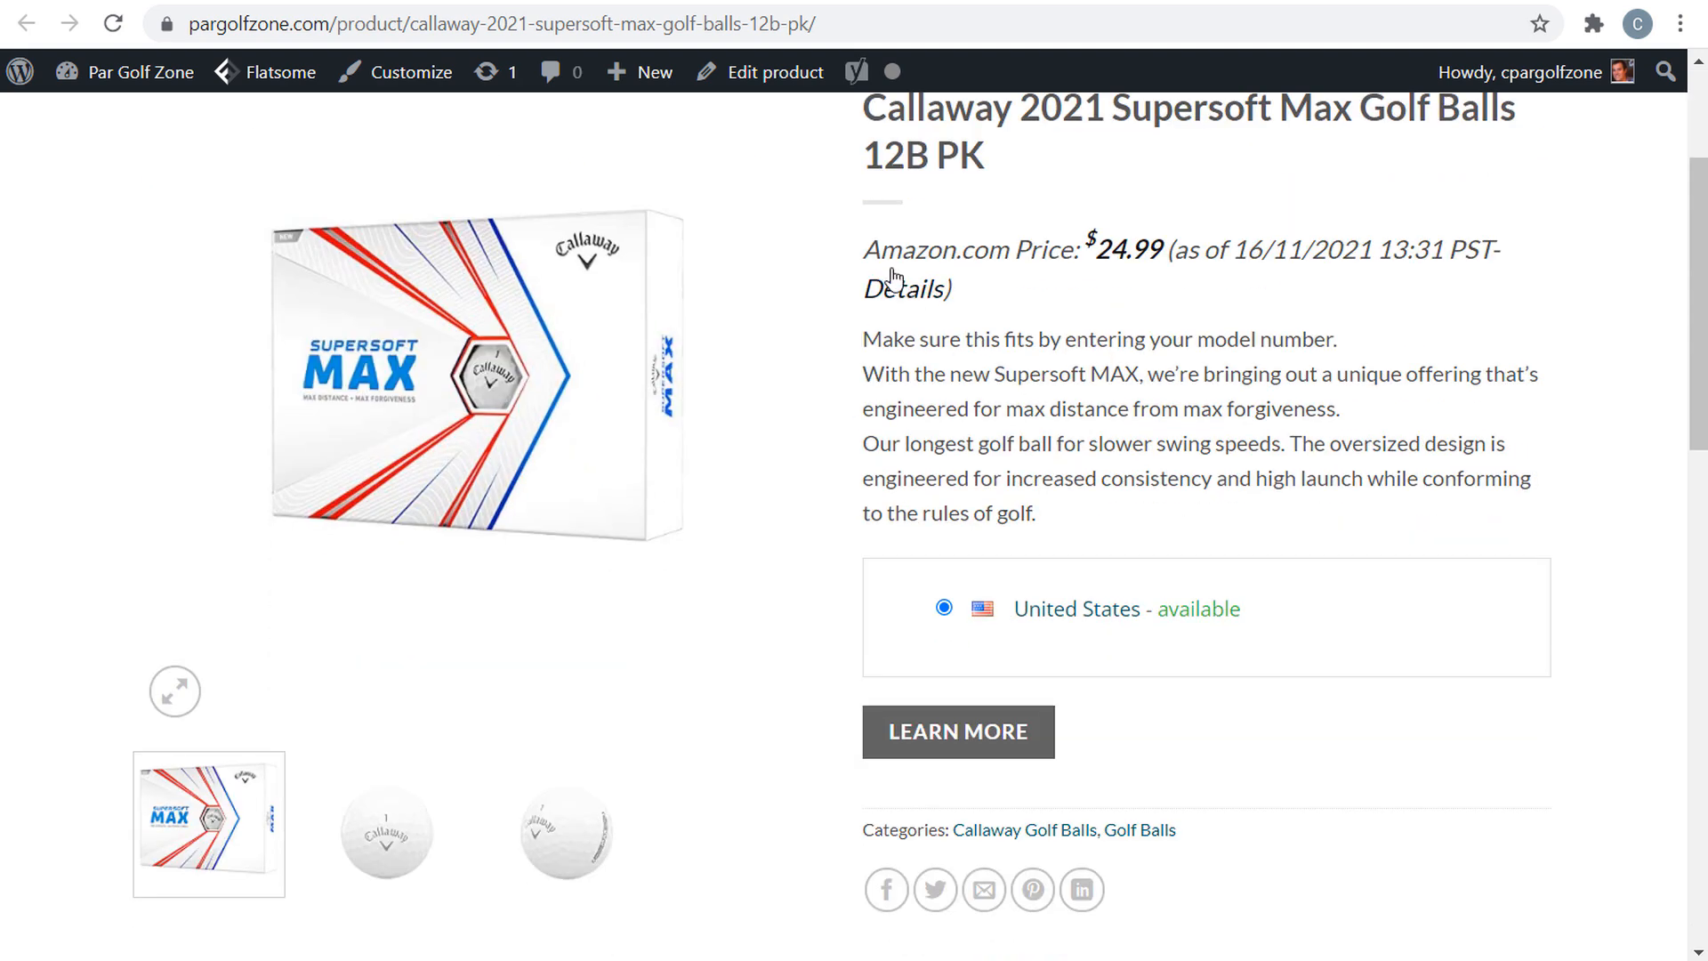
left_click_drag(880, 250, 1451, 251)
left_click(1112, 248)
left_click(1452, 280)
scroll(1388, 278, "down", 1)
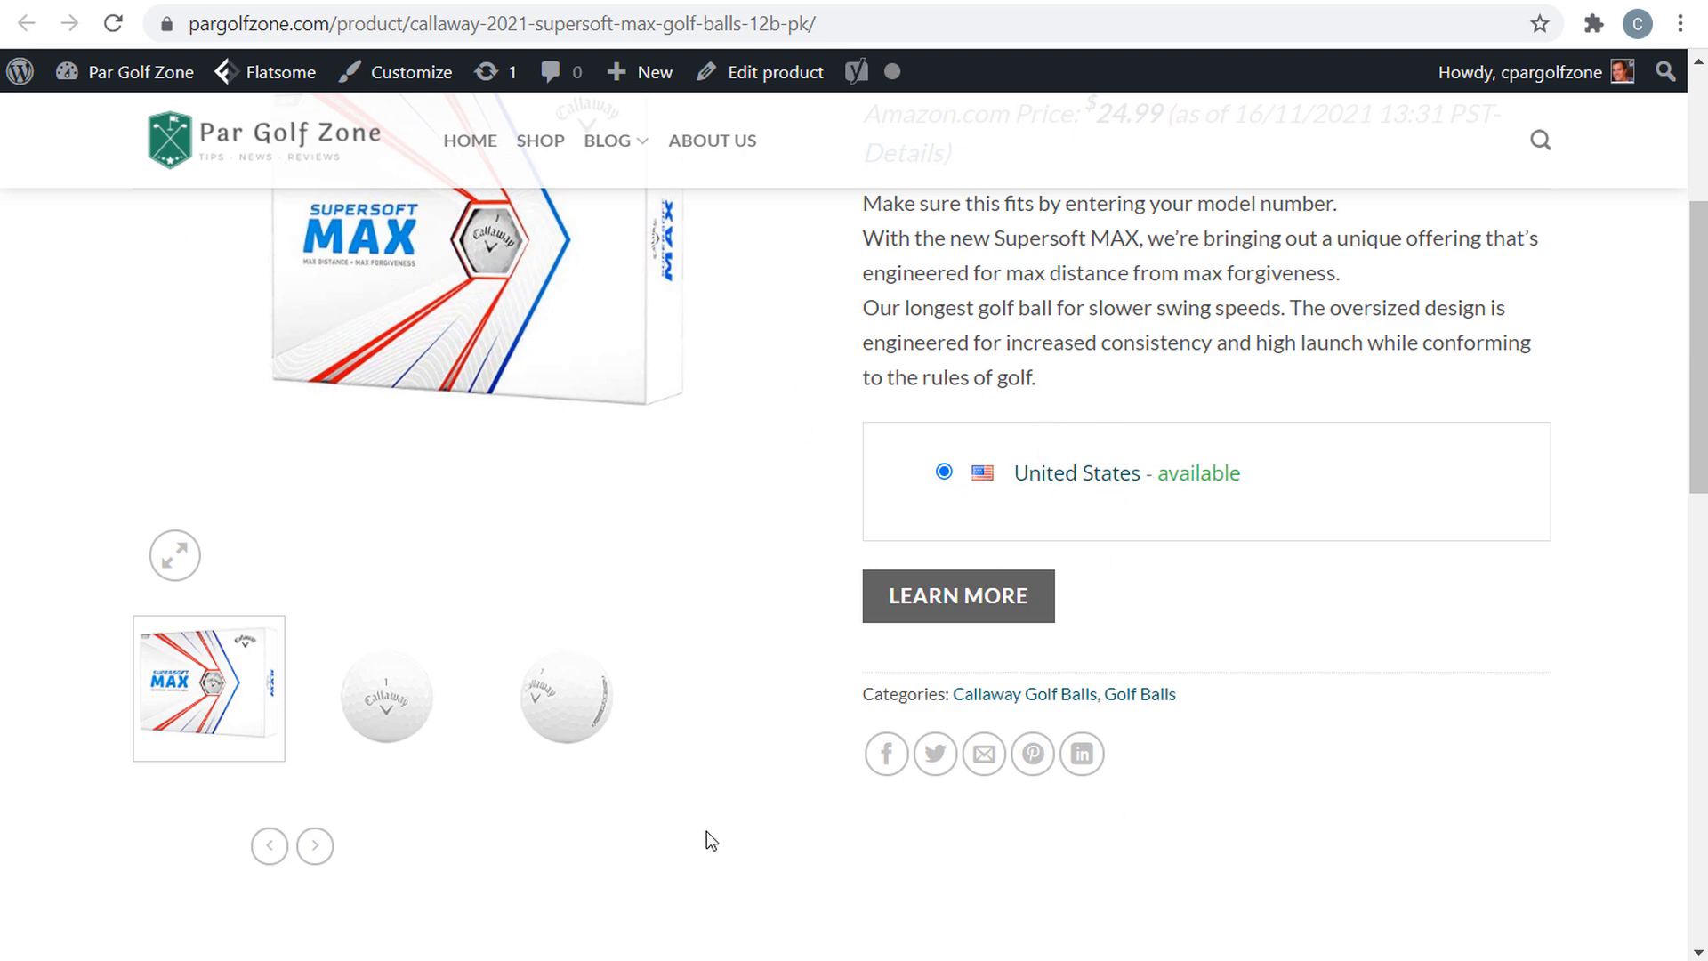
- Look through the product's gallery images, ending on the boxed Supersoft Max picture
left_click(405, 705)
left_click(566, 697)
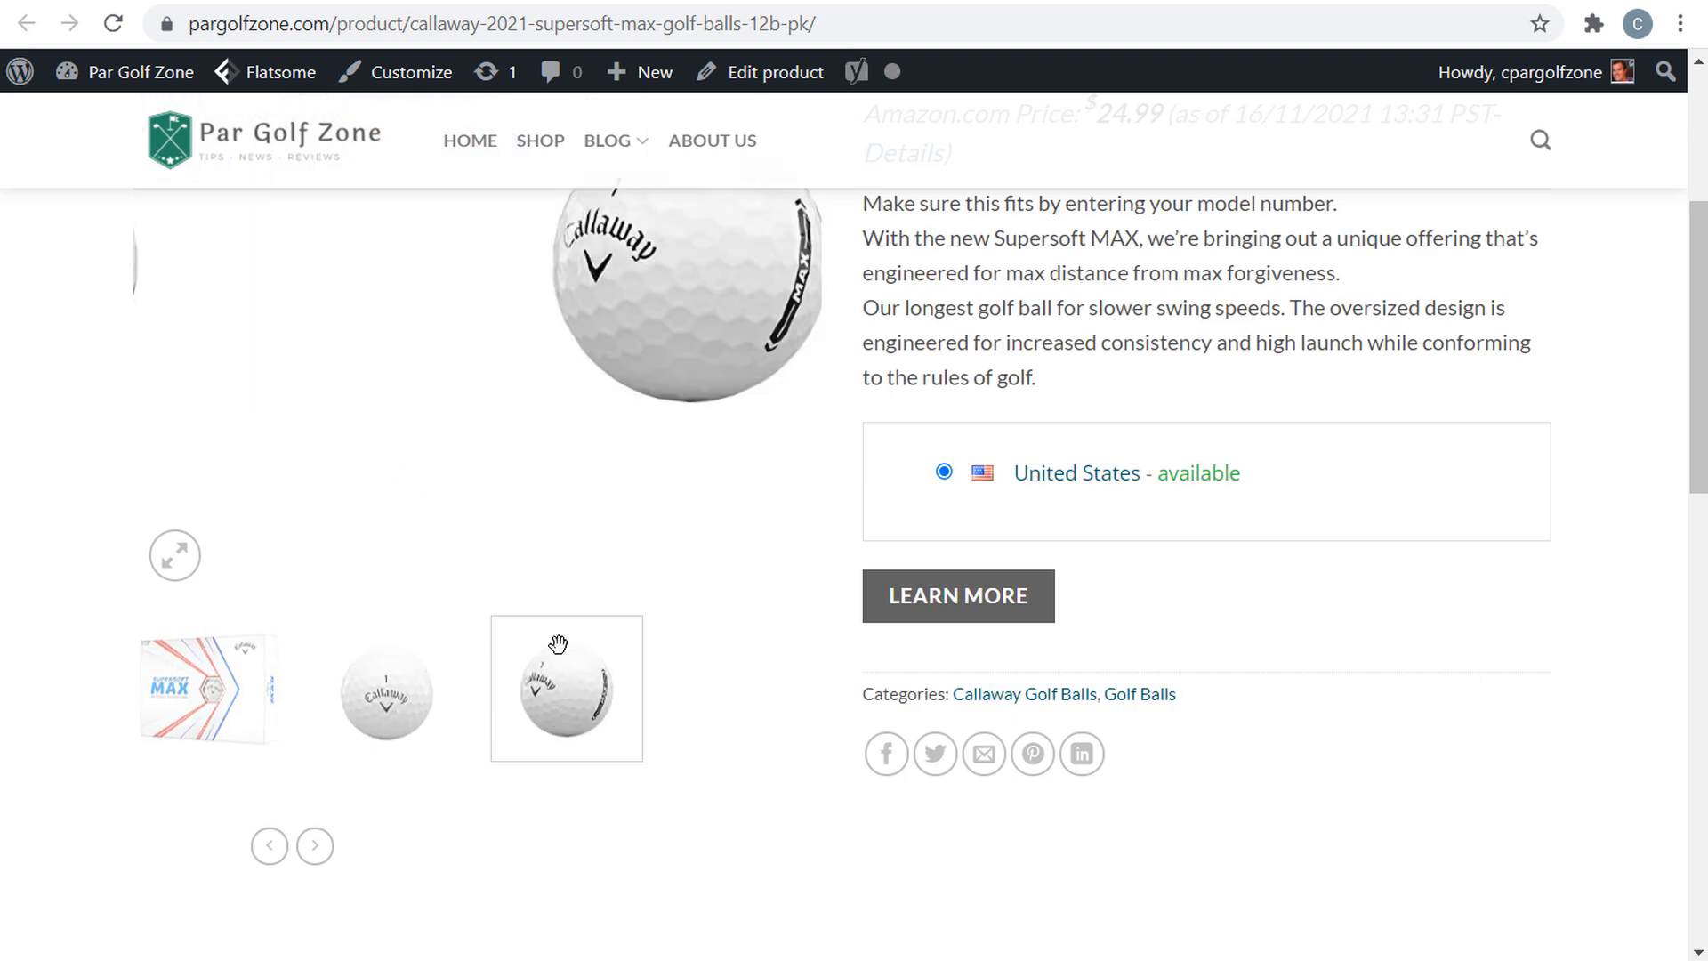
left_click(786, 251)
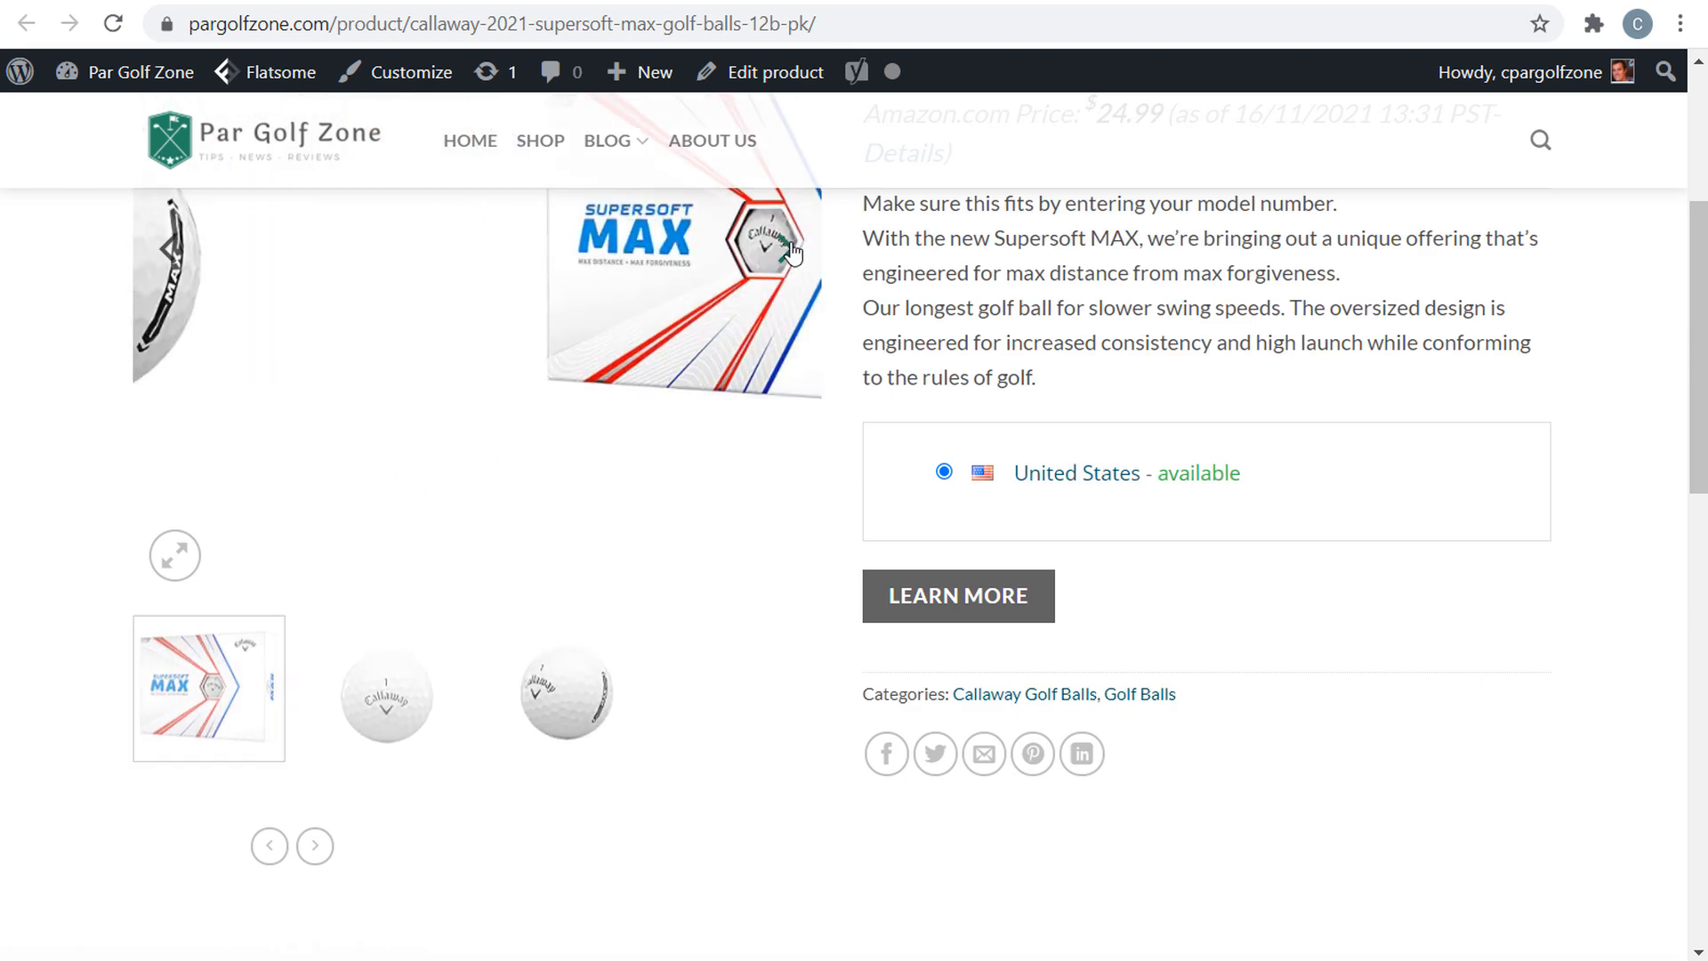
left_click(566, 698)
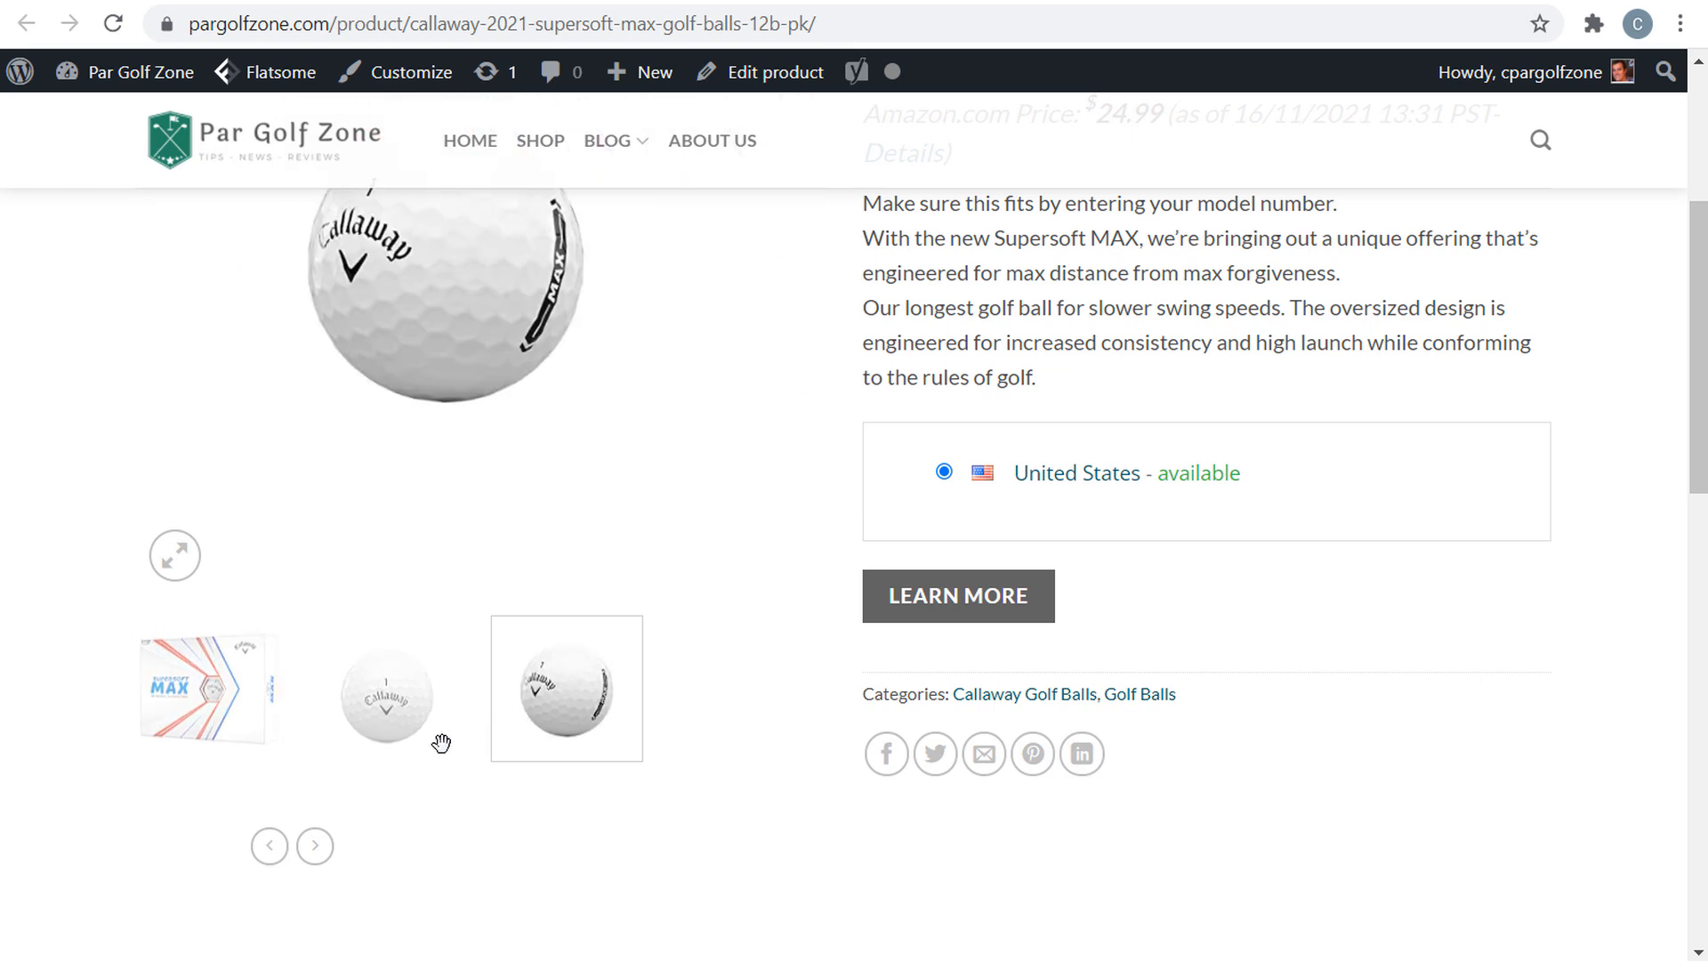
left_click(392, 712)
left_click(205, 709)
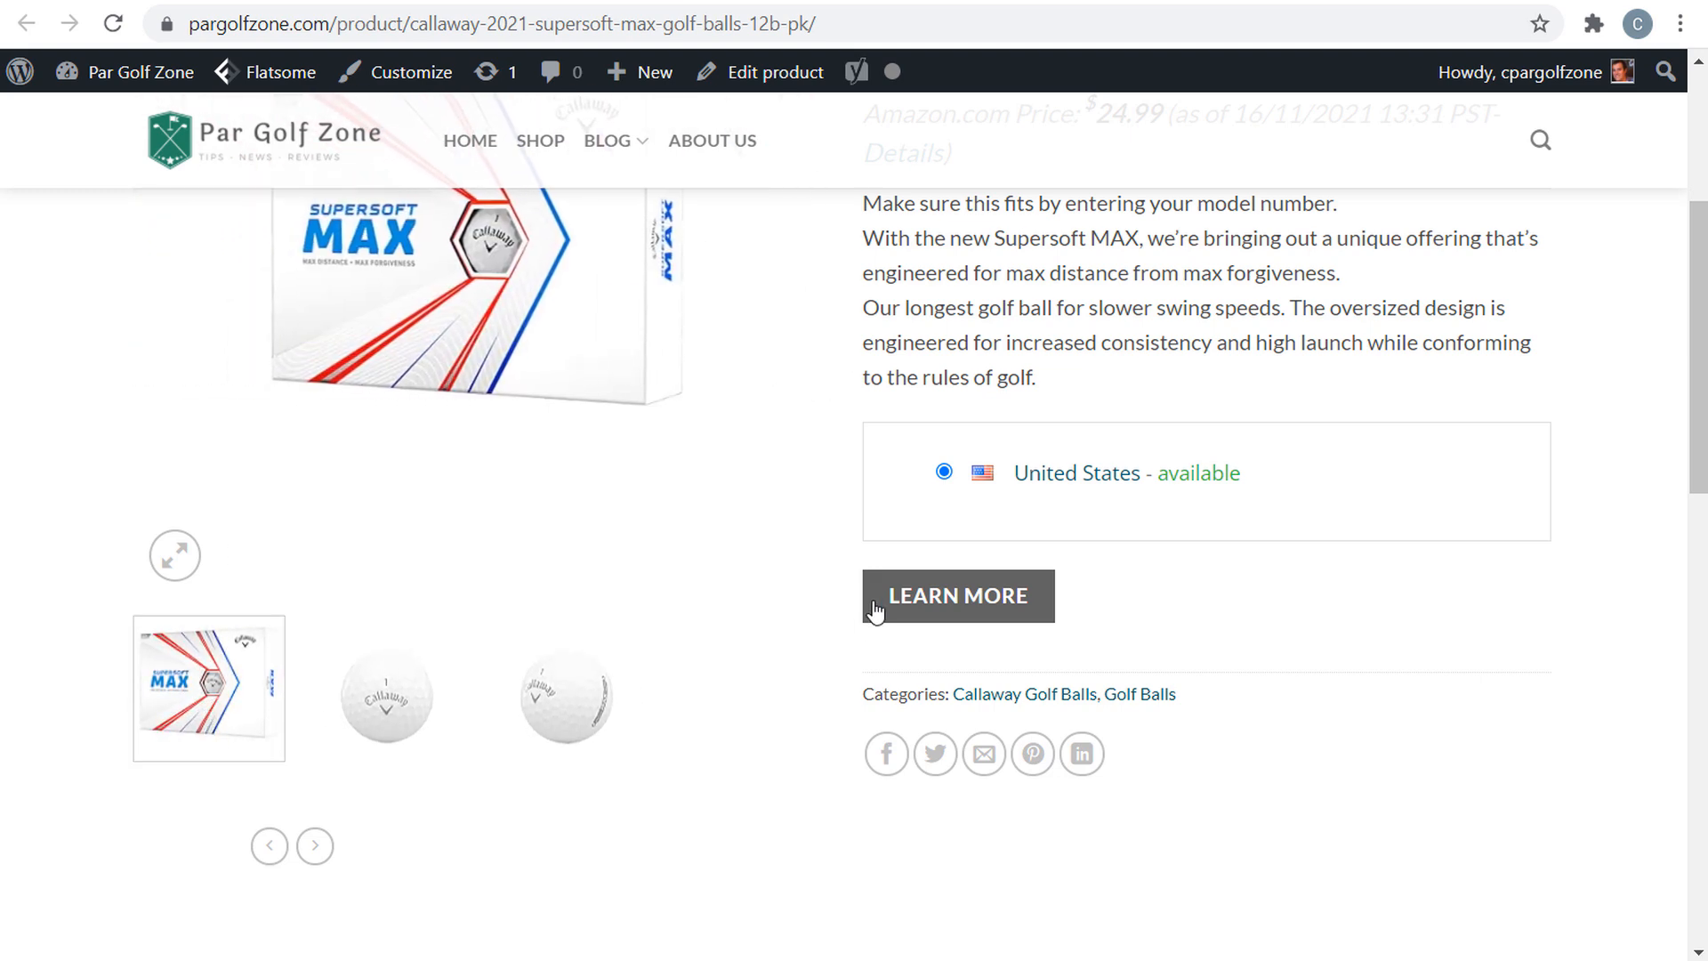
- Follow the product's affiliate link to Amazon and inspect the associate tag in the page address
left_click(952, 618)
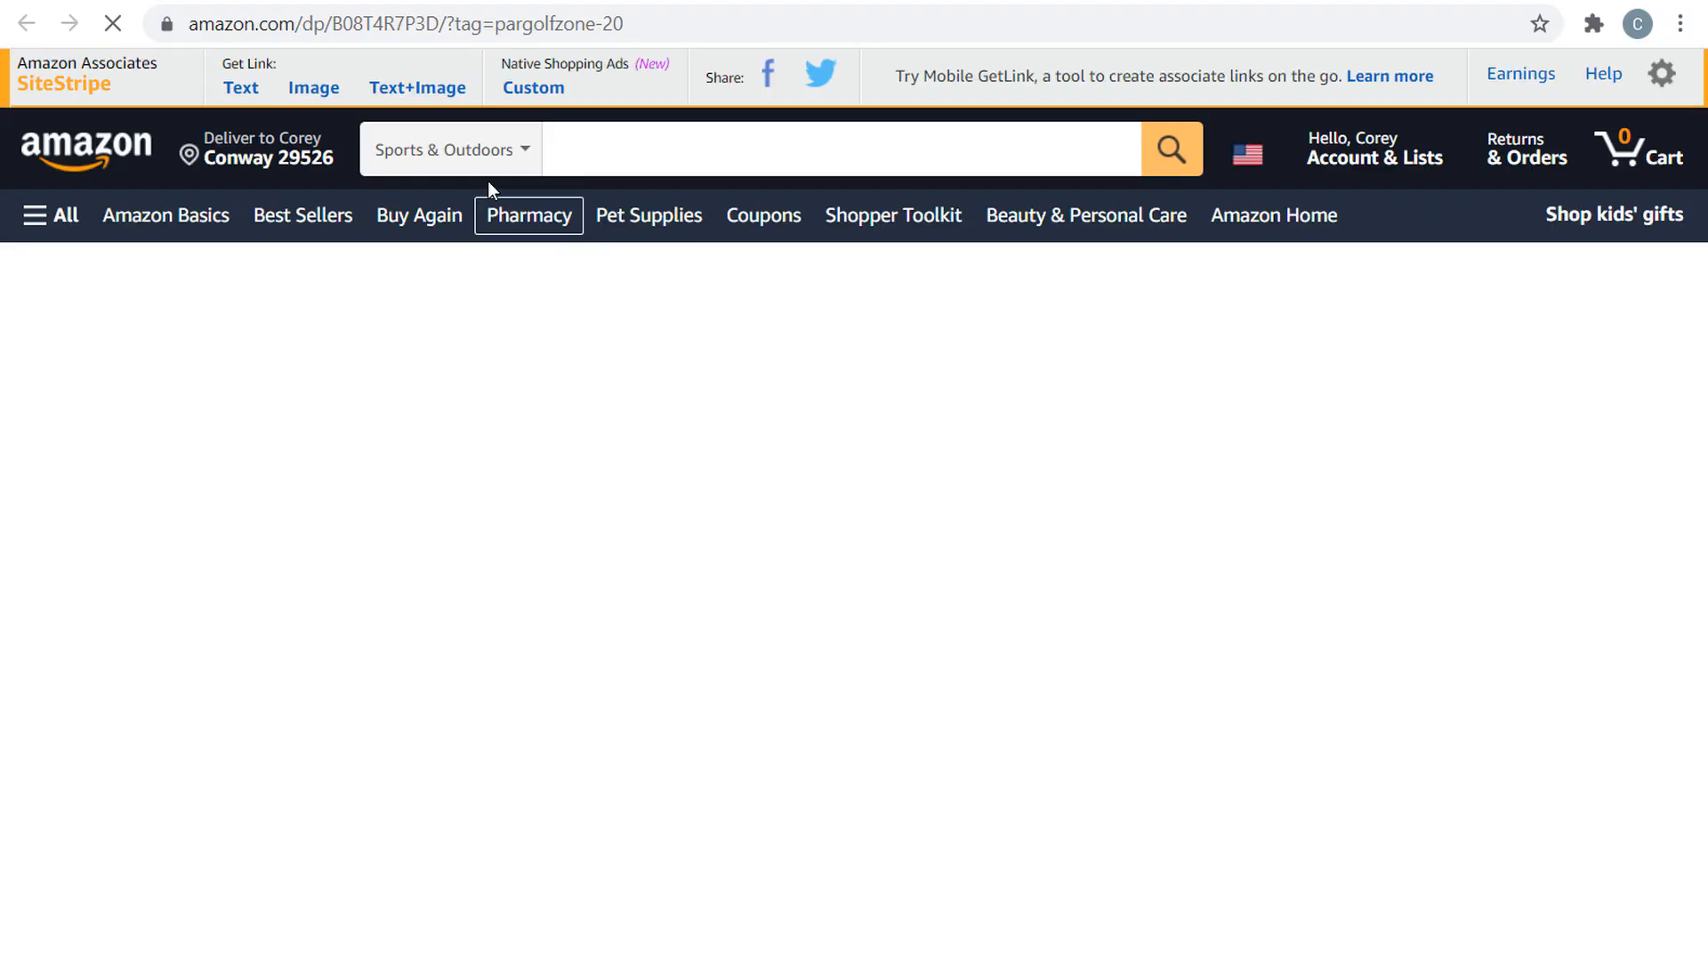
left_click(269, 30)
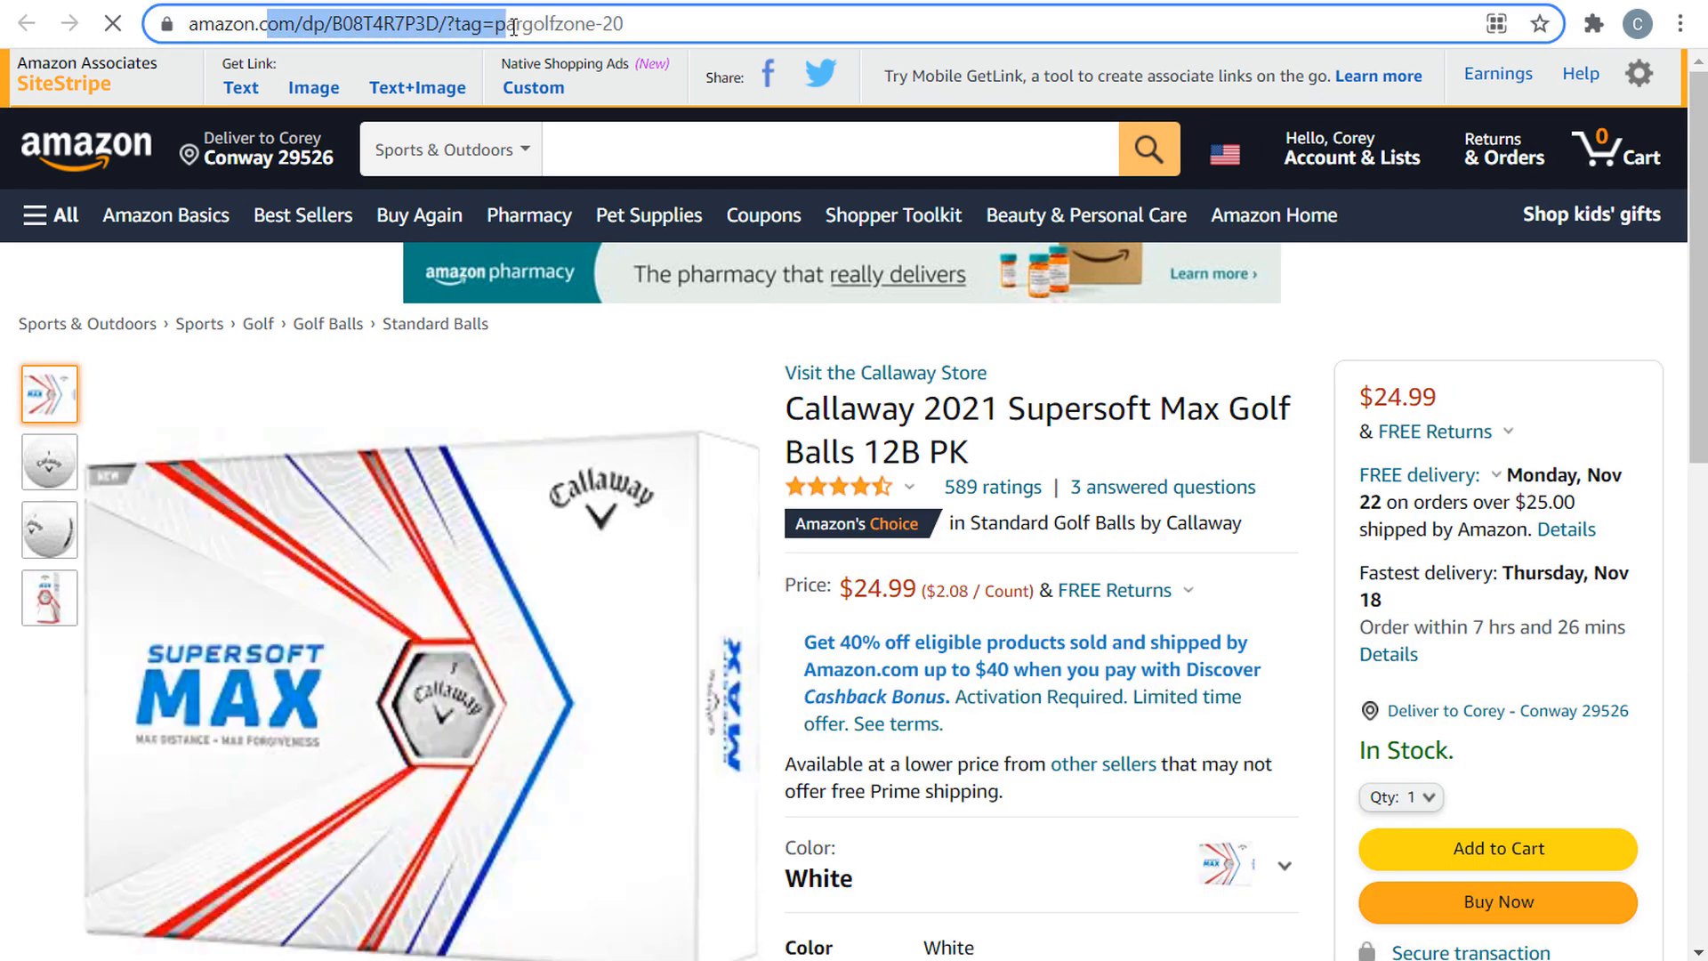
left_click(865, 463)
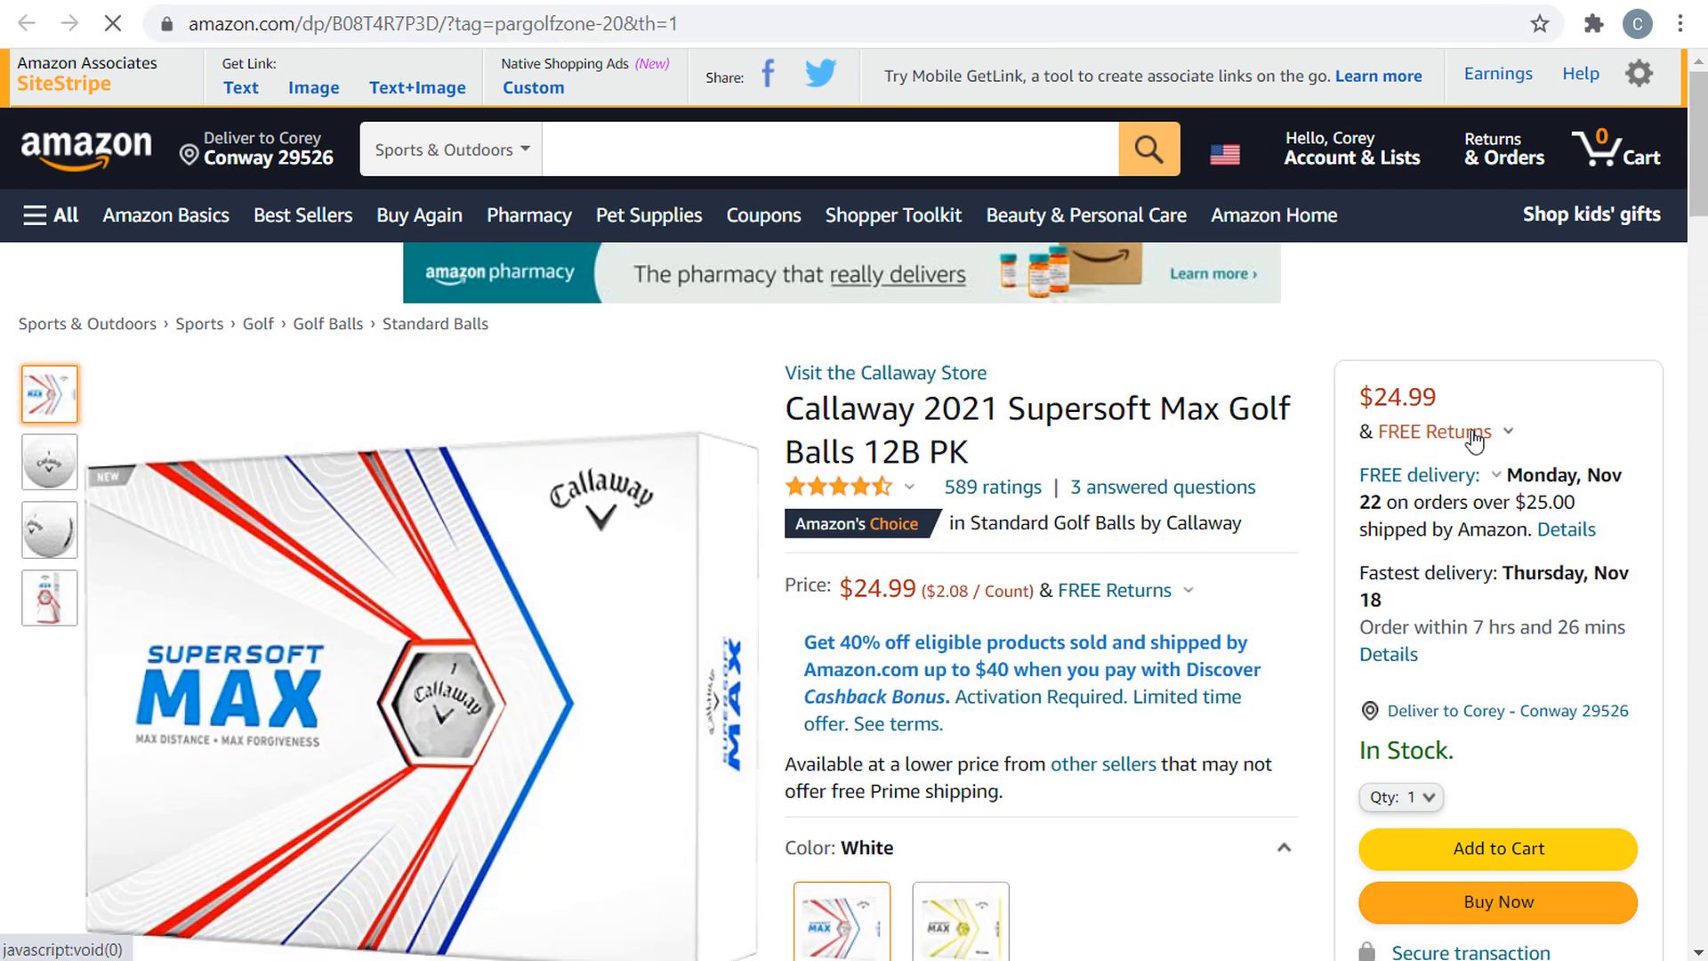
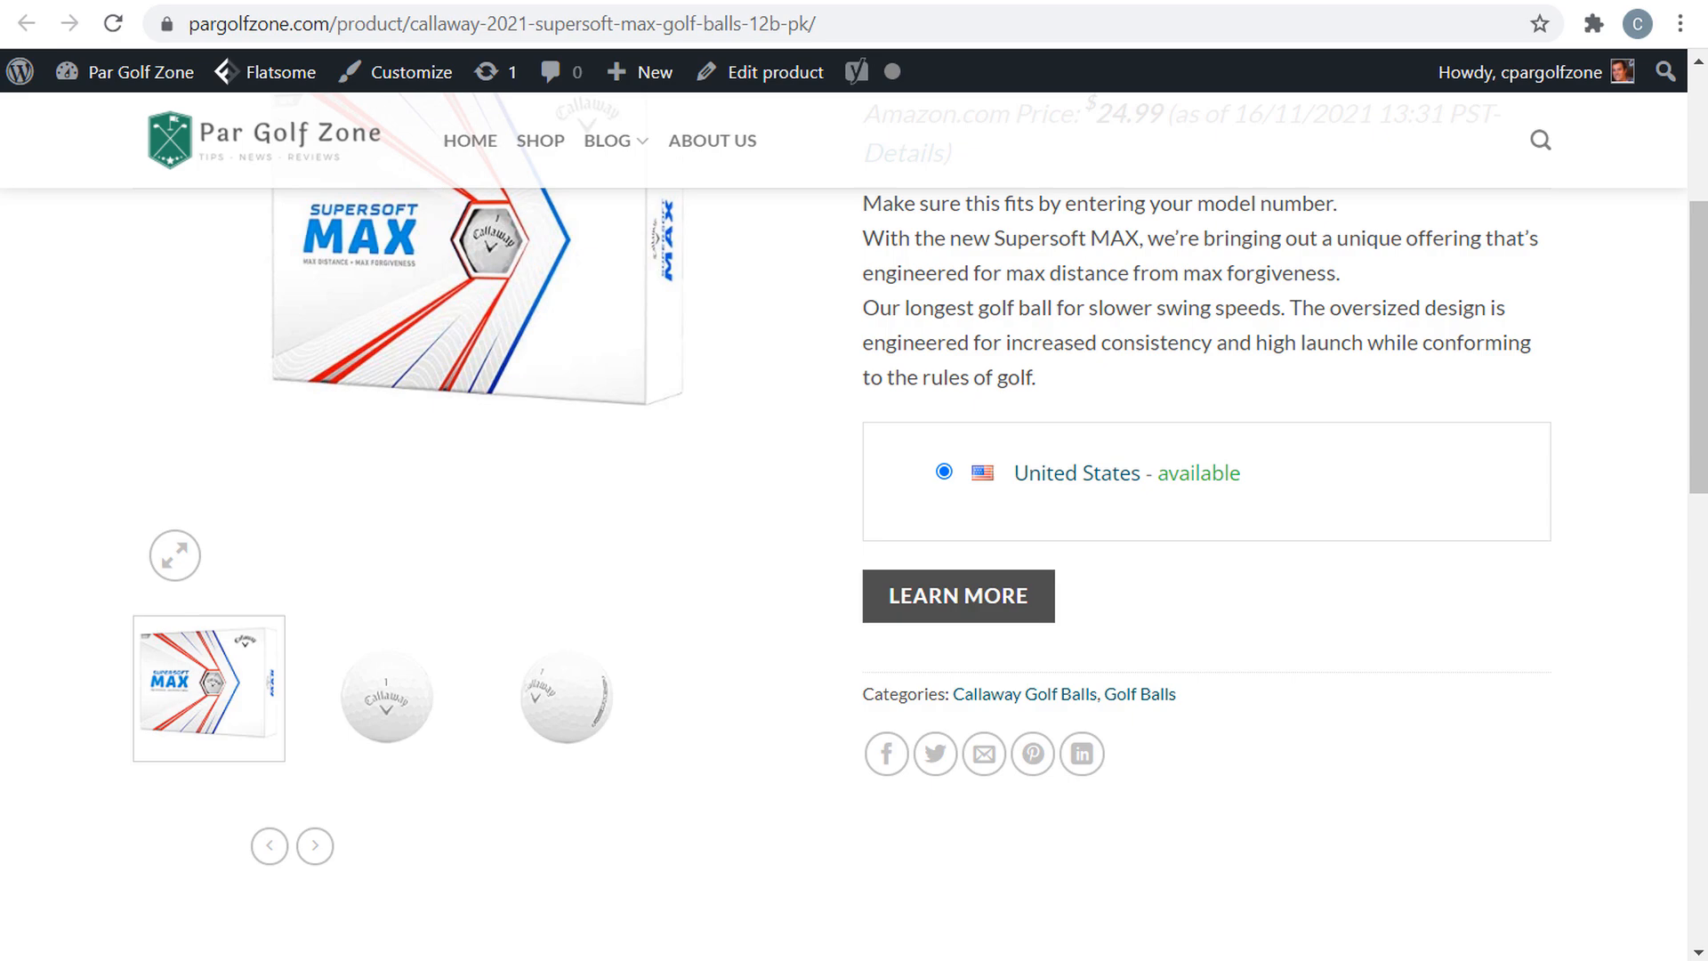
- Return to the WZone admin page and open the Insane Import Mode module at its Amazon product search form
left_click(953, 593)
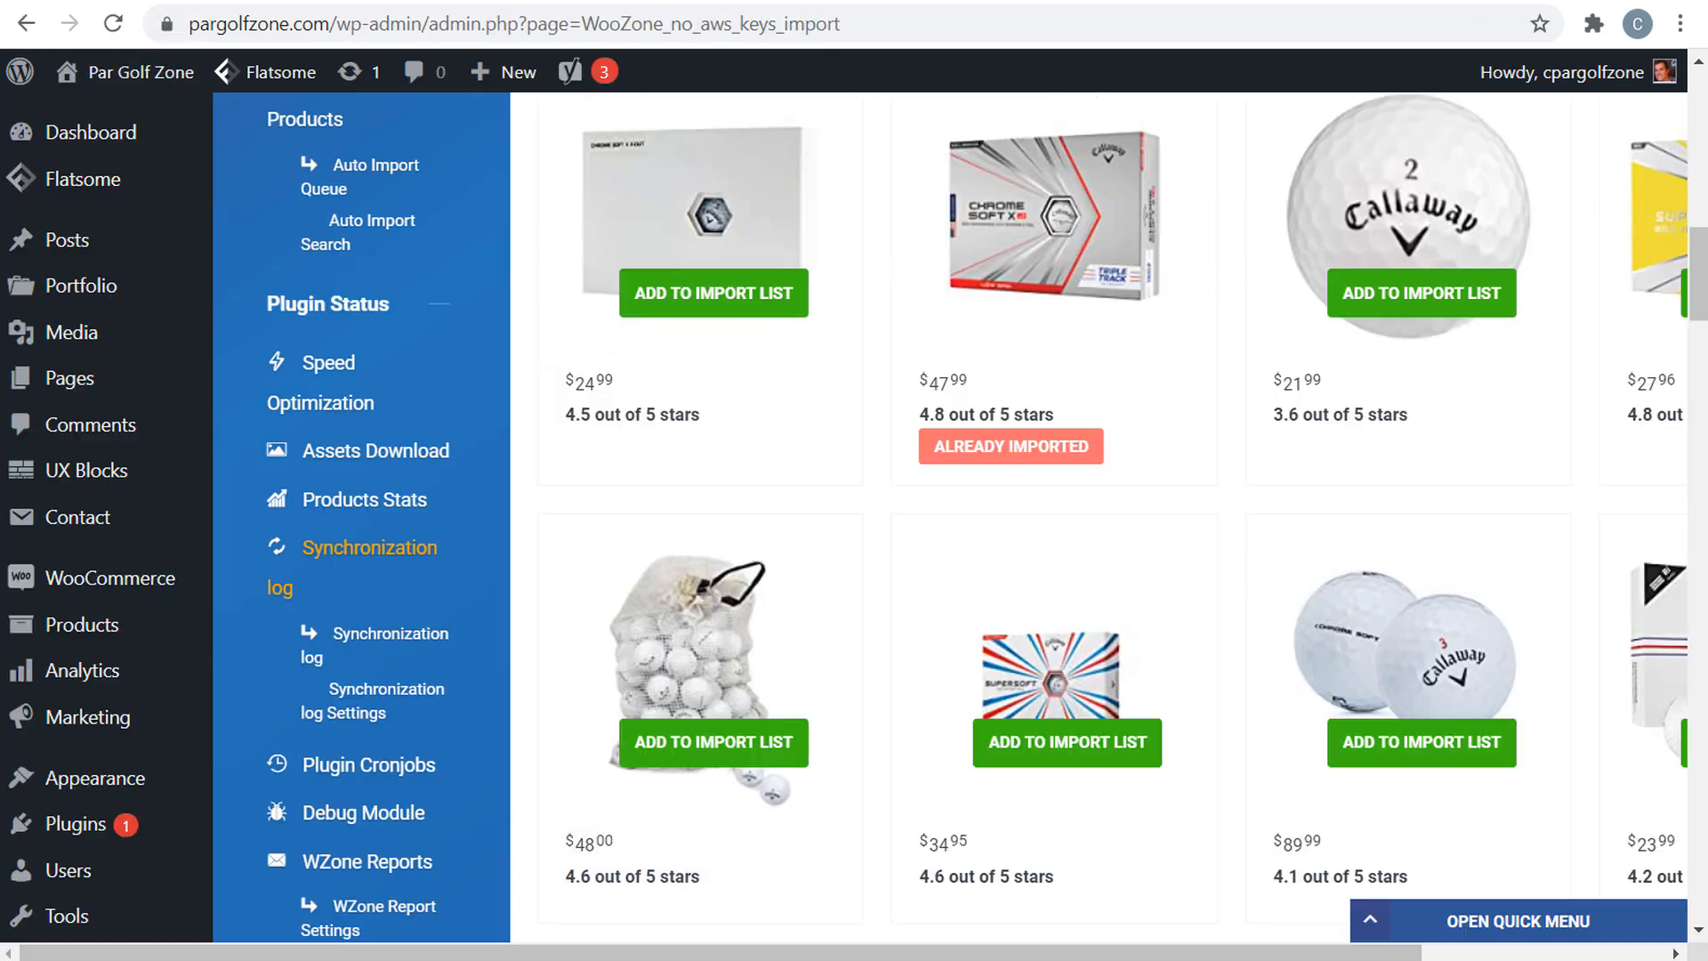
scroll(564, 525, "up", 8)
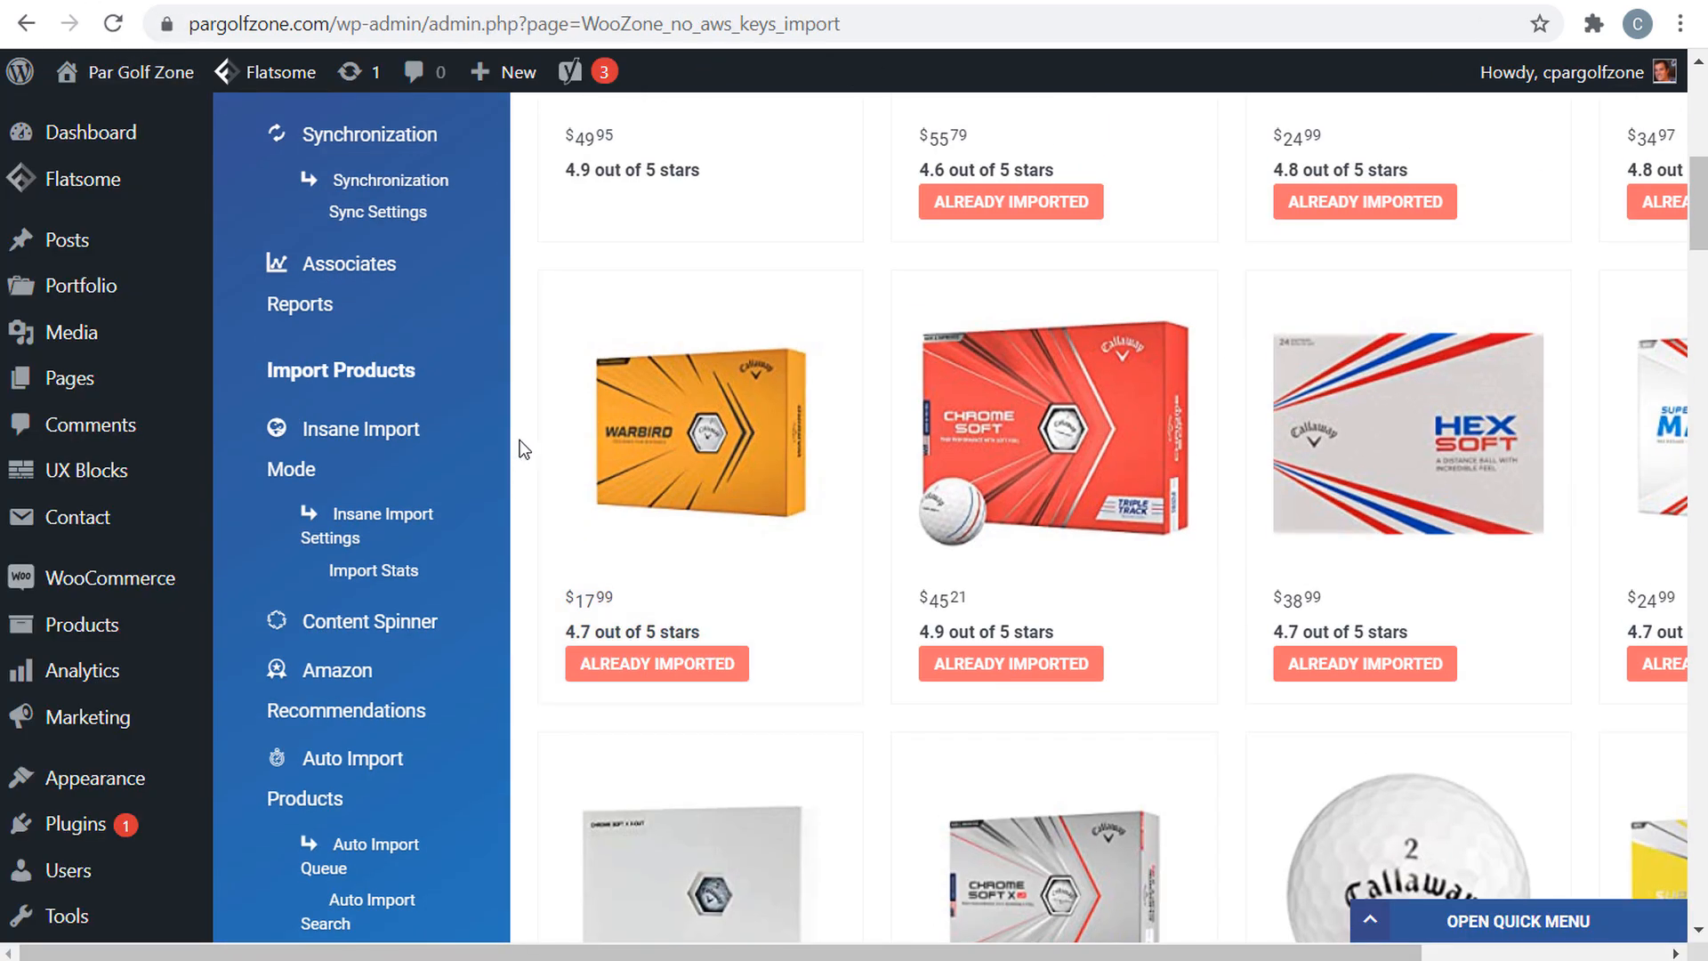
scroll(487, 436, "up", 3)
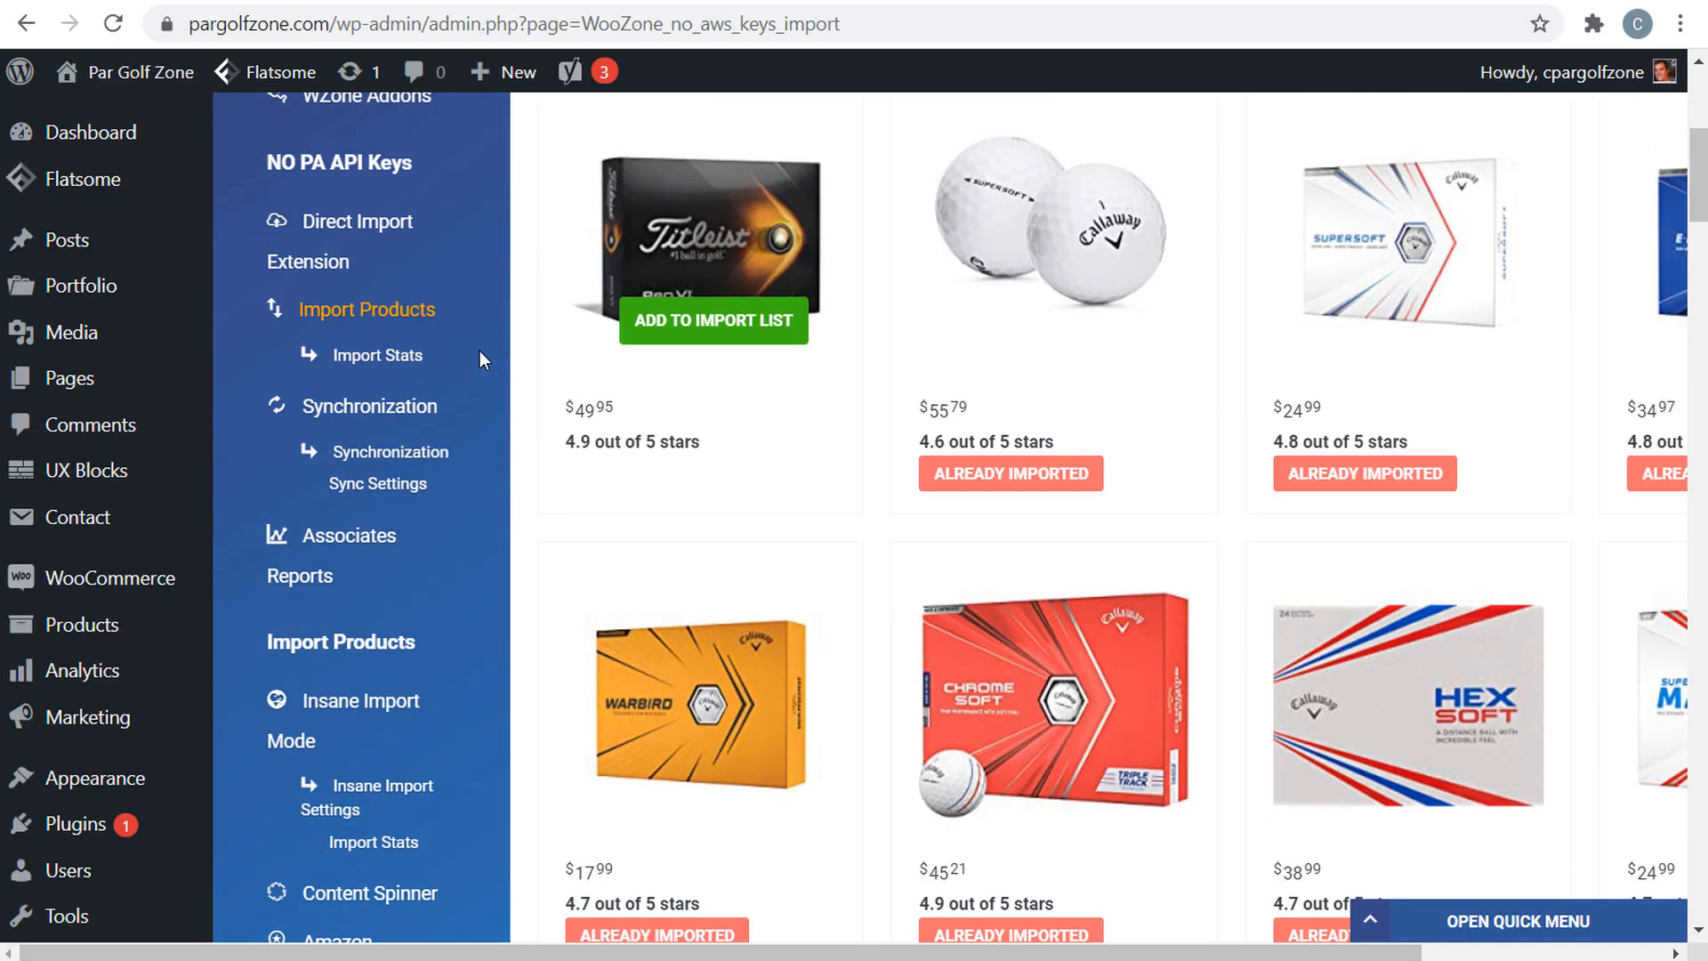
scroll(469, 393, "down", 2)
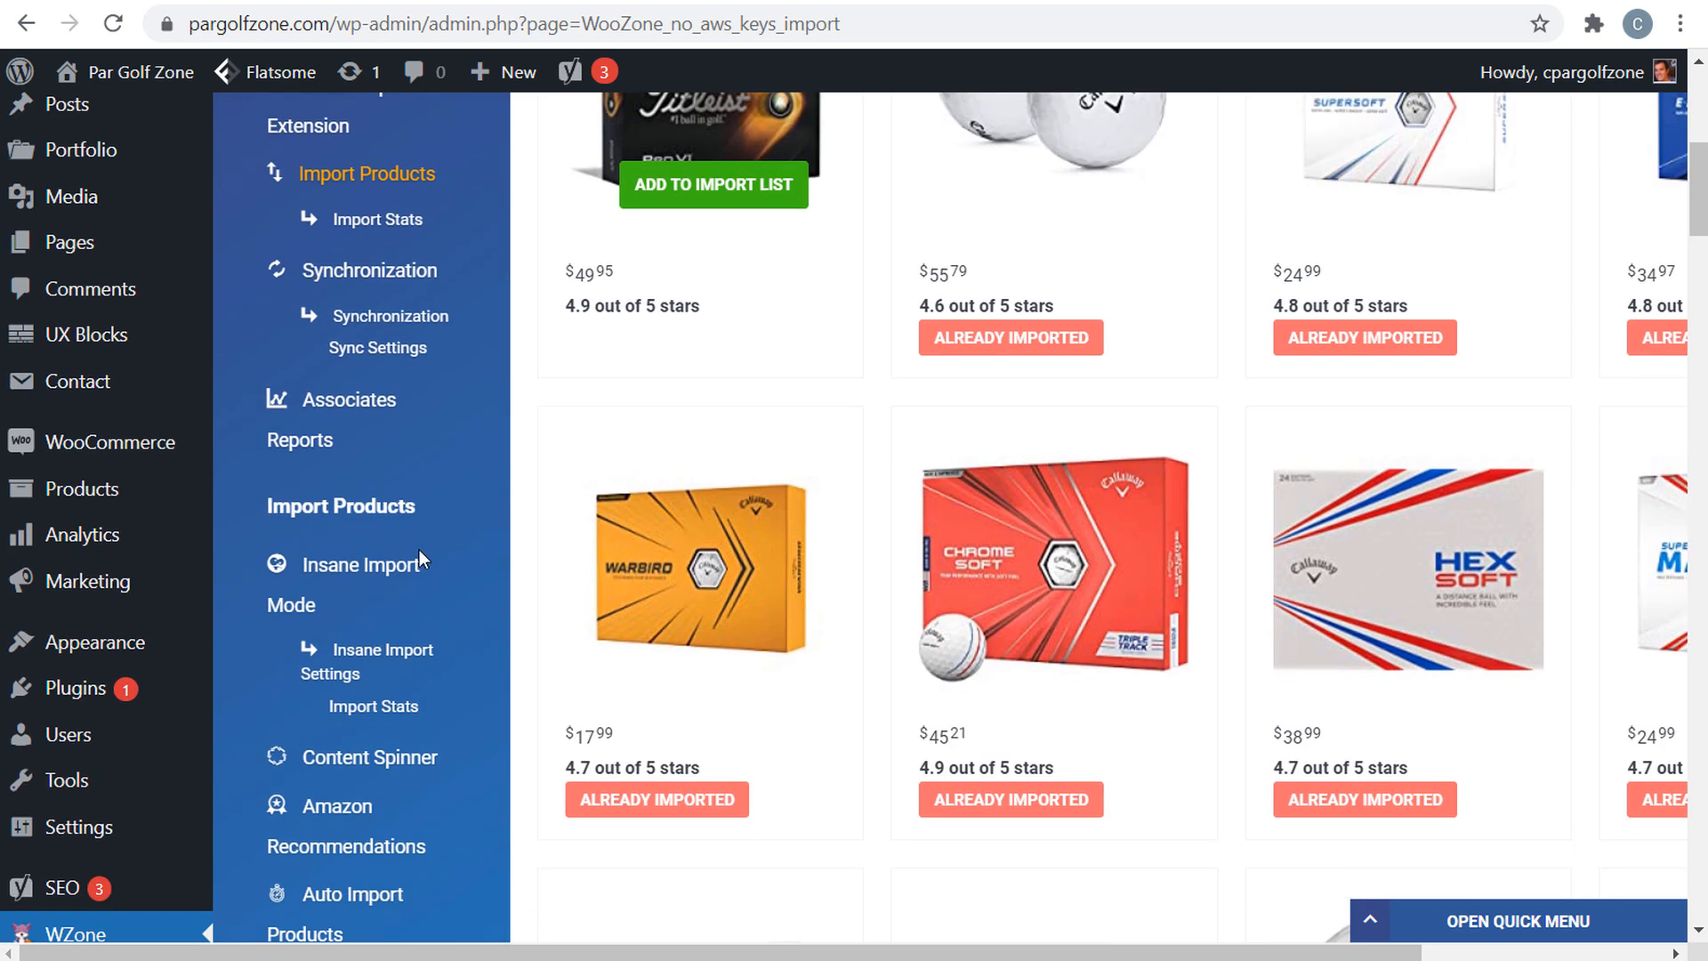
left_click(356, 574)
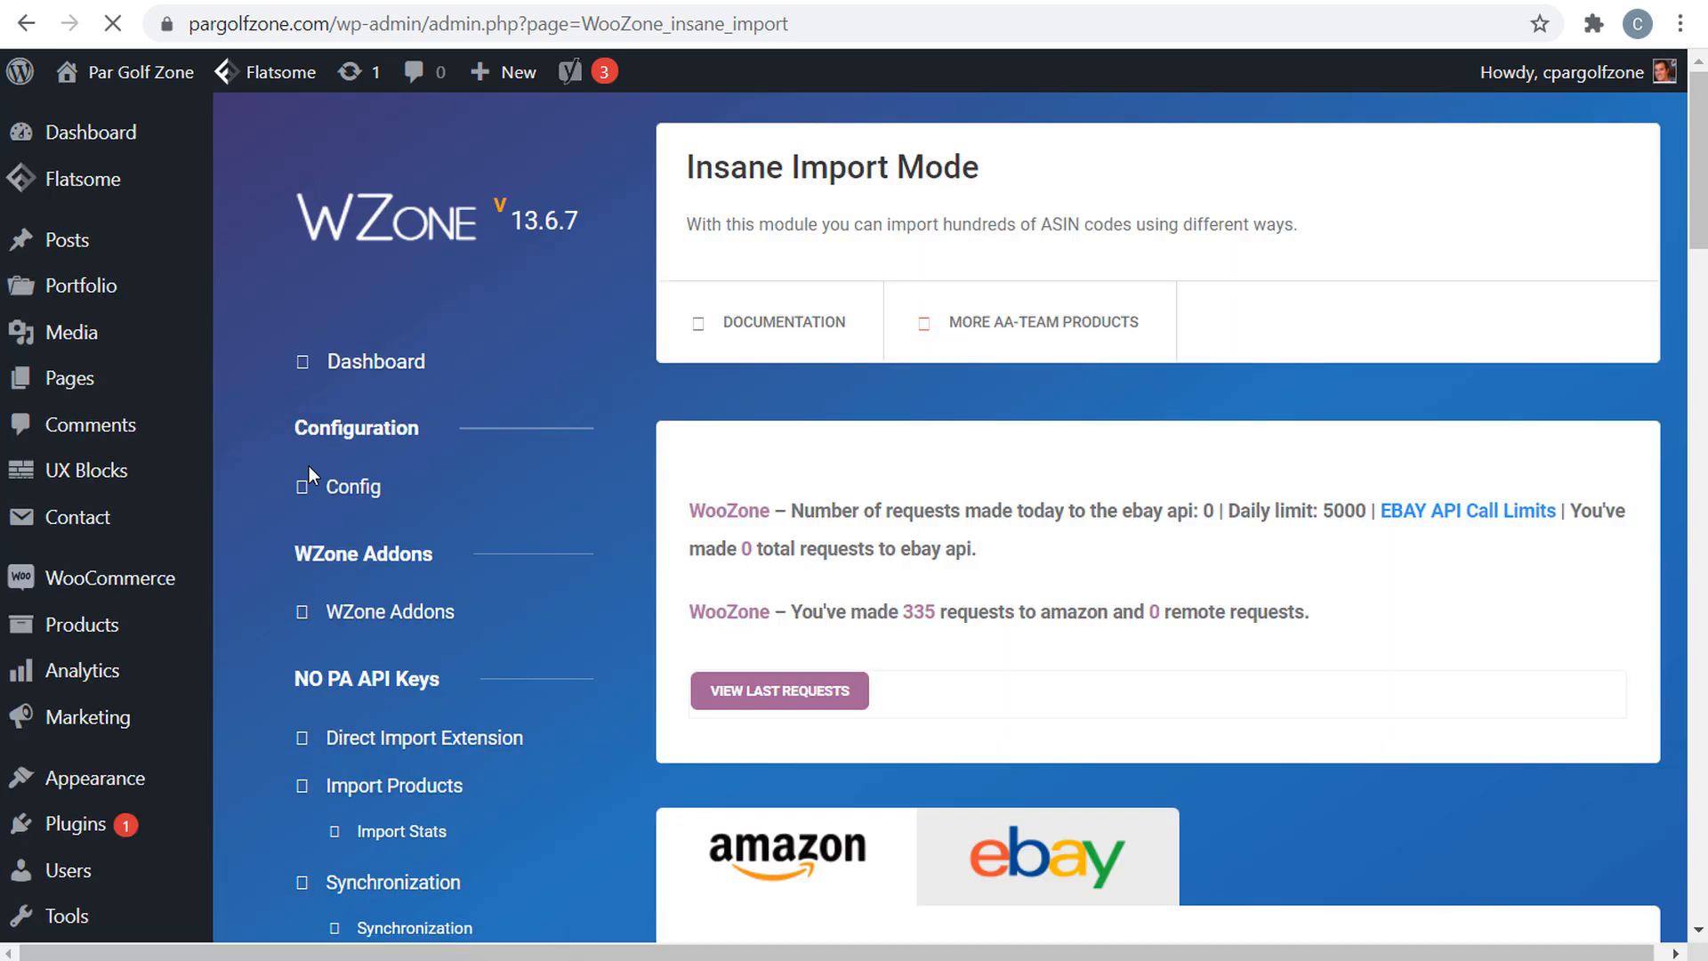
scroll(1118, 397, "down", 6)
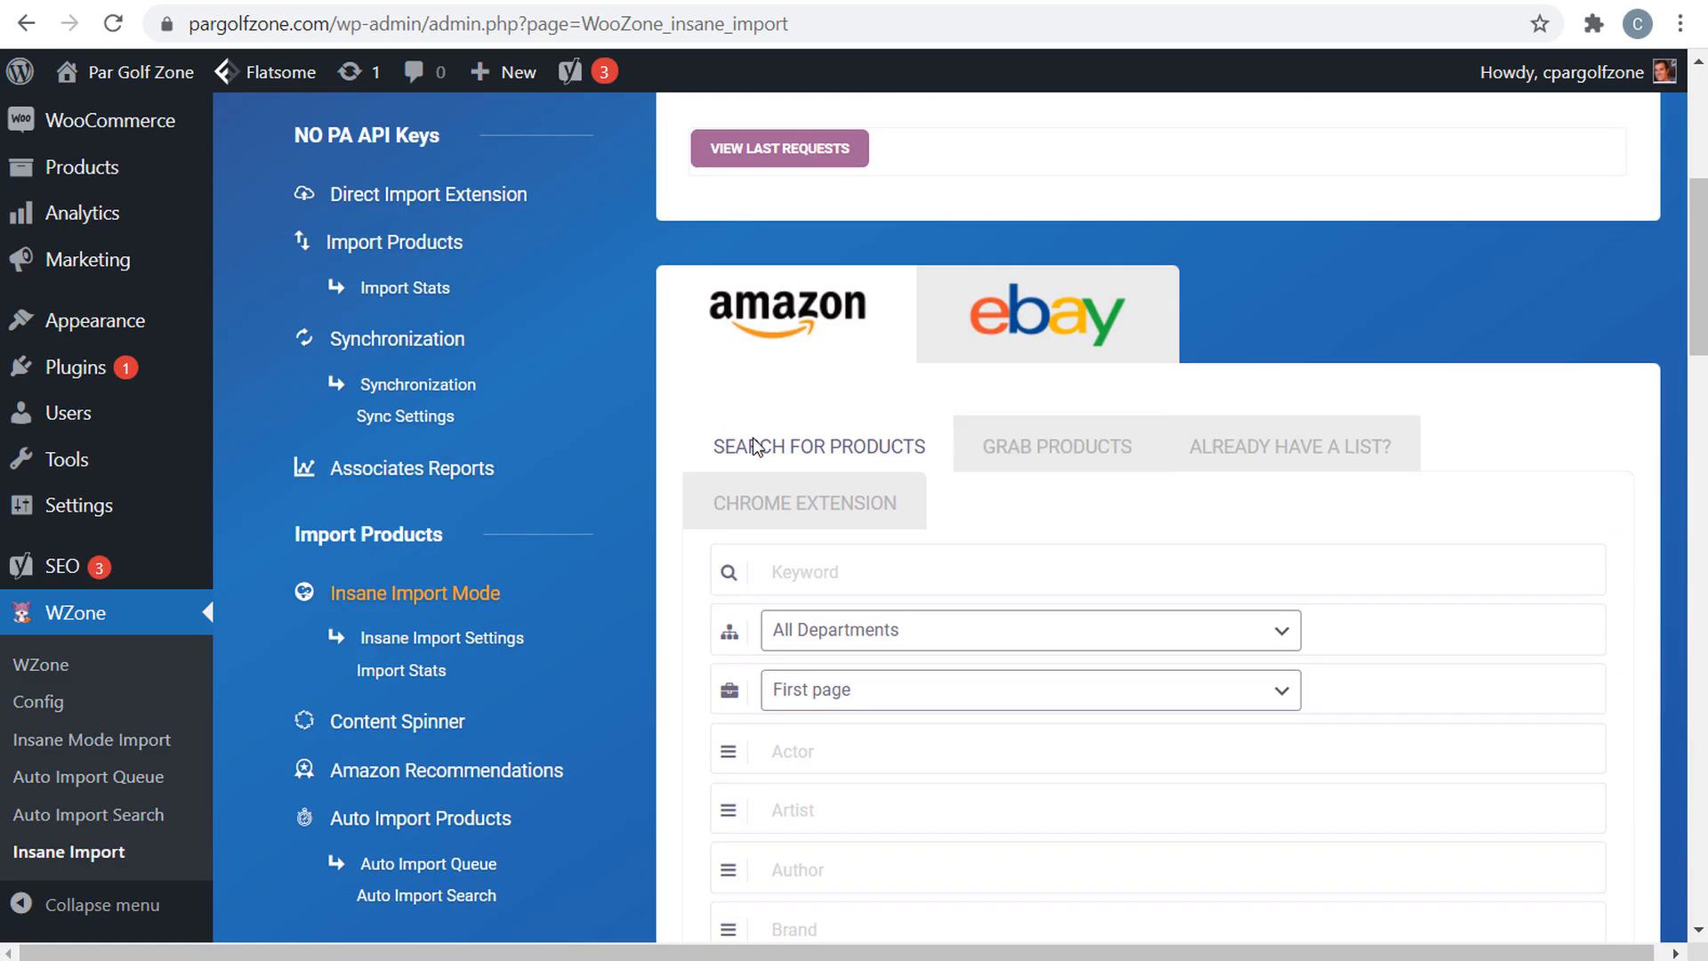
- Set the Amazon product search to the keyword "callaway golf ball" and the first 2 pages of results
left_click(822, 569)
type("callaway golf ball")
left_click(1484, 487)
scroll(1335, 427, "down", 5)
left_click(861, 283)
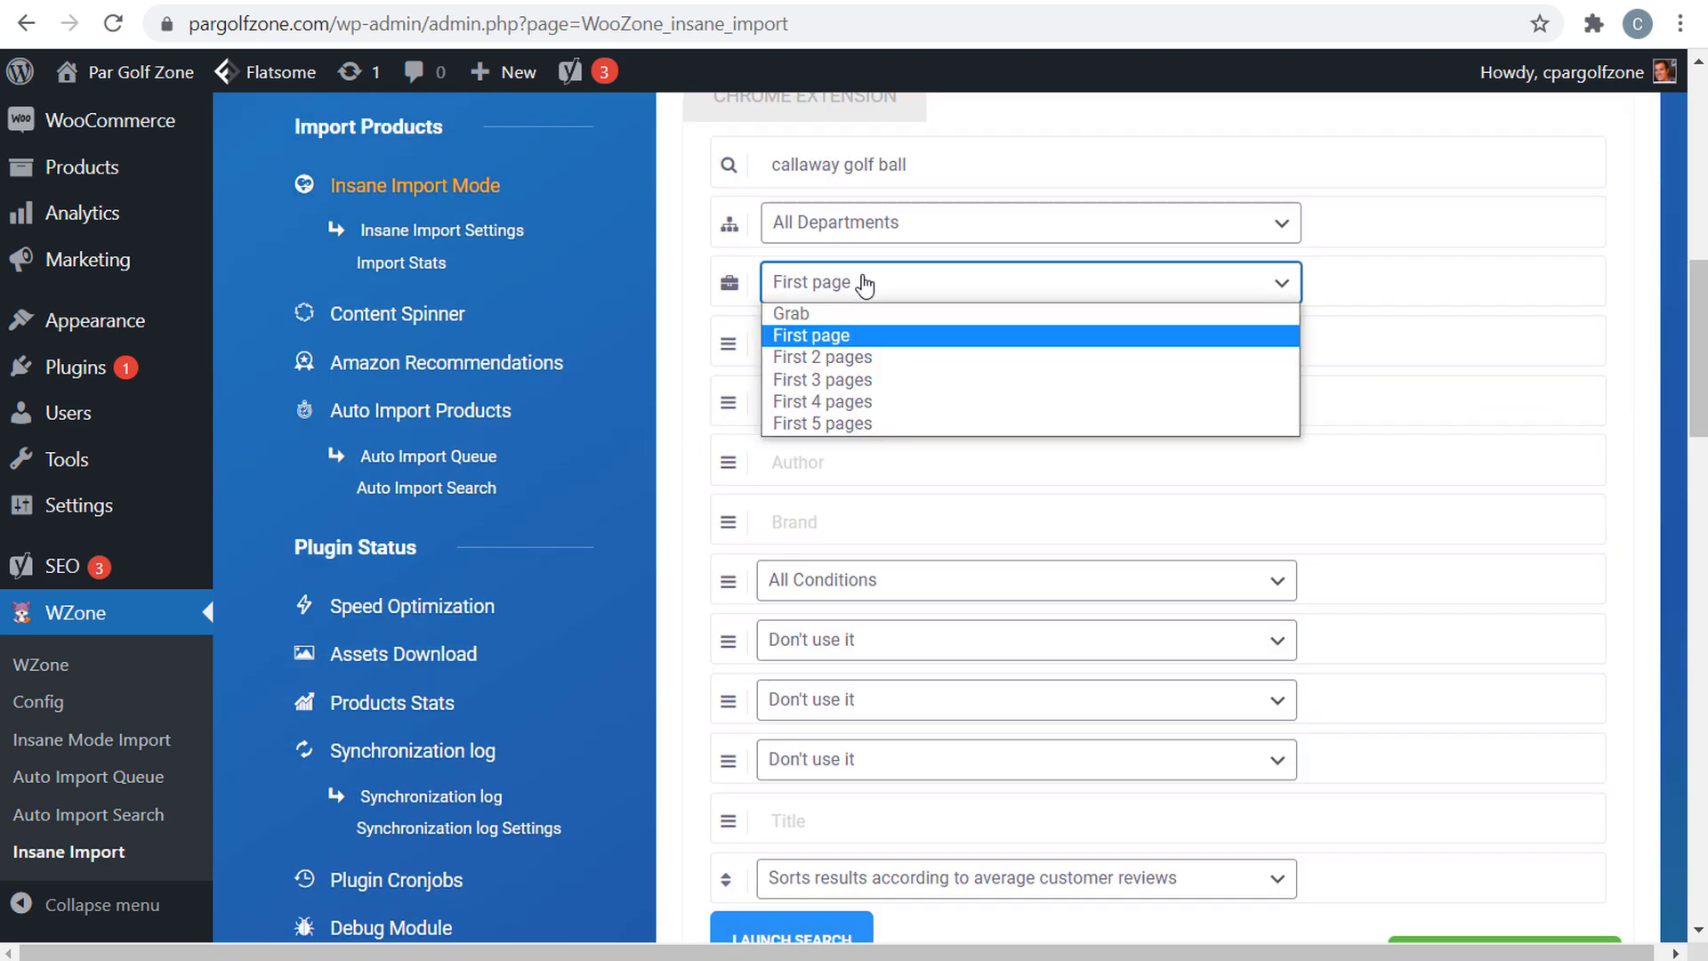
left_click(867, 357)
scroll(1067, 409, "down", 3)
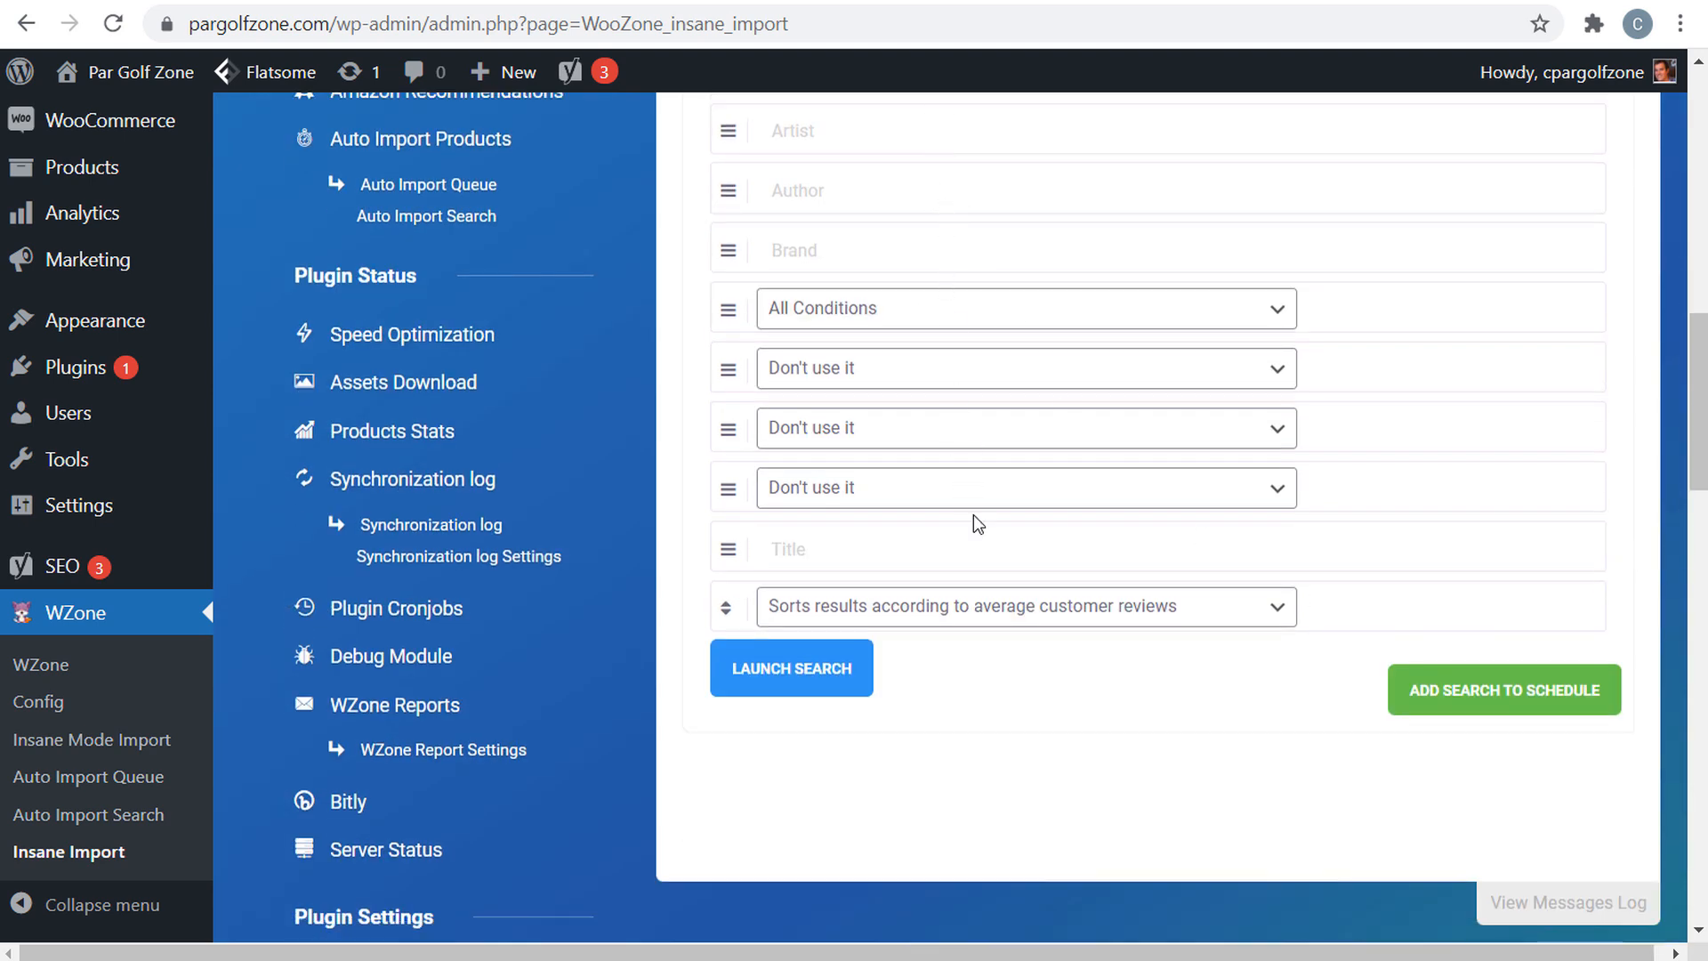
- Launch the Amazon search for "callaway golf ball" and look over the load log and queued products
left_click(794, 676)
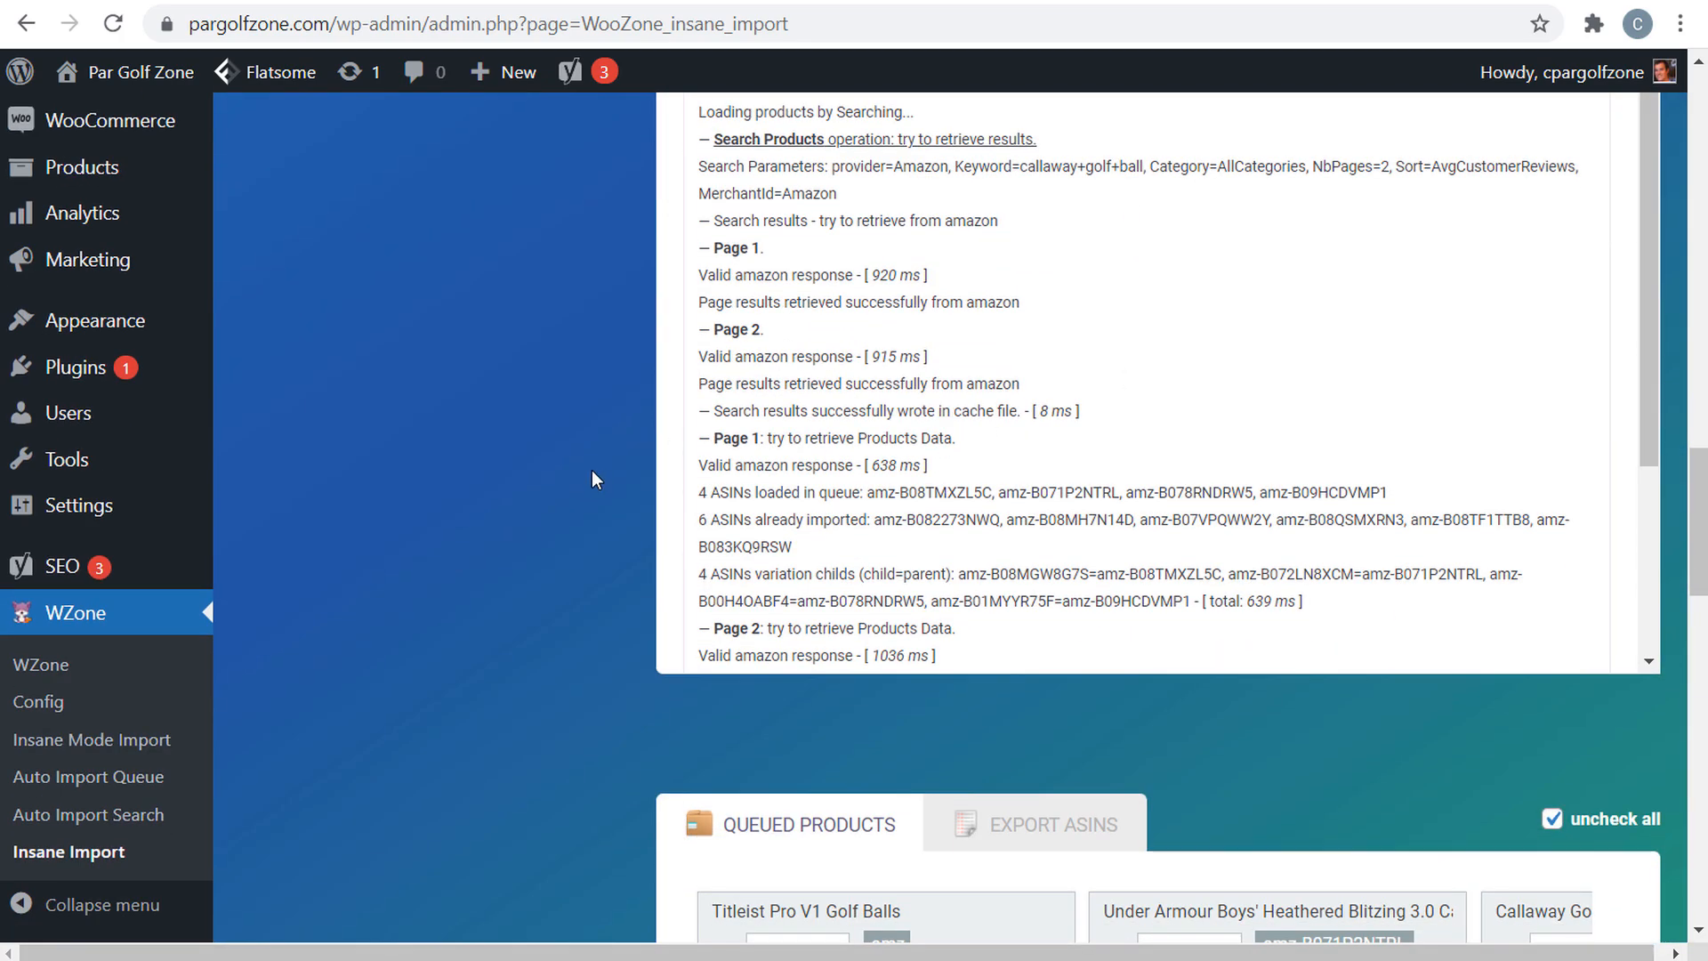
scroll(1170, 541, "down", 3)
scroll(1318, 721, "down", 3)
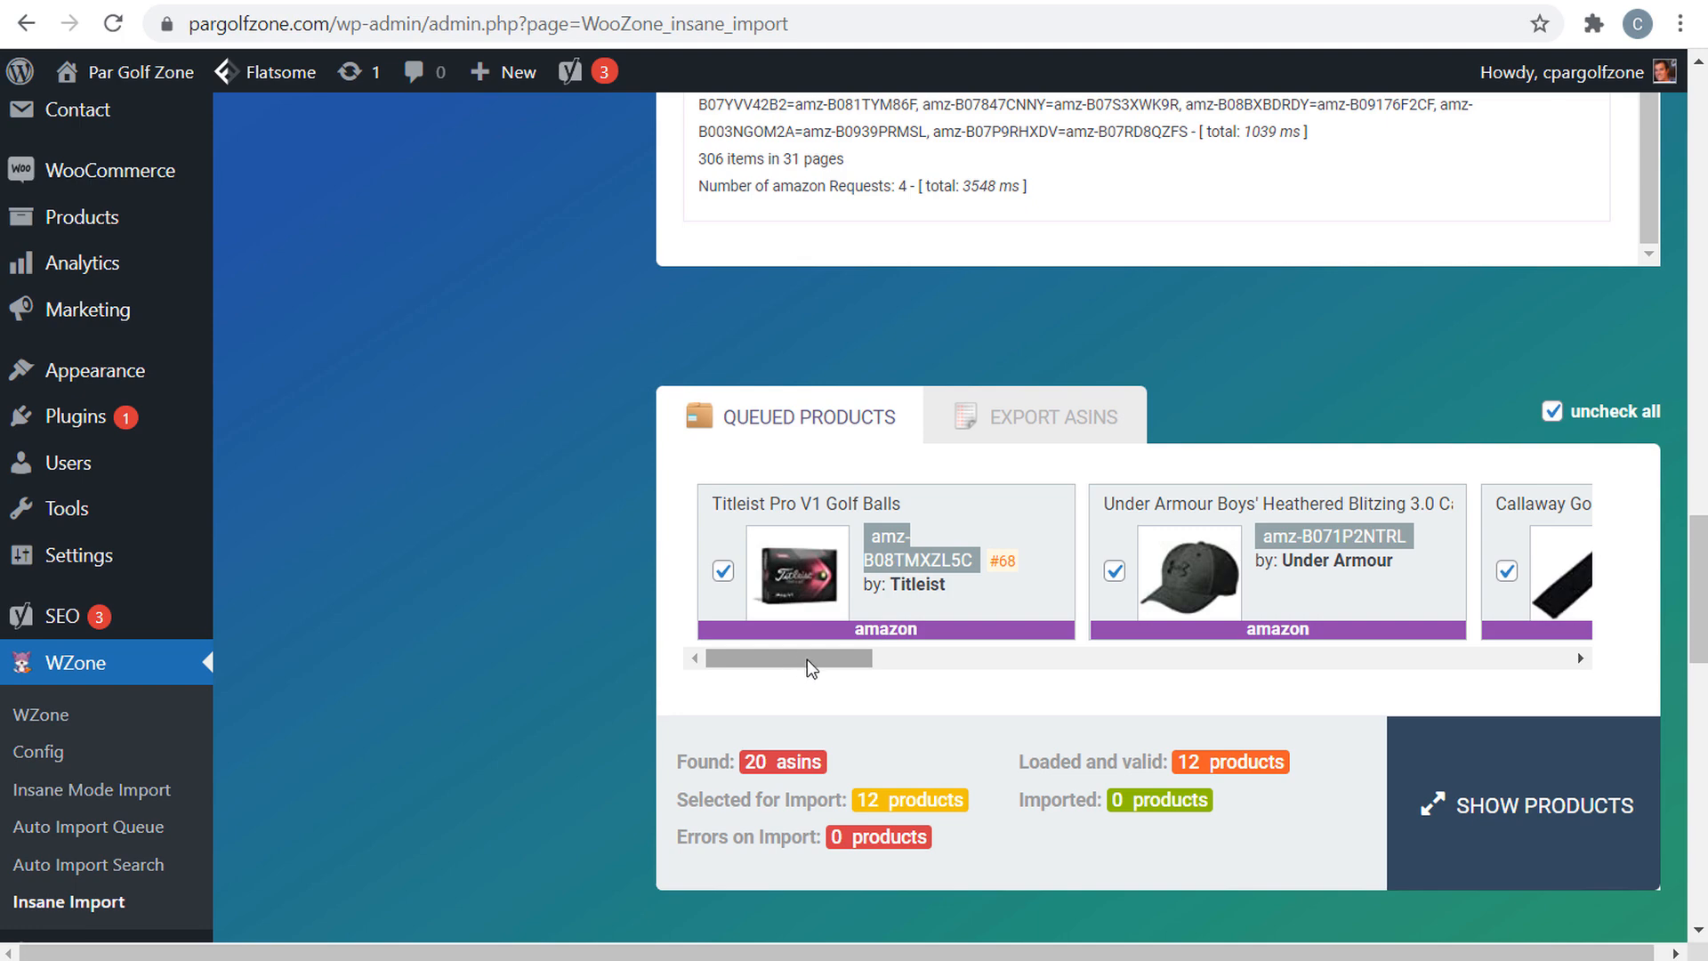
left_click_drag(1692, 528, 1679, 285)
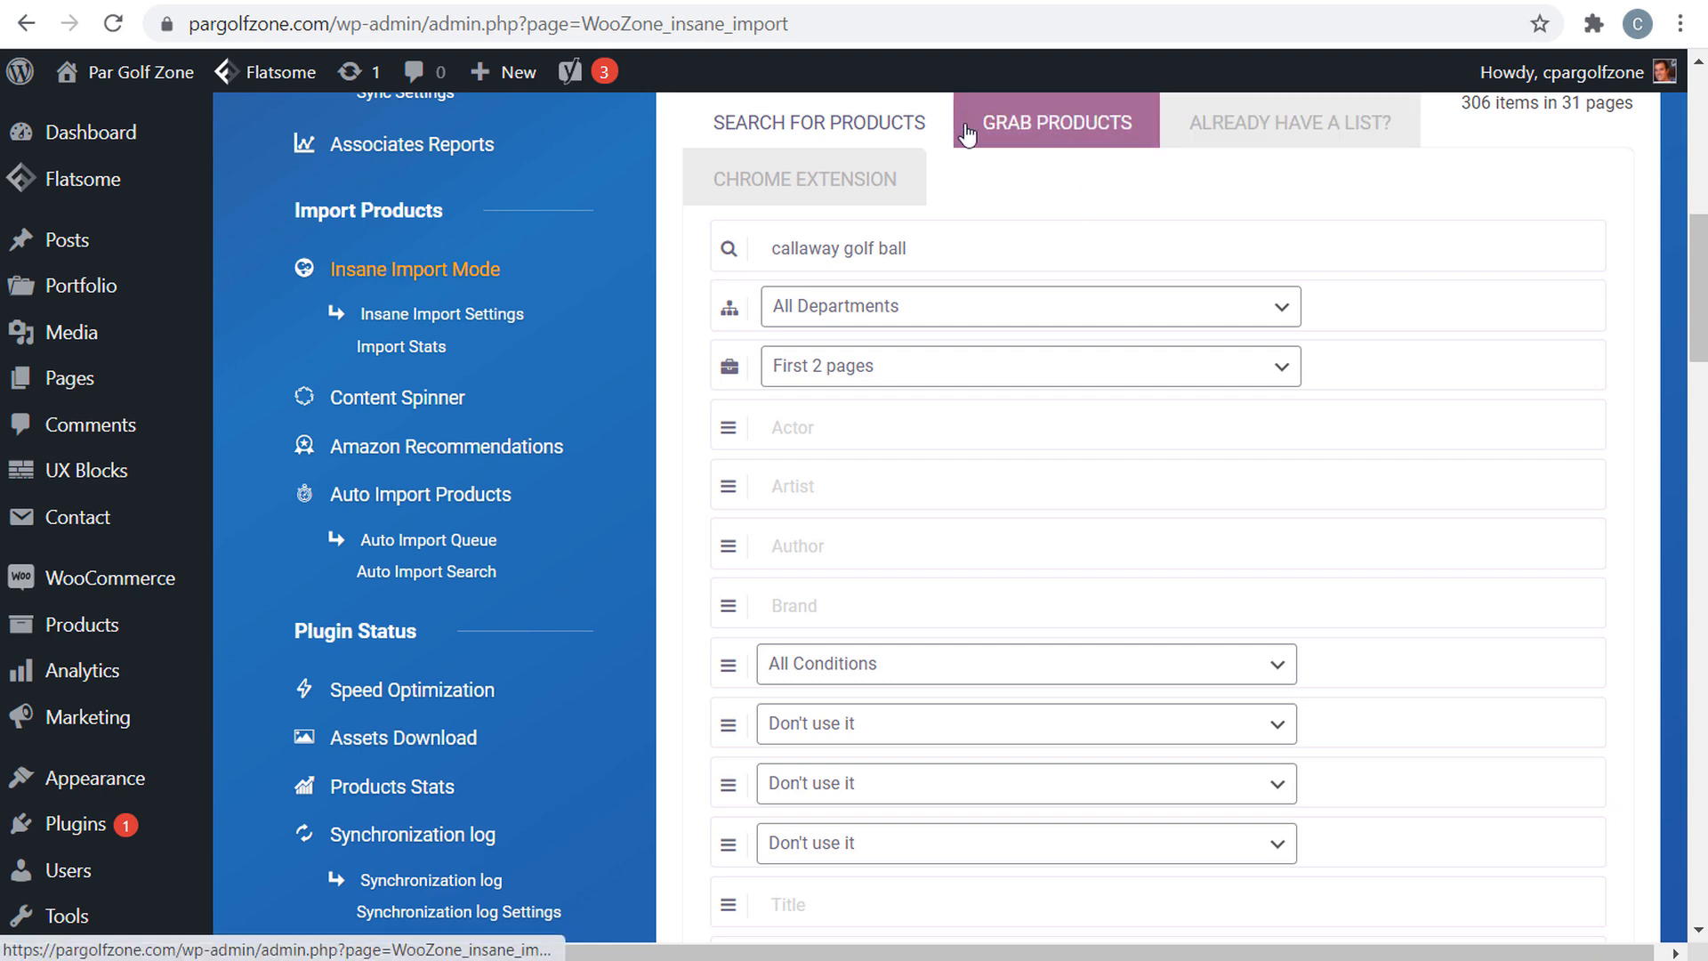
scroll(1281, 355, "down", 20)
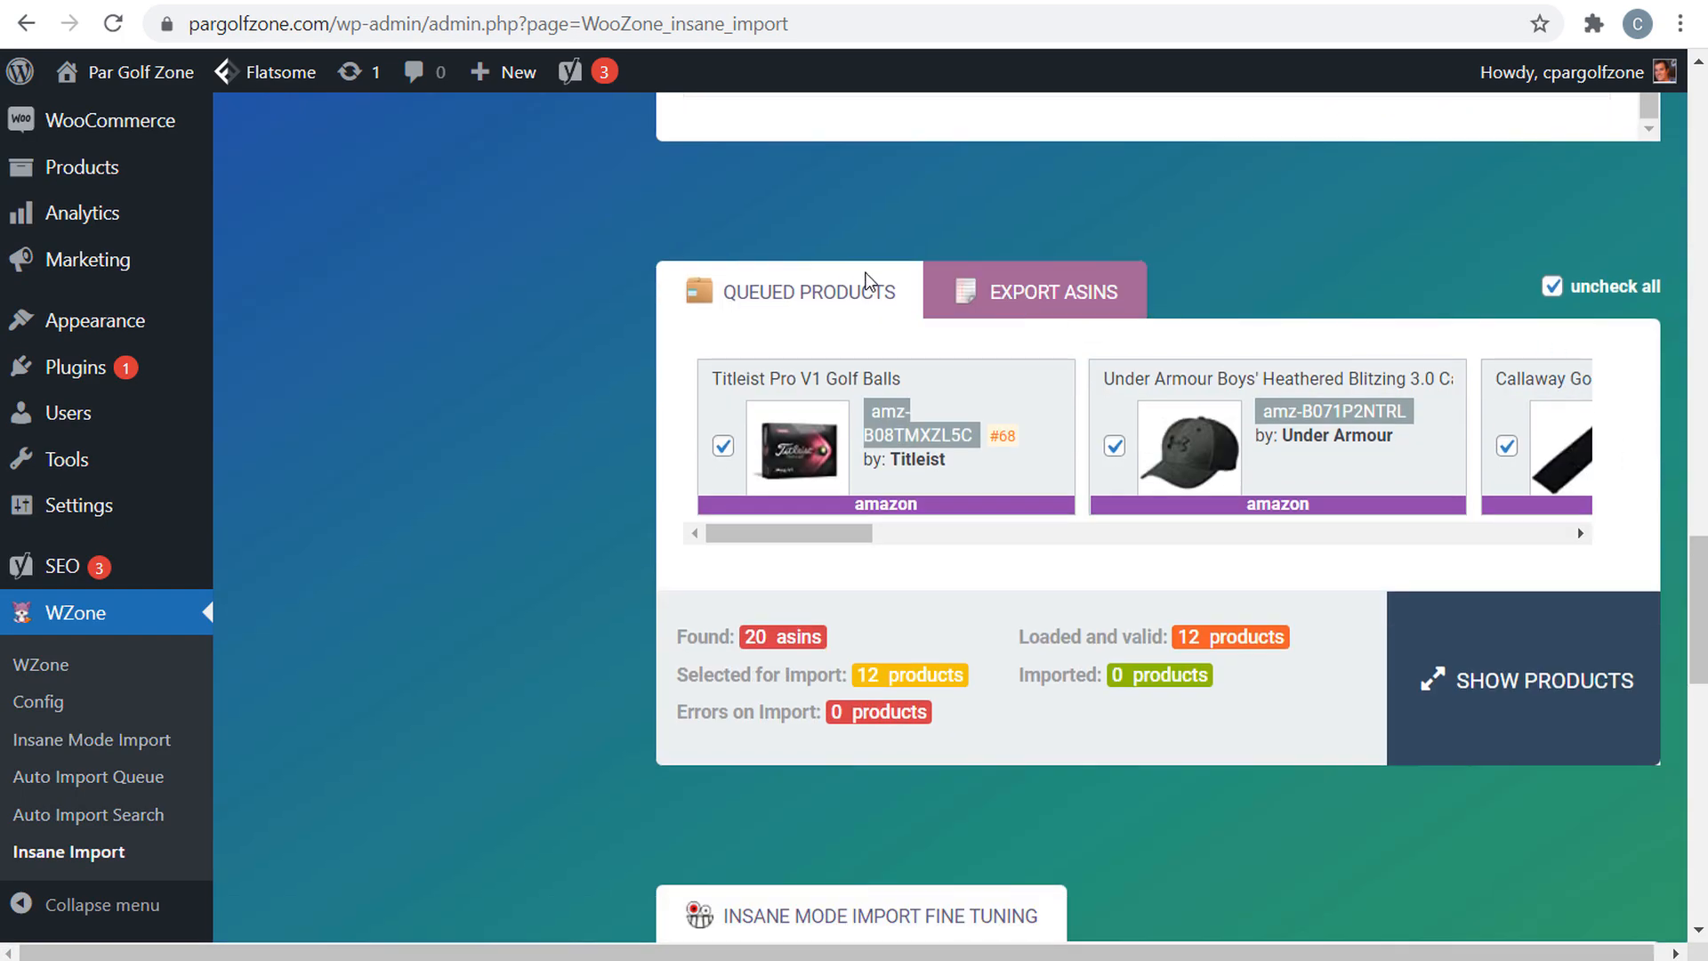
- Deselect all queued products and select only the Callaway Golf 2020 Superhot Bold Matte golf balls for import
left_click_drag(772, 525, 1198, 538)
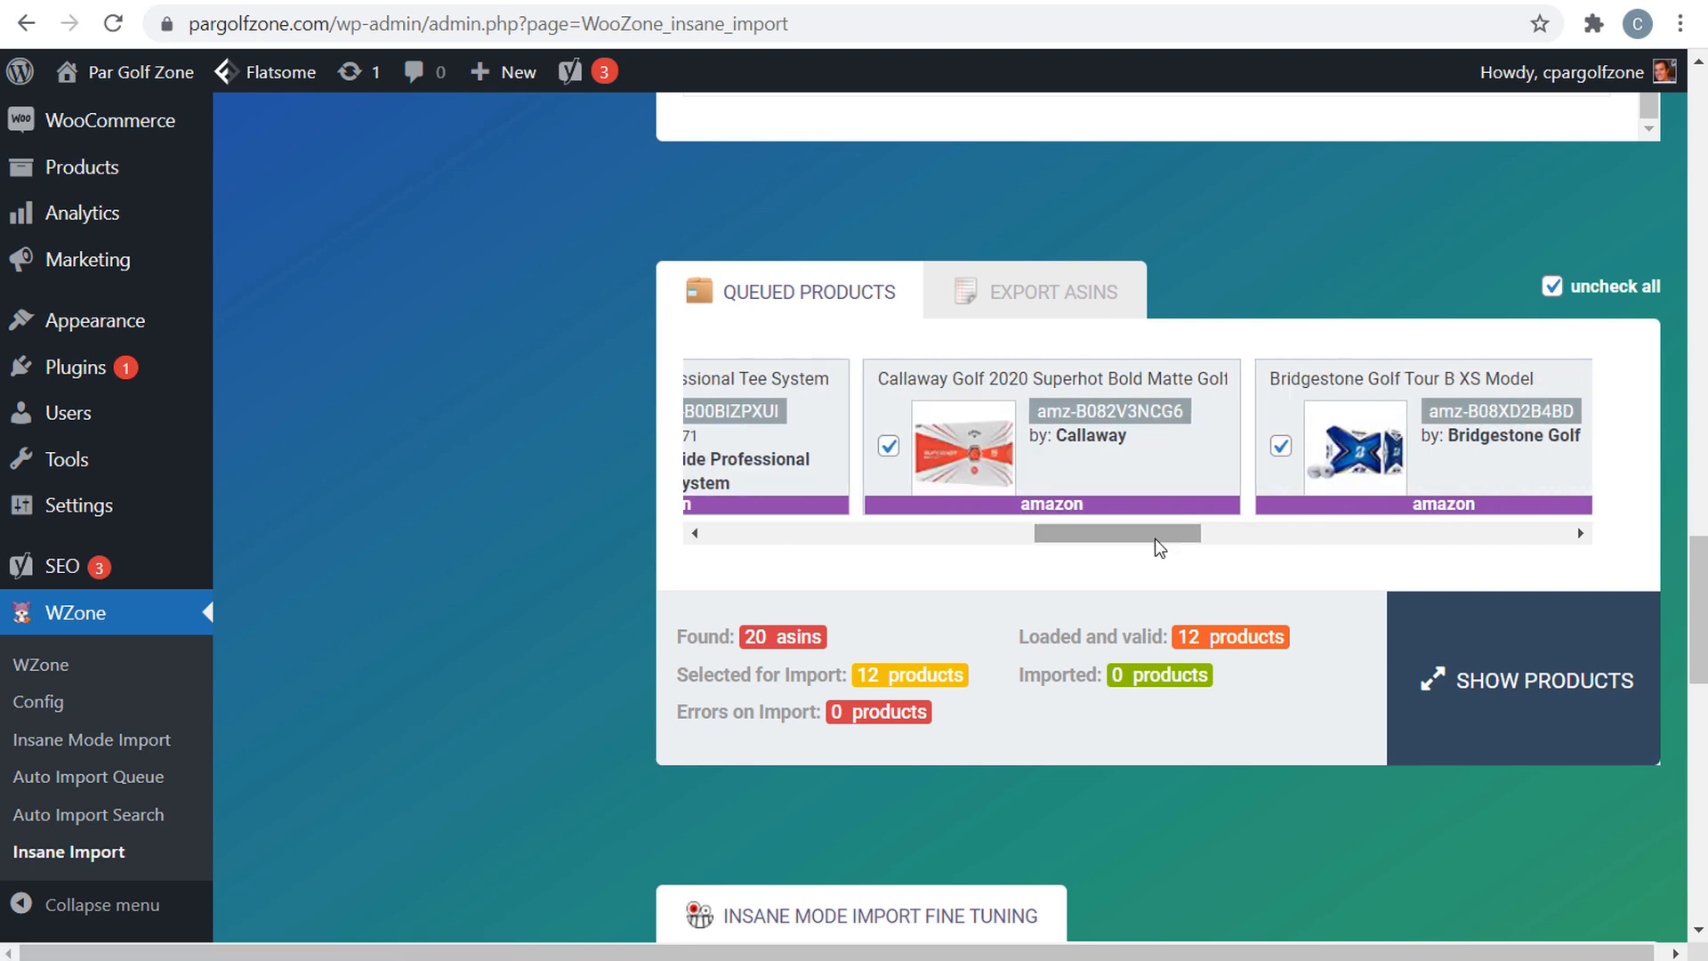
left_click(1552, 286)
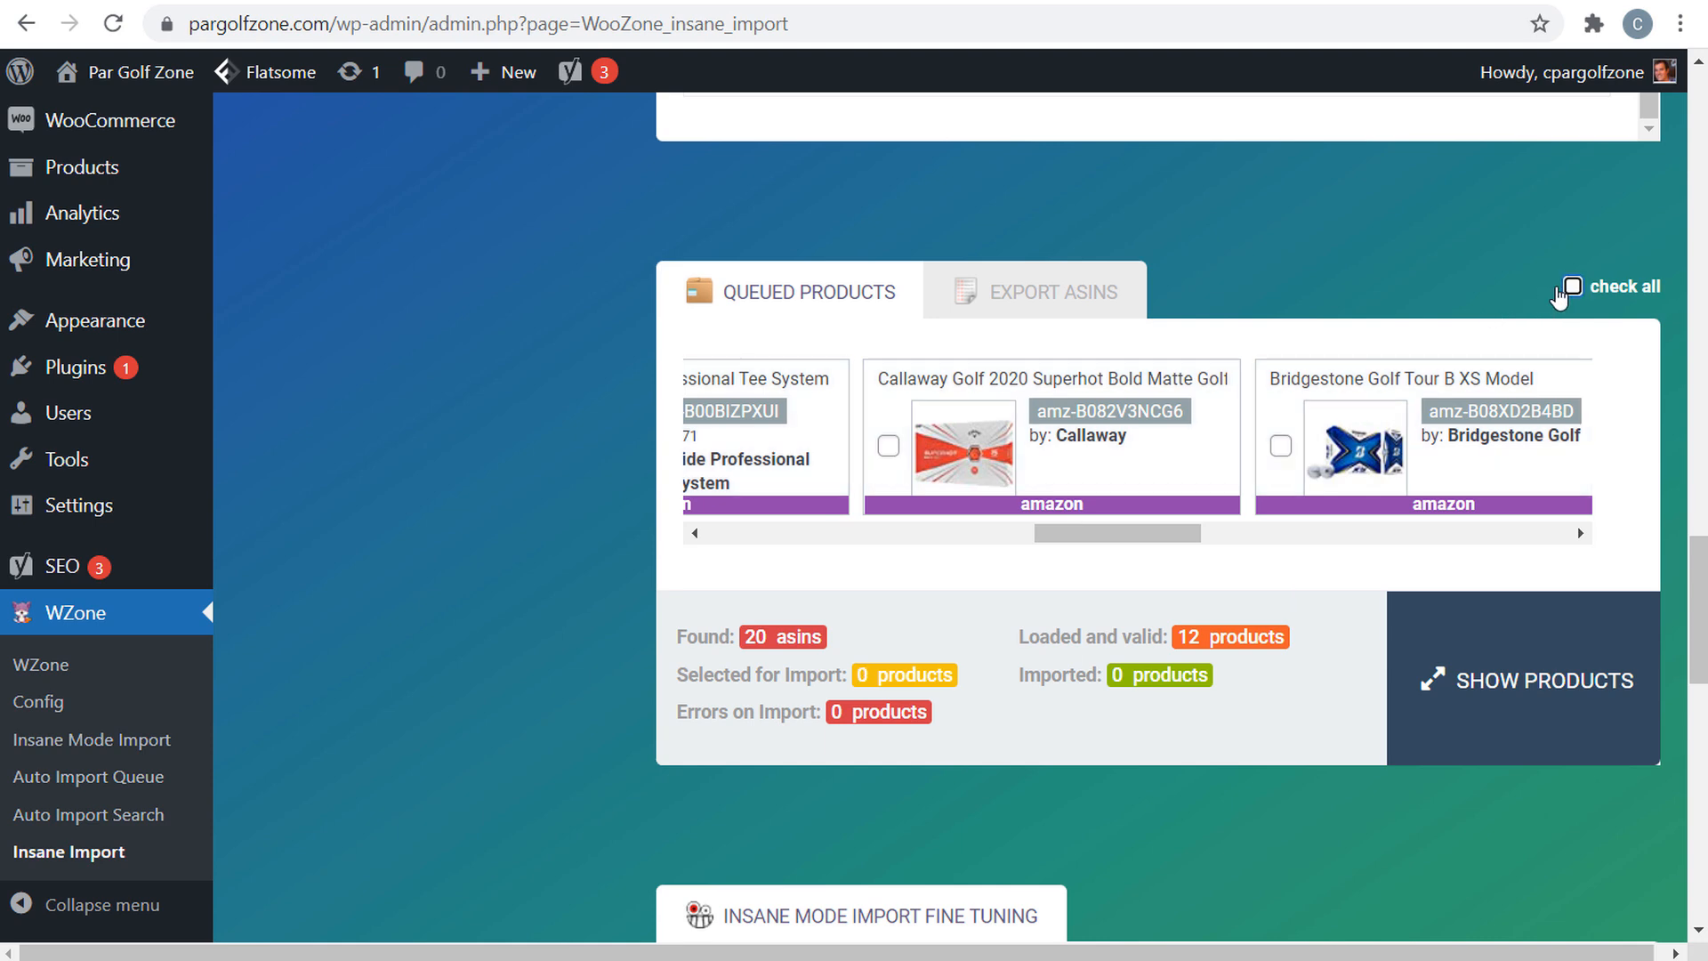
left_click(888, 445)
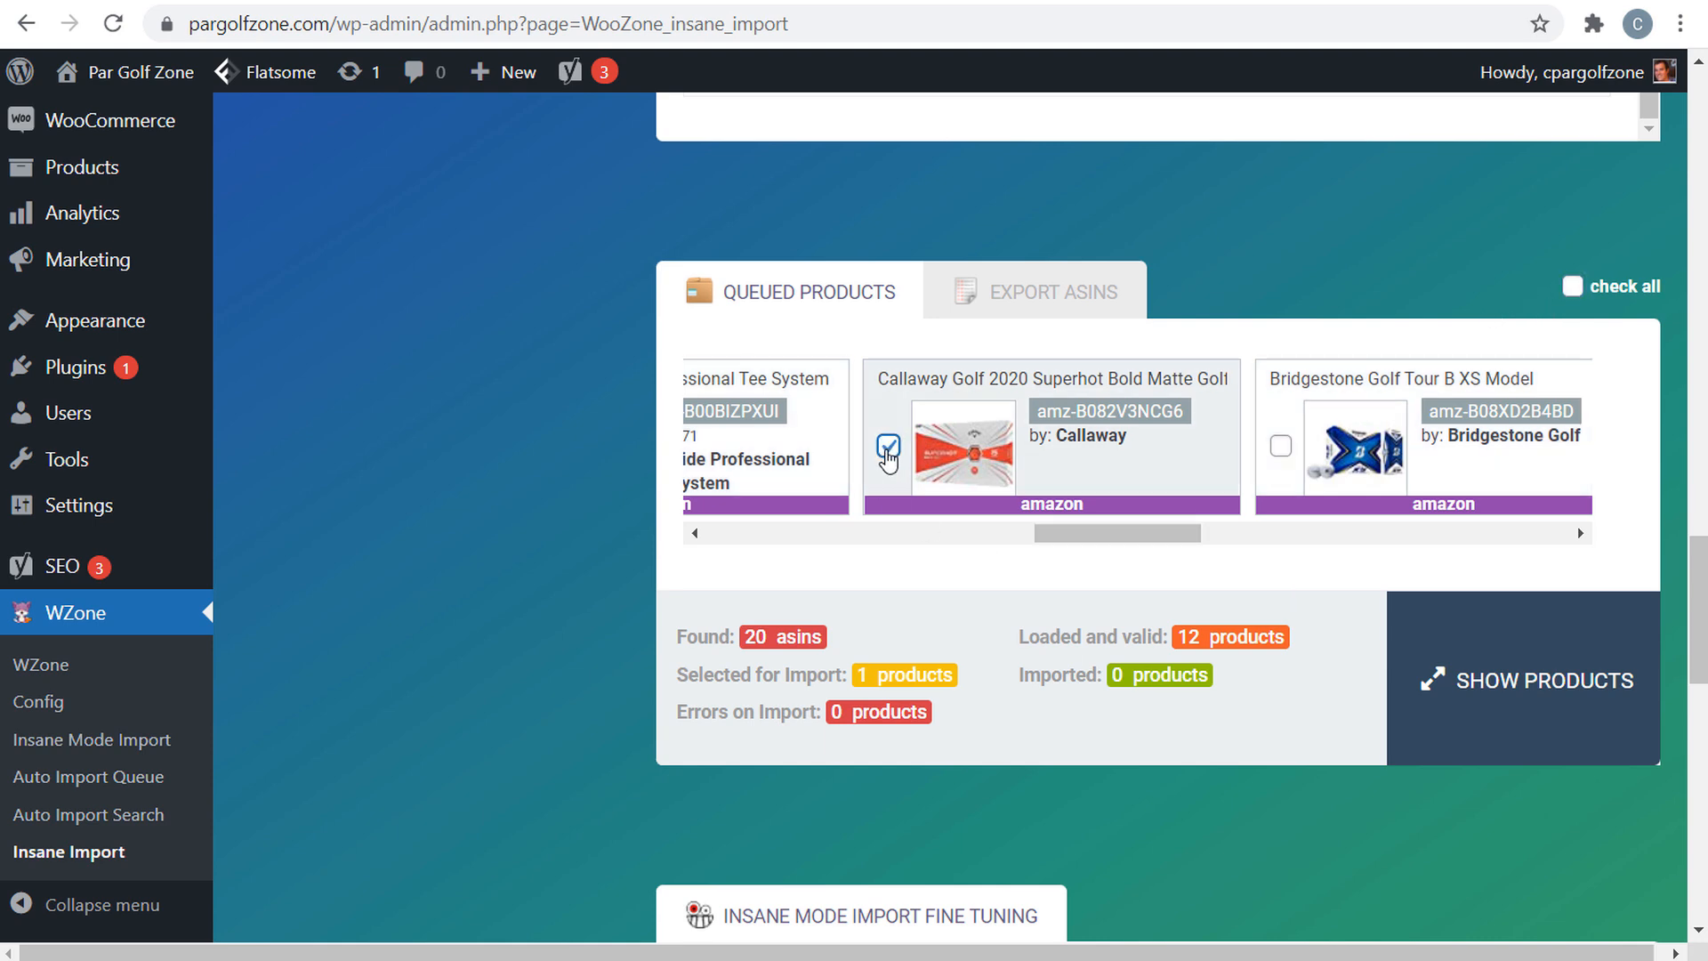
left_click_drag(1081, 537, 709, 553)
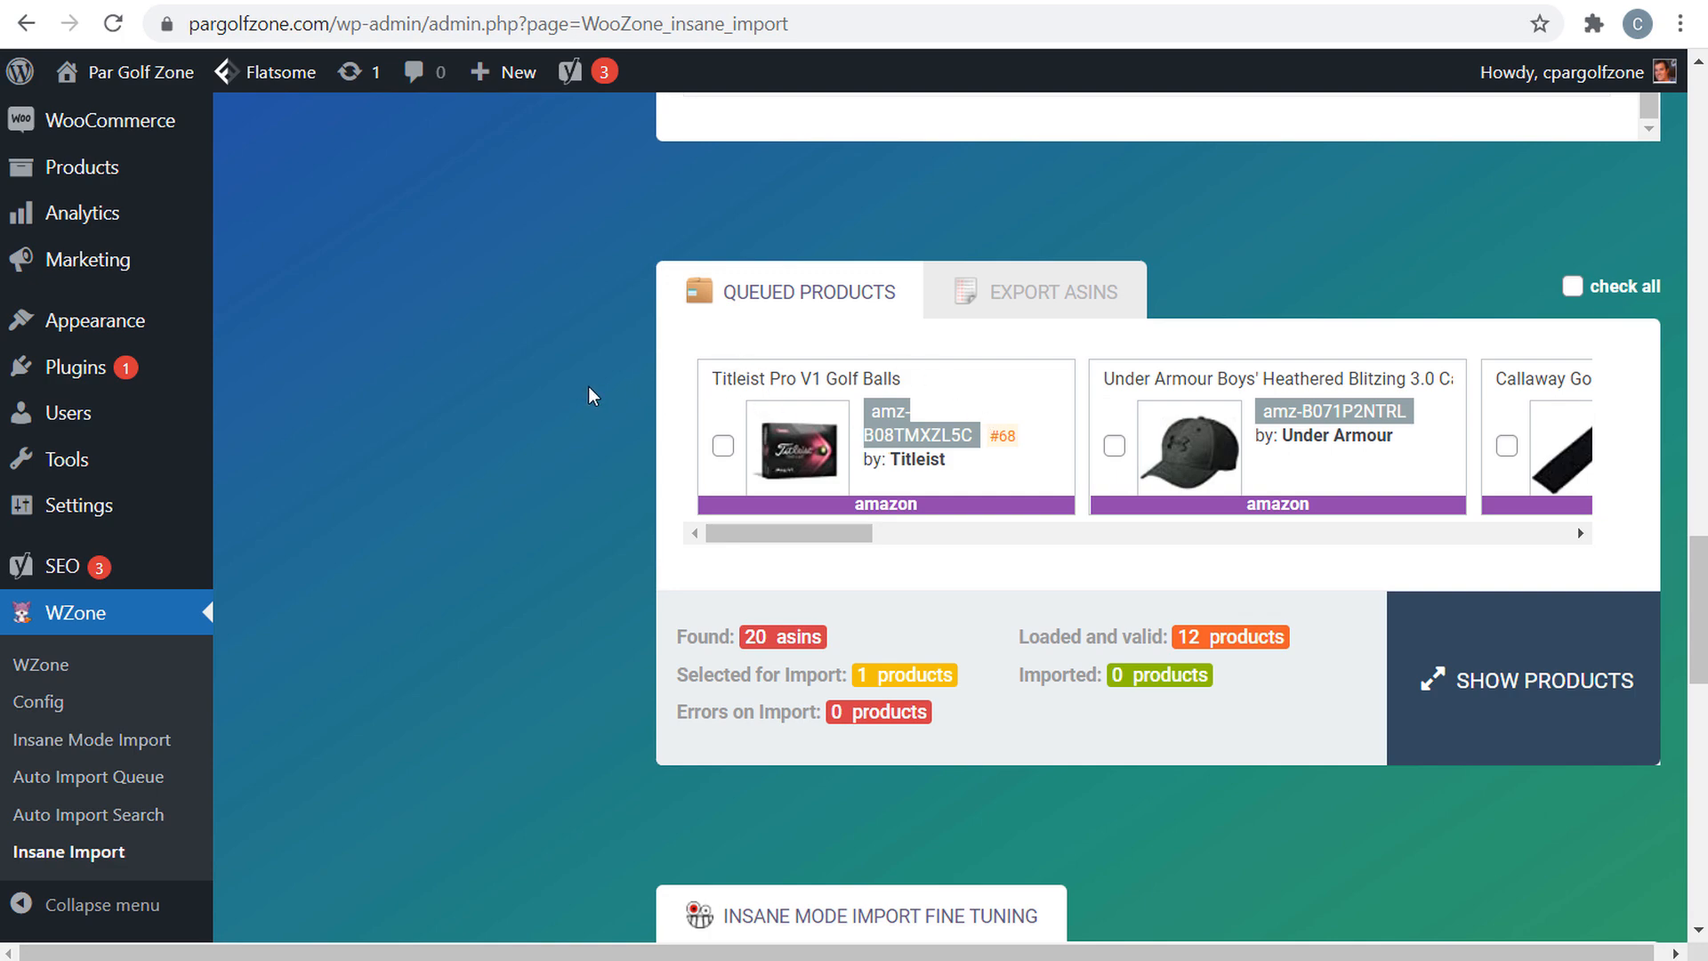
- Look at the export options for ASINs and return to the queued products
scroll(522, 457, "up", 4)
scroll(572, 477, "down", 6)
scroll(500, 419, "up", 3)
left_click(1023, 423)
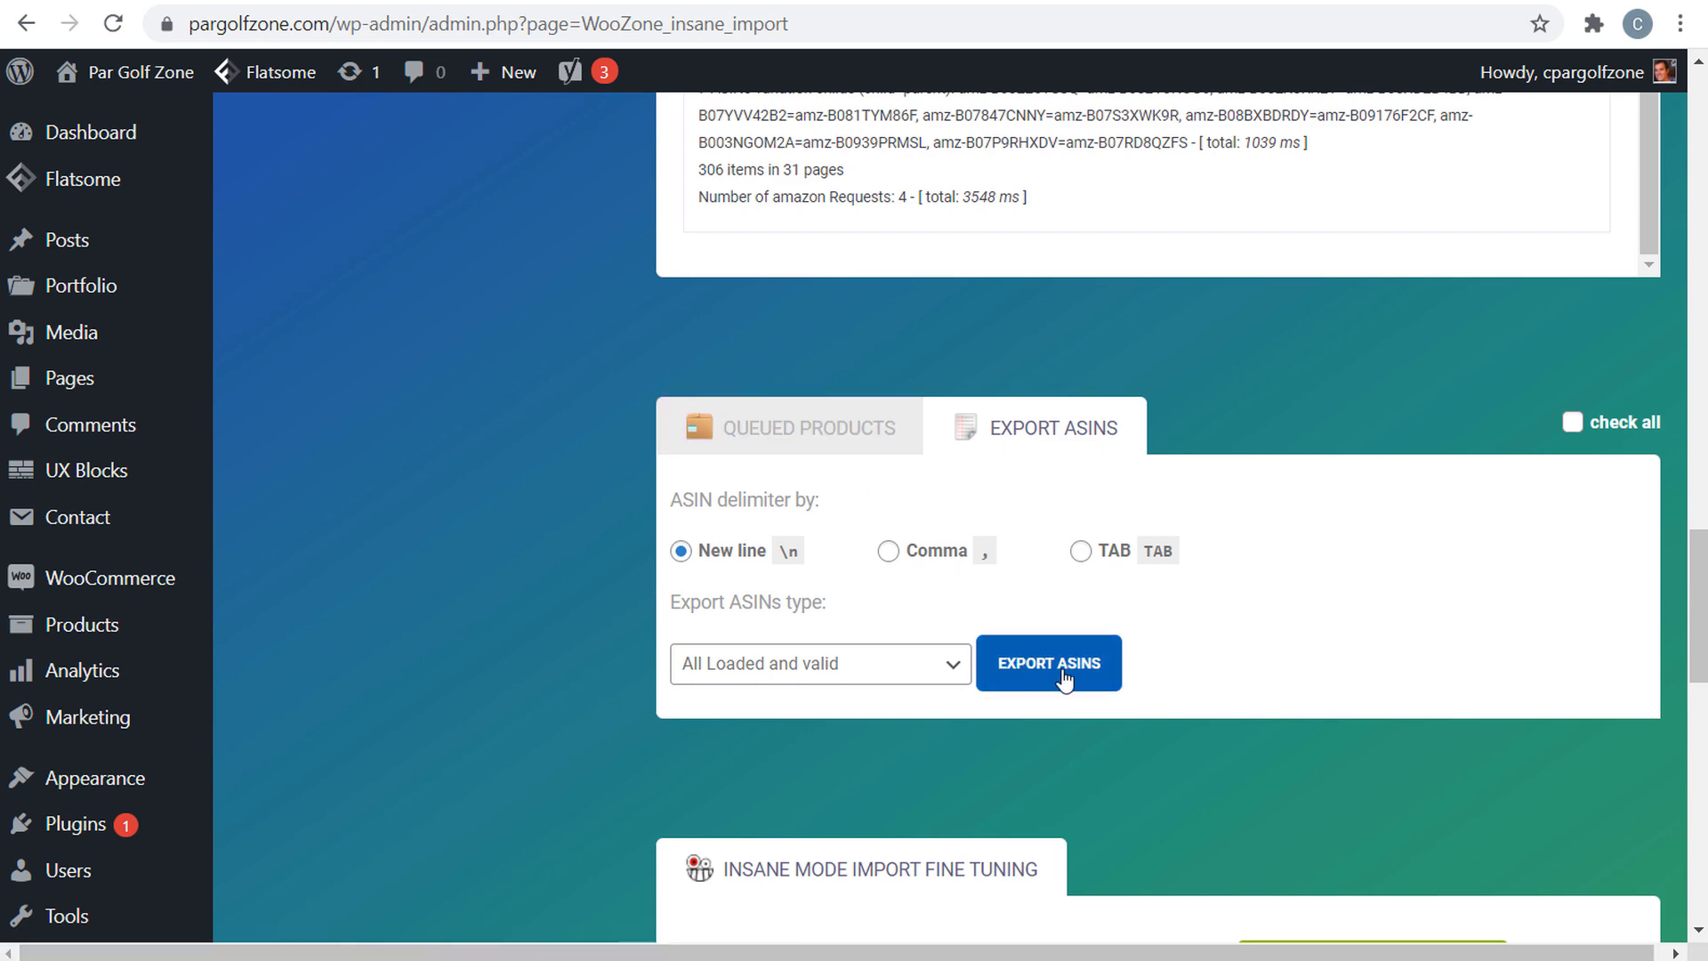
left_click(805, 439)
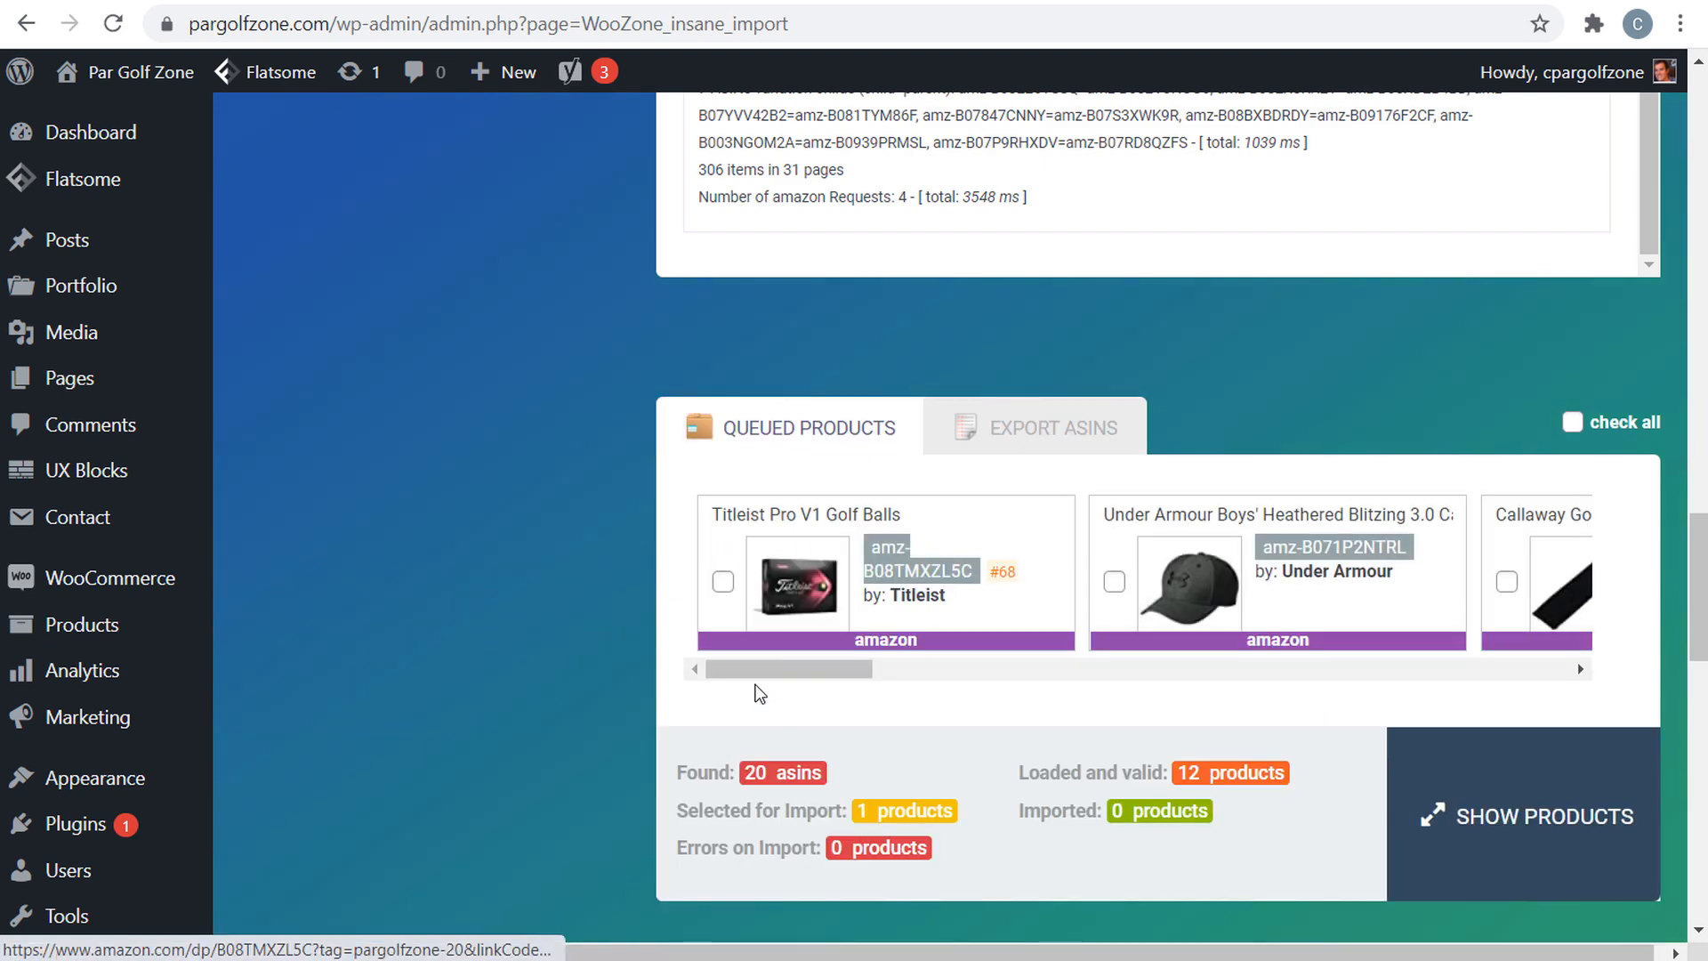
- Set the import category to Callaway Golf Balls and import the selected product
scroll(485, 525, "down", 3)
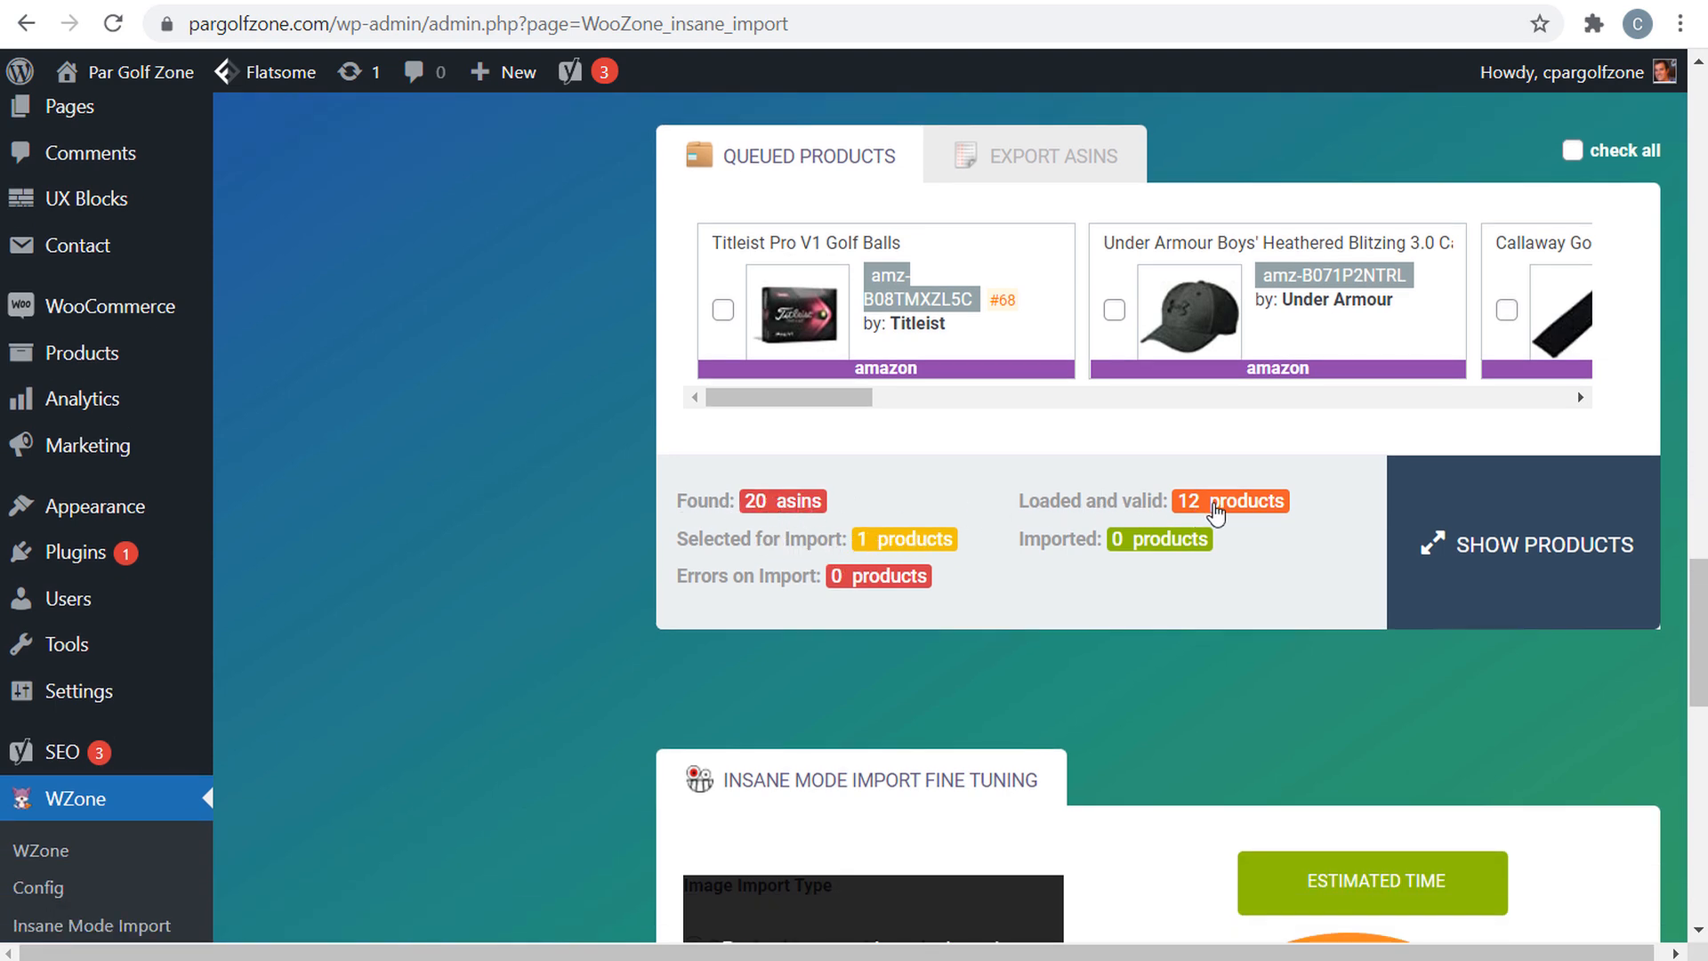
scroll(454, 372, "down", 14)
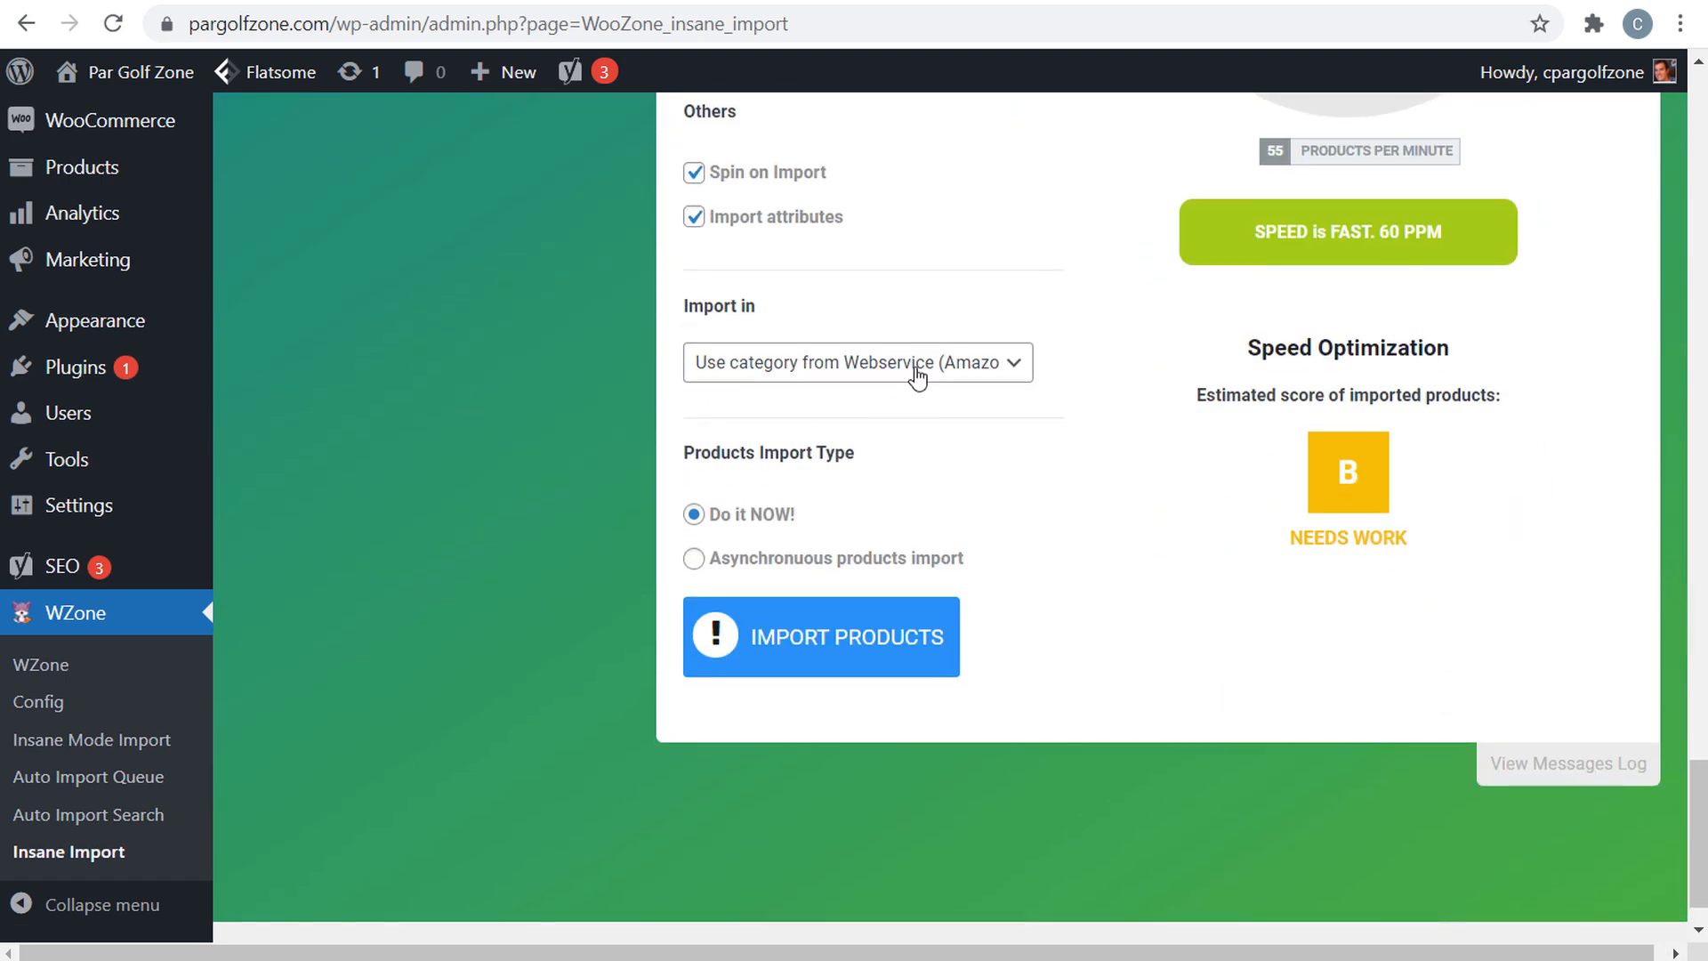
left_click(917, 374)
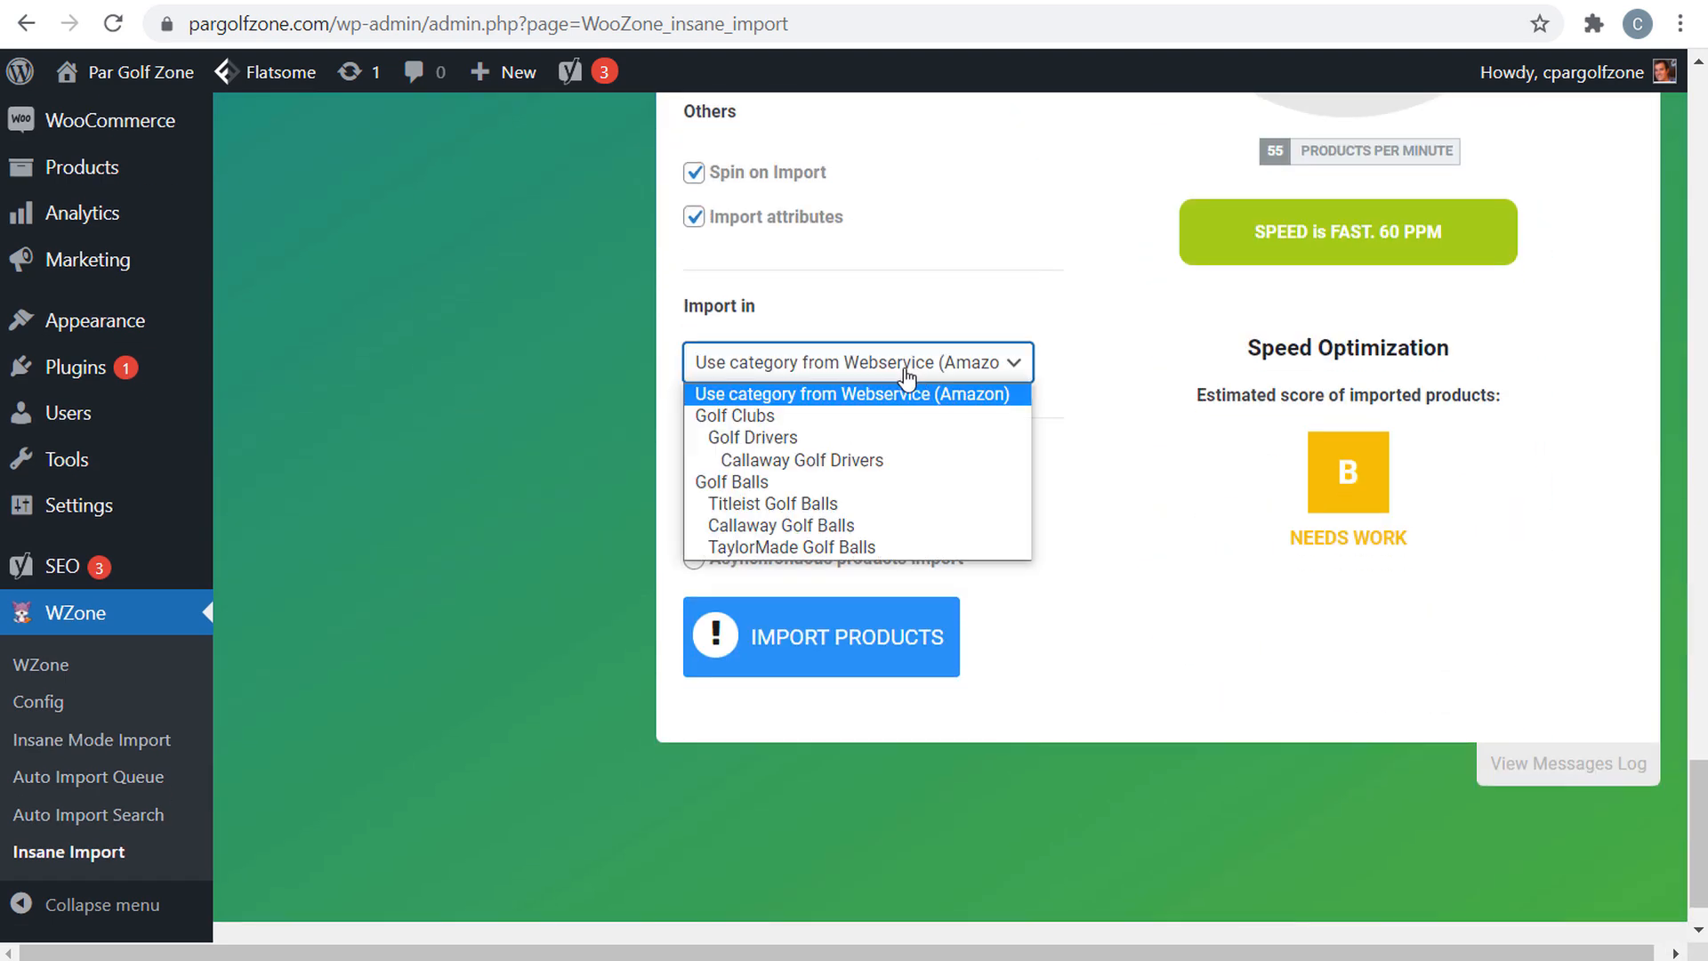
left_click(820, 527)
scroll(507, 373, "up", 5)
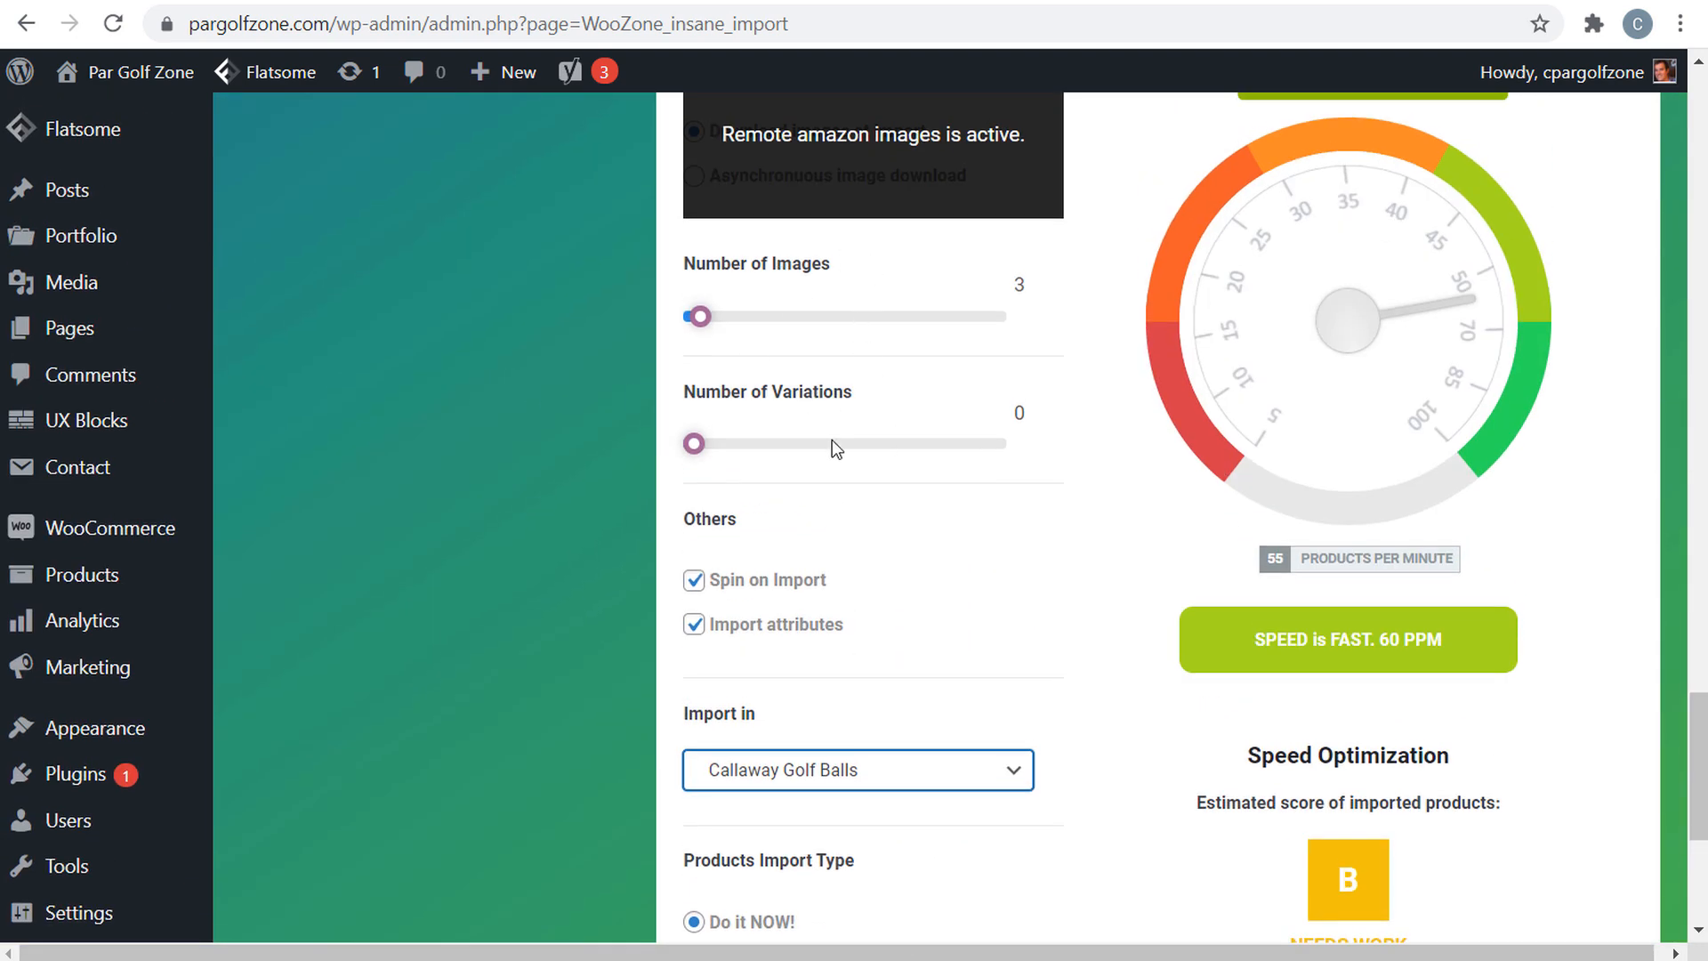
scroll(552, 489, "down", 3)
left_click(848, 789)
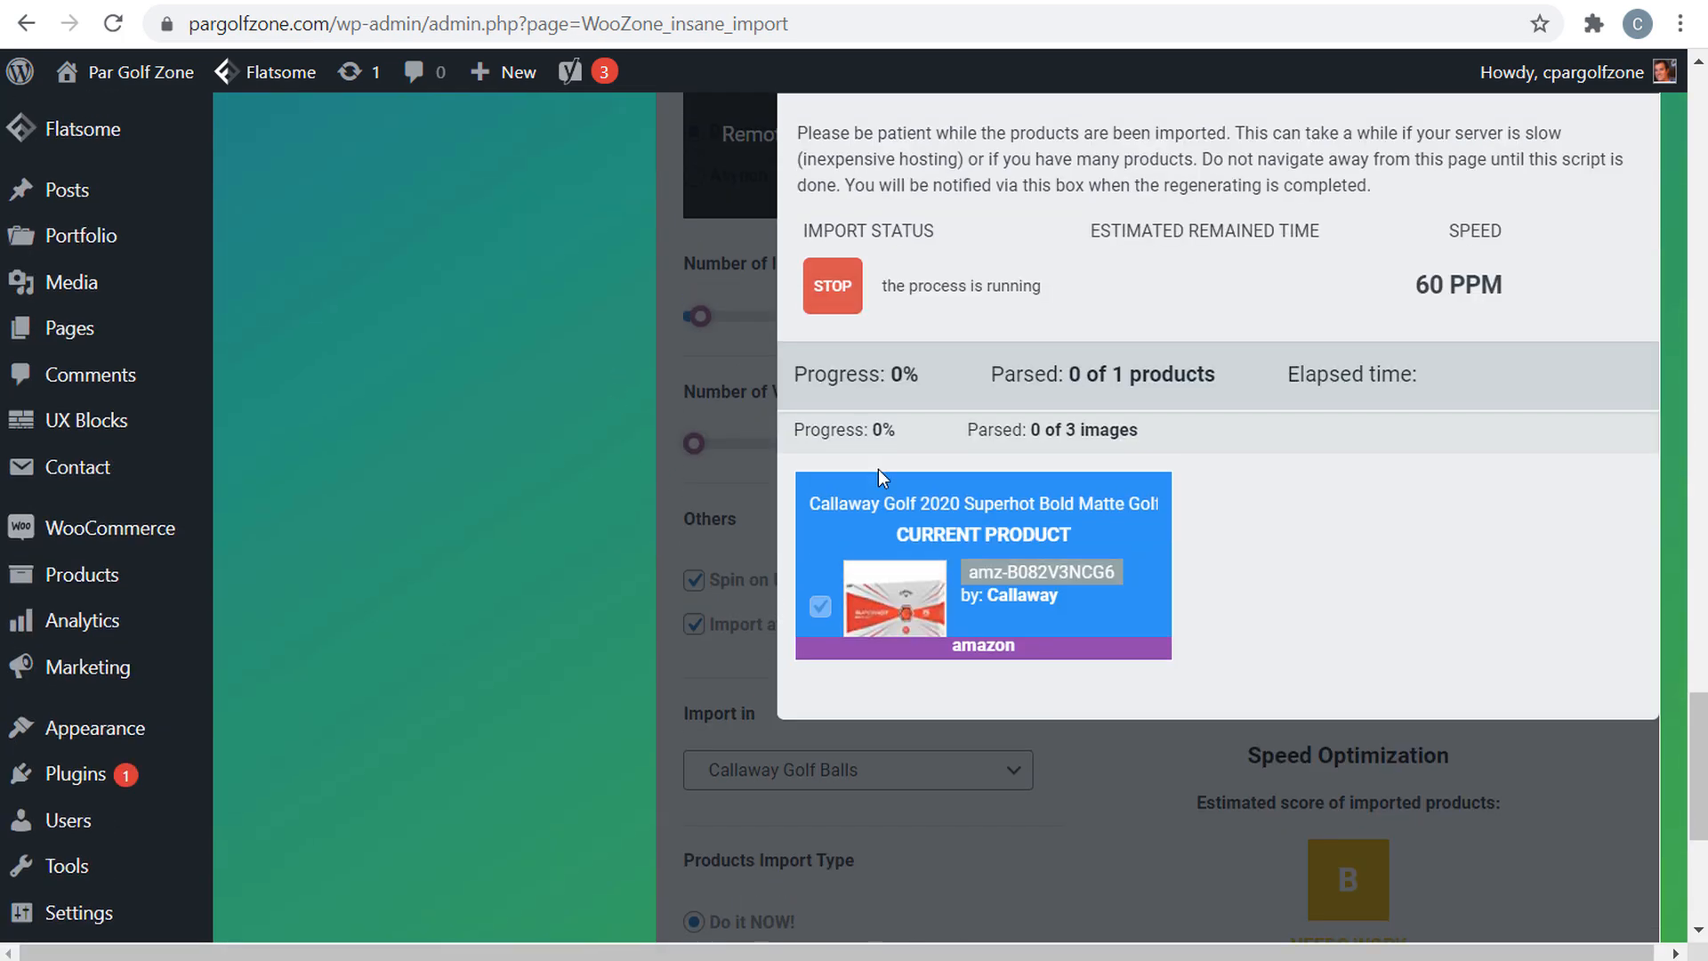
- Read the import log entry for the Callaway product
scroll(967, 396, "down", 20)
scroll(1112, 503, "up", 3)
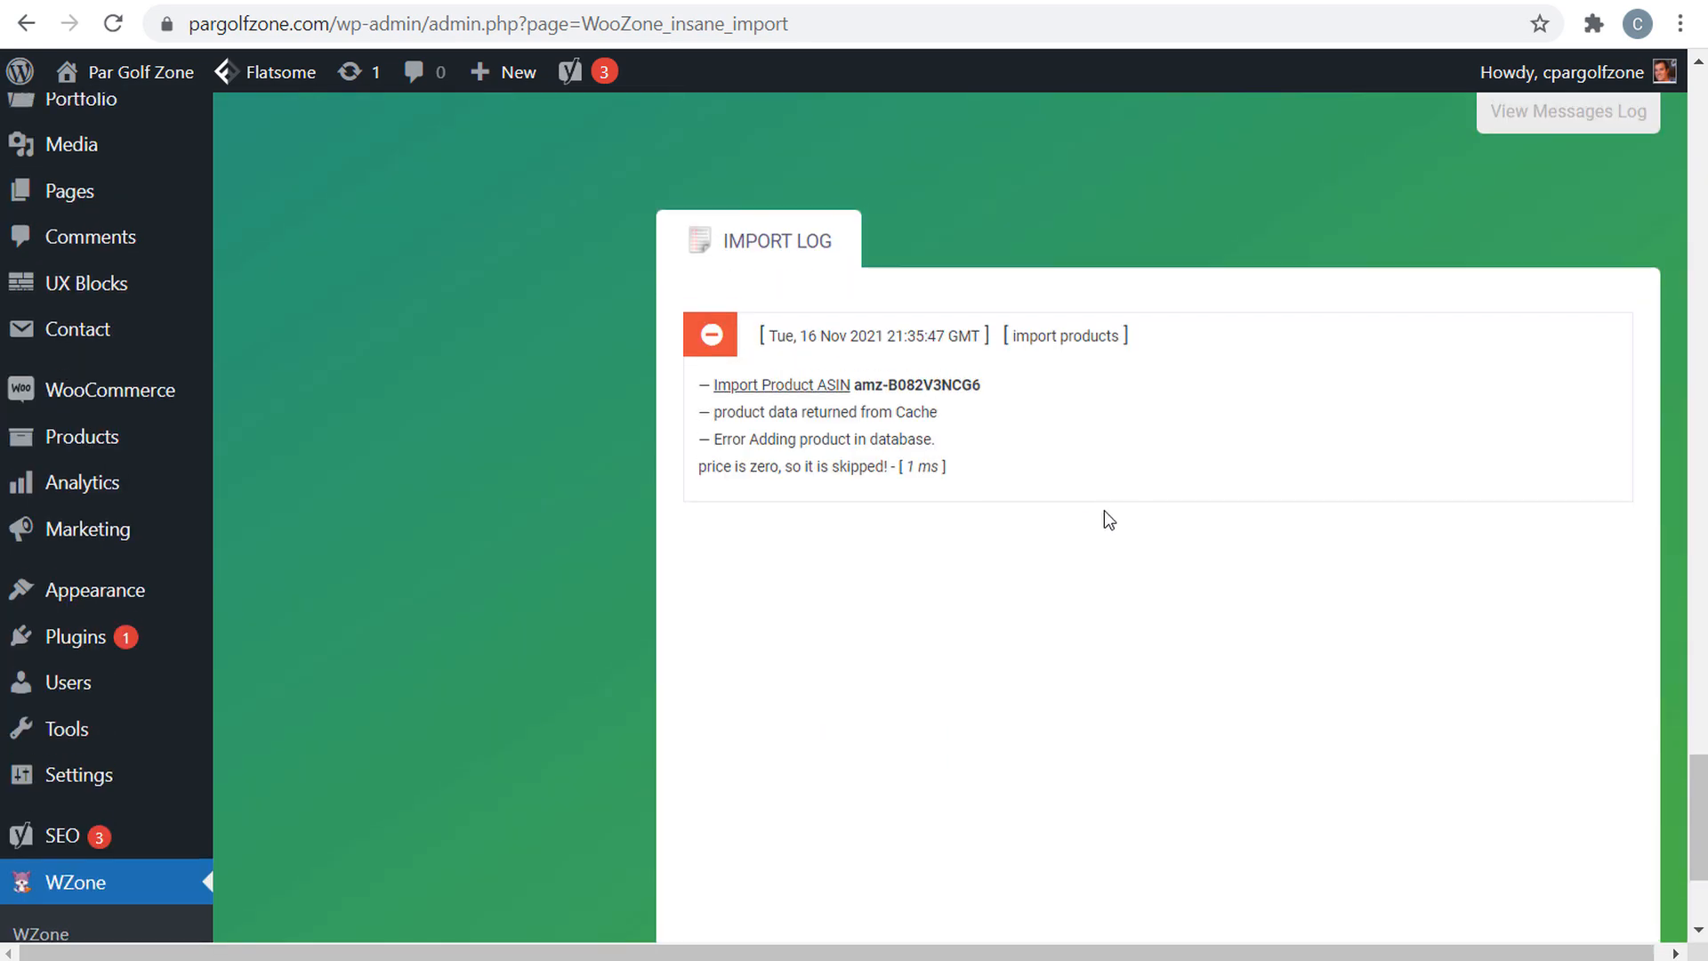
left_click_drag(694, 471, 901, 468)
left_click(1085, 496)
scroll(1094, 524, "up", 6)
left_click(808, 505)
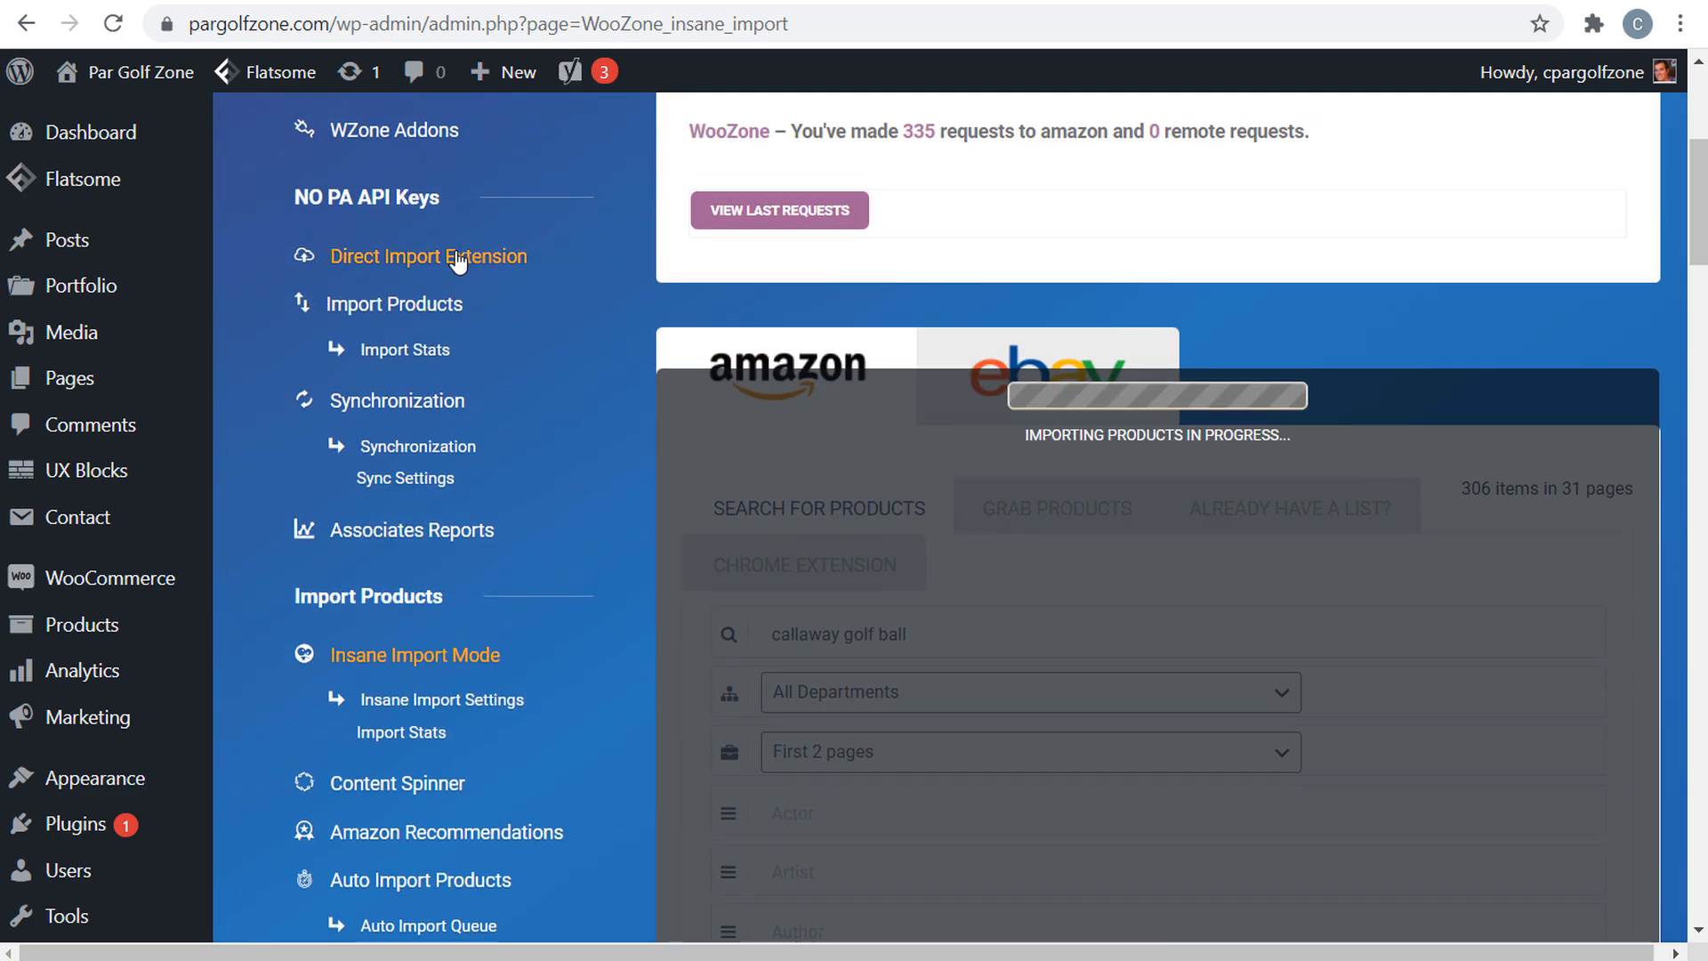
- Reload the Insane Import Mode page and check the installation guide of the Direct Import Chrome extension
left_click(411, 665)
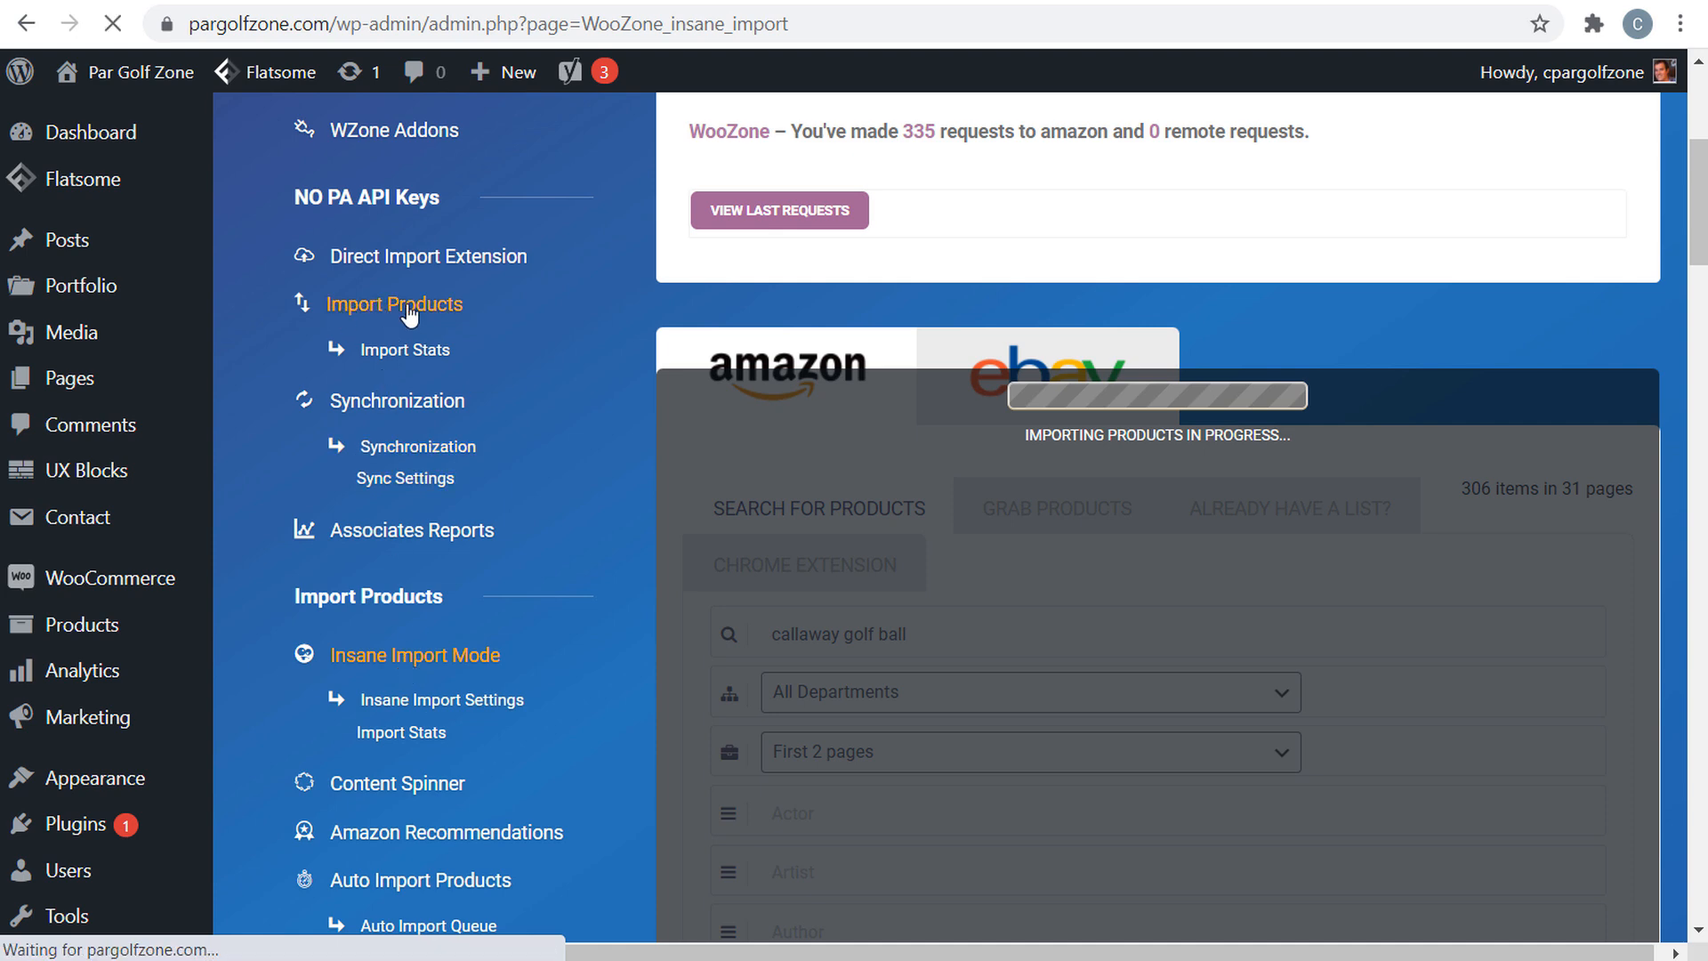
scroll(455, 578, "down", 2)
scroll(455, 574, "down", 2)
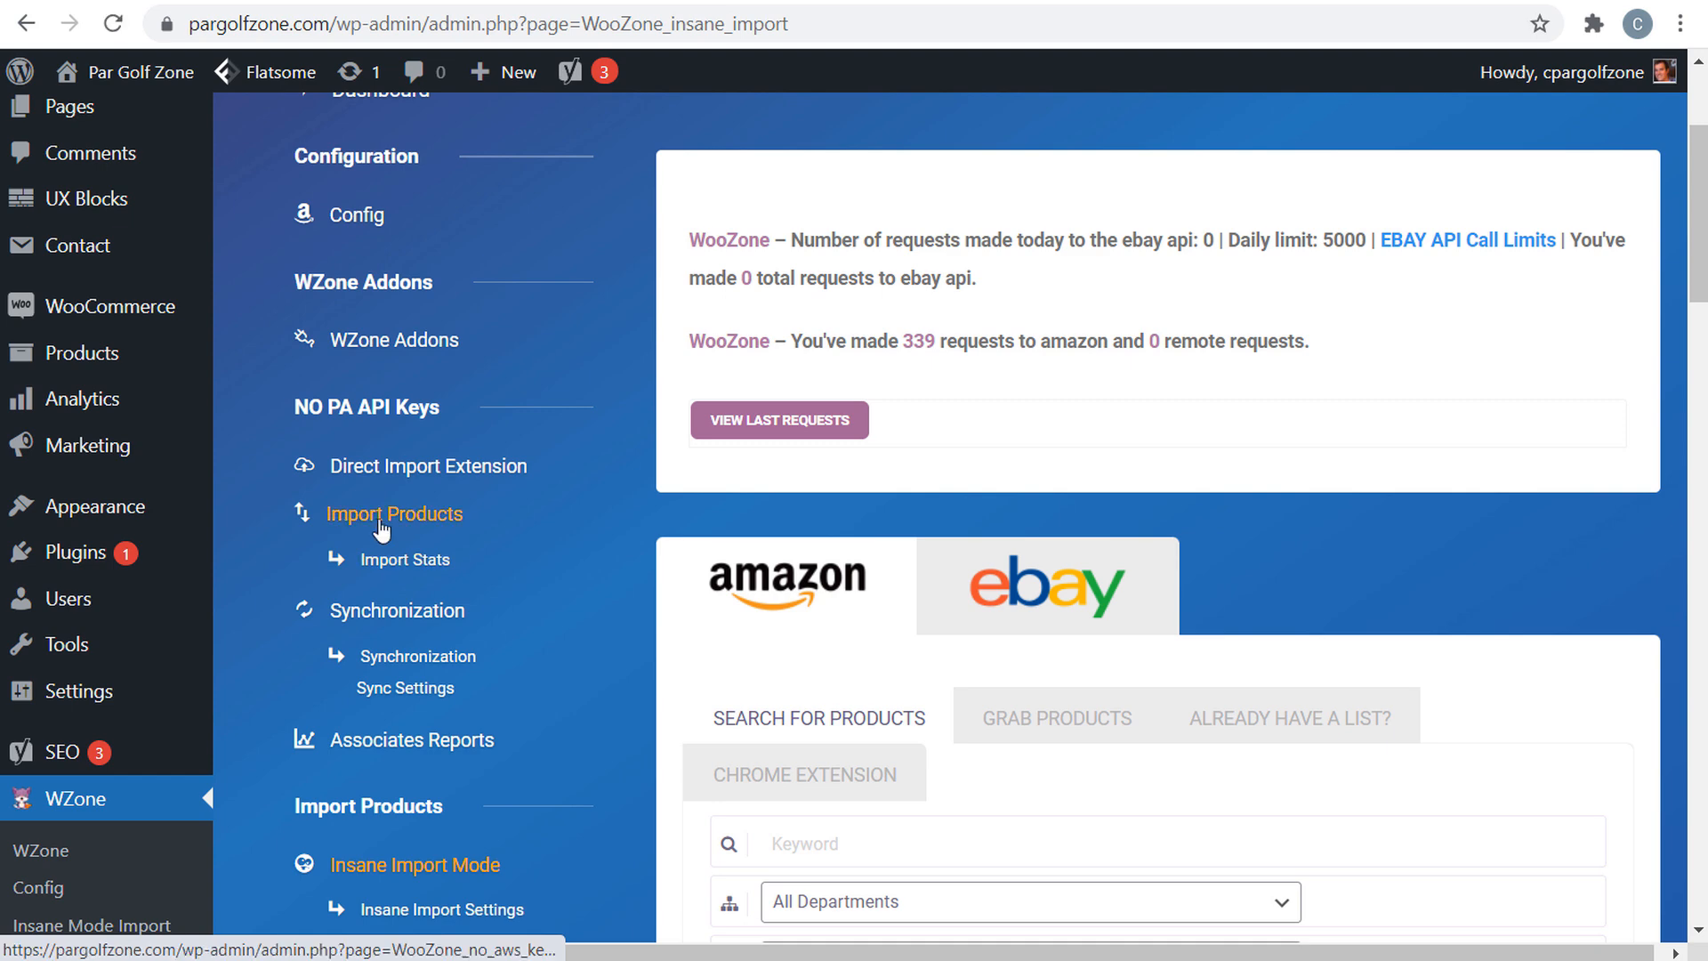
left_click(458, 471)
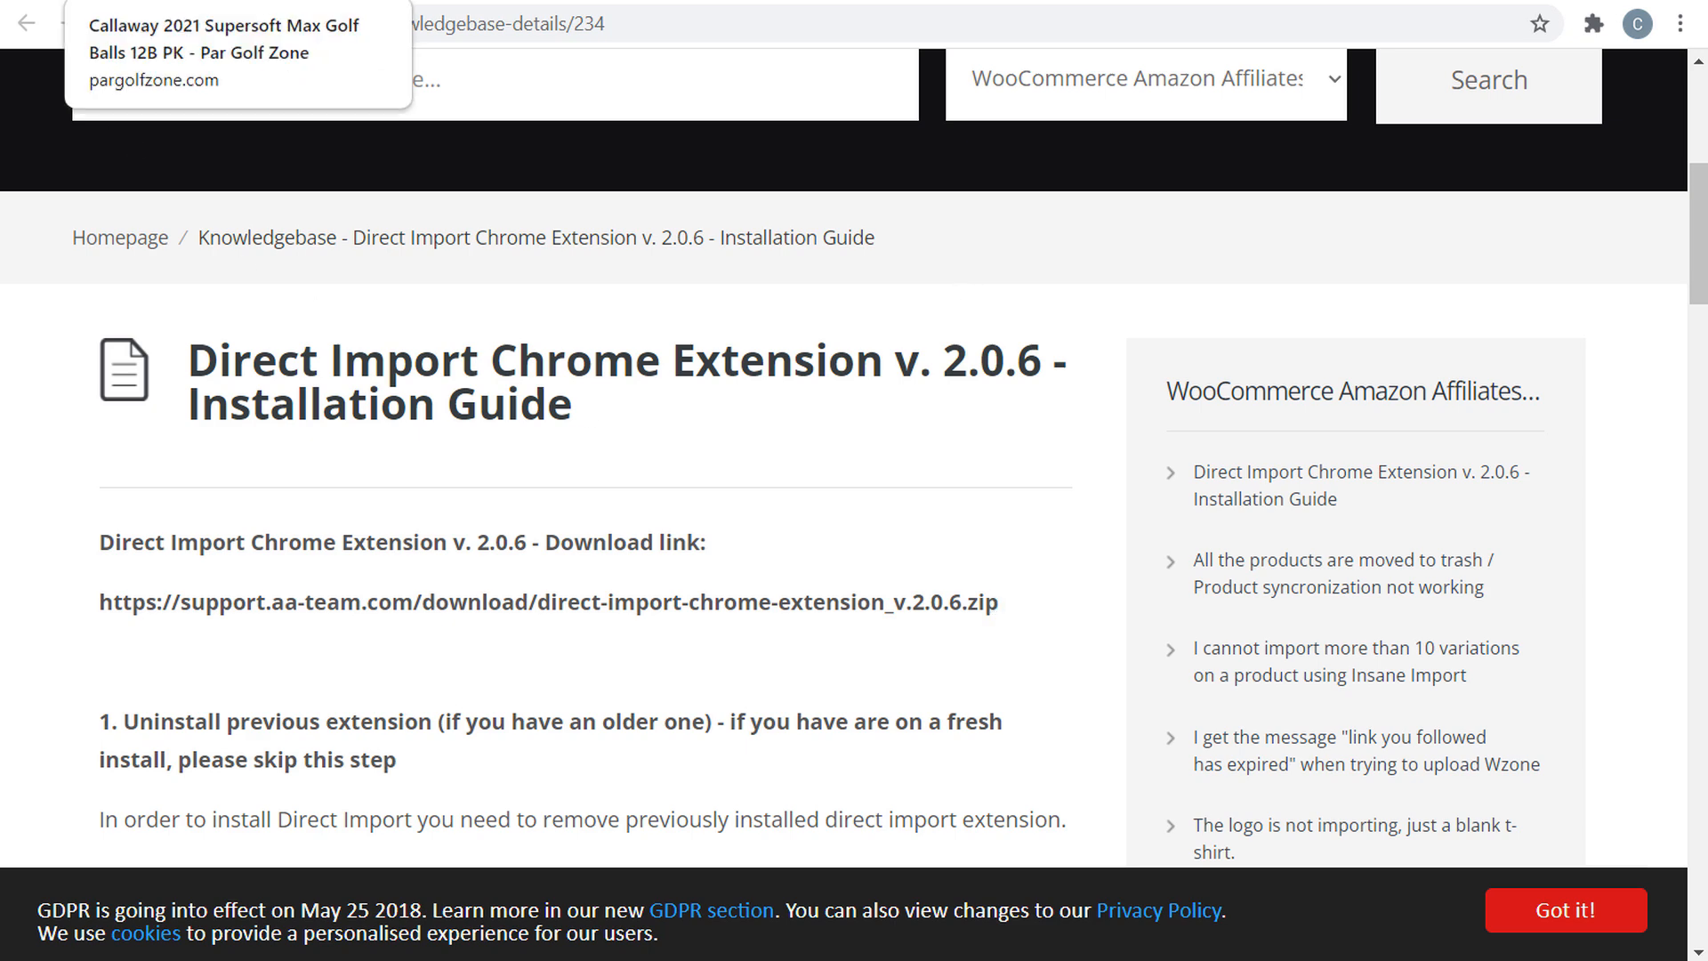
left_click(240, 3)
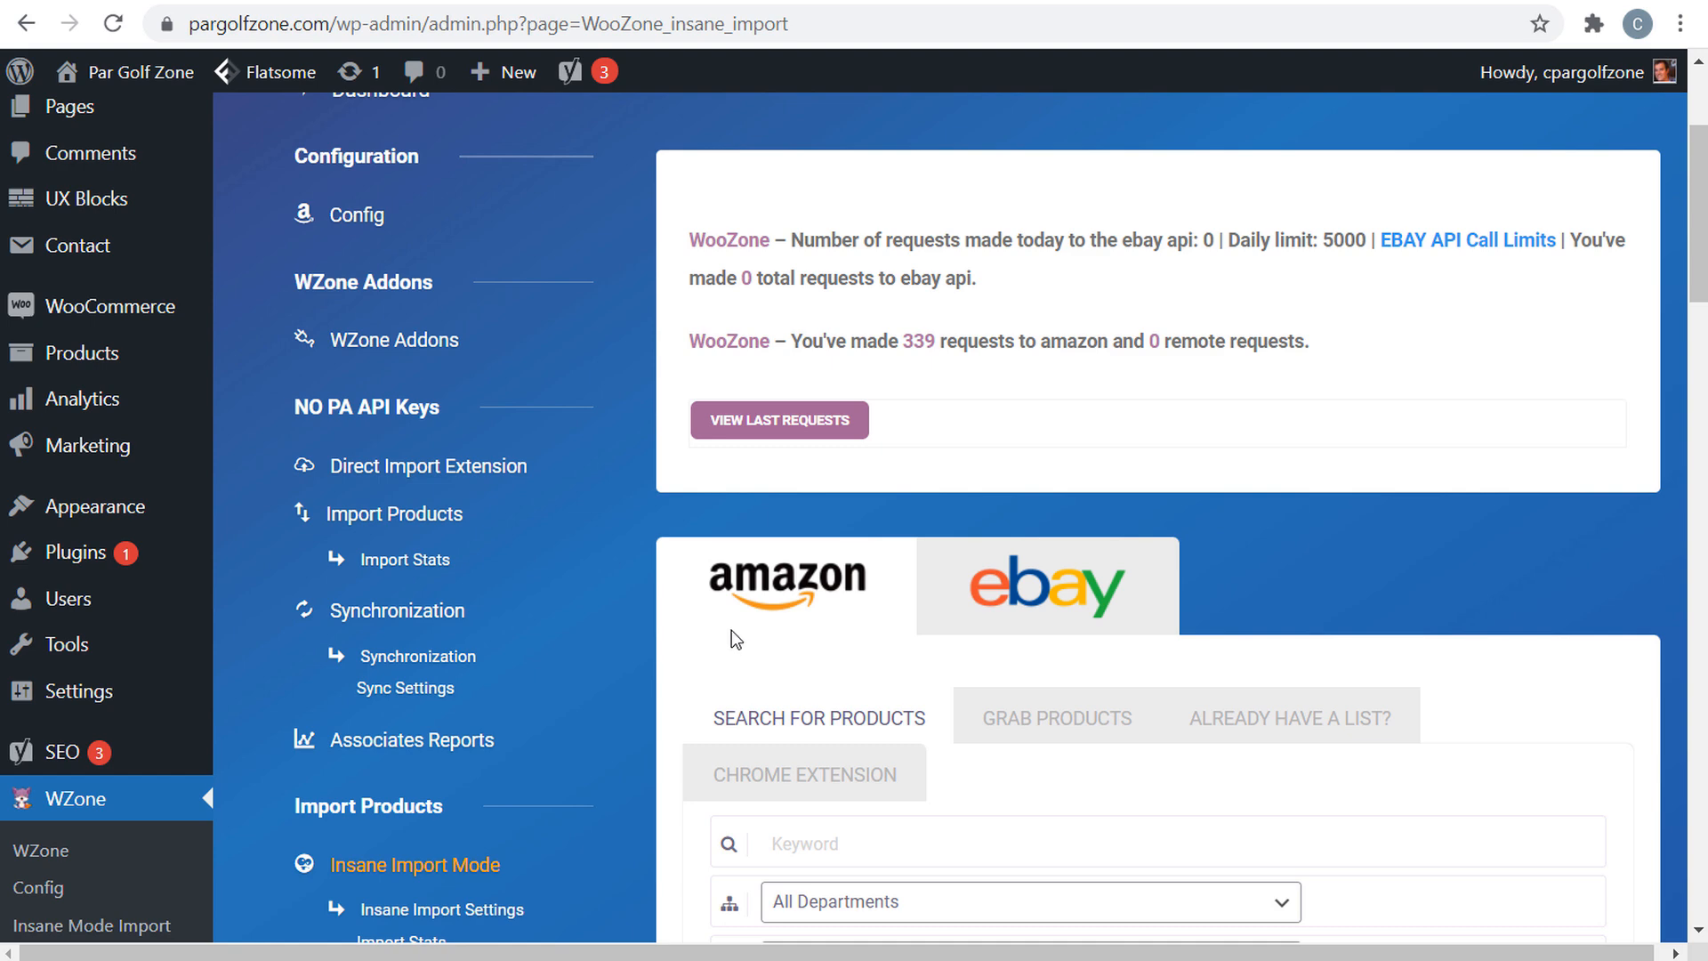
- Show the Grab Products form, and on Amazon open the Best Sellers page for Sports & Outdoors
scroll(712, 614, "down", 5)
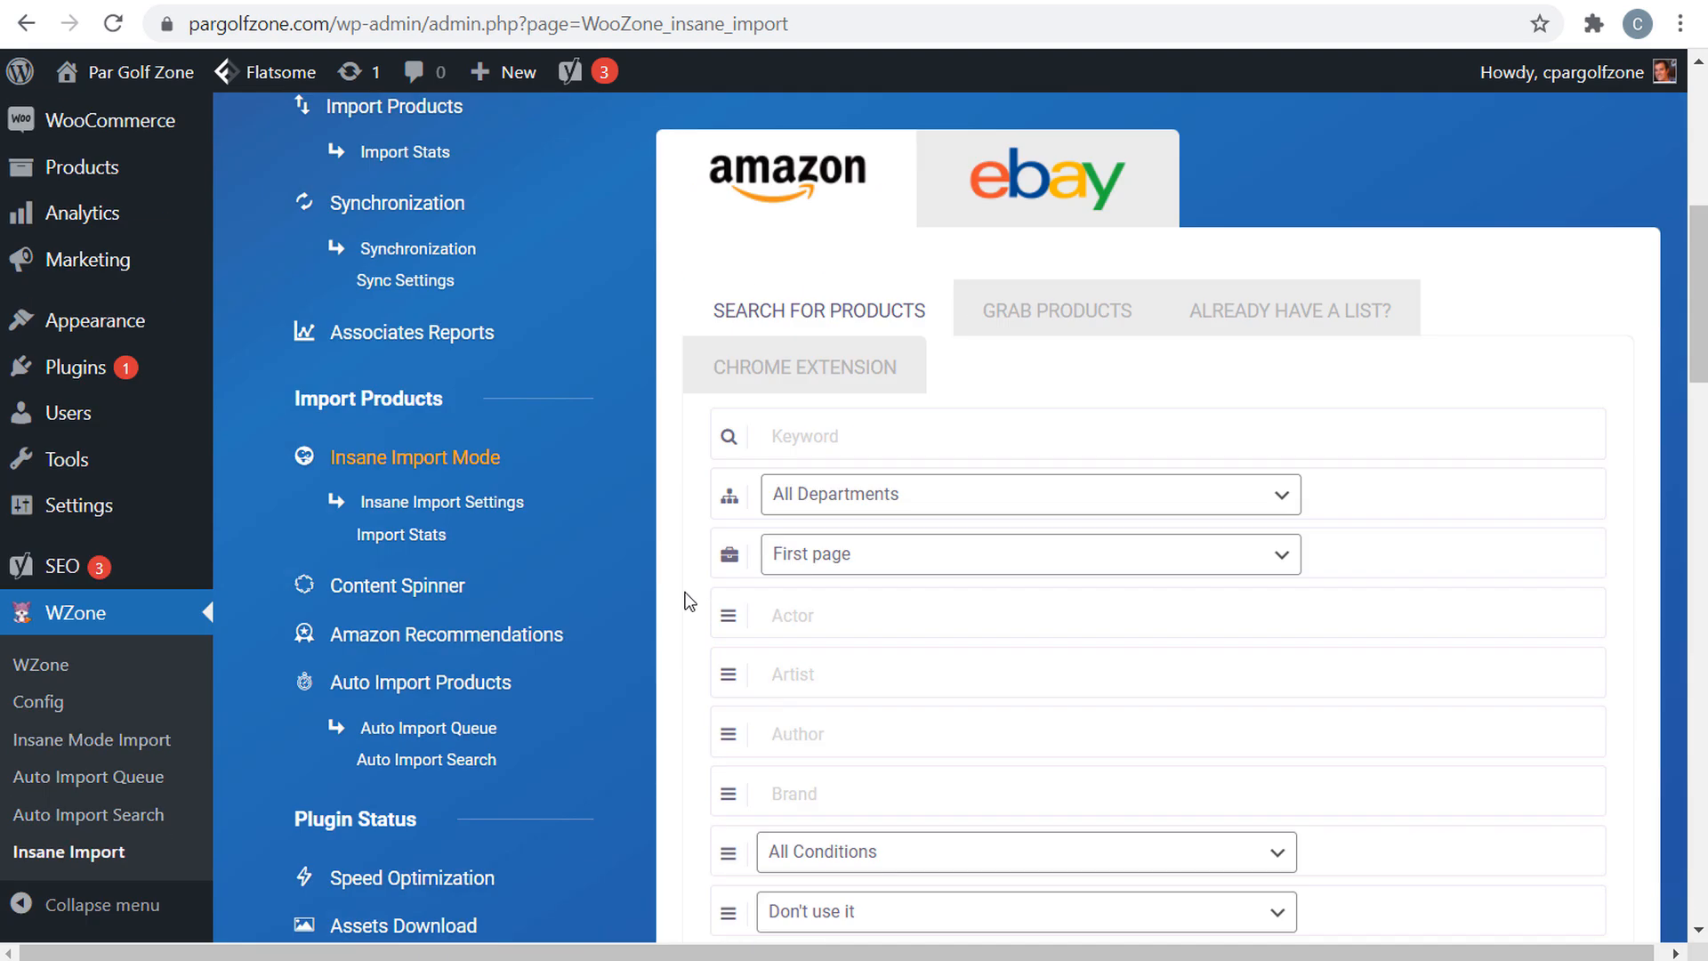
left_click(1032, 321)
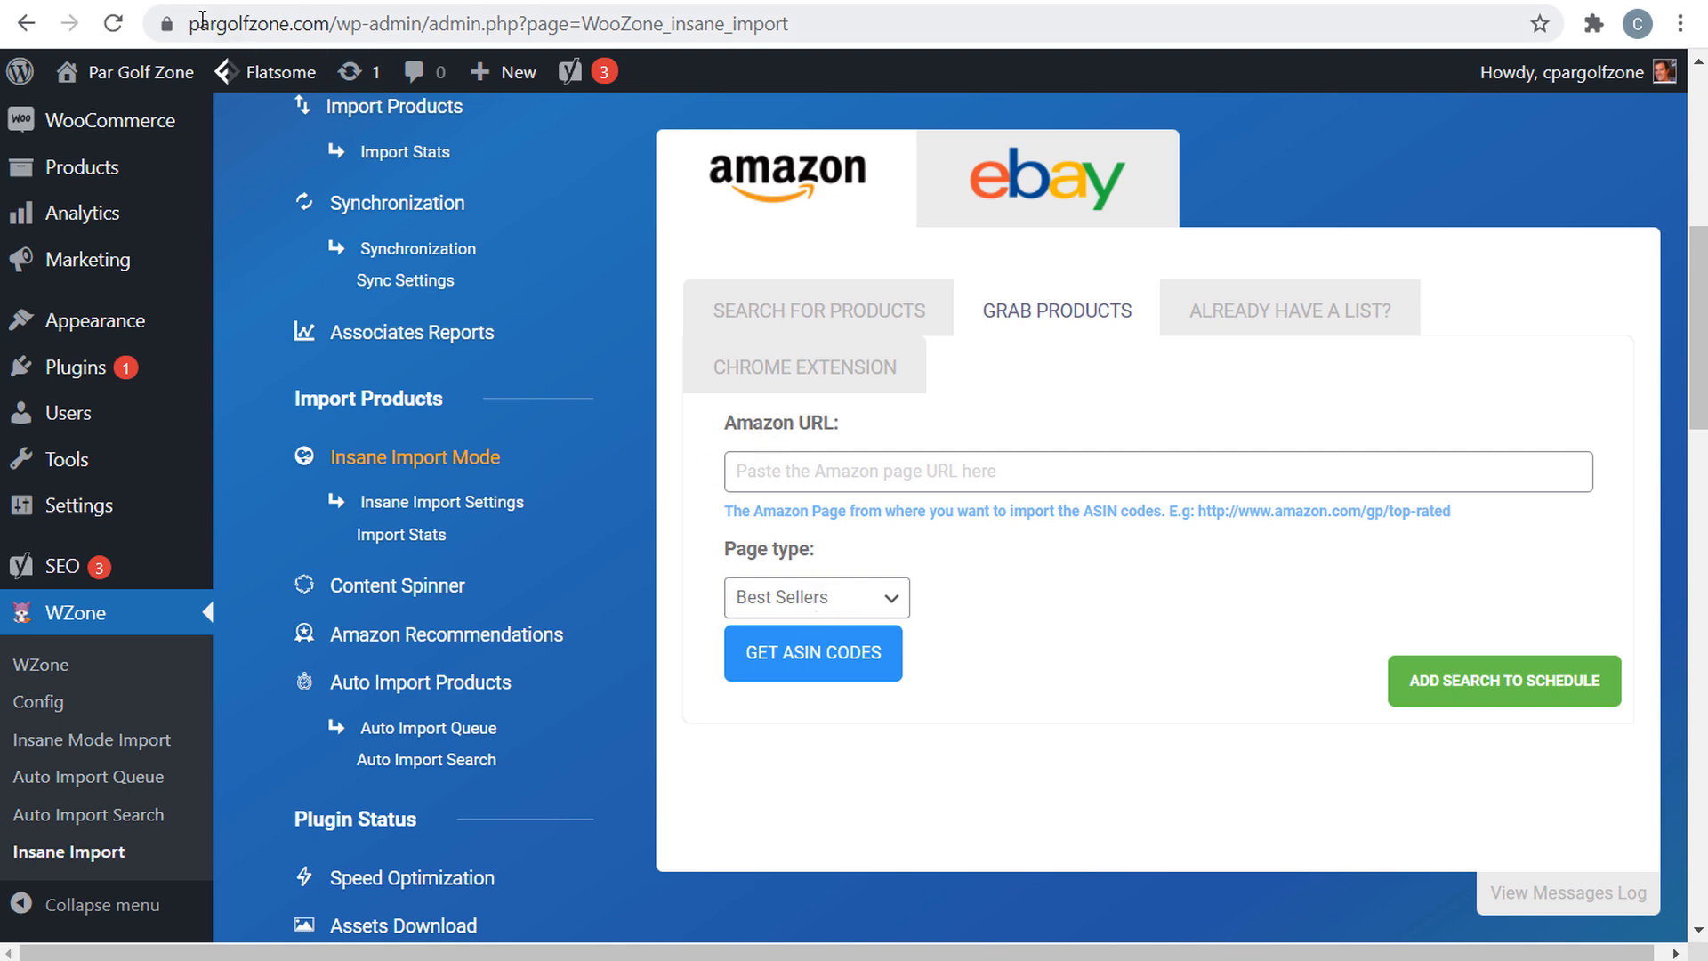
left_click(175, 4)
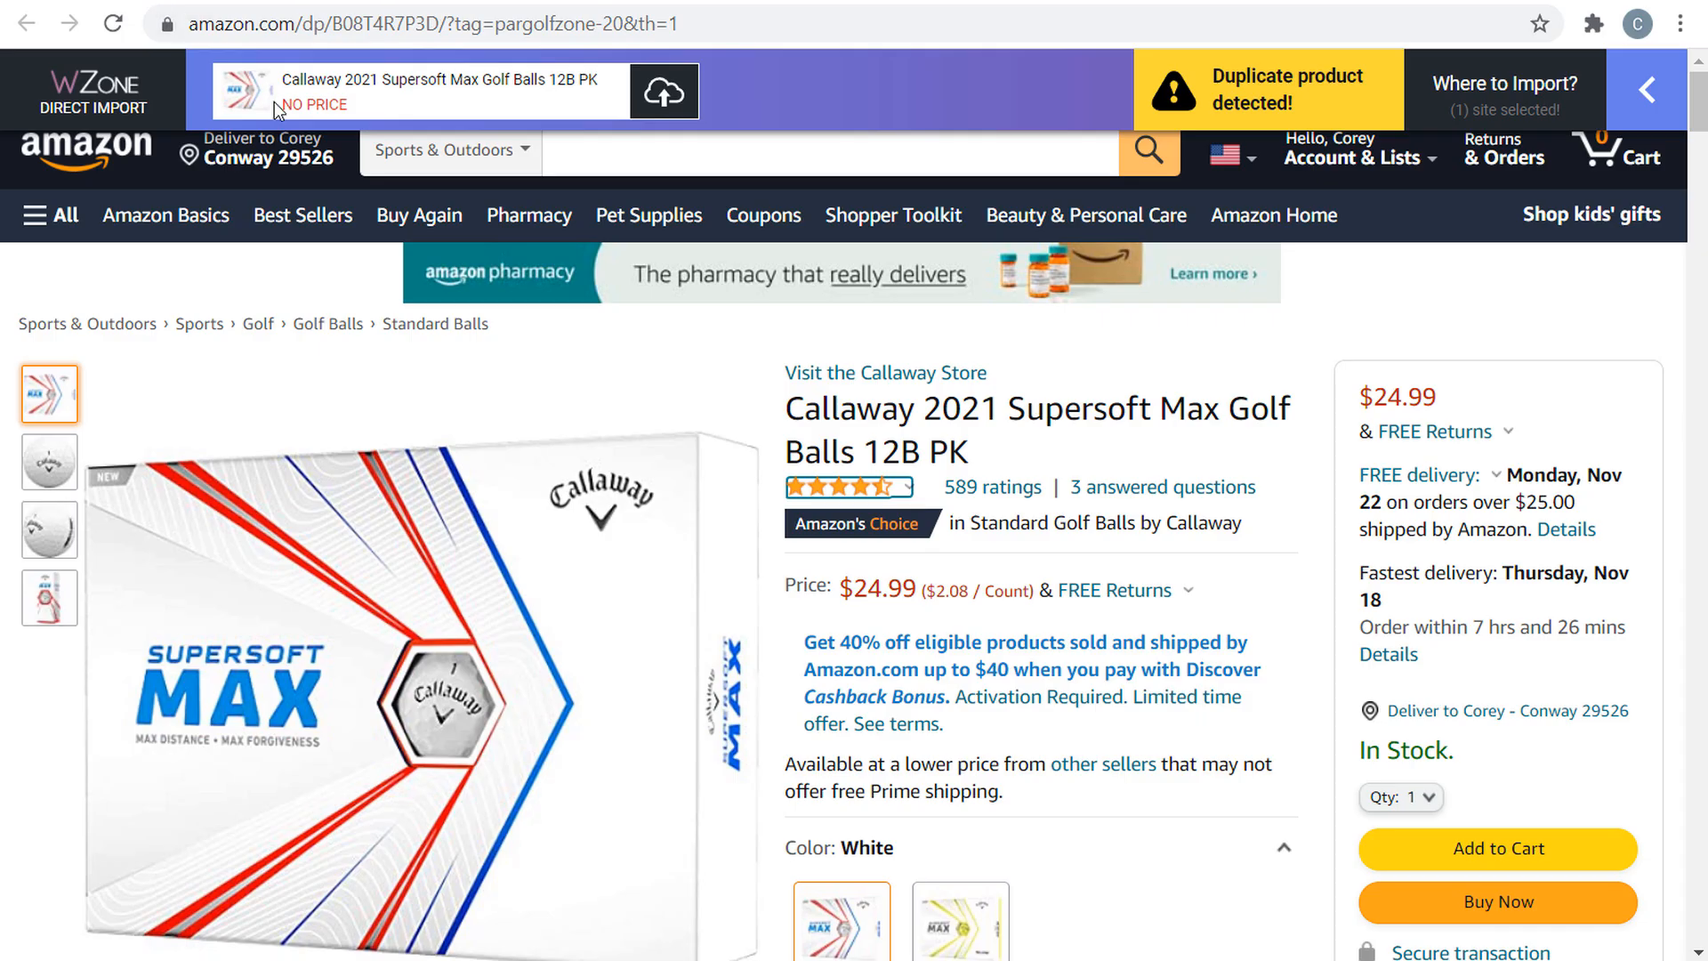
left_click(313, 221)
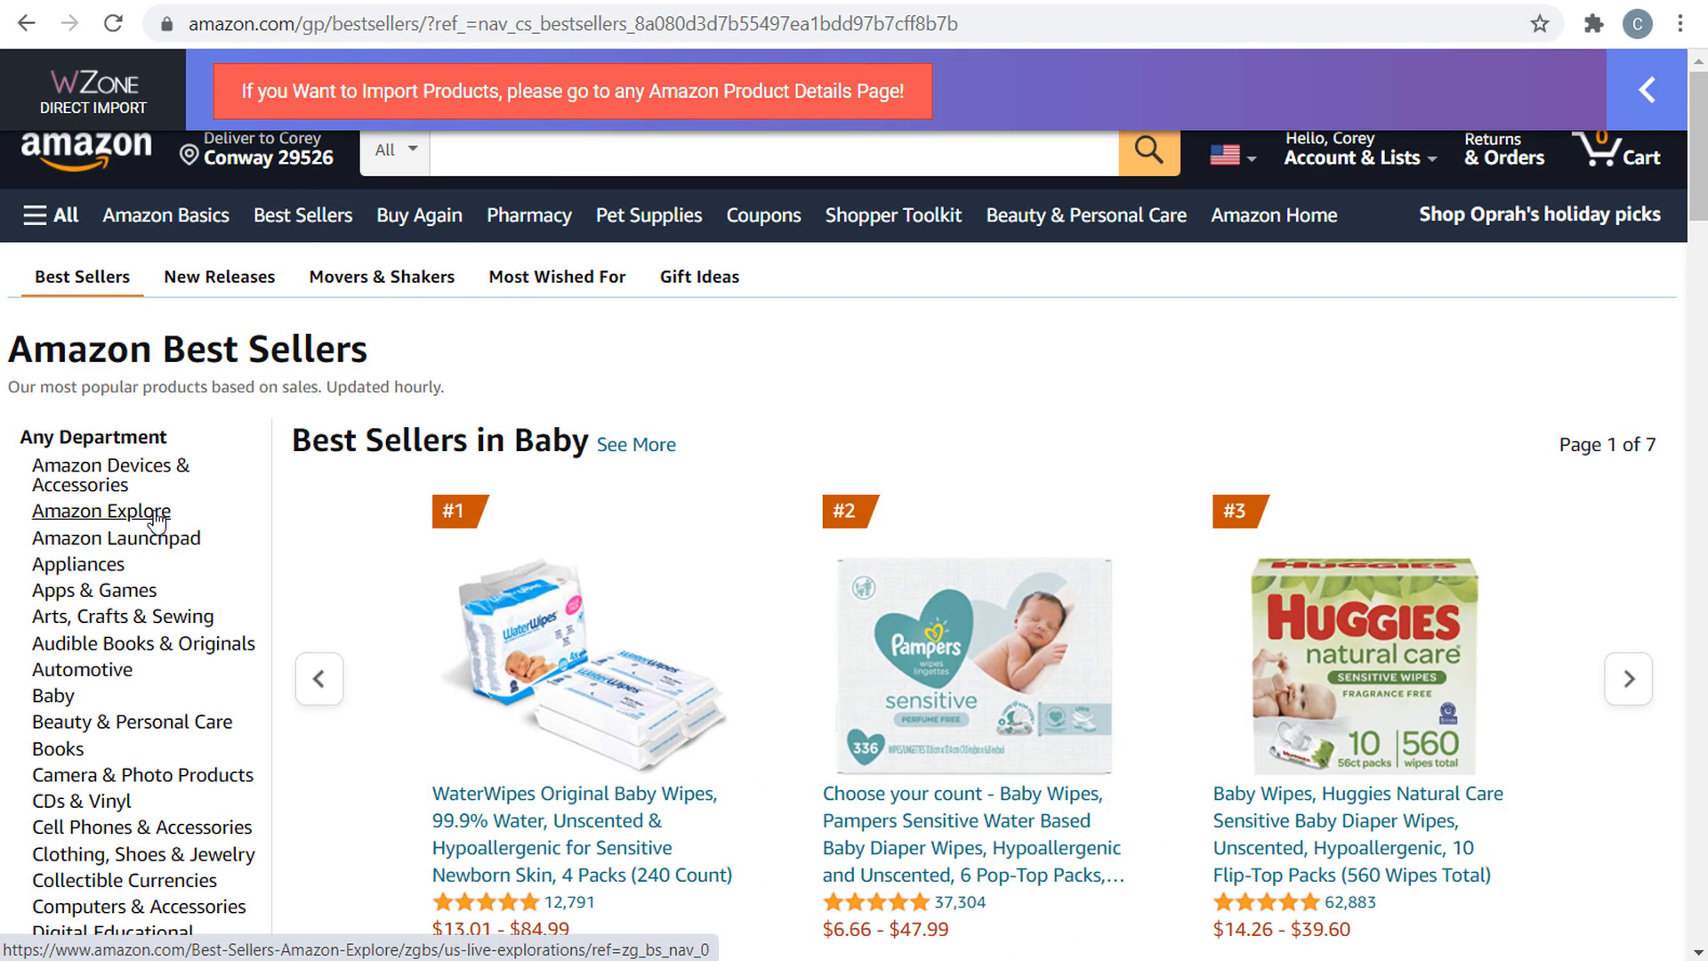
scroll(169, 560, "down", 2)
scroll(169, 560, "down", 6)
left_click(161, 502)
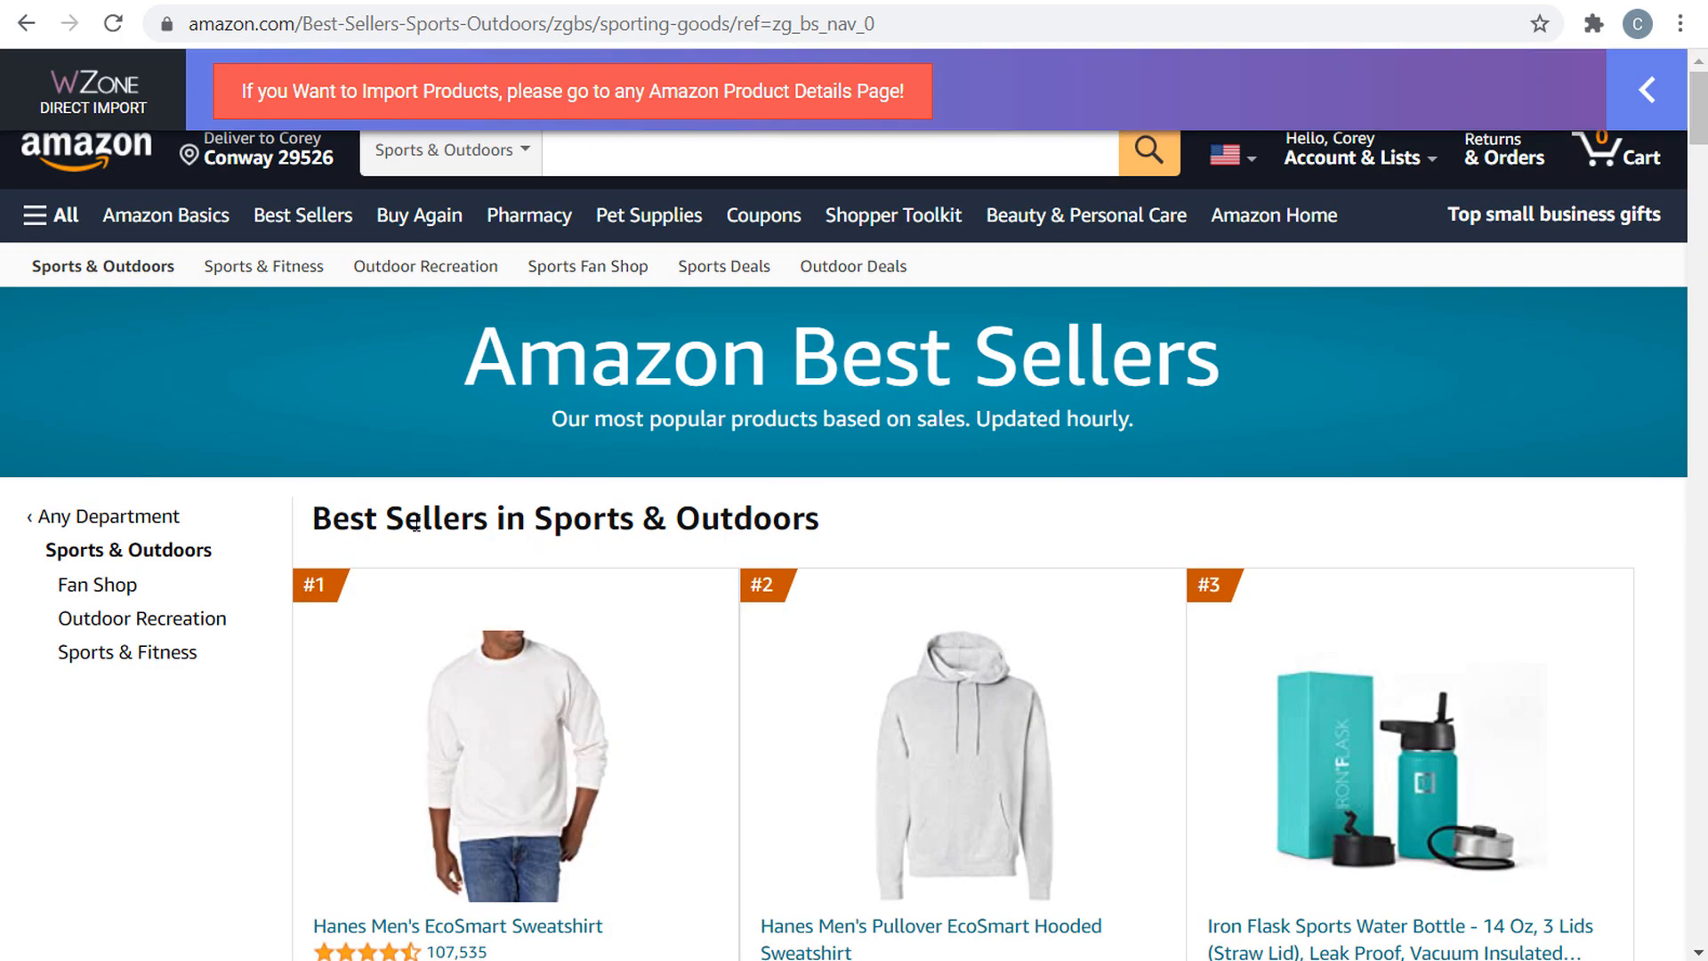
- Copy the Sports & Outdoors best sellers URL into the Amazon URL field and get its ASIN codes
left_click(372, 20)
key("ctrl+c")
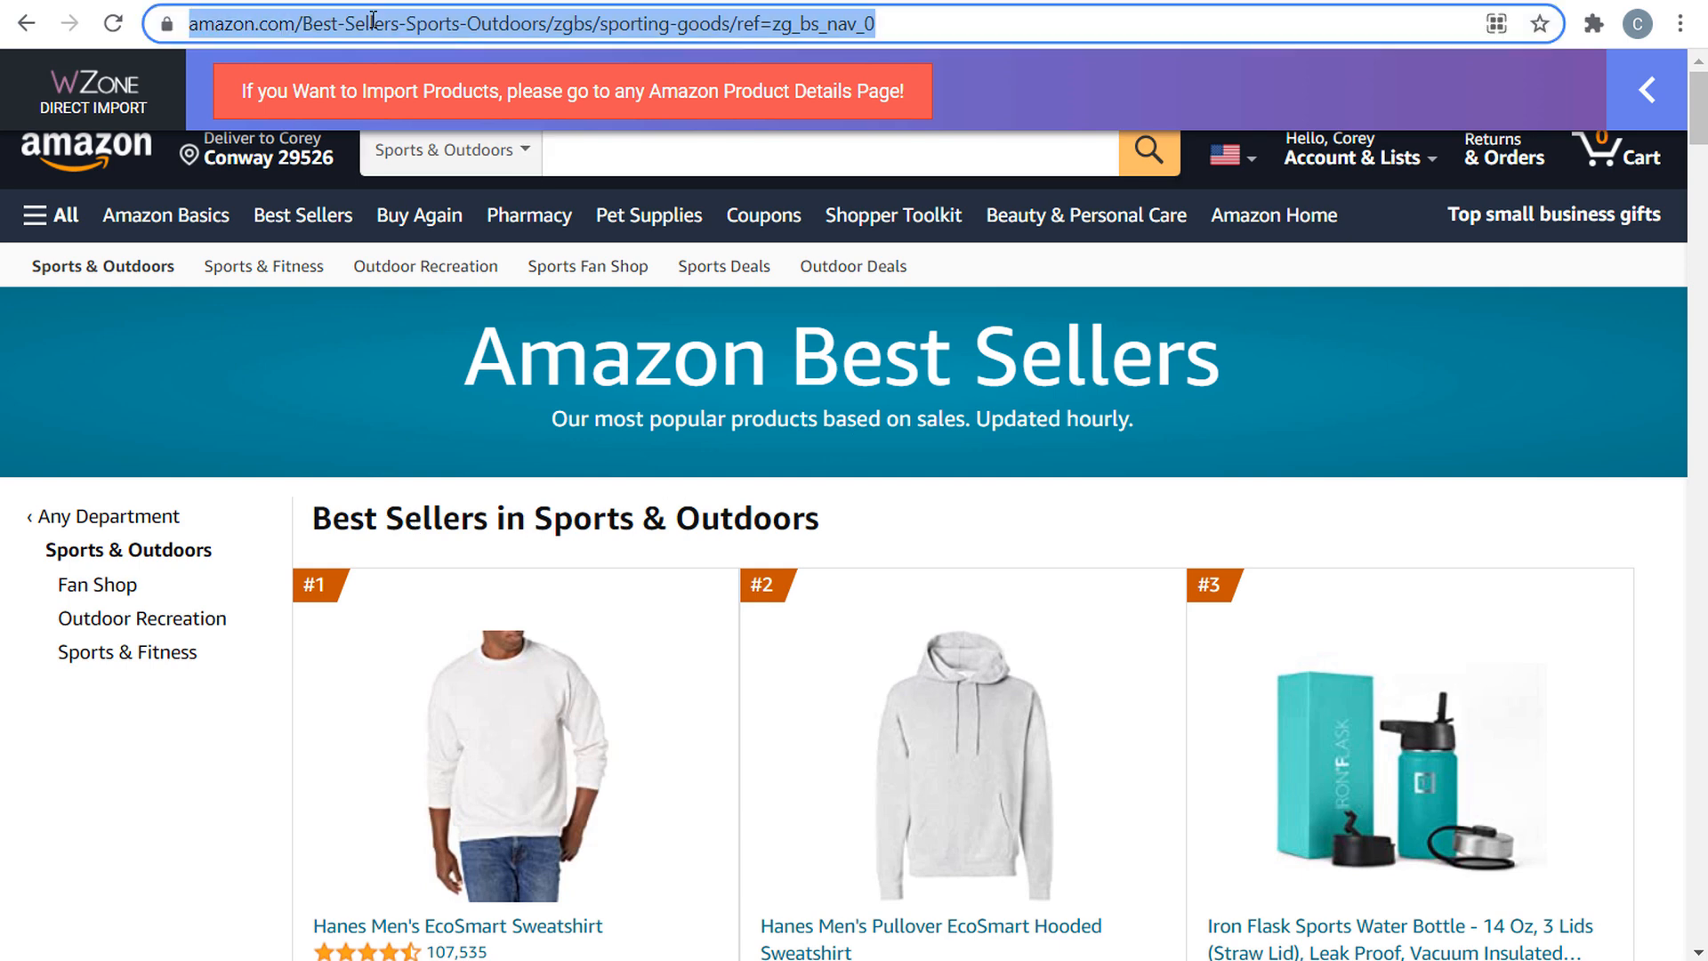
left_click(248, 0)
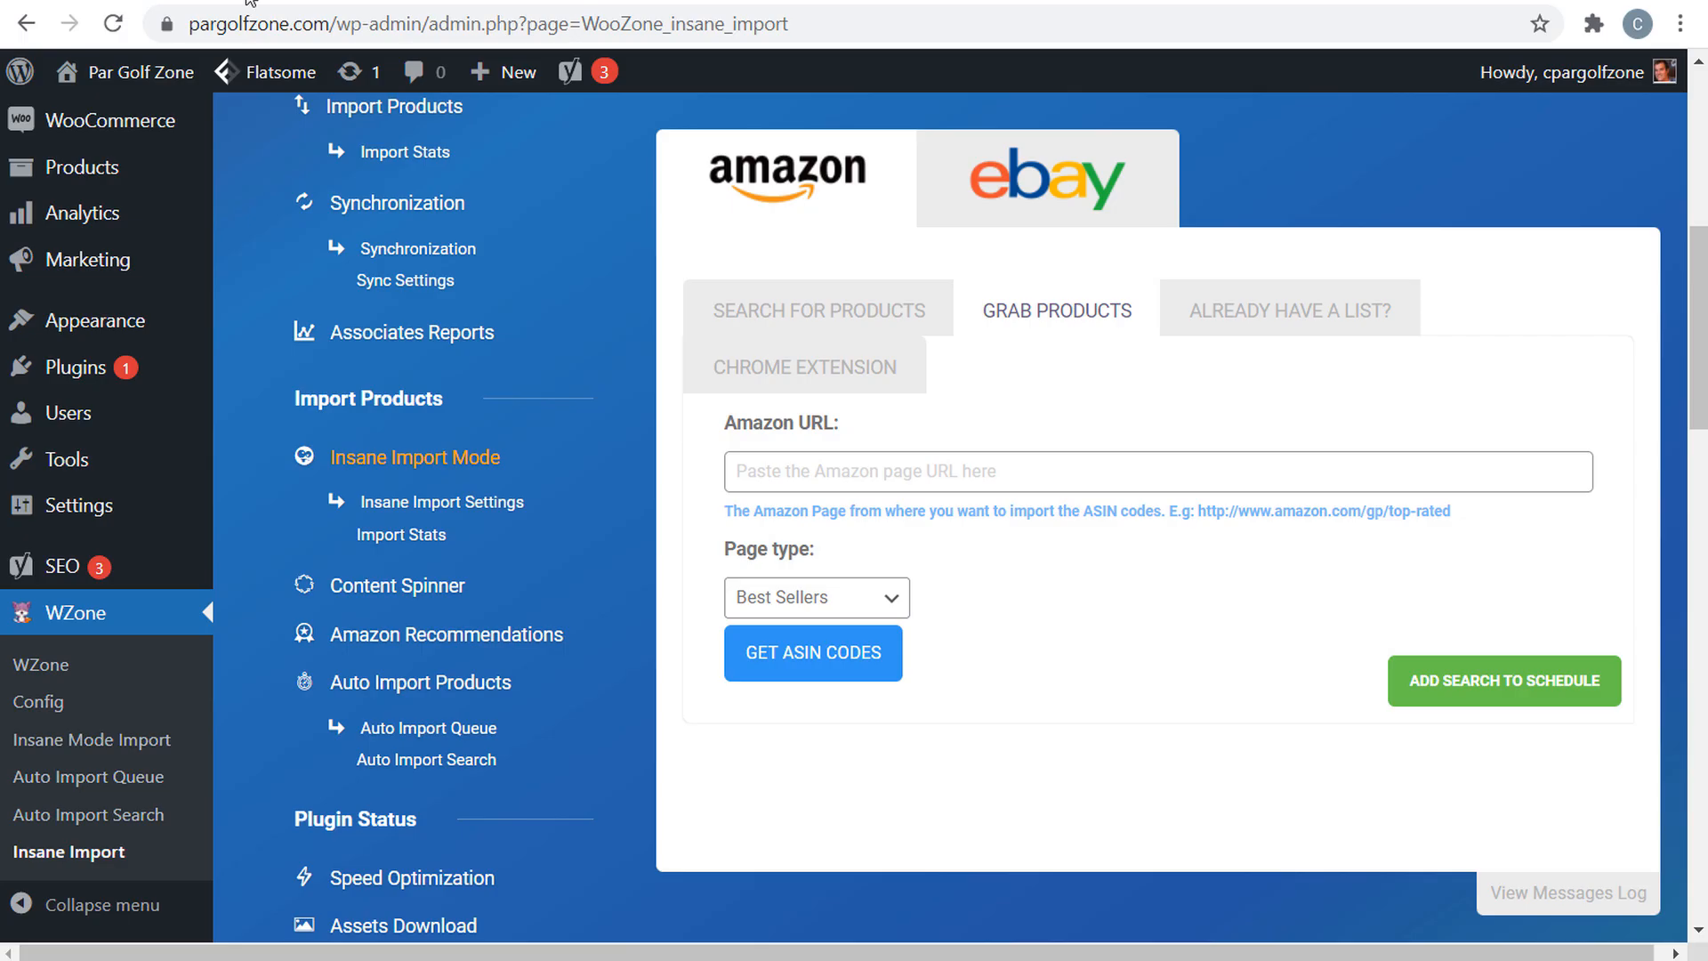
left_click(772, 477)
key("ctrl+v")
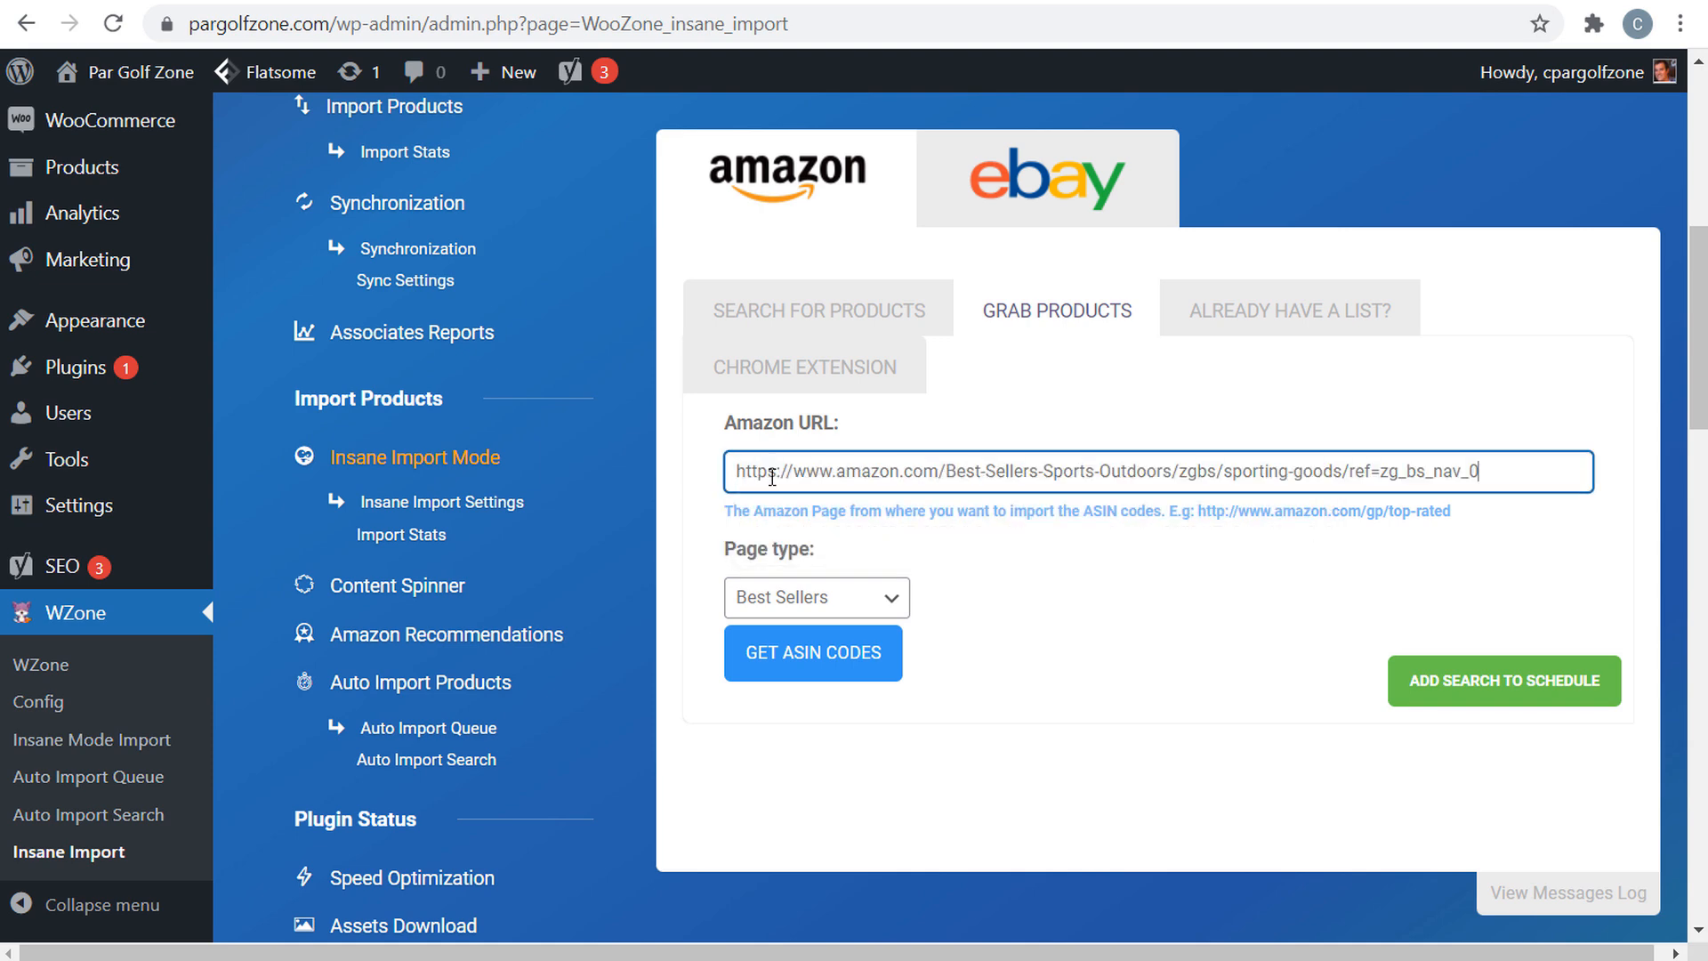
left_click(844, 678)
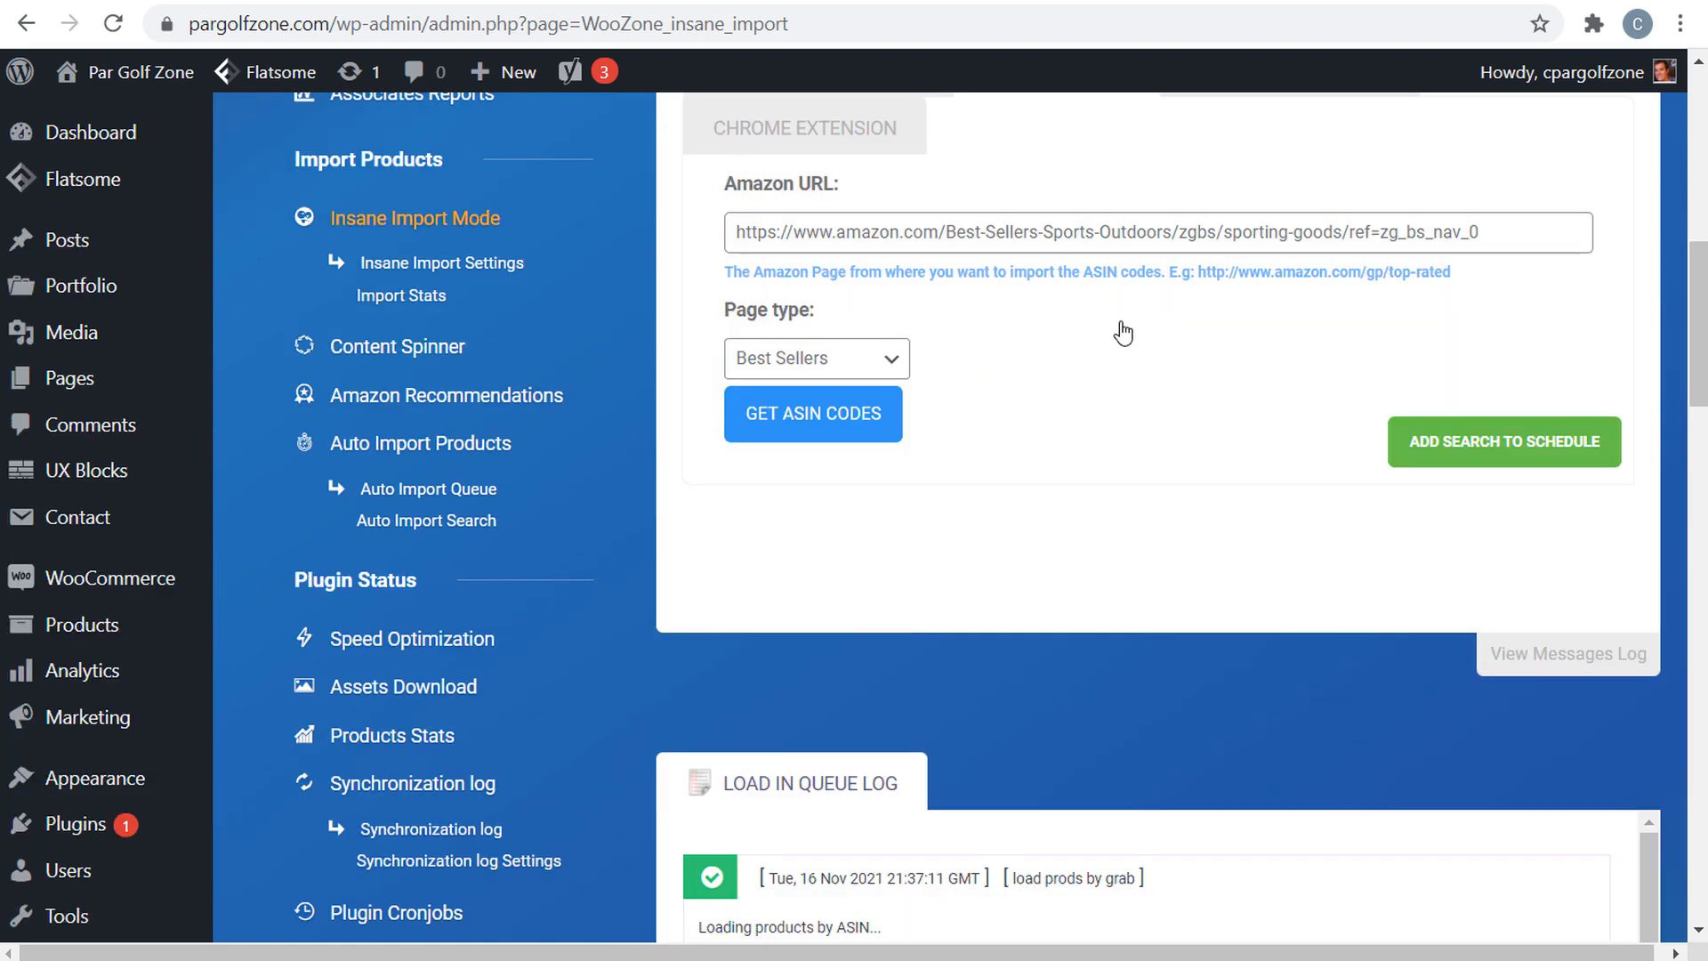
- Review the load log and queue of grabbed products and deselect all of them
scroll(1055, 369, "down", 5)
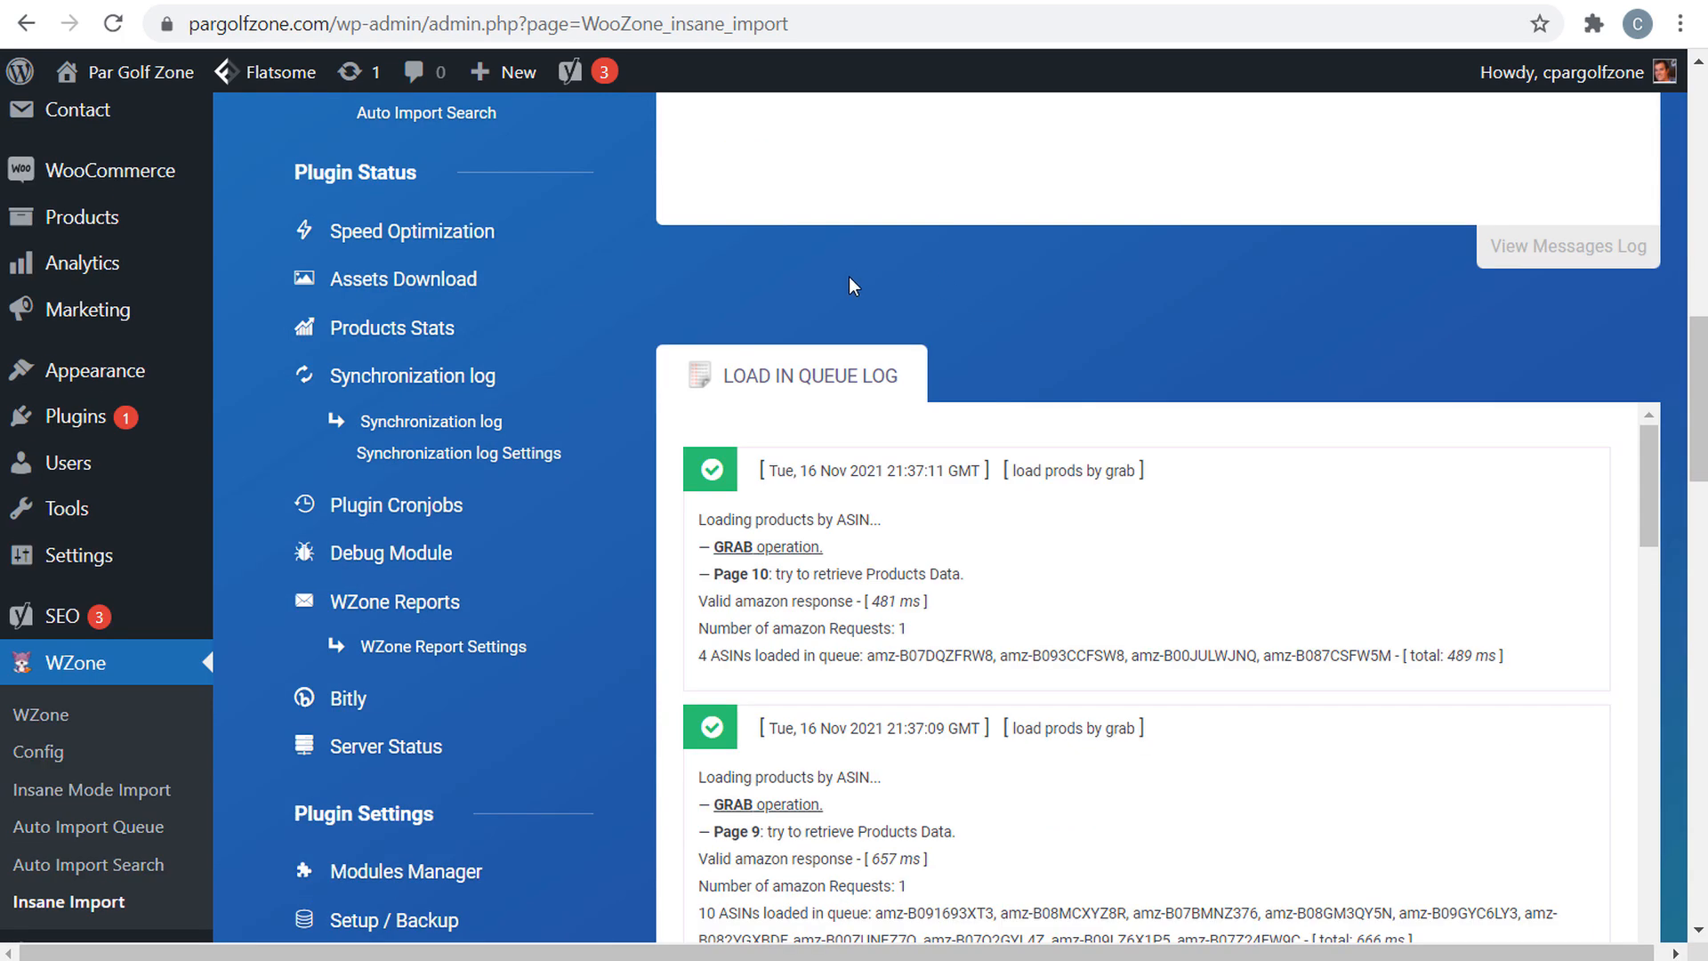
scroll(668, 356, "down", 5)
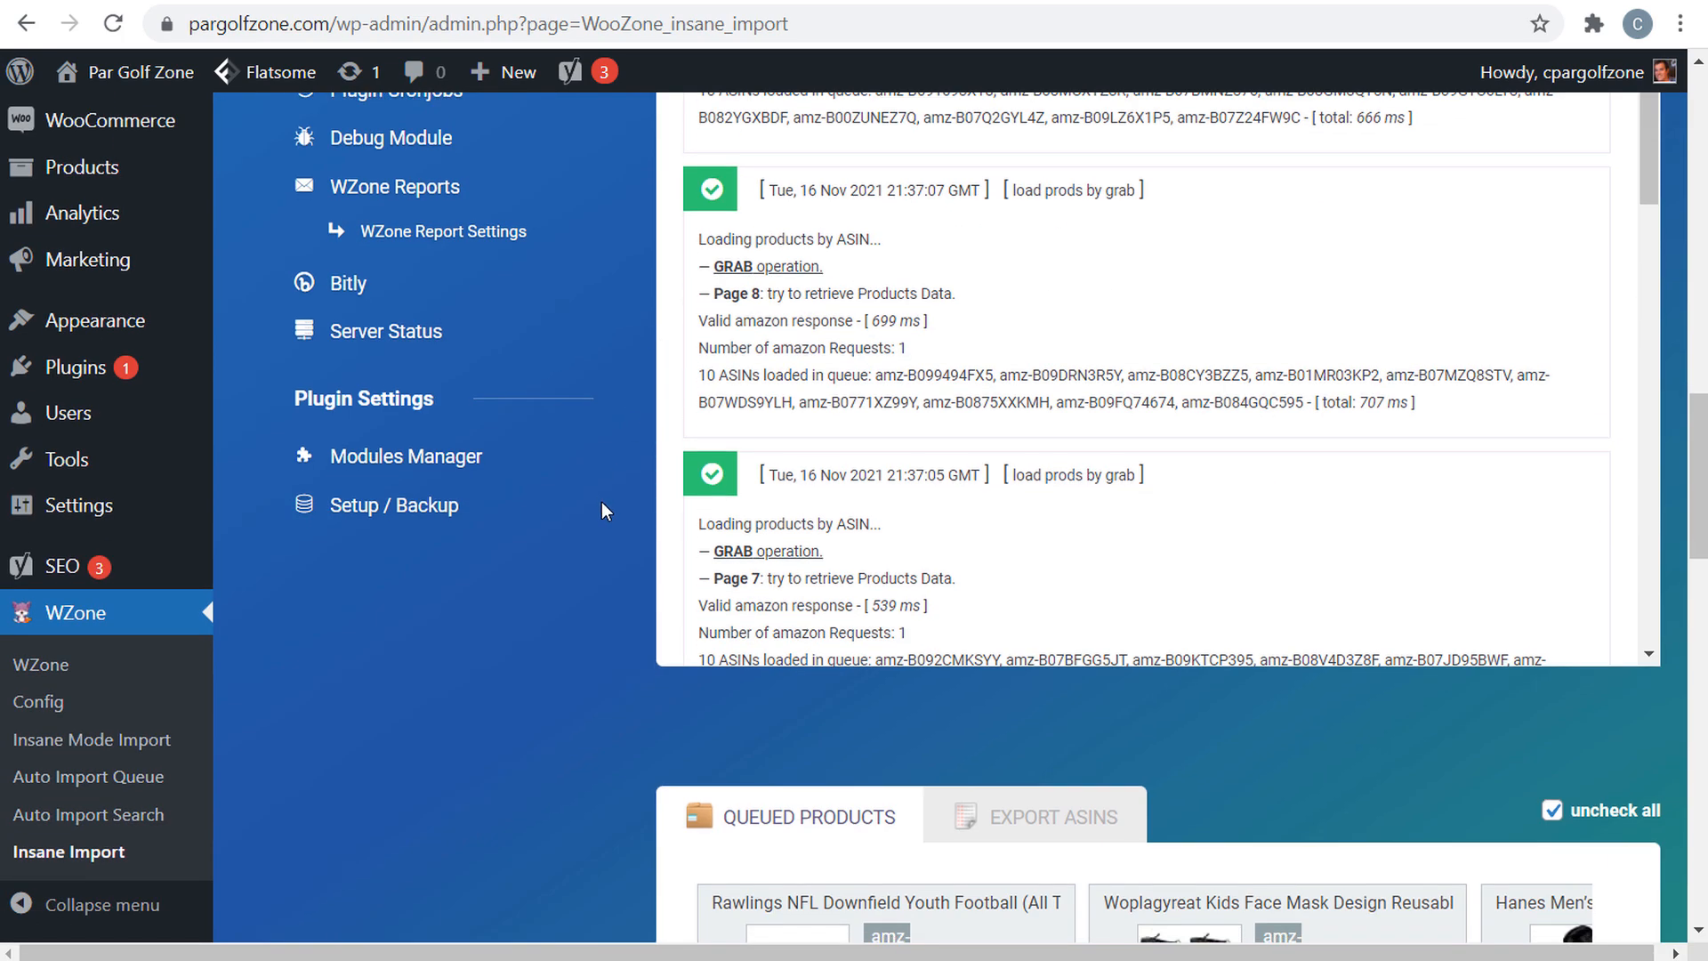
scroll(601, 501, "down", 5)
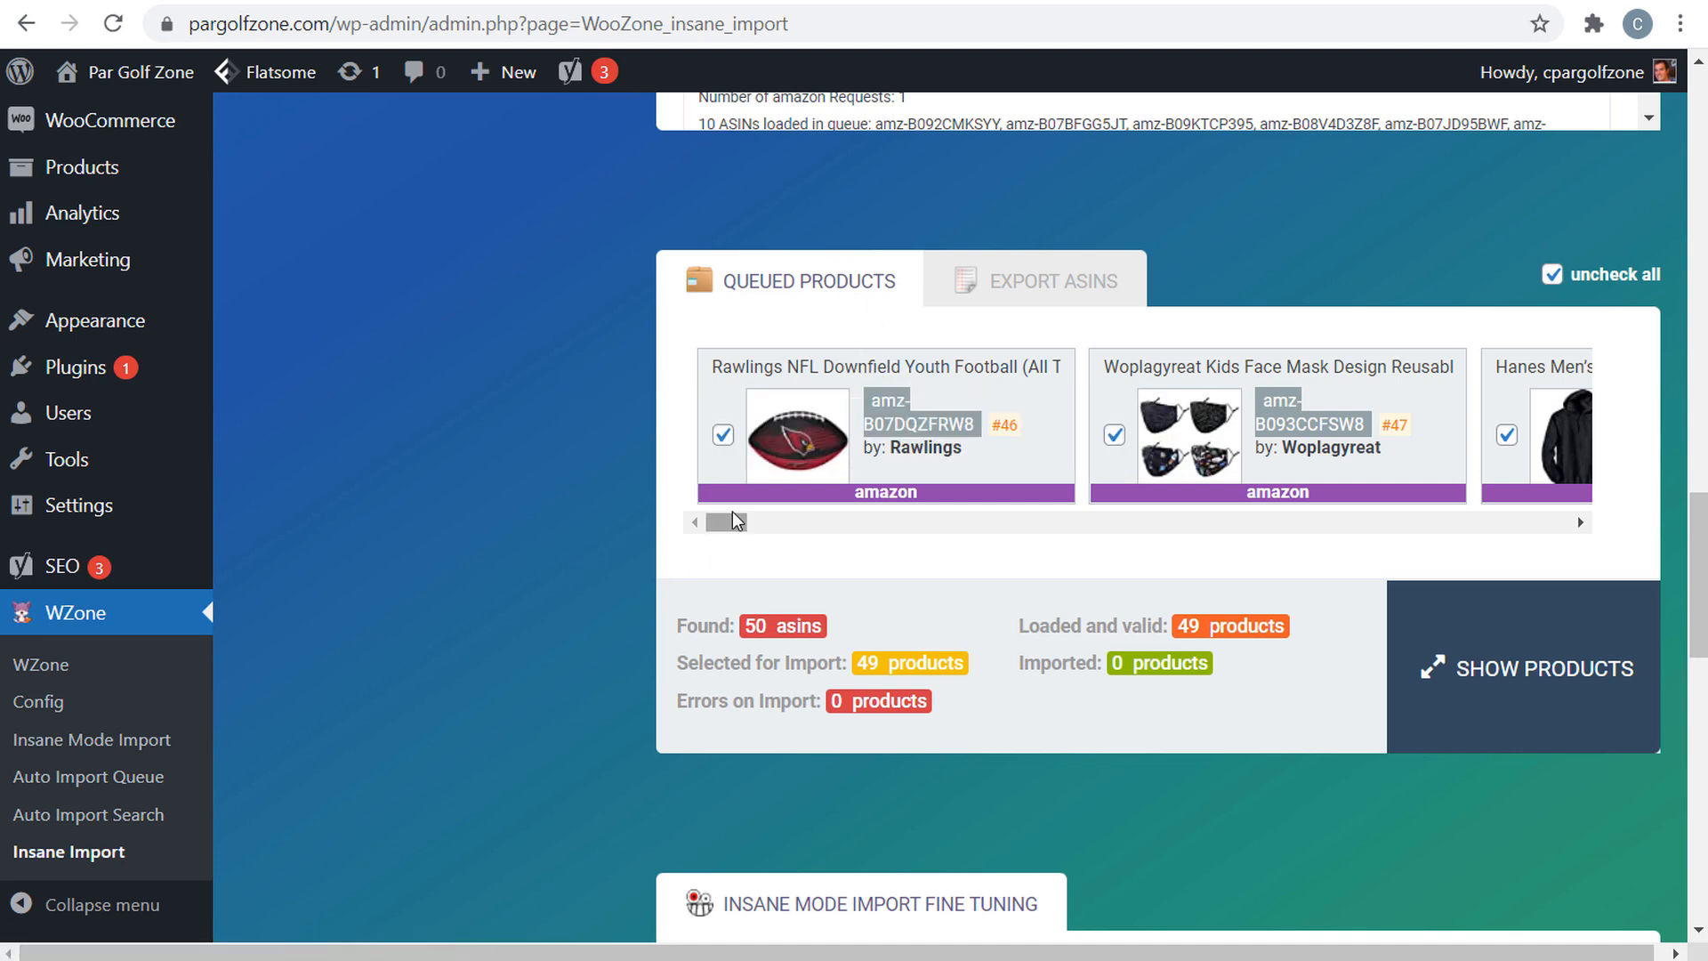
left_click_drag(743, 523, 622, 498)
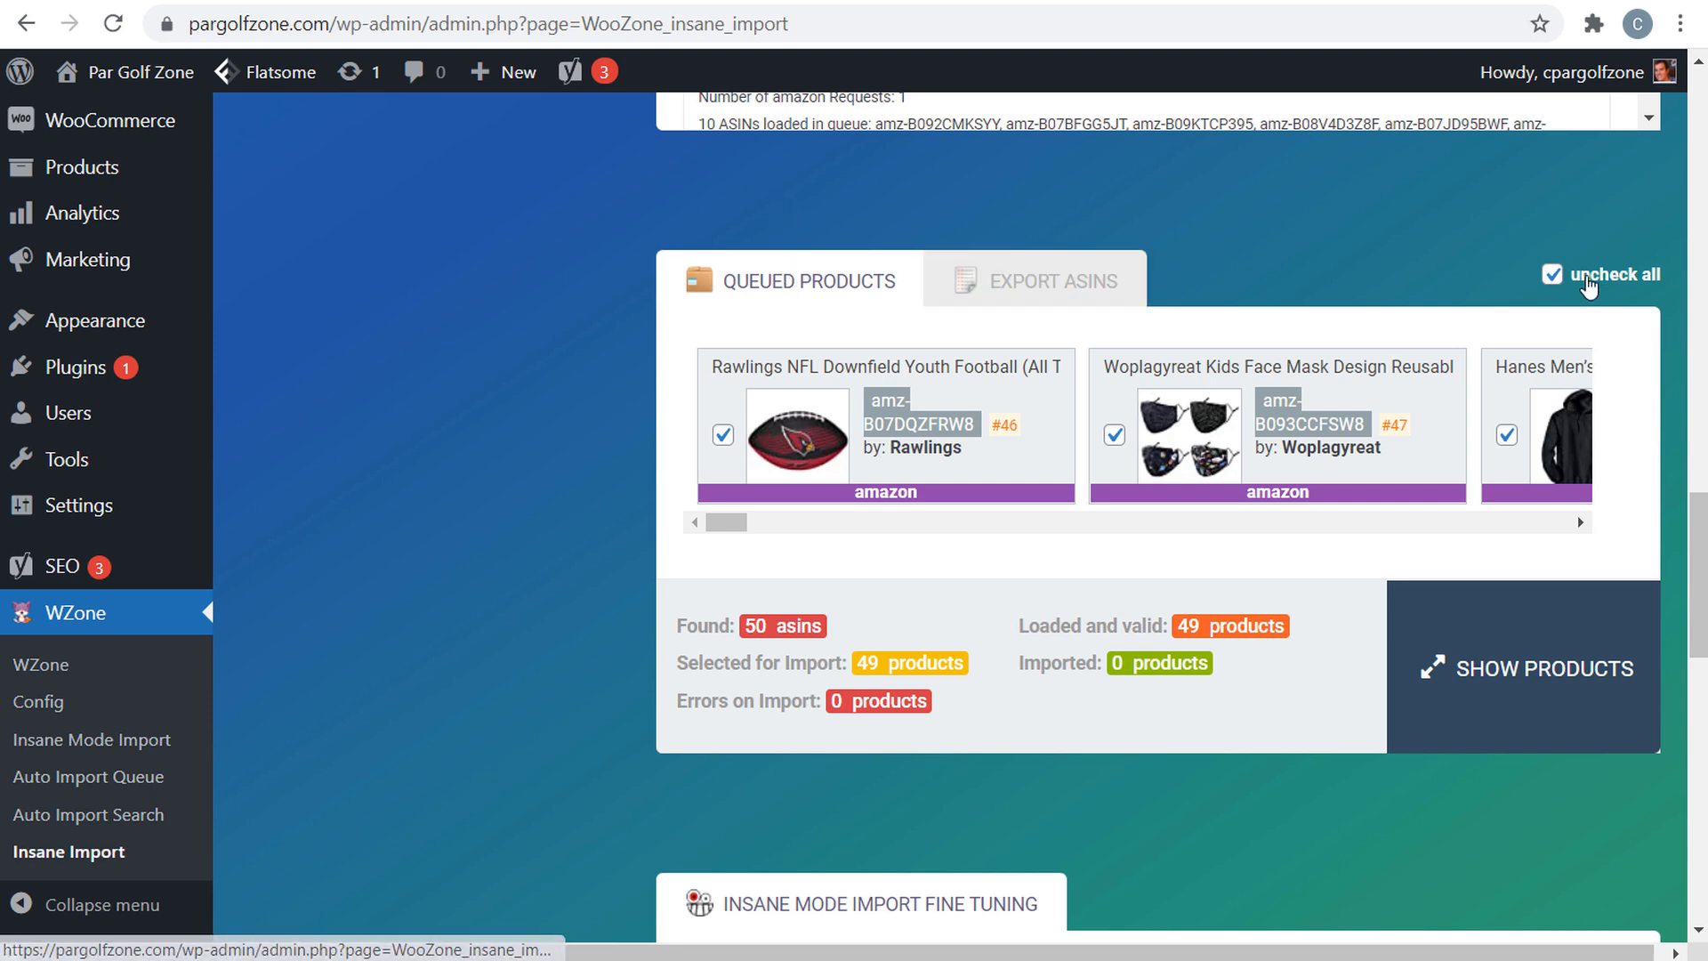
left_click(1553, 277)
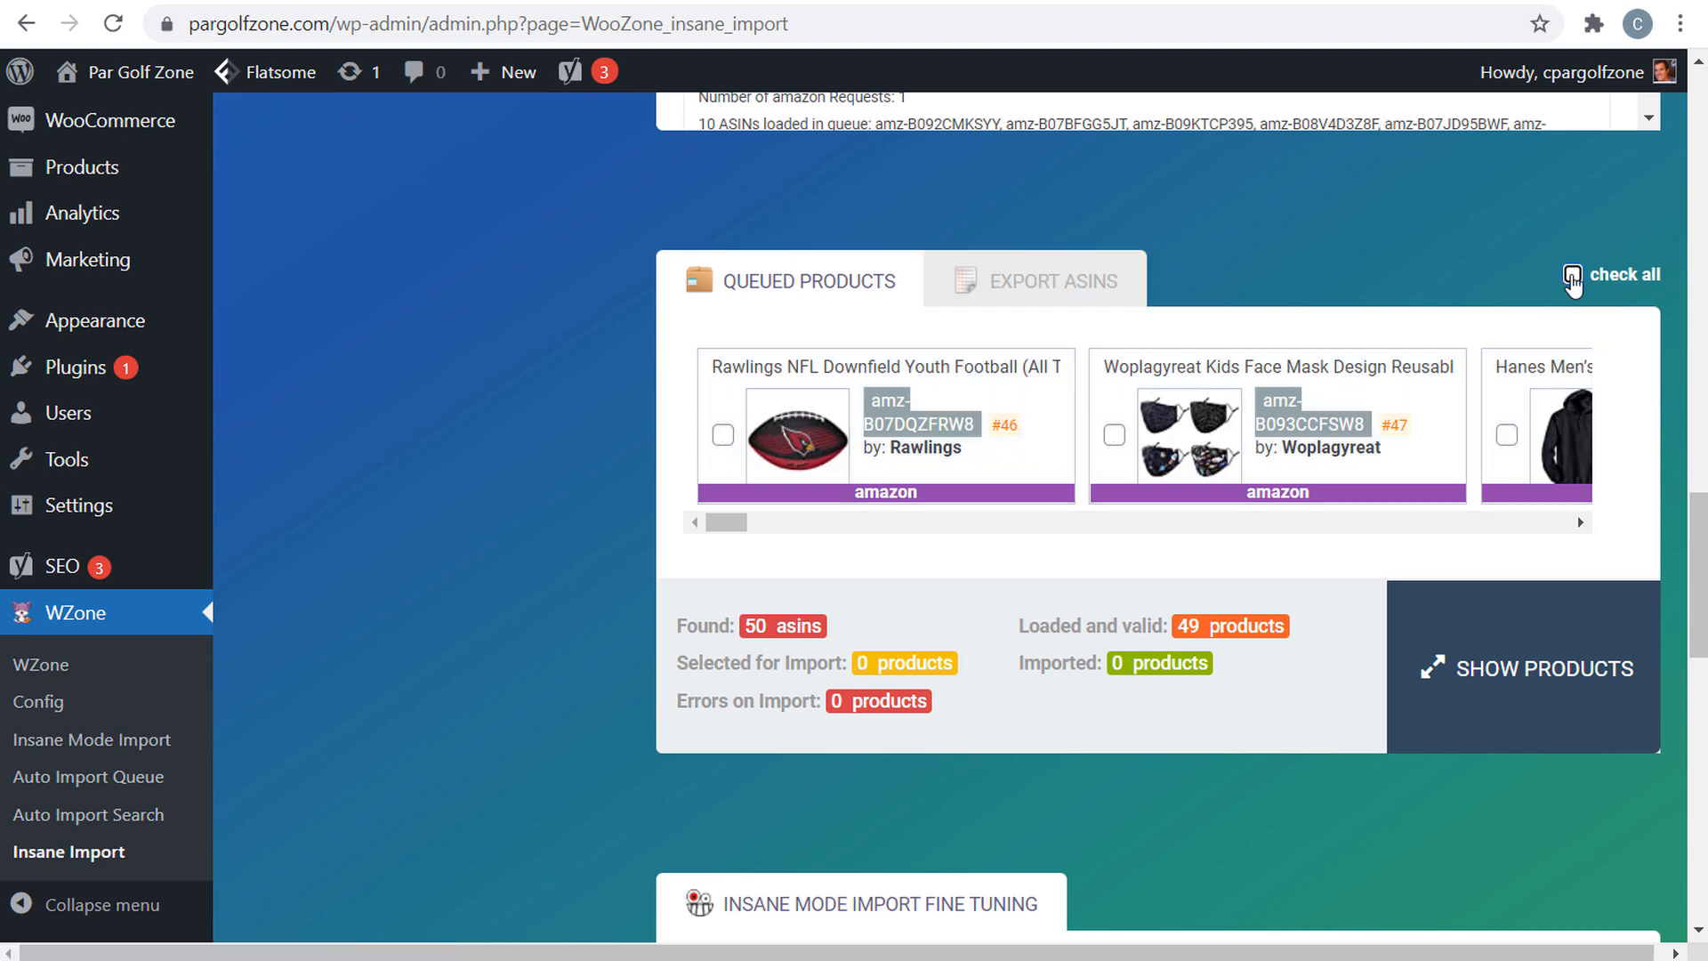
- Select all queued products for import and set their import category to Callaway Golf Drivers
left_click(1571, 278)
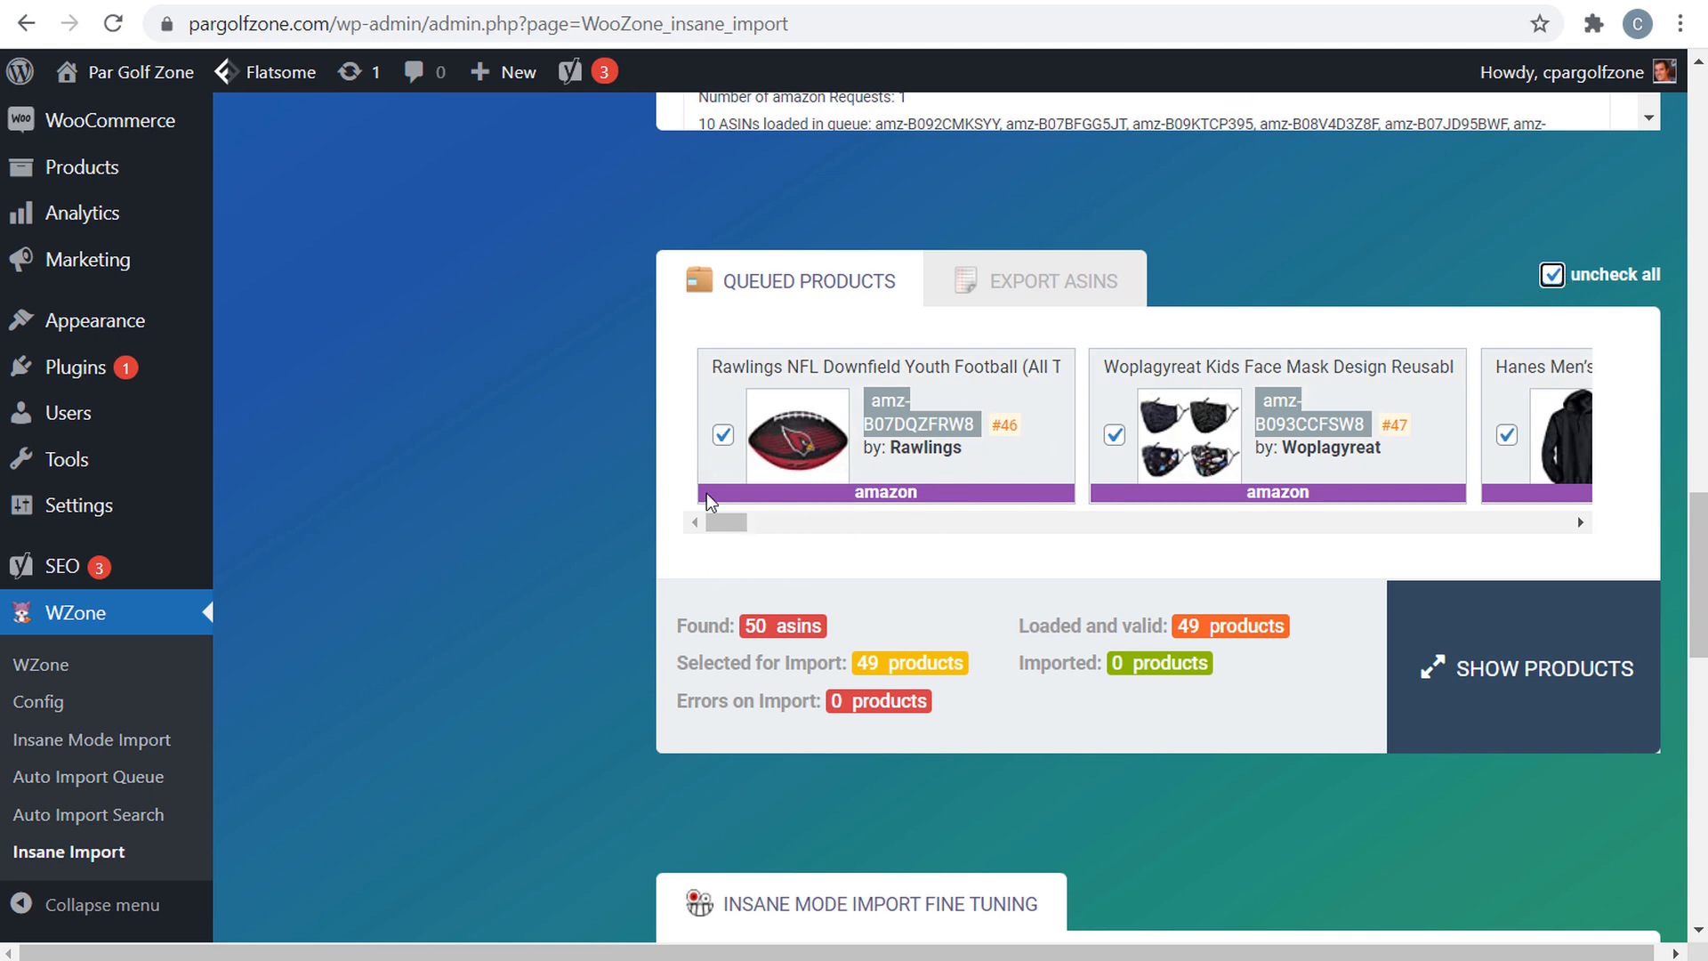
scroll(520, 469, "down", 6)
scroll(460, 391, "down", 6)
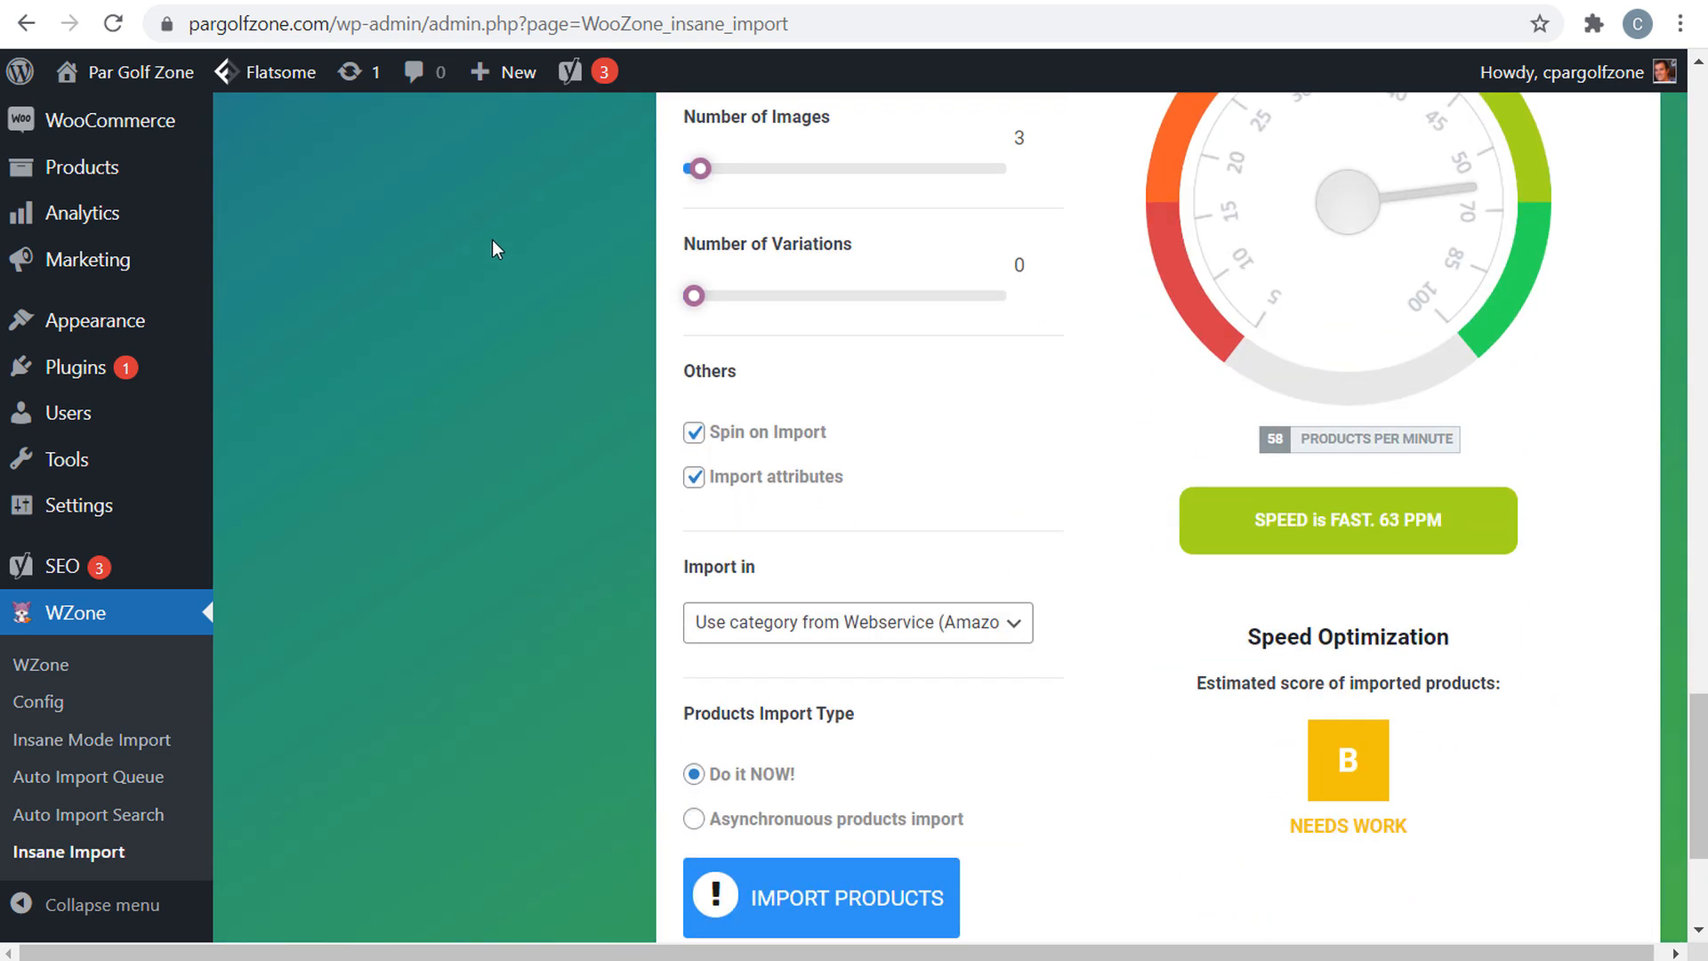
left_click(845, 641)
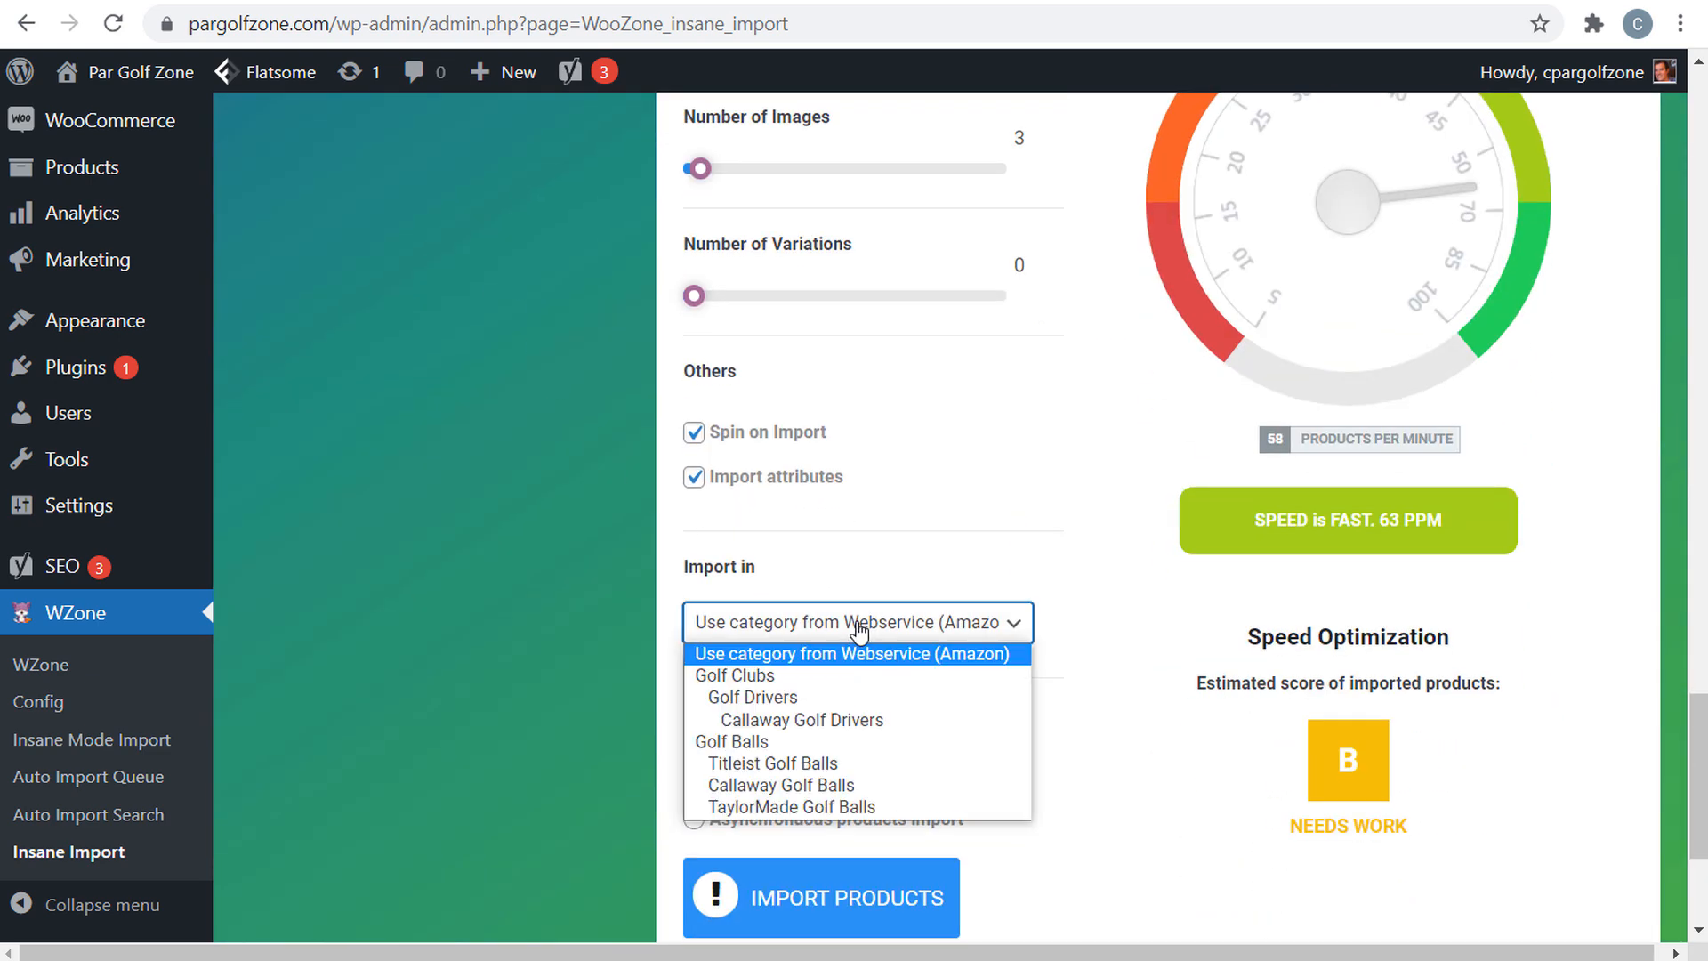
left_click(851, 722)
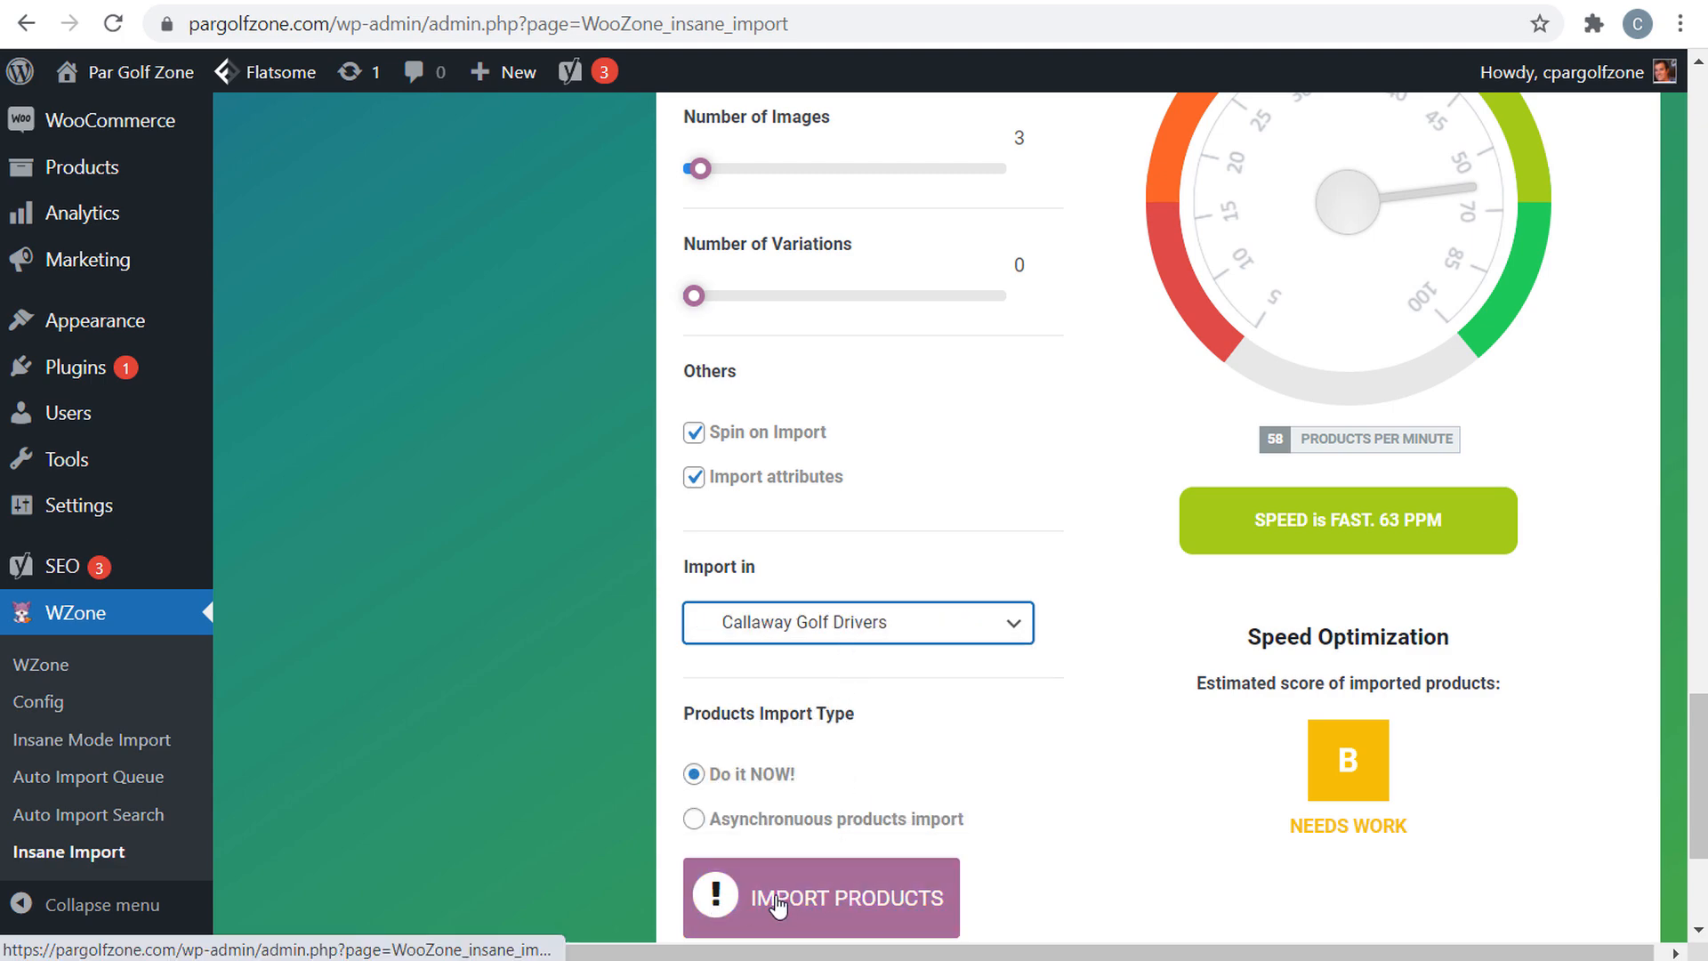
- Show the form for an existing product list and place the cursor in its ASIN codes field
scroll(583, 640, "up", 7)
scroll(584, 640, "up", 10)
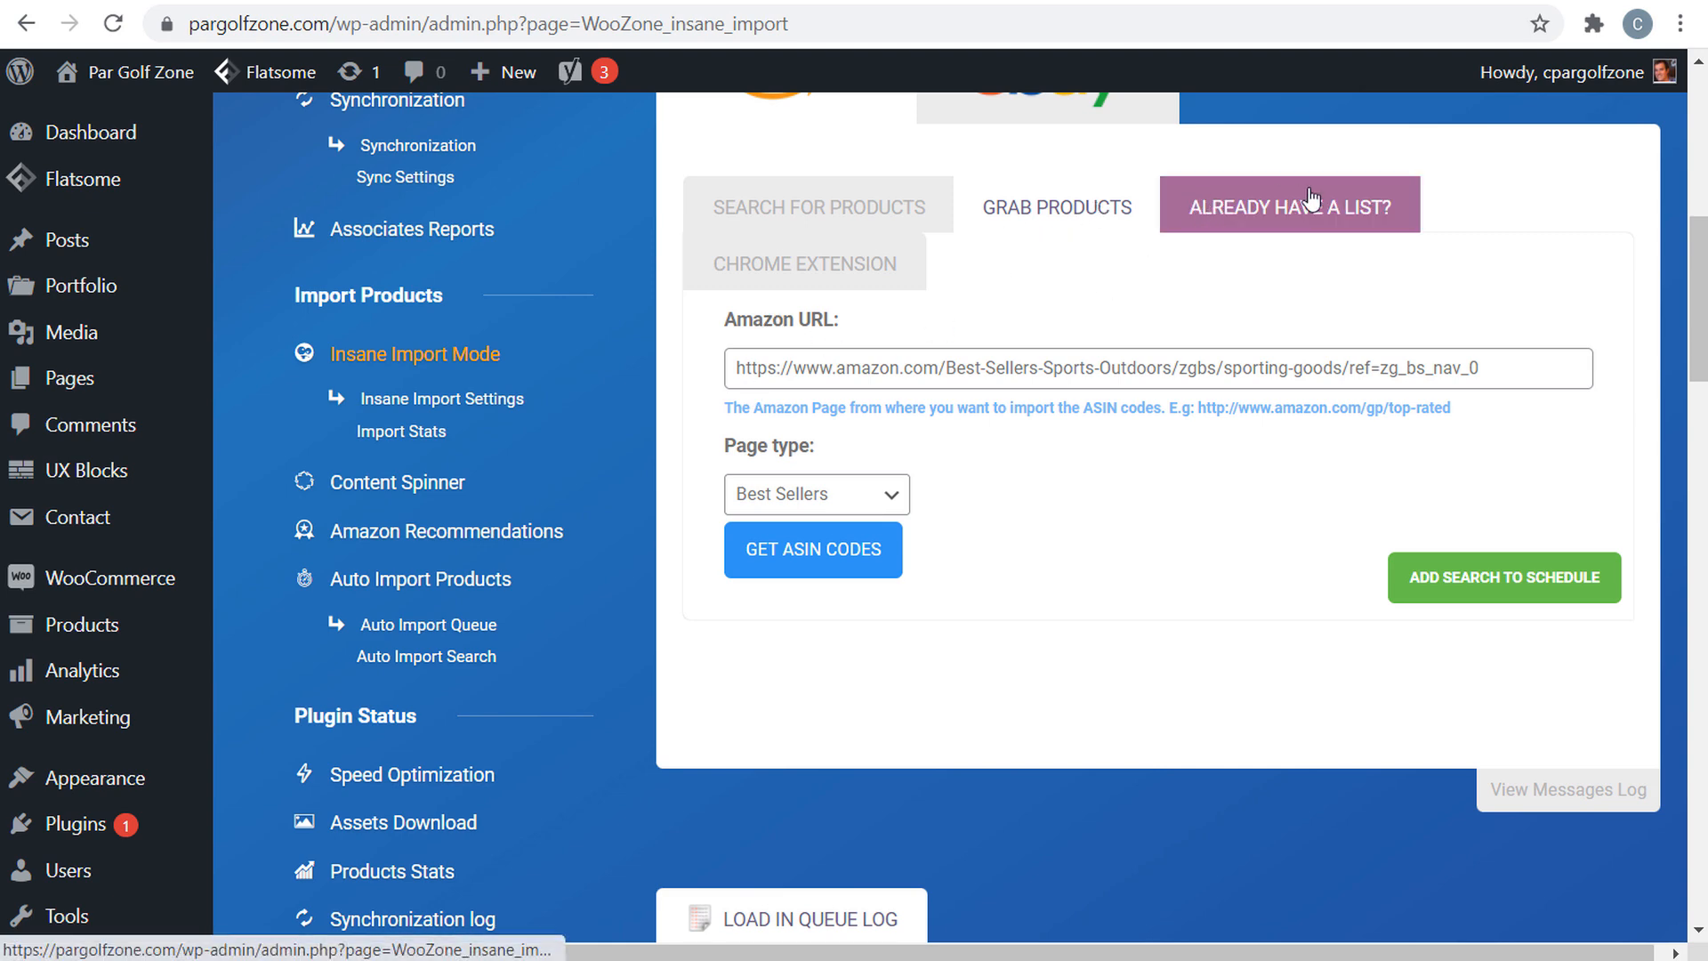
left_click(1374, 212)
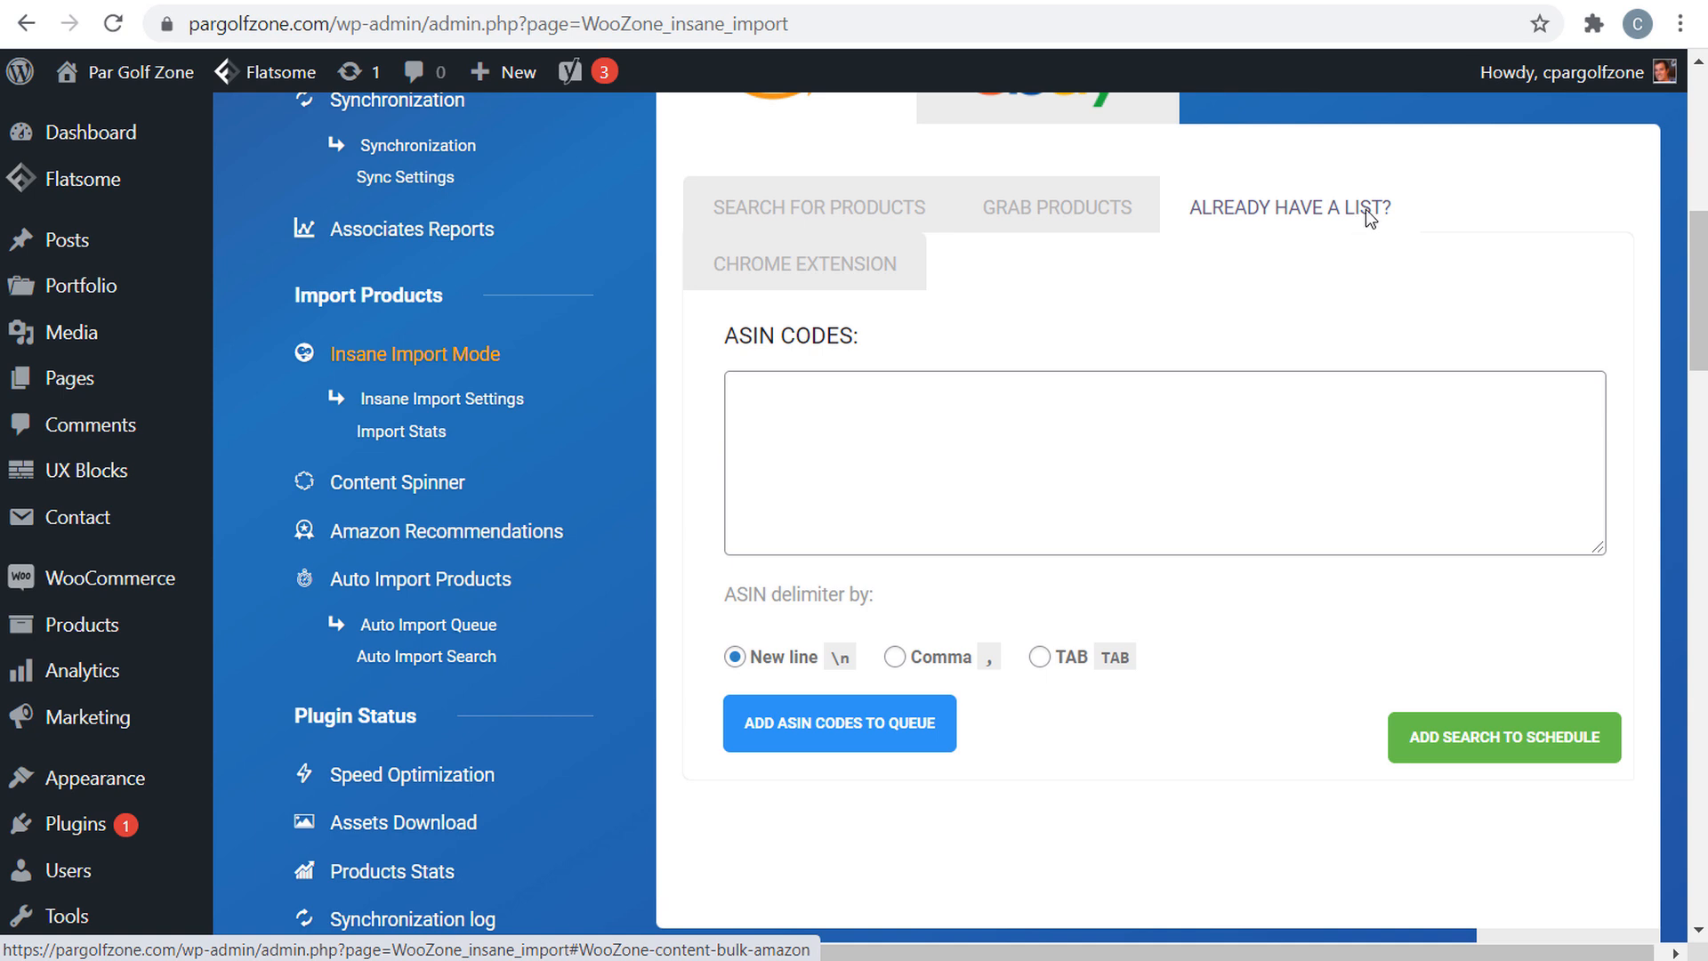
left_click(870, 417)
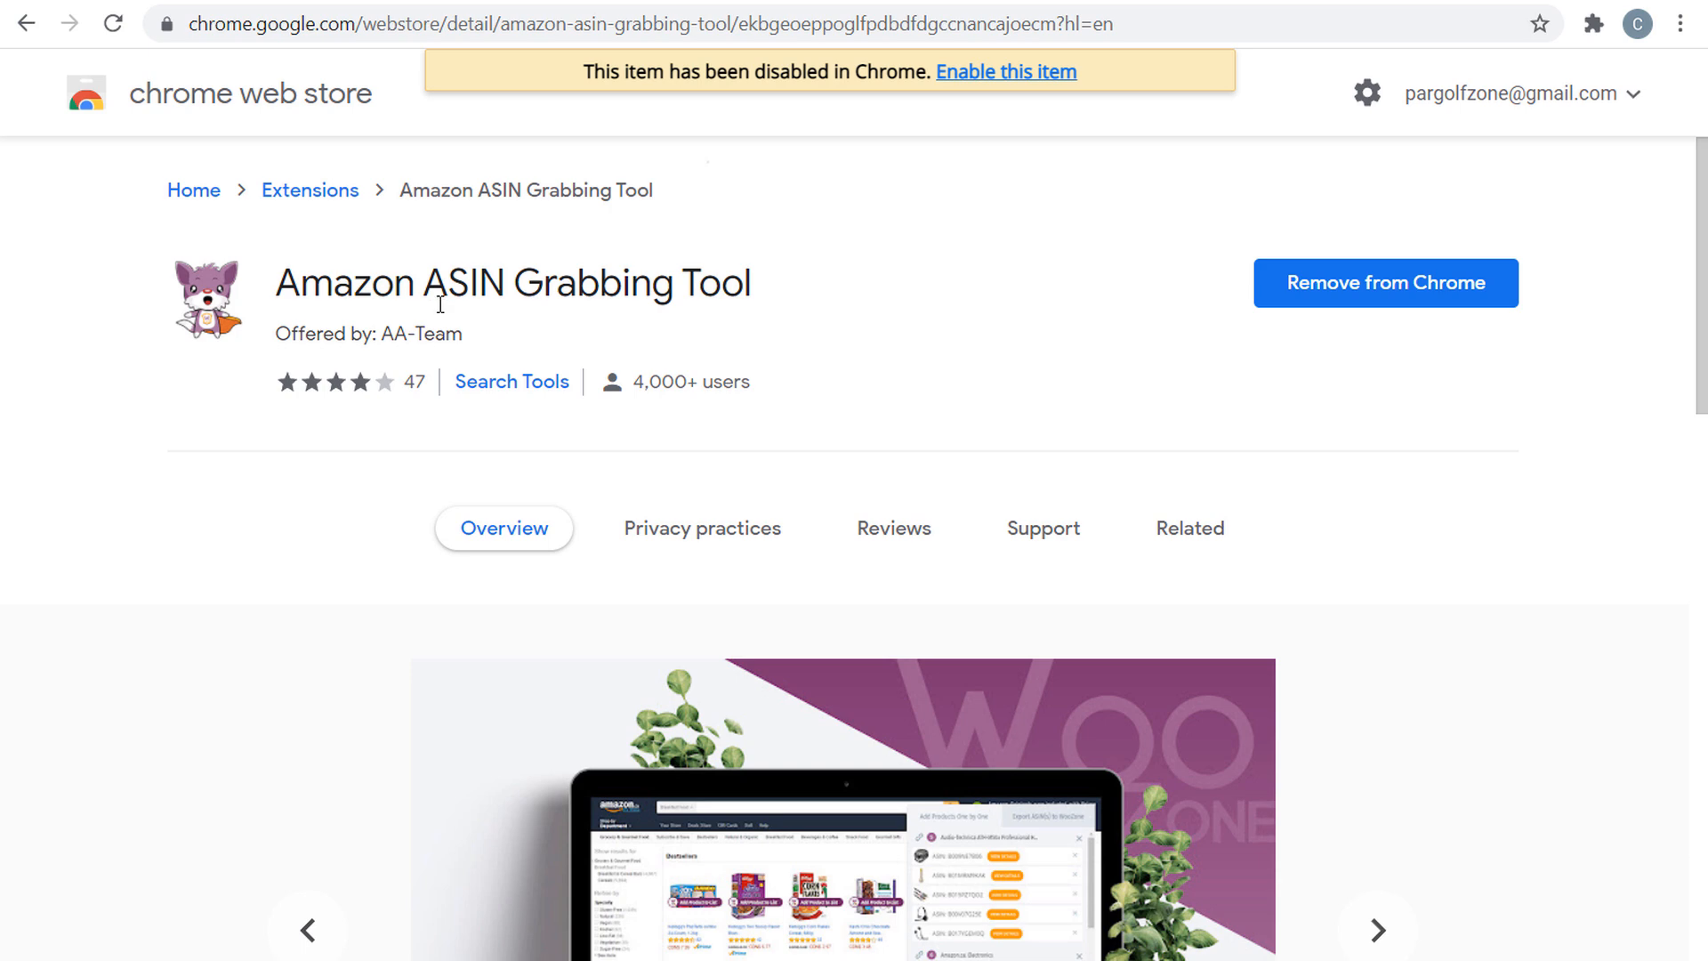
- Enable the disabled Amazon ASIN Grabbing Tool extension from its Chrome Web Store page
left_click_drag(316, 285, 620, 283)
left_click(626, 245)
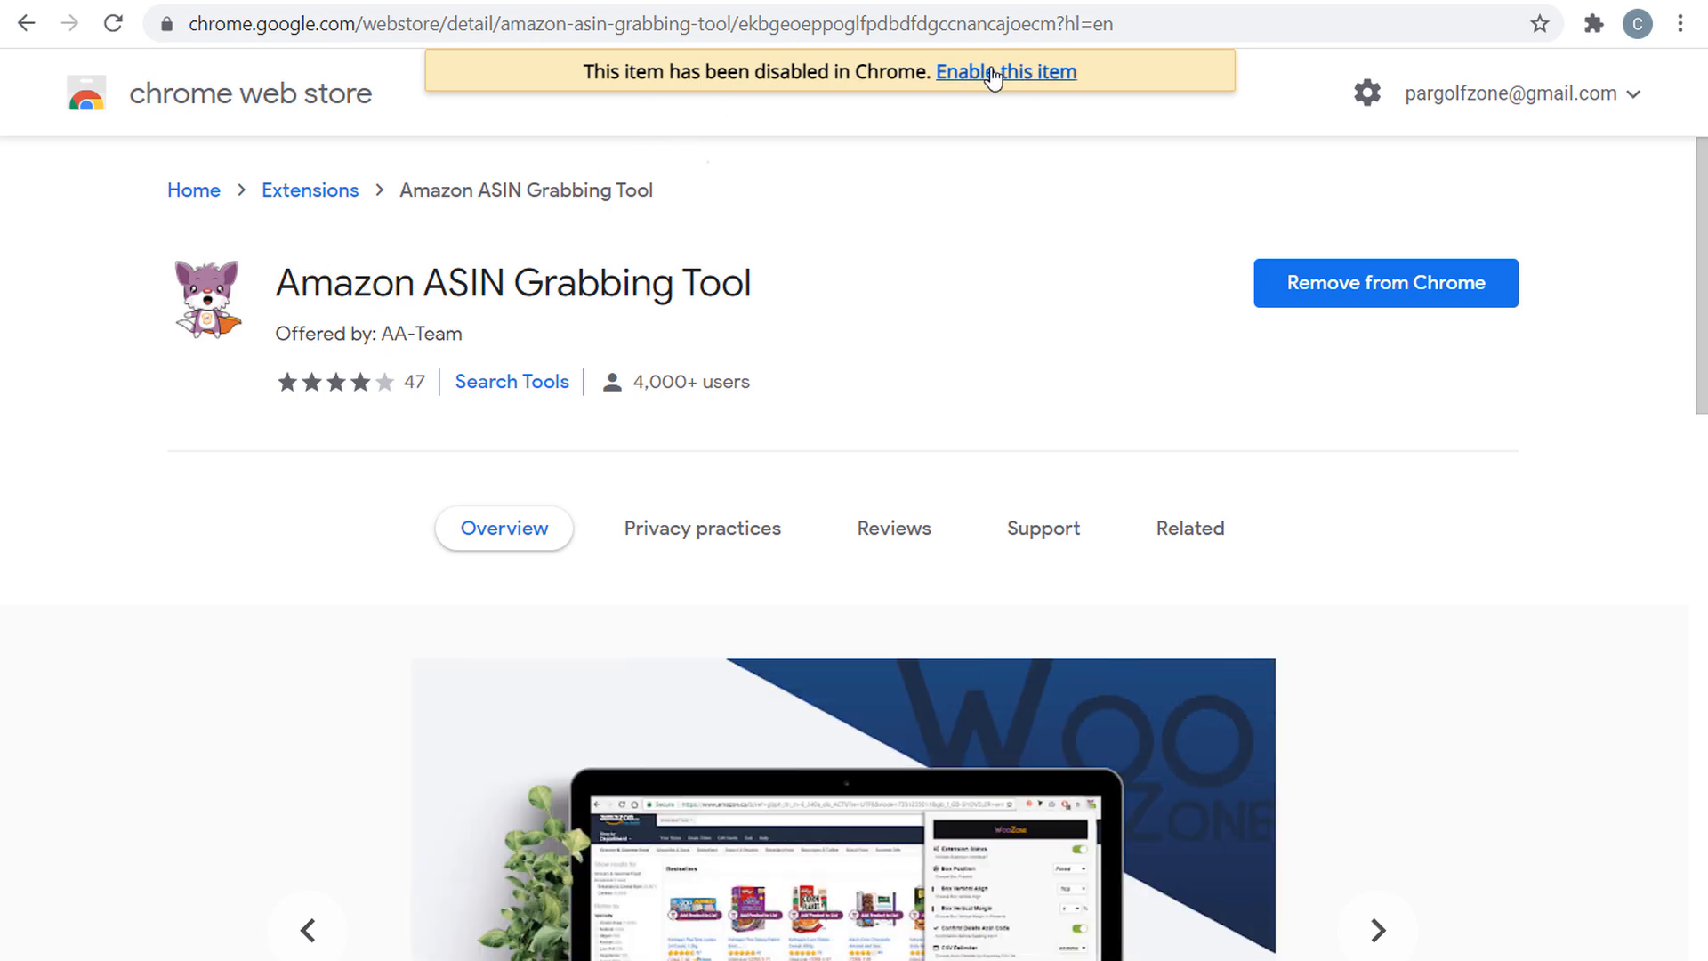
left_click(1039, 76)
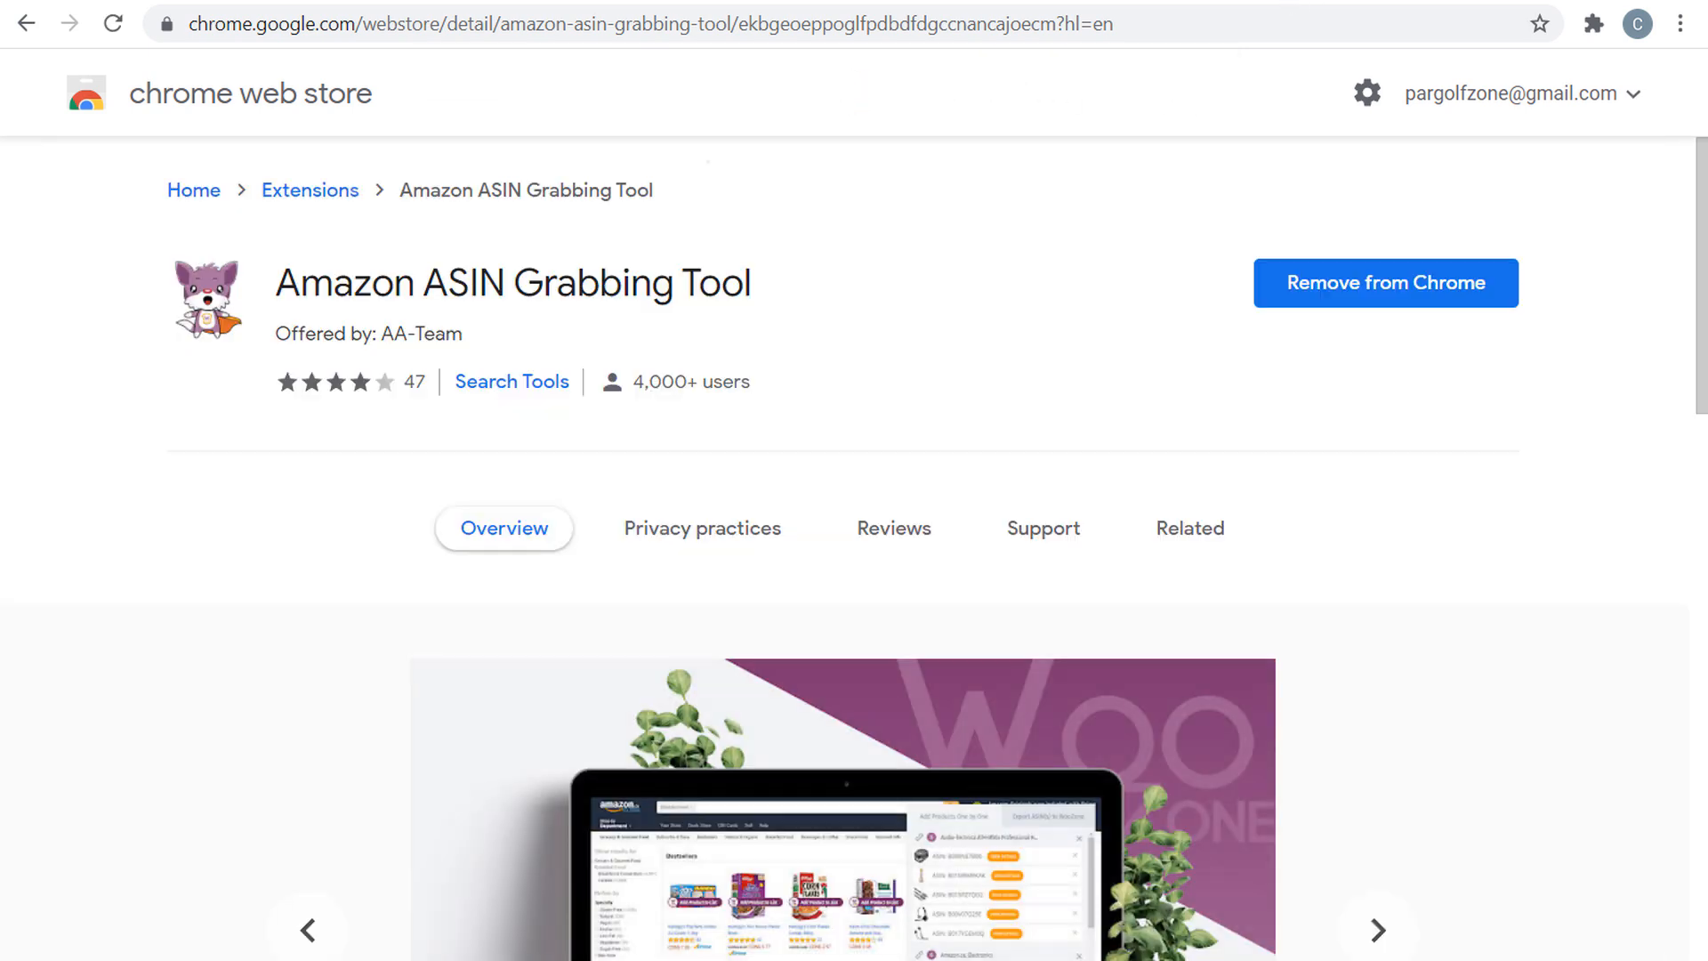
- Go to the Amazon golf ball search results and open several Callaway, TaylorMade and Titleist golf ball products in new tabs
left_click(1130, 2)
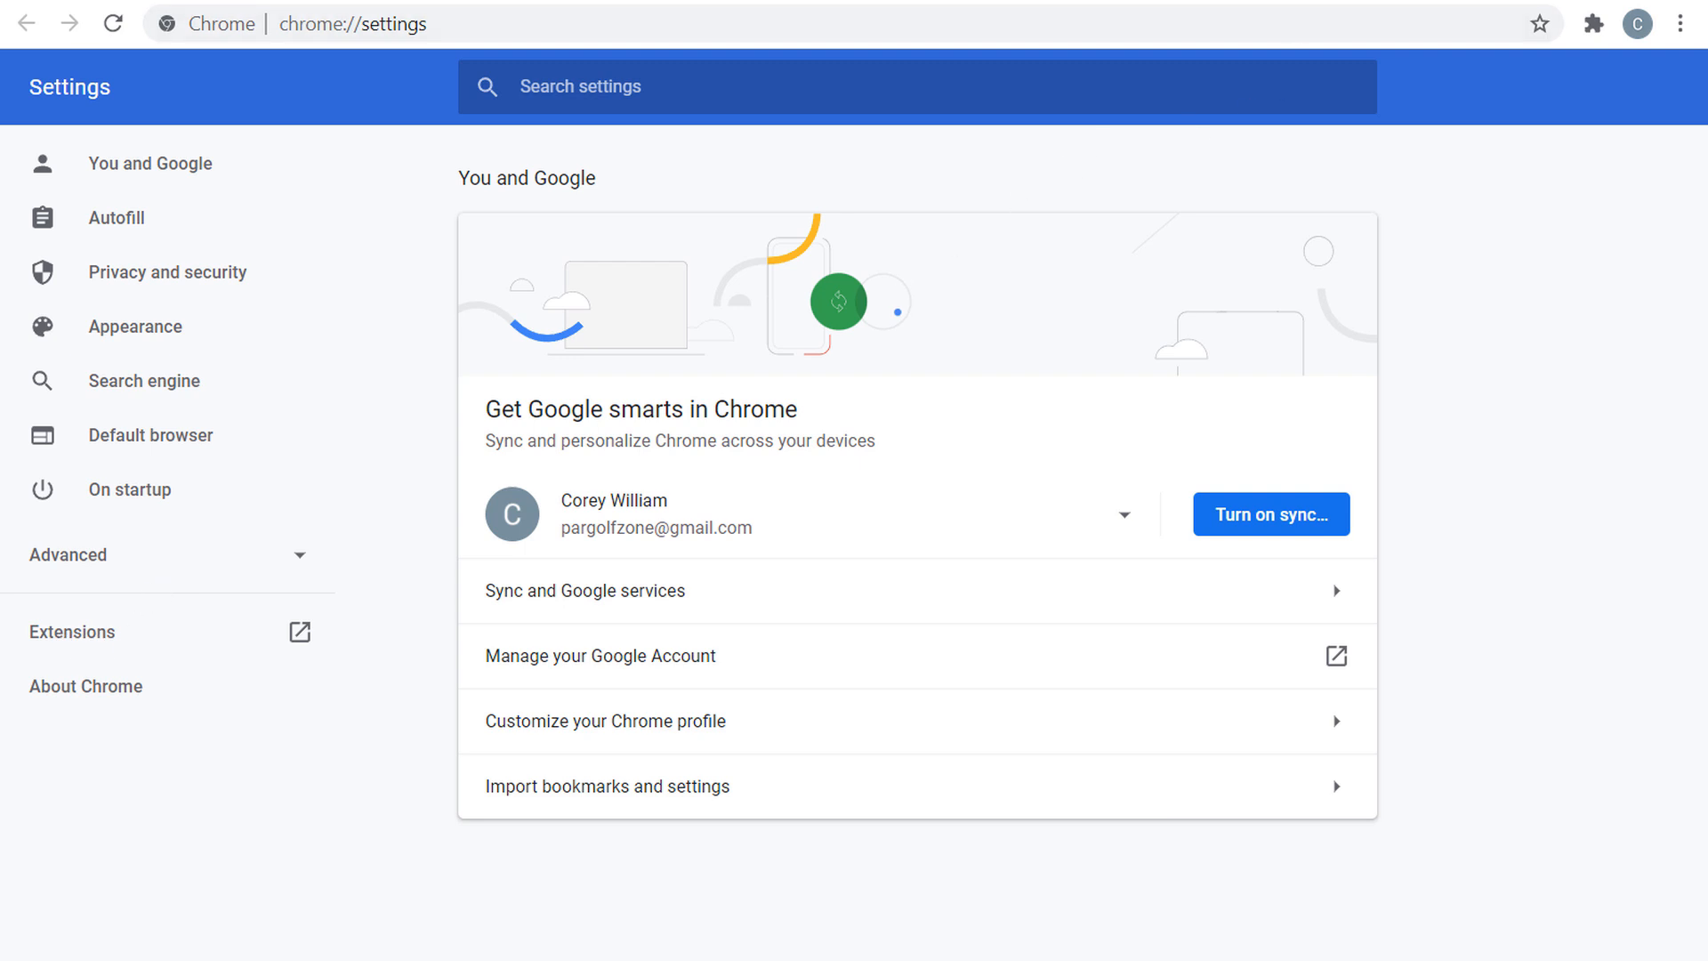
left_click(1290, 2)
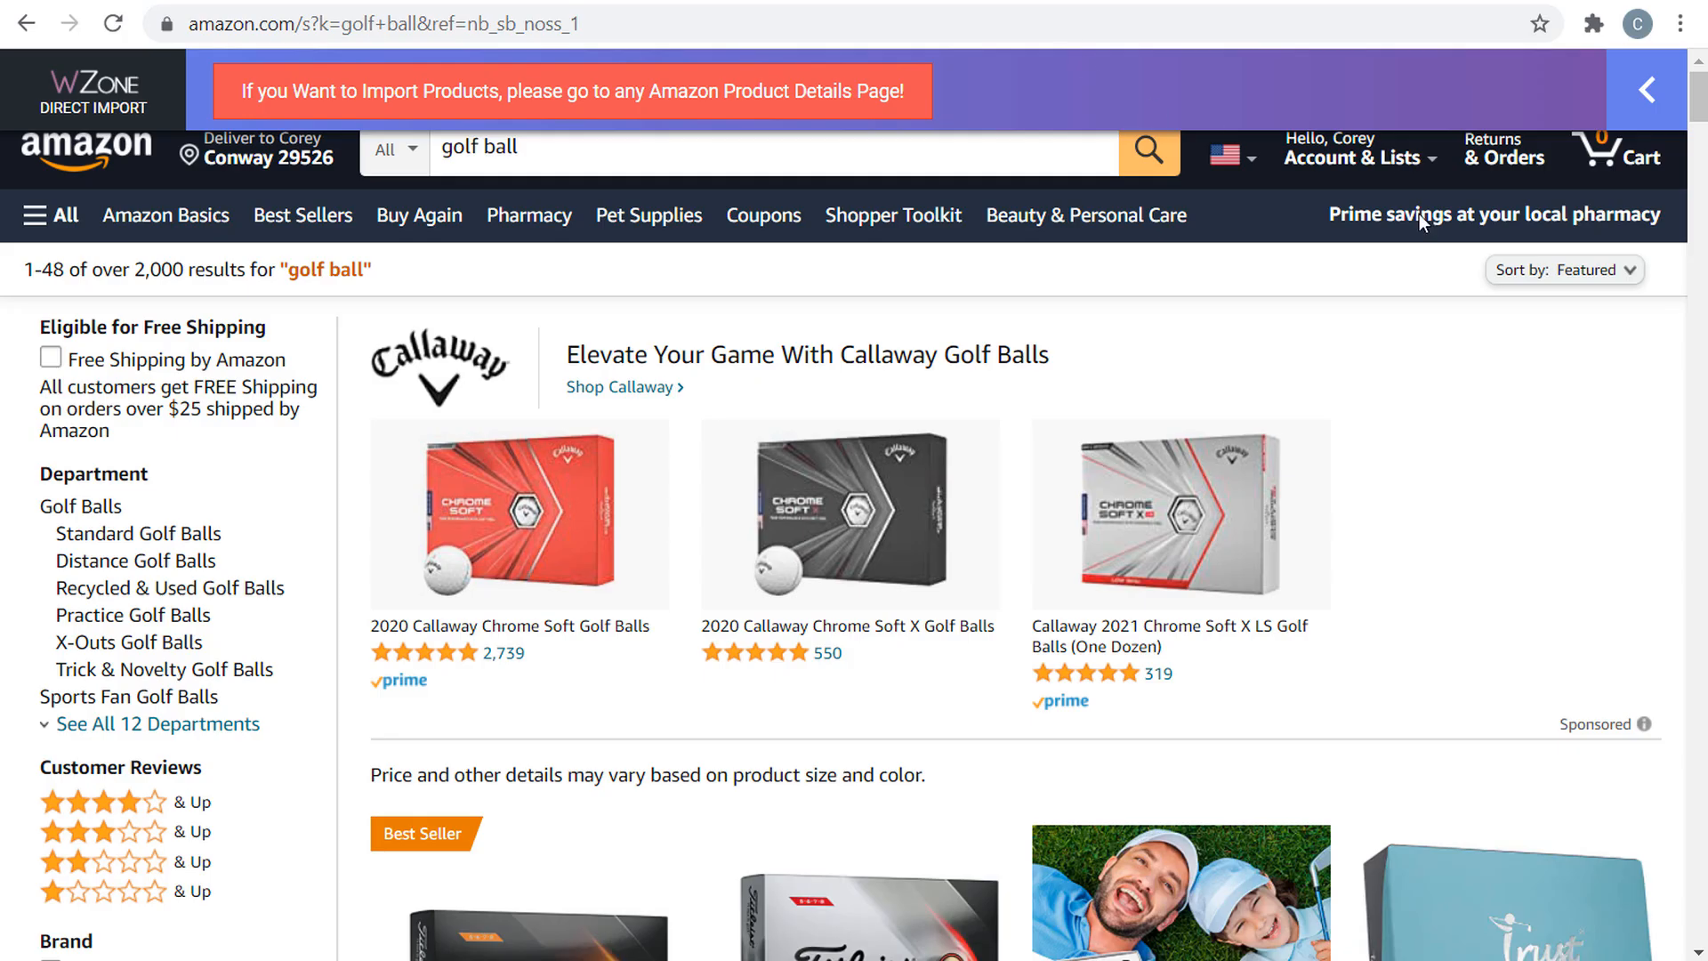
scroll(1433, 462, "down", 7)
scroll(1466, 349, "down", 8)
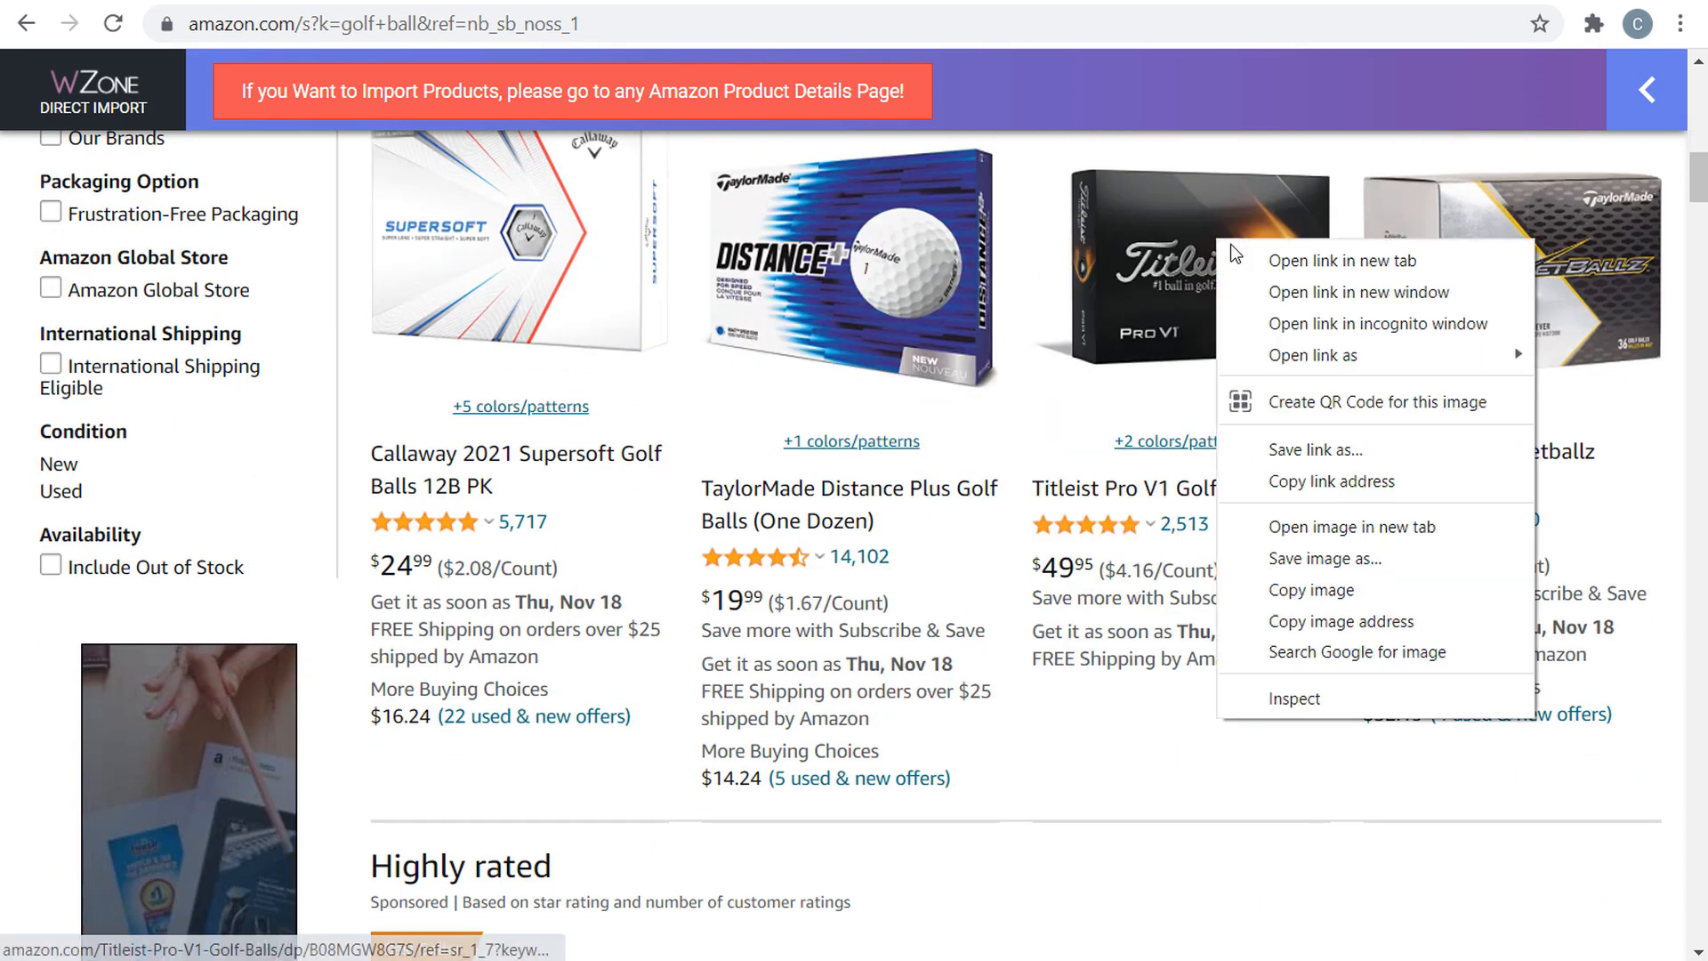
scroll(1128, 260, "down", 5)
scroll(1128, 259, "down", 2)
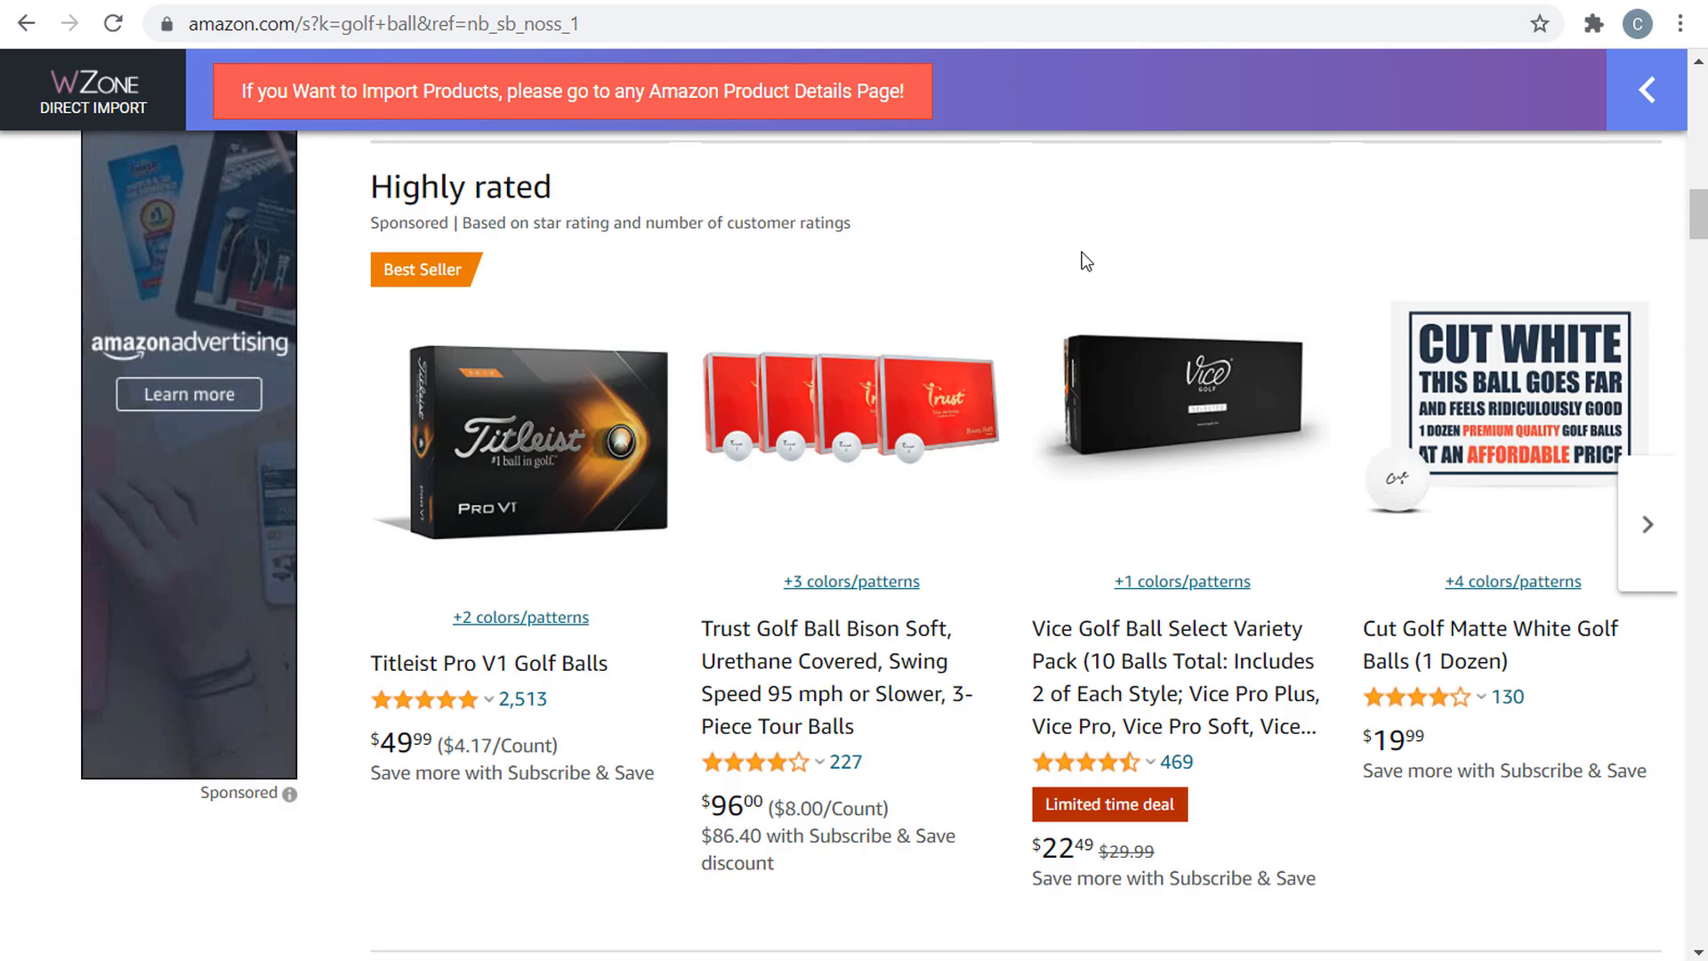
right_click(594, 429)
key("Escape")
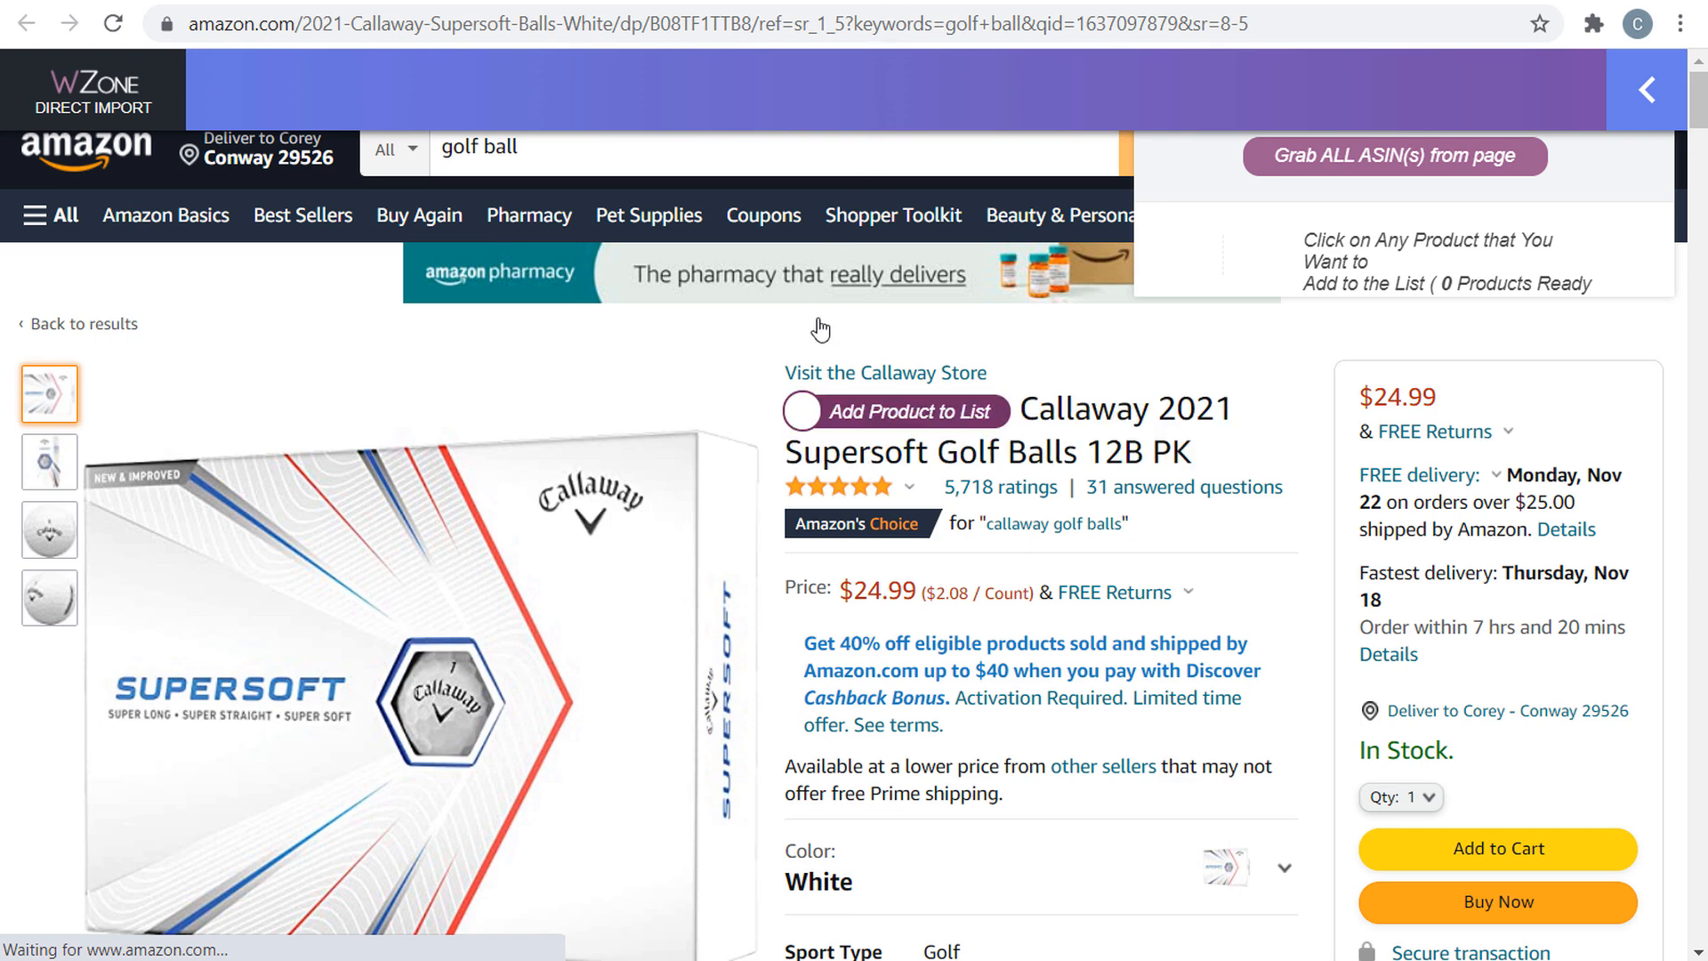
- Add the Callaway Supersoft, TaylorMade Distance Plus, TaylorMade Rocketballz and both opened Titleist Pro V1 products to the ASIN grabbing list
left_click(773, 411)
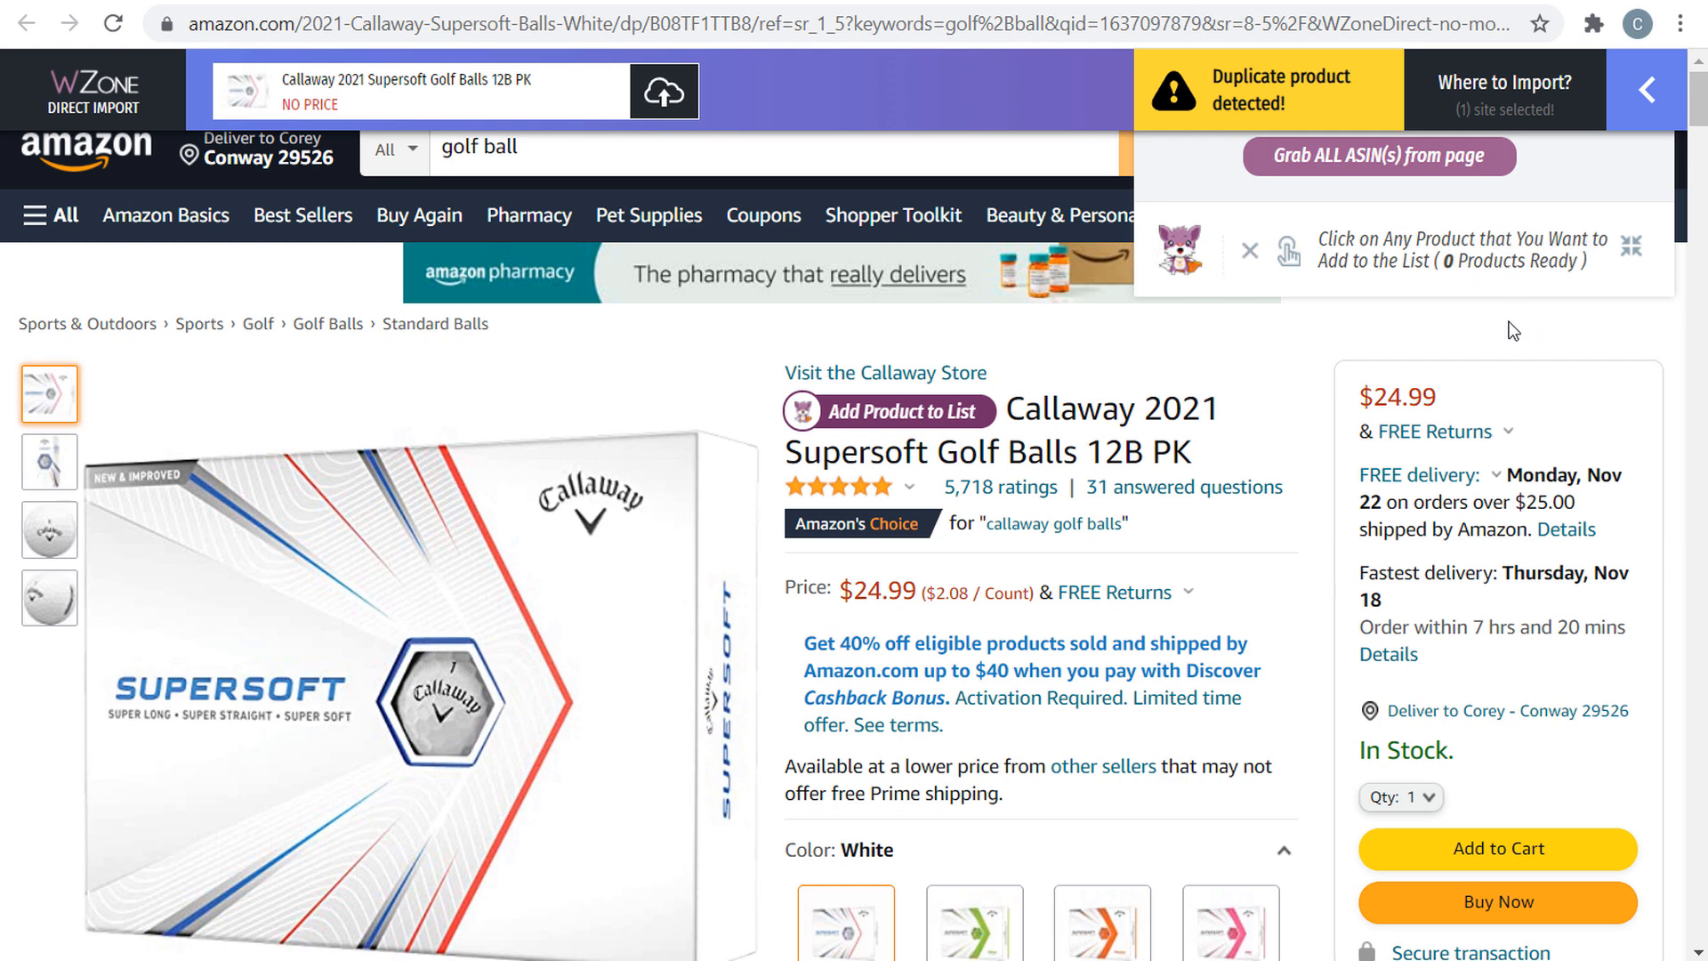
left_click(901, 417)
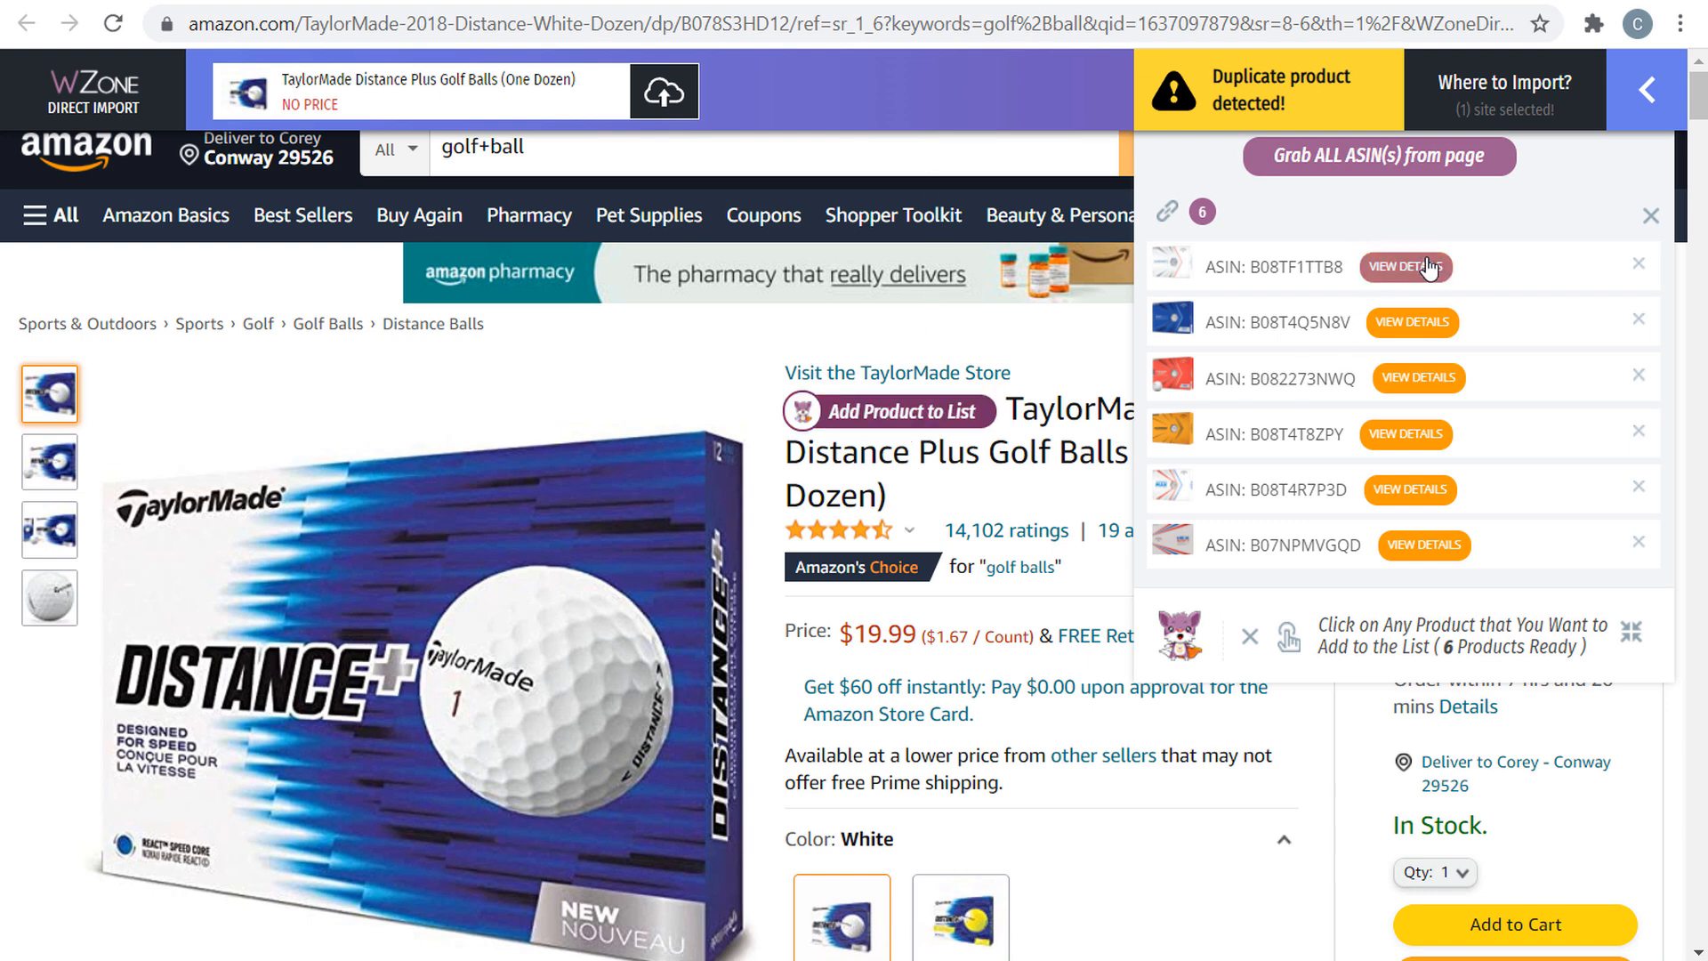
left_click(870, 425)
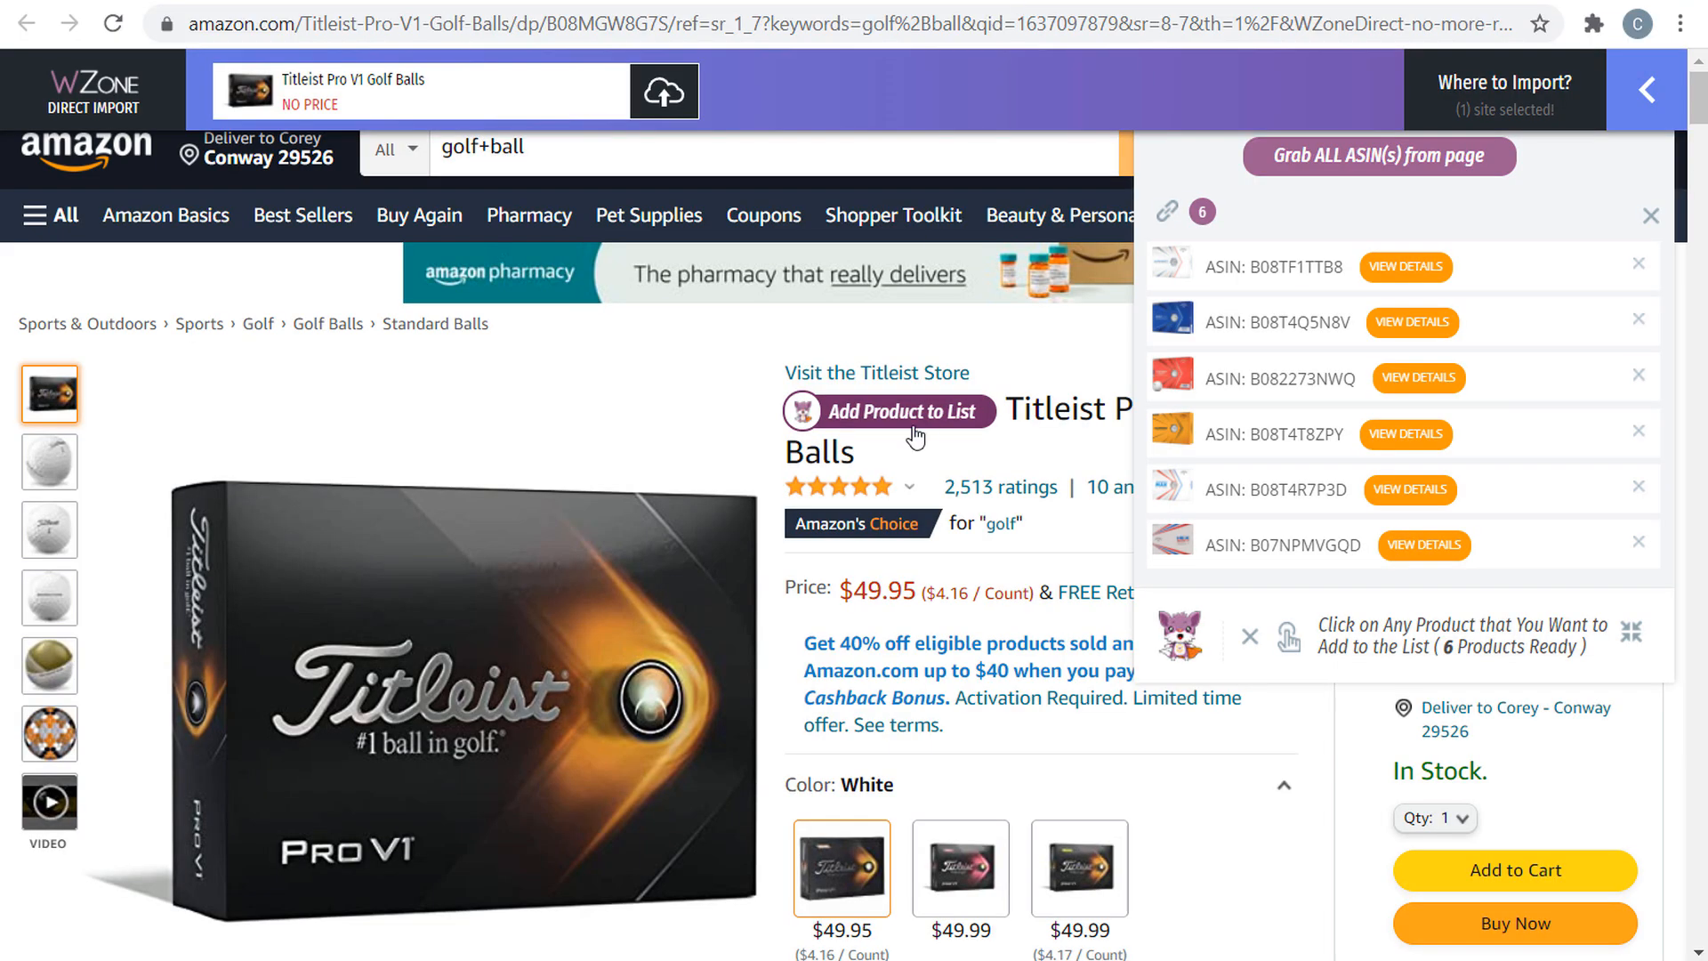
left_click(915, 434)
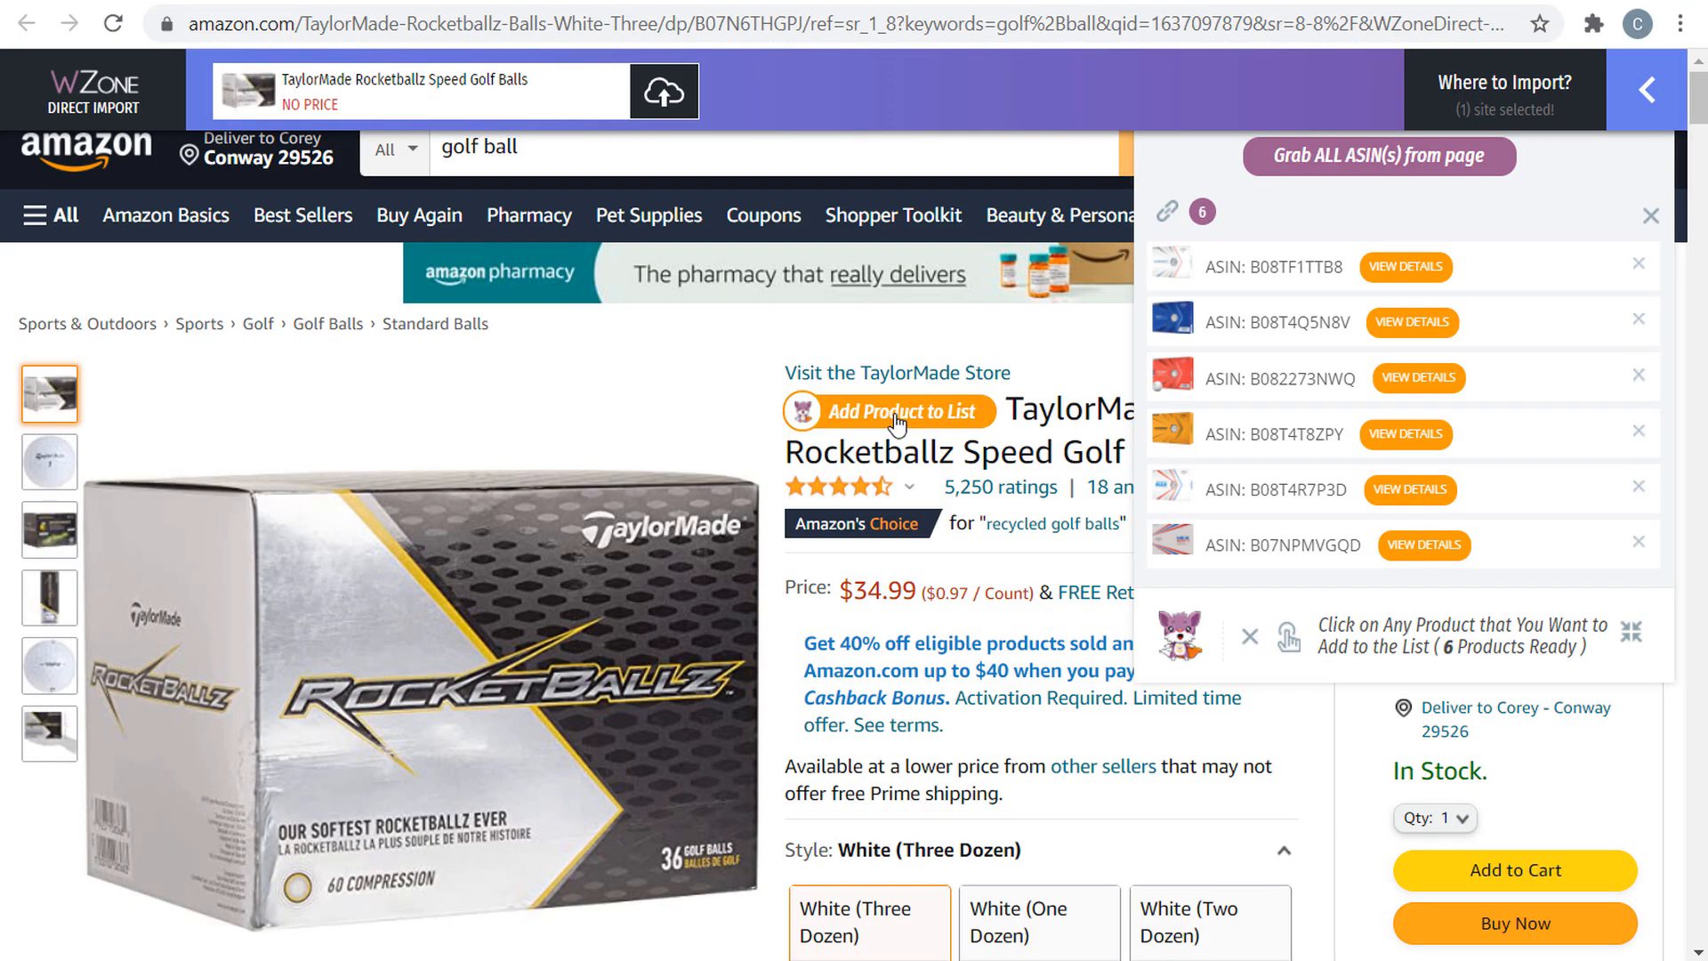
left_click(897, 420)
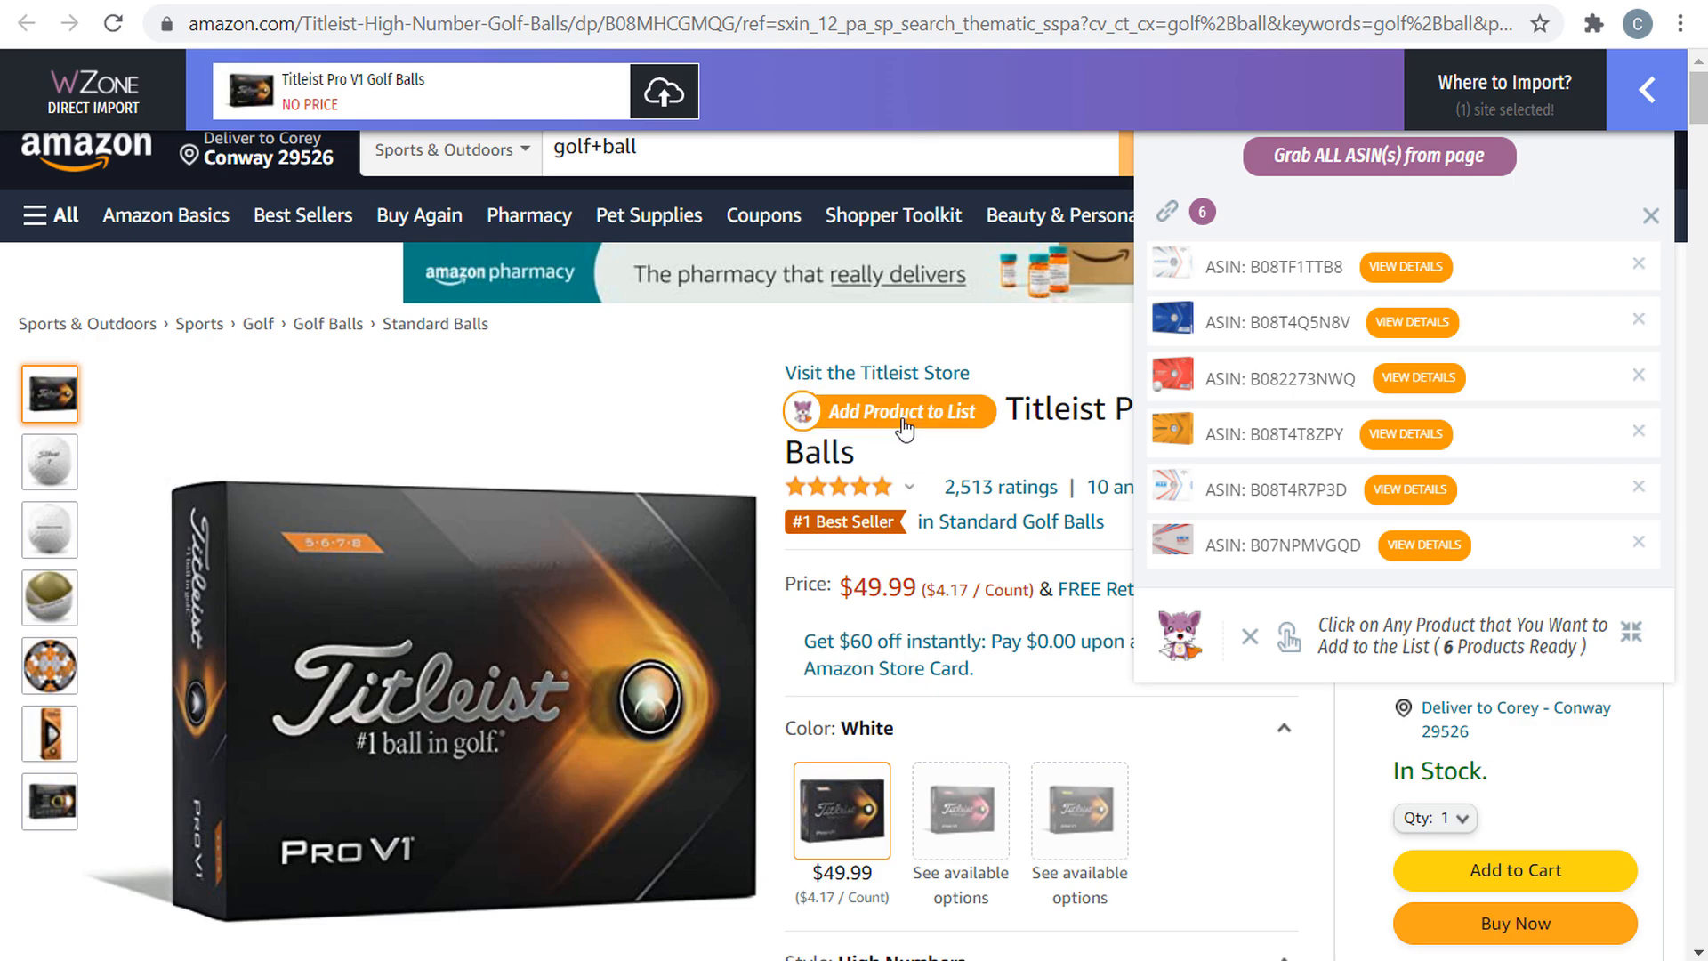
left_click(916, 429)
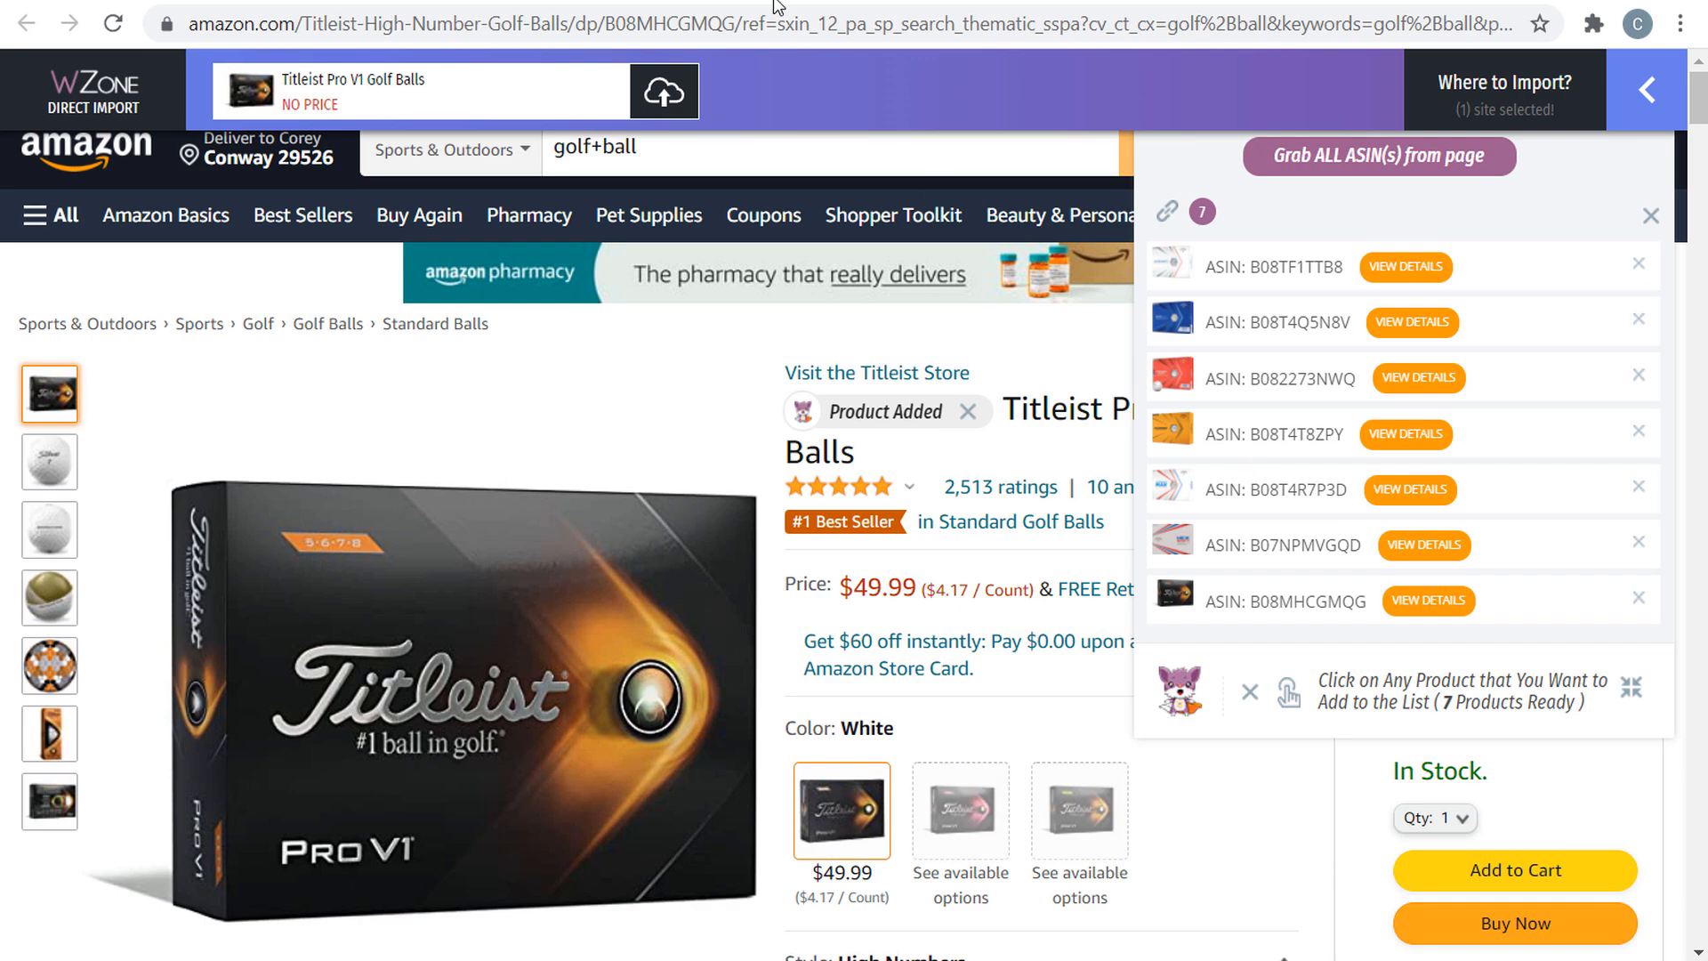
- Return to the Amazon golf ball search results and reload the page to refresh the grabbed ASIN list
left_click(846, 1)
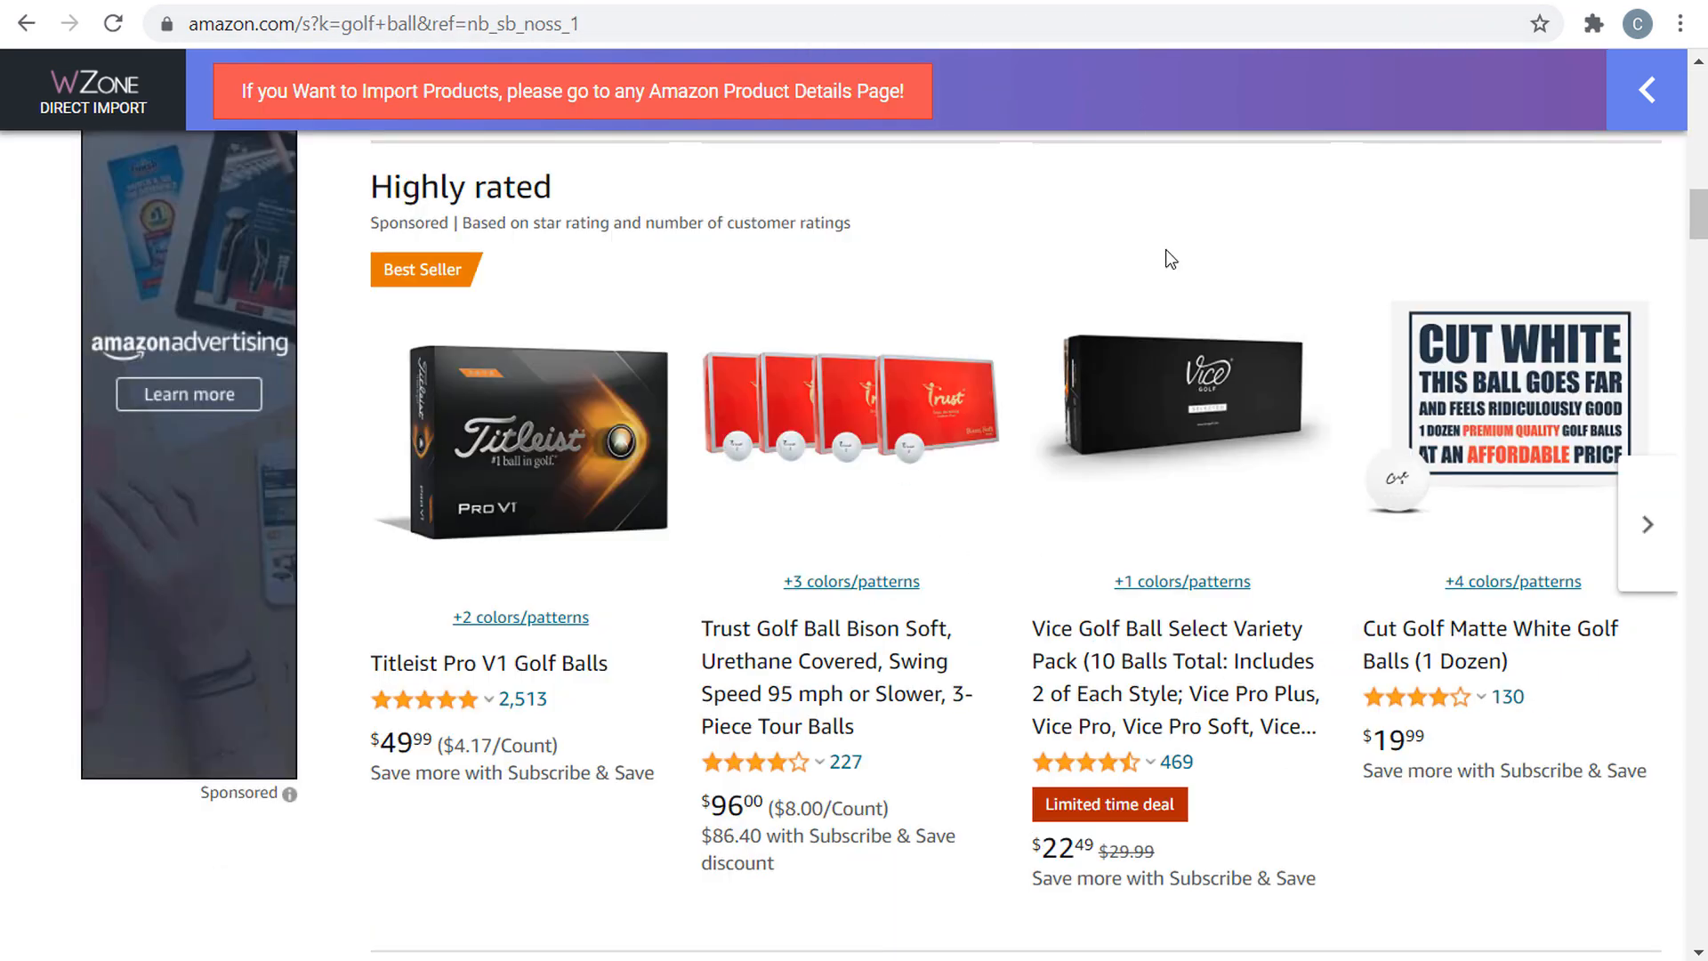
scroll(931, 438, "up", 5)
scroll(919, 393, "up", 5)
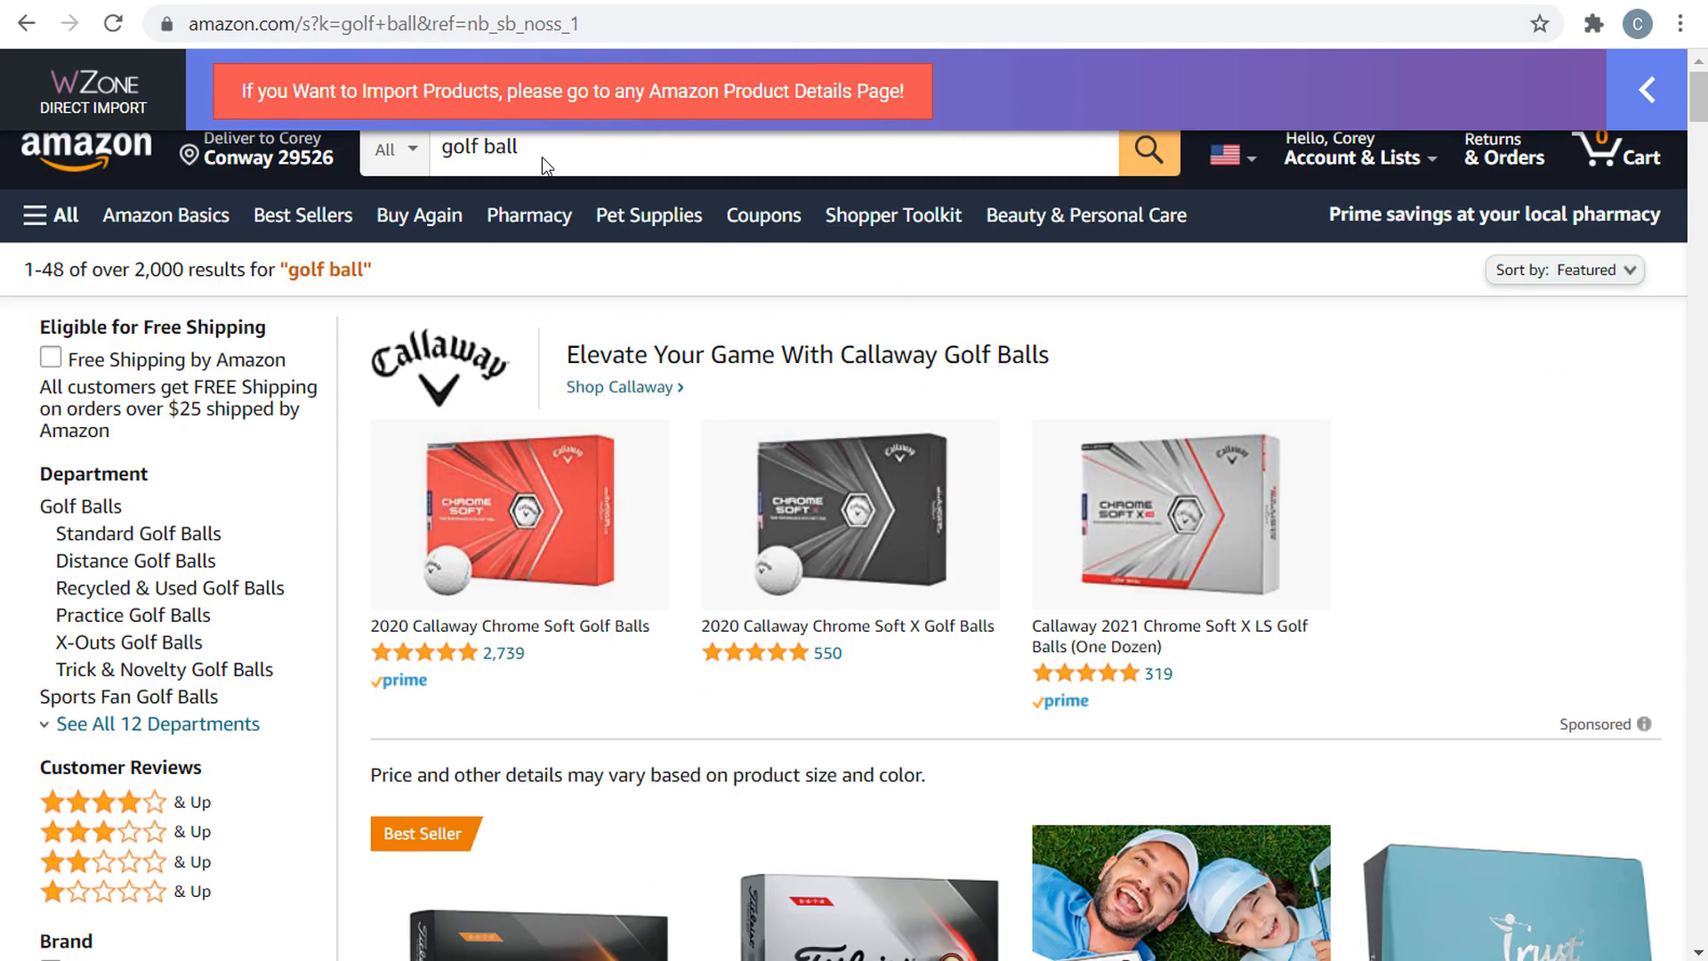
left_click(114, 24)
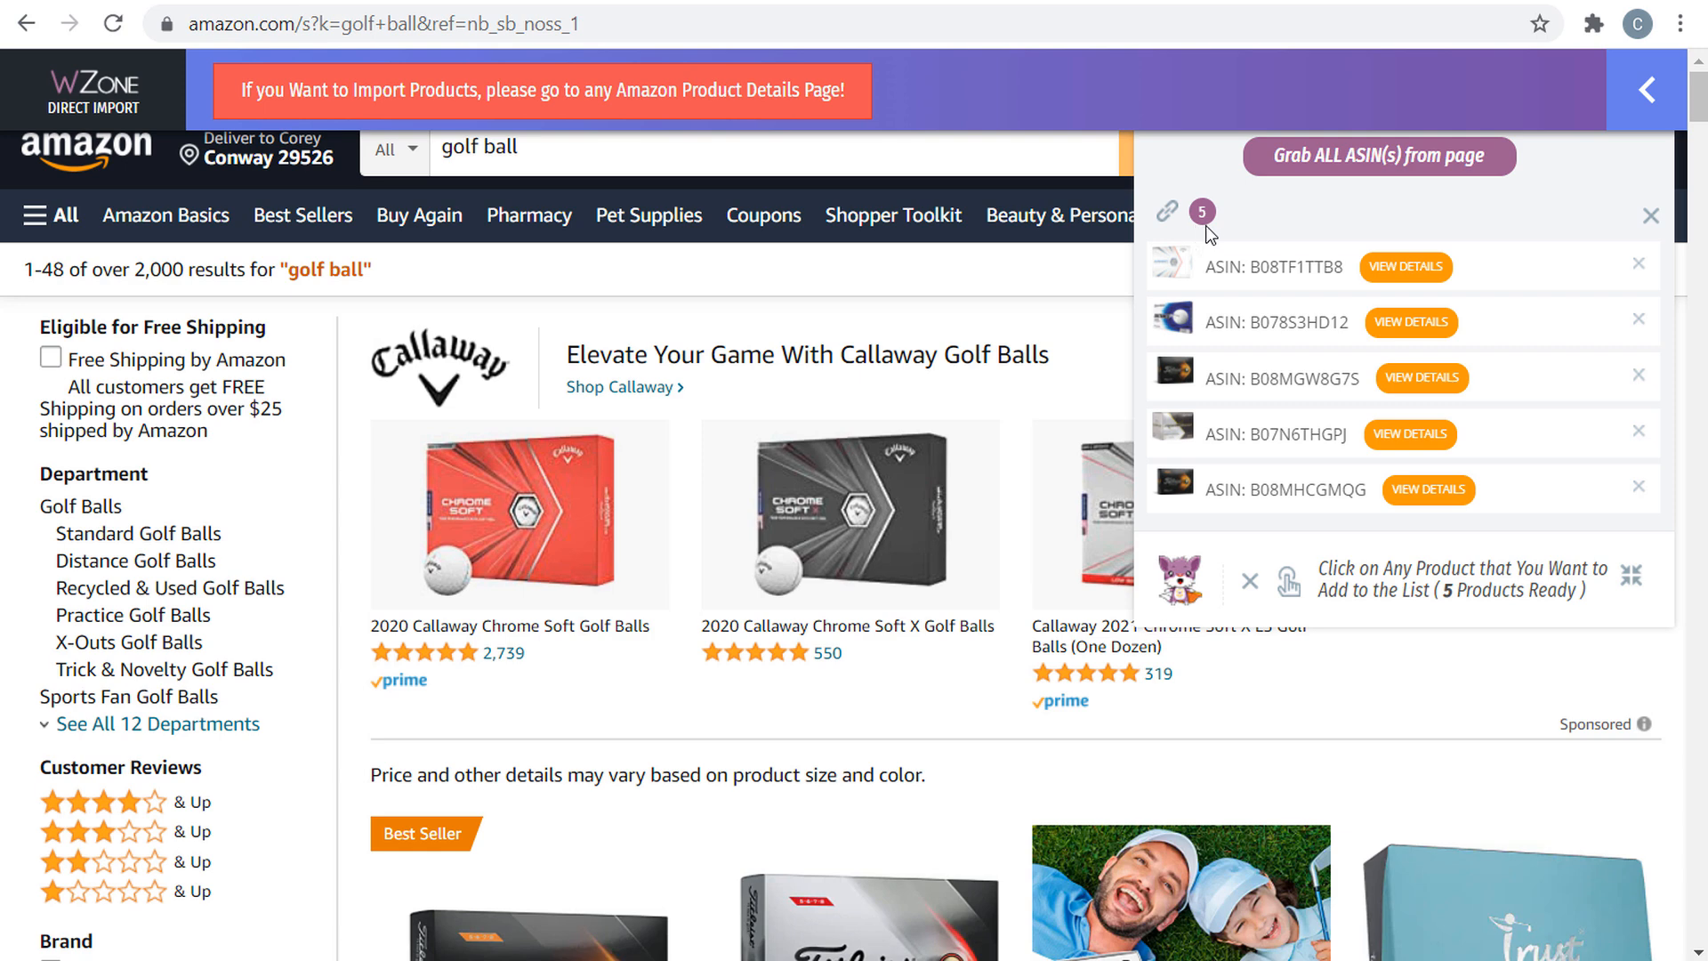
- Collapse the WZone Direct Import bar and export the grabbed ASINs as a text list for copying and pasting
left_click(1653, 111)
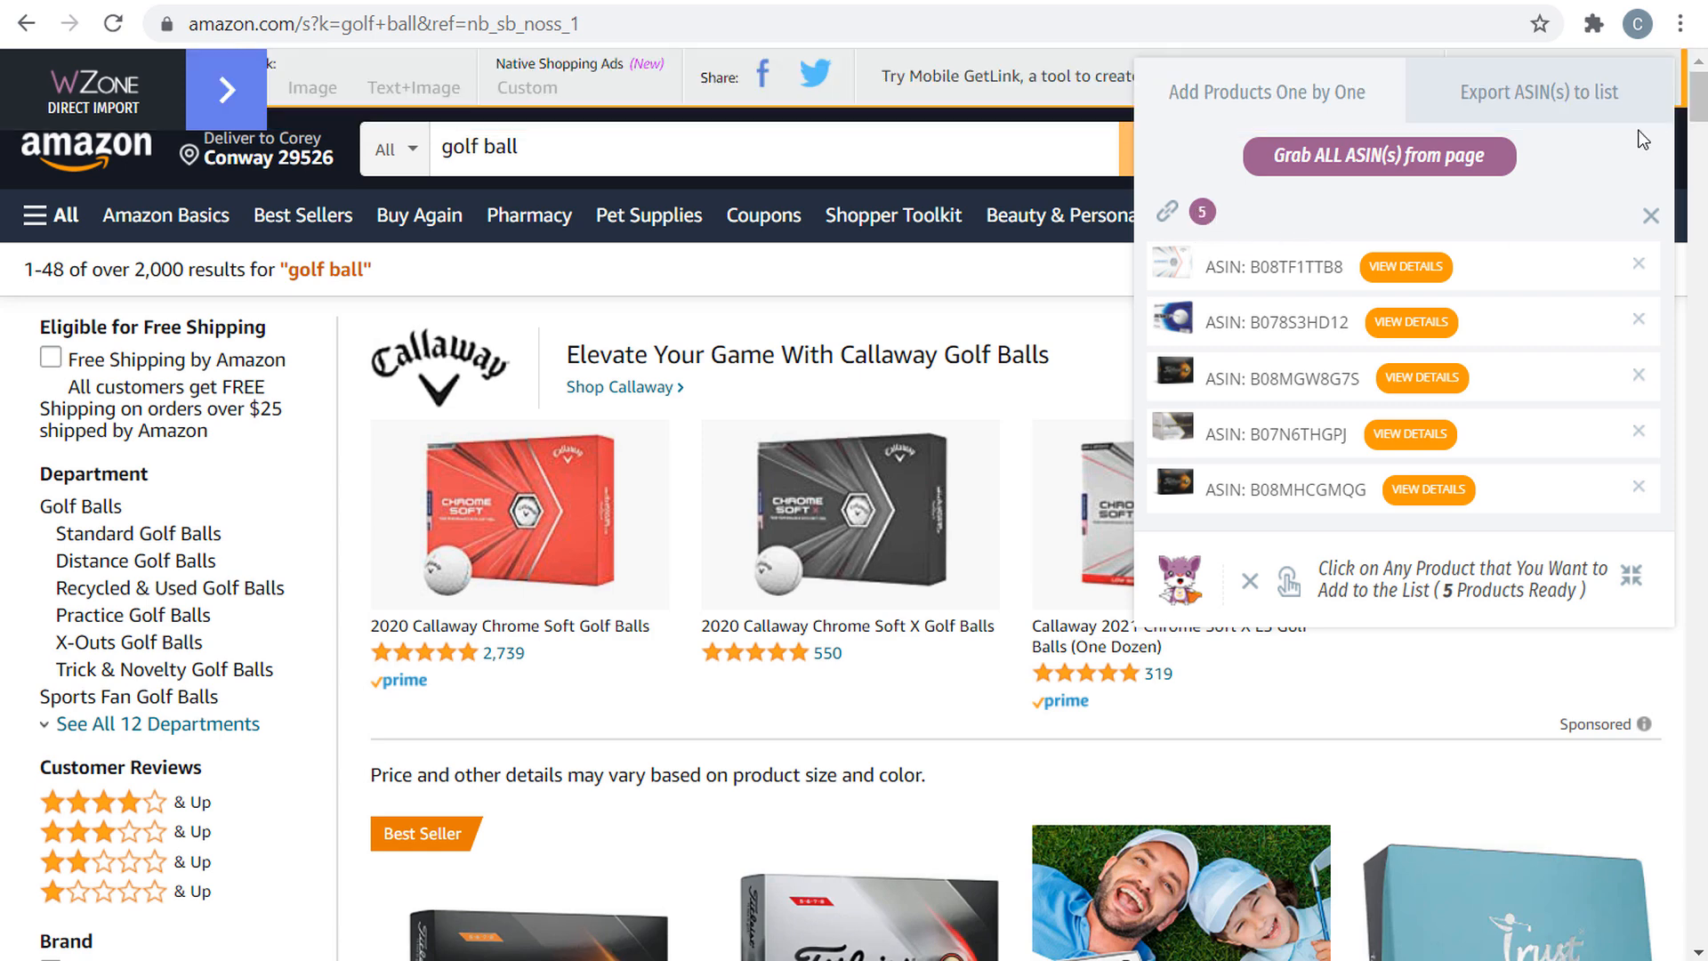
double_click(1563, 104)
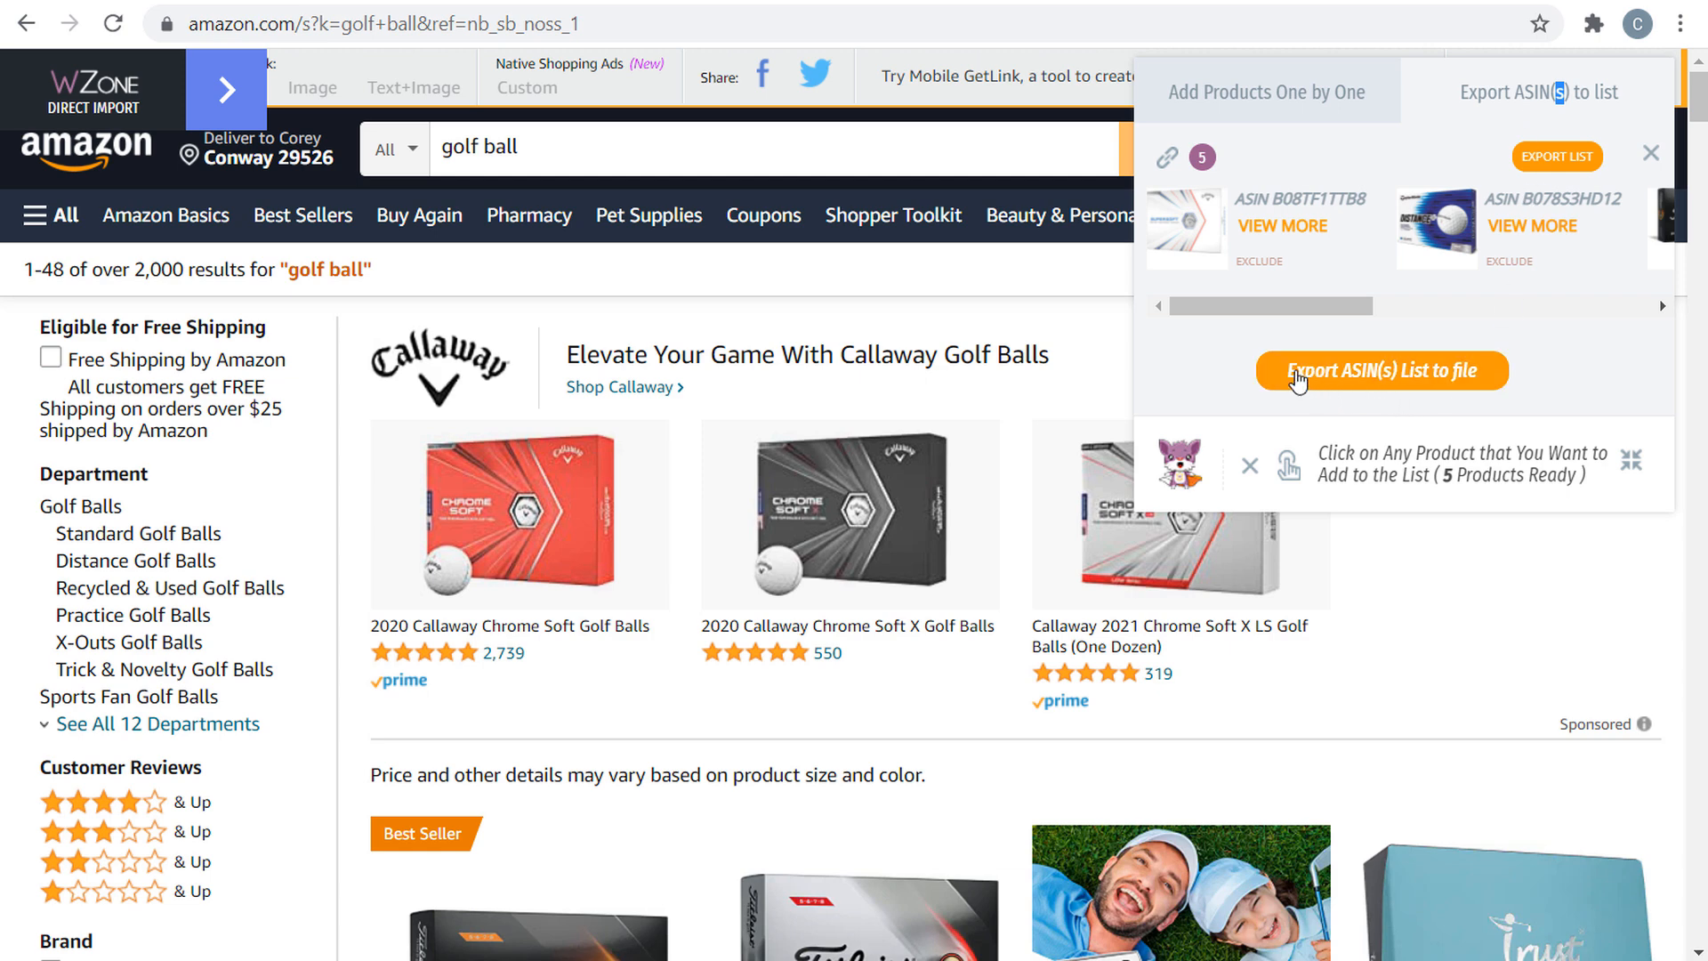
left_click(1304, 380)
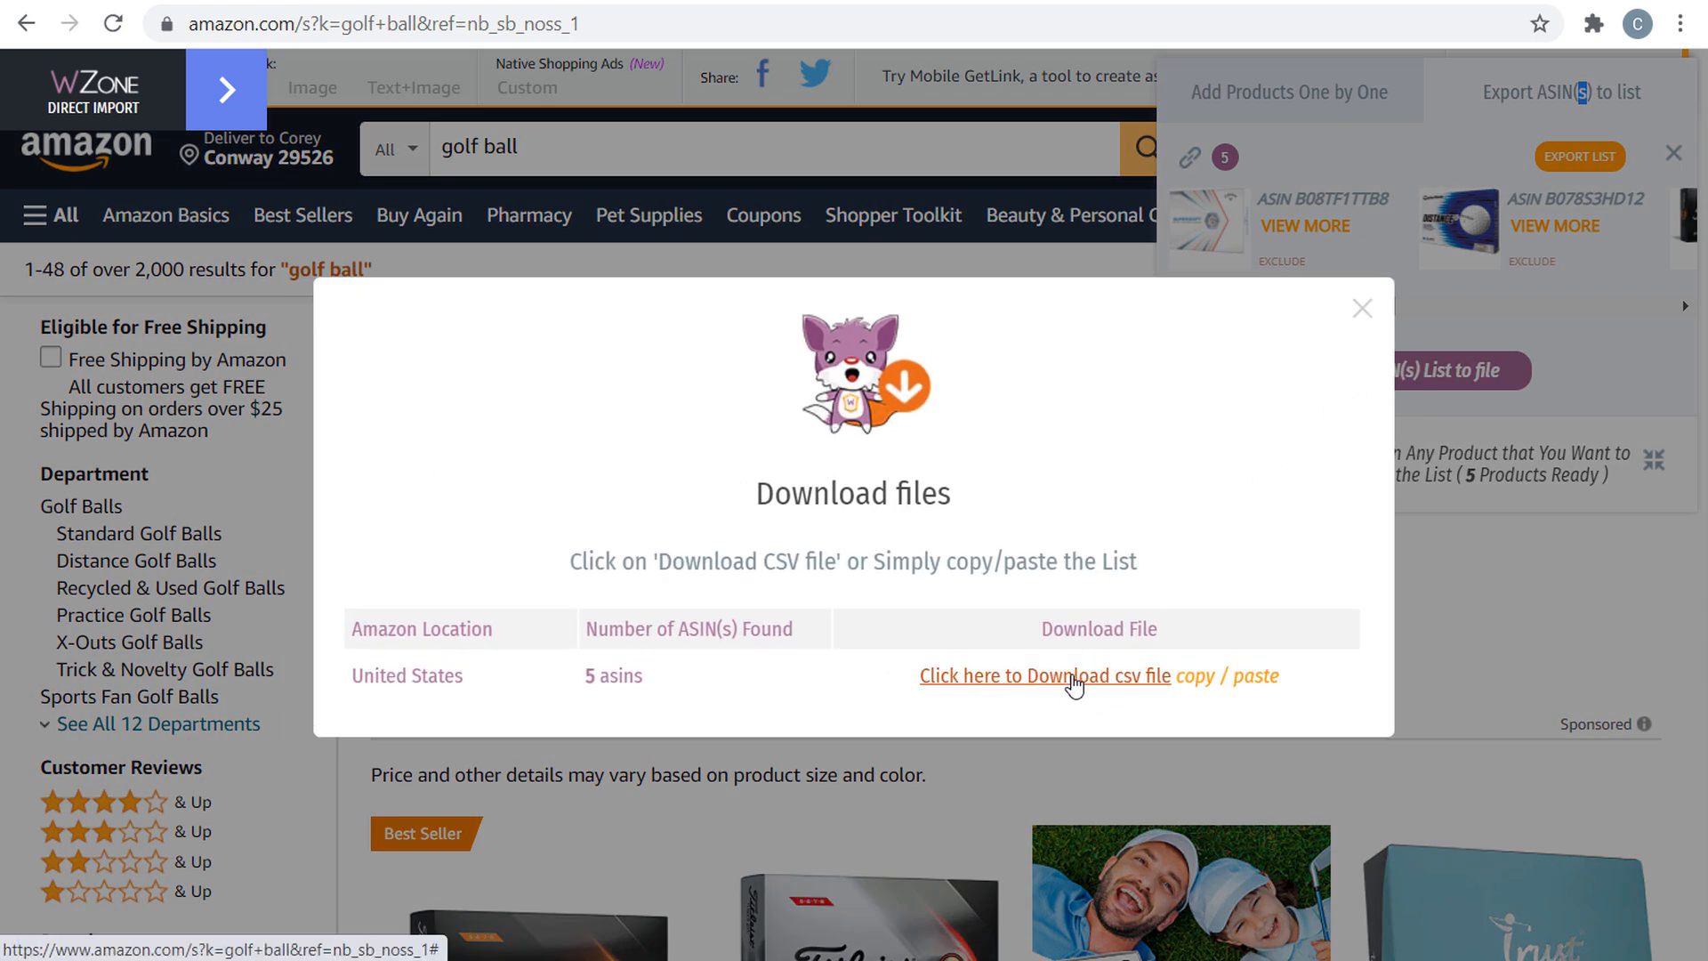
left_click(1213, 675)
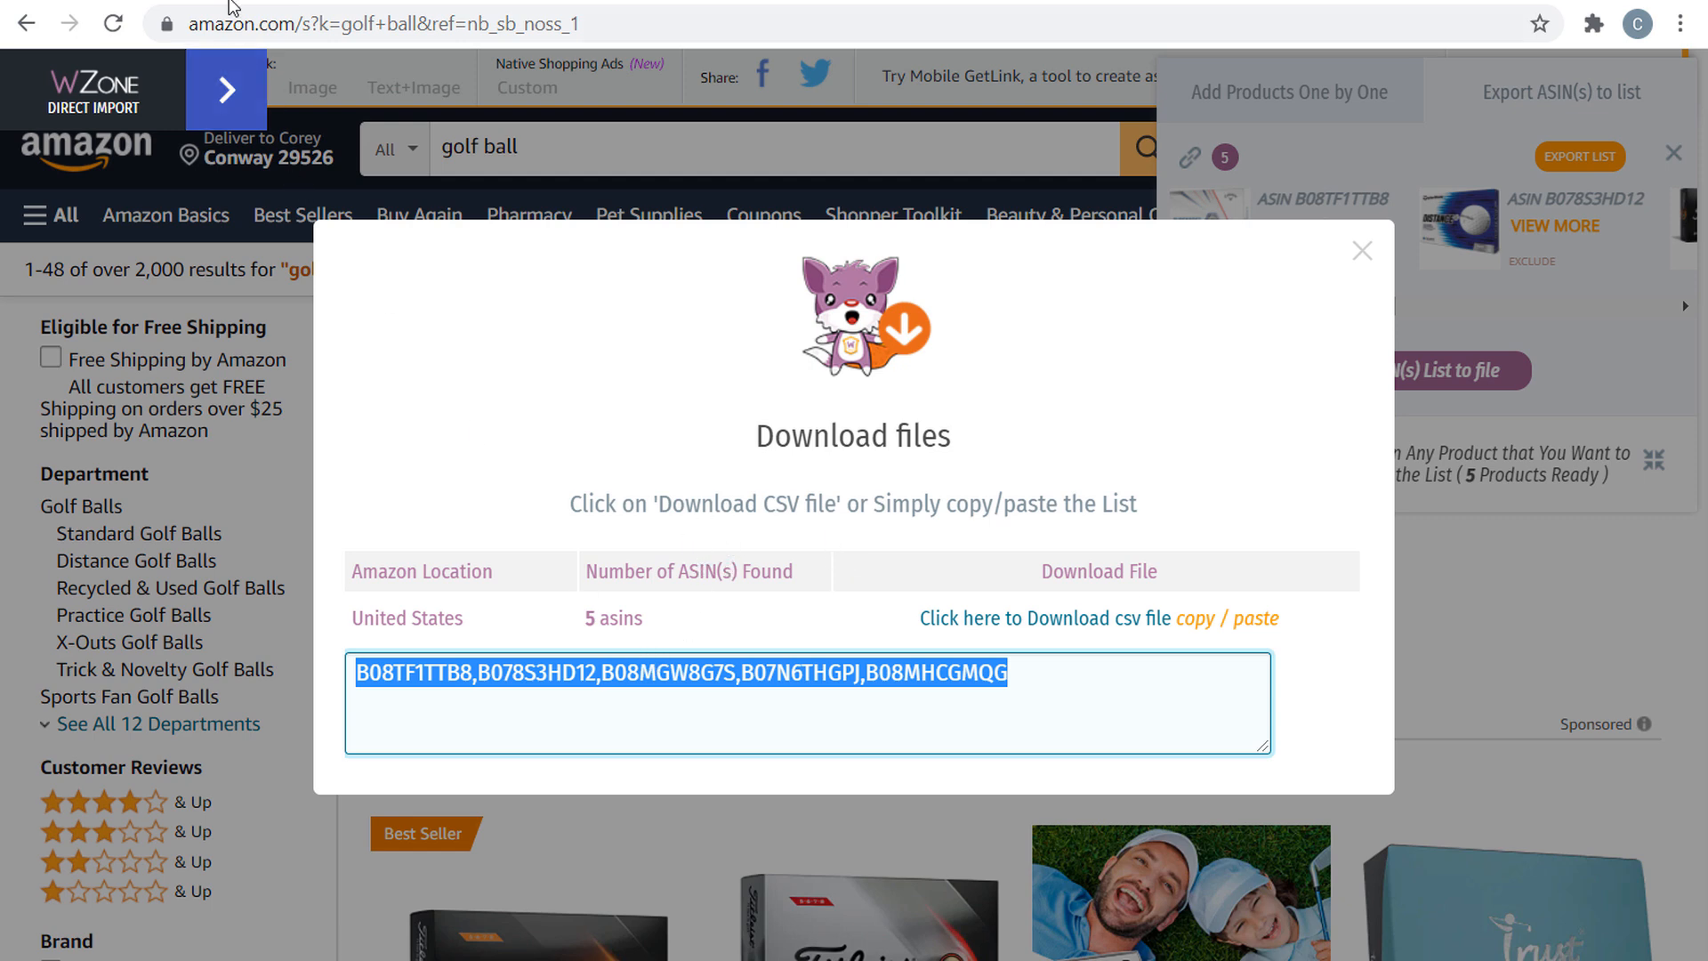
- Paste the copied codes into WZone's ASIN codes field, set the delimiter to Comma and add them to the queue
left_click(228, 2)
key("ctrl+v")
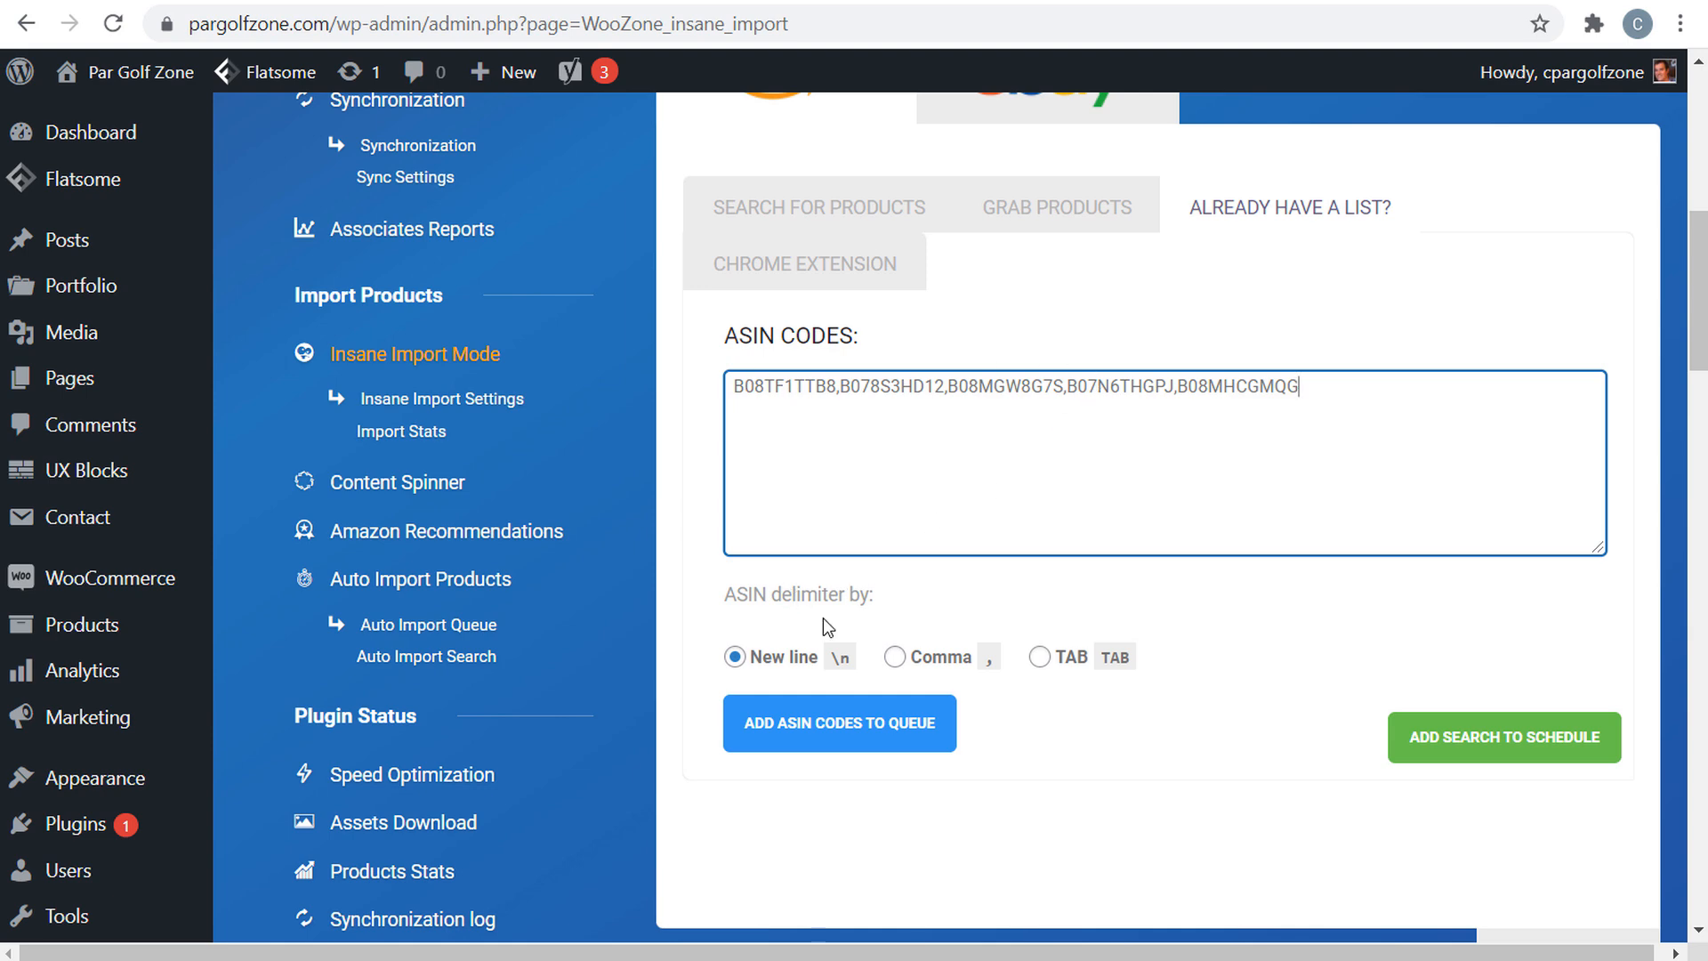
left_click(894, 658)
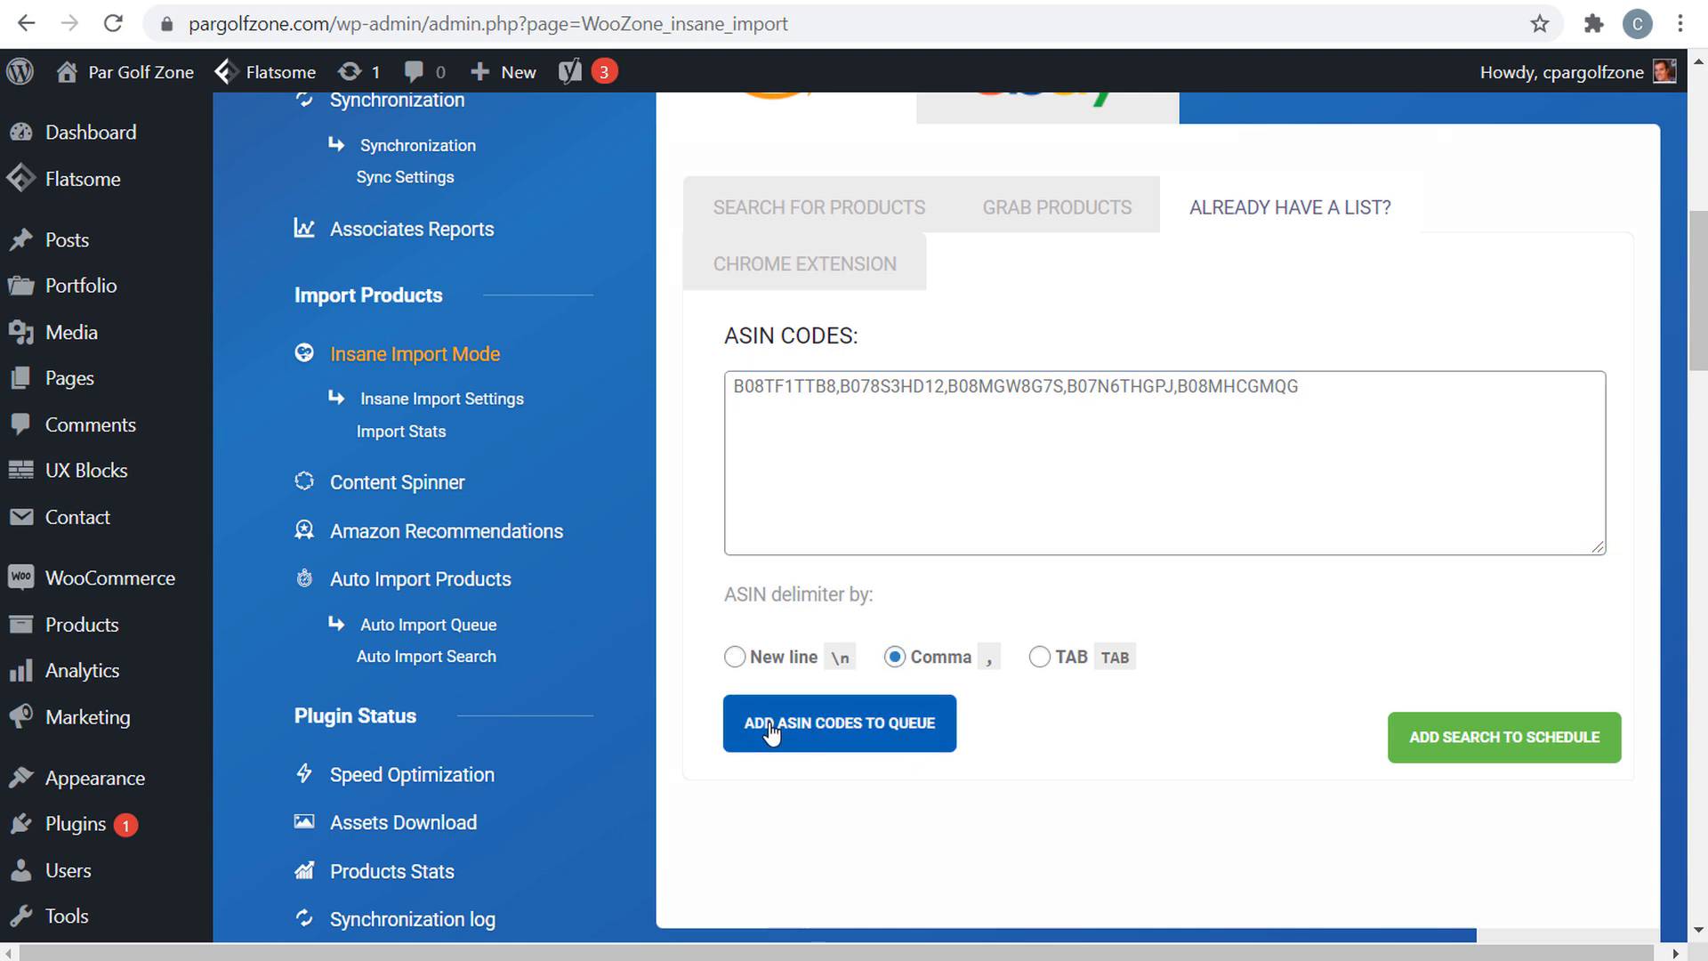
left_click(863, 728)
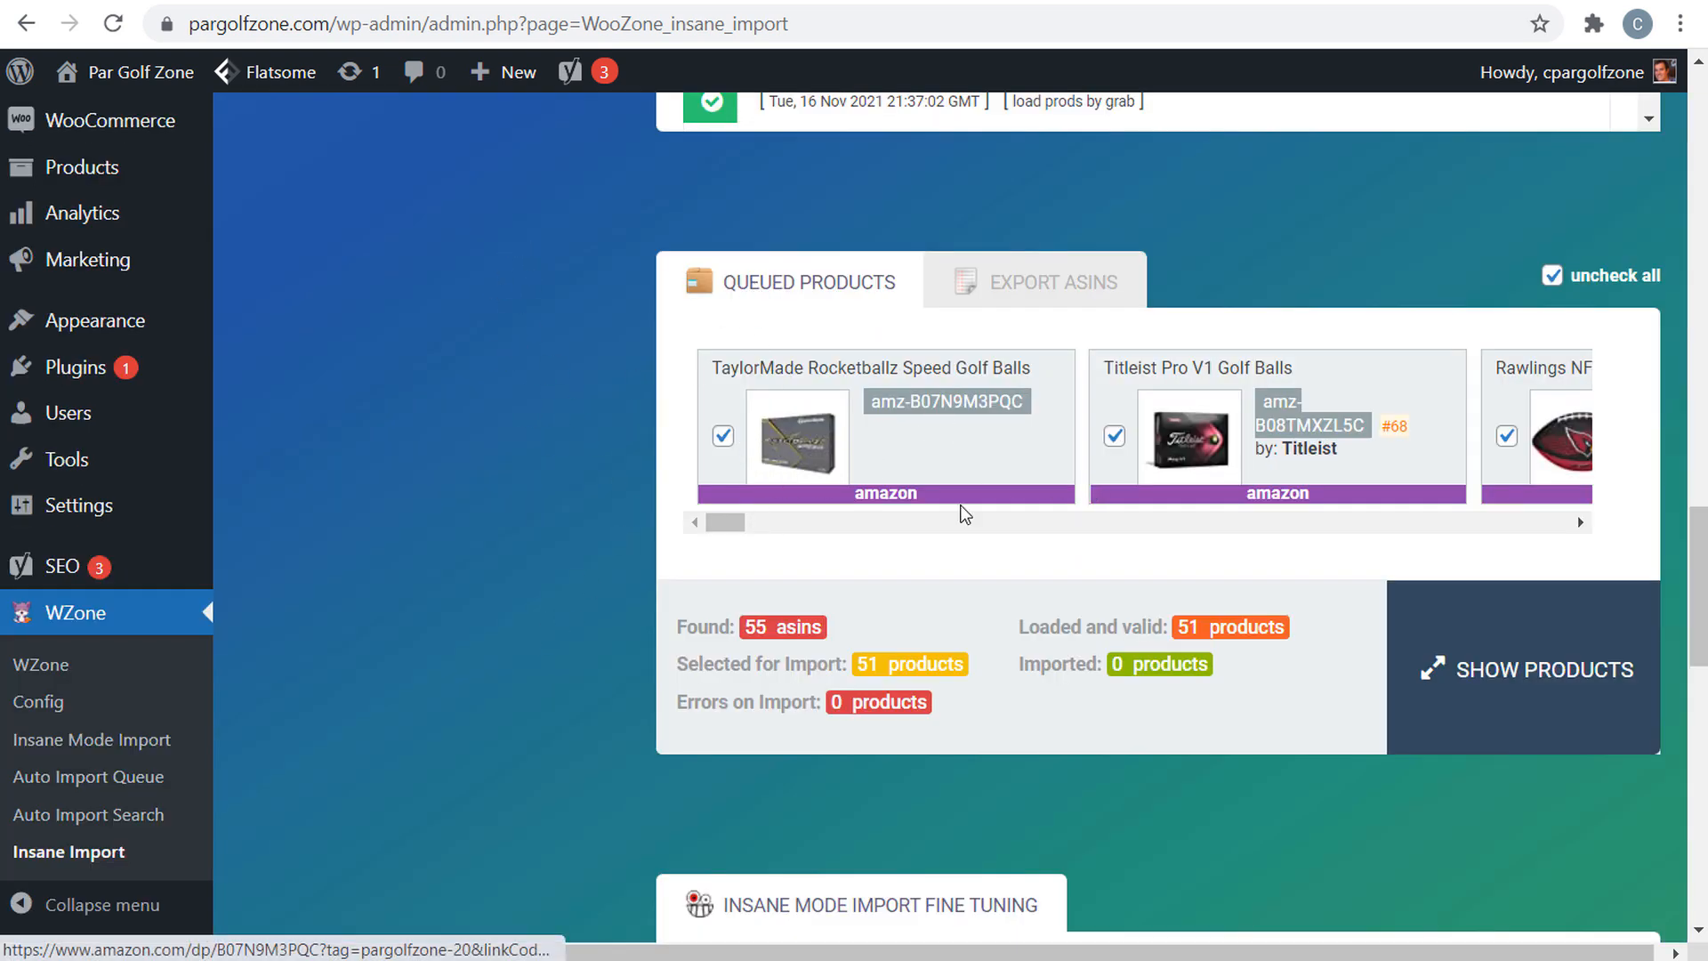
- Examine the queued products, the import fine-tuning settings, the load log and the ASIN list form
mouse_move(725, 523)
left_mouse_down()
mouse_move(781, 532)
mouse_move(744, 532)
left_mouse_up()
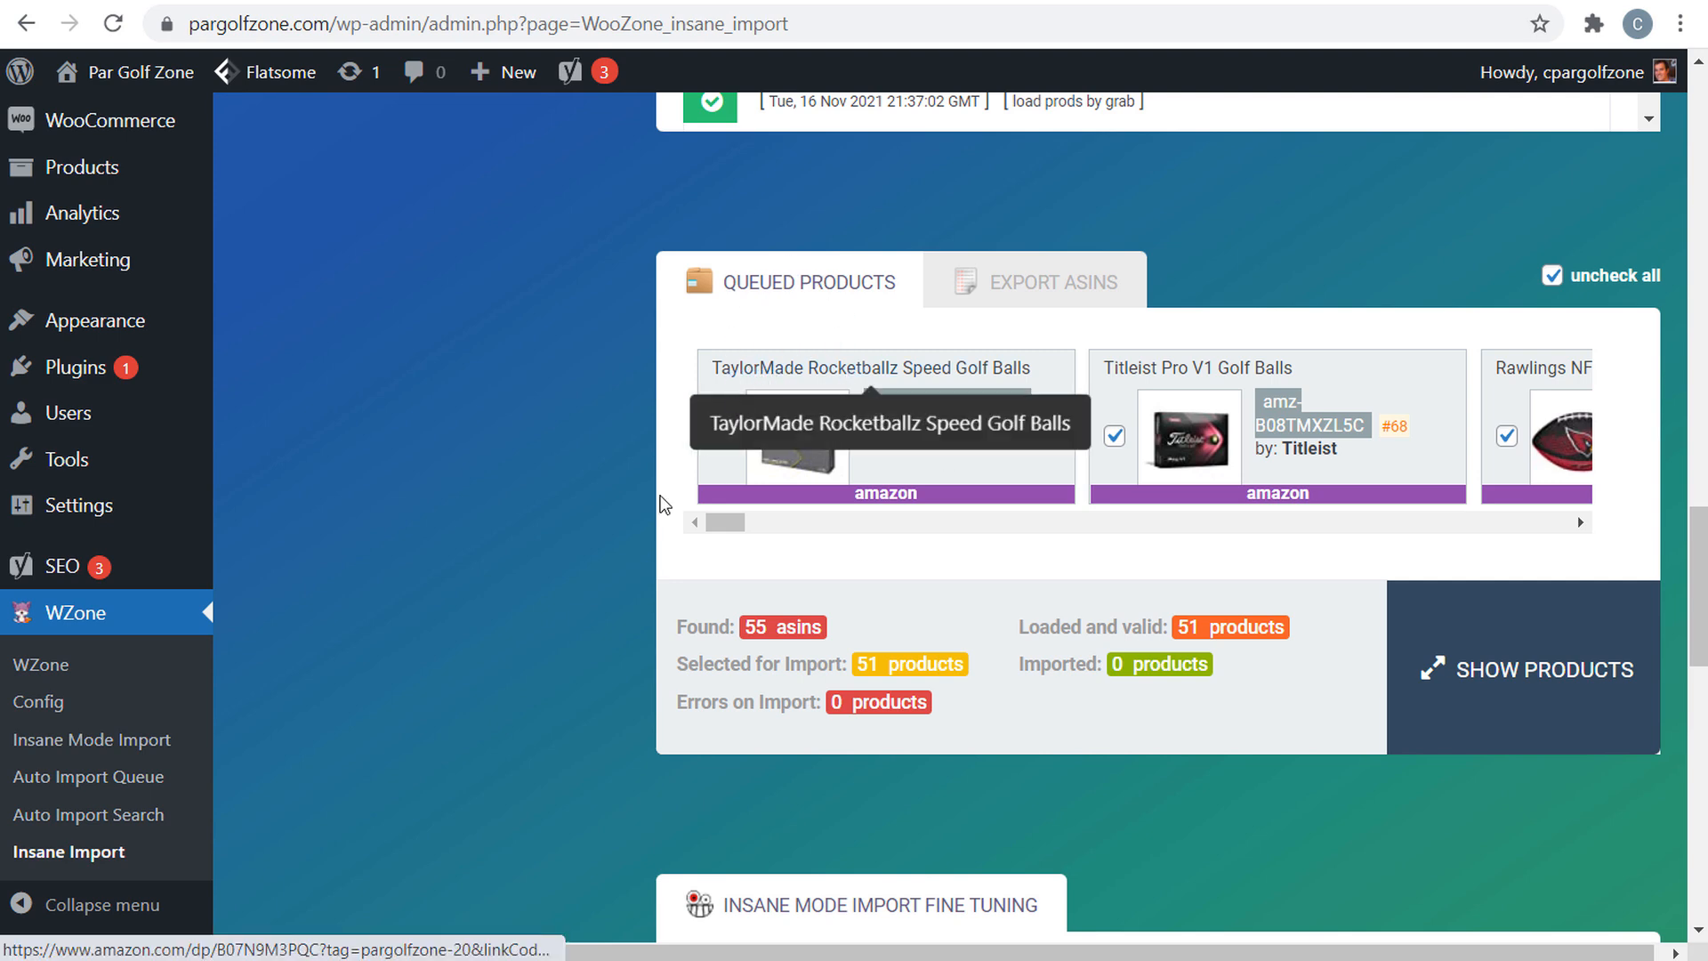
scroll(594, 525, "down", 9)
scroll(649, 419, "down", 2)
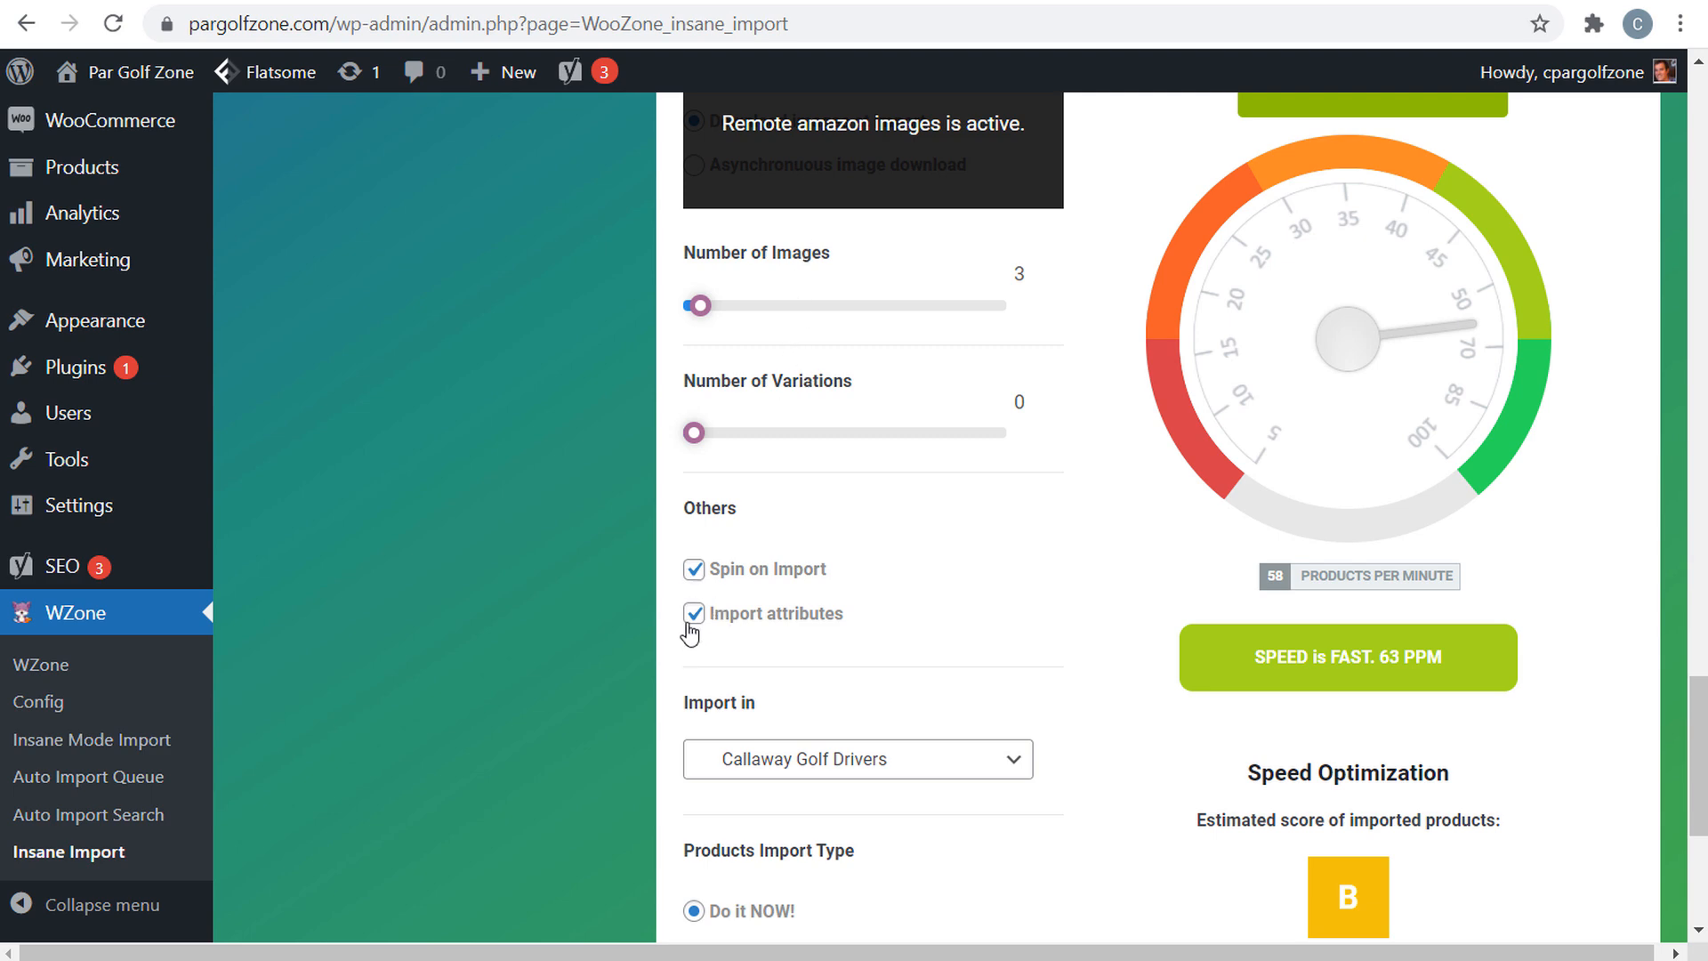
scroll(694, 637, "down", 5)
left_click(758, 628)
scroll(530, 550, "up", 18)
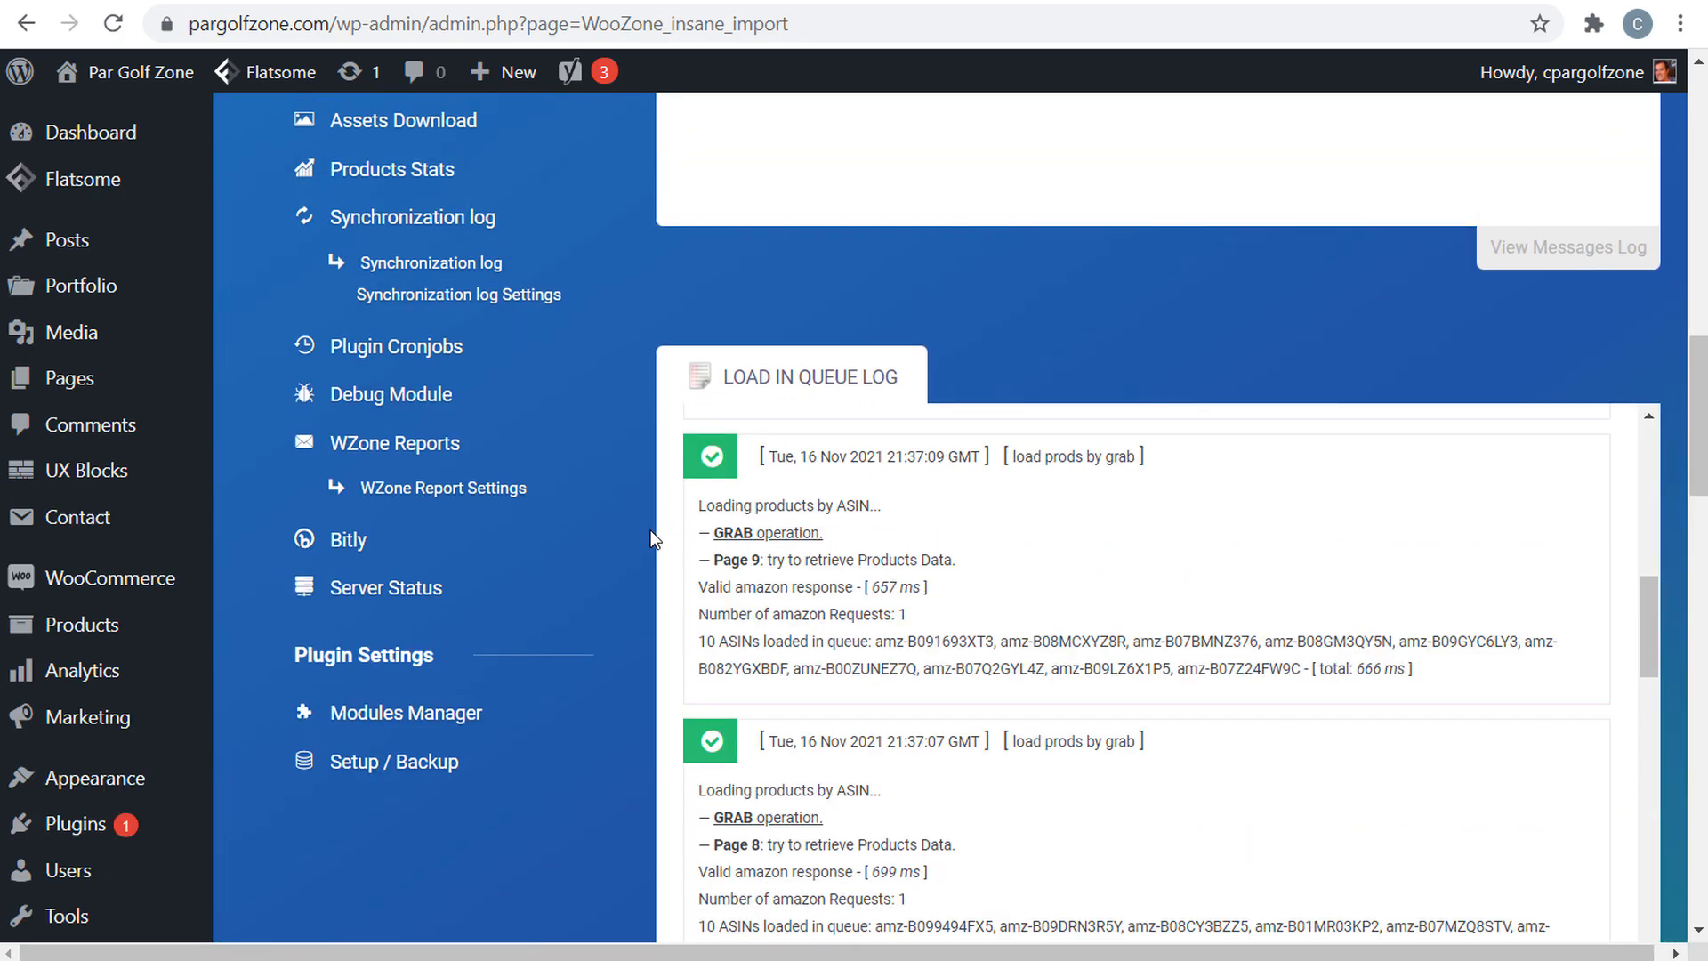
scroll(610, 542, "up", 3)
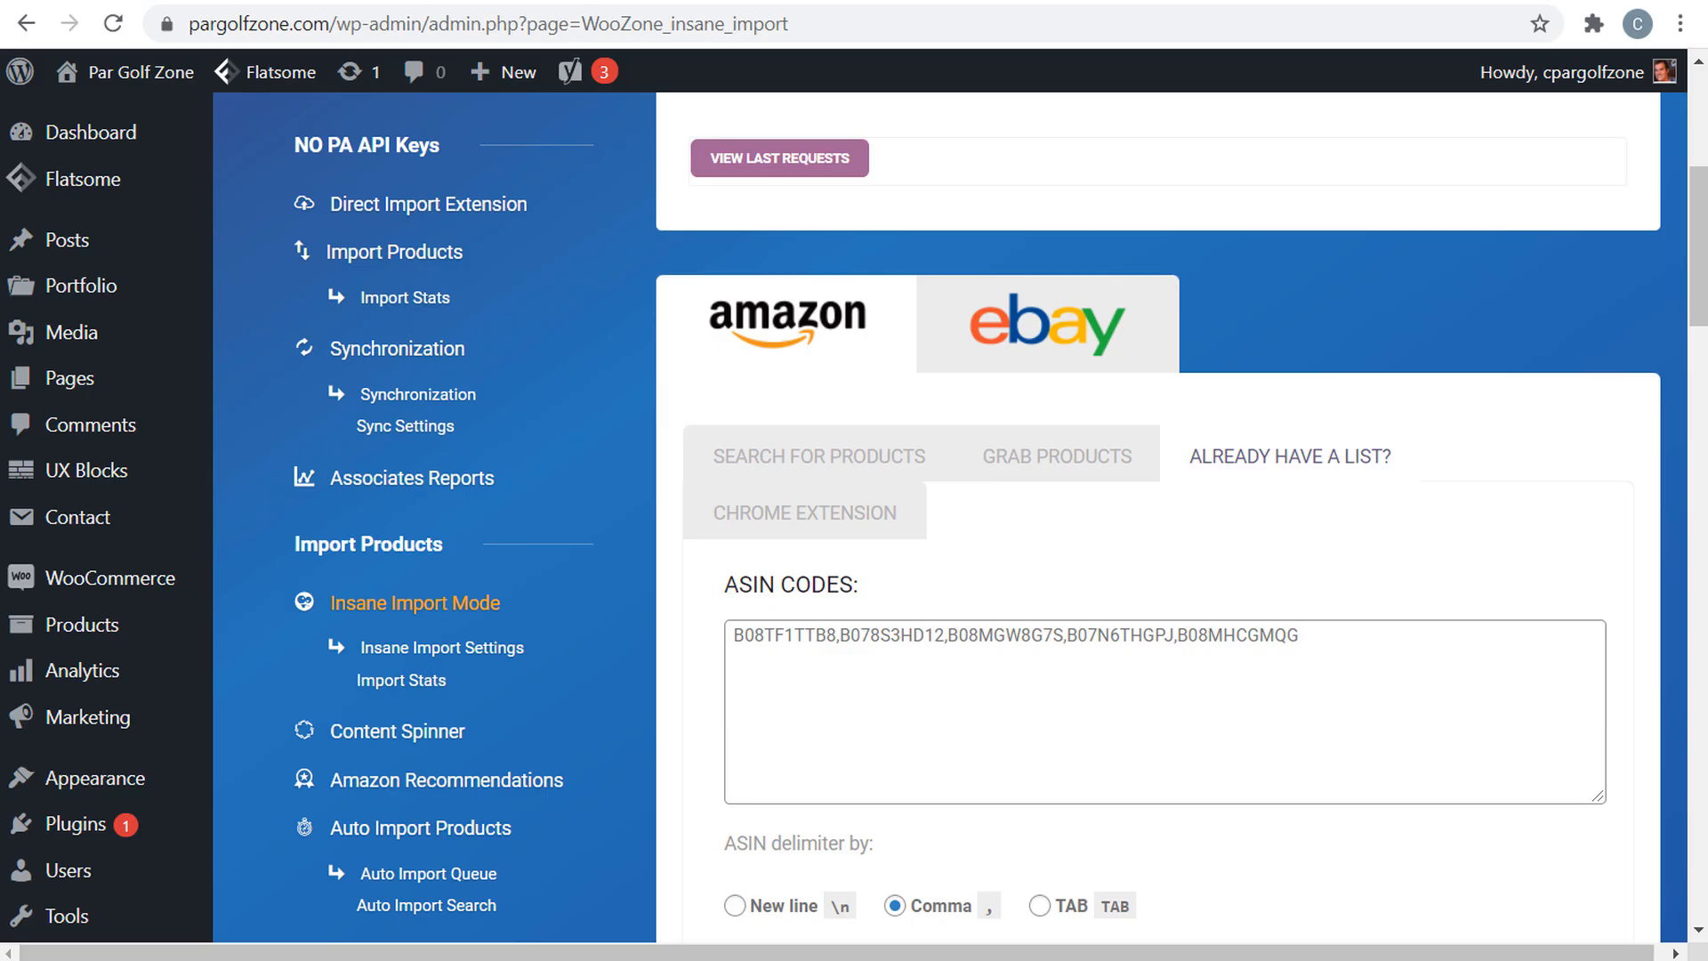
scroll(484, 480, "down", 6)
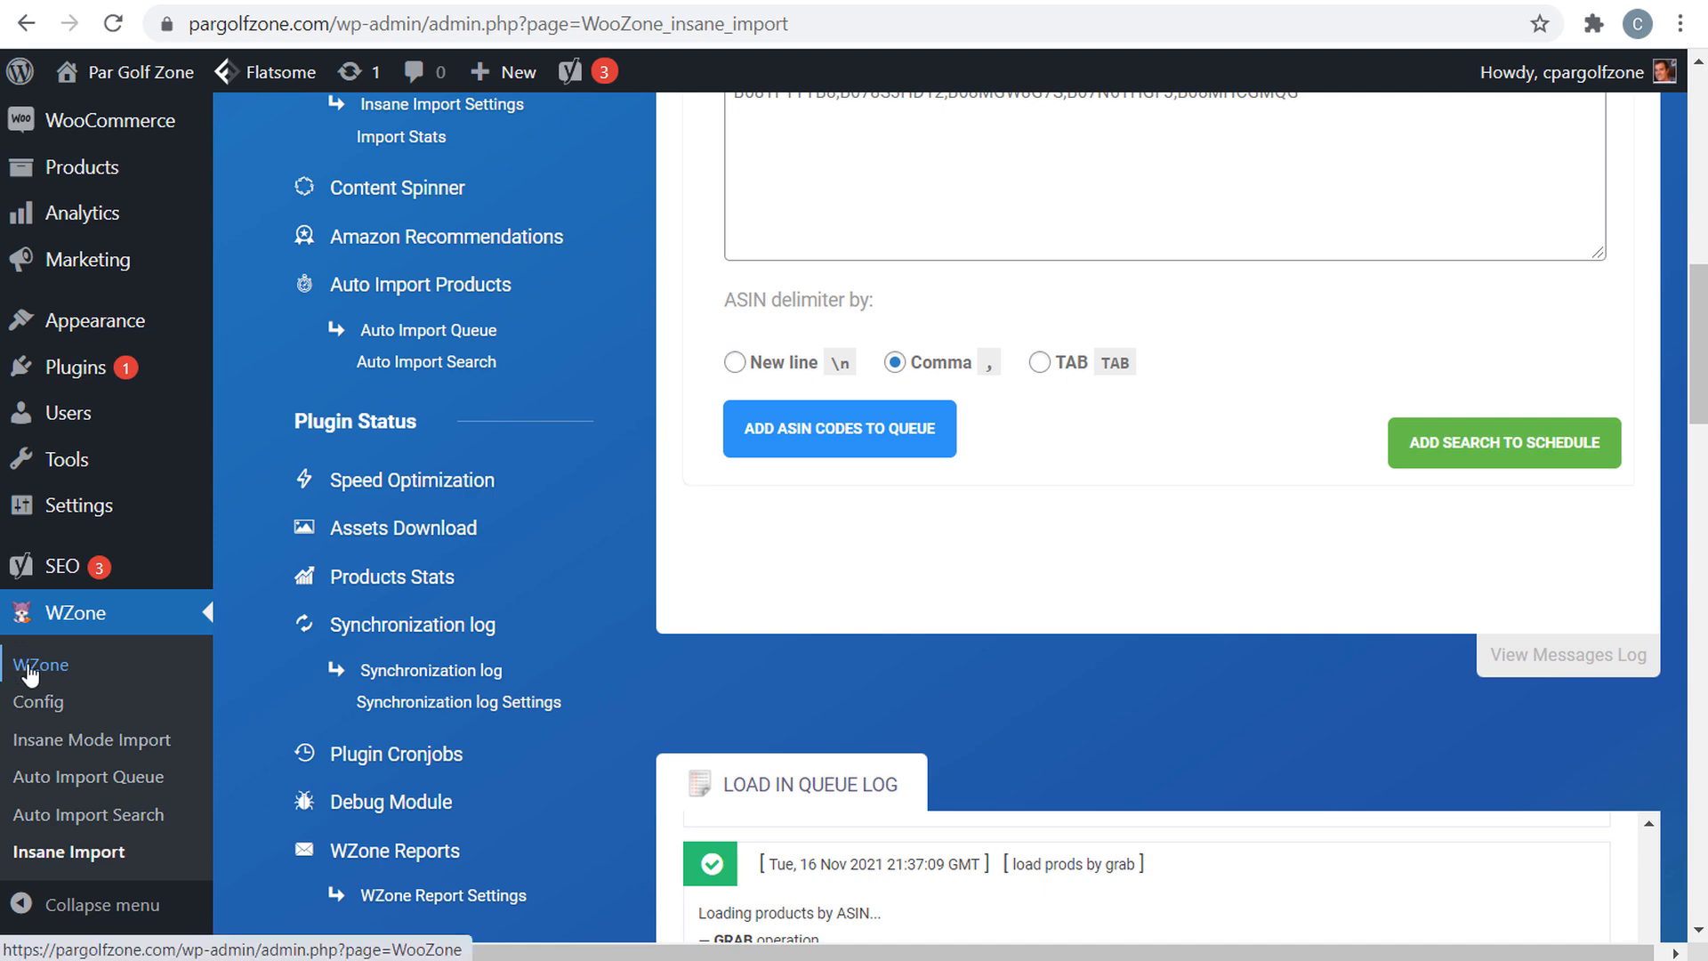
- Open WZone's No AWS Keys Synchronization page from the plugin dashboard
left_click(76, 675)
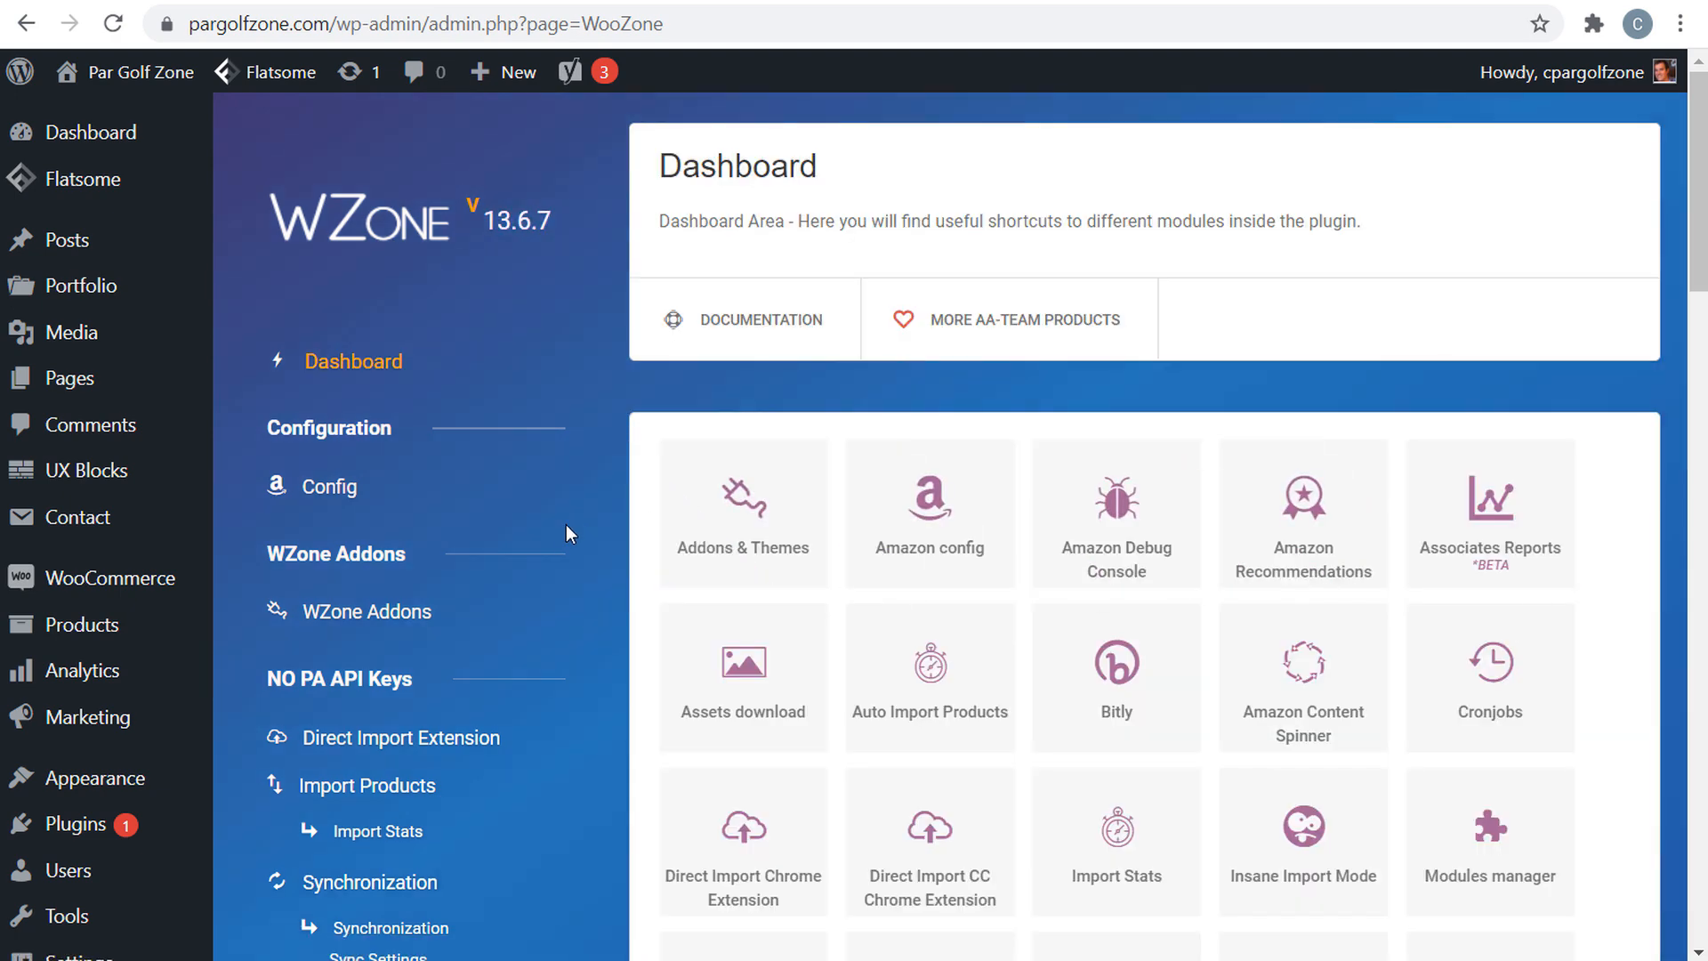
scroll(546, 435, "down", 6)
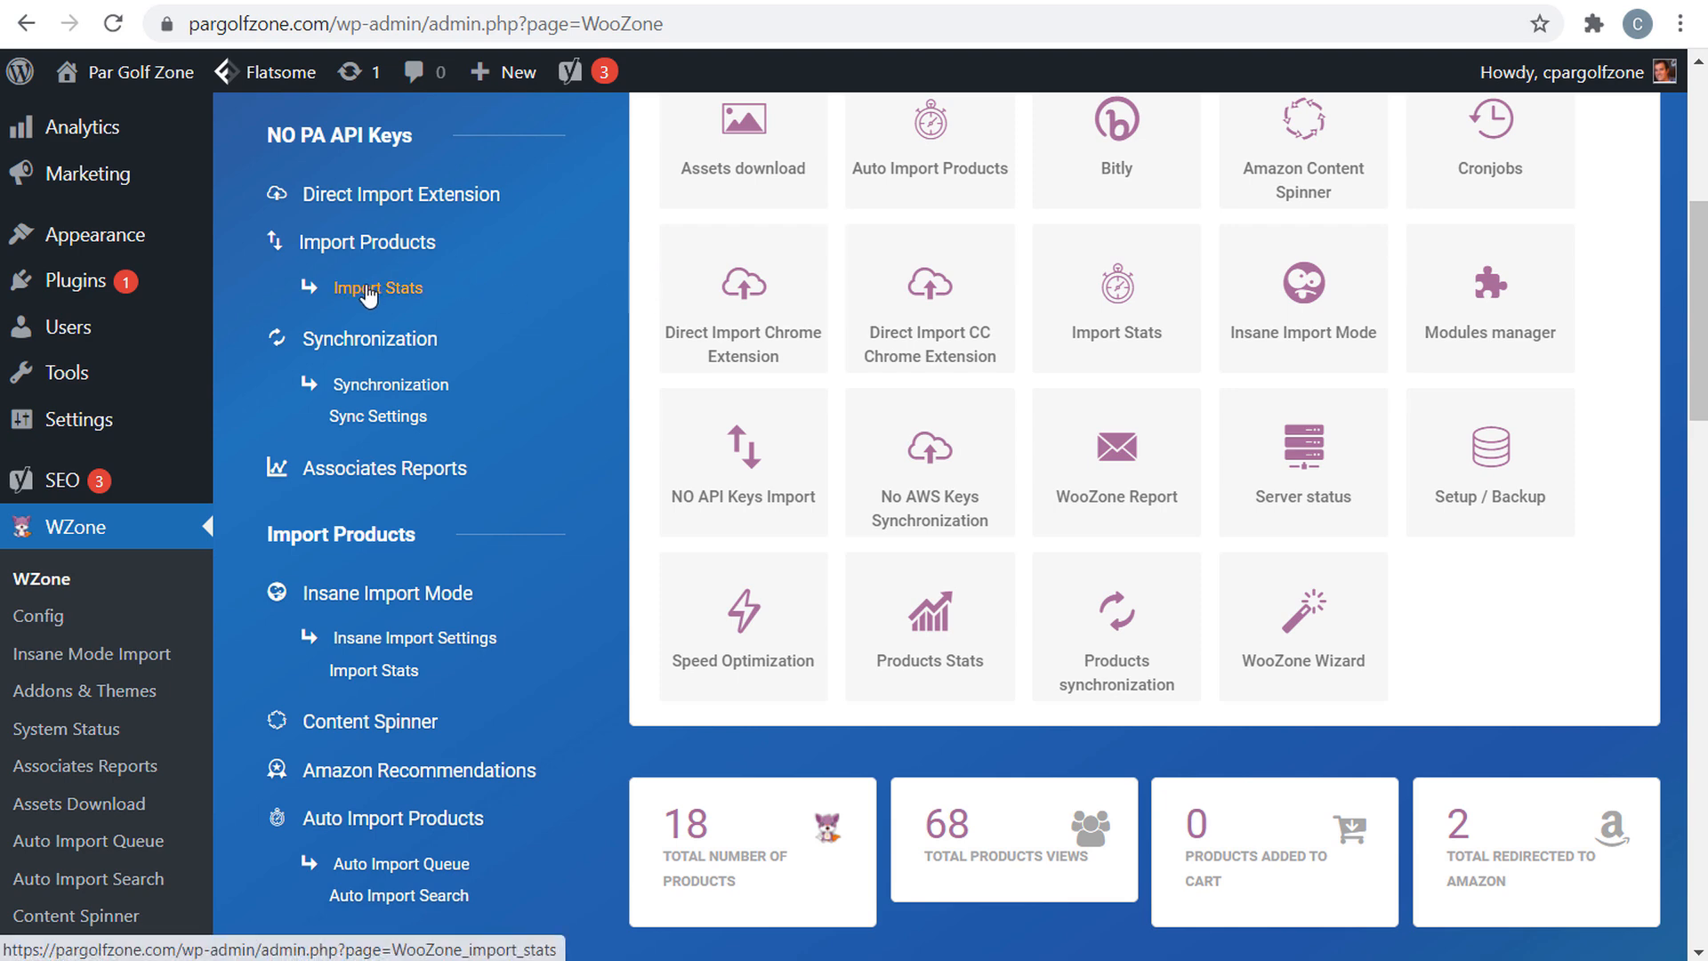
left_click(355, 352)
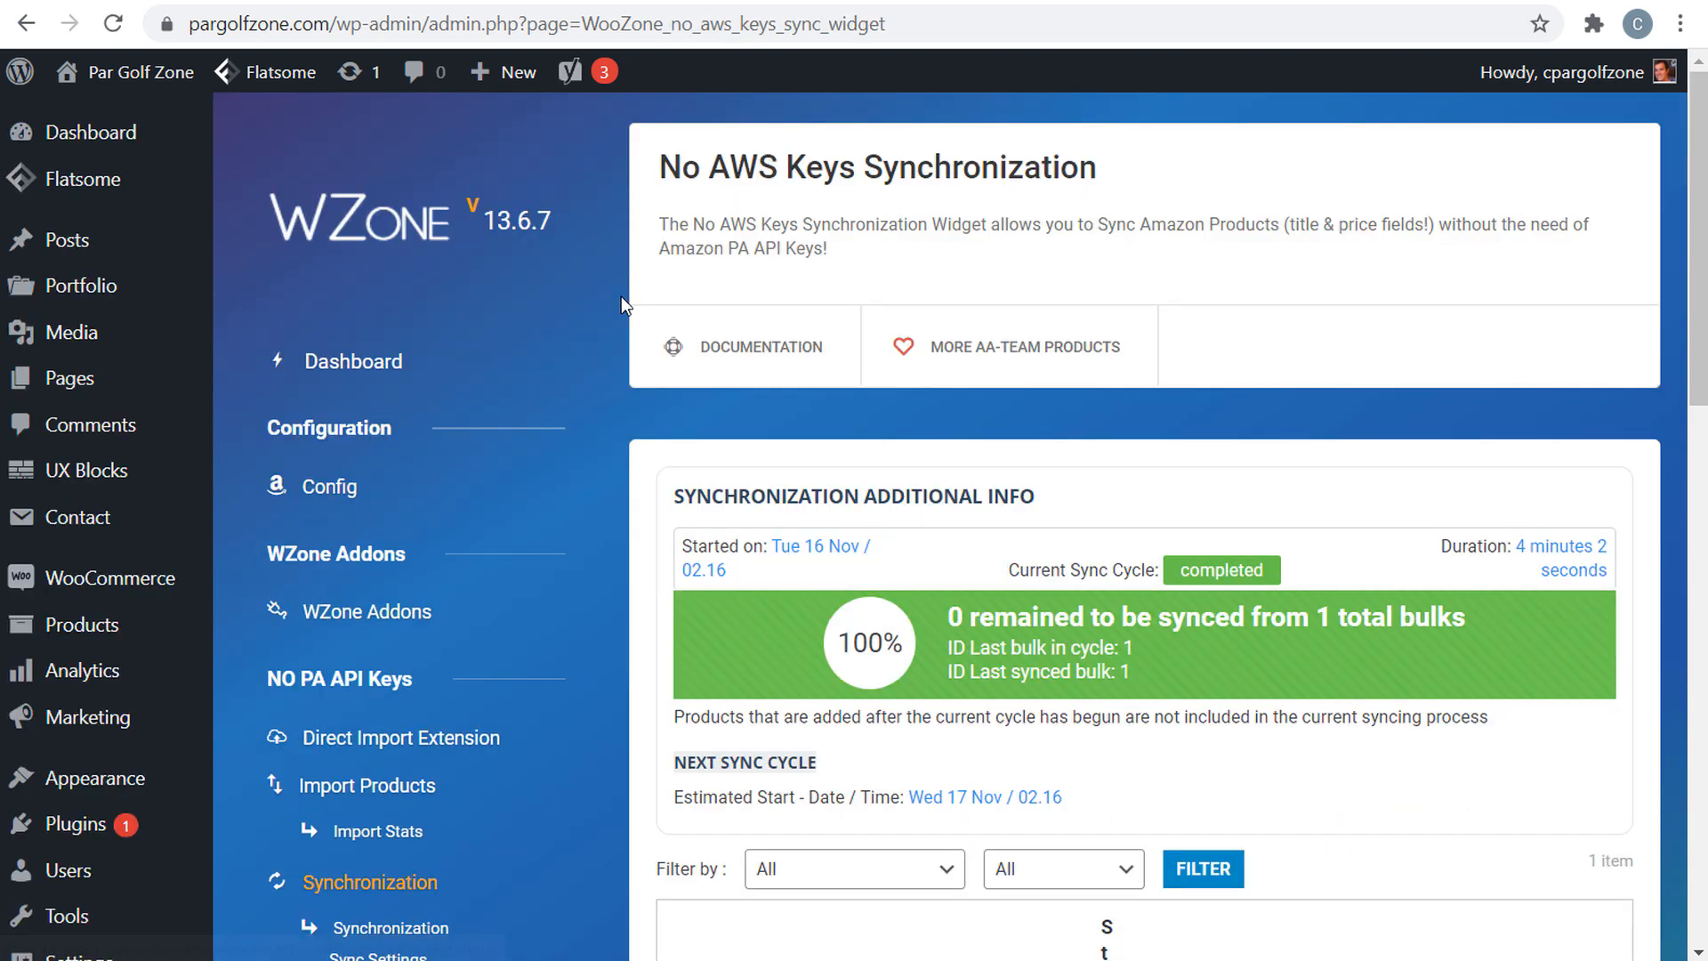
scroll(623, 307, "down", 5)
scroll(627, 317, "up", 1)
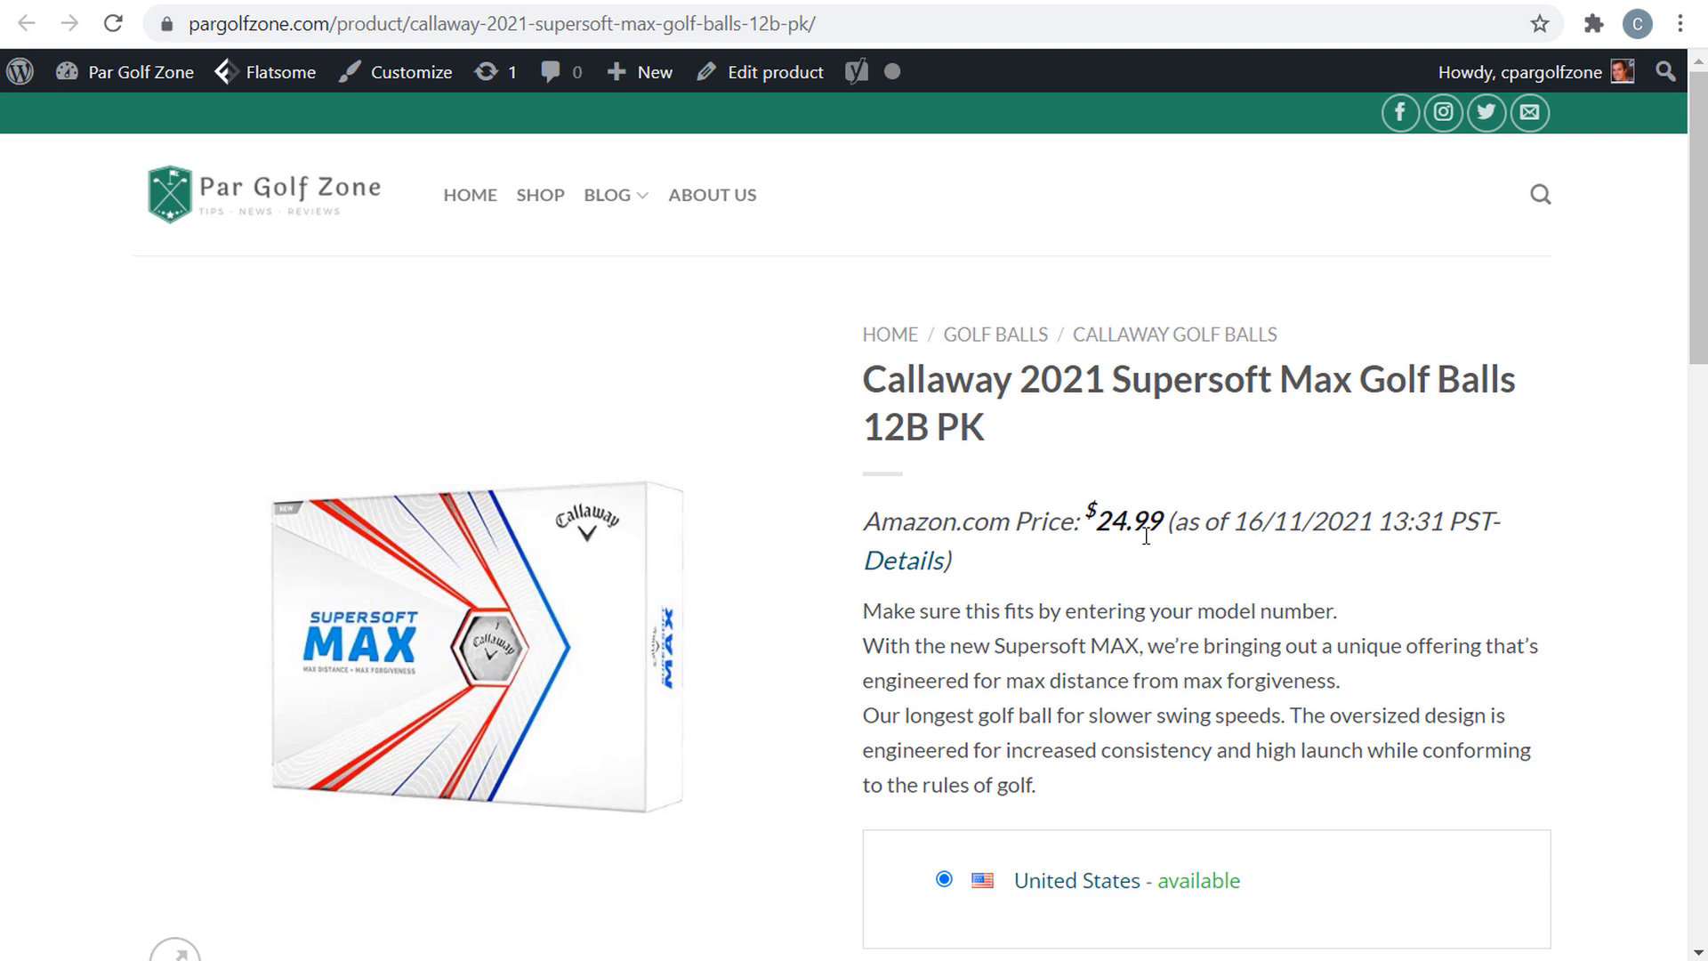
- Check the Callaway Supersoft Max price on its store page, and examine the sync cycle status, bulk ASINs and next sync cycle
left_click_drag(1099, 525, 1189, 527)
left_click(1238, 537)
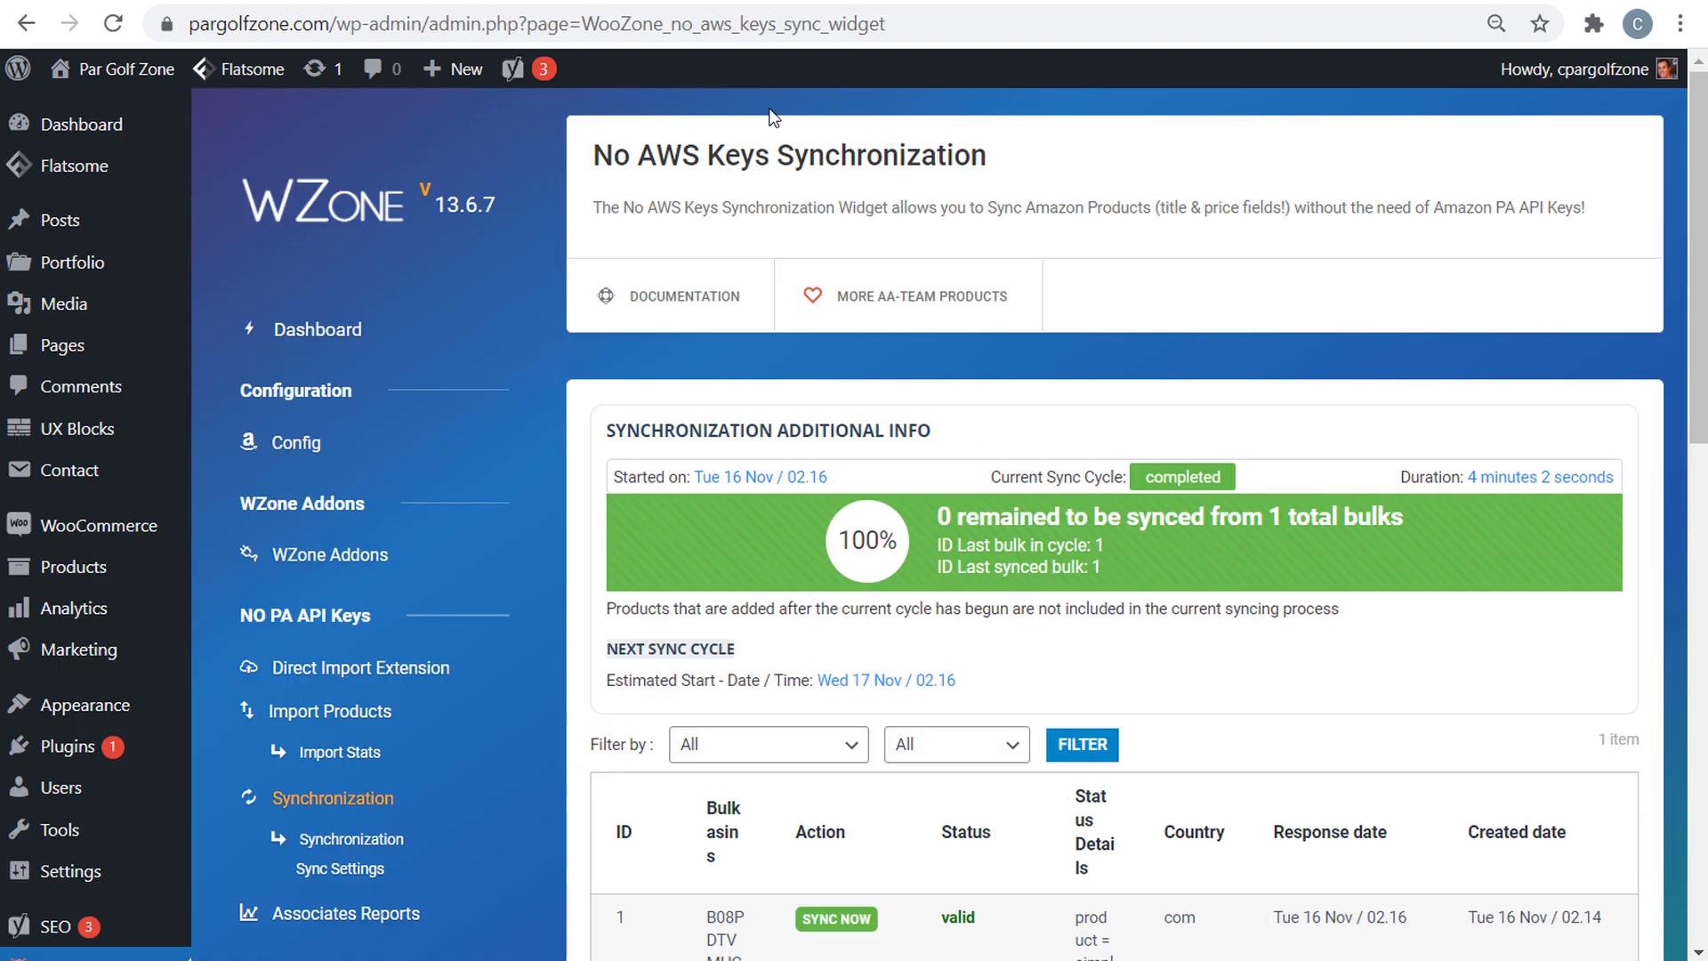
left_click_drag(596, 153, 1019, 146)
left_click(1190, 142)
scroll(1250, 178, "down", 4)
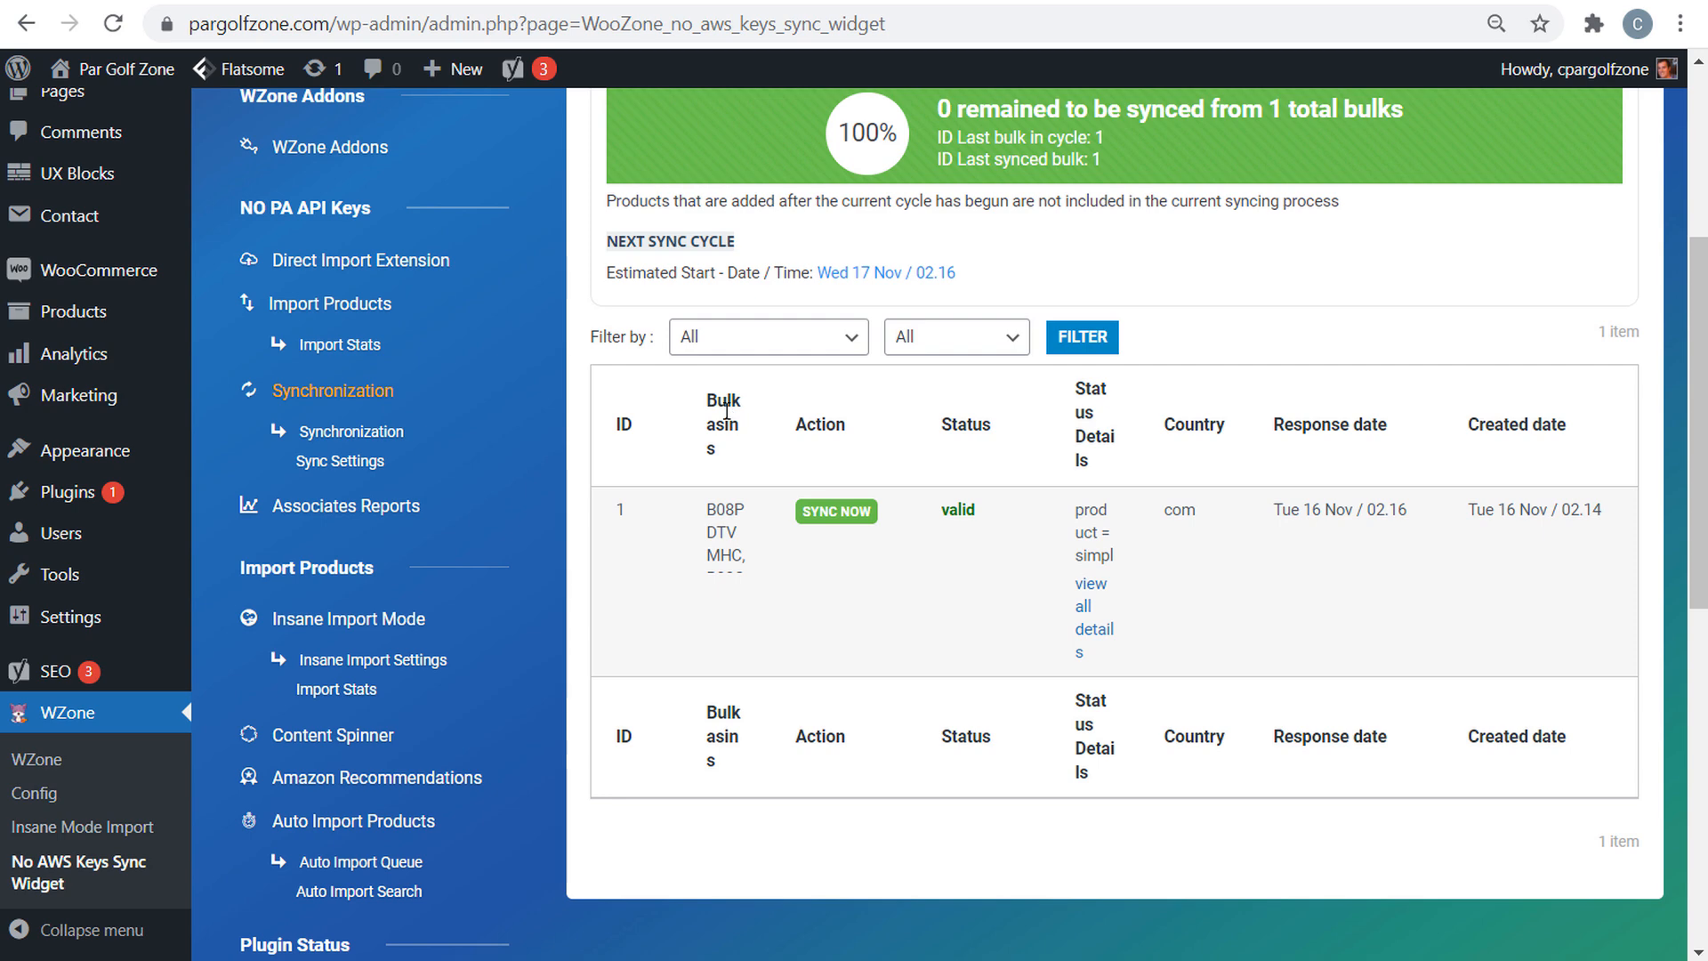
left_click_drag(703, 510, 746, 578)
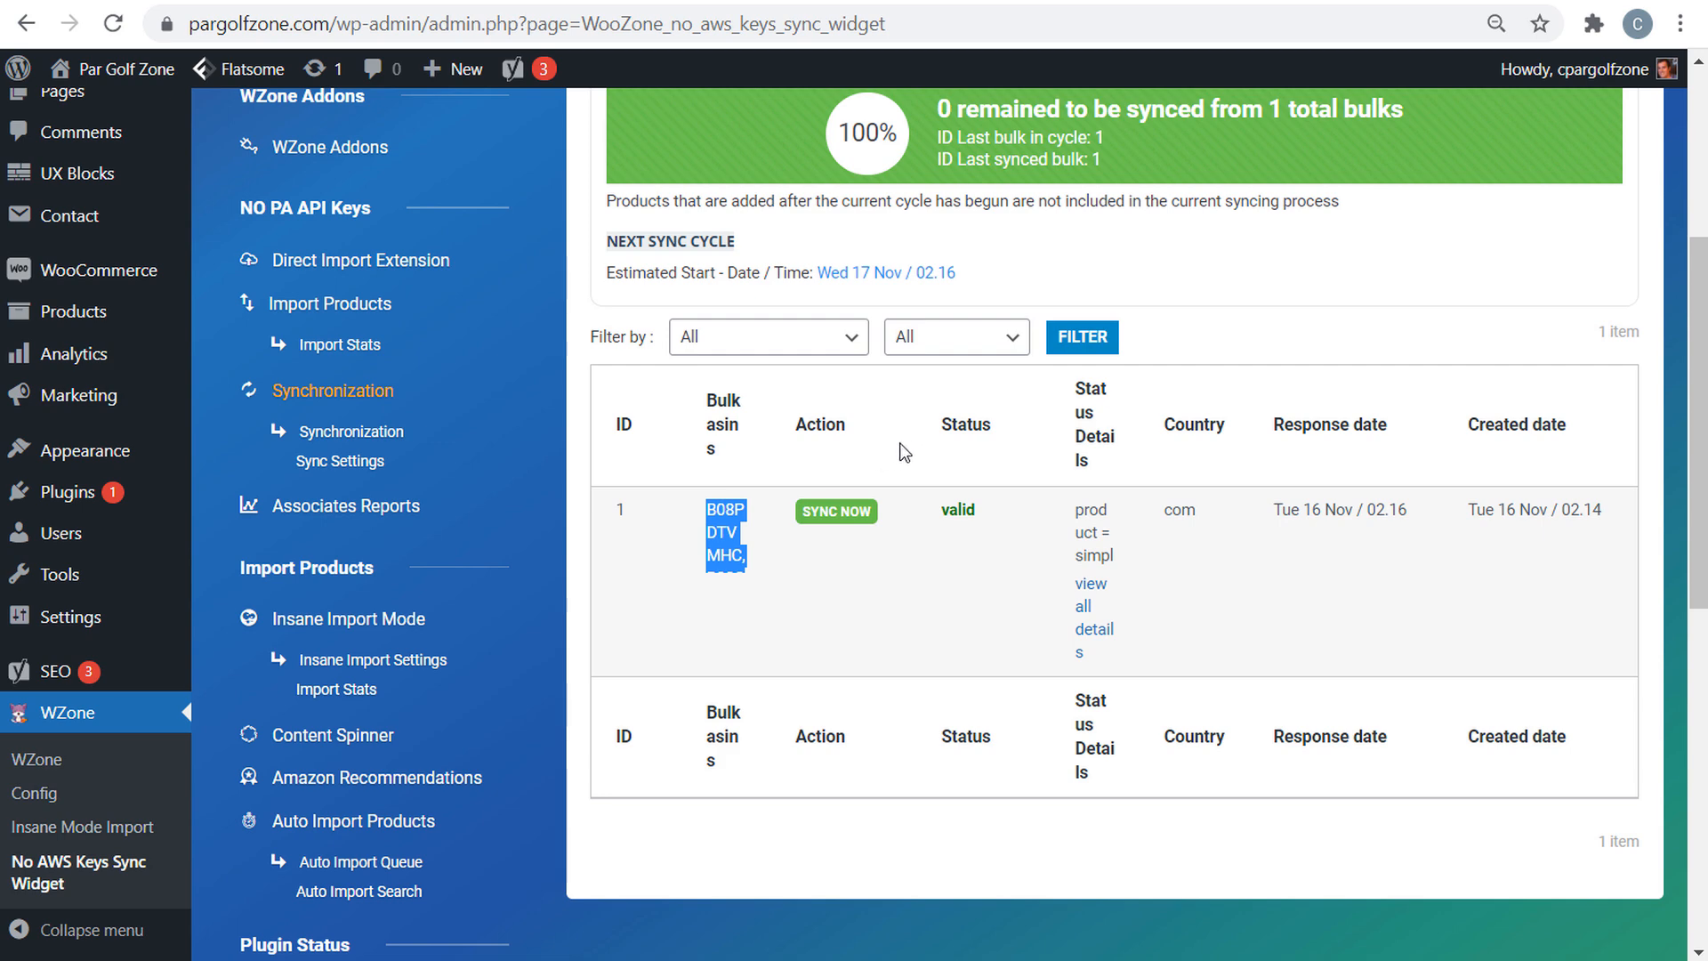
scroll(903, 454, "up", 1)
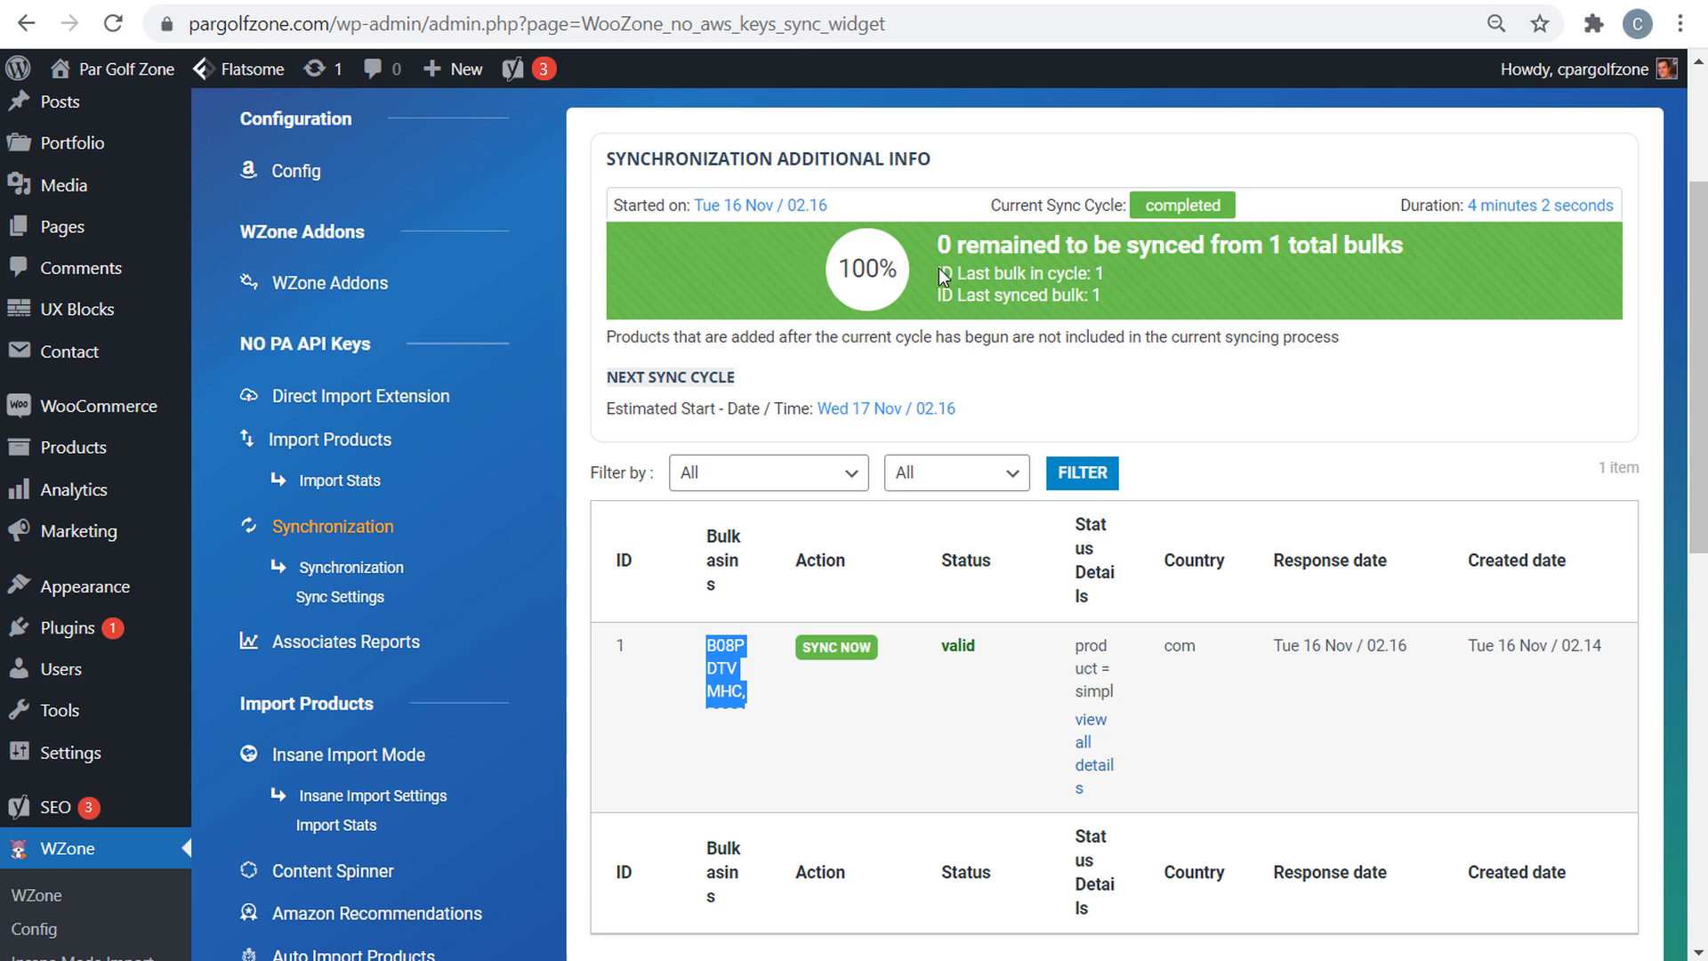
left_click_drag(985, 246, 1274, 245)
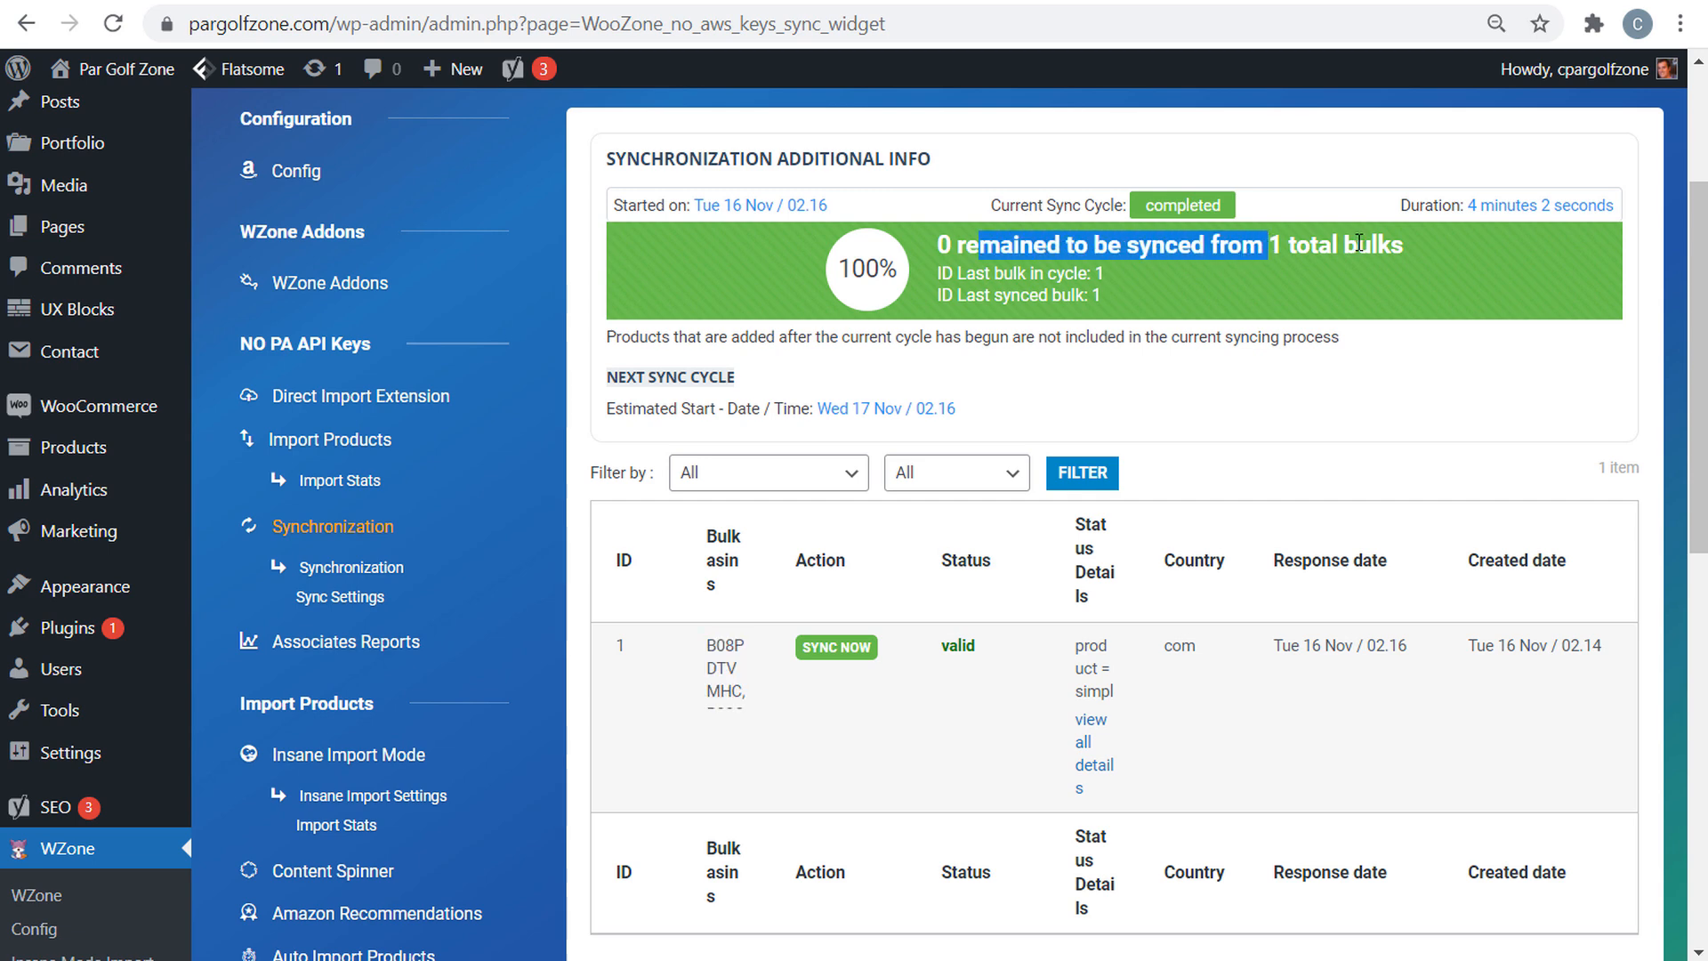
left_click(1365, 238)
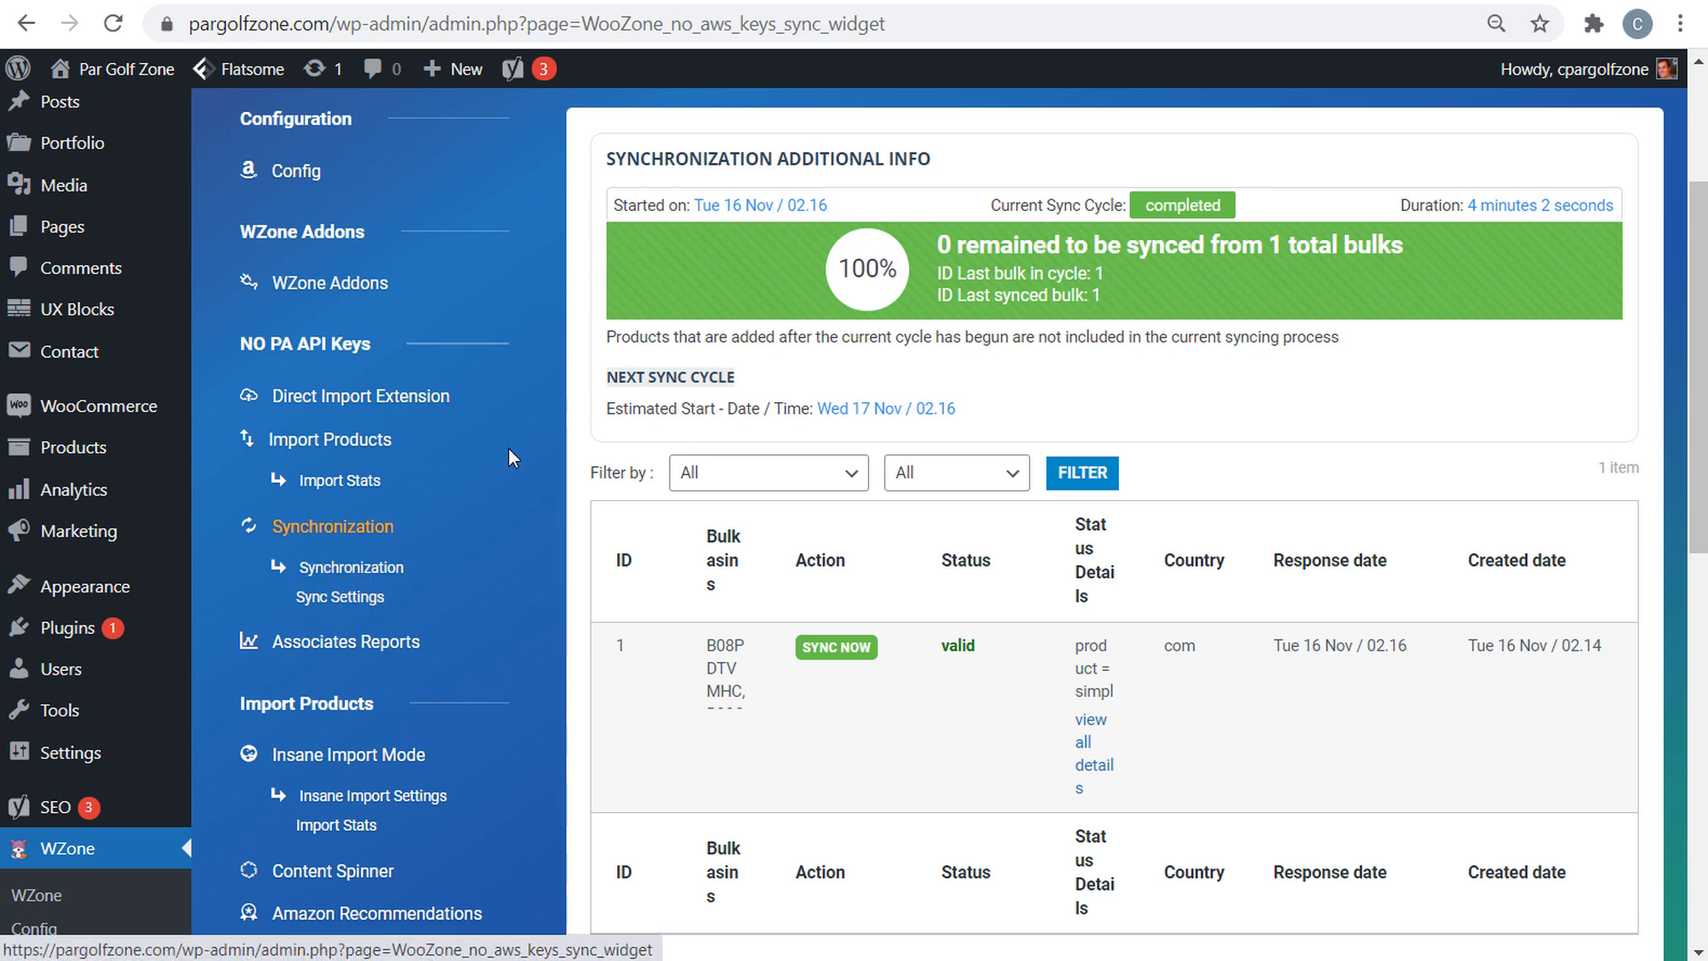
left_click_drag(614, 411, 1012, 415)
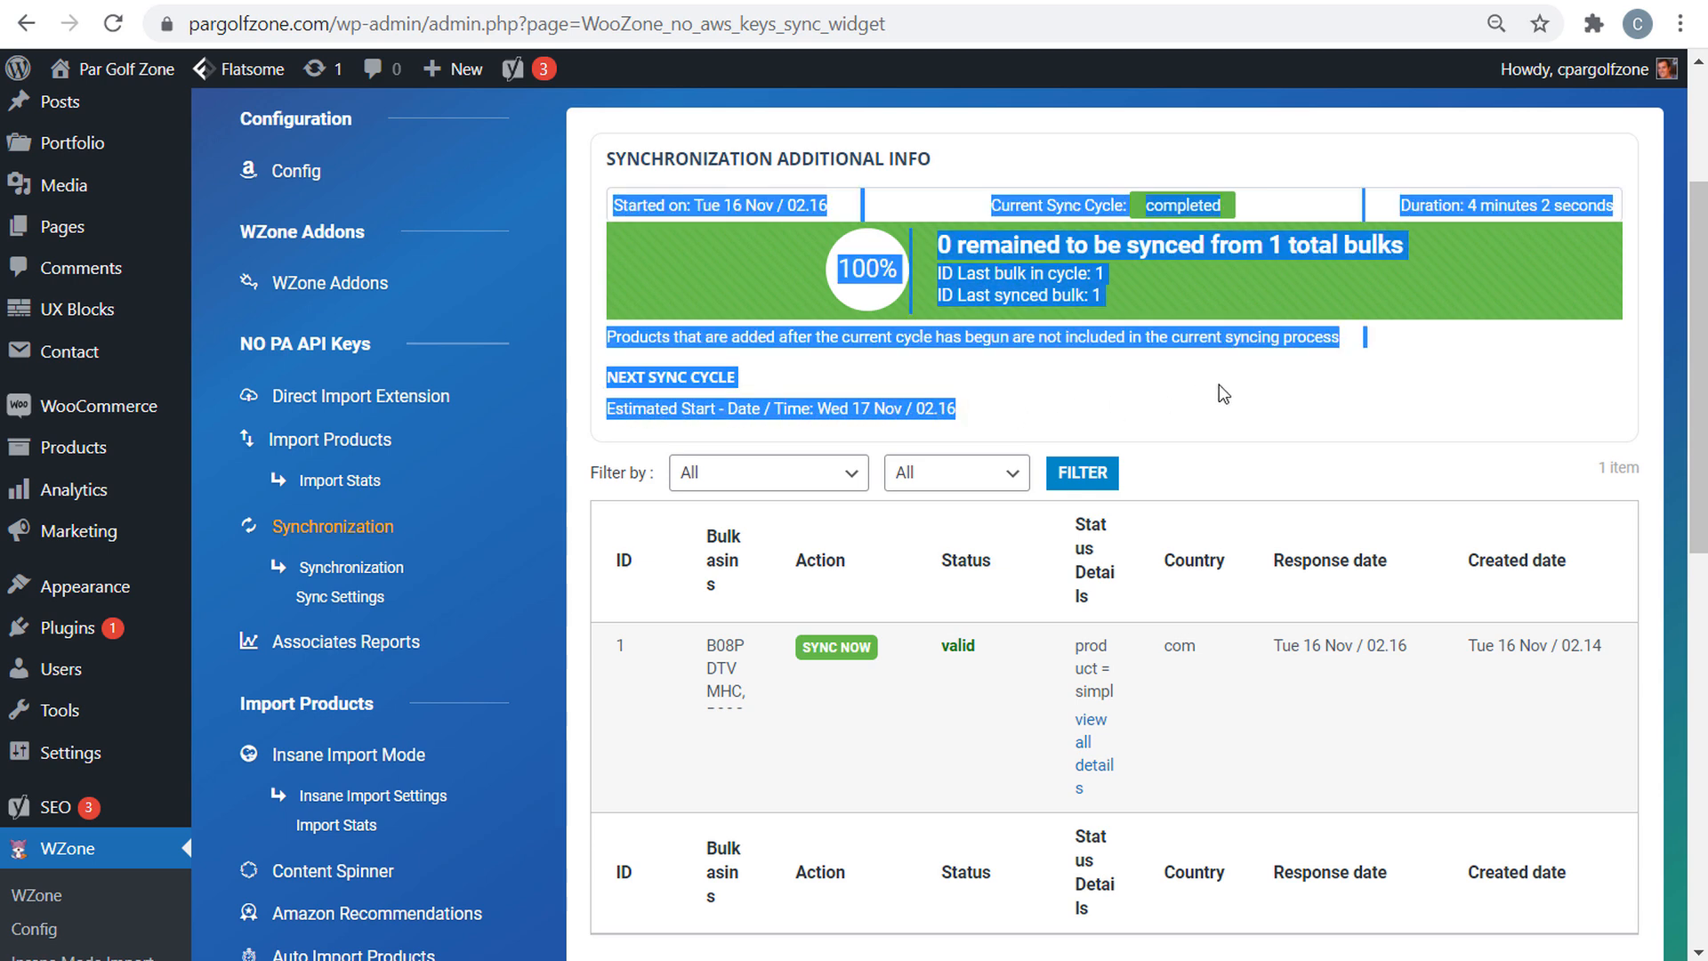
left_click(1240, 347)
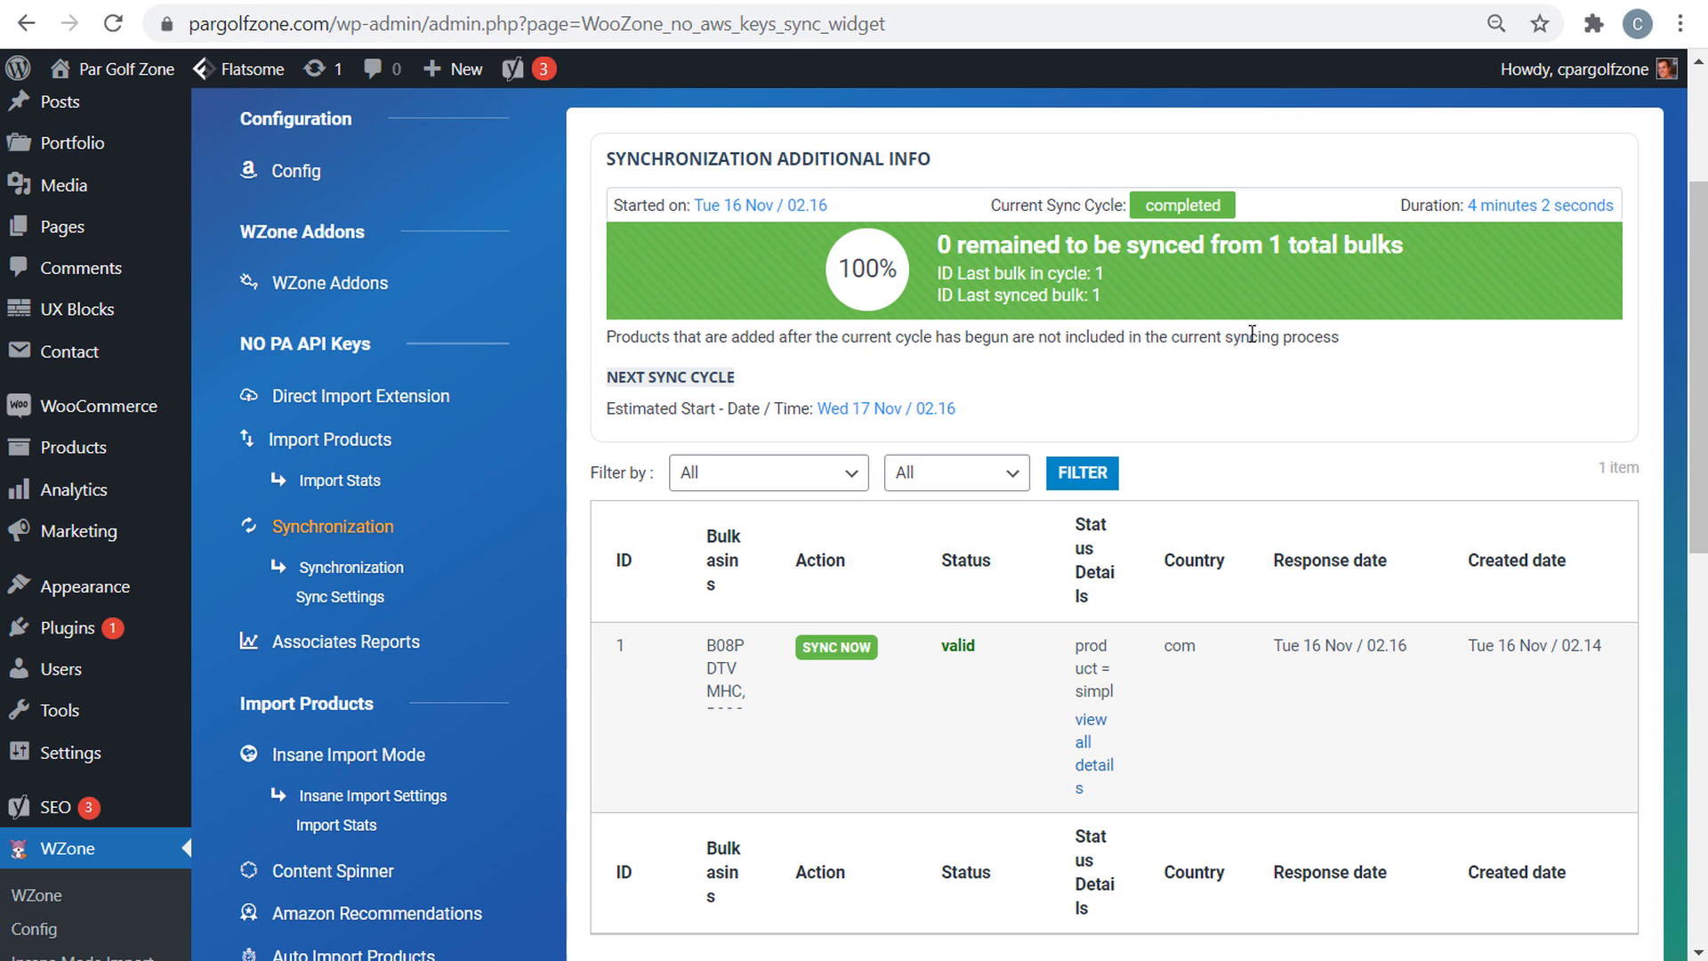
- Open the No AWS Keys Sync Settings and set "Keep old price if new price is empty?" to NO
left_click(336, 595)
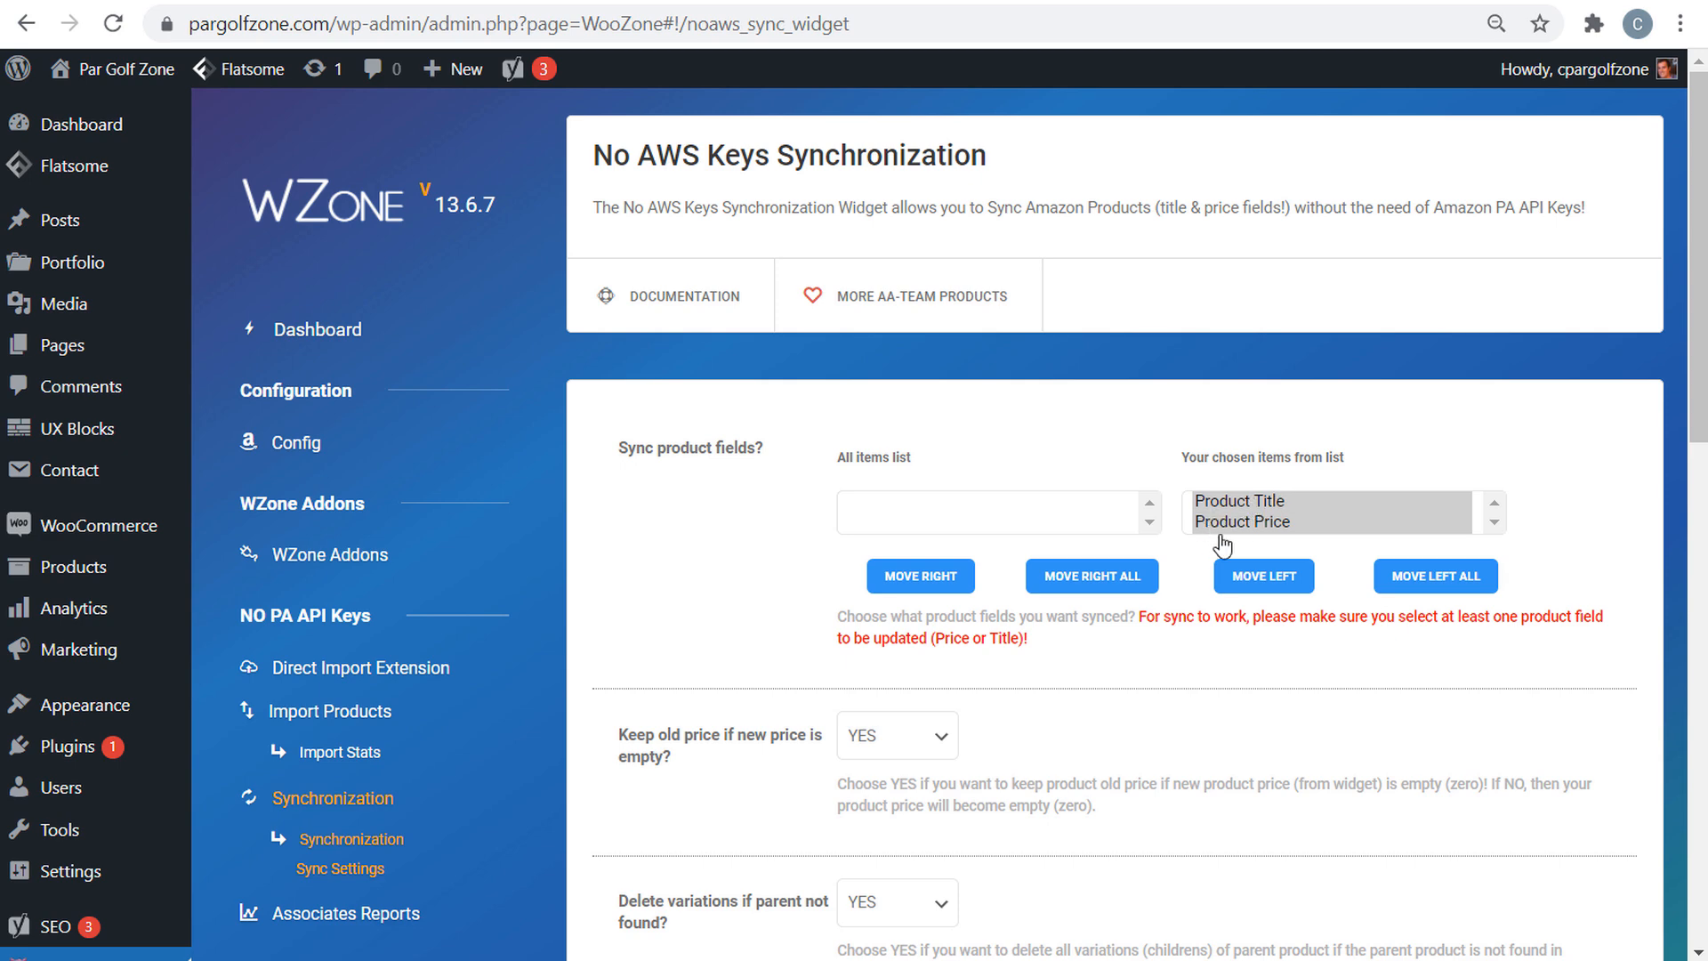
scroll(656, 579, "down", 3)
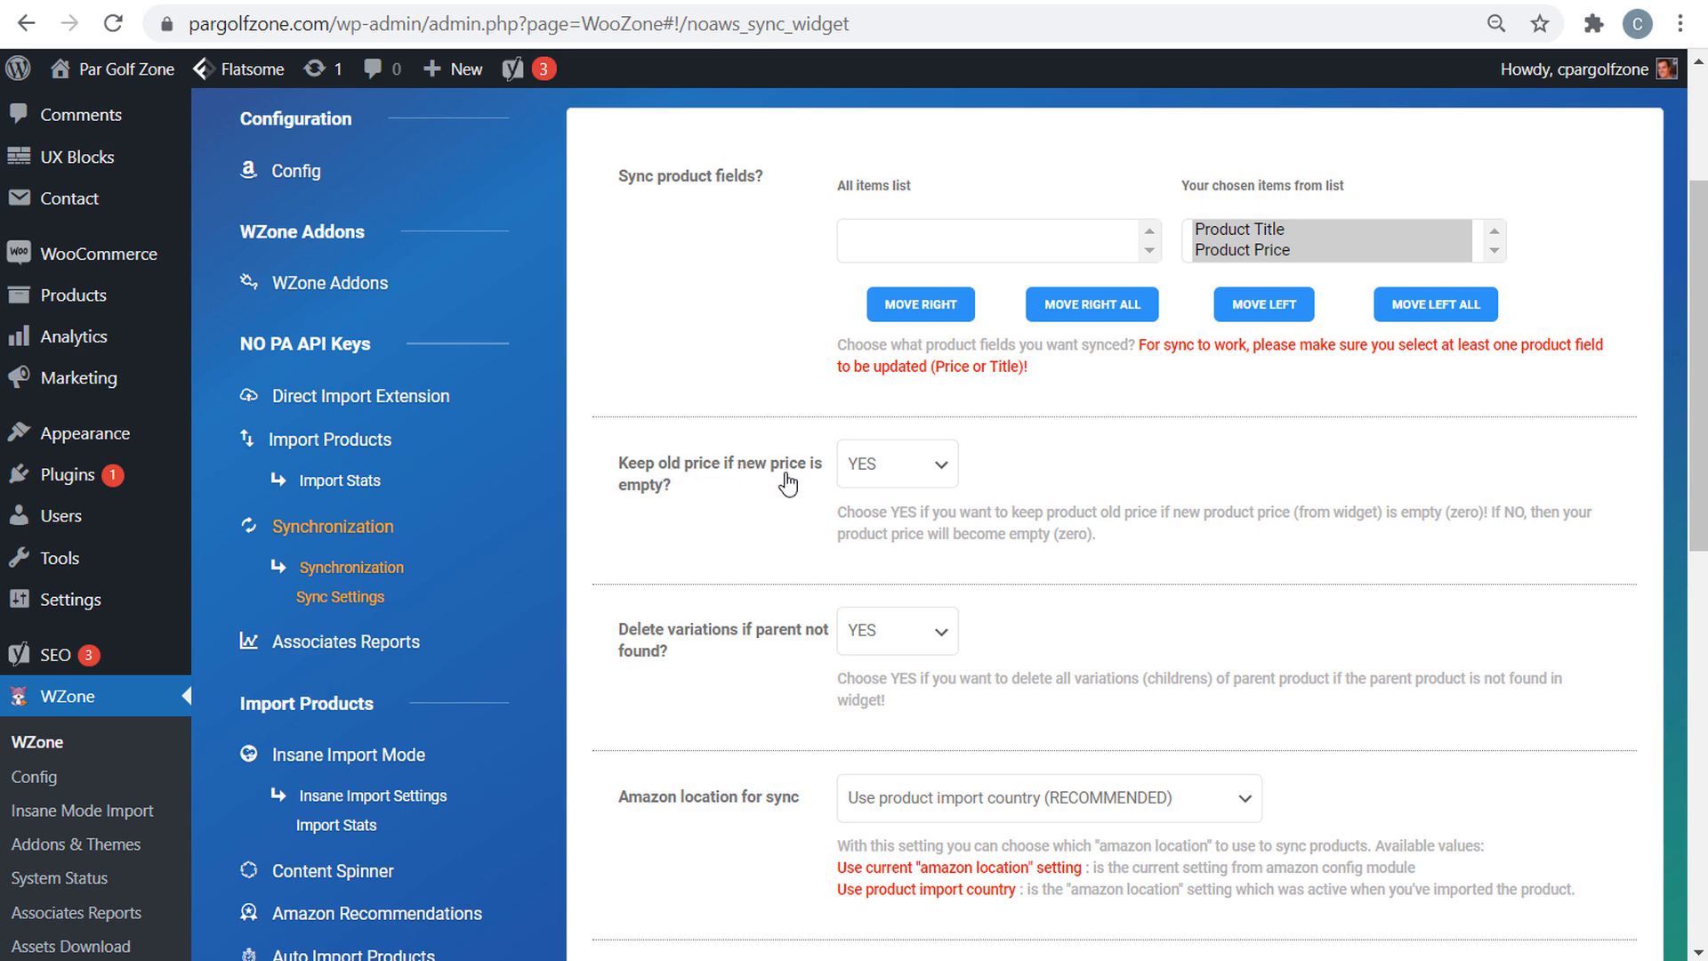
left_click(909, 471)
left_click(887, 519)
left_click(858, 515)
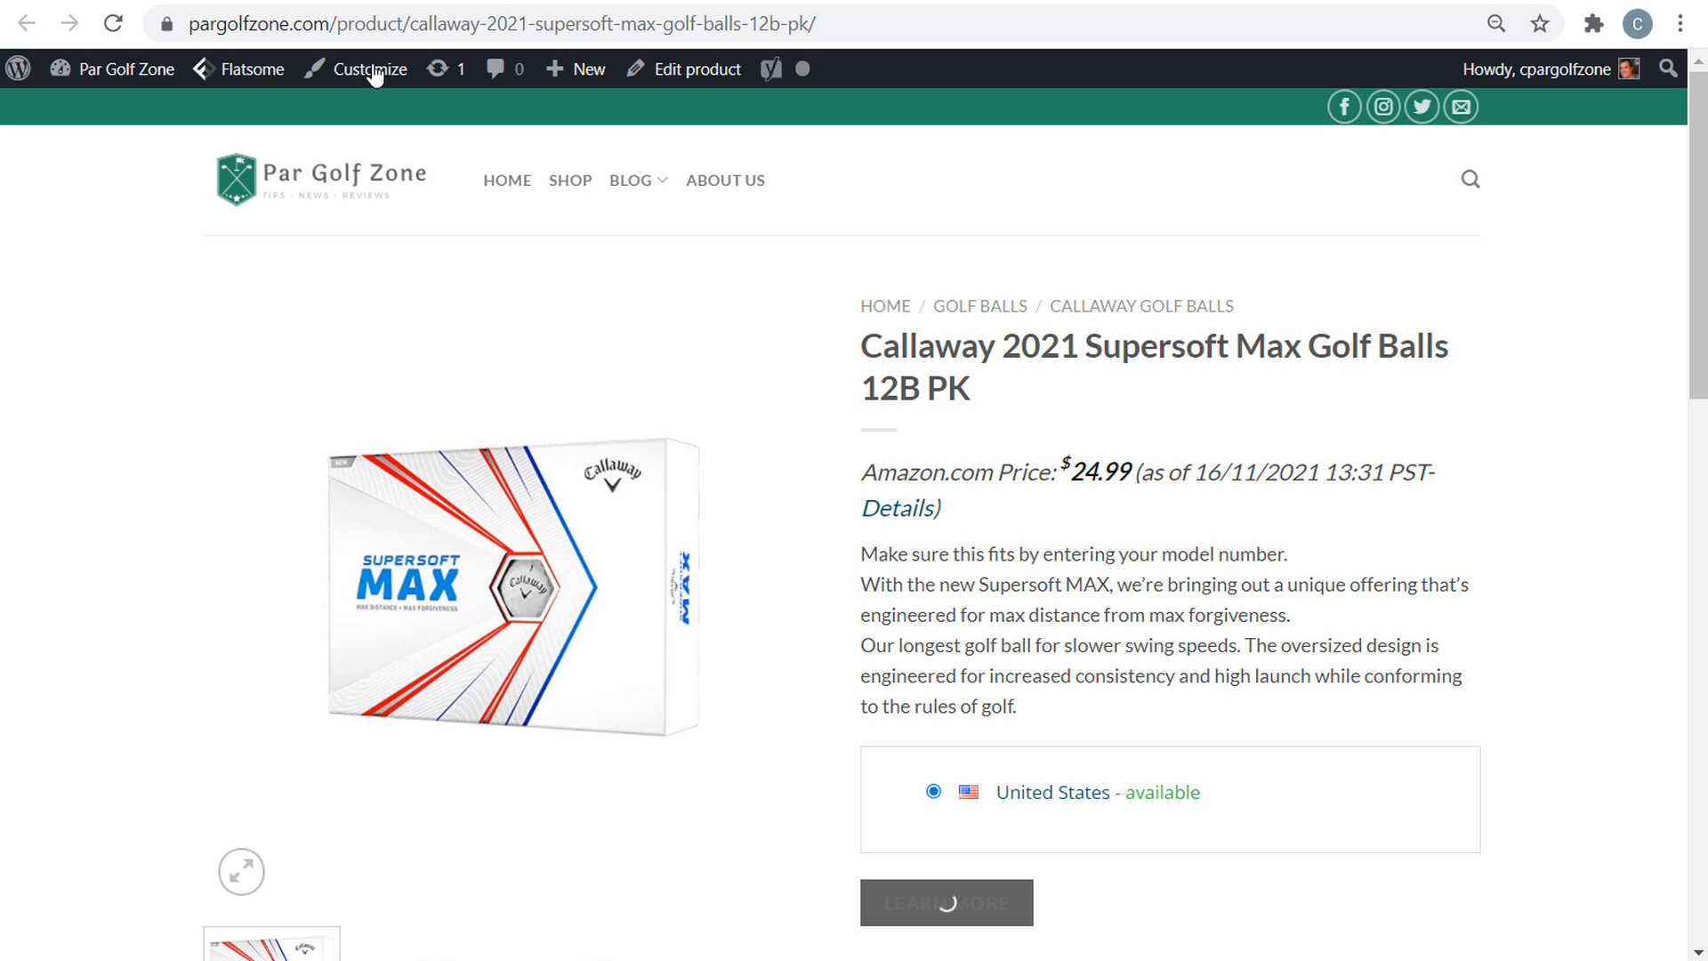
- Compare the Callaway Supersoft Max store page with the old-price sync setting
left_click(214, 0)
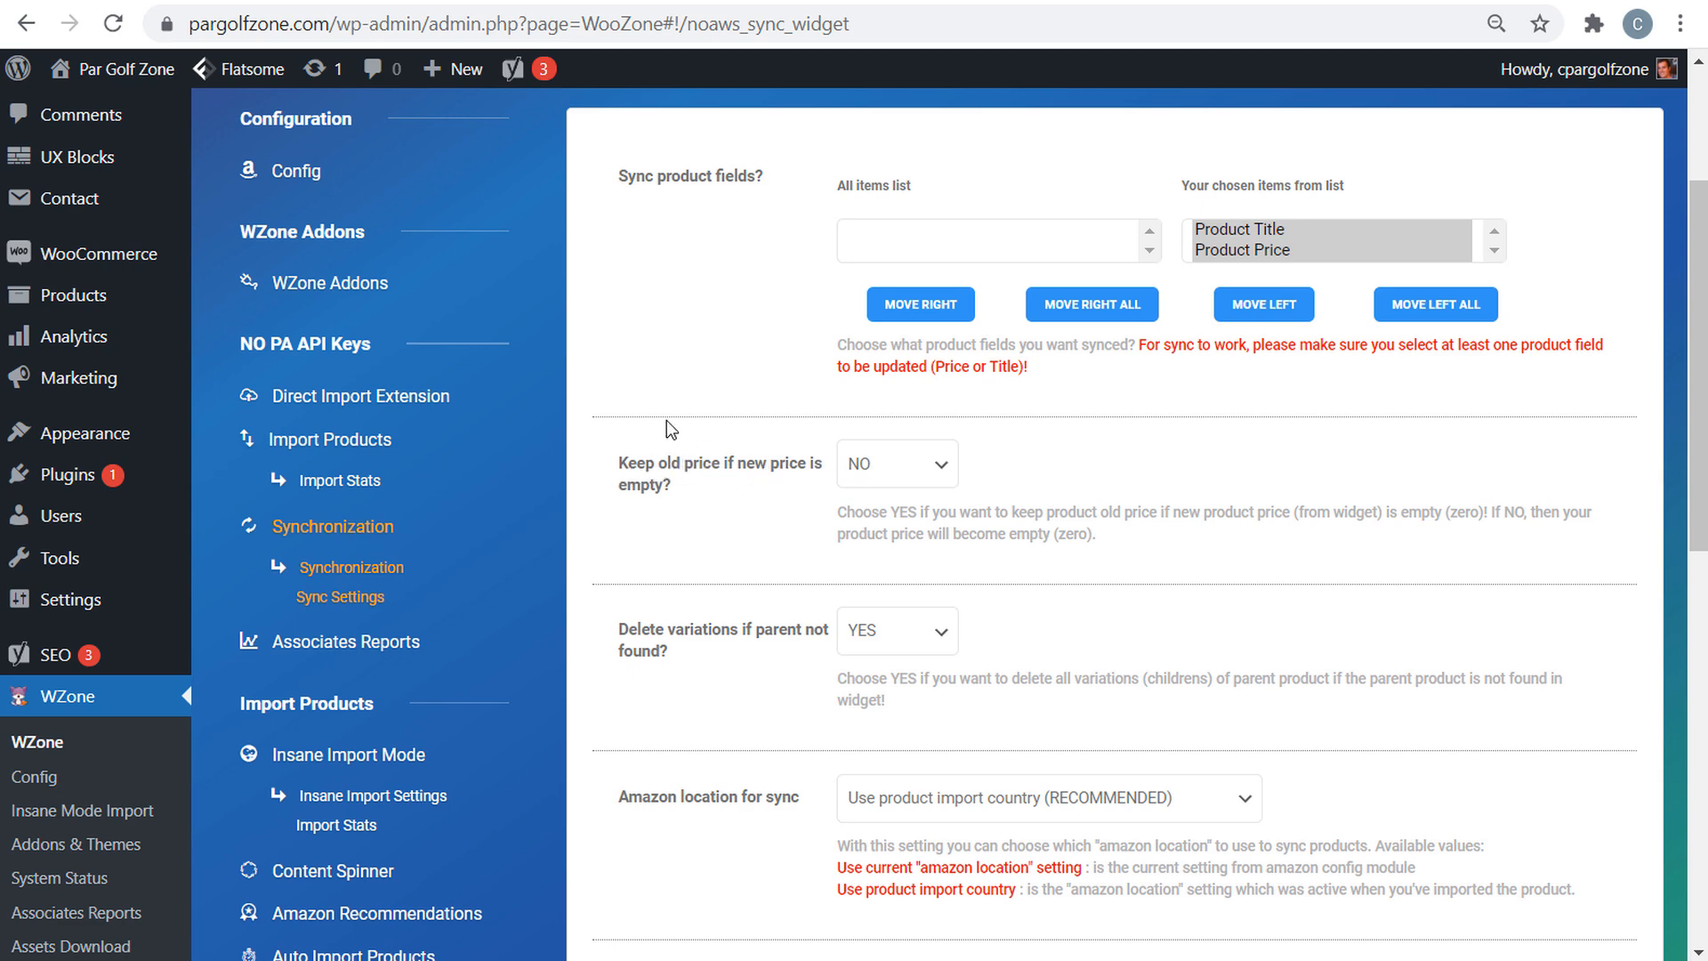
left_click(103, 2)
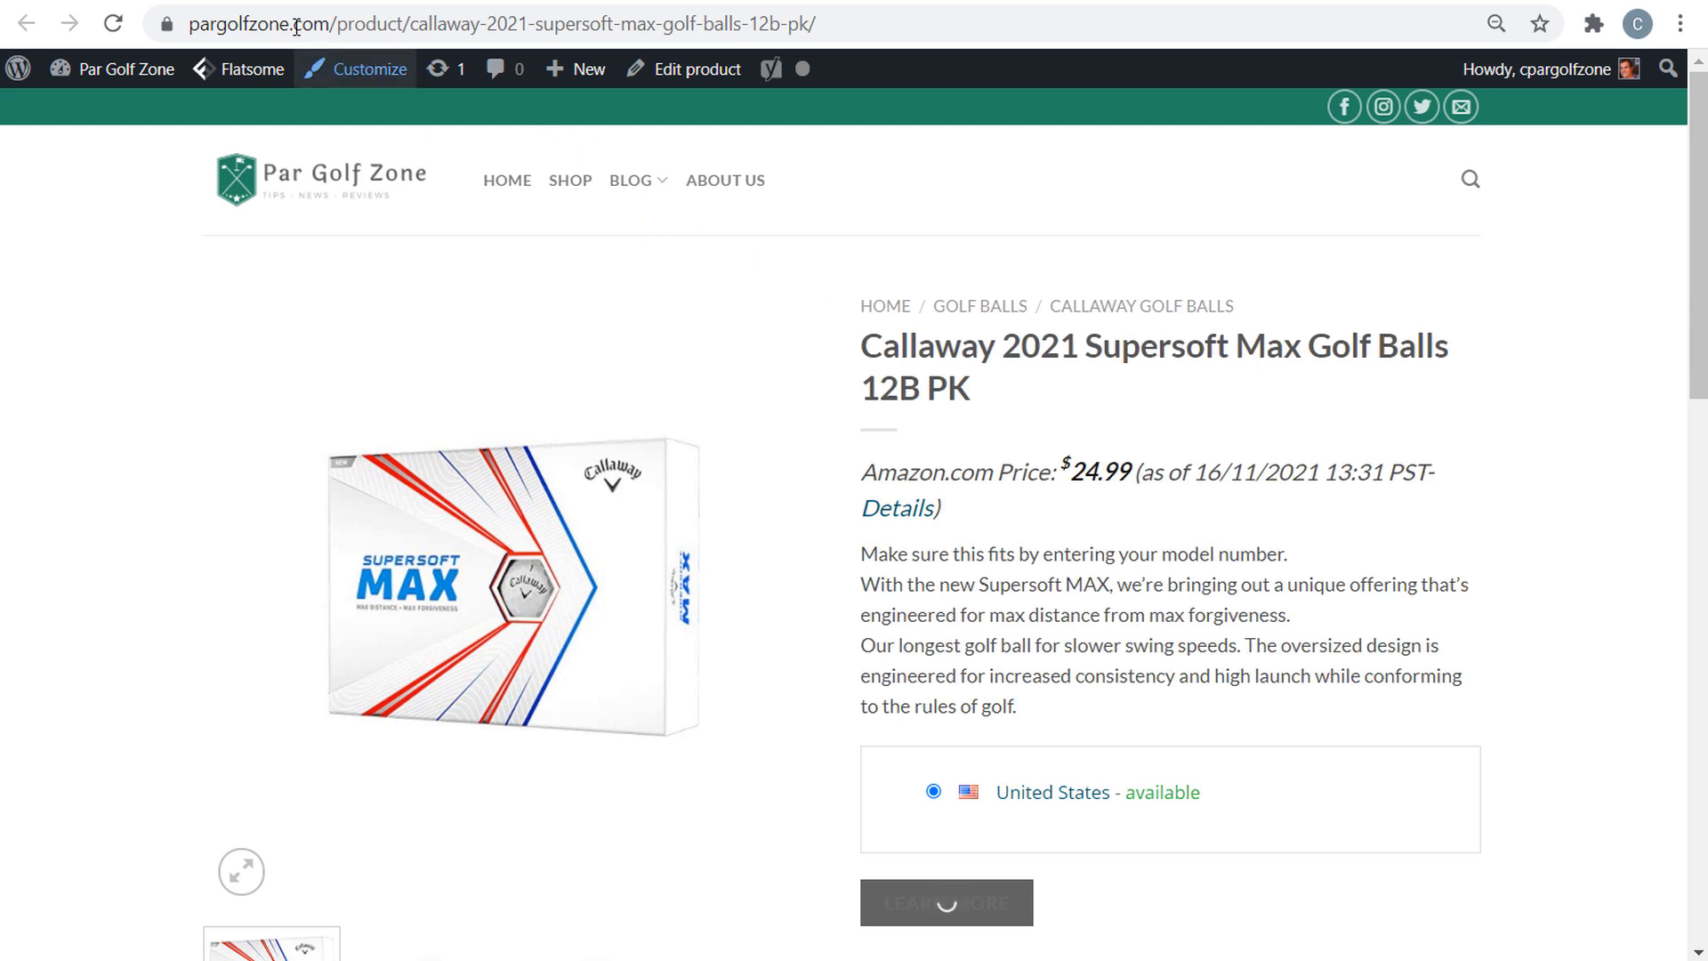
left_click(236, 2)
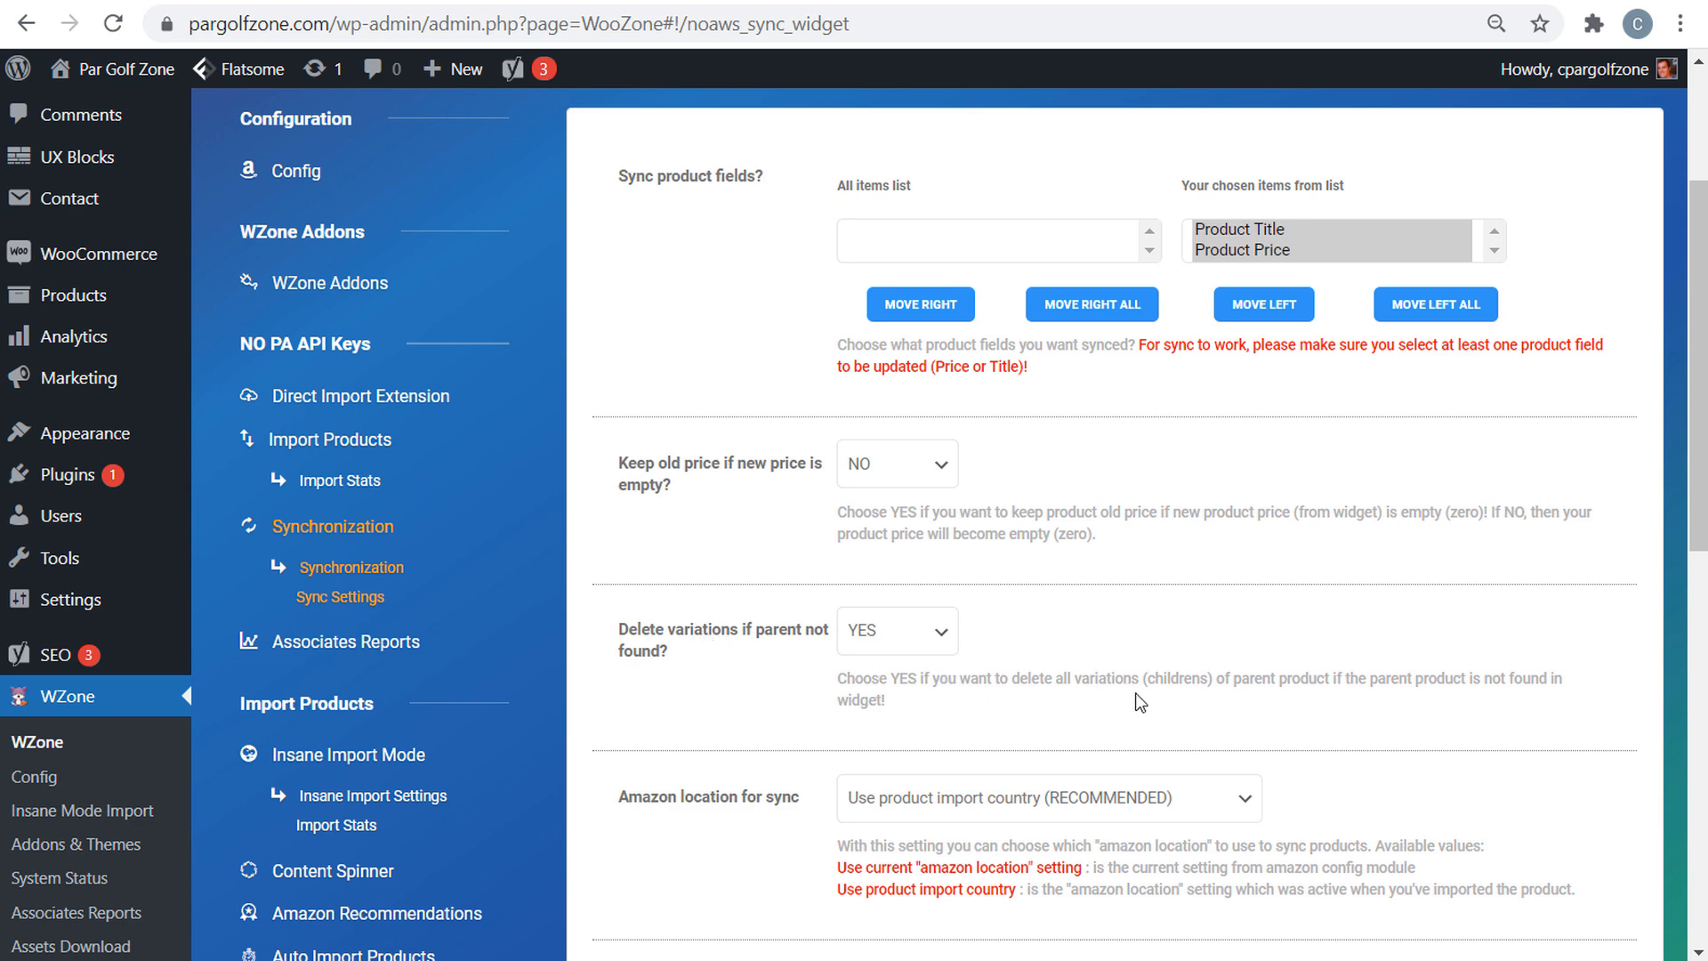
- Go through the remaining sync options for variations, Amazon location, trash and stats reset, and save the settings
scroll(1128, 700, "down", 3)
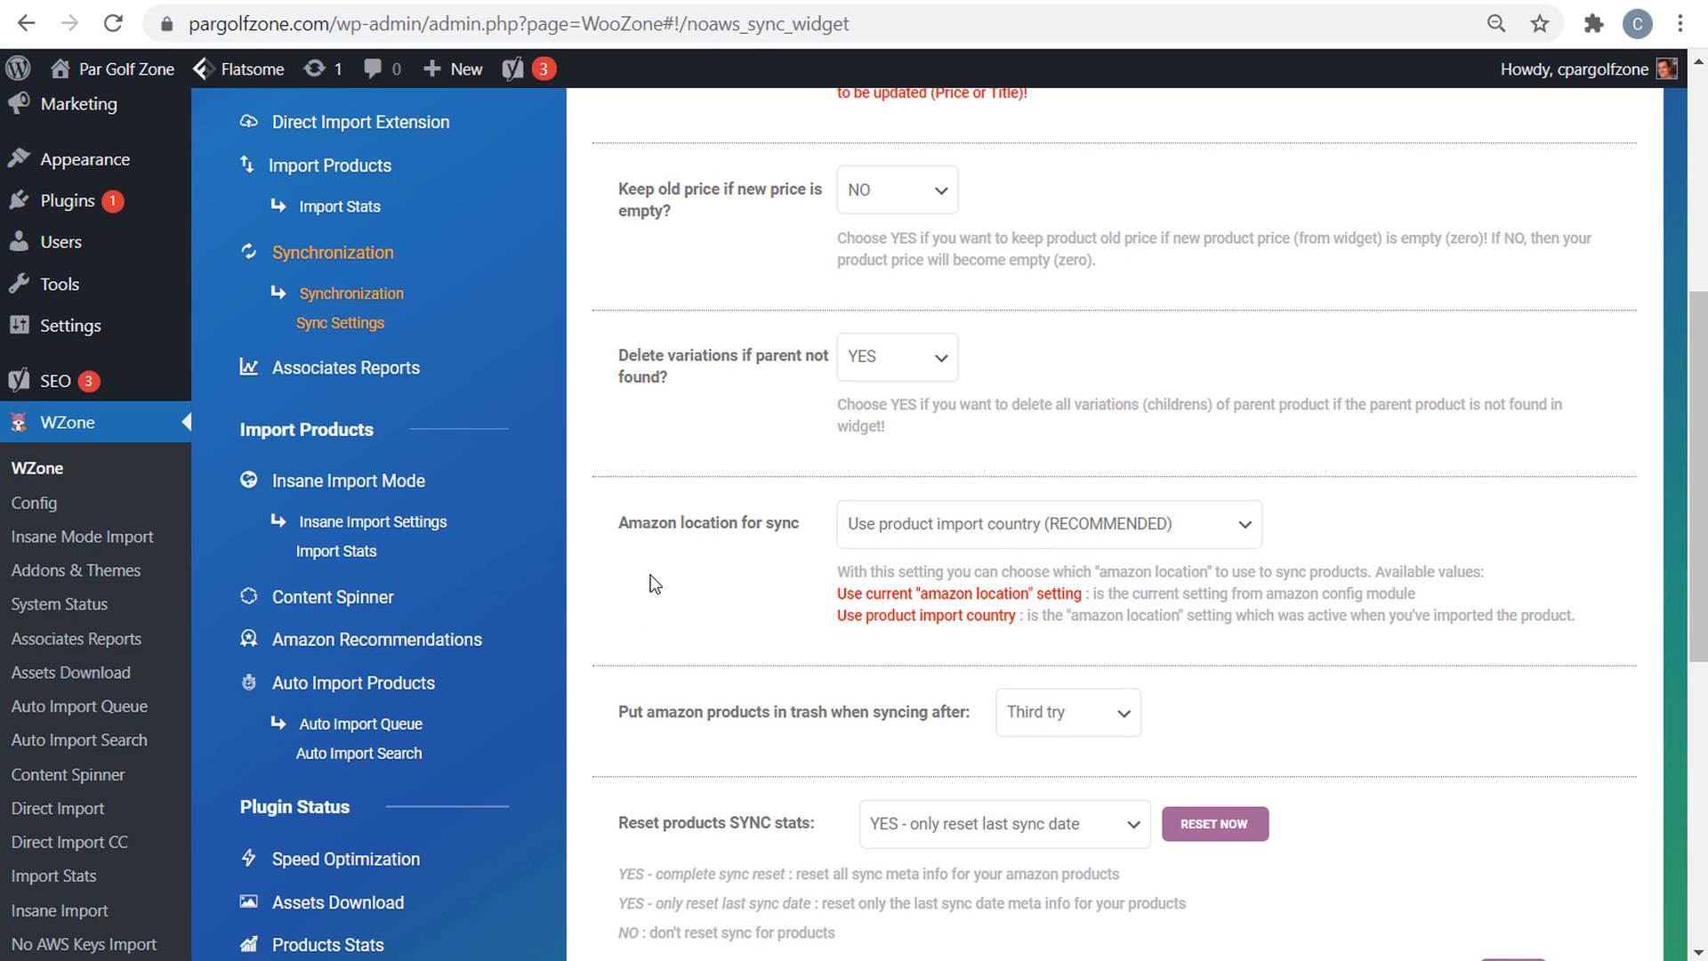
scroll(650, 587, "down", 2)
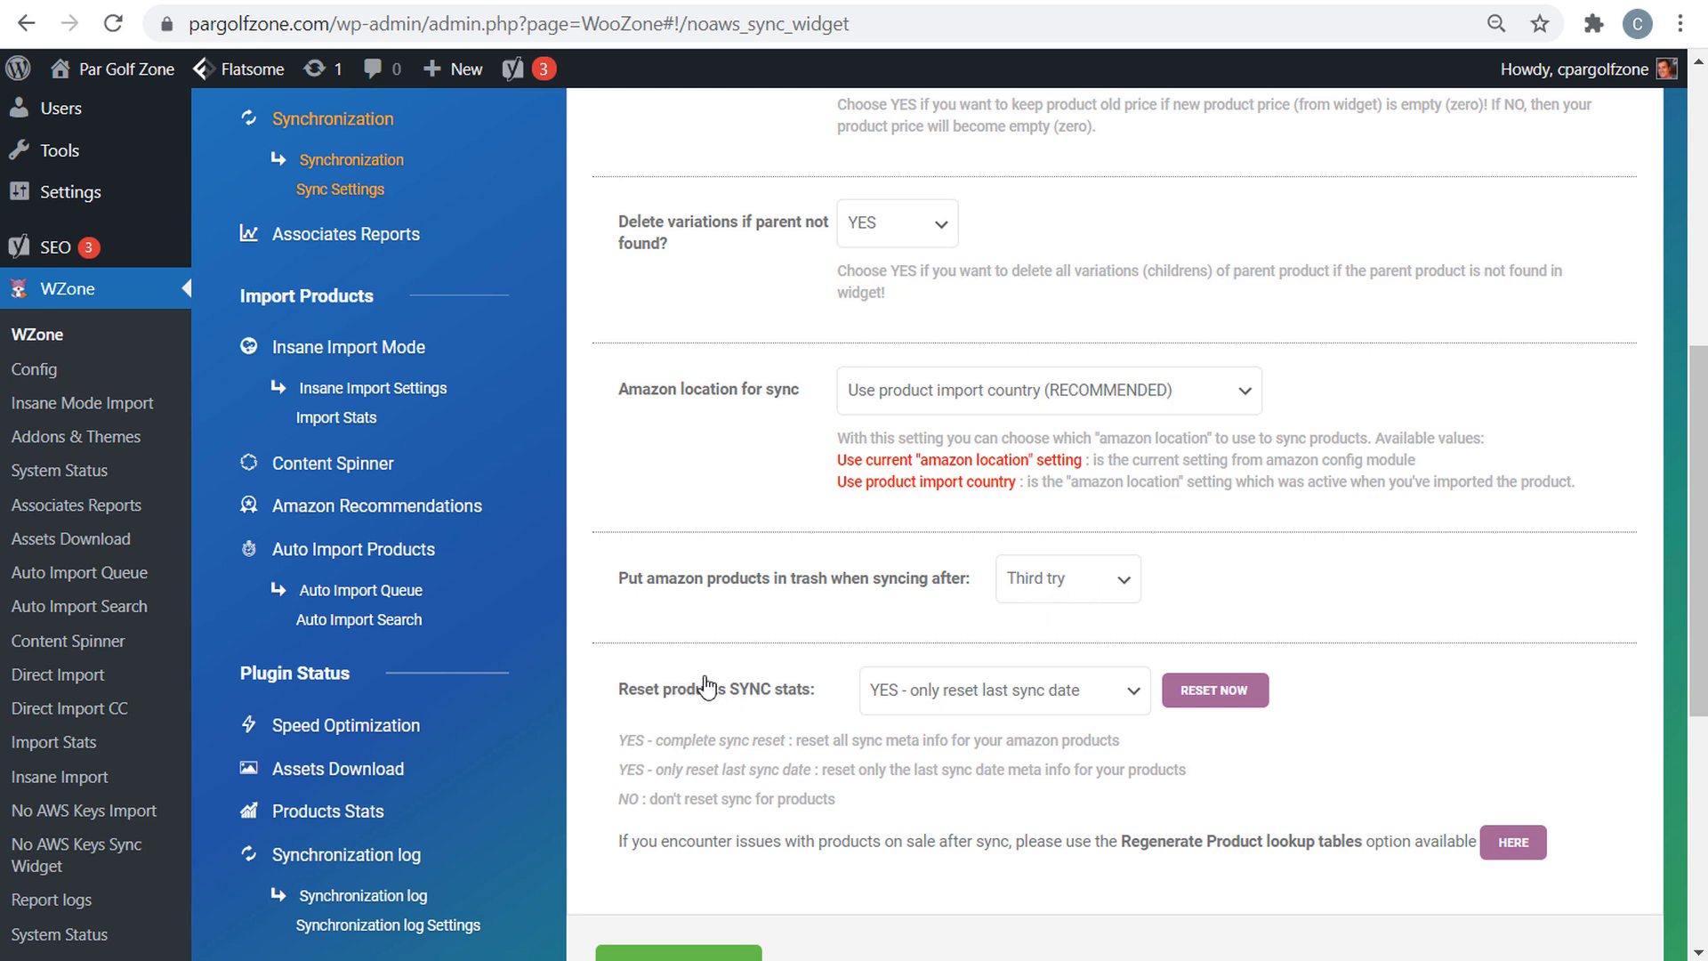
scroll(930, 690, "down", 3)
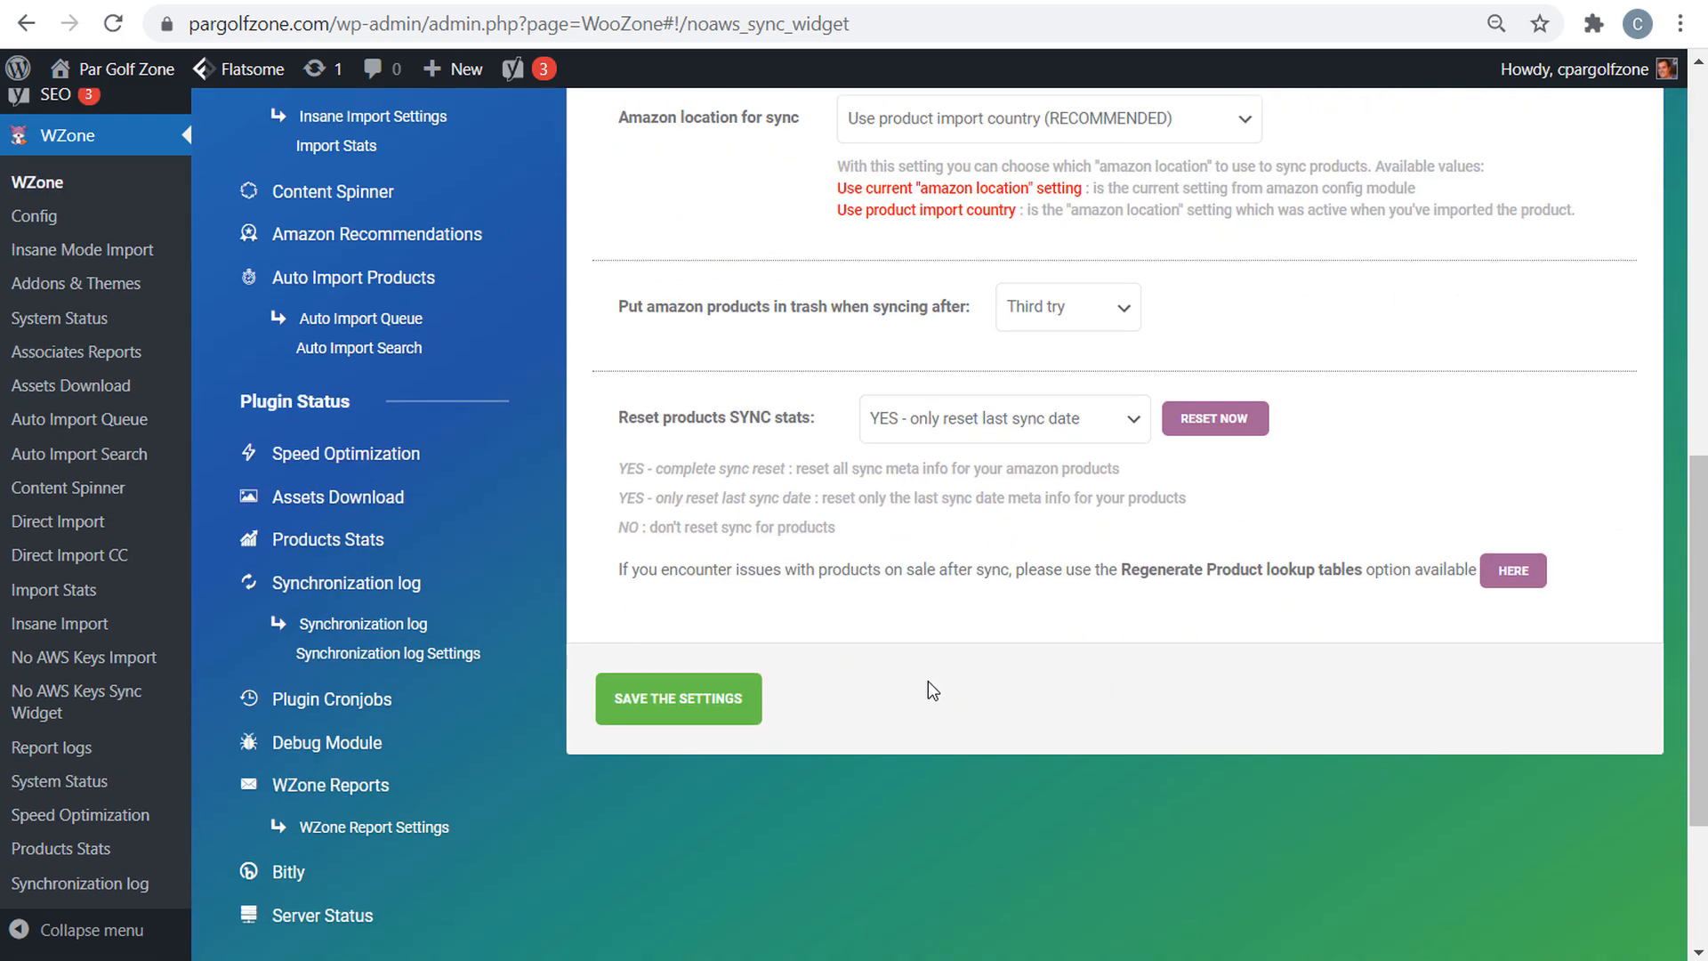
left_click(686, 709)
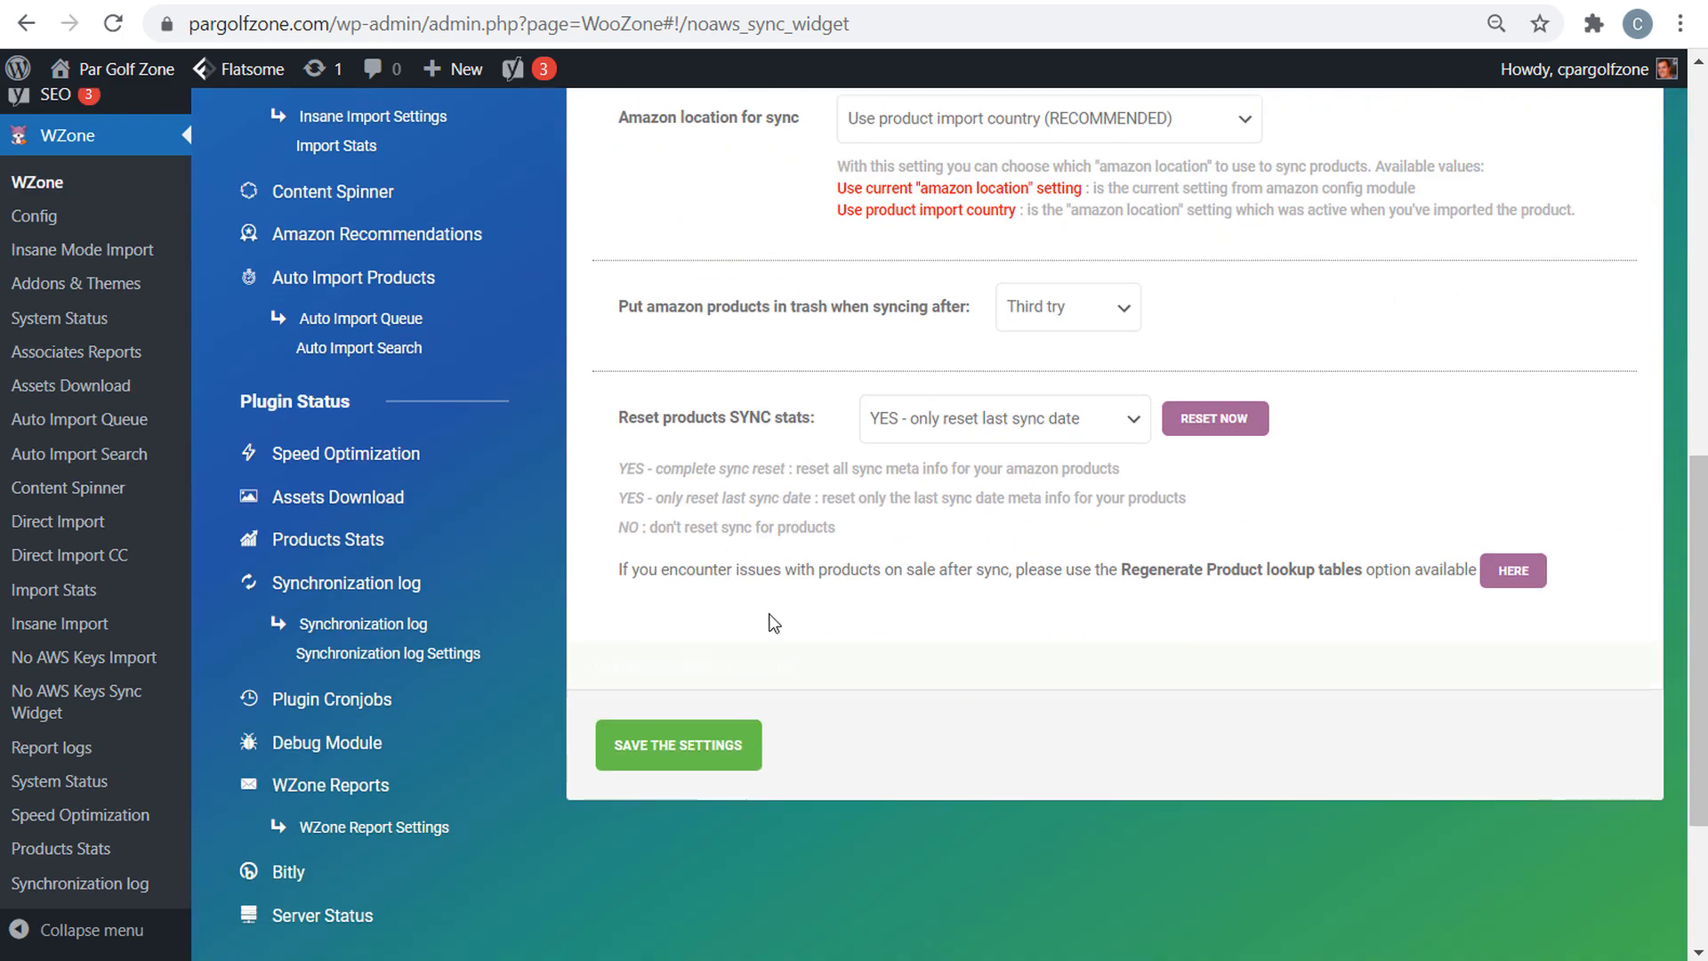
- Recheck the saved sync settings alongside the Callaway Supersoft Max store page
scroll(756, 585, "up", 8)
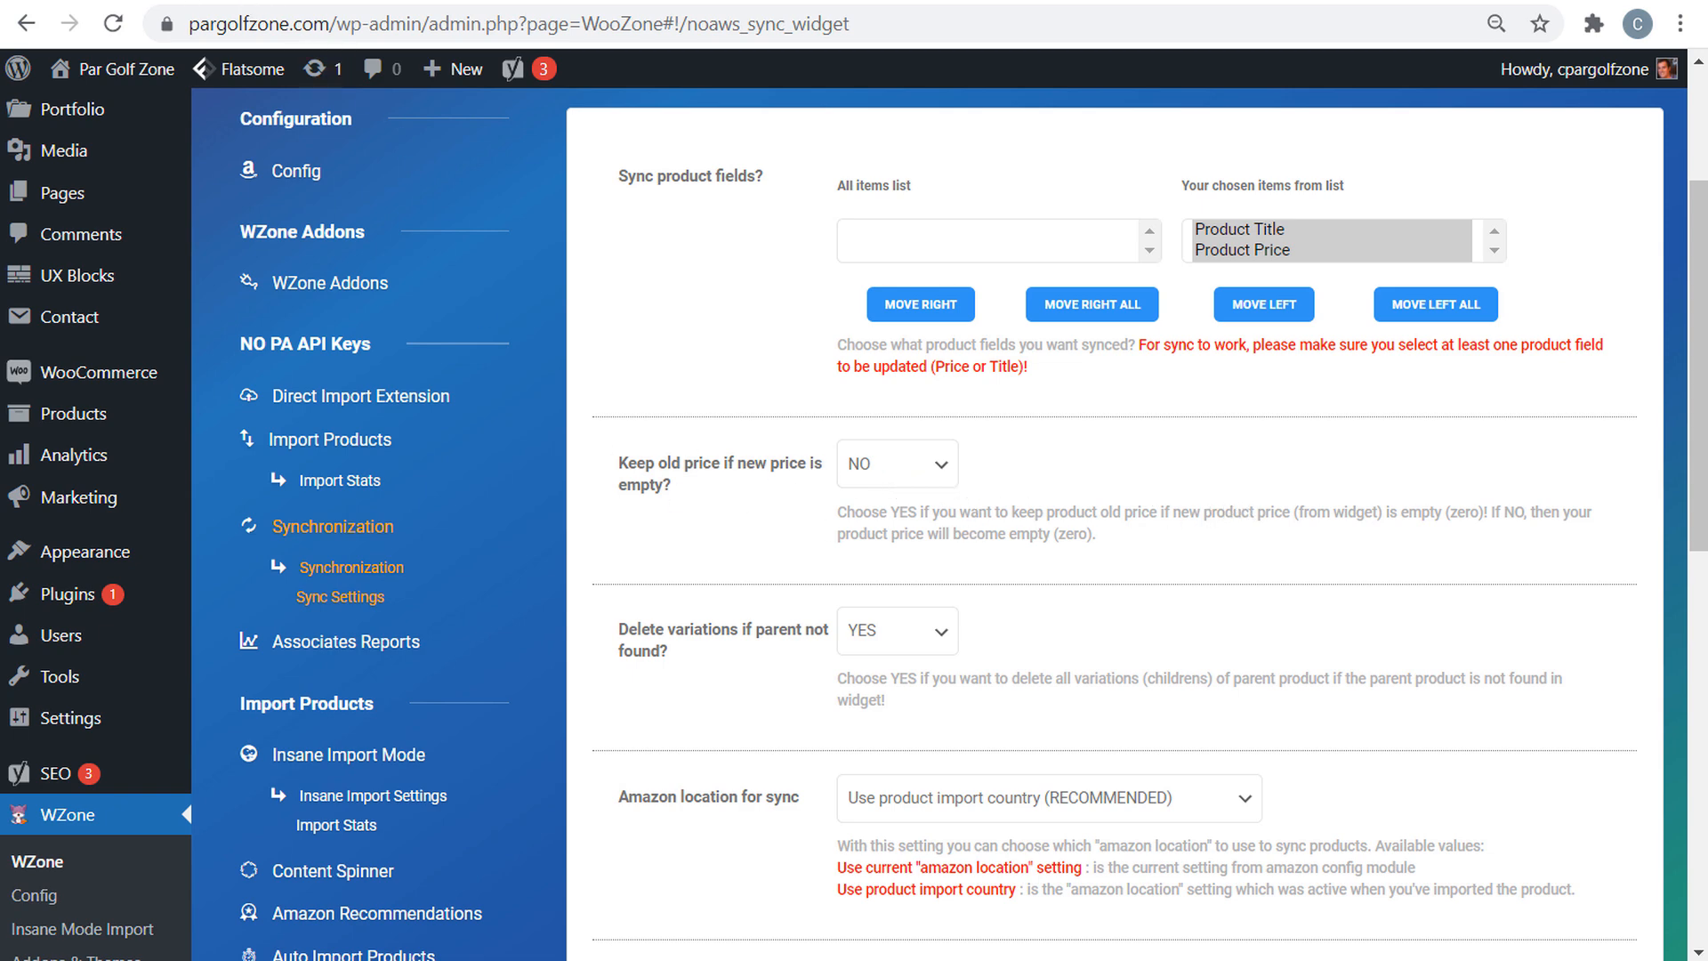
key("ctrl+Tab")
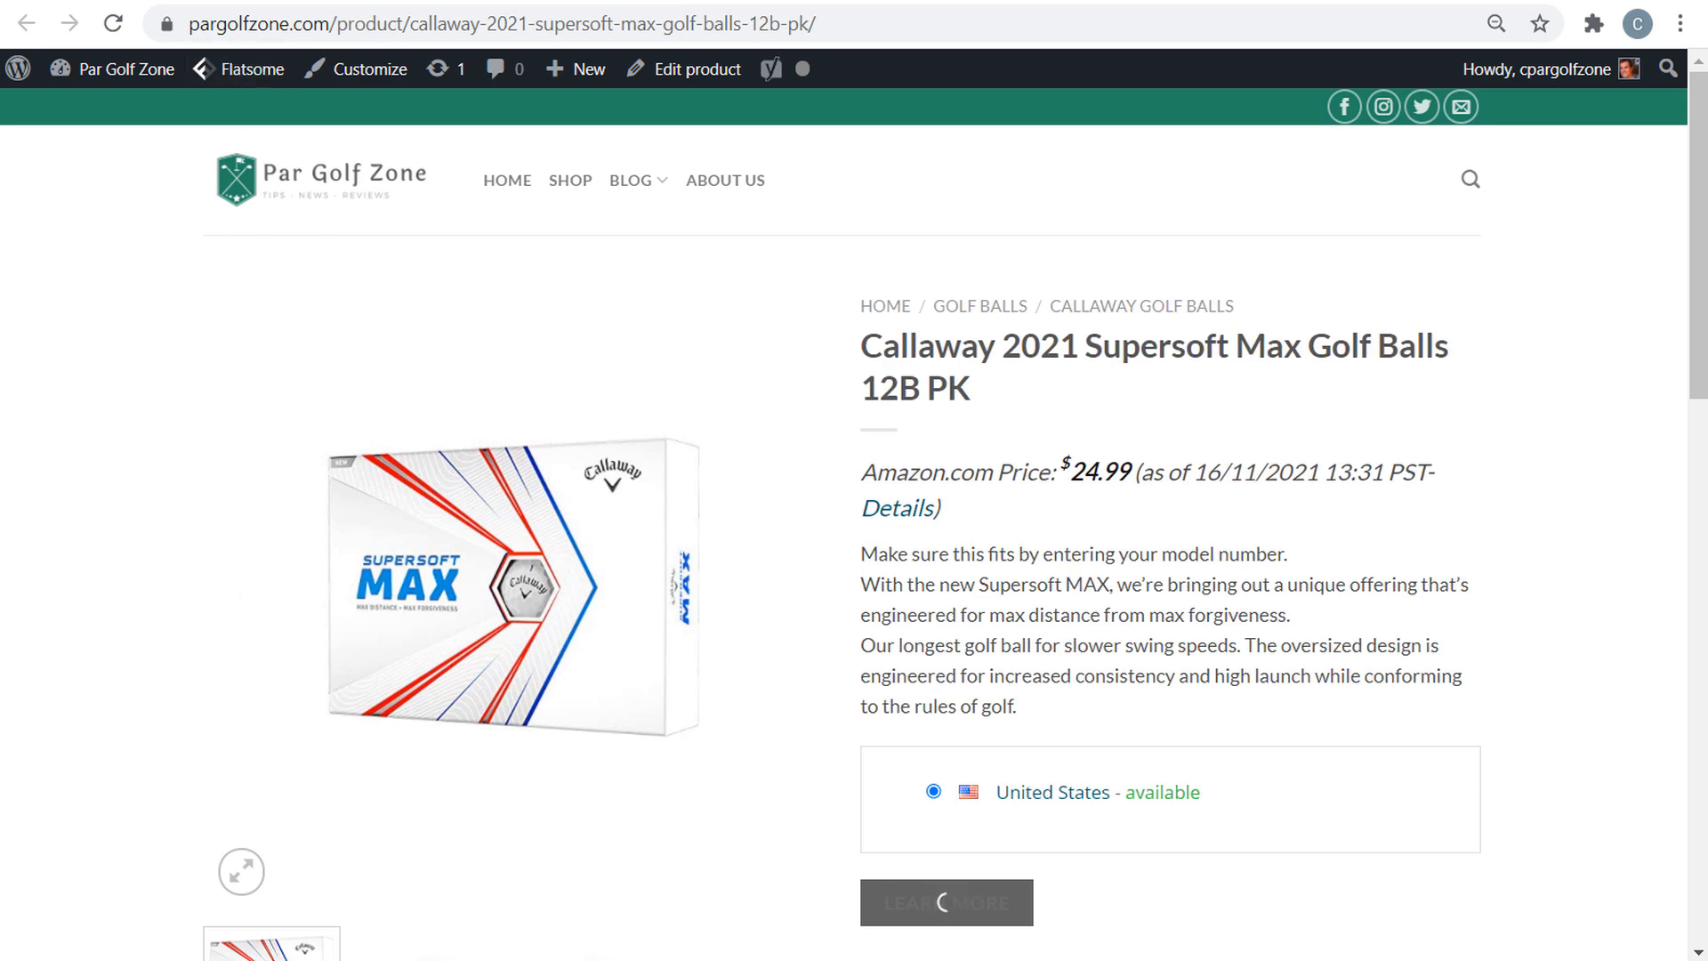
key("ctrl+Tab")
scroll(677, 605, "up", 3)
scroll(682, 534, "down", 5)
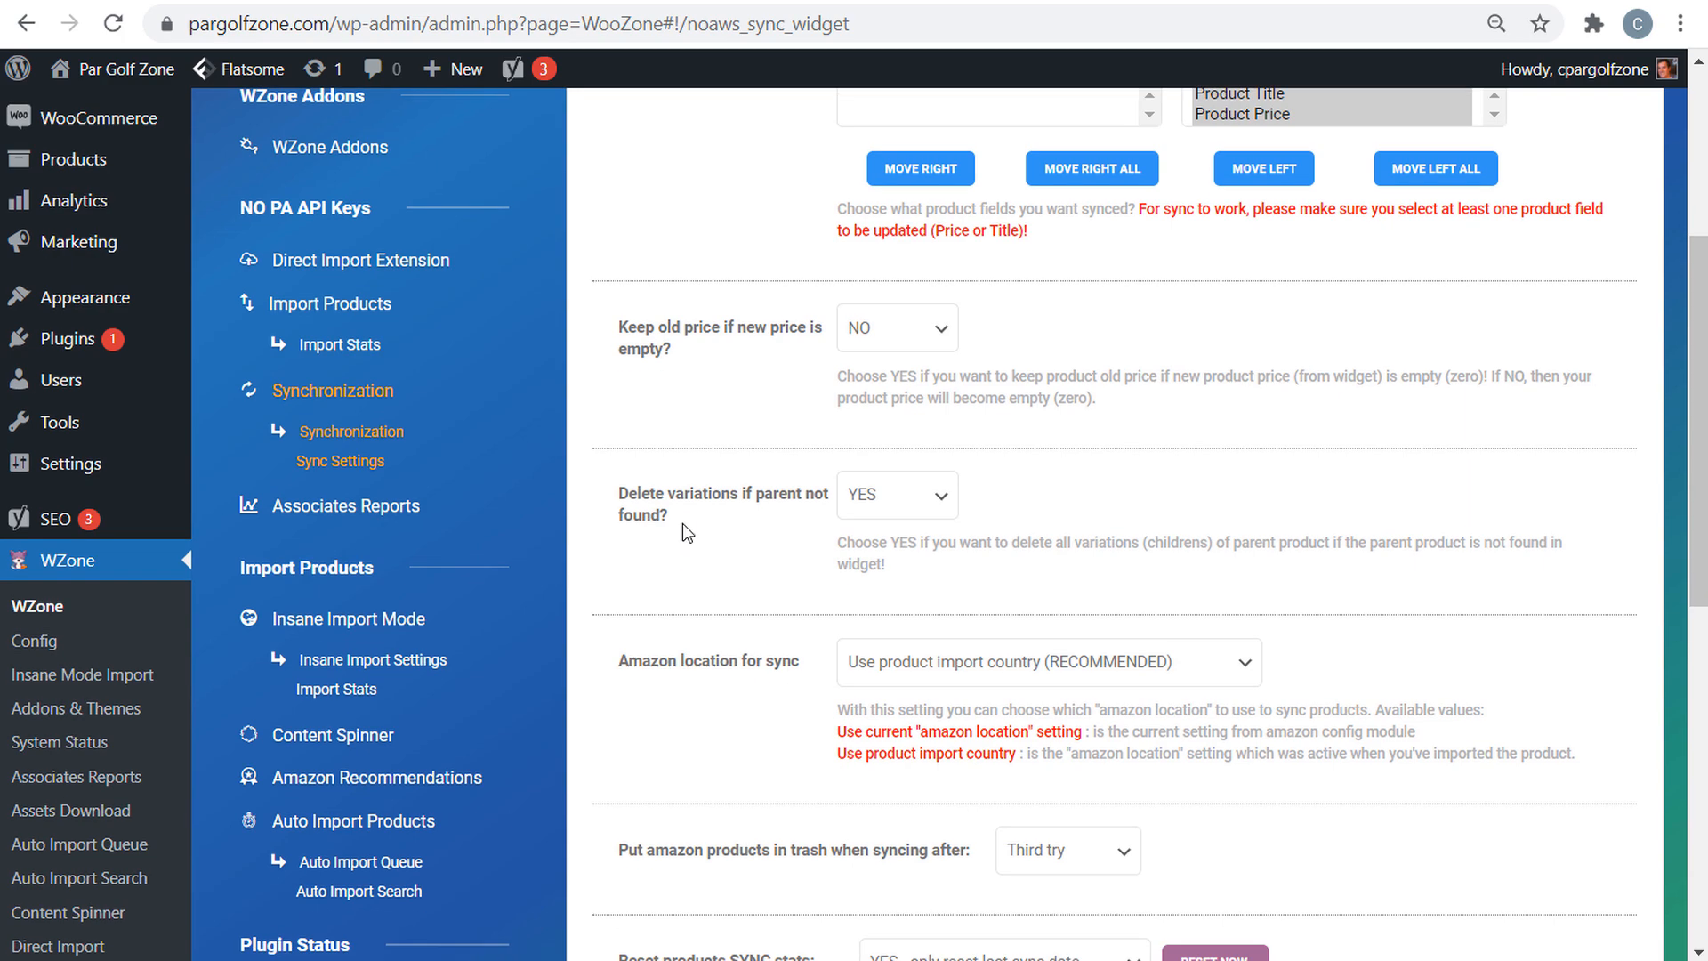
scroll(680, 436, "down", 3)
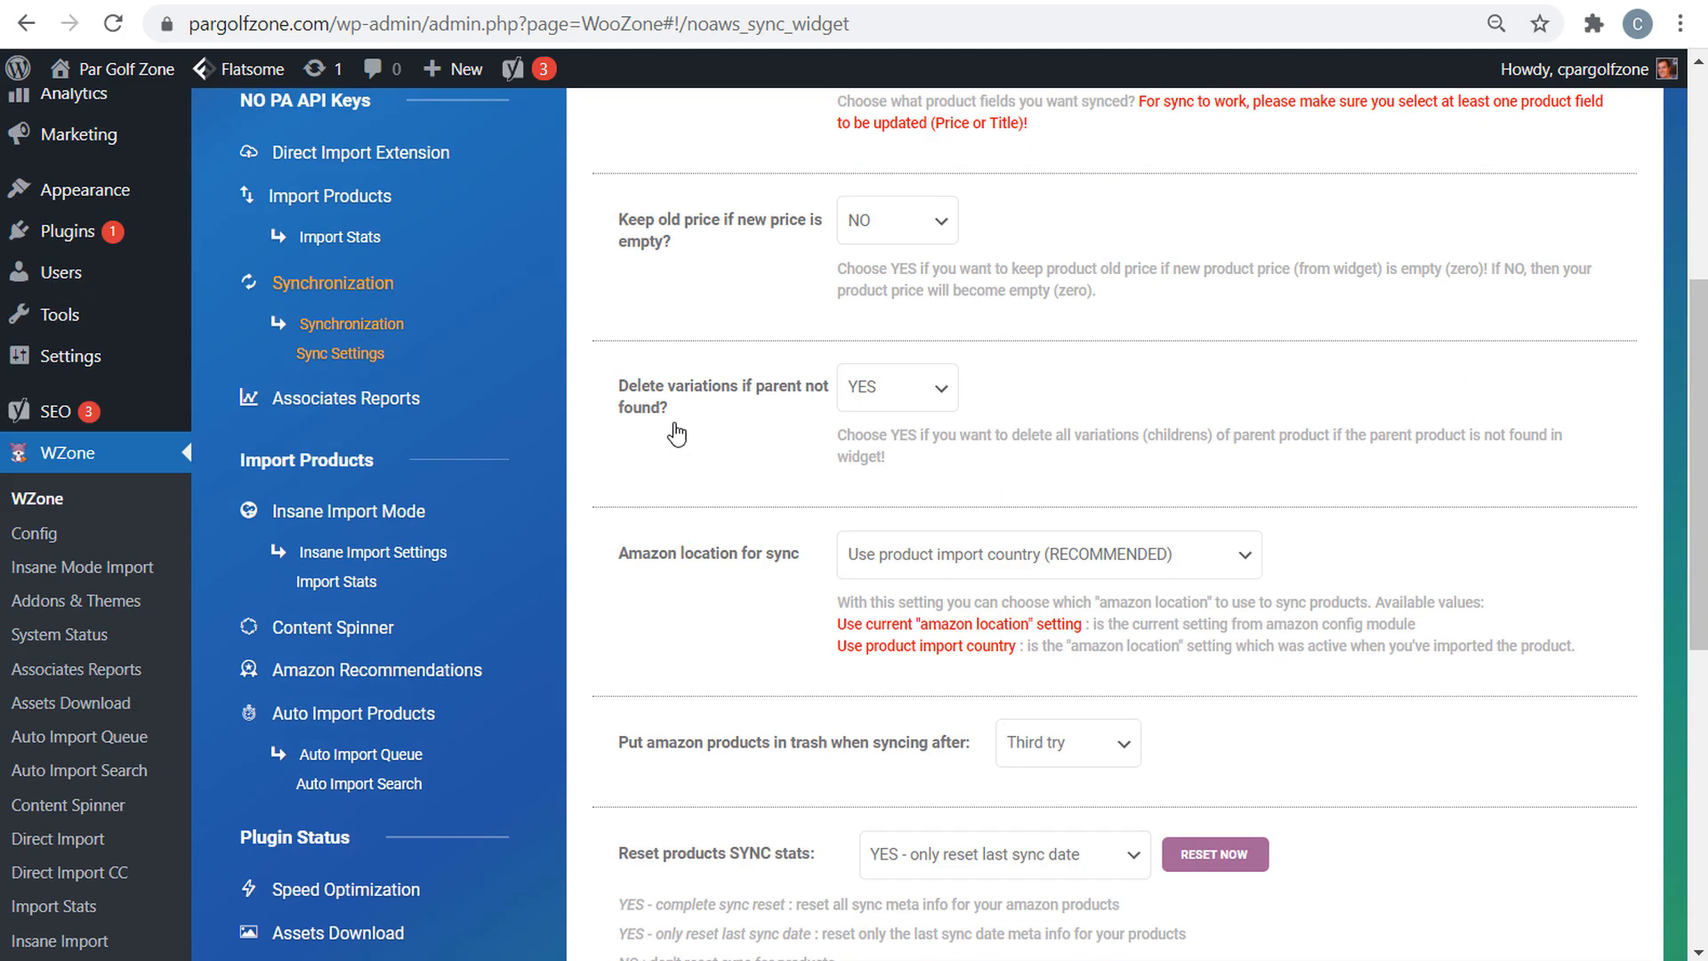
scroll(683, 416, "down", 3)
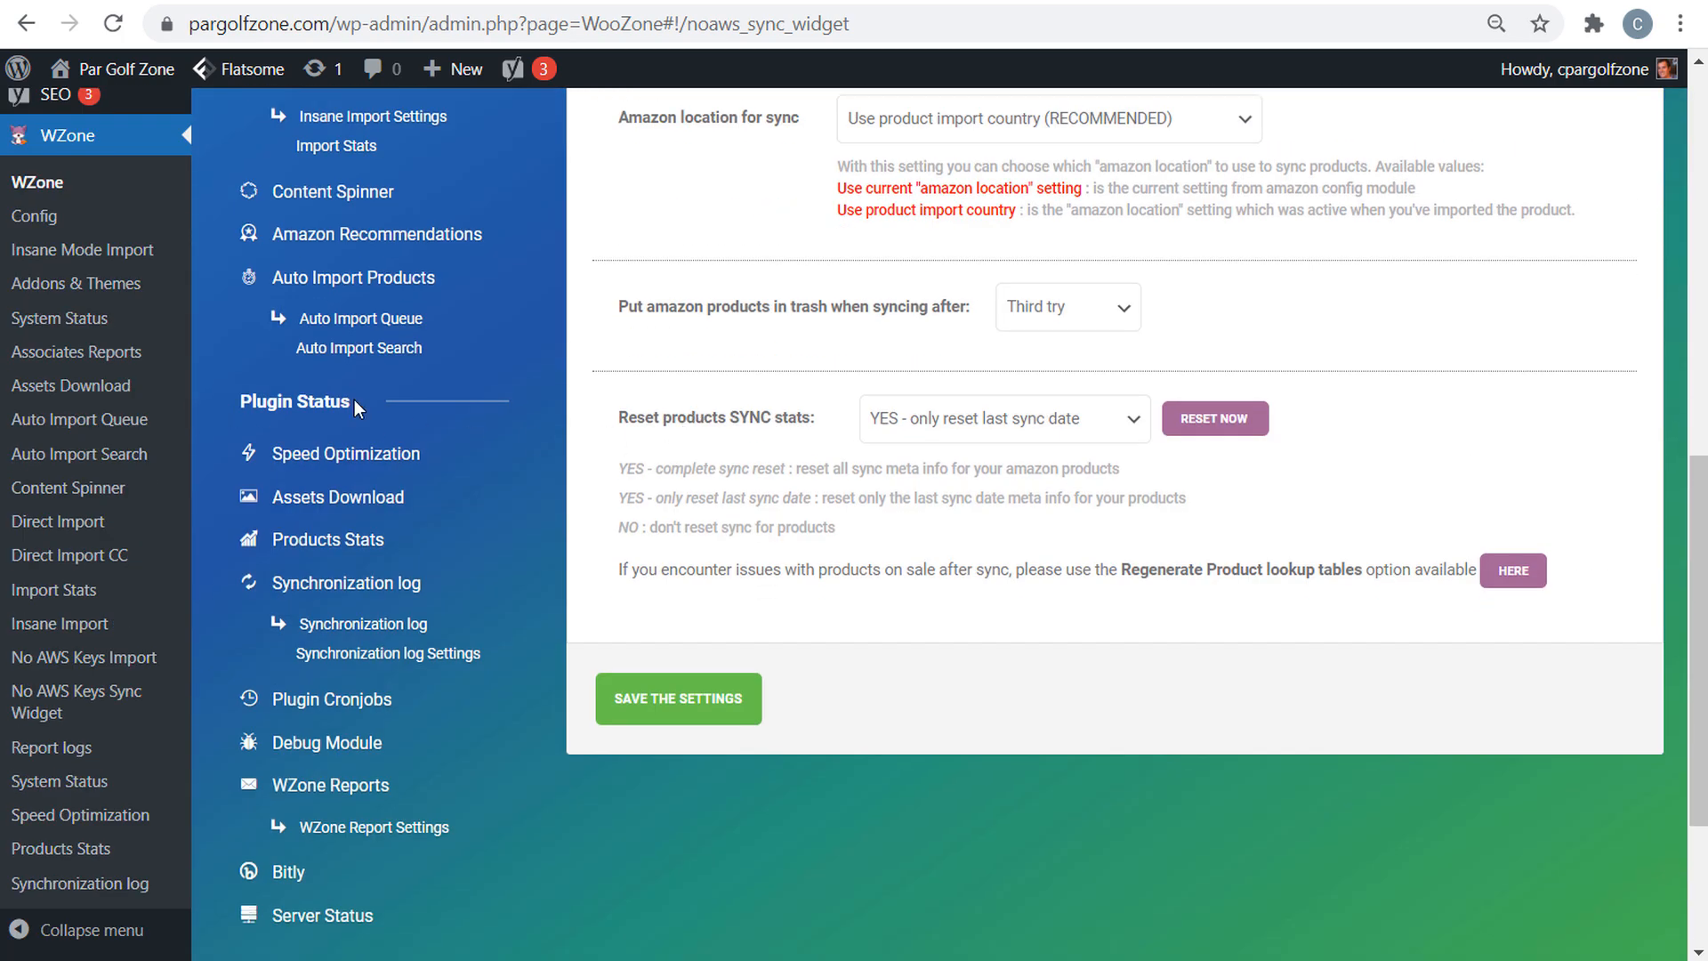
- Open the Synchronization log, check the cronjob stats and choose Every single day as the sync recurrence
left_click(347, 582)
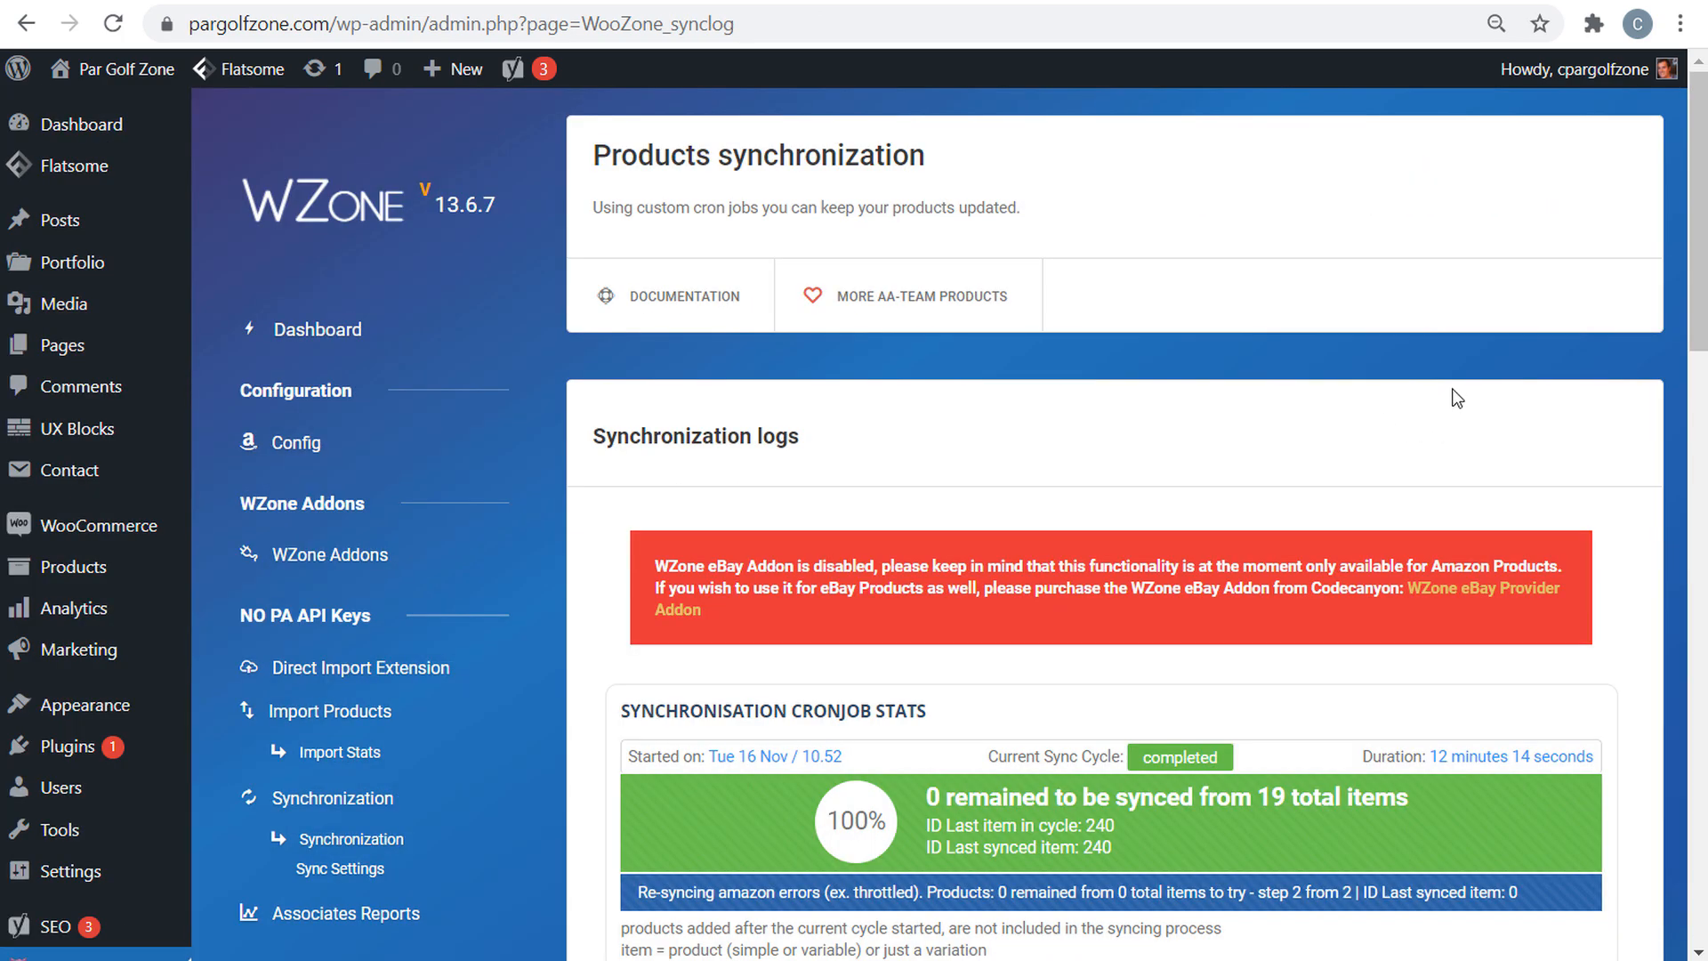
scroll(1500, 416, "down", 5)
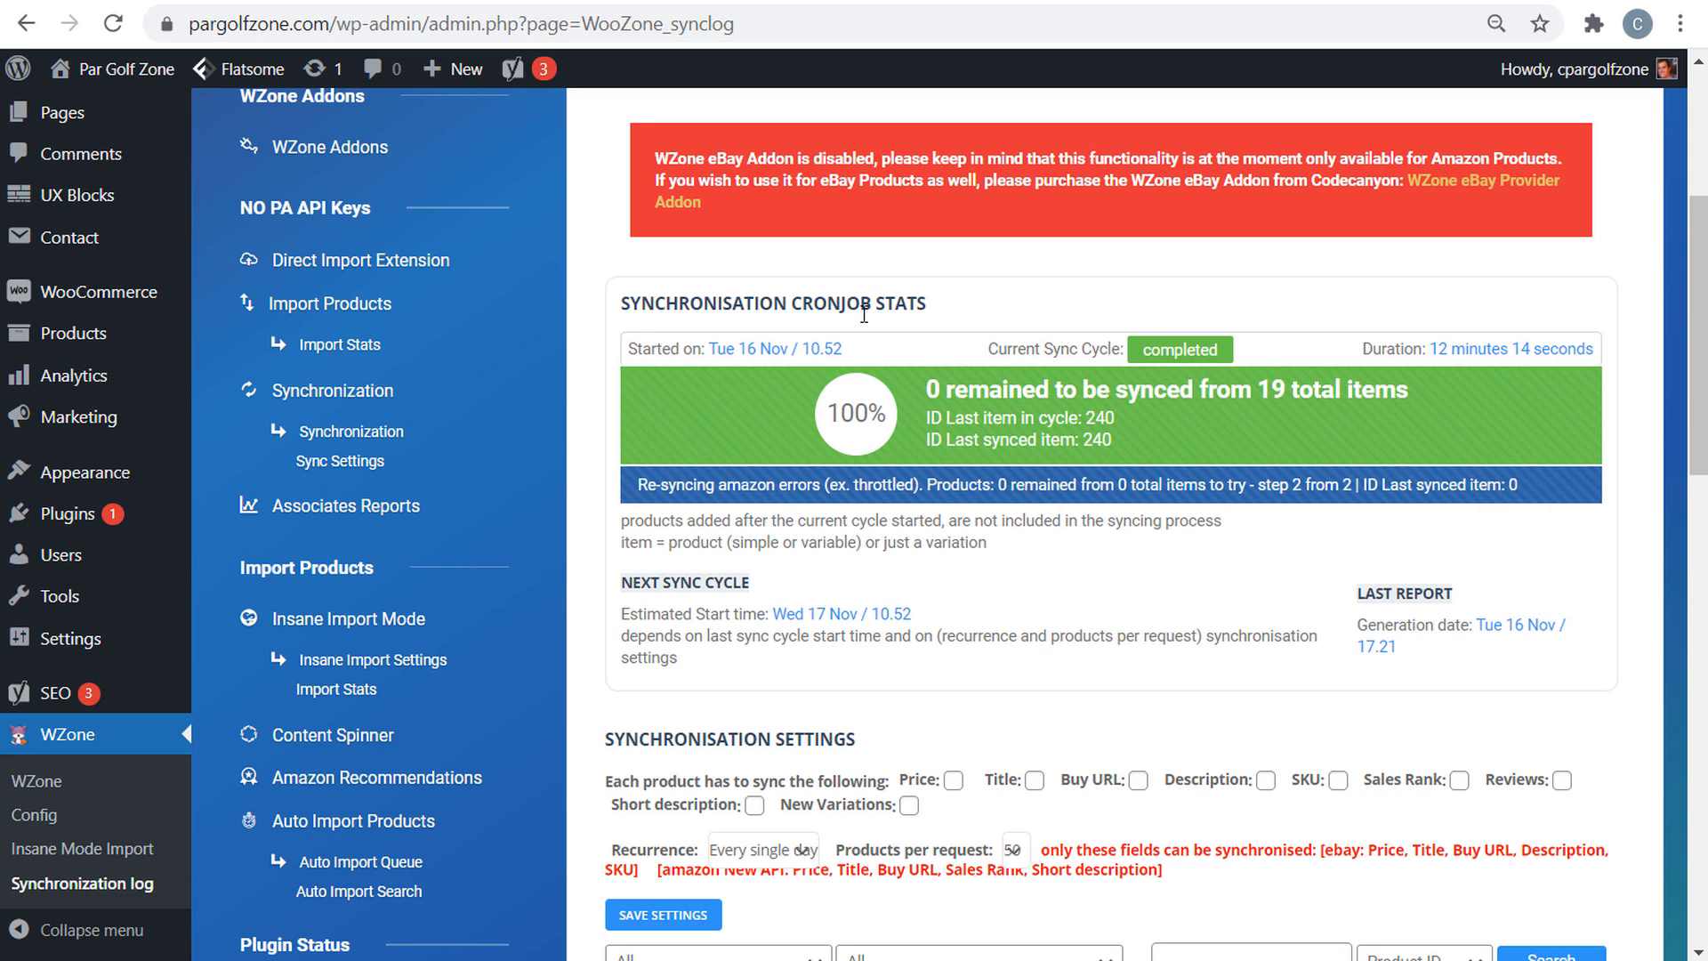
left_click_drag(631, 349, 818, 344)
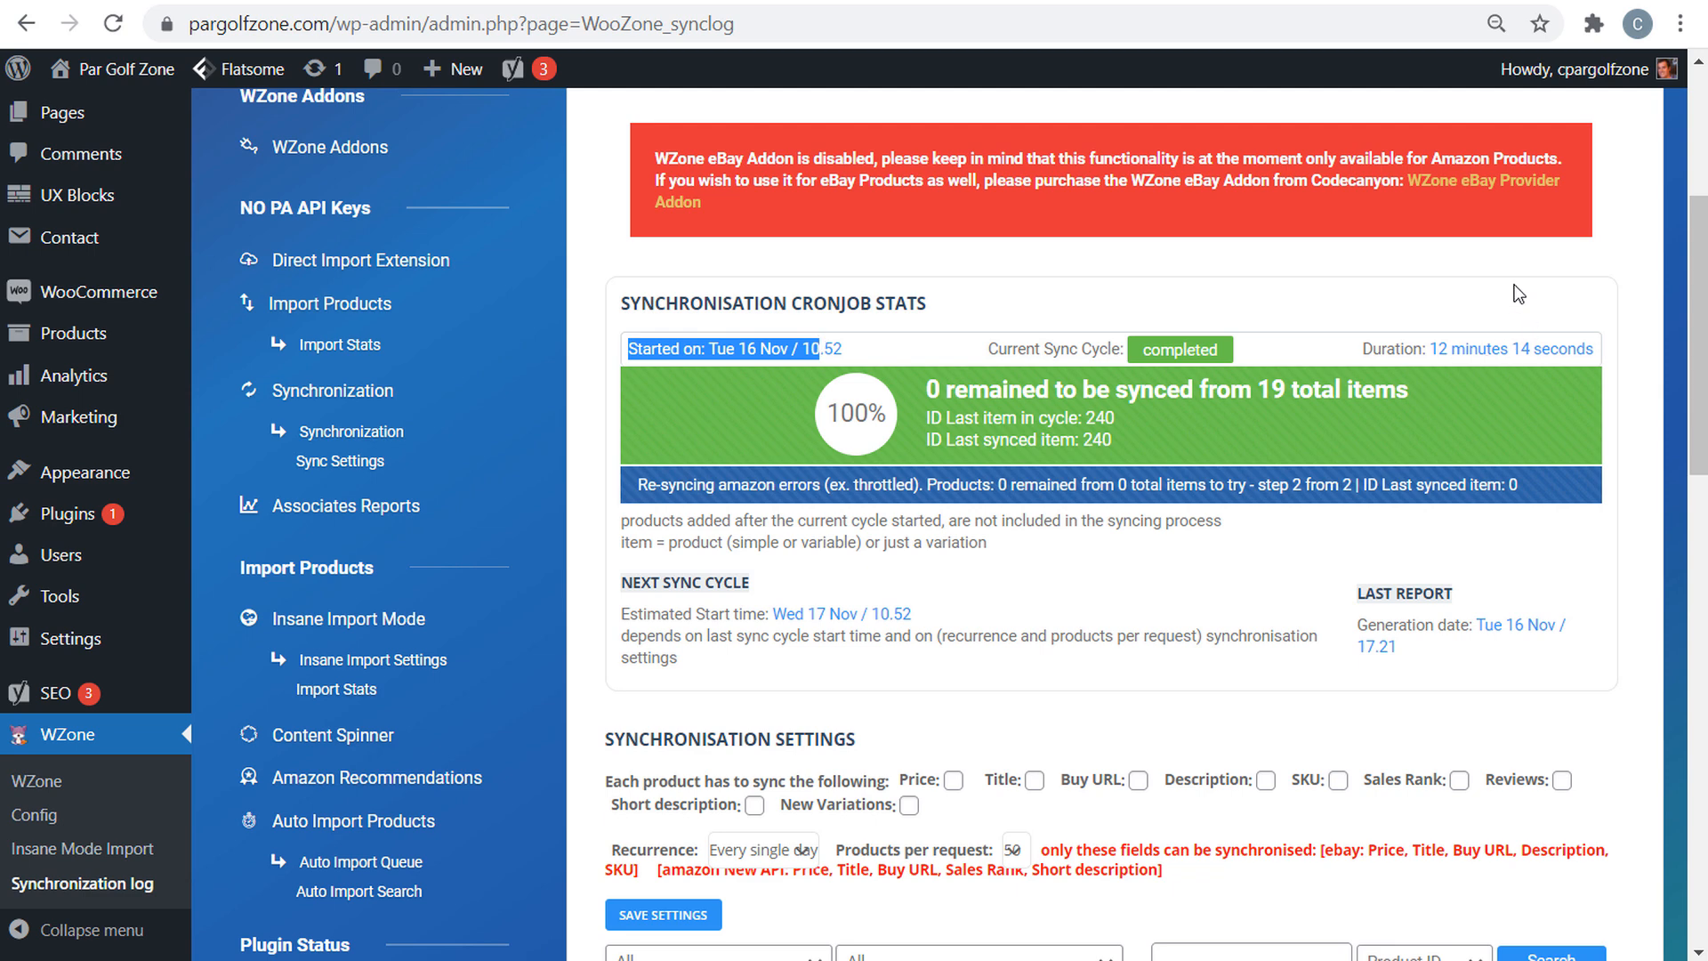
scroll(1426, 330, "down", 3)
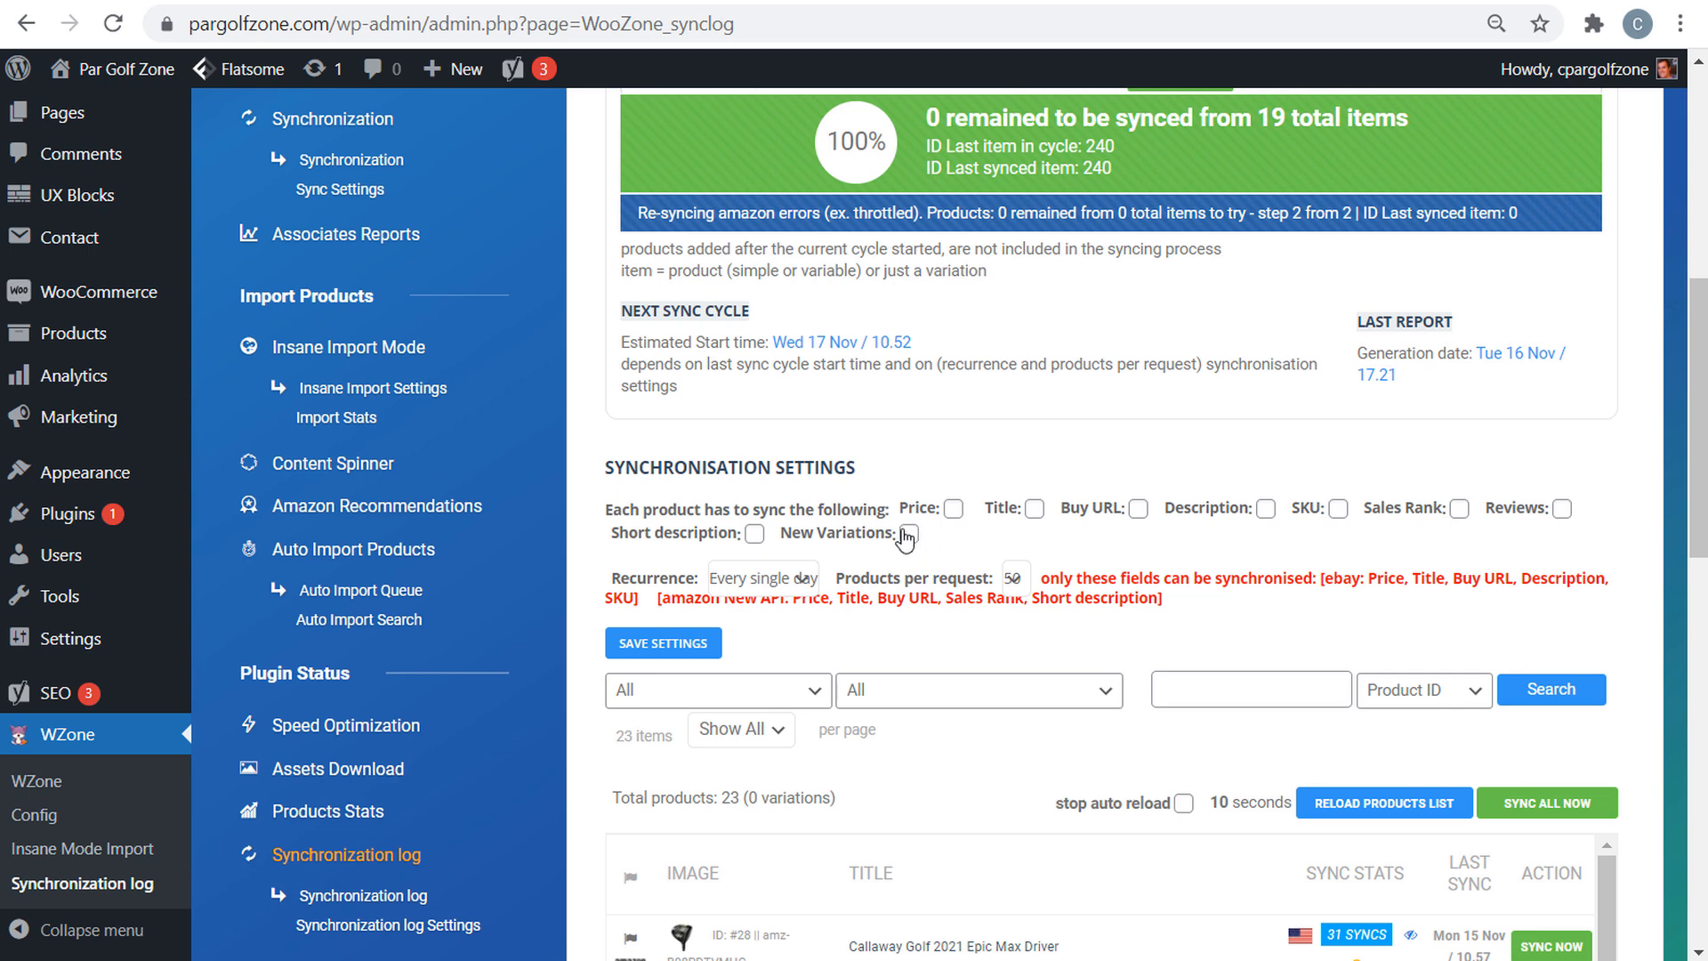
left_click(765, 580)
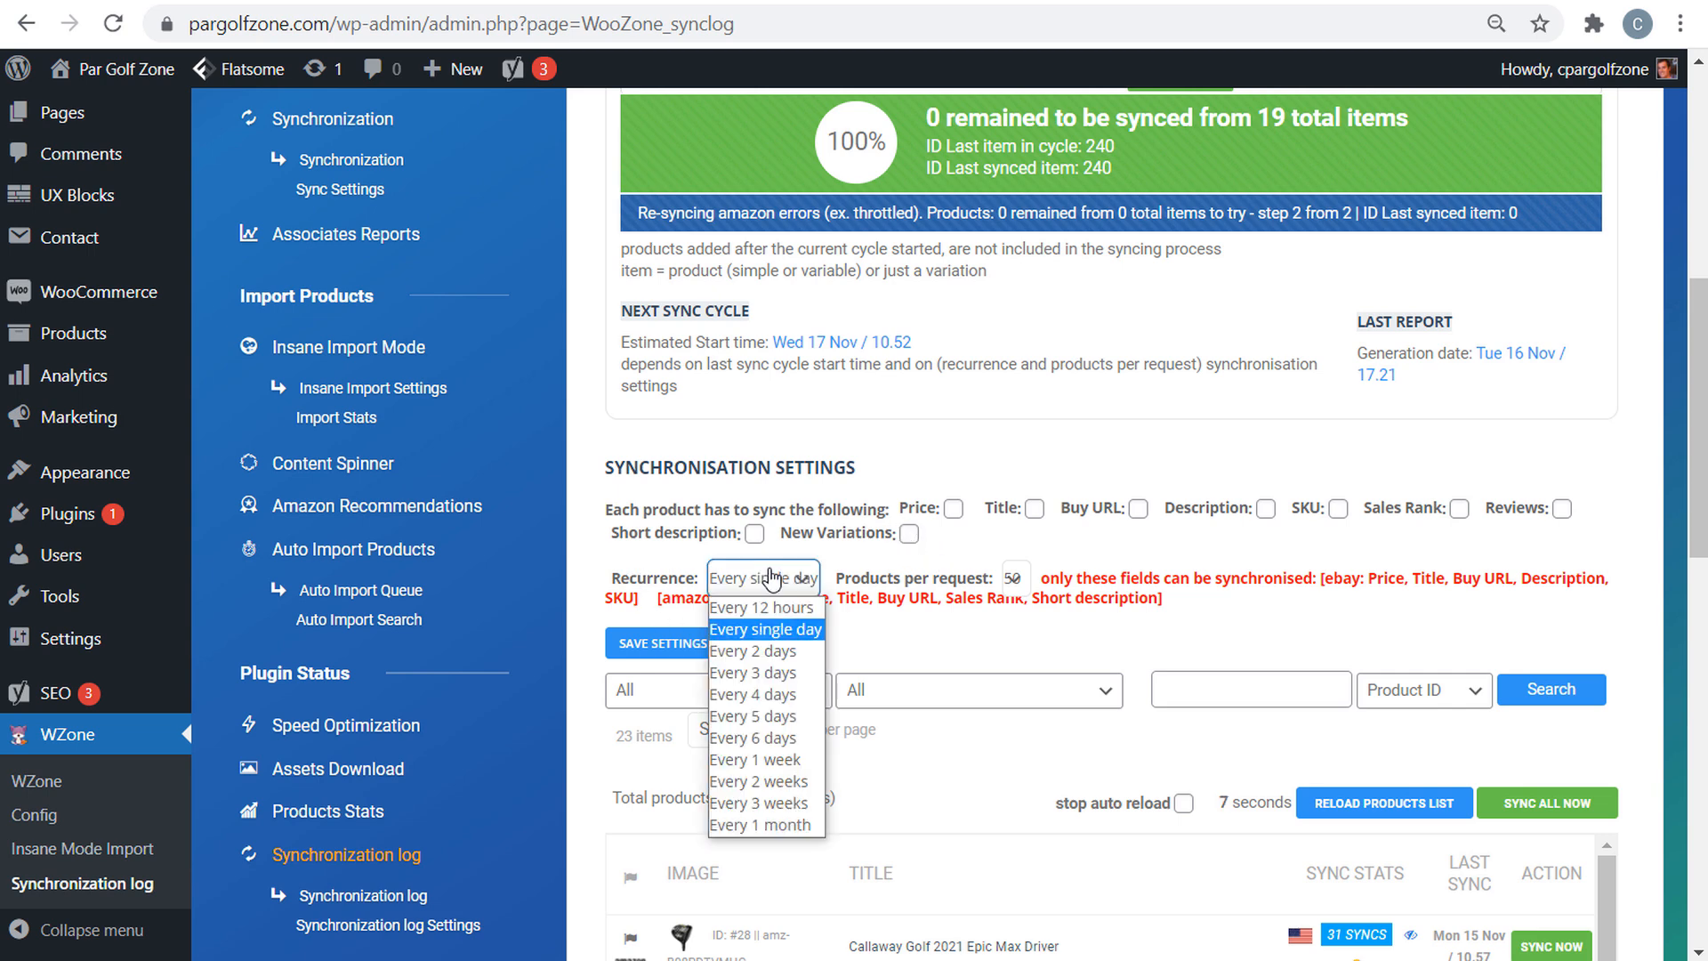
left_click(783, 629)
- Look over the product sync list and open the Synchronization log Settings to examine their options
scroll(993, 575, "down", 5)
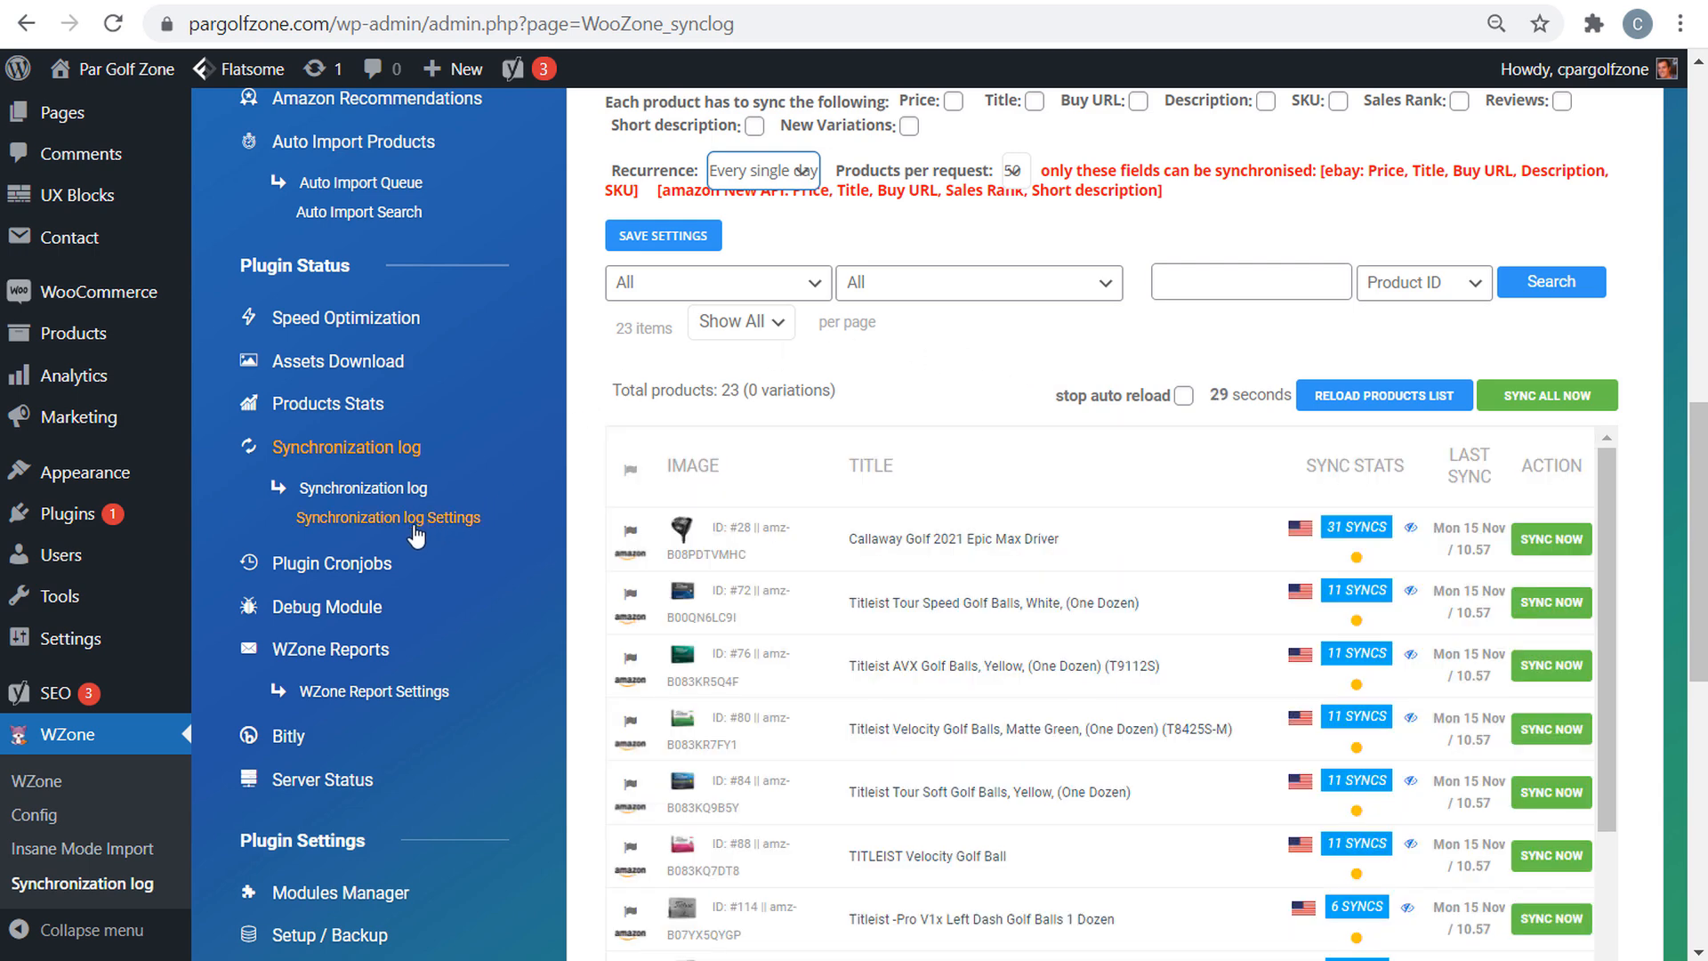
left_click(342, 525)
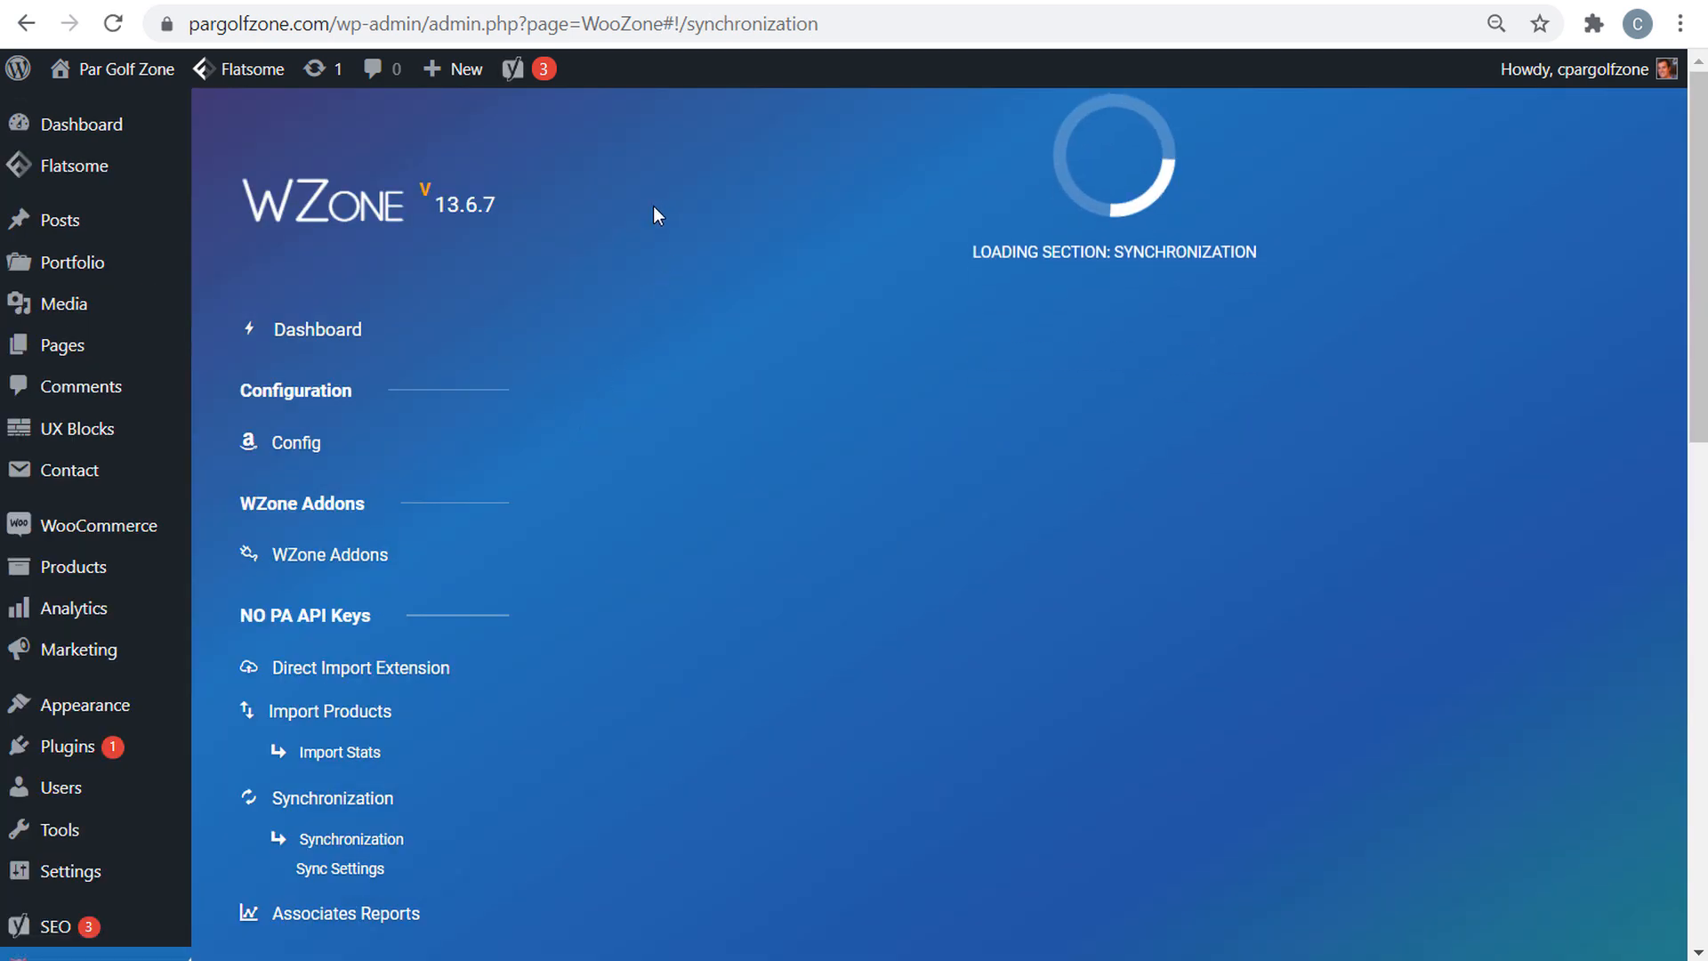
scroll(566, 543, "down", 3)
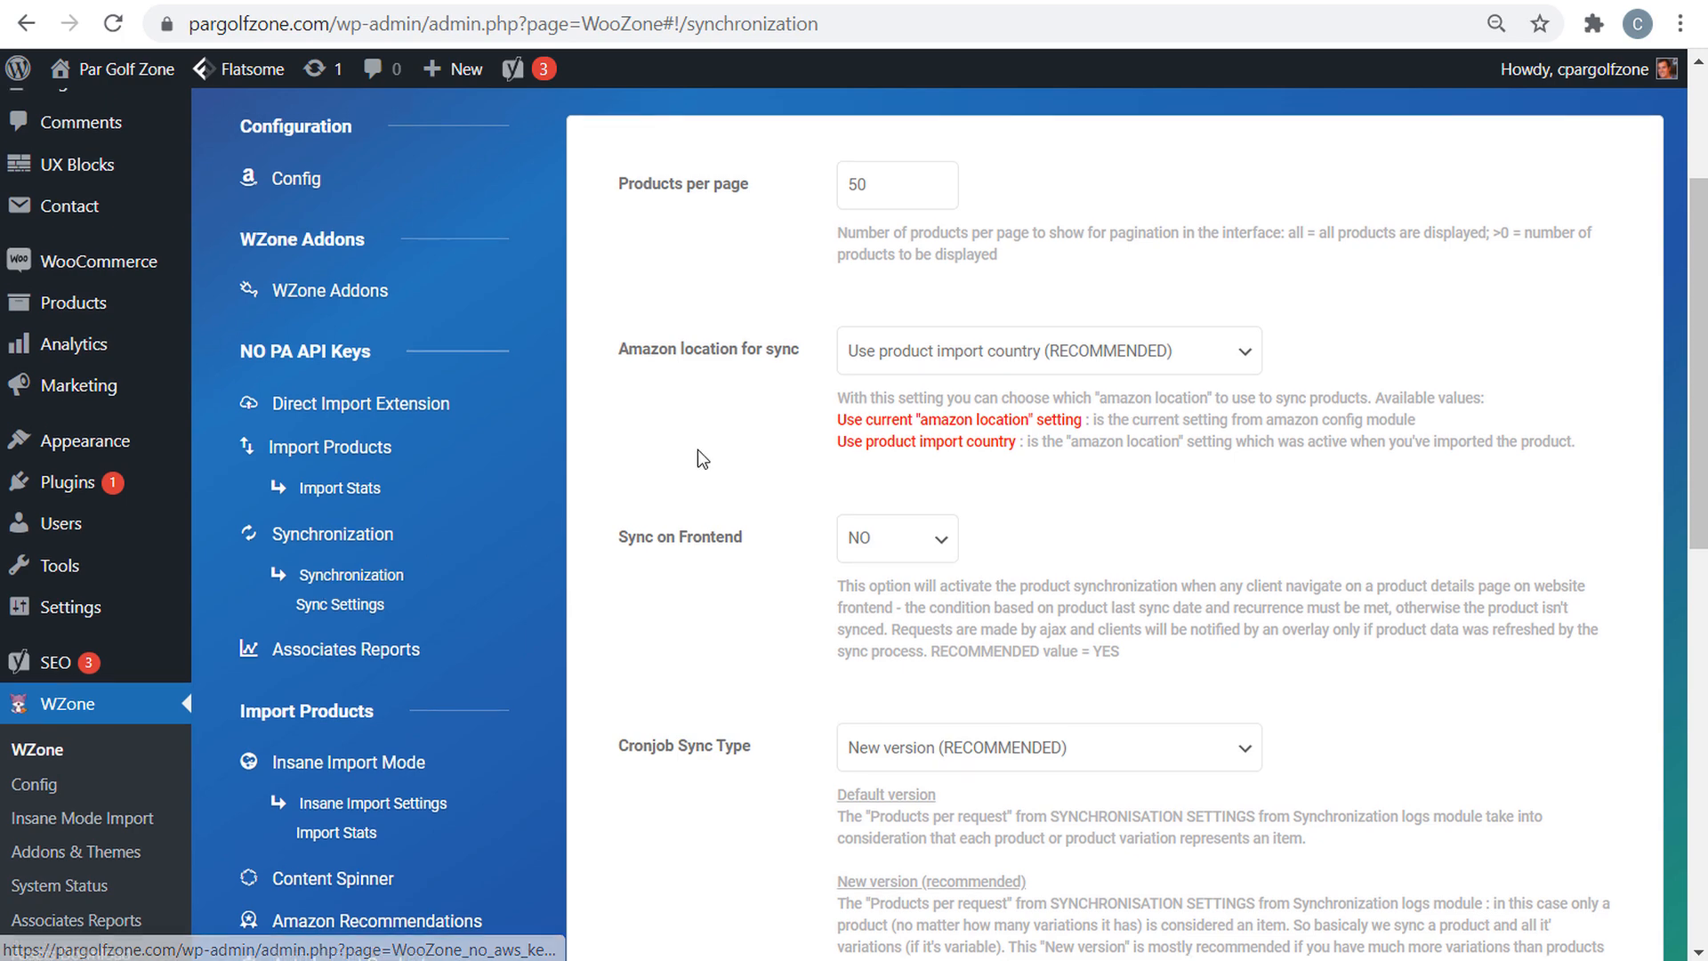
- Set the Cronjob Sync Prods Orderby option in the synchronization settings to Product Page Views (DESC)
scroll(698, 454, "up", 2)
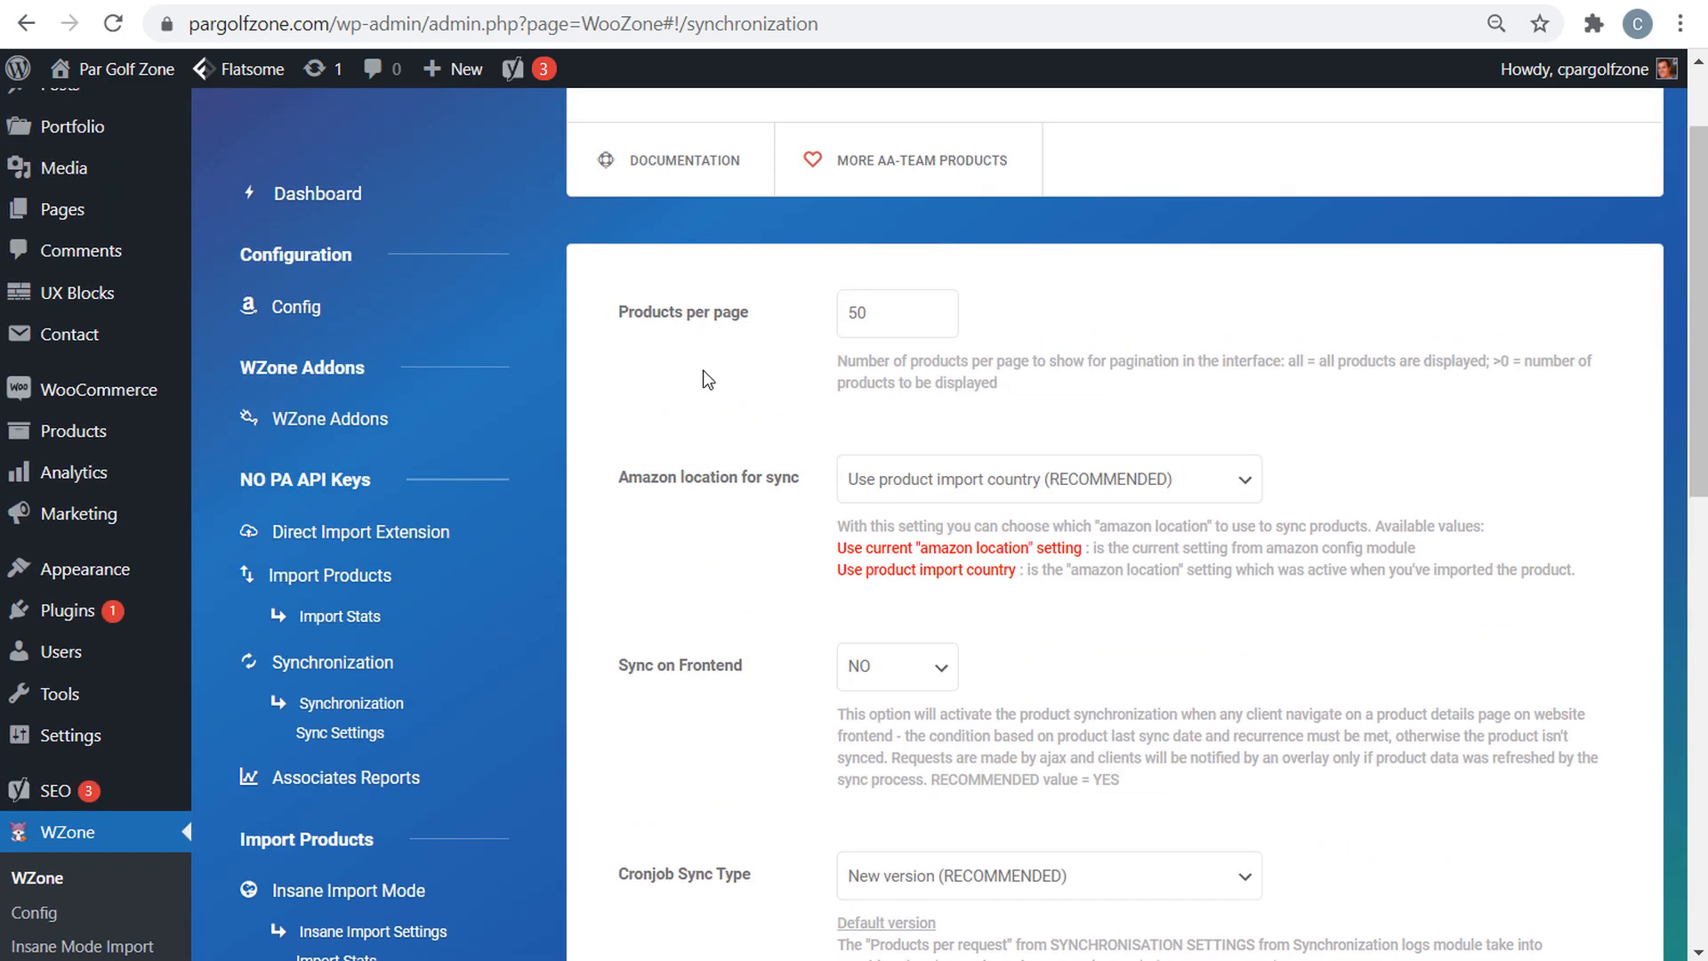
scroll(706, 374, "down", 5)
scroll(695, 445, "down", 5)
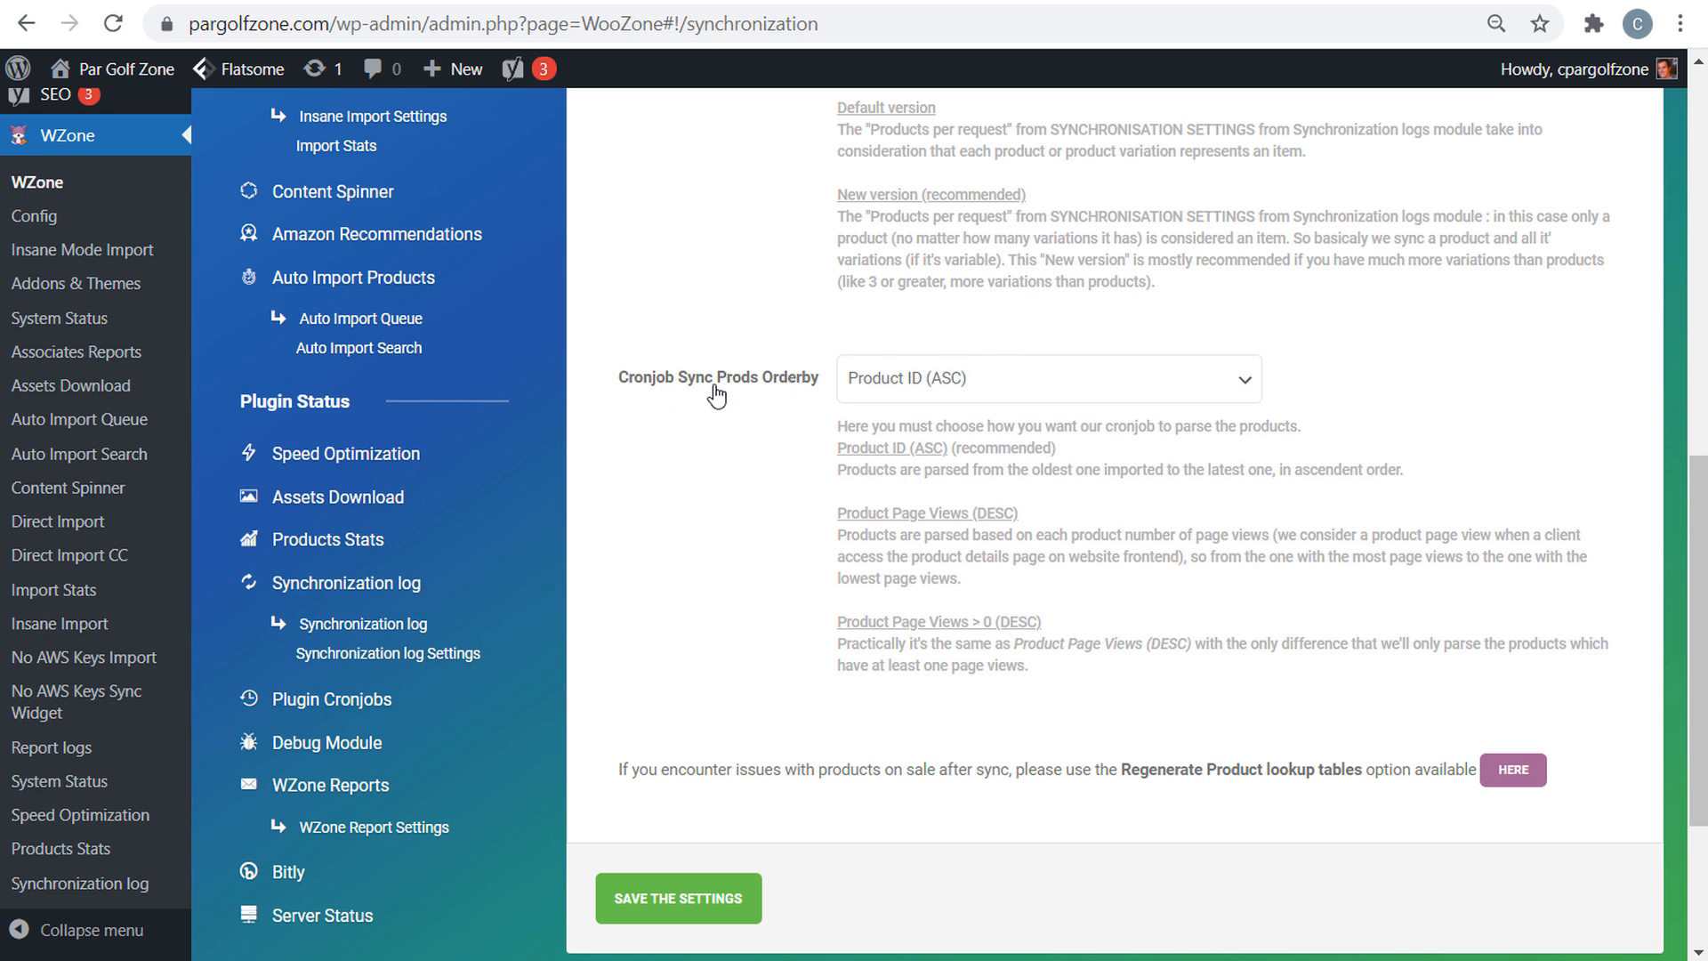
left_click(1023, 383)
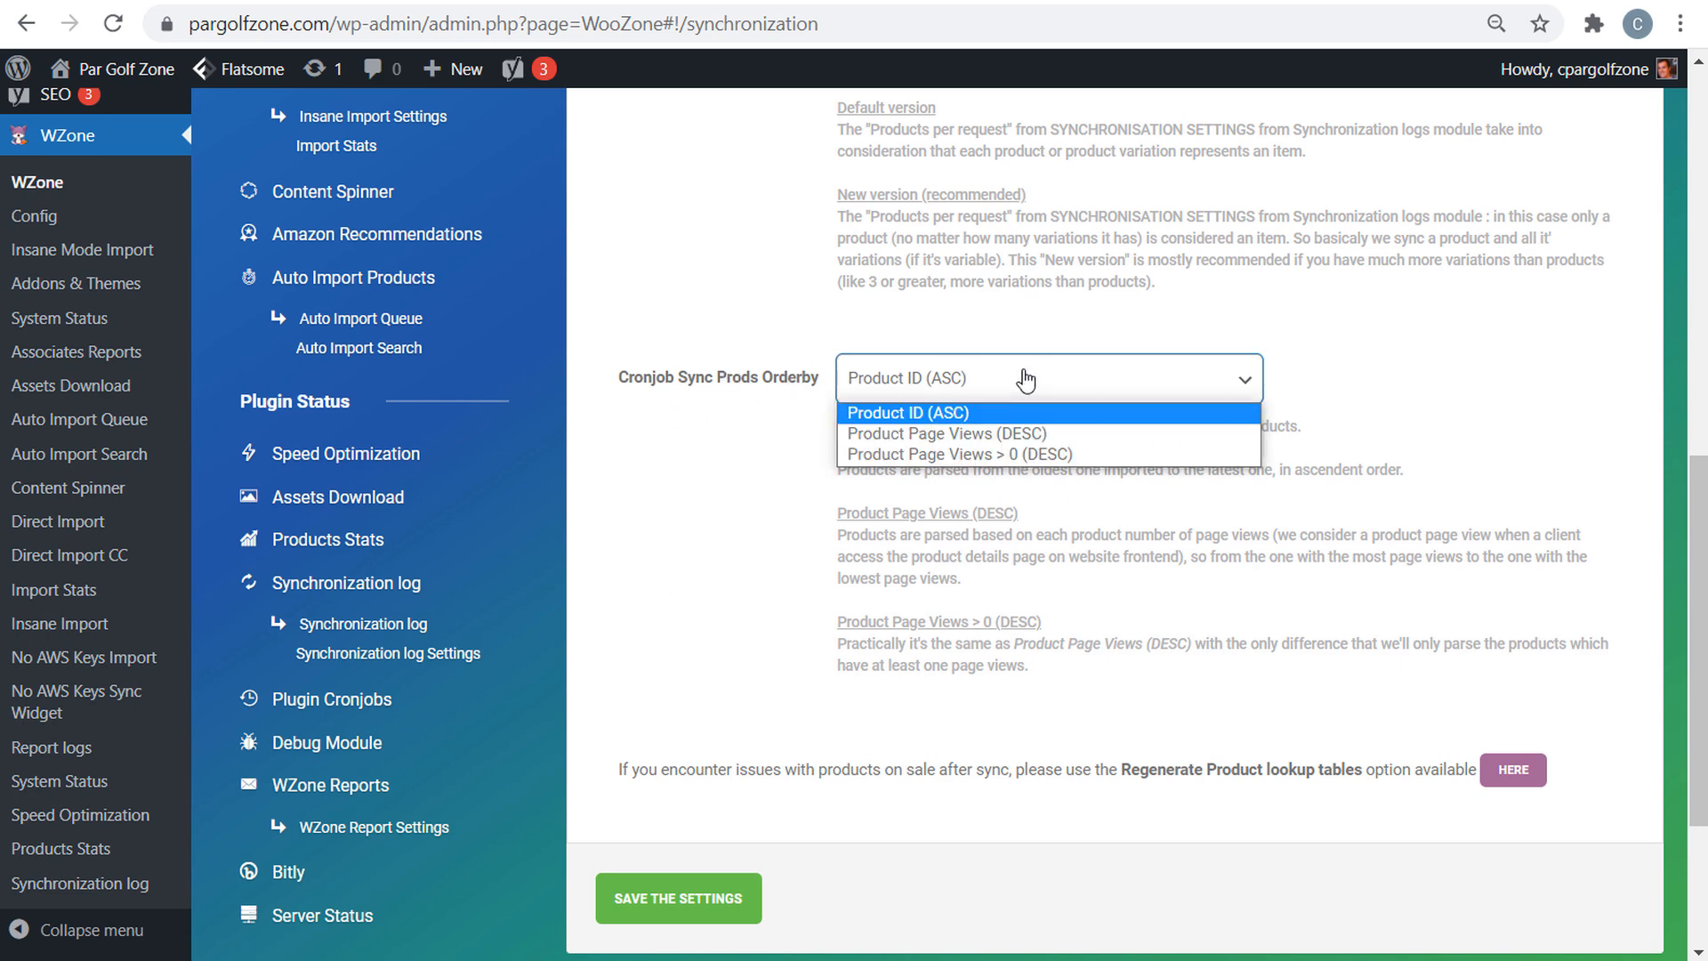
left_click(1126, 440)
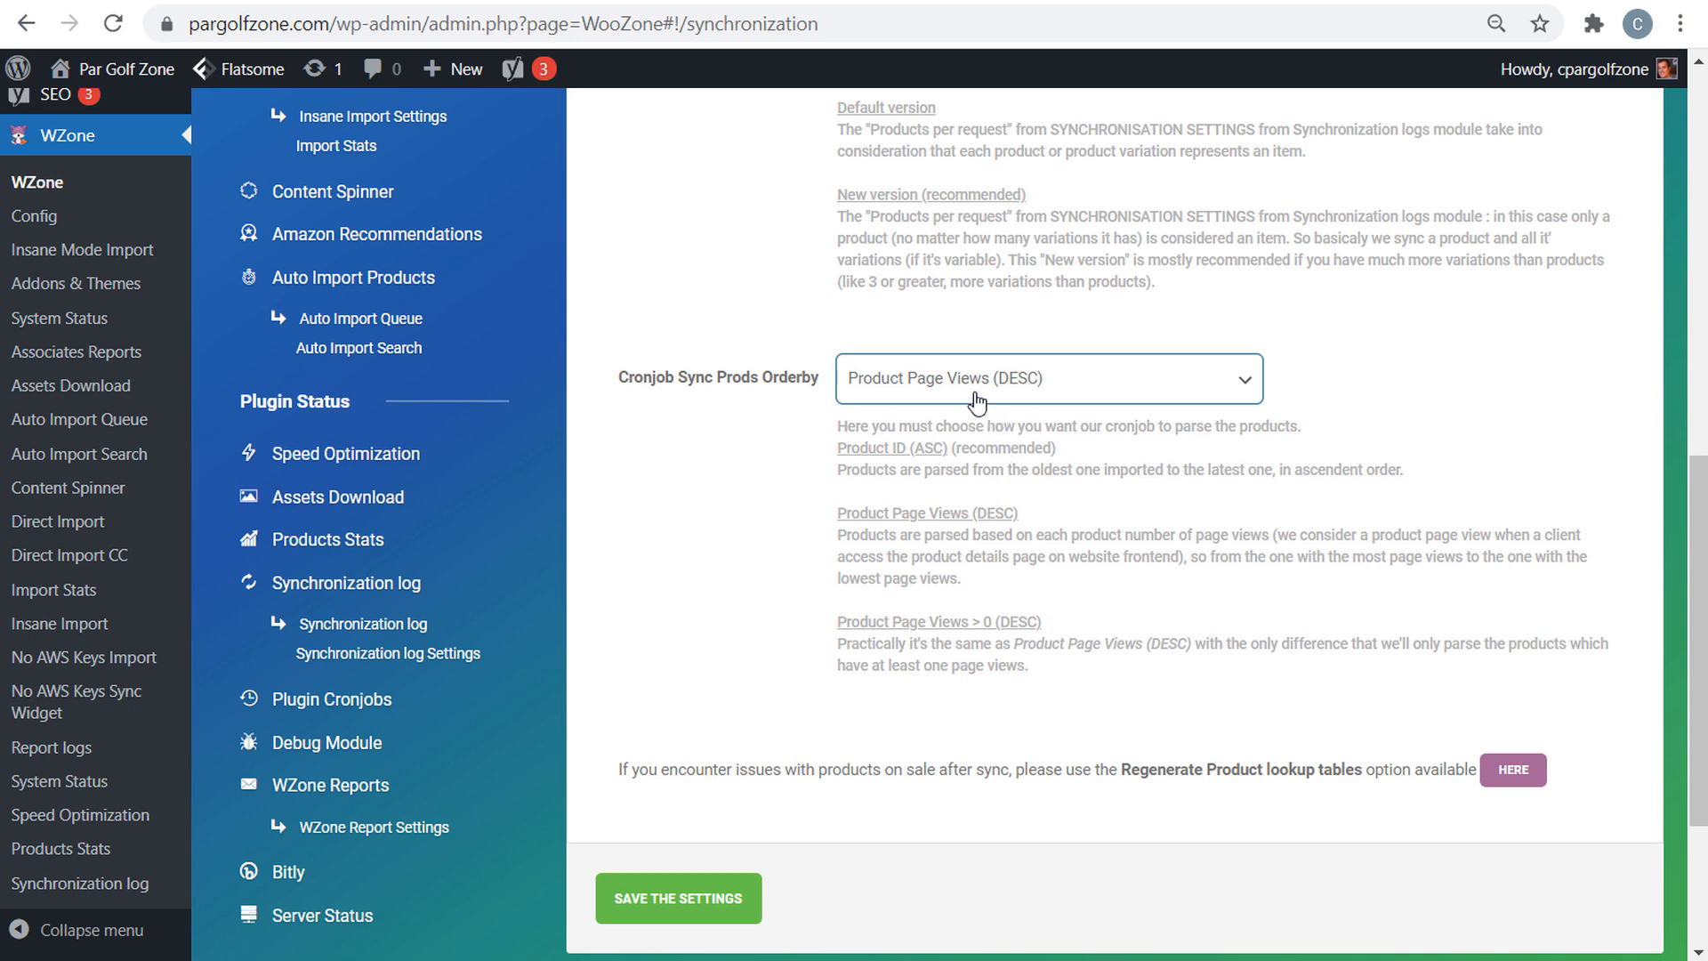
left_click(923, 387)
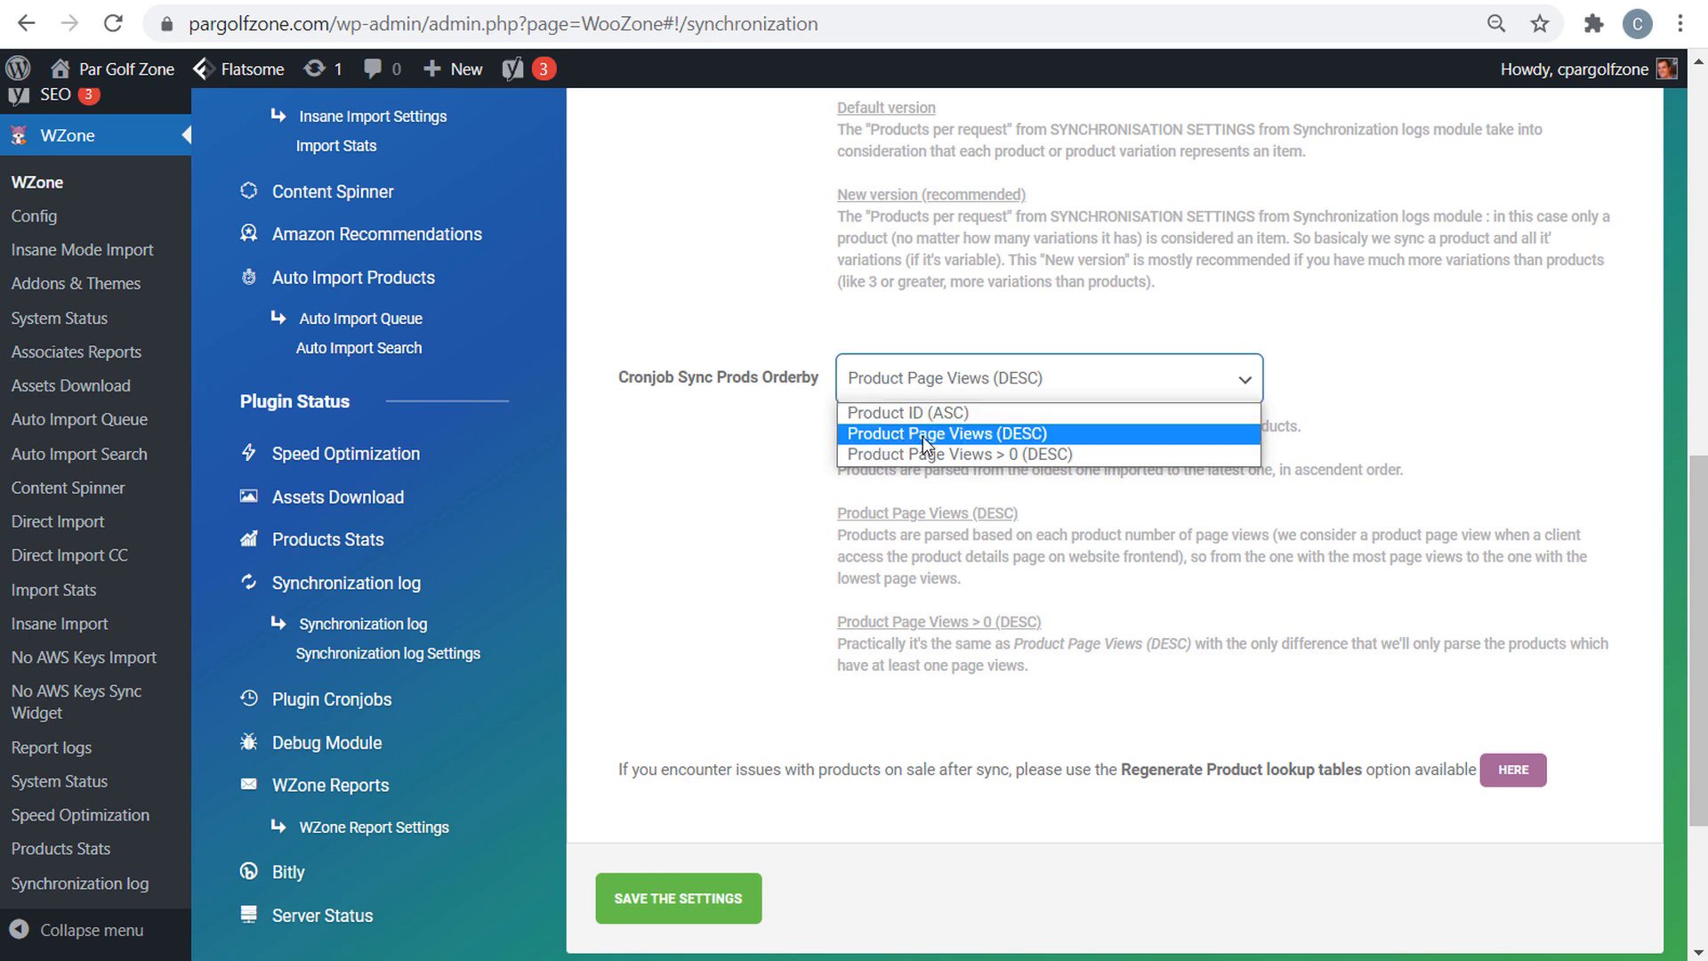
left_click(972, 434)
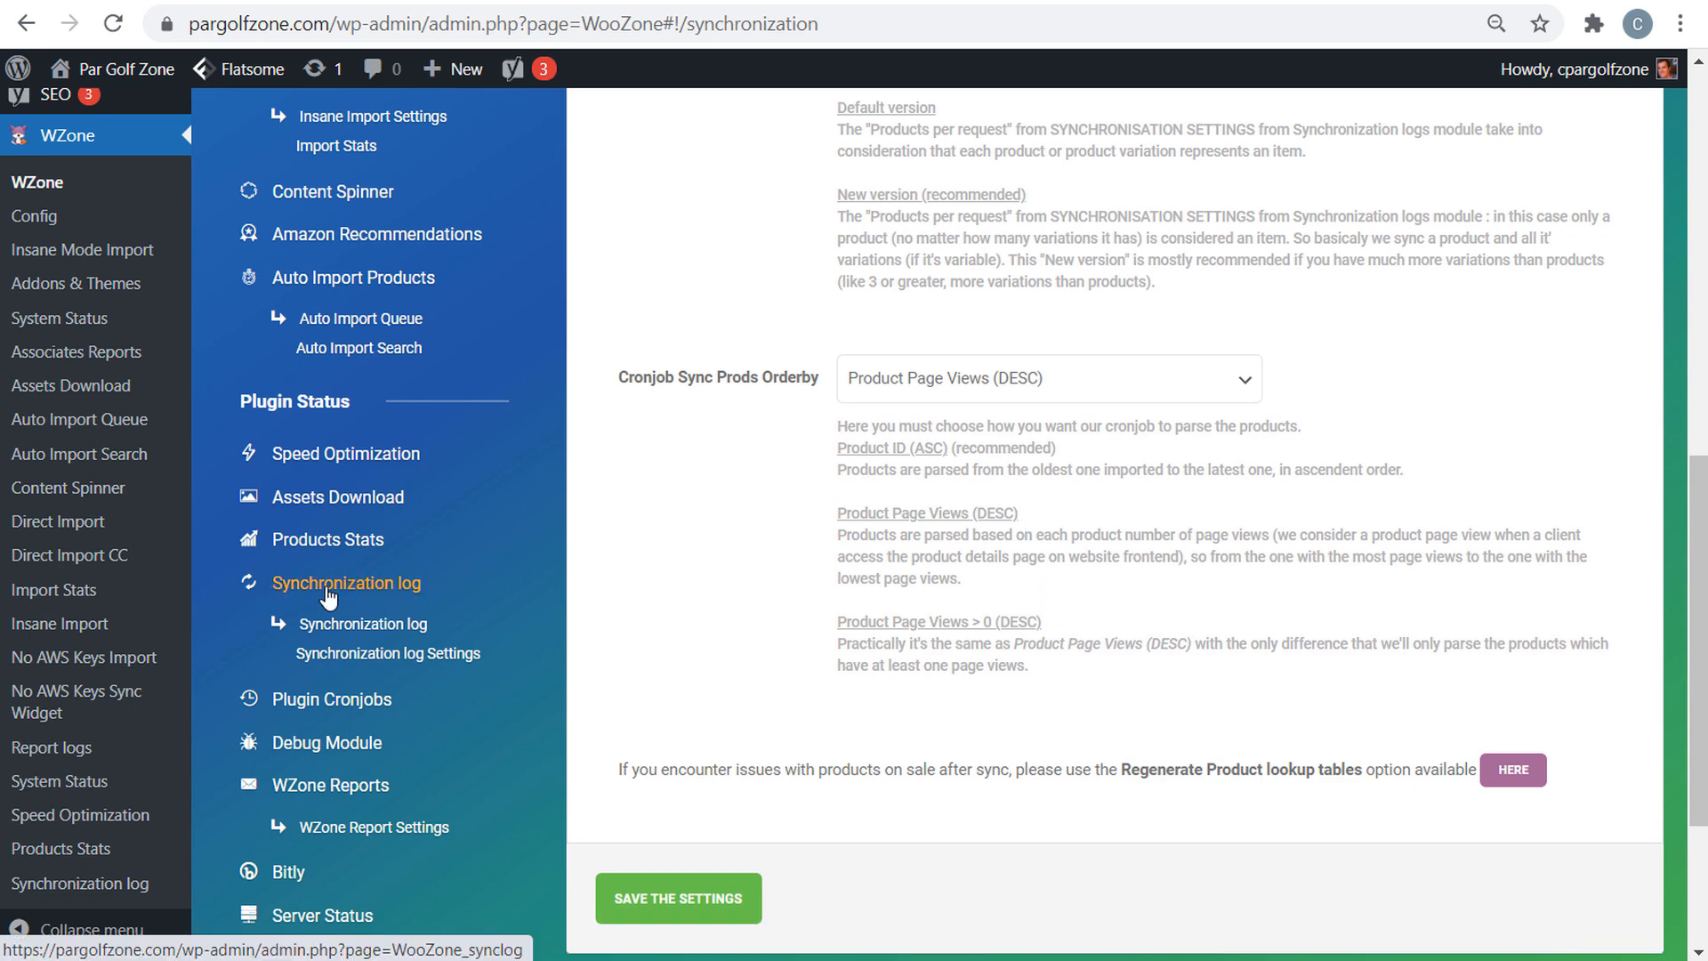
- Open the Associates Reports module and submit its Direct Import Extension validation to unlock it
scroll(638, 560, "up", 5)
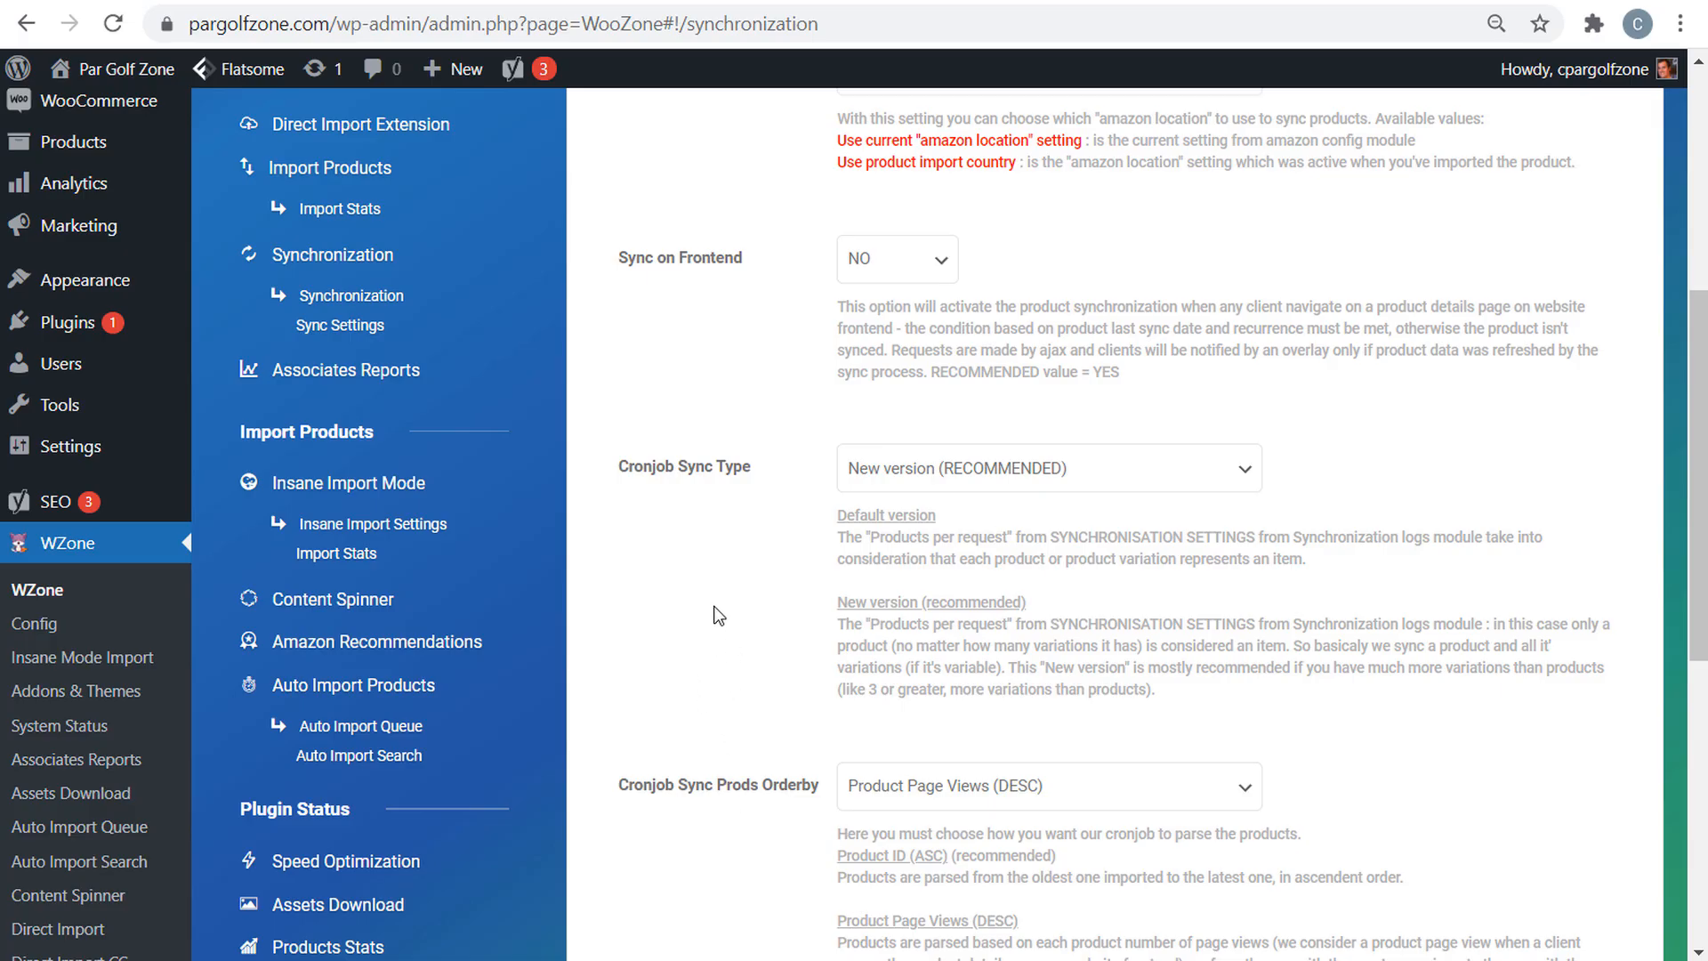
scroll(747, 545, "up", 1)
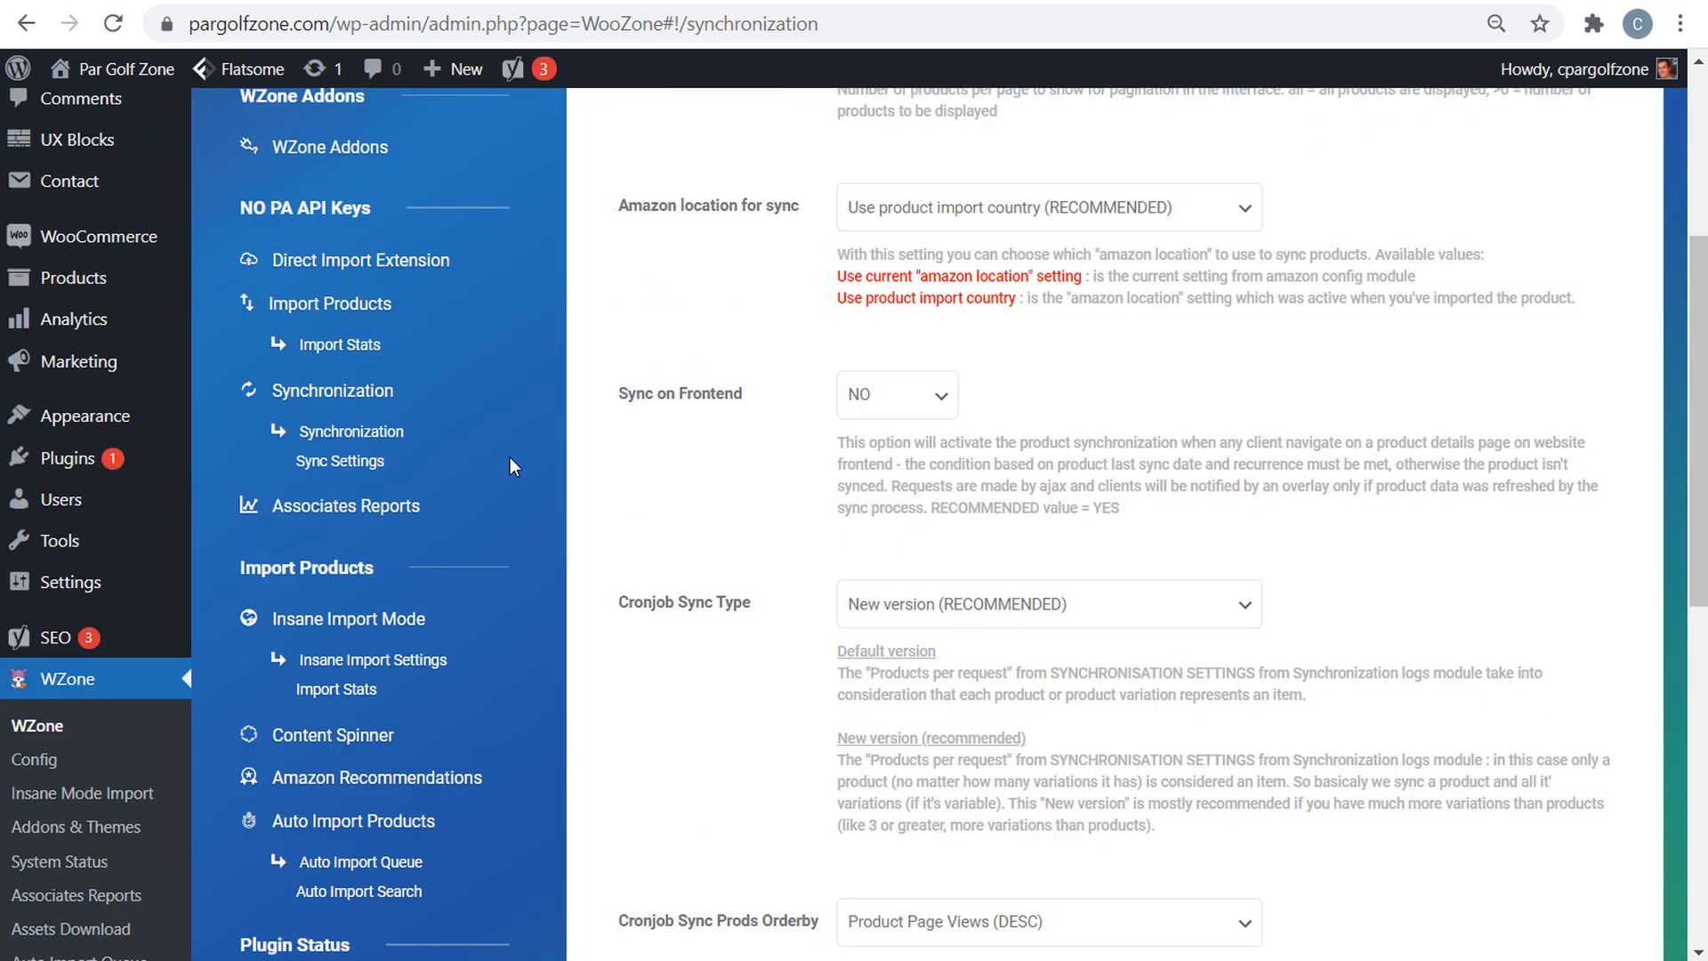
left_click(325, 513)
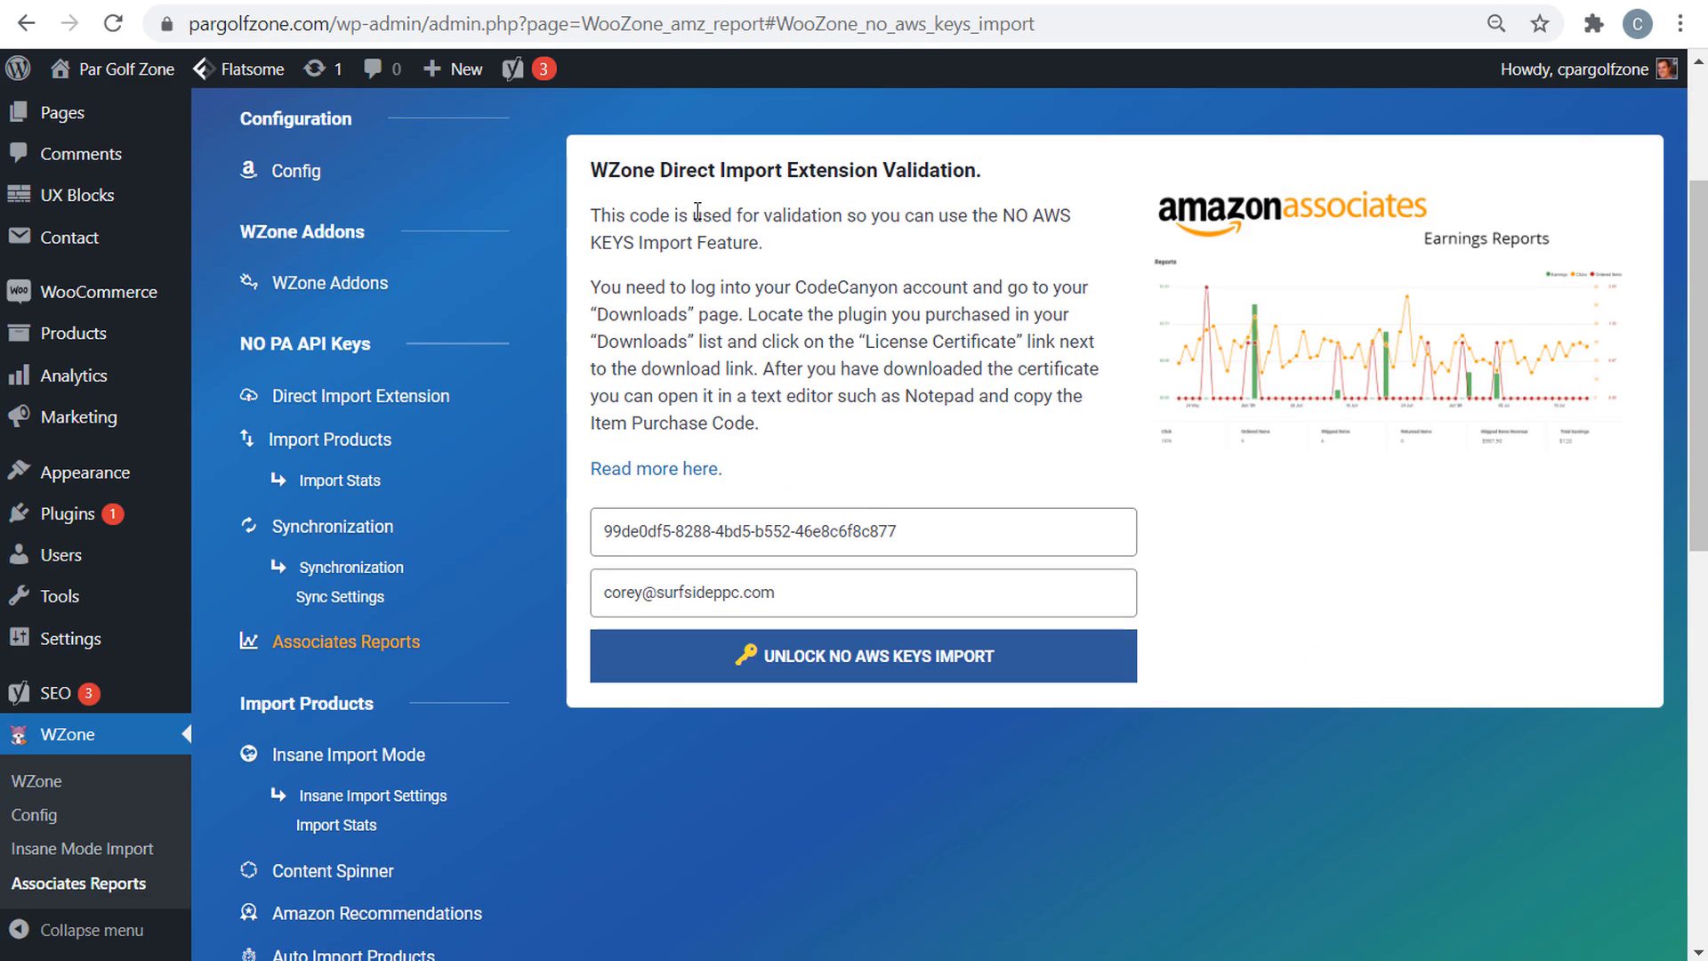
left_click_drag(599, 176, 1033, 176)
left_click(1034, 176)
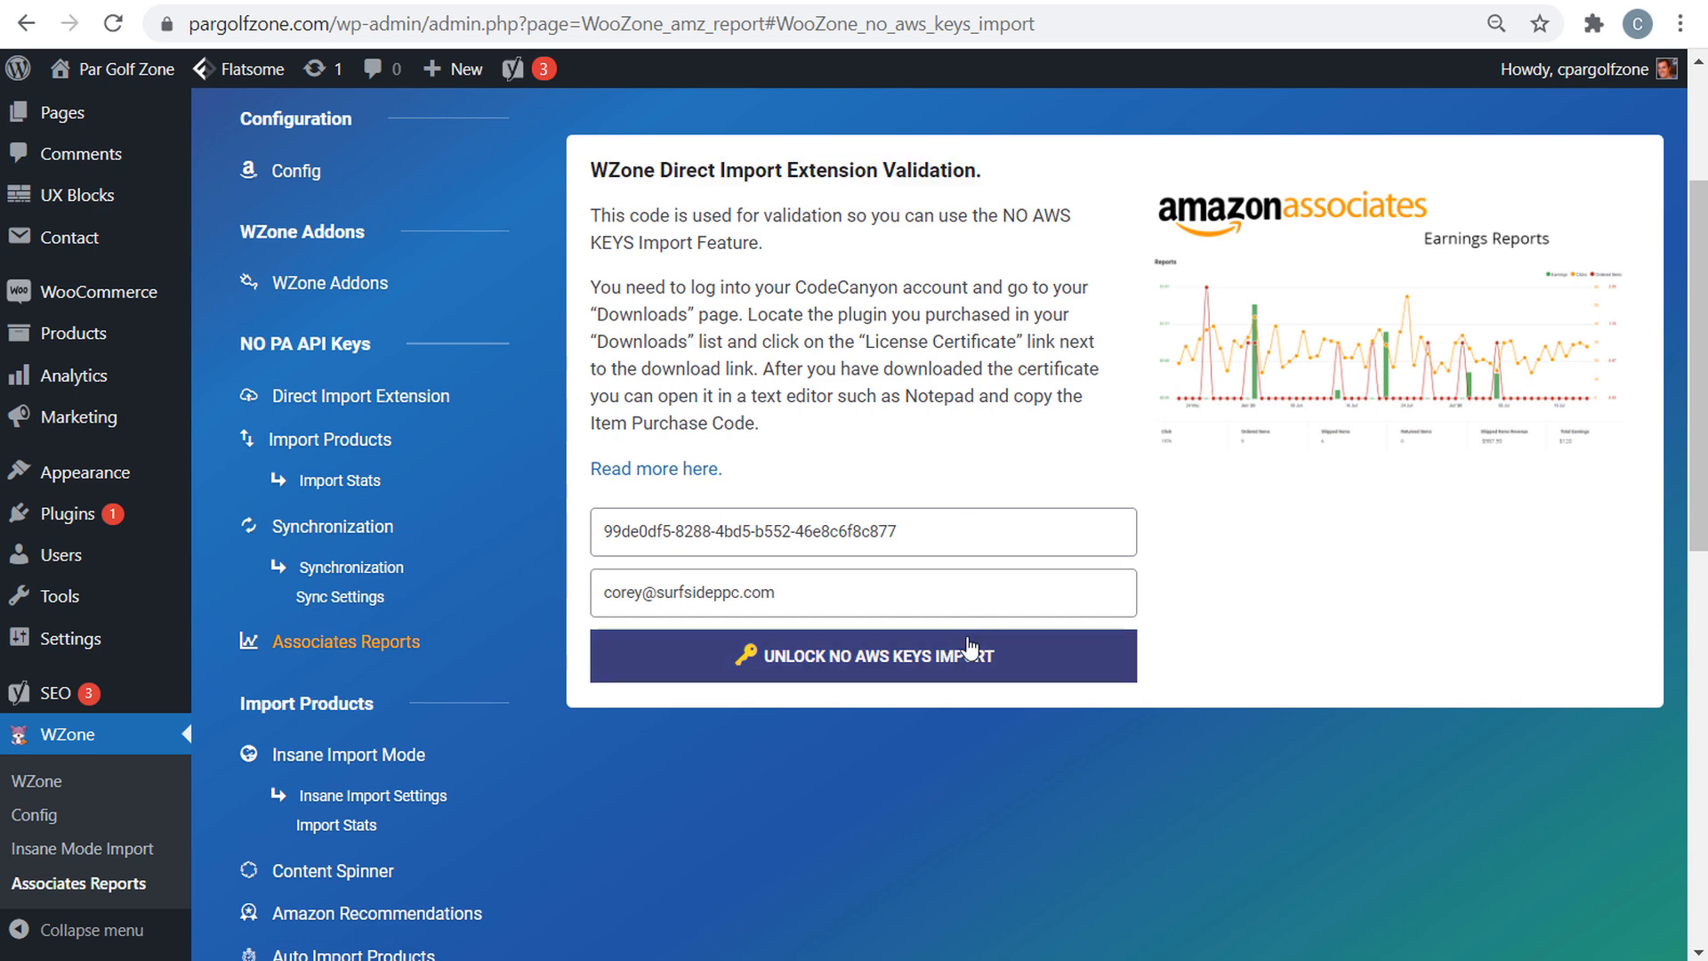
left_click(850, 678)
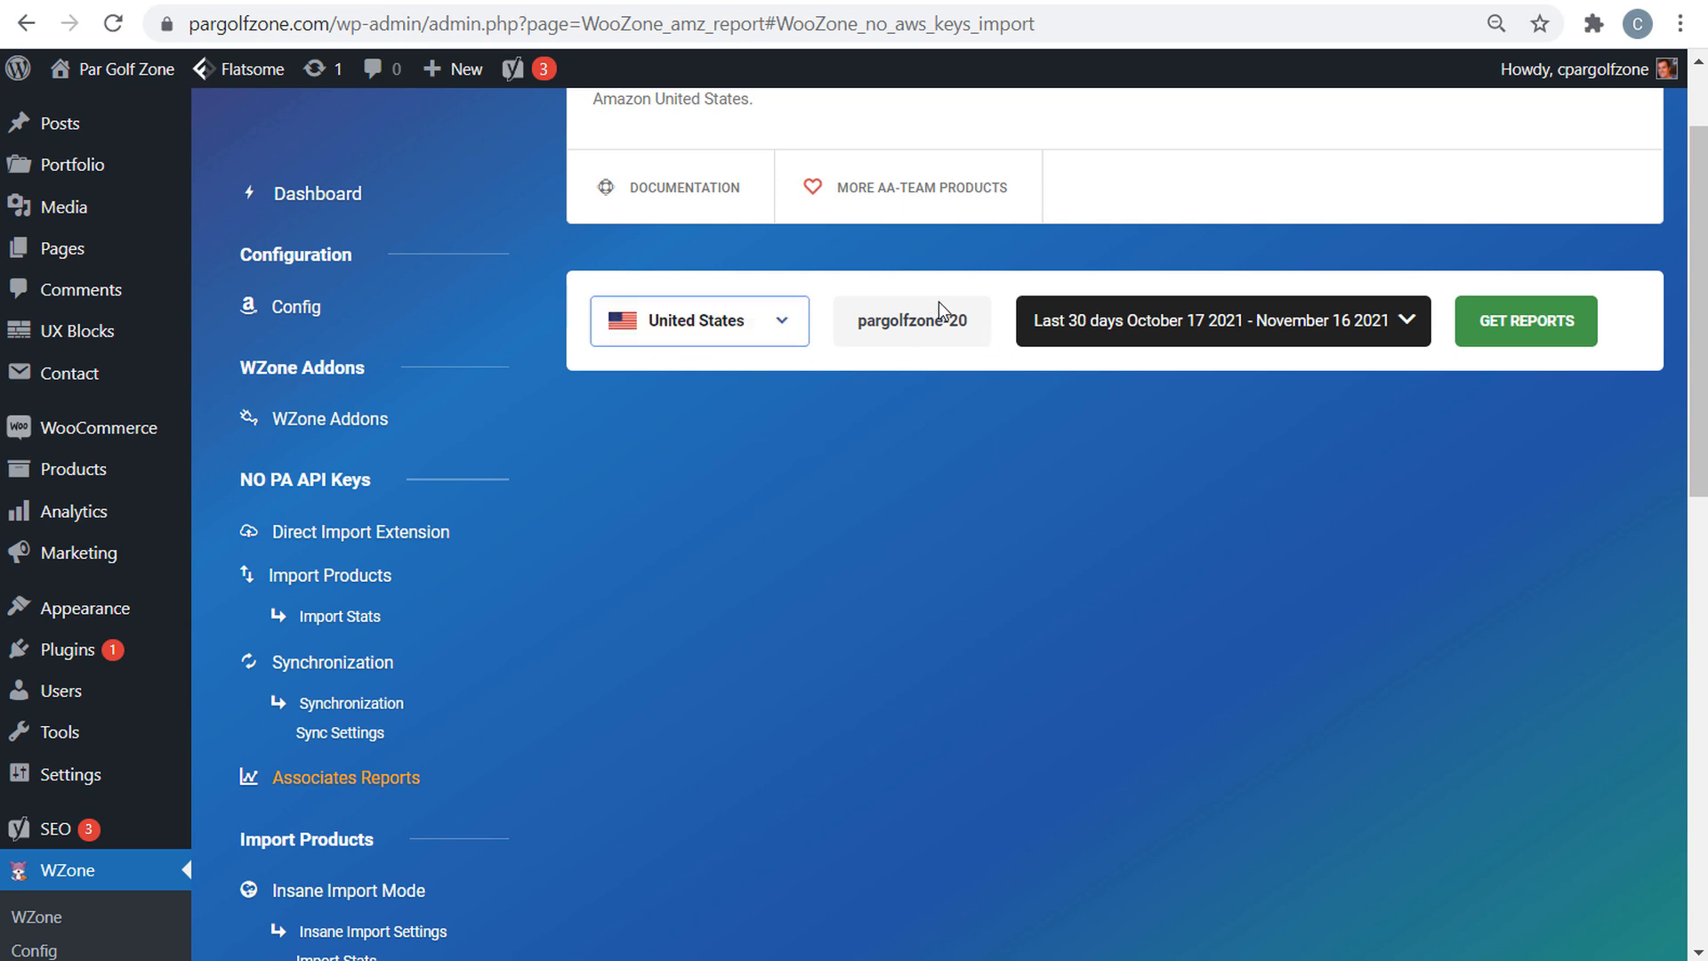
- Request the United States associates earnings report for the pargolfzone-20 tag over the last 30 days
left_click_drag(861, 322, 989, 322)
left_click(909, 311)
left_click(1558, 317)
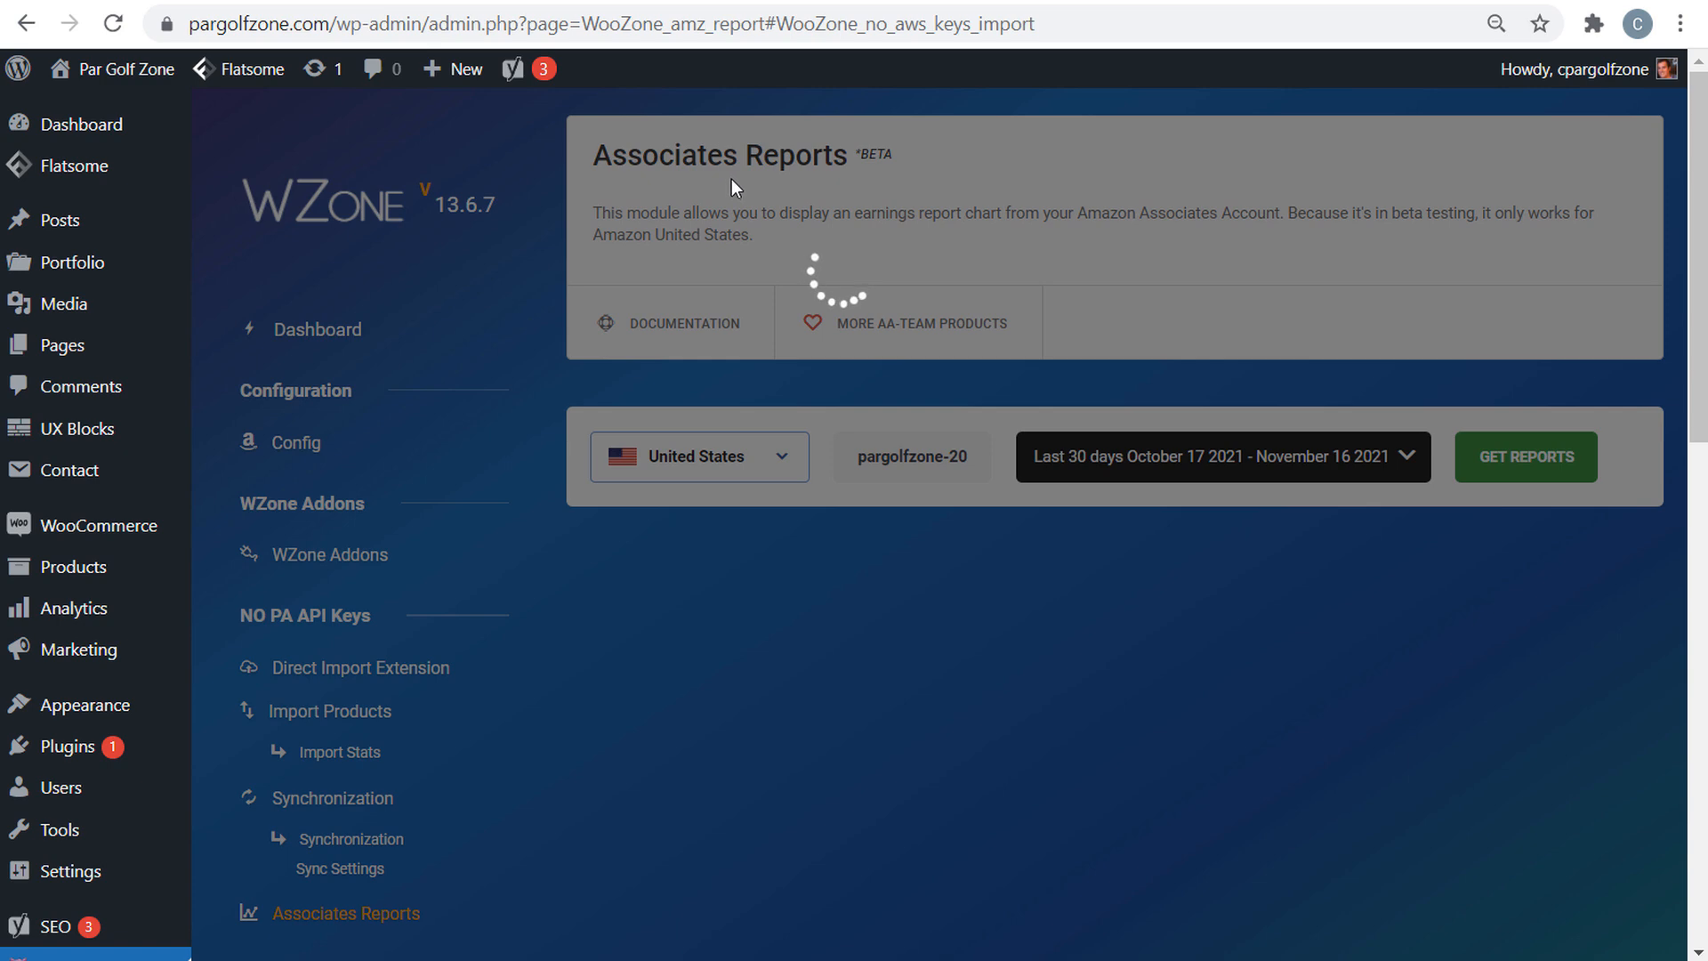
- Open the Content Spinner and examine the 2020 Callaway Chrome Soft Golf Balls description with its word replacement options
scroll(591, 396, "down", 5)
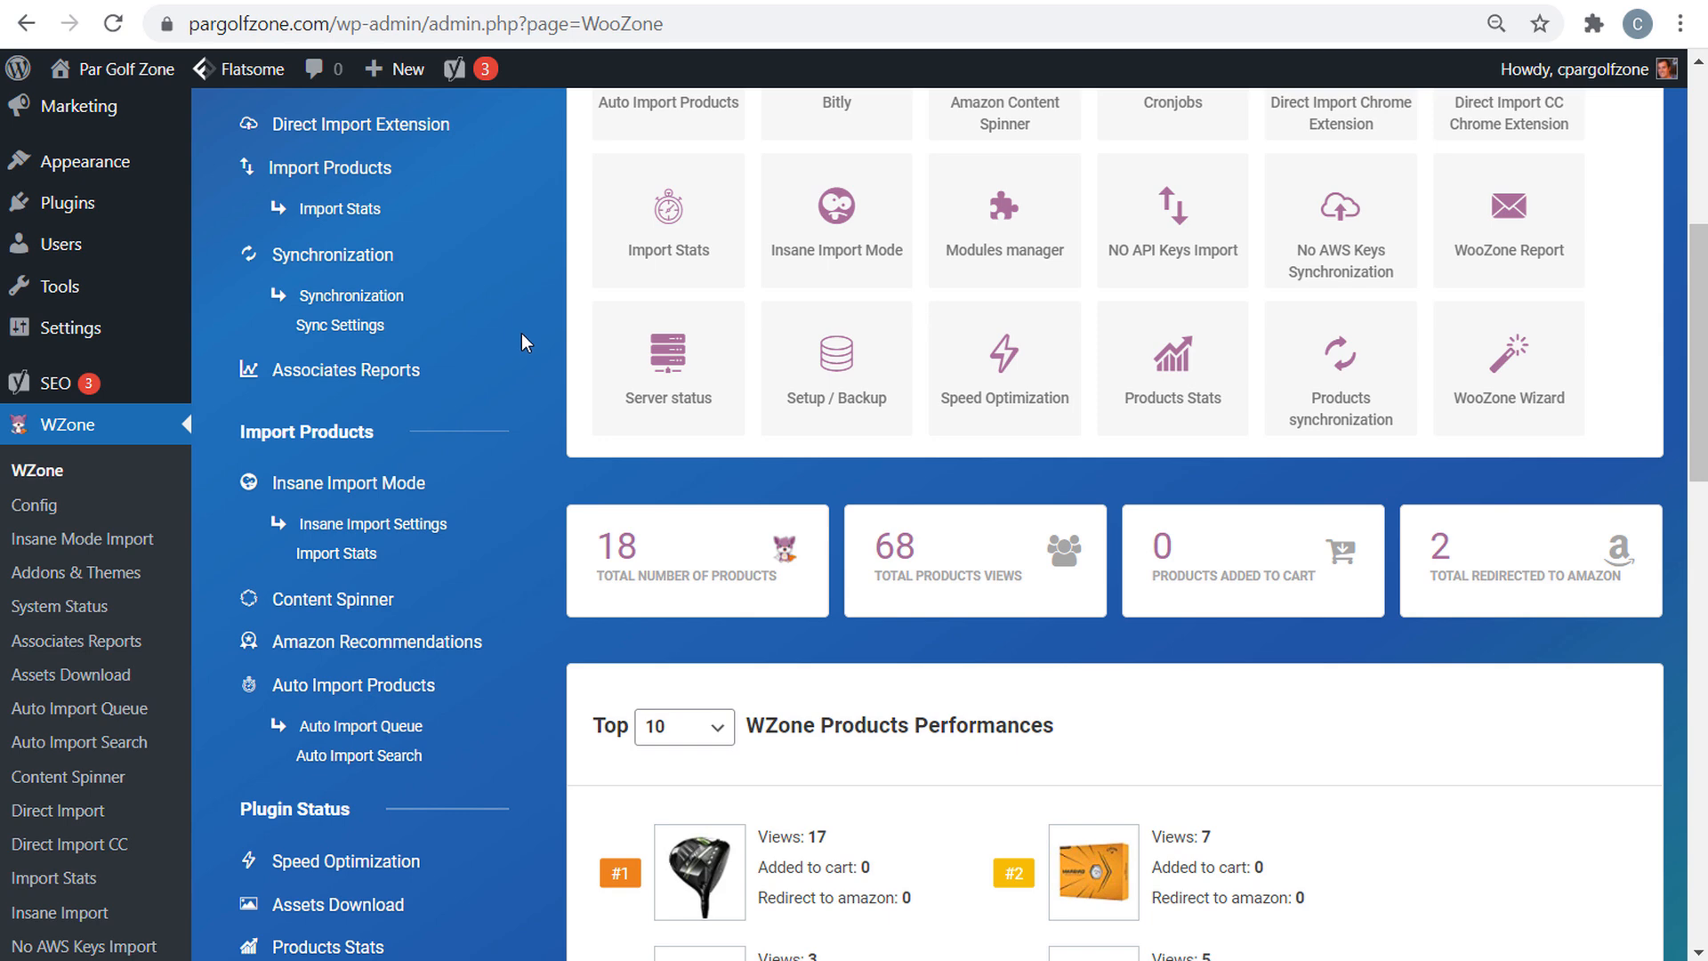
scroll(534, 318, "down", 3)
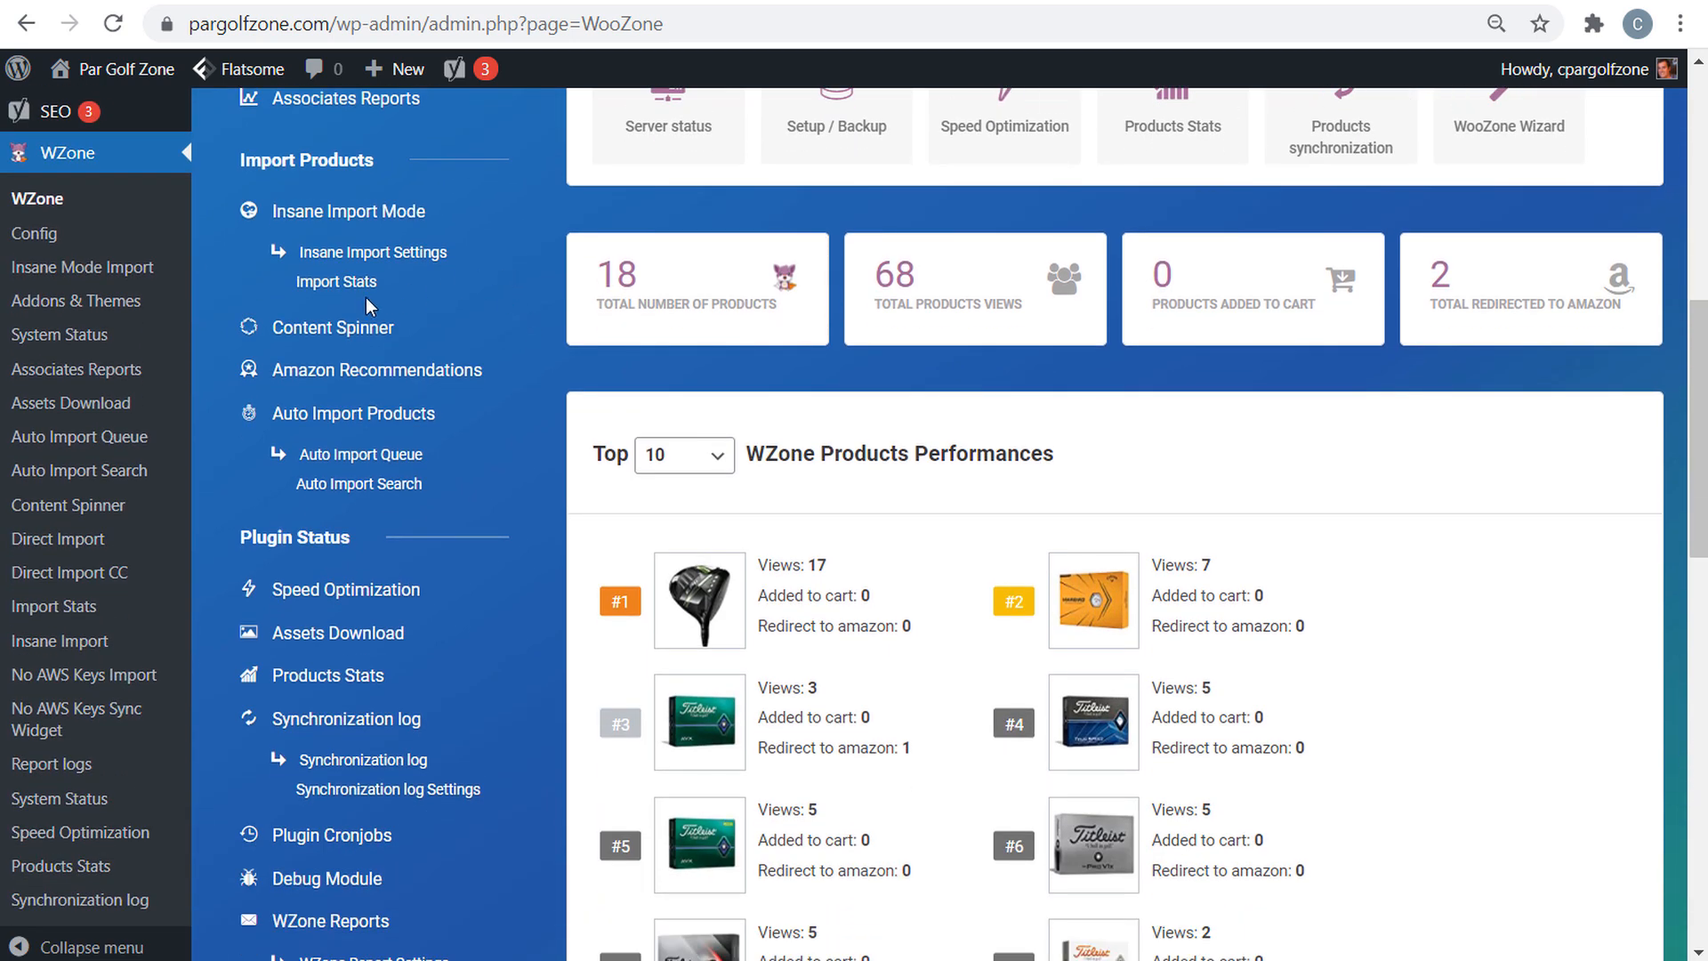
left_click(313, 328)
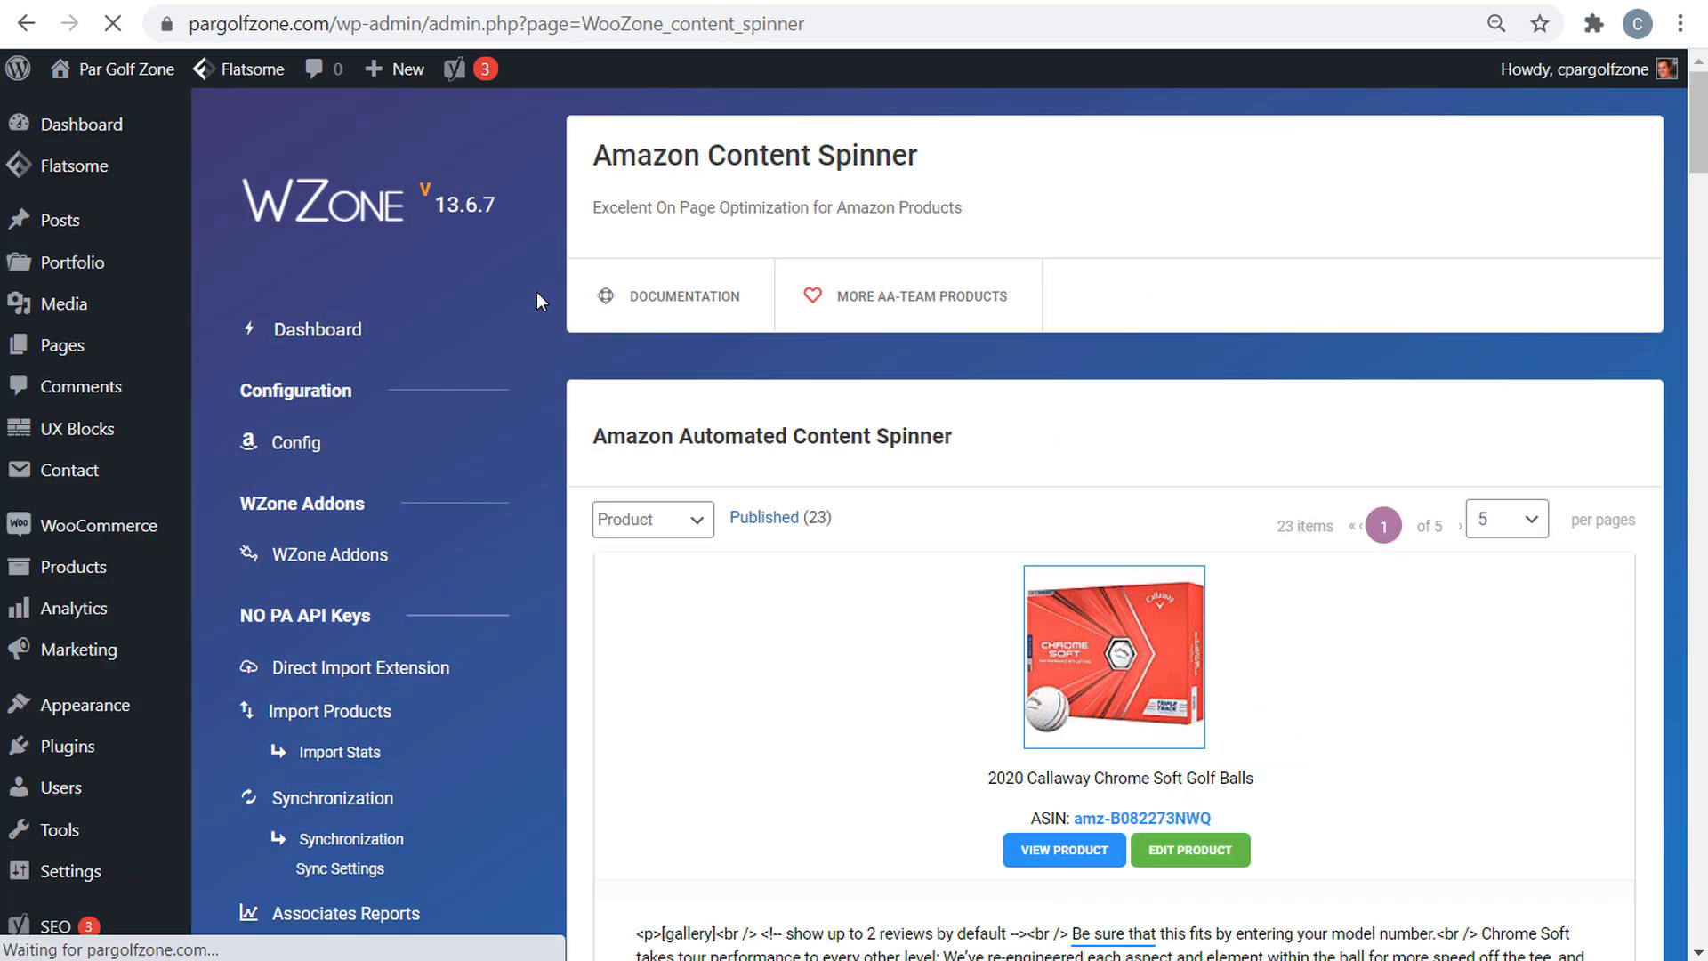
scroll(665, 301, "down", 5)
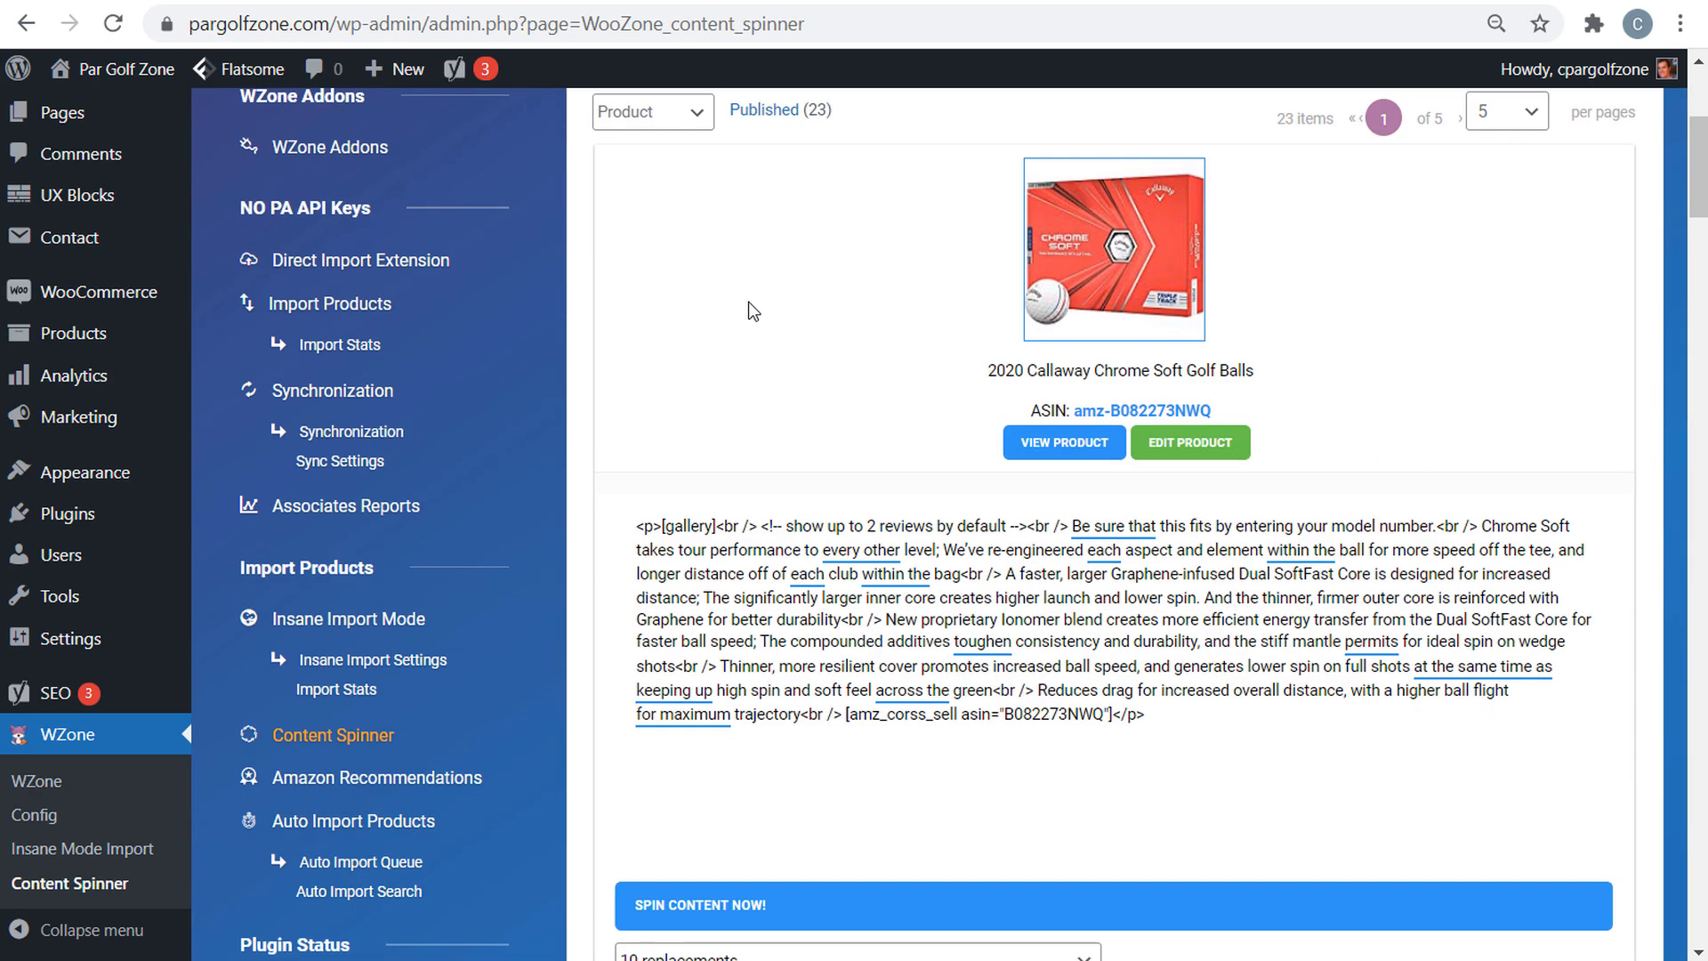
scroll(960, 302, "down", 2)
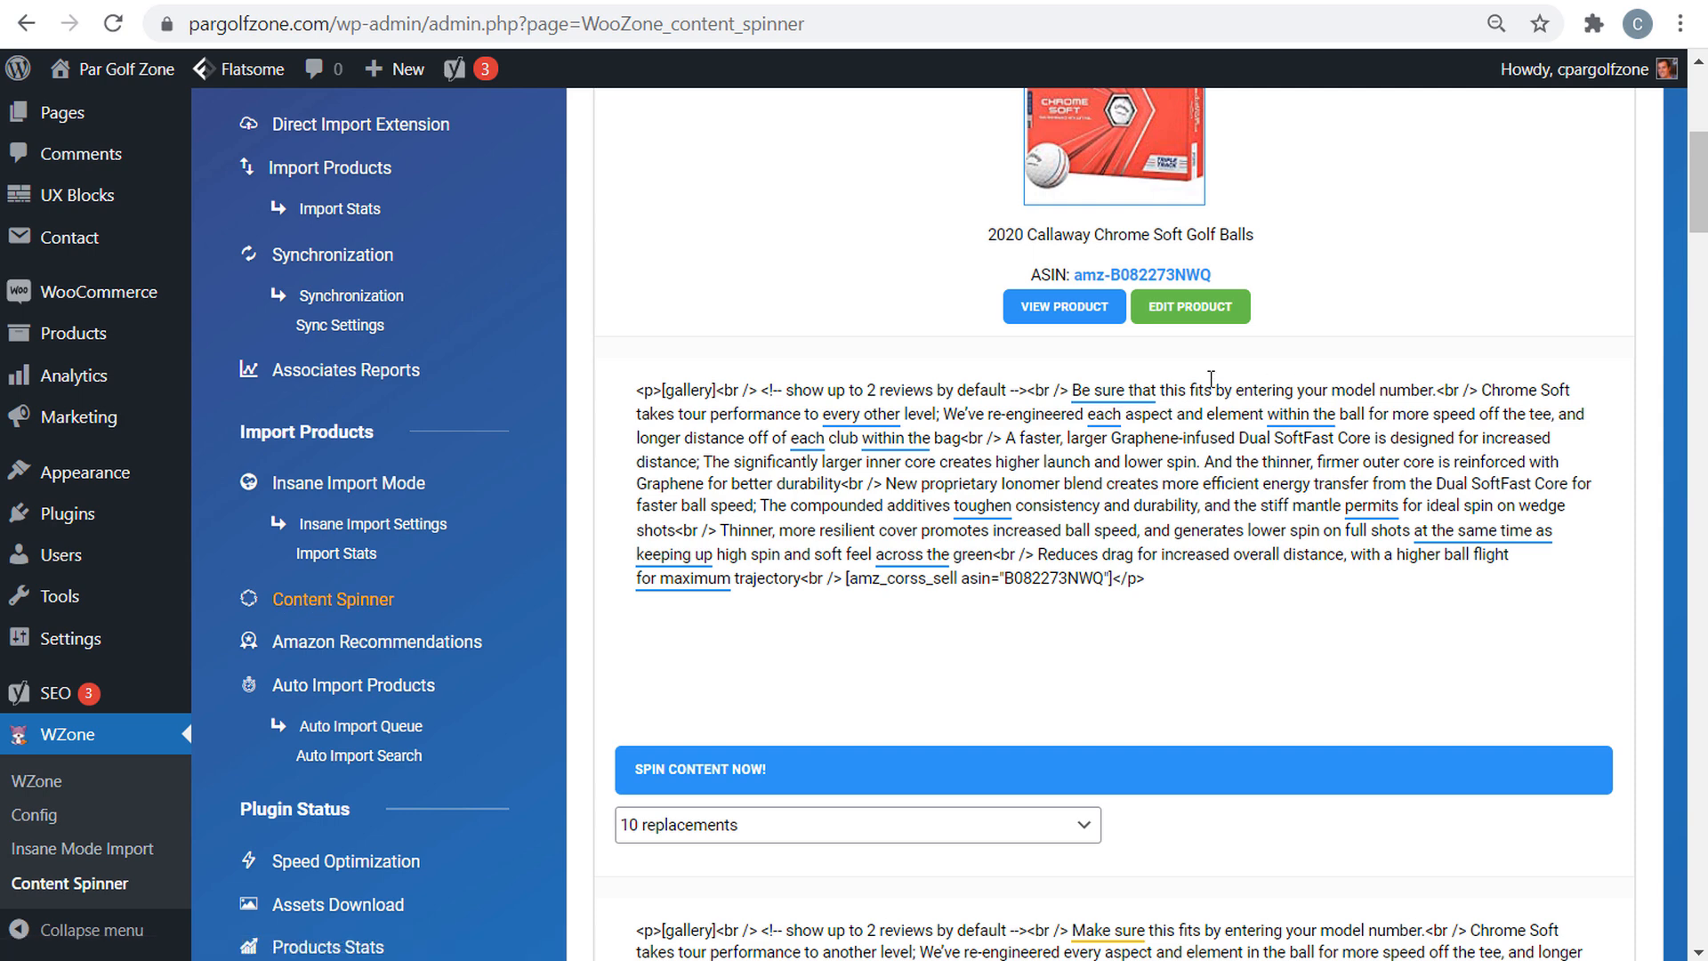
scroll(1286, 409, "up", 3)
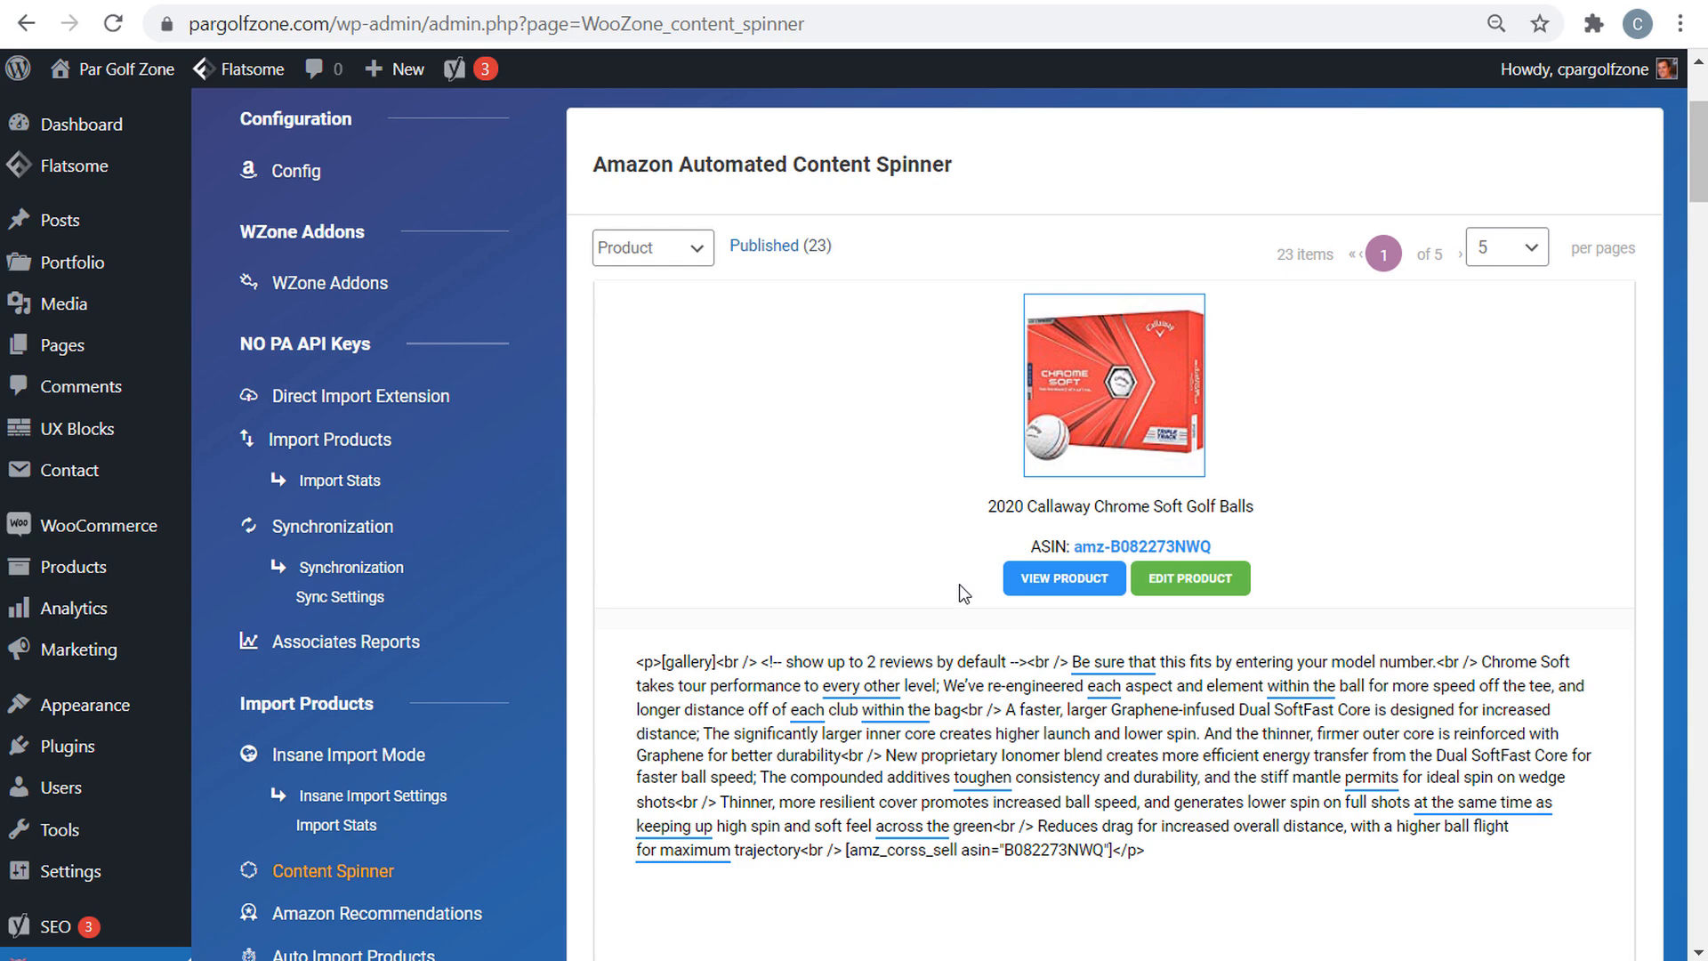
scroll(836, 461, "down", 3)
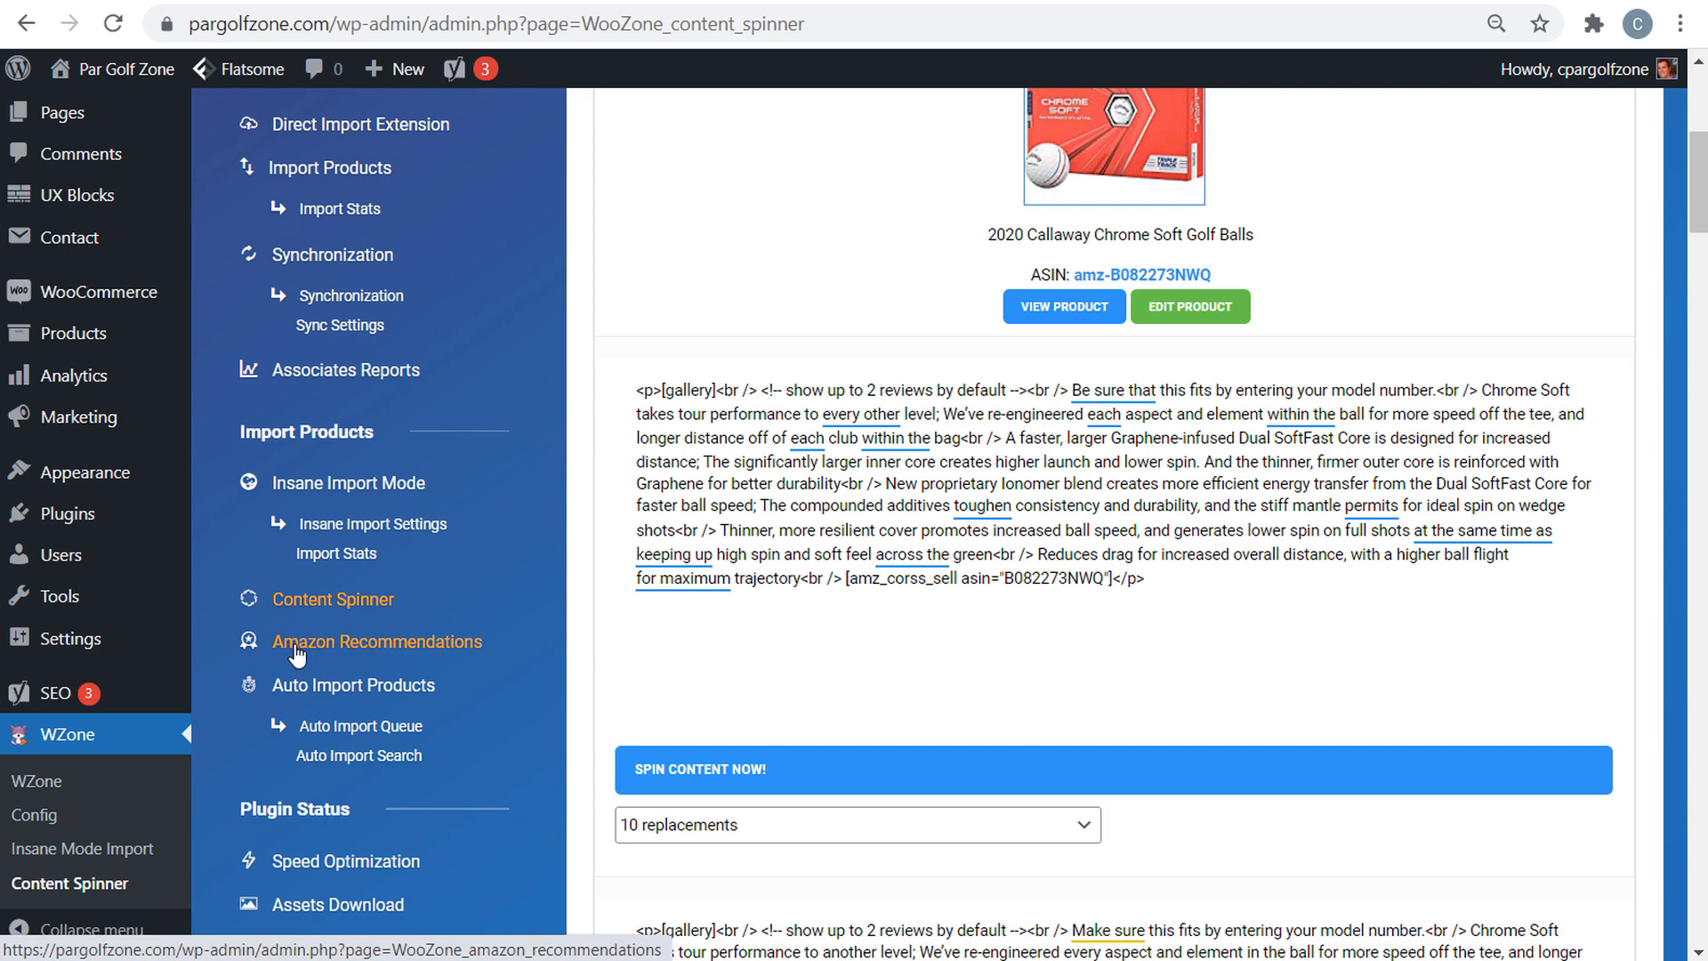
- Open Amazon Recommendations and search All Departments on the United States site for the keyword golf
left_click(438, 658)
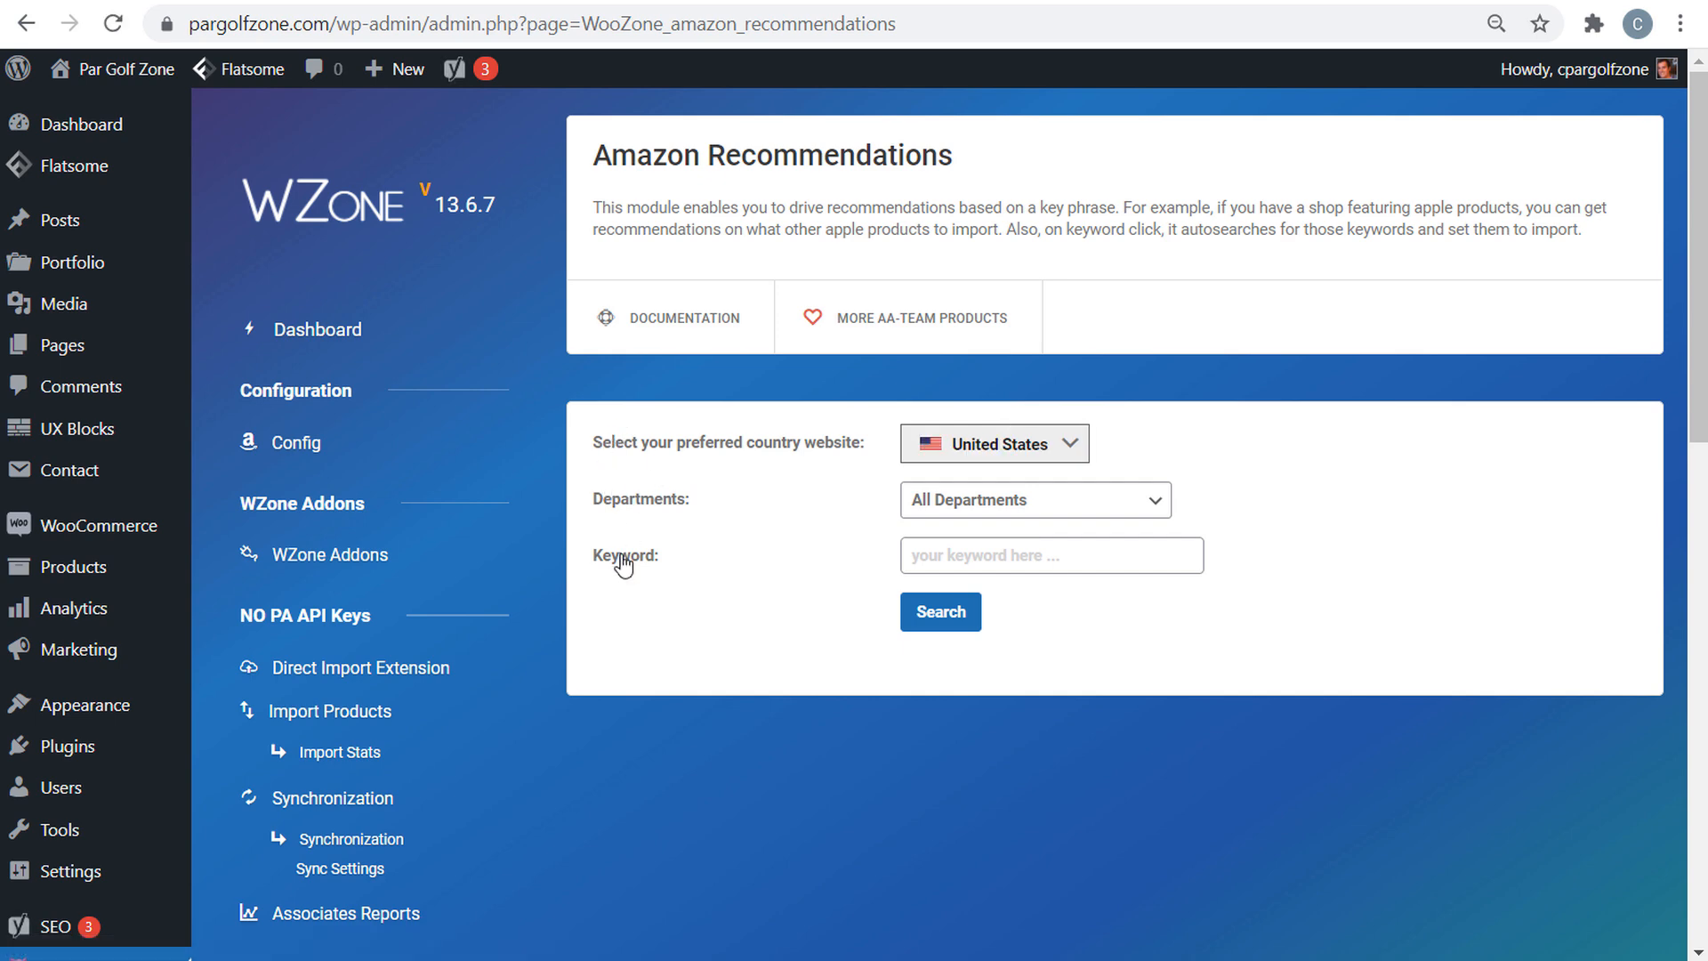
left_click(968, 559)
type("golf")
left_click(957, 612)
scroll(512, 345, "down", 3)
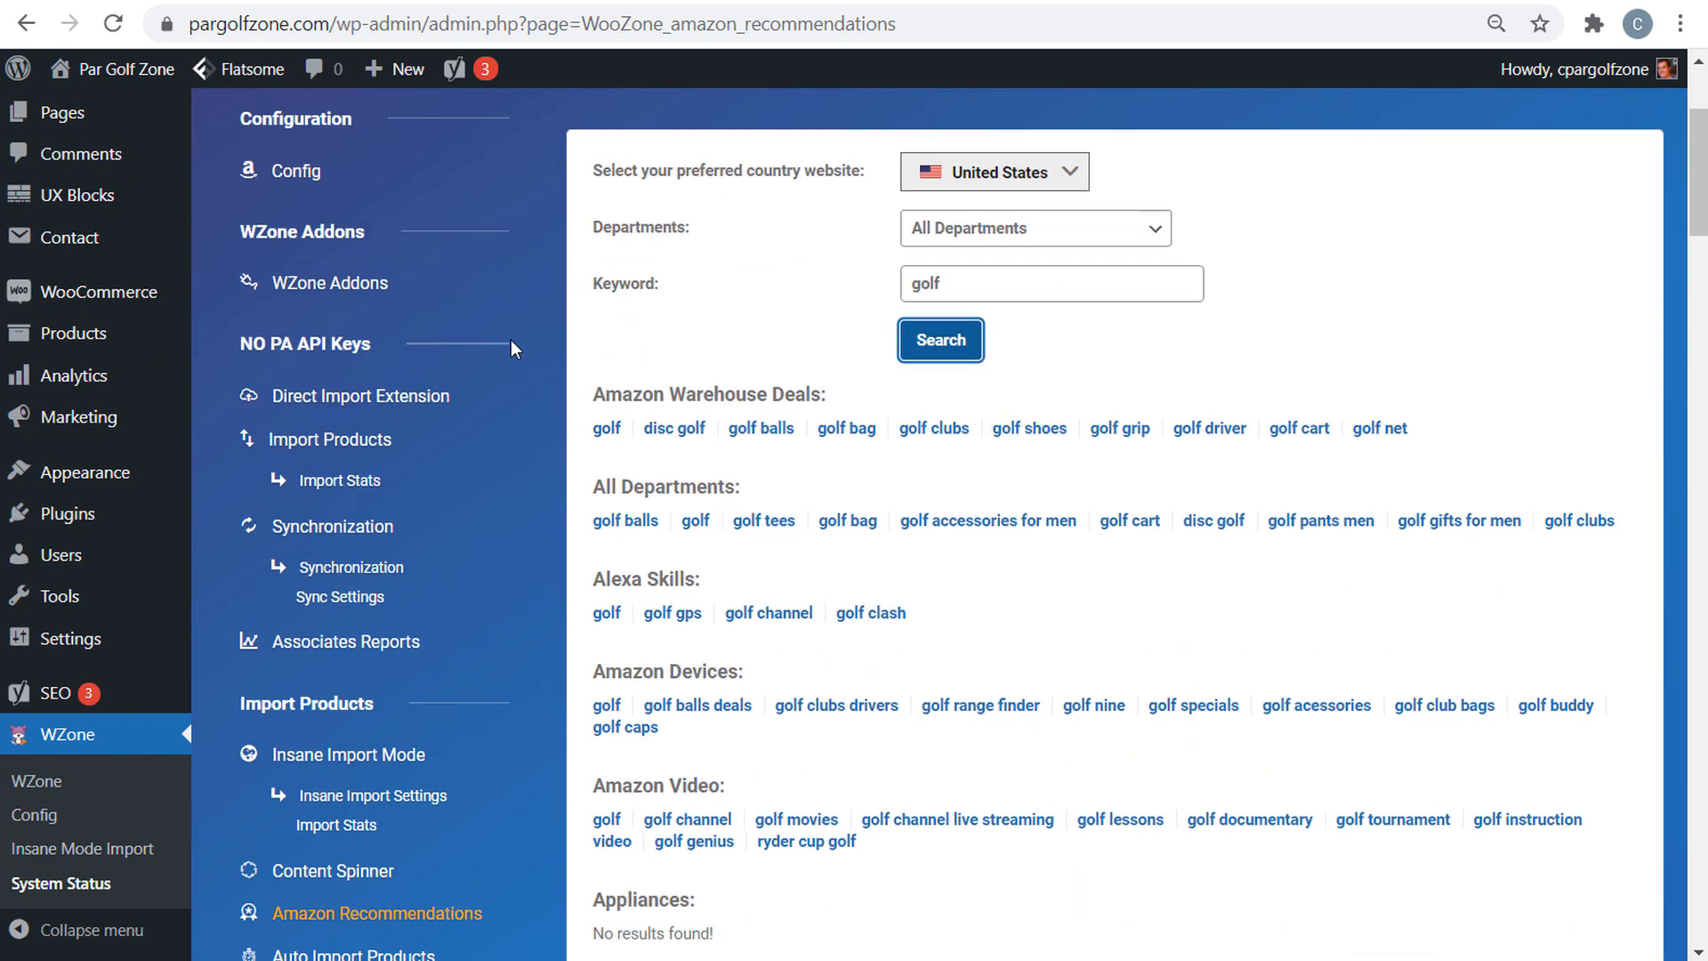
- Look through the golf keyword suggestions for each Amazon department as ideas for products and store categories
left_click_drag(598, 396, 865, 391)
left_click(885, 391)
left_click_drag(600, 391, 890, 391)
left_click(894, 390)
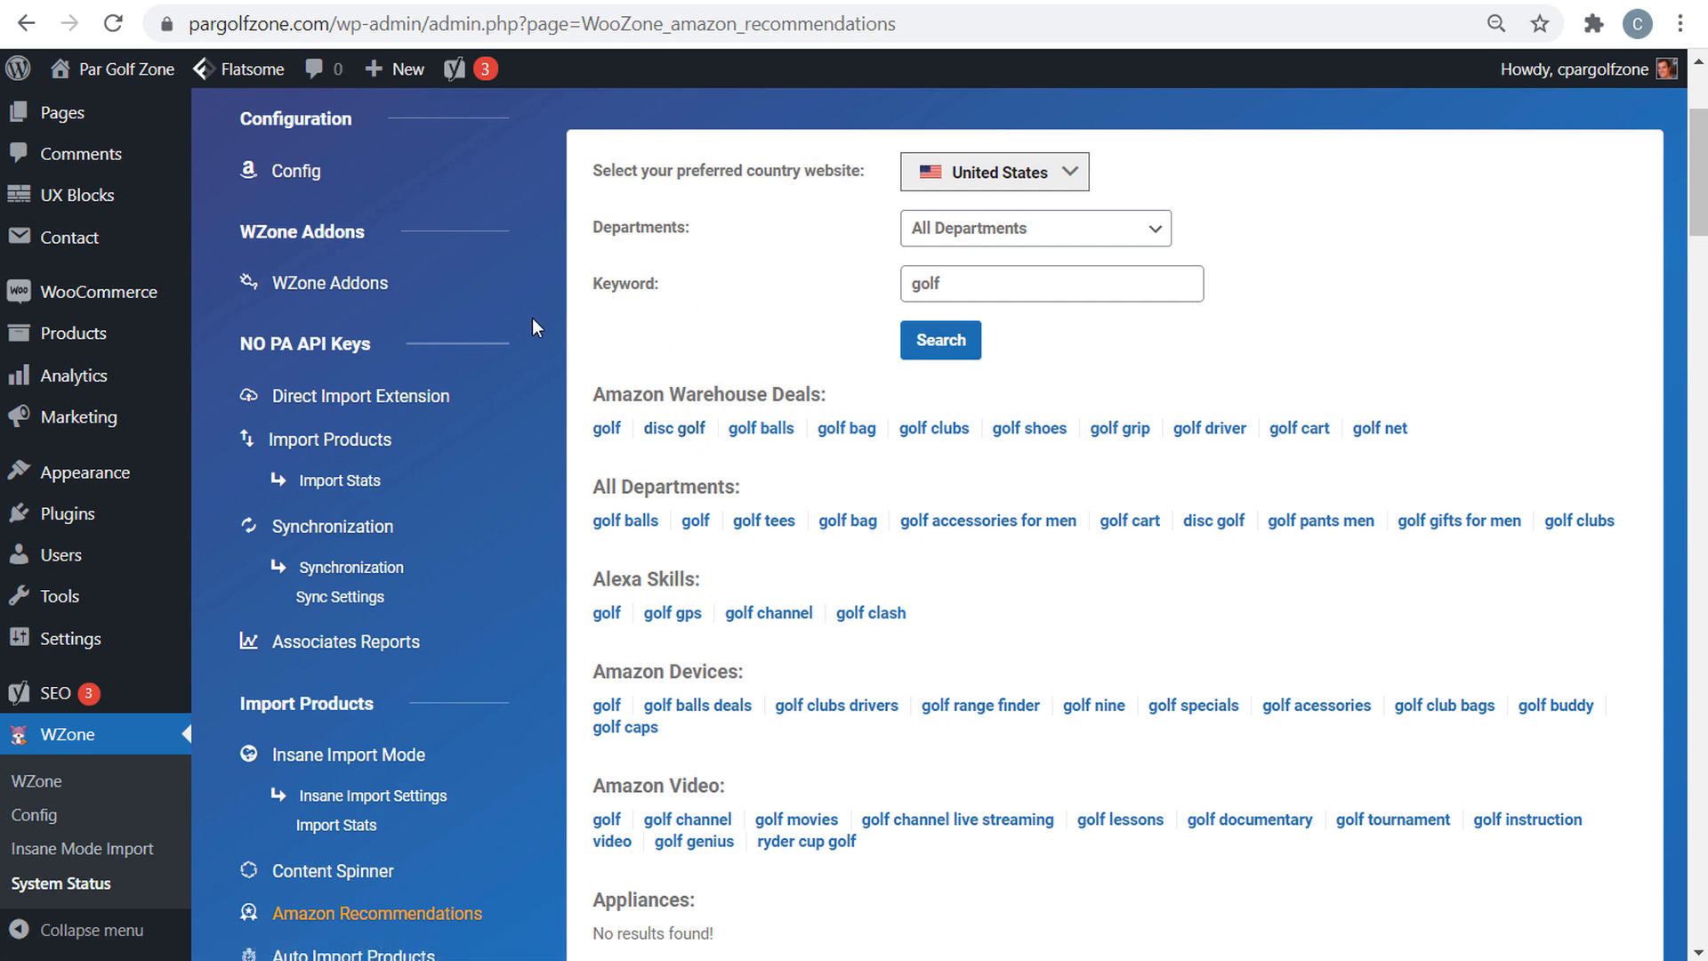
scroll(541, 369, "down", 3)
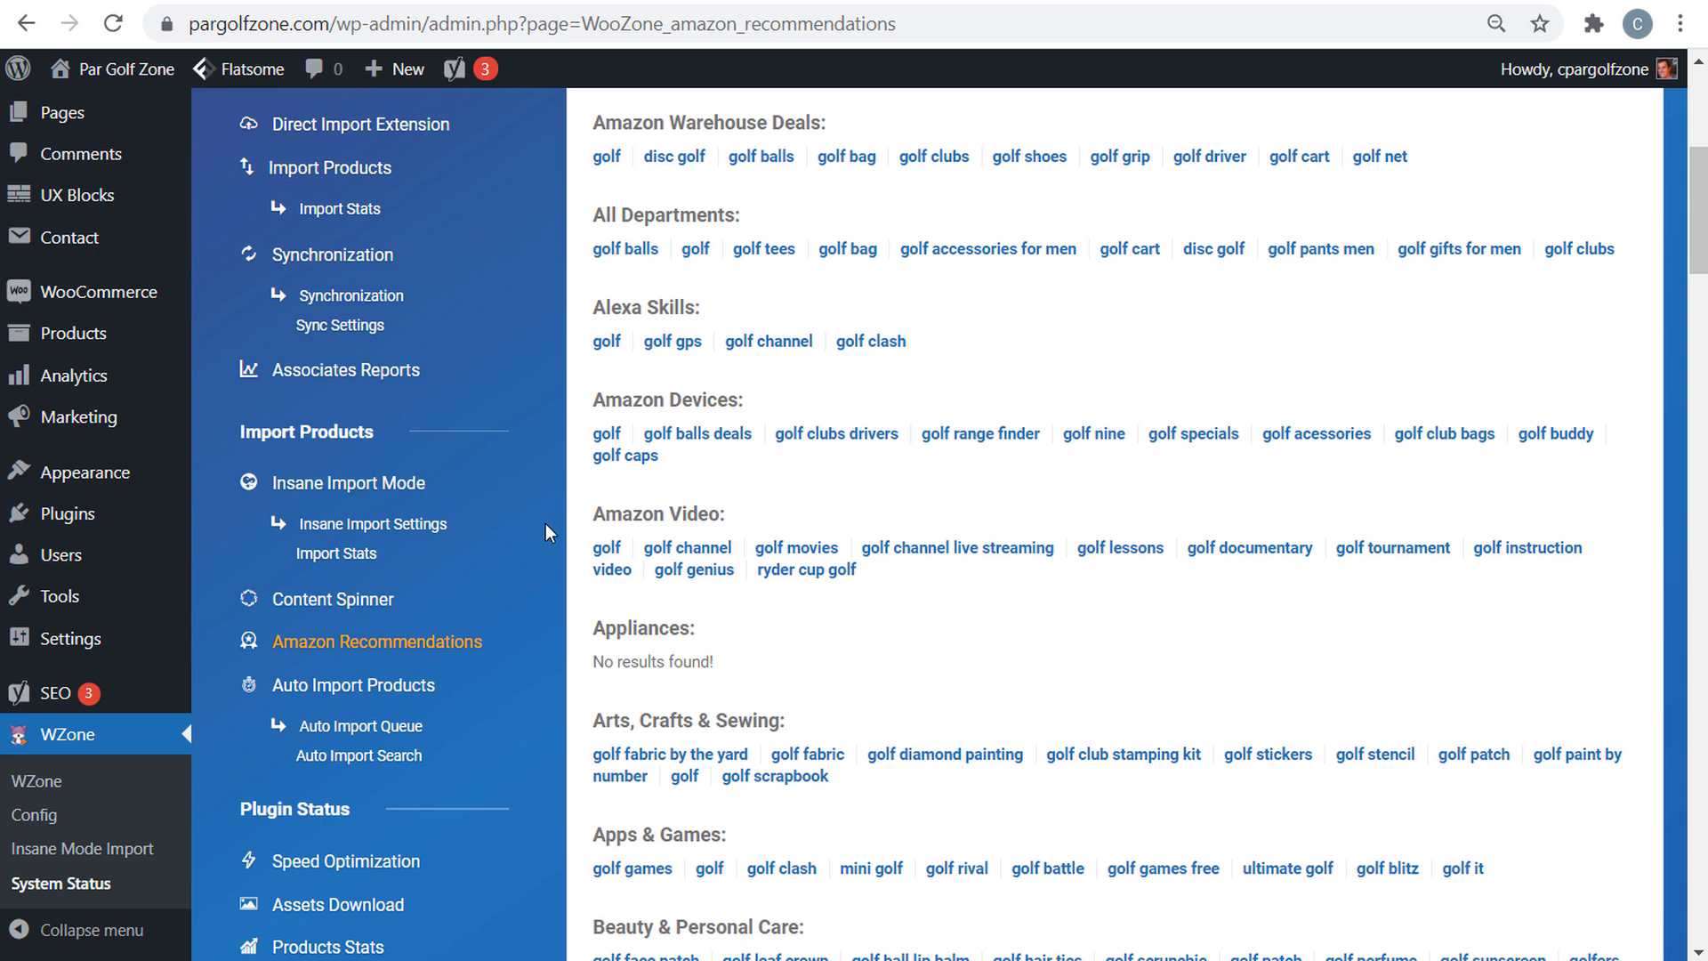
scroll(834, 445, "down", 5)
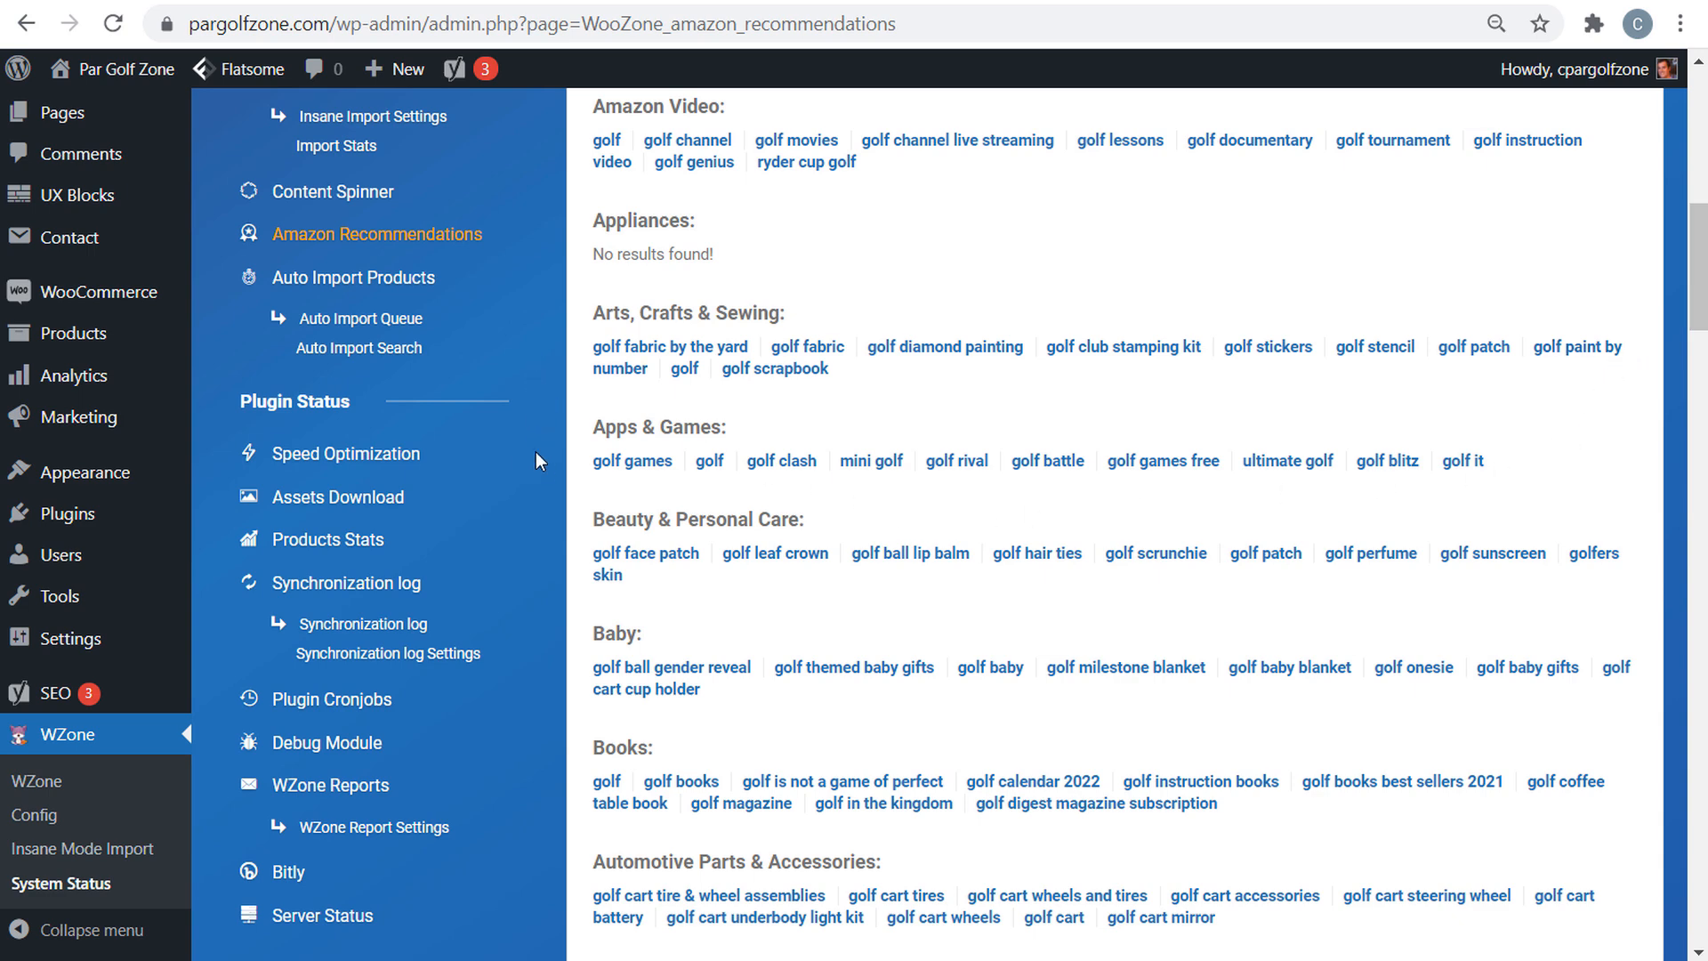
scroll(557, 498, "down", 4)
scroll(570, 534, "down", 5)
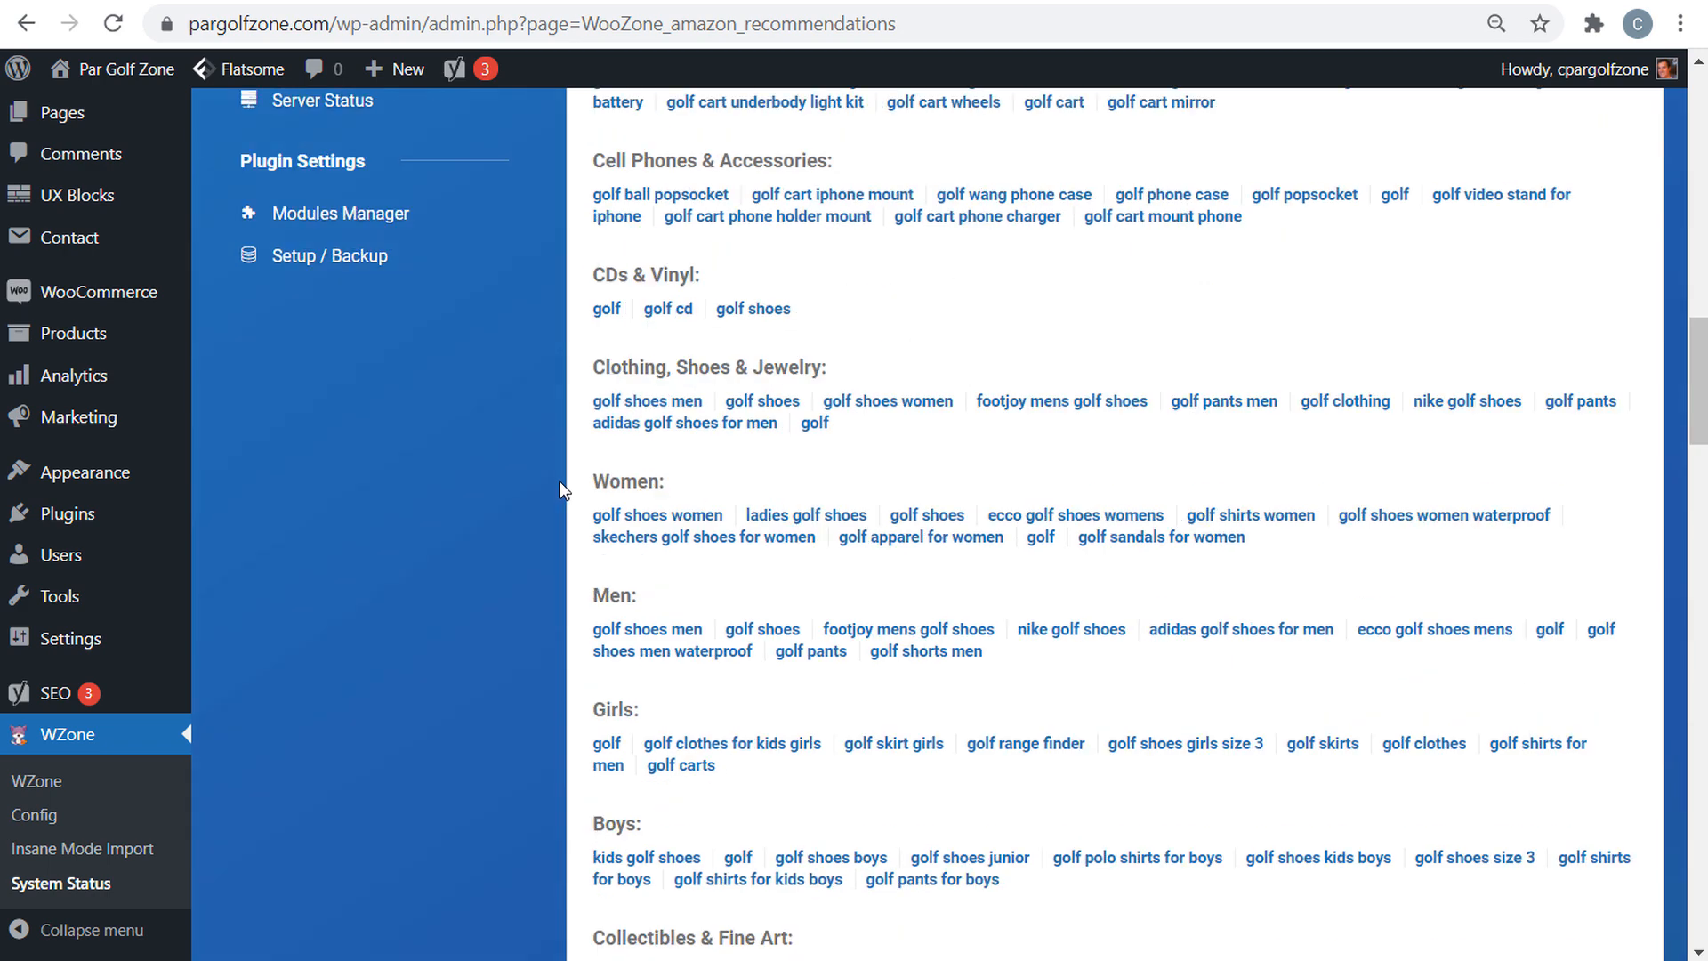
scroll(1378, 574, "down", 2)
scroll(1381, 576, "down", 1)
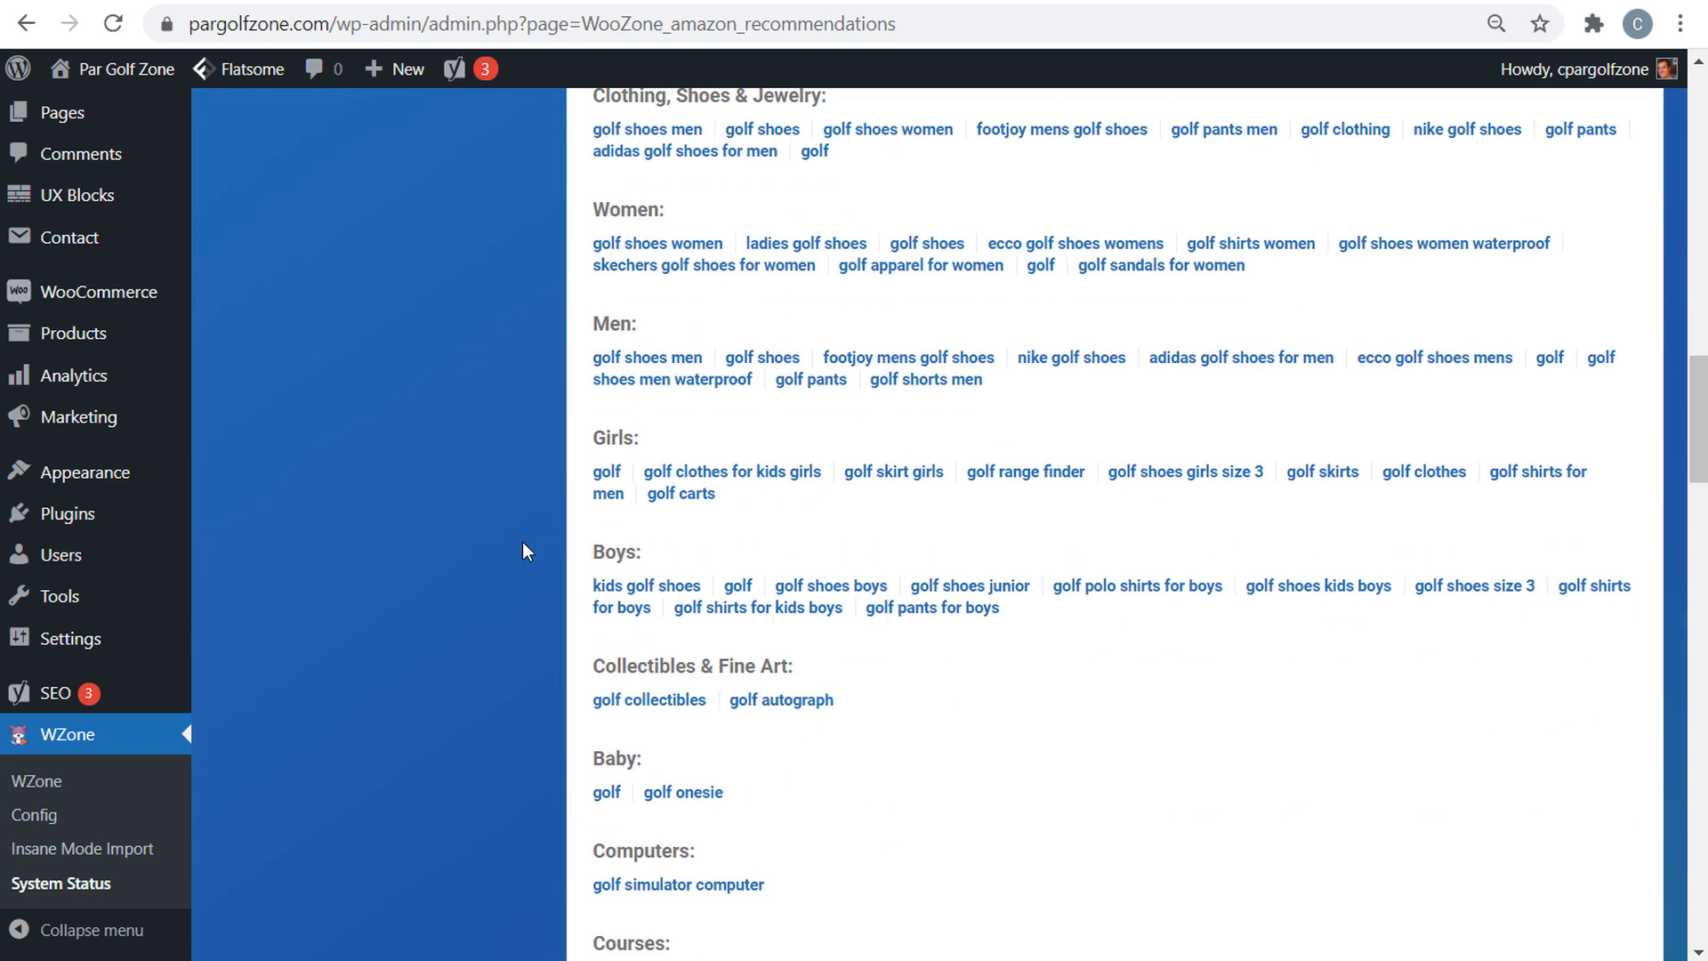
scroll(547, 566, "up", 13)
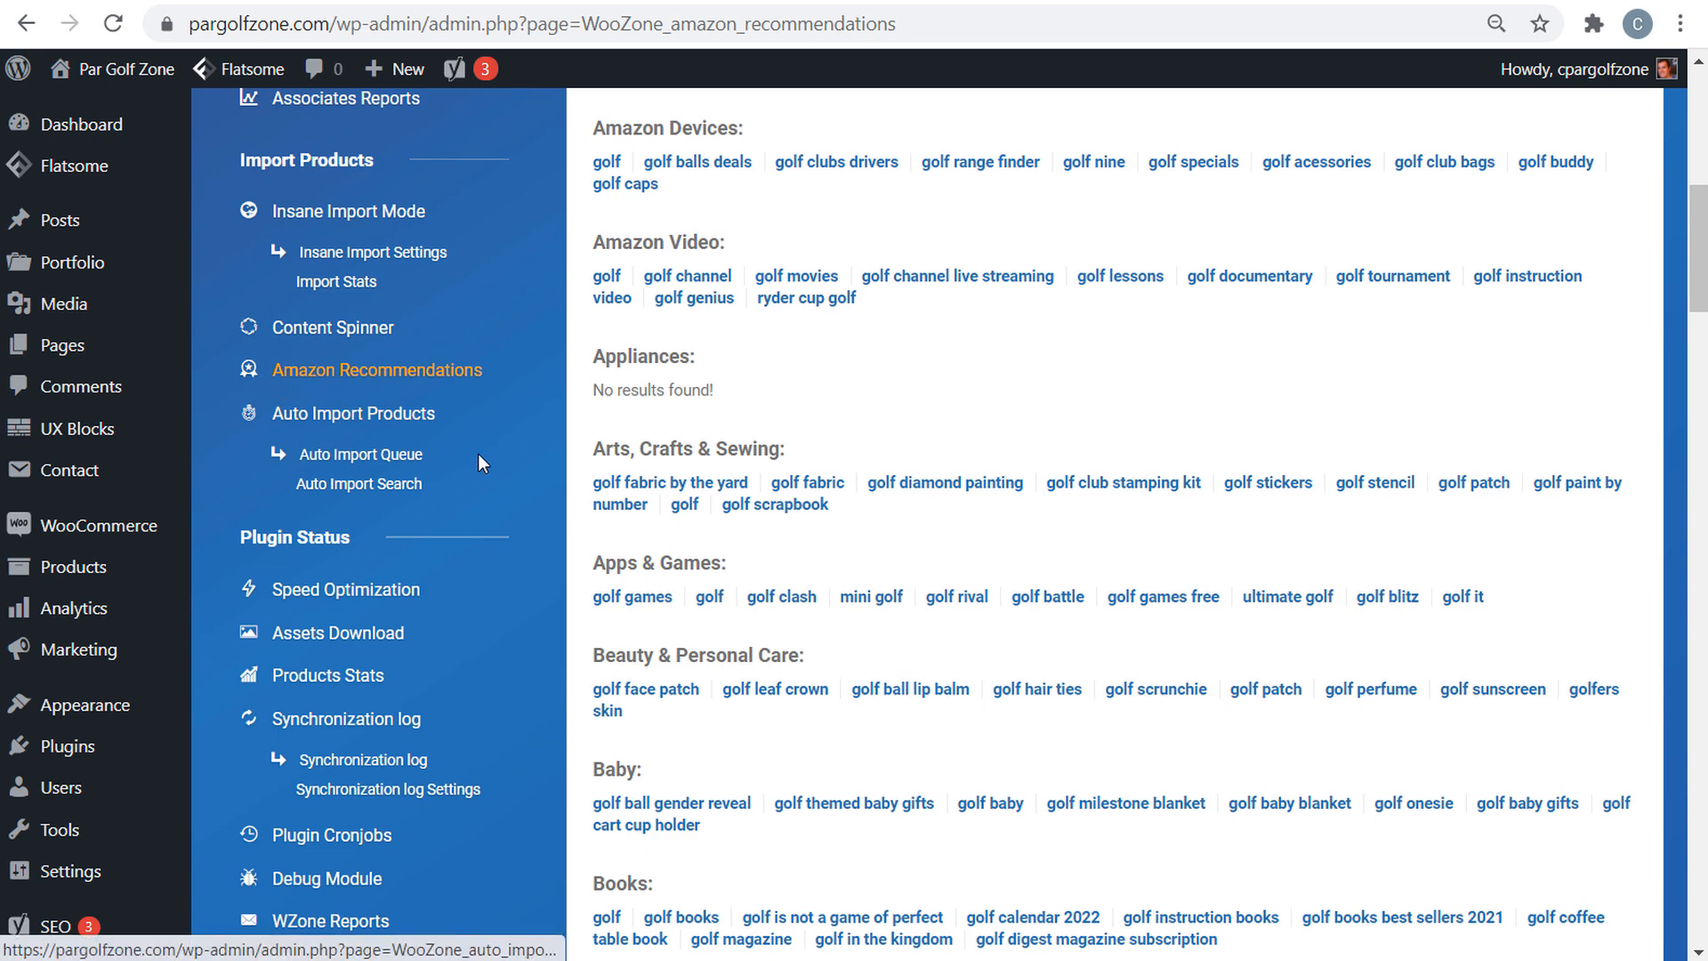
scroll(367, 438, "up", 7)
double_click(930, 419)
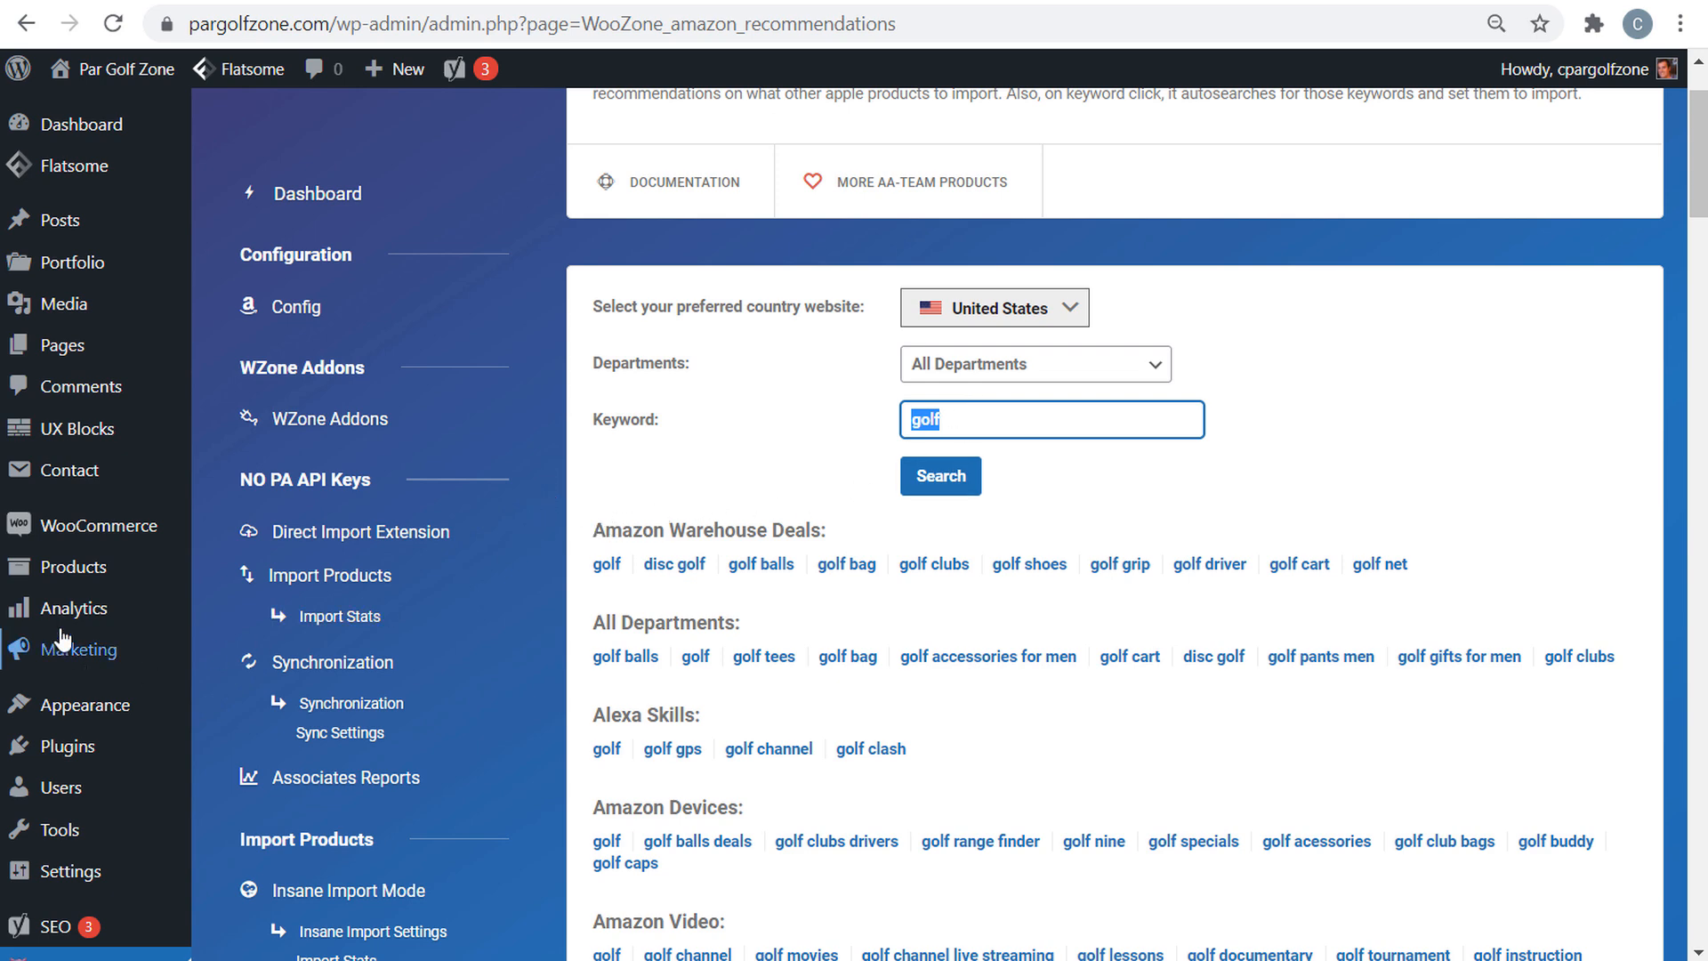
mouse_move(76, 568)
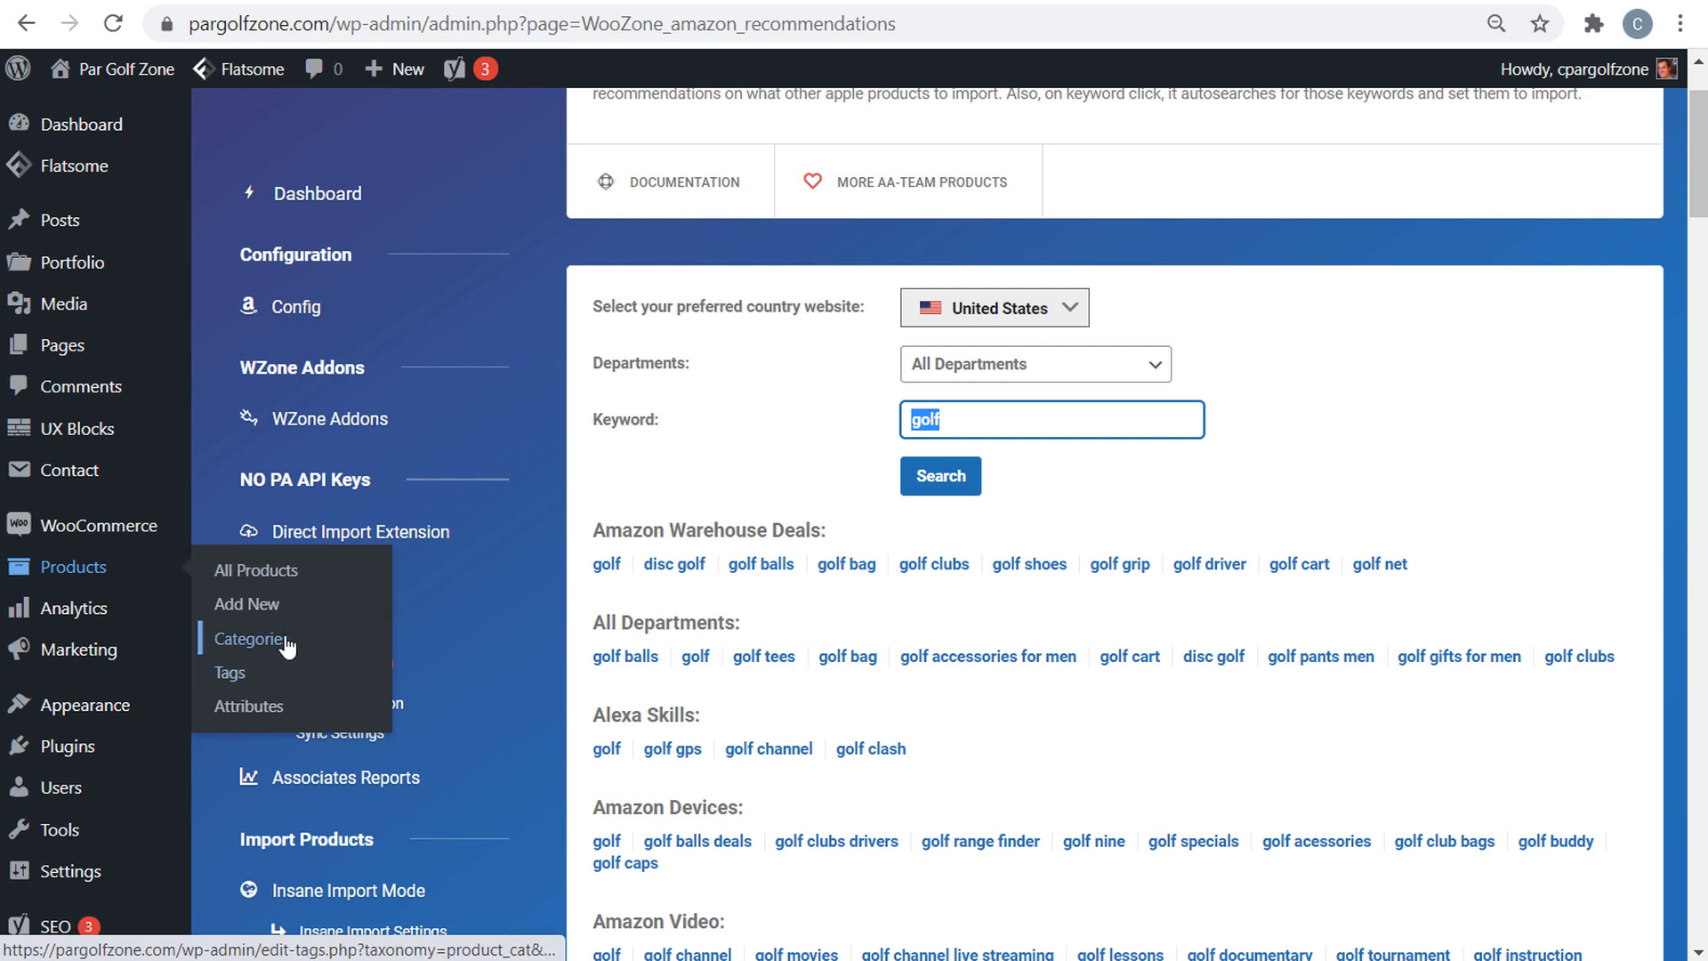
left_click(541, 463)
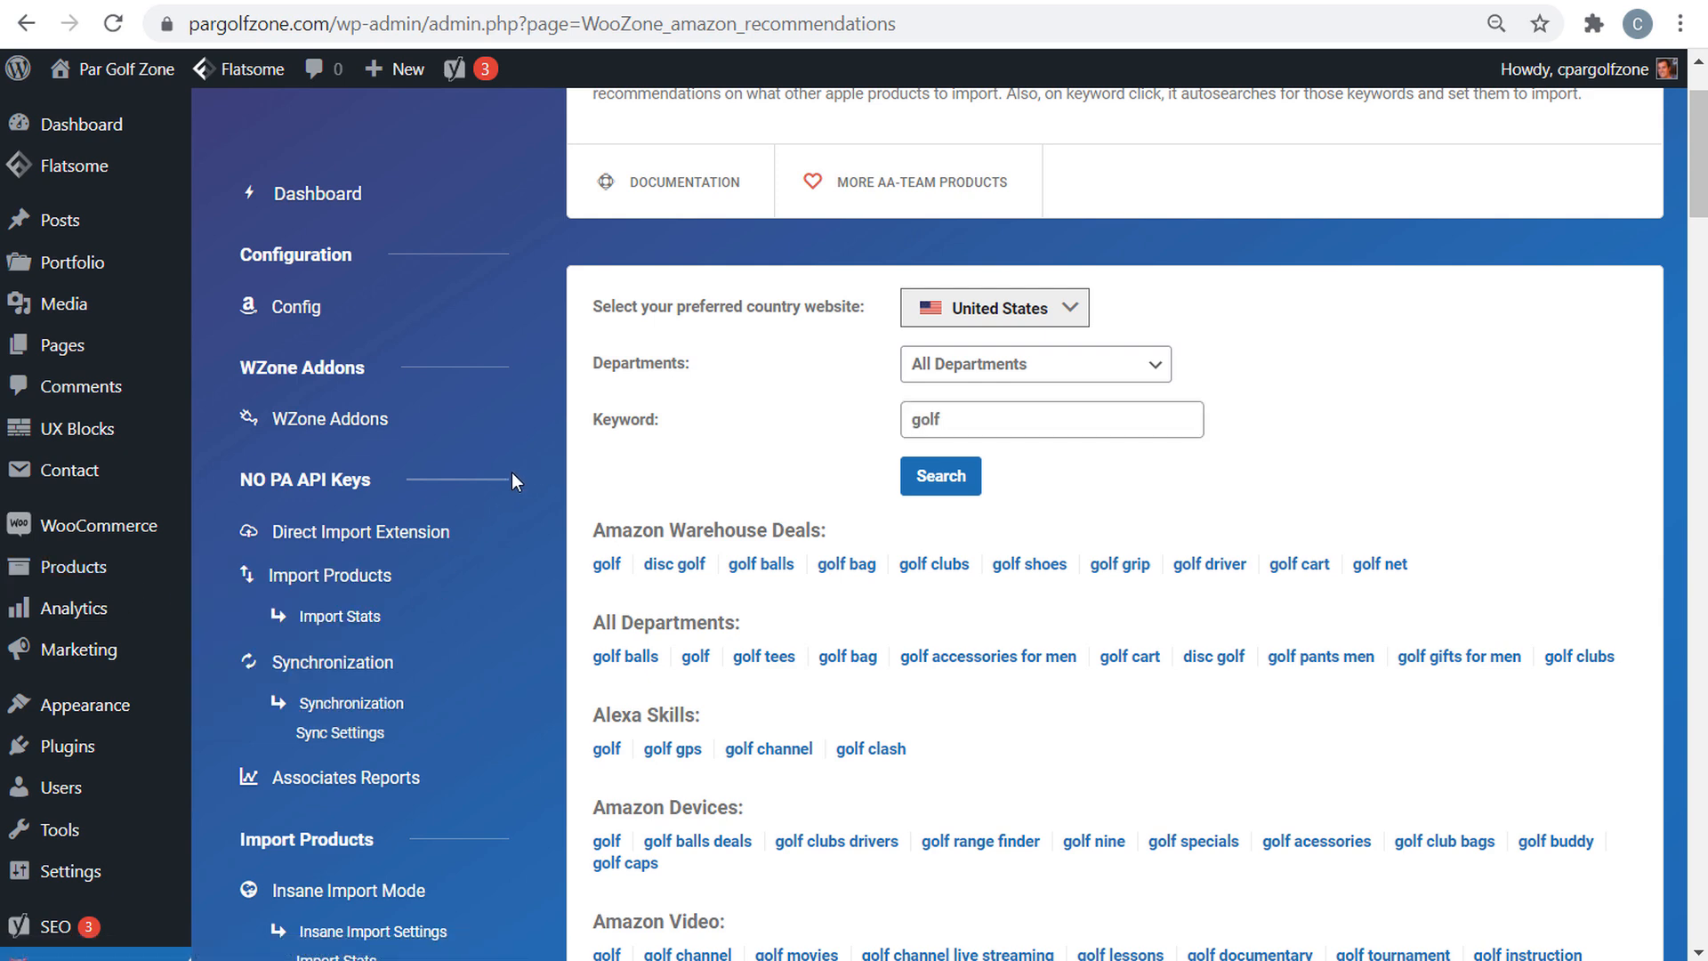
- Open Auto Import Products and review the Auto Import Queue with its cronjob stats and product table
scroll(507, 566, "down", 6)
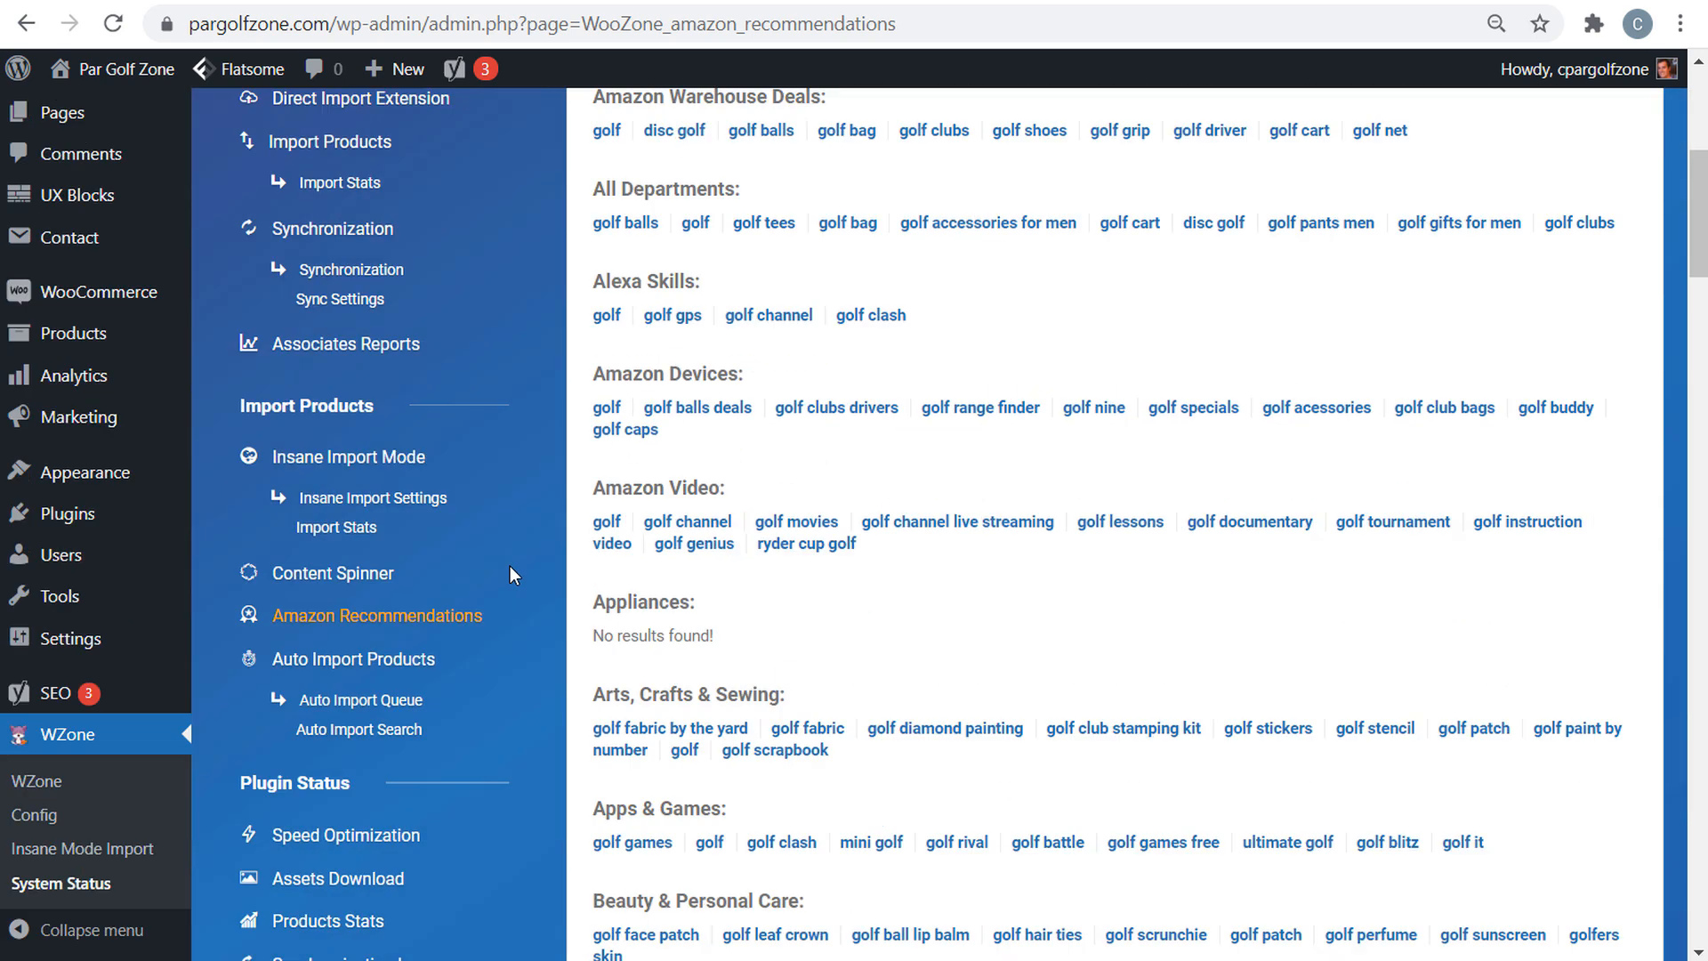
scroll(516, 557, "down", 2)
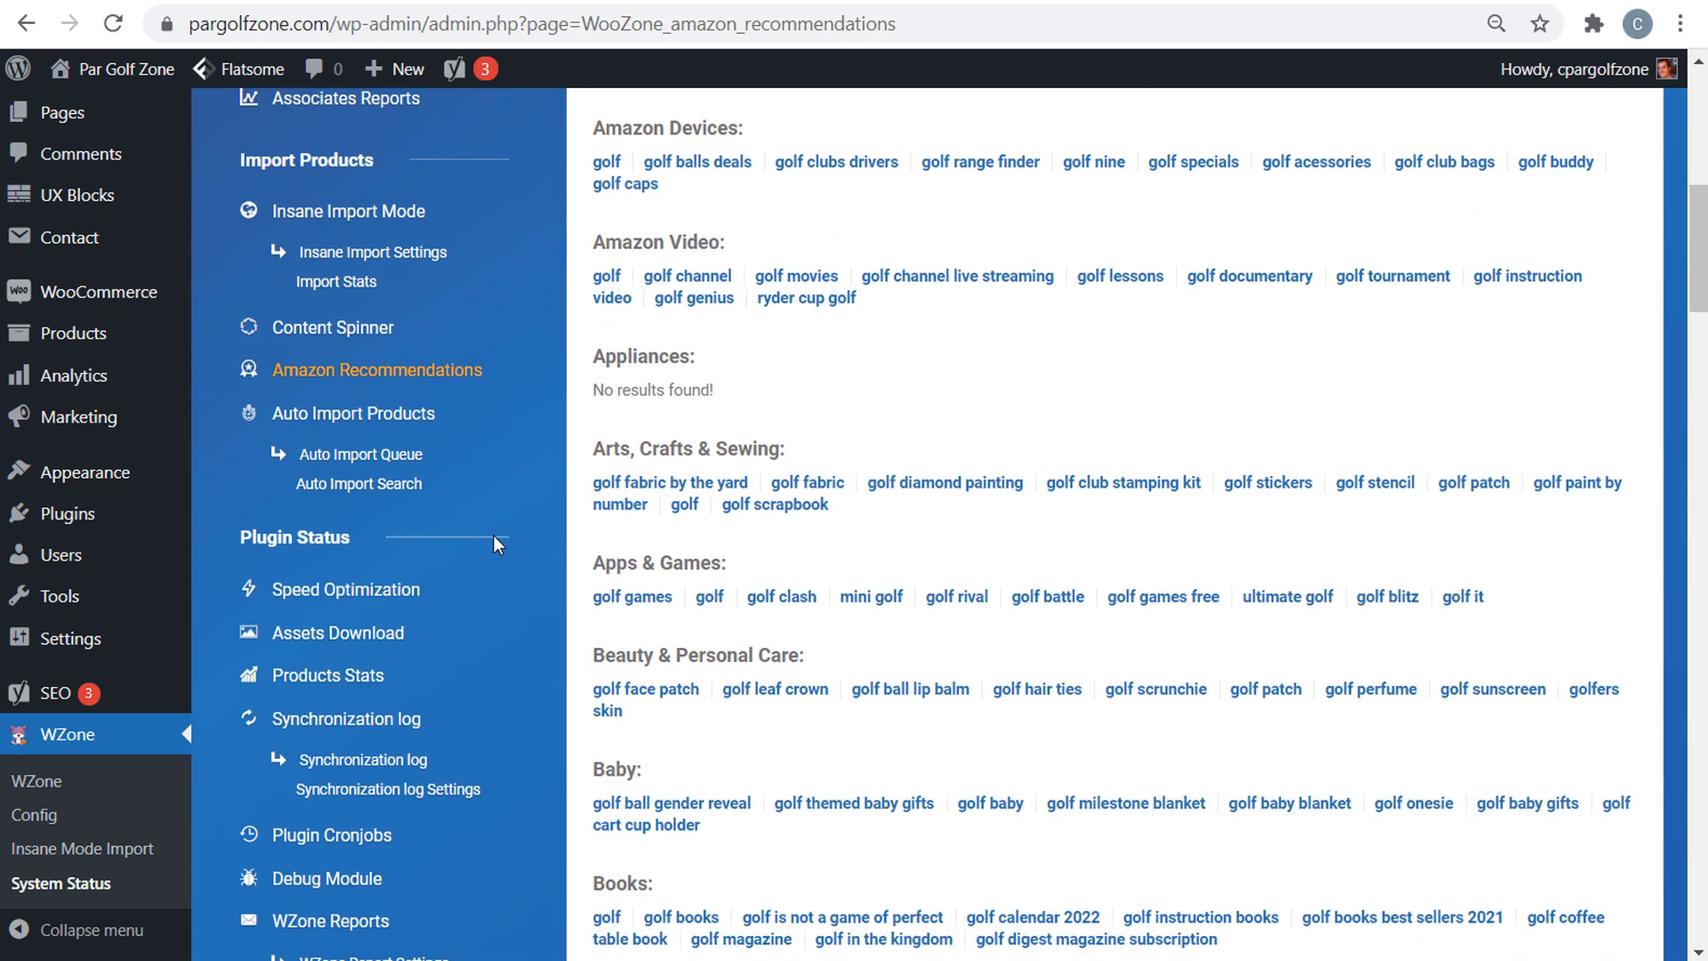
left_click(337, 424)
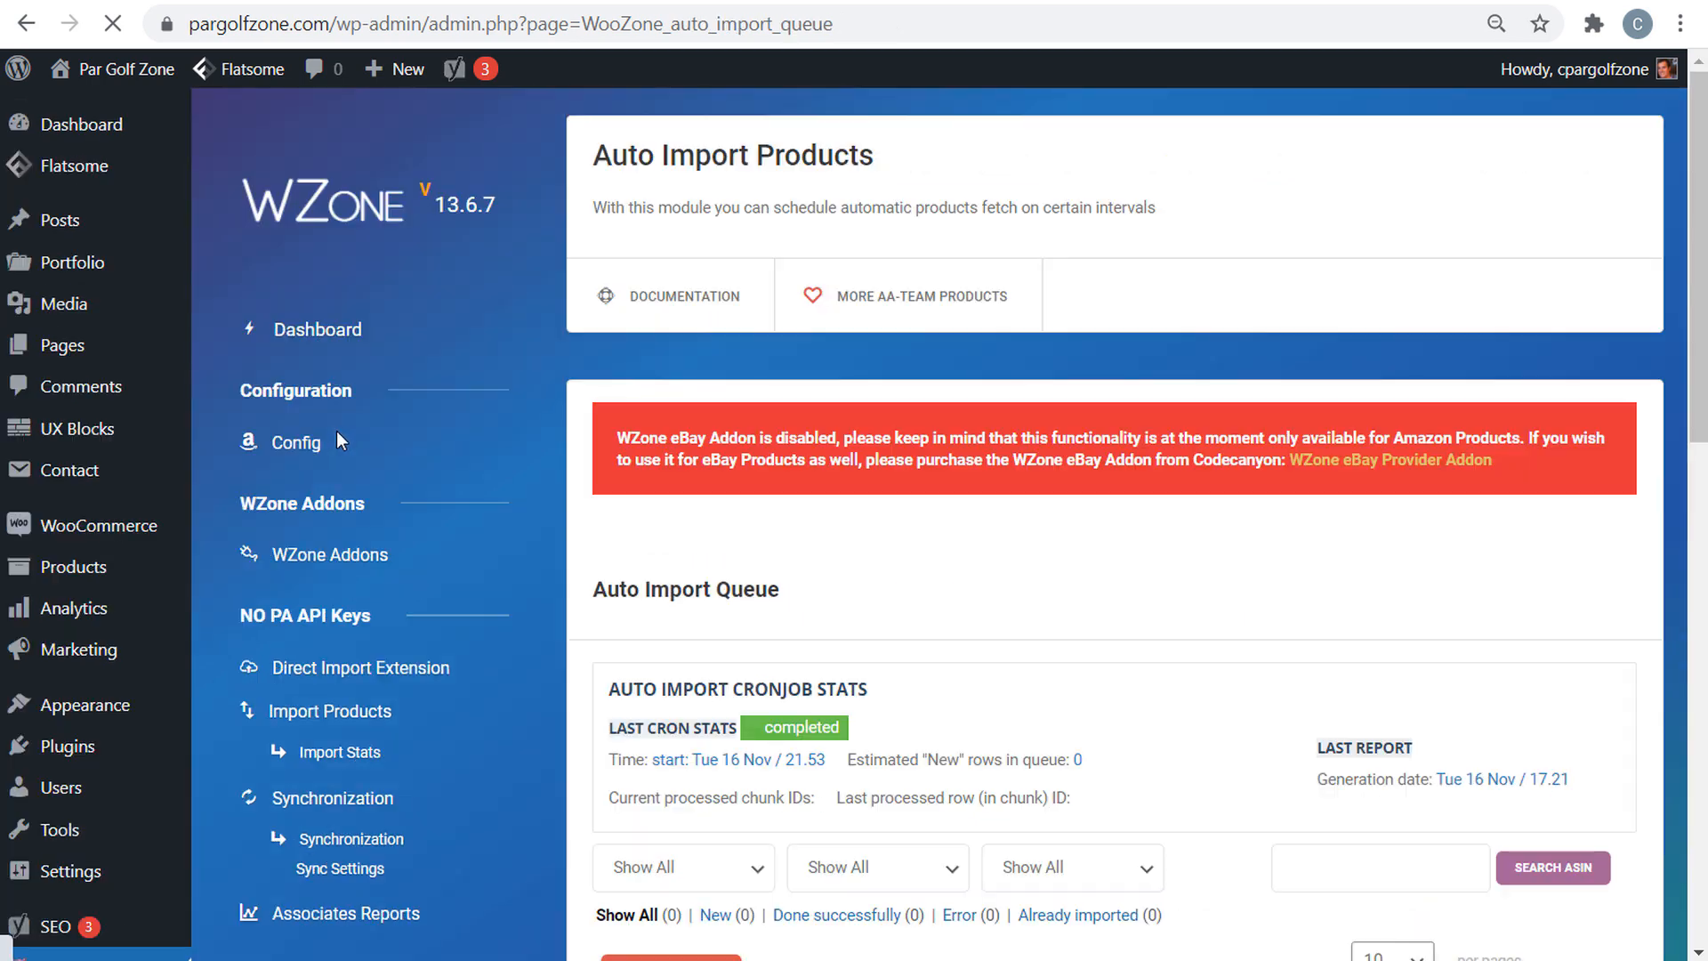
scroll(1112, 491, "down", 5)
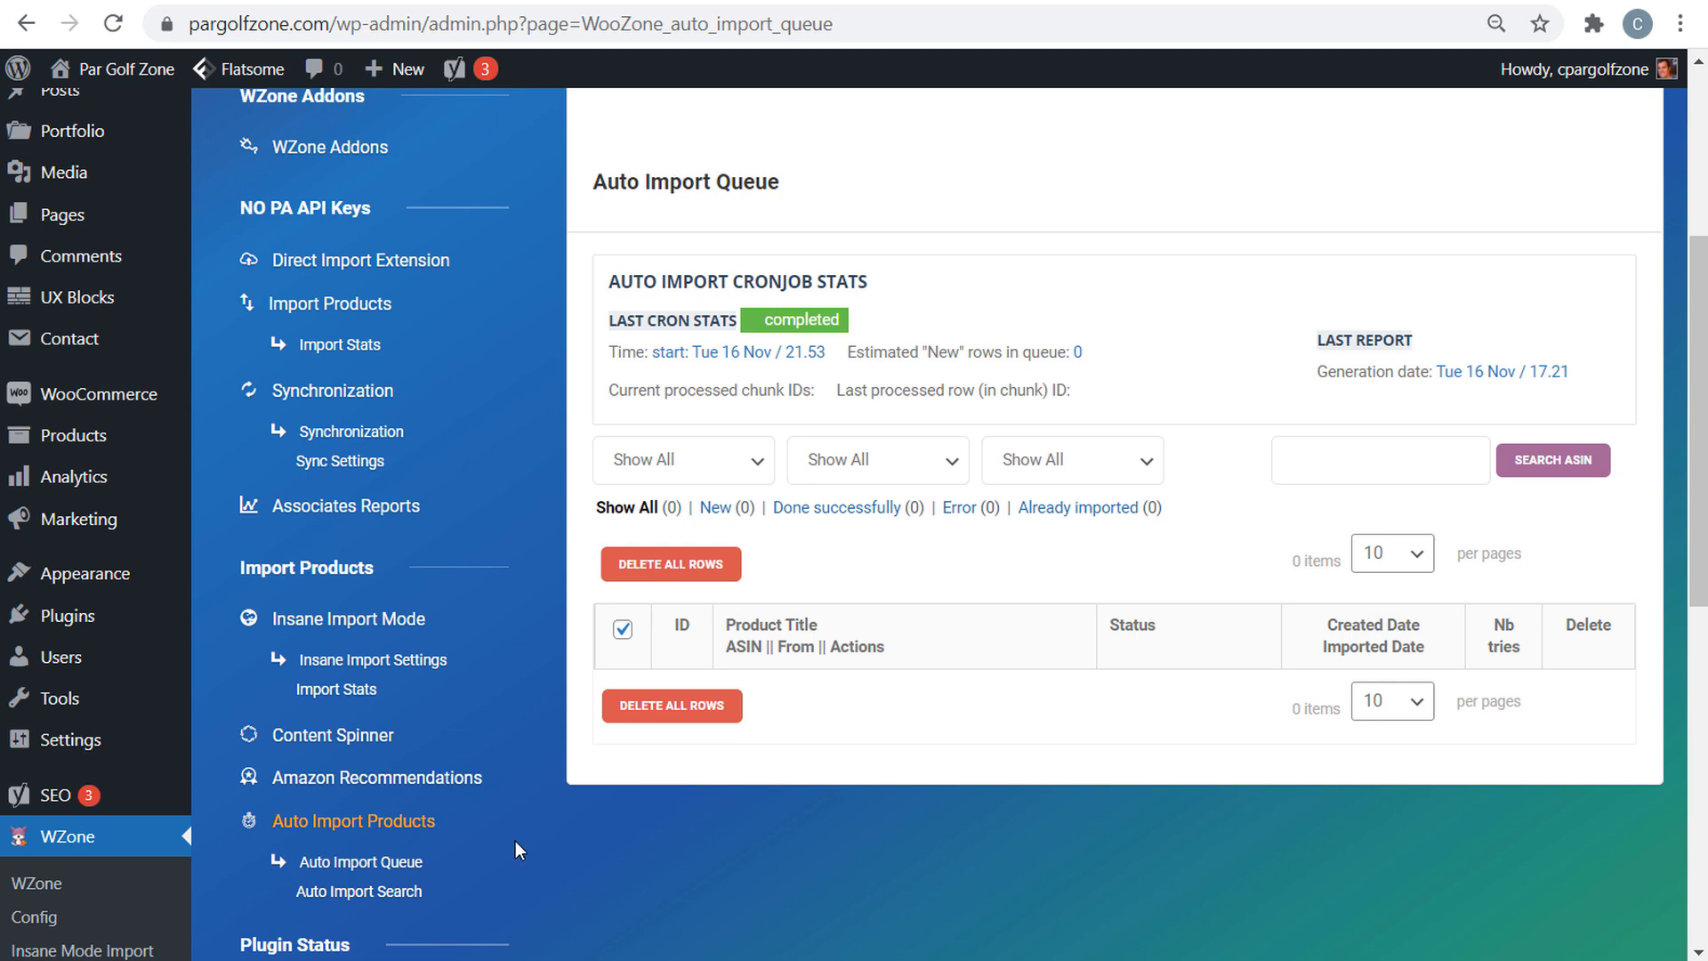
scroll(685, 695, "down", 5)
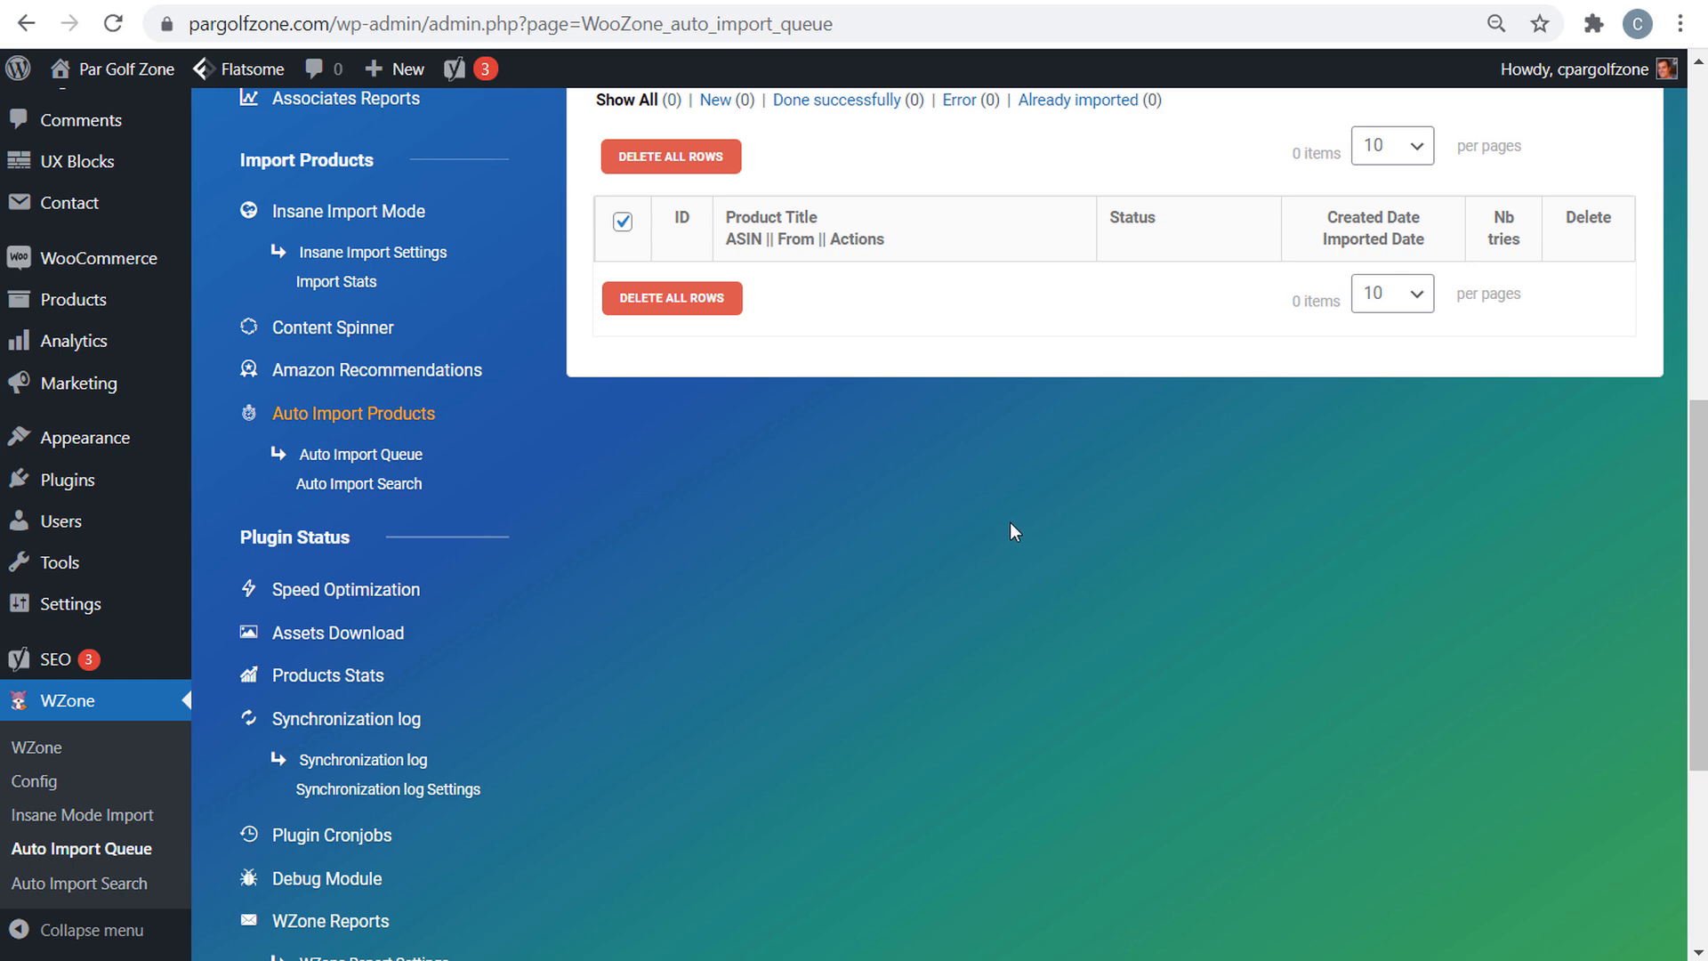
- Open Speed Optimization and review the imported products with their optimization scores
scroll(1015, 531, "down", 2)
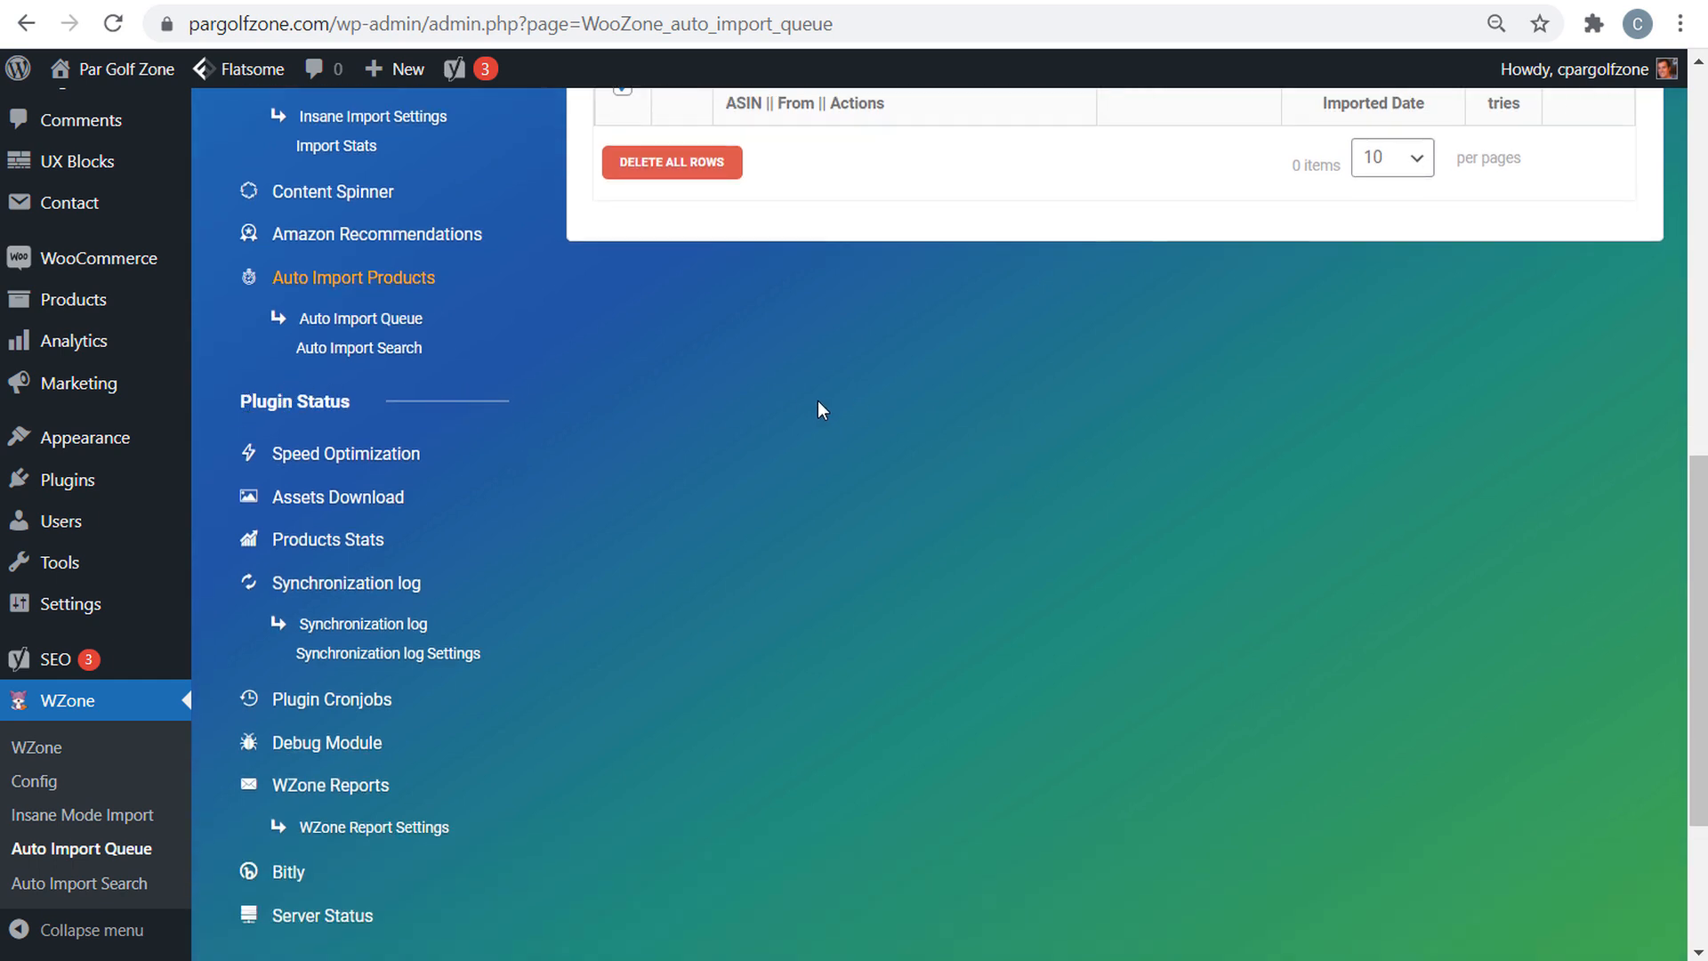
scroll(817, 409, "down", 2)
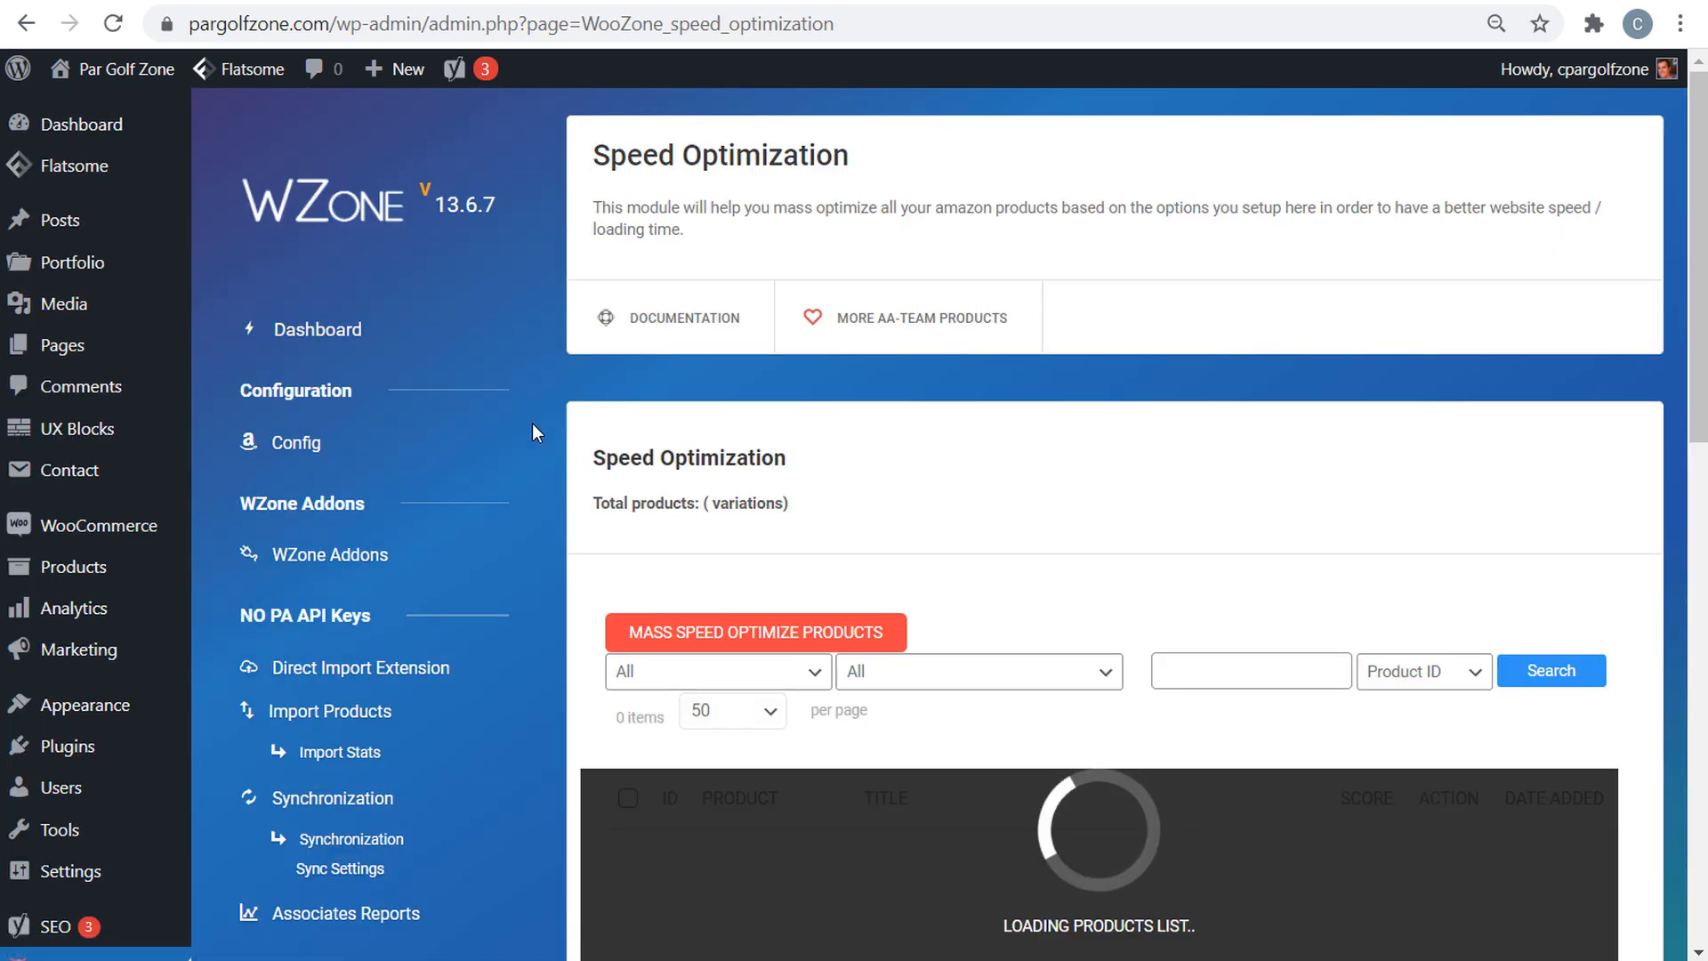
scroll(560, 393, "down", 2)
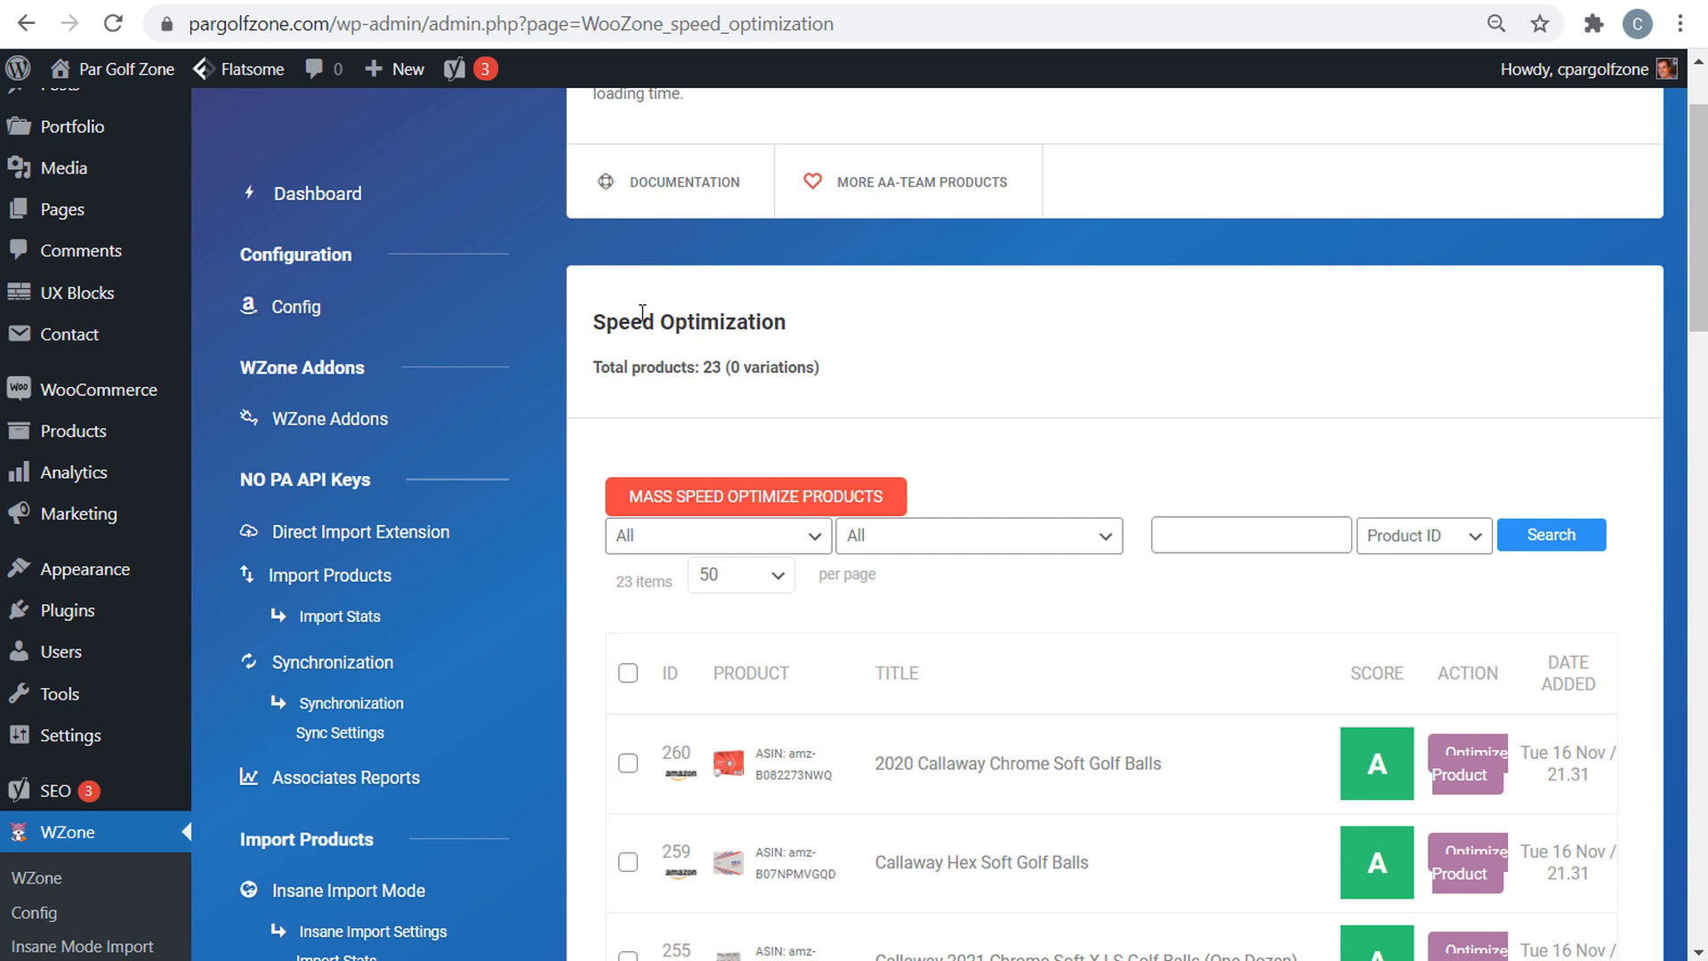
scroll(891, 322, "down", 2)
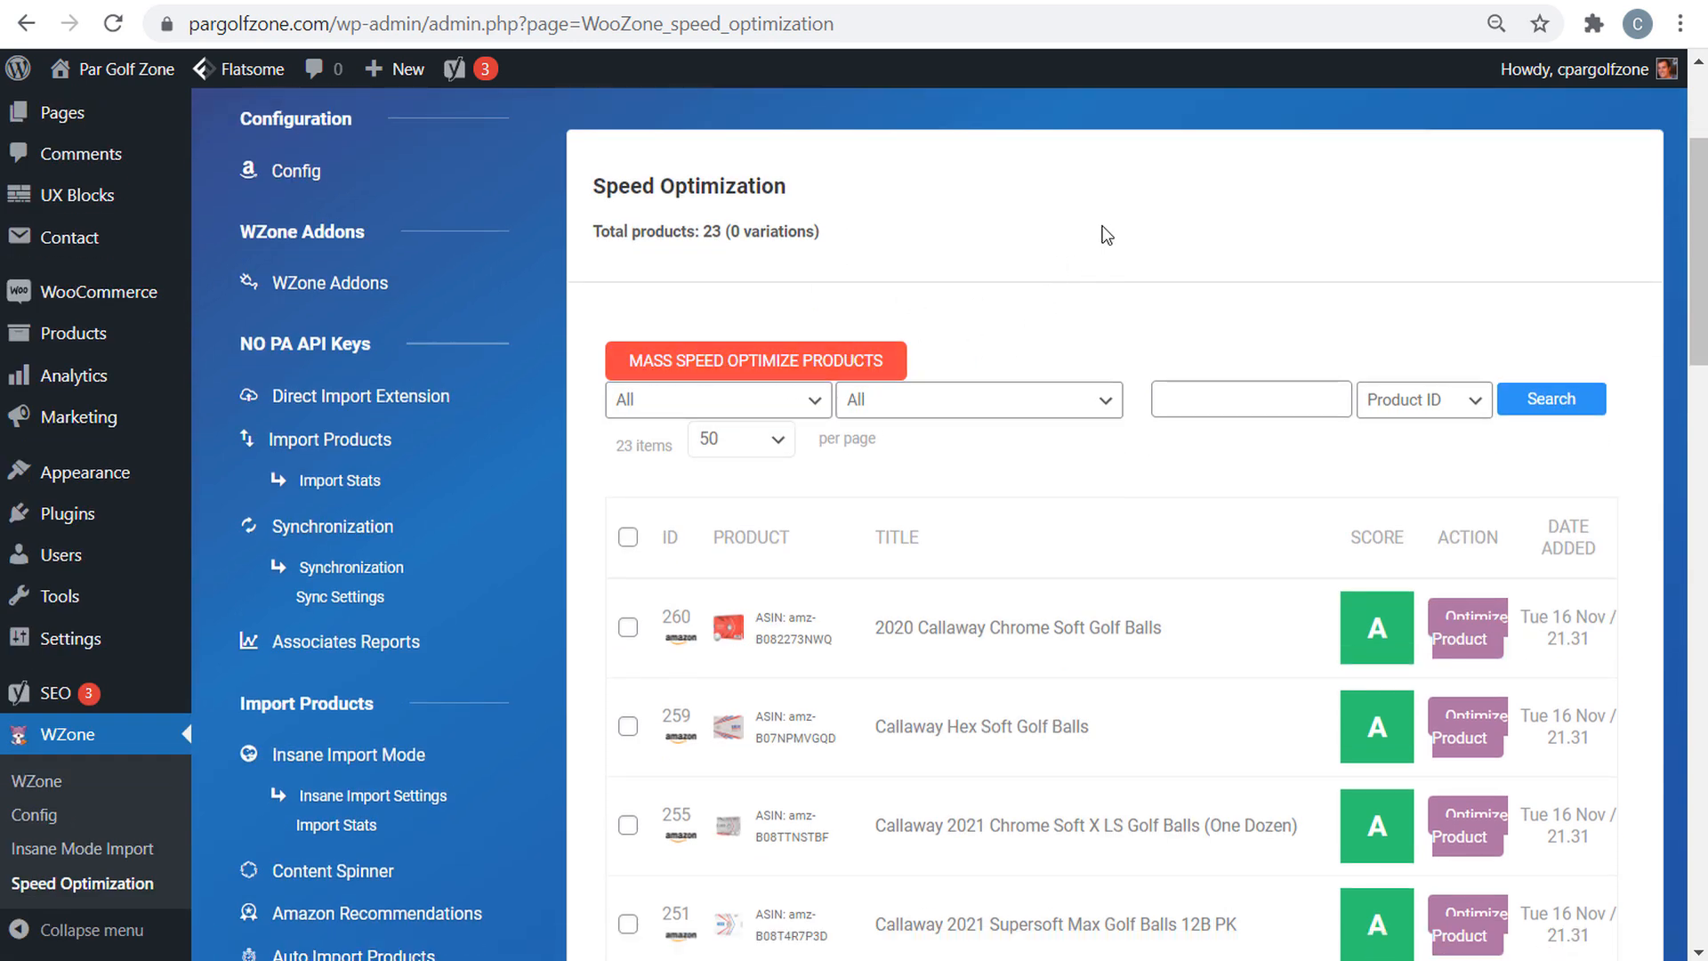
- Open the optimization options of 2020 Callaway Chrome Soft Golf Balls and review its images, attributes, variations and categories
left_click(628, 628)
mouse_move(1364, 623)
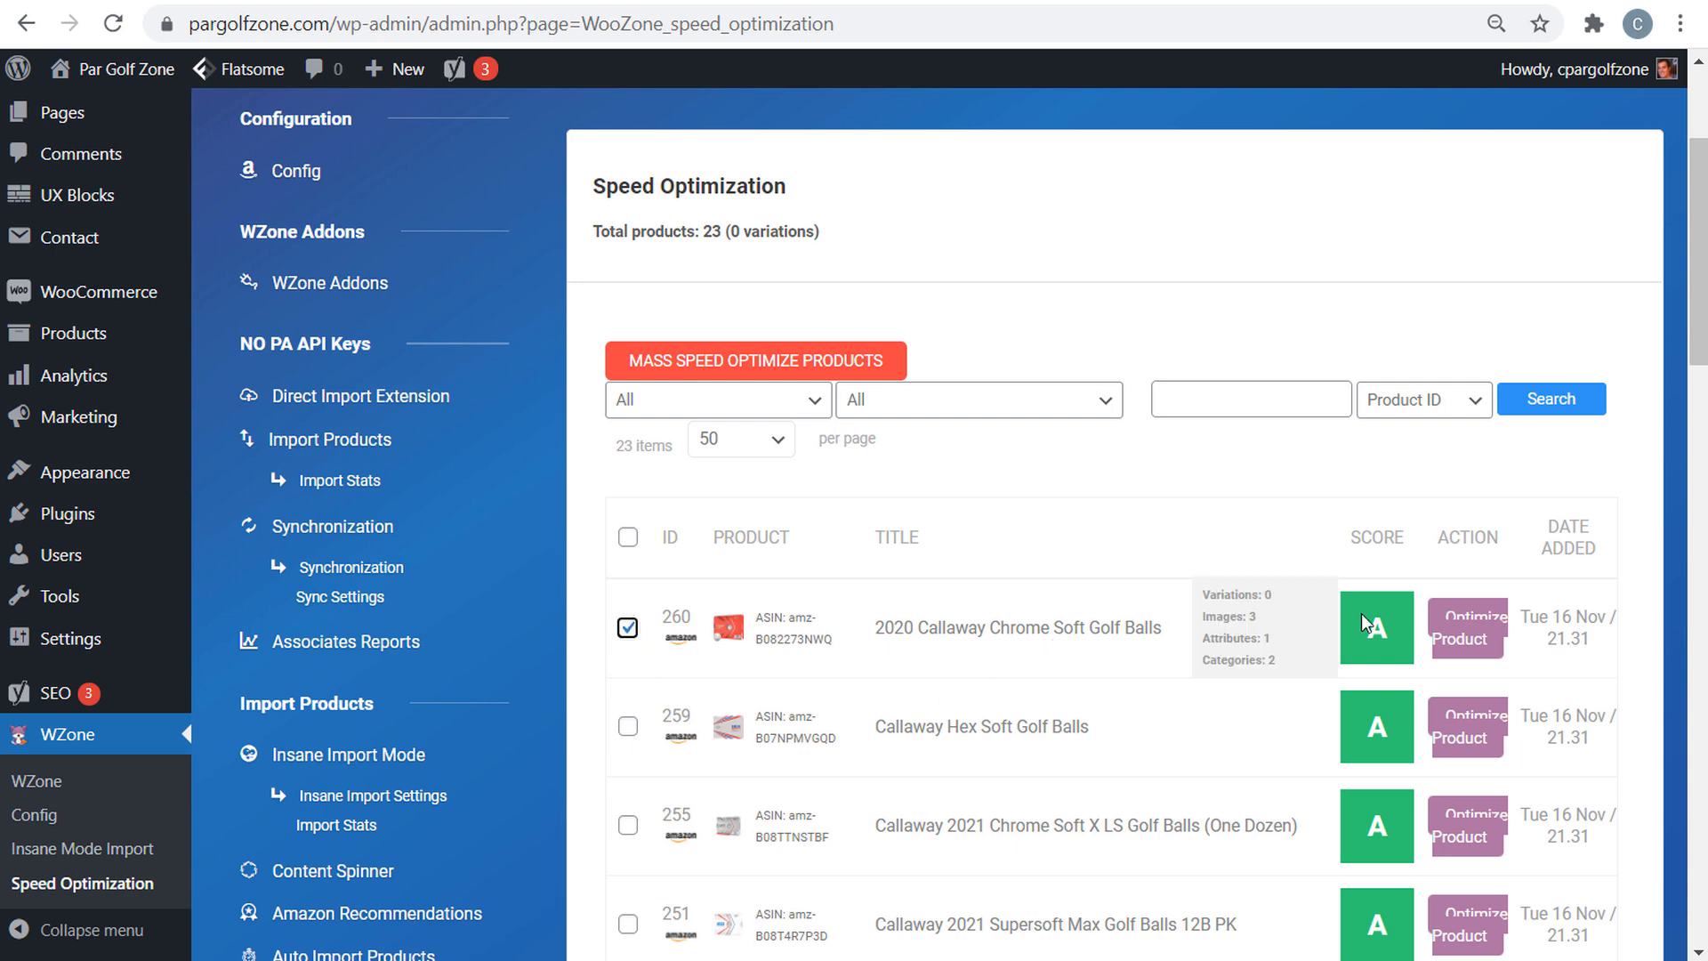
left_click(1463, 627)
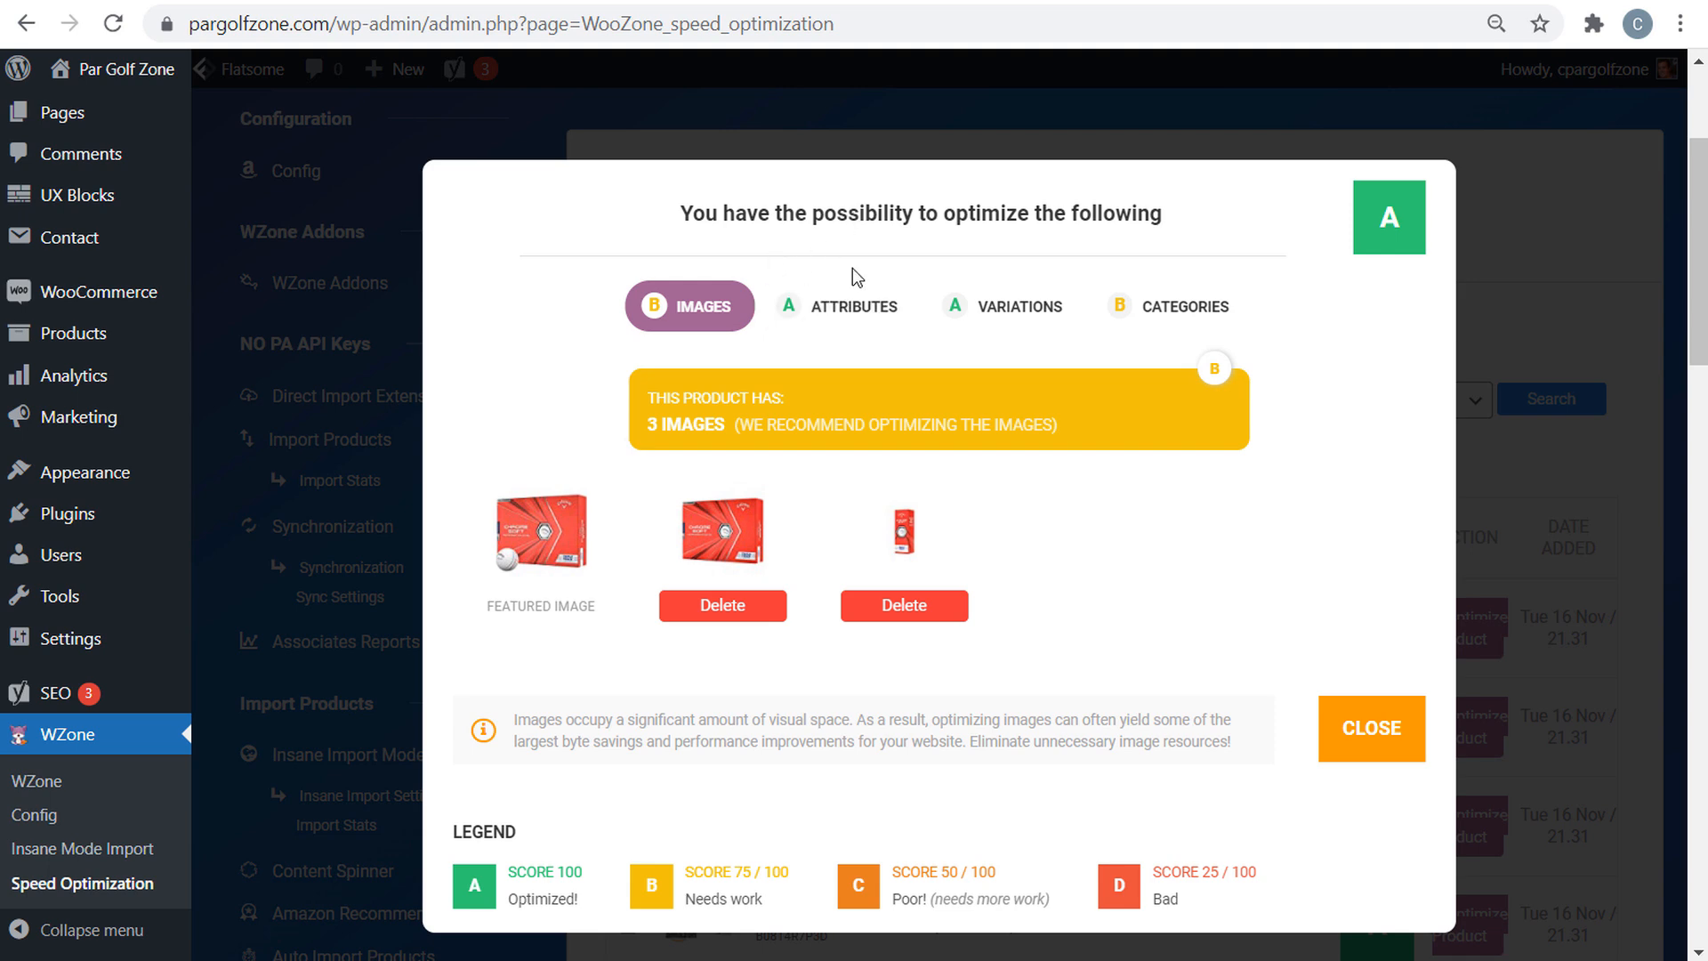
left_click(851, 299)
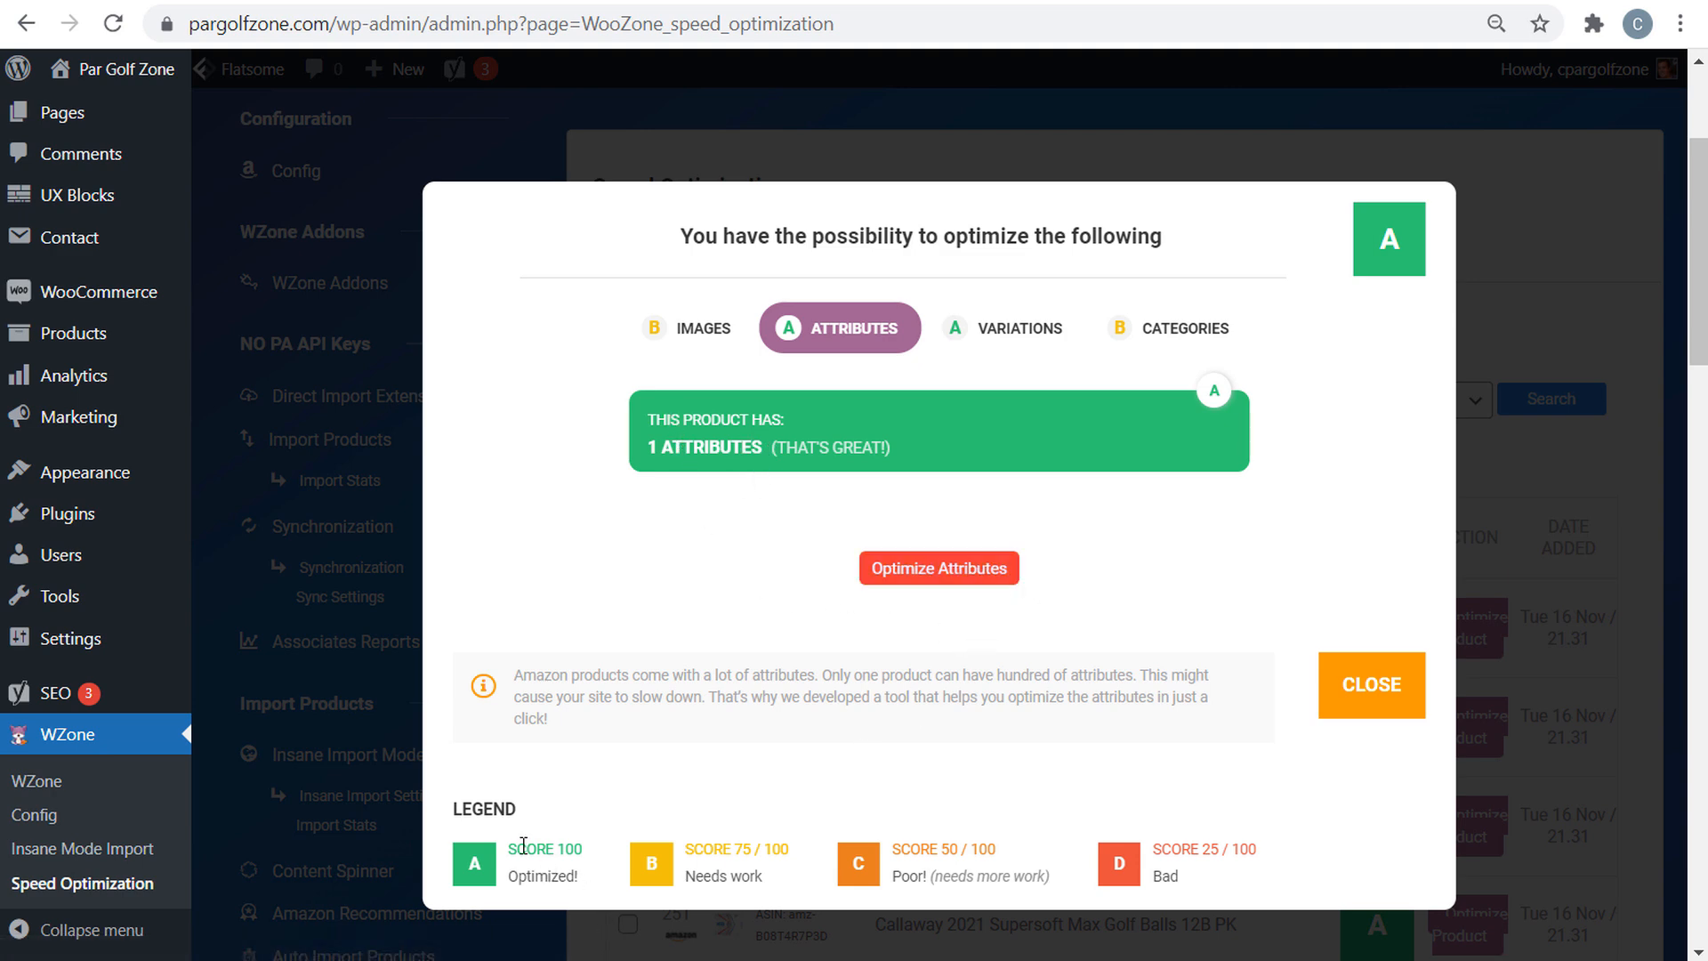
left_click(997, 325)
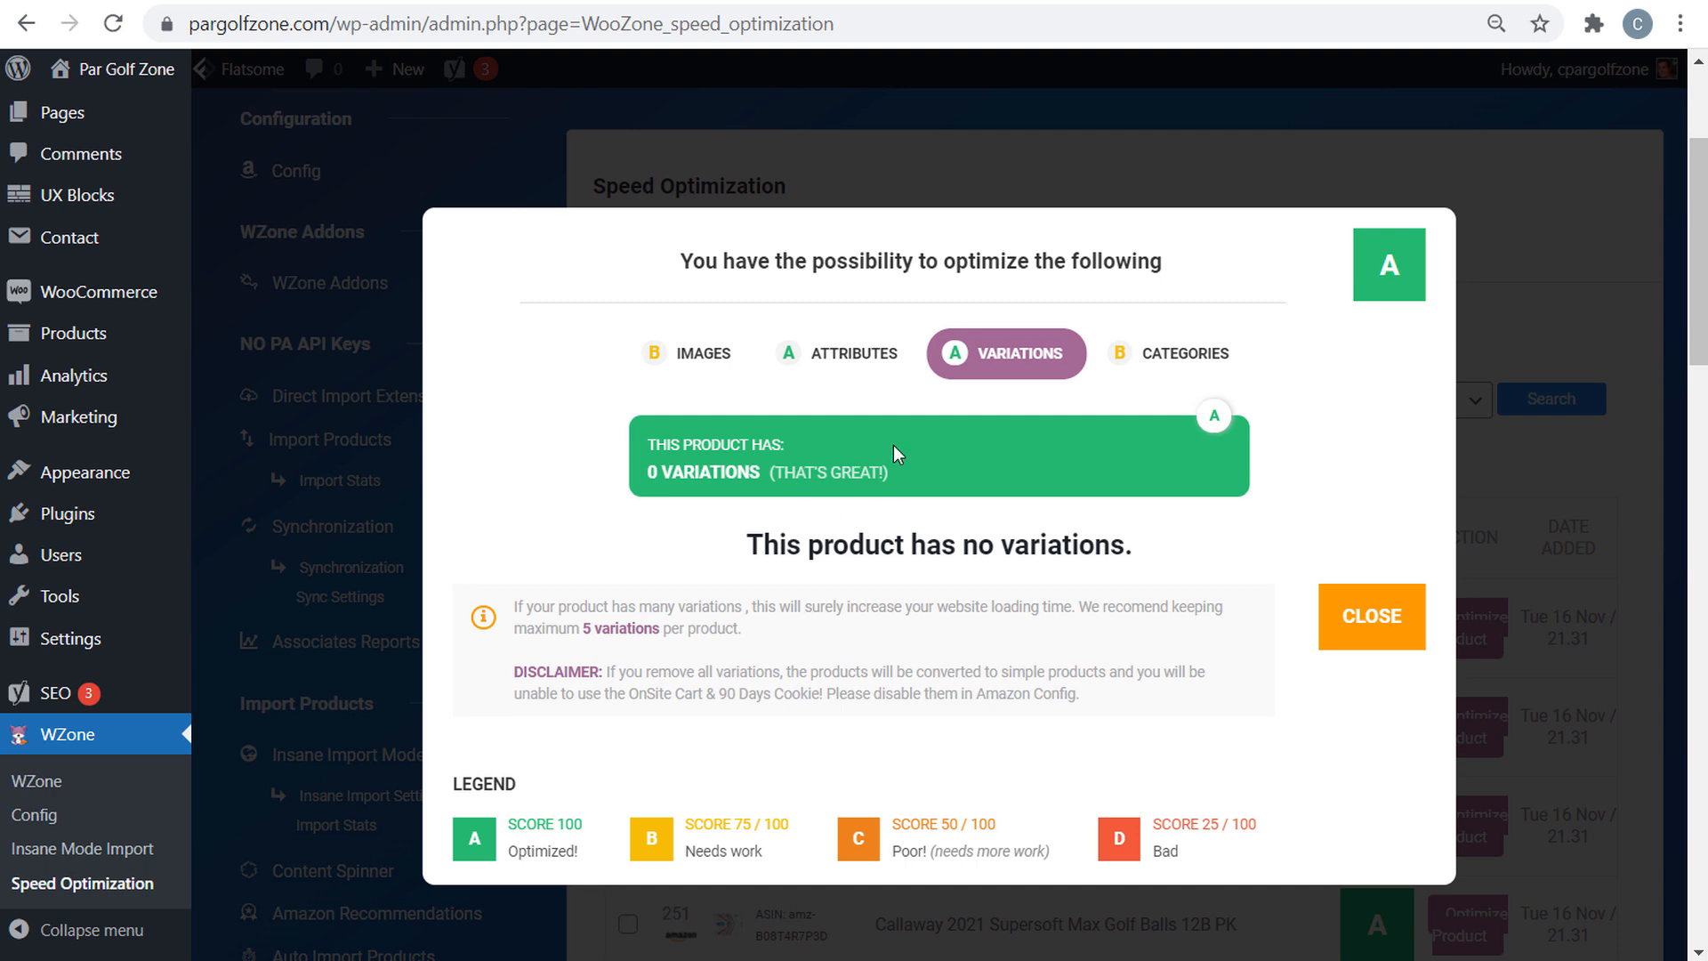
left_click(1159, 356)
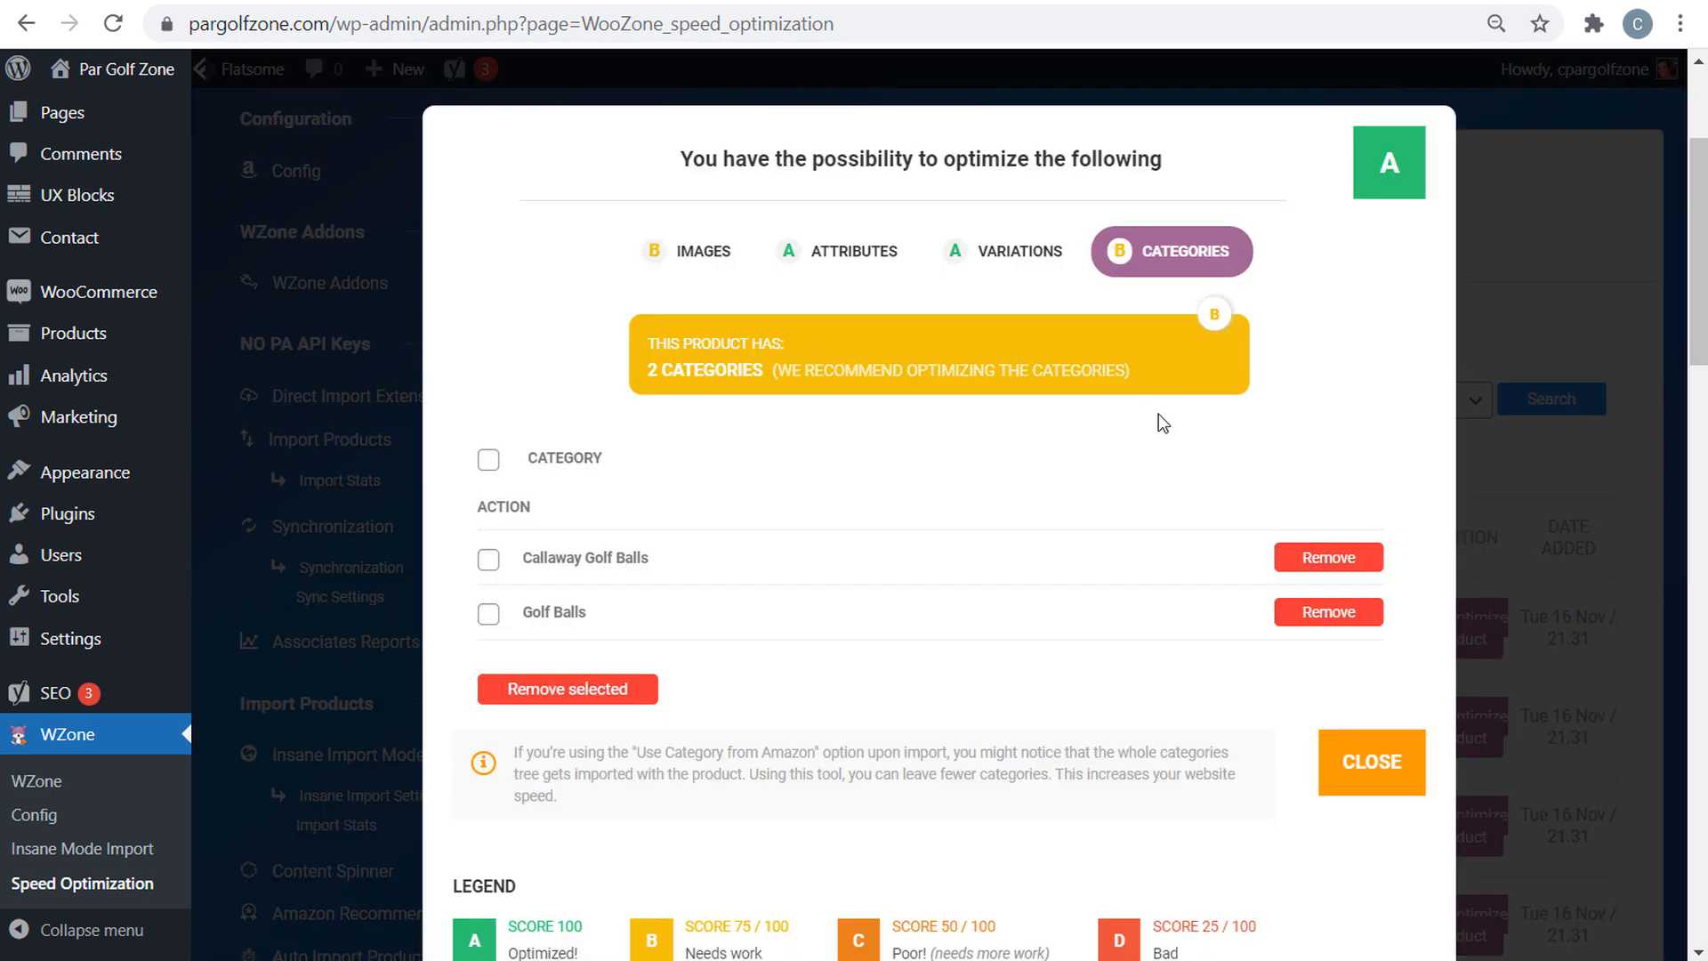
left_click(1370, 774)
left_click(628, 627)
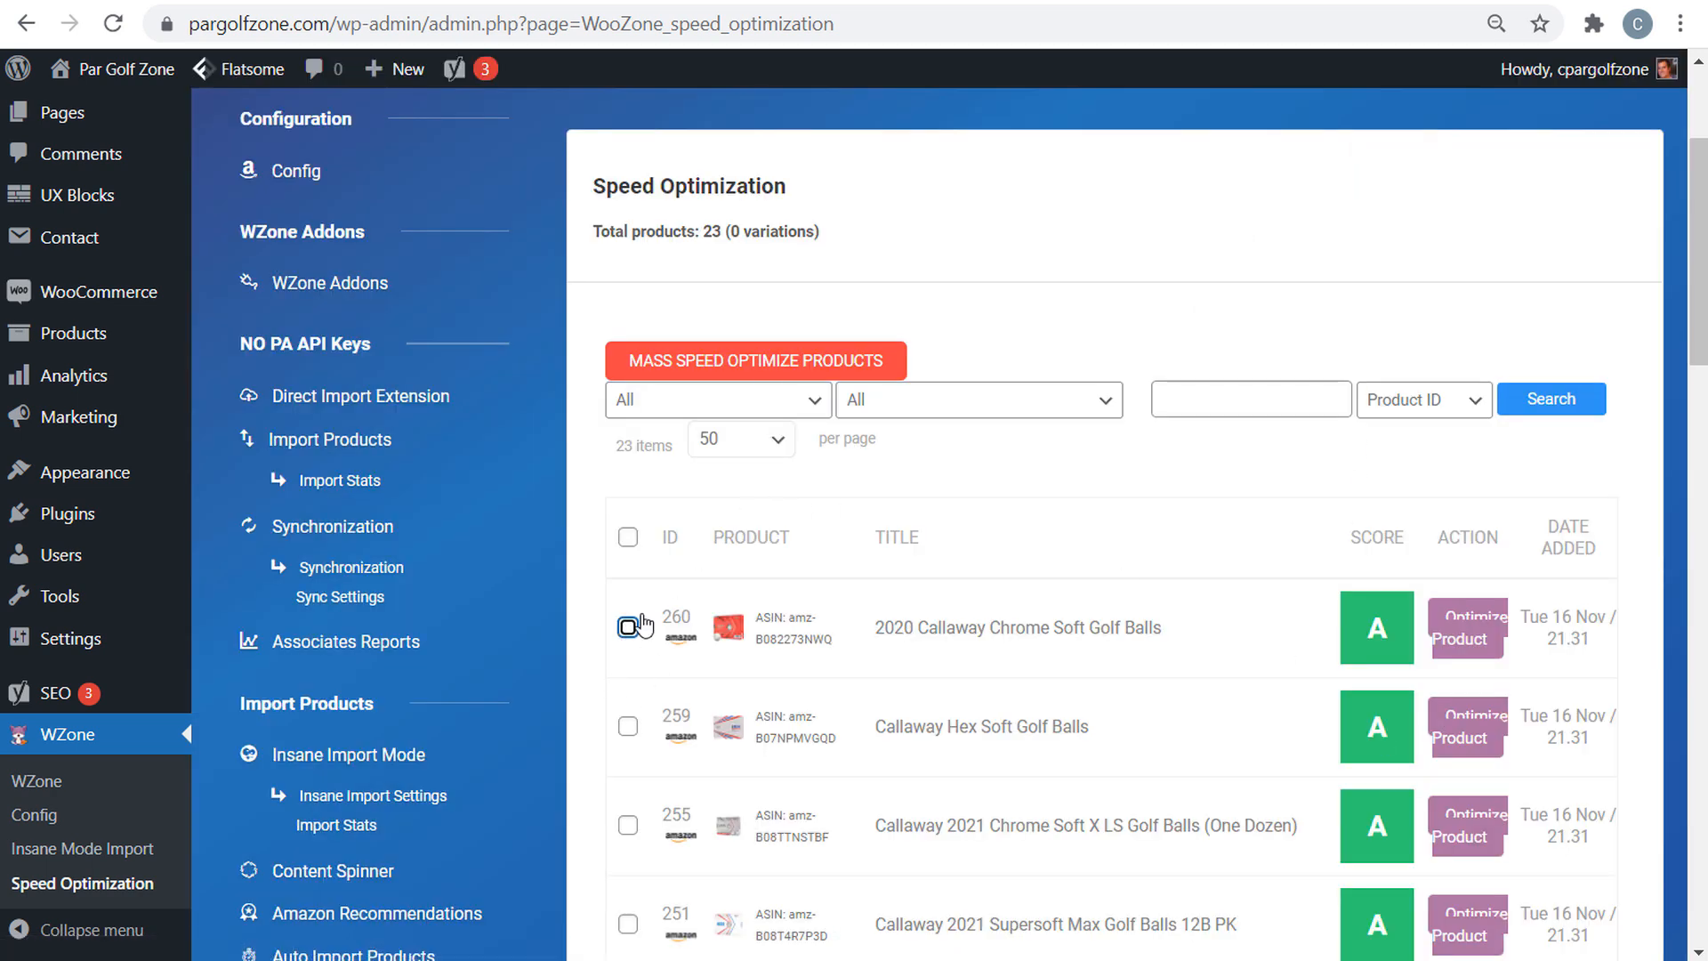
- Select all products in the Speed Optimization list and open the mass speed optimization options
left_click(768, 358)
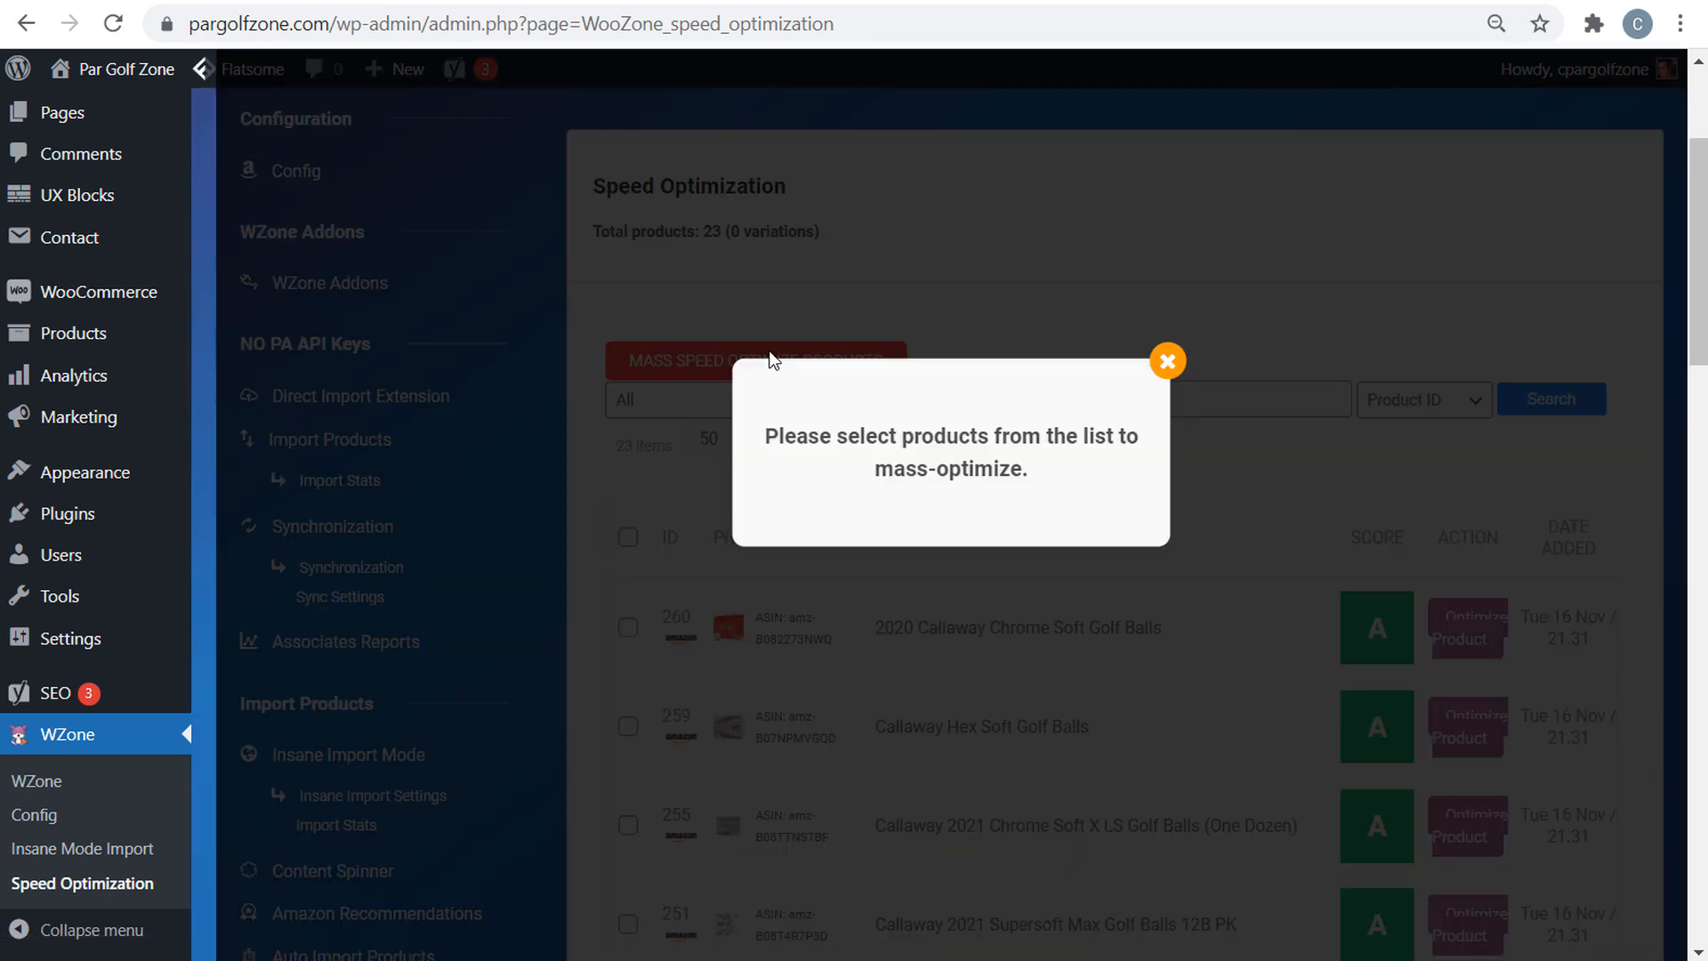
left_click(1167, 360)
left_click(628, 537)
left_click(709, 356)
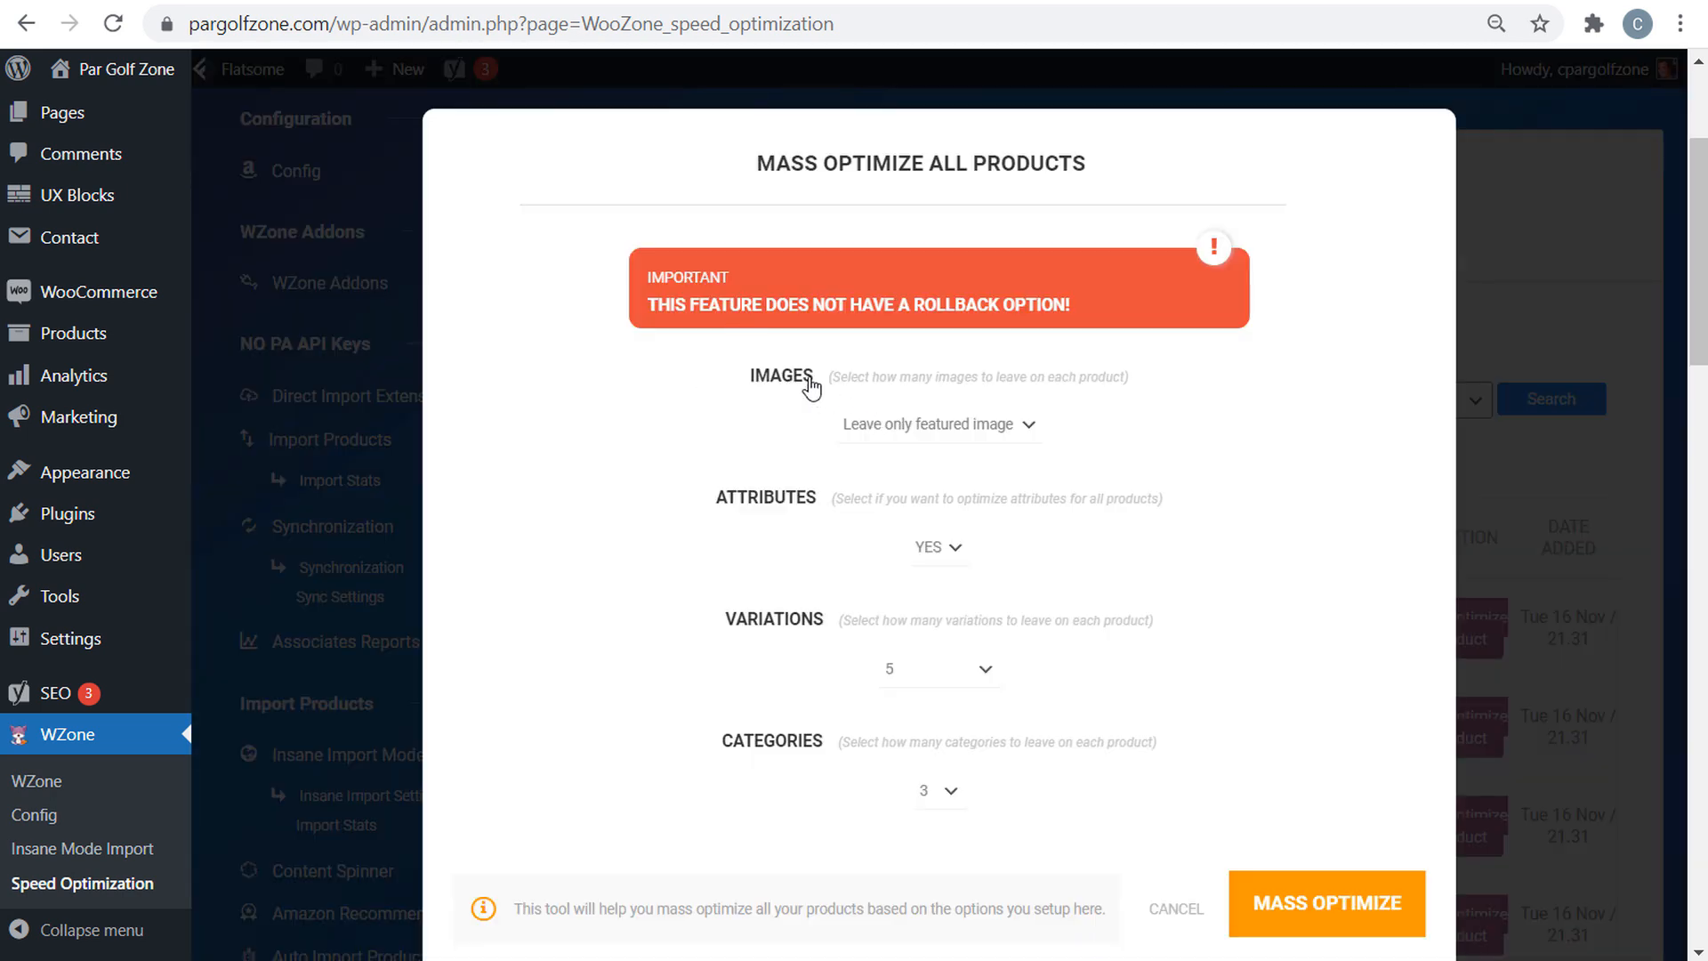
- Set the mass optimization to leave 2 images and no variations on each product
left_click(931, 428)
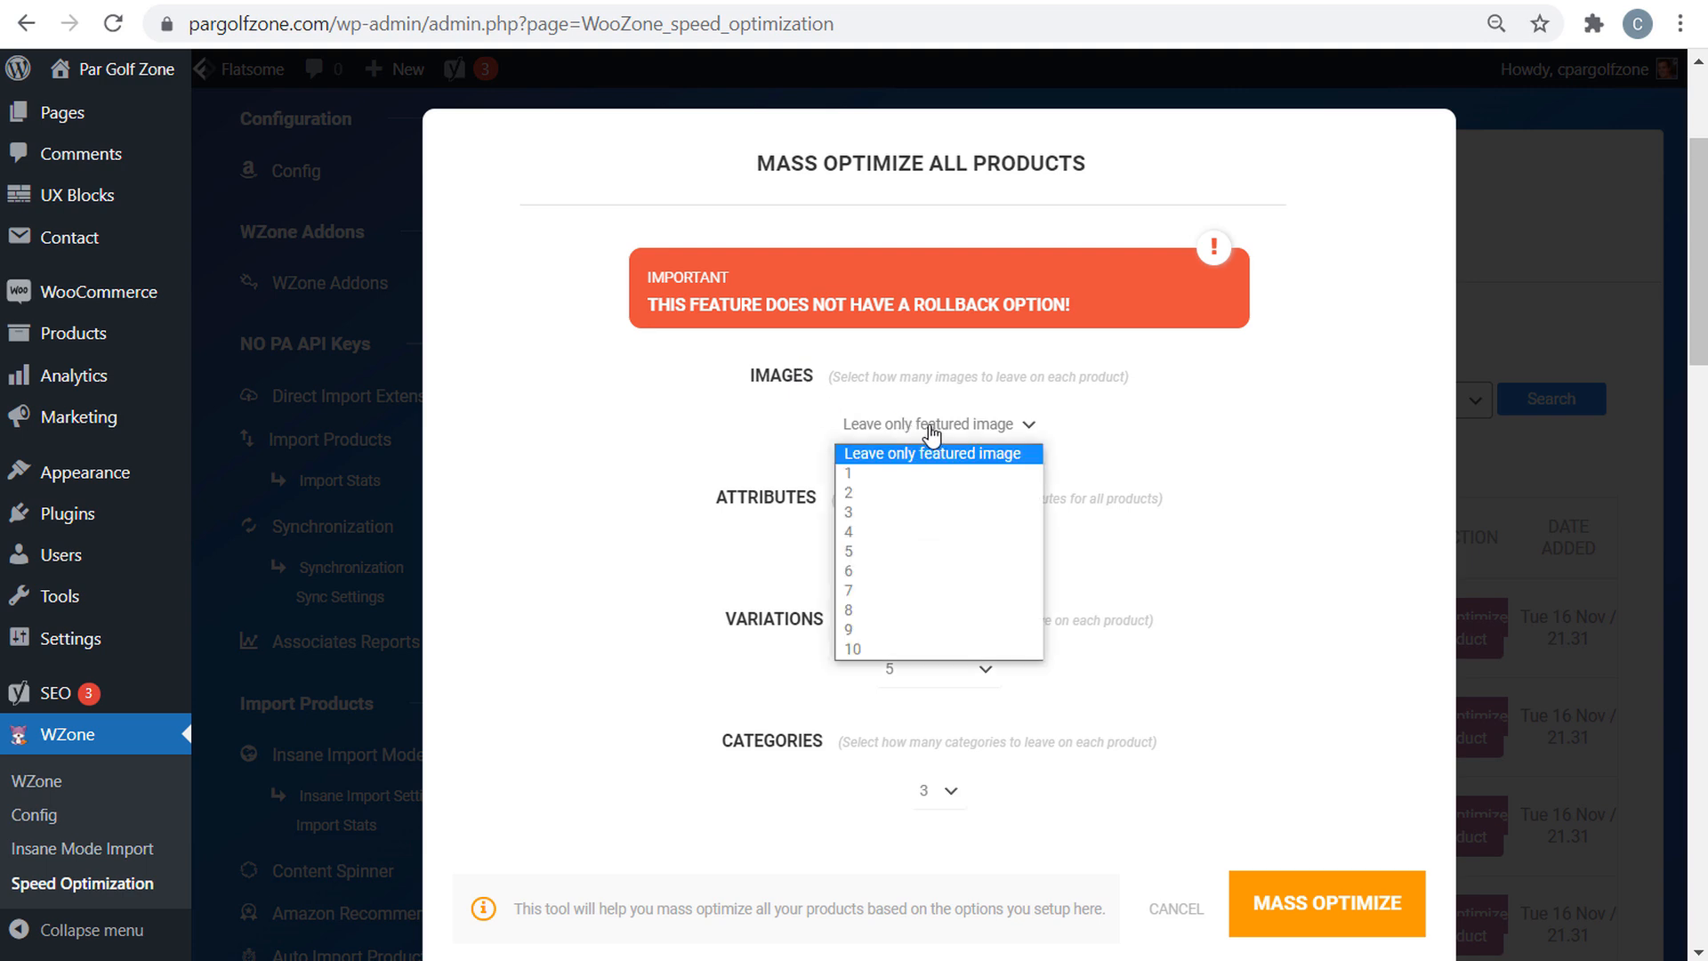
left_click(859, 492)
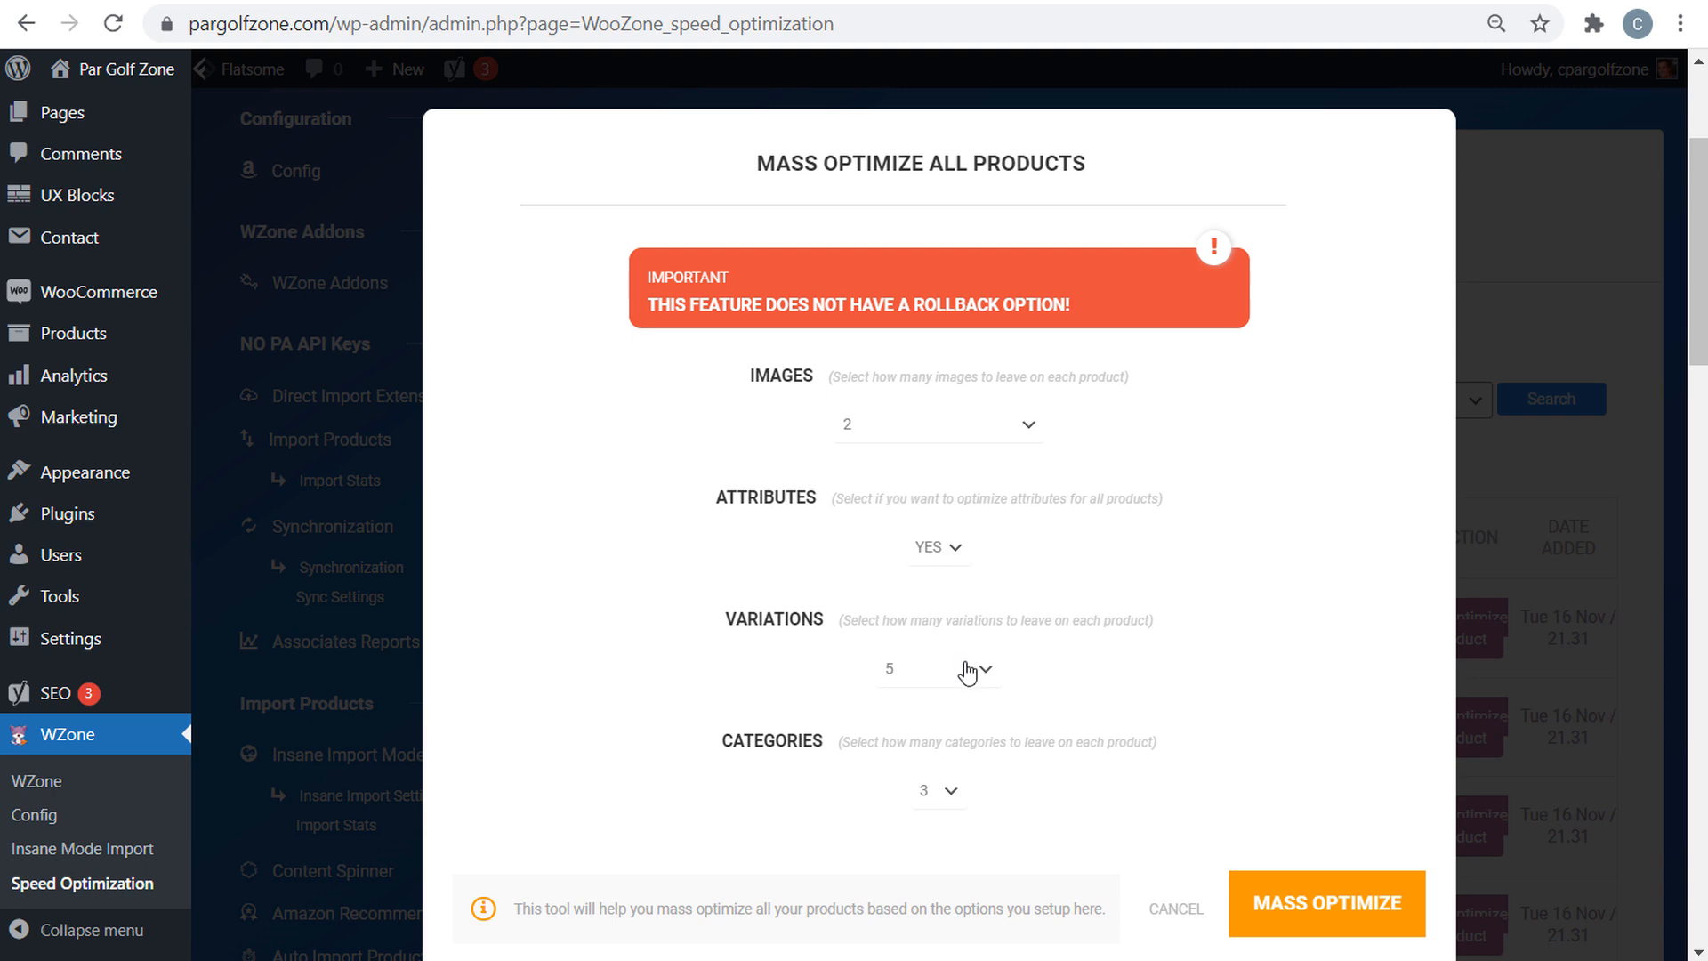
left_click(934, 681)
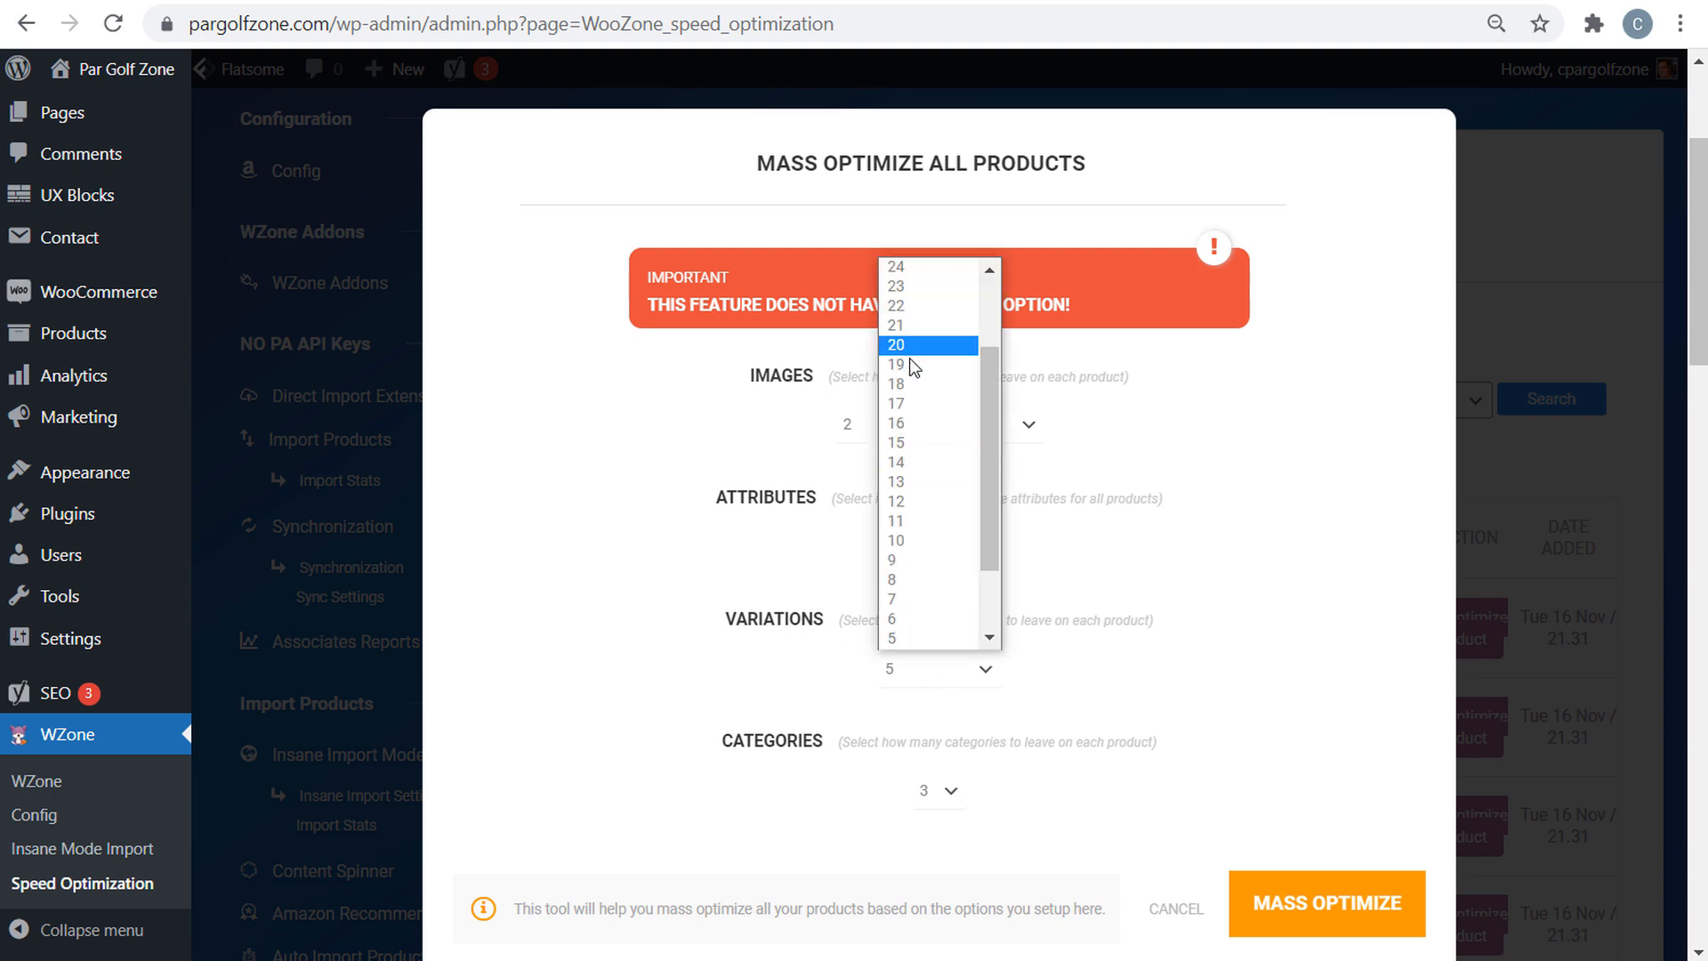
scroll(907, 362, "down", 2)
left_click(935, 637)
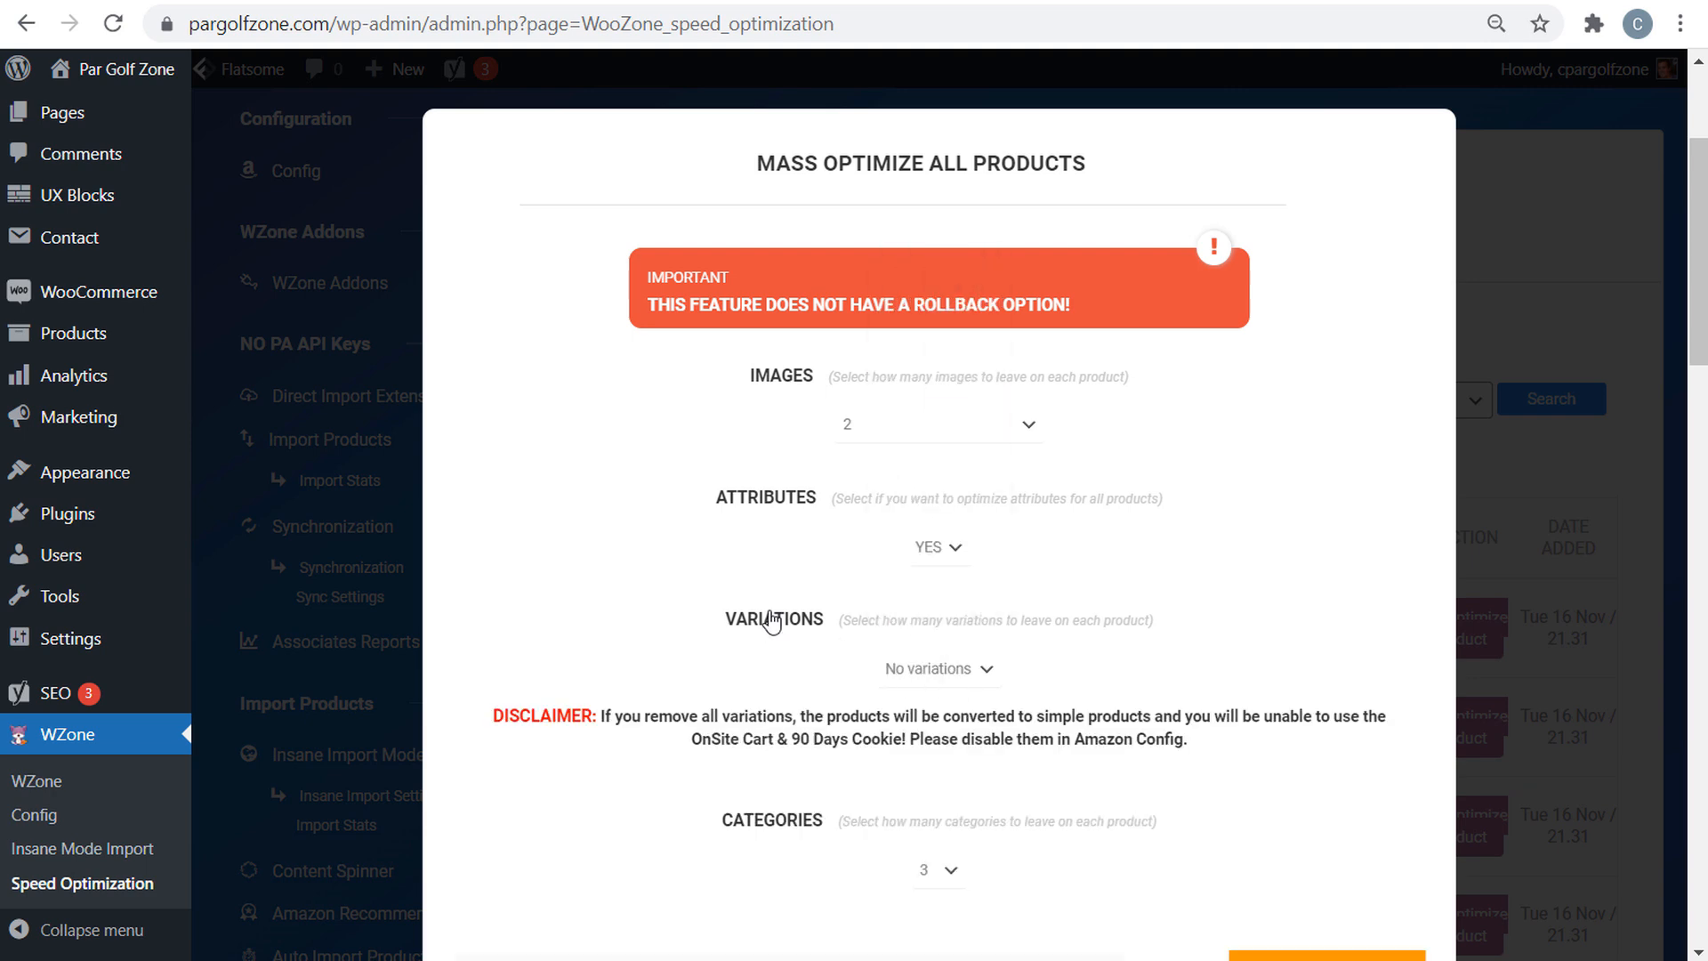
- Check the choices for how many categories to leave on each product and cancel the mass optimization
scroll(782, 667, "down", 1)
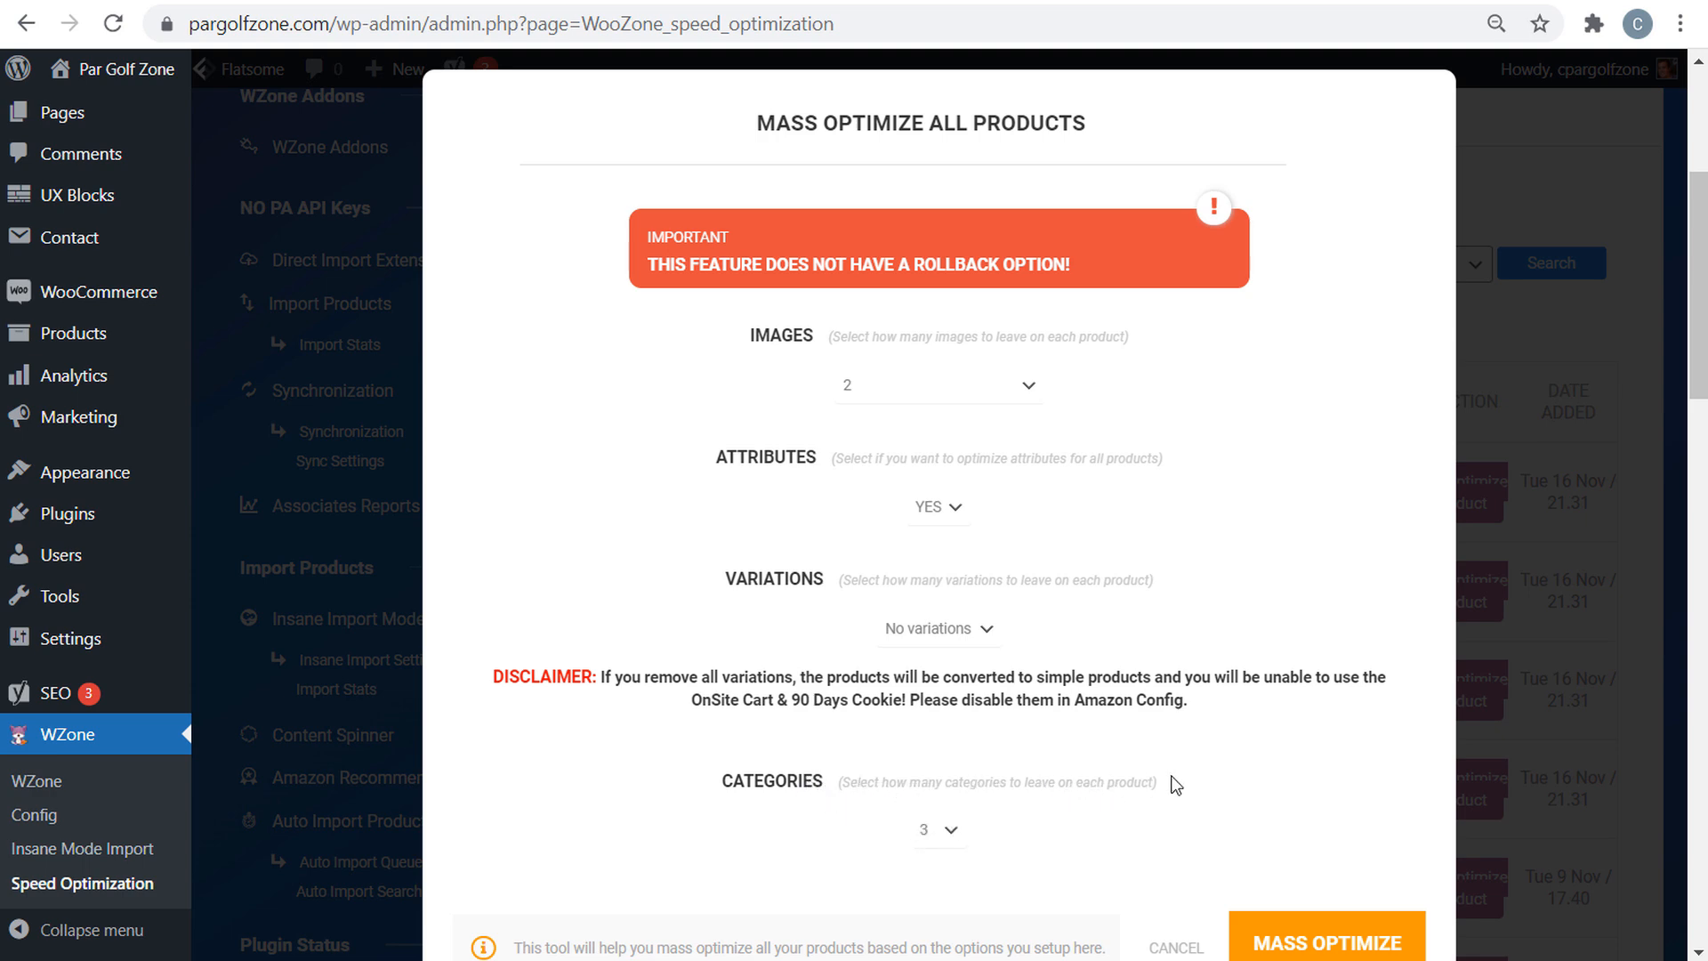
left_click(950, 831)
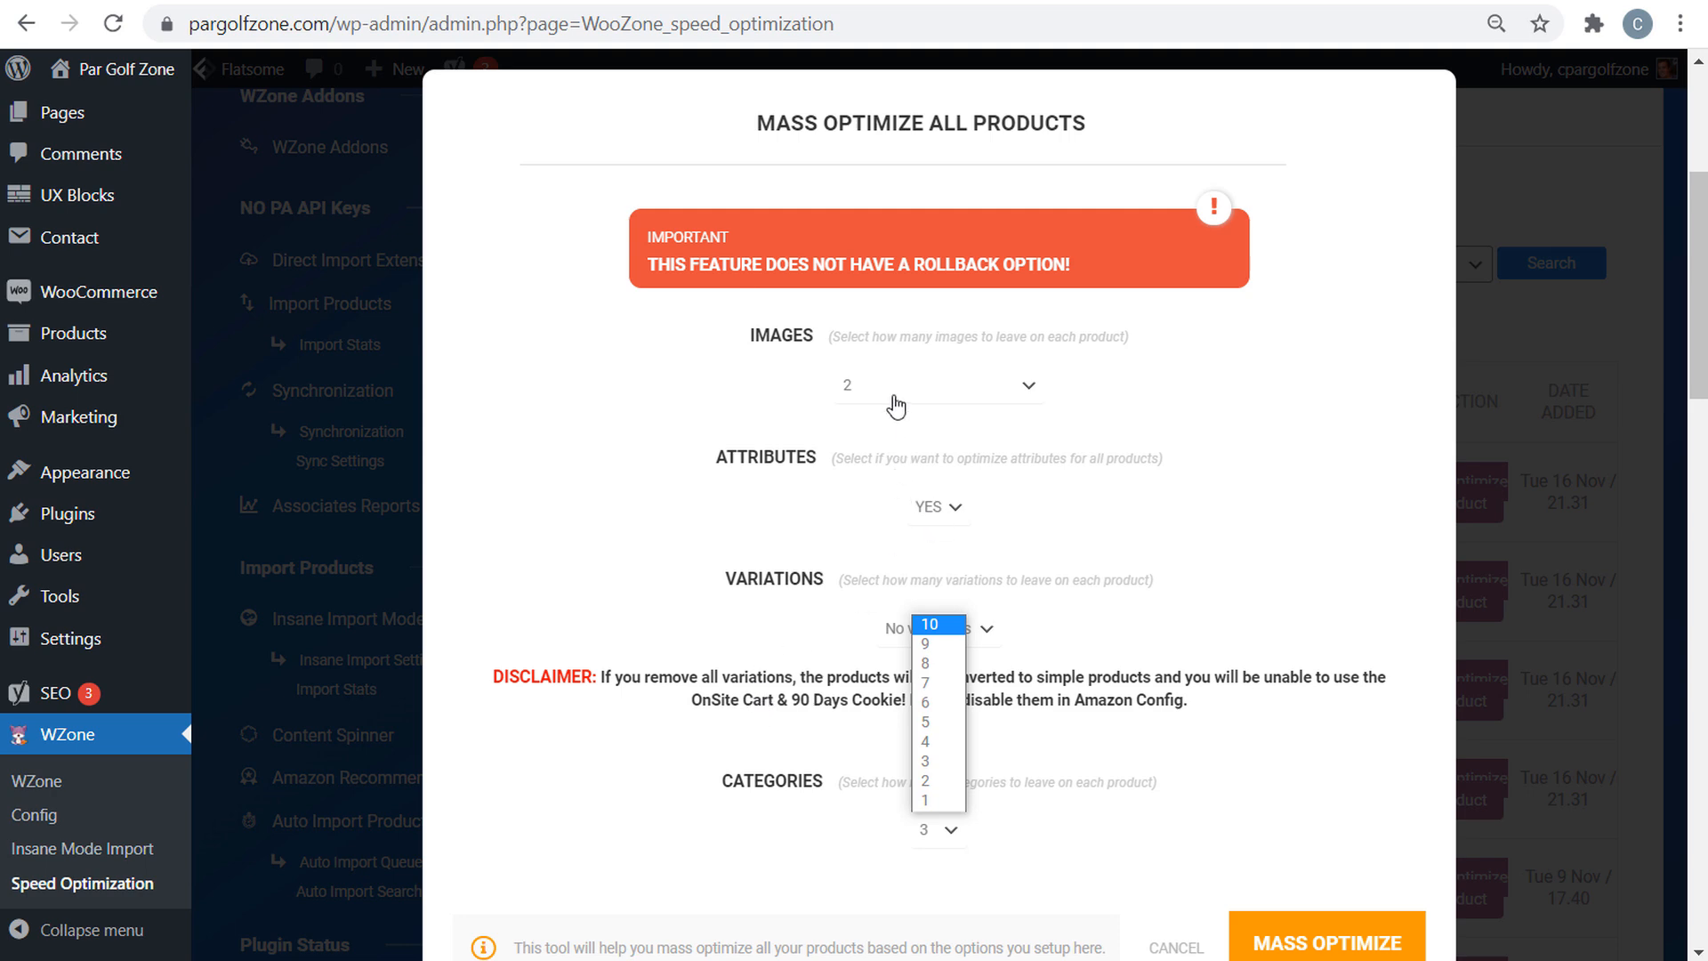
left_click(1529, 316)
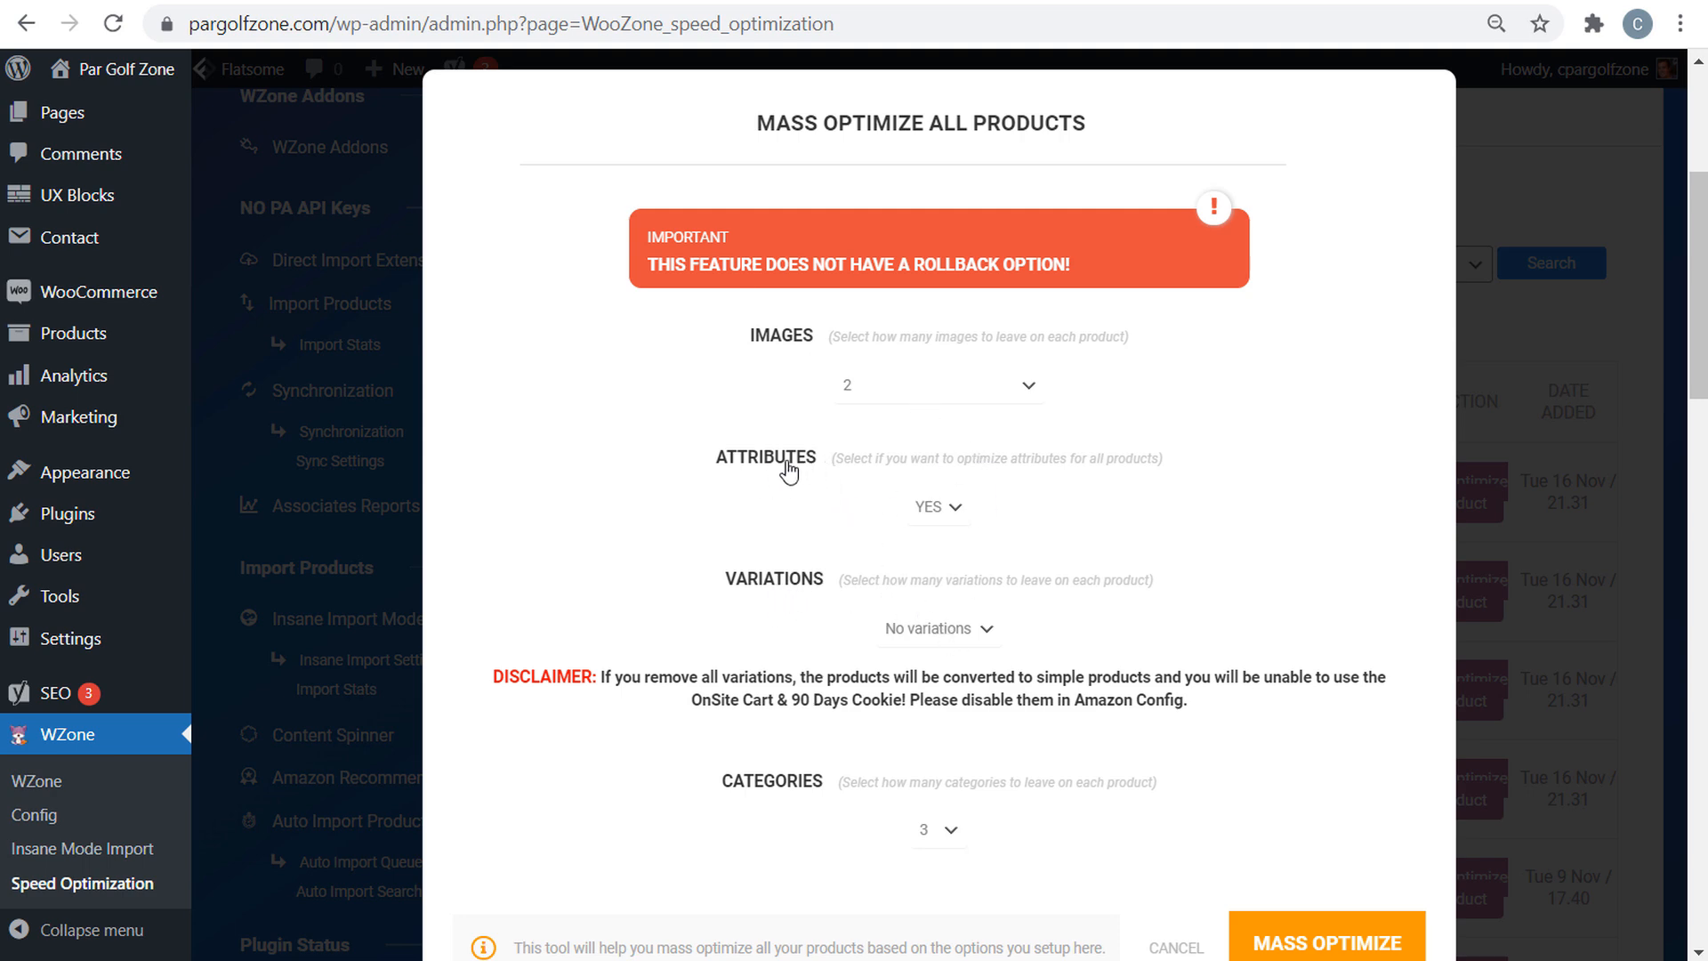
scroll(771, 473, "up", 3)
scroll(970, 363, "down", 5)
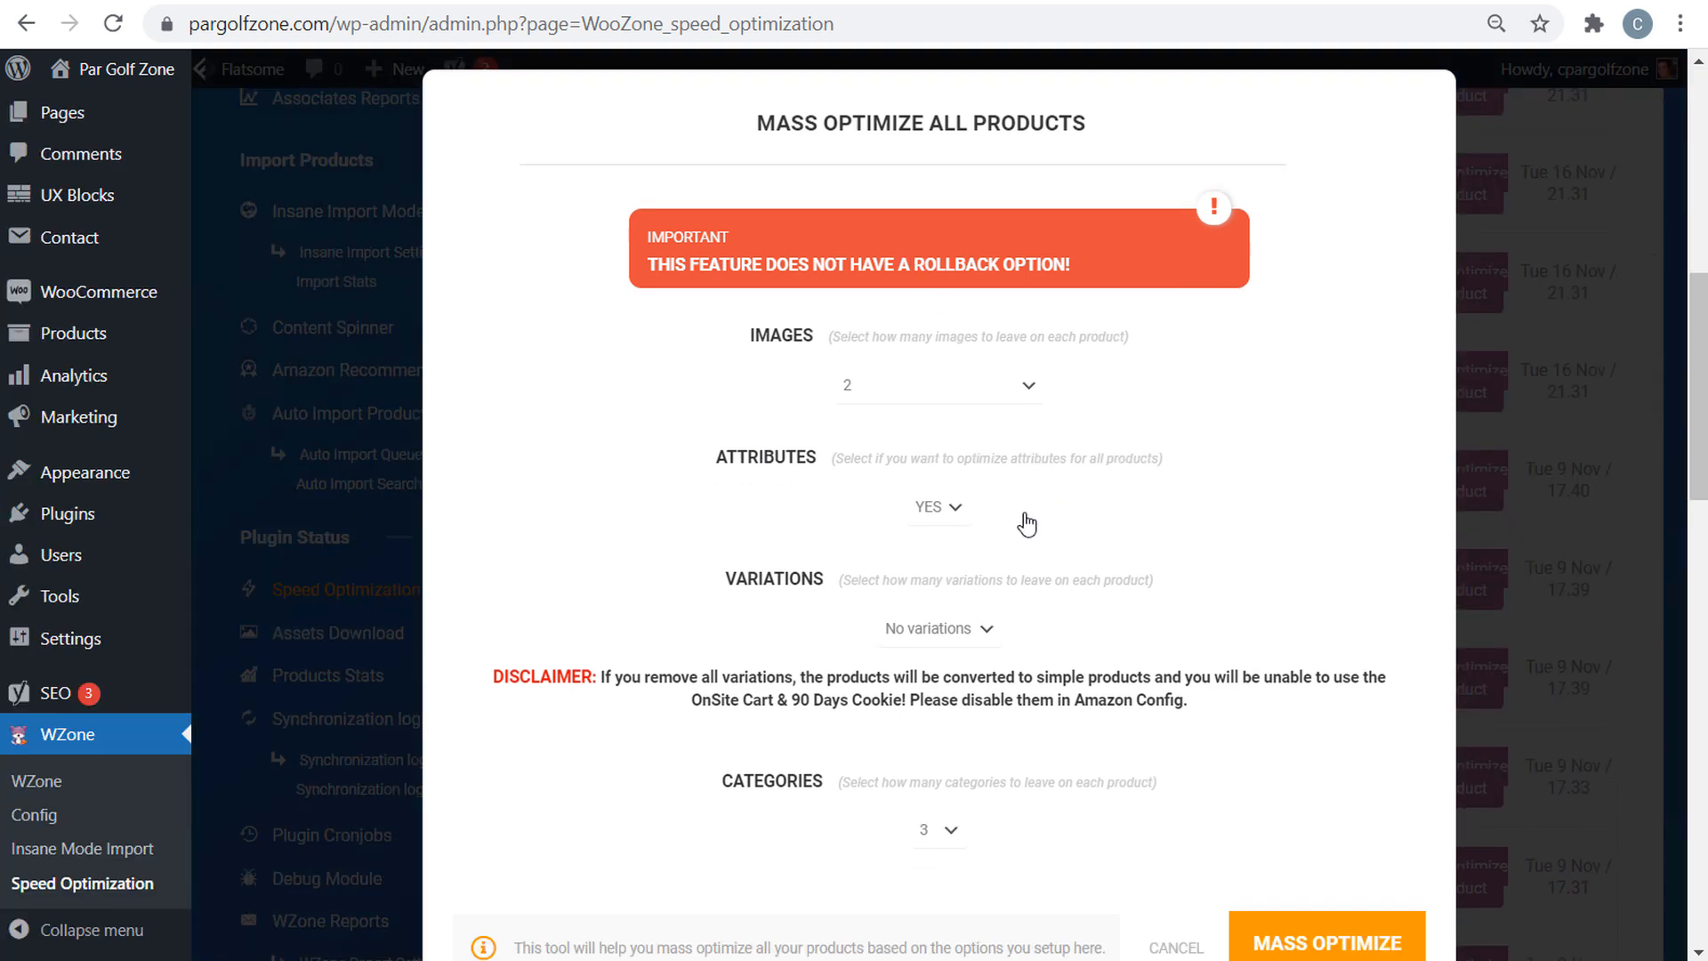
left_click(1175, 949)
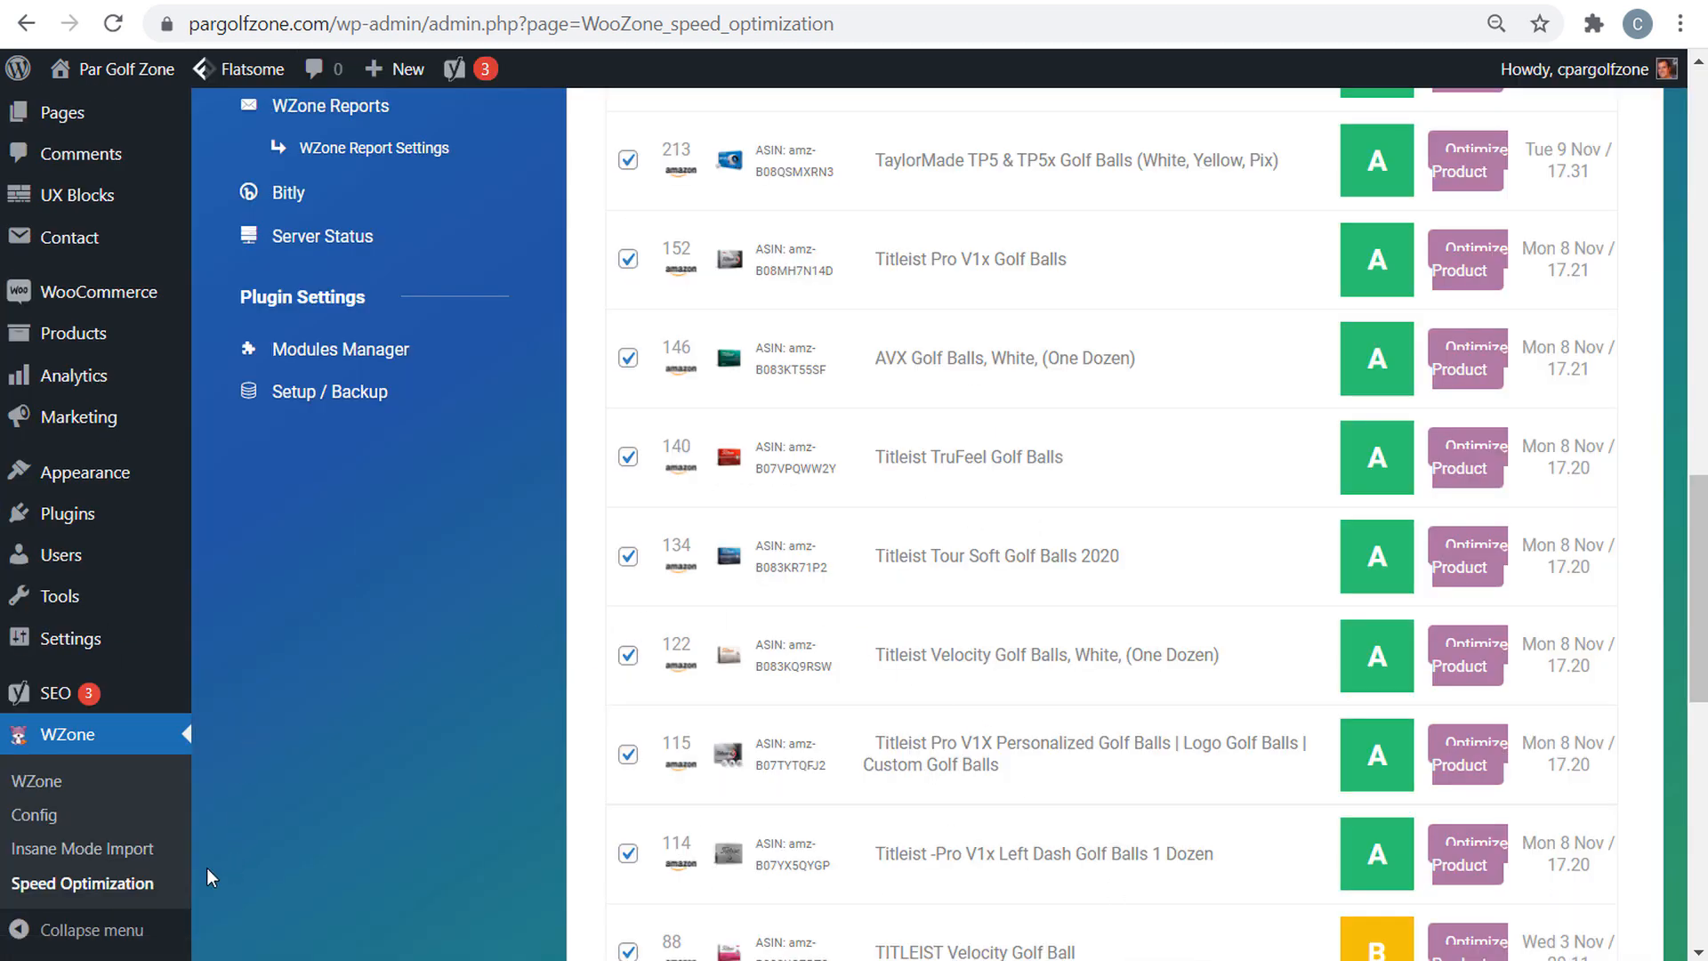
- Open Assets Download and review the product assets available for download, including the Callaway Golf 2021 Epic Max Driver
scroll(515, 705, "up", 6)
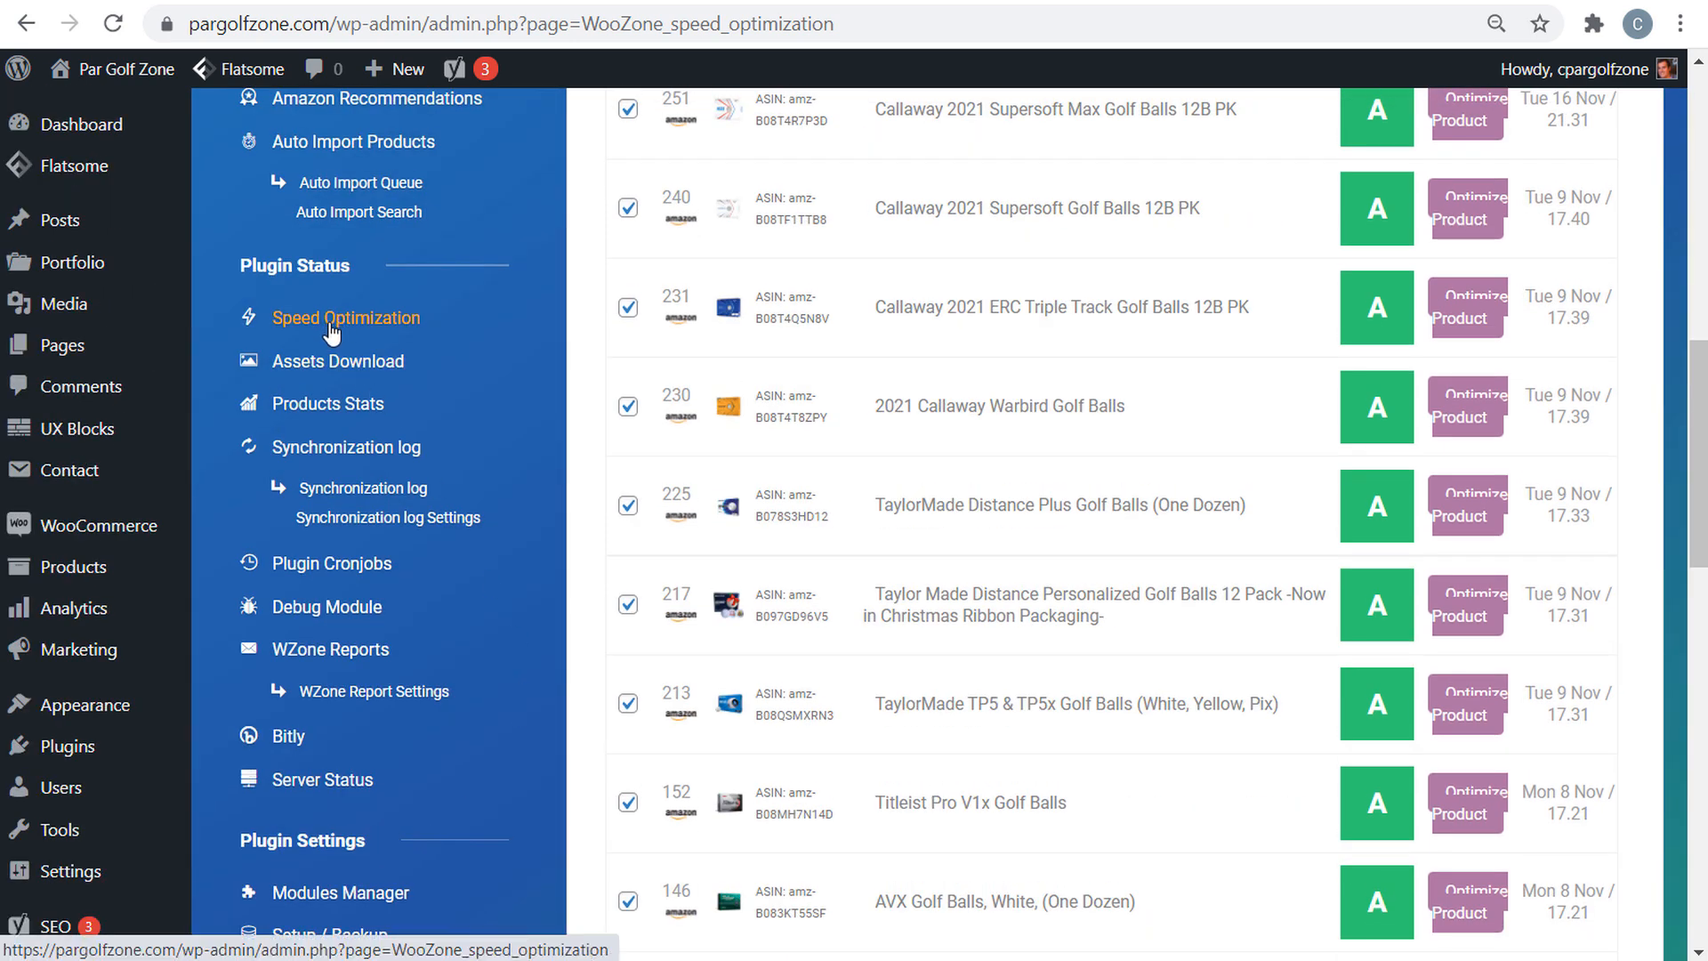
left_click(314, 367)
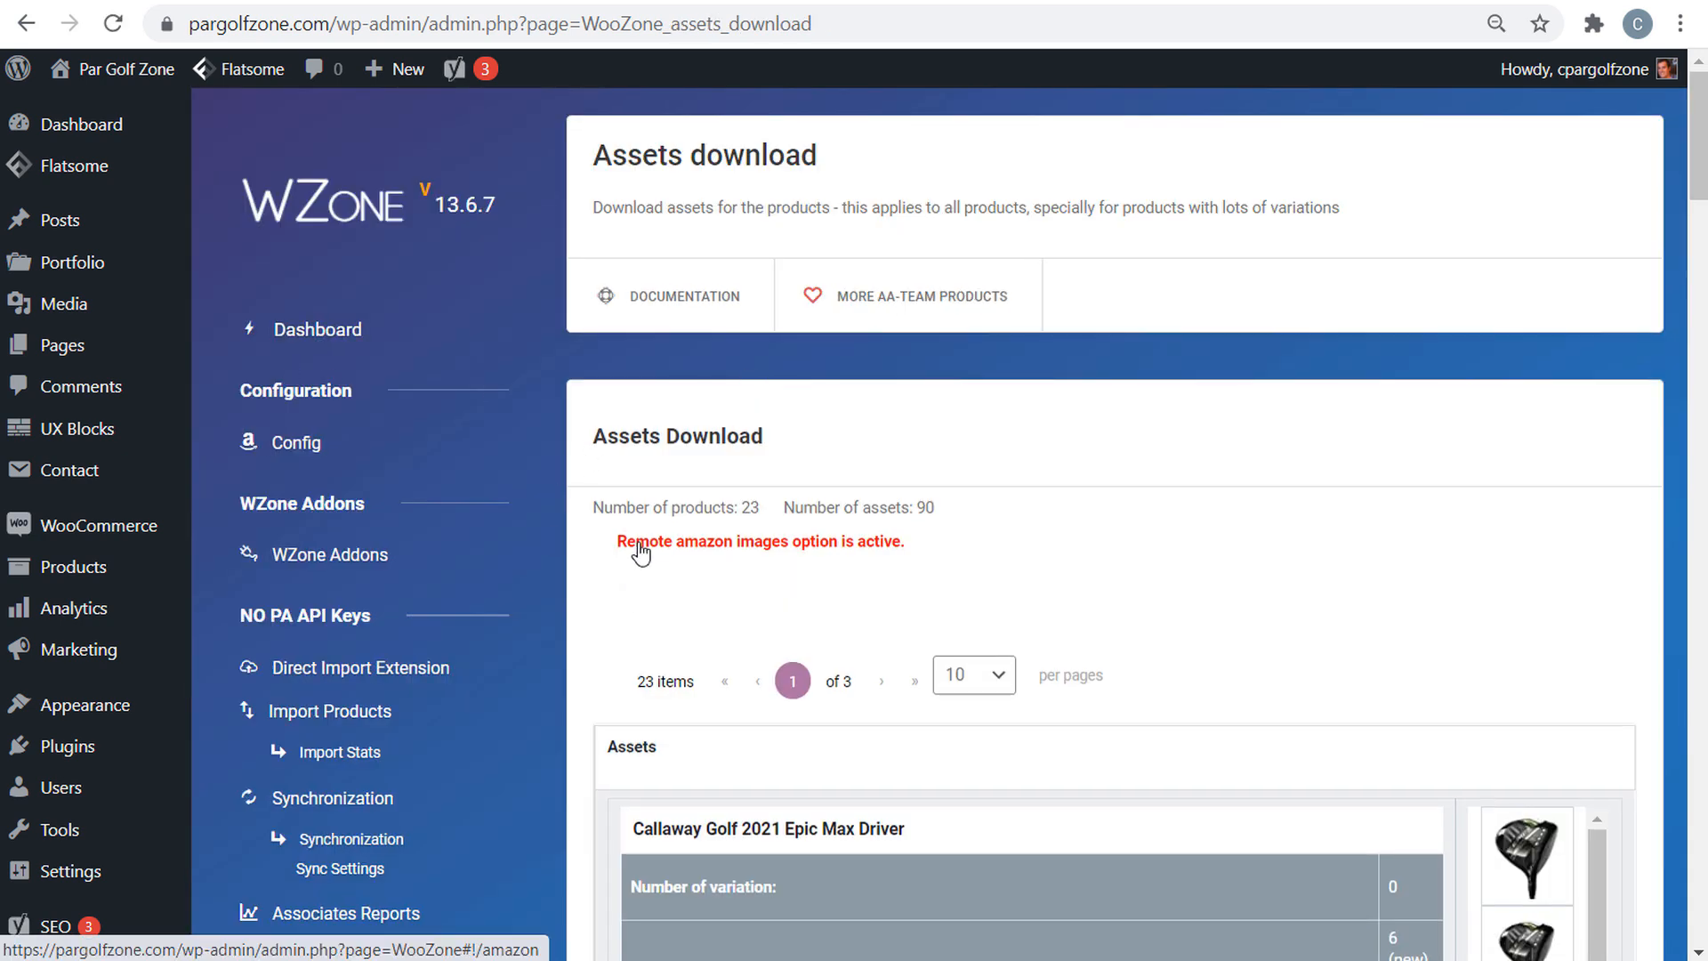
scroll(1161, 493, "down", 5)
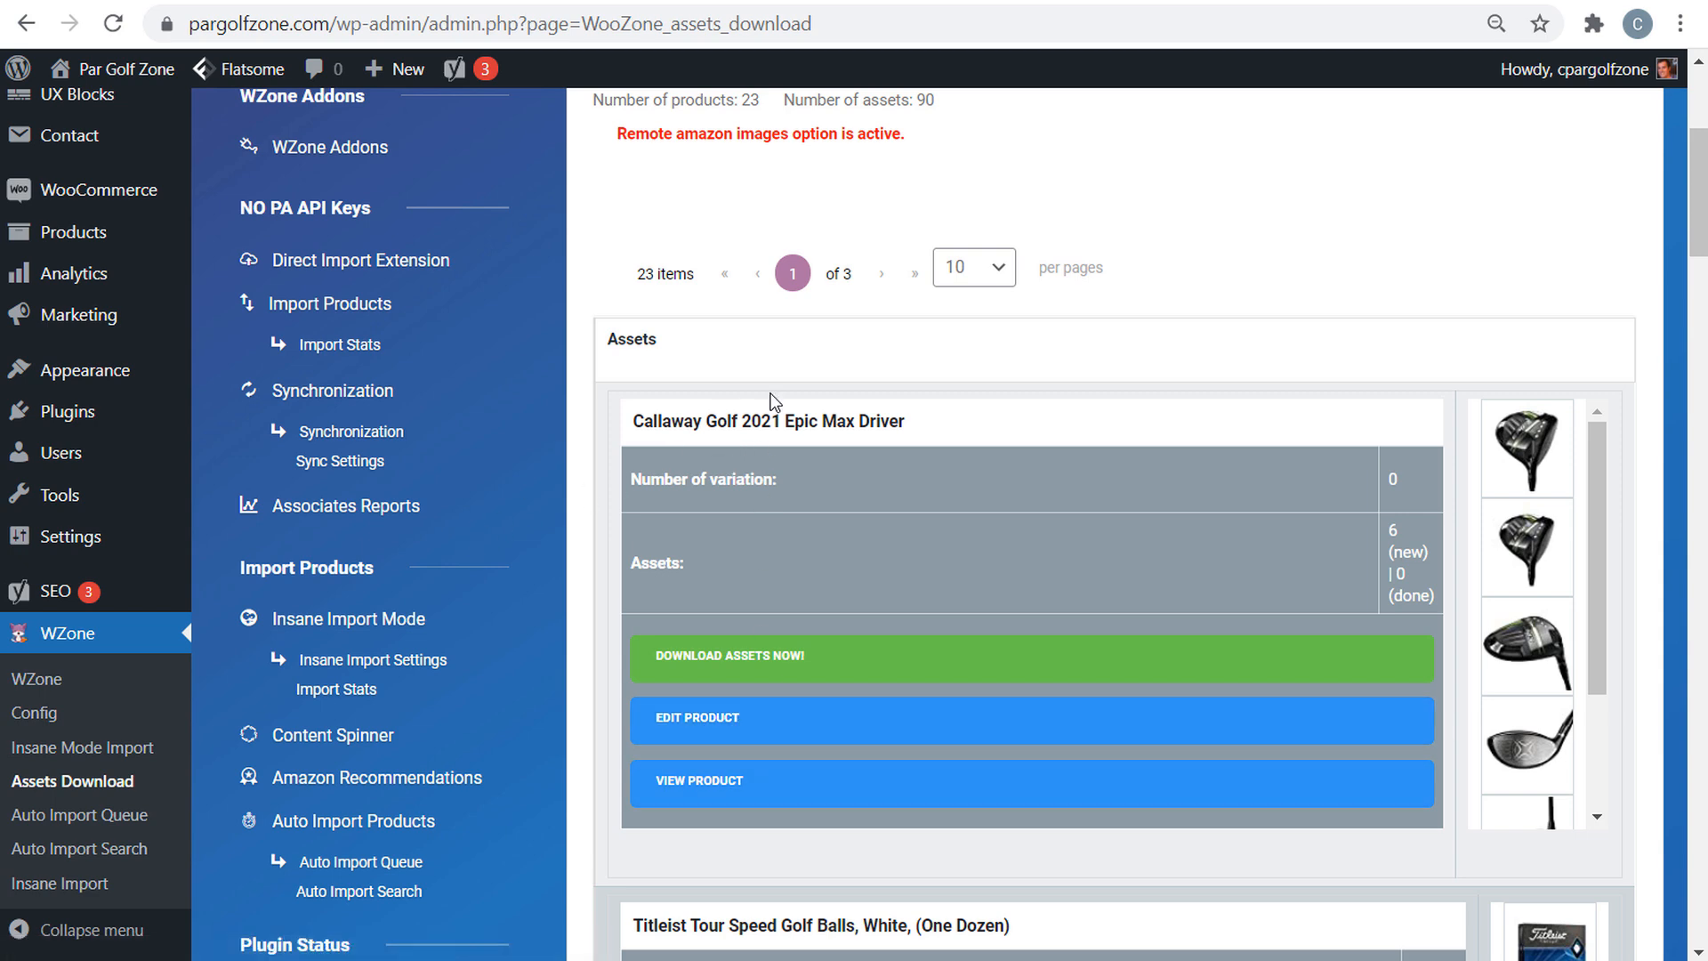
scroll(471, 542, "down", 6)
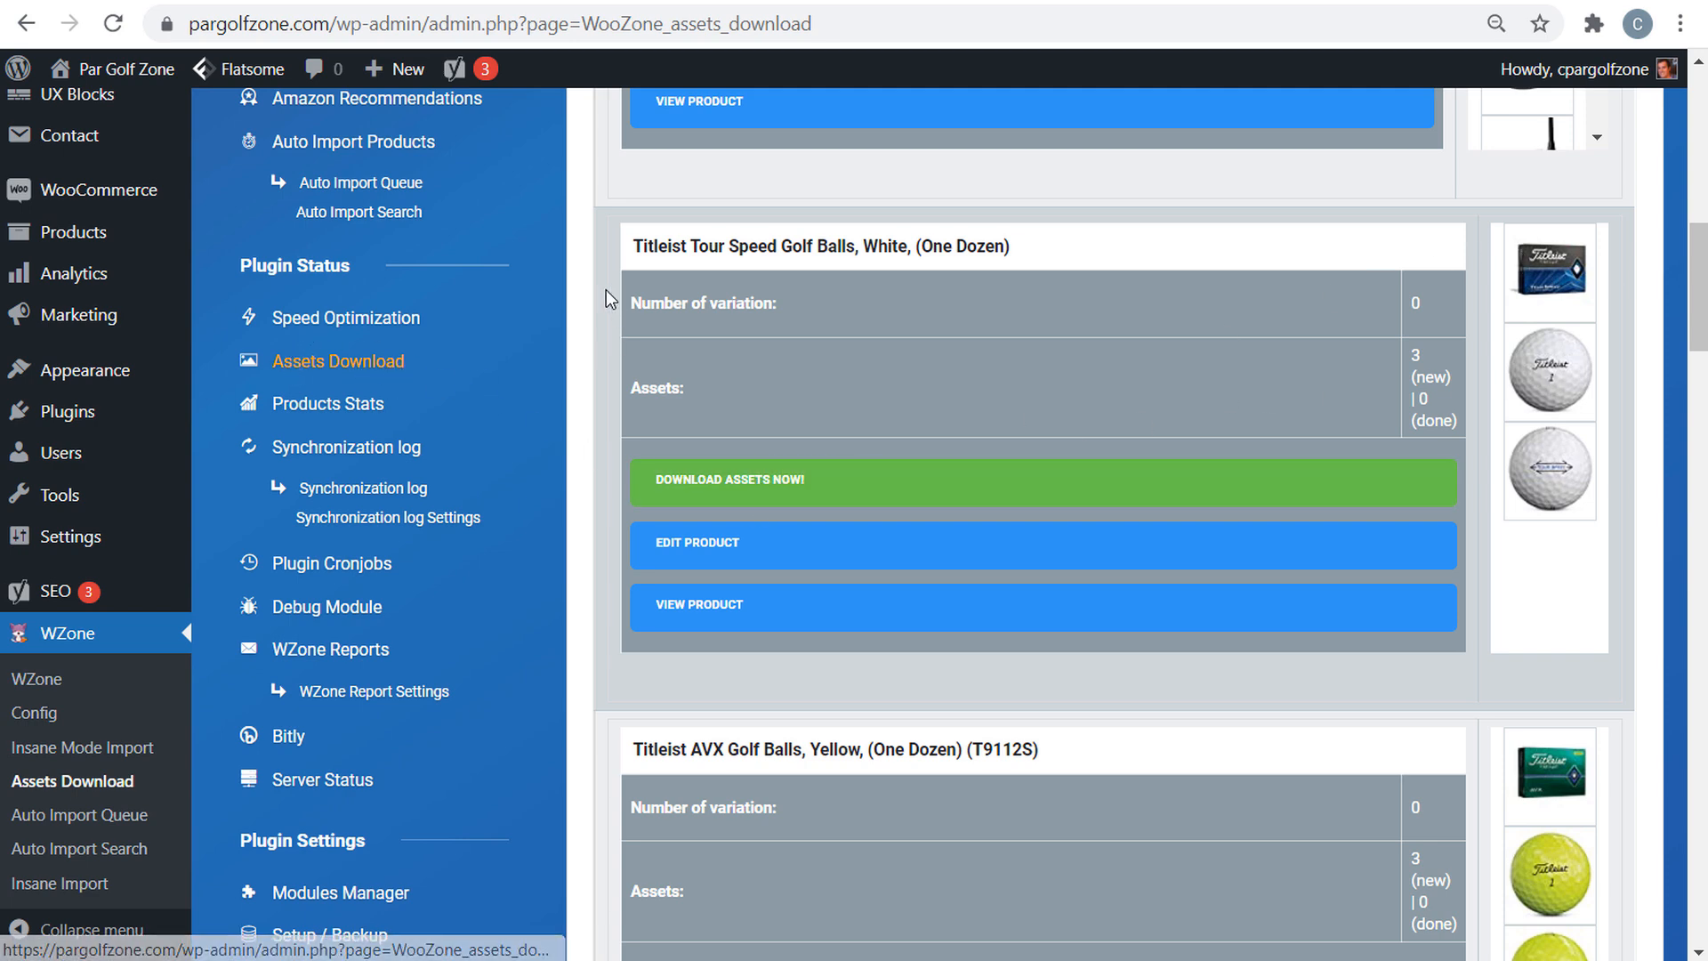
scroll(606, 290, "up", 10)
- Open Products Stats and review the hits, added to cart and redirected to Amazon figures of the listed products
scroll(594, 346, "down", 8)
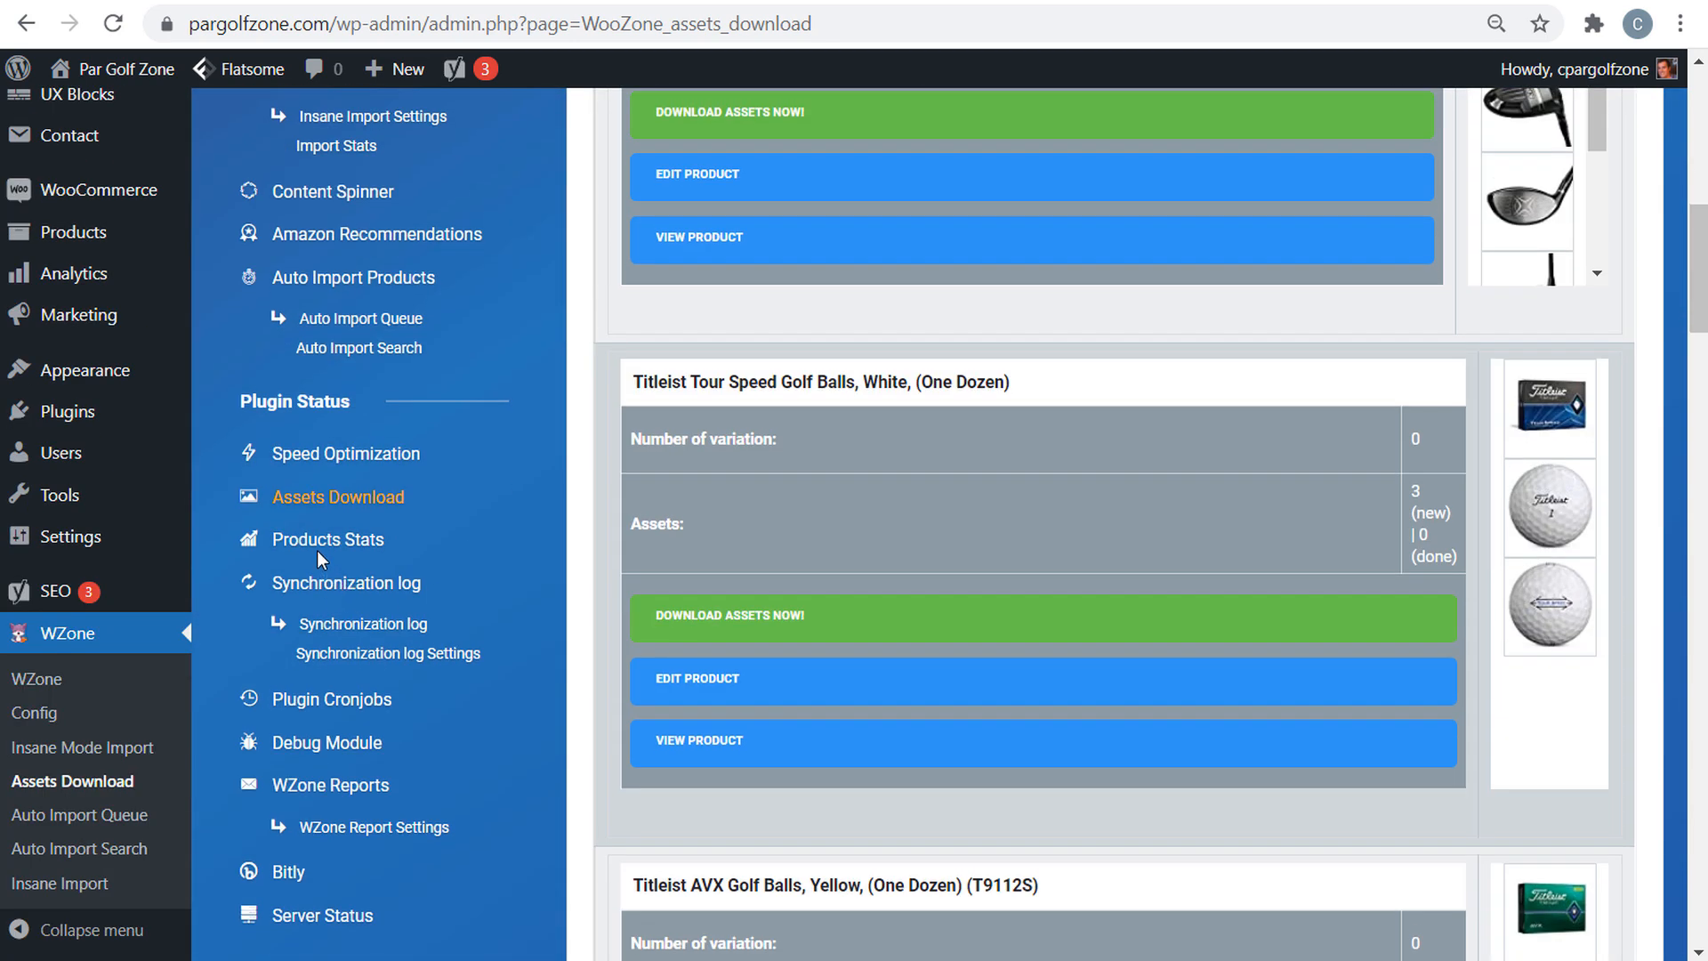
left_click(325, 543)
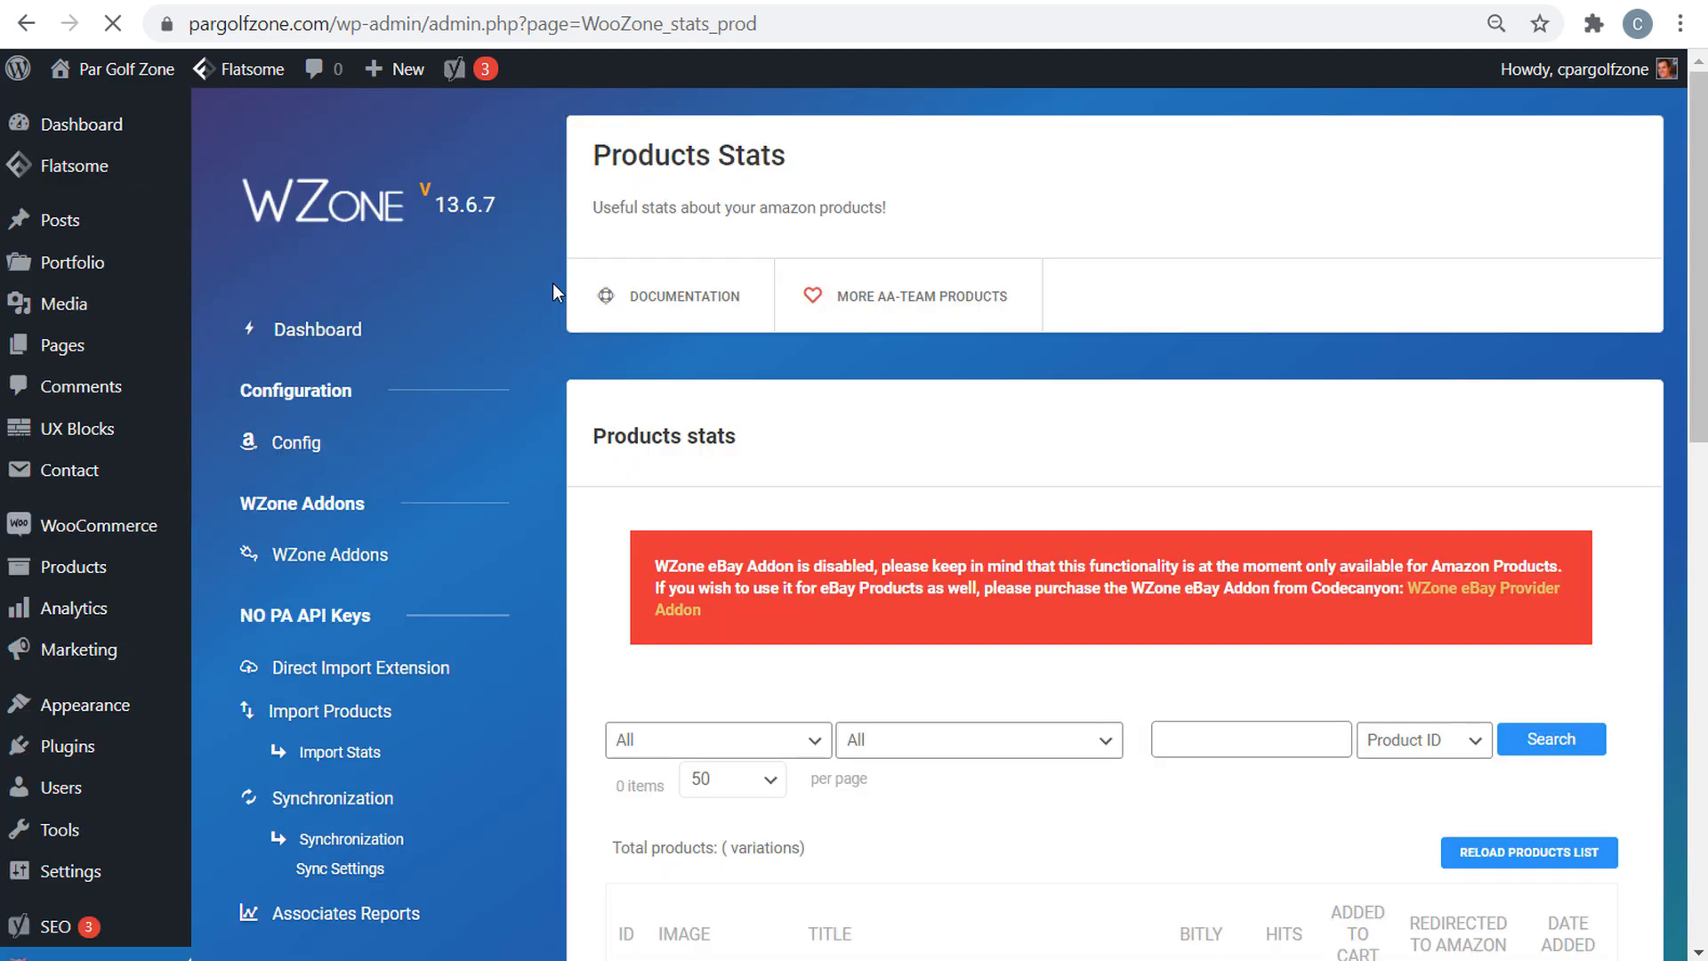
scroll(576, 365, "down", 7)
scroll(578, 307, "up", 3)
scroll(612, 425, "down", 6)
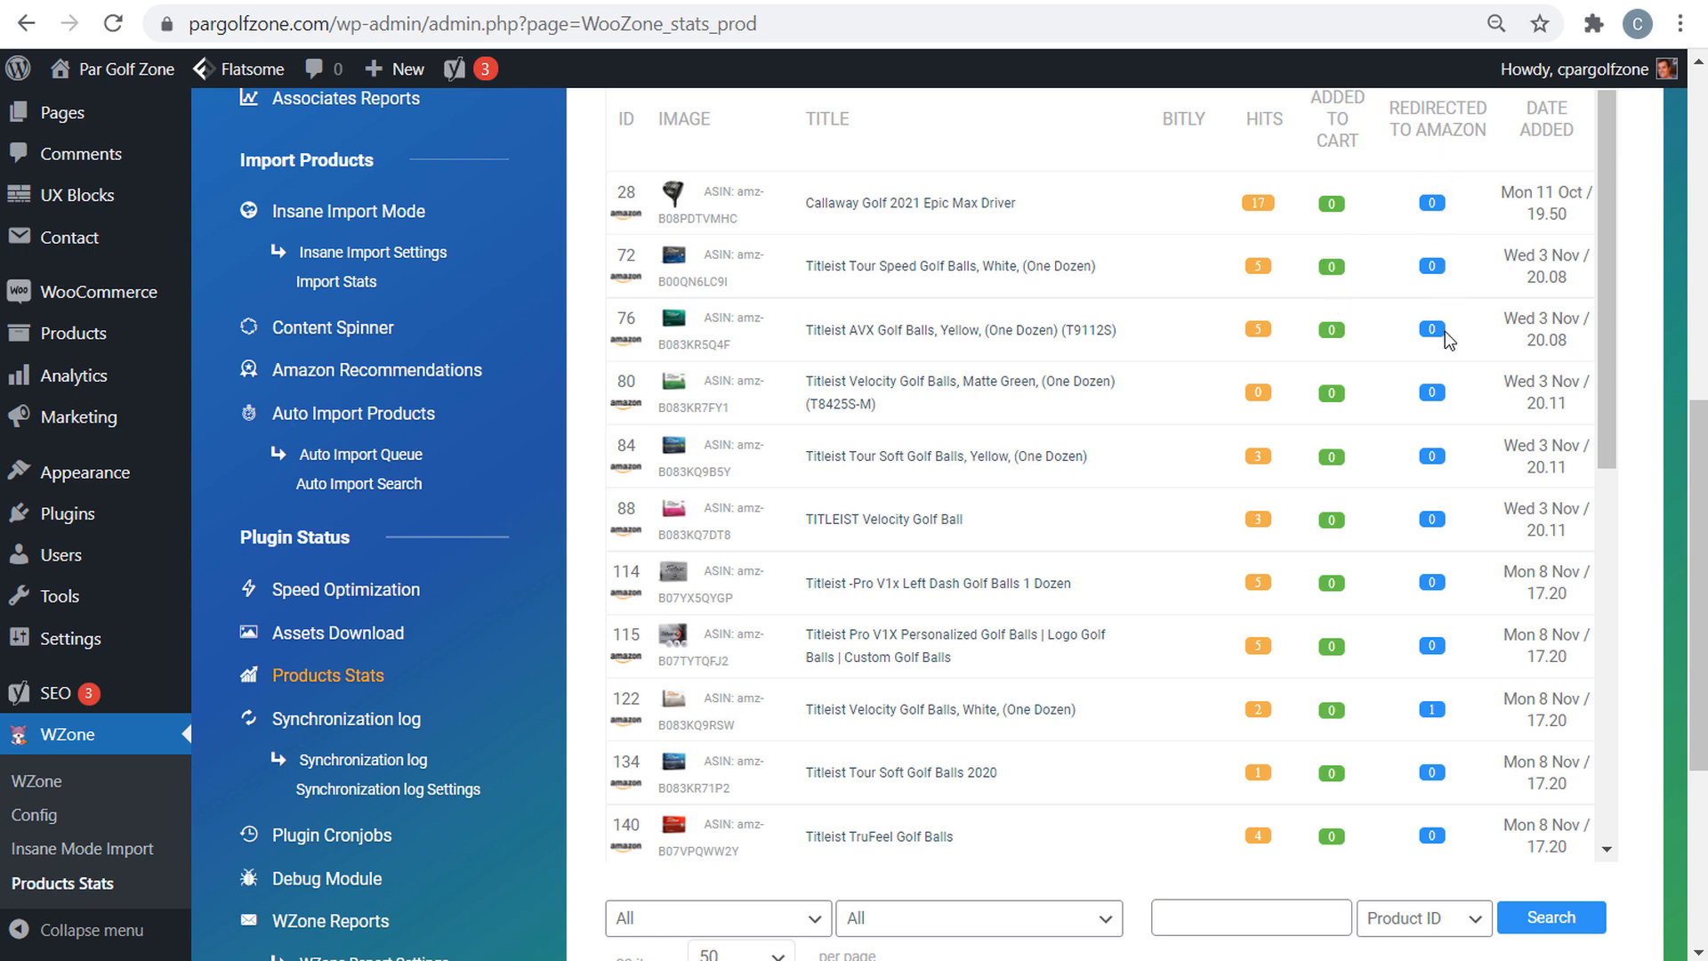
scroll(1438, 495, "down", 4)
left_click_drag(1439, 302, 1421, 302)
scroll(1443, 506, "down", 3)
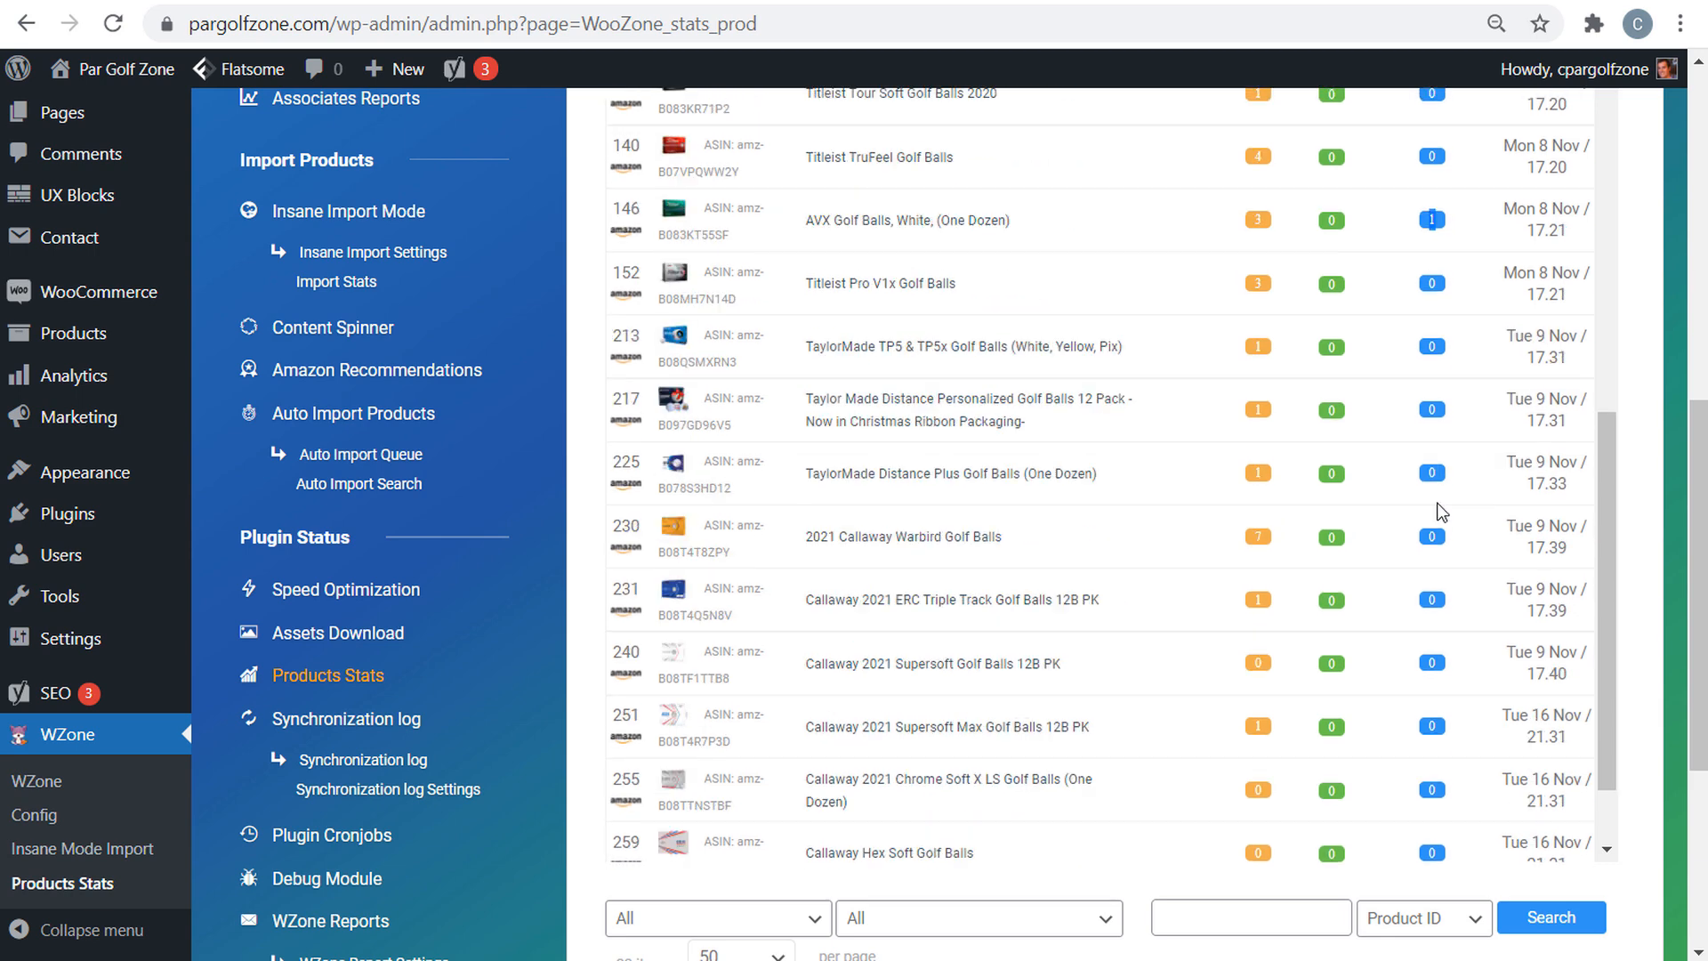
scroll(1214, 587, "up", 7)
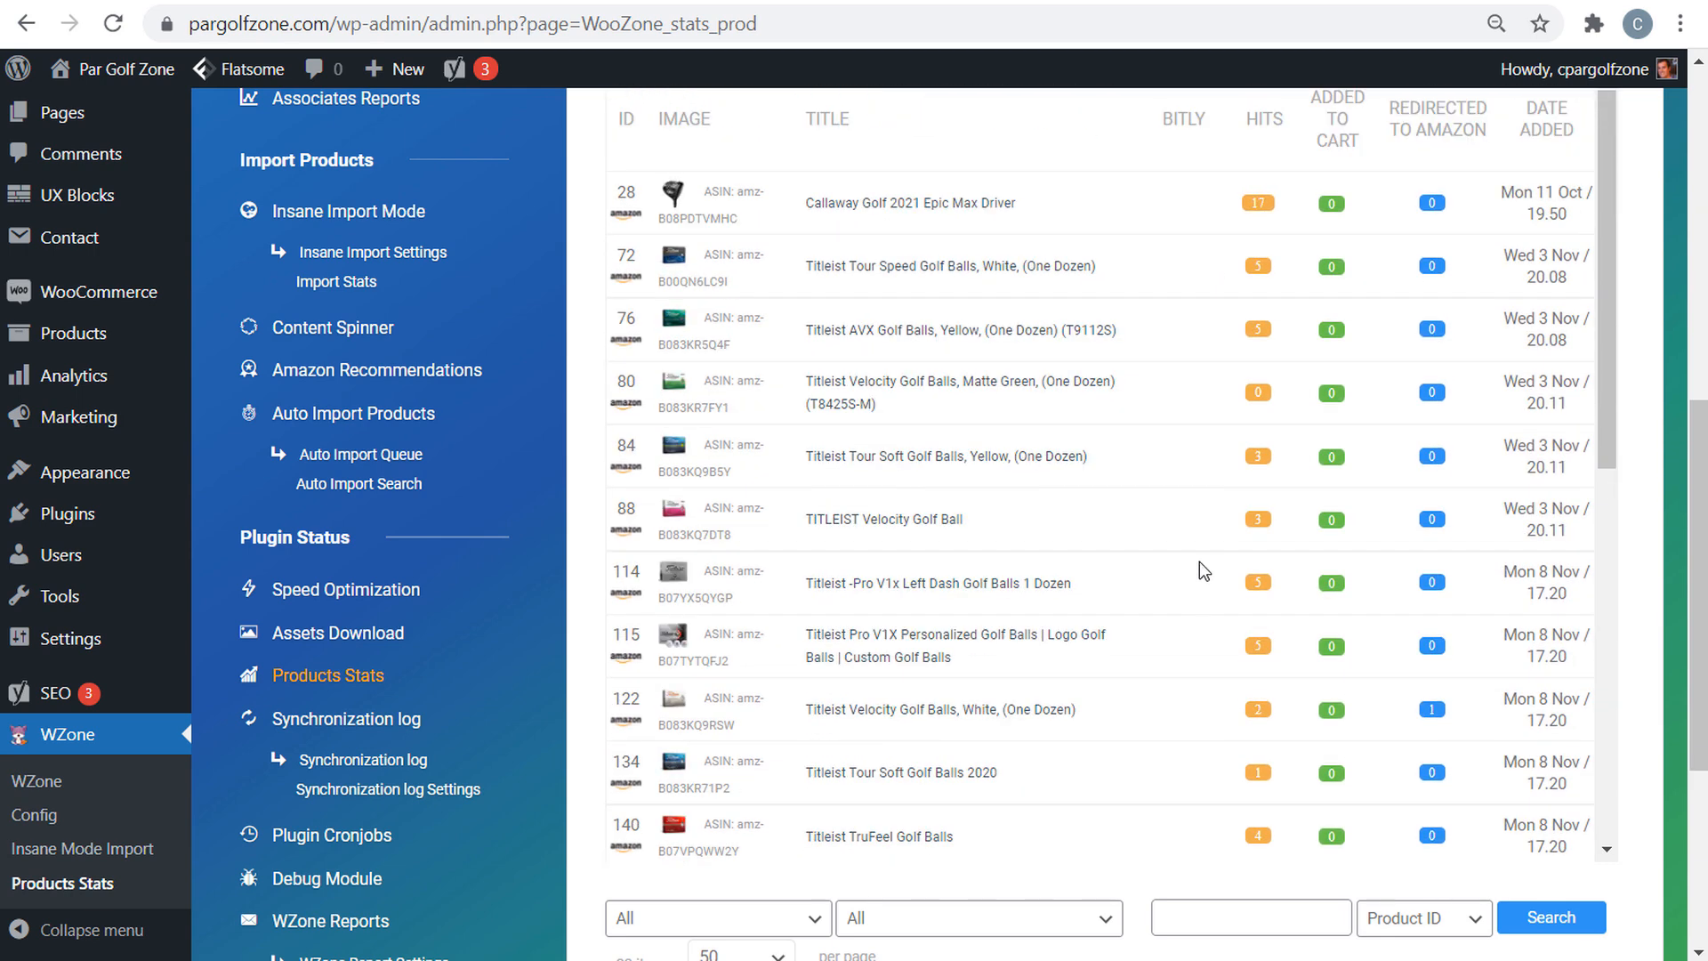
scroll(1193, 564, "up", 2)
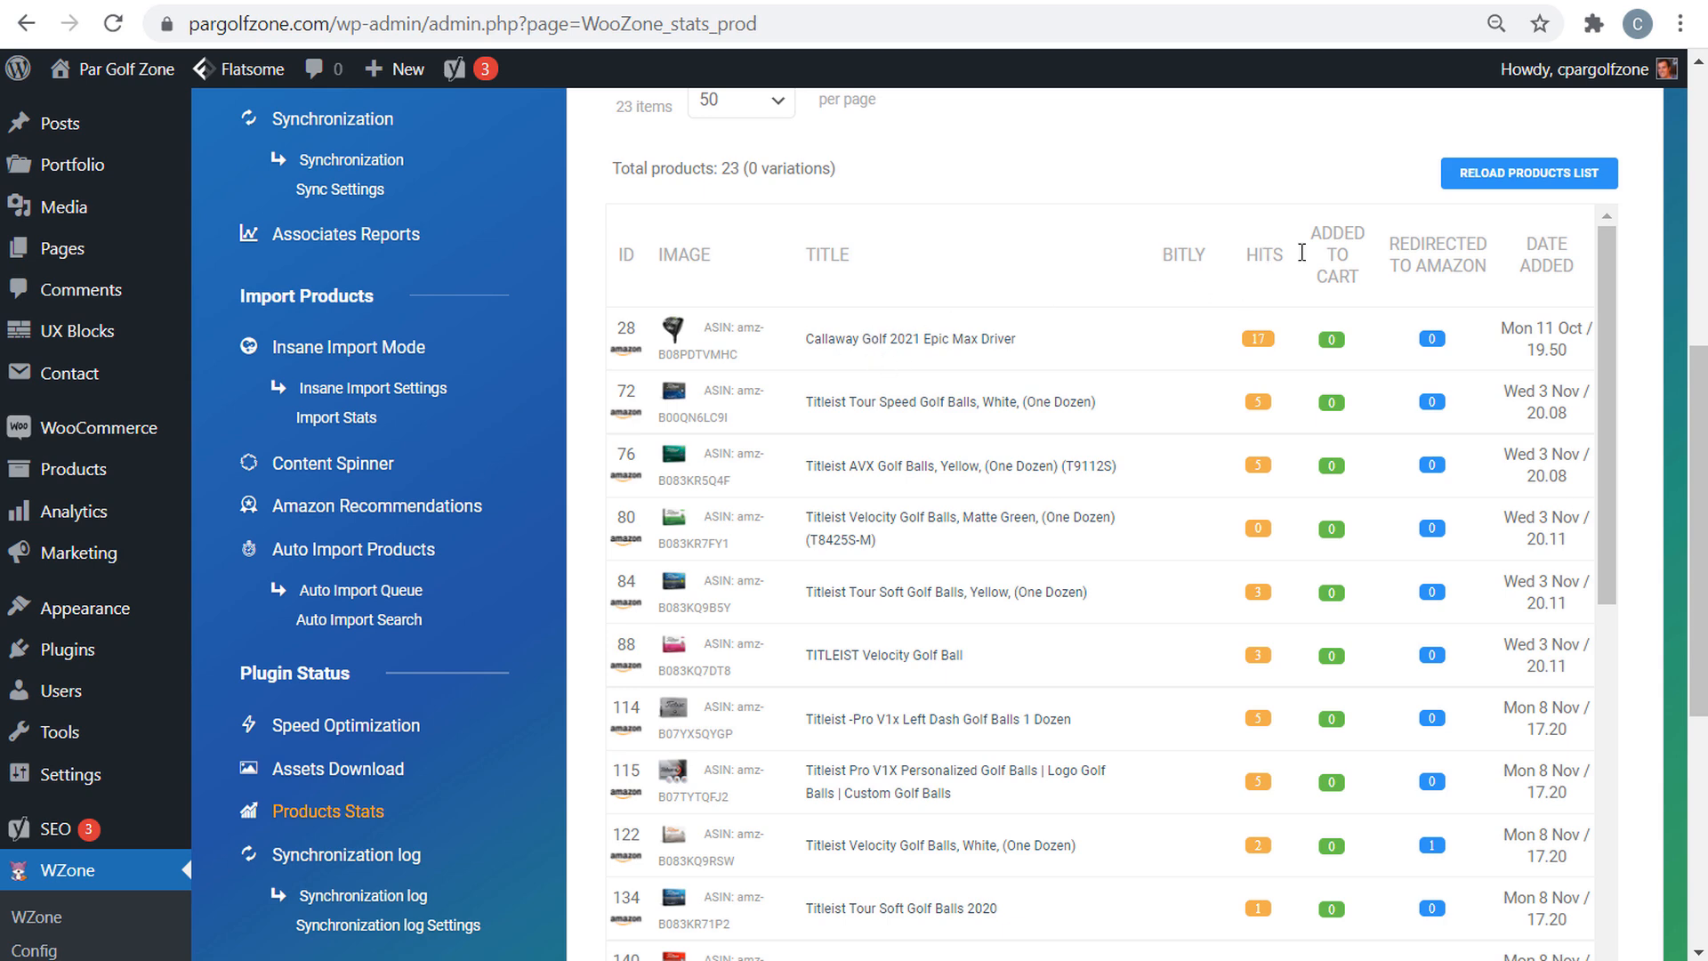
scroll(1050, 214, "up", 5)
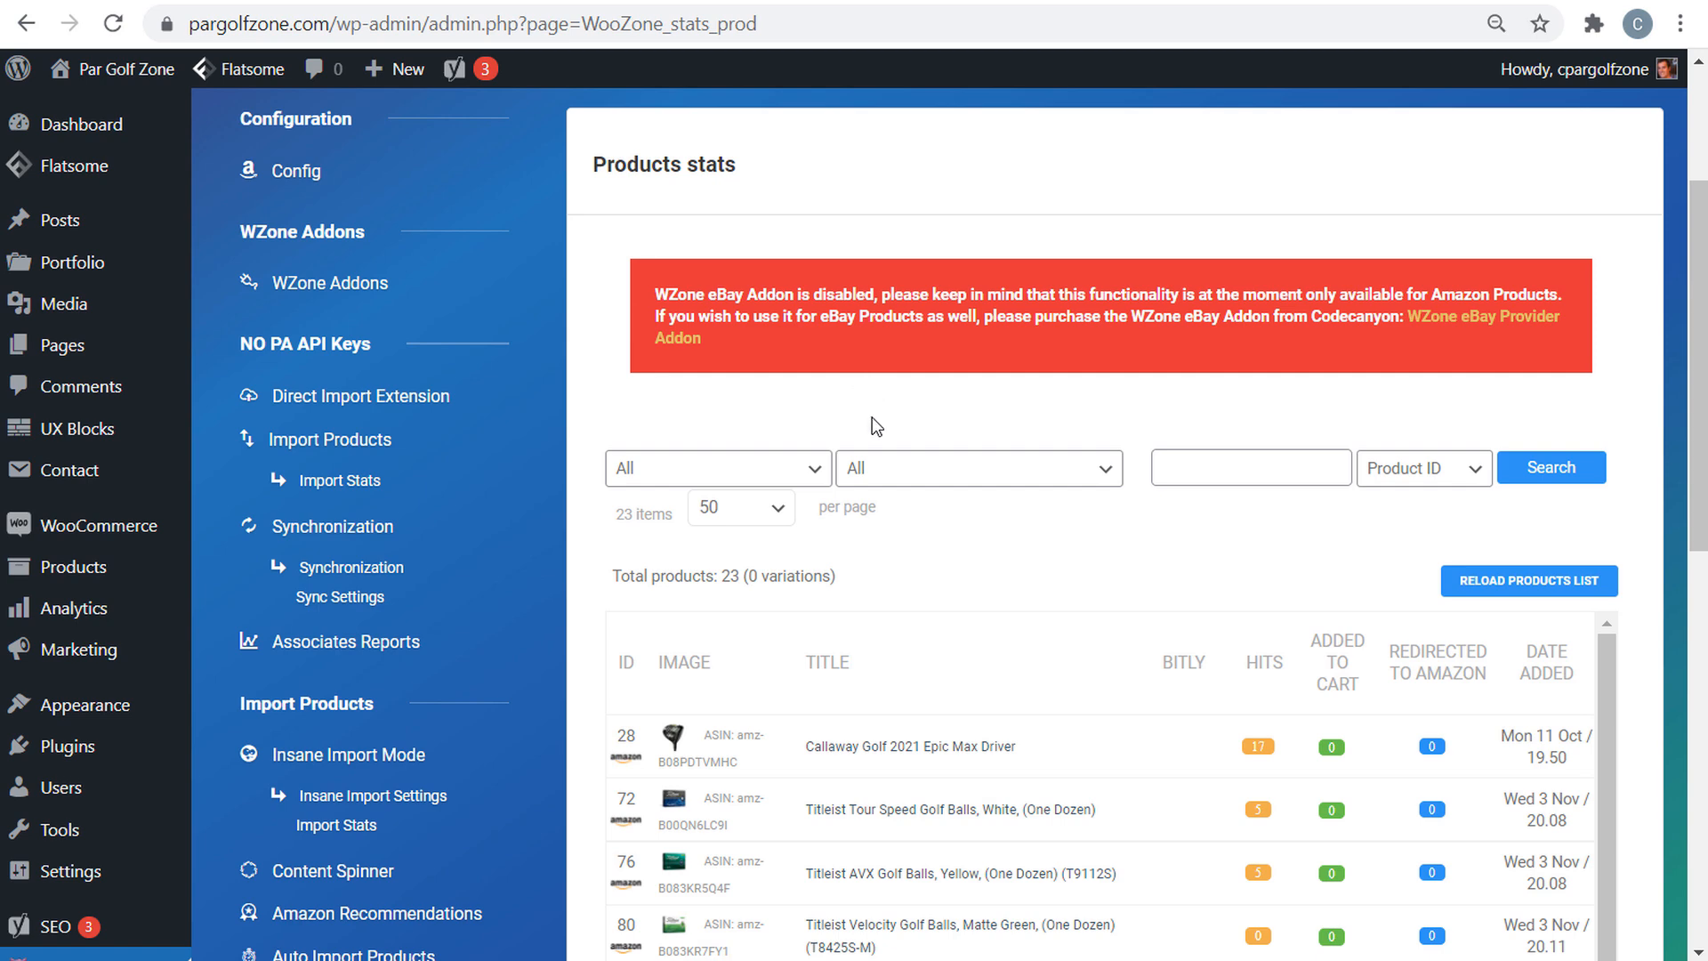
- Look over the remaining Plugin Status modules, including Synchronization log, Plugin Cronjobs, WZone Reports and Bitly
scroll(1112, 522, "down", 5)
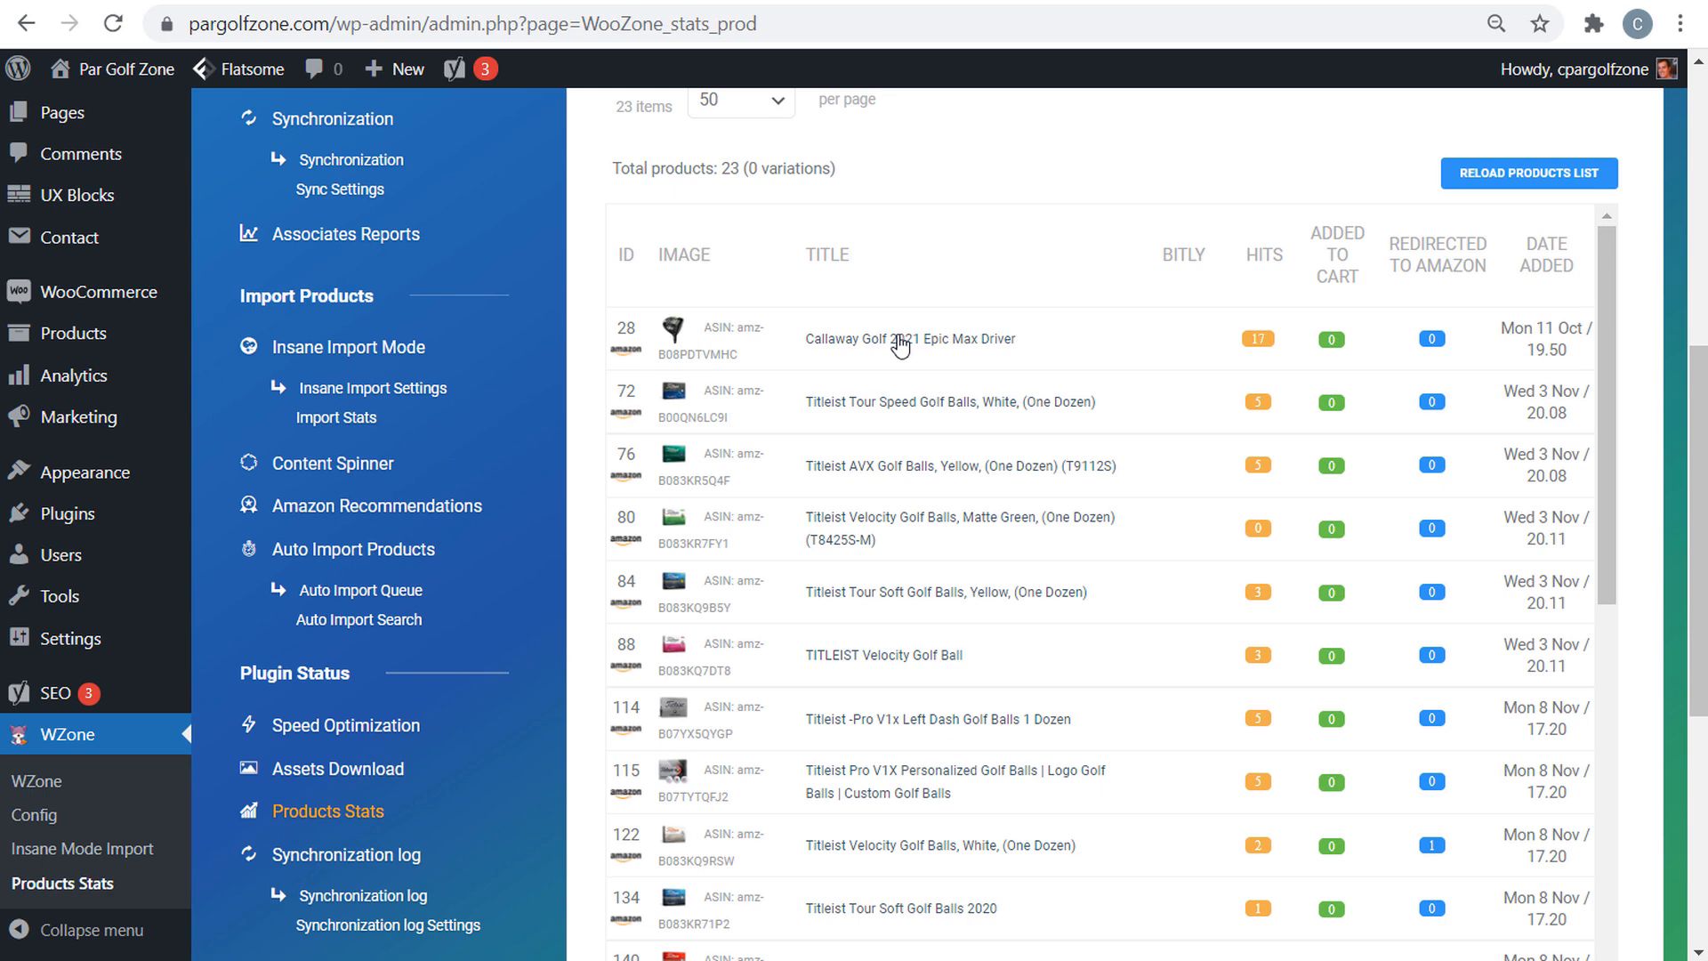
scroll(562, 356, "down", 5)
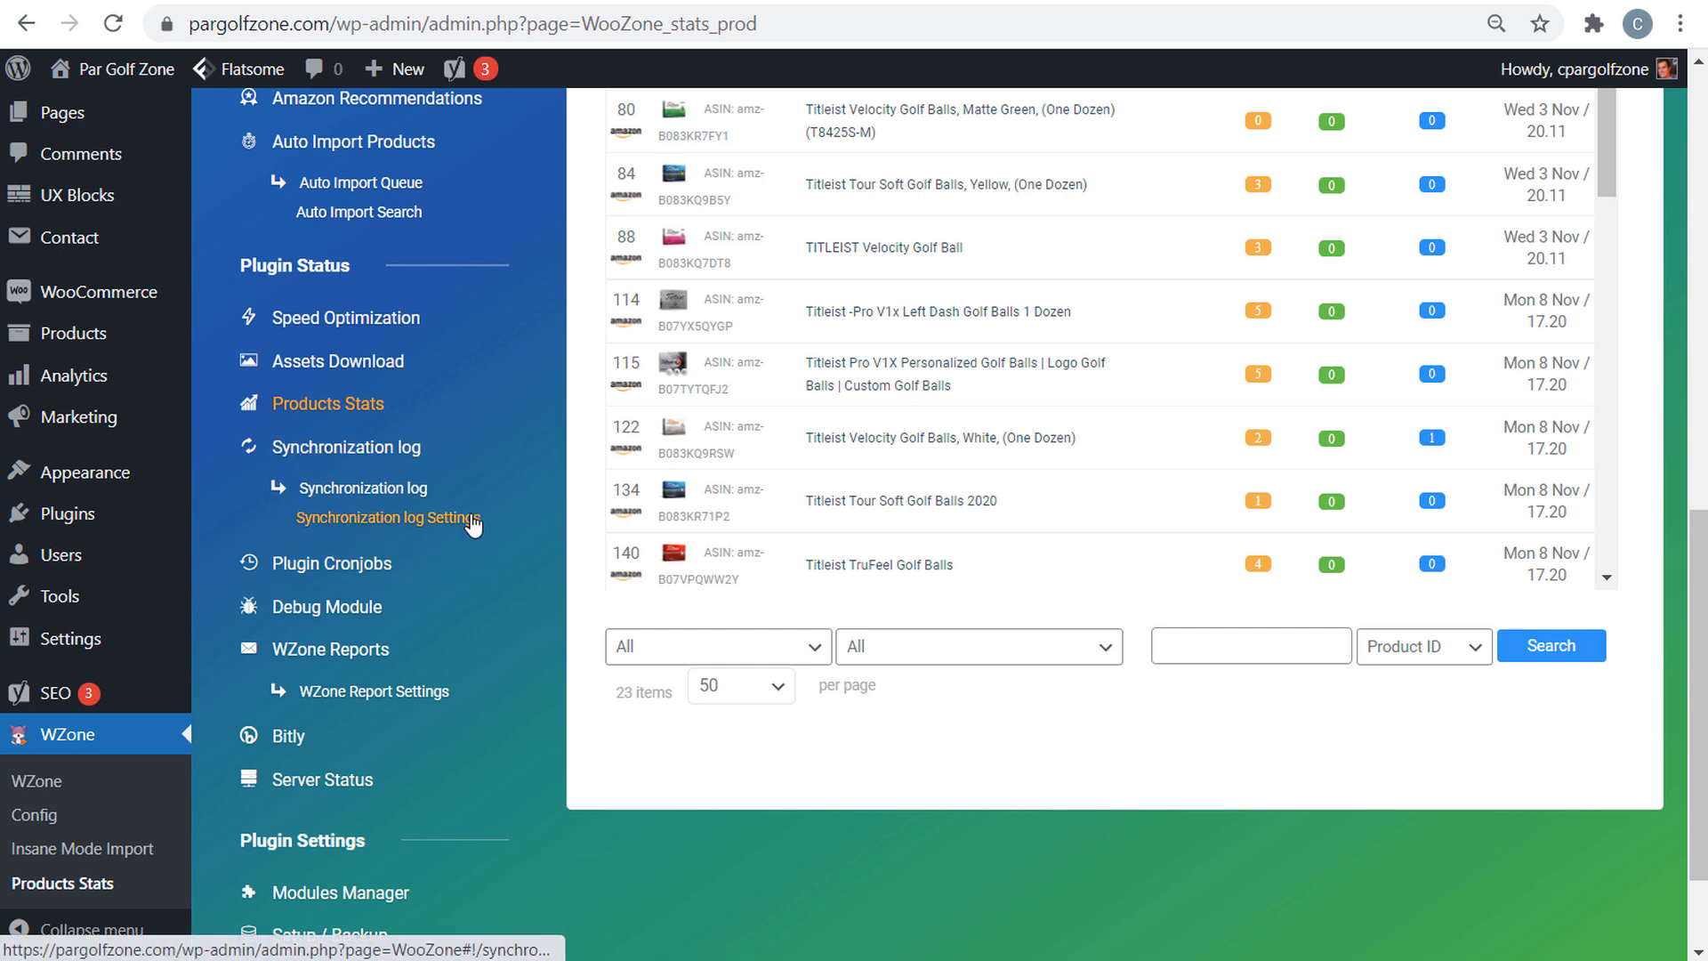
scroll(472, 522, "down", 2)
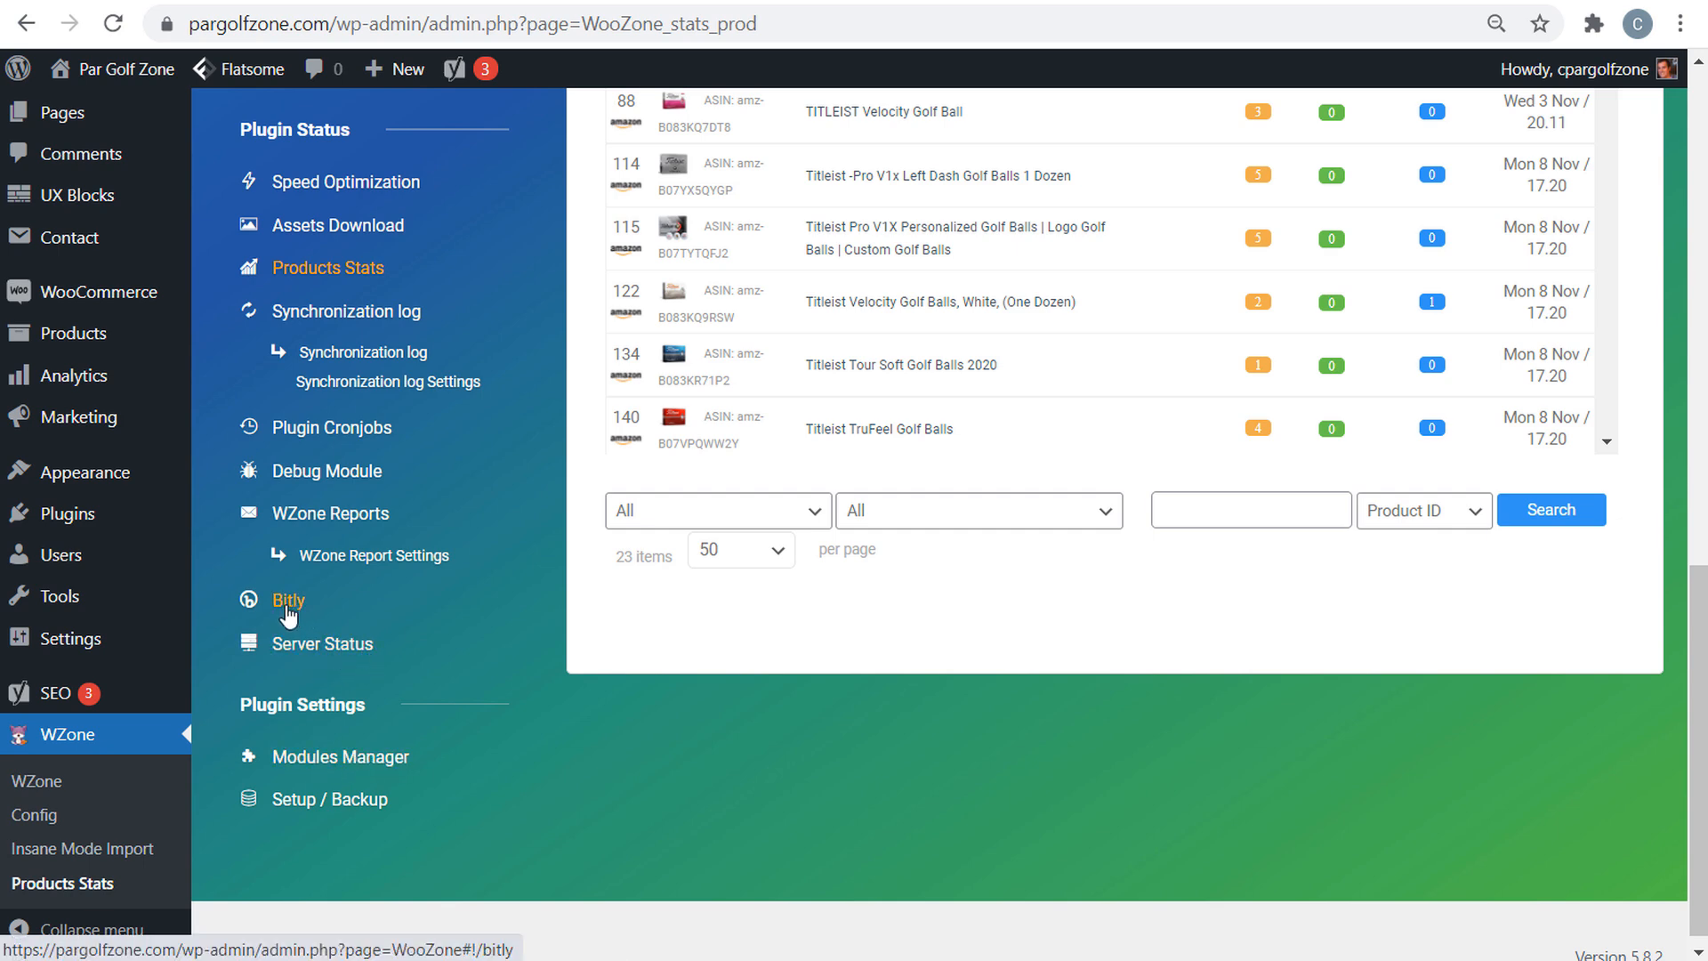
- Open the Bitly module and review its client ID, client secret, redirect URL and authorization settings
left_click(285, 606)
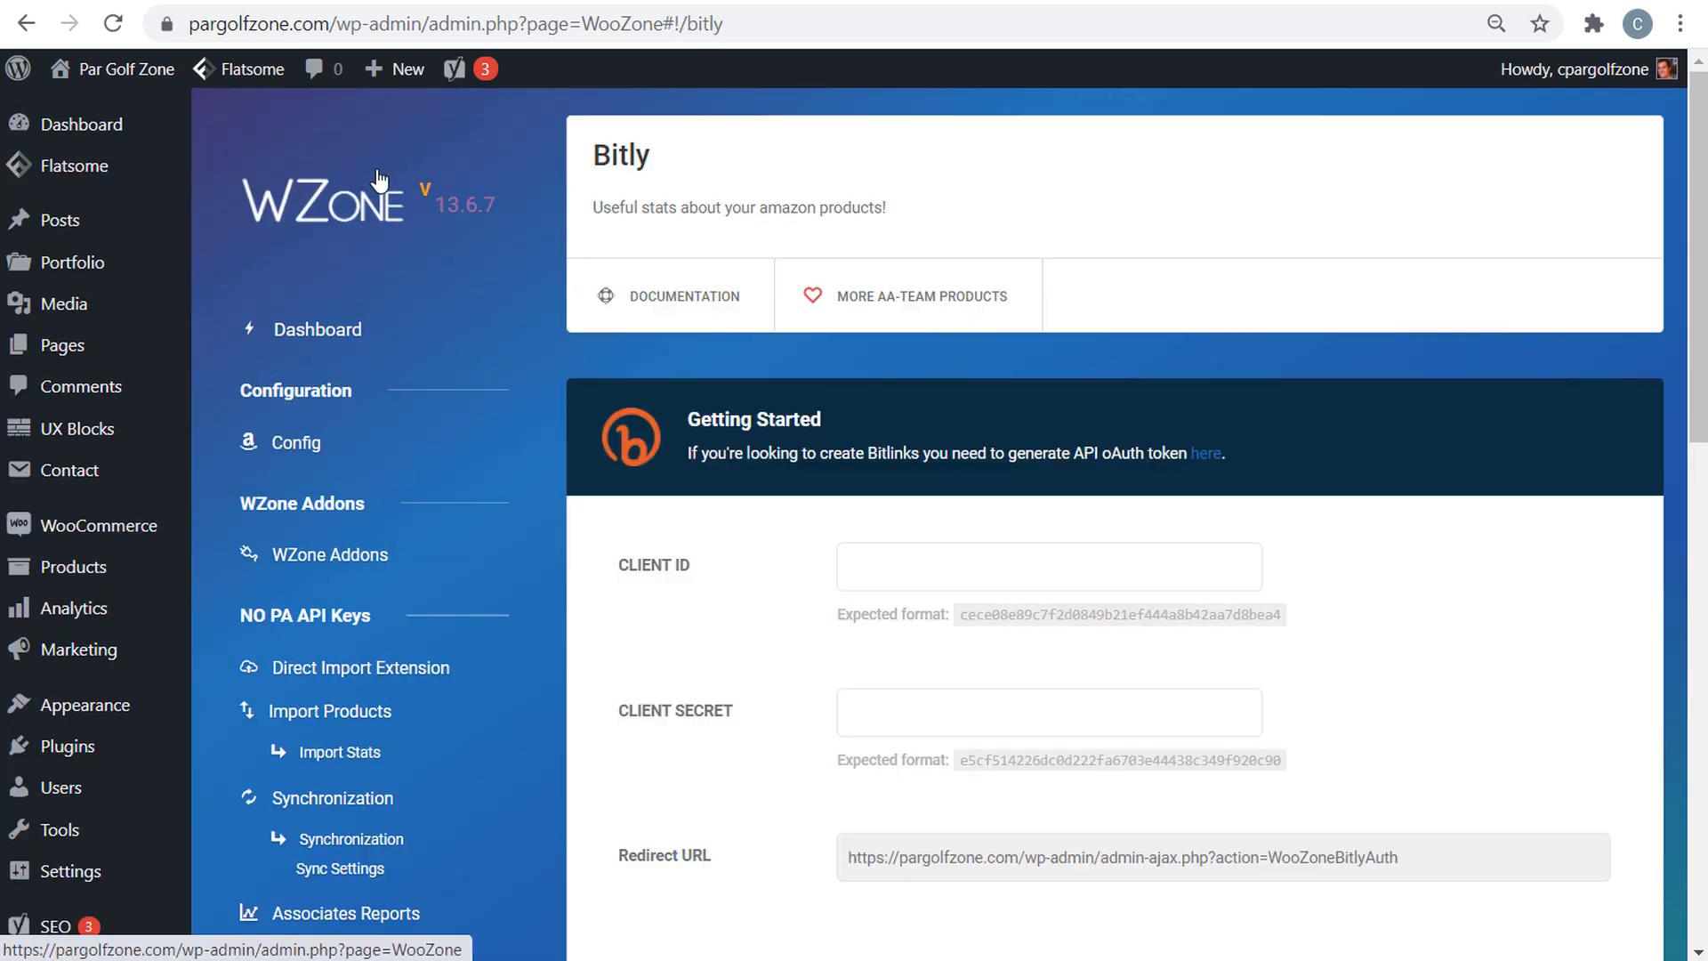
scroll(1412, 251, "down", 5)
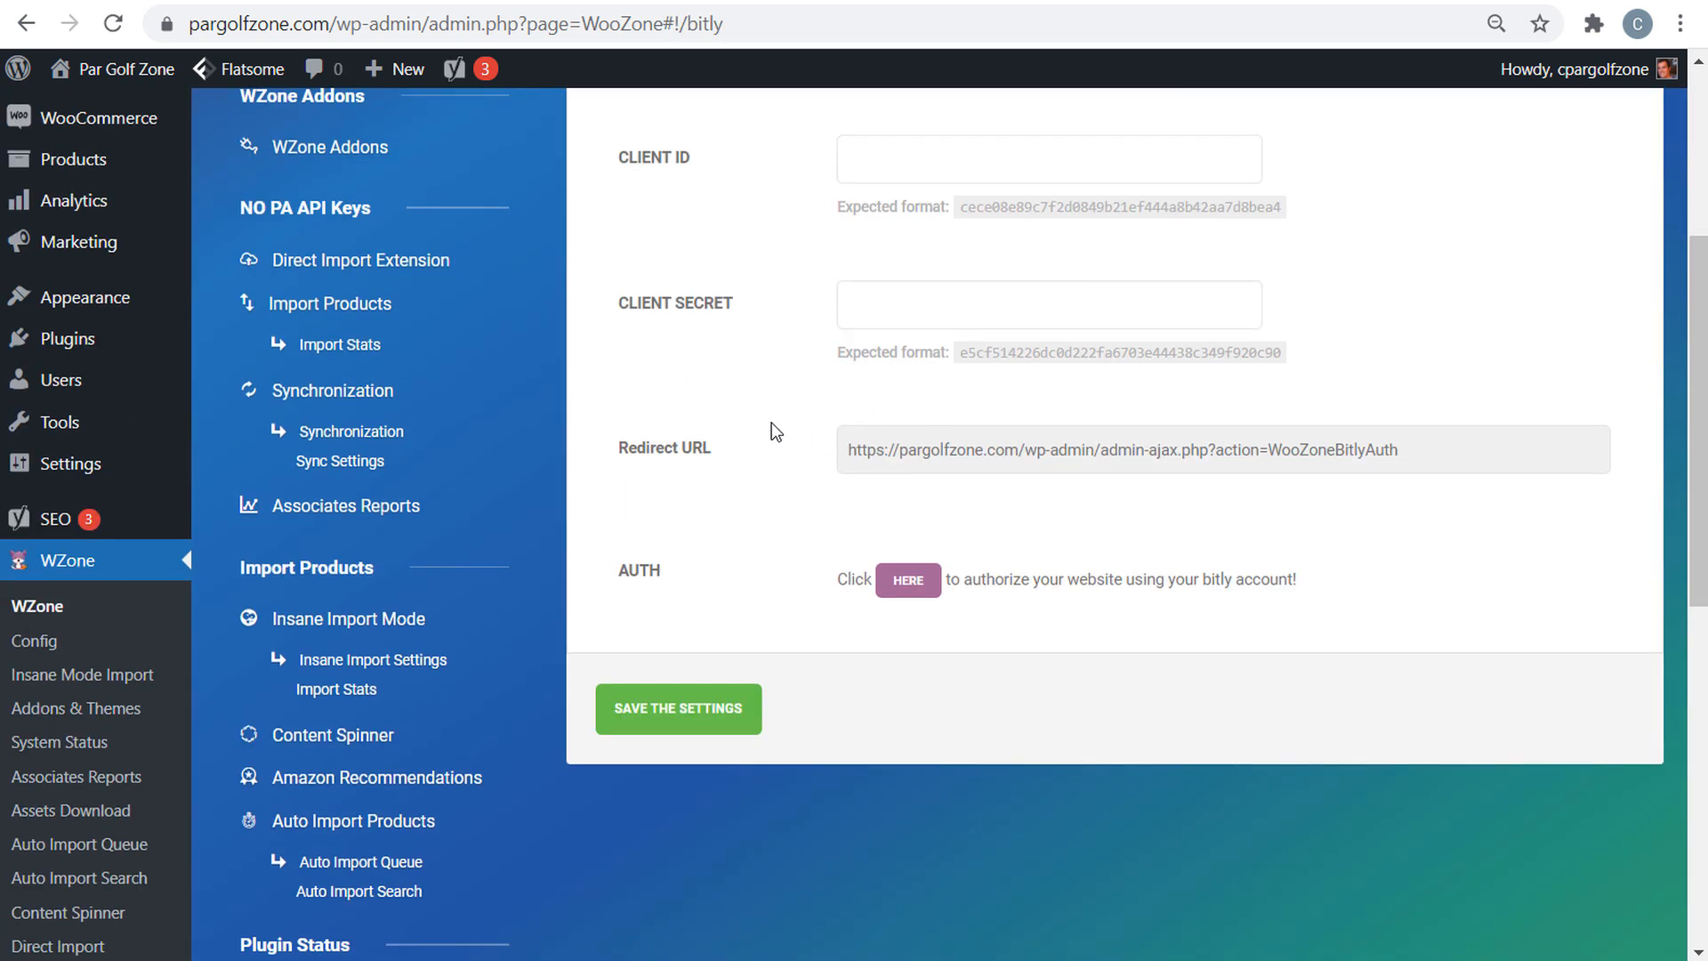
scroll(894, 159, "up", 2)
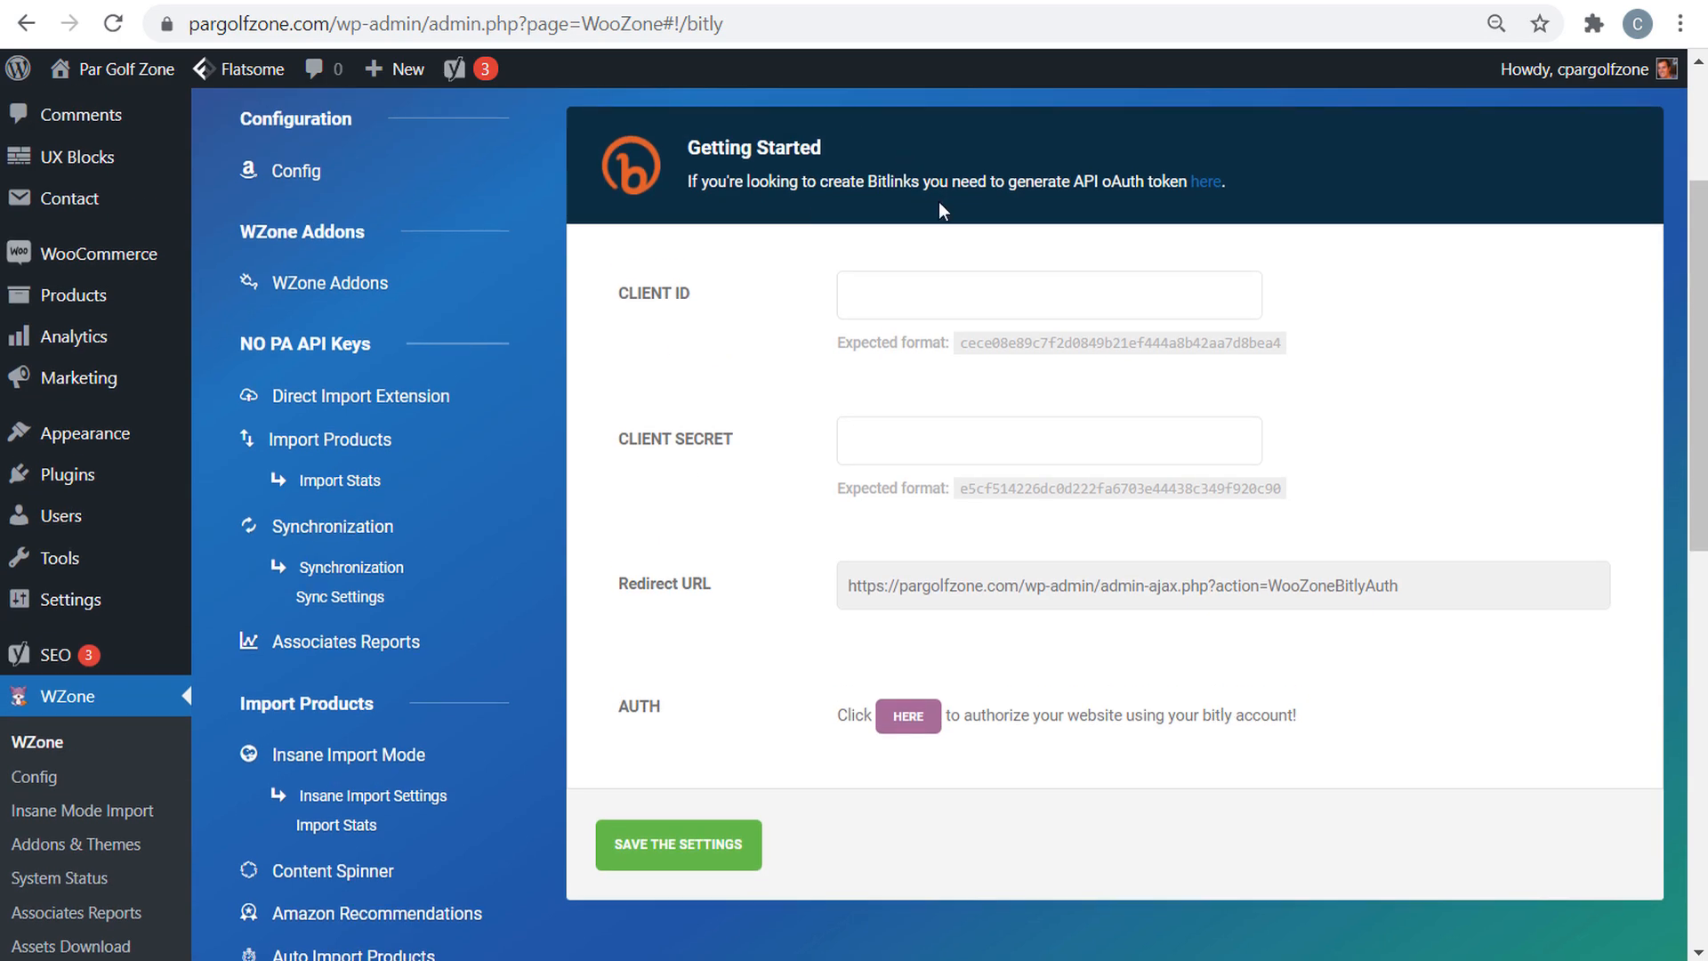
- Switch to the Bitly pricing page and compare the monthly link allowances of the Free and Premium plans
left_click(710, 1)
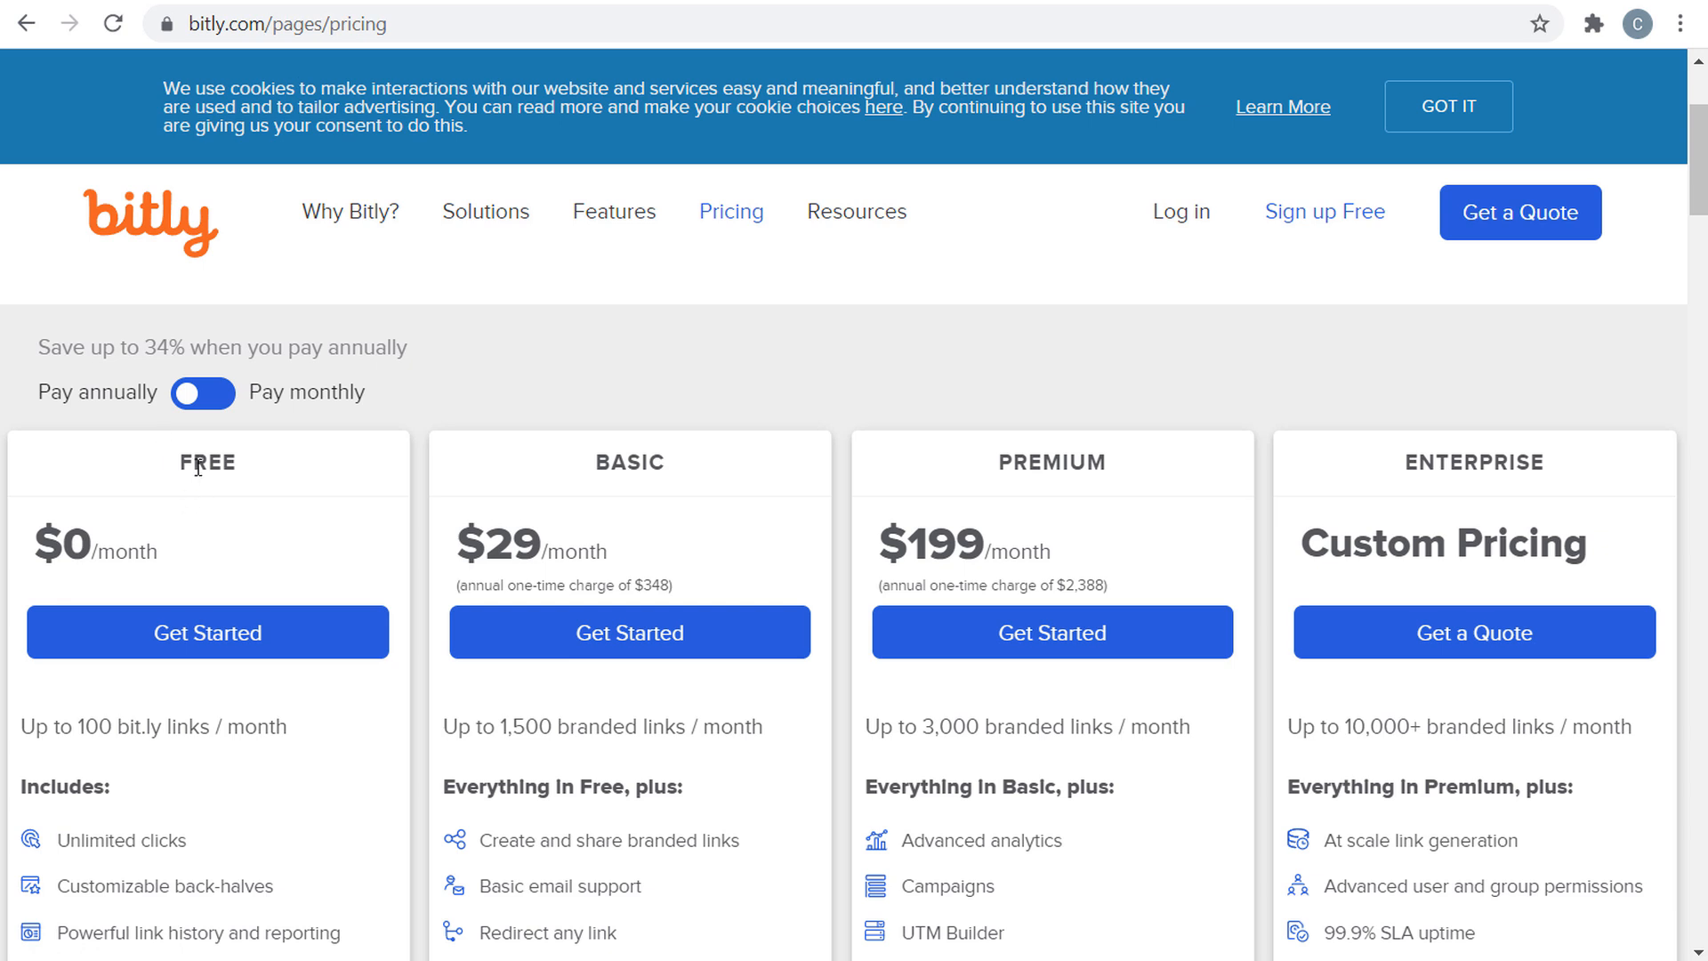
left_click_drag(37, 725, 157, 727)
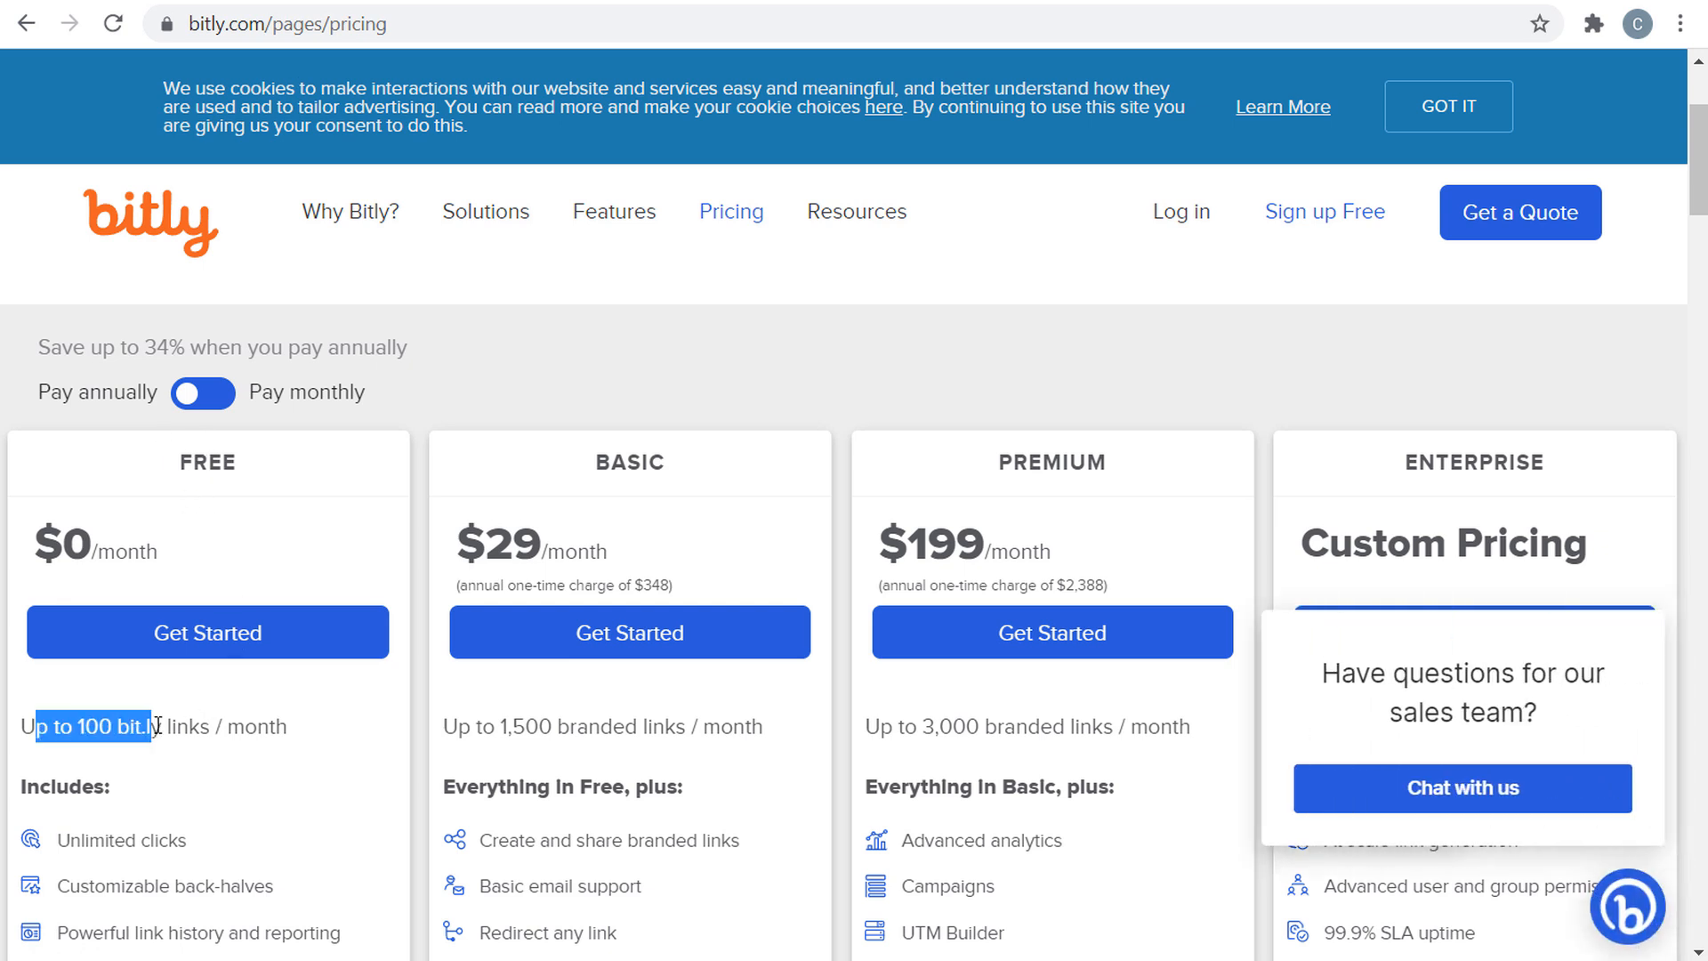
left_click(189, 727)
left_click_drag(995, 465, 1178, 458)
left_click(1178, 458)
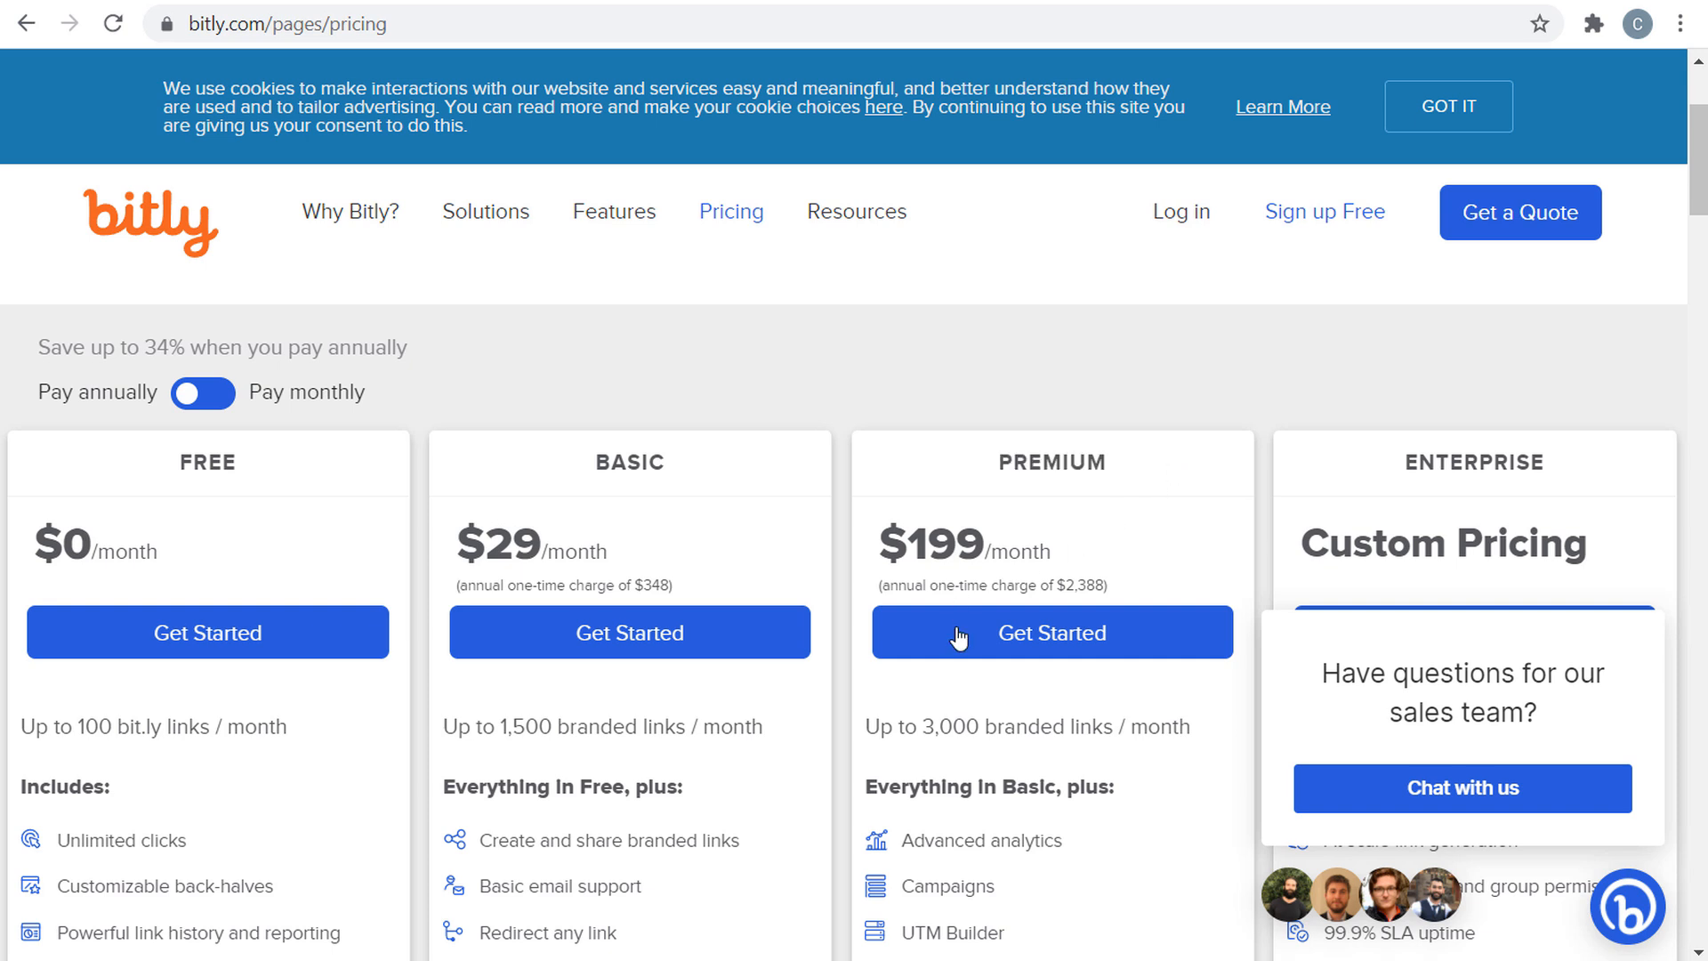
left_click_drag(926, 727, 1041, 727)
left_click(1085, 722)
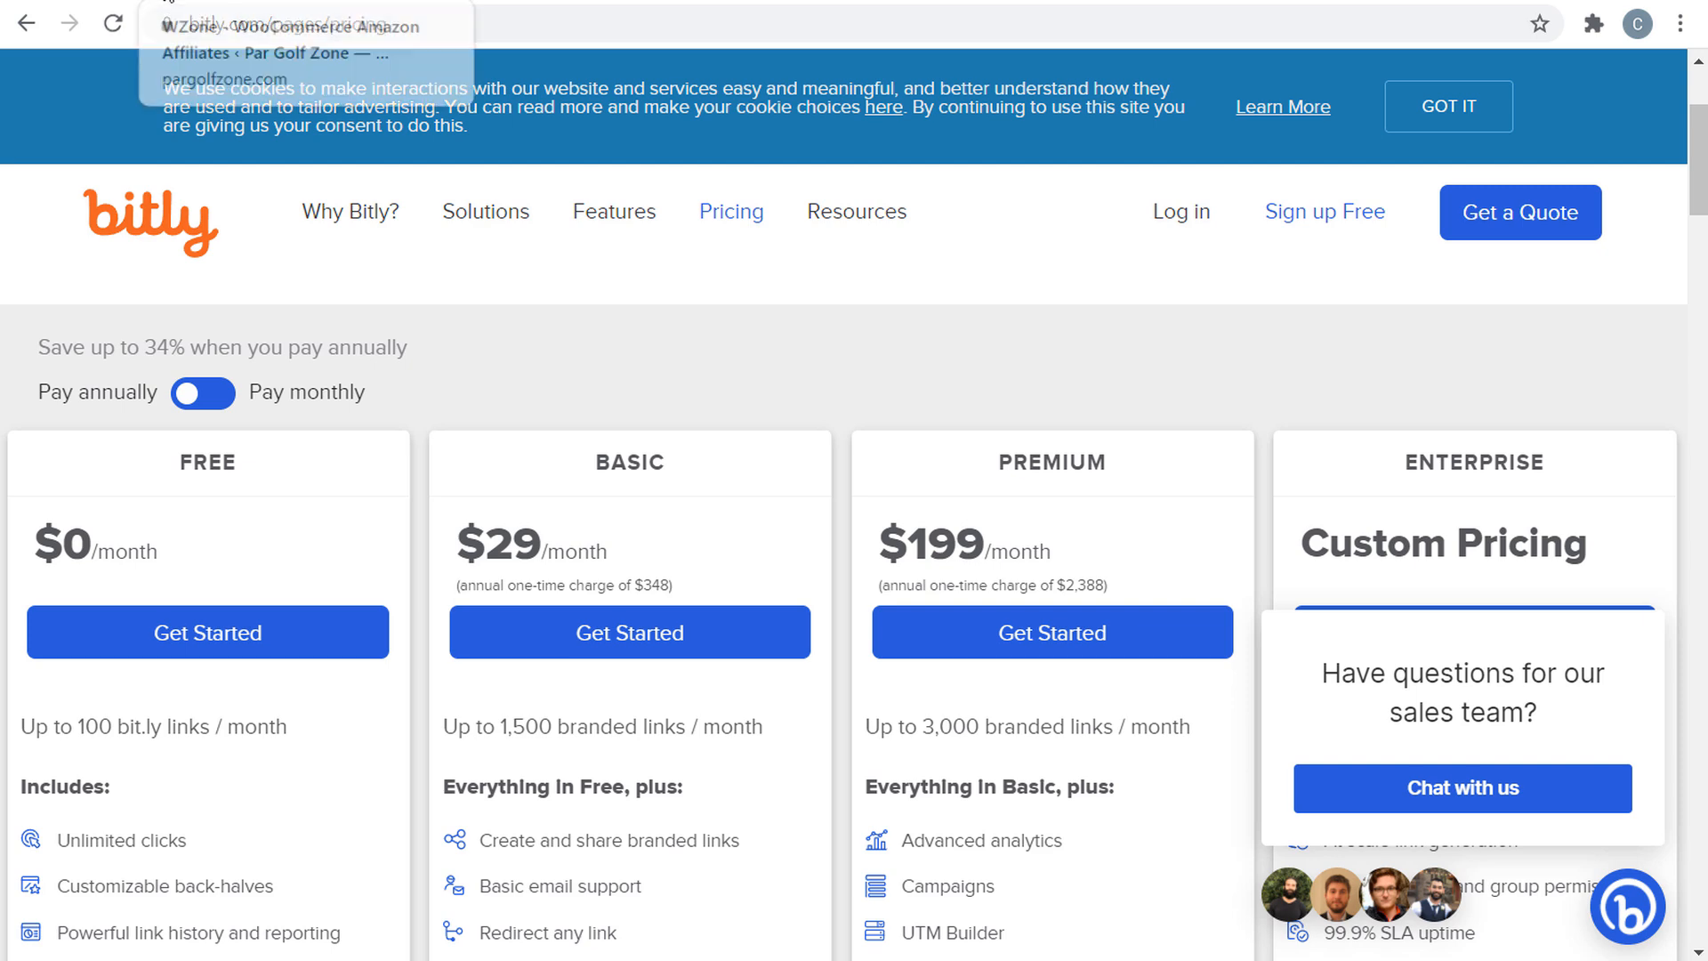
- Return to the WZone admin page and look over its modules, from Plugin Status back up to the import and synchronization sections
left_click(168, 3)
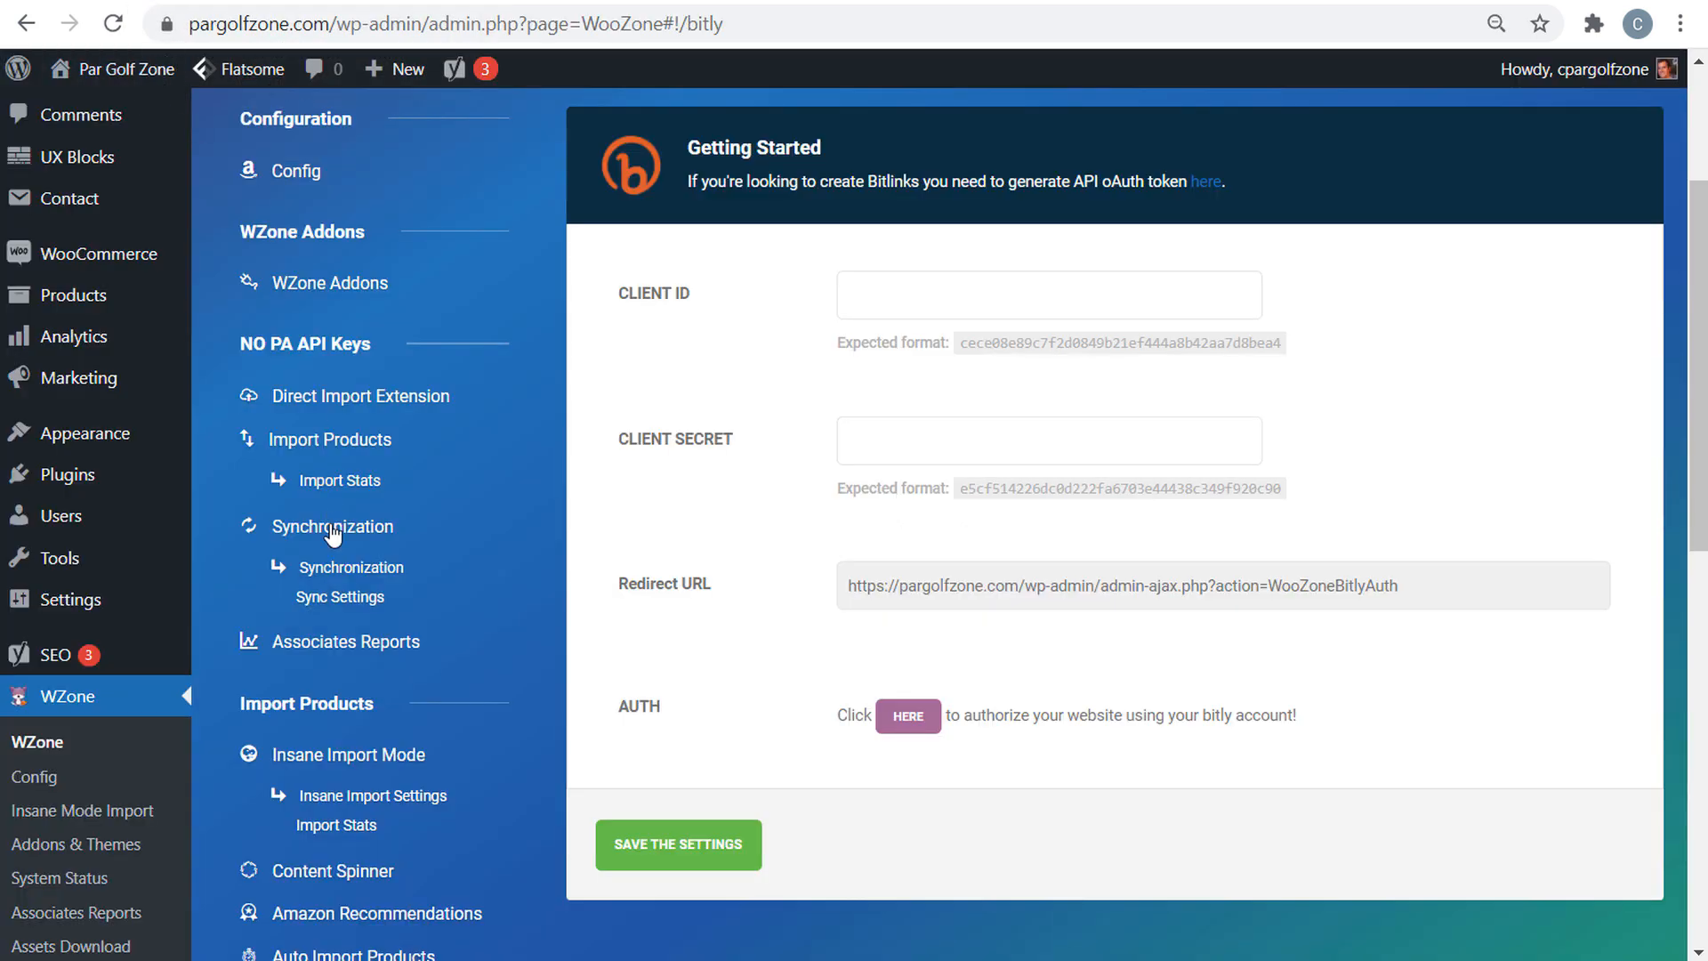
scroll(345, 571, "down", 7)
scroll(538, 632, "down", 5)
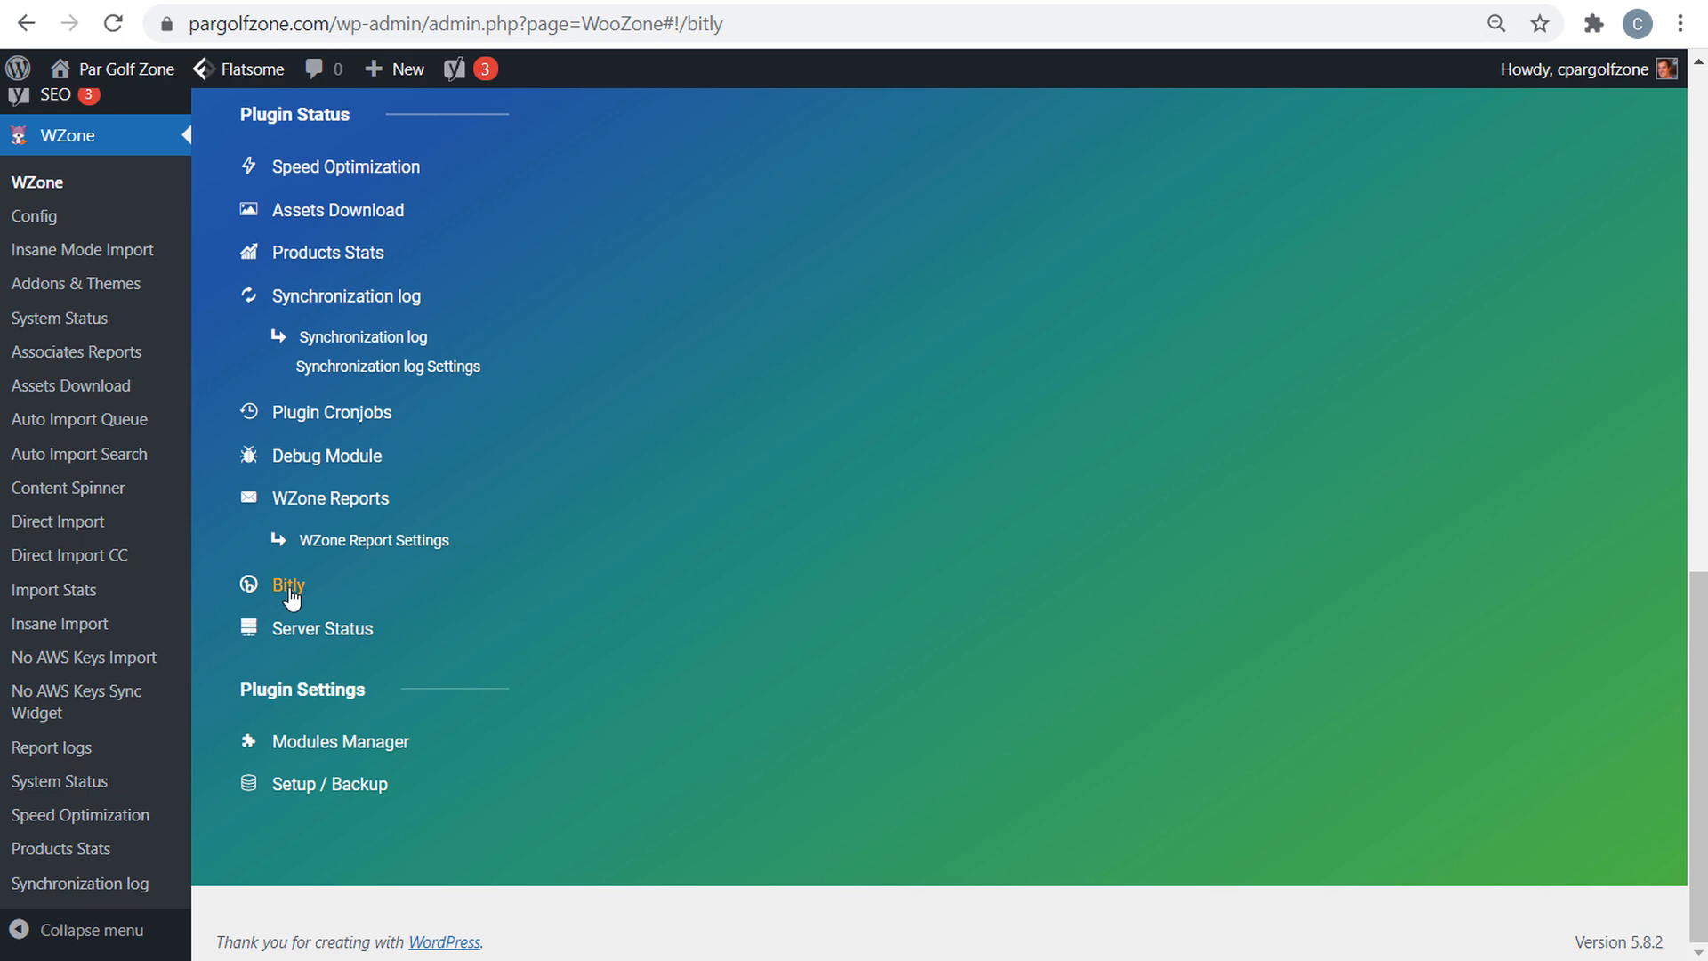
scroll(401, 436, "up", 2)
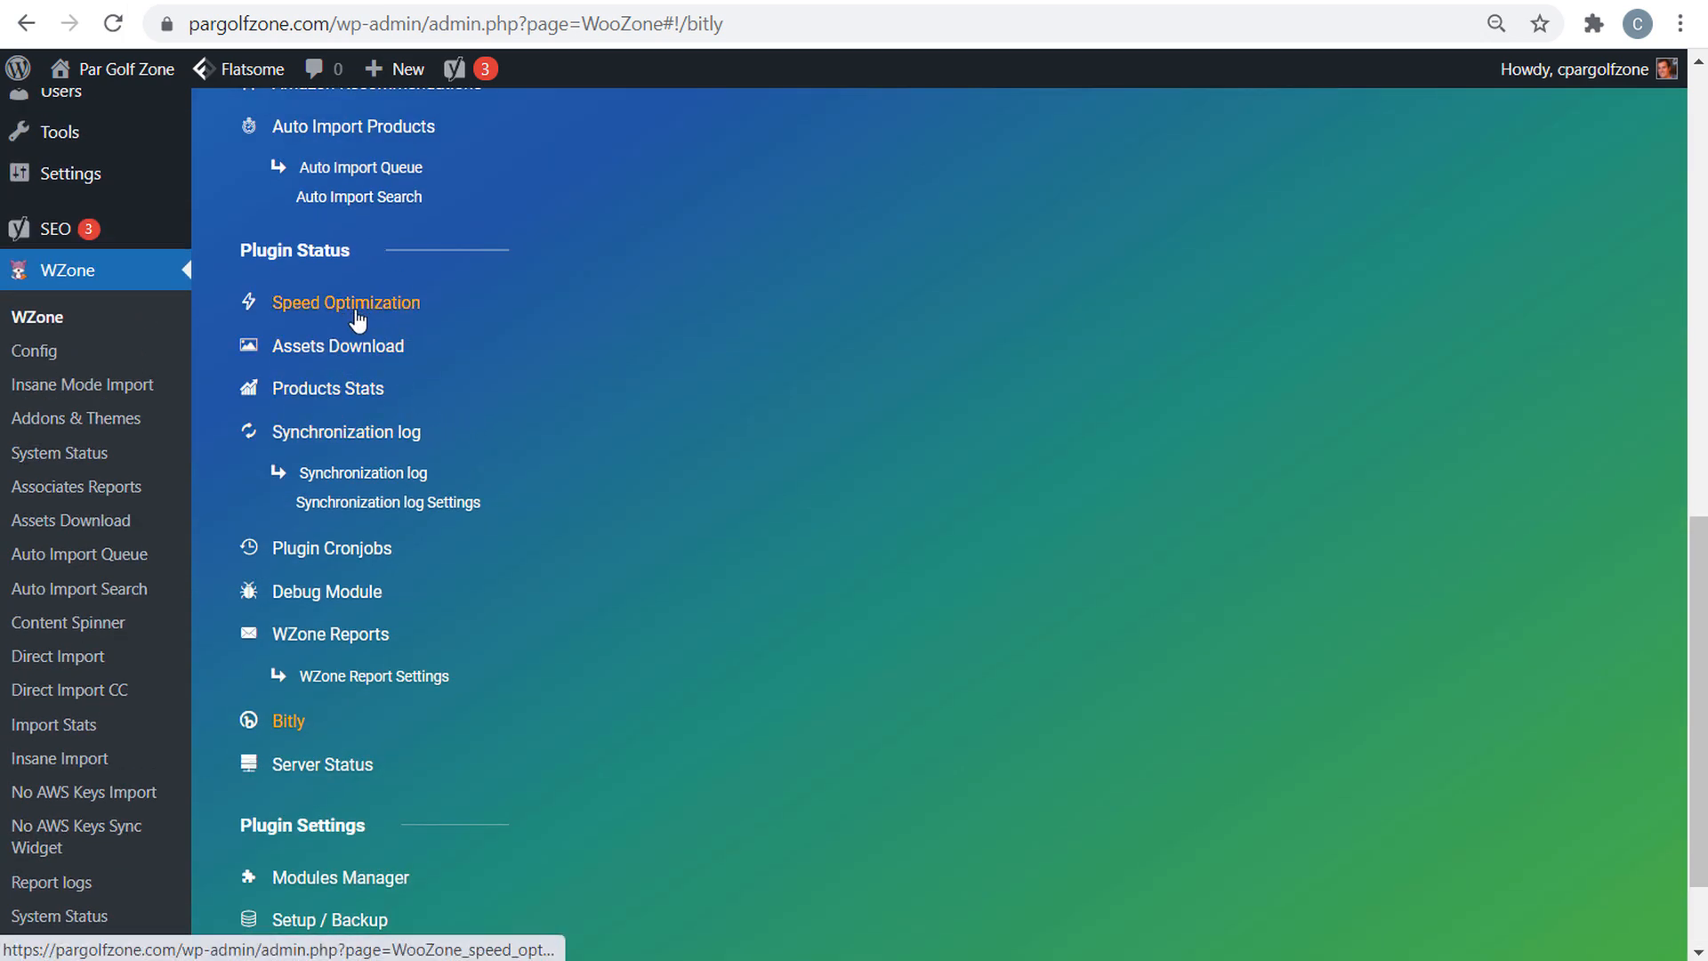
scroll(667, 370, "down", 2)
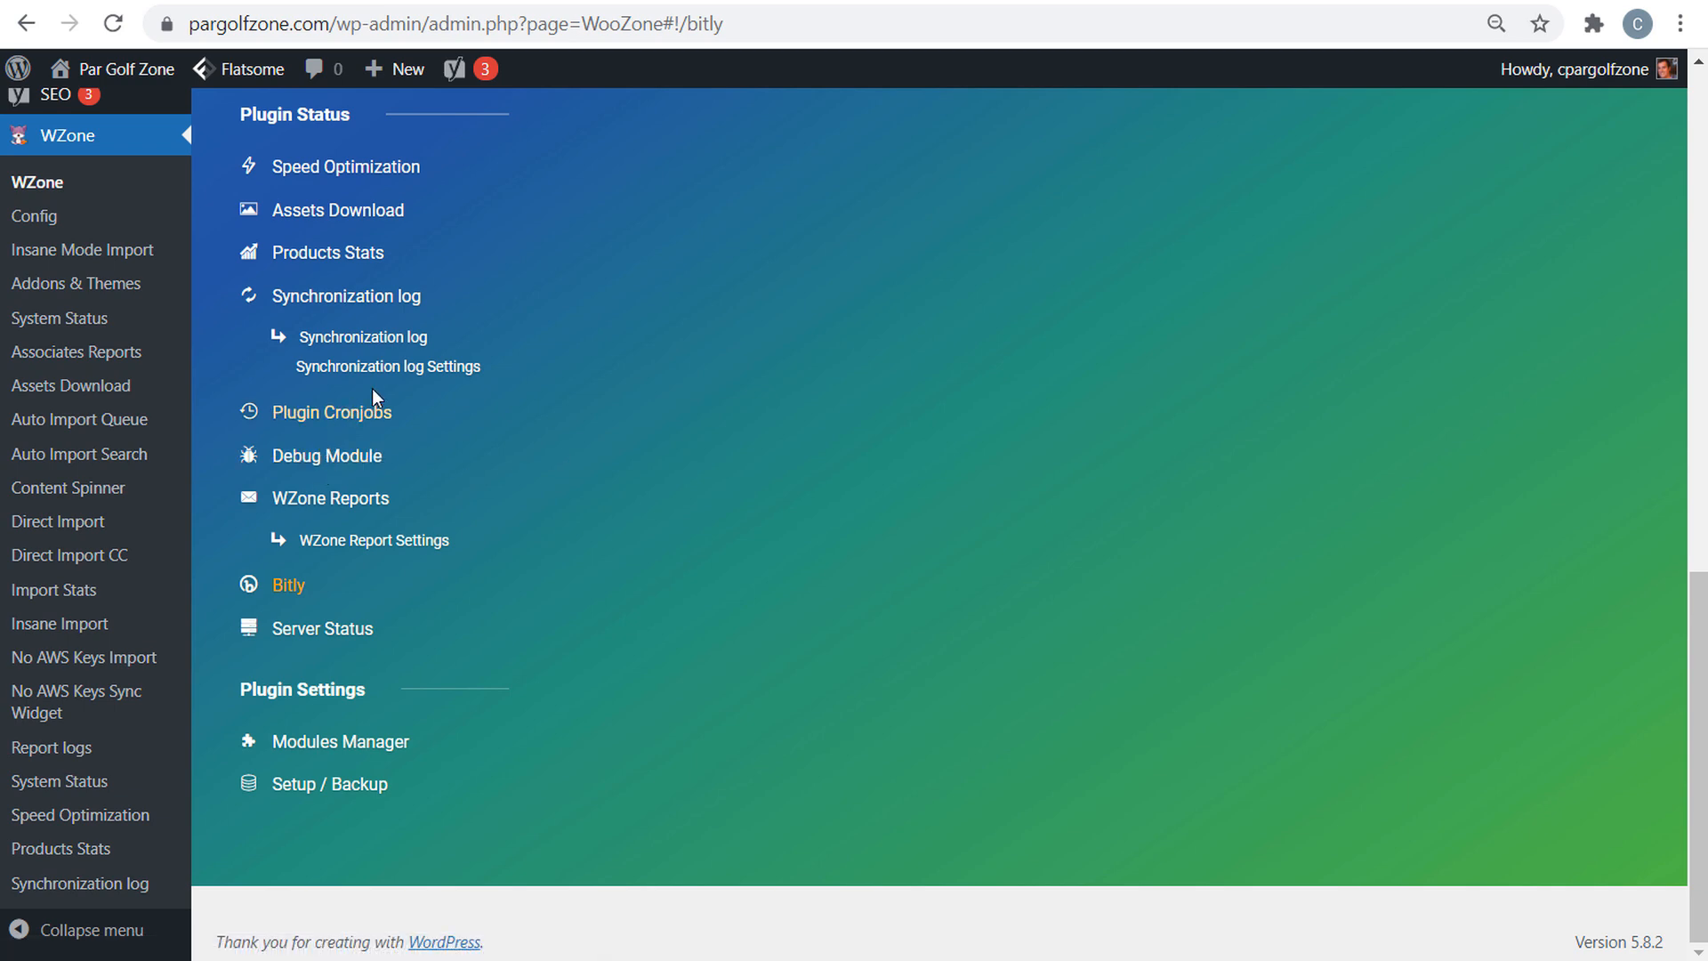
scroll(553, 356, "up", 10)
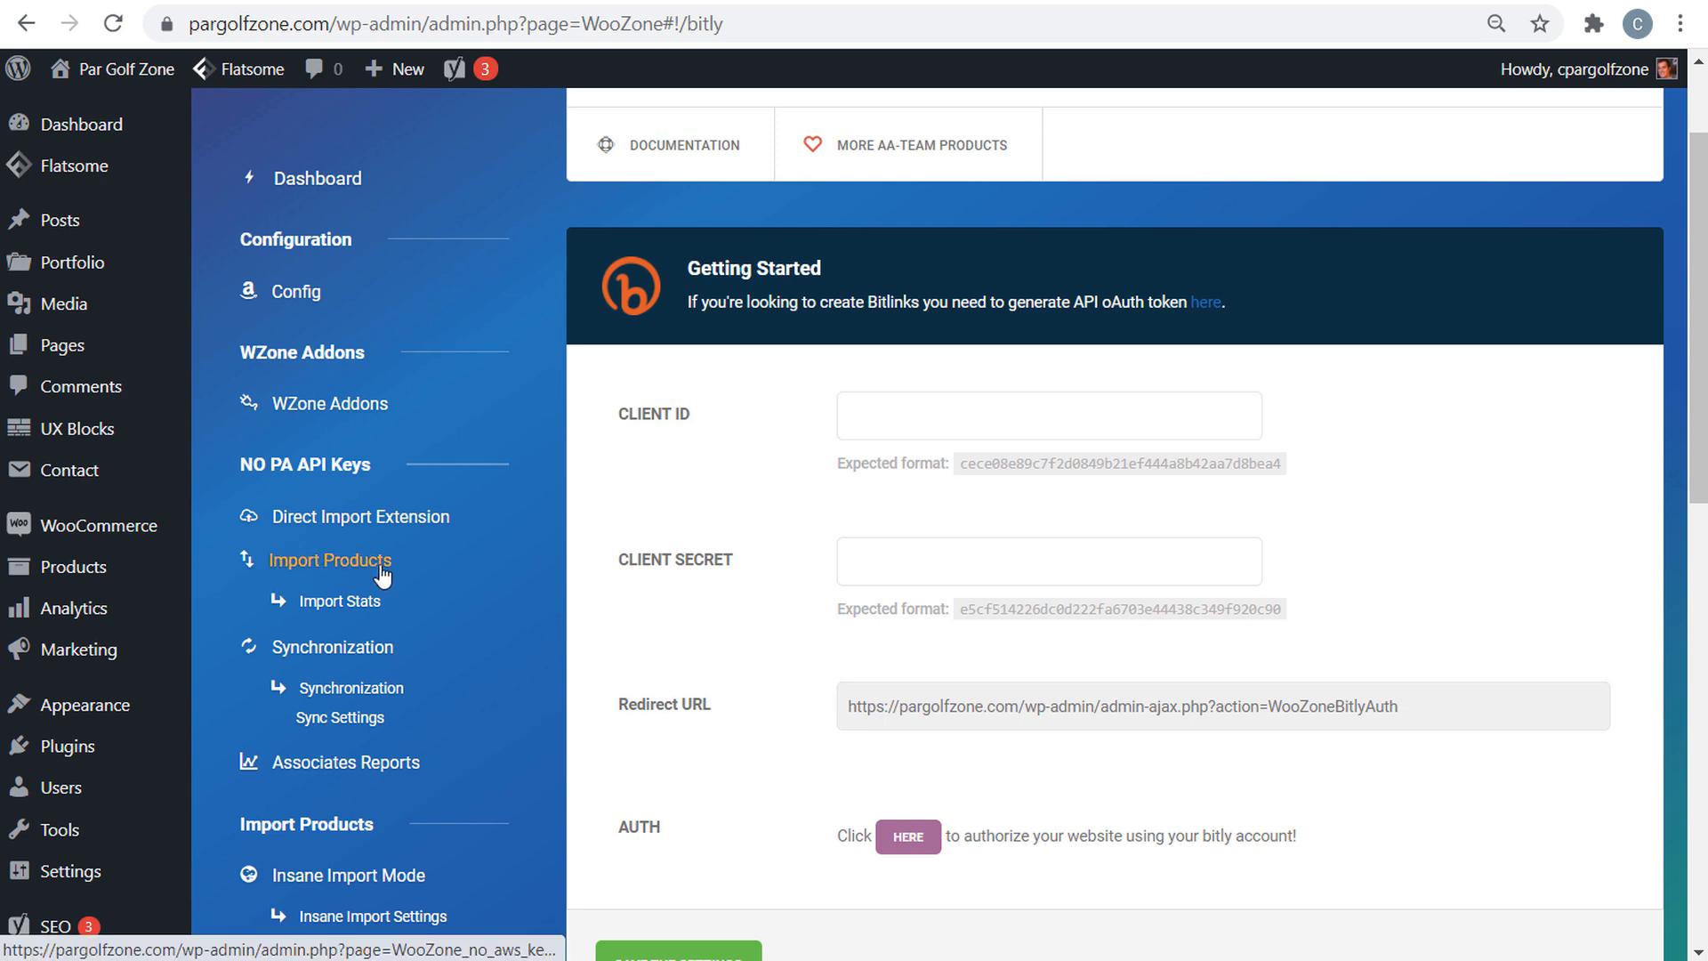
scroll(542, 534, "down", 3)
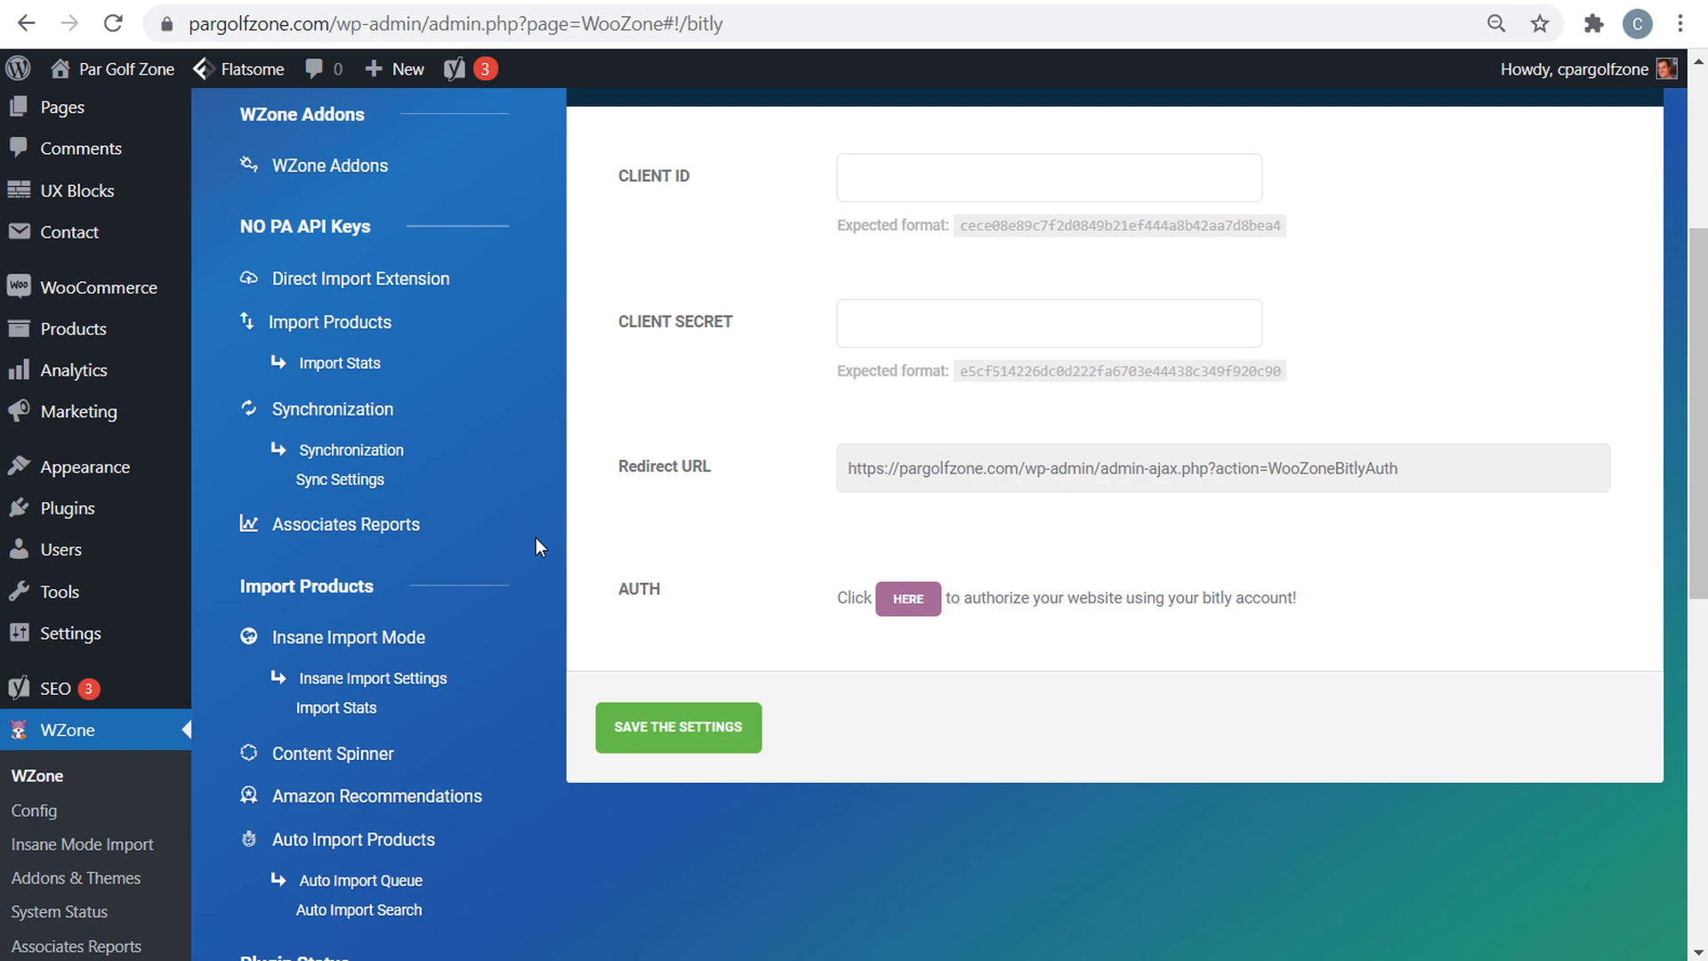
scroll(420, 433, "up", 5)
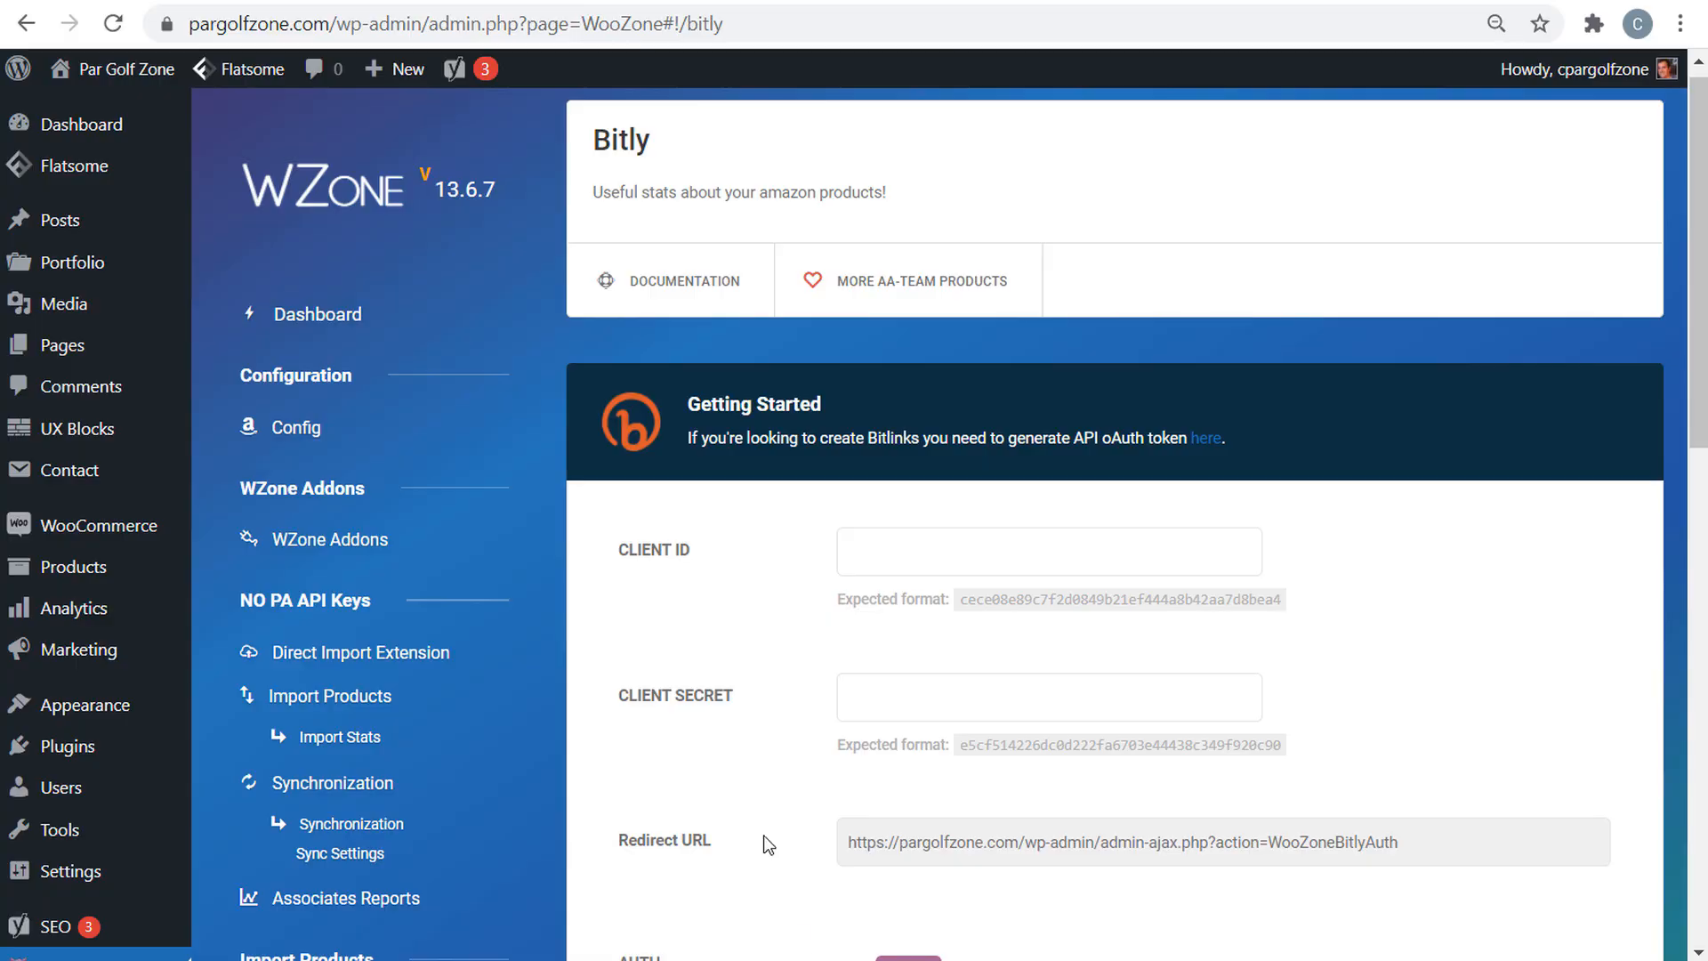
- Open WZone Addons and browse the add-ons and themes on offer
left_click(316, 543)
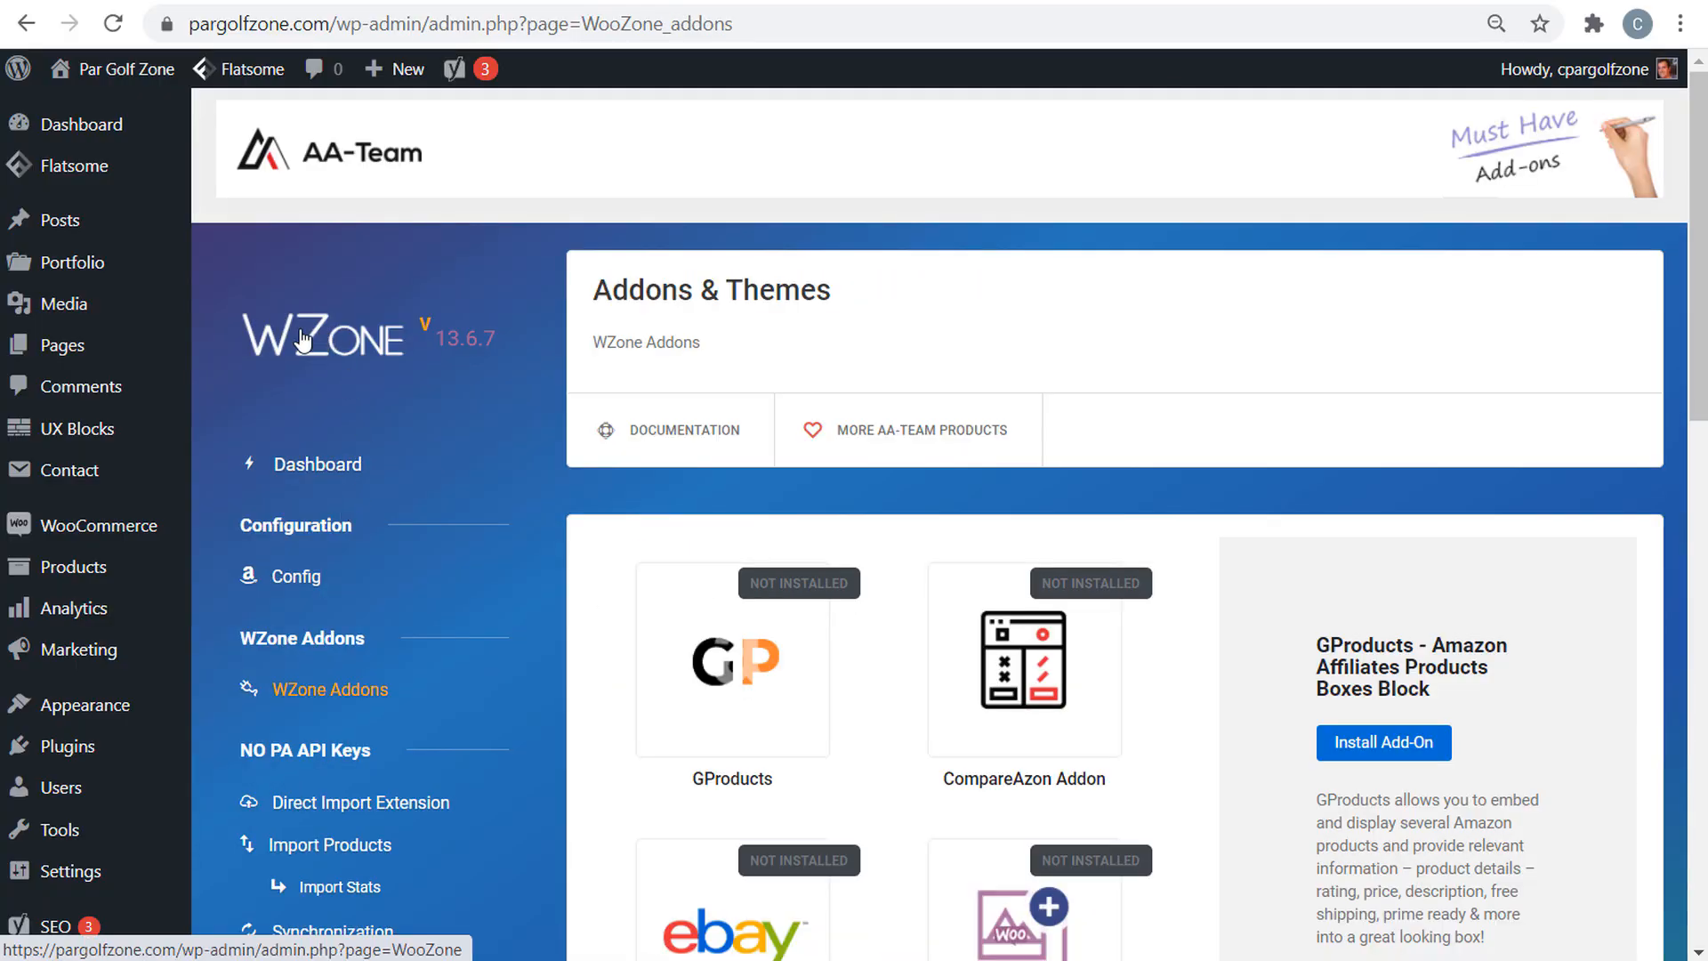
scroll(1059, 290, "down", 5)
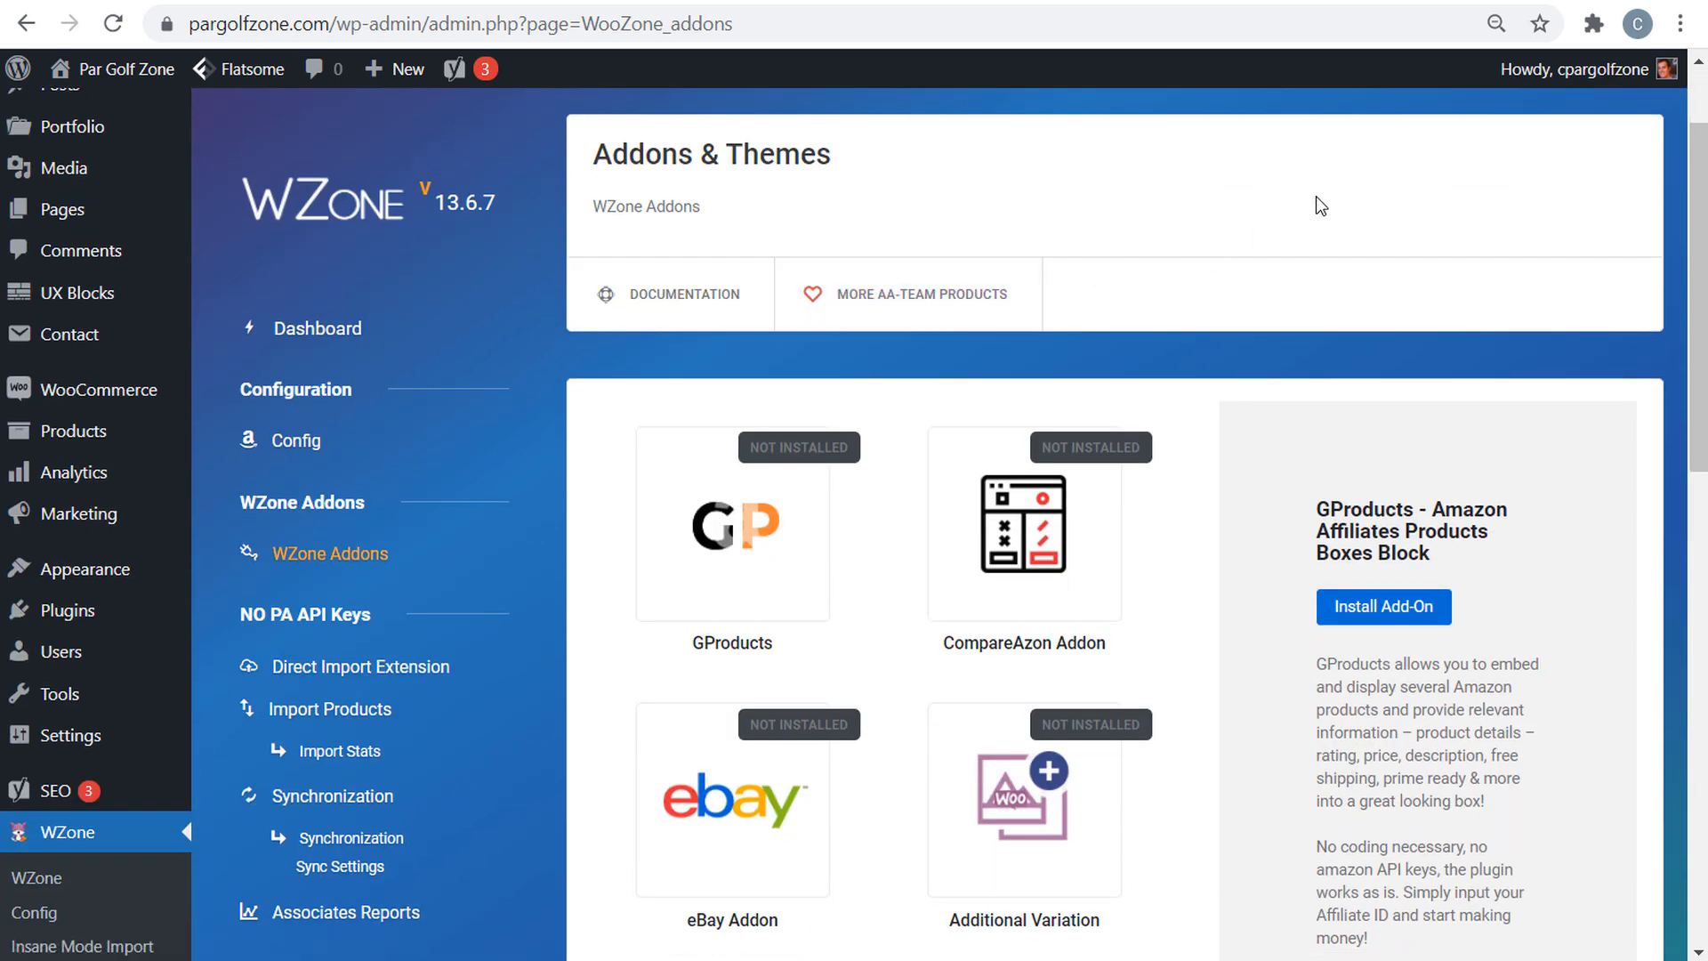
scroll(1493, 251, "down", 2)
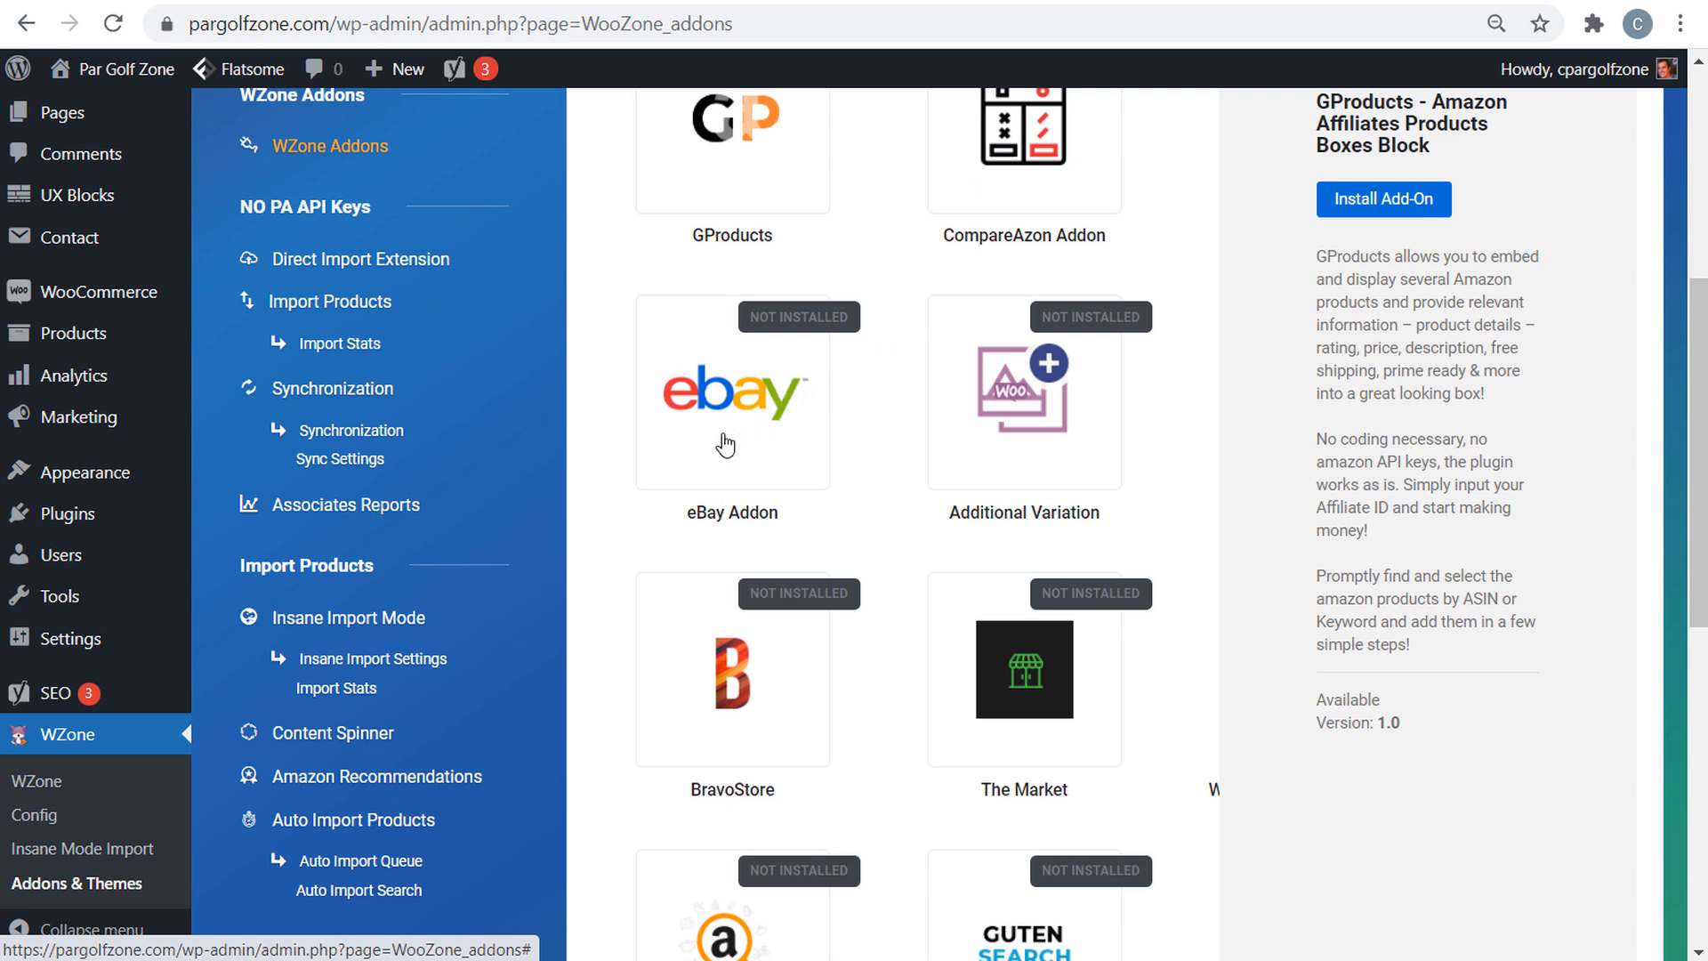
scroll(1187, 523, "down", 3)
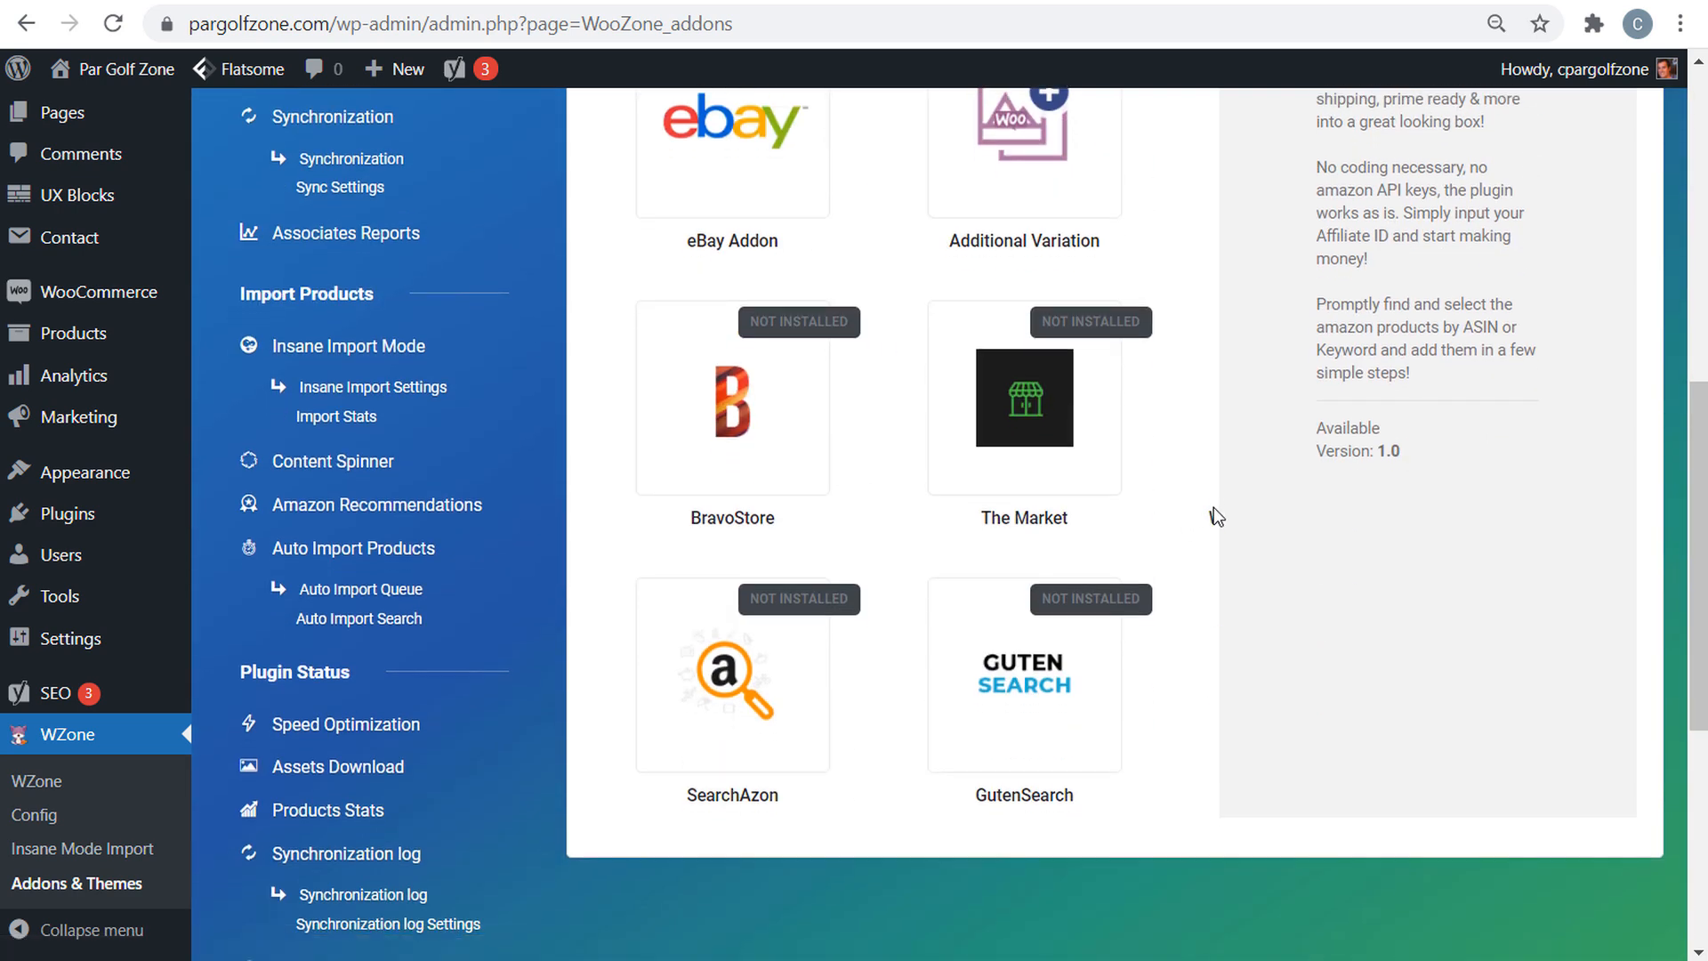
scroll(1530, 334, "up", 5)
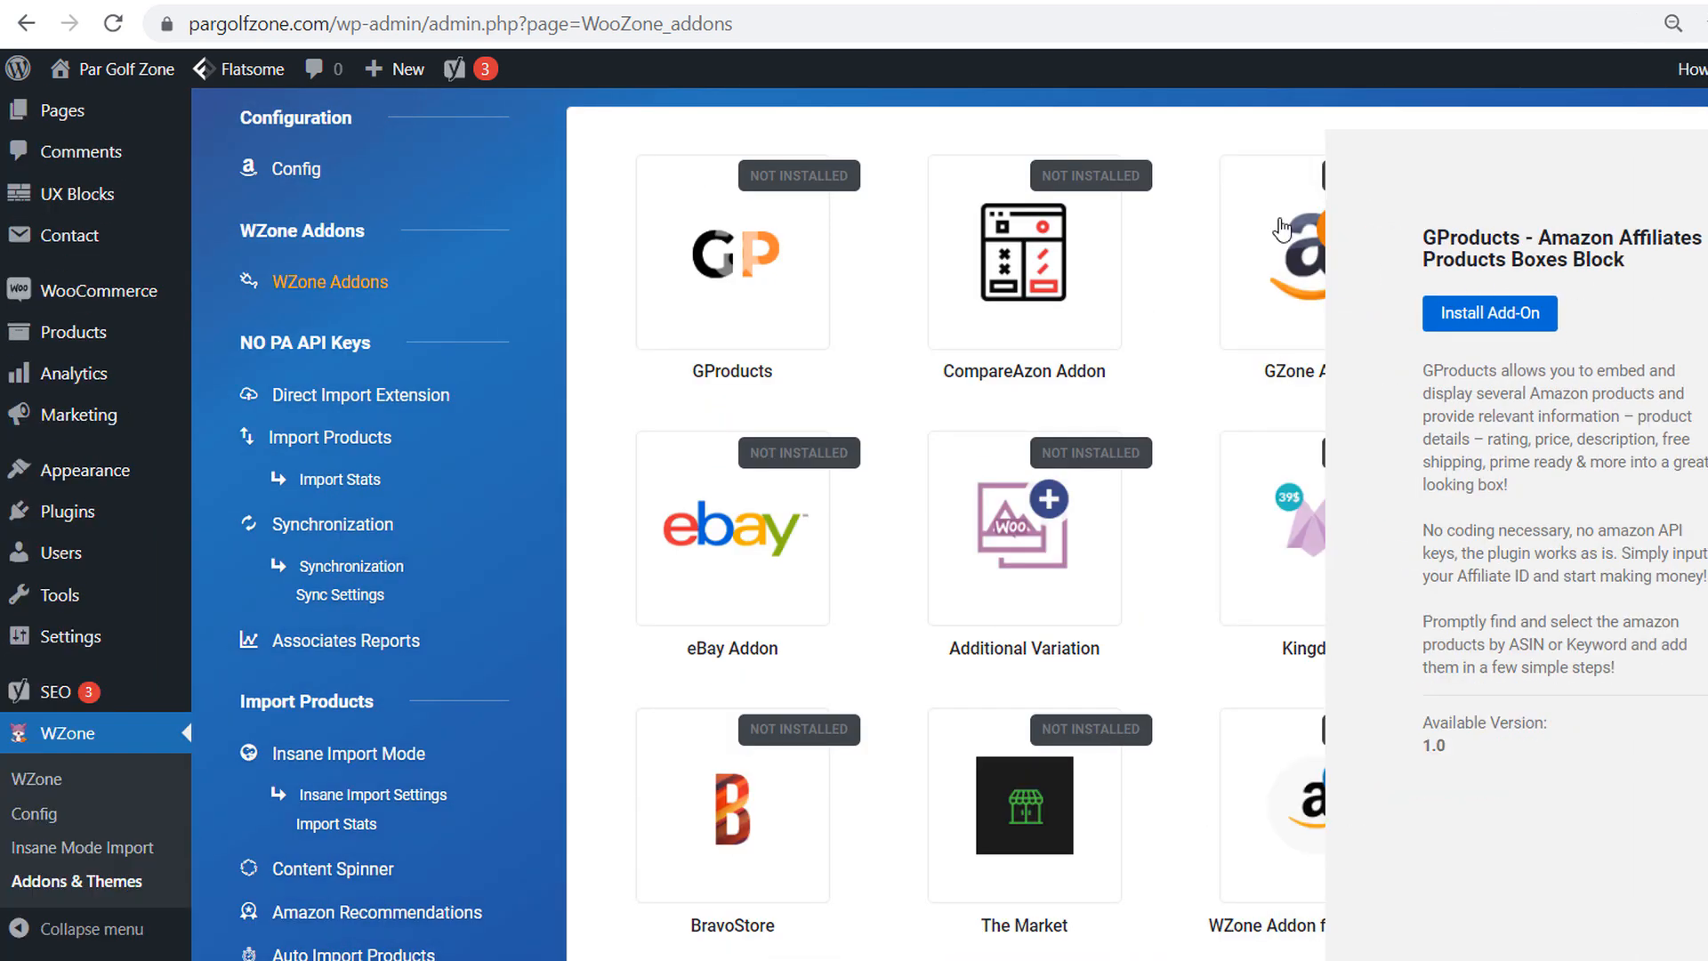
- View the details of the GZone add-on and the Kingdom WooCommerce Amazon Affiliates theme
left_click(1282, 228)
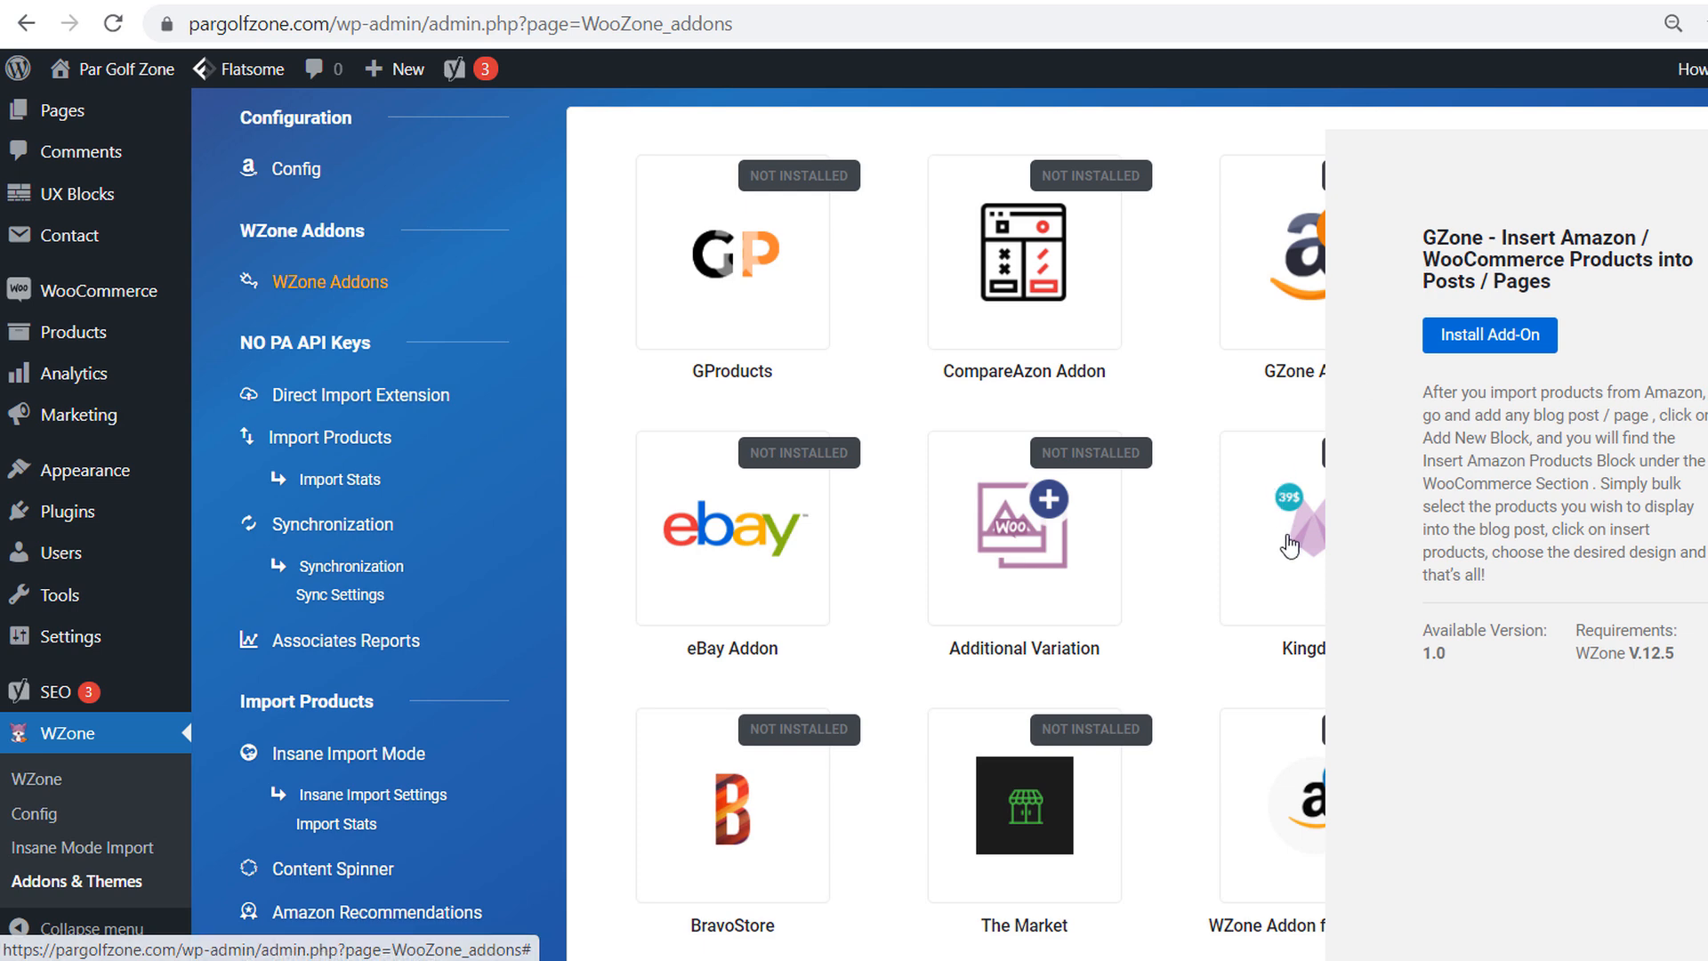
left_click(1309, 550)
left_click_drag(1435, 265, 1595, 267)
left_click(1668, 307)
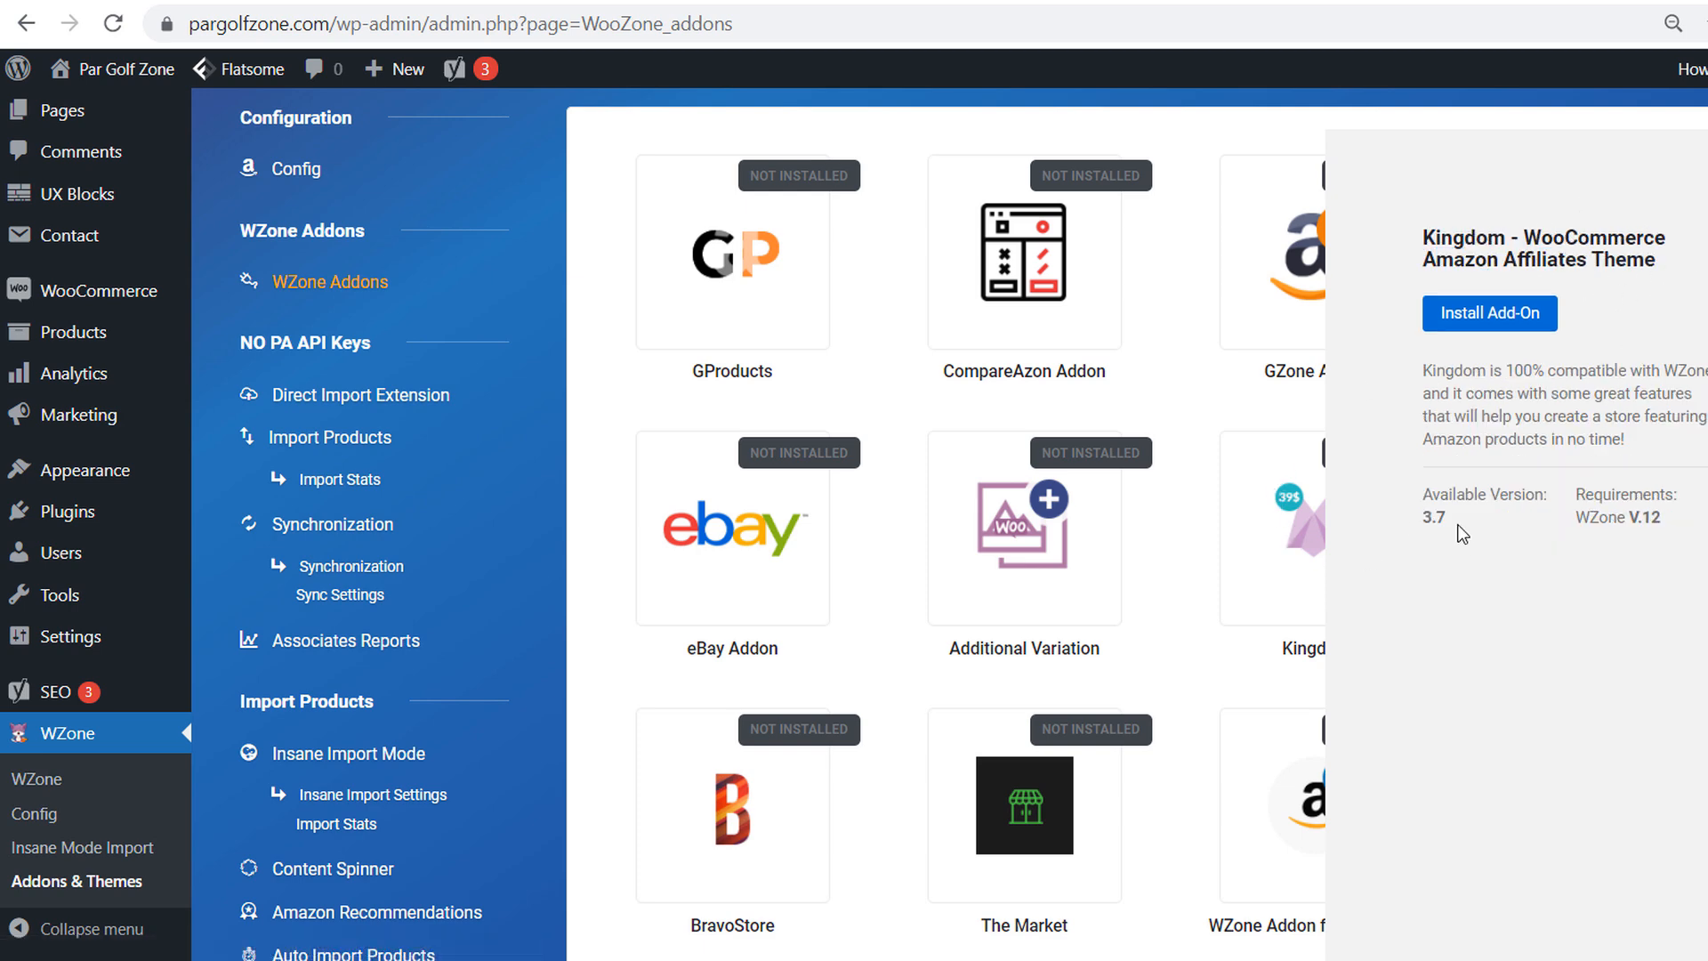
- Select the SearchAzon add-on and examine its title and license price on the CodeCanyon item page
scroll(1608, 383, "down", 3)
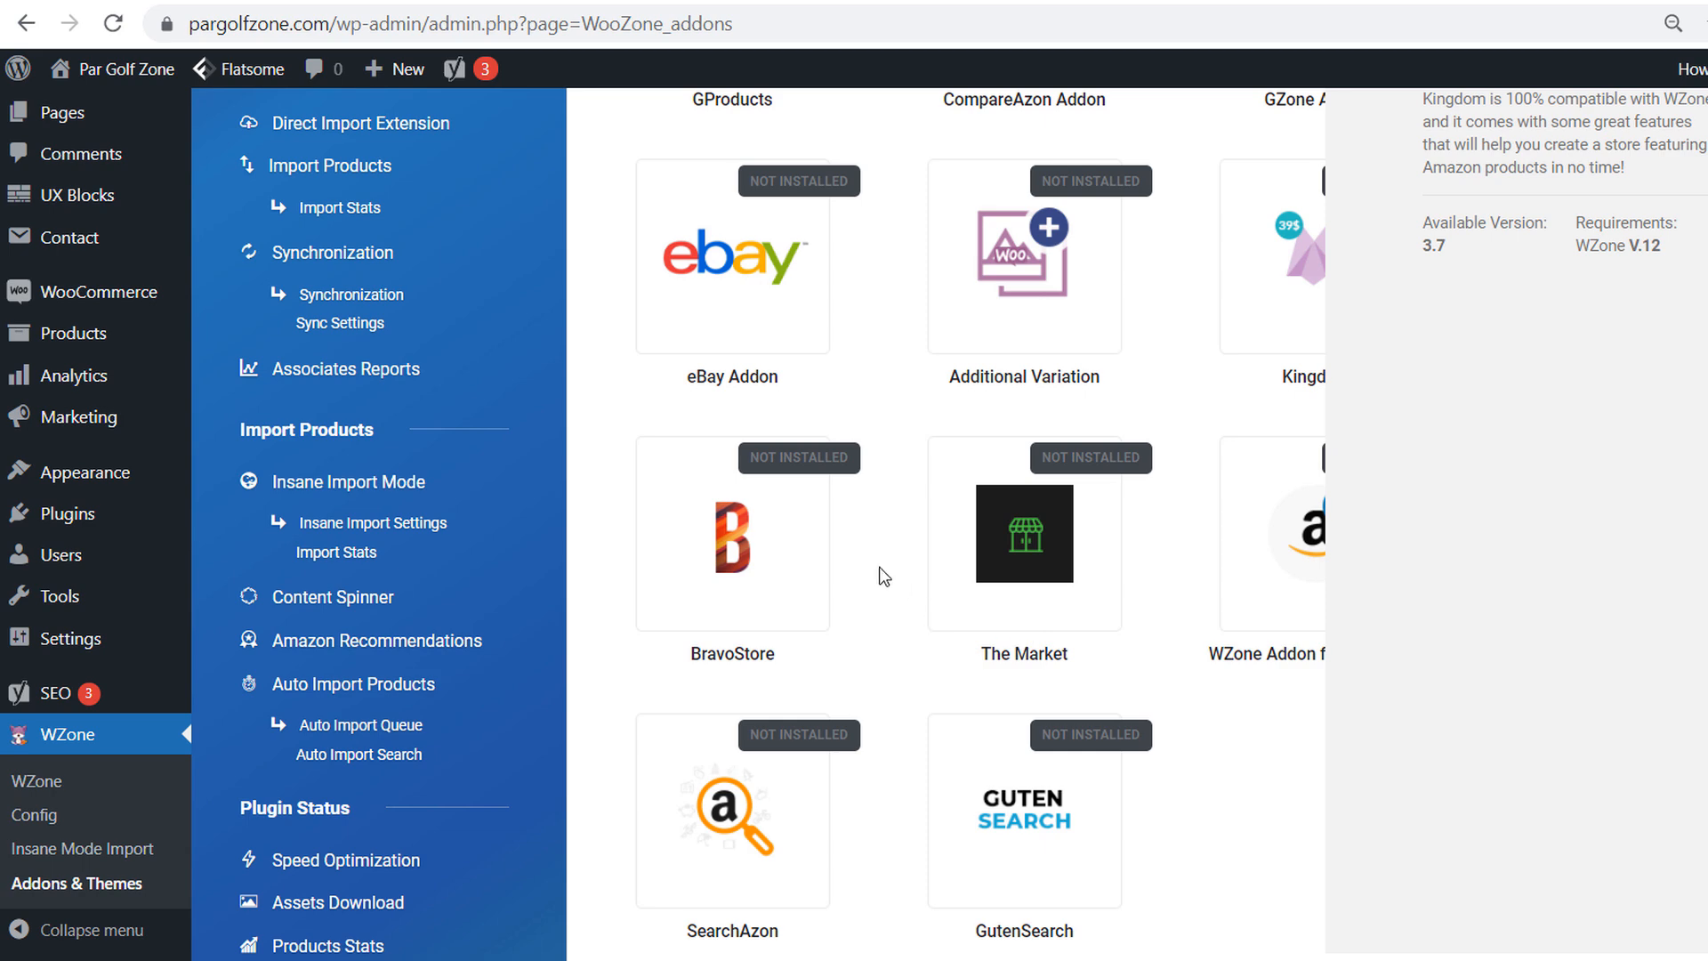
left_click(709, 820)
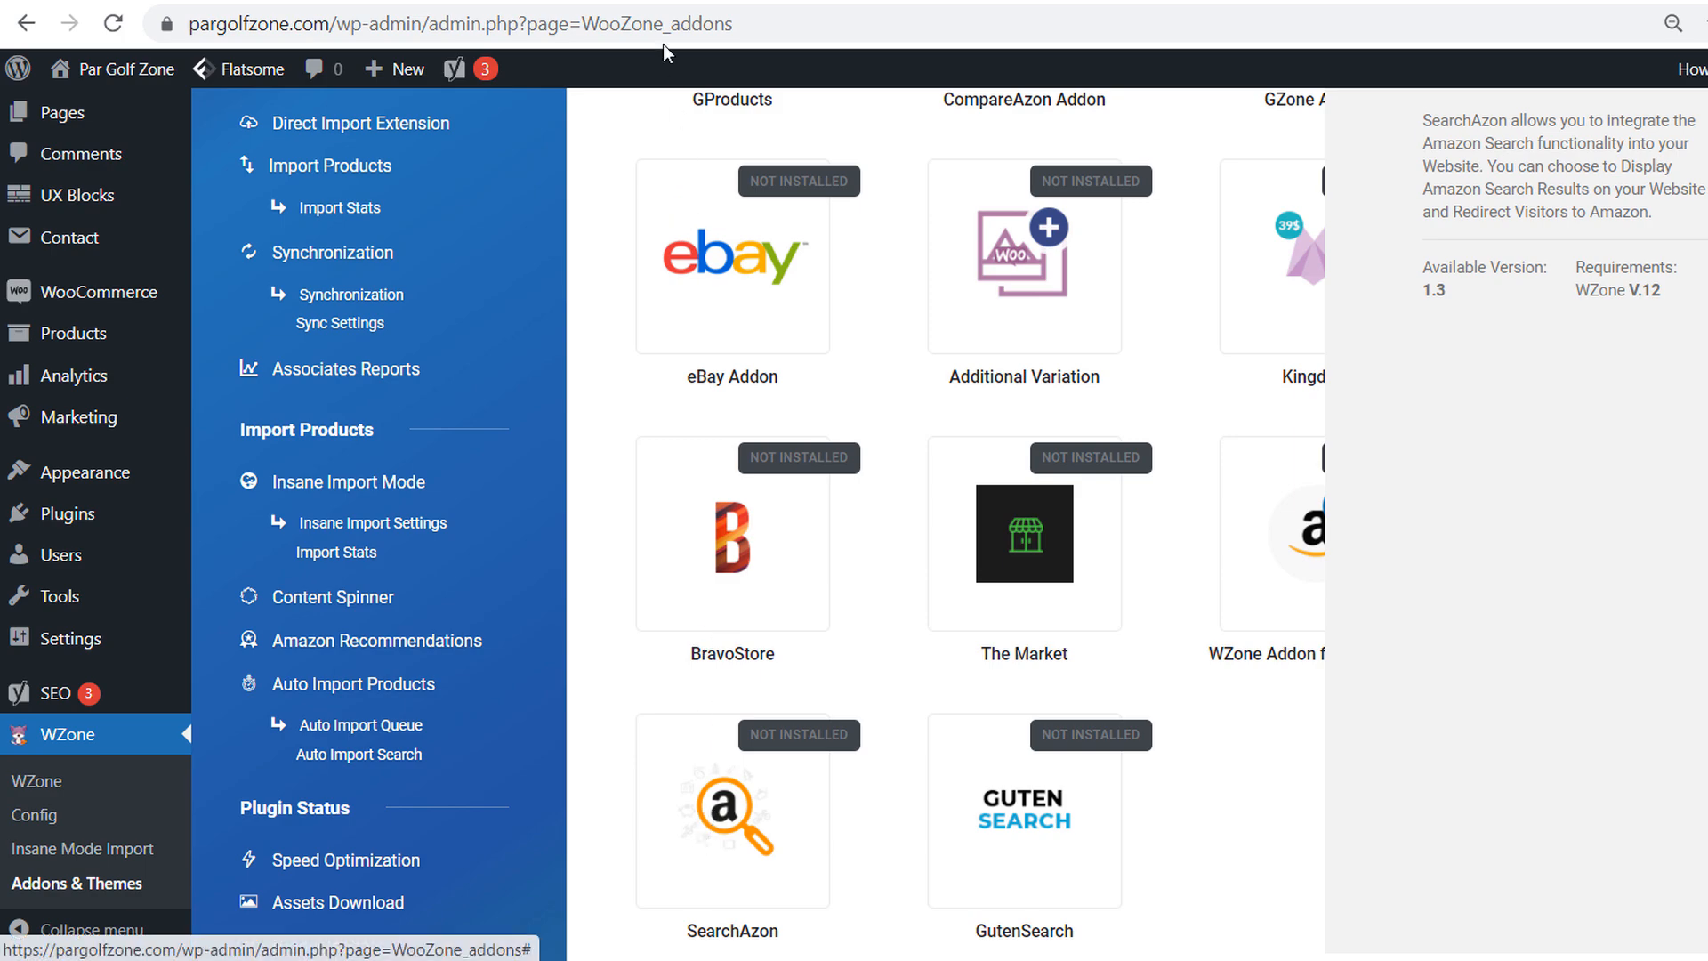
left_click(646, 2)
scroll(411, 313, "up", 20)
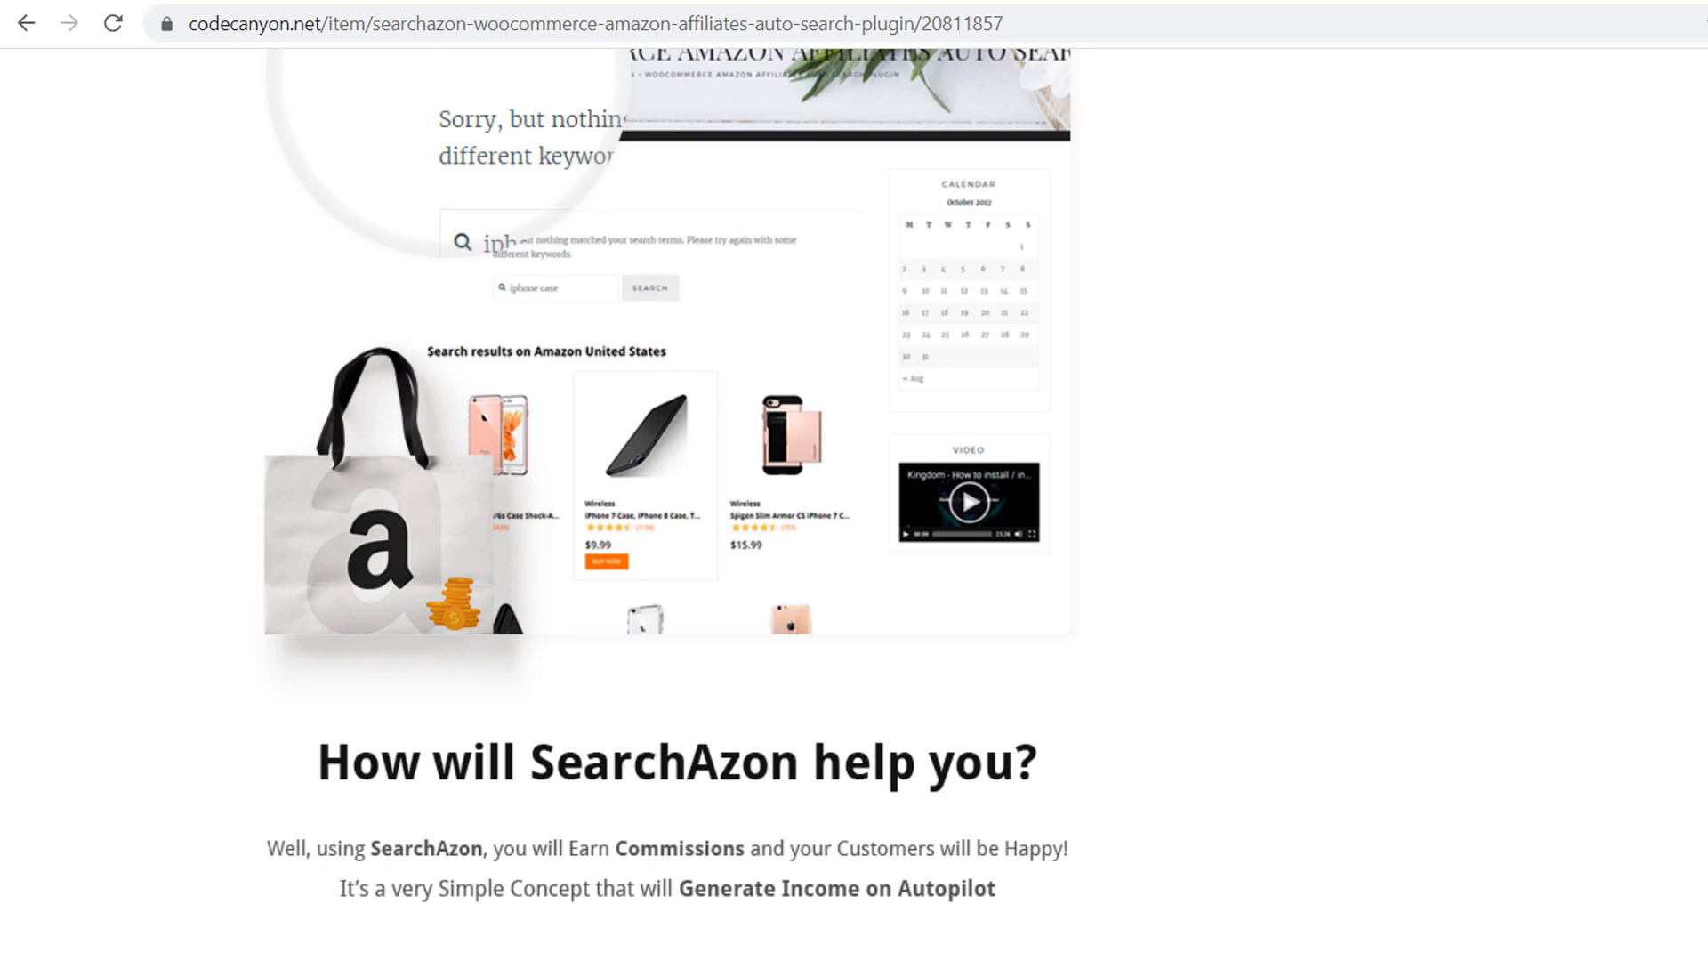
scroll(676, 498, "up", 15)
left_click_drag(252, 353, 786, 356)
left_click(1009, 358)
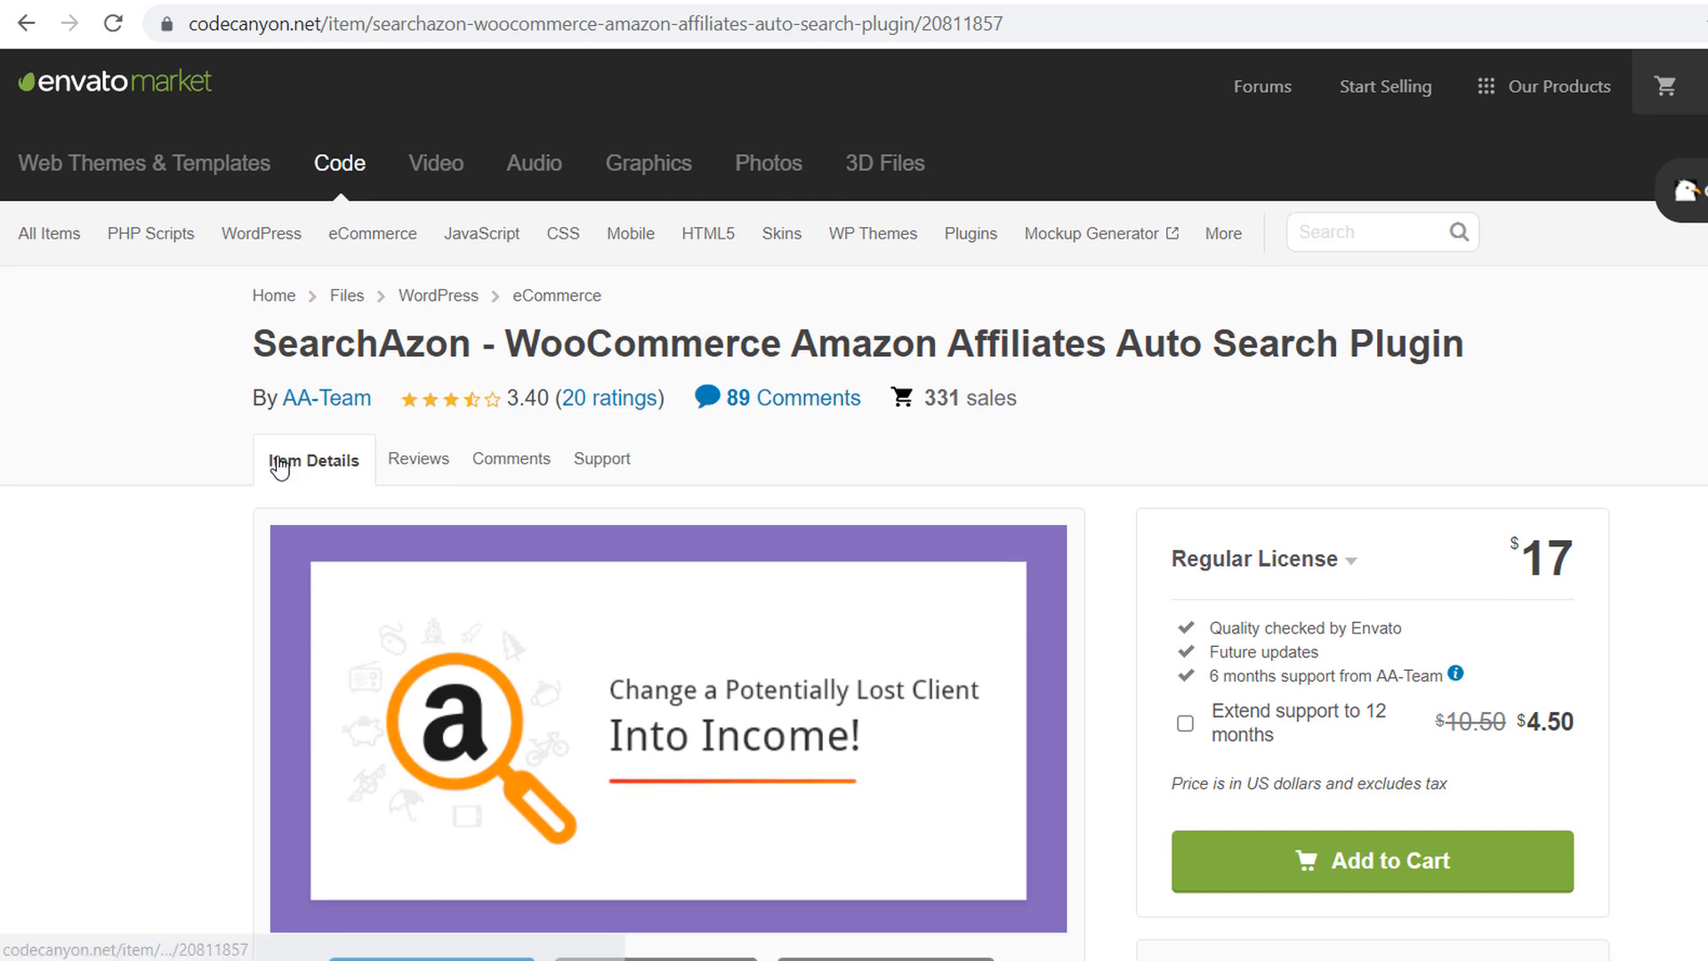
scroll(214, 472, "down", 1)
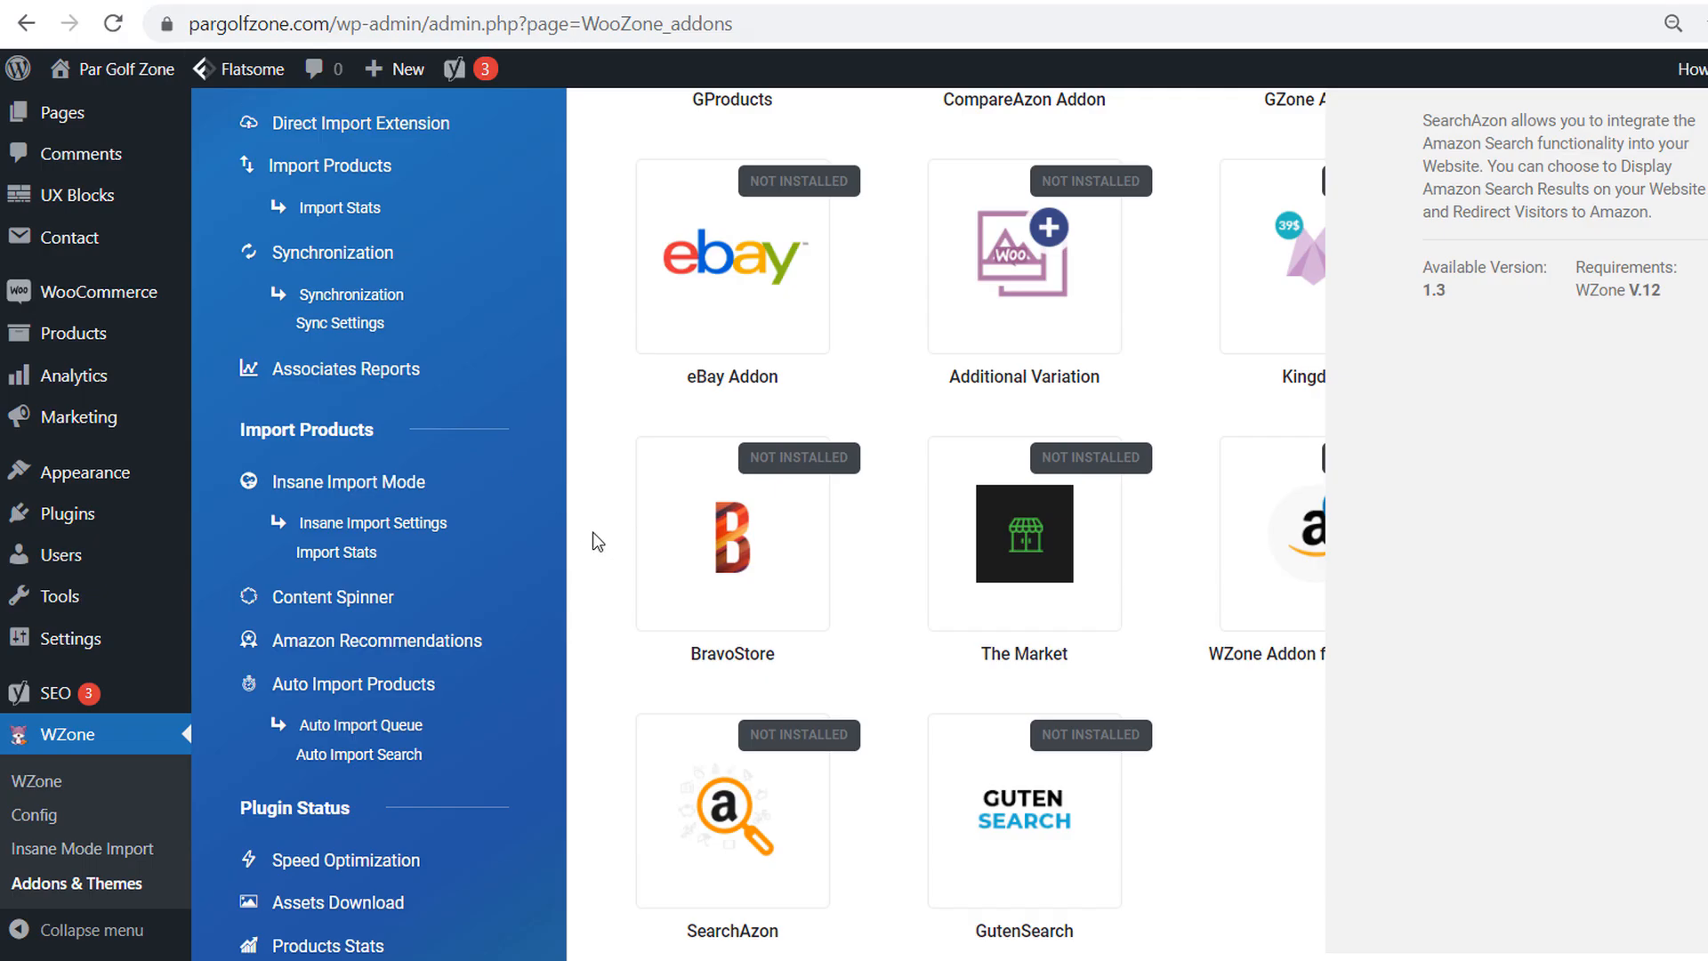
- Return to WZone Addons and read the descriptions of the GutenSearch and SearchAzon add-ons
scroll(1077, 302, "down", 5)
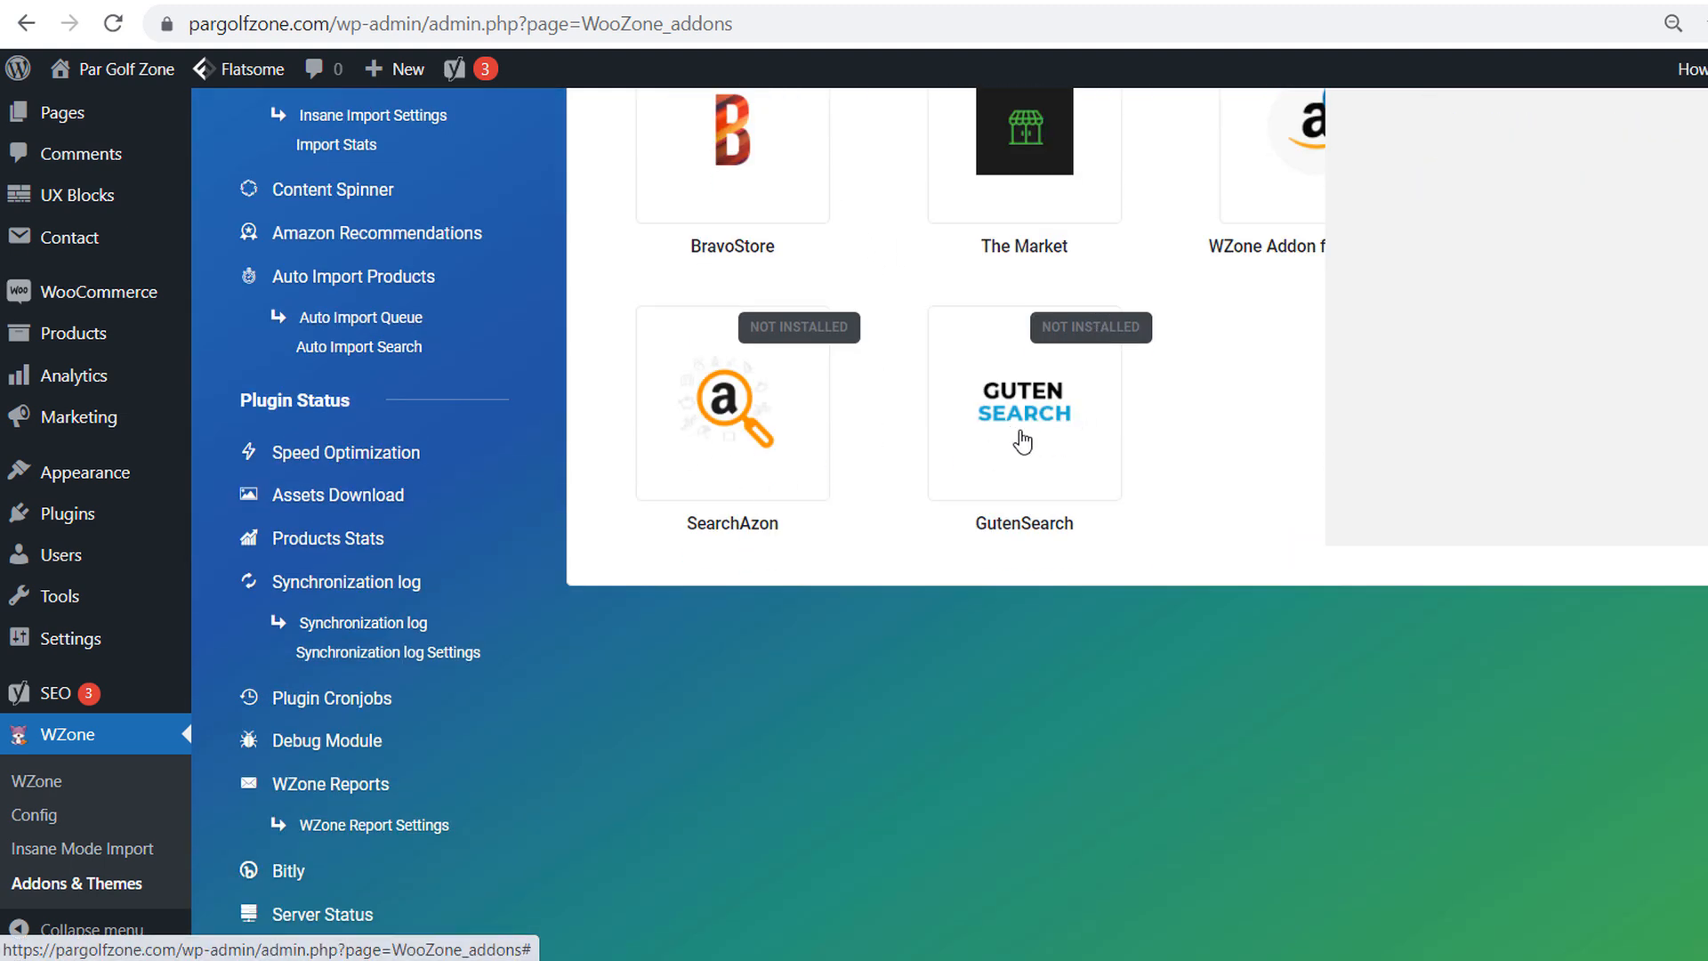
left_click(988, 454)
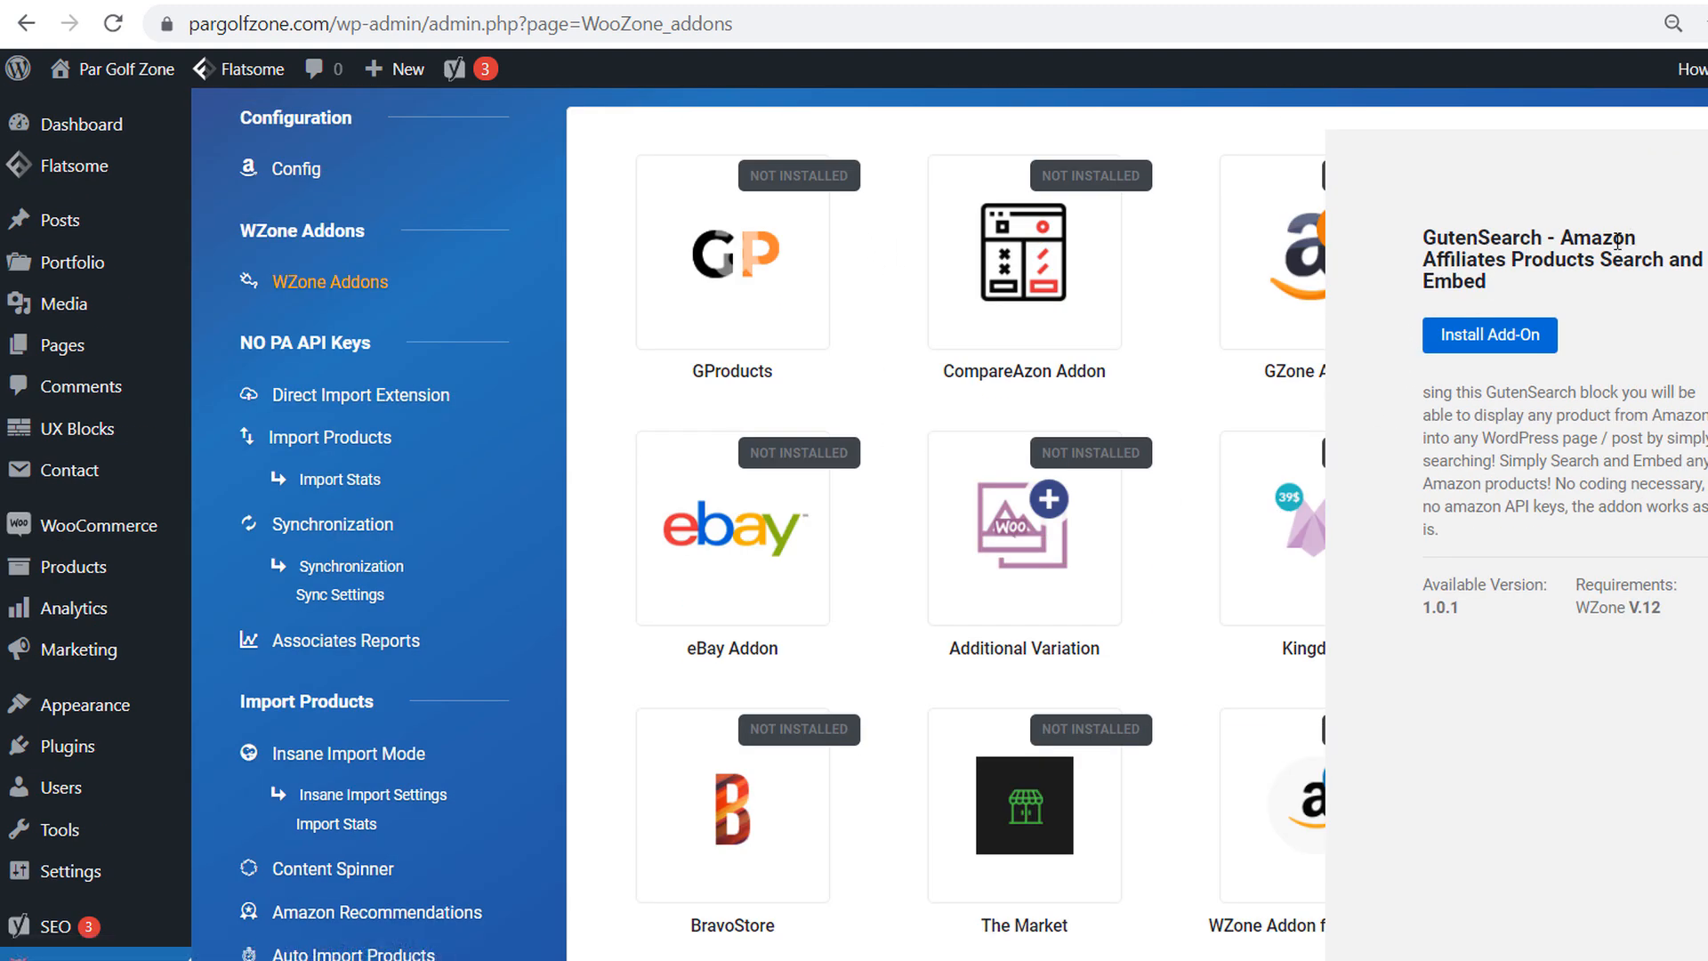
scroll(1603, 516, "down", 3)
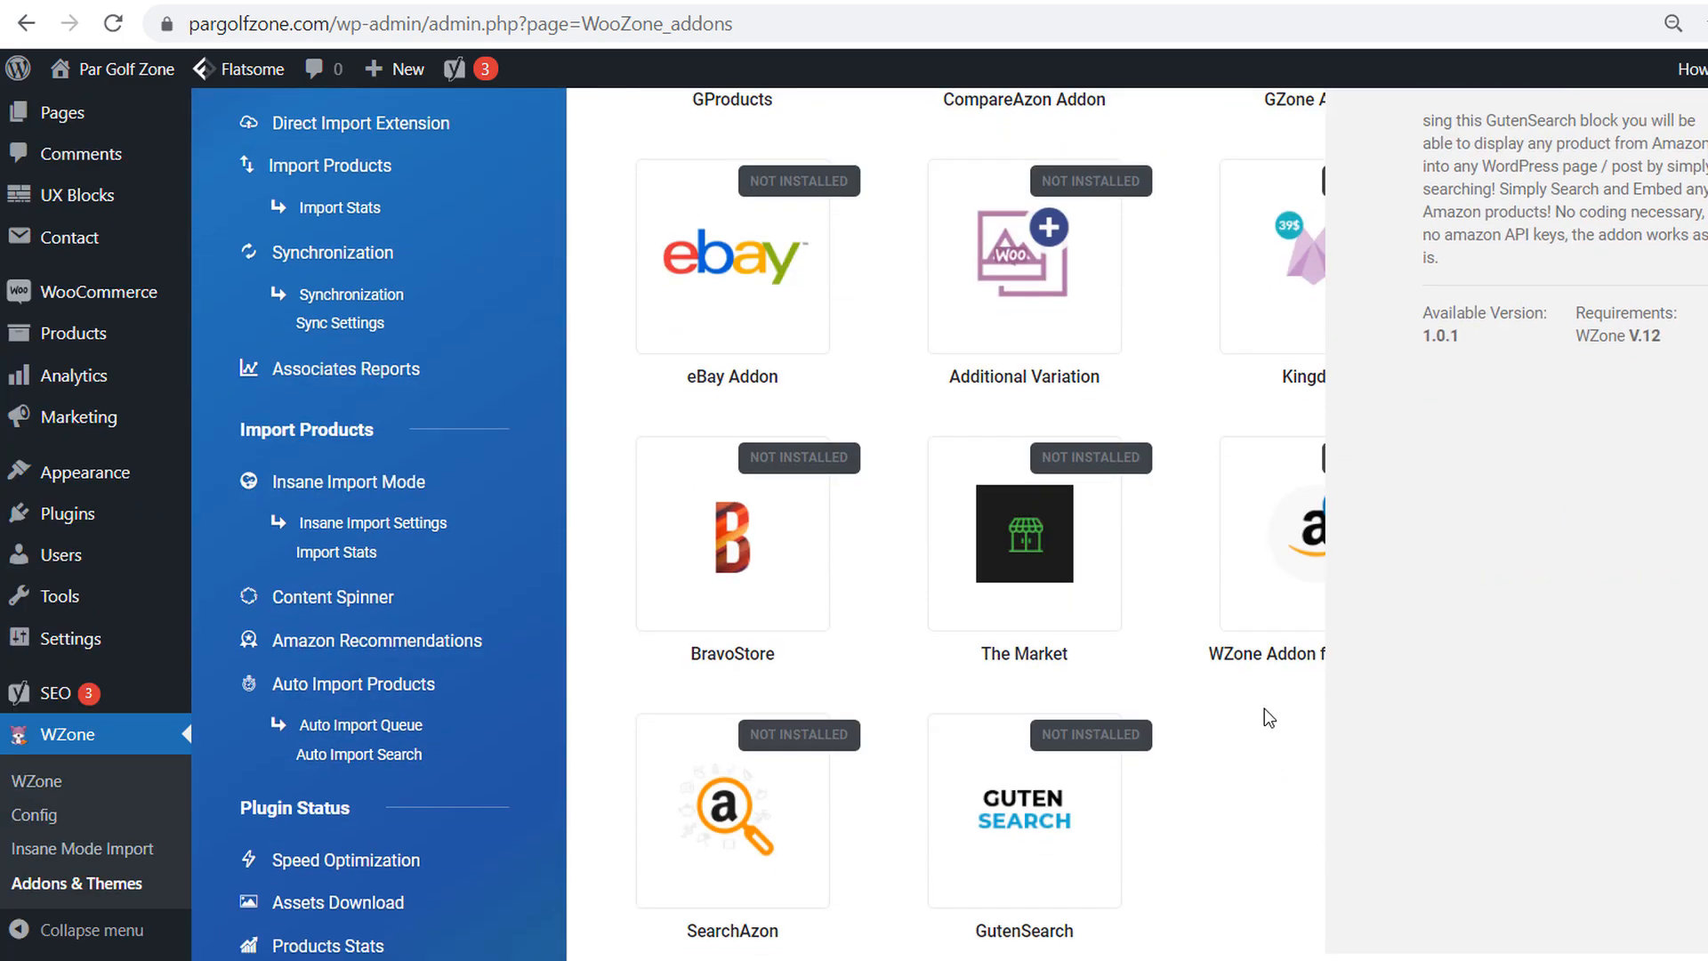
left_click(765, 836)
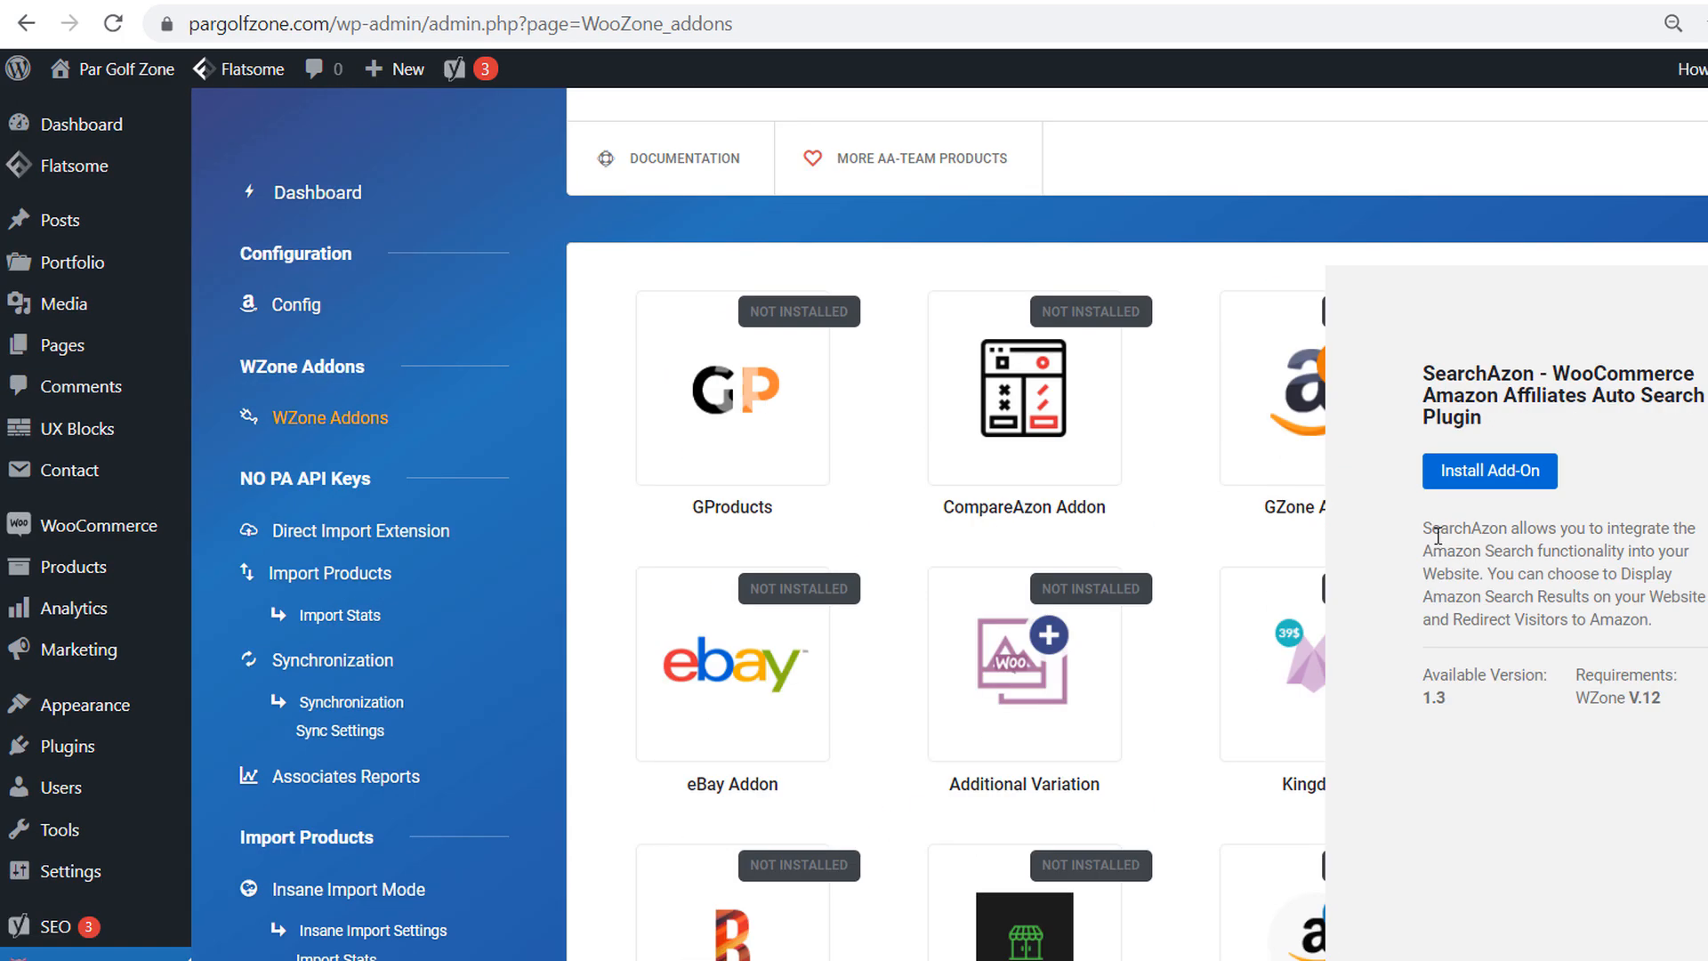
left_click_drag(1422, 551, 1576, 546)
left_click(1612, 567)
- Read the descriptions of the CompareAzon and GProducts add-ons and look over the rest of the add-on list
left_click(1002, 414)
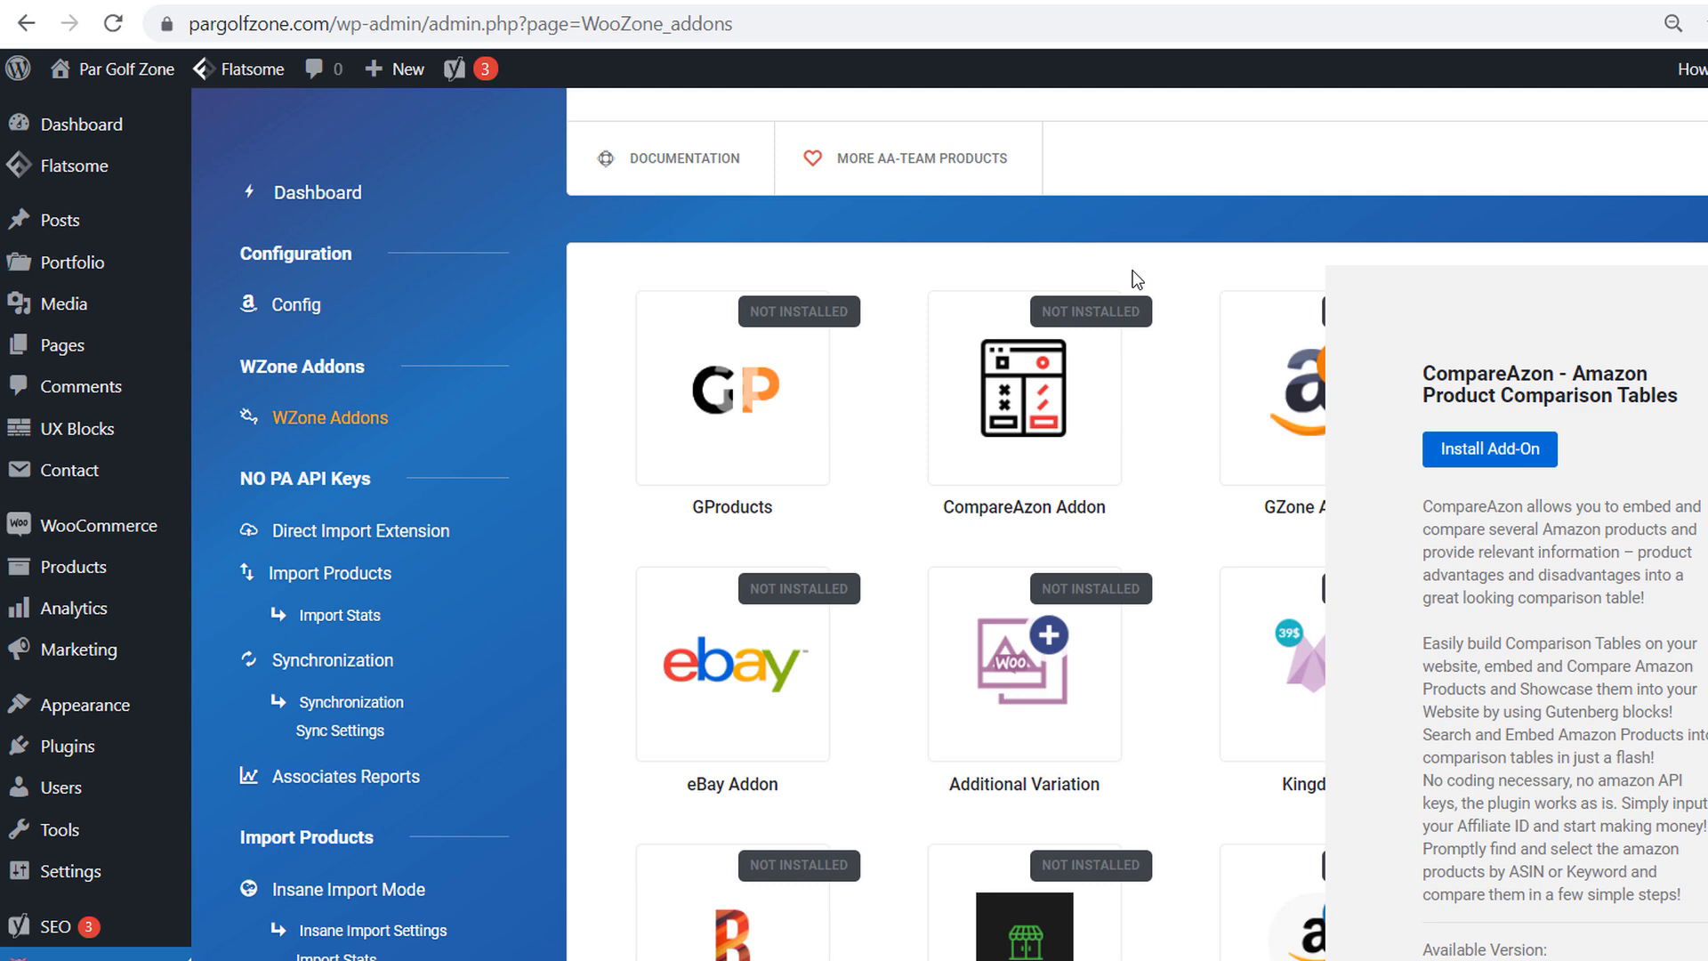
left_click(779, 364)
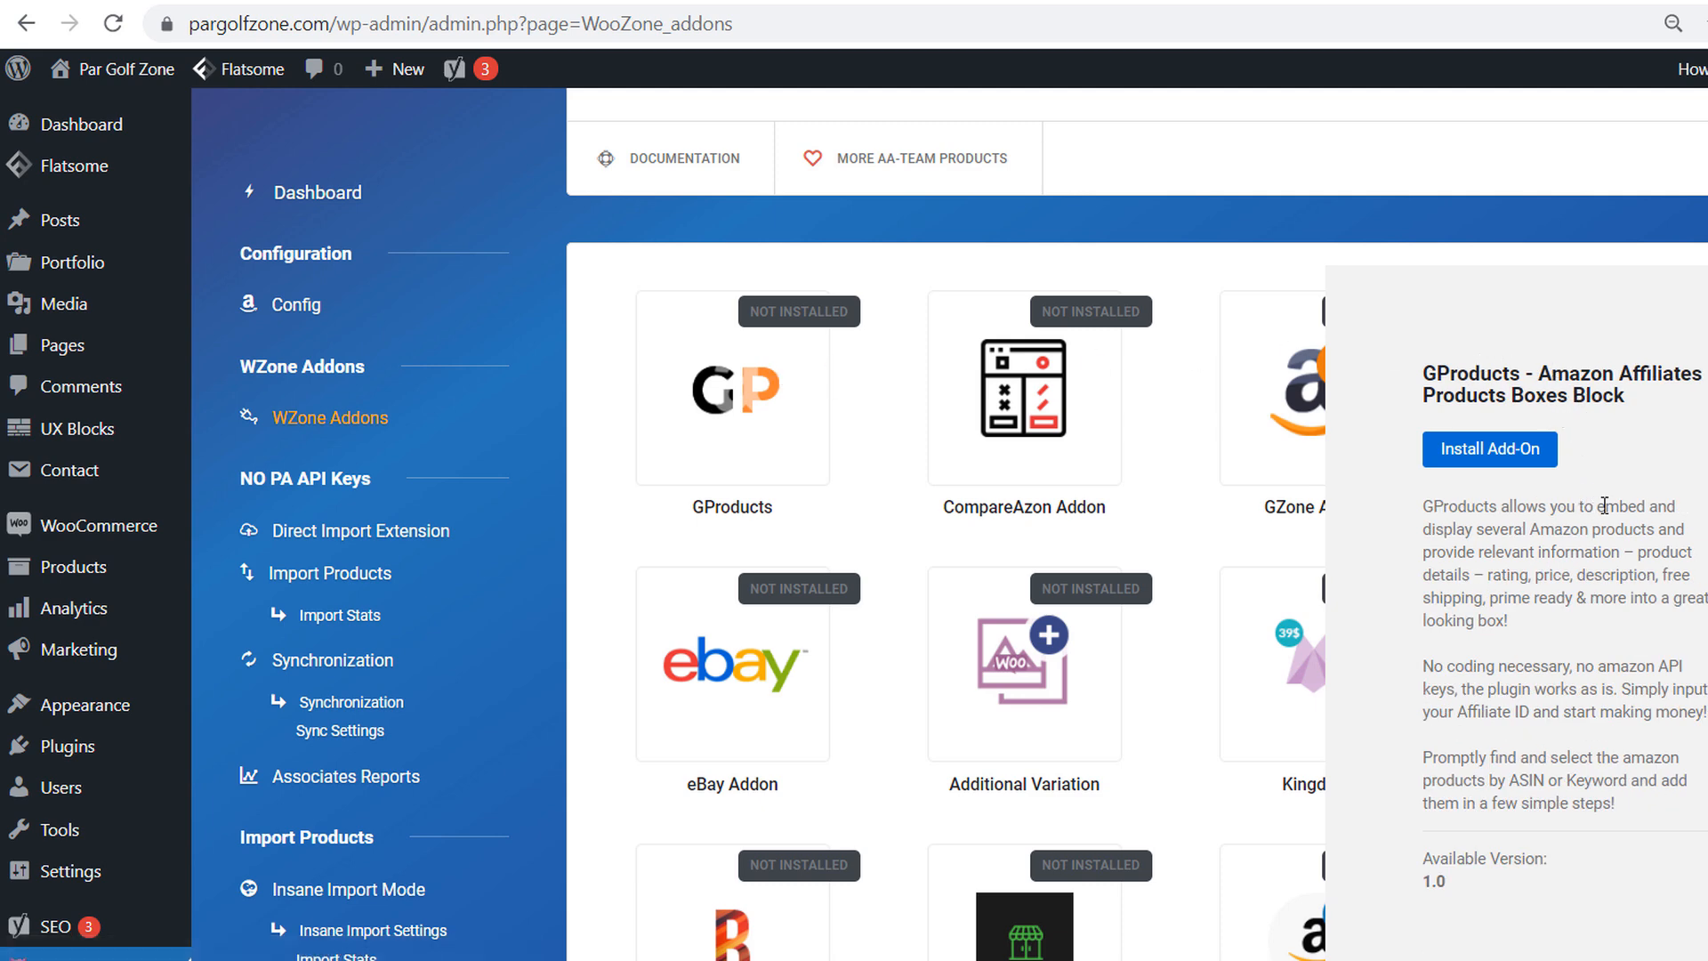
left_click_drag(1465, 530, 1655, 531)
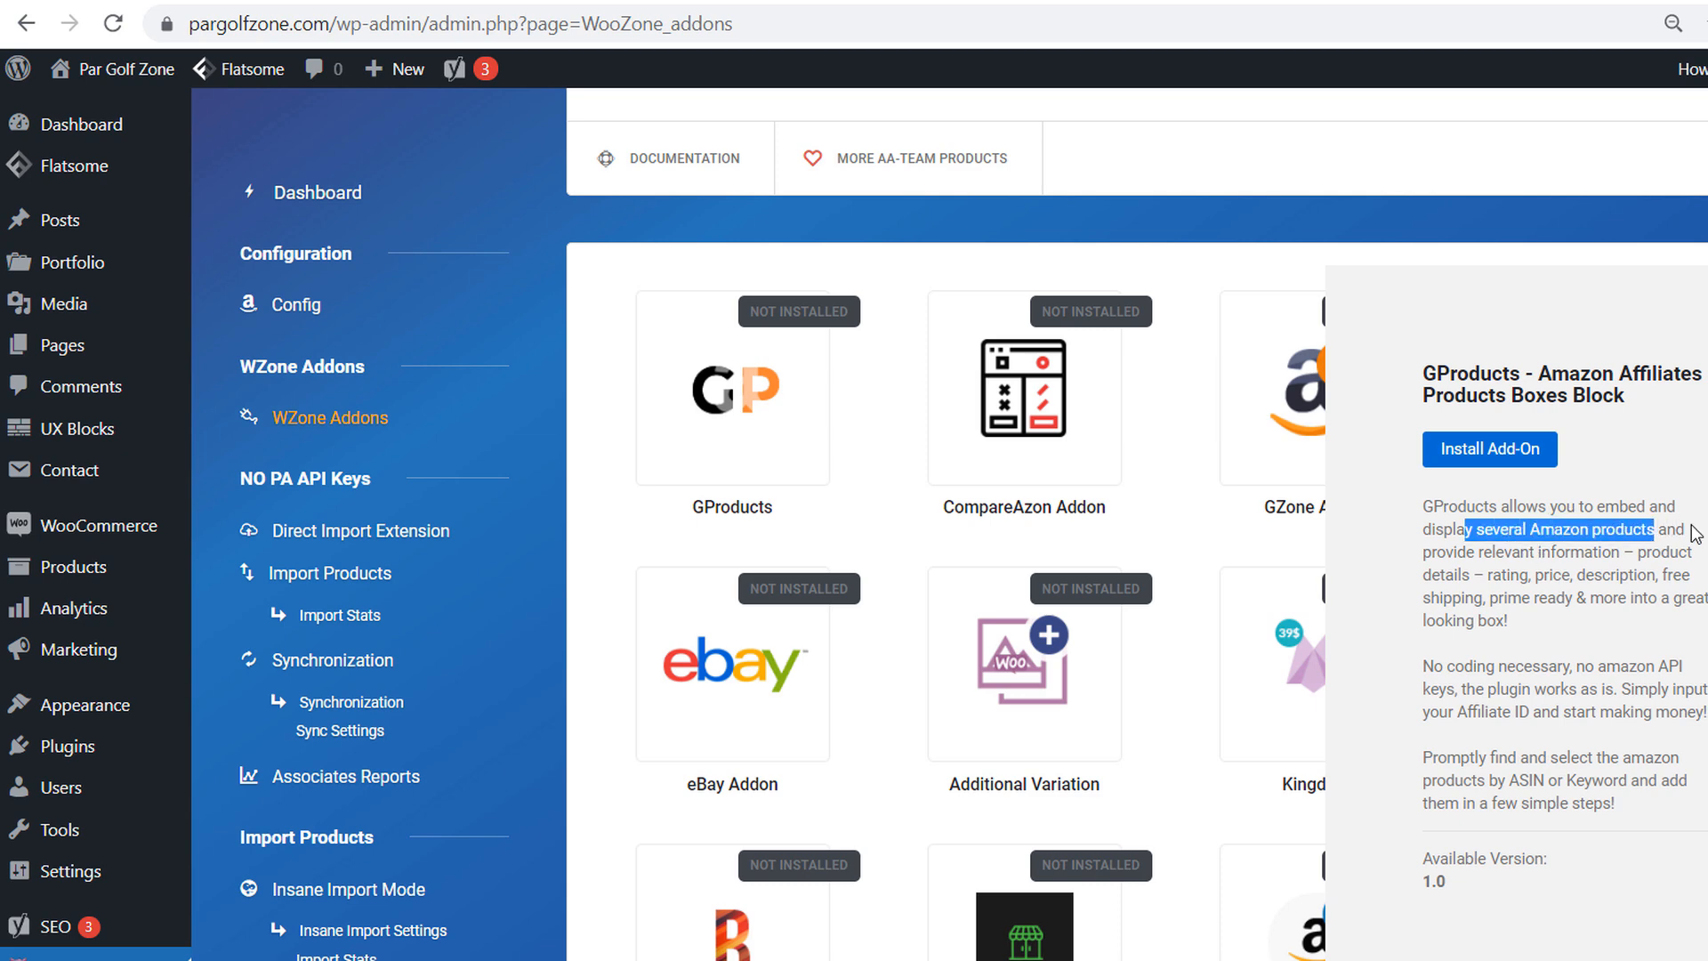
left_click(1572, 546)
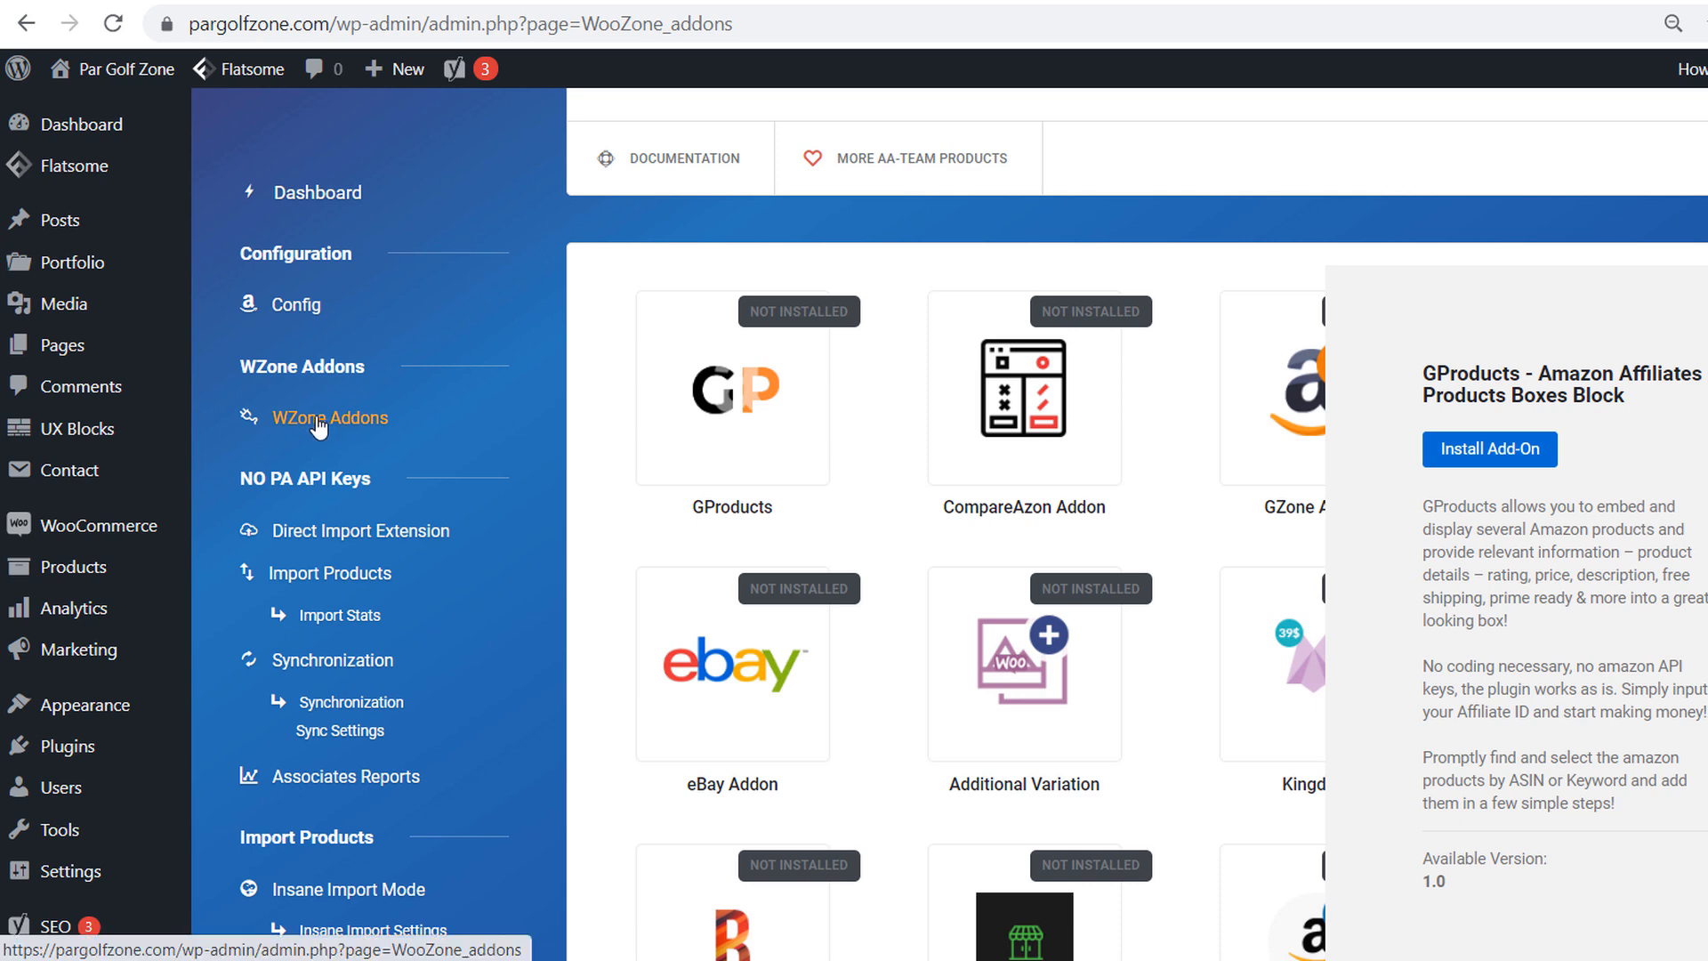
scroll(574, 470, "down", 5)
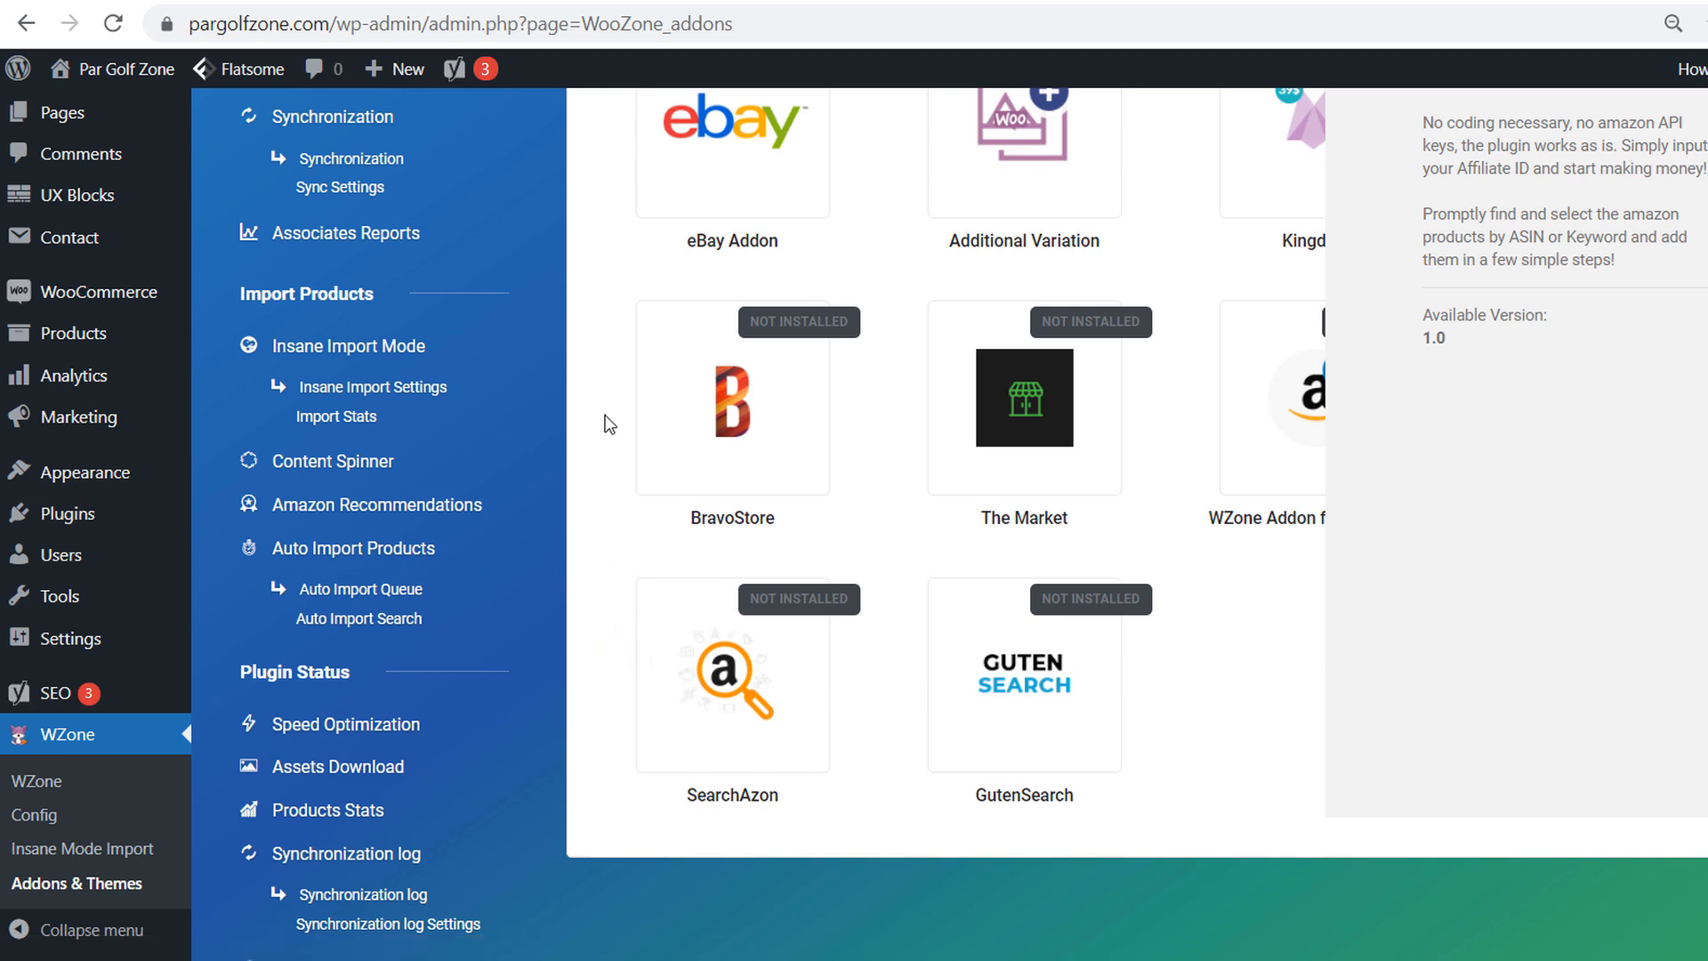
- View the GutenSearch add-on's details and examine the title and license price of the eBay Addon on its CodeCanyon item page
left_click(1046, 669)
scroll(1583, 374, "up", 3)
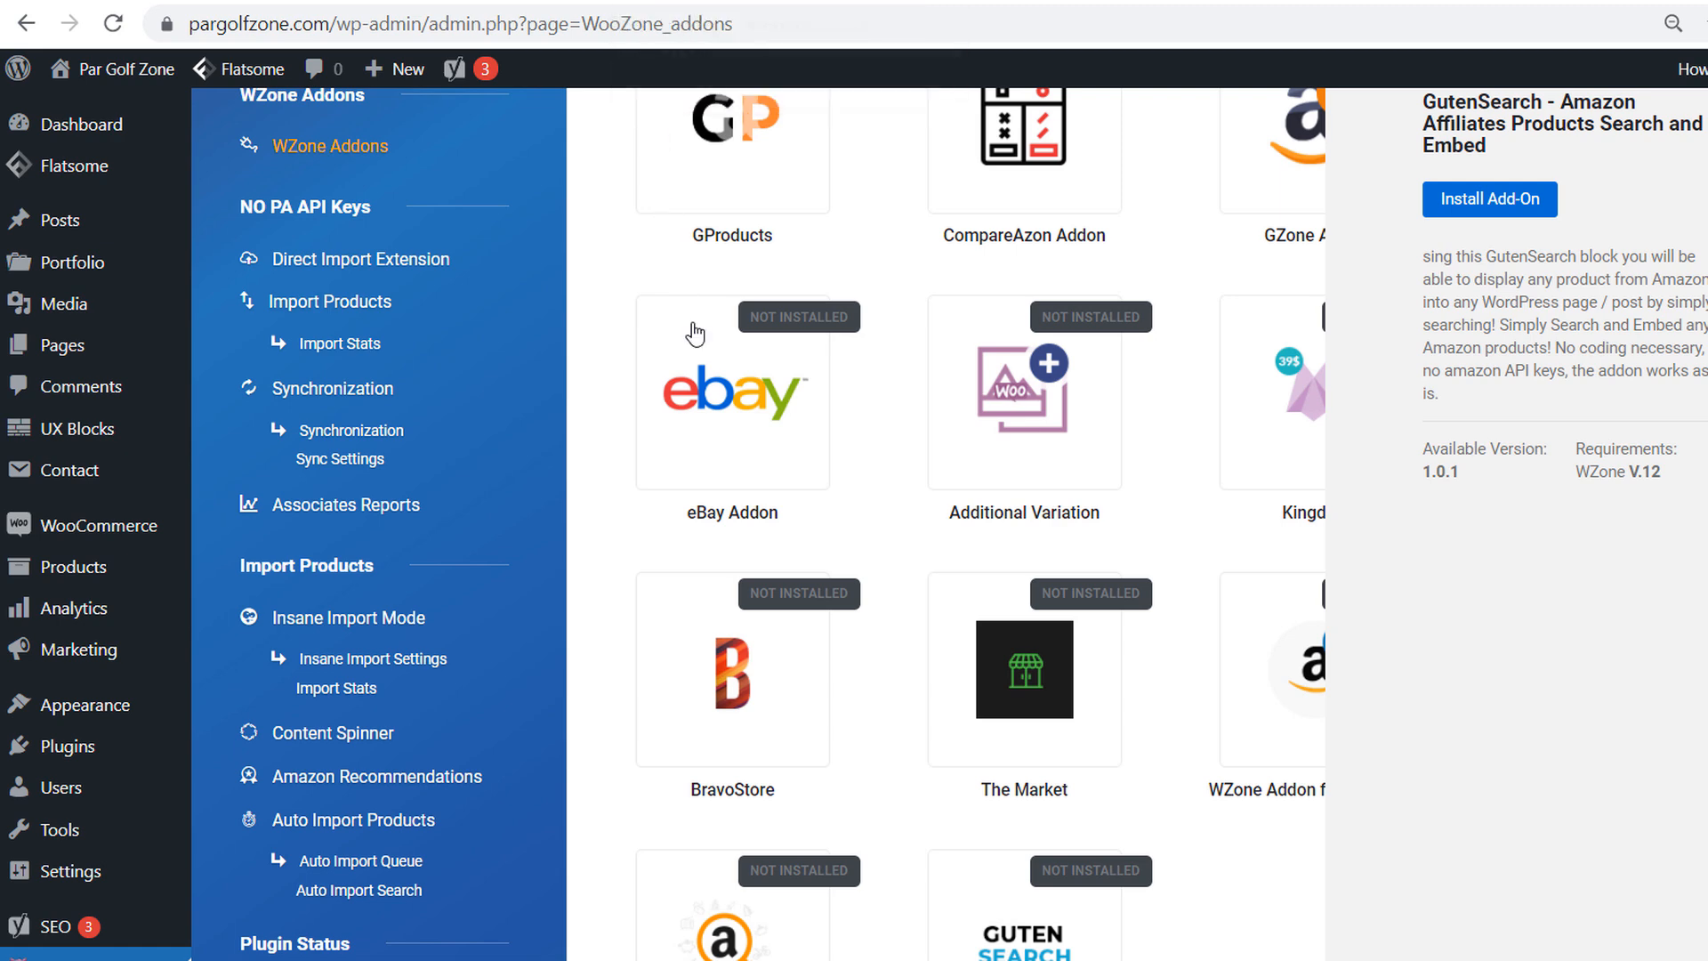
left_click(760, 397)
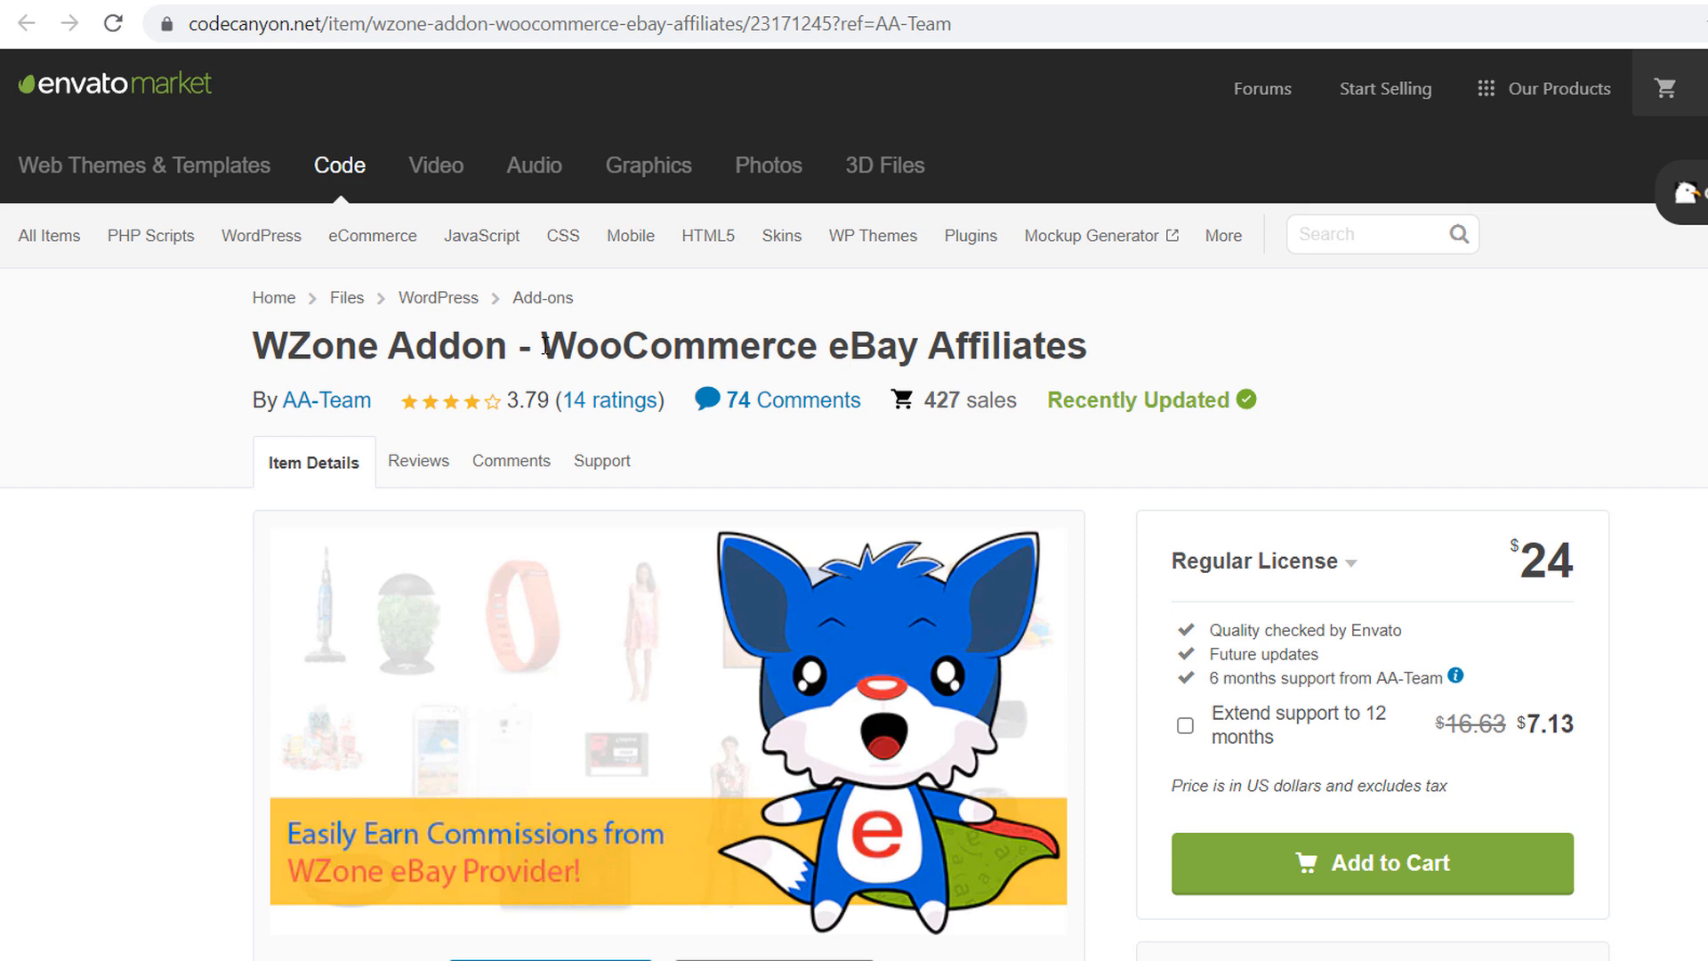
left_click_drag(541, 346, 1169, 341)
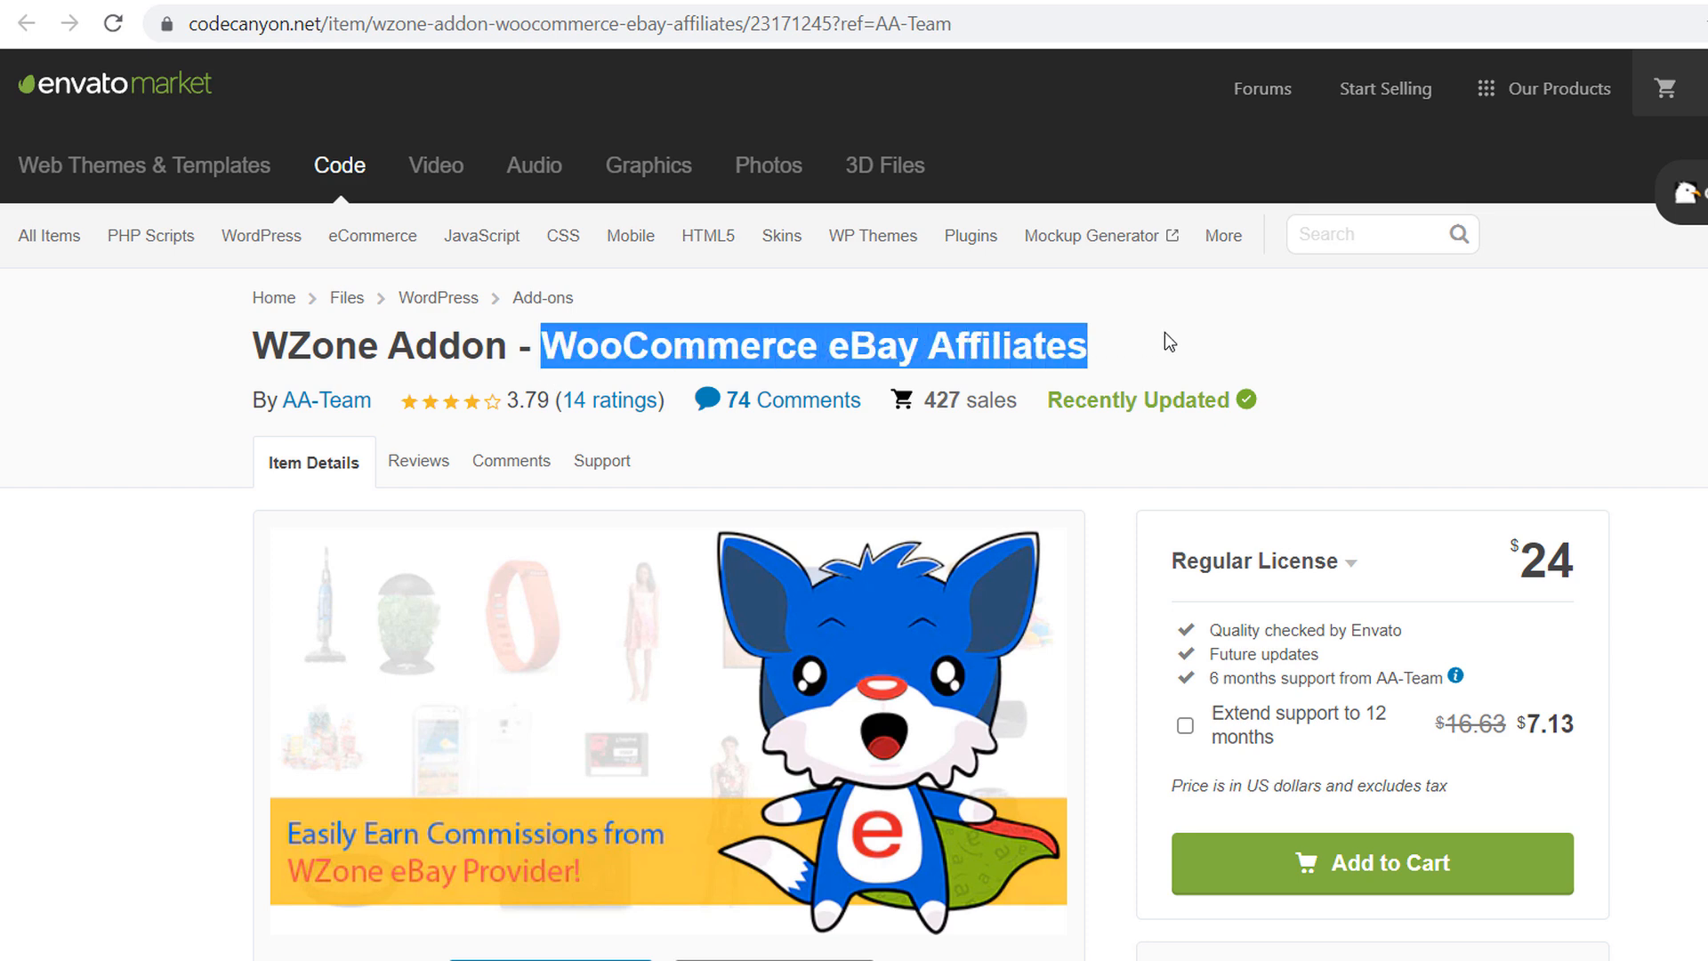
left_click(1451, 337)
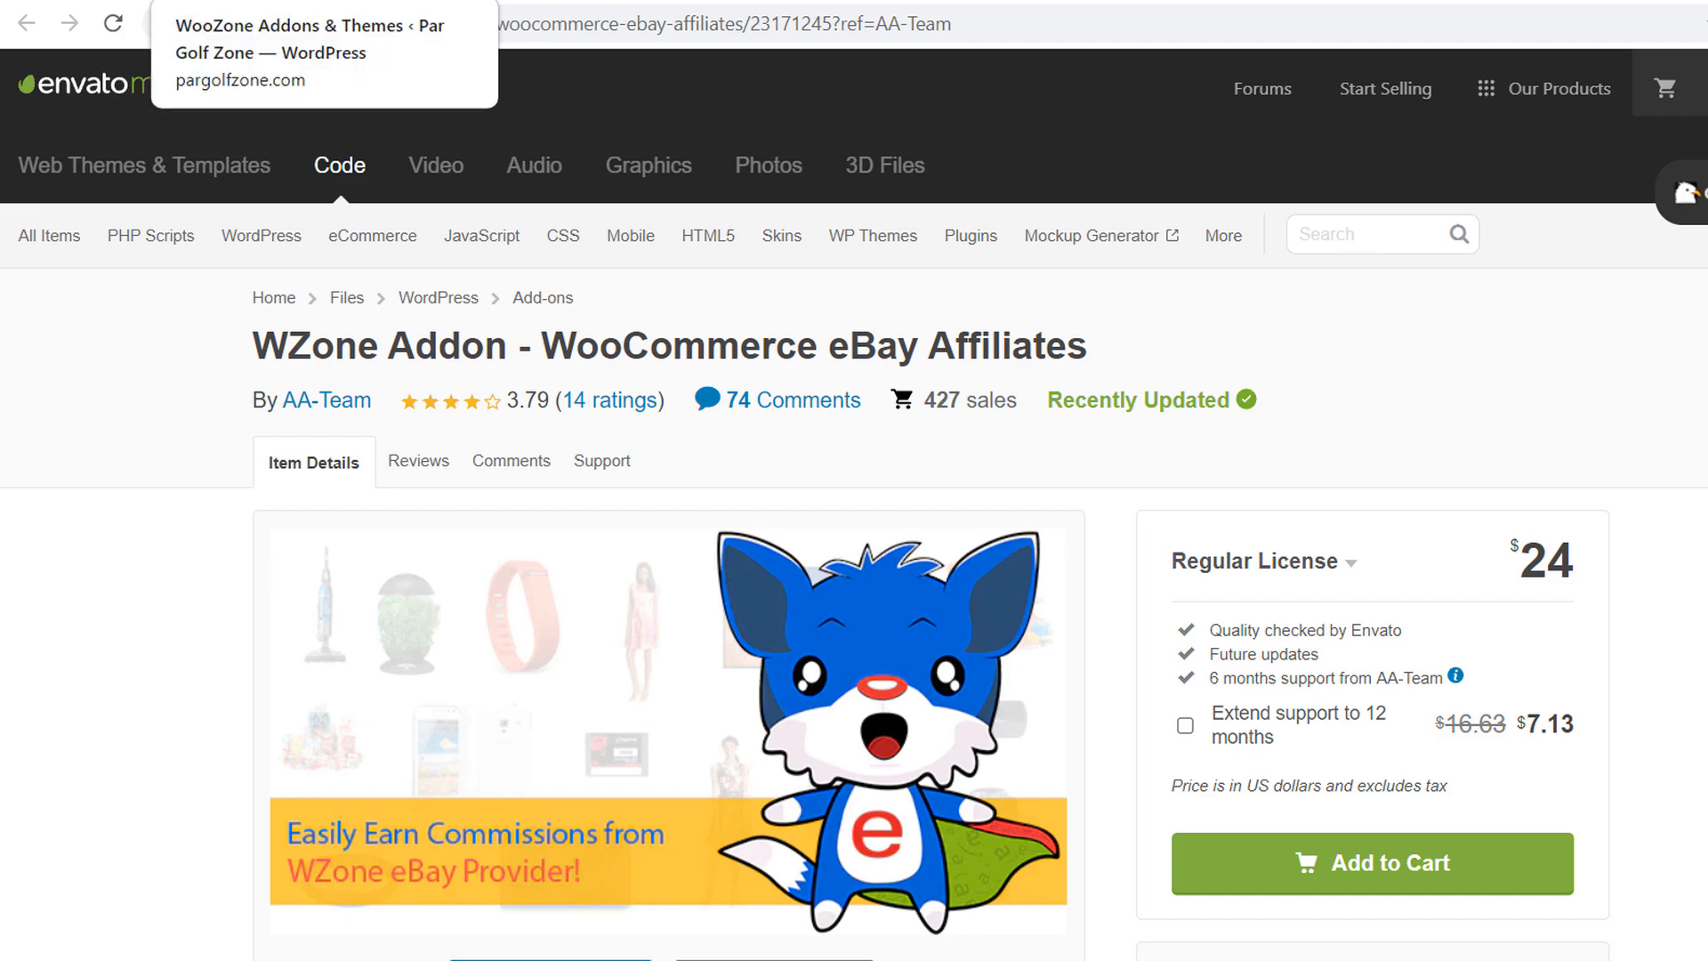
- Return to WZone Addons and read the description of the eBay add-on
left_click(191, 3)
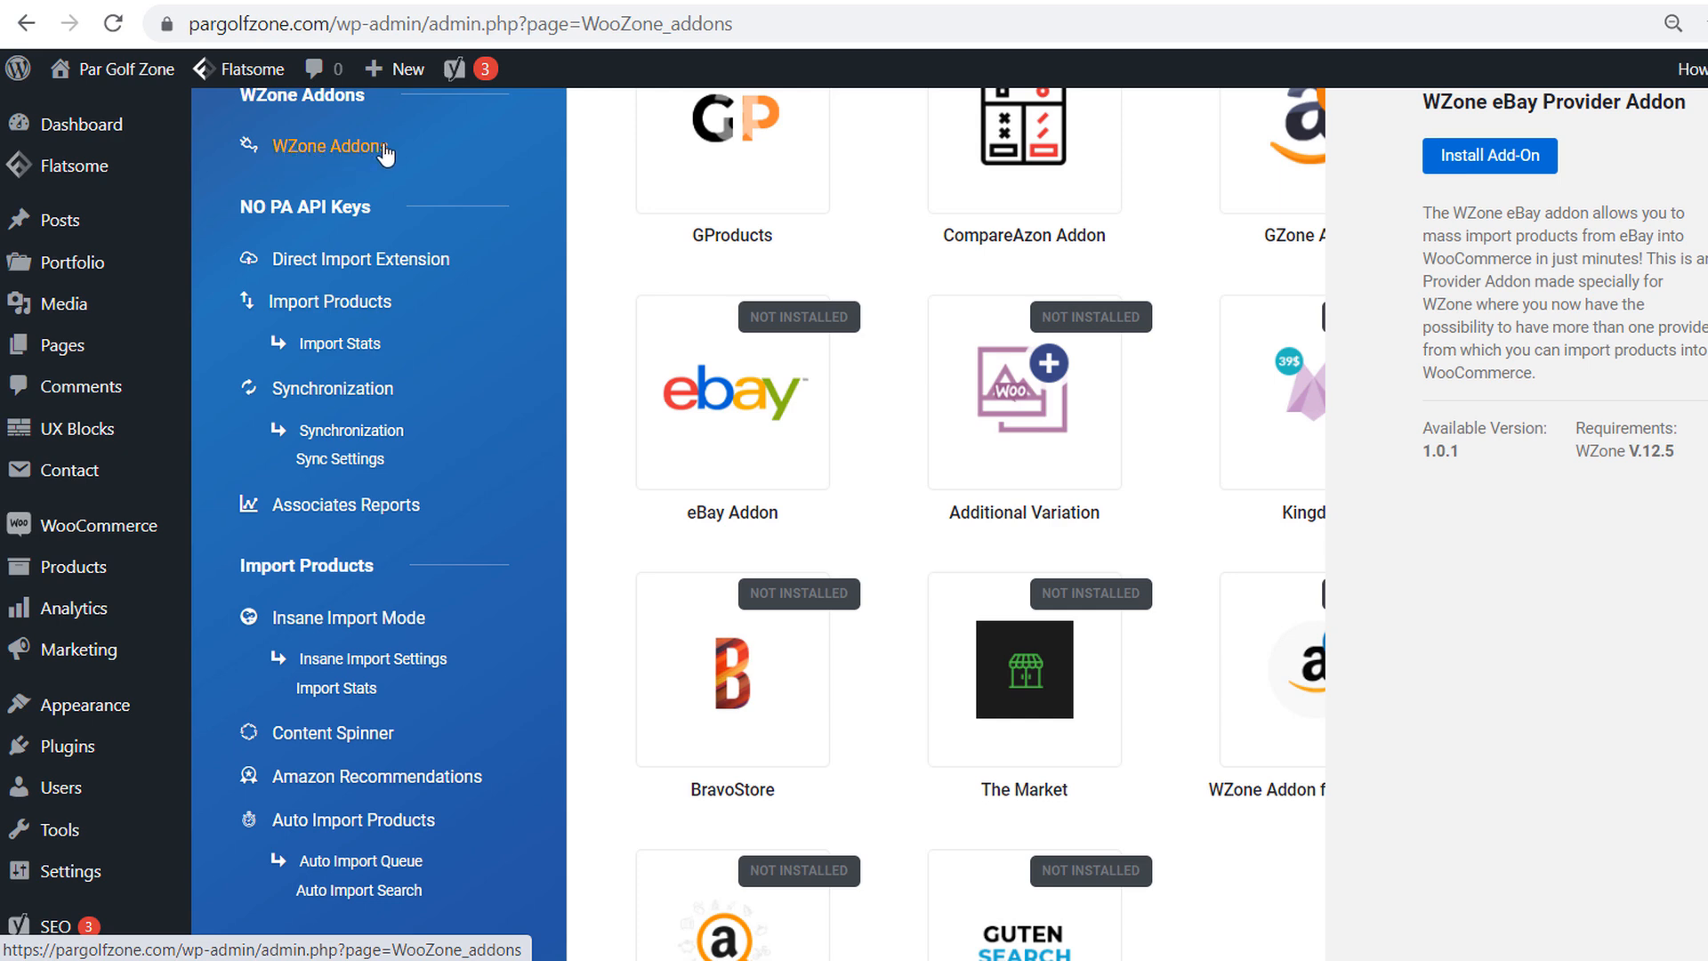
scroll(596, 189, "up", 2)
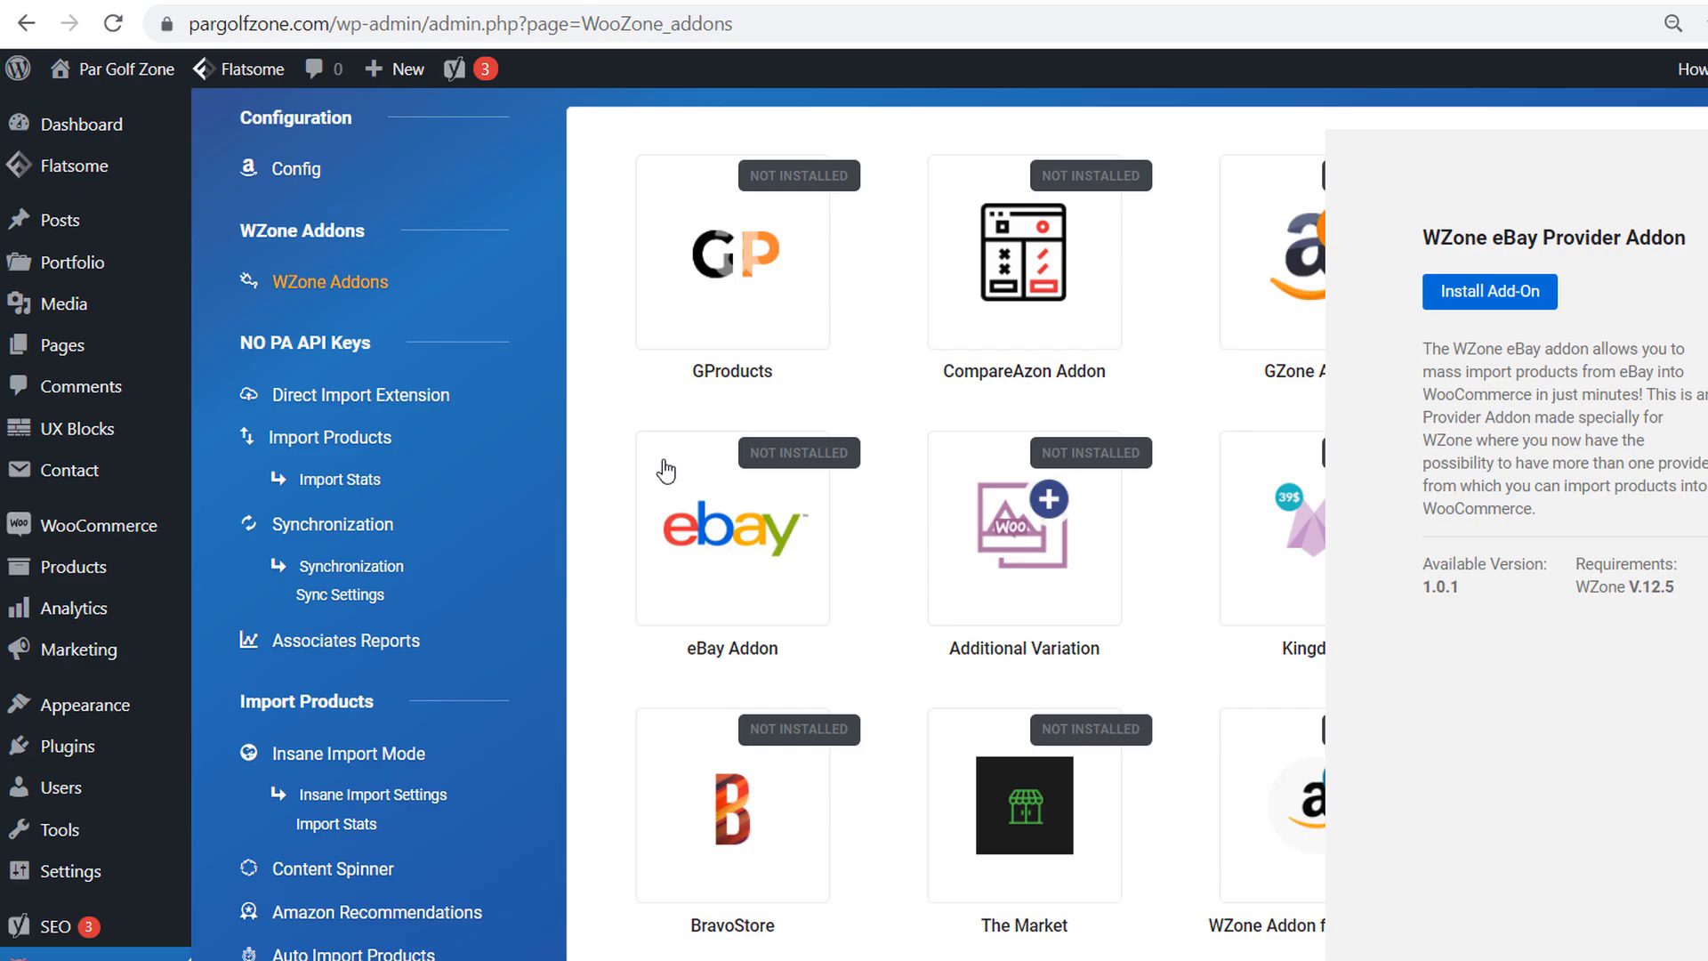
scroll(664, 465, "down", 10)
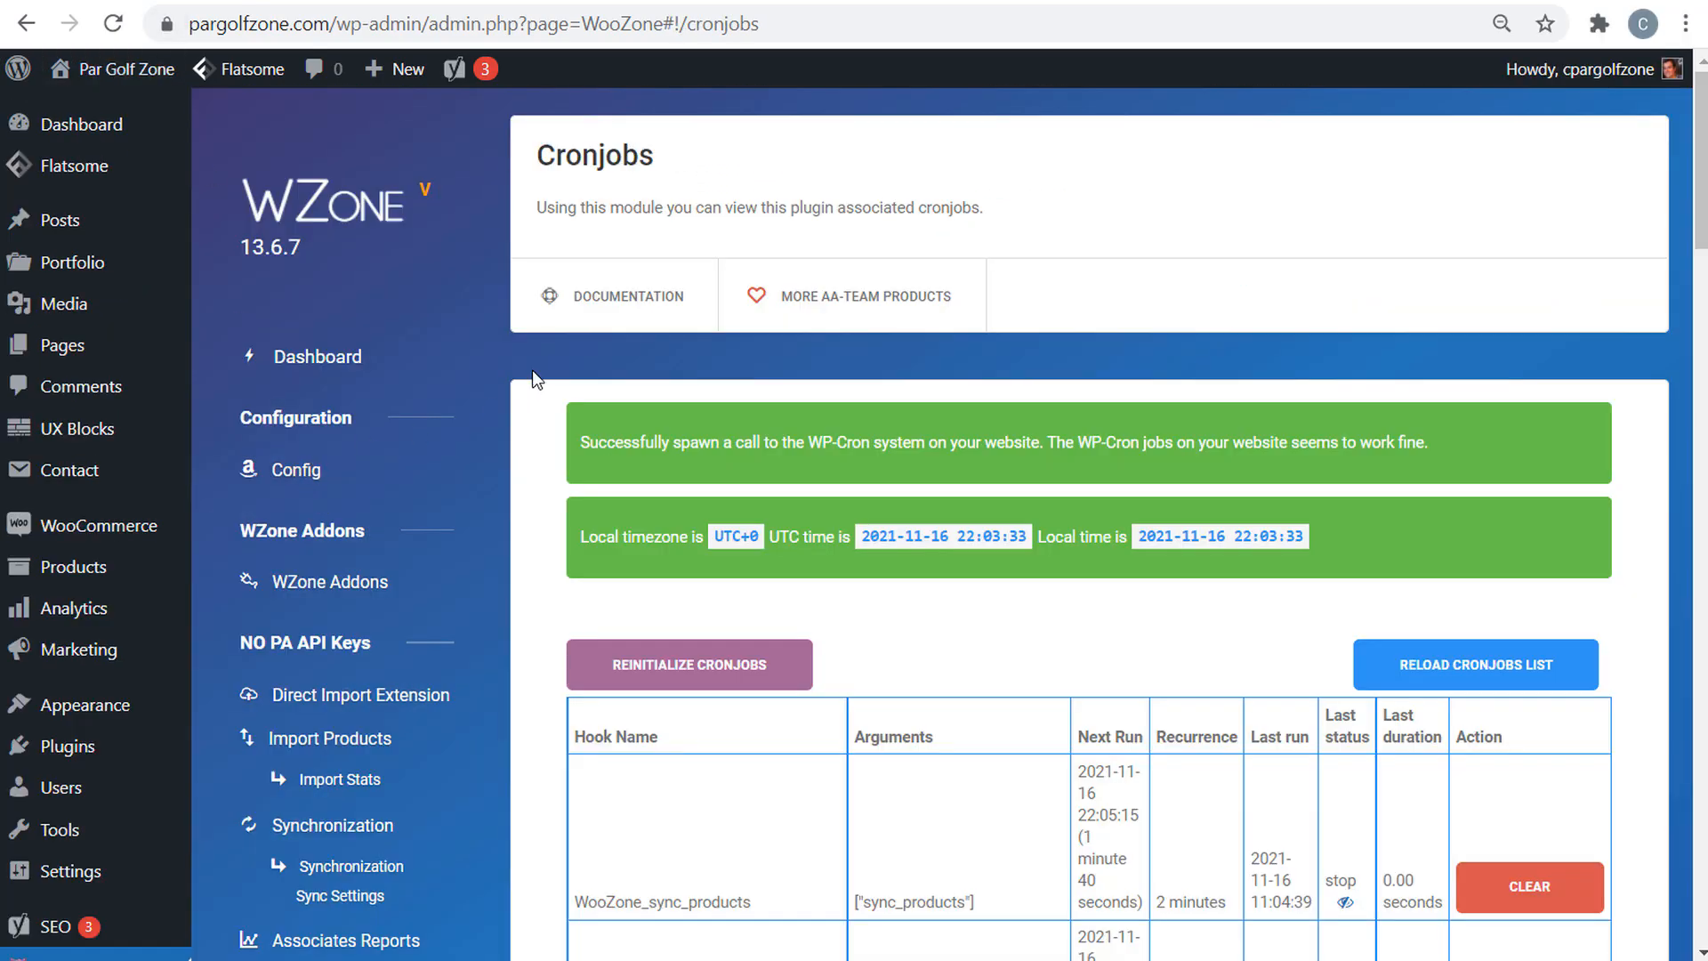
- Open the Plugin Cronjobs module and examine its hook list, starting with WooZone_sync_products
left_click_drag(538, 156, 707, 147)
left_click(707, 147)
scroll(521, 395, "down", 4)
scroll(523, 409, "down", 3)
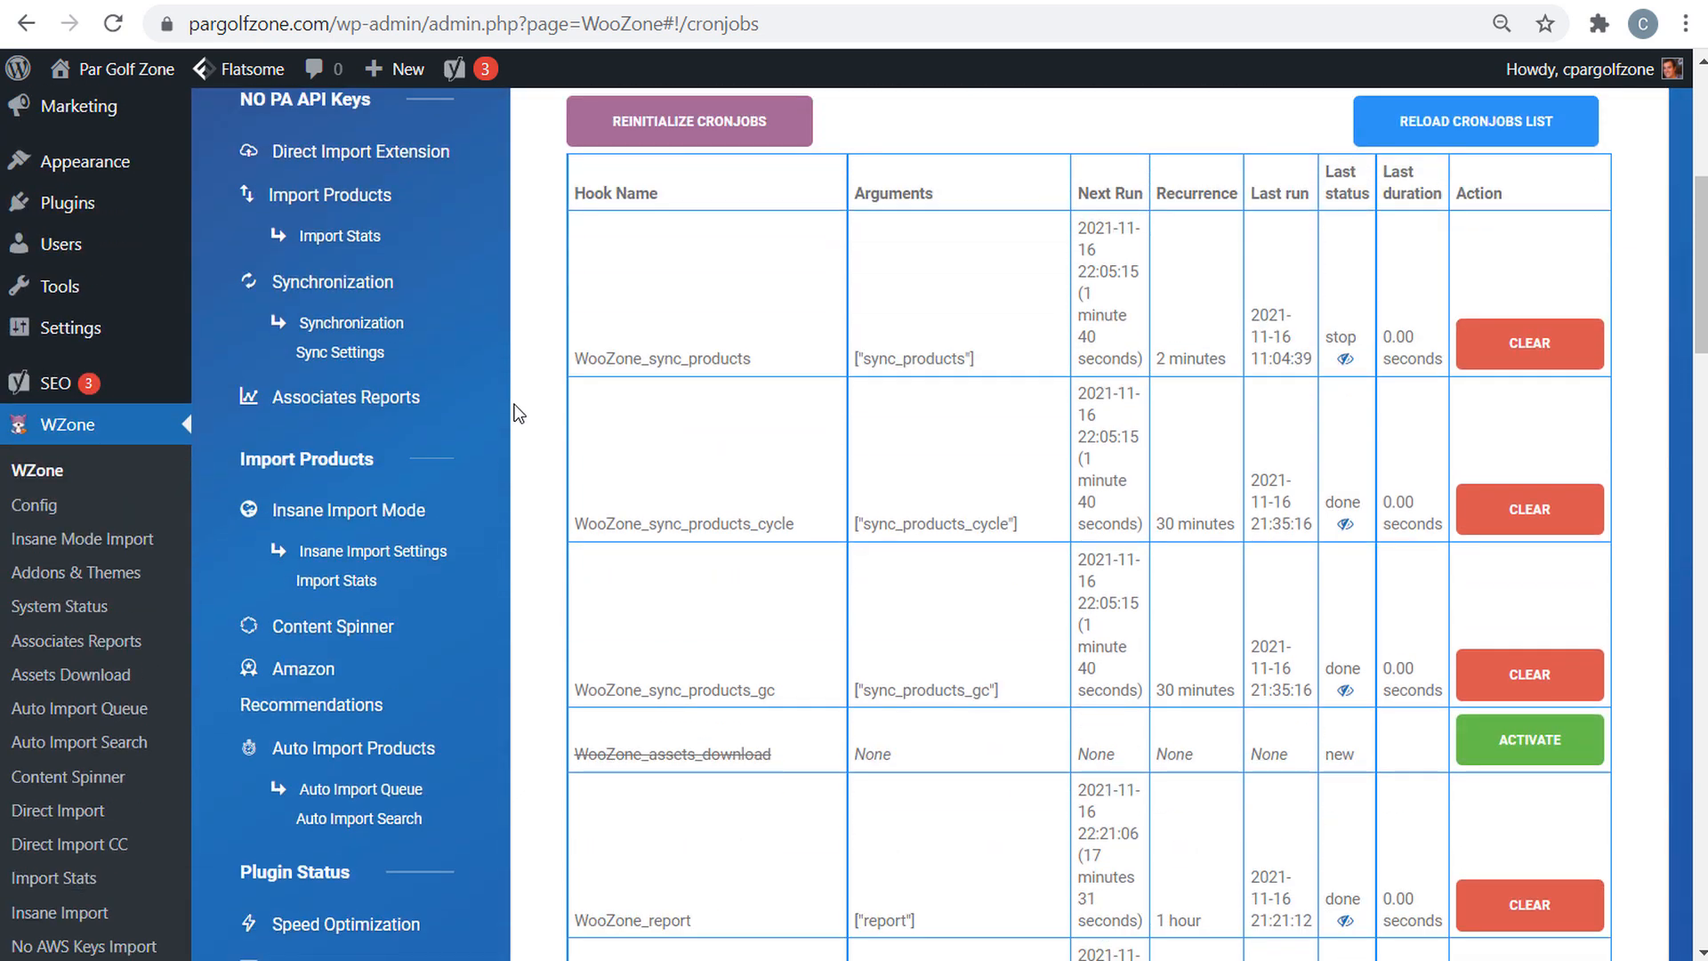
left_click_drag(595, 362, 761, 358)
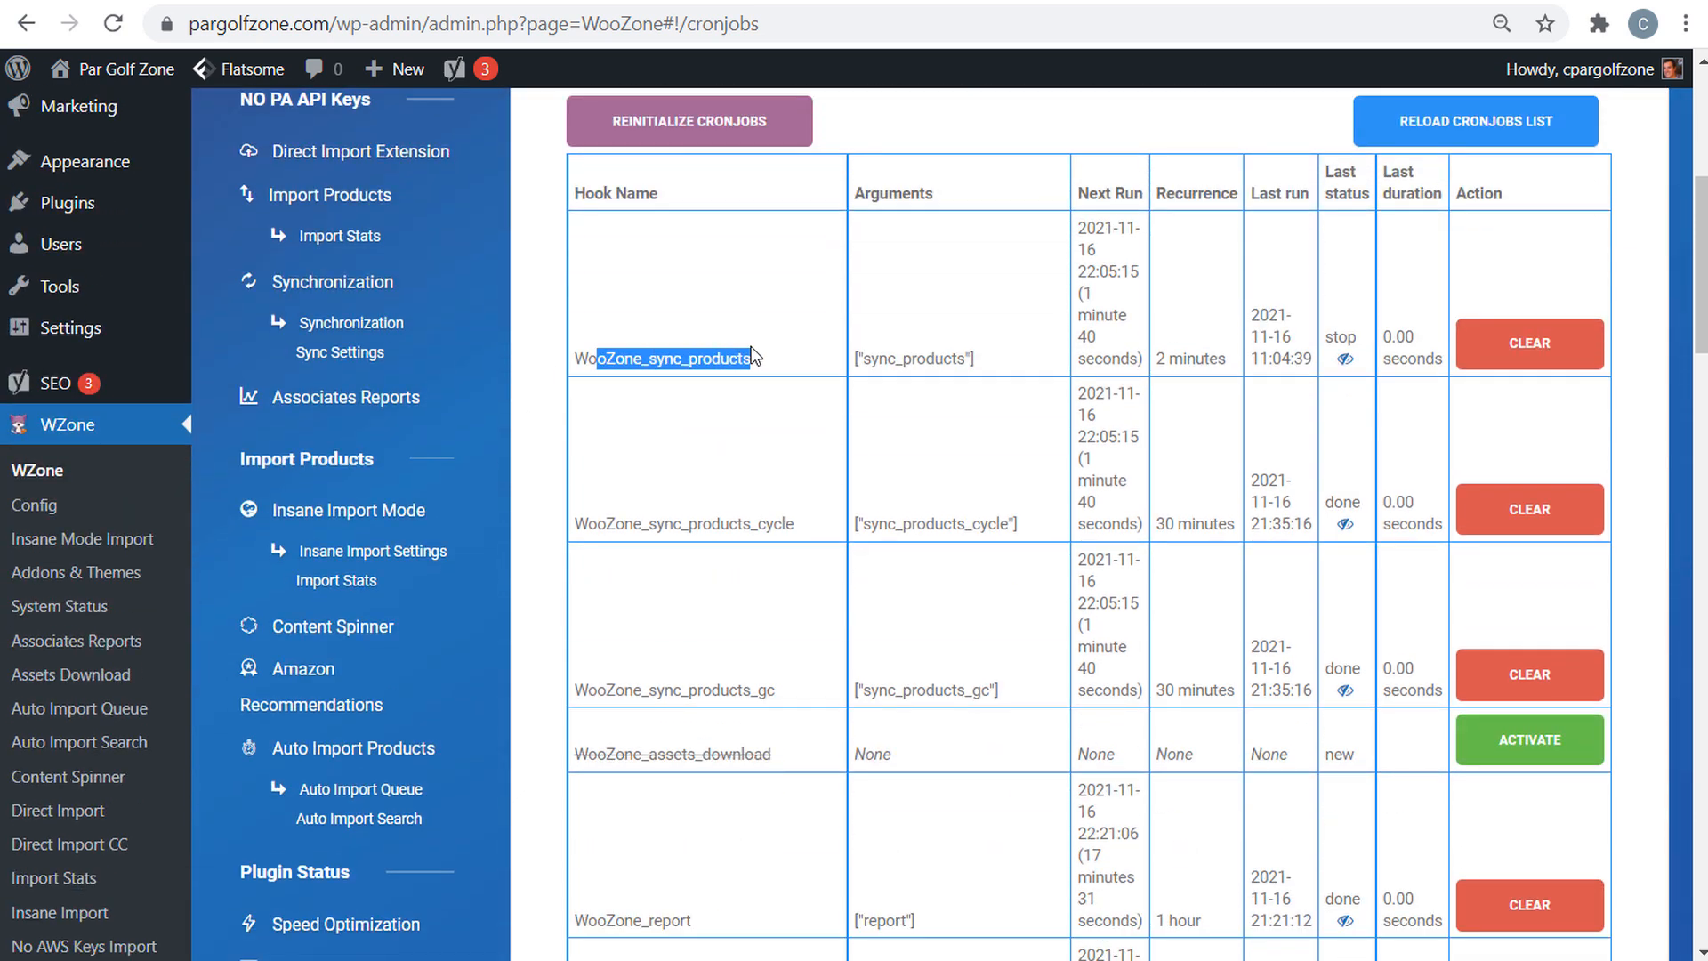
left_click(820, 363)
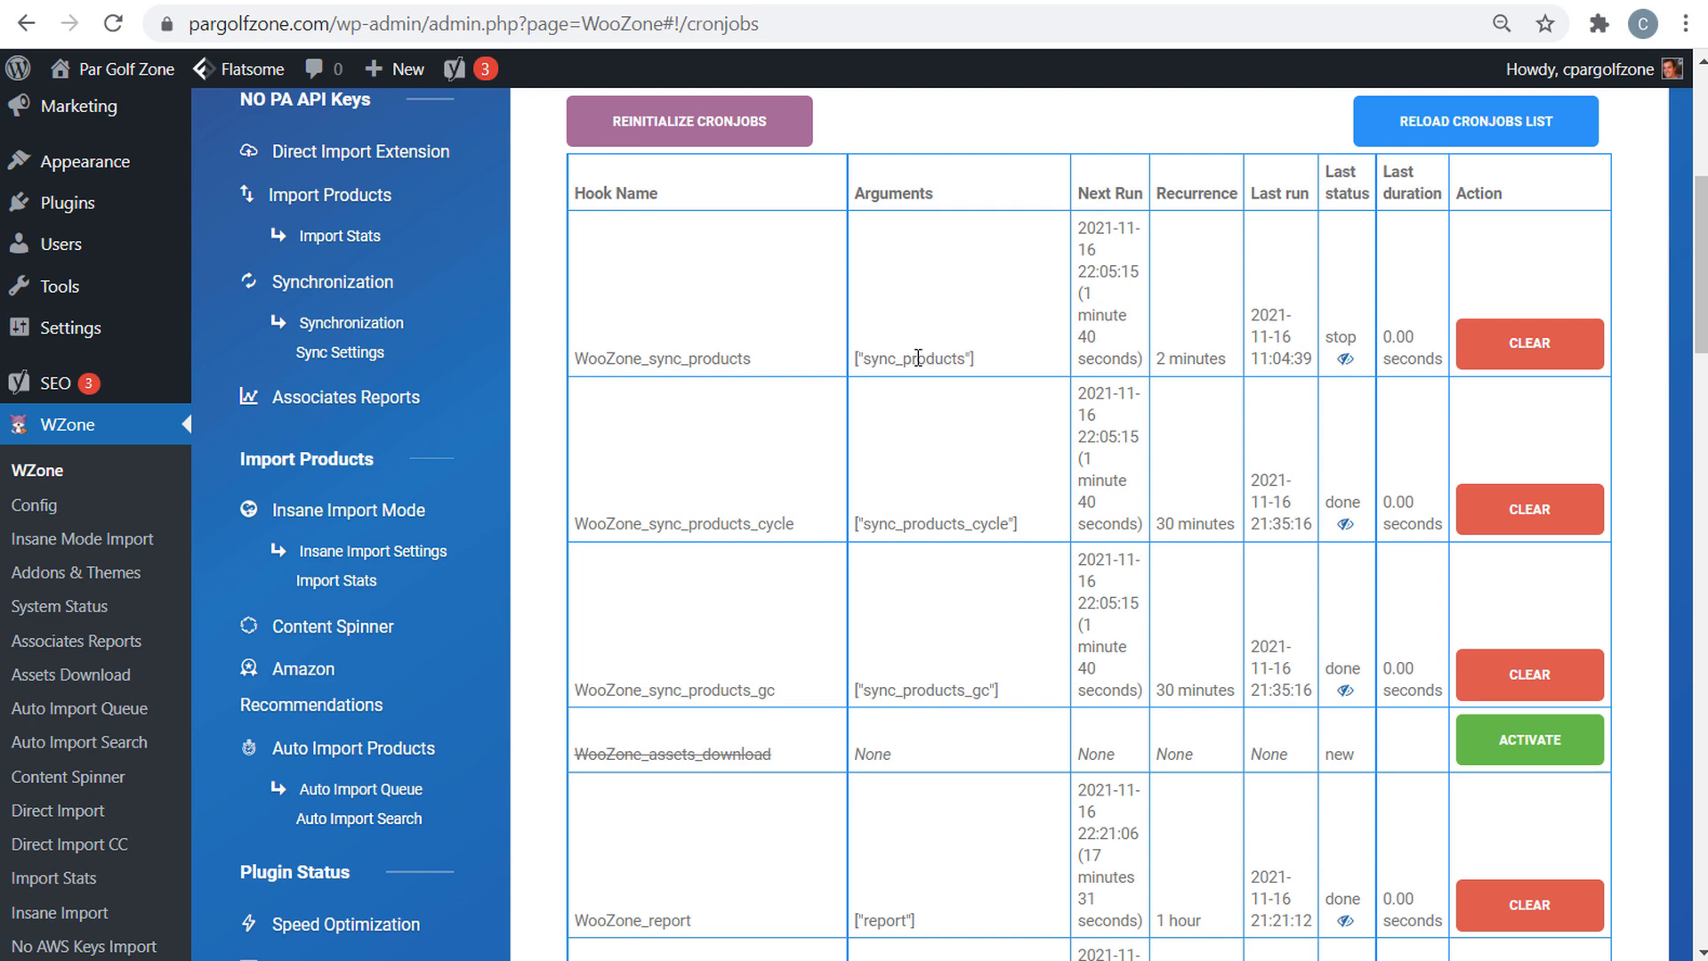
scroll(527, 359, "up", 3)
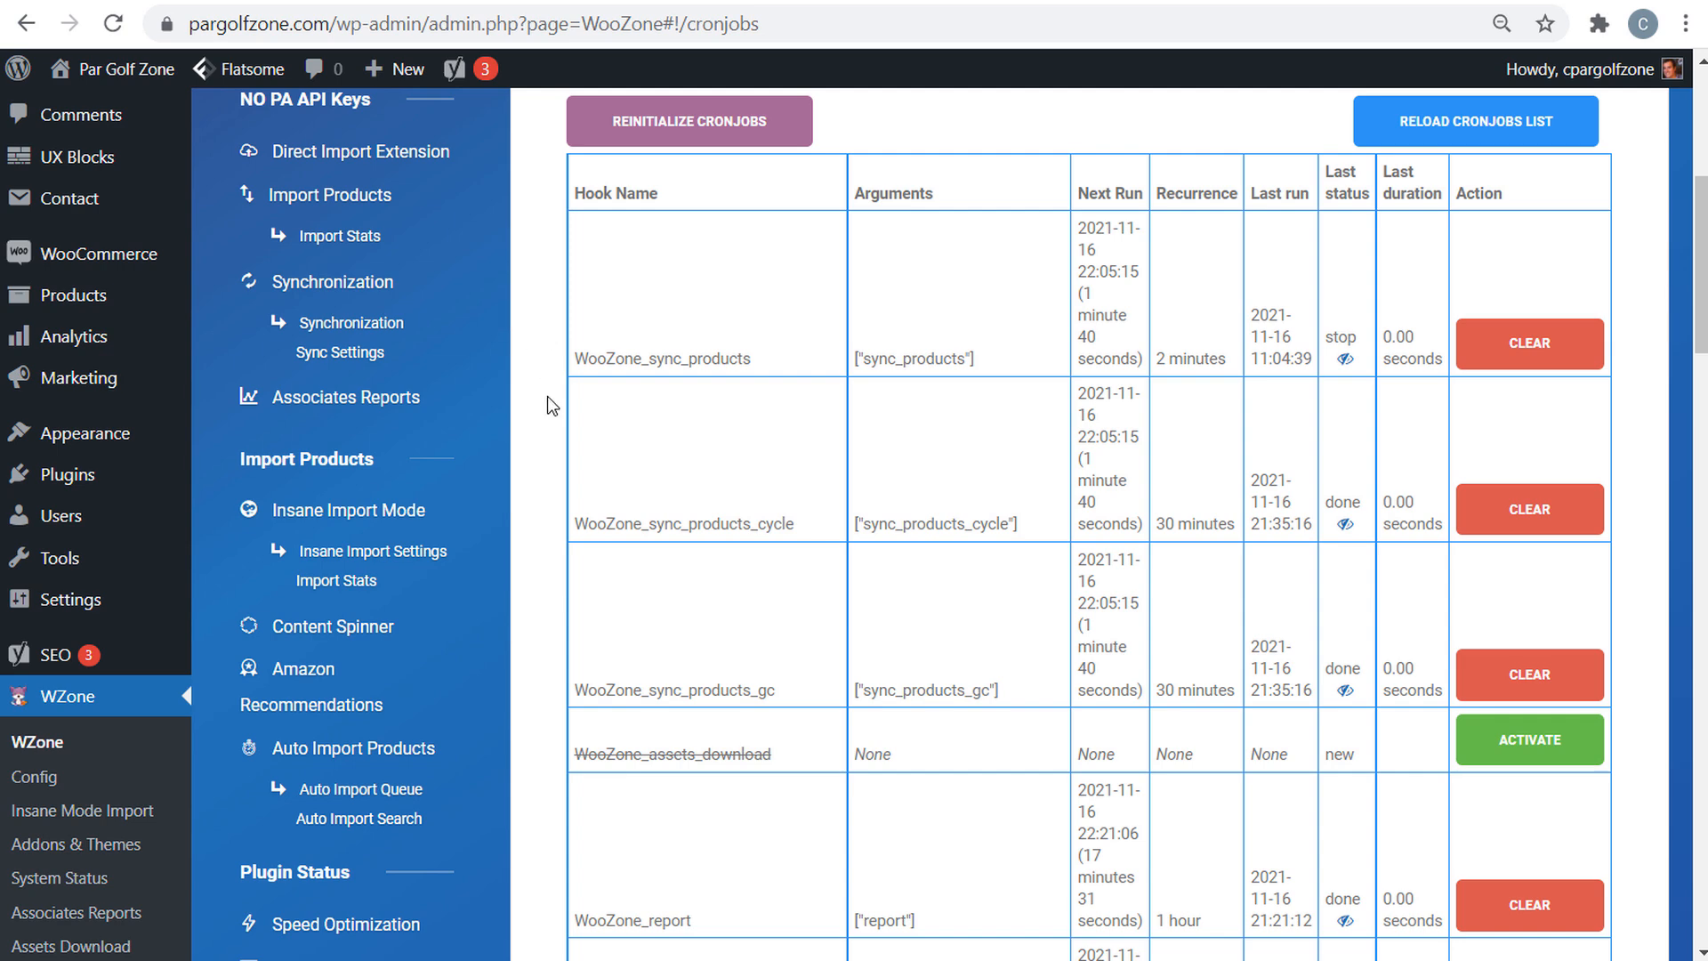
scroll(547, 397, "down", 2)
scroll(557, 355, "down", 1)
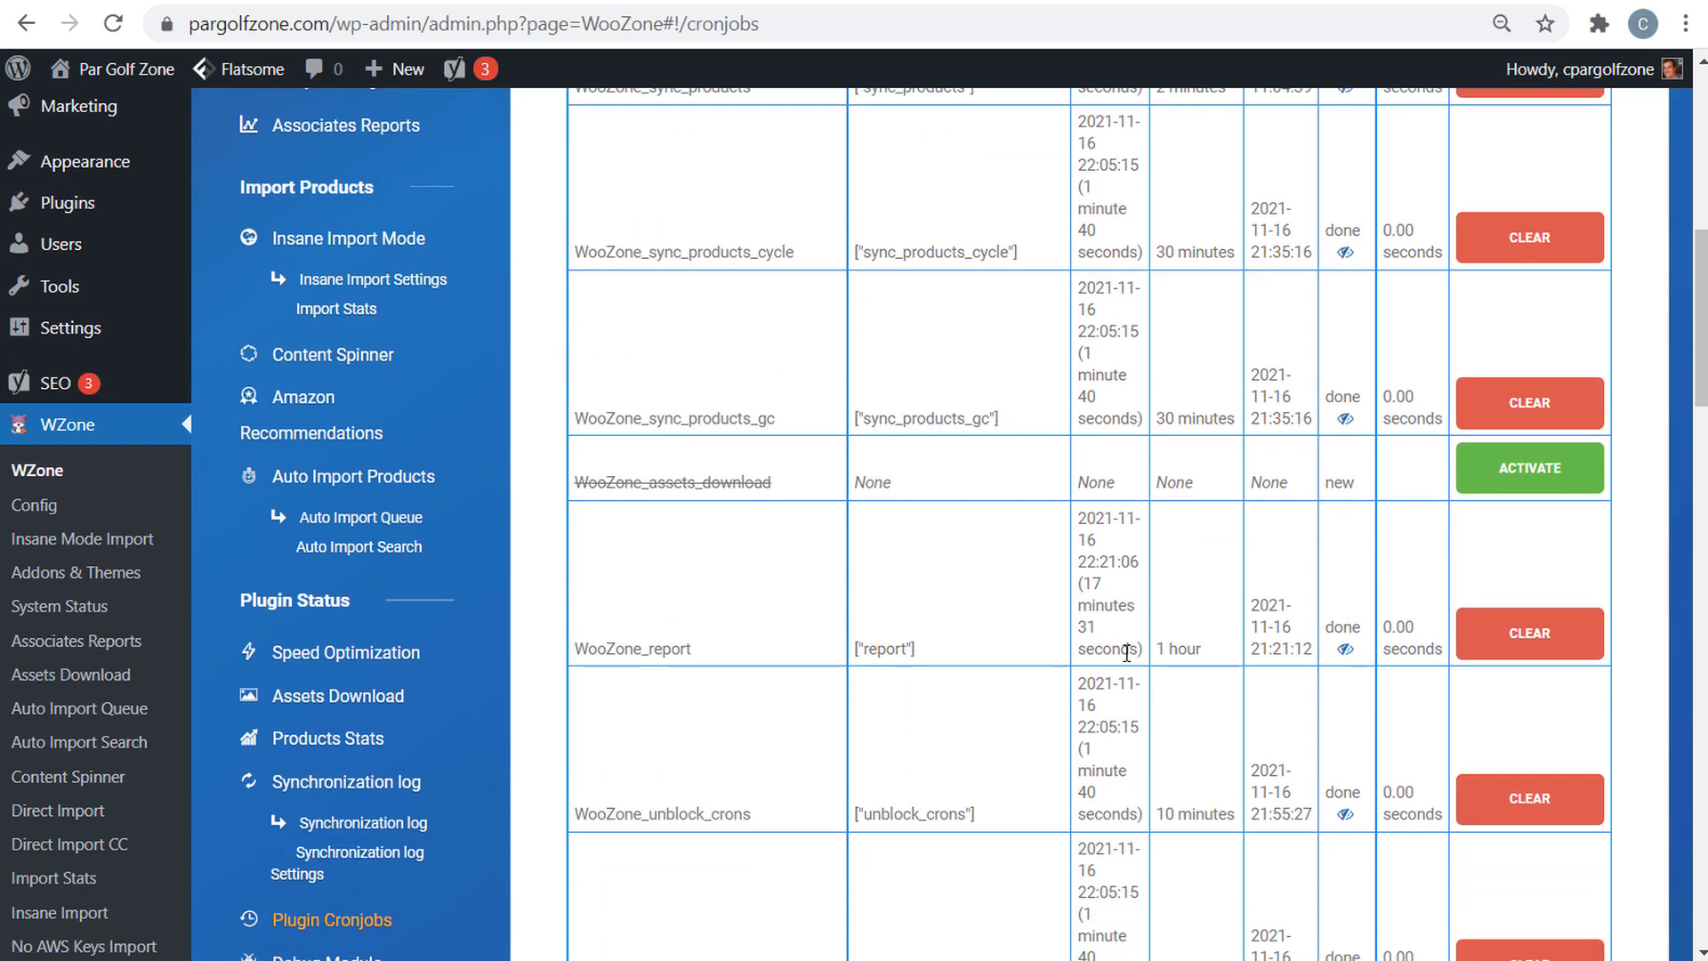
- Compare the recurrence intervals of the WooZone_report and WooZone_sync_products cronjobs and review the rest of the table
left_click_drag(1226, 650, 1166, 646)
left_click(1190, 593)
scroll(1189, 569, "up", 5)
double_click(1165, 338)
left_click(1202, 411)
scroll(1007, 418, "down", 2)
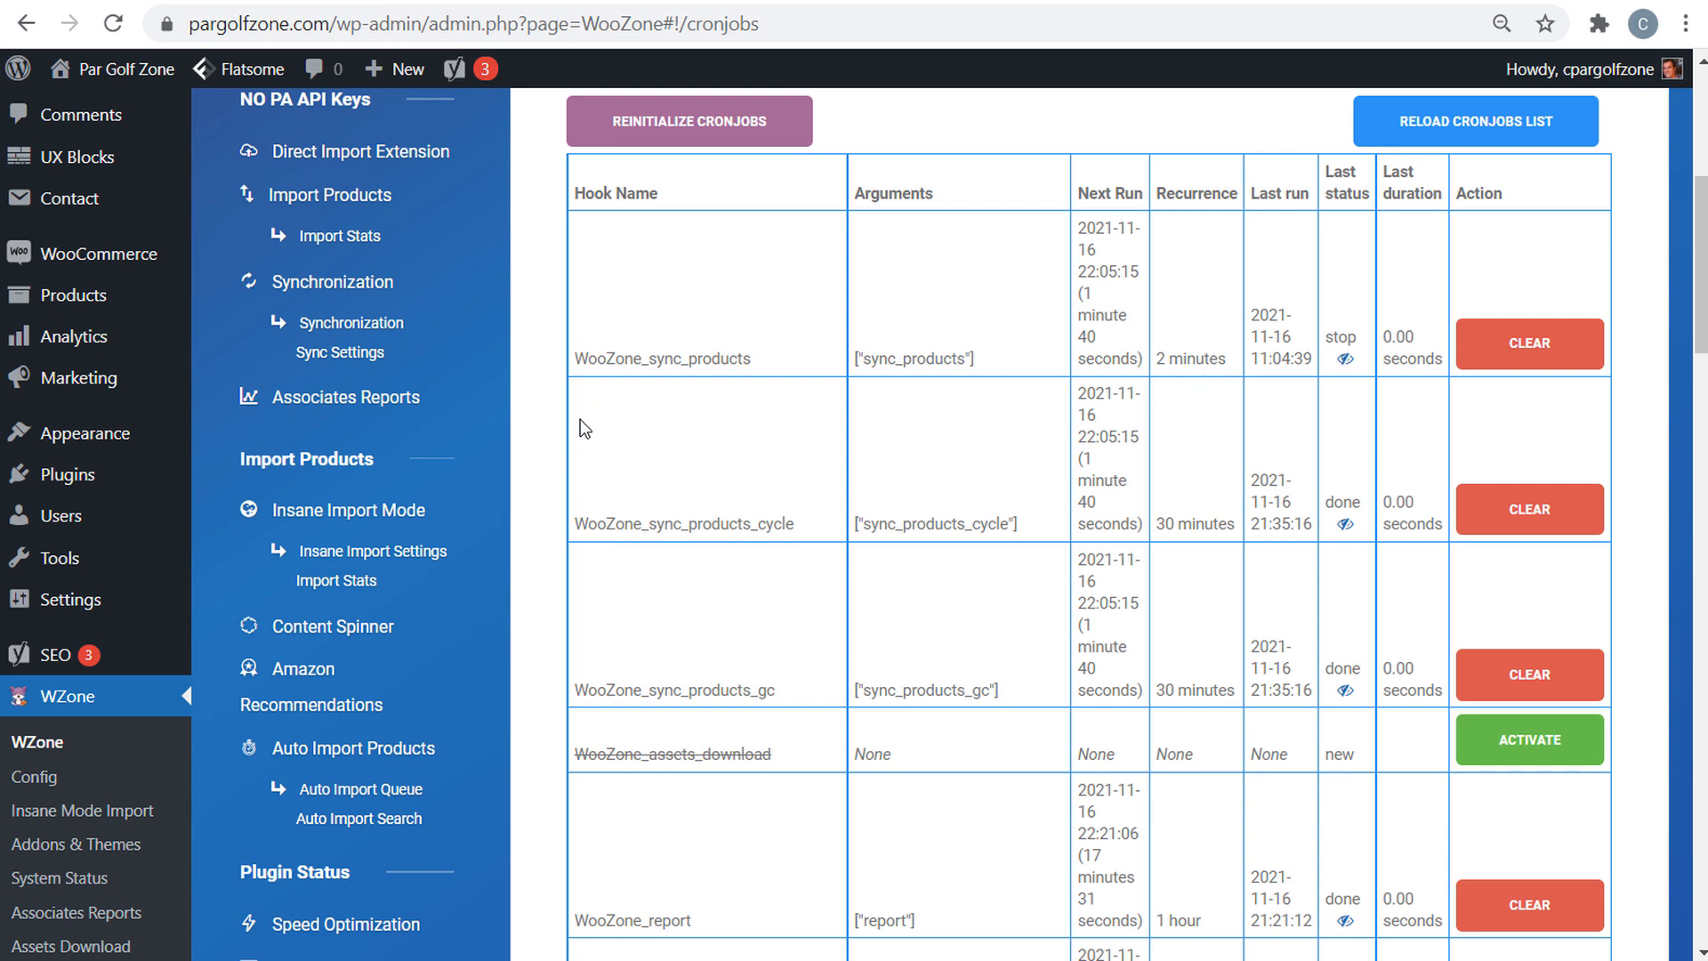
scroll(538, 472, "down", 10)
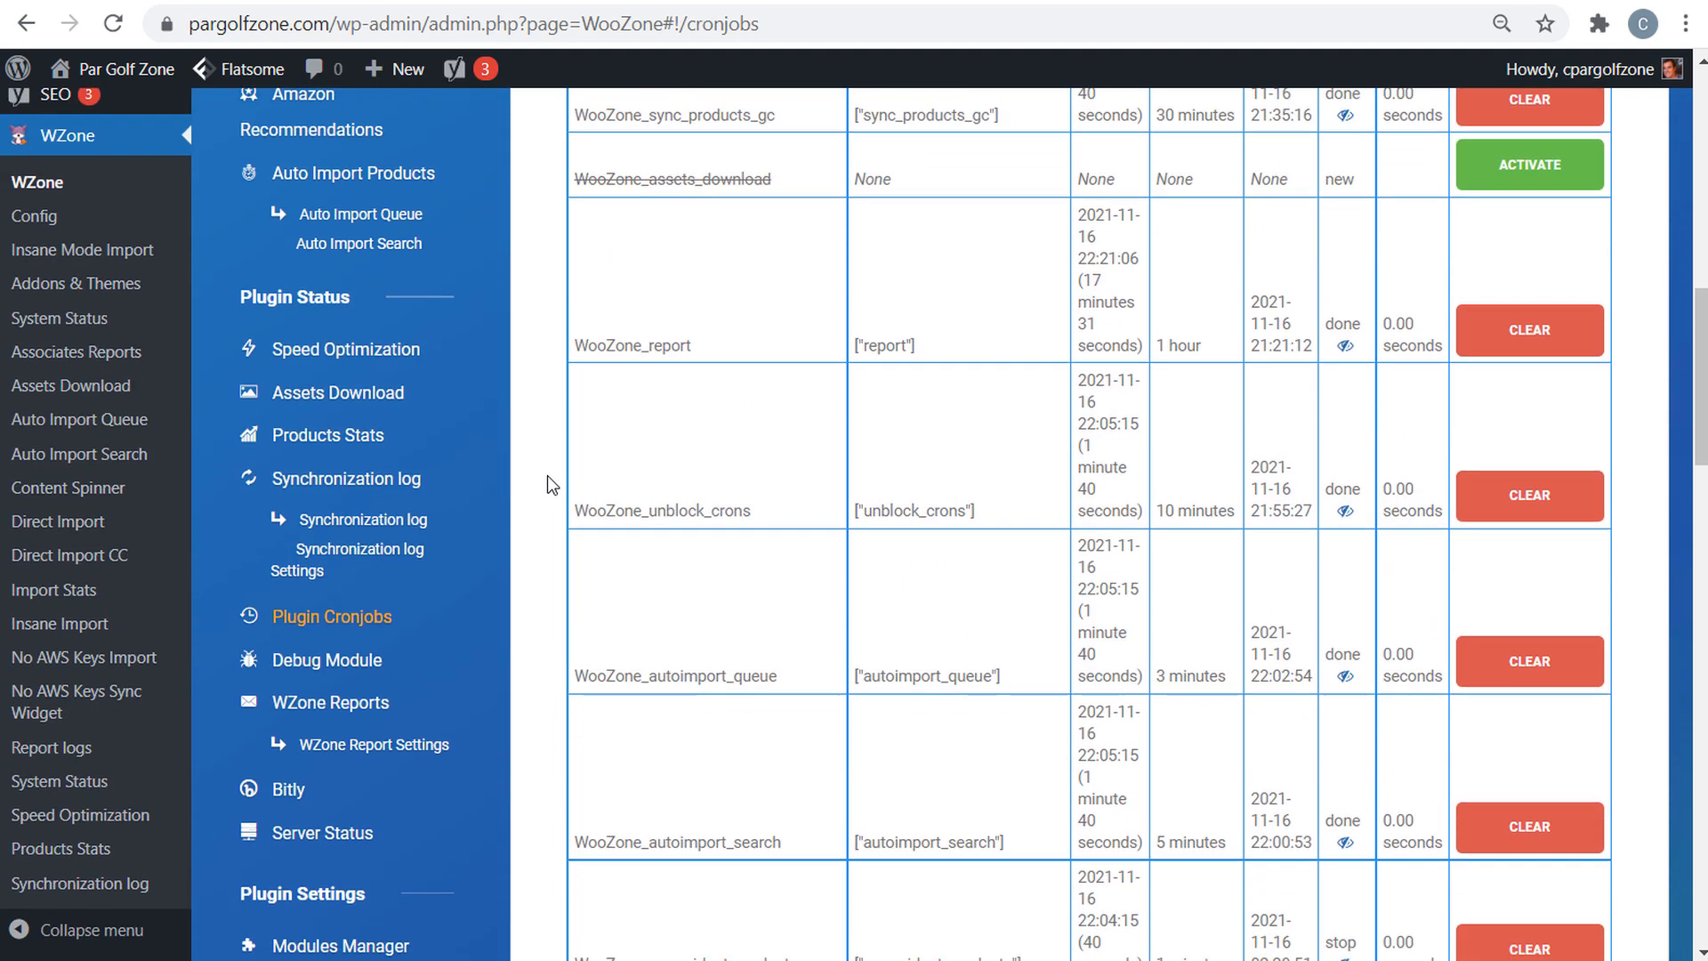
scroll(547, 473, "down", 1)
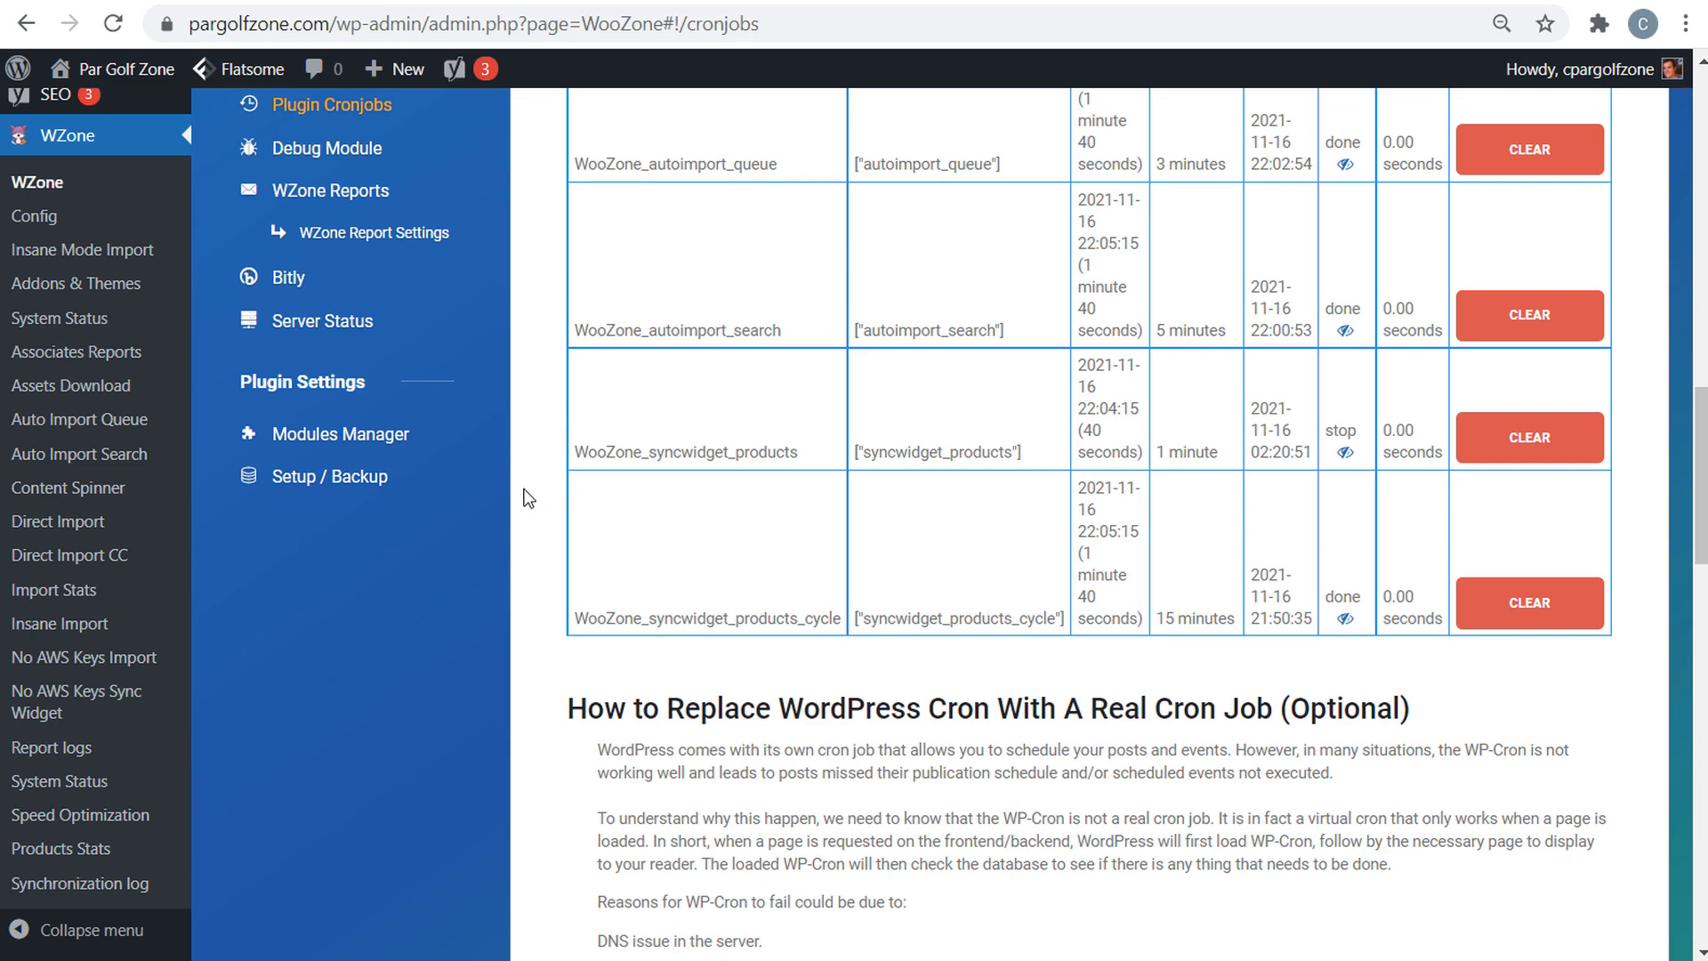
- Read the guide on replacing WordPress cron with a real cron job, including its first two cPanel steps
scroll(525, 497, "down", 6)
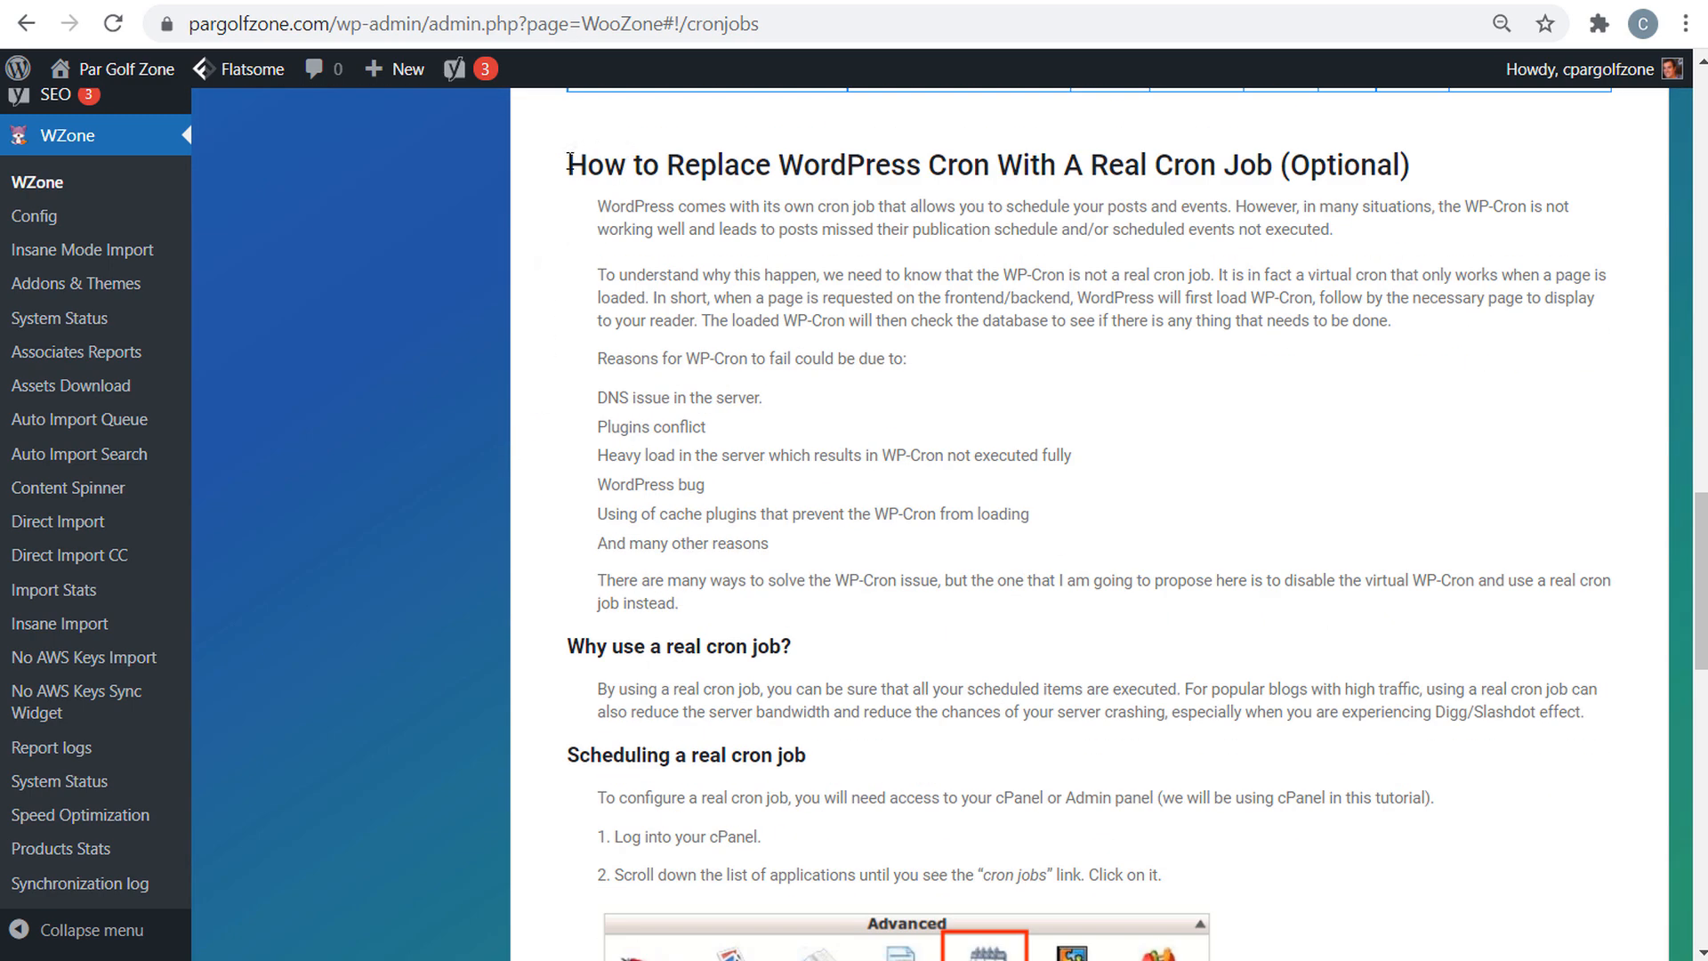
left_click_drag(567, 165, 920, 157)
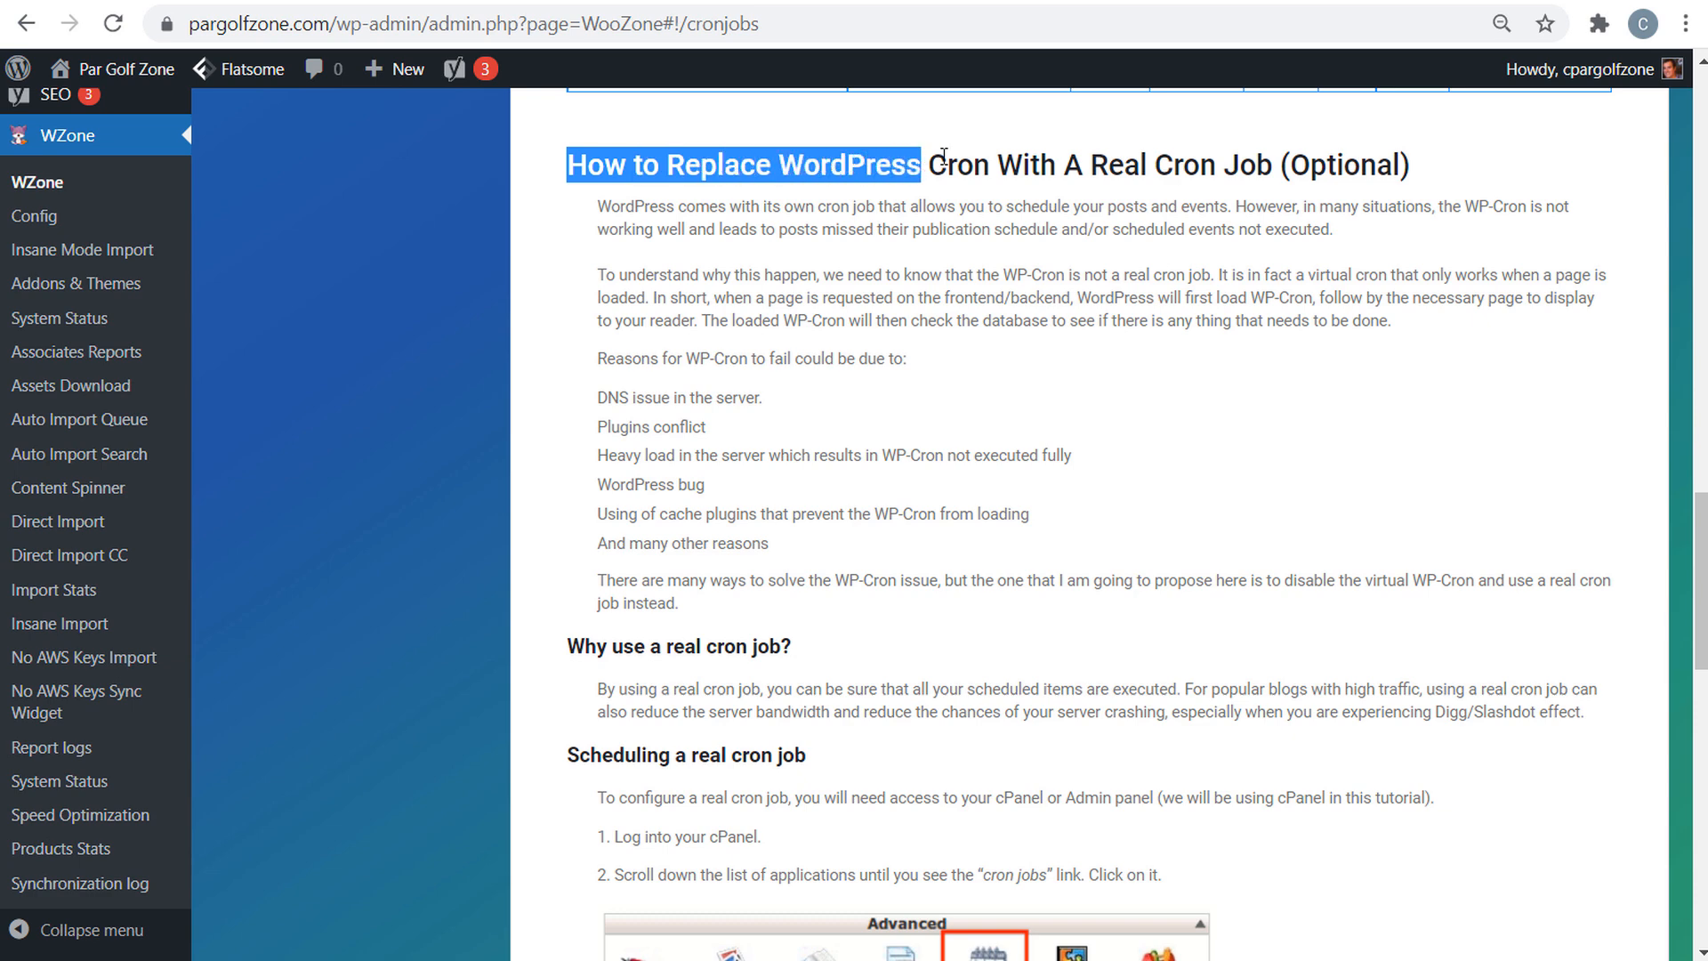
left_click(938, 166)
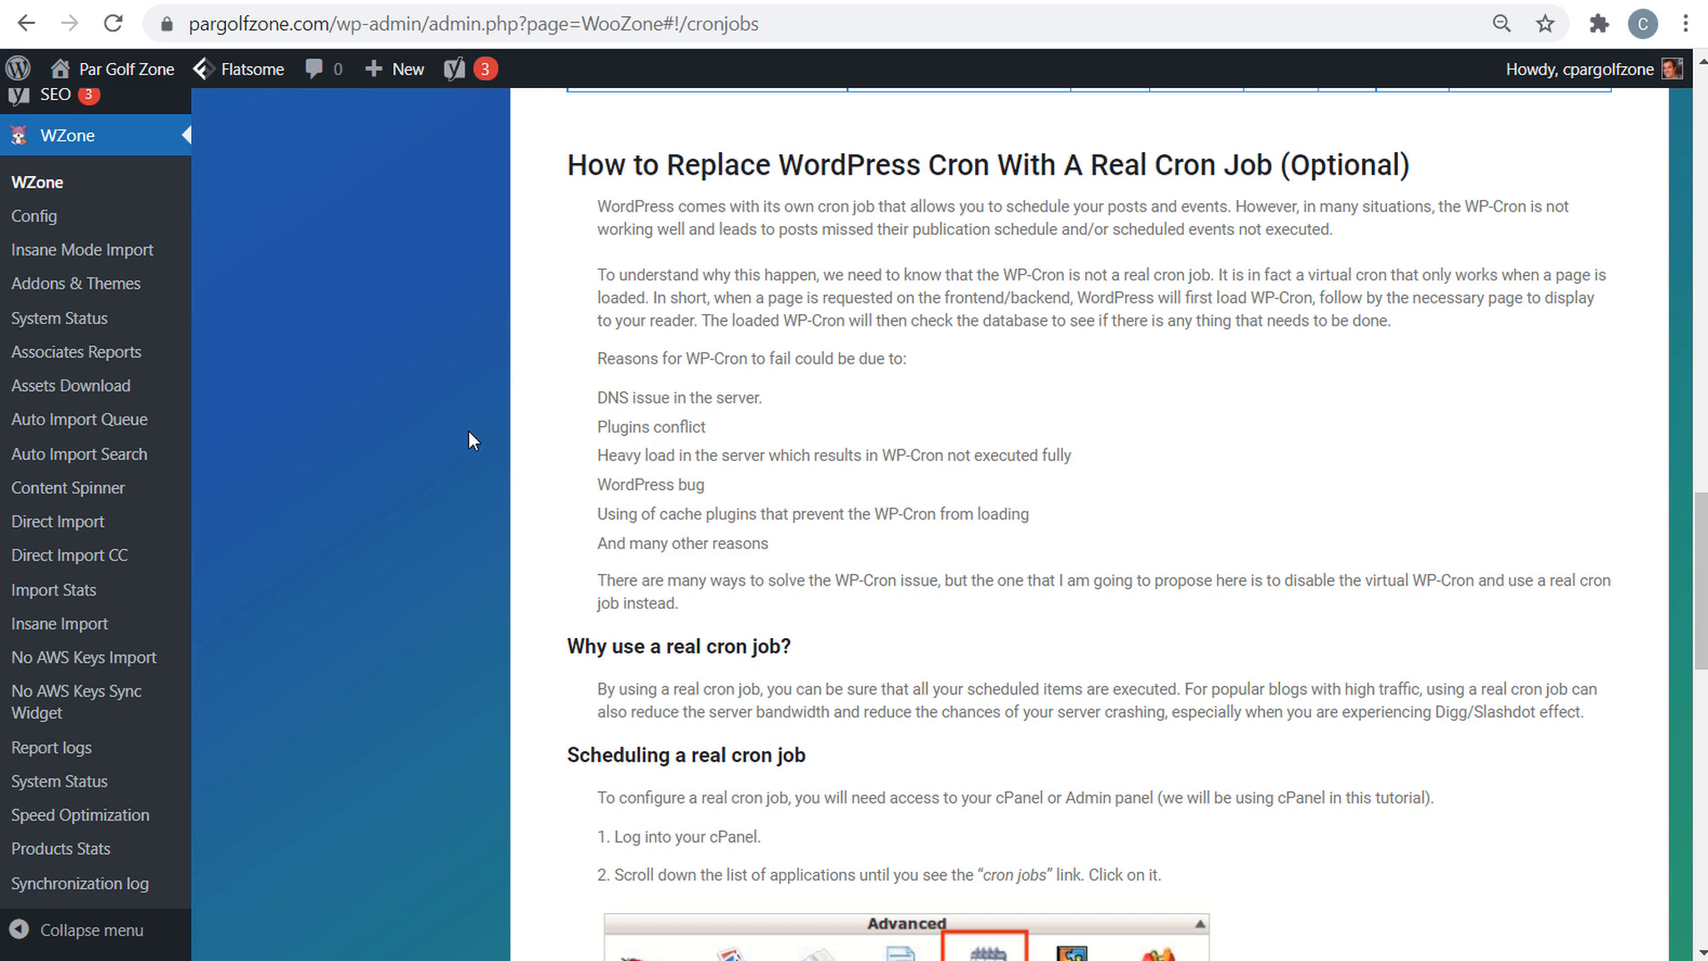
scroll(527, 469, "down", 6)
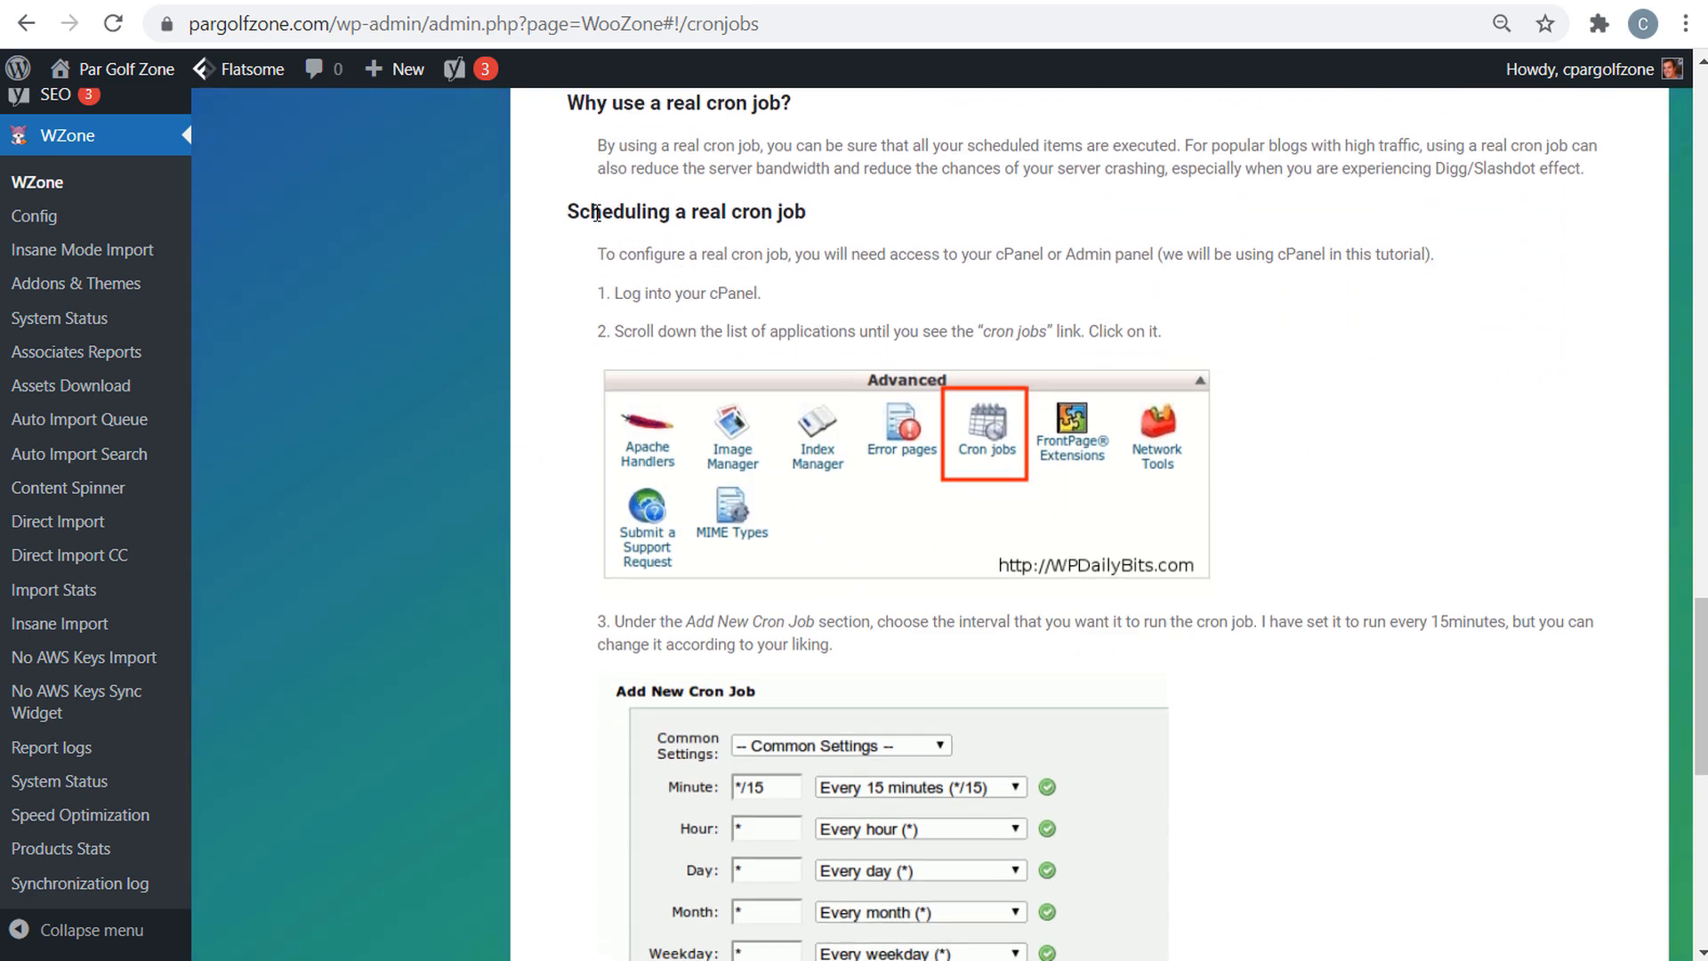
left_click_drag(621, 296, 808, 295)
left_click(809, 295)
left_click_drag(604, 335, 1035, 330)
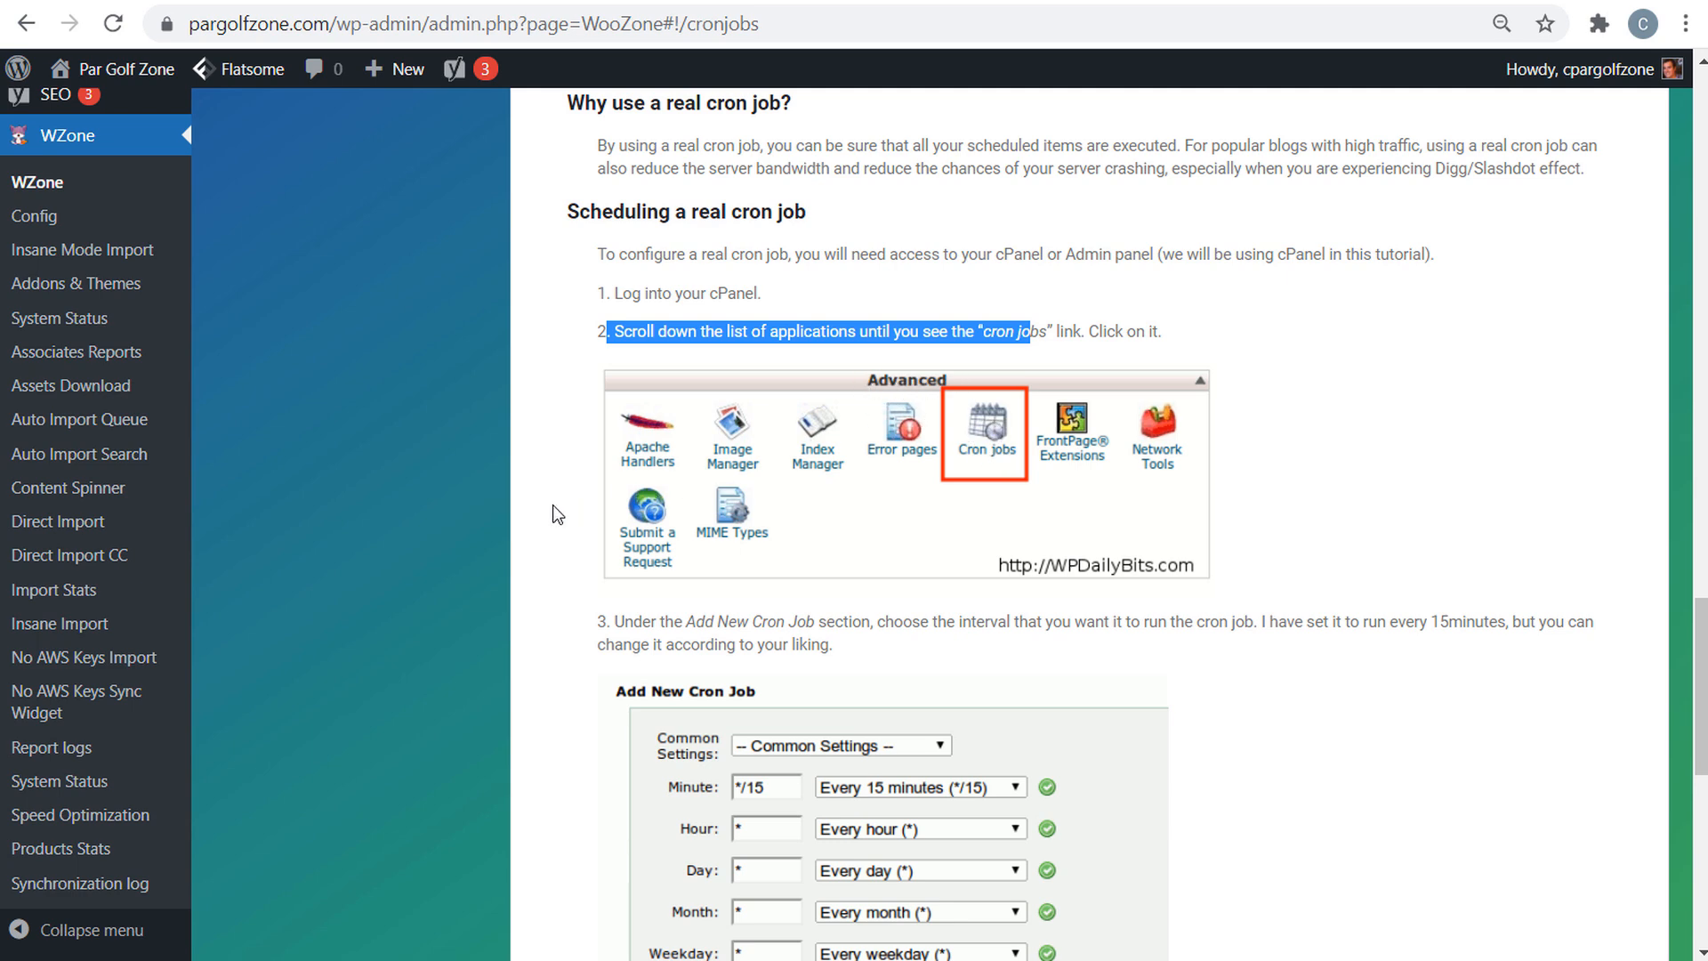
- Read the guide's remaining cron setup steps, covering the wget command and the wp-config.php edit, and return to the module heading
scroll(547, 503, "down", 5)
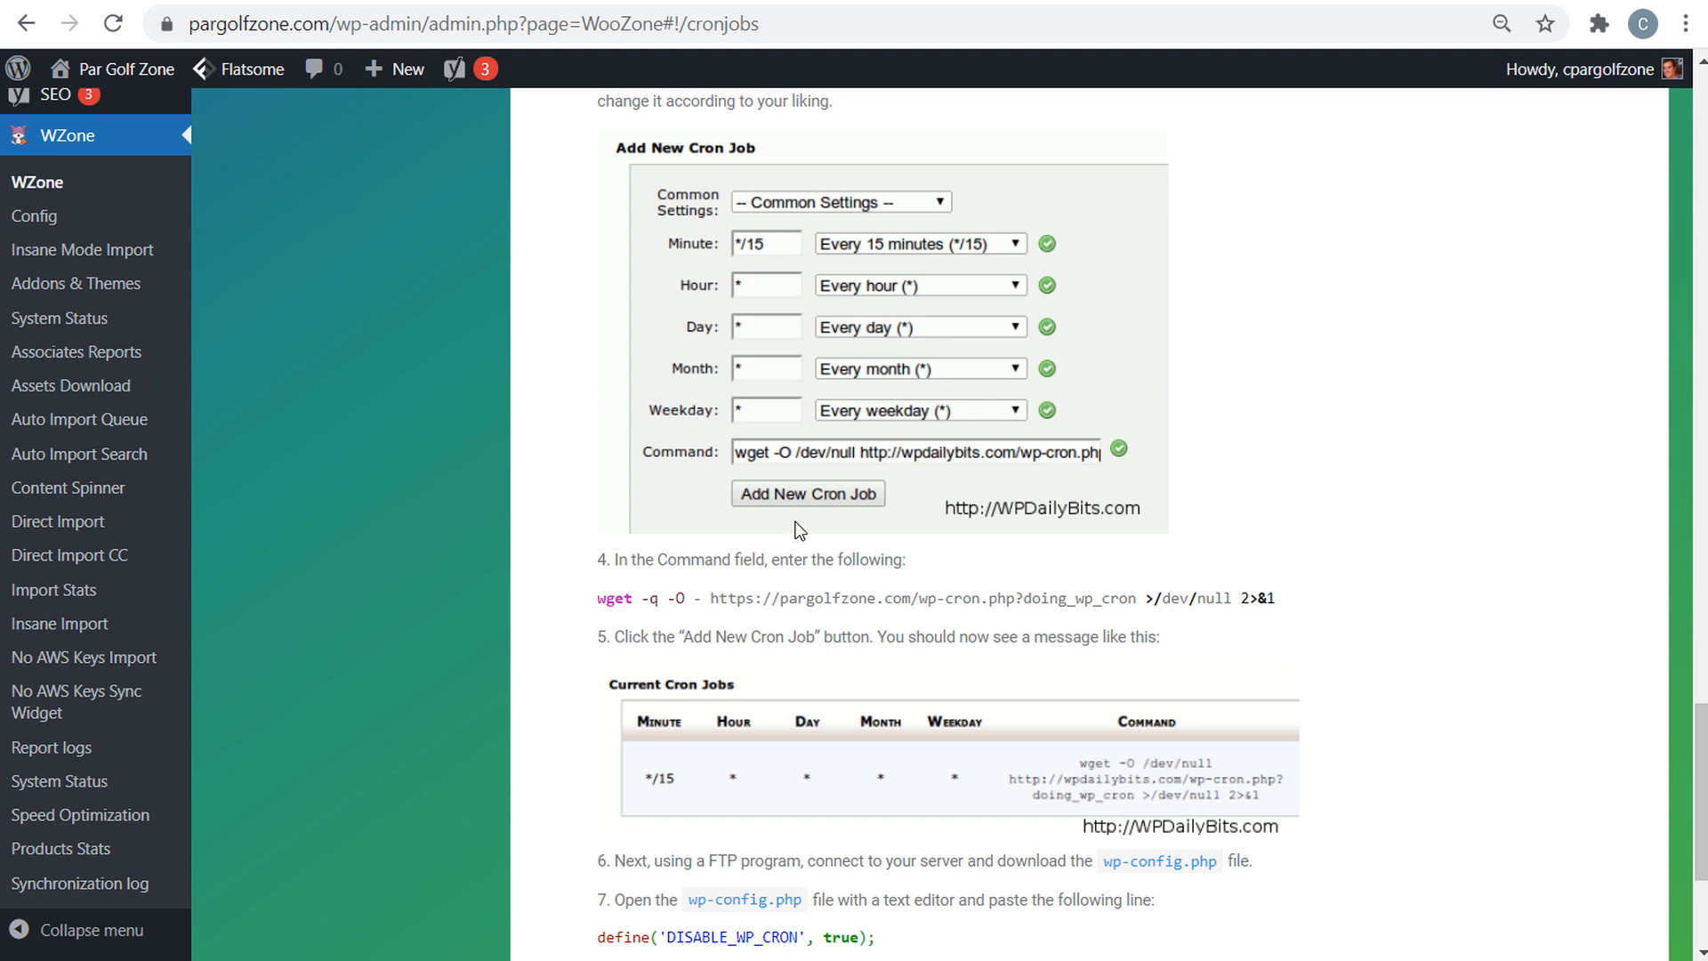
left_click_drag(587, 600, 1358, 609)
left_click(697, 638)
scroll(498, 658, "down", 3)
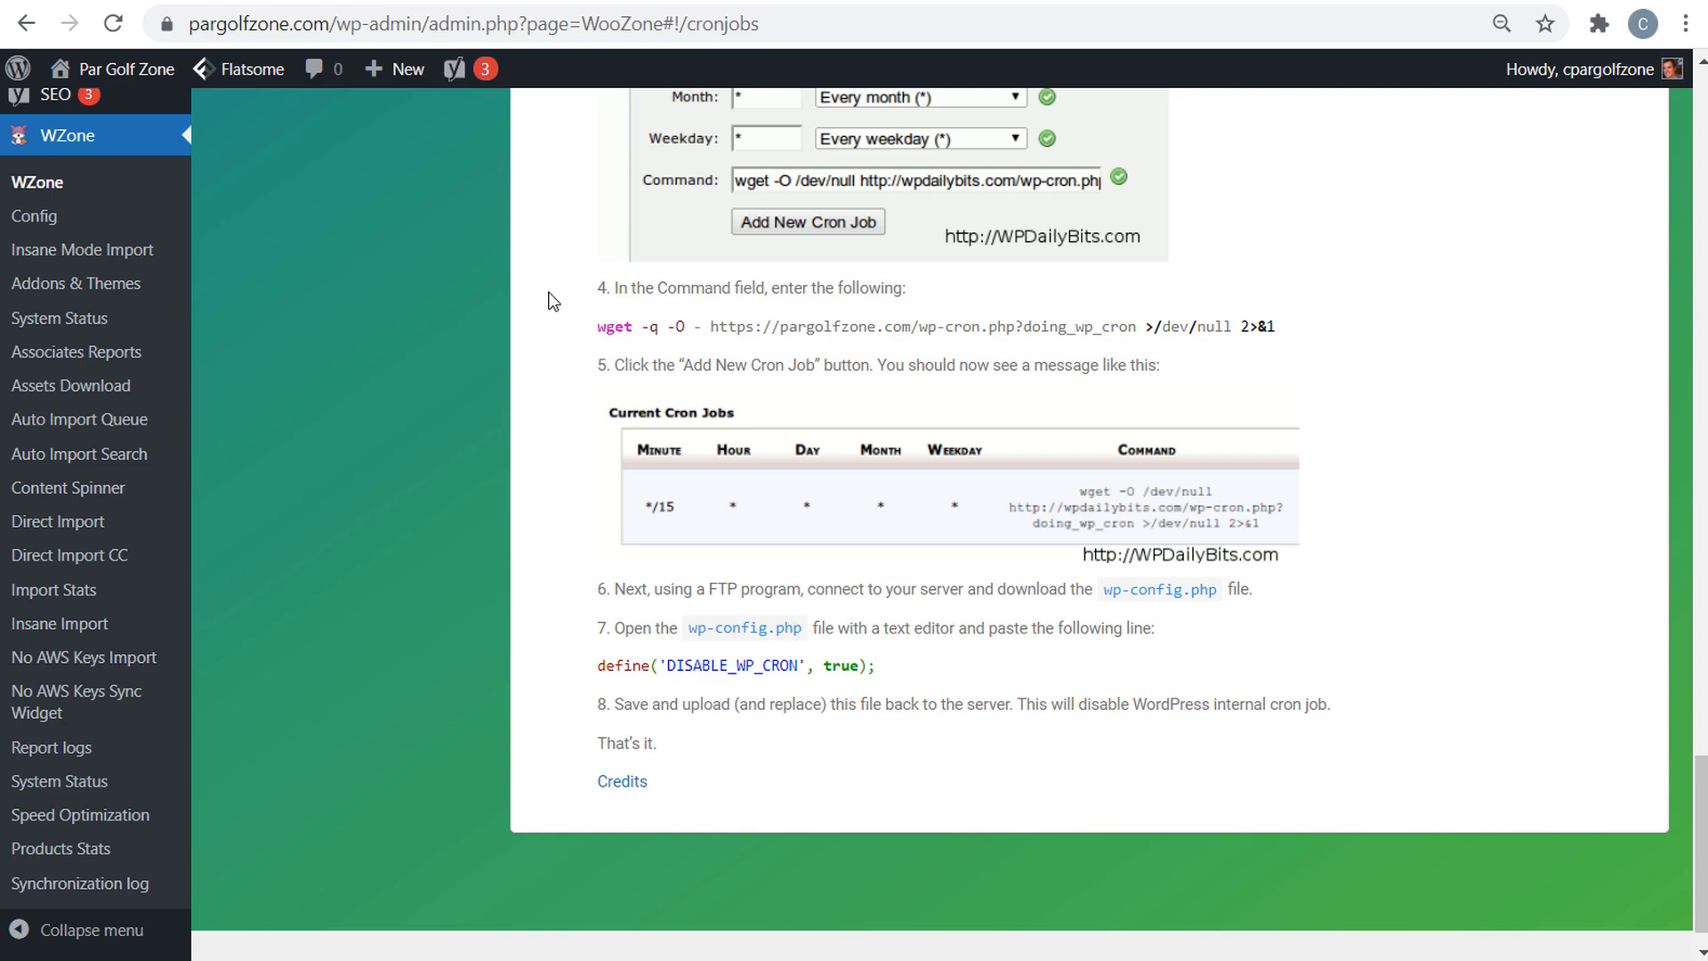
scroll(549, 294, "up", 15)
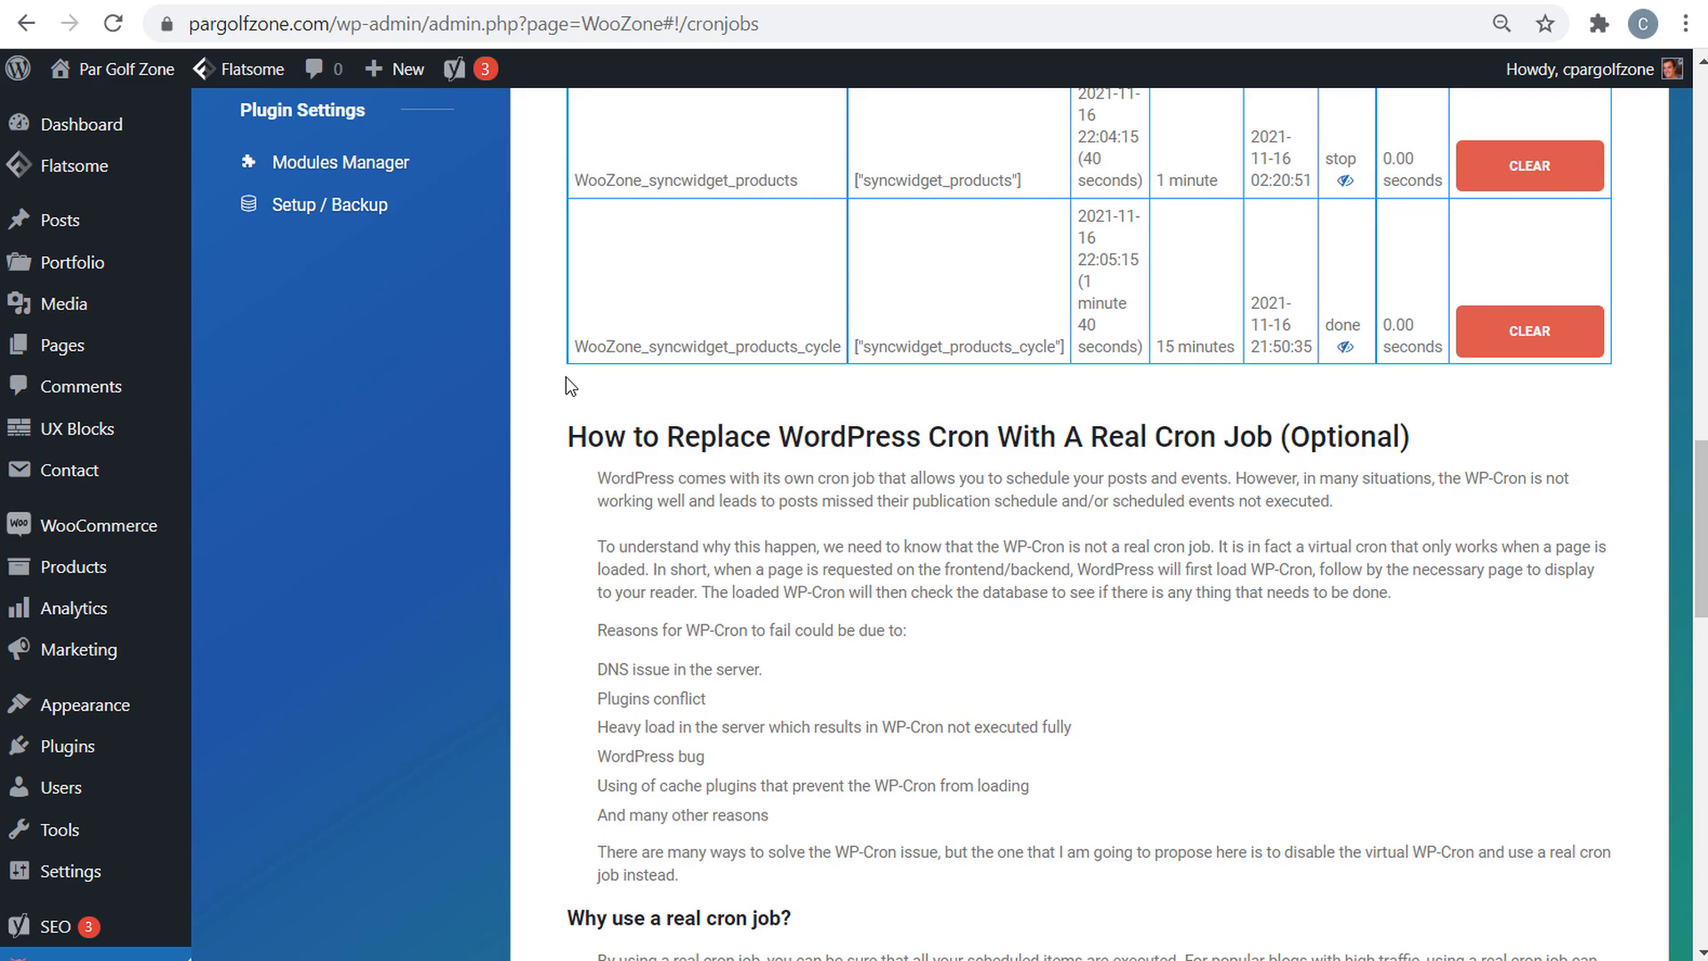
scroll(562, 383, "up", 5)
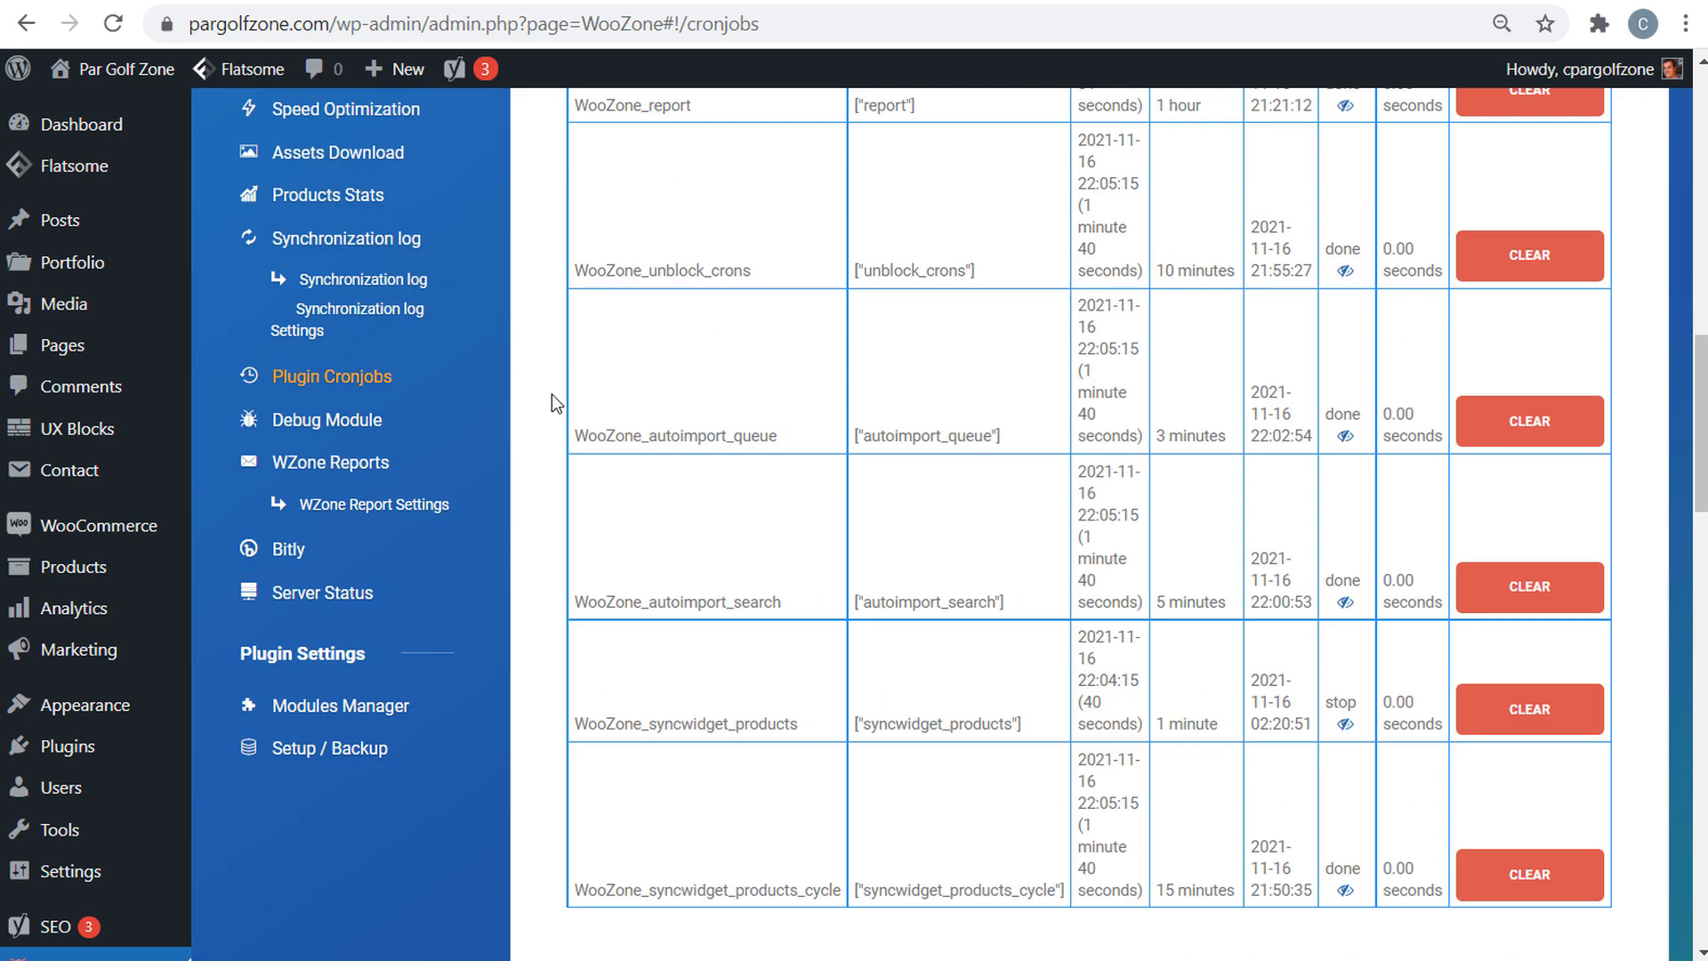
scroll(553, 410, "up", 14)
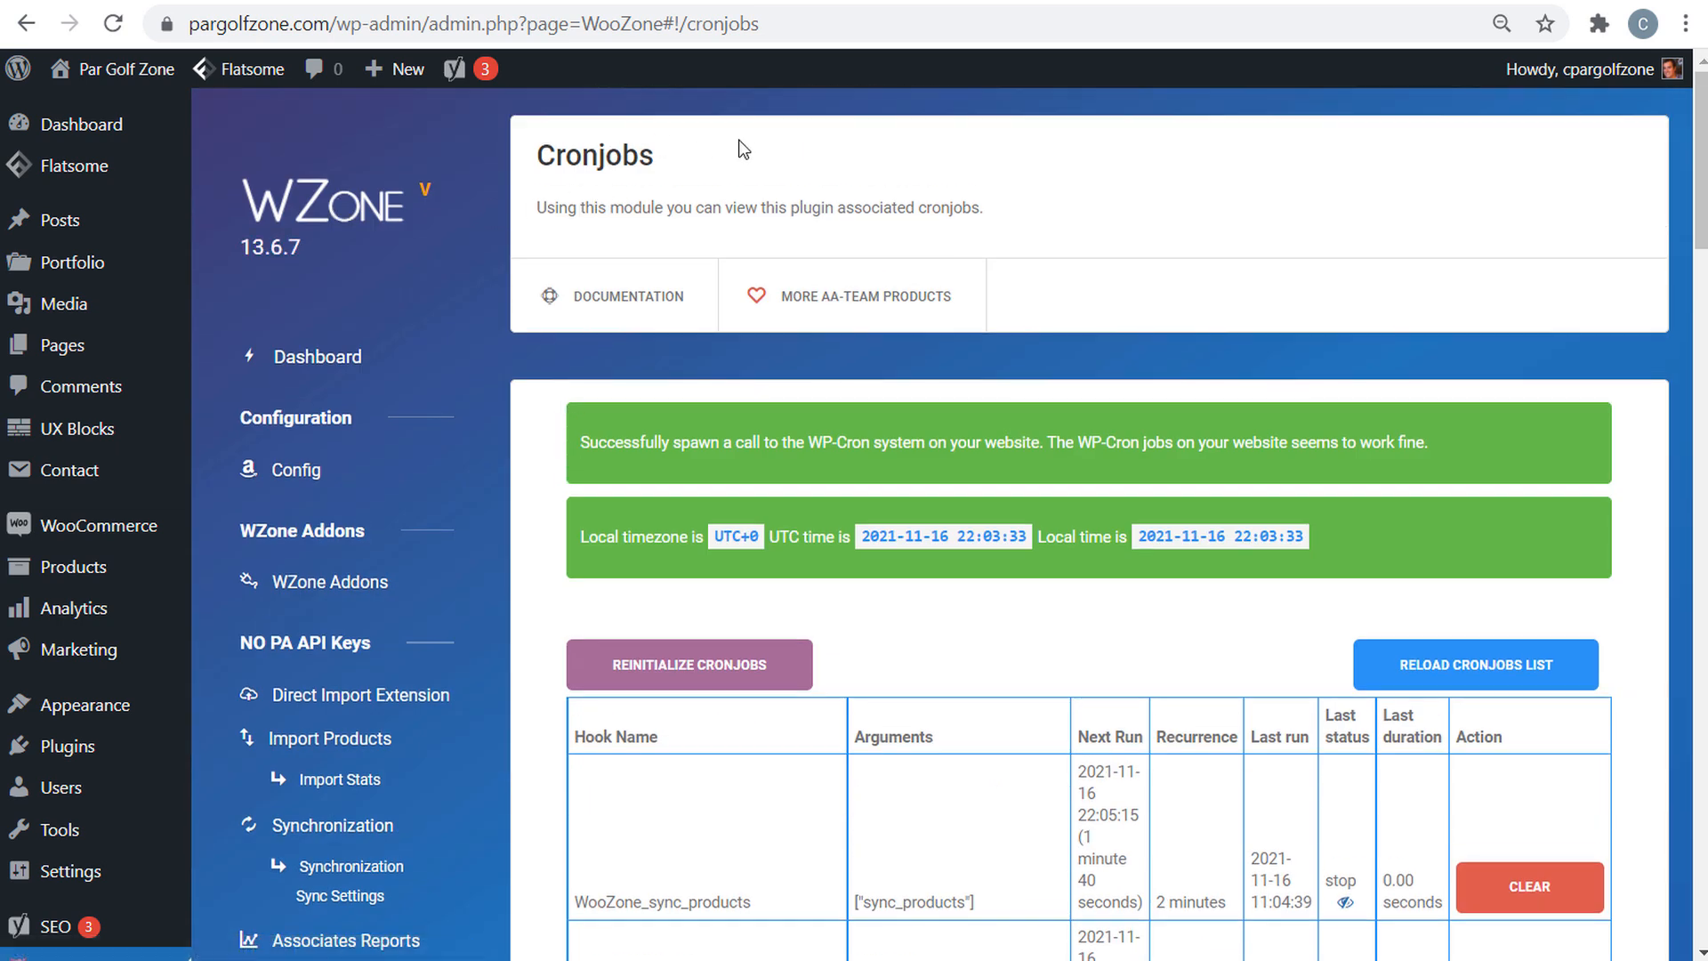
- Download direct-import-chrome-extension_v.2.0.6.zip using the link in the AA-Team knowledge base installation guide
left_click(372, 4)
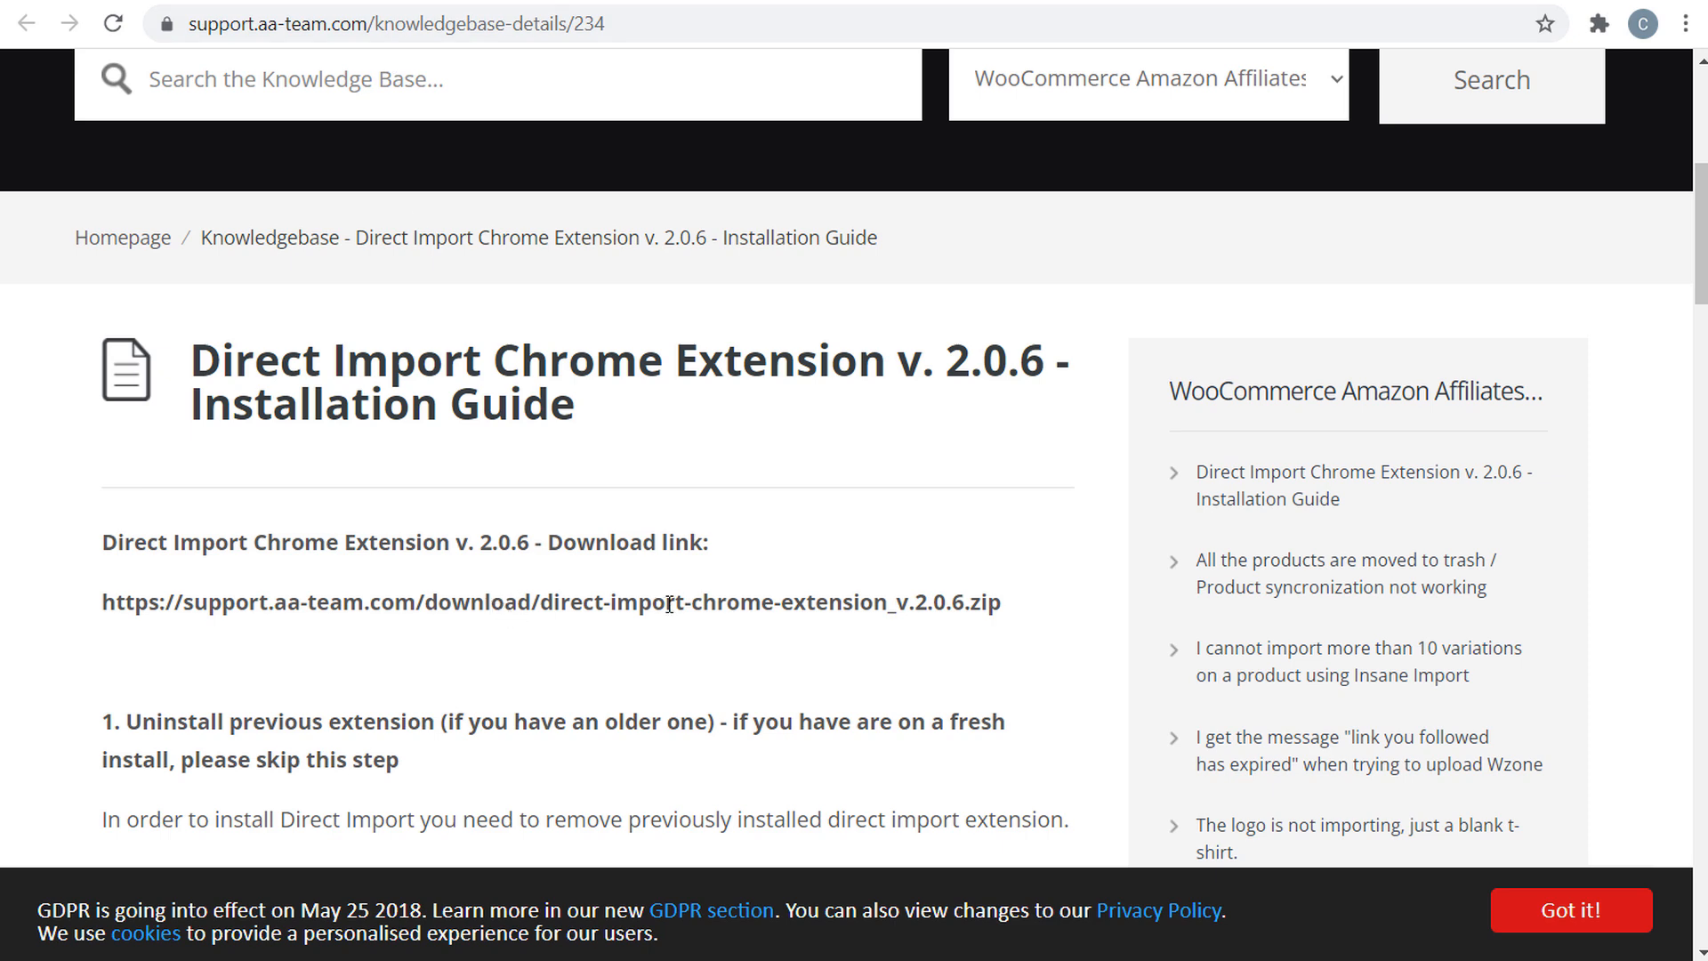
left_click_drag(1005, 607, 99, 610)
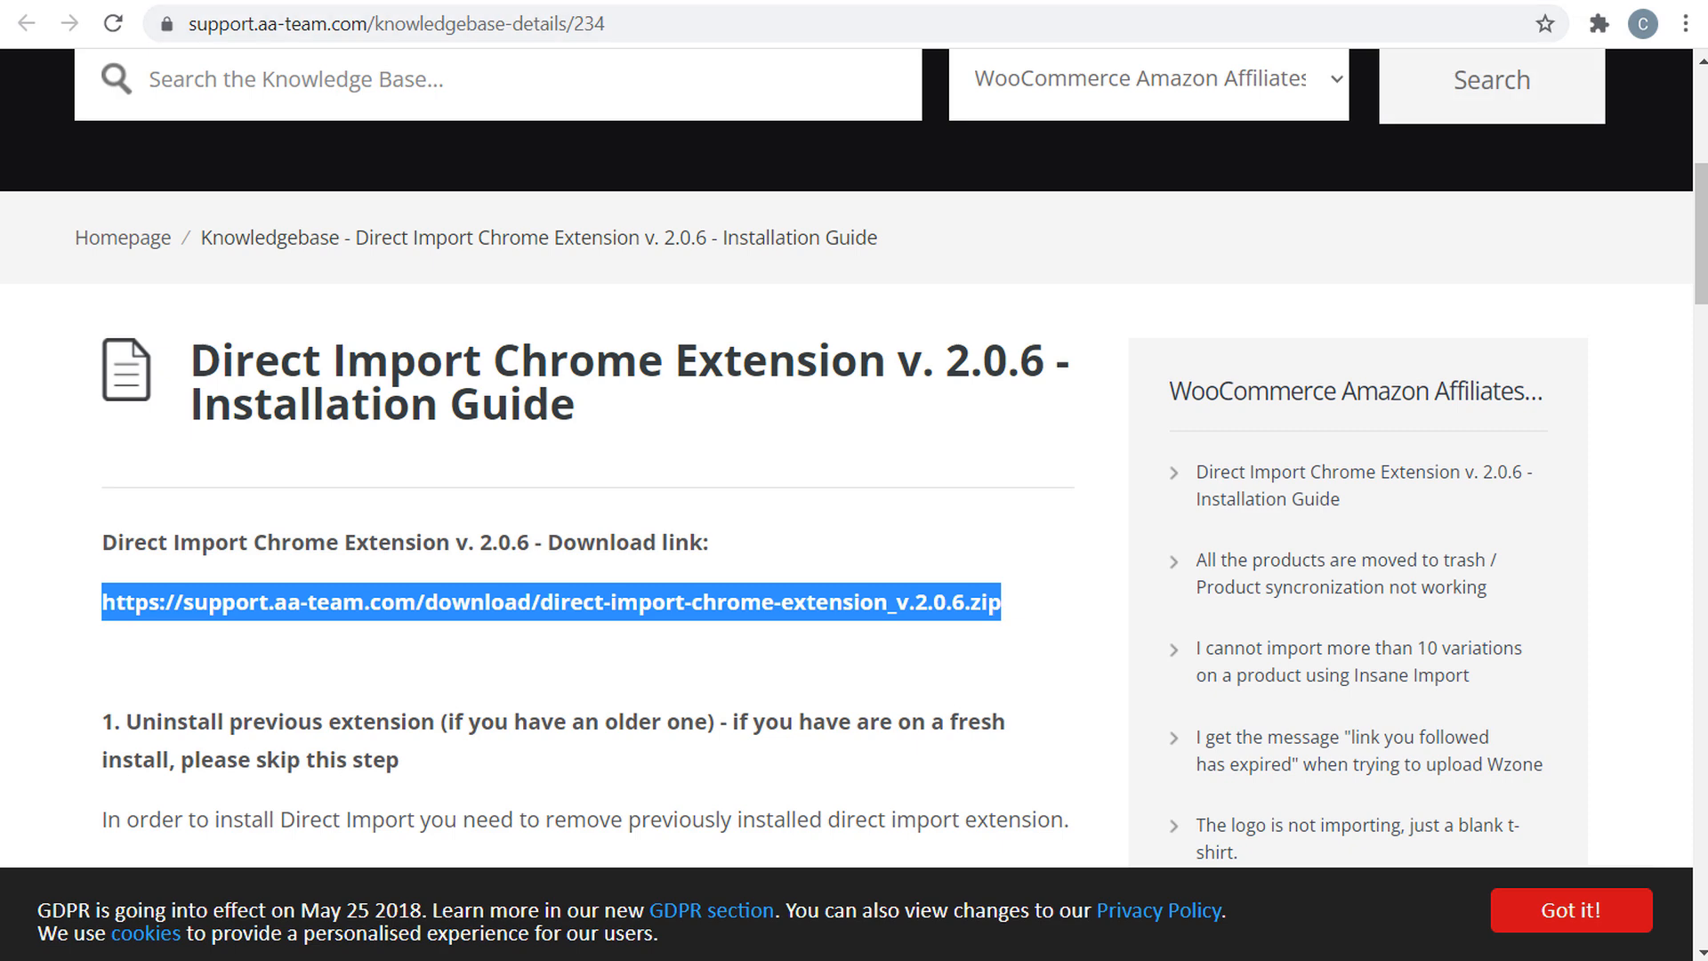
key("Return")
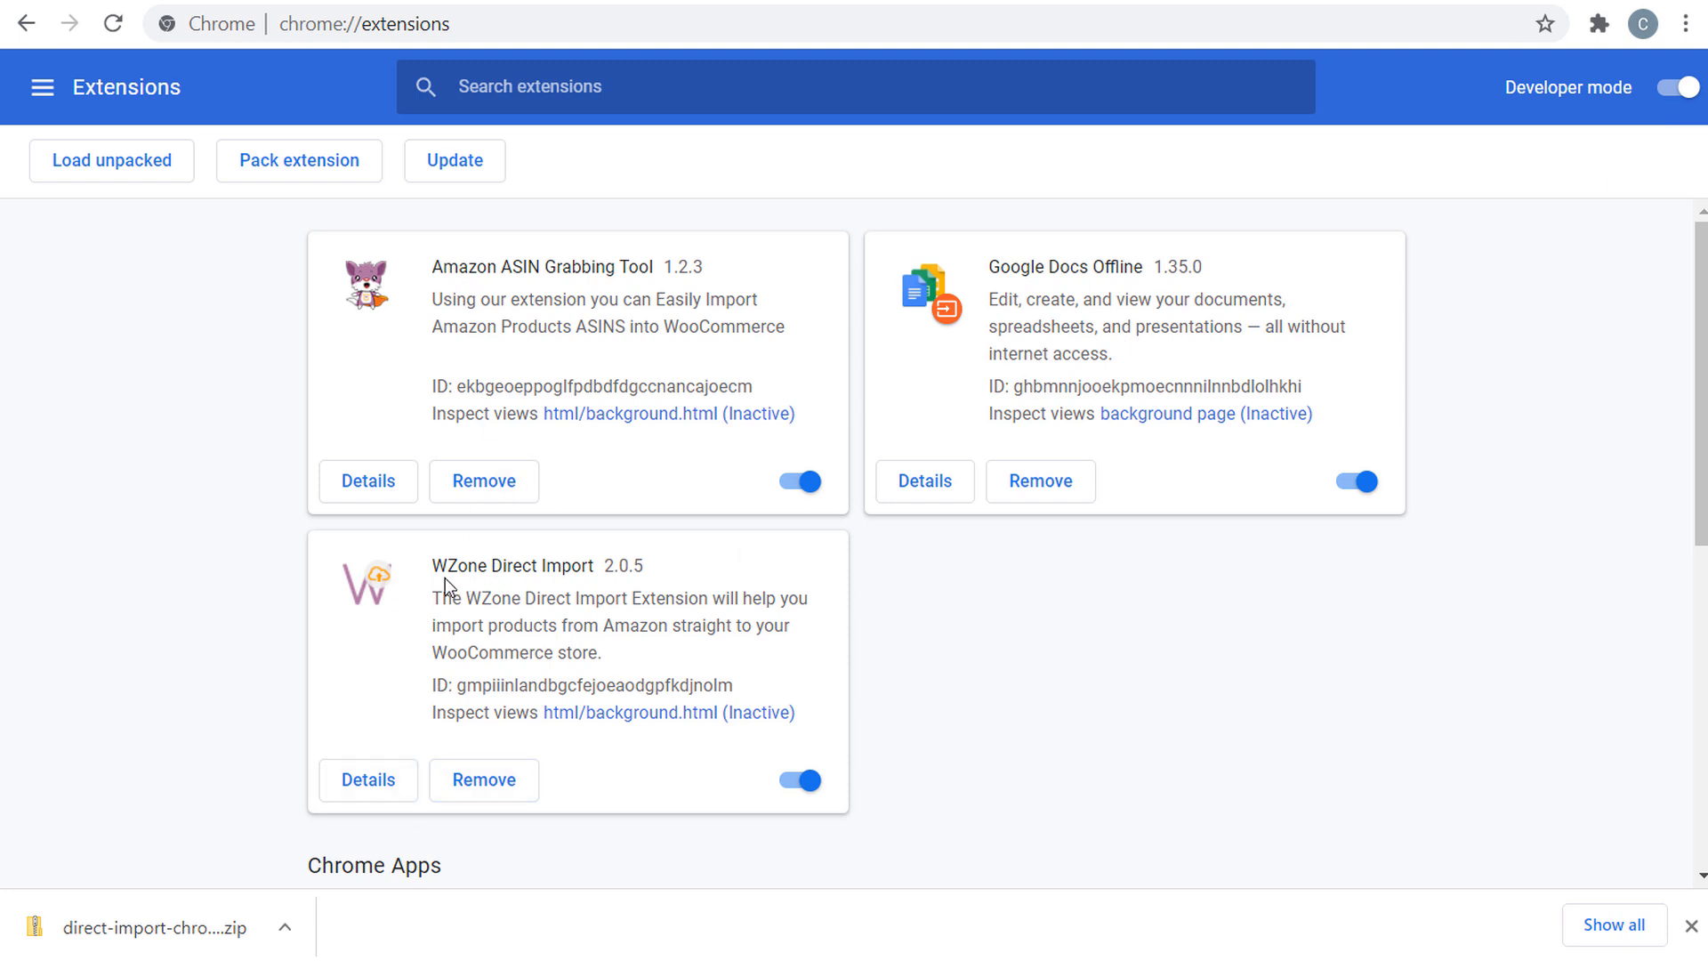
- Remove the installed WZone Direct Import extension from Chrome and dismiss the downloads bar
left_click(483, 783)
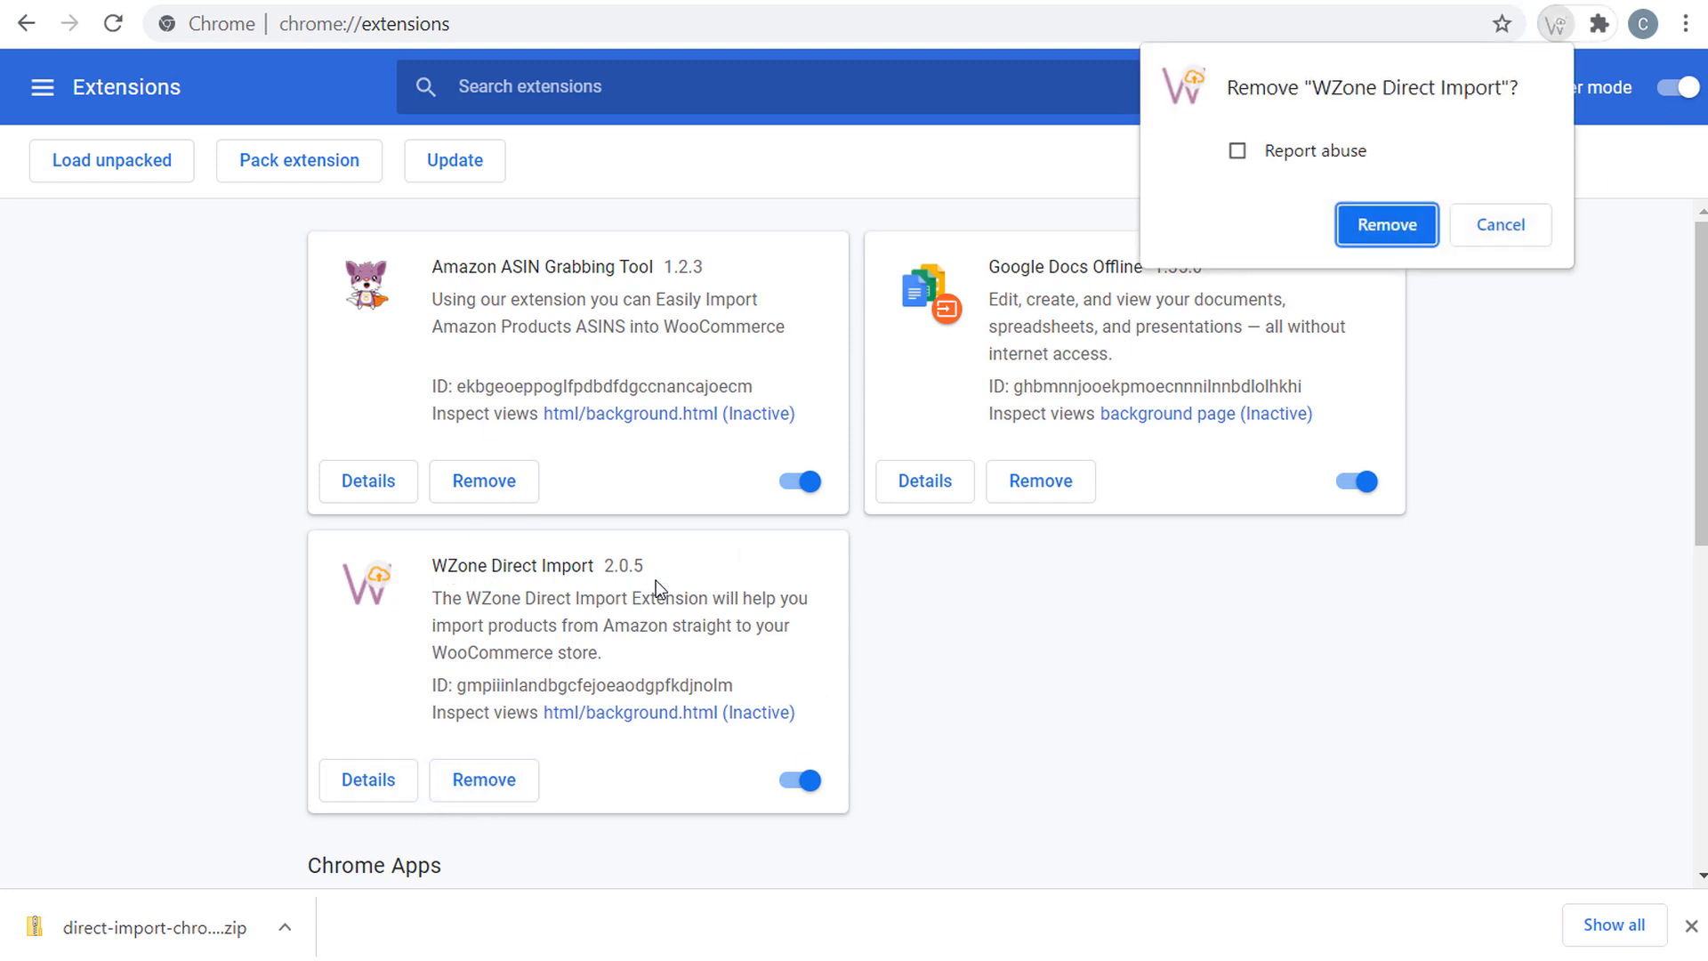
left_click(1406, 222)
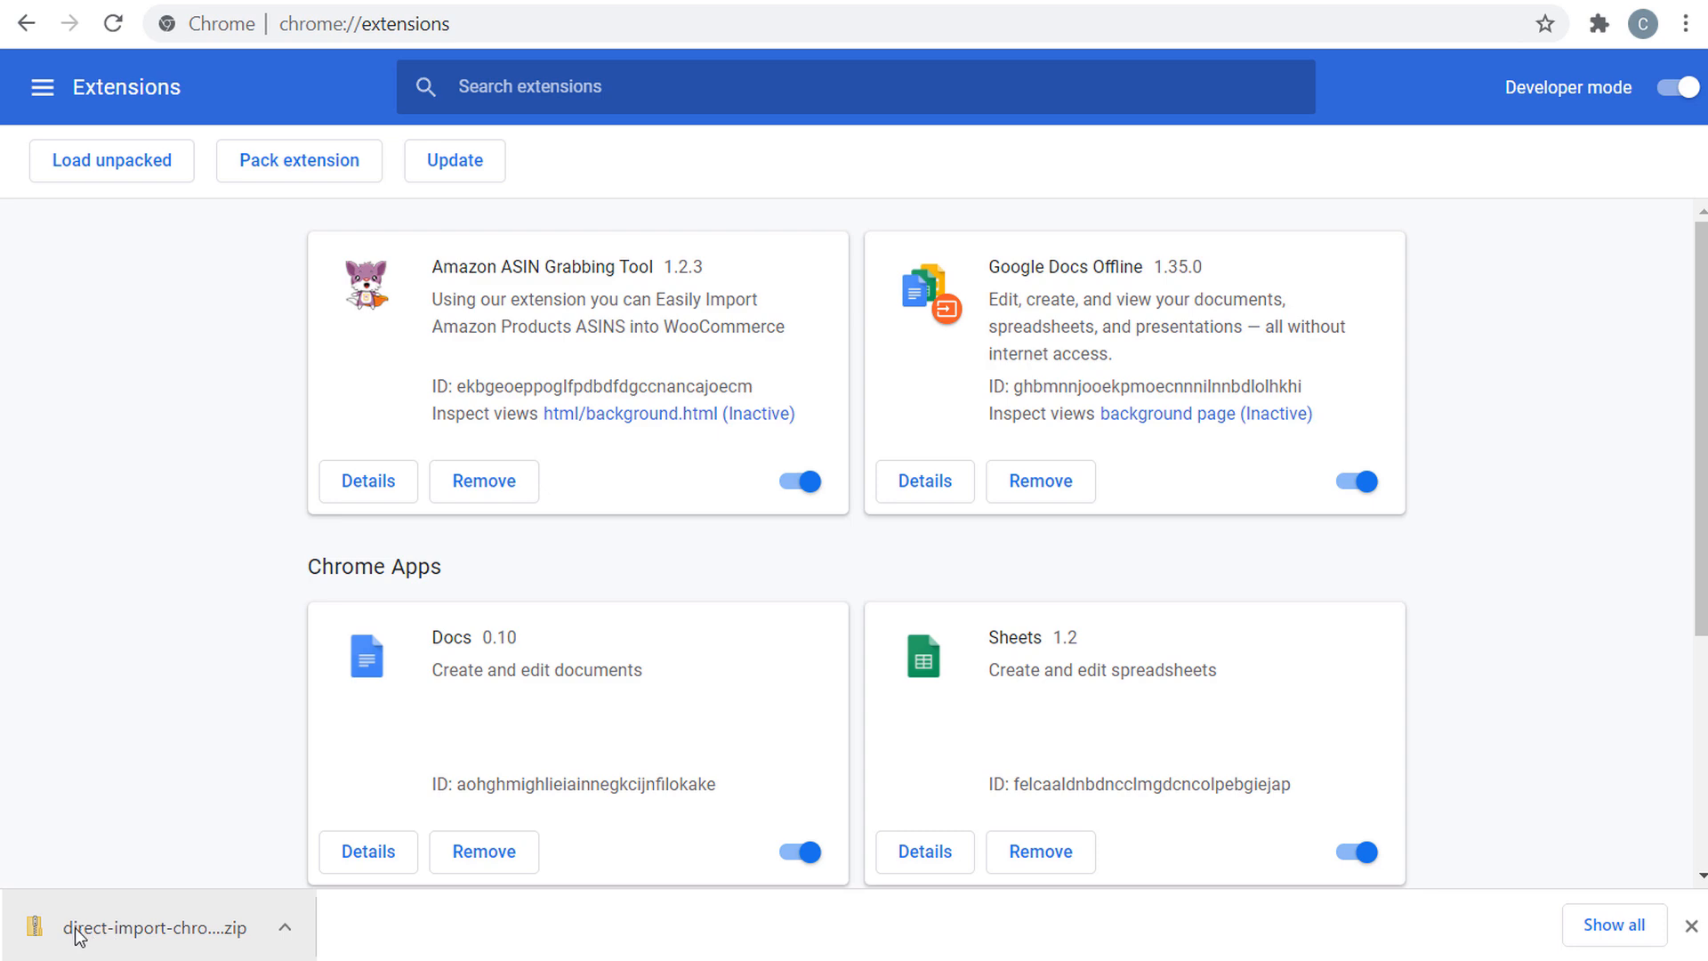
left_click(1691, 925)
- Load the unpacked extension from the inner direct-import-chrome-extension_v.2.0.6 folder in Downloads and check its listed name and version
left_click(112, 160)
double_click(336, 254)
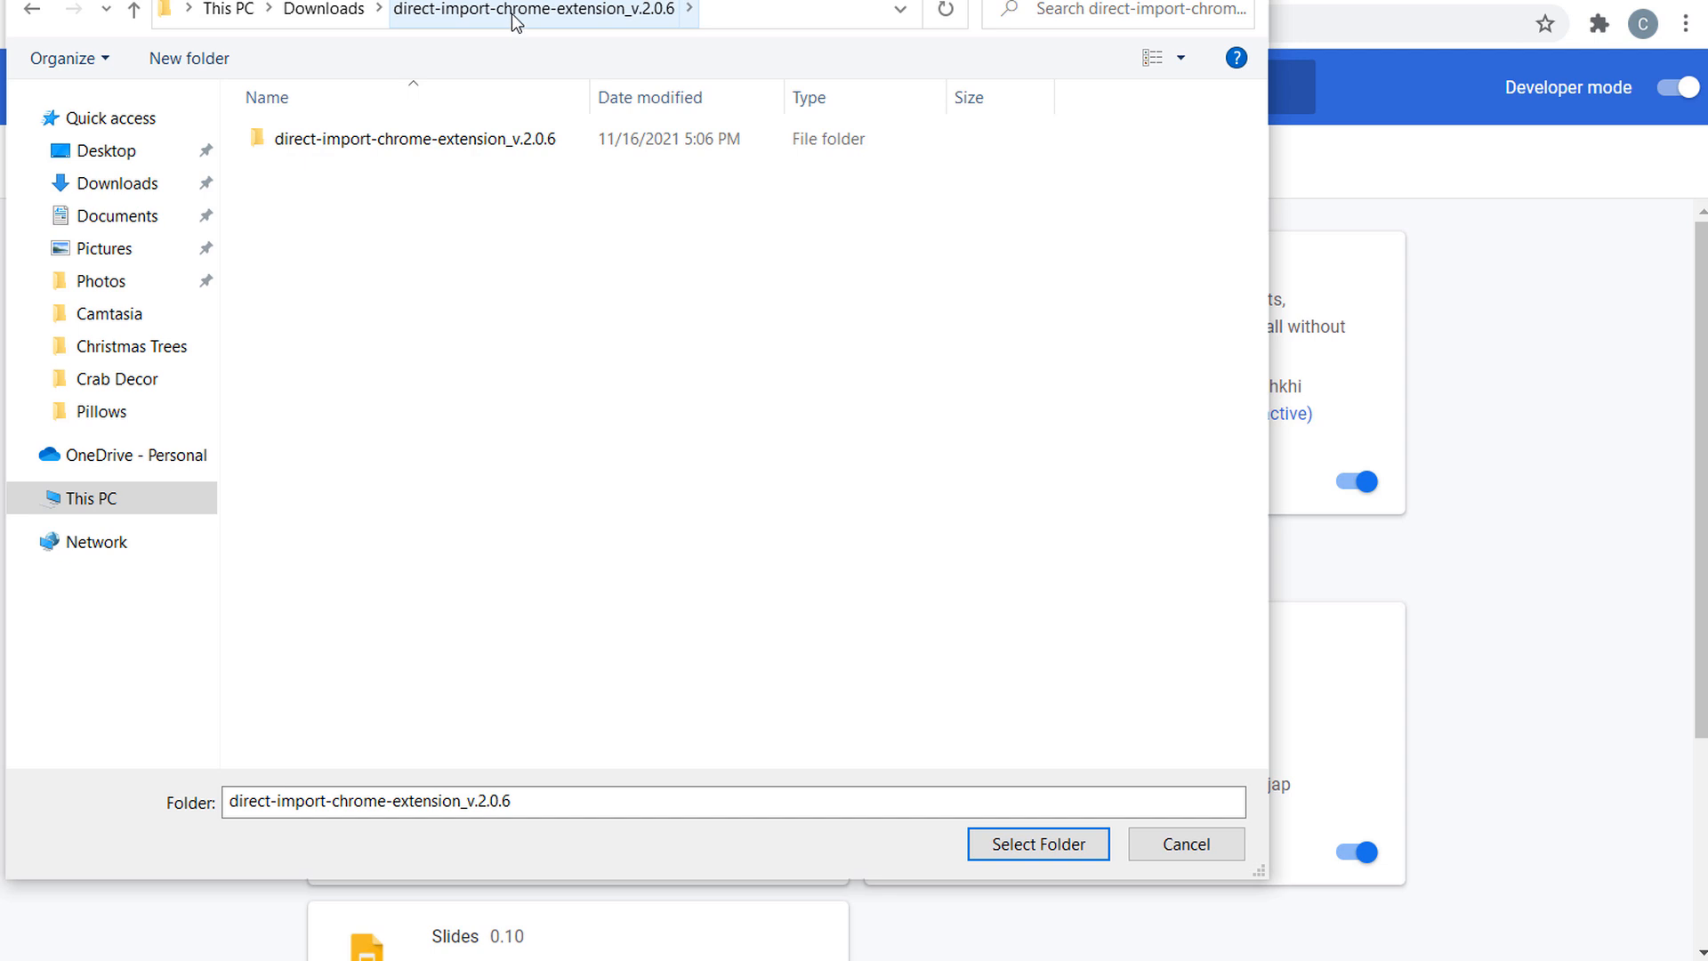
double_click(362, 141)
left_click(431, 16)
left_click(383, 145)
left_click(1050, 844)
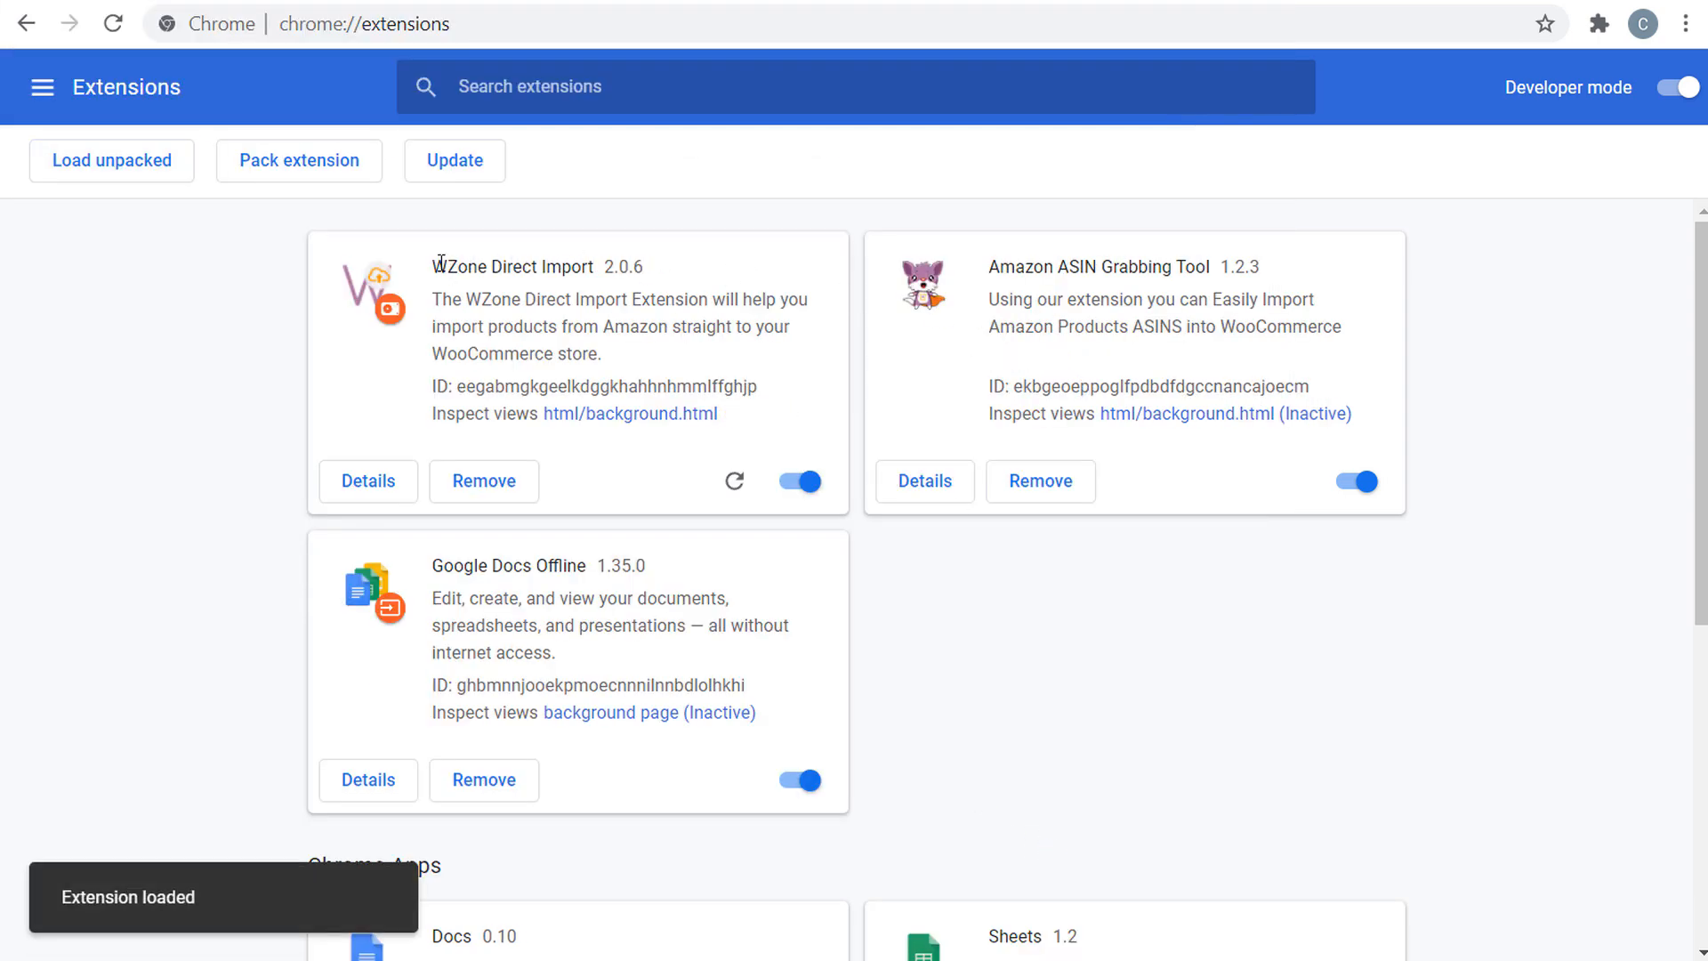
left_click_drag(443, 265, 666, 274)
left_click(701, 271)
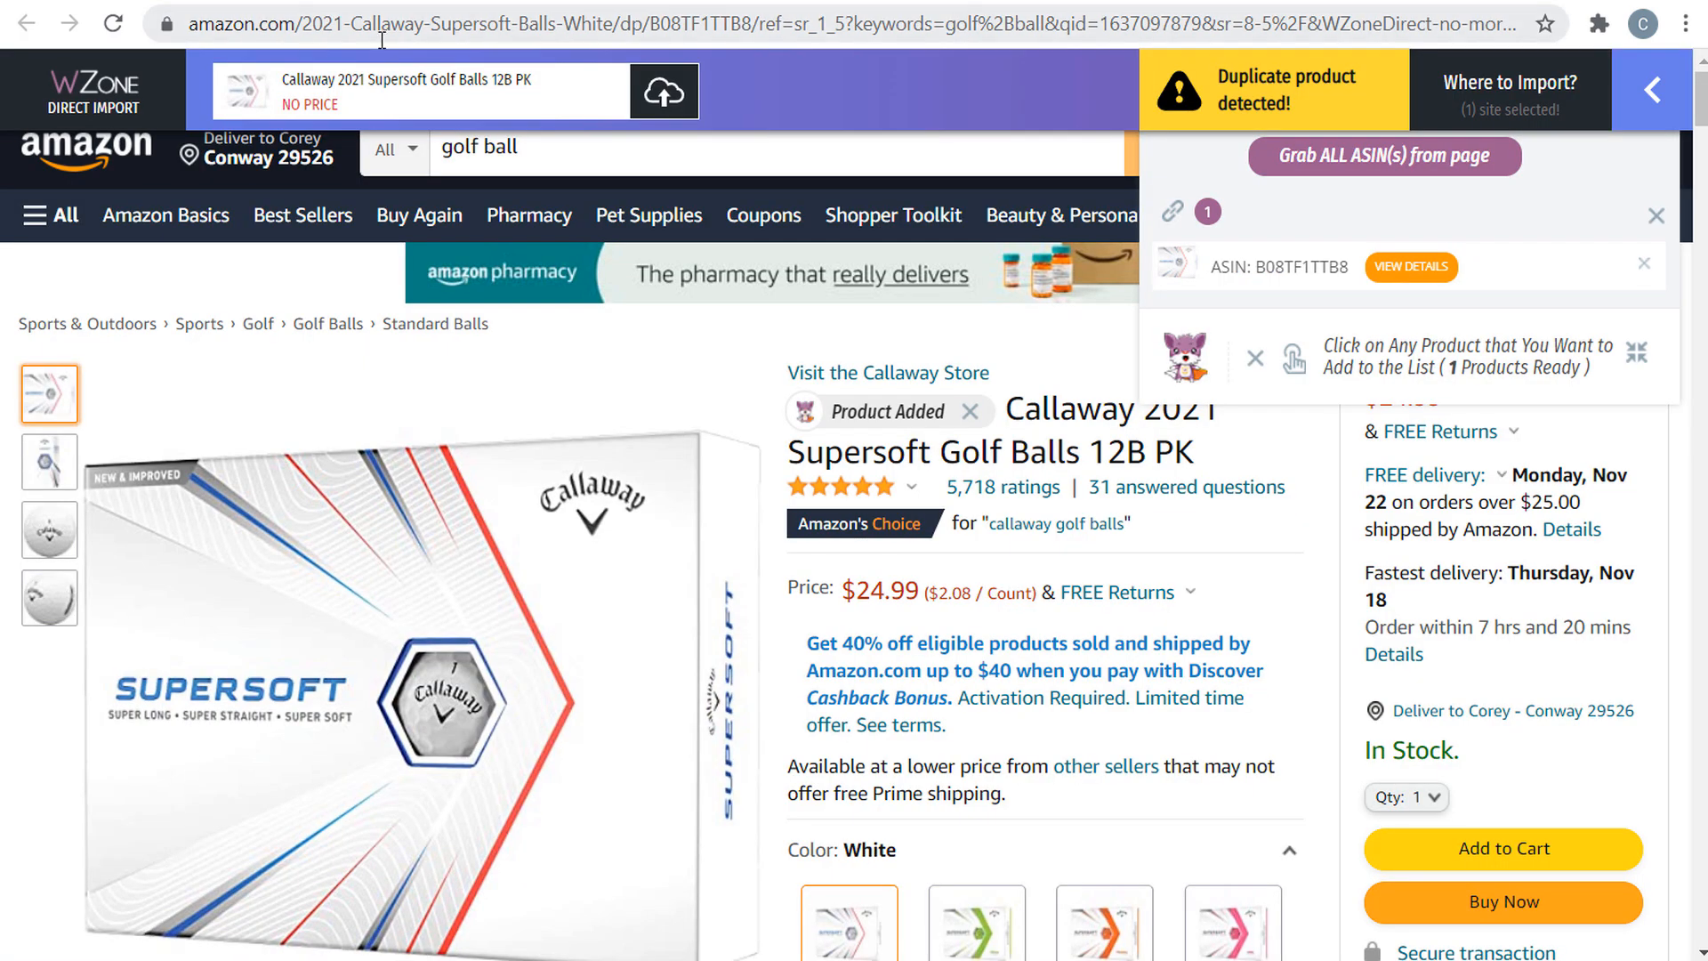
- Reload the Amazon page for the Callaway Supersoft golf balls and read the notice in the WZone Direct Import bar
left_click(117, 26)
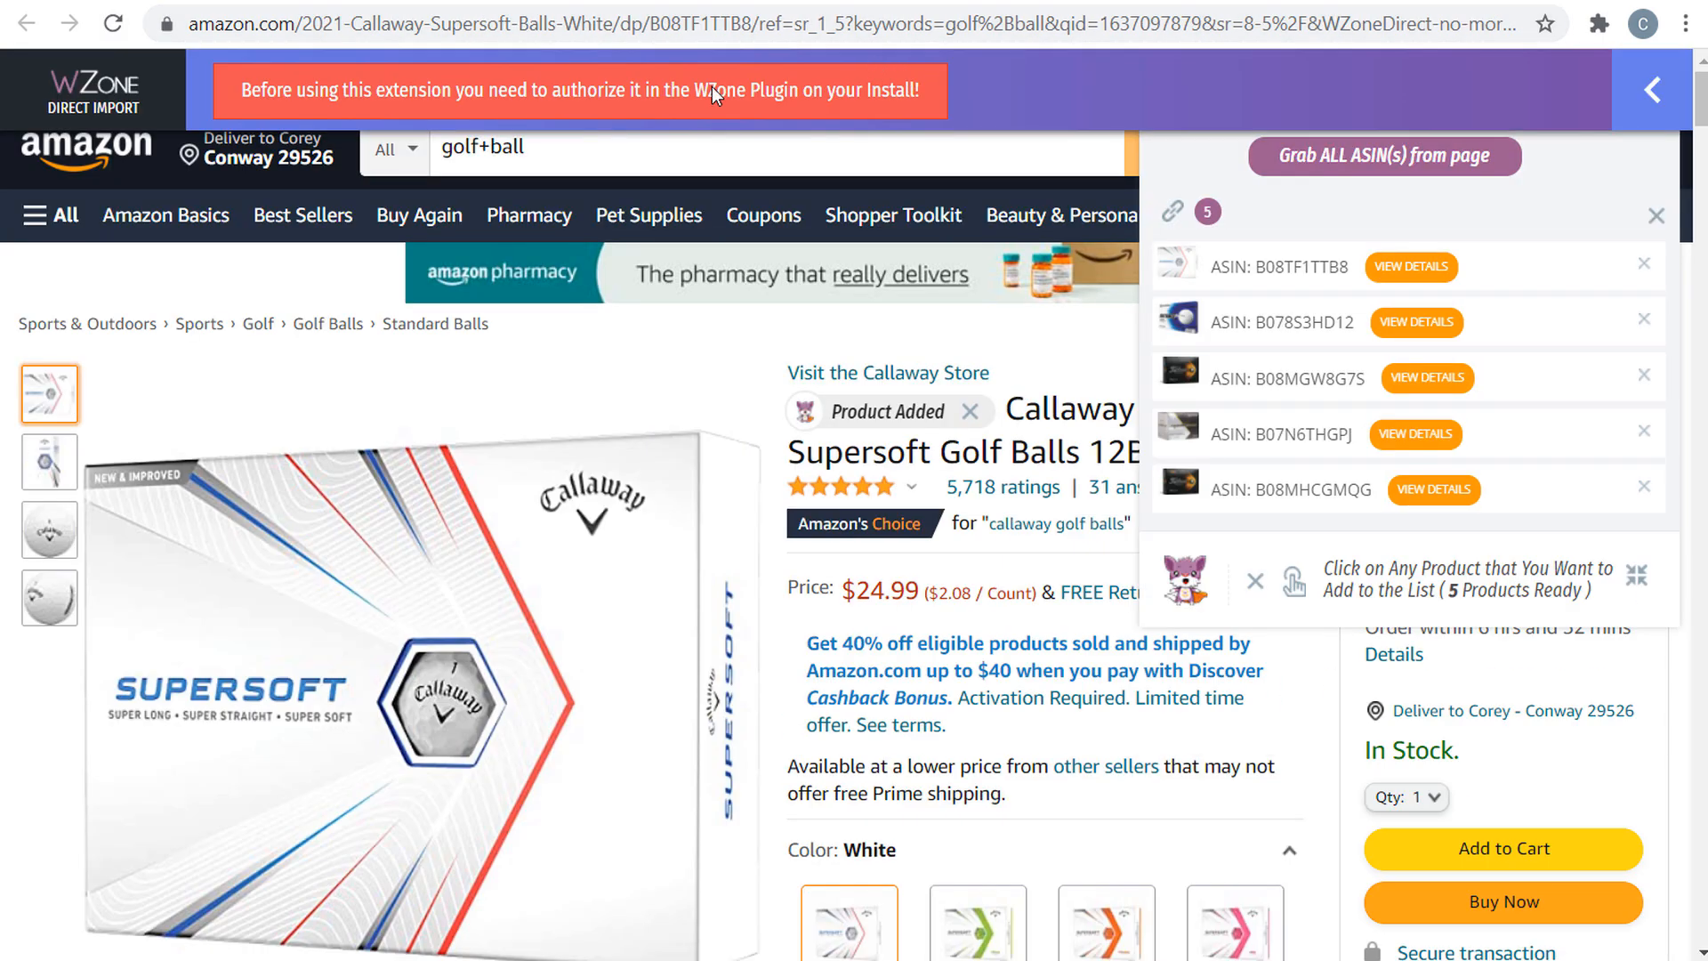
left_click_drag(251, 95, 584, 99)
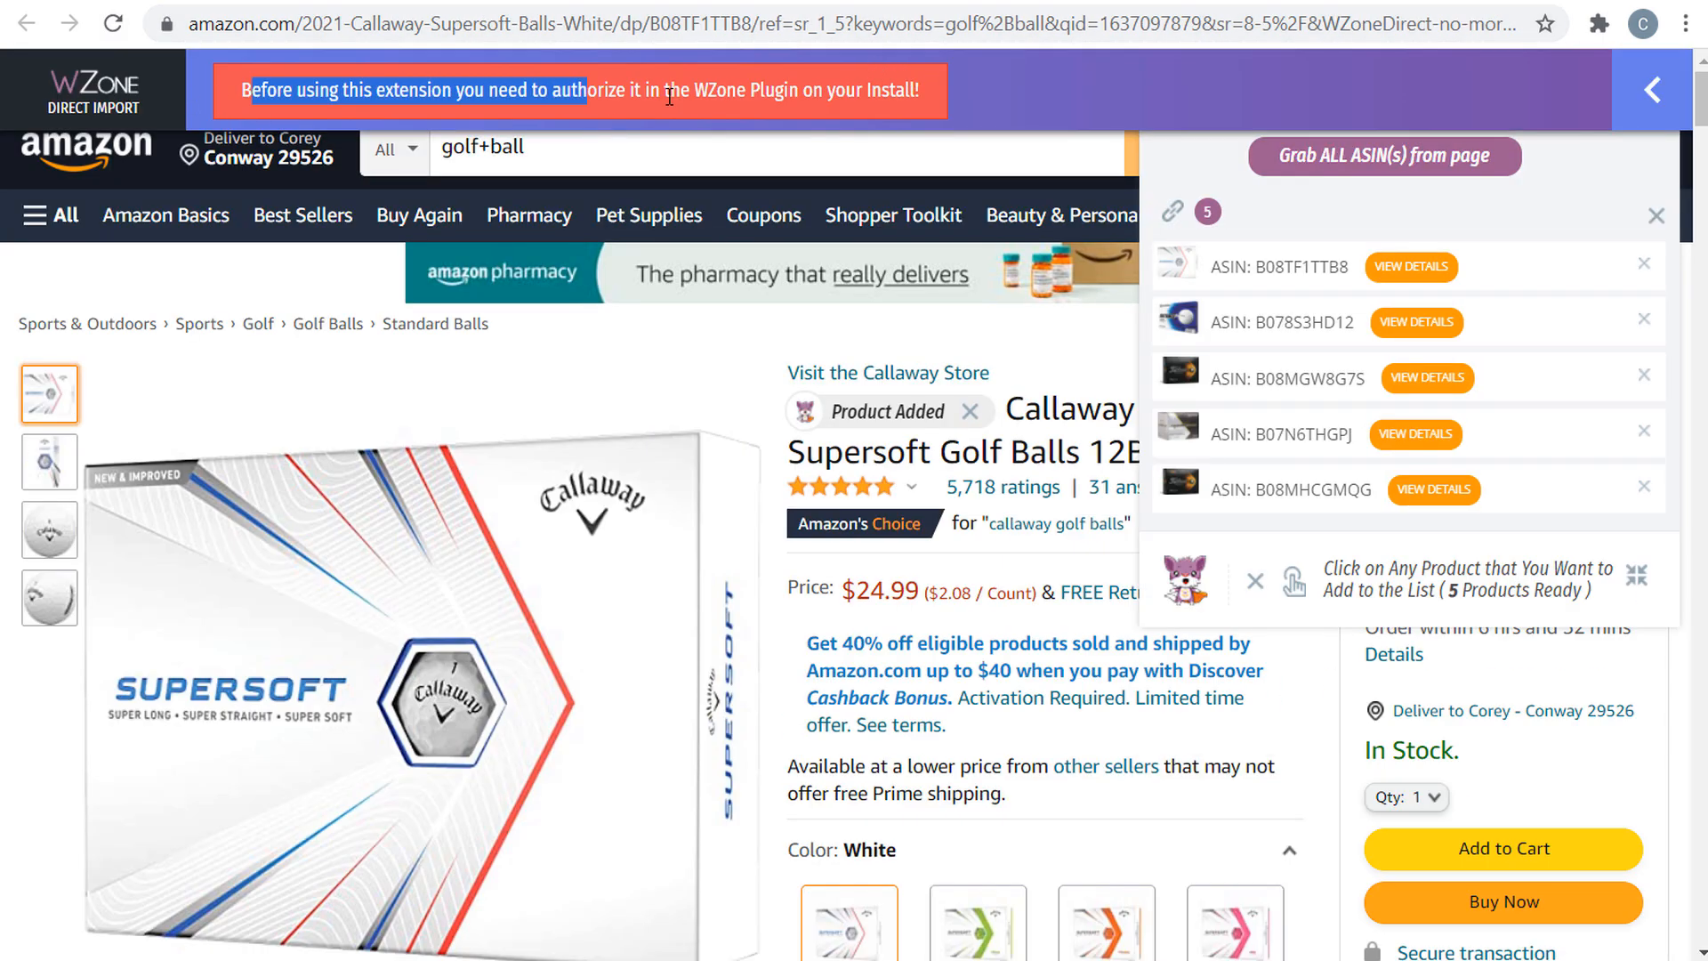
- Open WZone's Direct Import Extension page in the store admin to authorize the extension, and reload the Callaway Supersoft page on Amazon
left_click(670, 96)
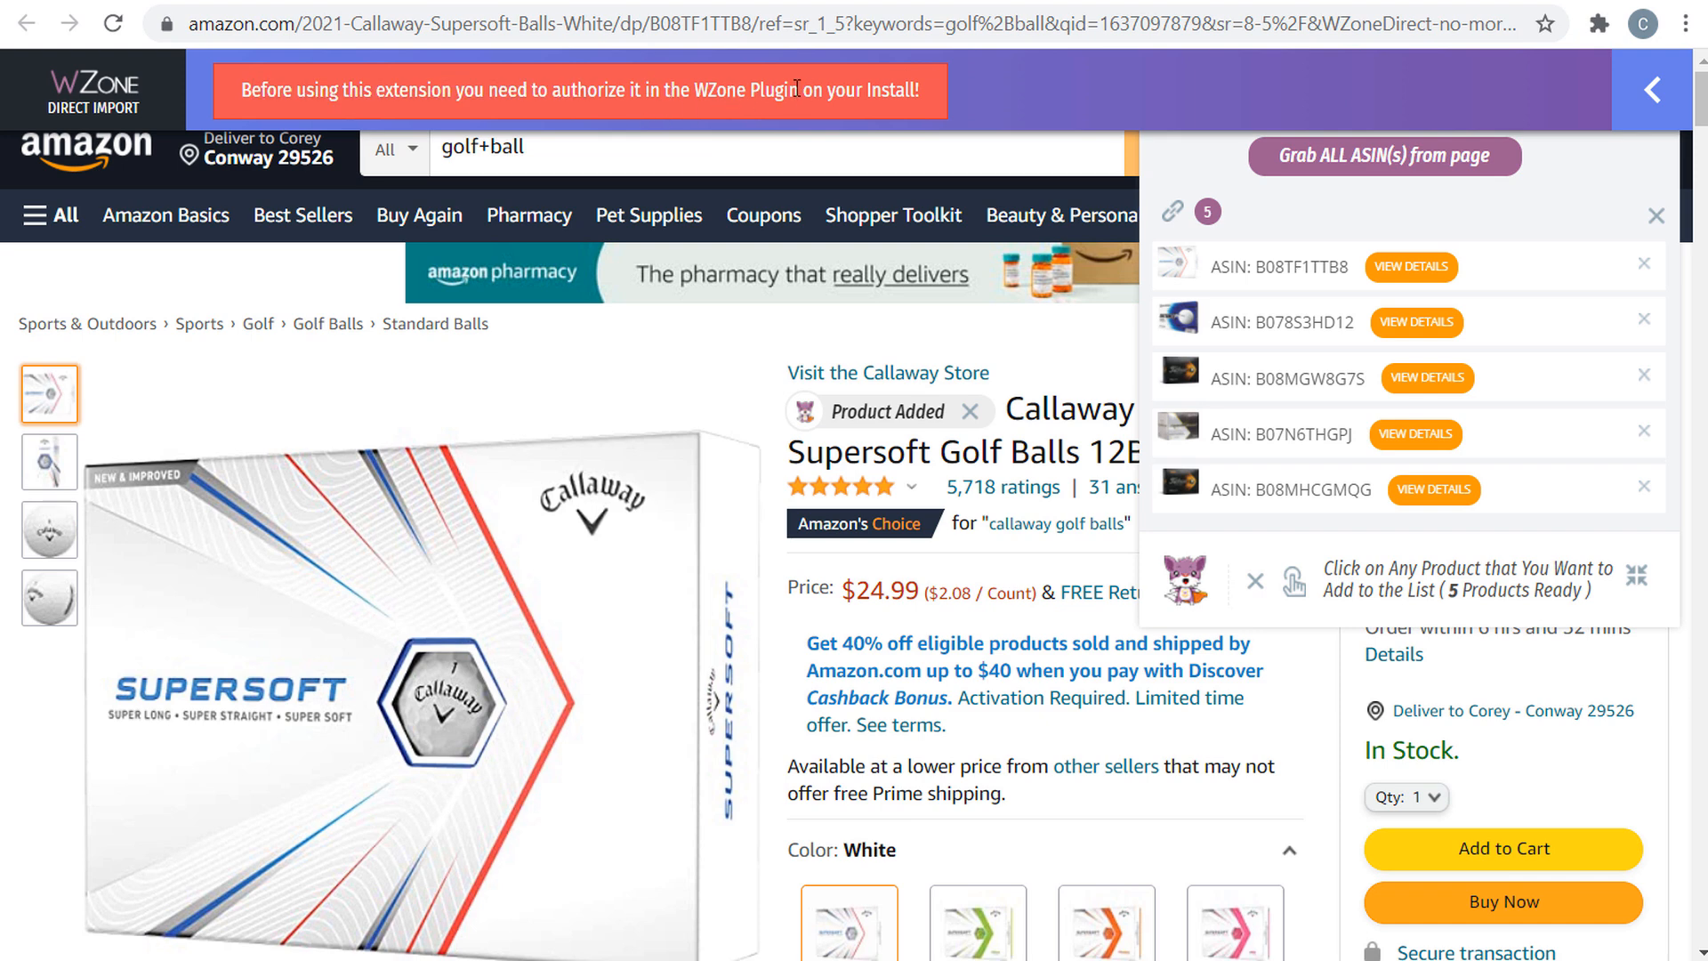
left_click(191, 5)
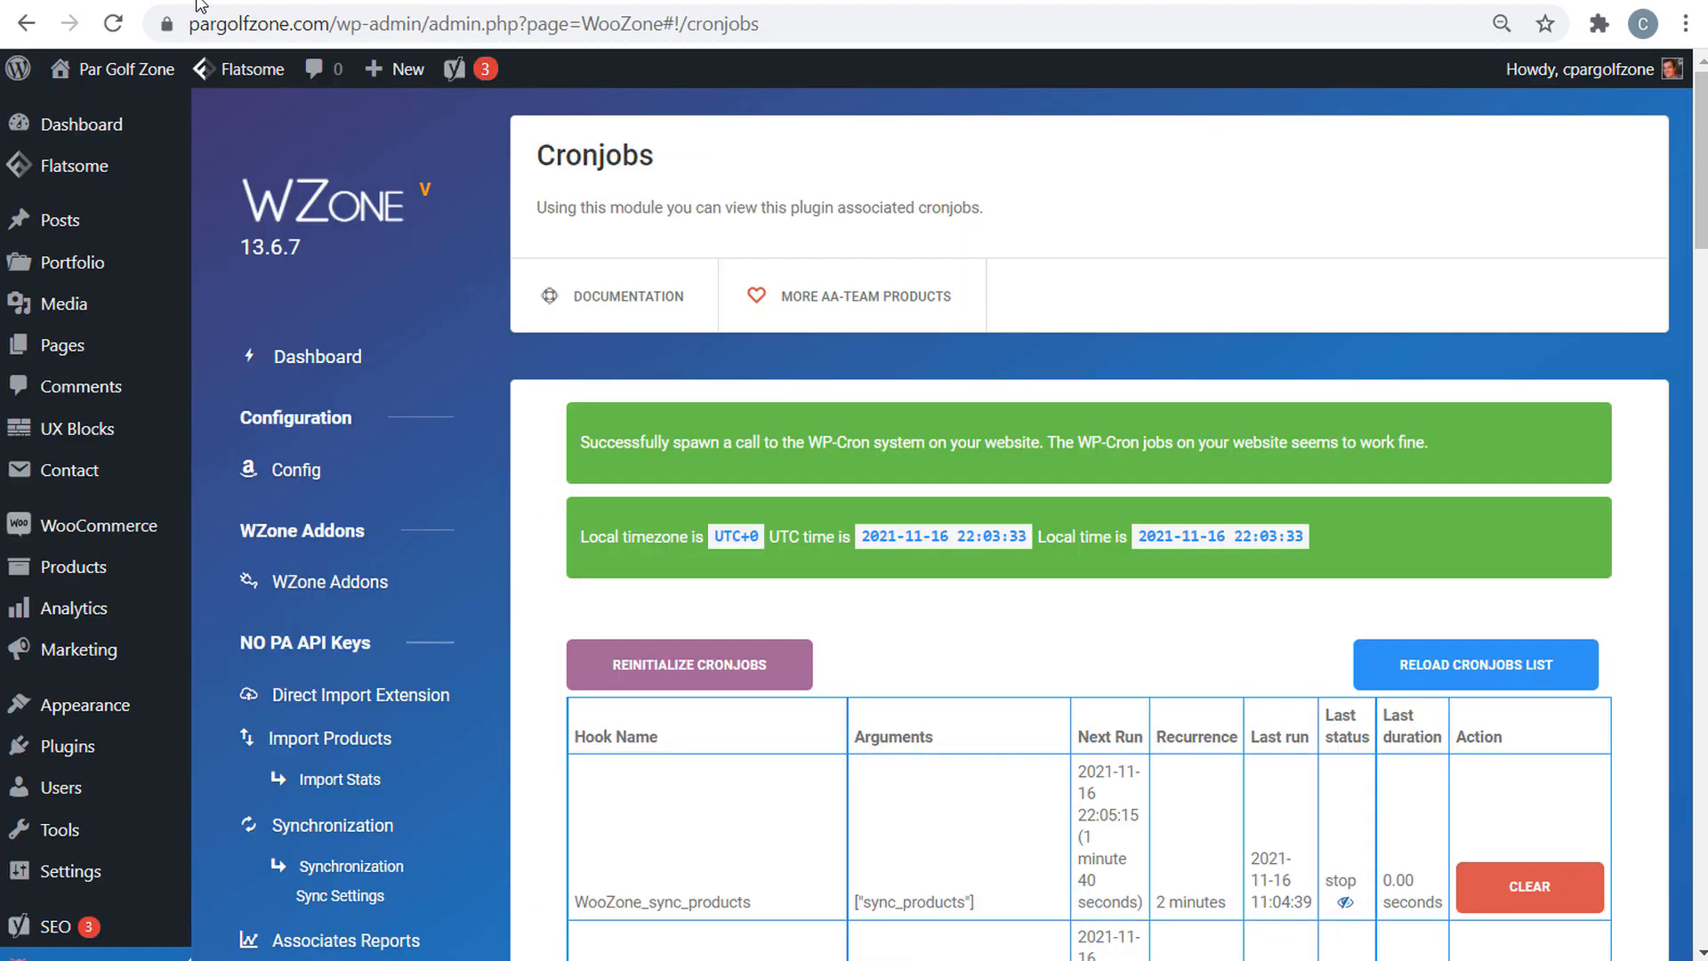
left_click(278, 697)
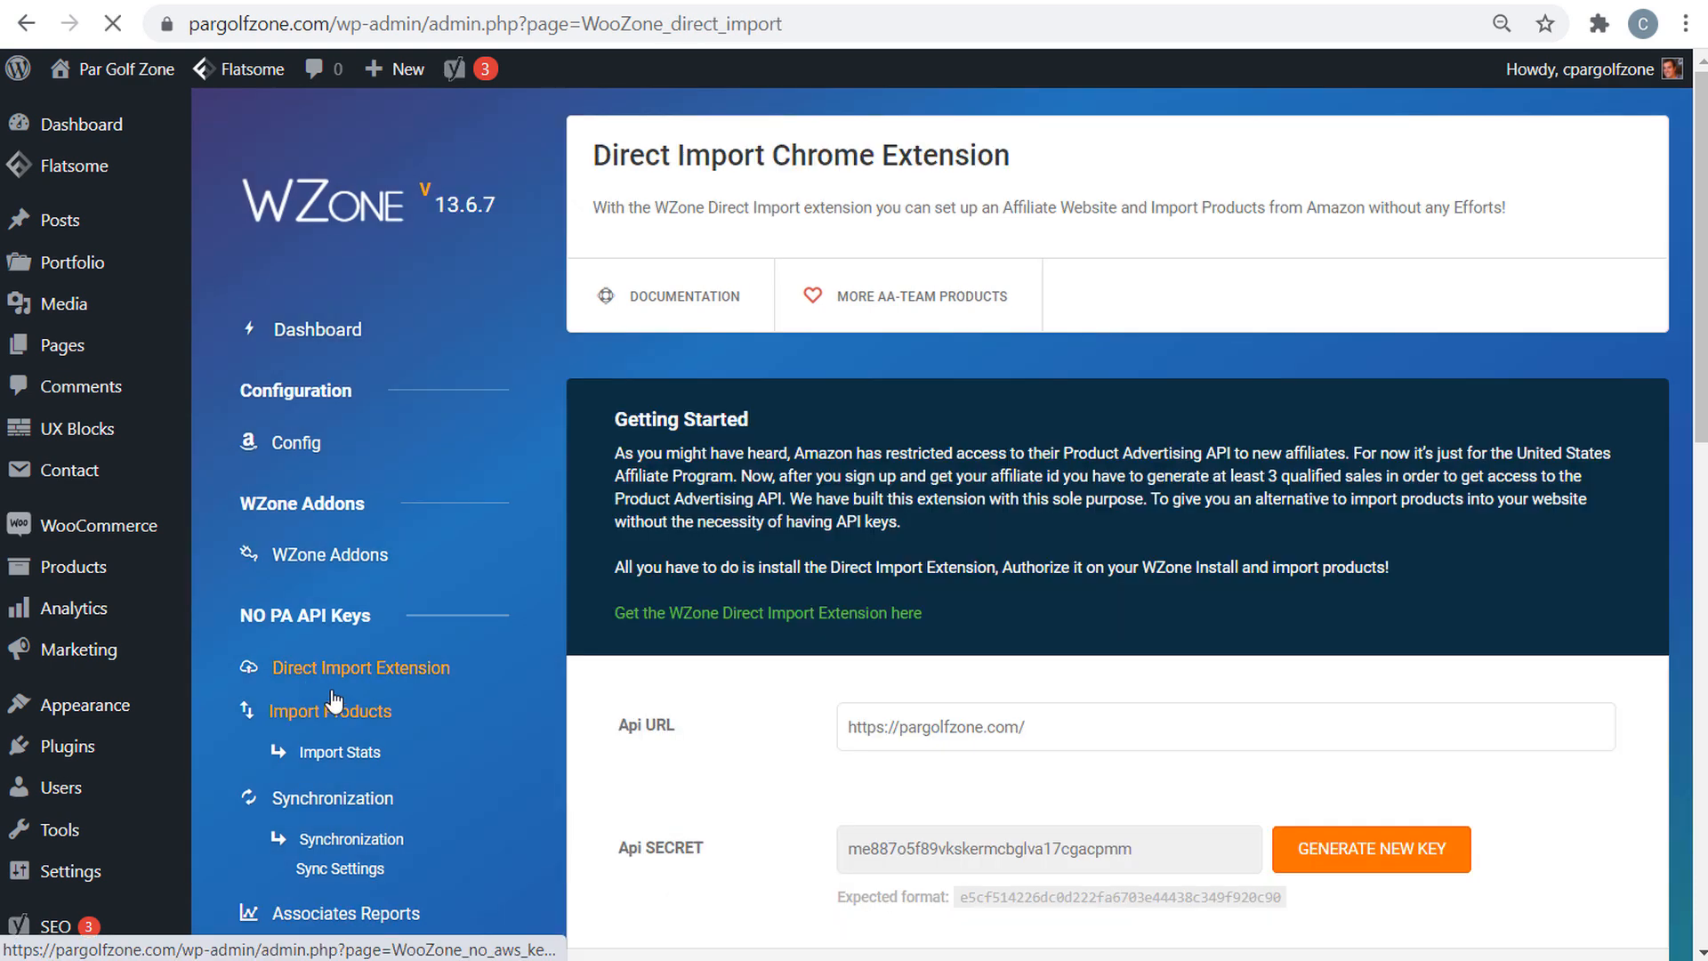
left_click(1063, 82)
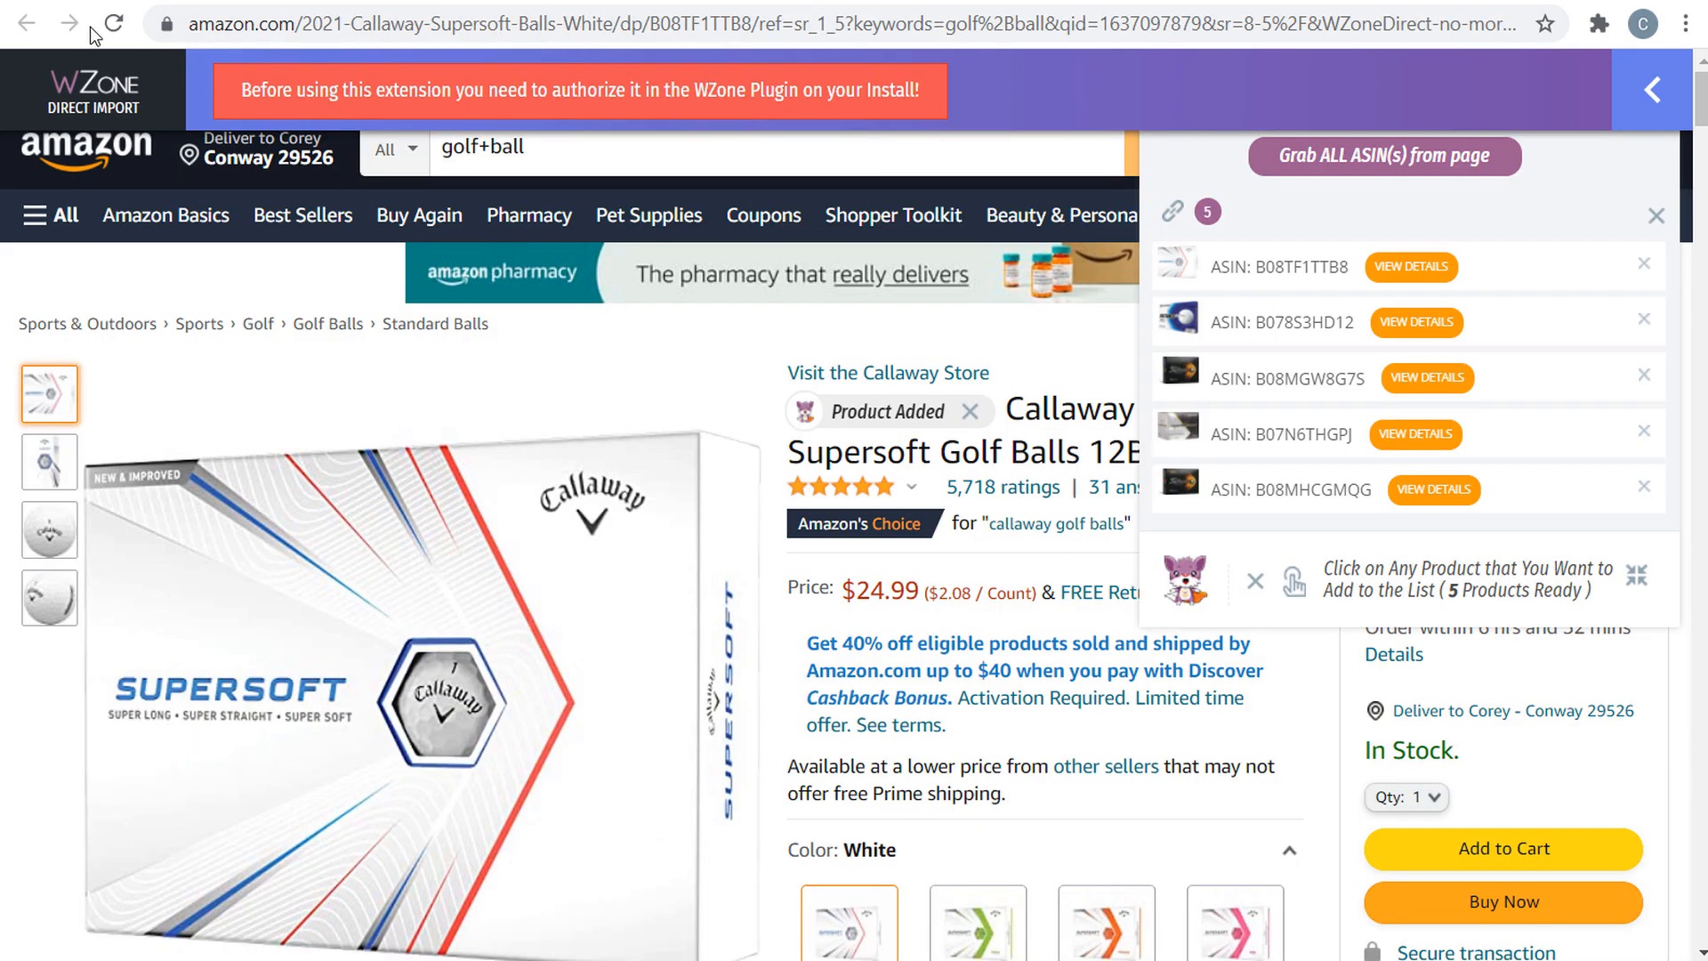
left_click(113, 23)
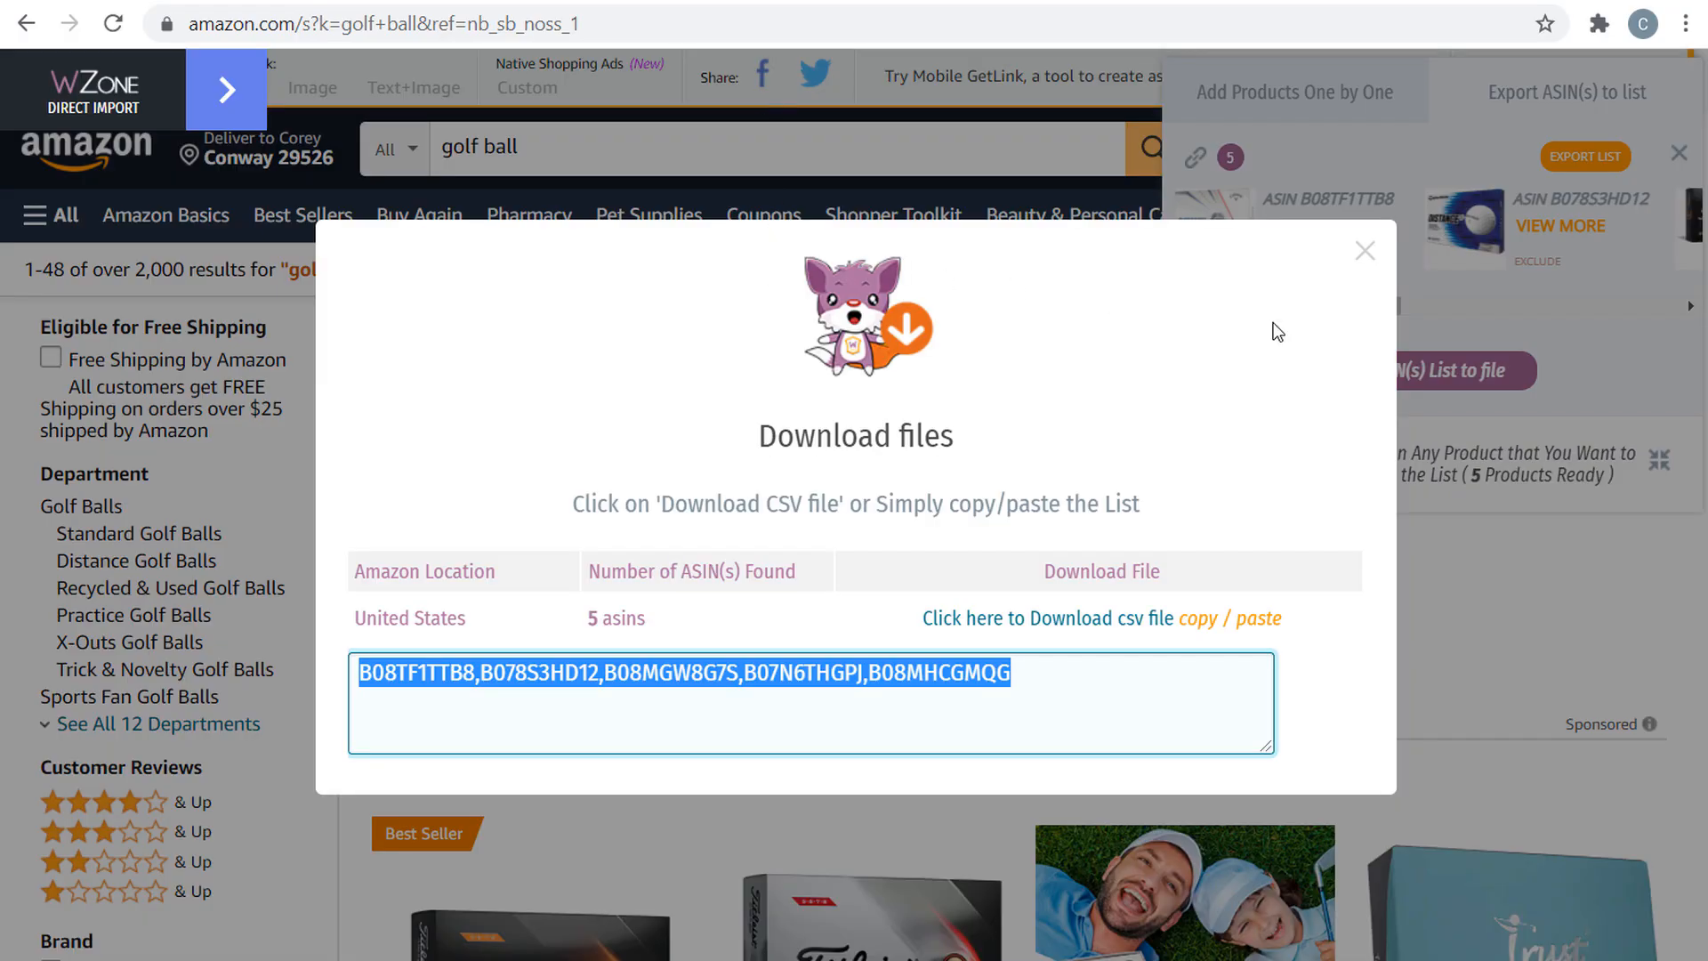
- Close the ASIN download dialog on the Amazon results page and search for callaway golf ball
left_click(1366, 253)
left_click(437, 144)
type("callaway")
key("Return")
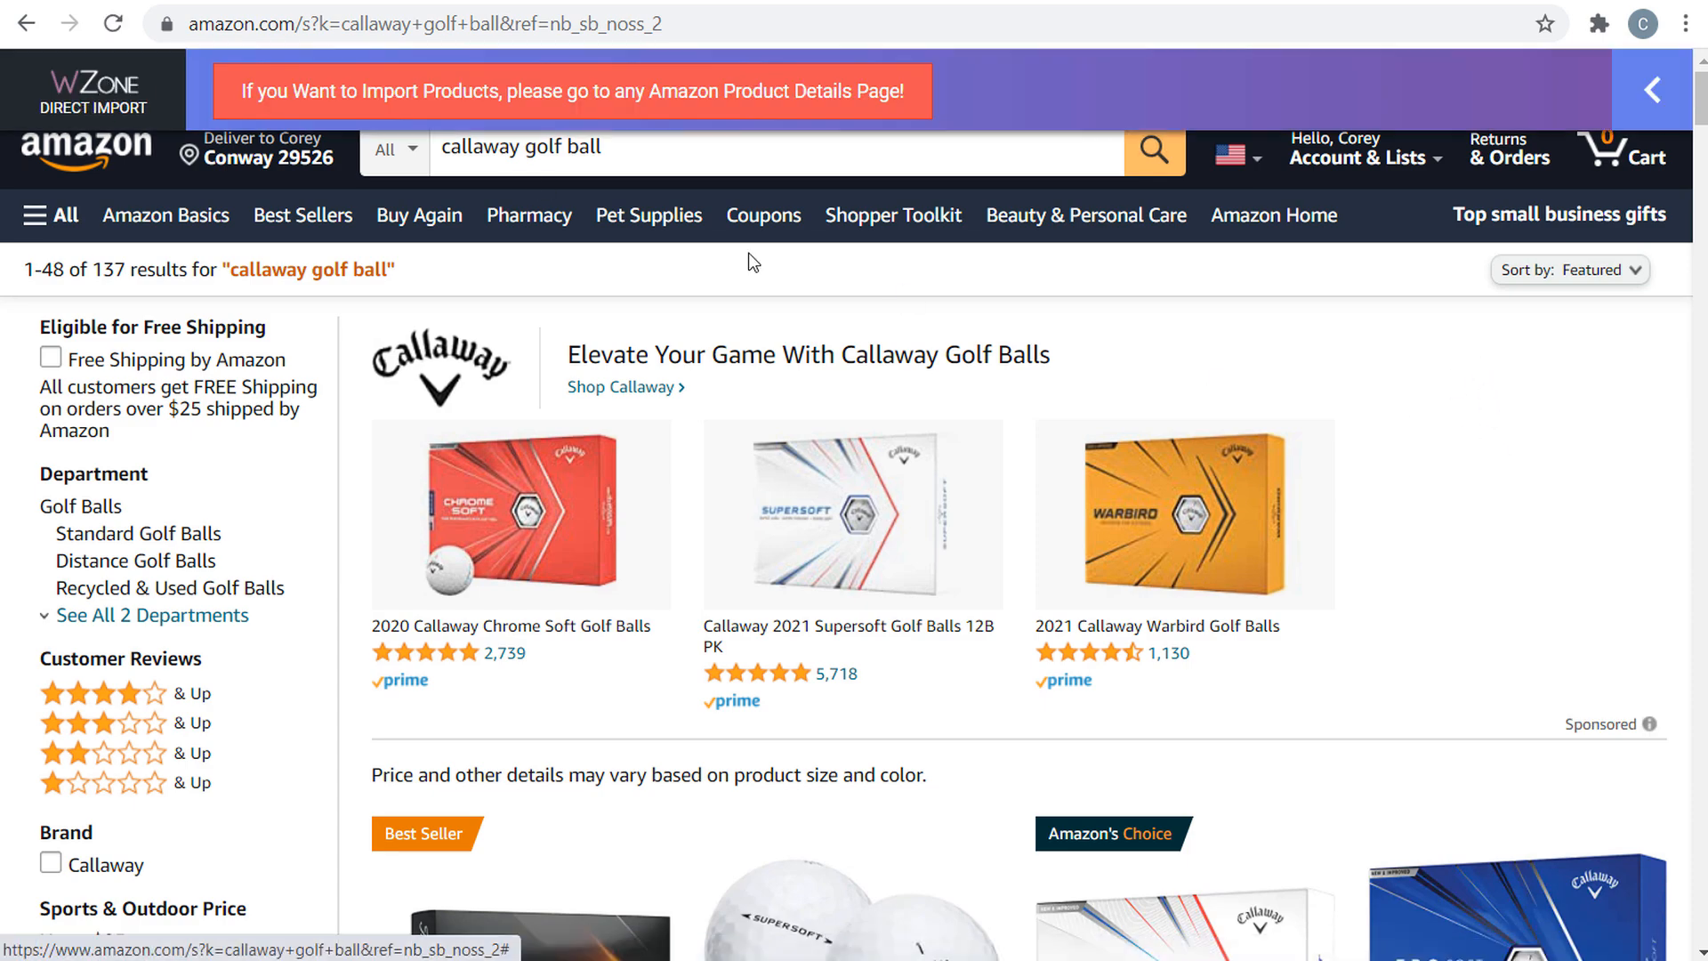
- Open the Callaway ERC Triple Track, 36 Supersoft used, 2021 Supersoft and 2020 Chrome Soft golf balls in separate new tabs
scroll(1358, 320, "down", 5)
scroll(1468, 267, "down", 1)
right_click(1477, 268)
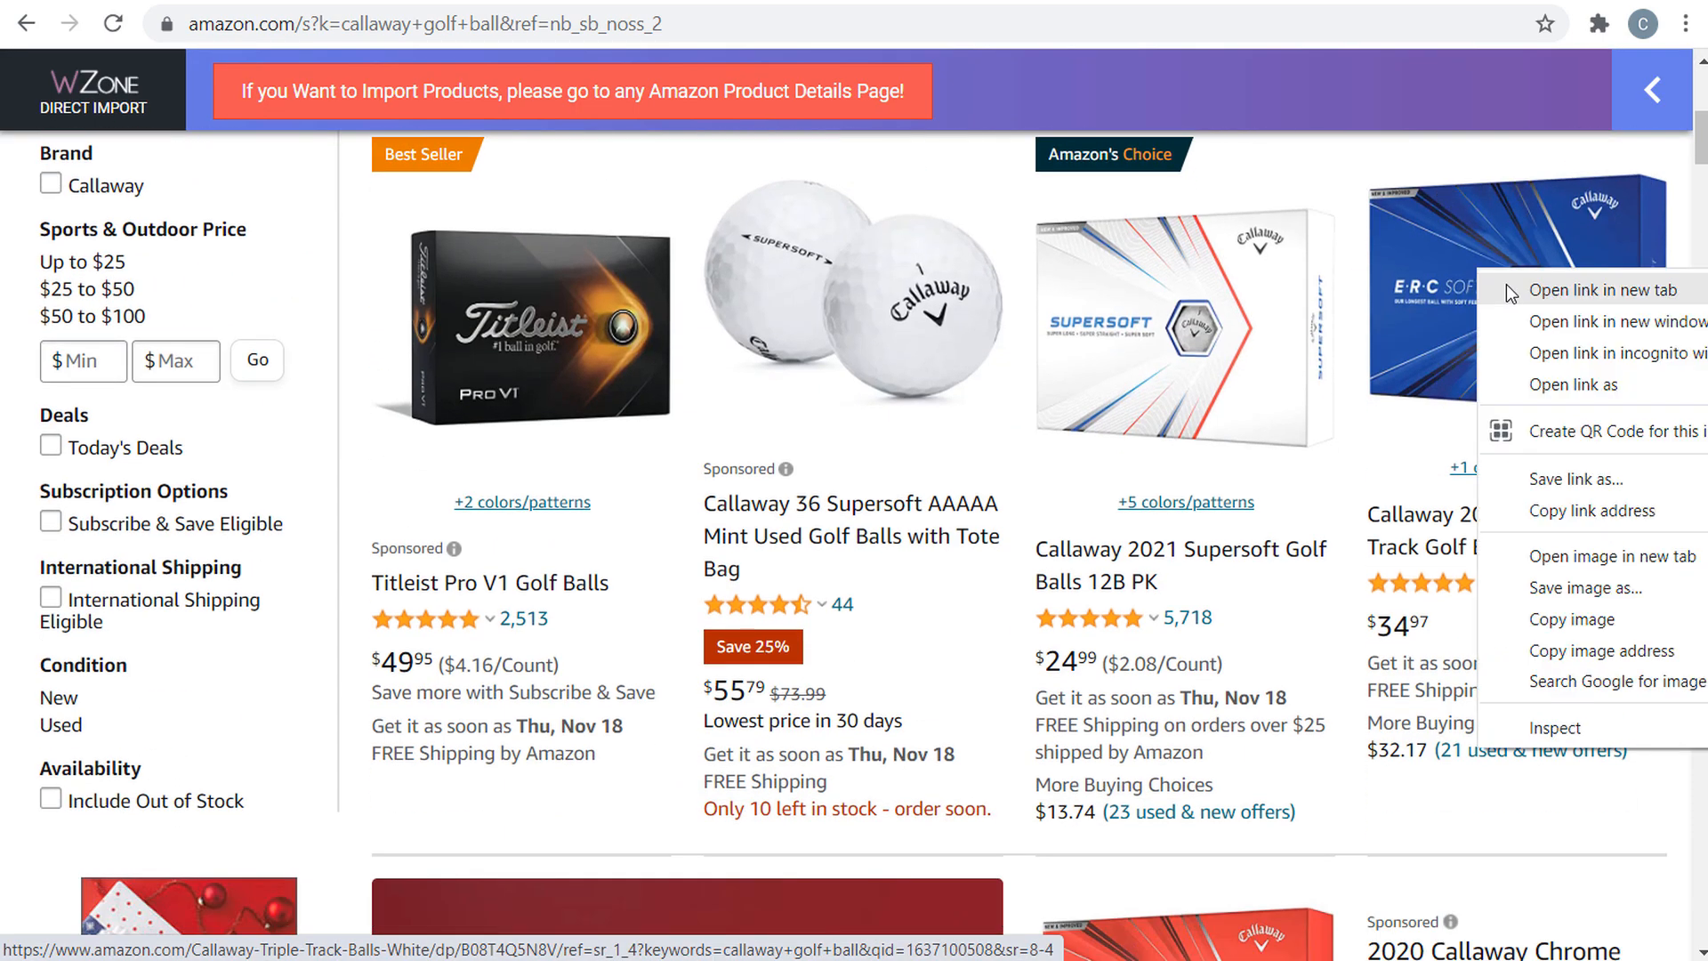
left_click(1506, 285)
right_click(840, 292)
left_click(890, 313)
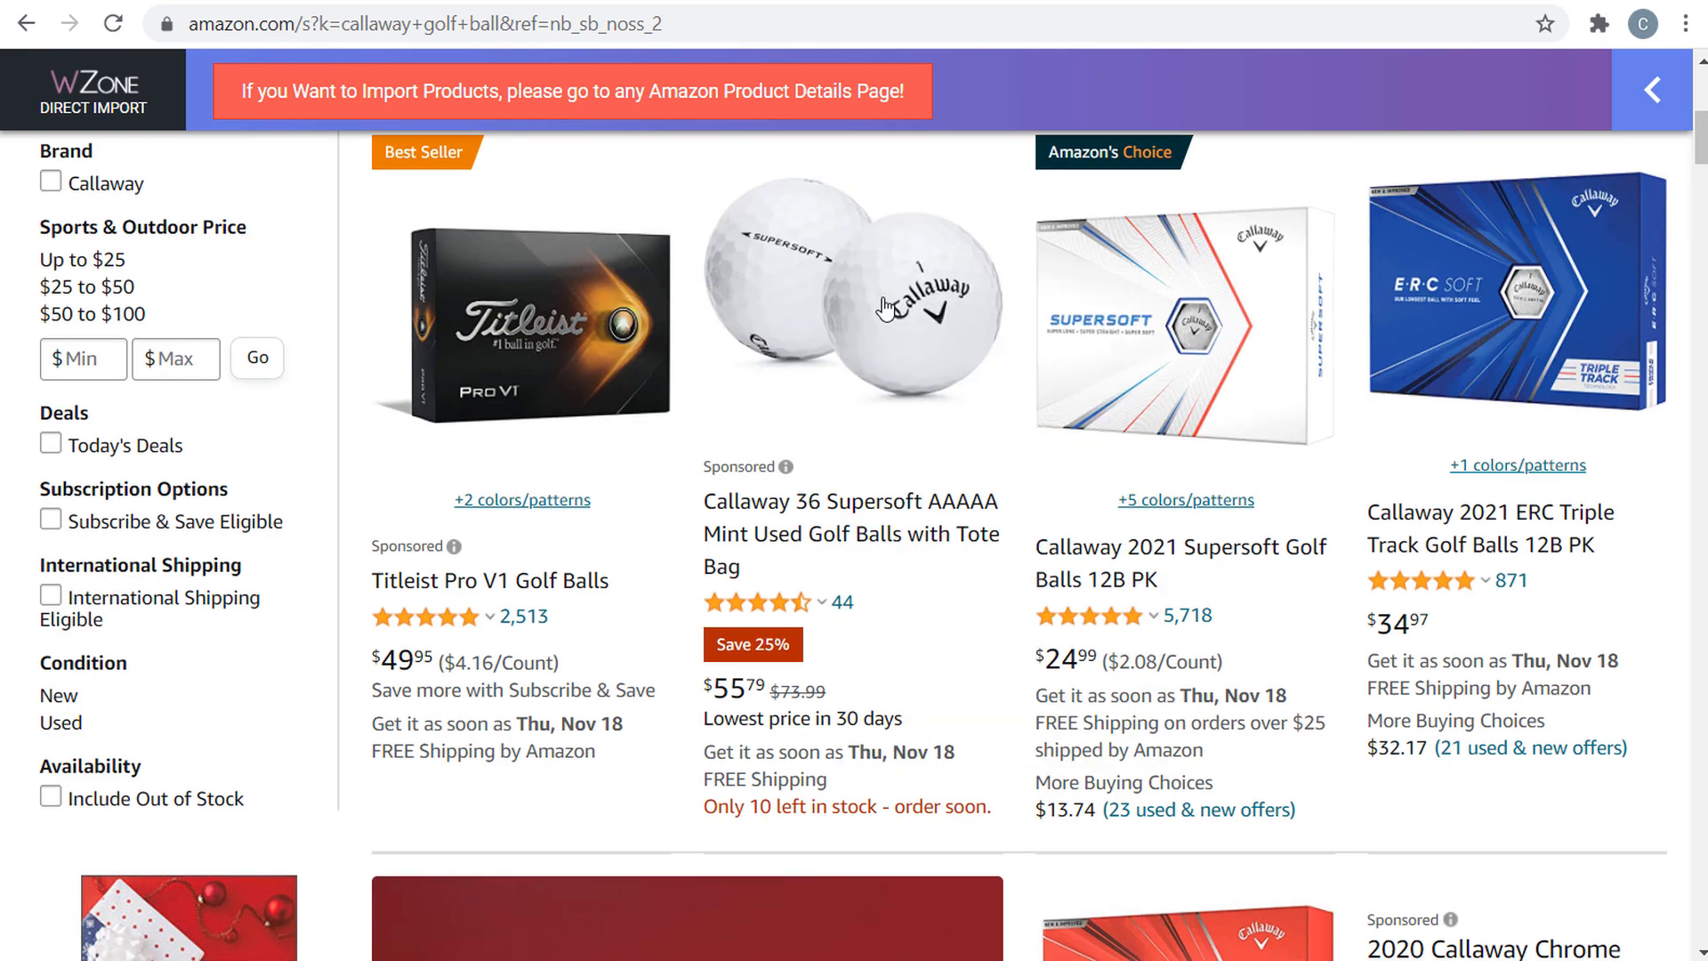
scroll(869, 296, "down", 8)
scroll(869, 296, "down", 3)
right_click(564, 380)
left_click(615, 399)
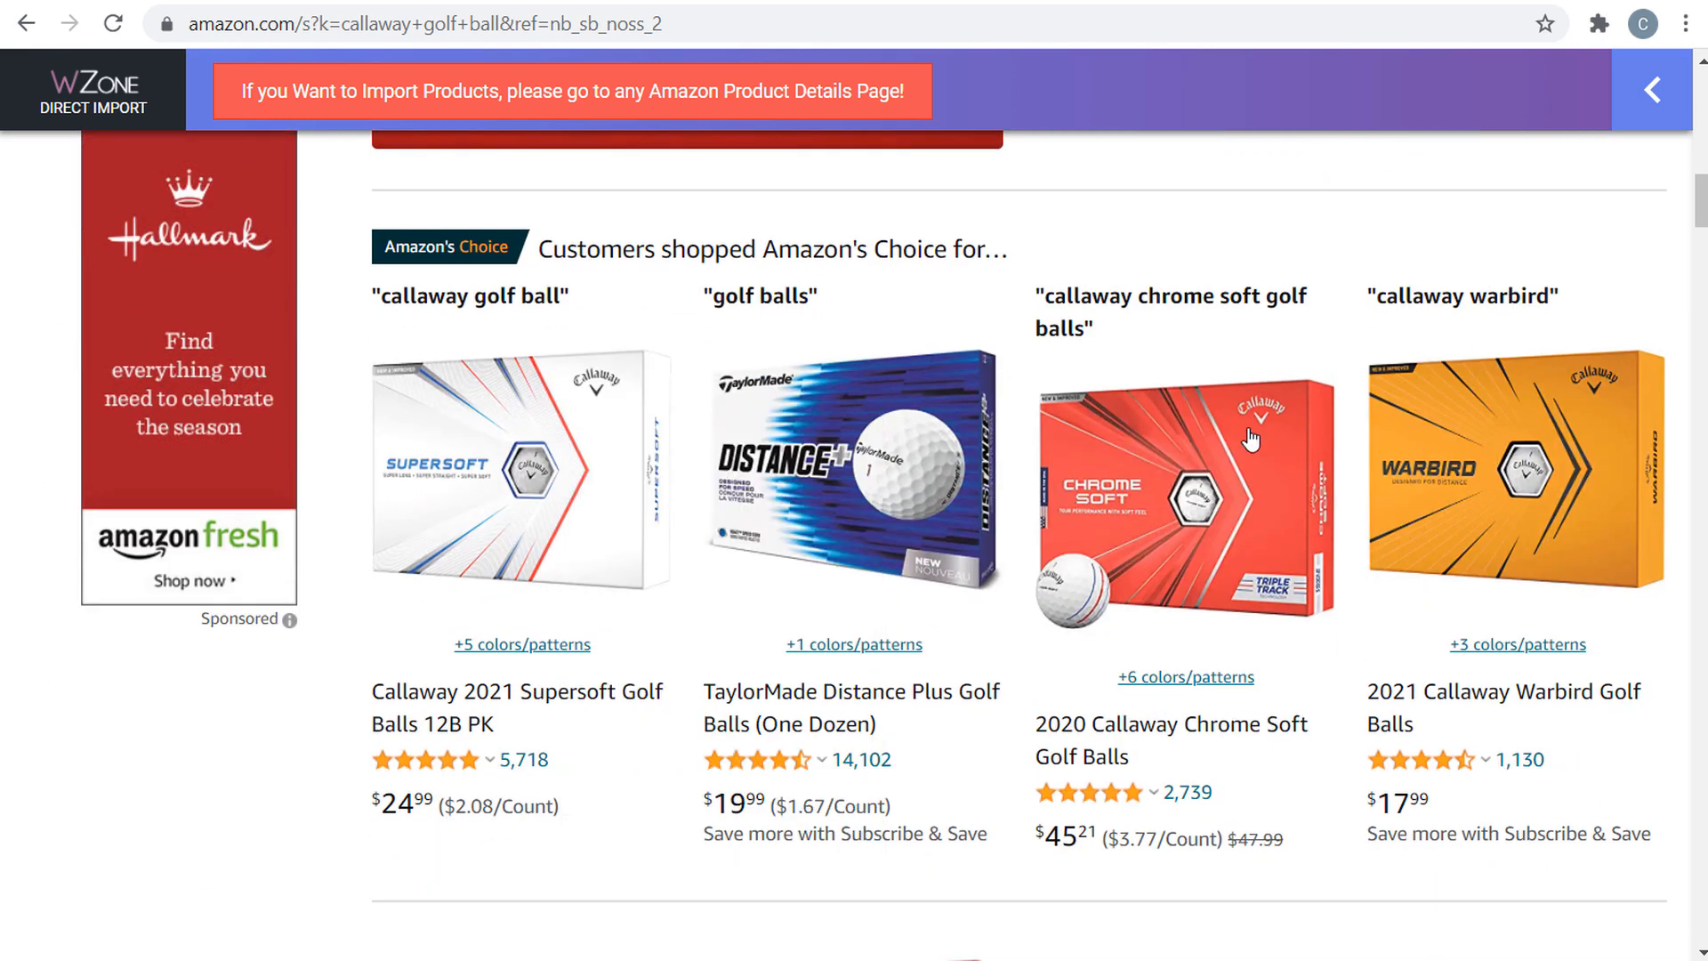
right_click(1252, 427)
left_click(1298, 442)
- Check the WZone Direct Import bar for duplicate status on the Supersoft, ERC Triple Track and 36 Supersoft used product pages
left_click(680, 2)
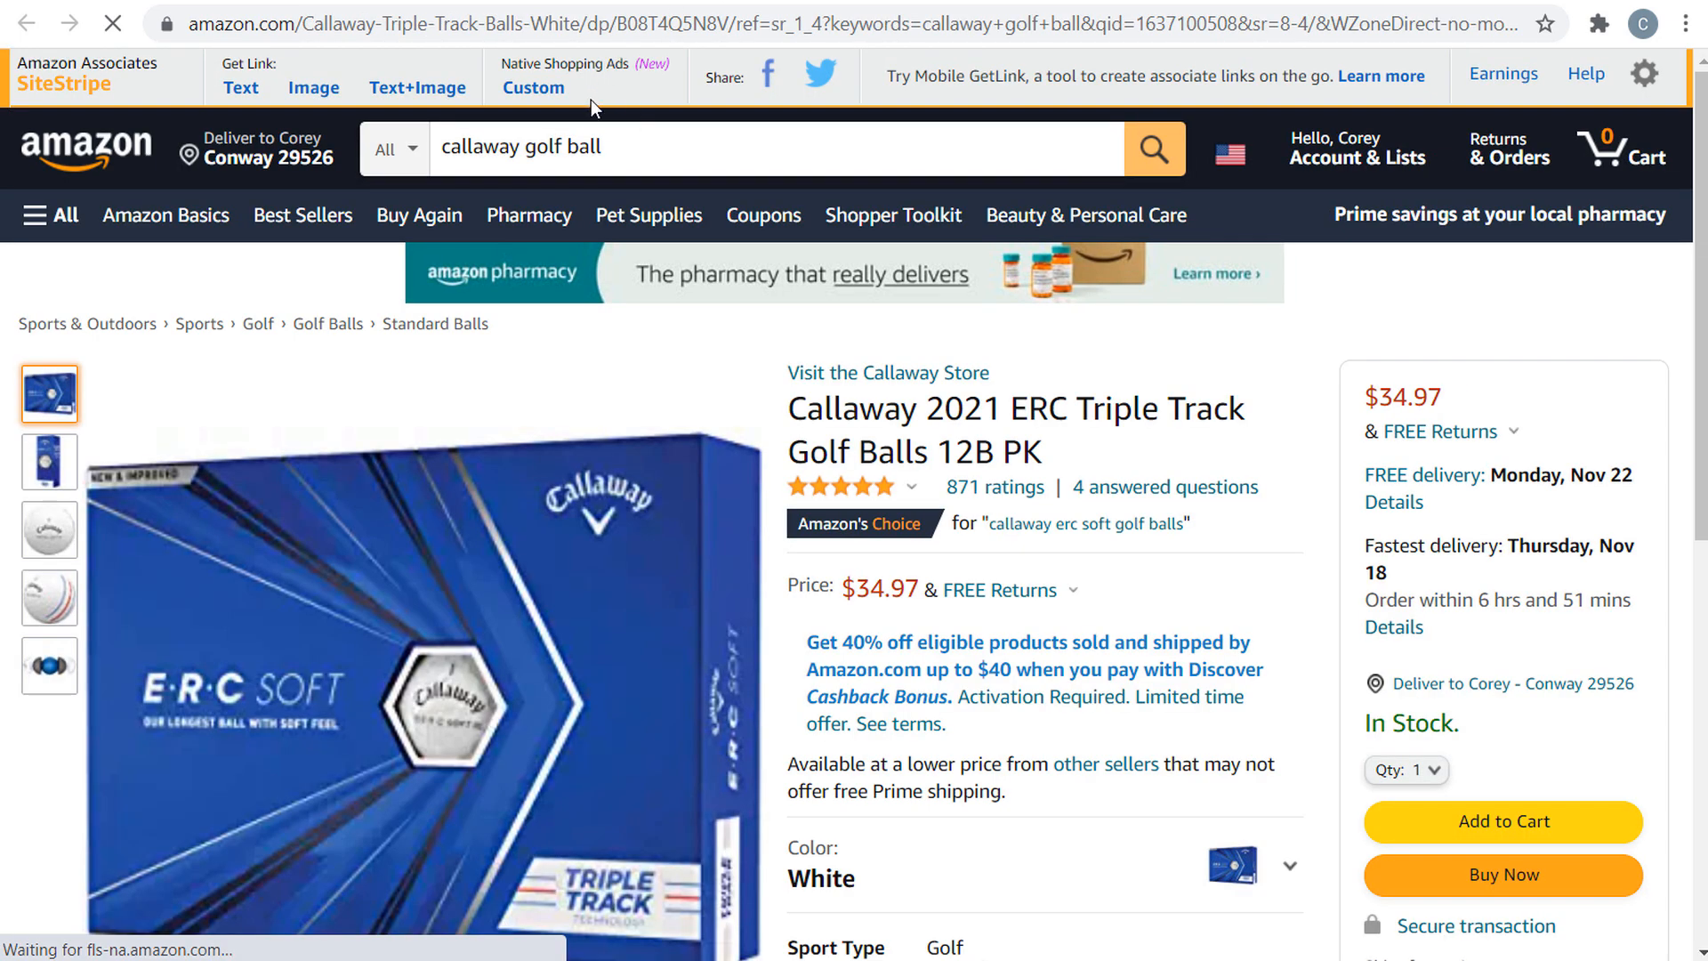
left_click(1005, 2)
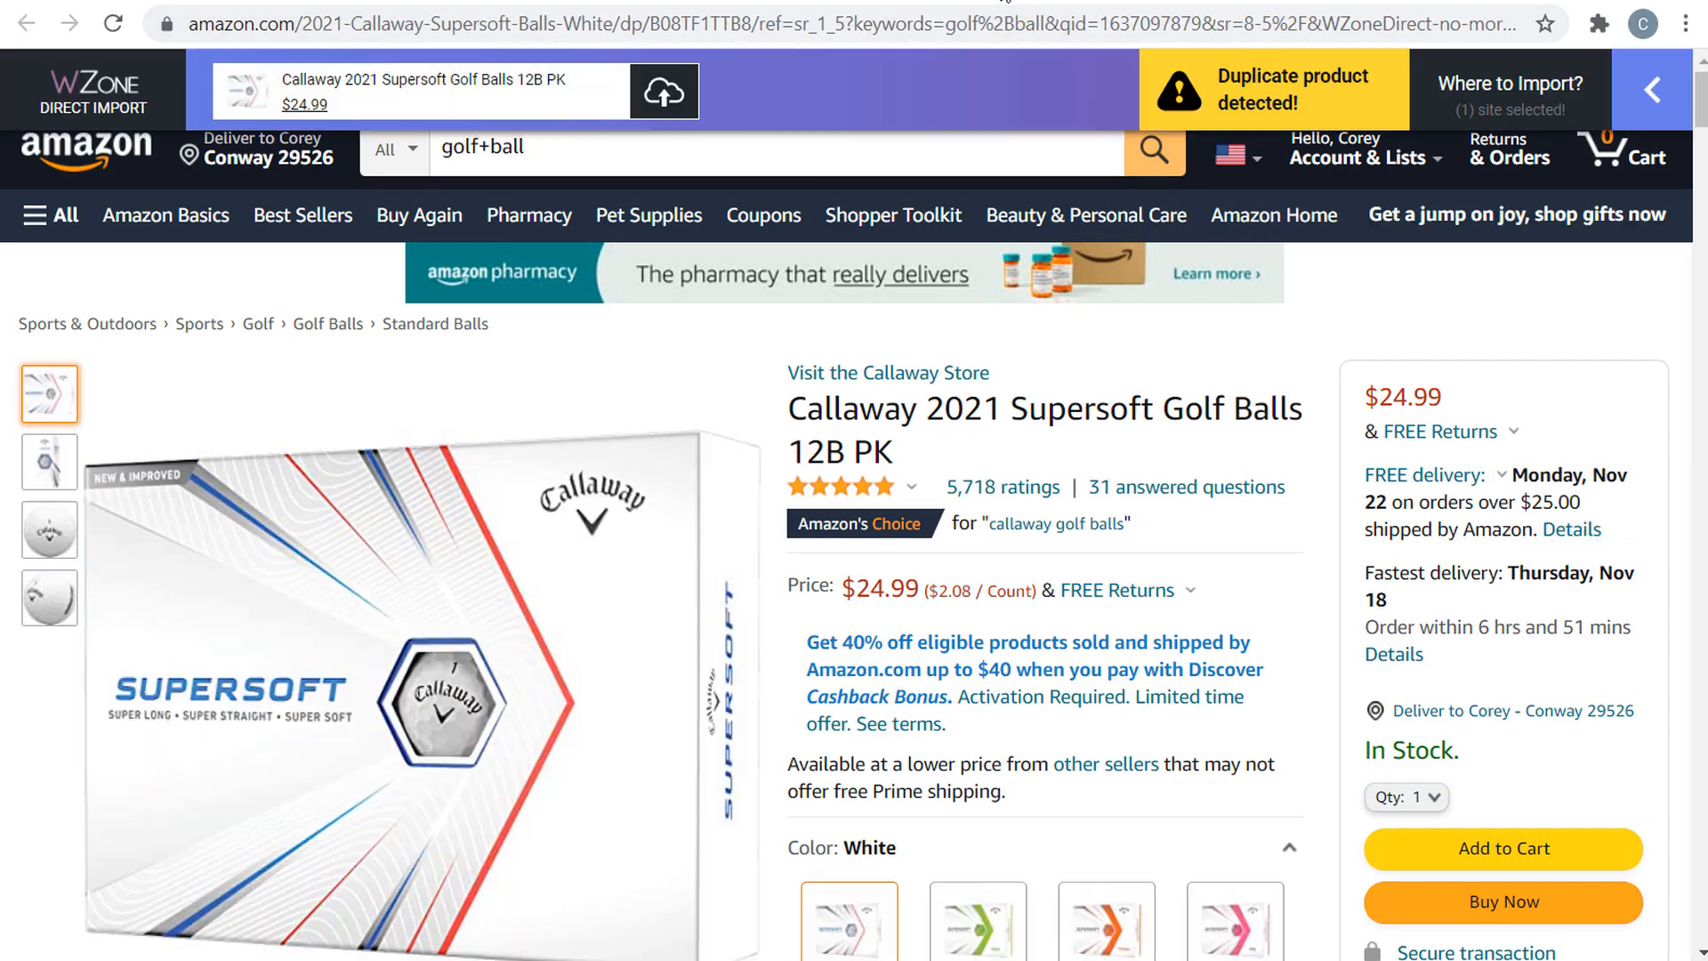
mouse_move(1305, 111)
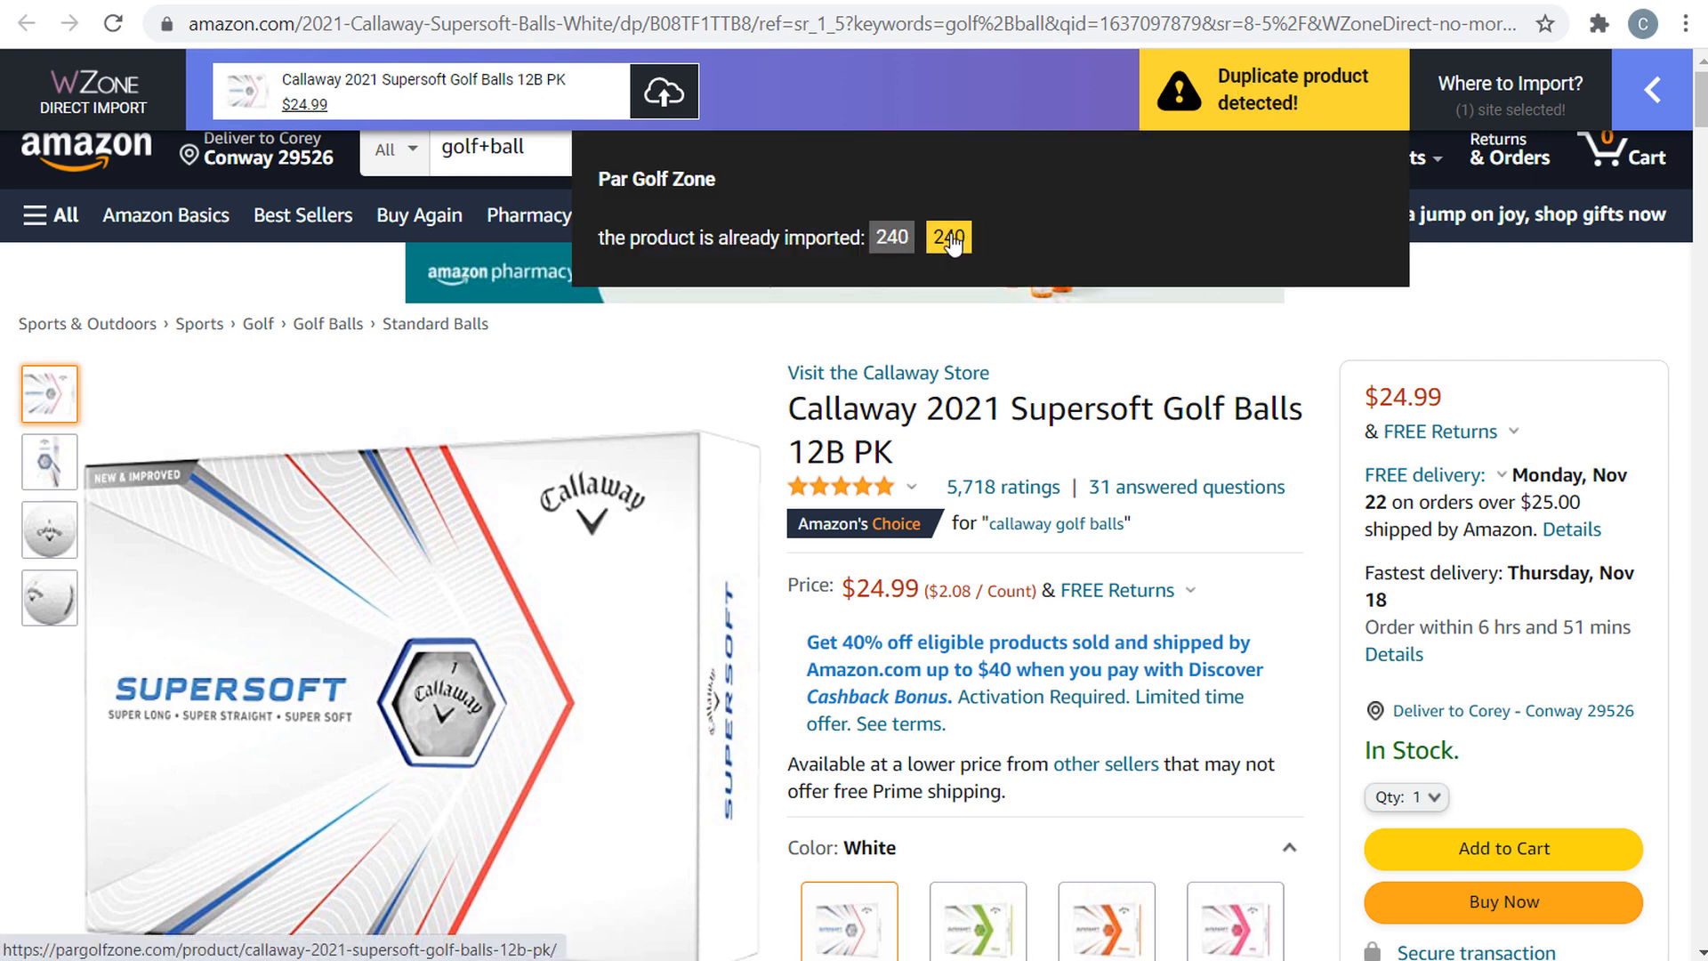
left_click(725, 3)
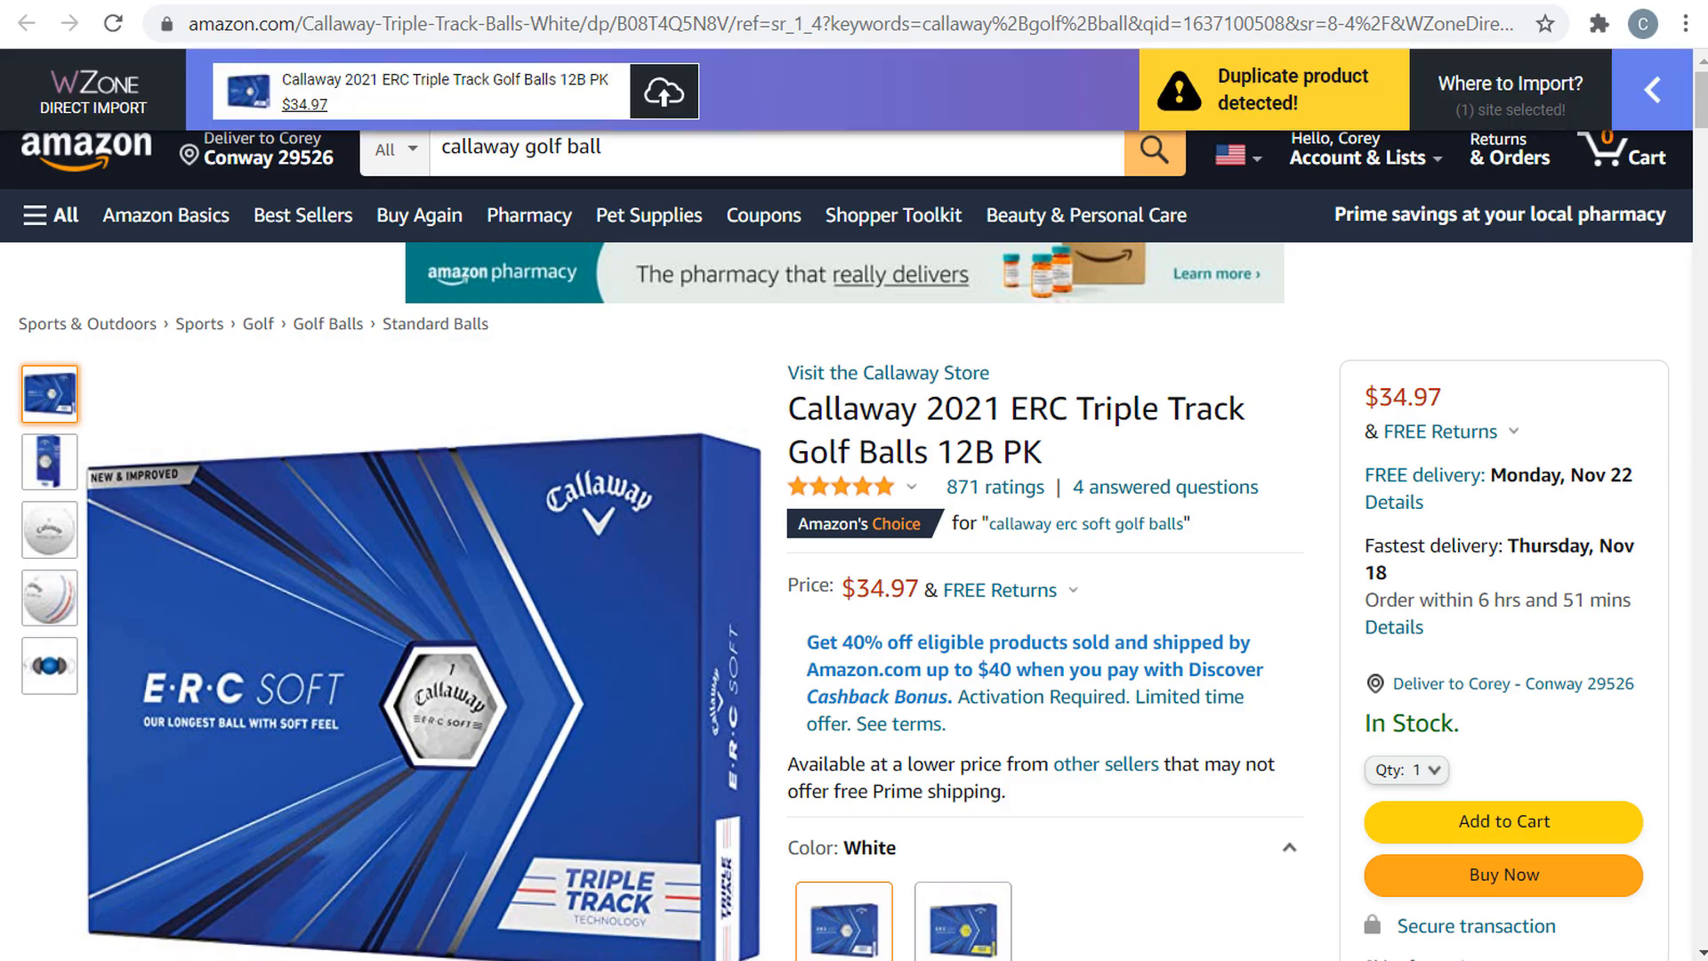
left_click(777, 1)
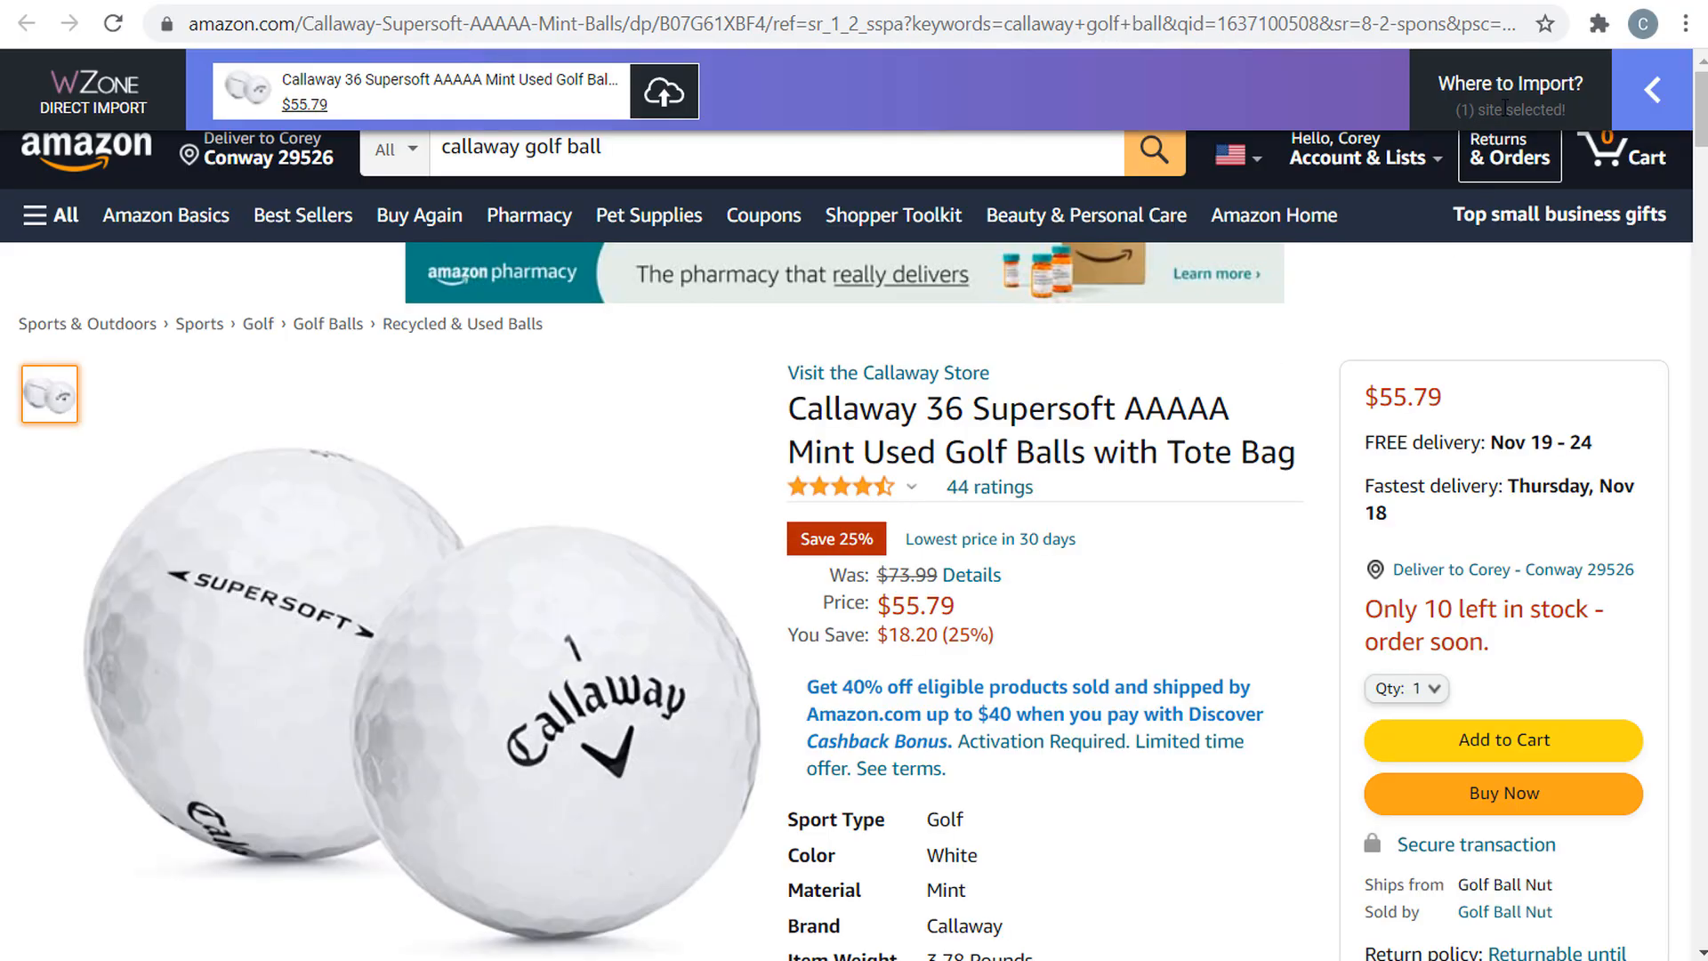
- Set Par Golf Zone's import category to Callaway Golf Balls and import the Callaway 36 Supersoft used golf balls
mouse_move(1512, 86)
left_click(1579, 172)
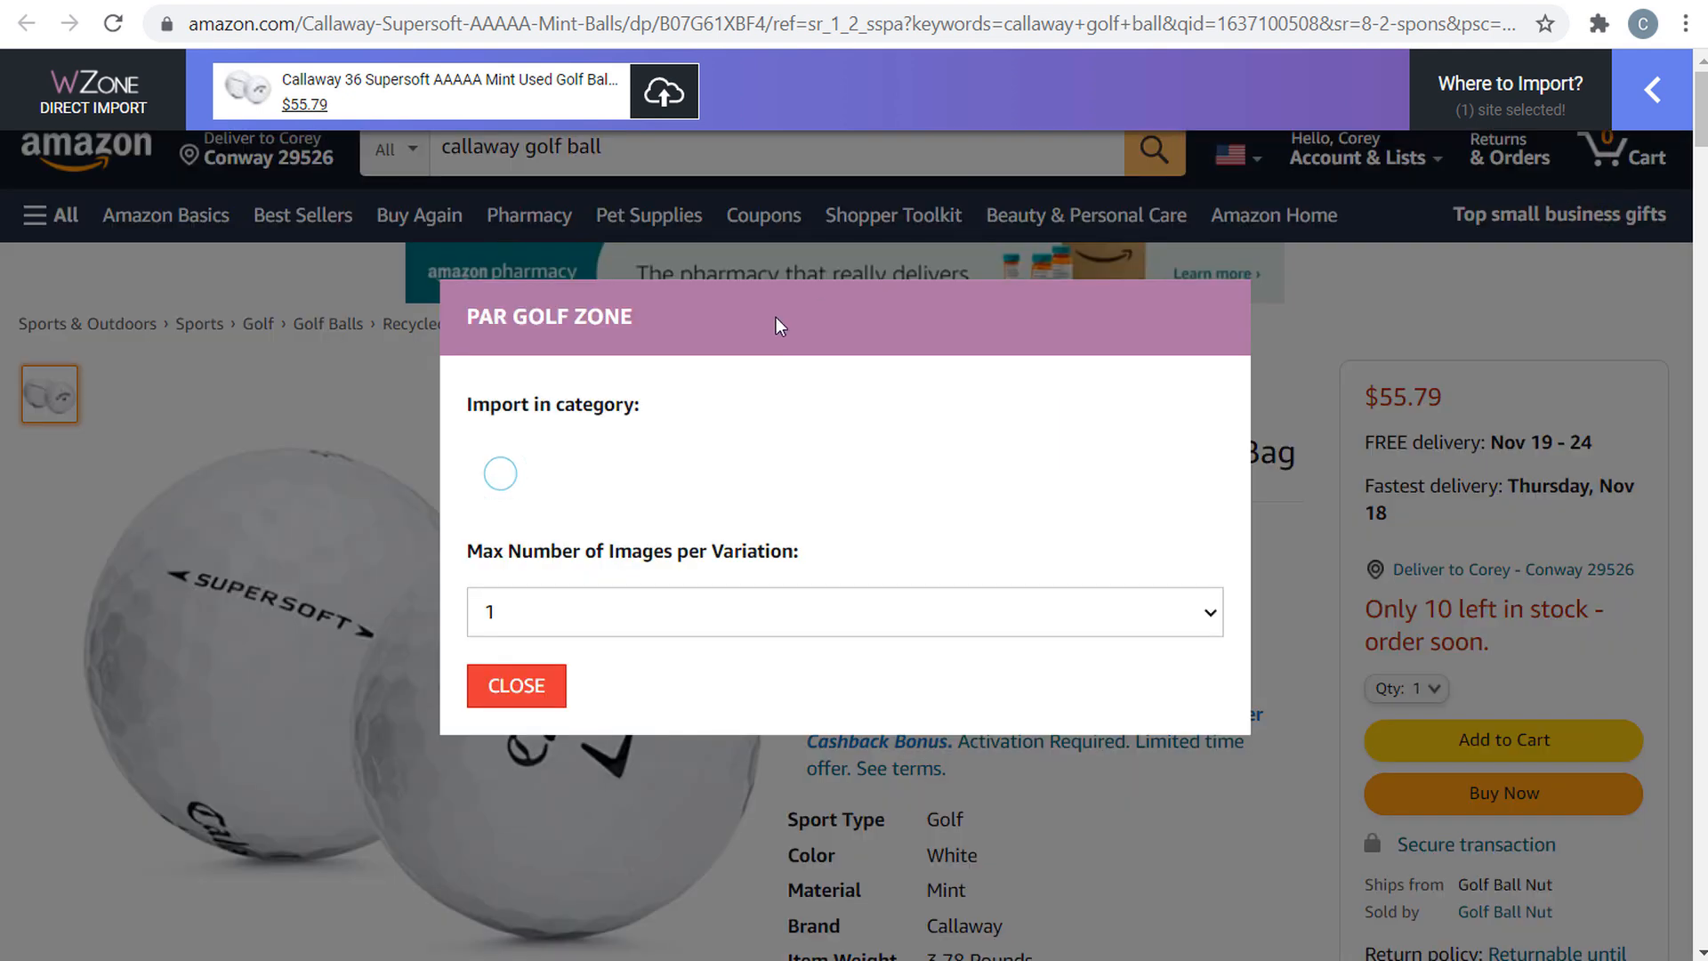
left_click(607, 433)
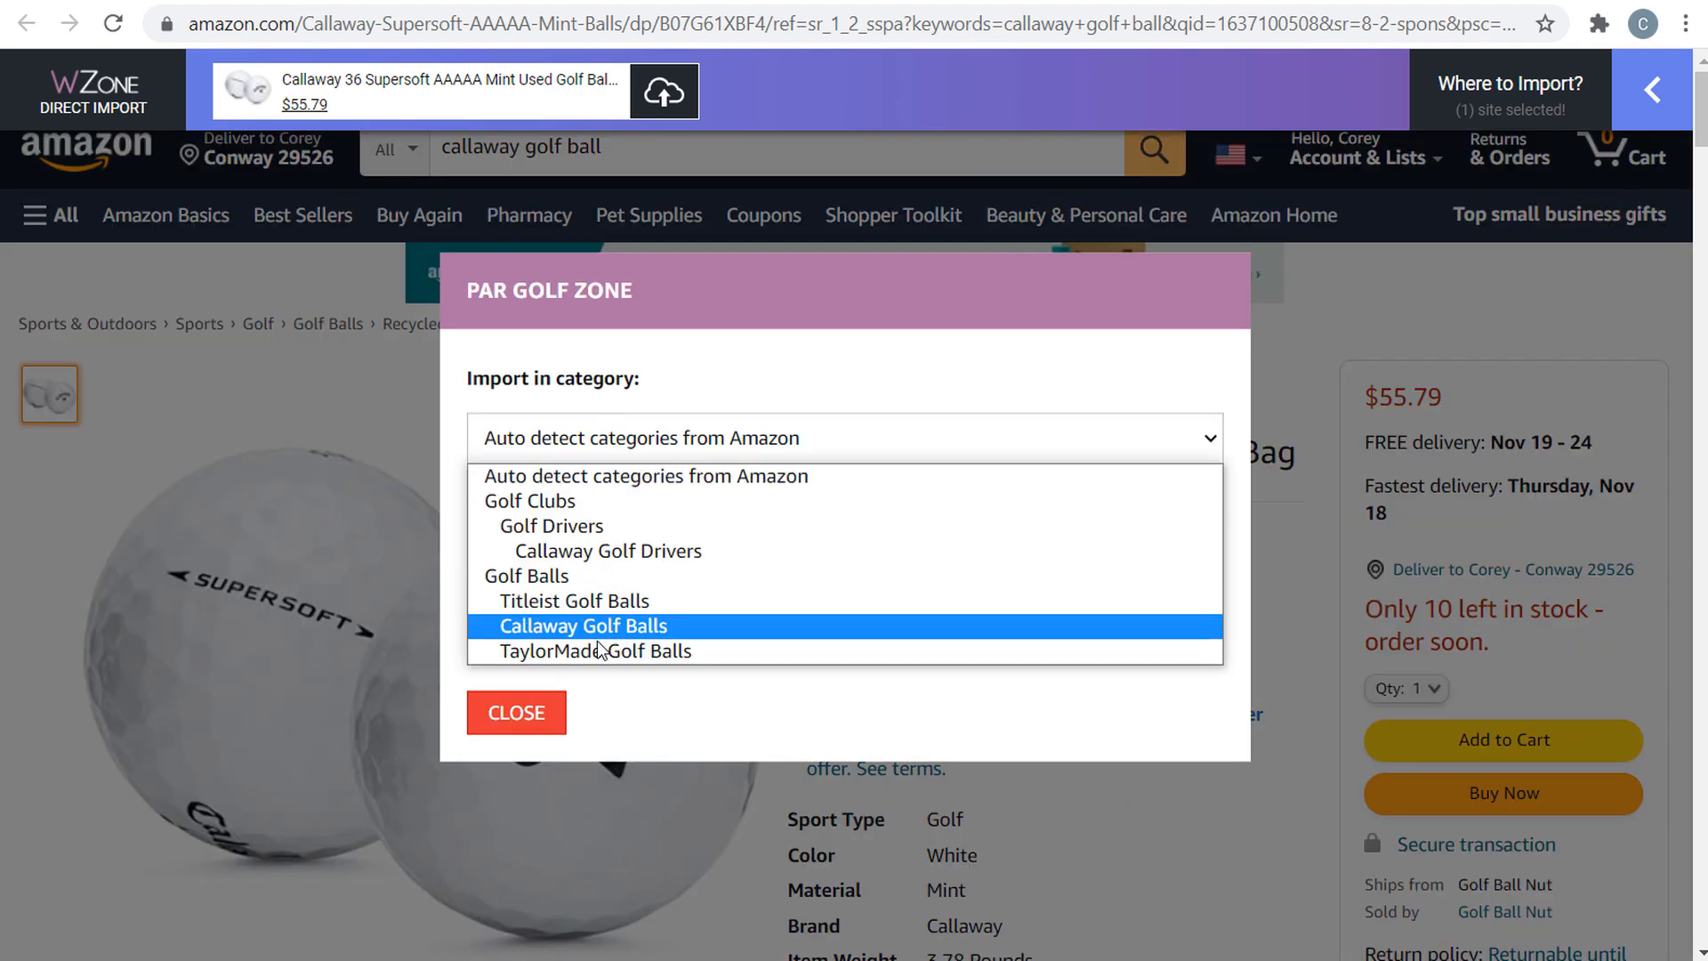
left_click(535, 626)
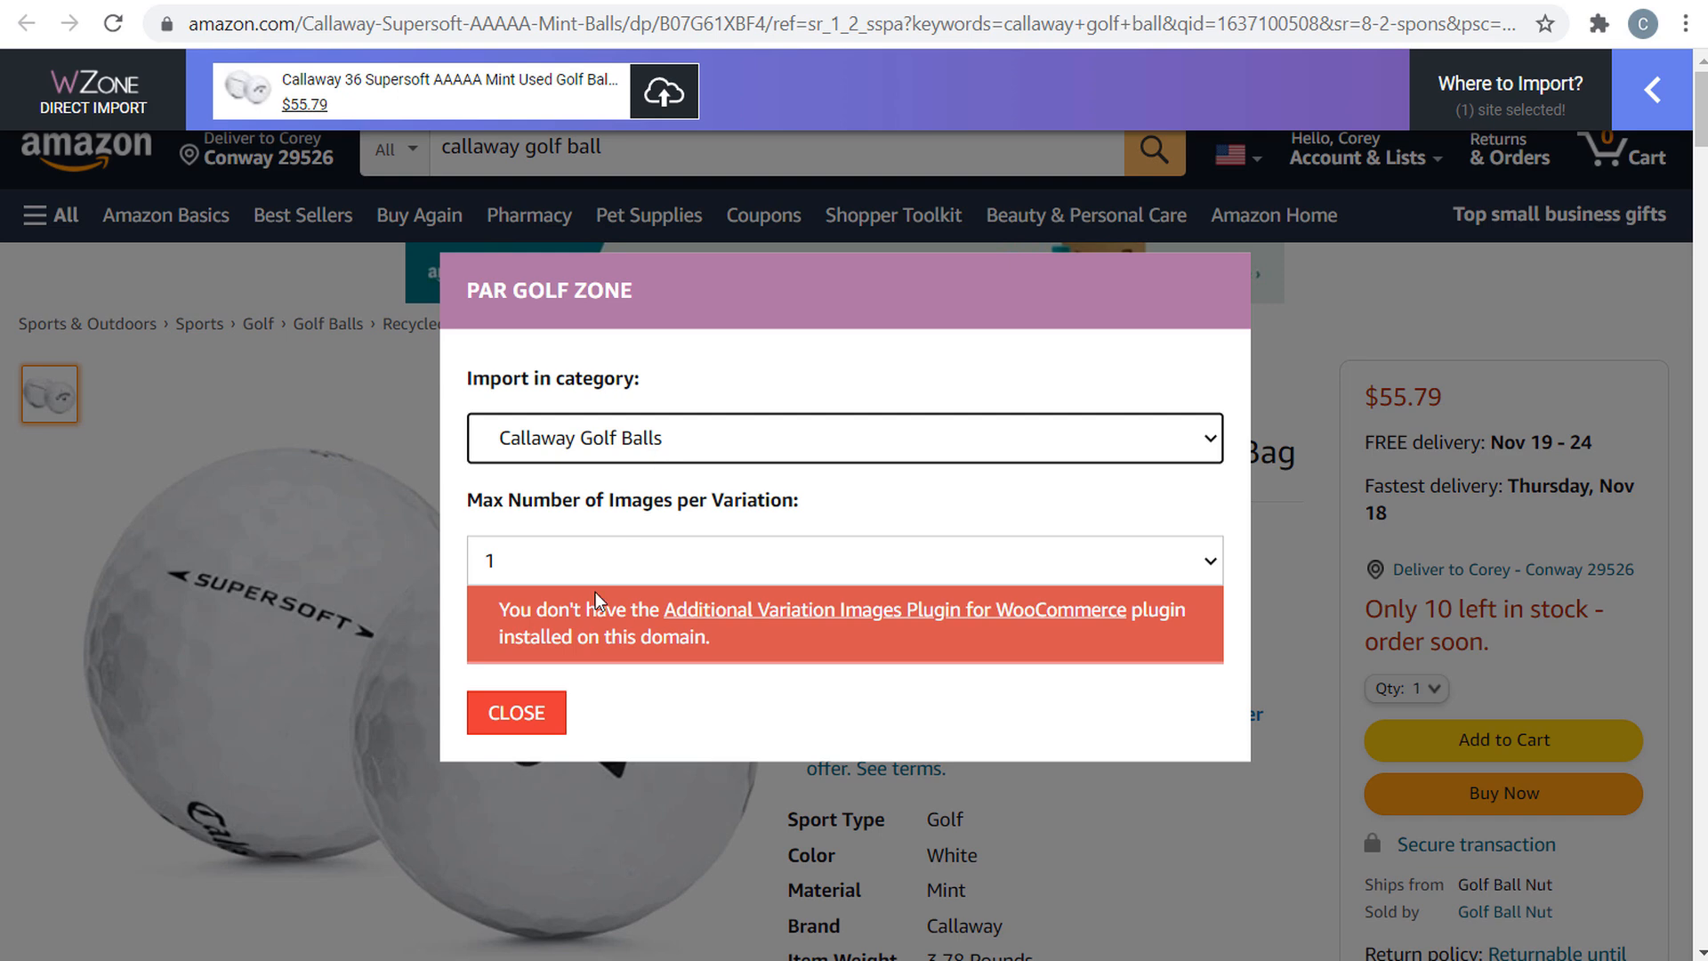
left_click(525, 716)
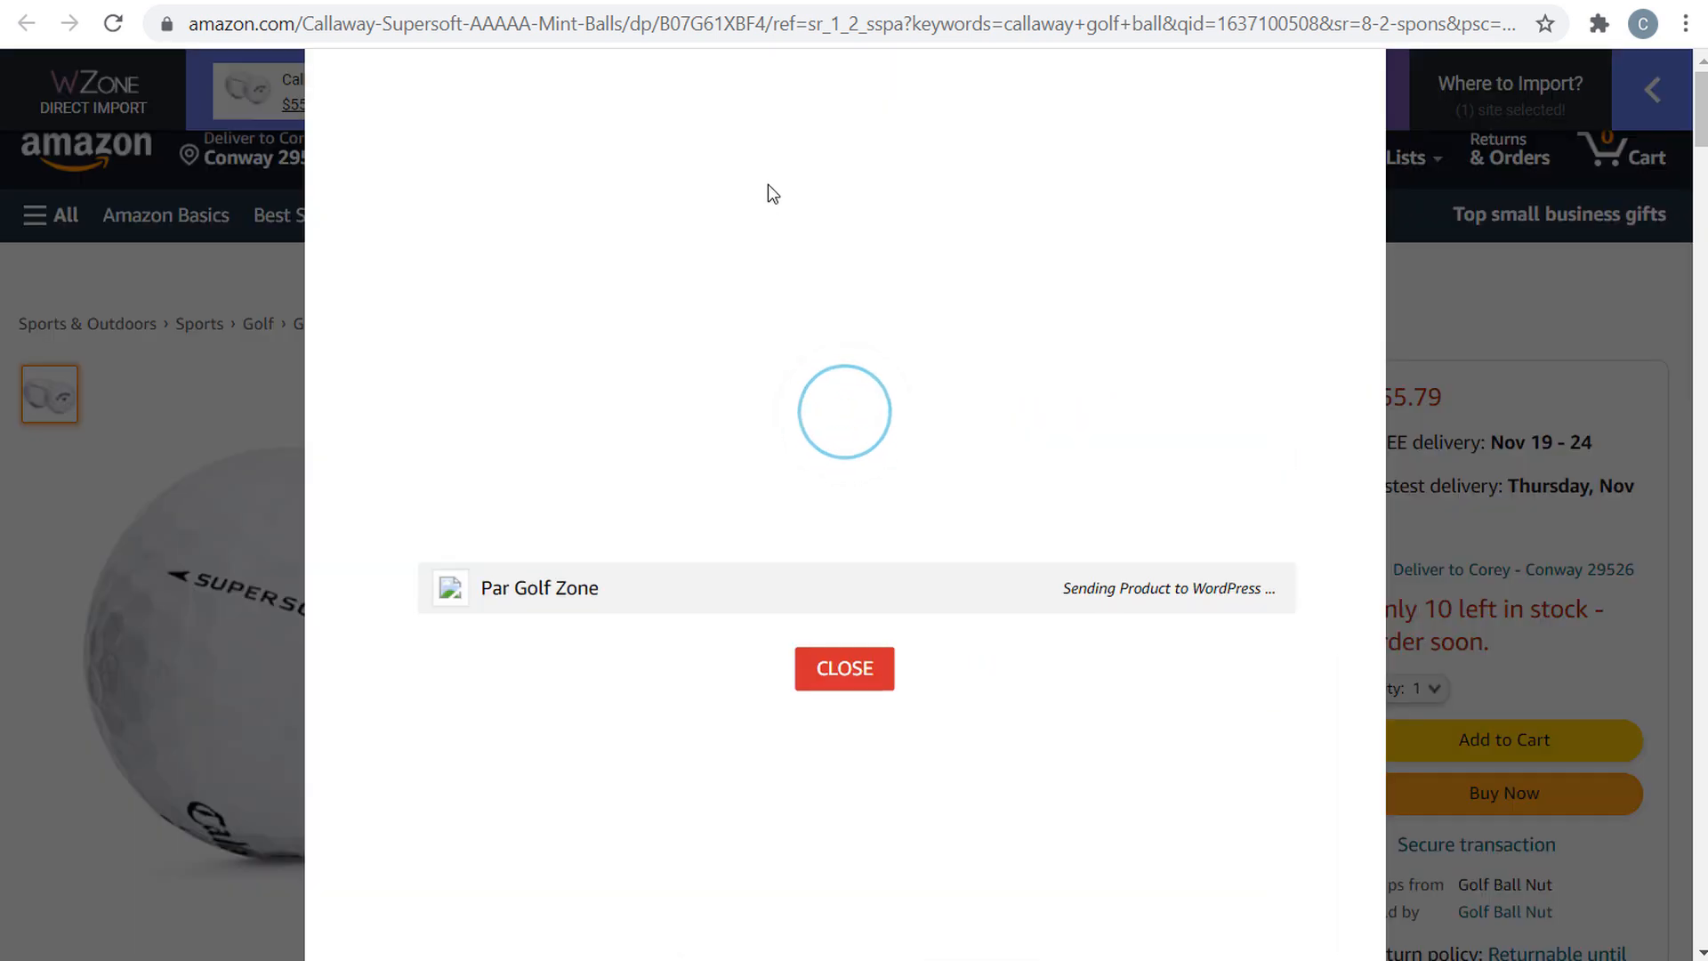
- Read the import result, open the imported product's store page in a new tab and close the import window
left_click_drag(471, 524, 765, 523)
left_click(806, 523)
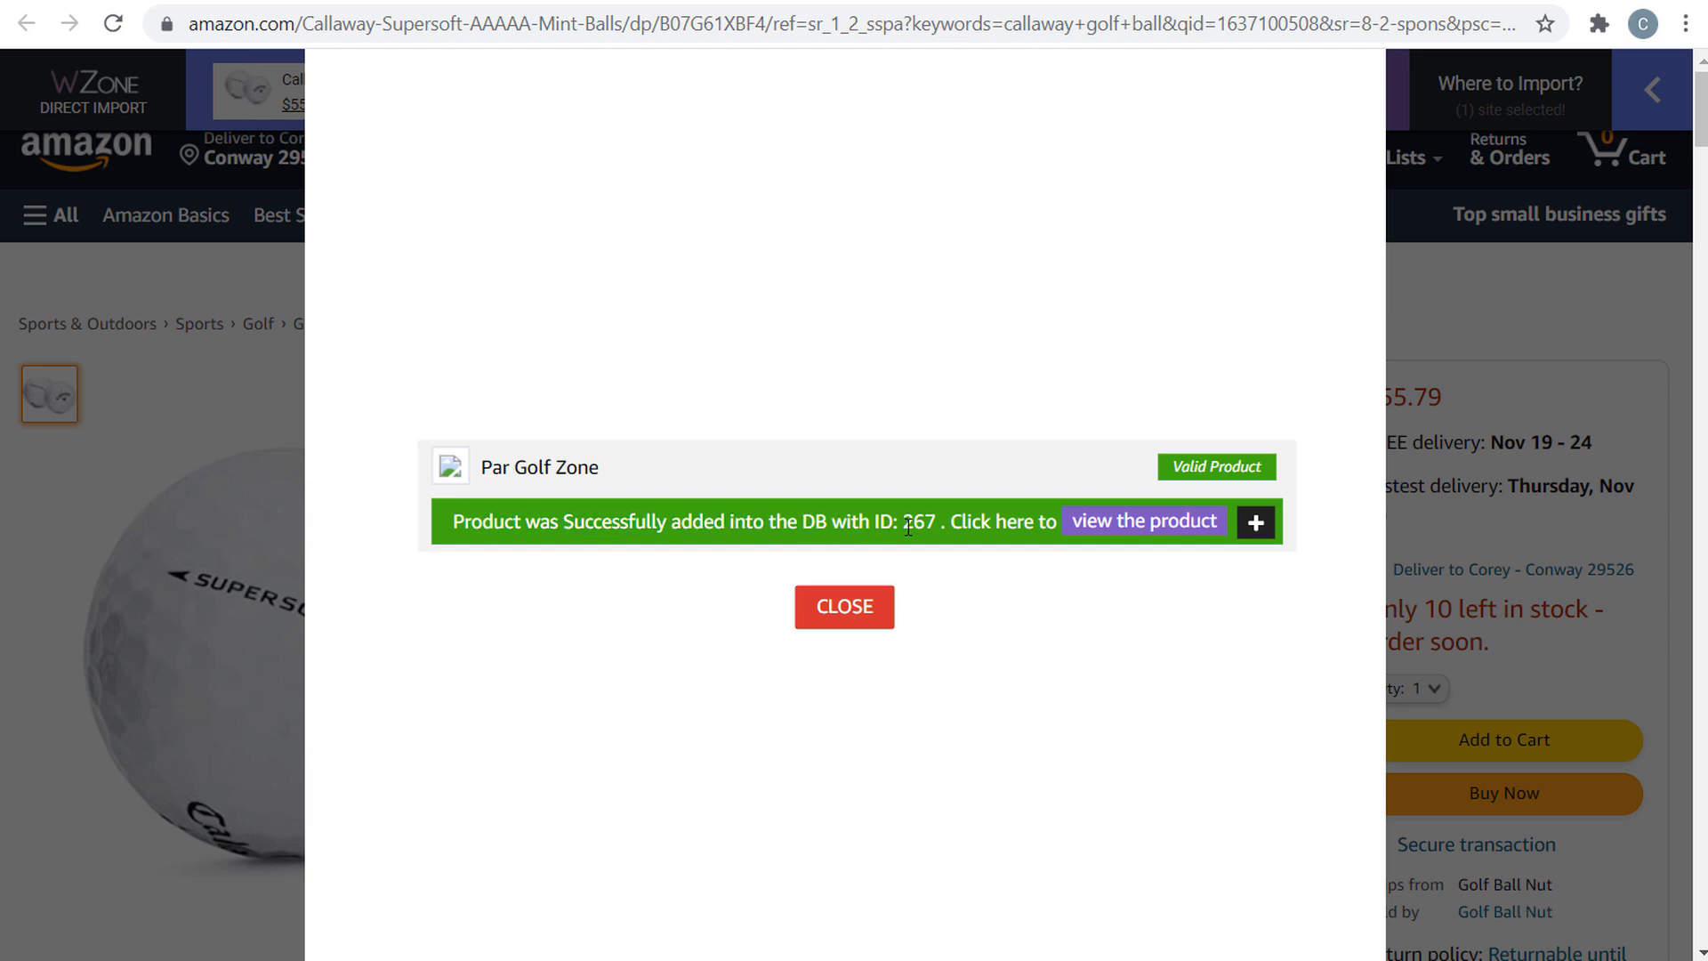
left_click(1128, 535)
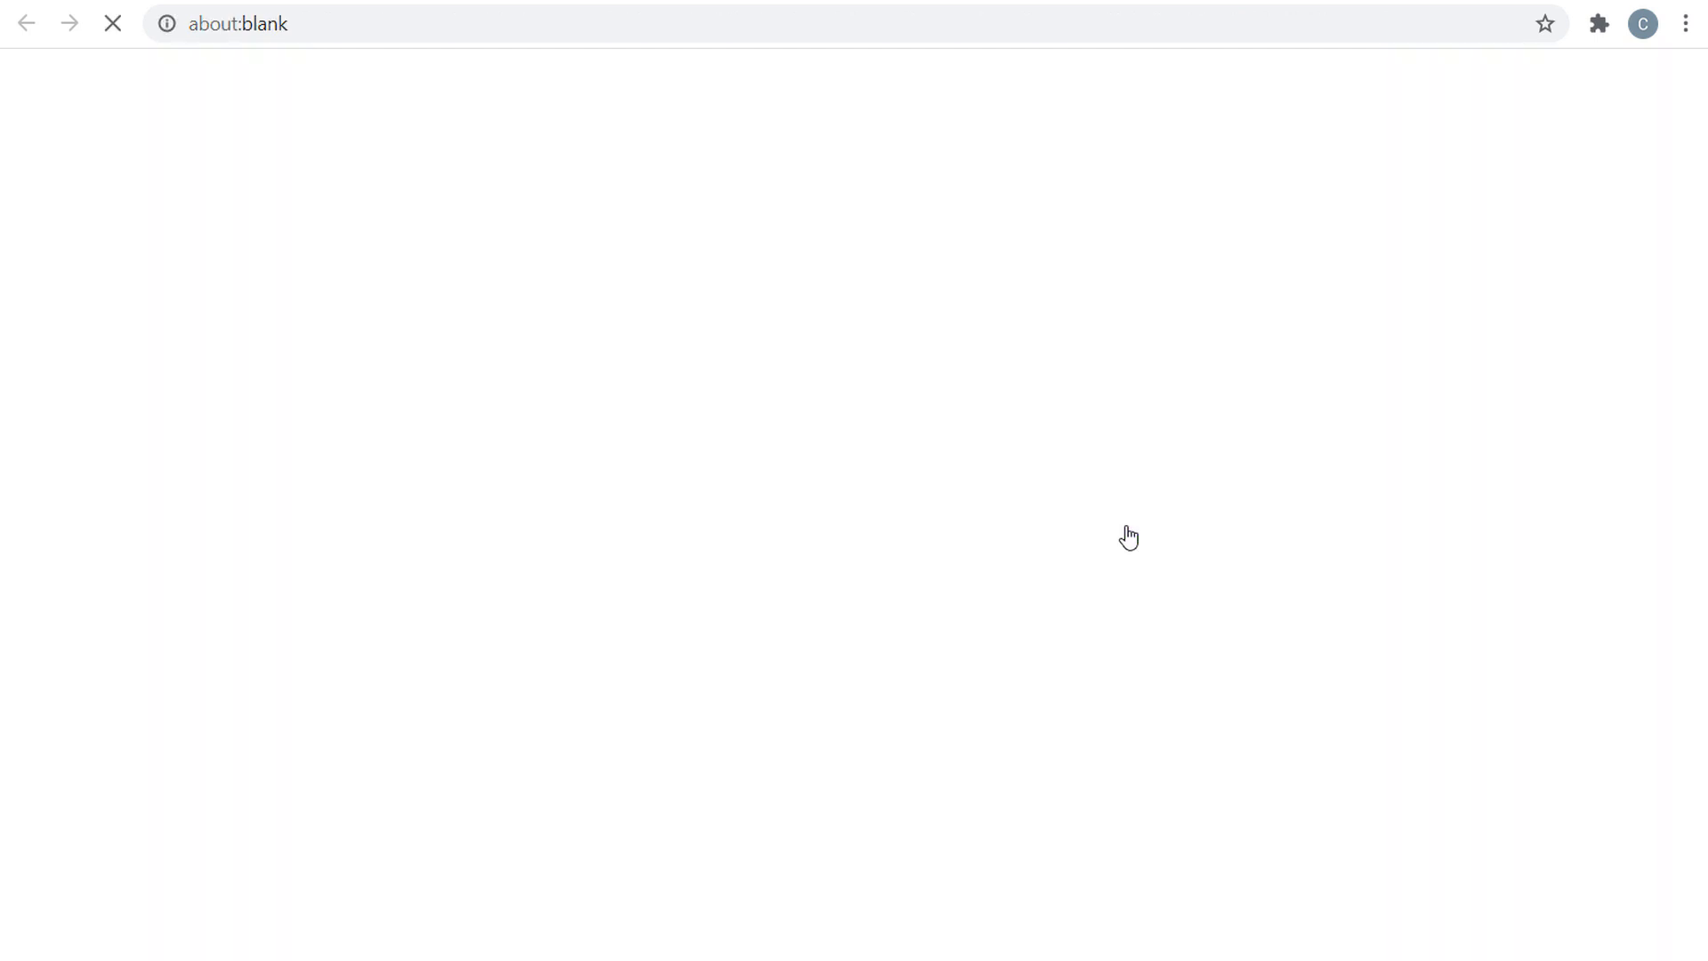
left_click(750, 1)
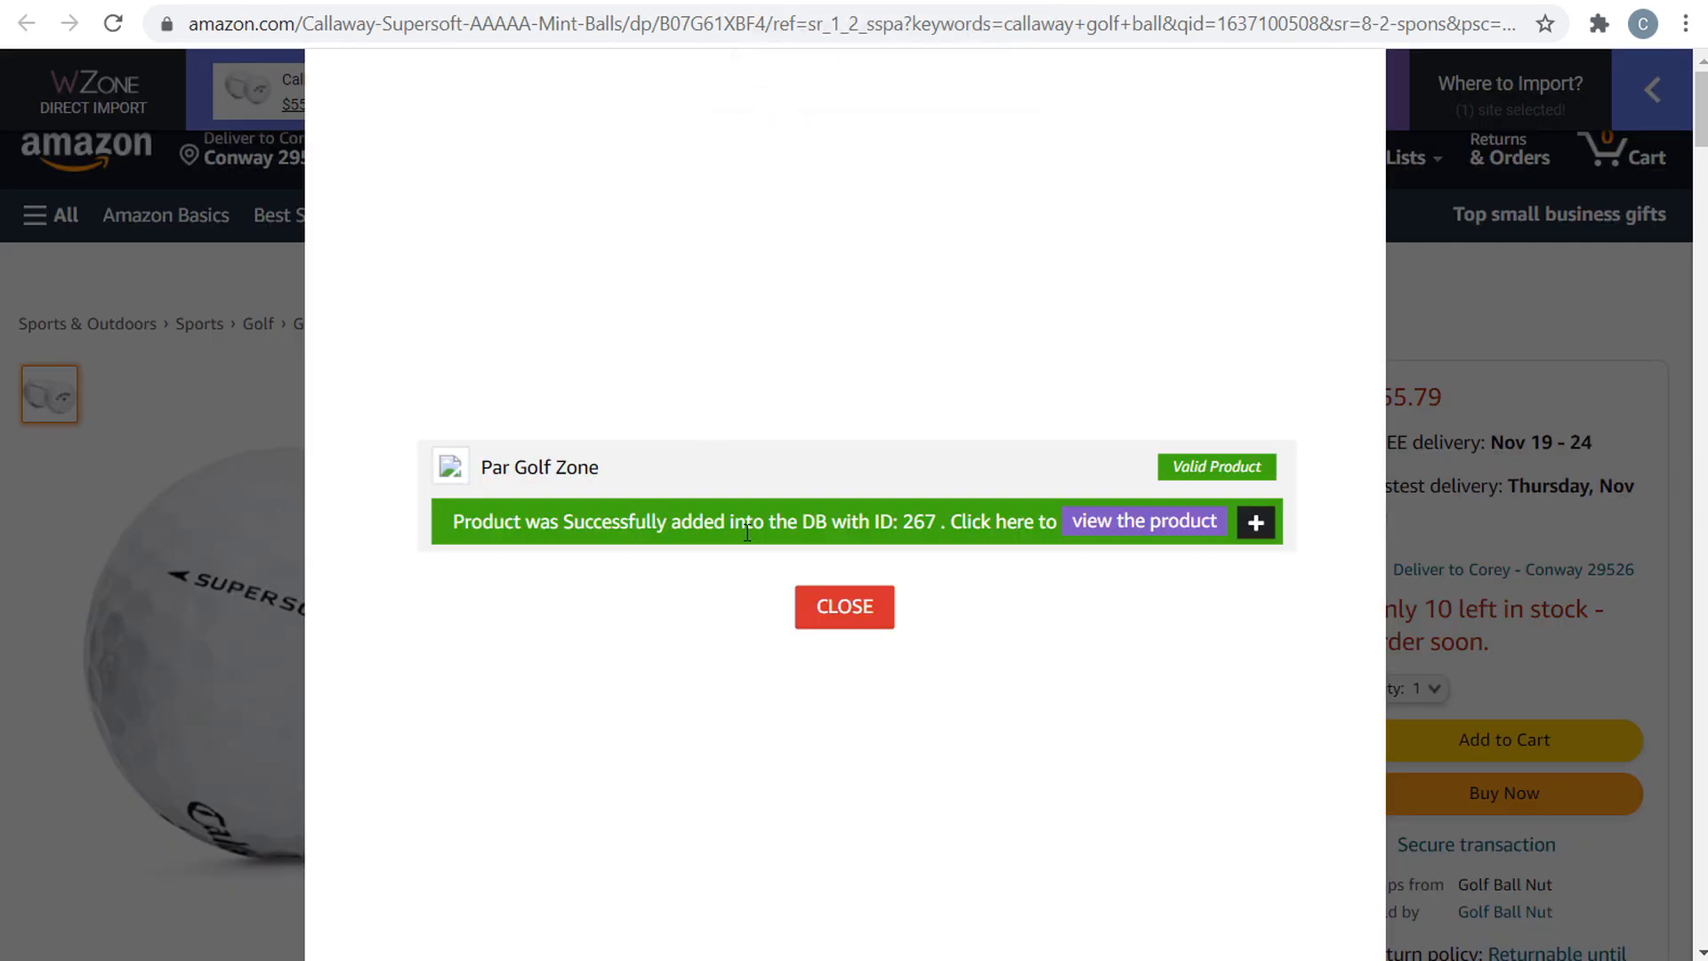
left_click(844, 606)
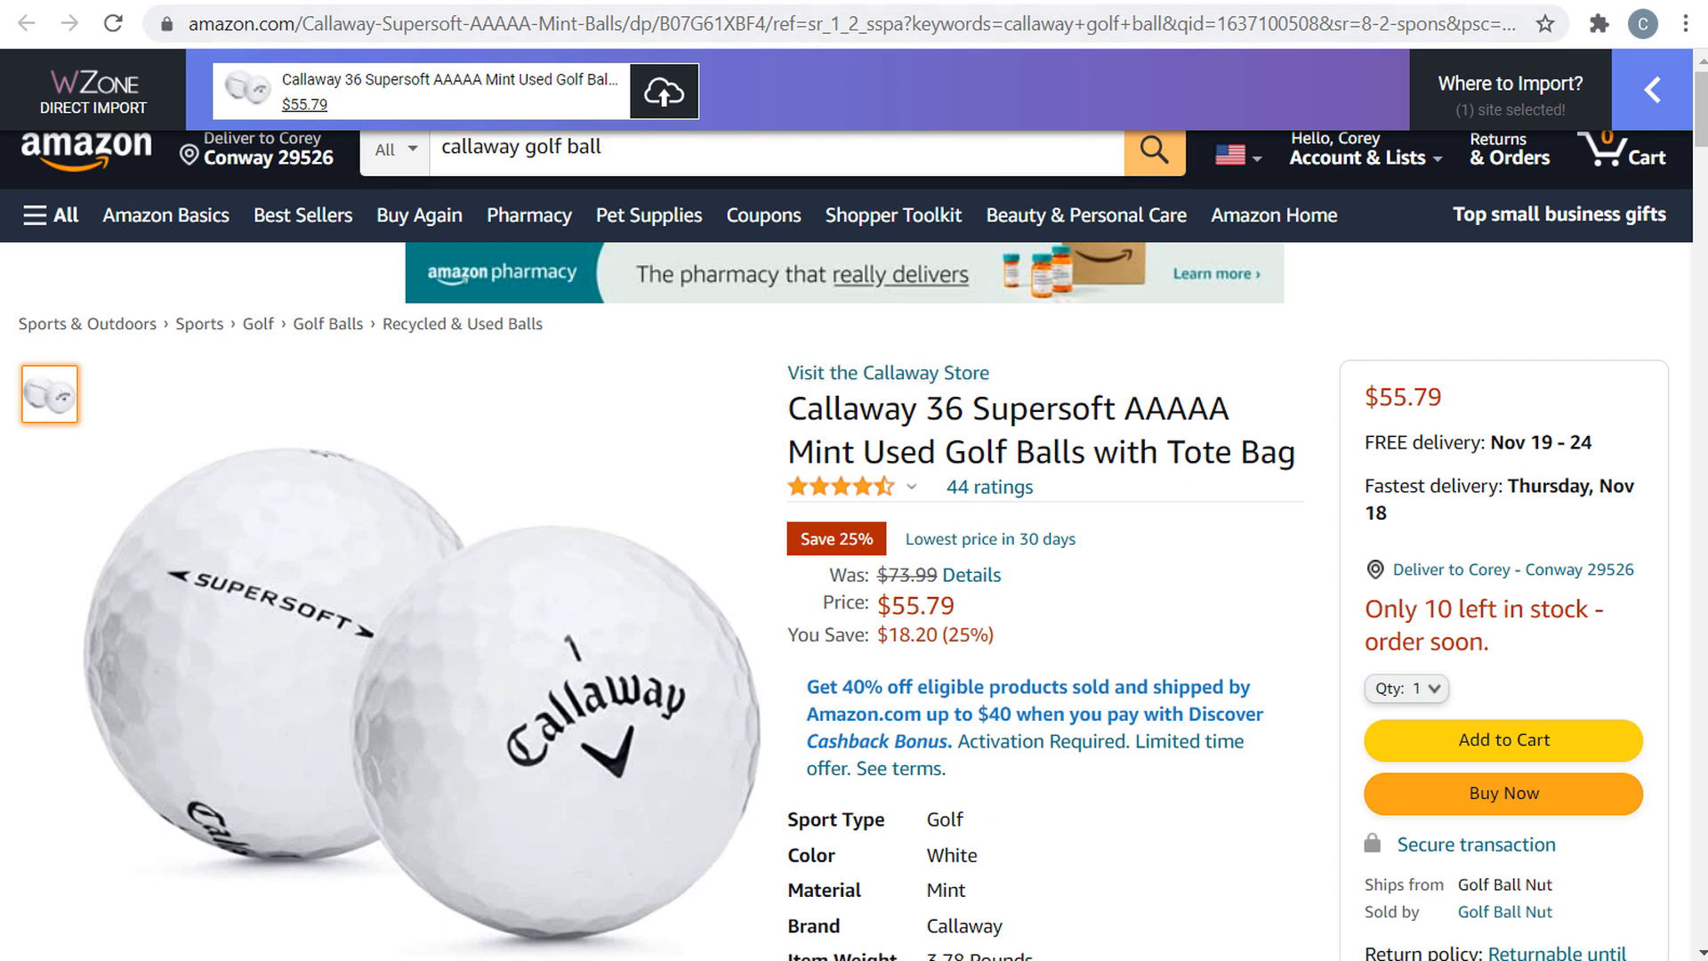
- Review the imported Callaway 36 Supersoft product page on Par Golf Zone, including its price date and description
left_click(944, 2)
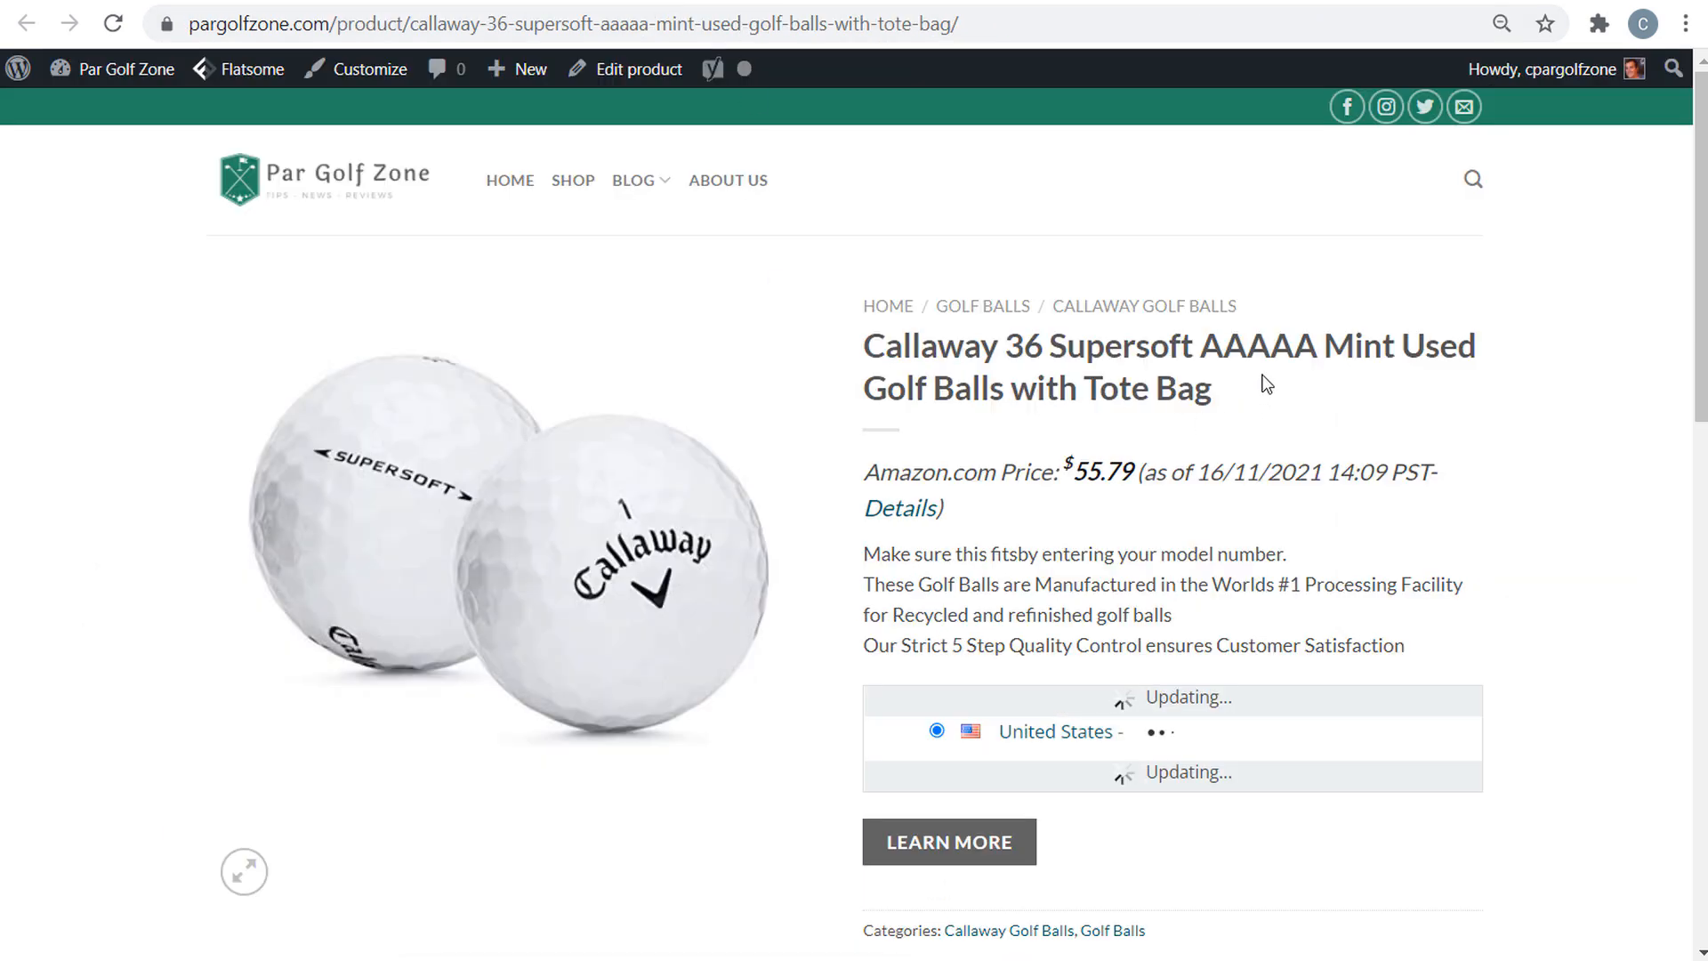
left_click_drag(1154, 467, 1315, 477)
left_click(1344, 479)
scroll(1330, 642, "down", 5)
scroll(1357, 569, "up", 5)
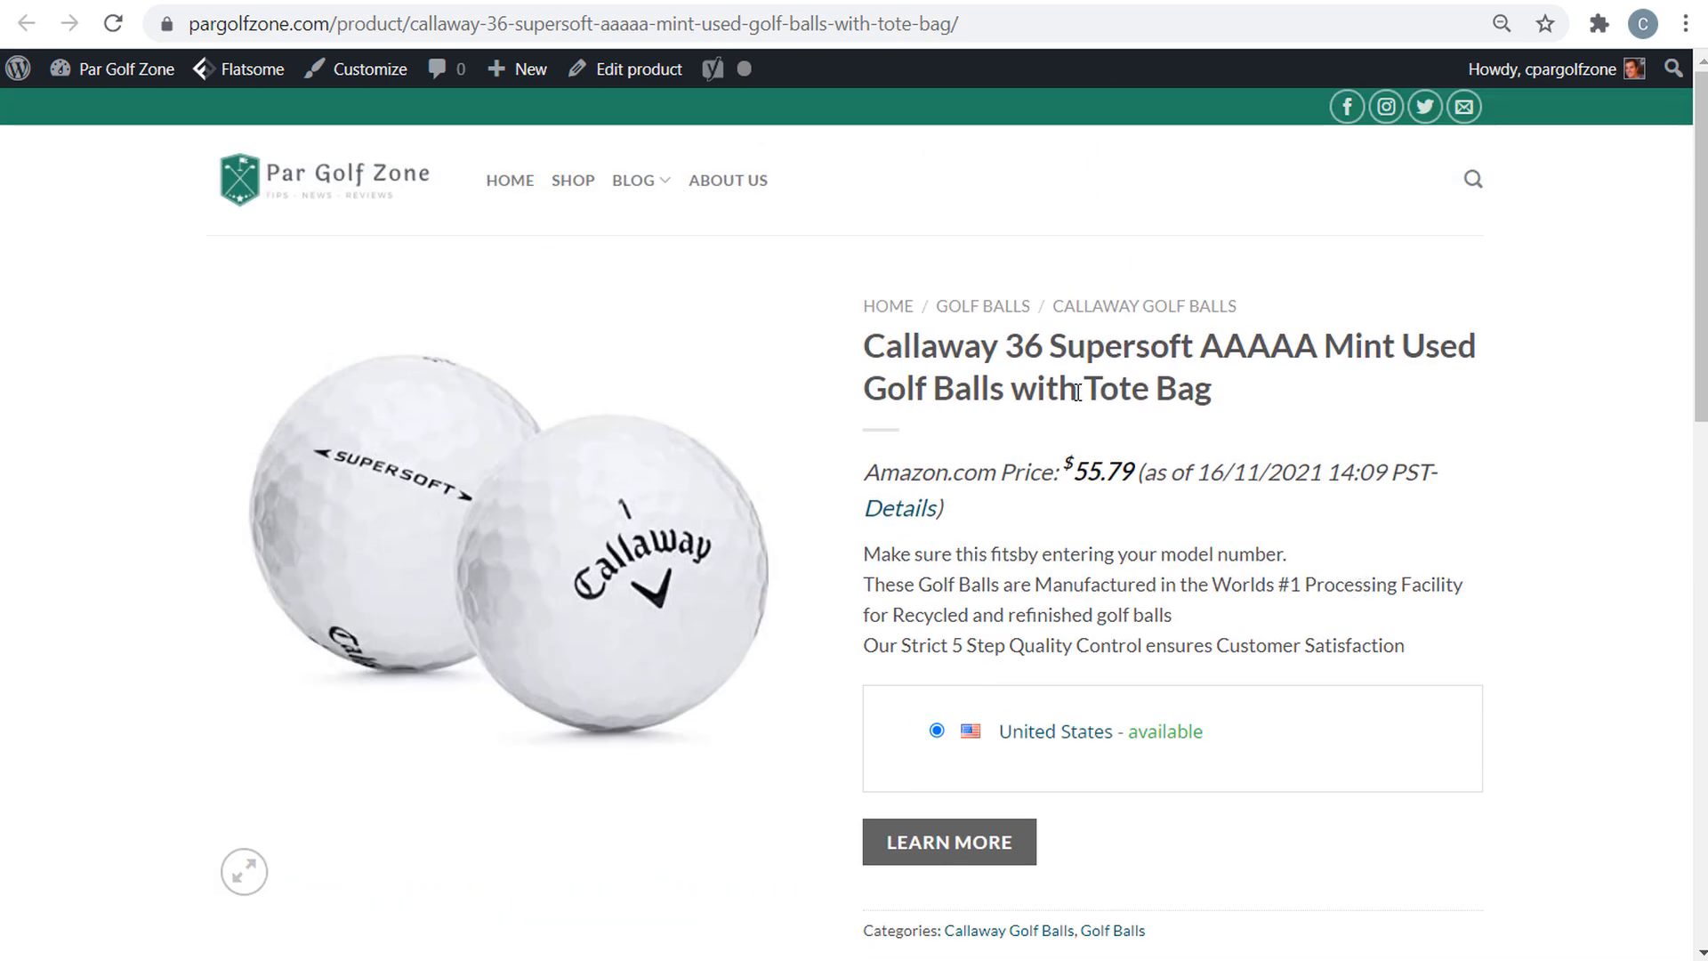
- From the store's home page, open the Titleist AVX golf balls' Amazon link and check the product title and duplicate status
left_click(515, 188)
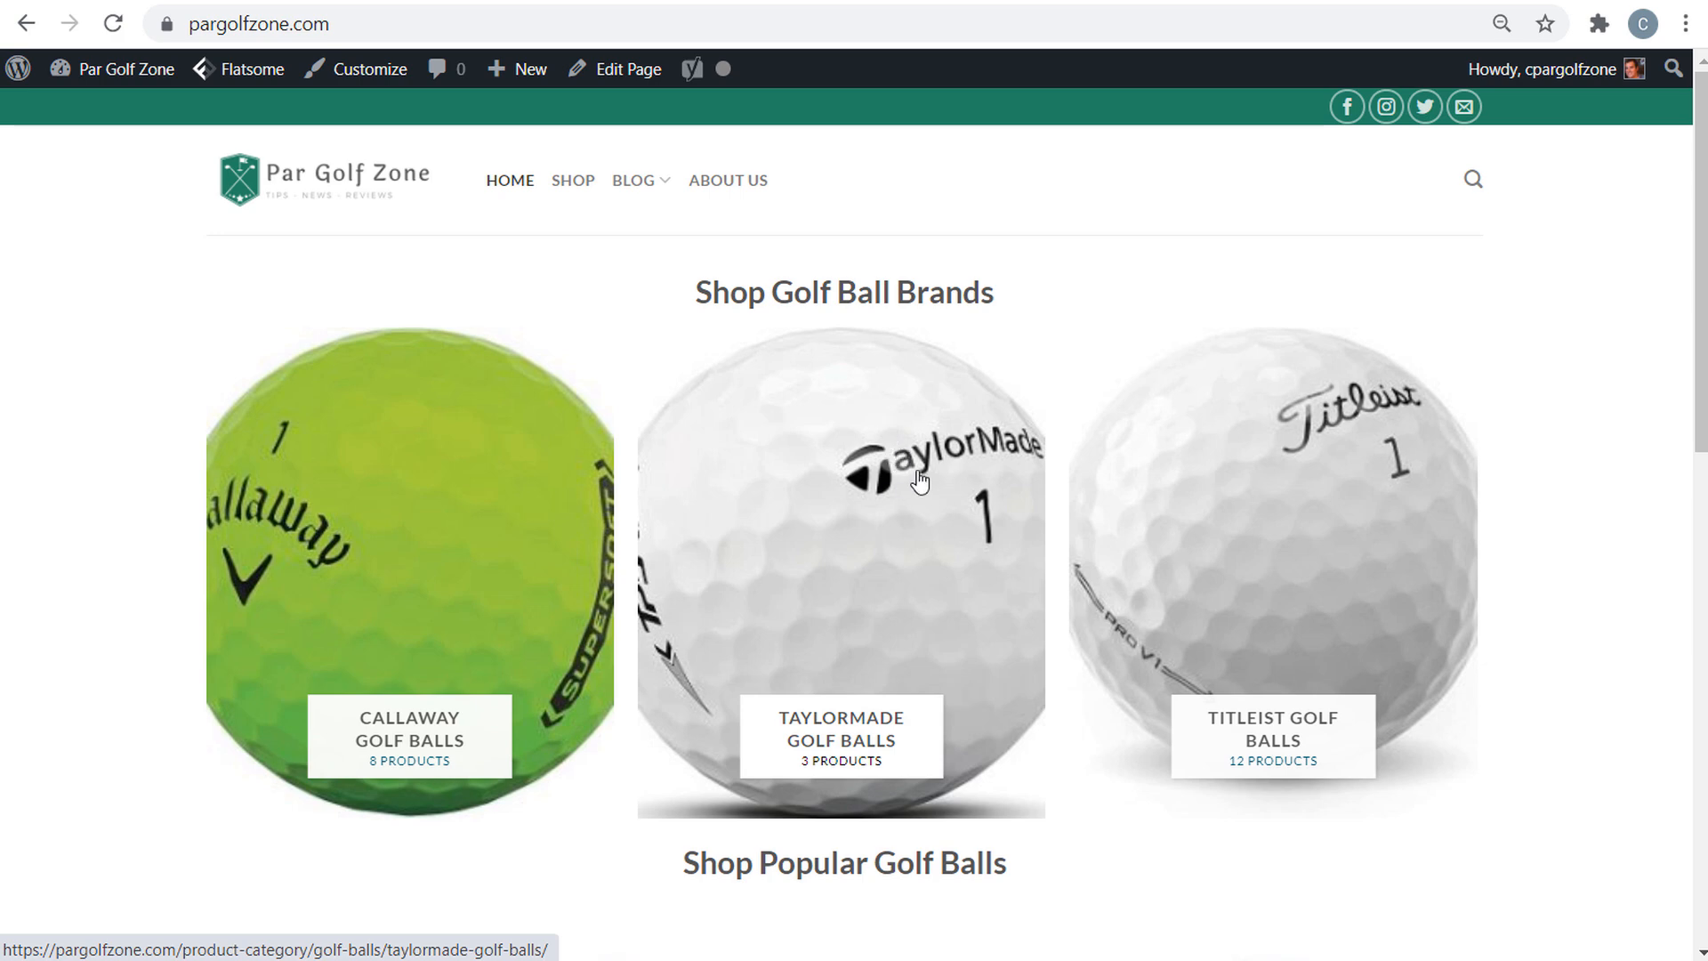
scroll(133, 457, "down", 6)
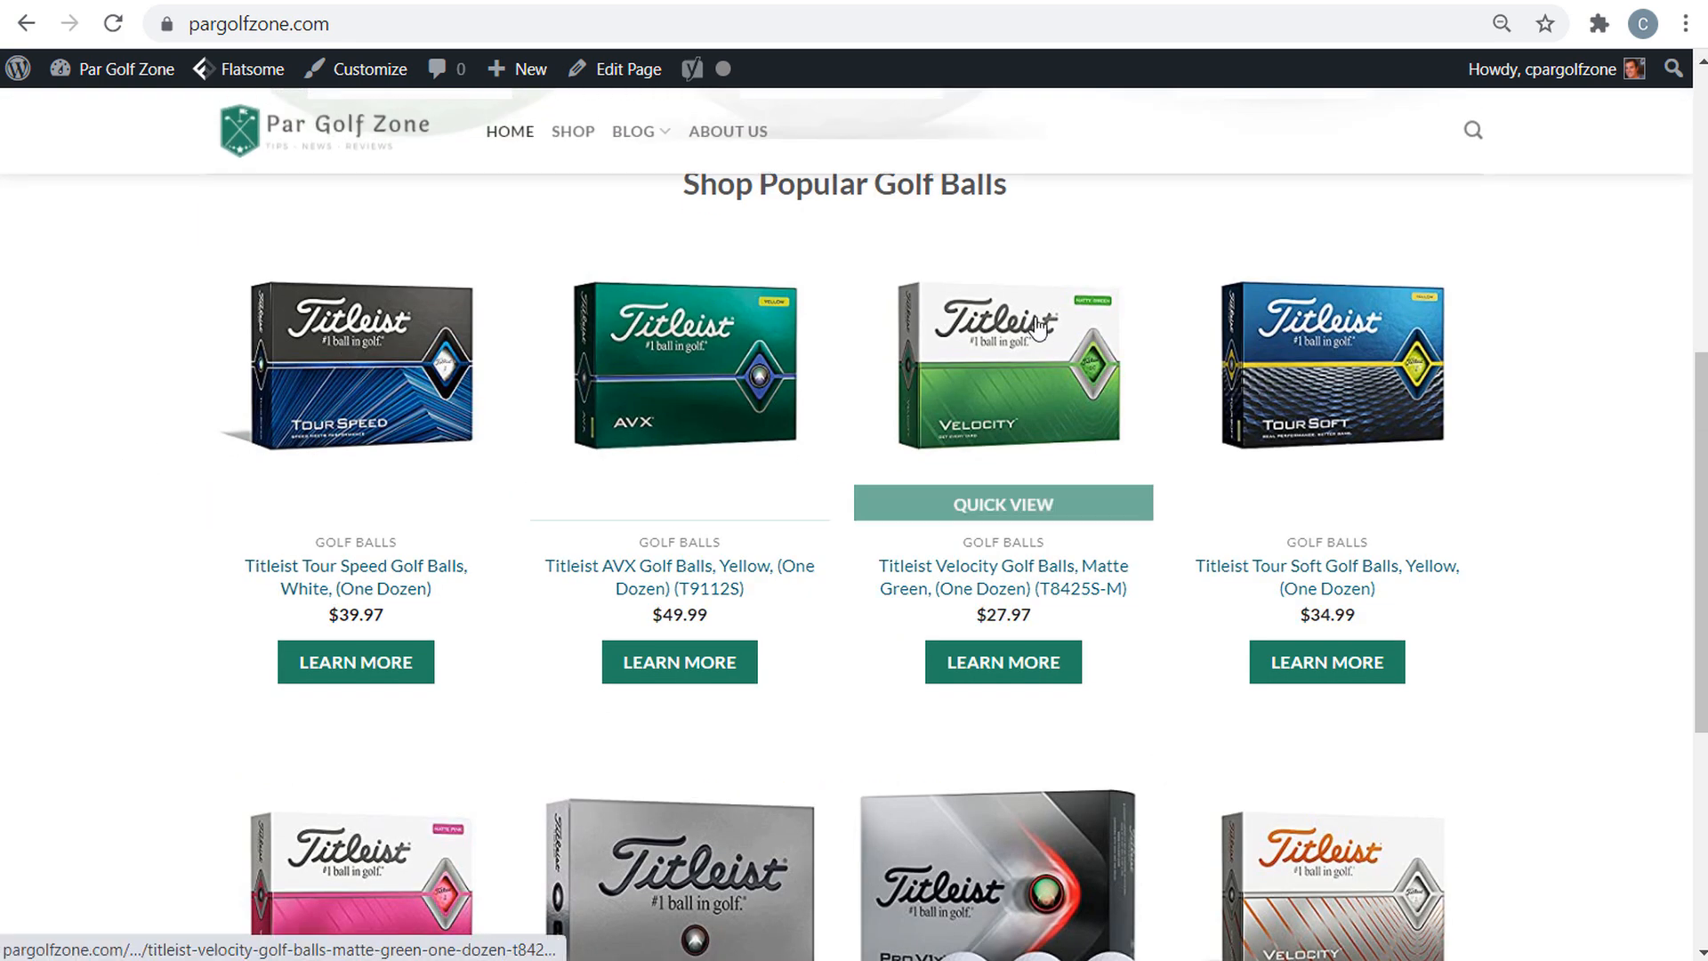
left_click(675, 669)
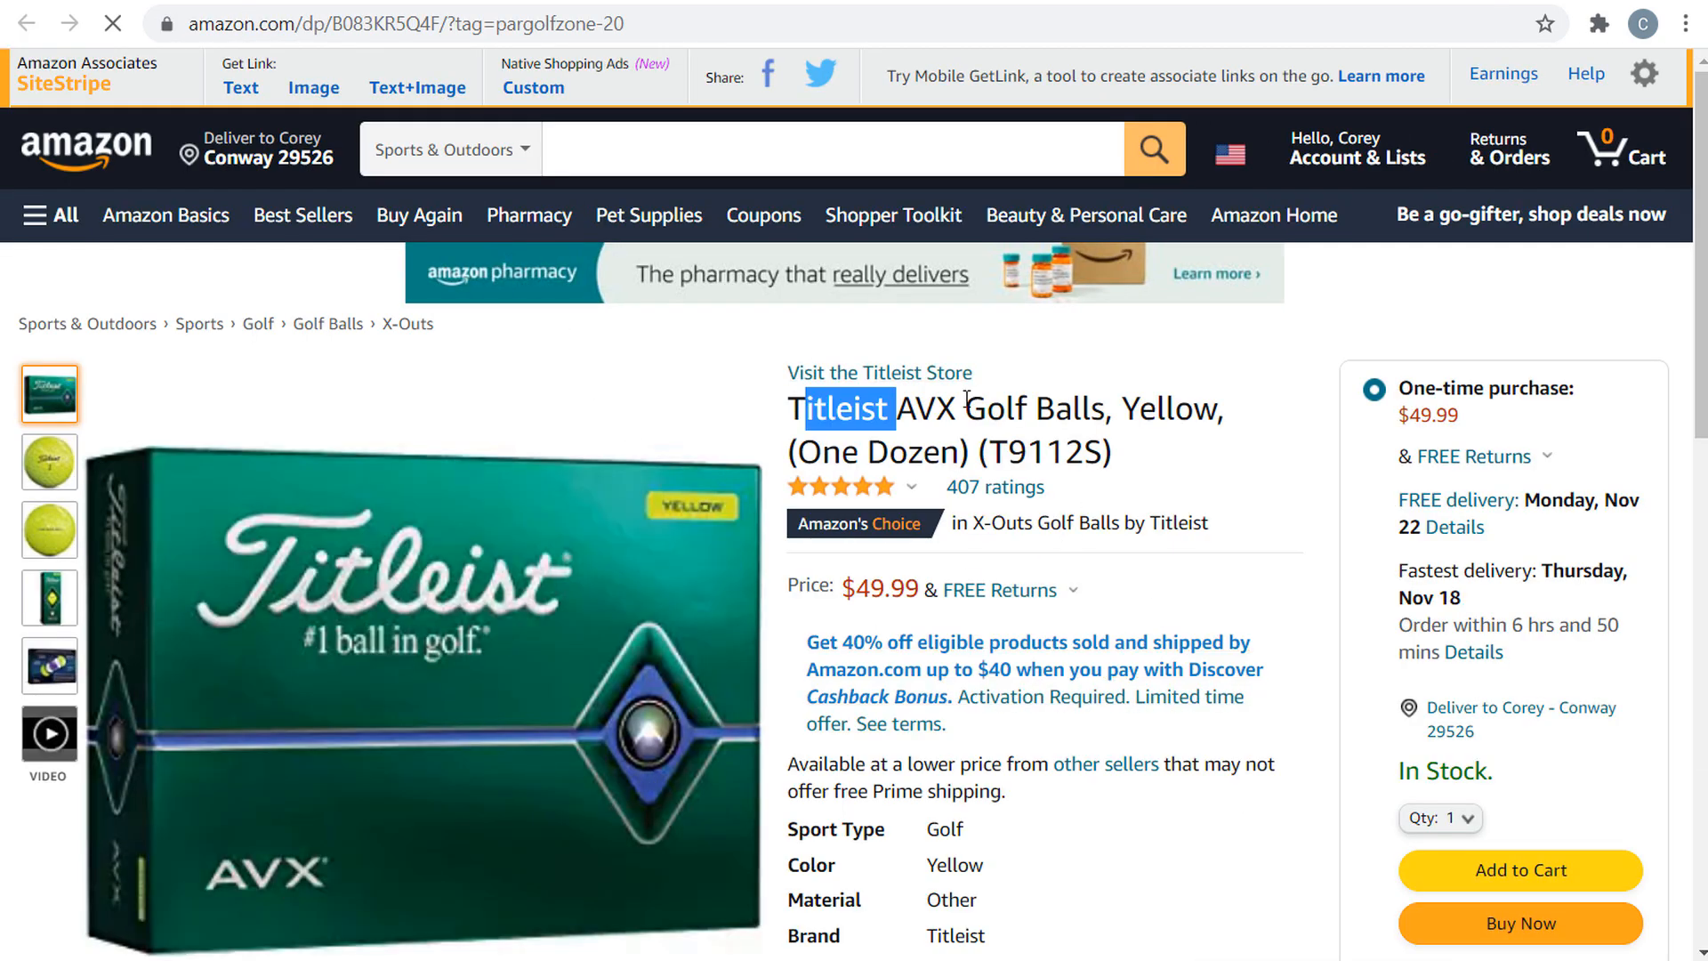
left_click_drag(806, 408, 1105, 411)
left_click(892, 584)
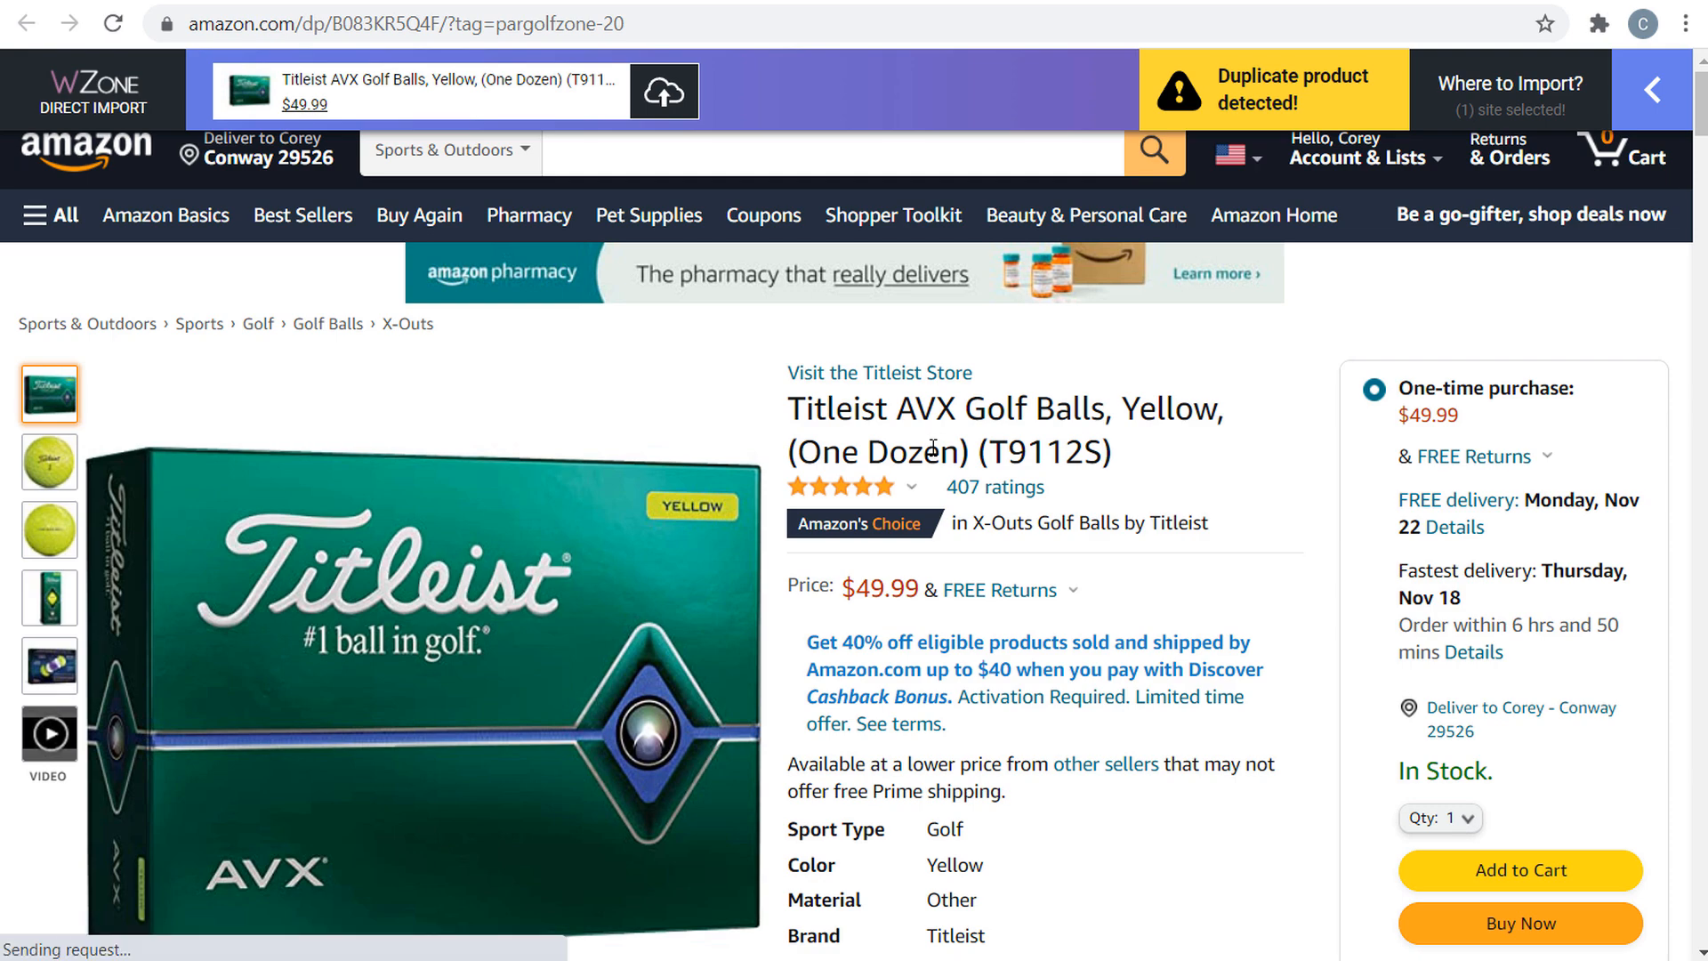
mouse_move(1265, 80)
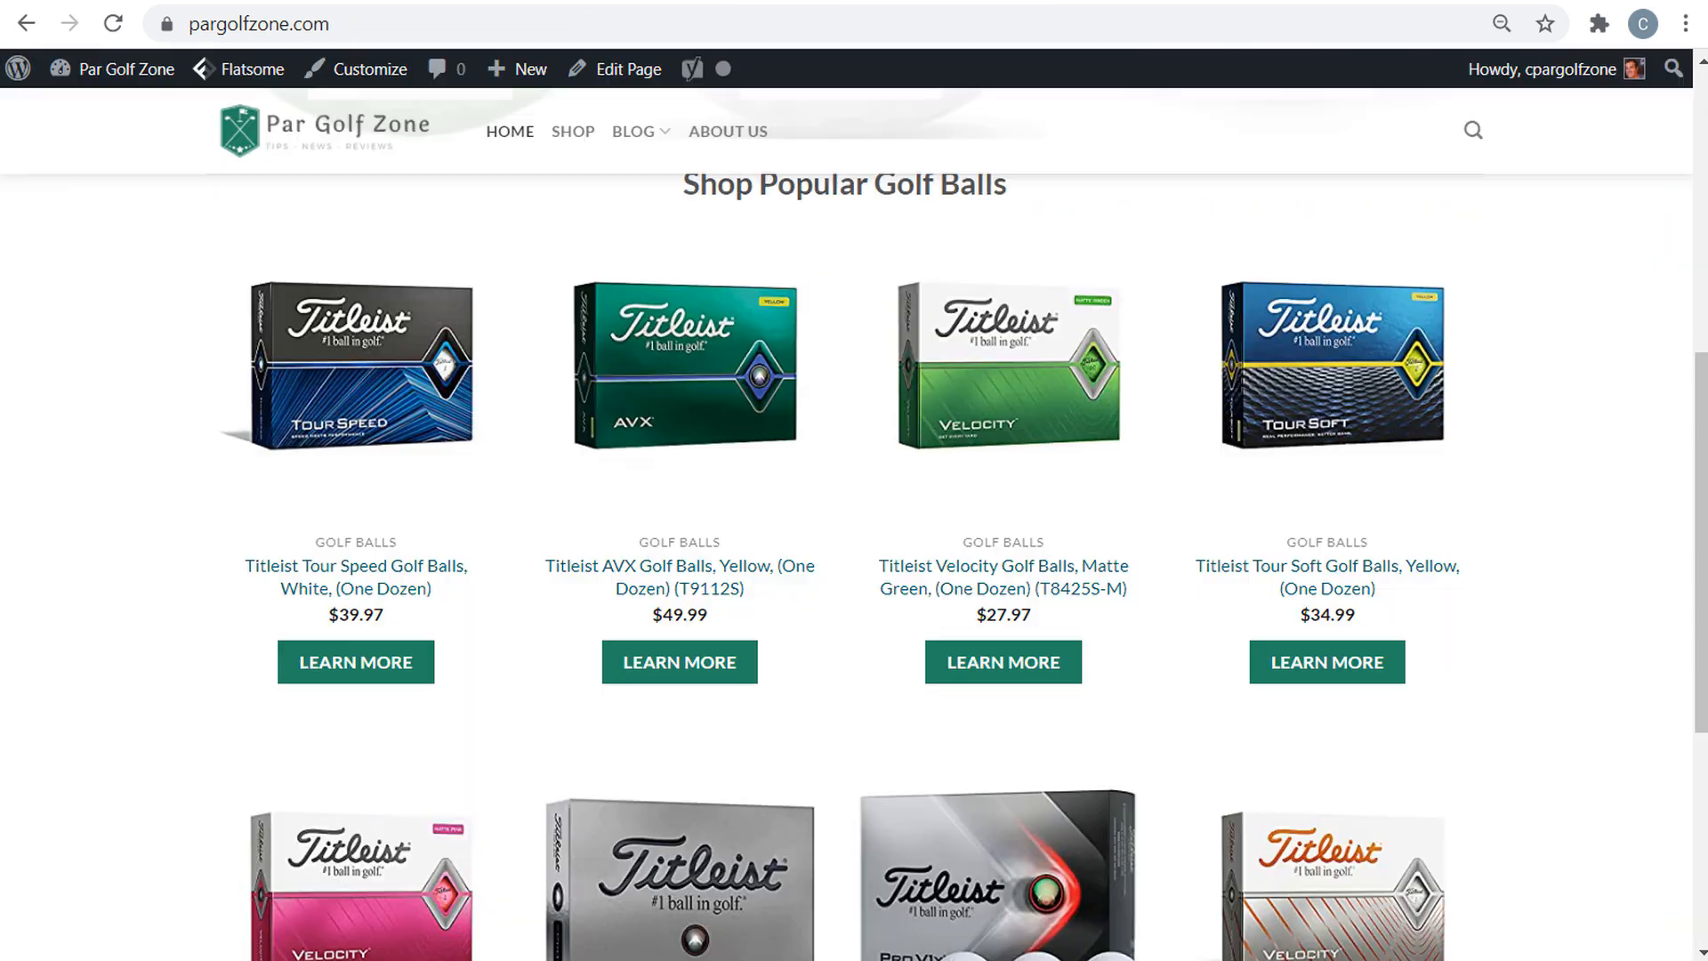